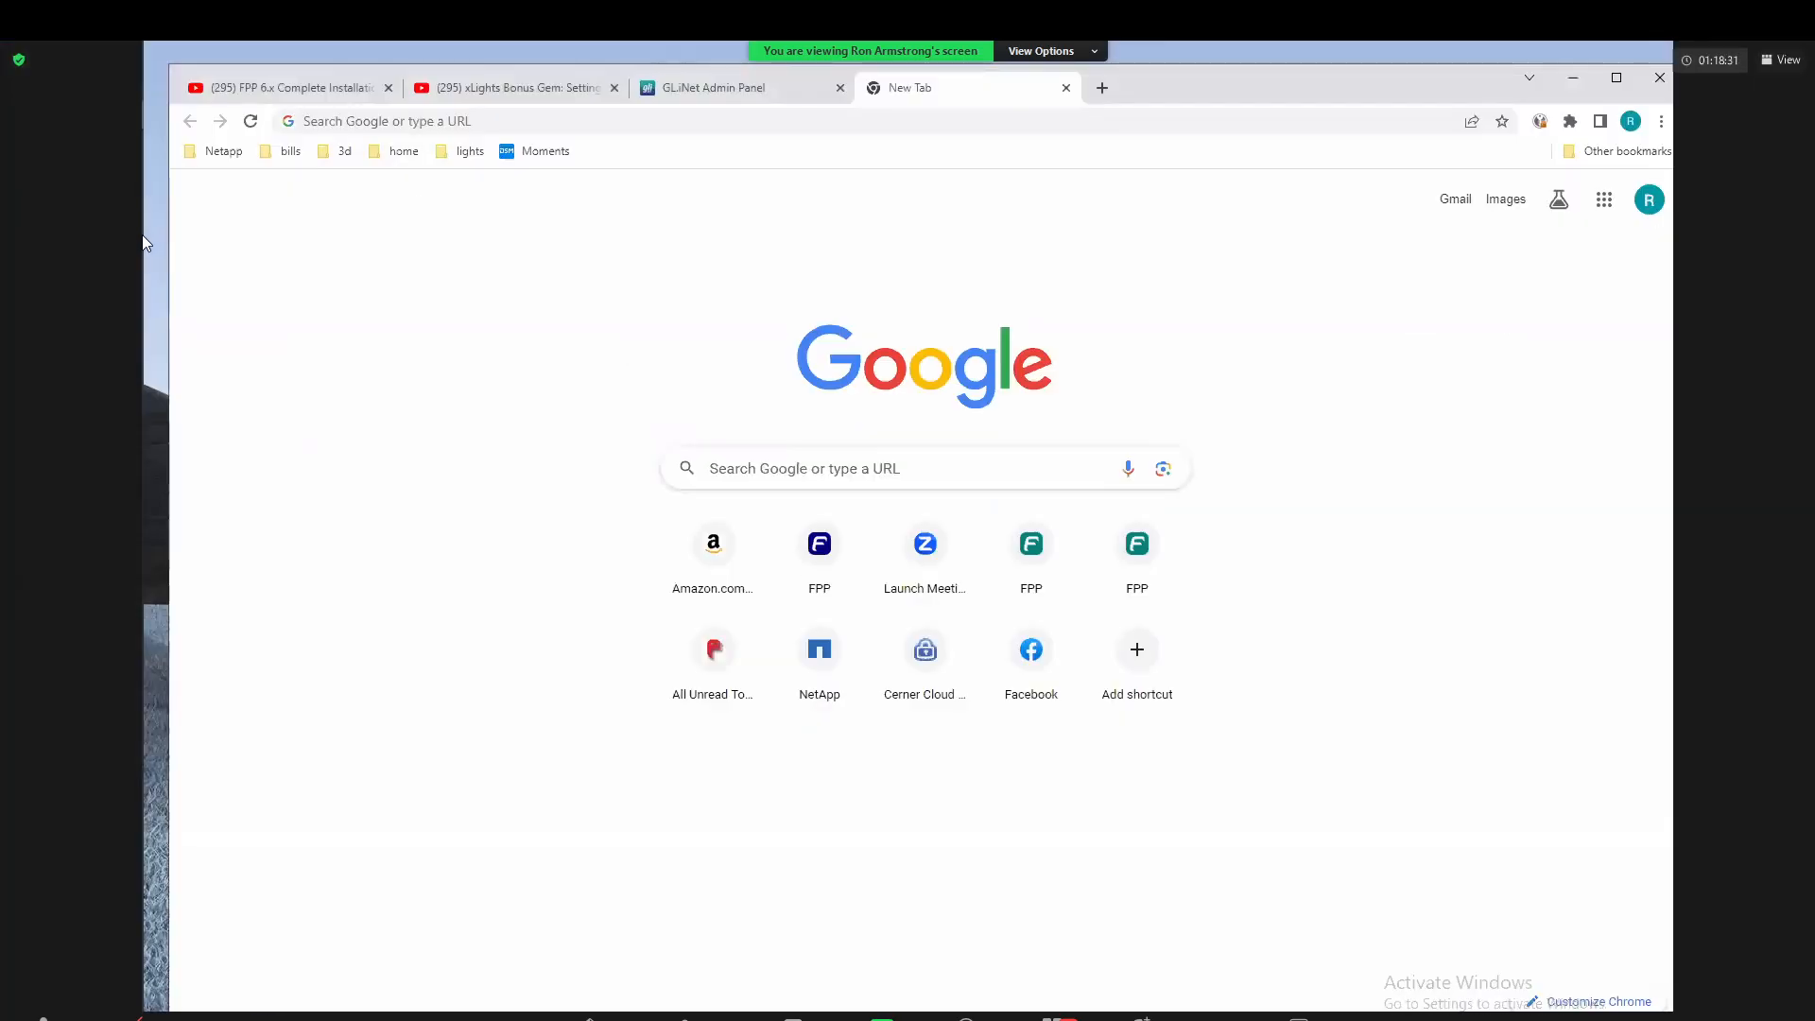
Step: Switch to xLights and compare its controller list with the advanced FPP show diagram in the PDF viewer
click(179, 203)
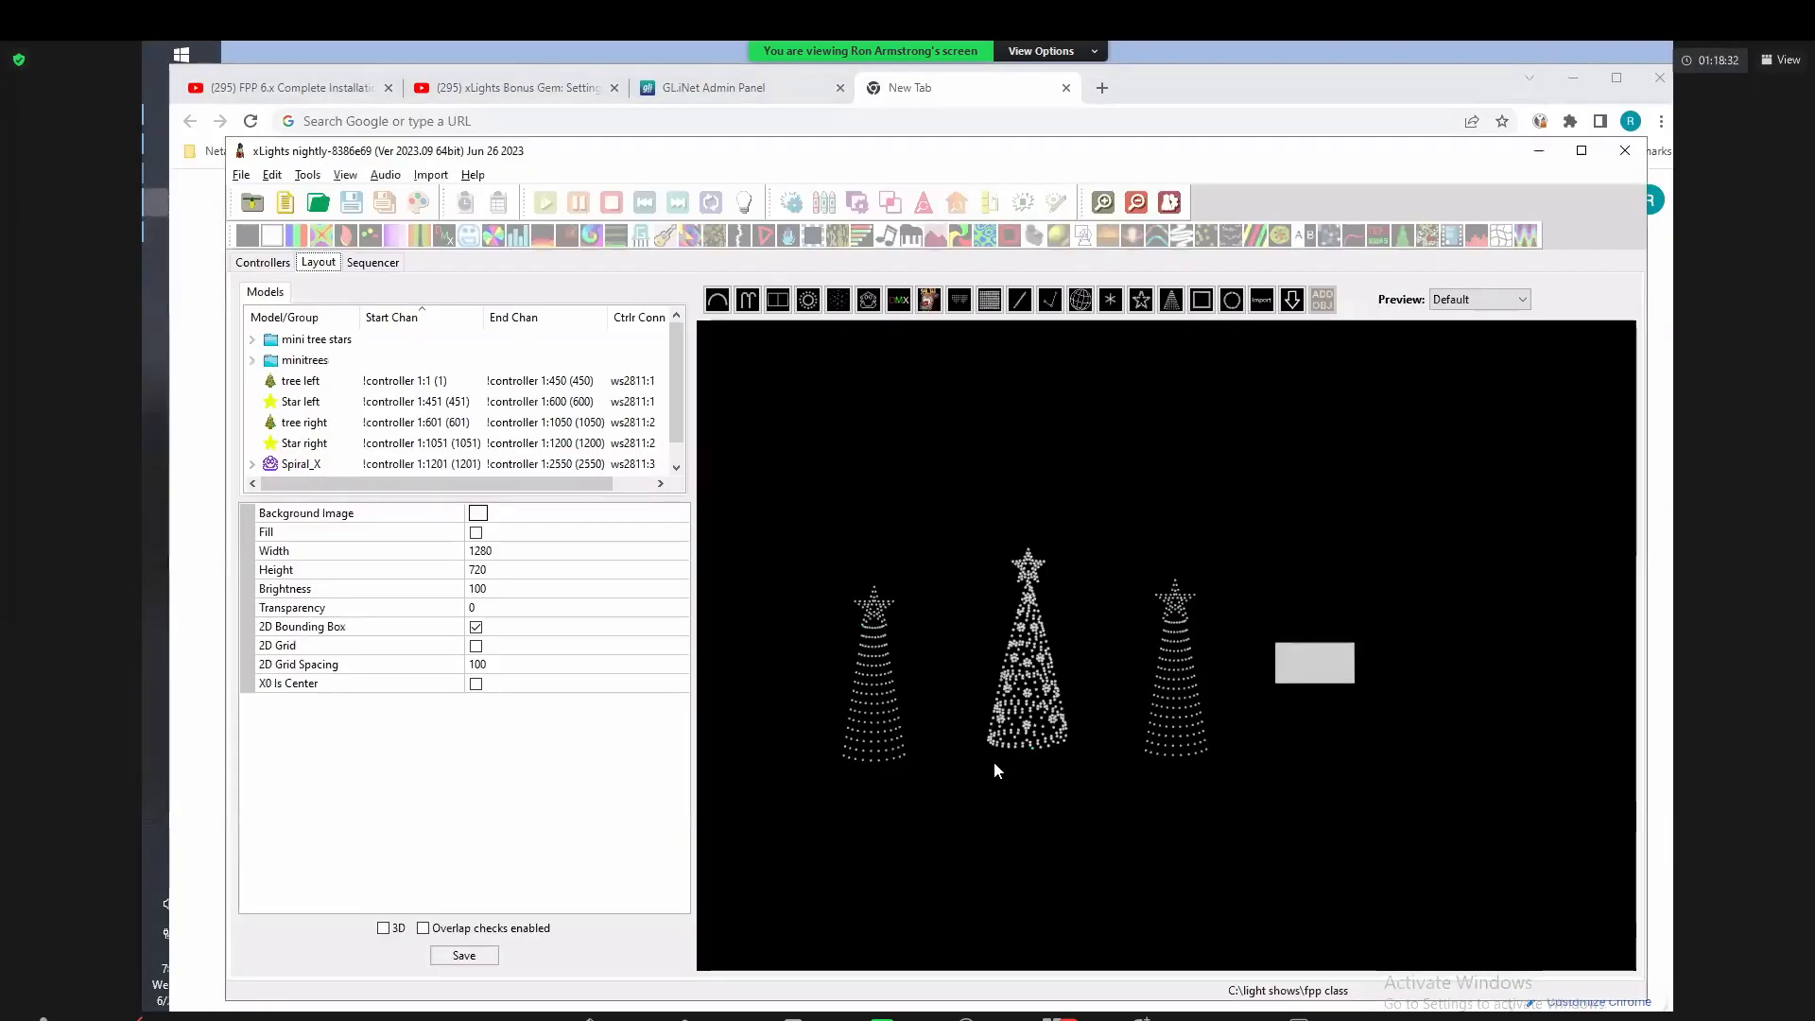
click(264, 264)
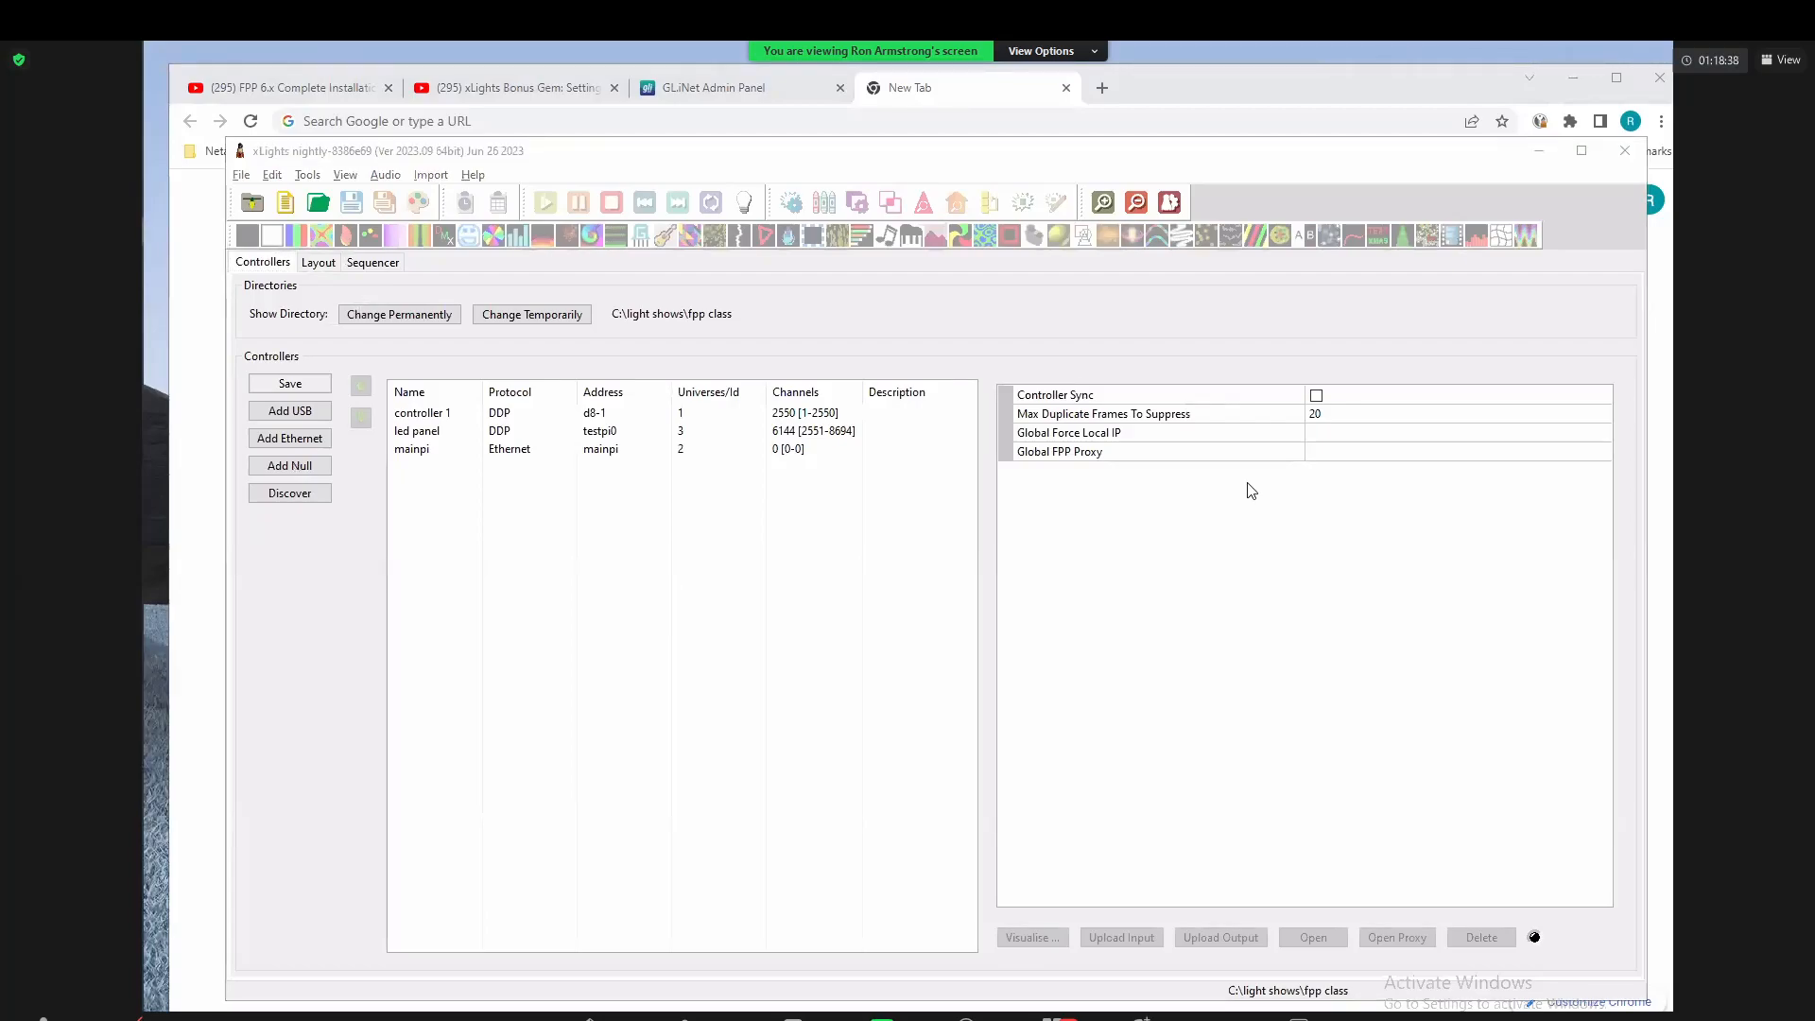
key(alt+Tab)
key(alt+Tab)
key(alt+Tab)
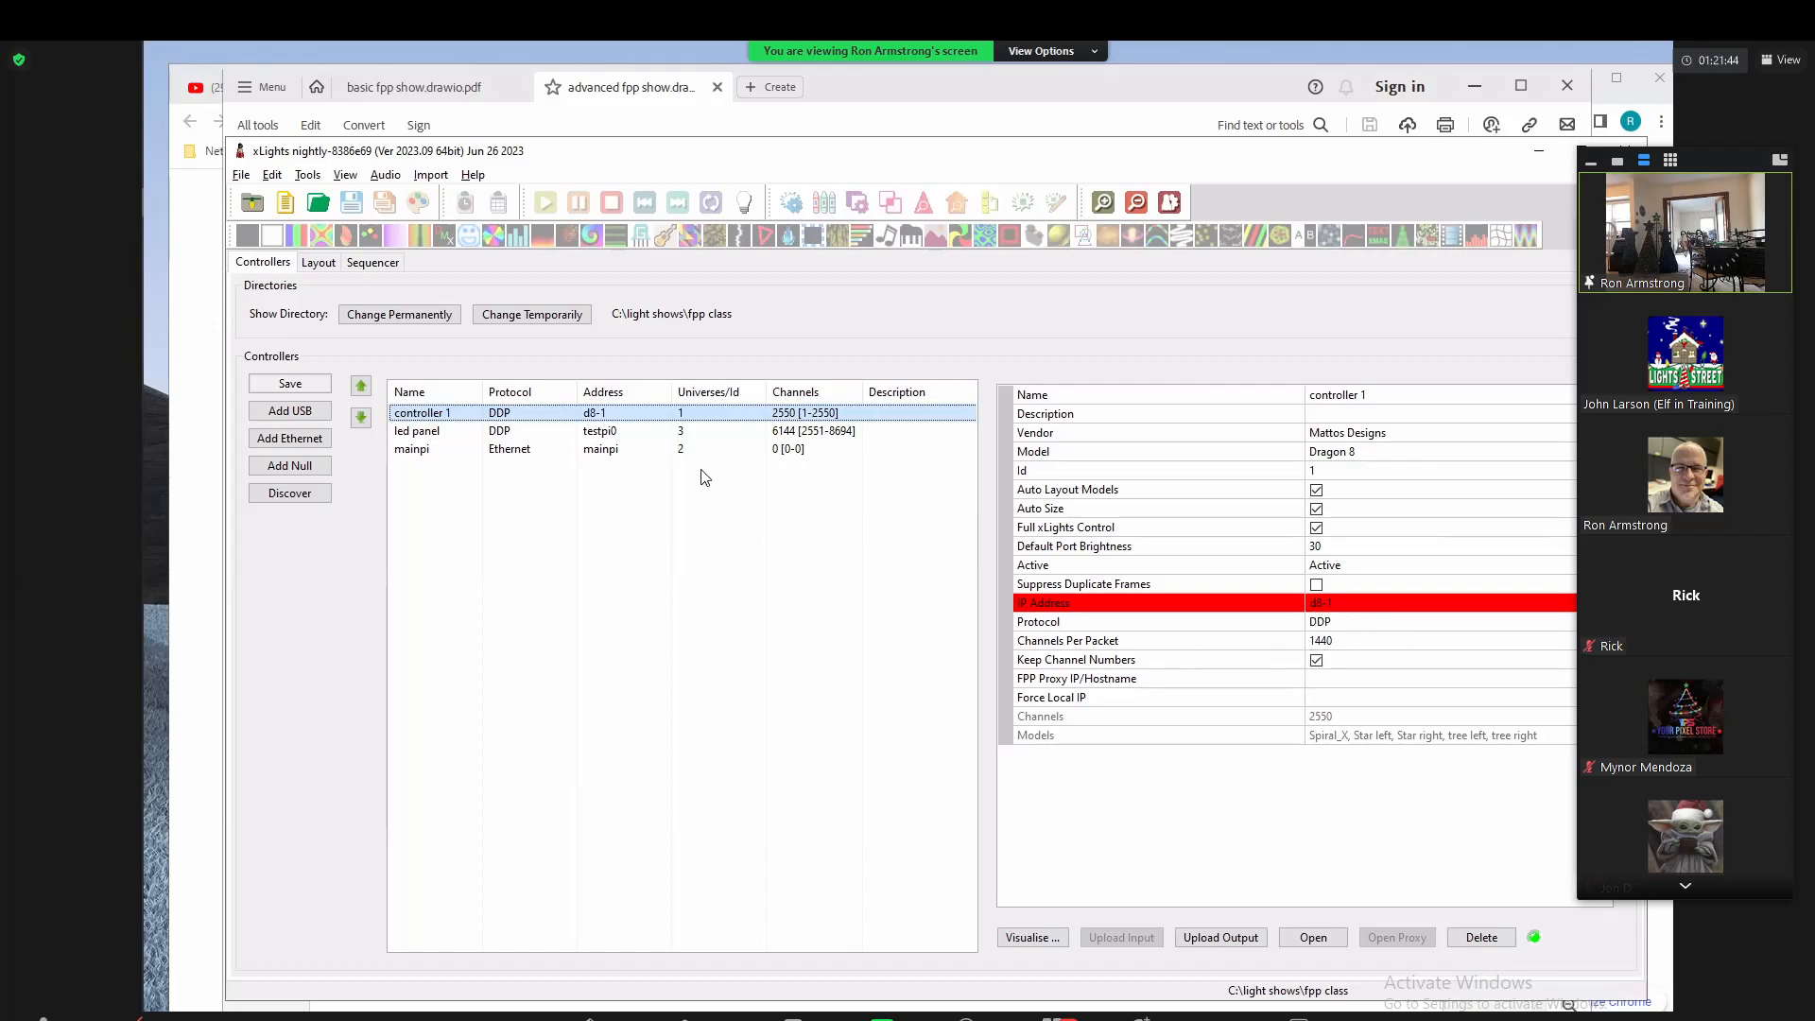
Step: Examine the settings of the led panel and mainpi controllers, marking mainpi's vendor, model and channel range
click(631, 433)
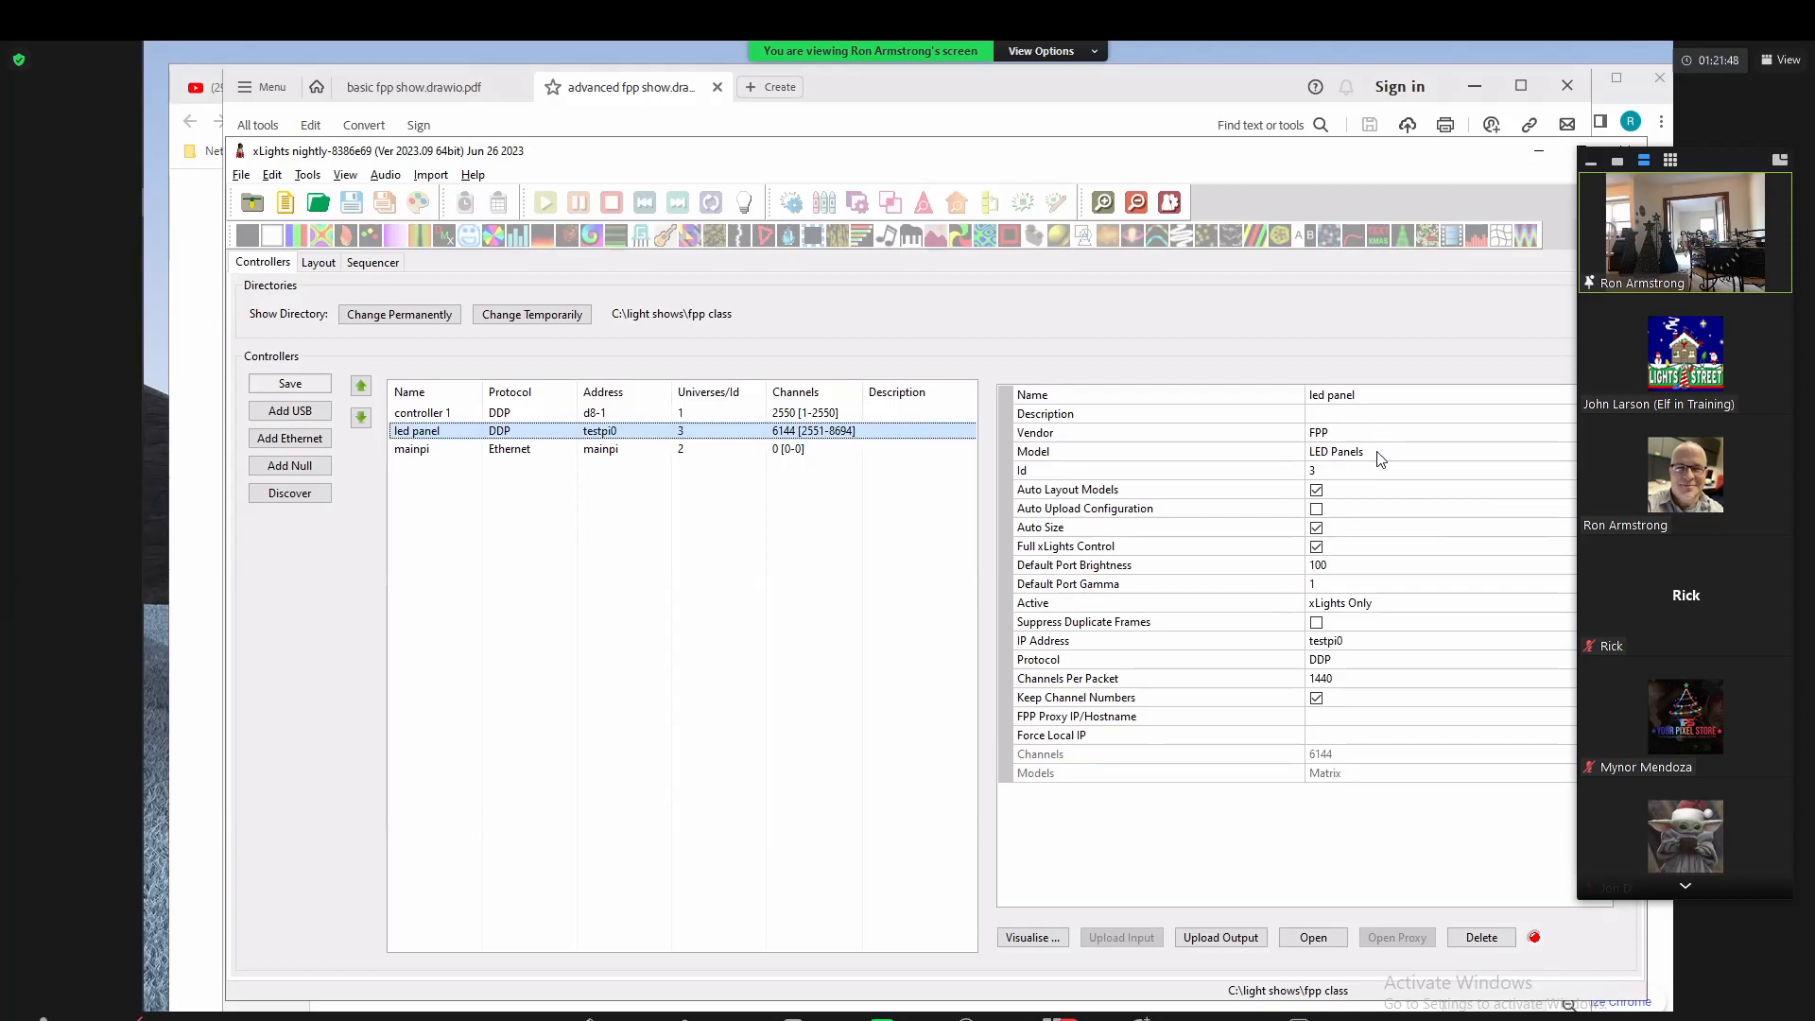
click(546, 451)
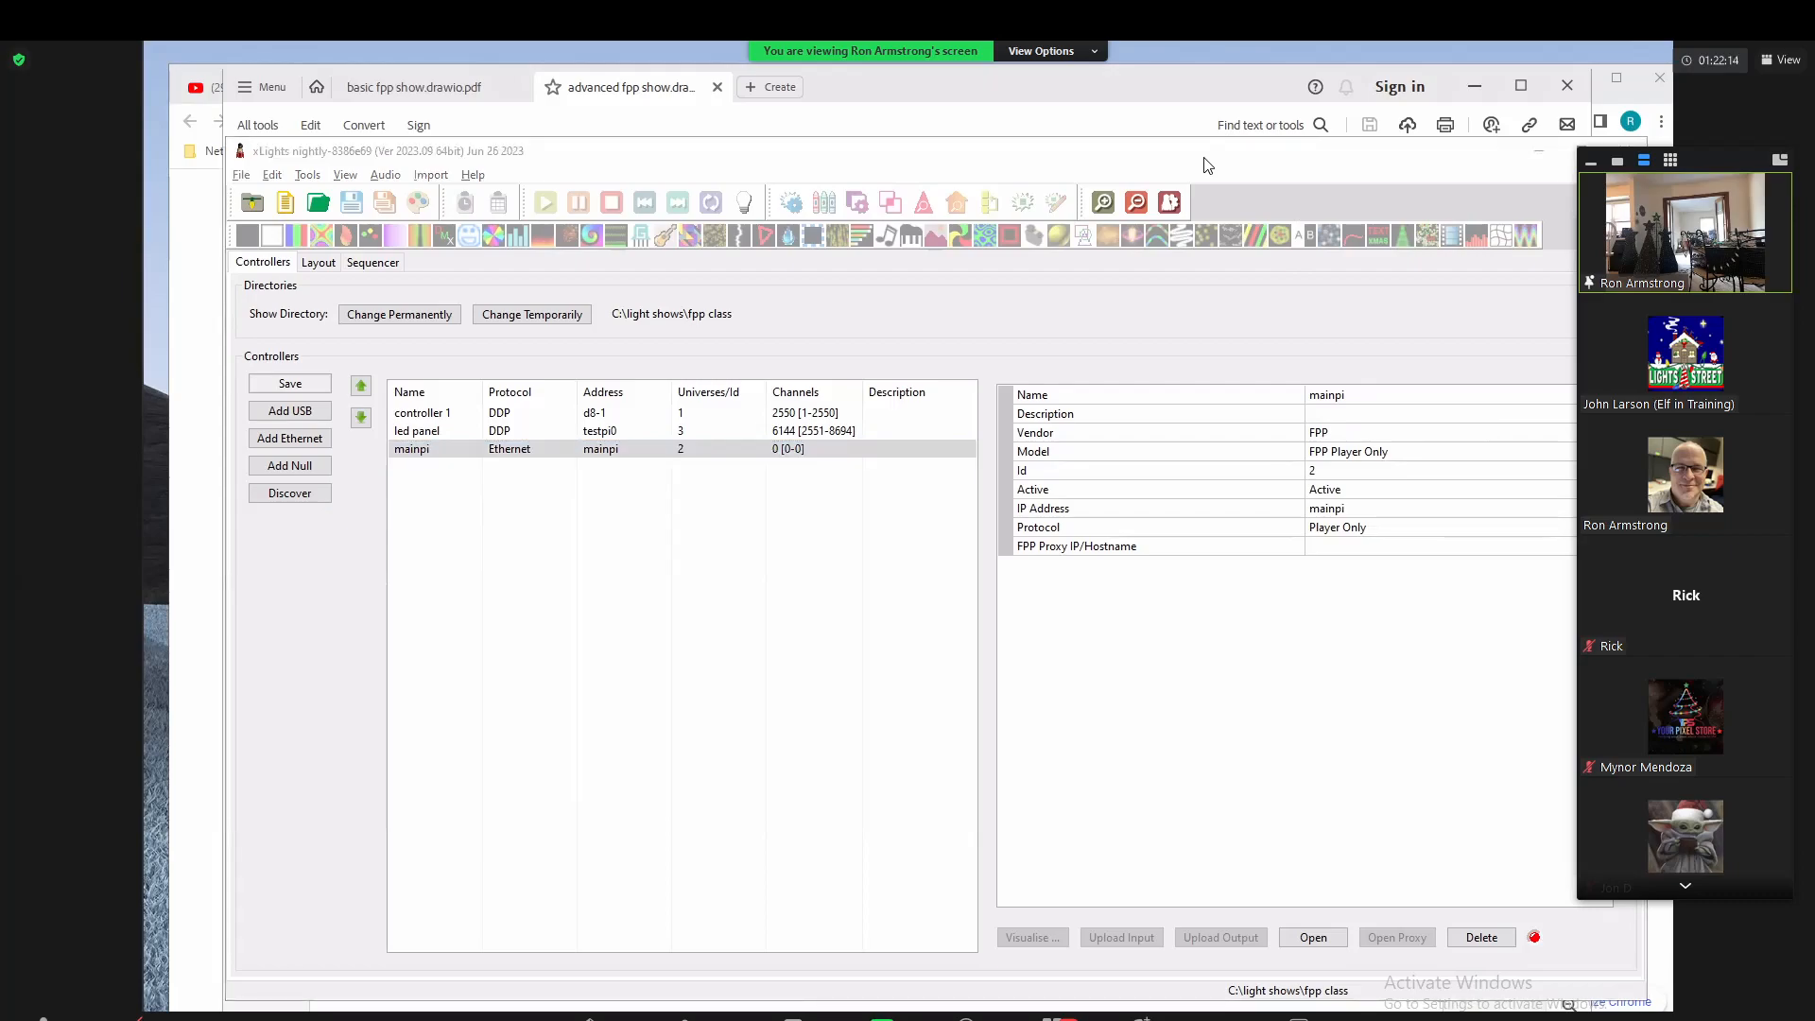
mouse_move(1304, 414)
mouse_down()
mouse_move(1410, 420)
mouse_move(1372, 475)
mouse_move(1291, 433)
mouse_move(1338, 413)
mouse_up()
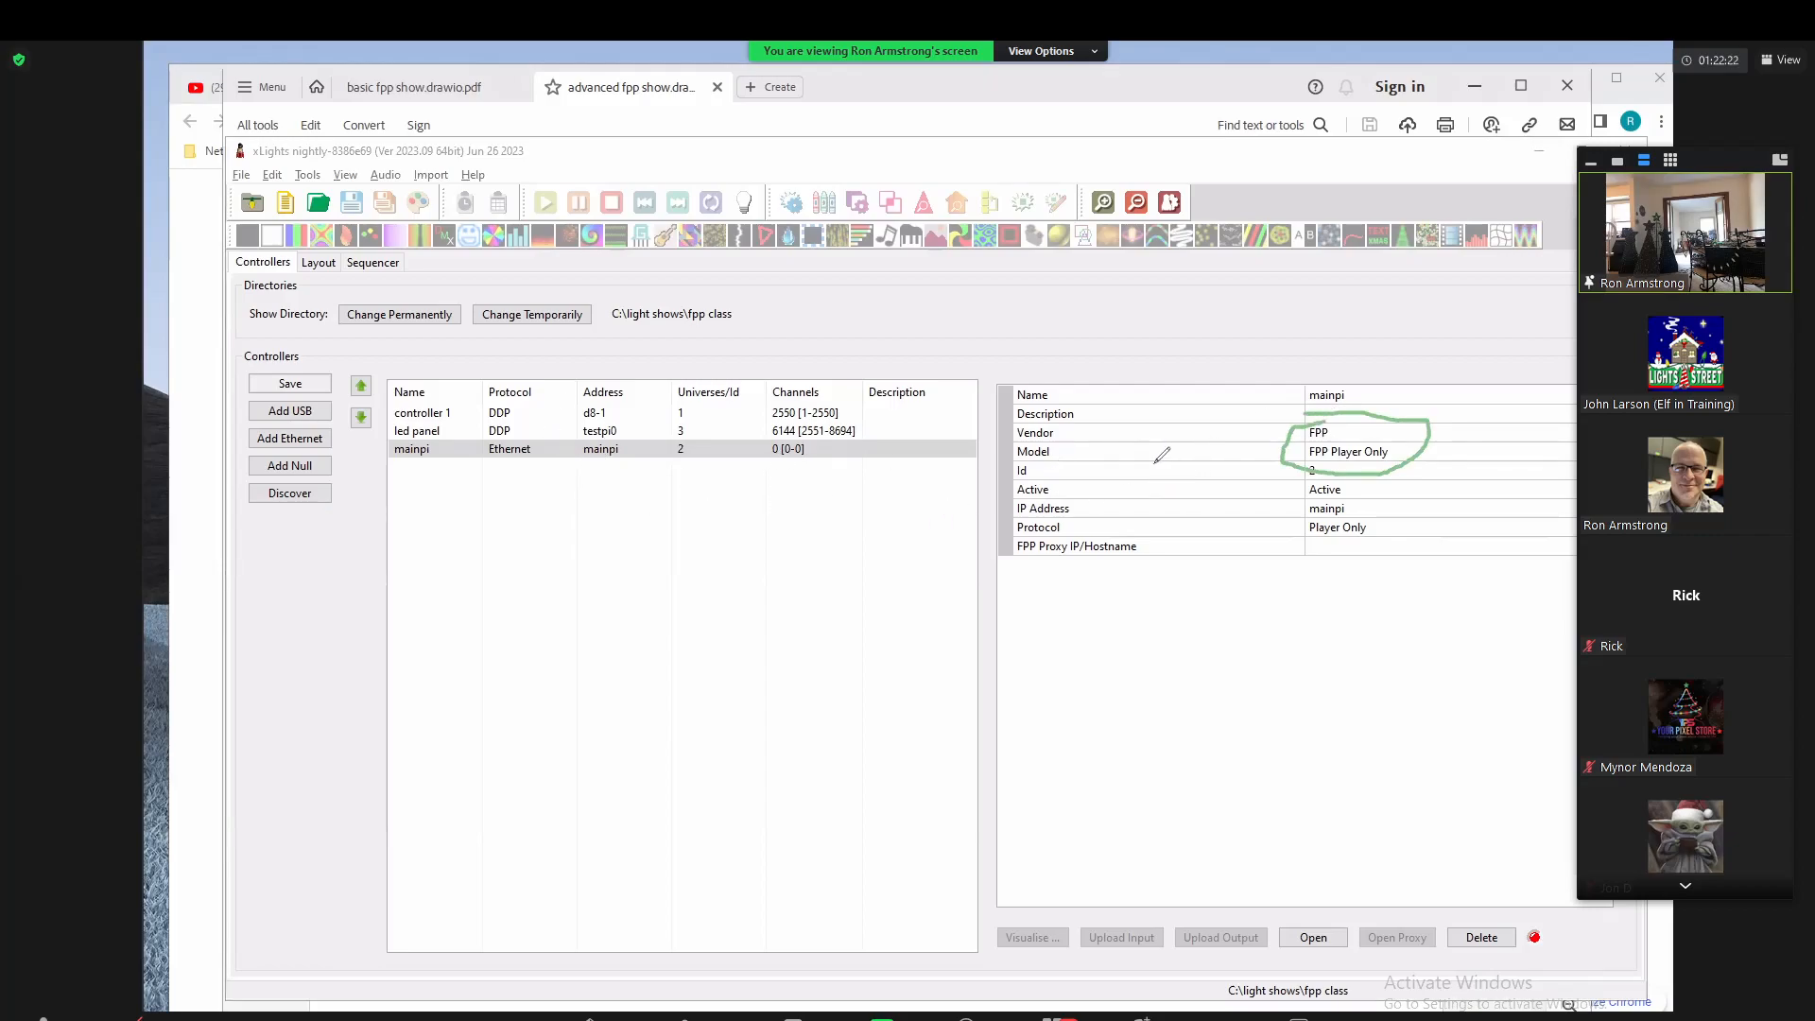
mouse_move(792, 440)
mouse_down()
mouse_move(768, 433)
mouse_move(783, 461)
mouse_up()
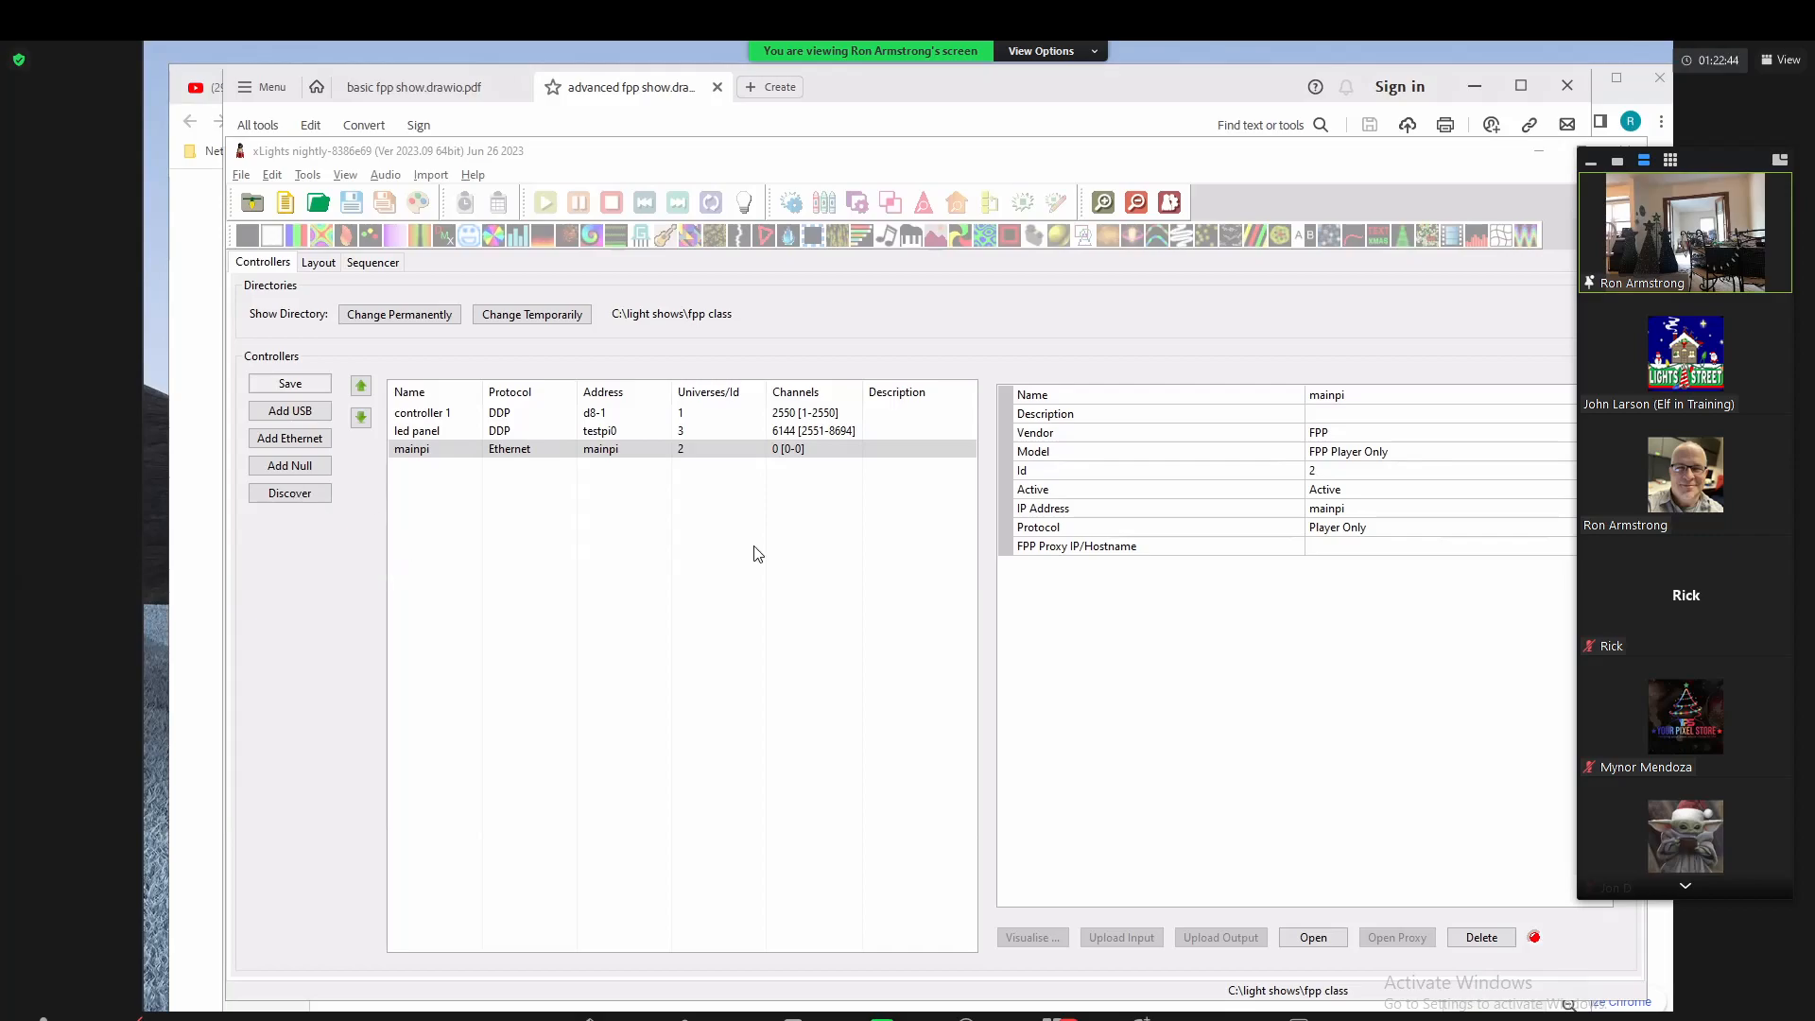
Step: View the model layout and open the sequence blinding-lights-official-audio.xsq from the fpp class folder in the sequencer
click(318, 264)
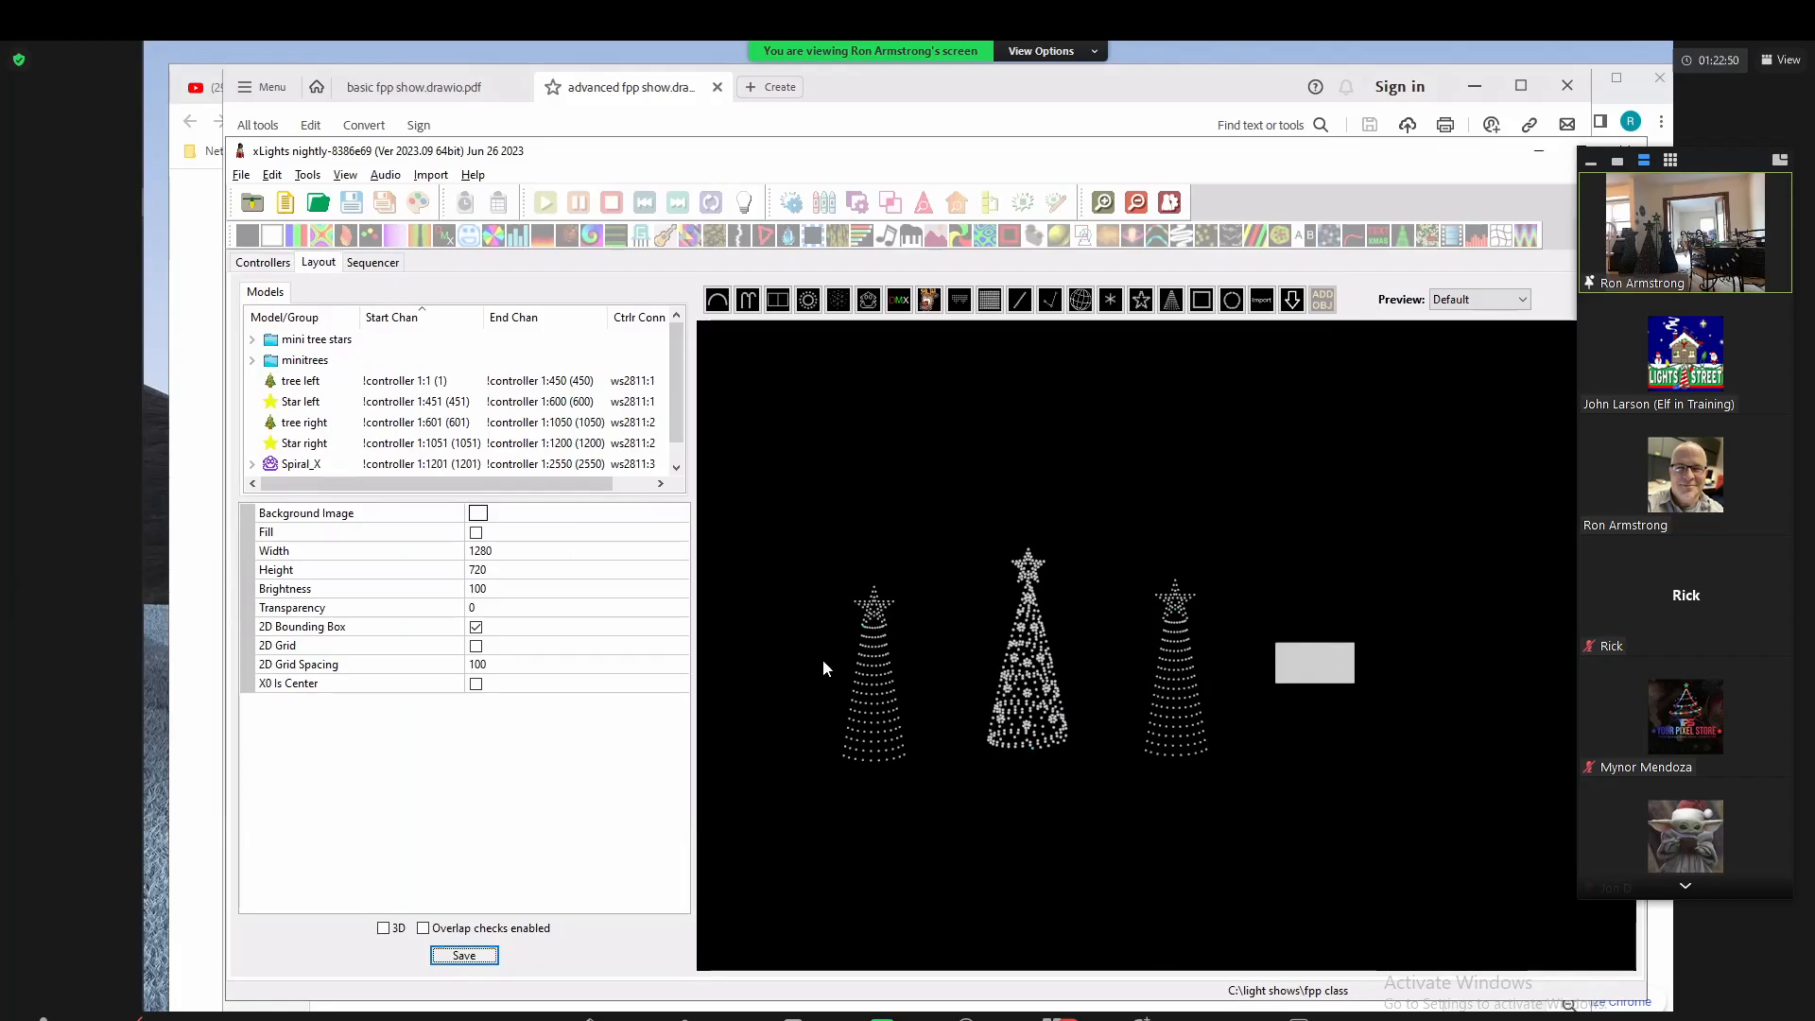
click(375, 263)
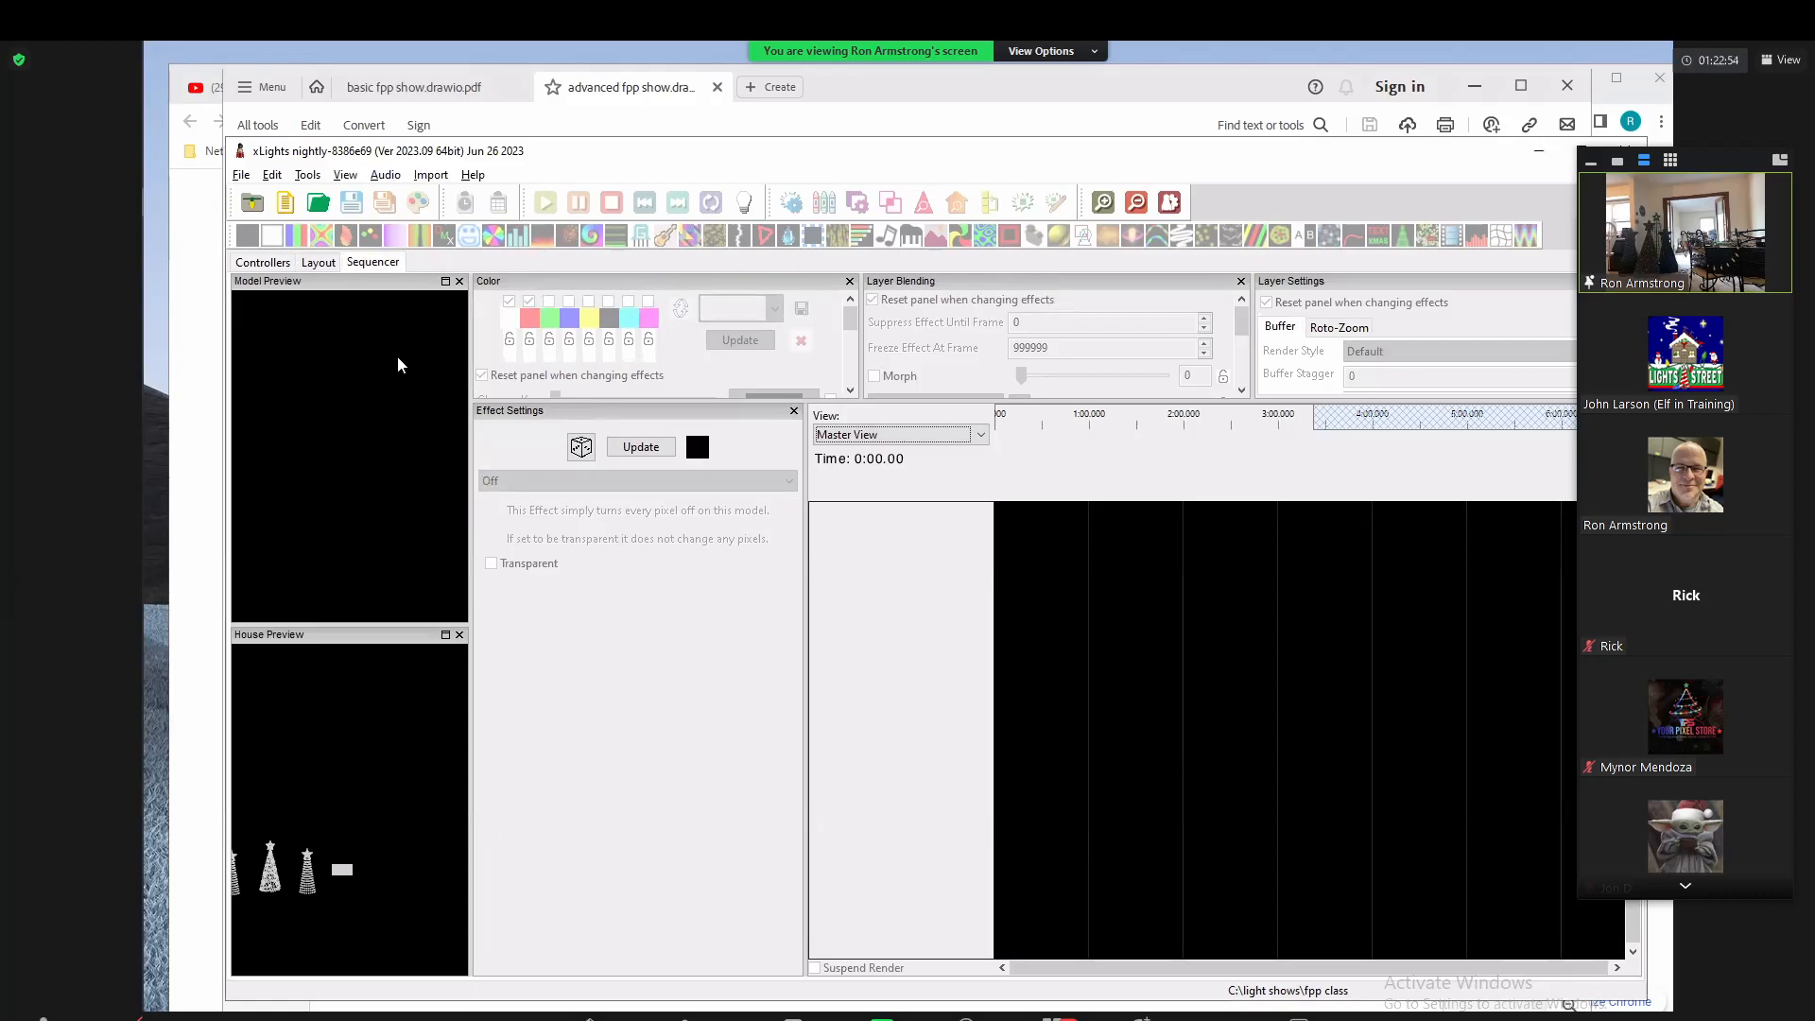
click(319, 204)
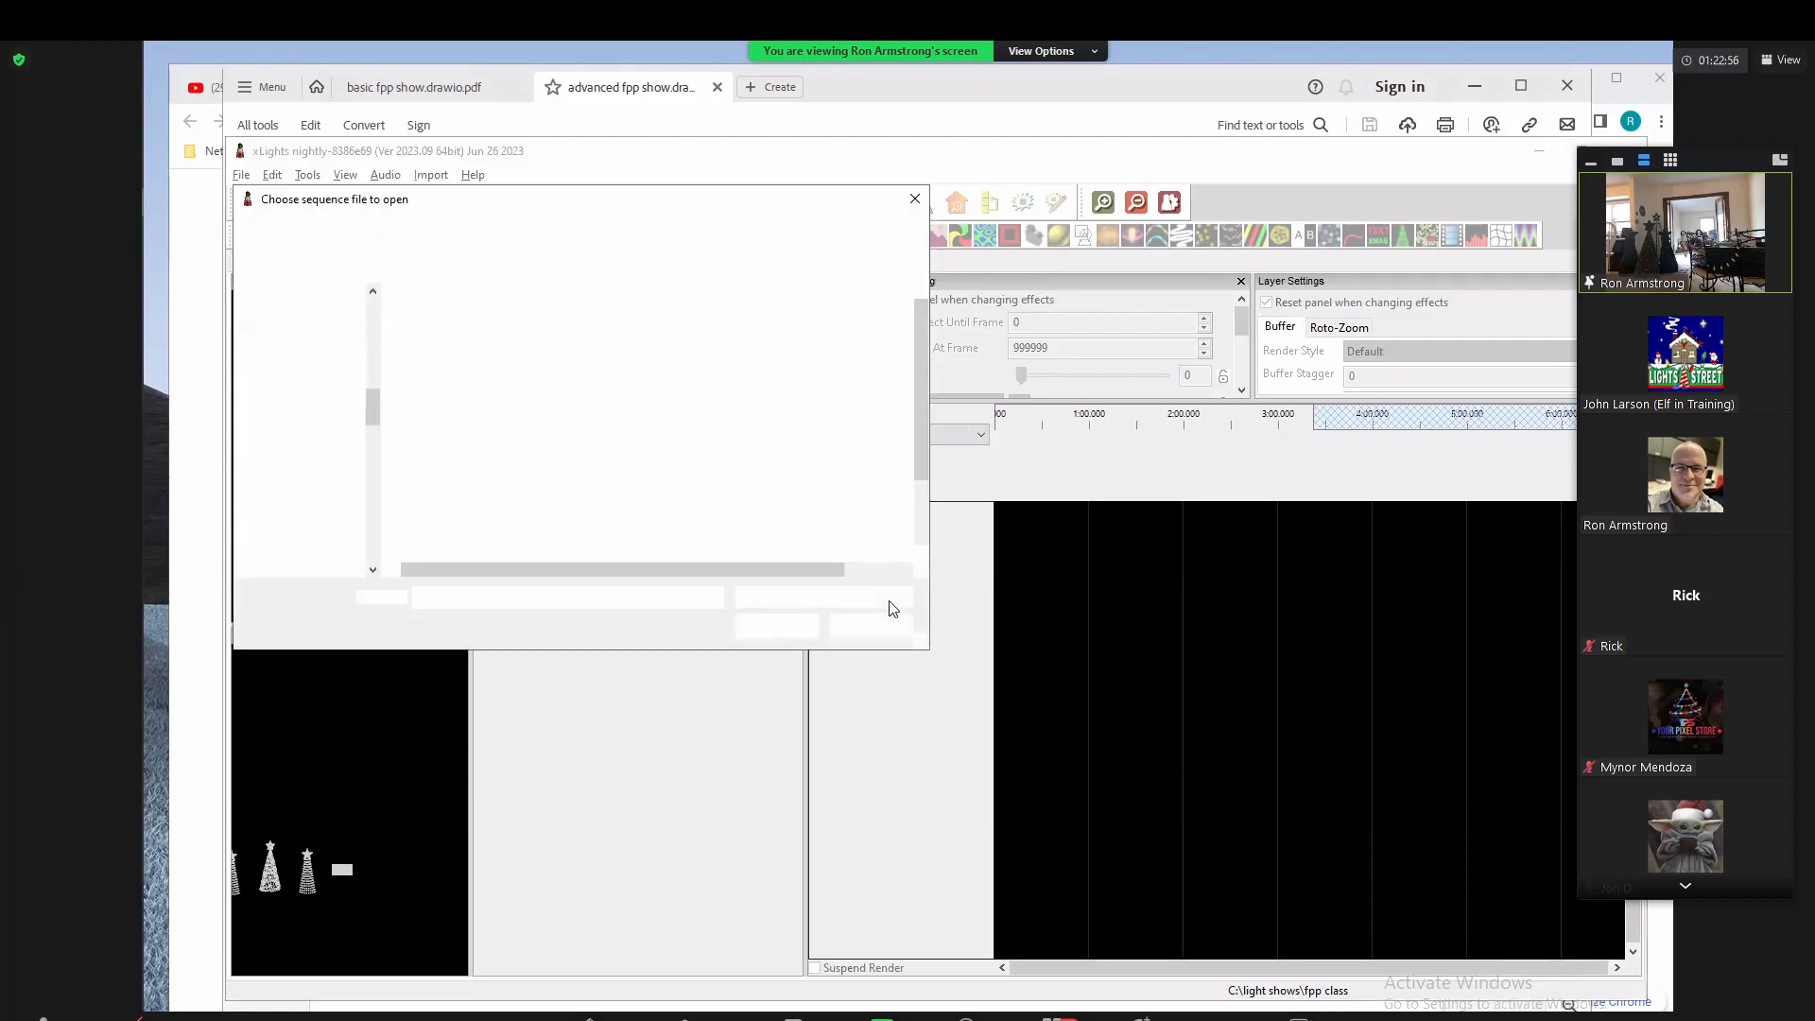
scroll(581, 525, down, 2)
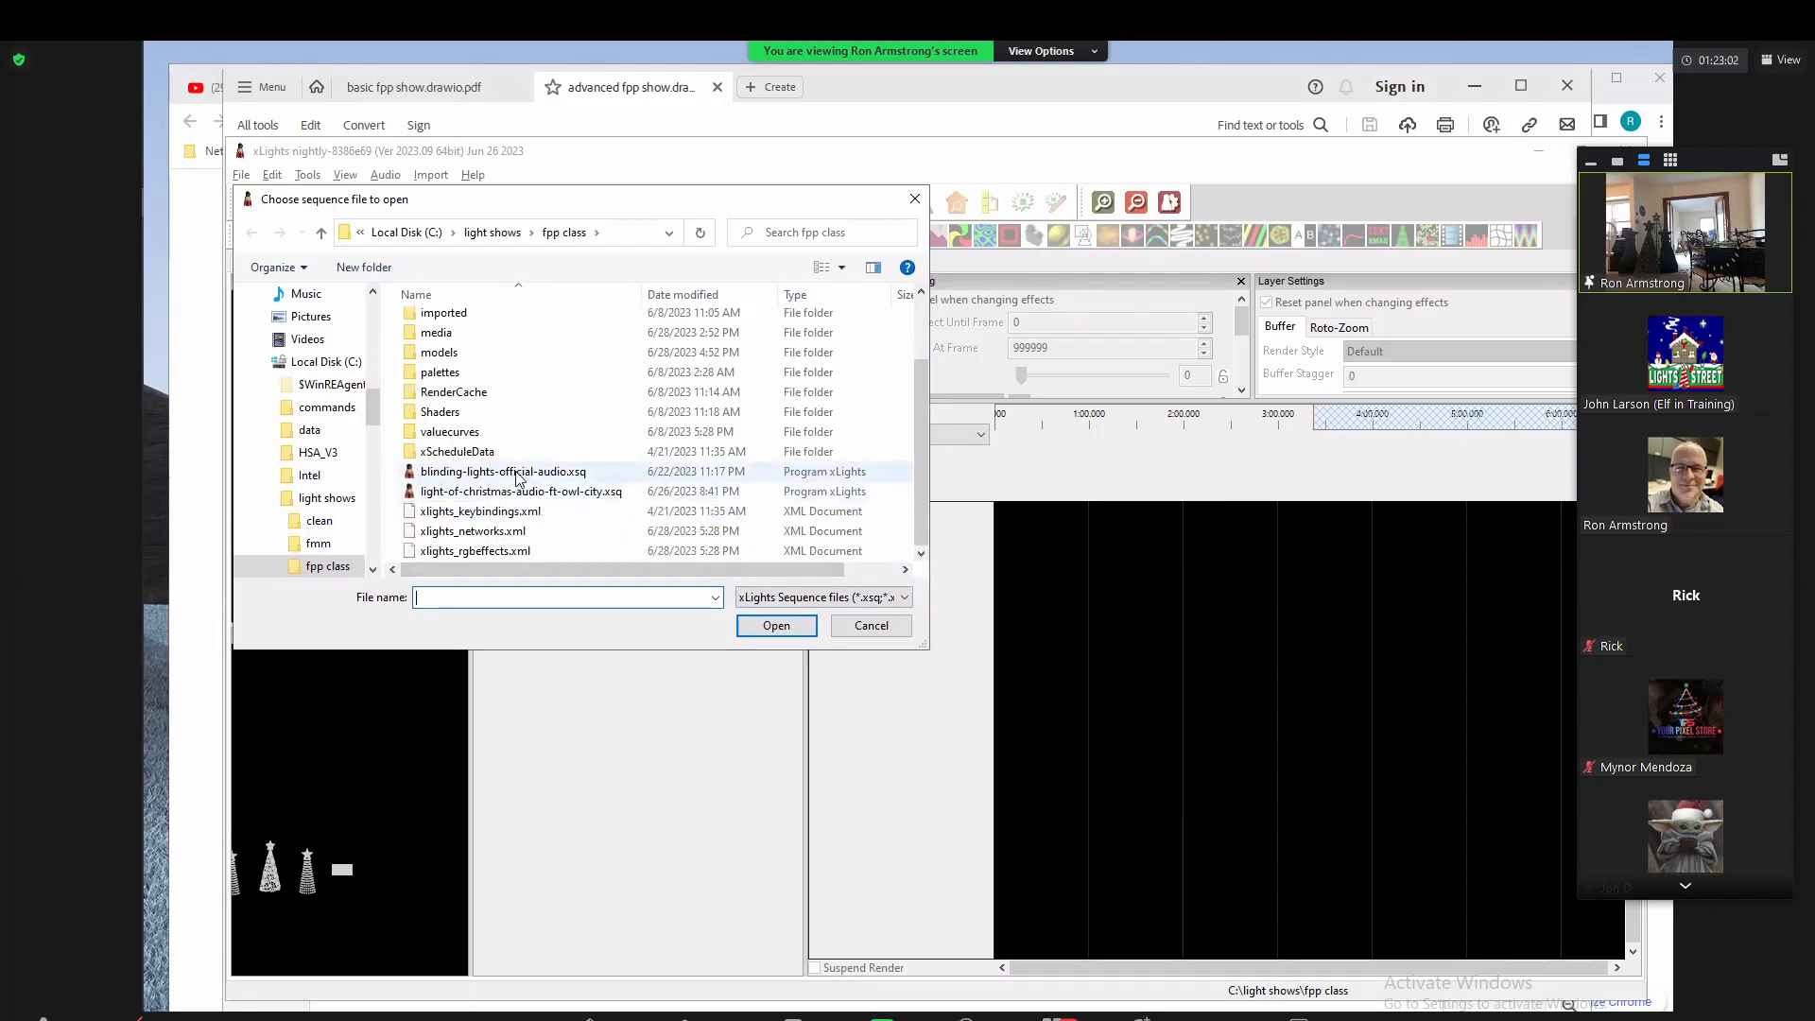
click(518, 479)
click(760, 631)
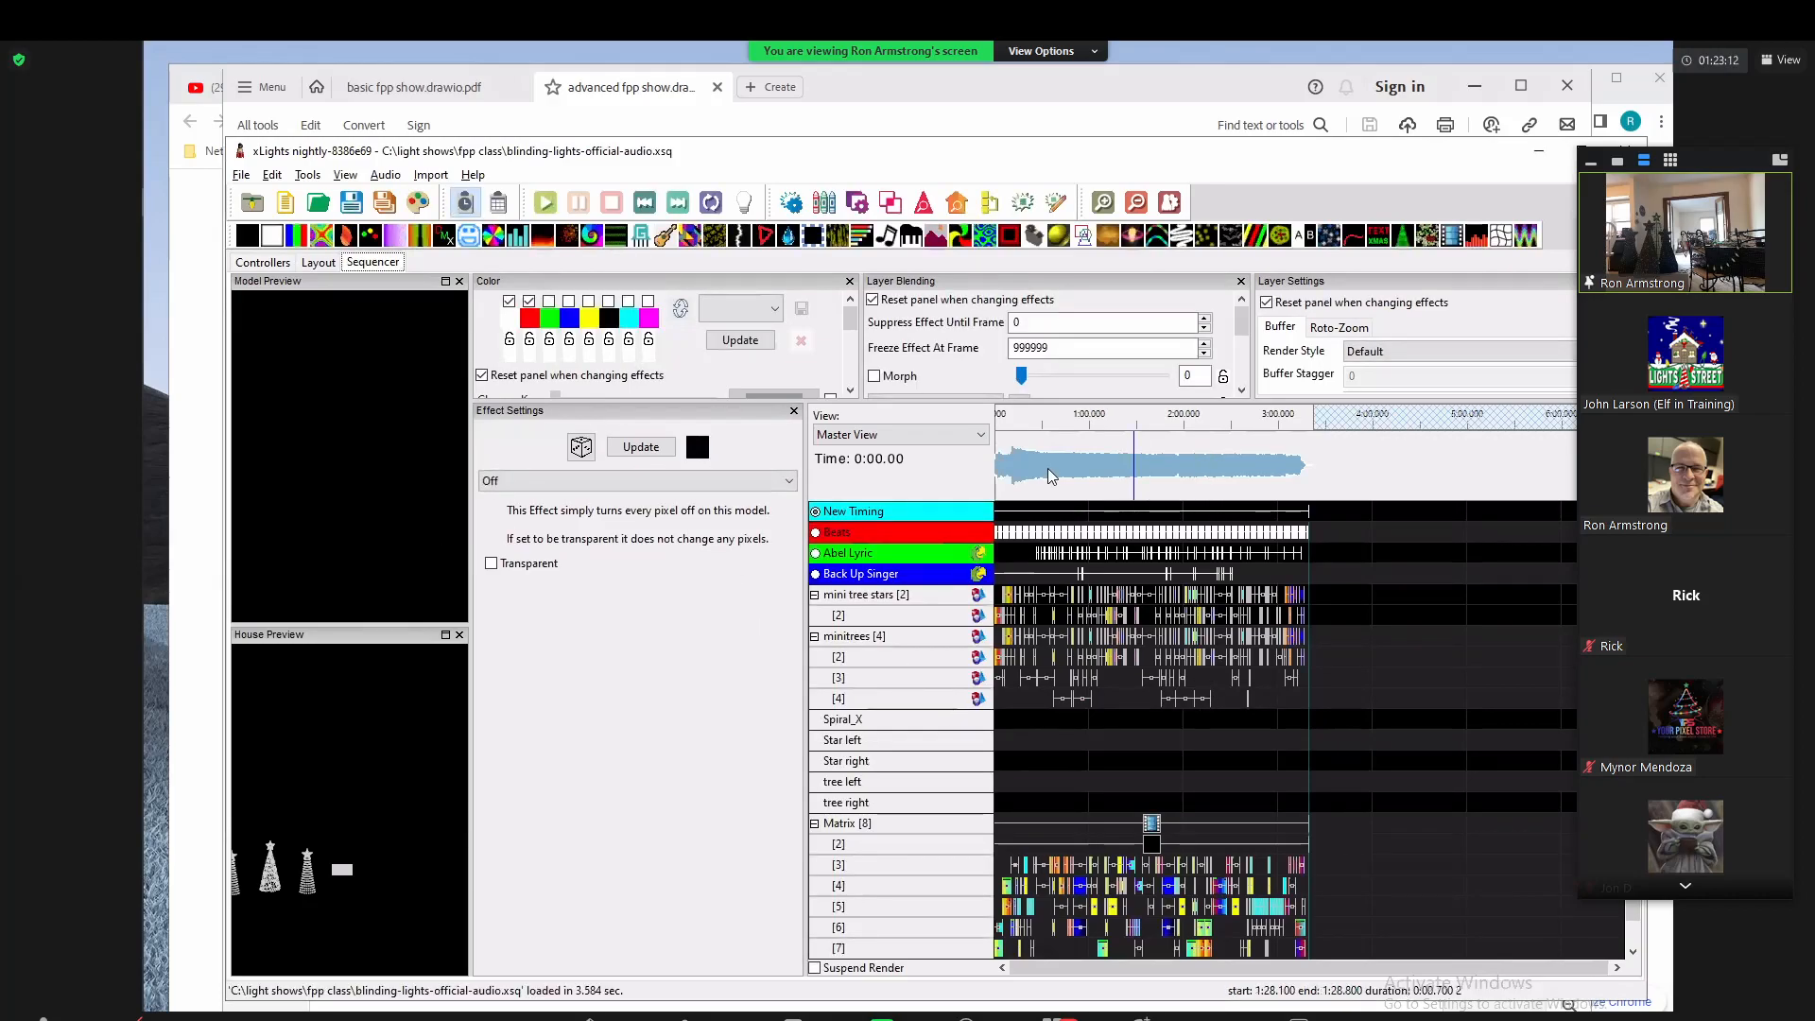
Step: Enable output to the lights and play the sequence with the audio volume set to Silent
click(744, 202)
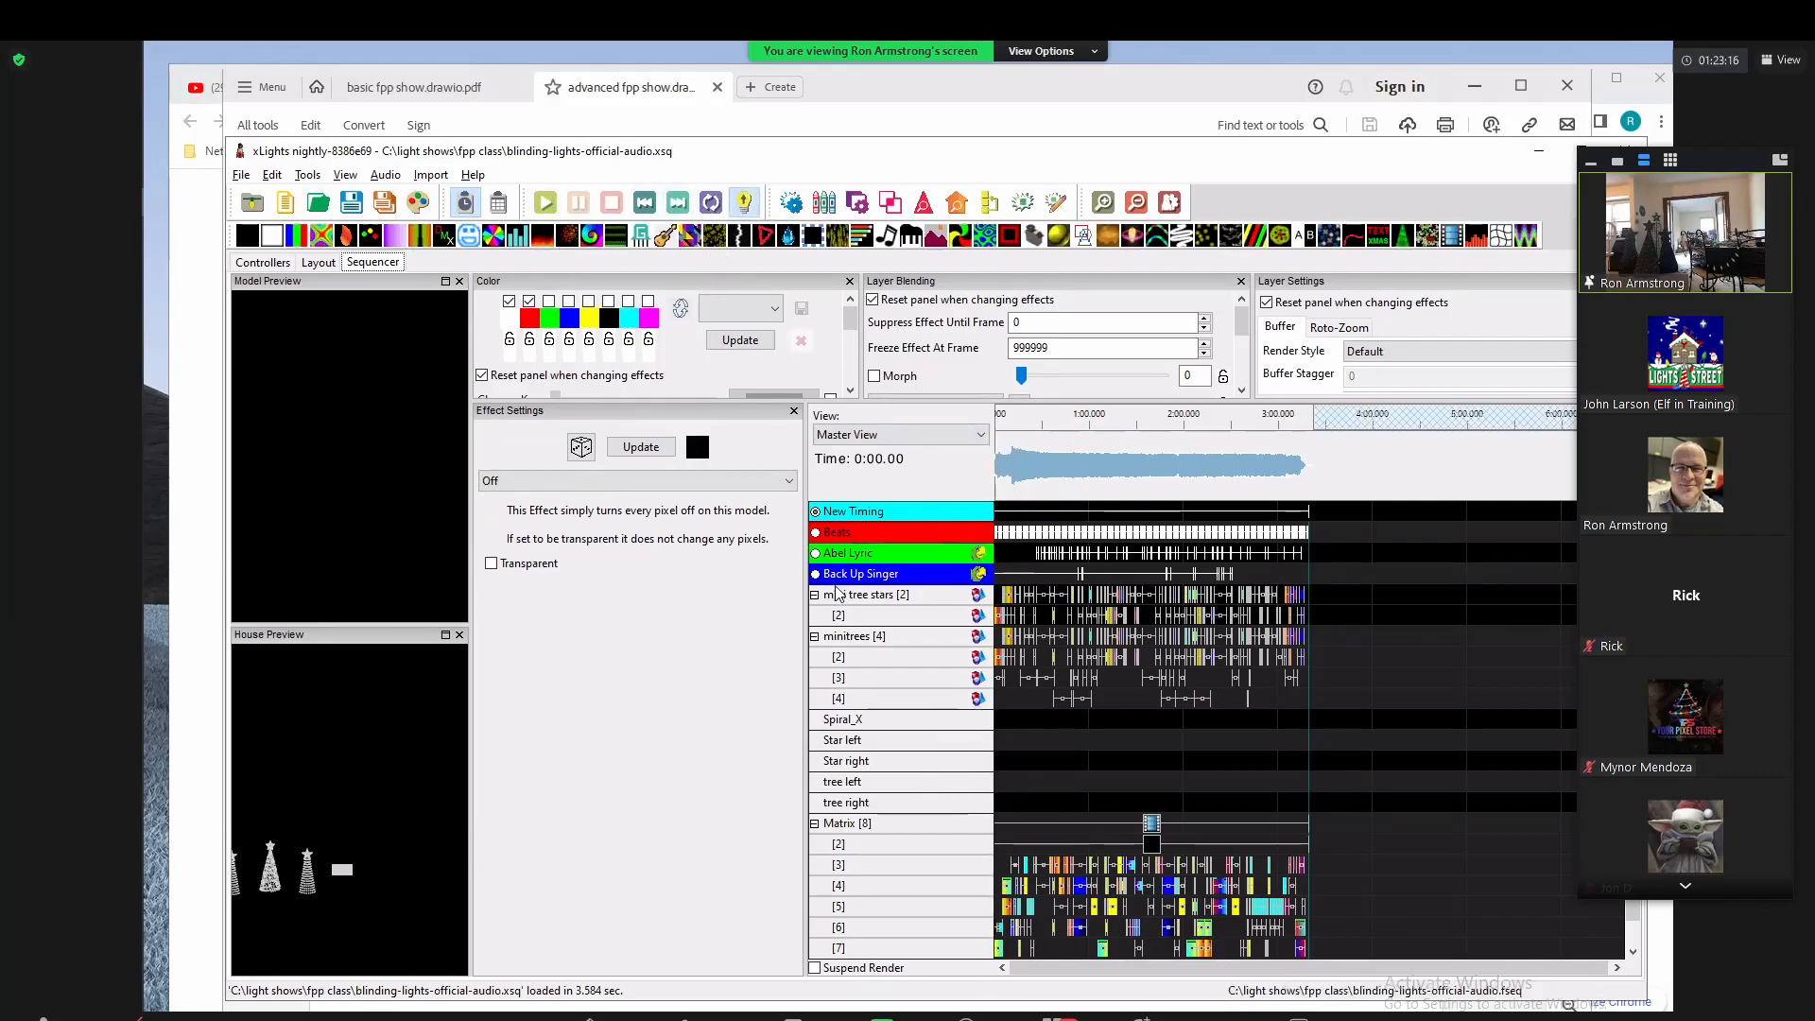
click(545, 204)
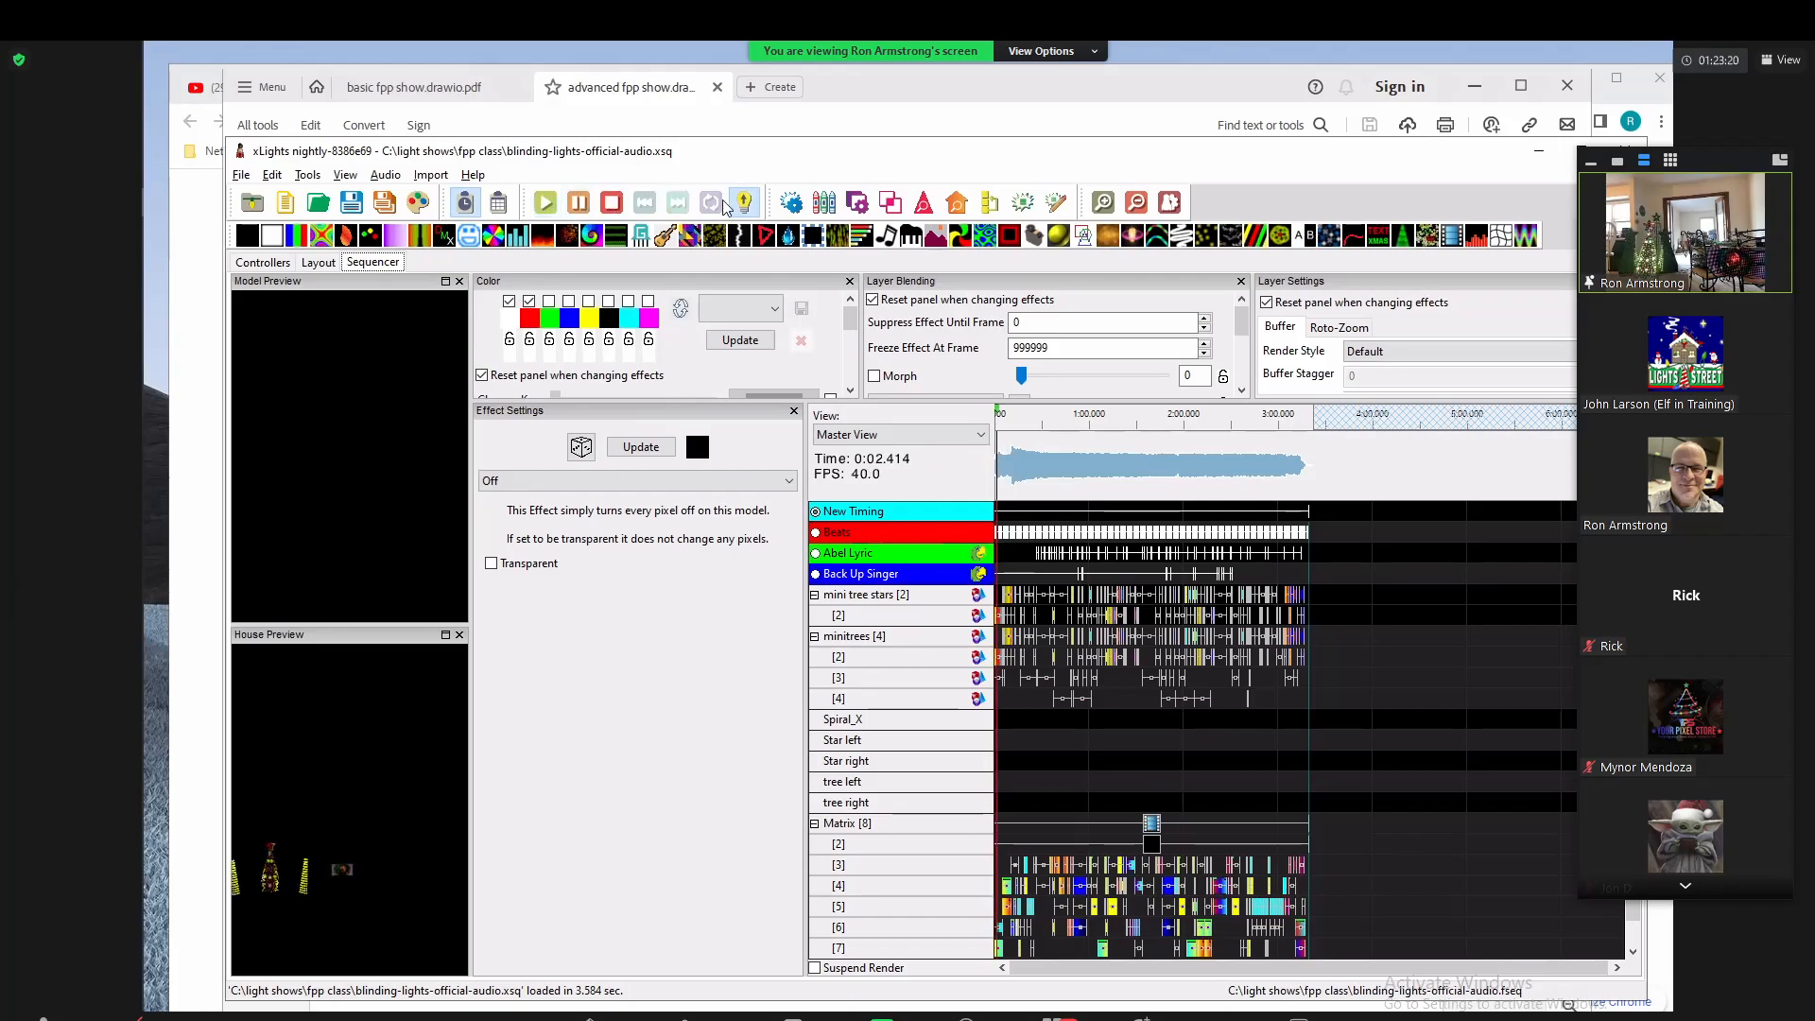
click(385, 175)
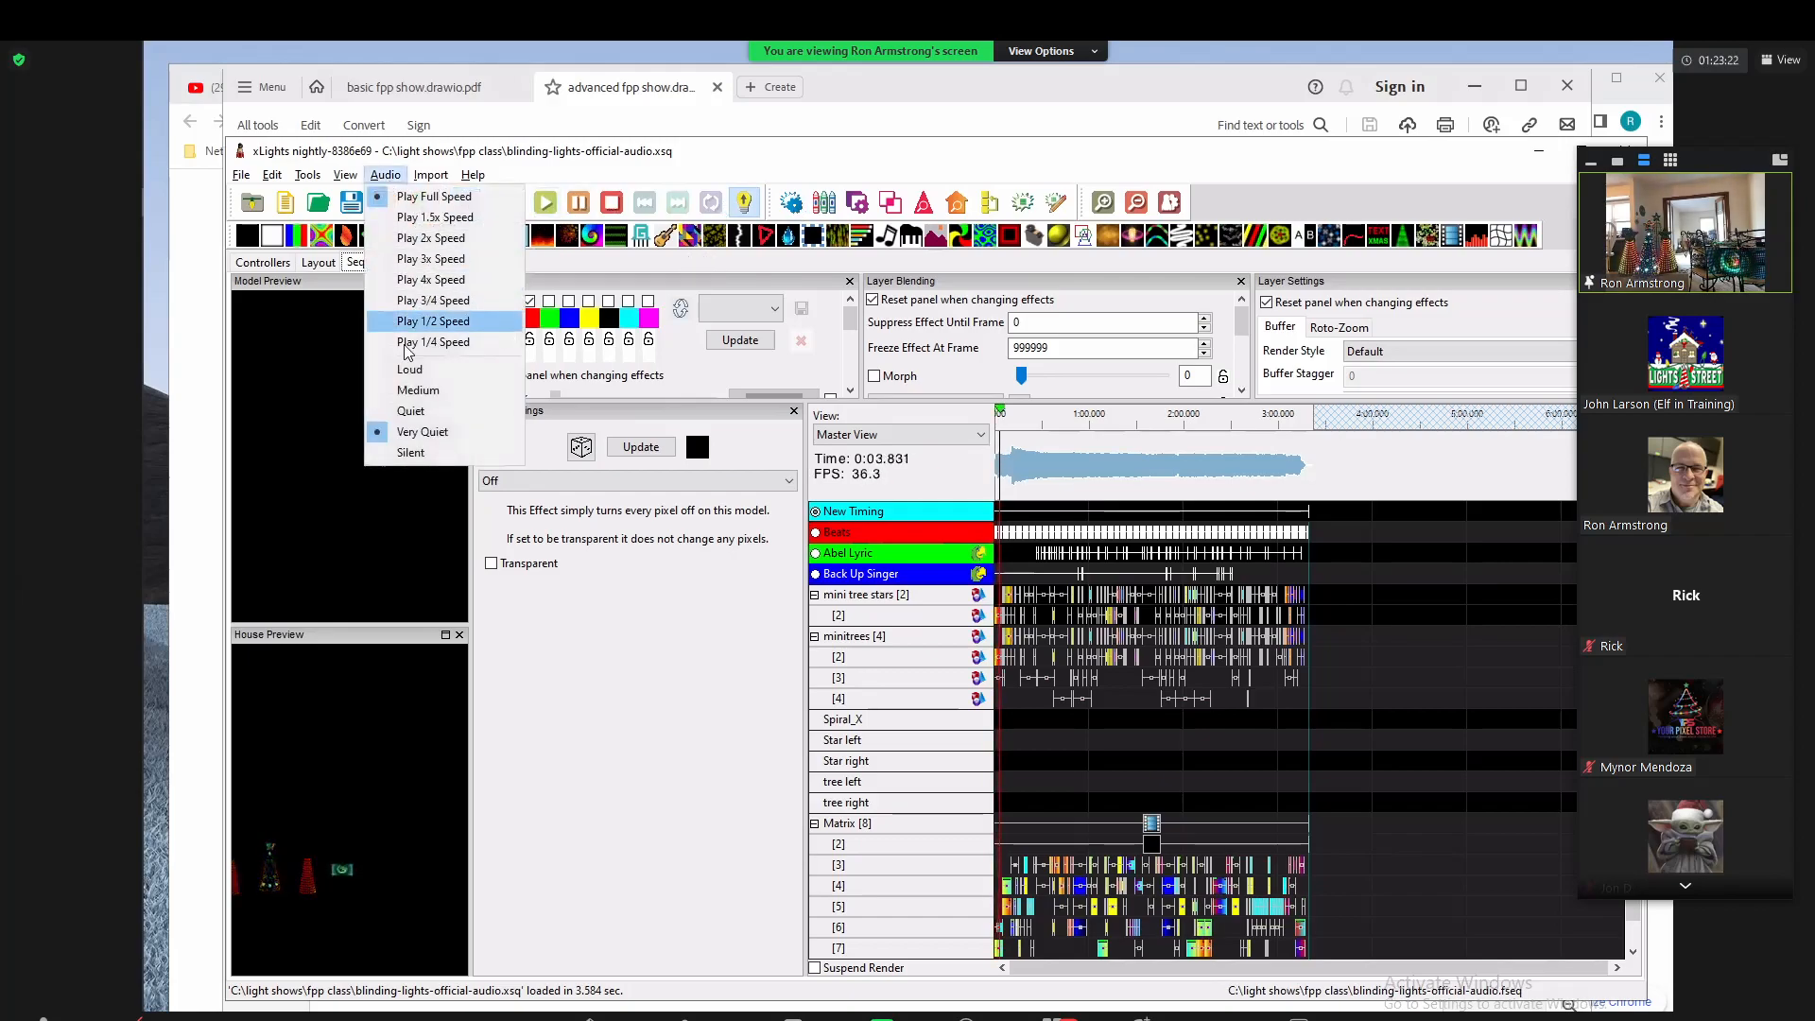
click(419, 449)
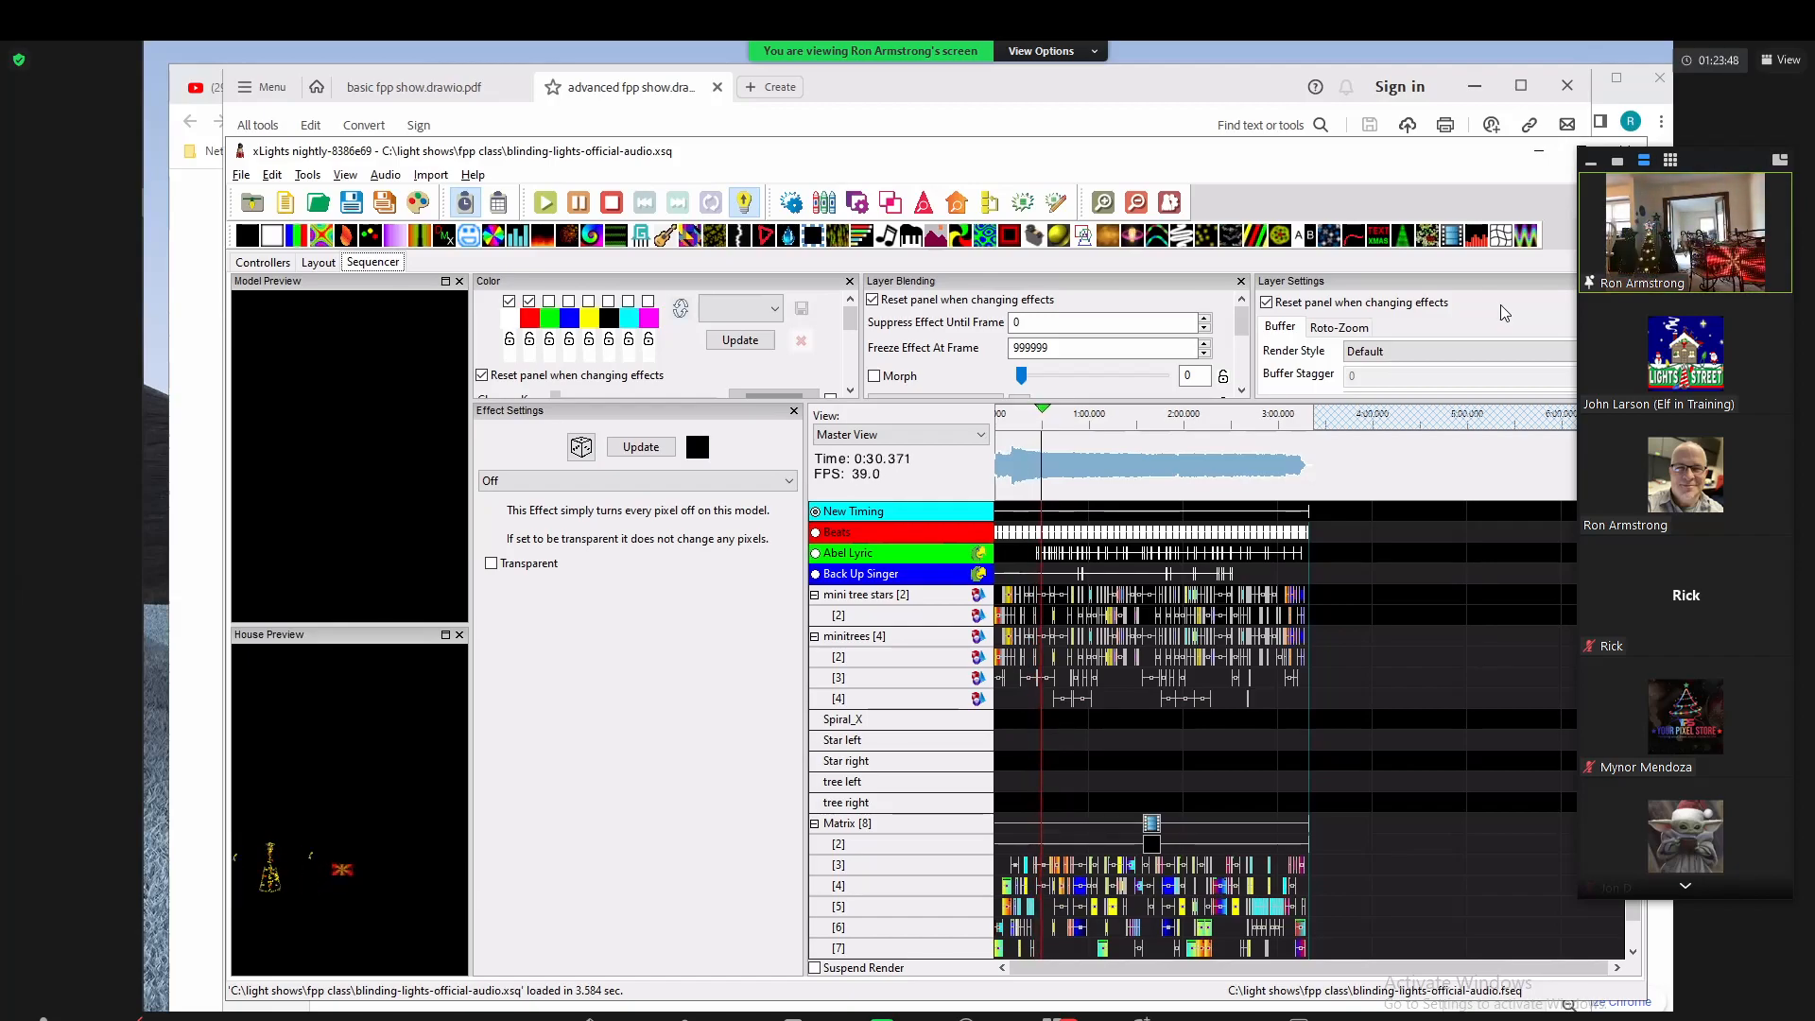
Step: Switch the light output off, on and off again while the sequence is playing
click(749, 204)
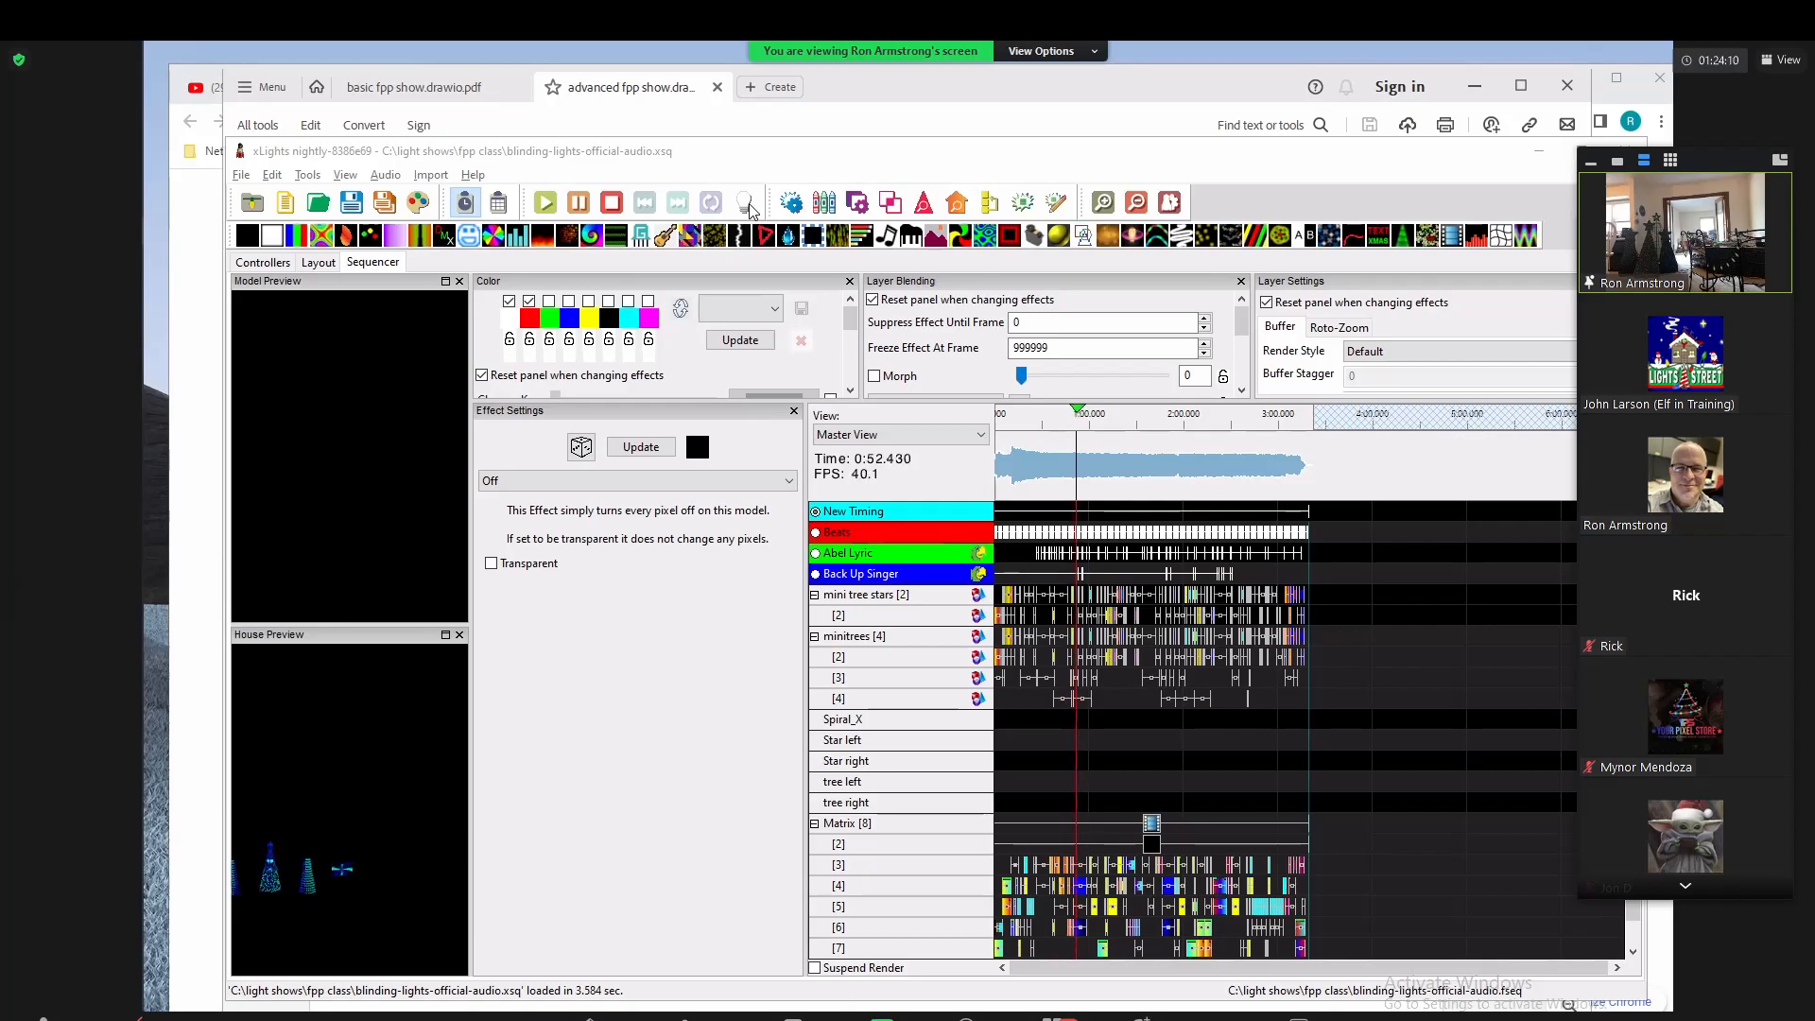
click(745, 202)
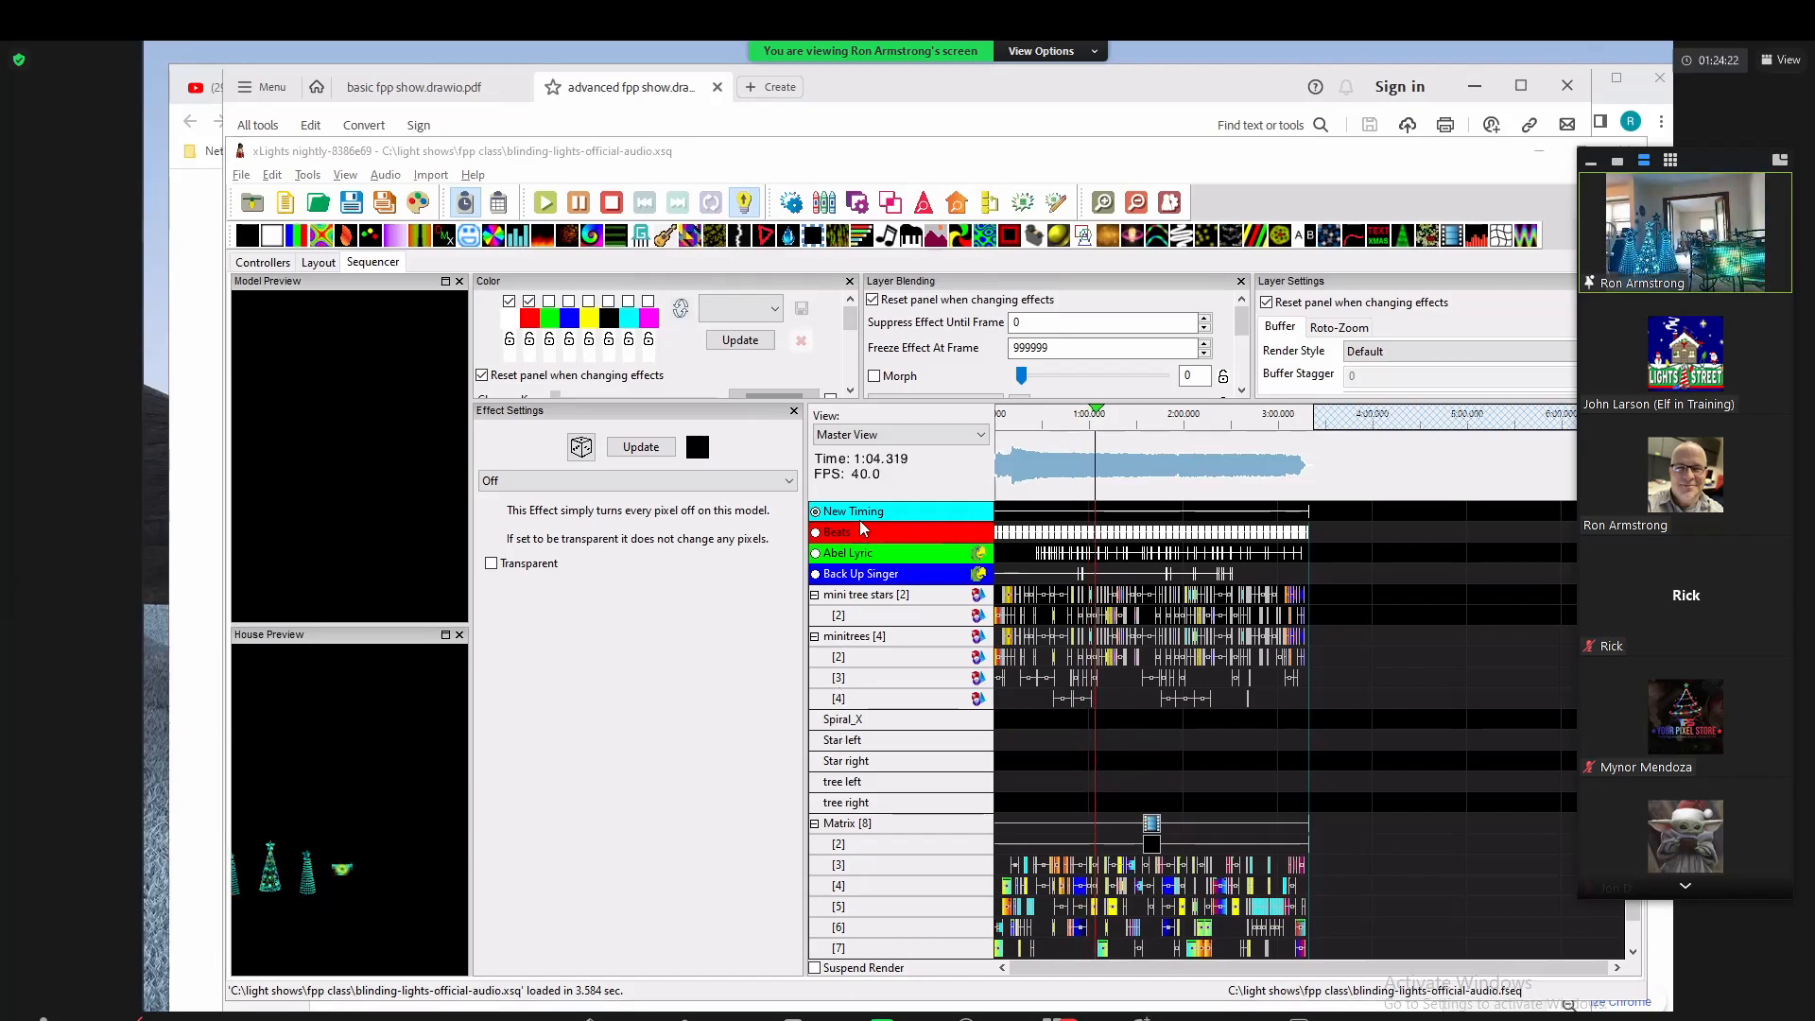
click(743, 206)
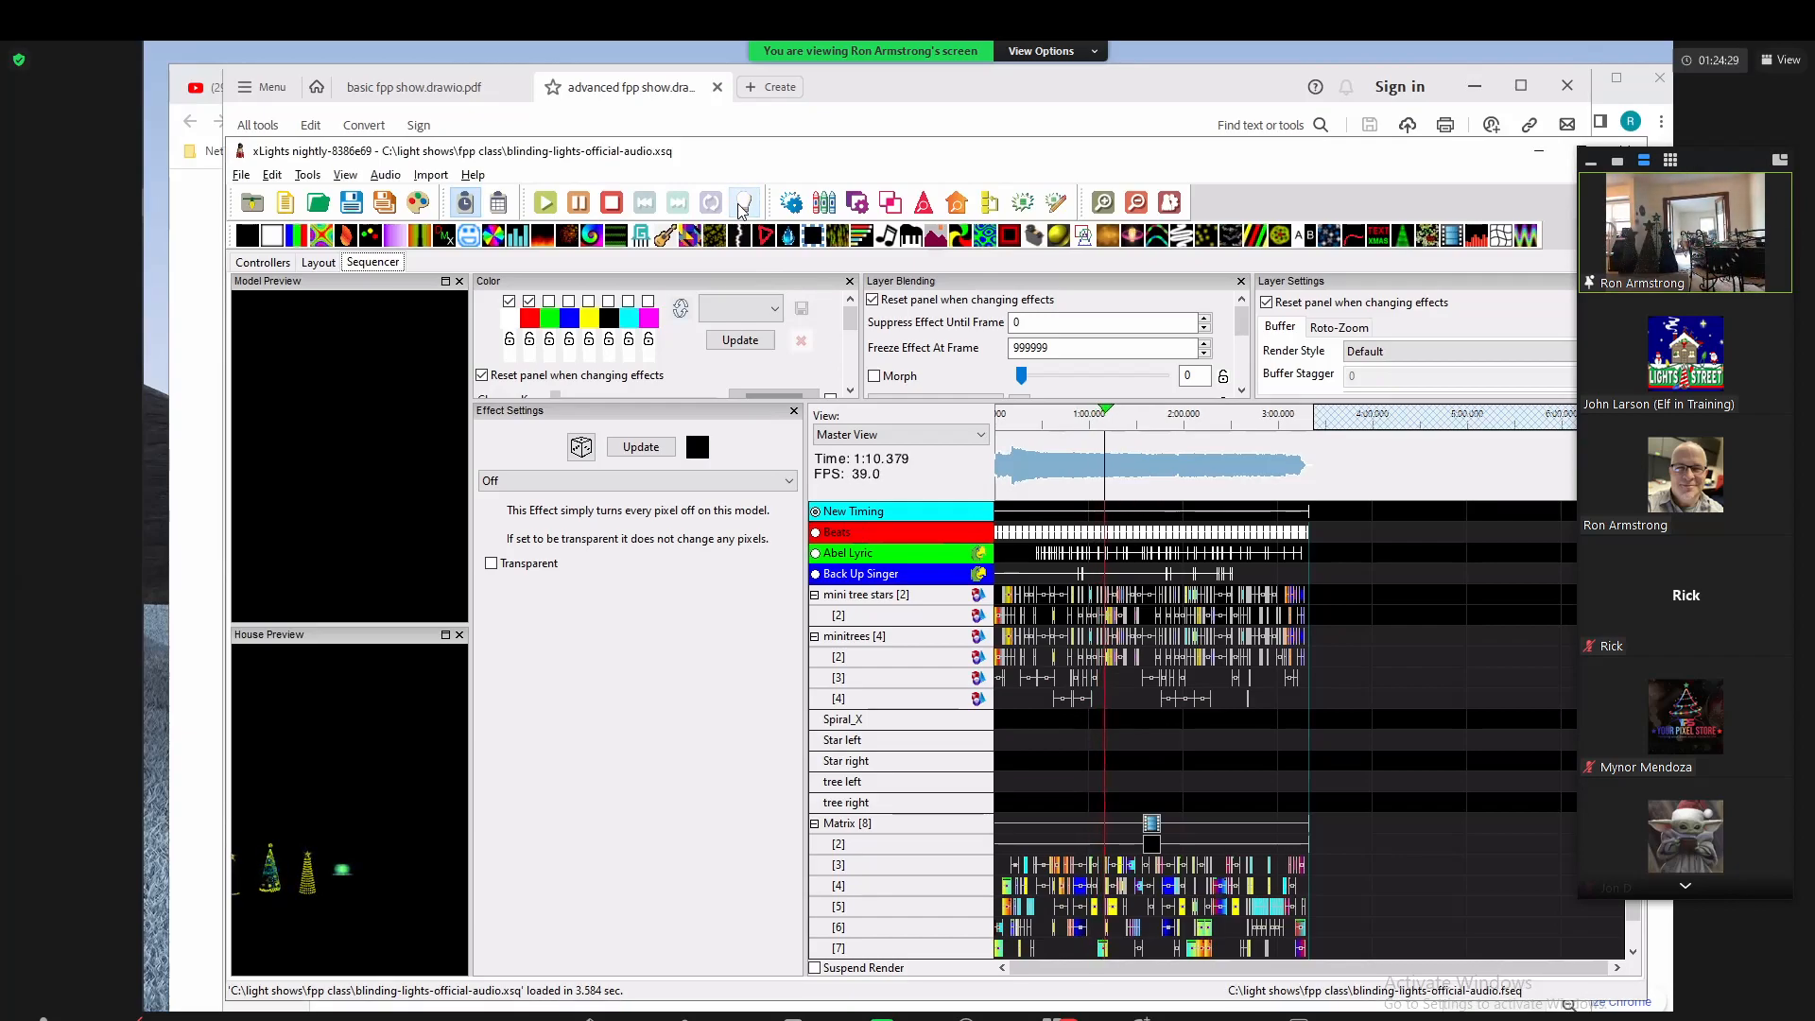
Step: Review the advanced FPP show diagram in the PDF viewer and return to the controller list in xLights
key(alt+Tab)
key(alt+Tab)
key(alt+Tab)
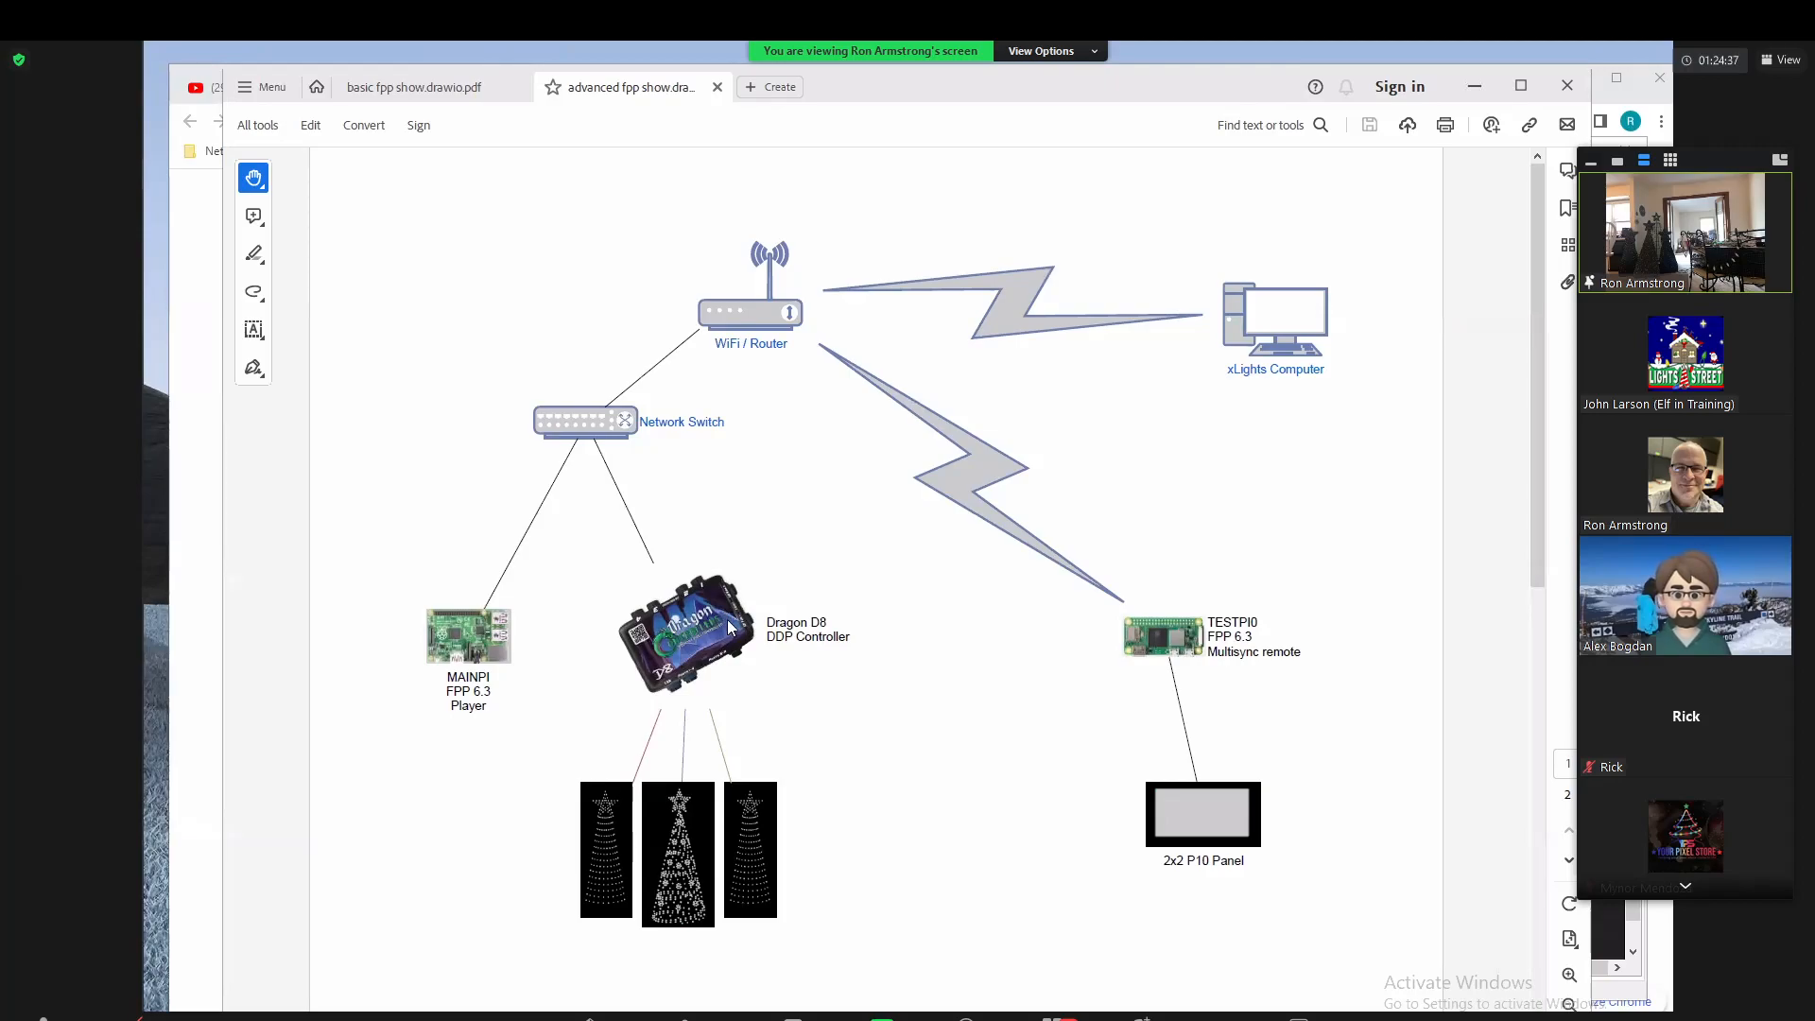
key(alt+Tab)
click(263, 263)
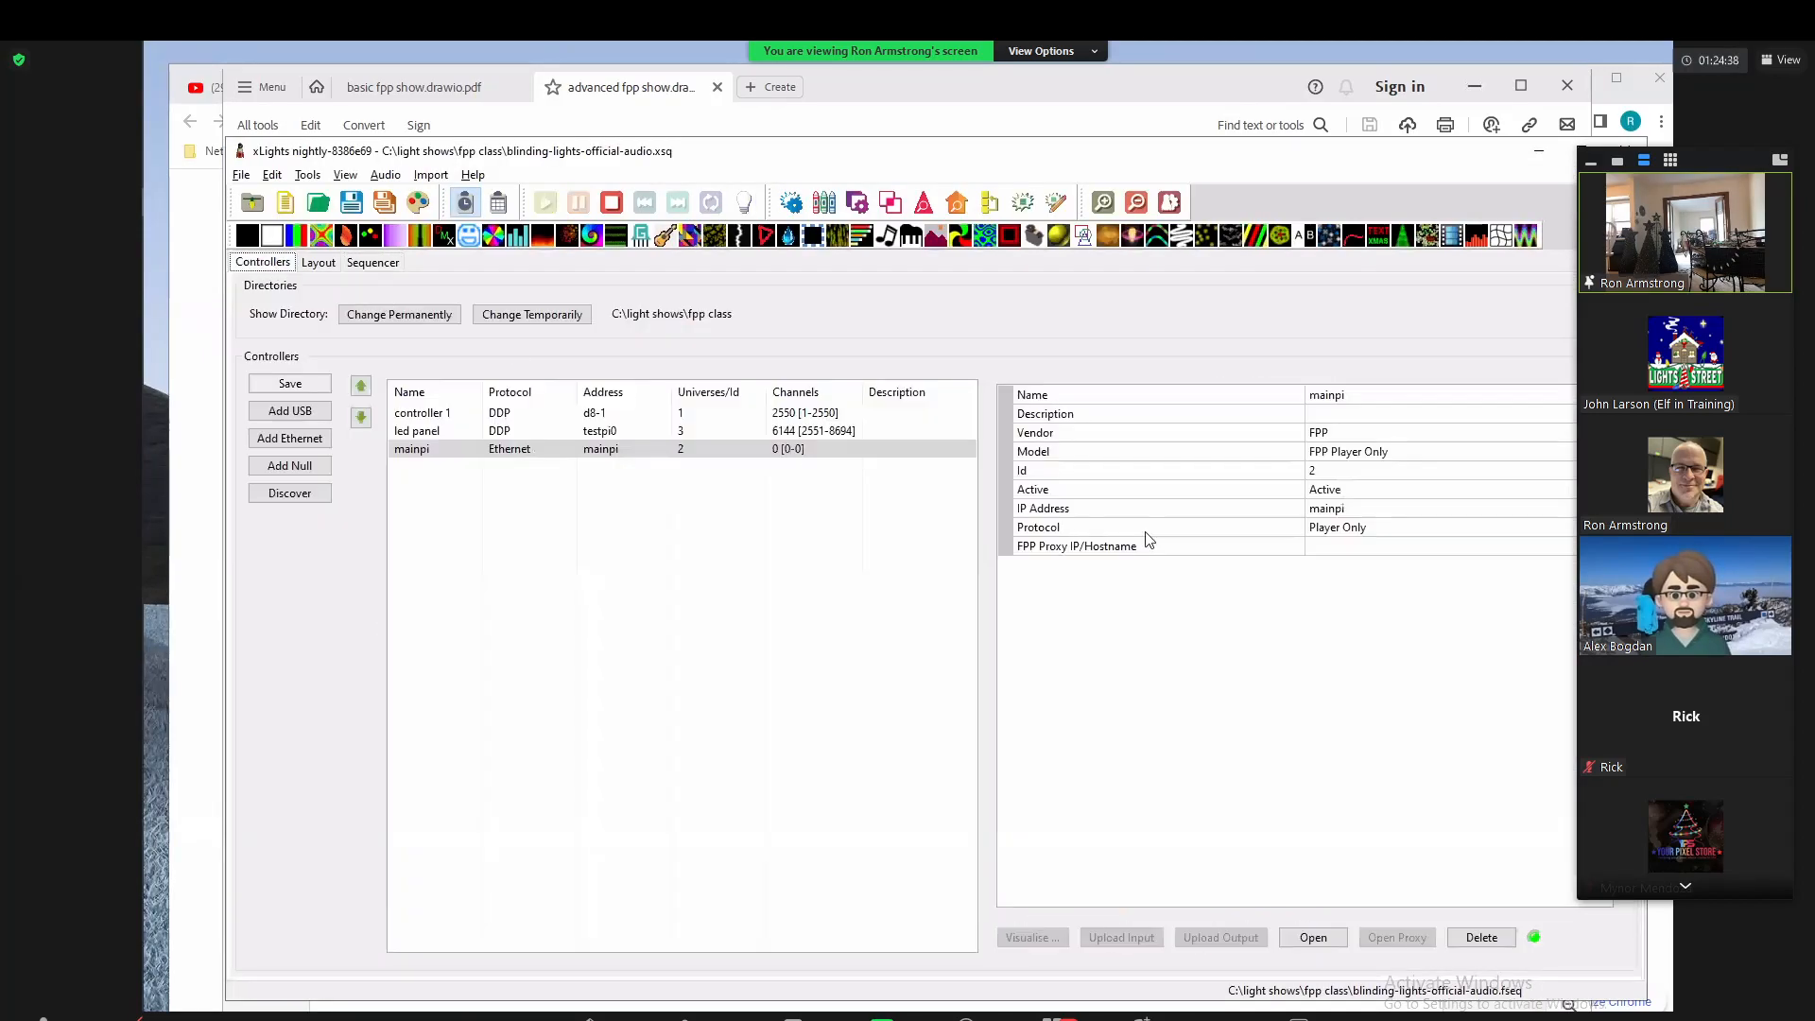
Step: Examine the settings of controller 1, the led panel and mainpi in turn, comparing their addresses
click(623, 413)
click(624, 433)
click(610, 452)
click(614, 413)
click(619, 431)
click(624, 450)
click(621, 552)
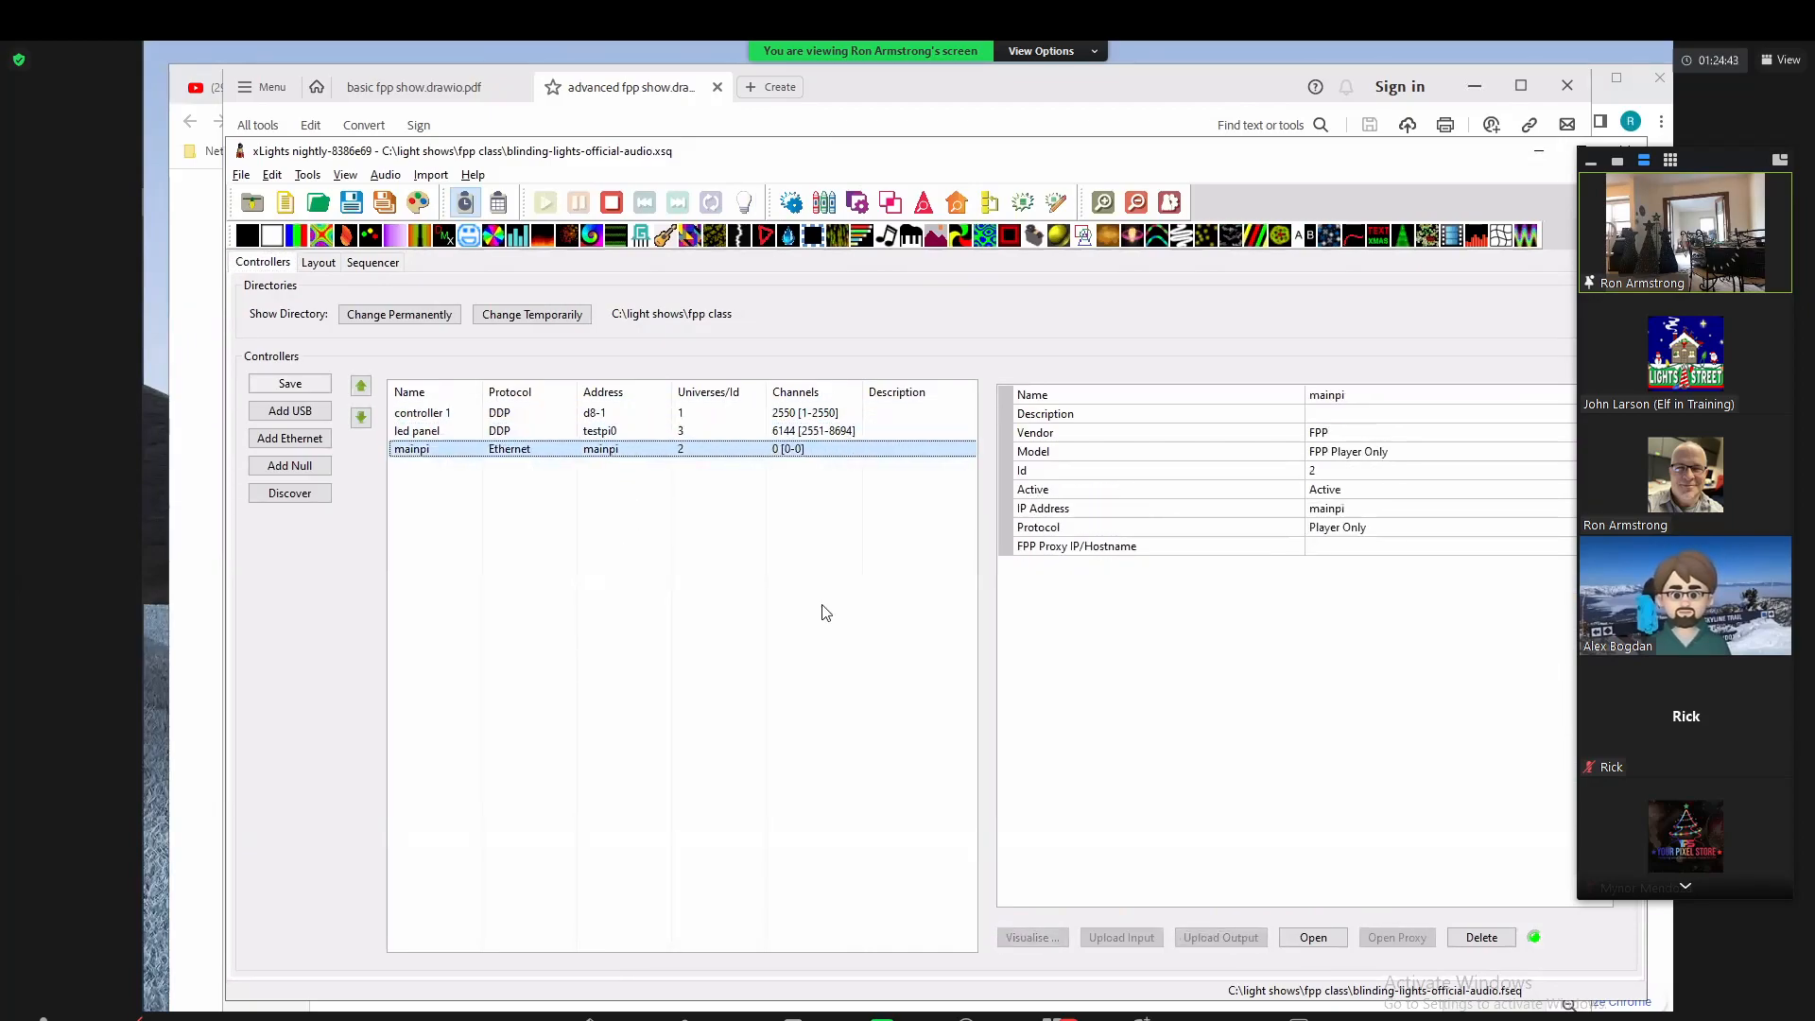
click(595, 413)
click(604, 431)
click(610, 449)
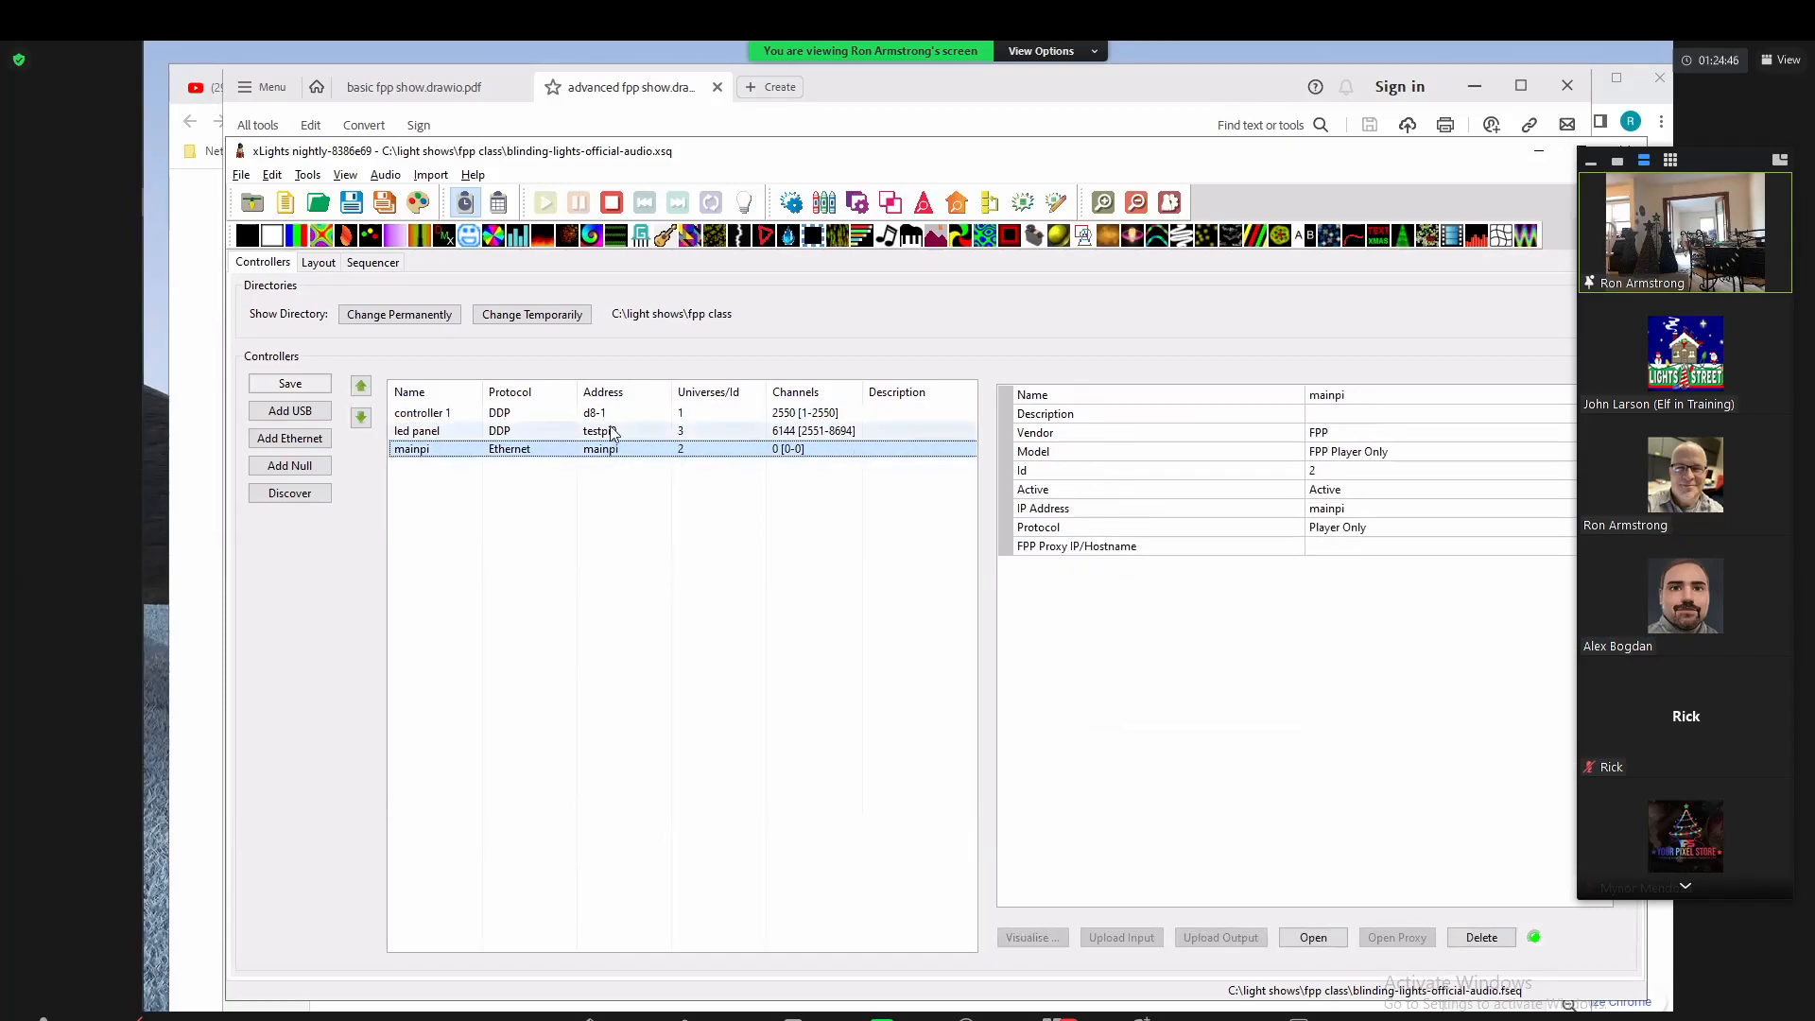
click(600, 413)
click(609, 432)
click(605, 449)
click(600, 413)
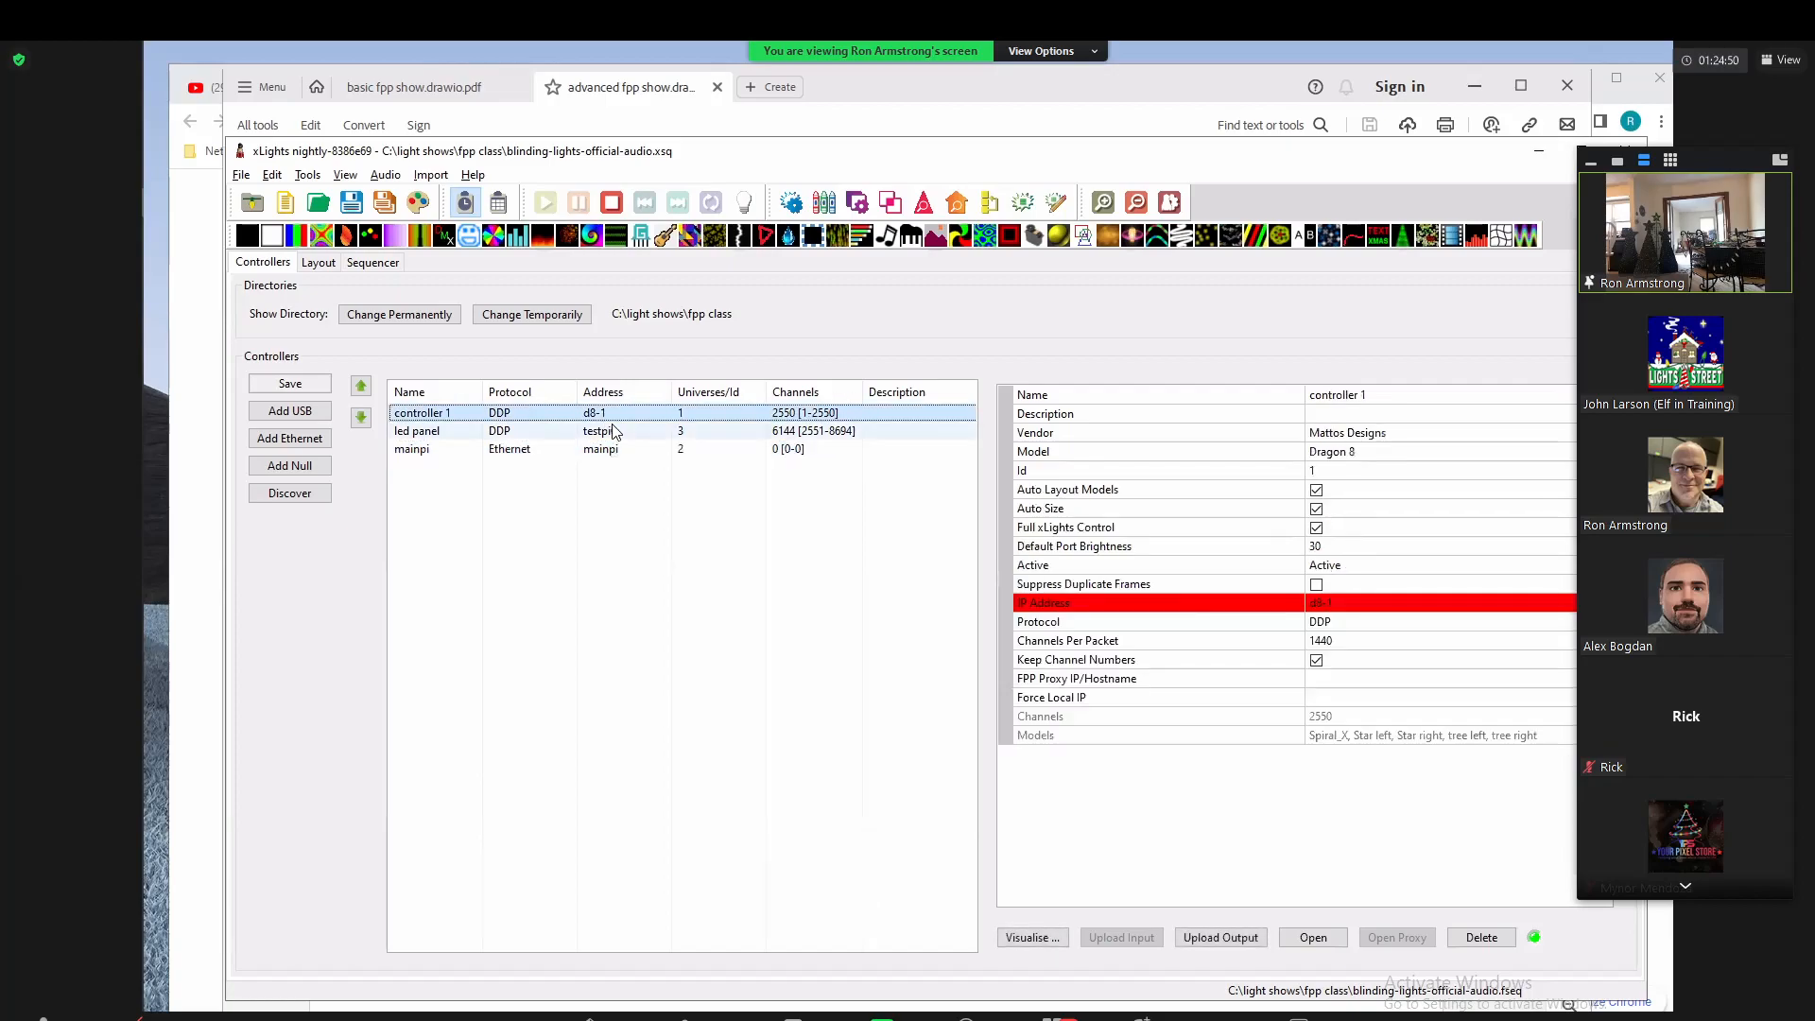
click(612, 431)
click(605, 449)
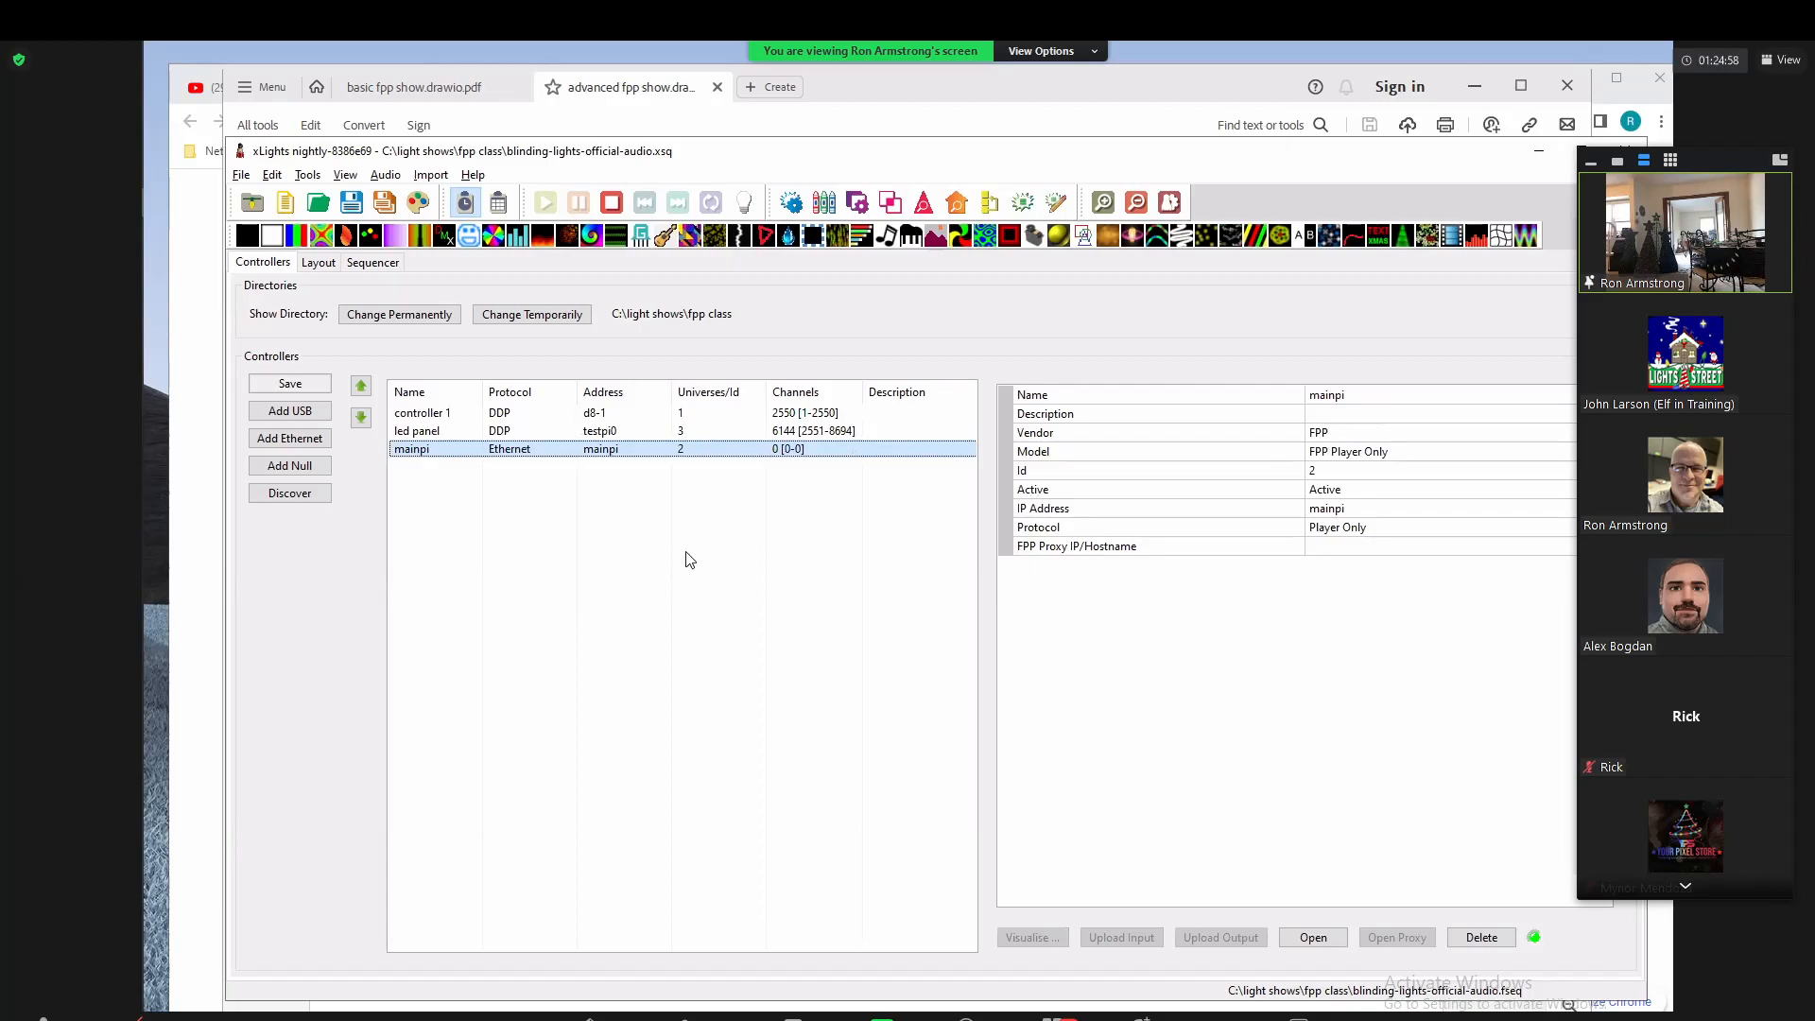
Step: Check the network diagram in the PDF viewer again, and compare the xLights settings of controller 1 and the led panel
key(alt+Tab)
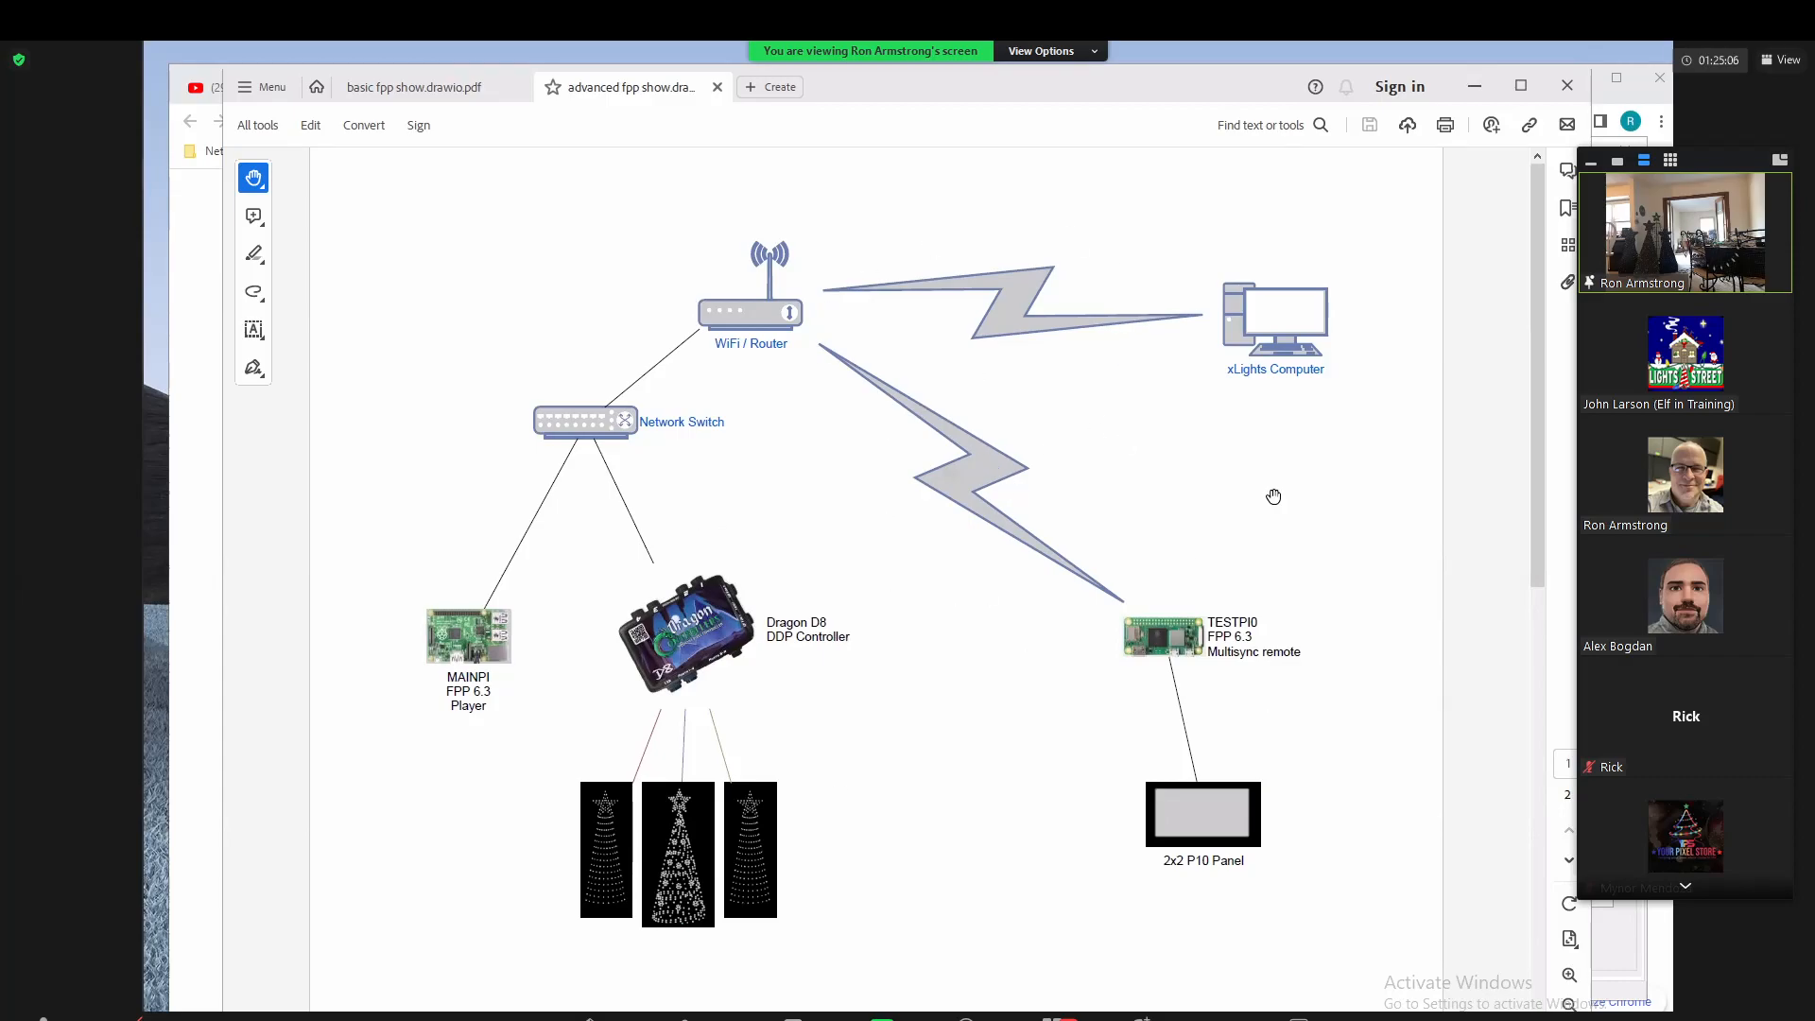
key(alt+Tab)
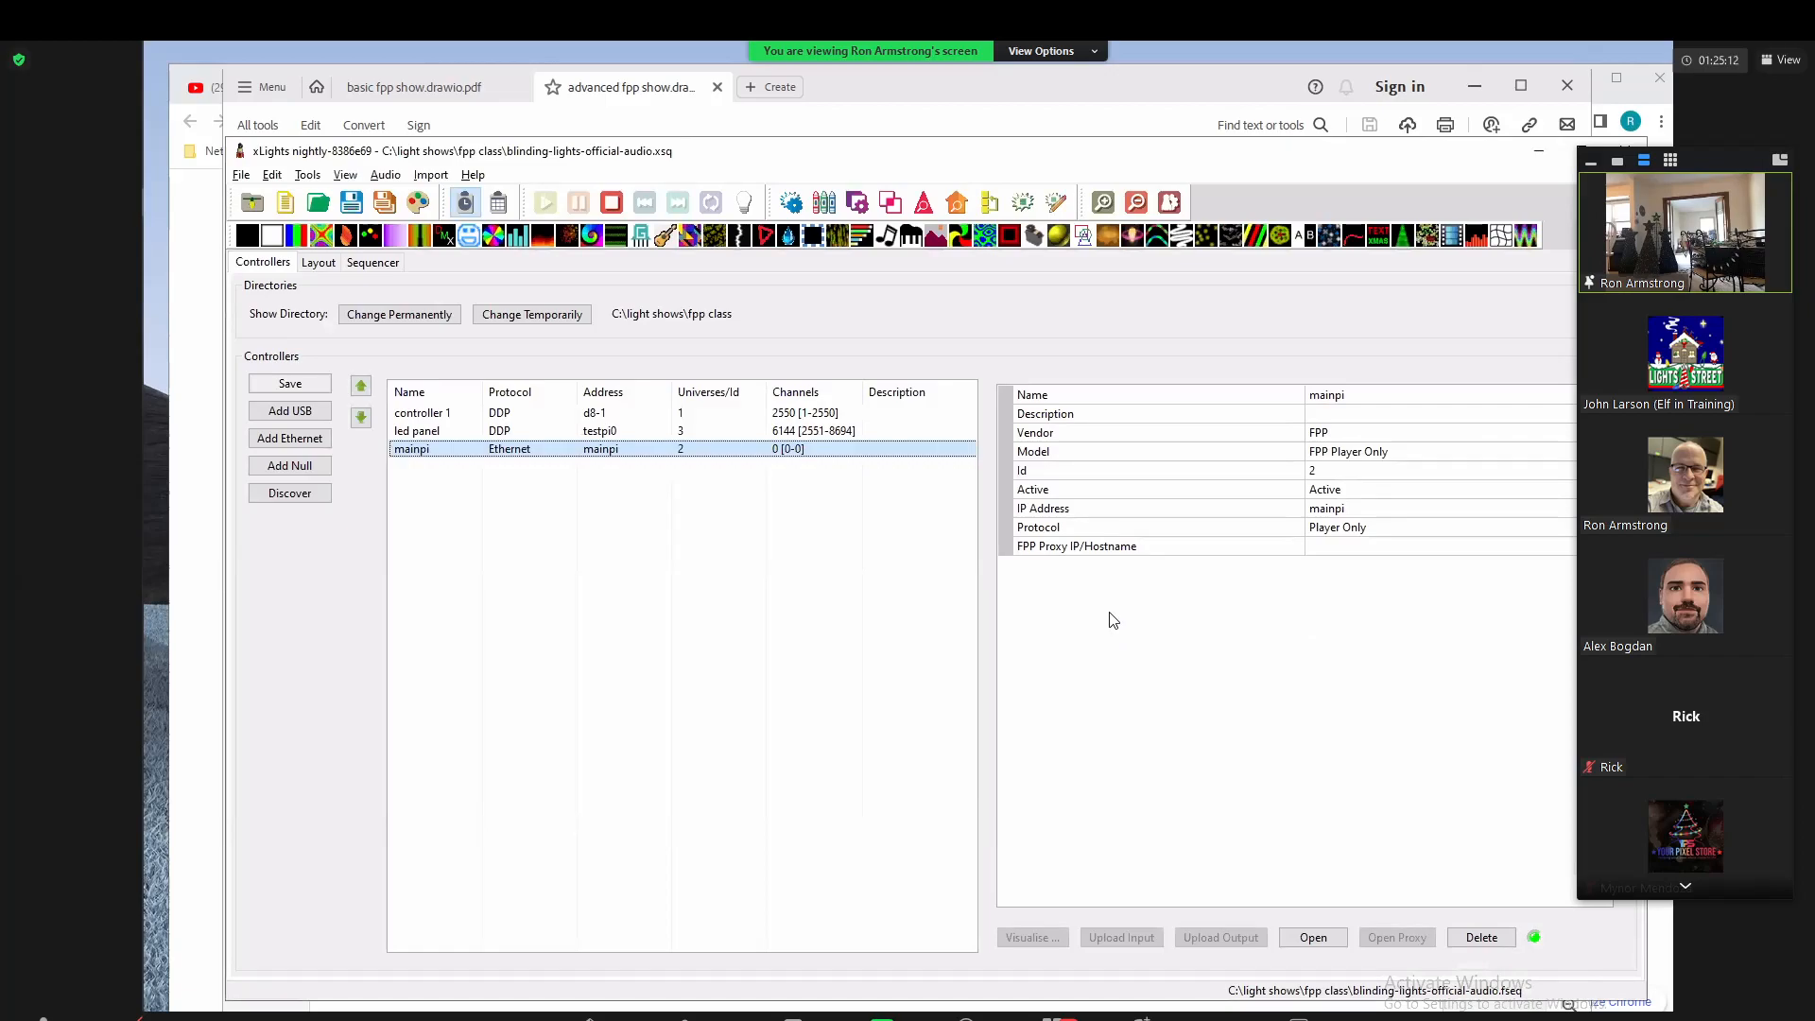
click(509, 414)
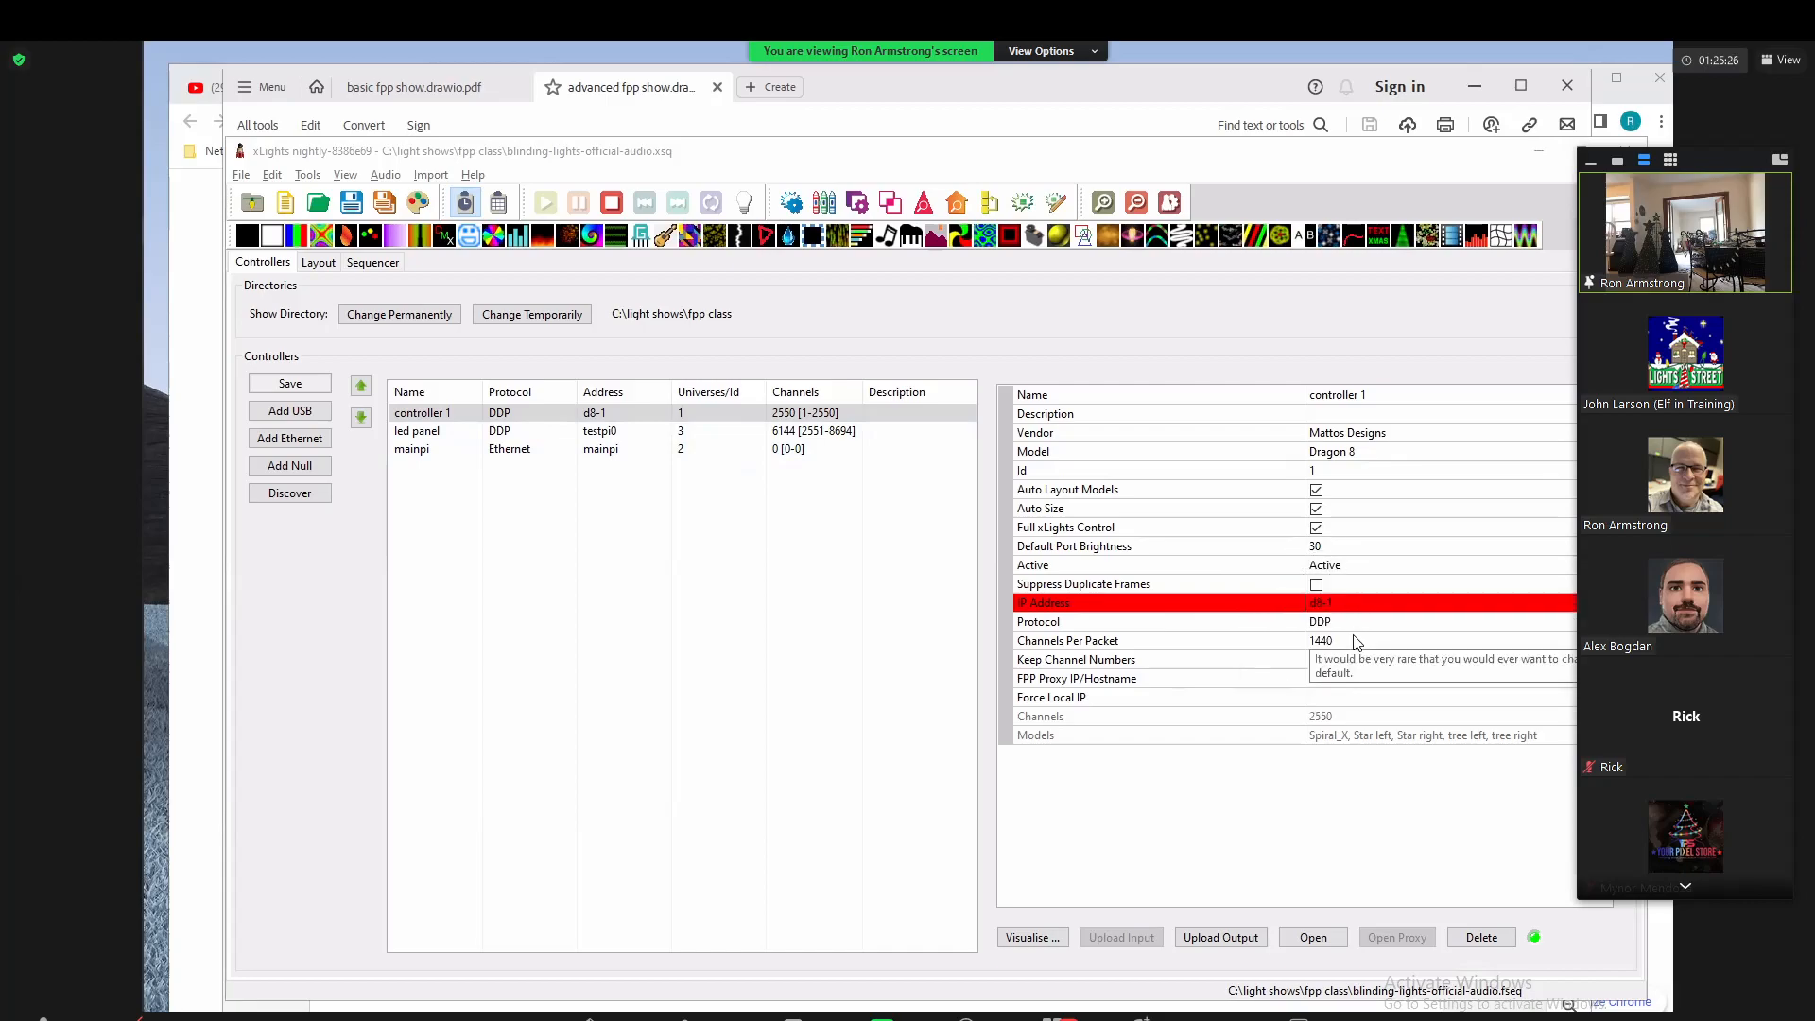
click(575, 435)
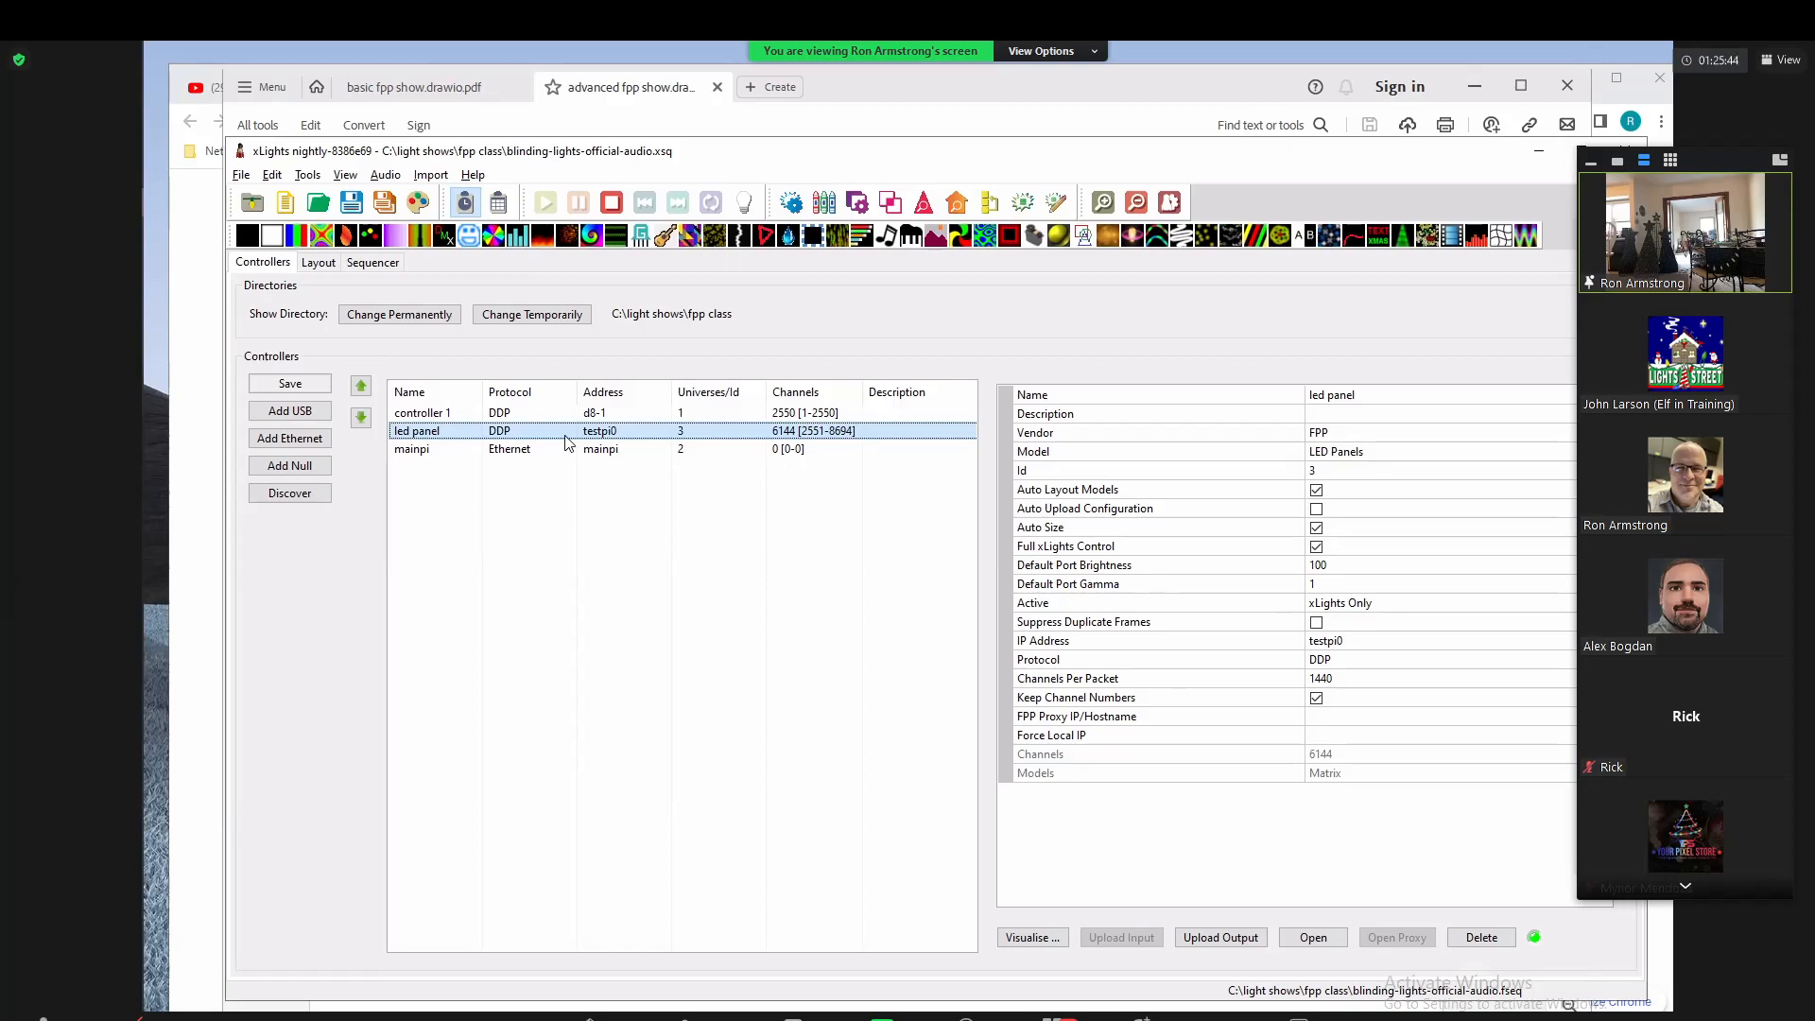
click(510, 417)
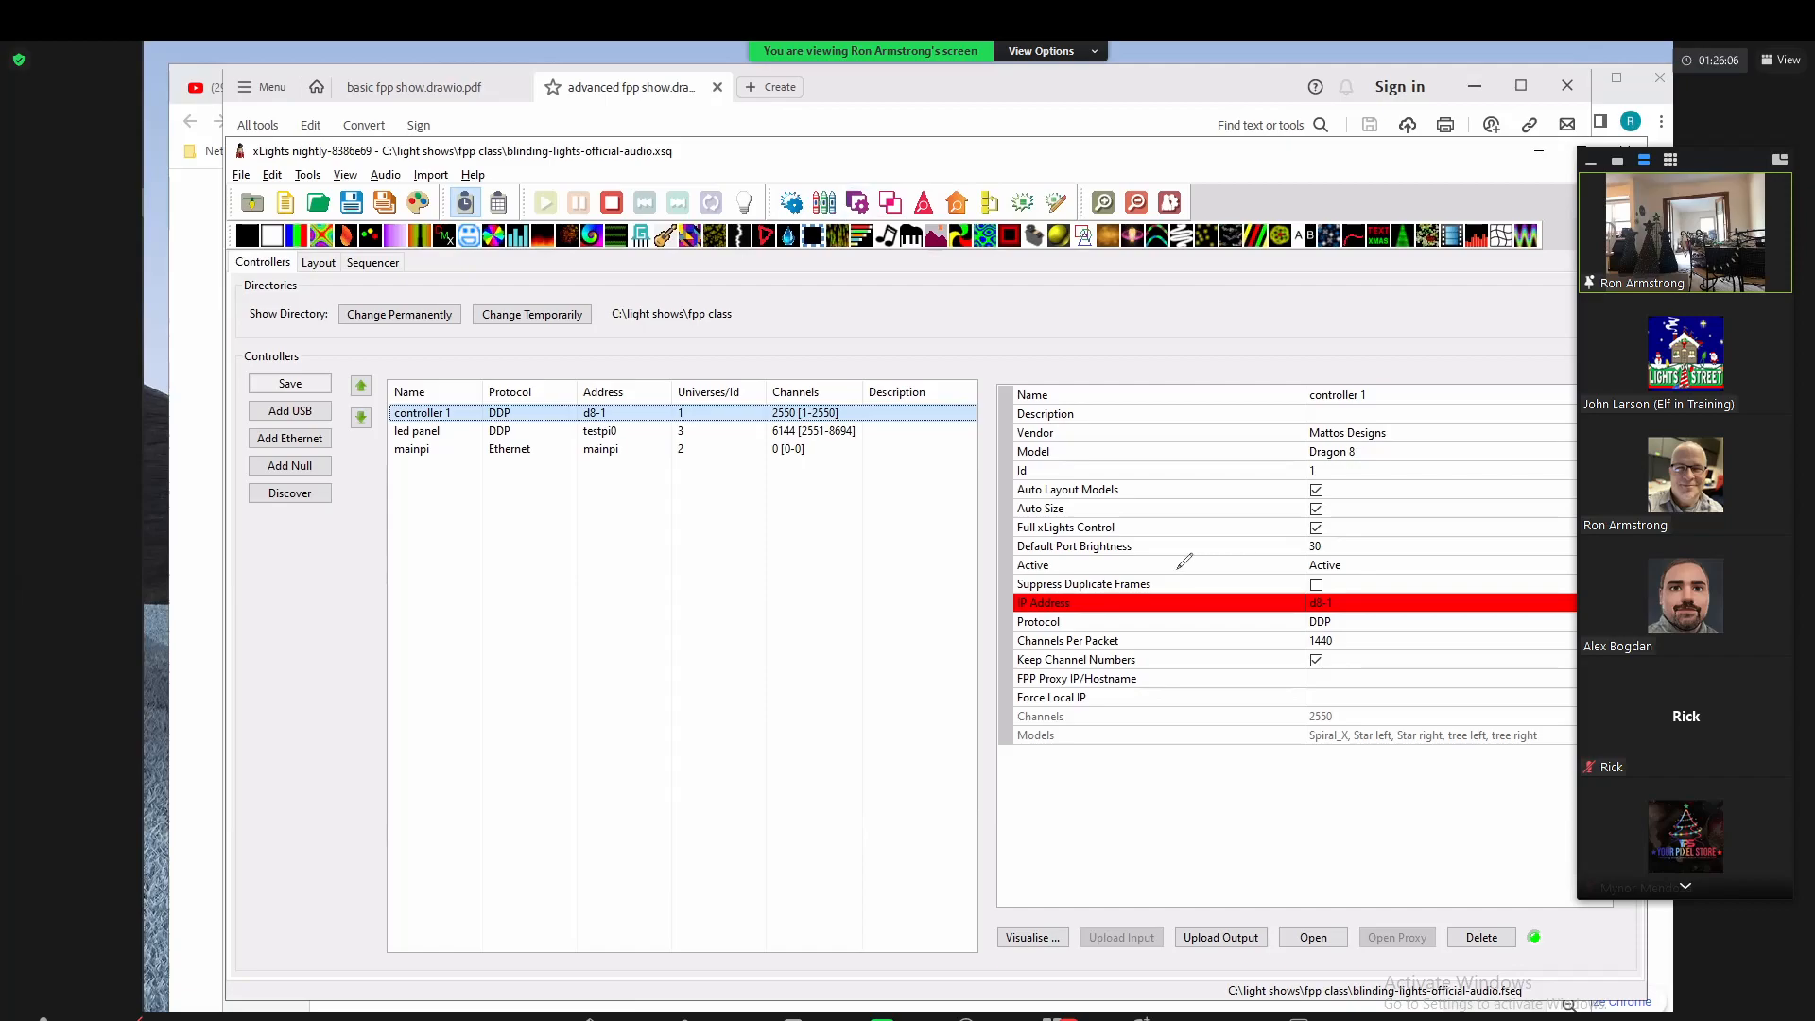
Step: Mark controller 1's Active setting, view its available options without changing it, and show the led panel controller's settings
mouse_move(1013, 576)
mouse_down()
mouse_move(1365, 552)
mouse_move(959, 565)
mouse_move(1049, 570)
mouse_up()
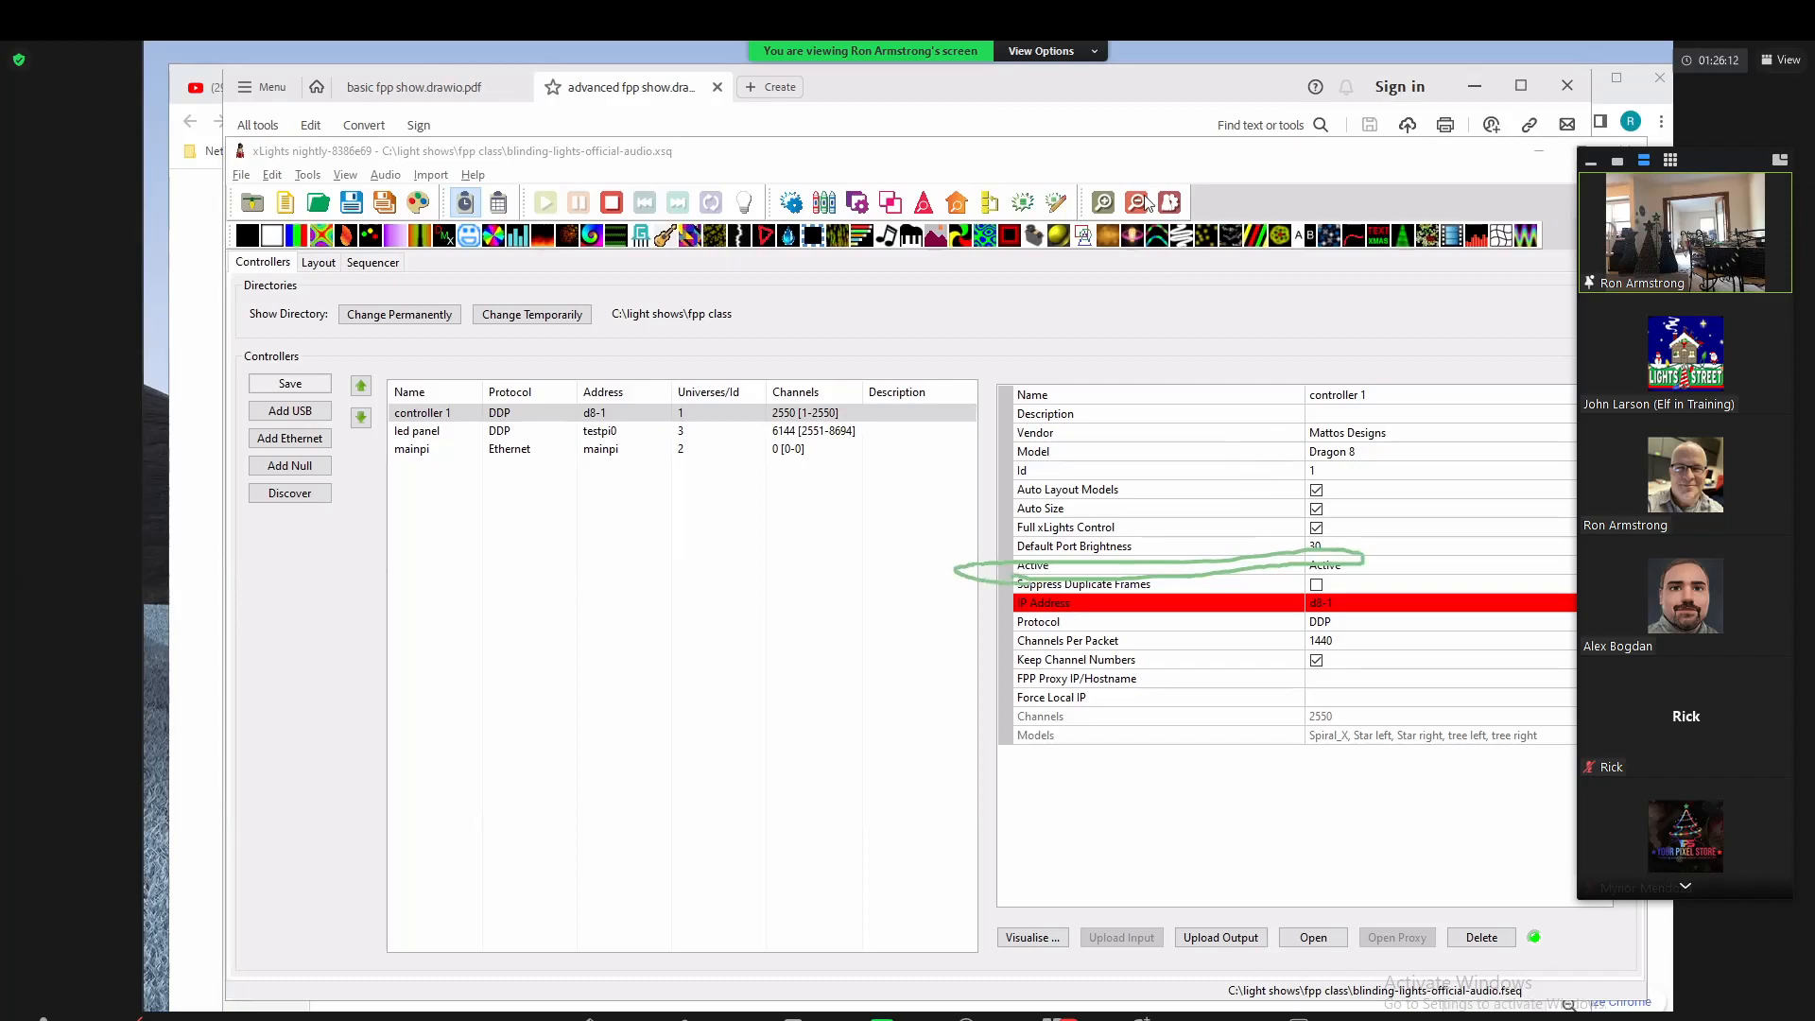
drag(1348, 568, 1393, 548)
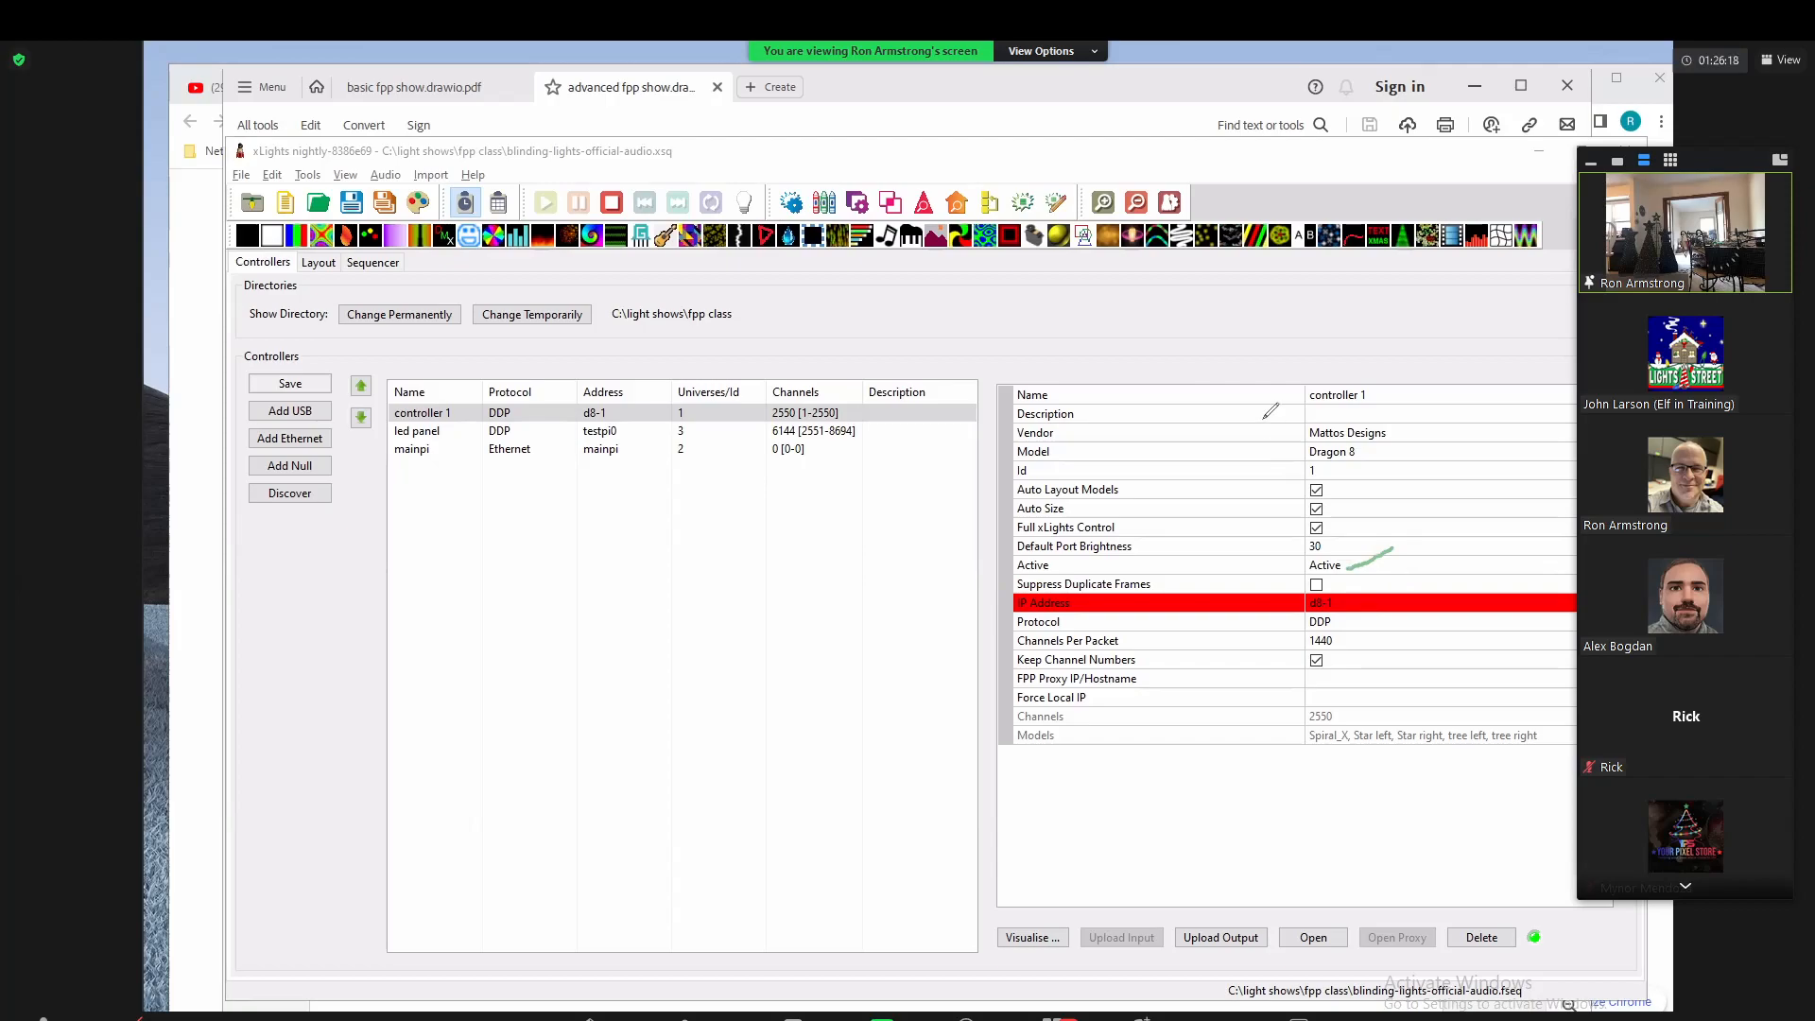
click(1420, 570)
click(1419, 567)
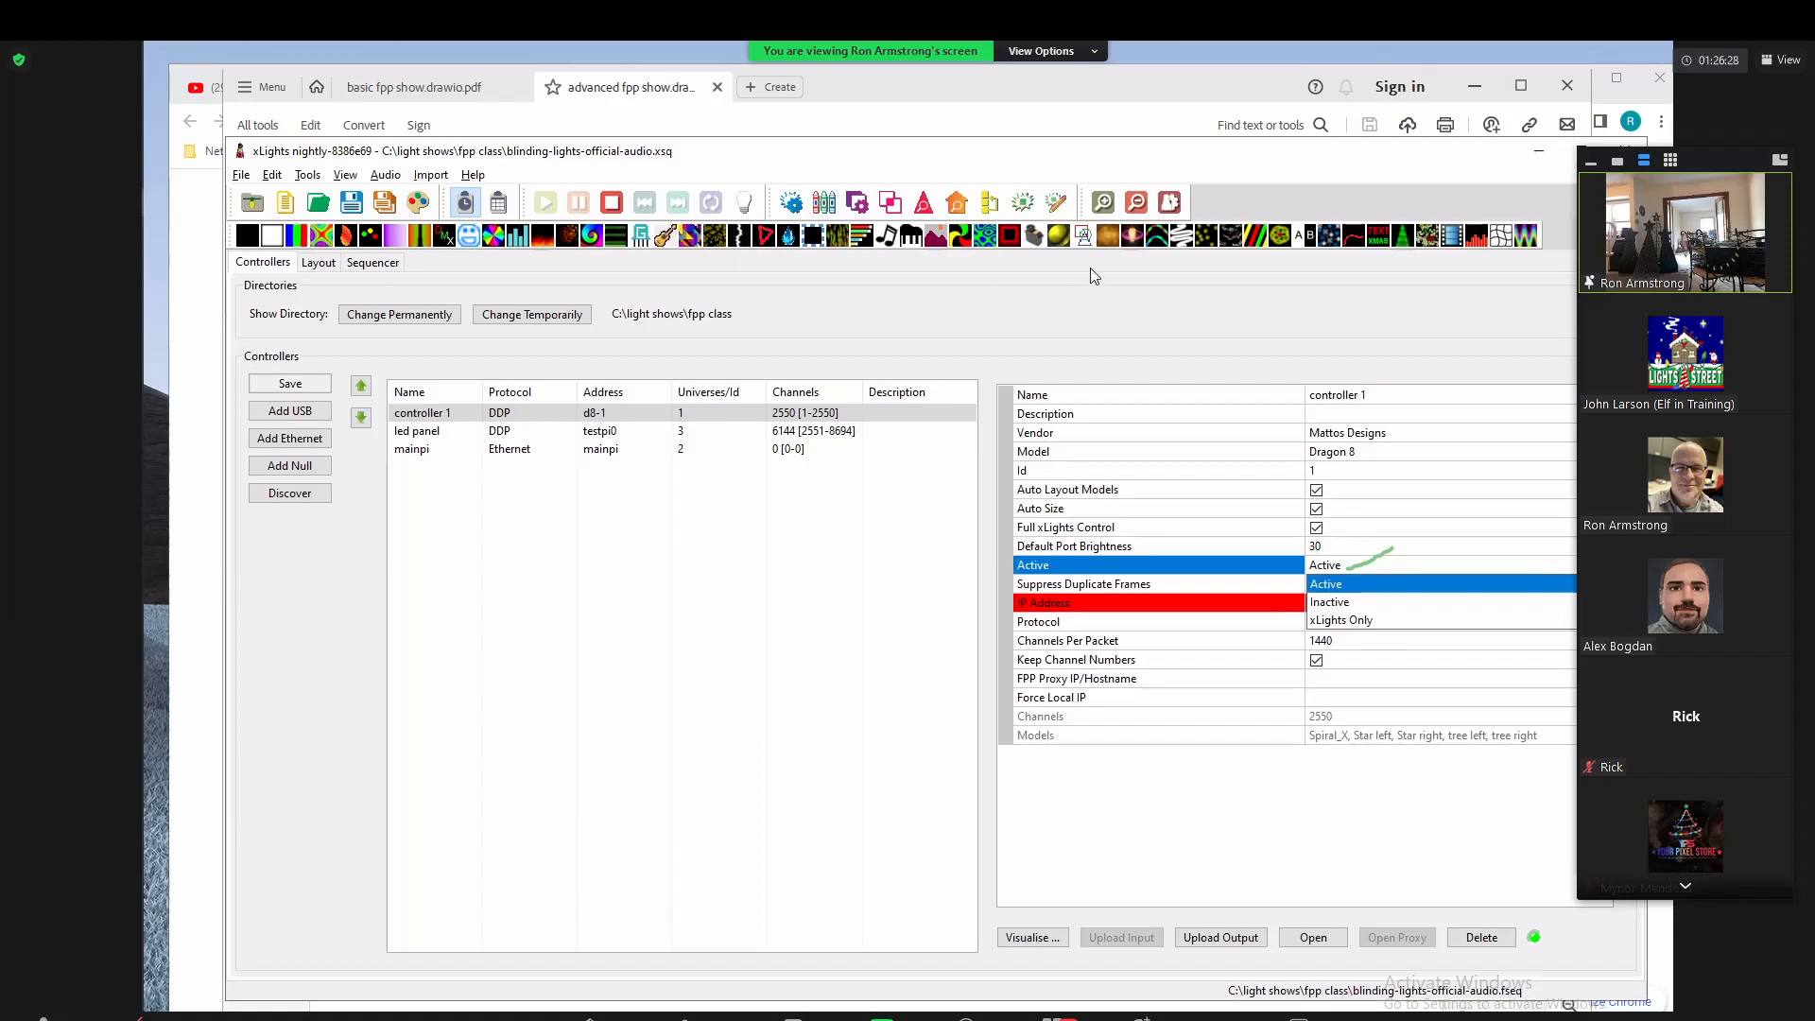
click(1115, 203)
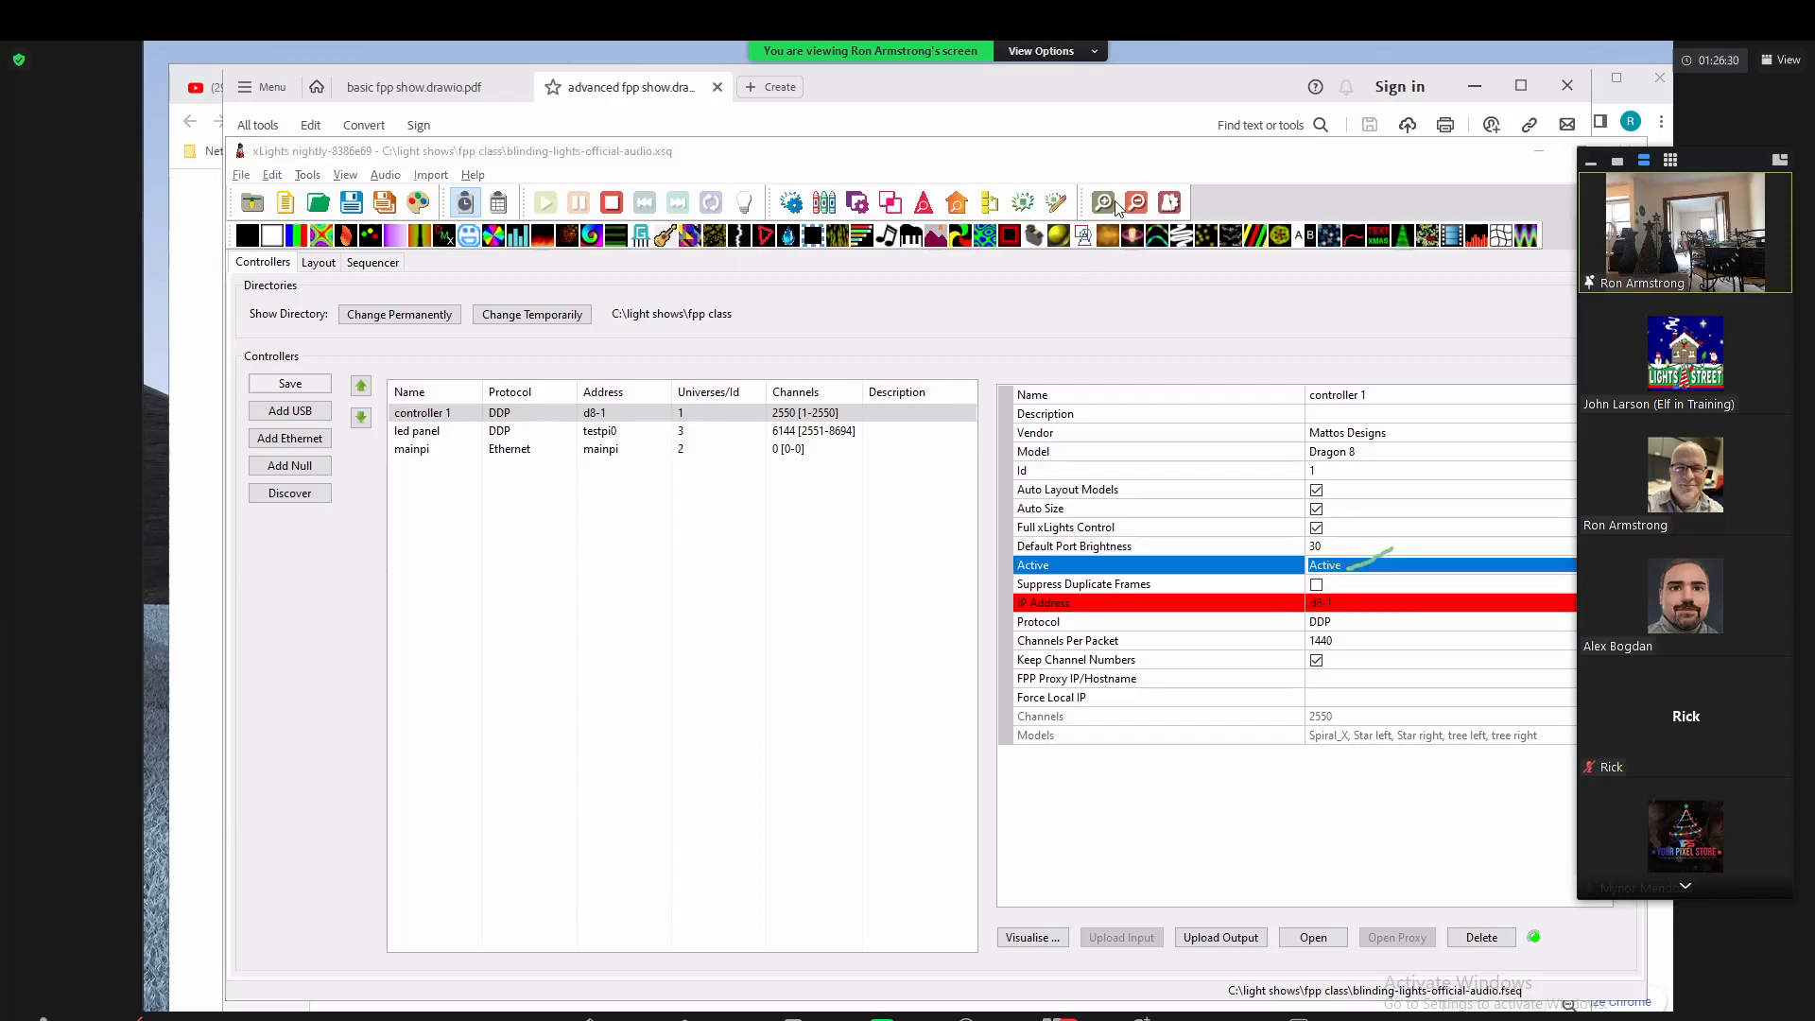
click(543, 436)
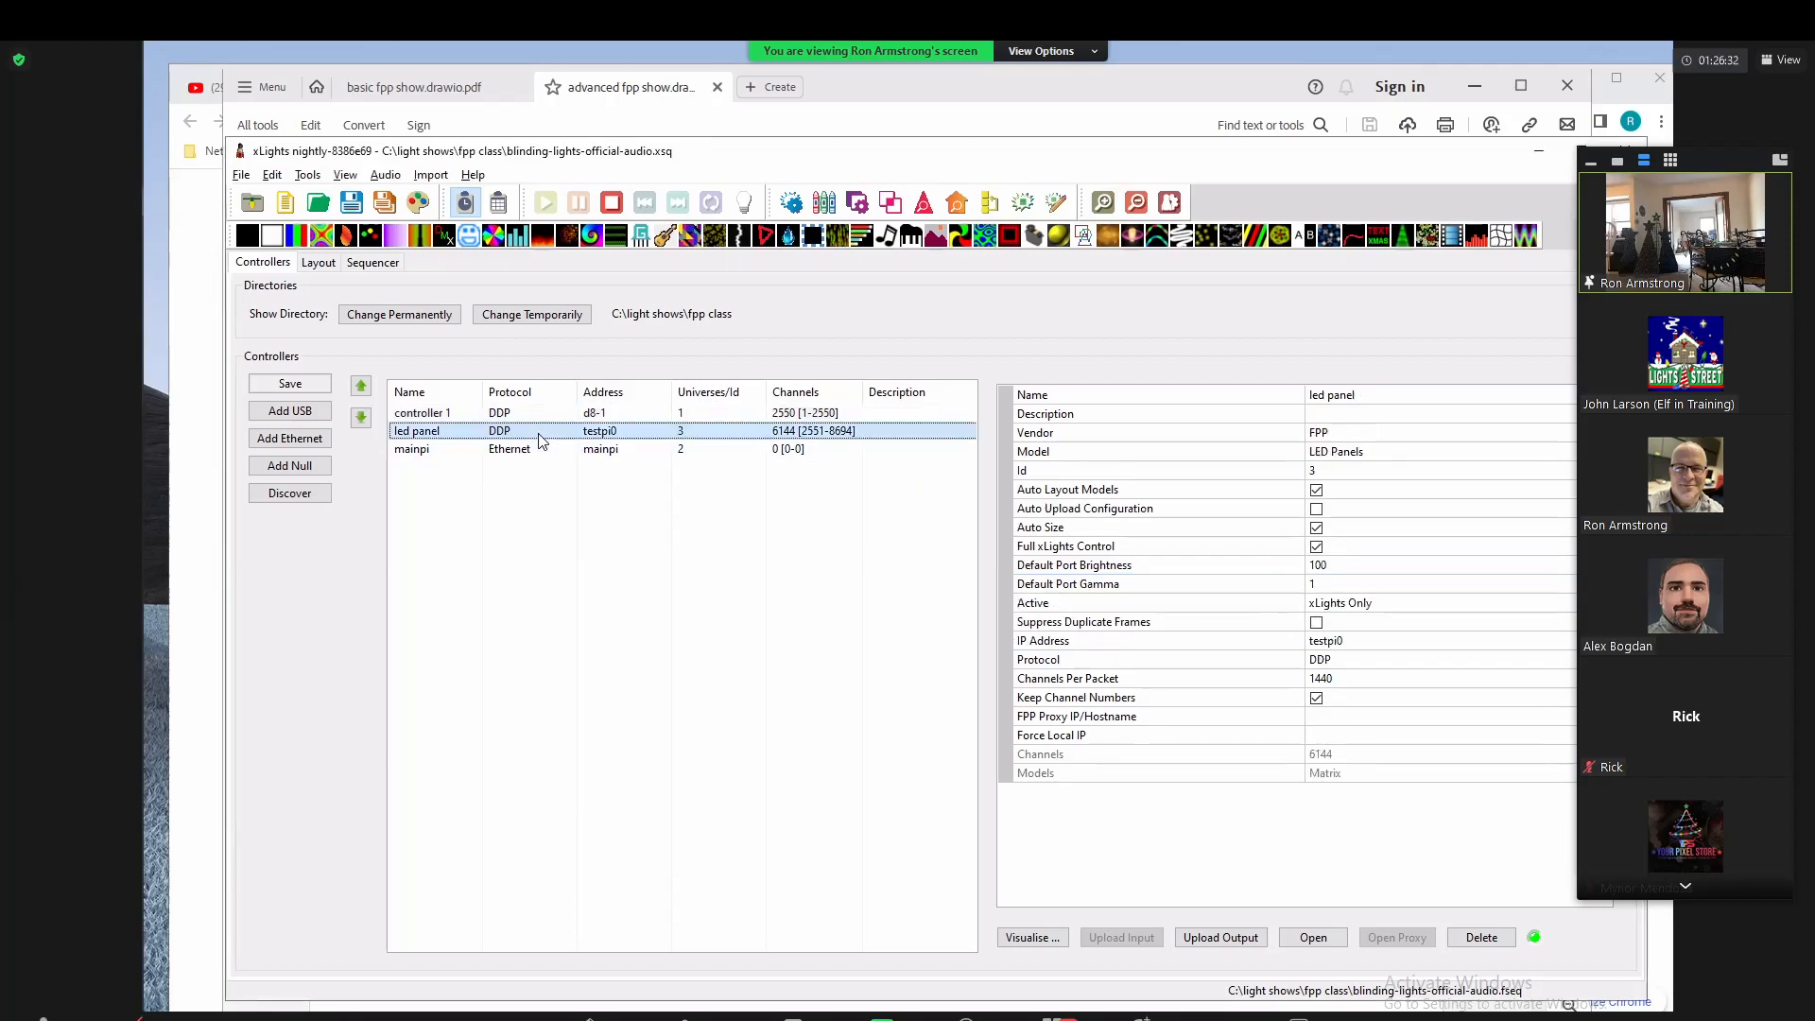
Step: View the Active options of the led panel controller and keep xLights Only selected
click(1391, 606)
double_click(1389, 604)
double_click(1389, 605)
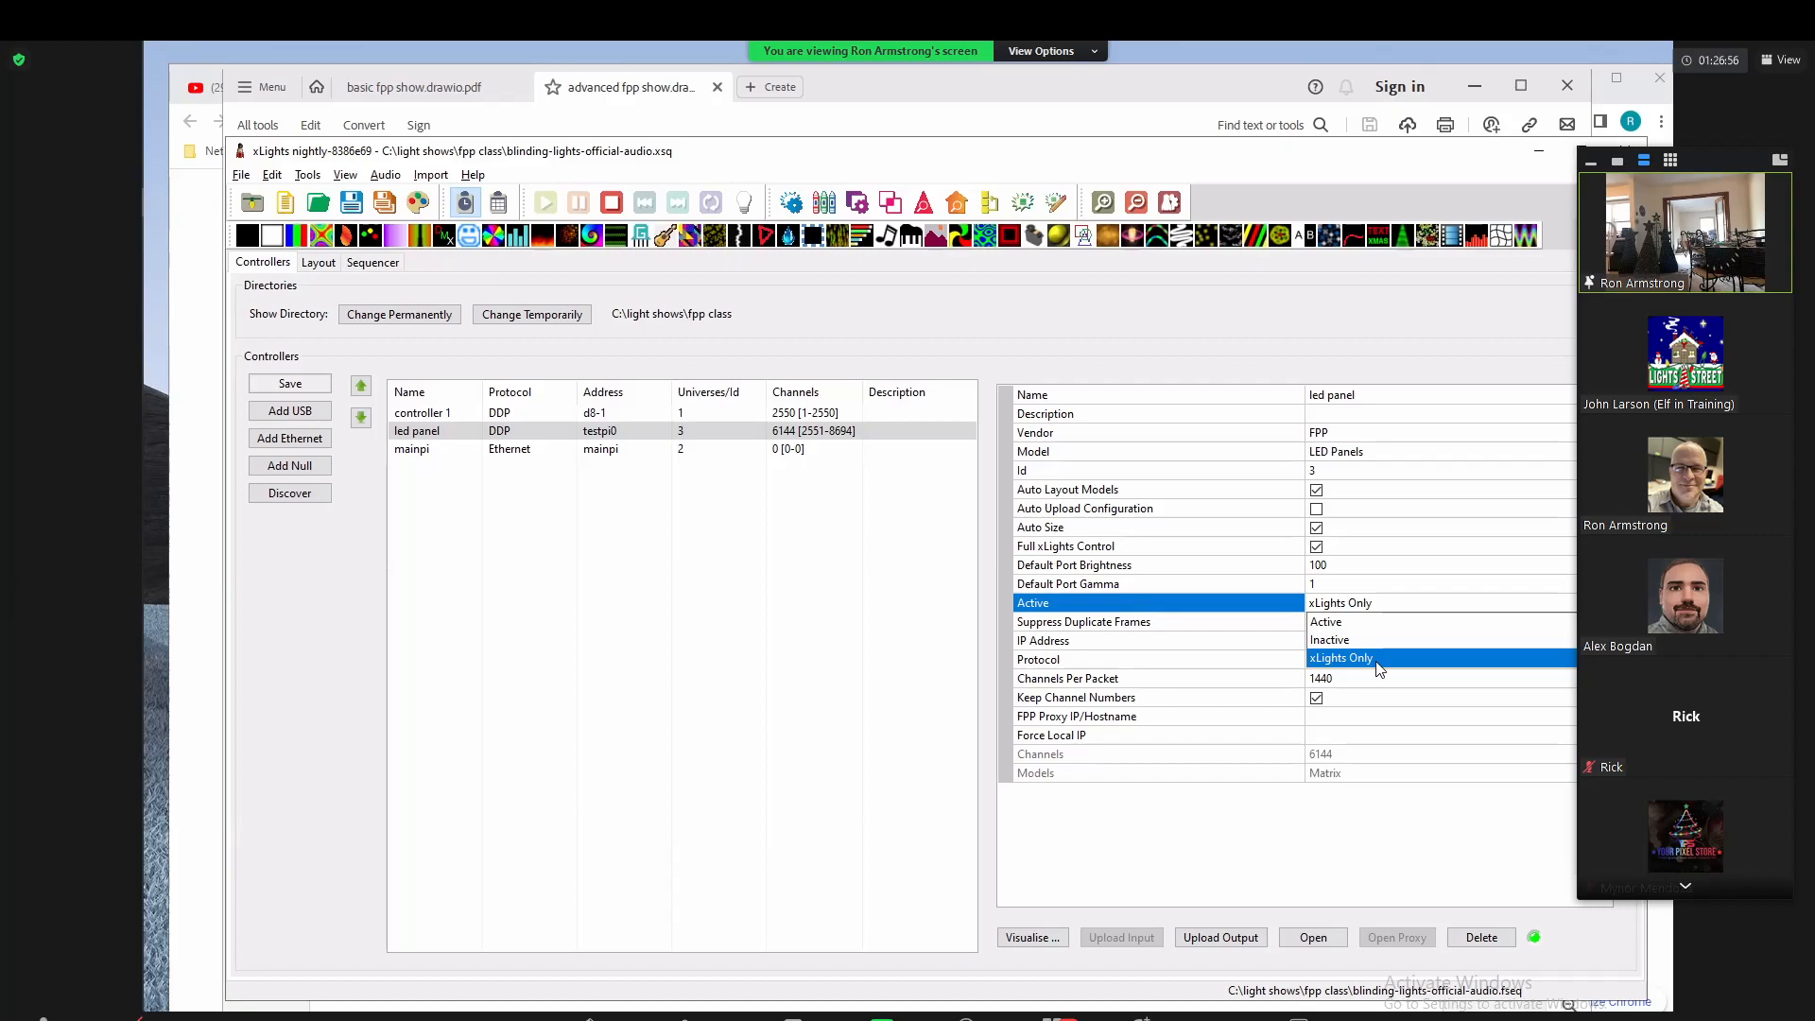
click(1372, 660)
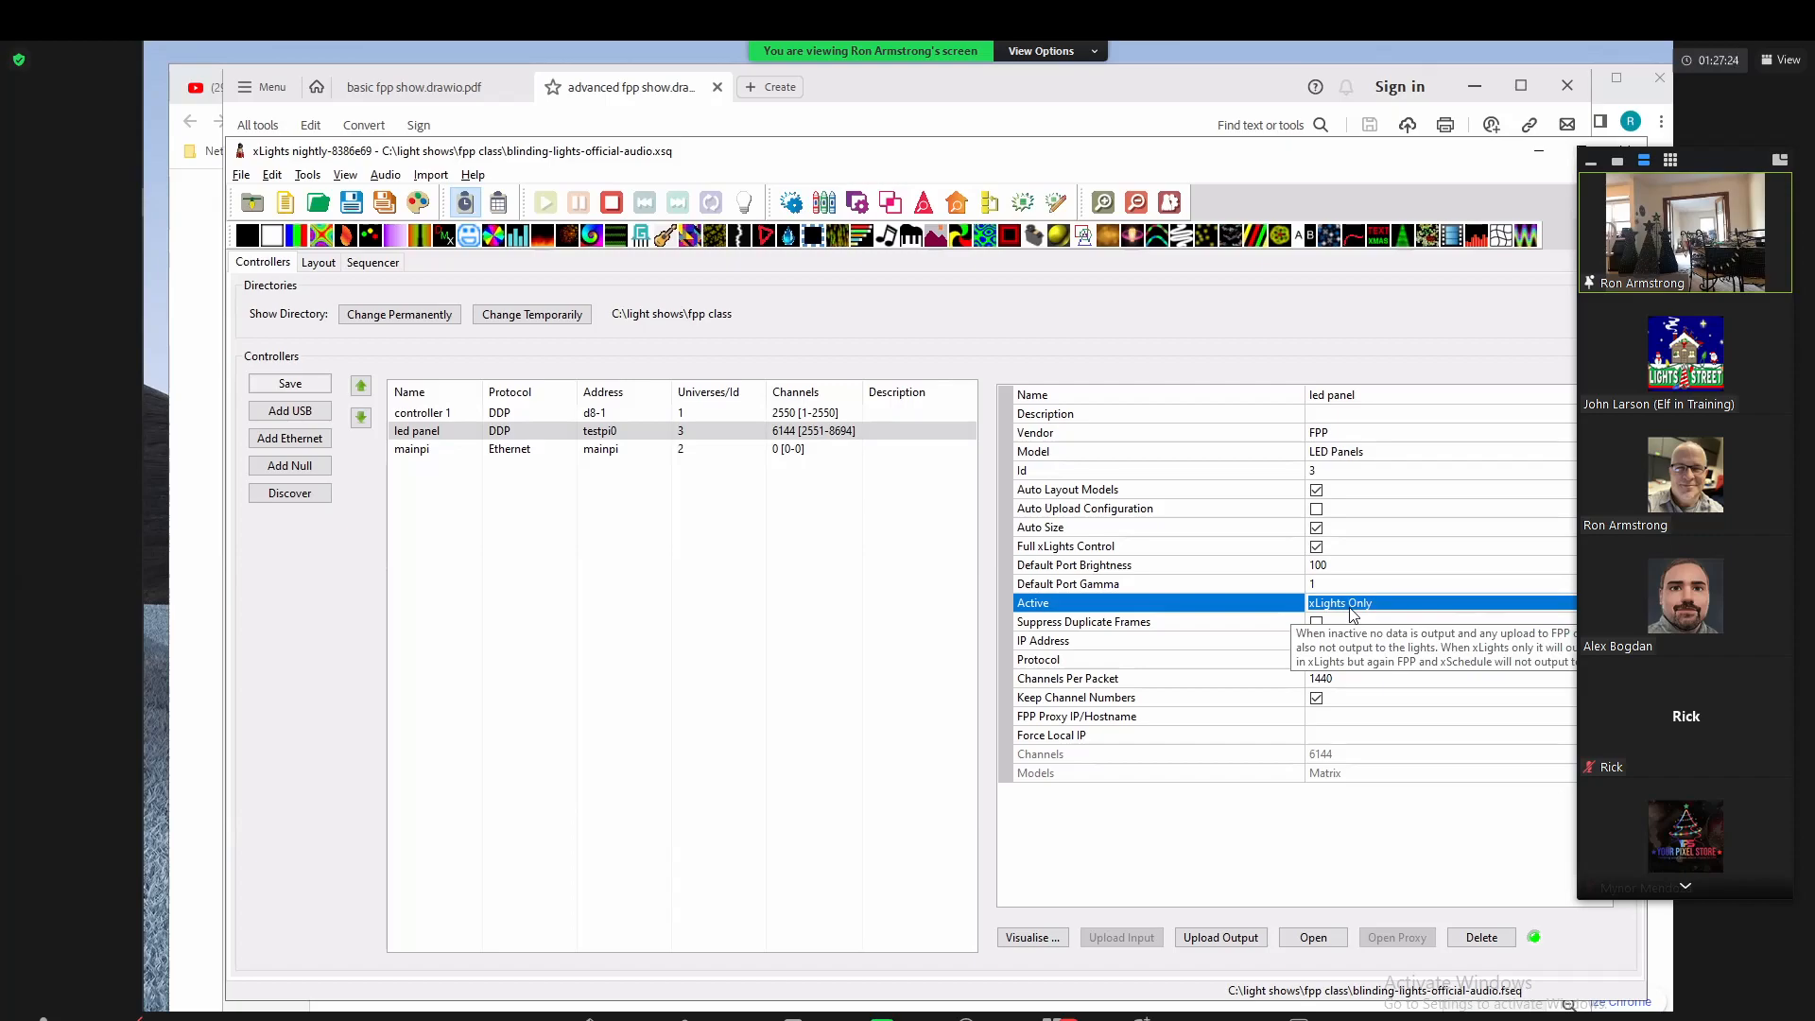
Step: Try the Active option for the led panel controller, restore it to xLights Only, and save the controller setup
click(1350, 608)
click(1361, 621)
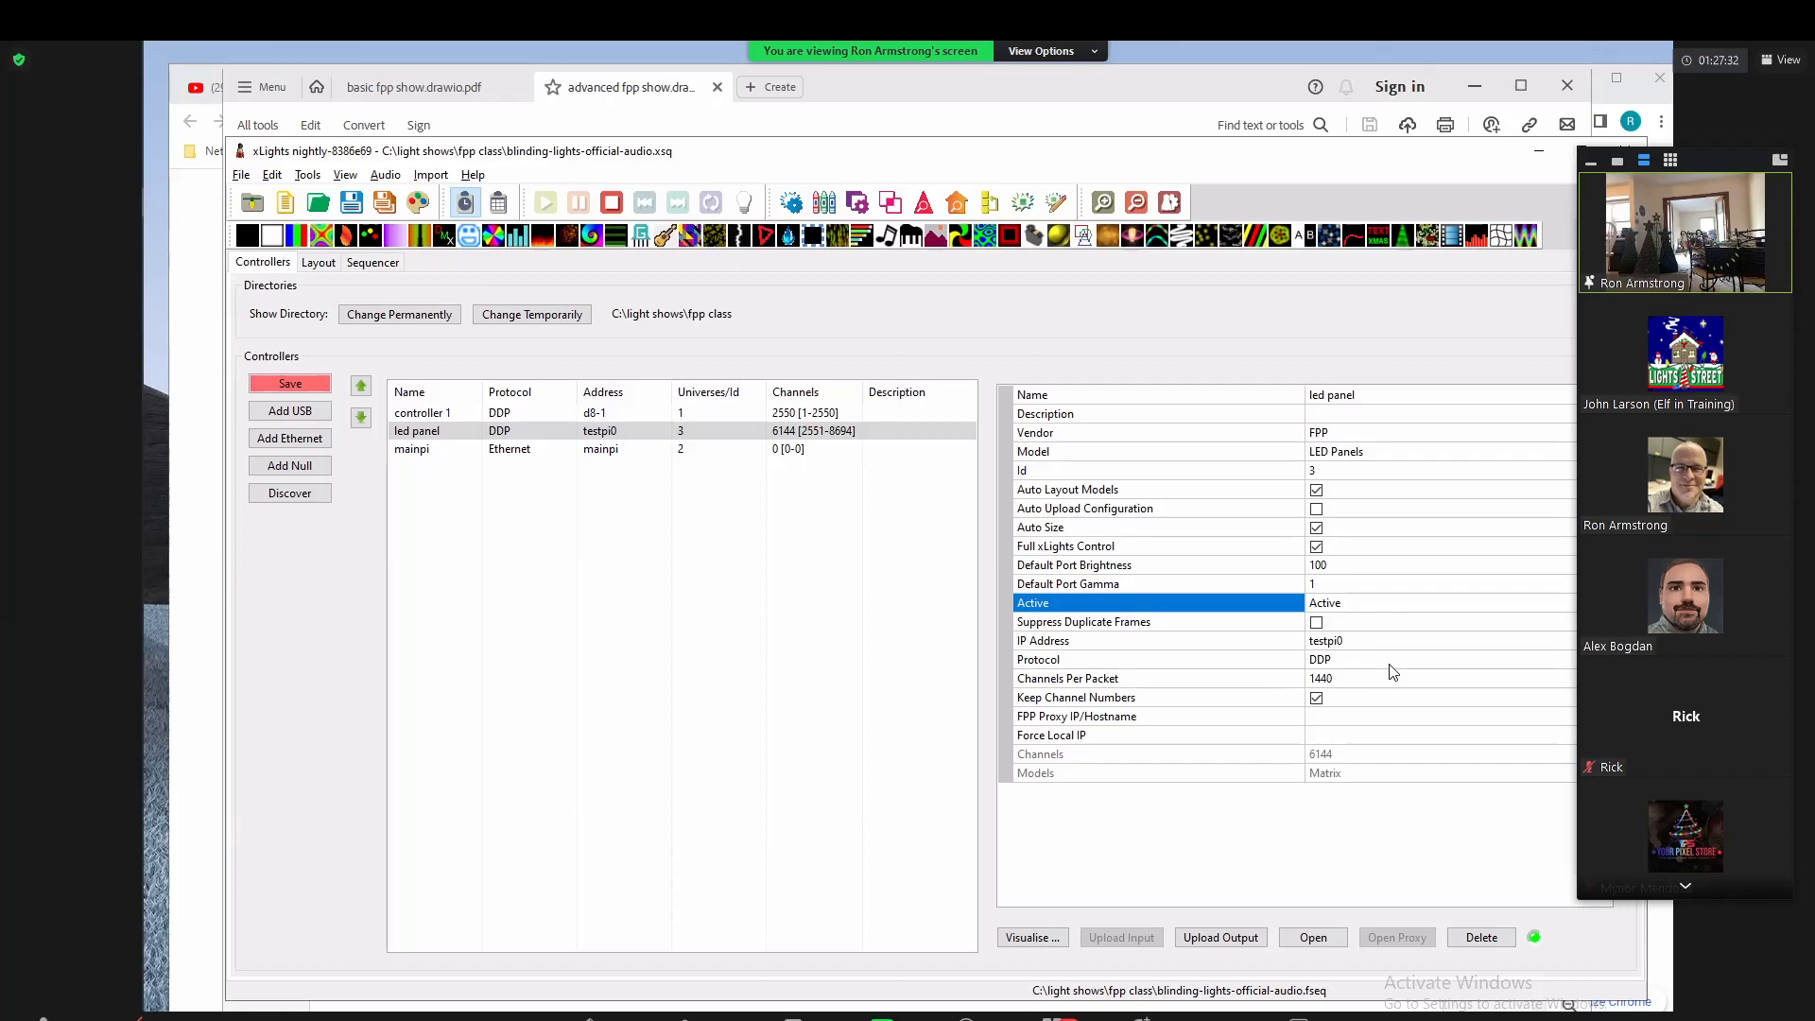
click(1370, 603)
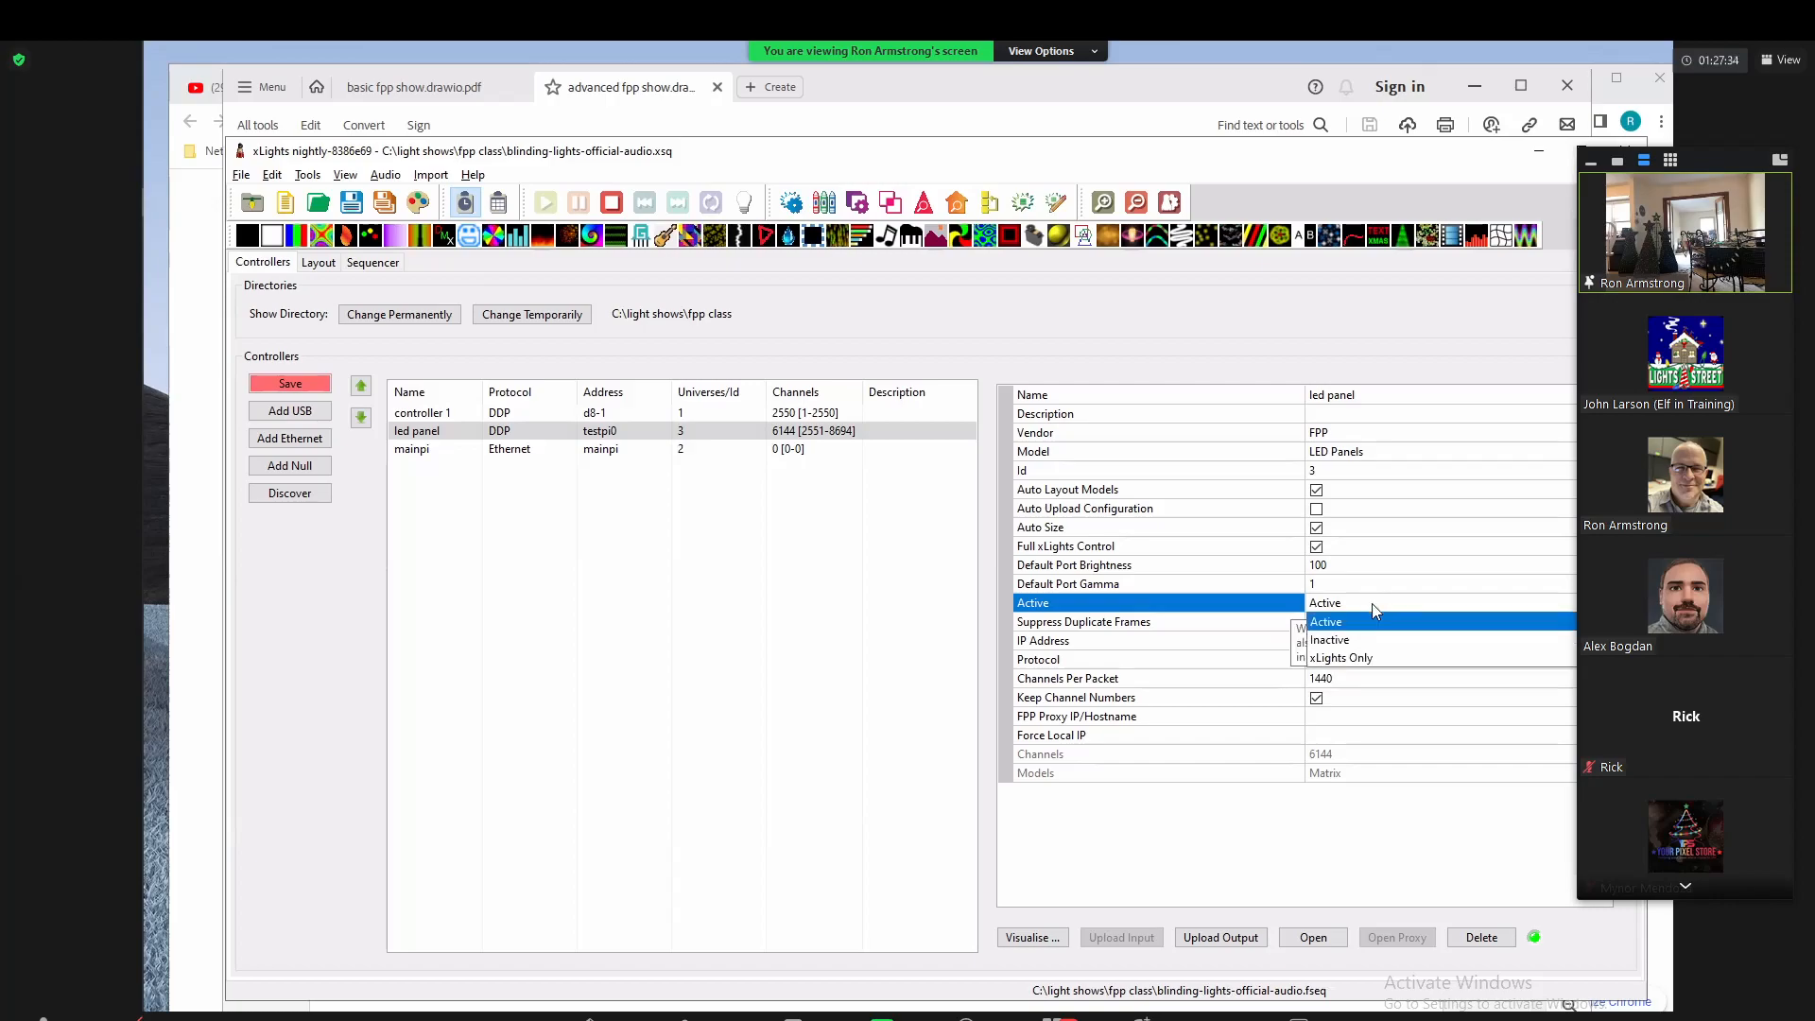
click(1367, 652)
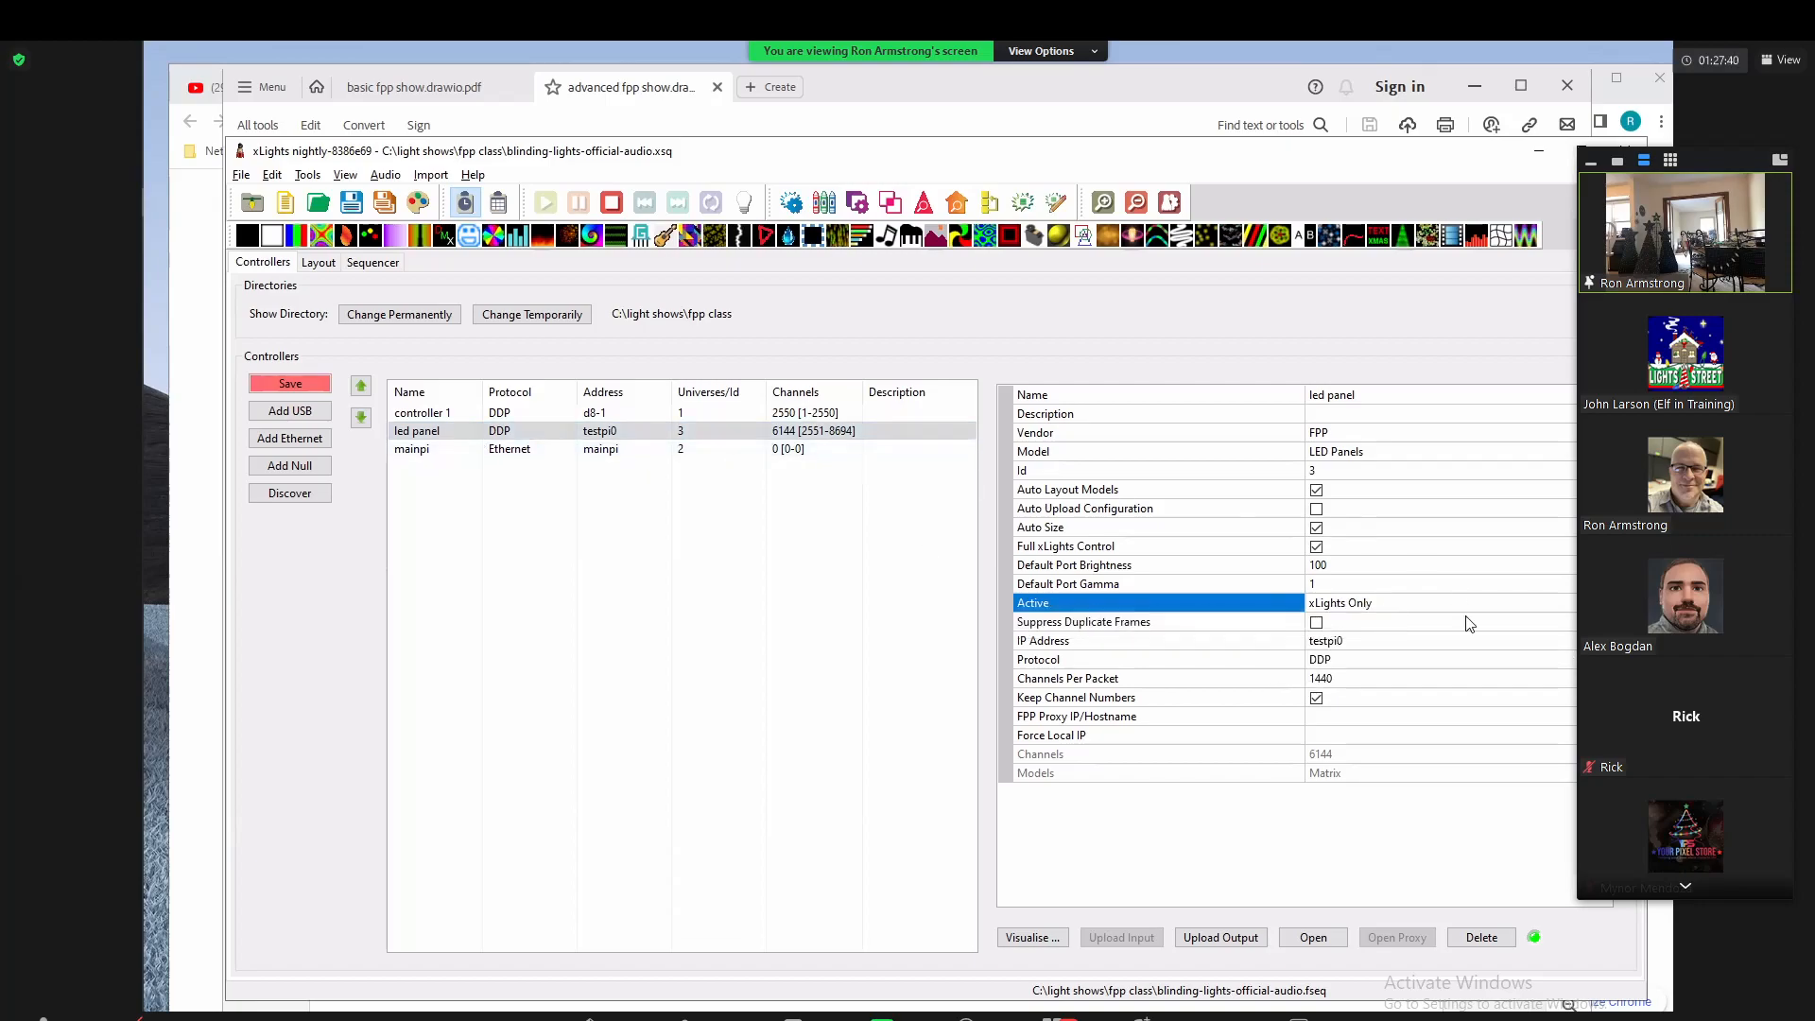
click(330, 385)
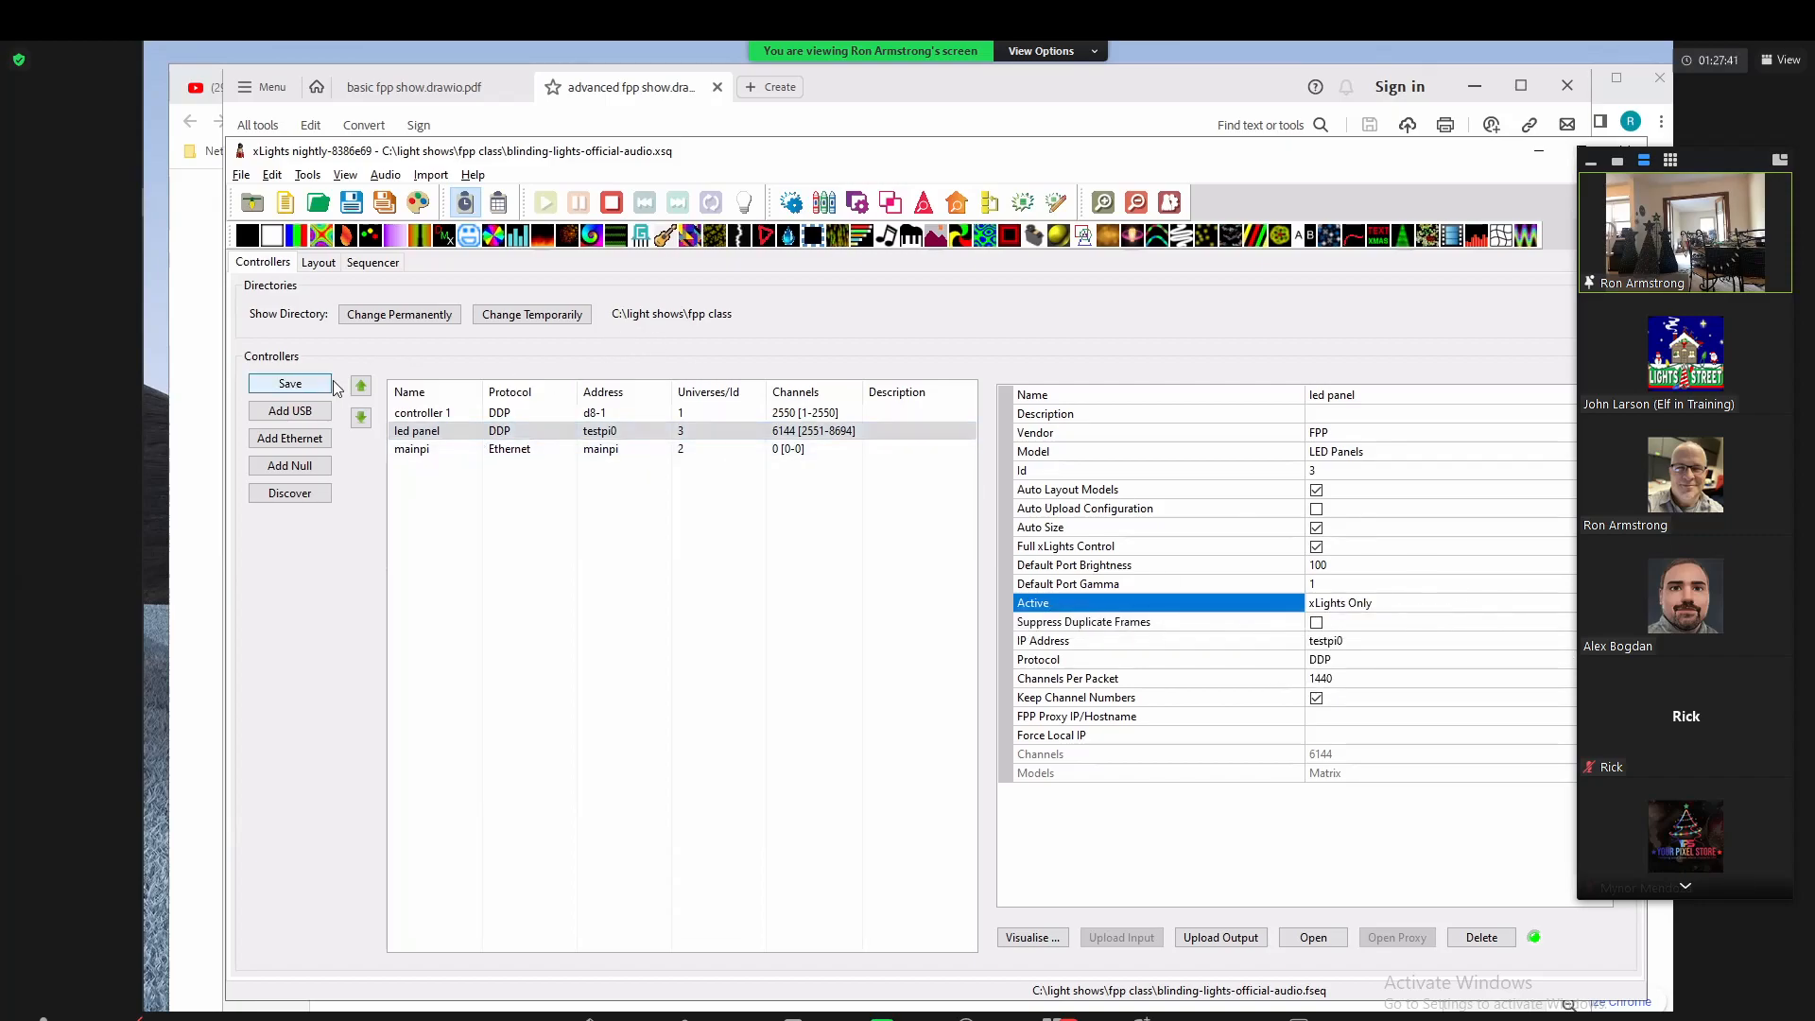
Step: Check the settings of mainpi and controller 1, and briefly view controller 1's port layout in the visualiser
click(510, 449)
click(501, 413)
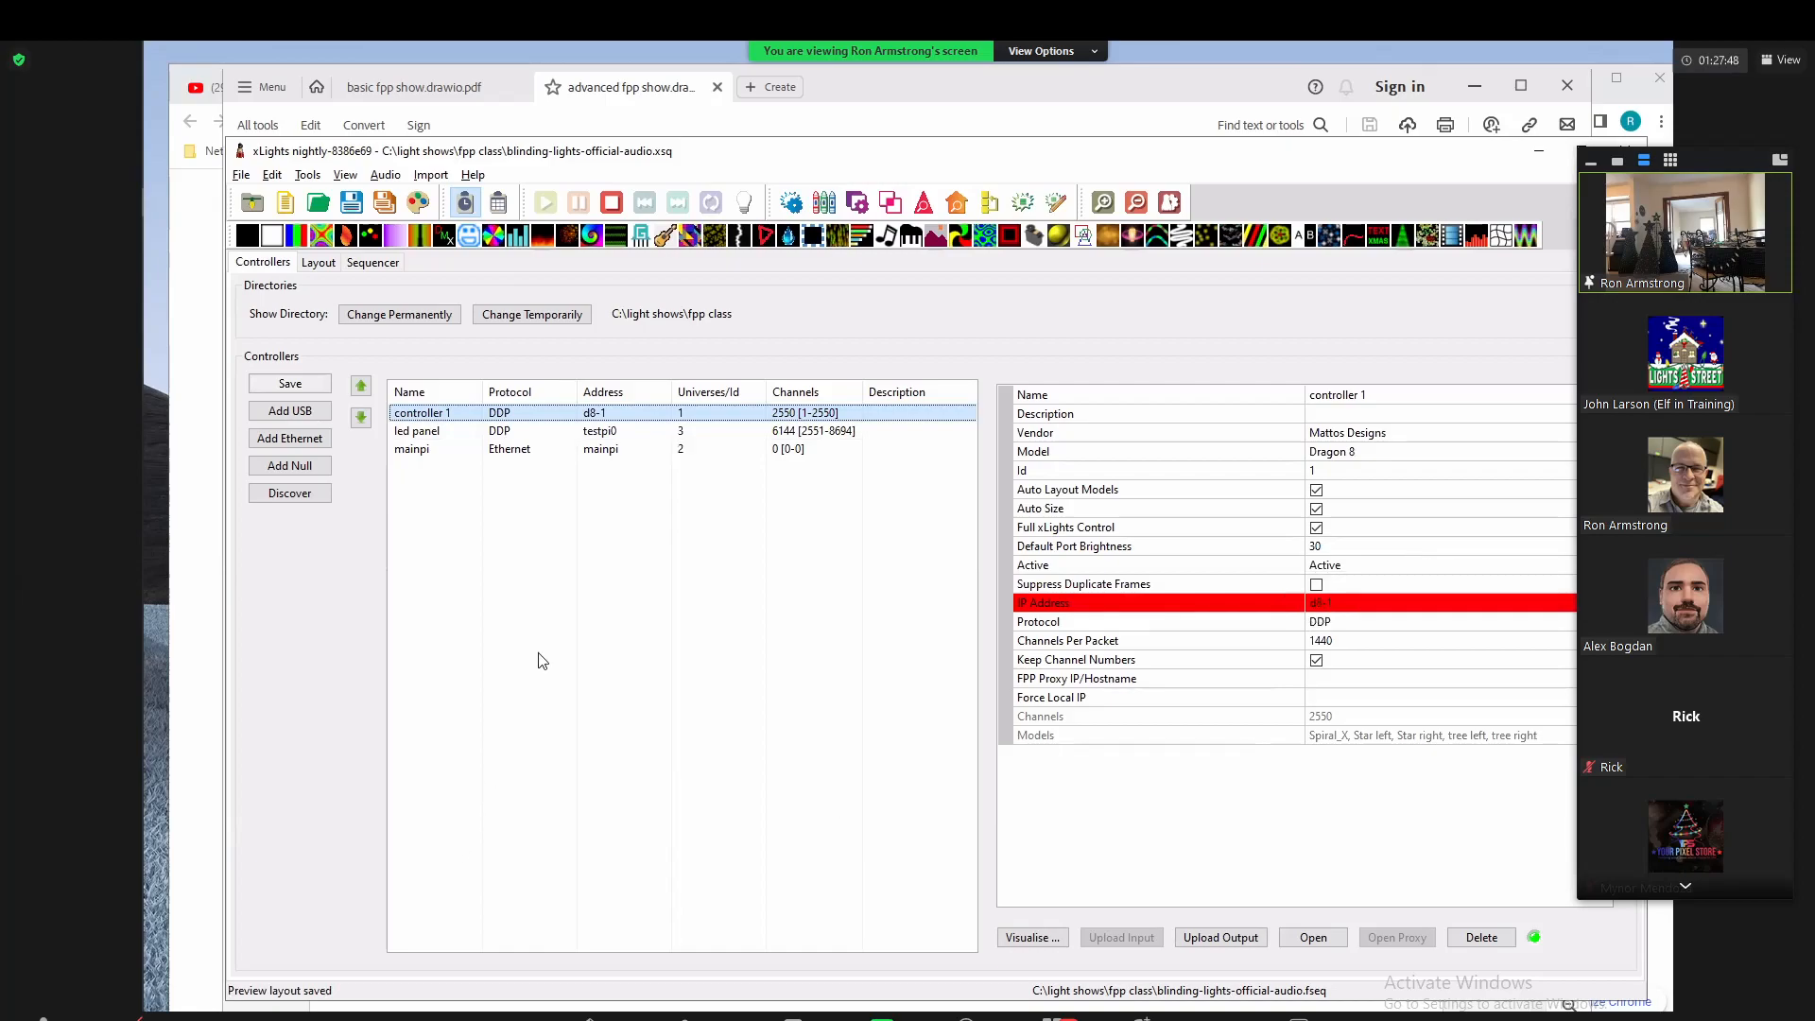
click(308, 176)
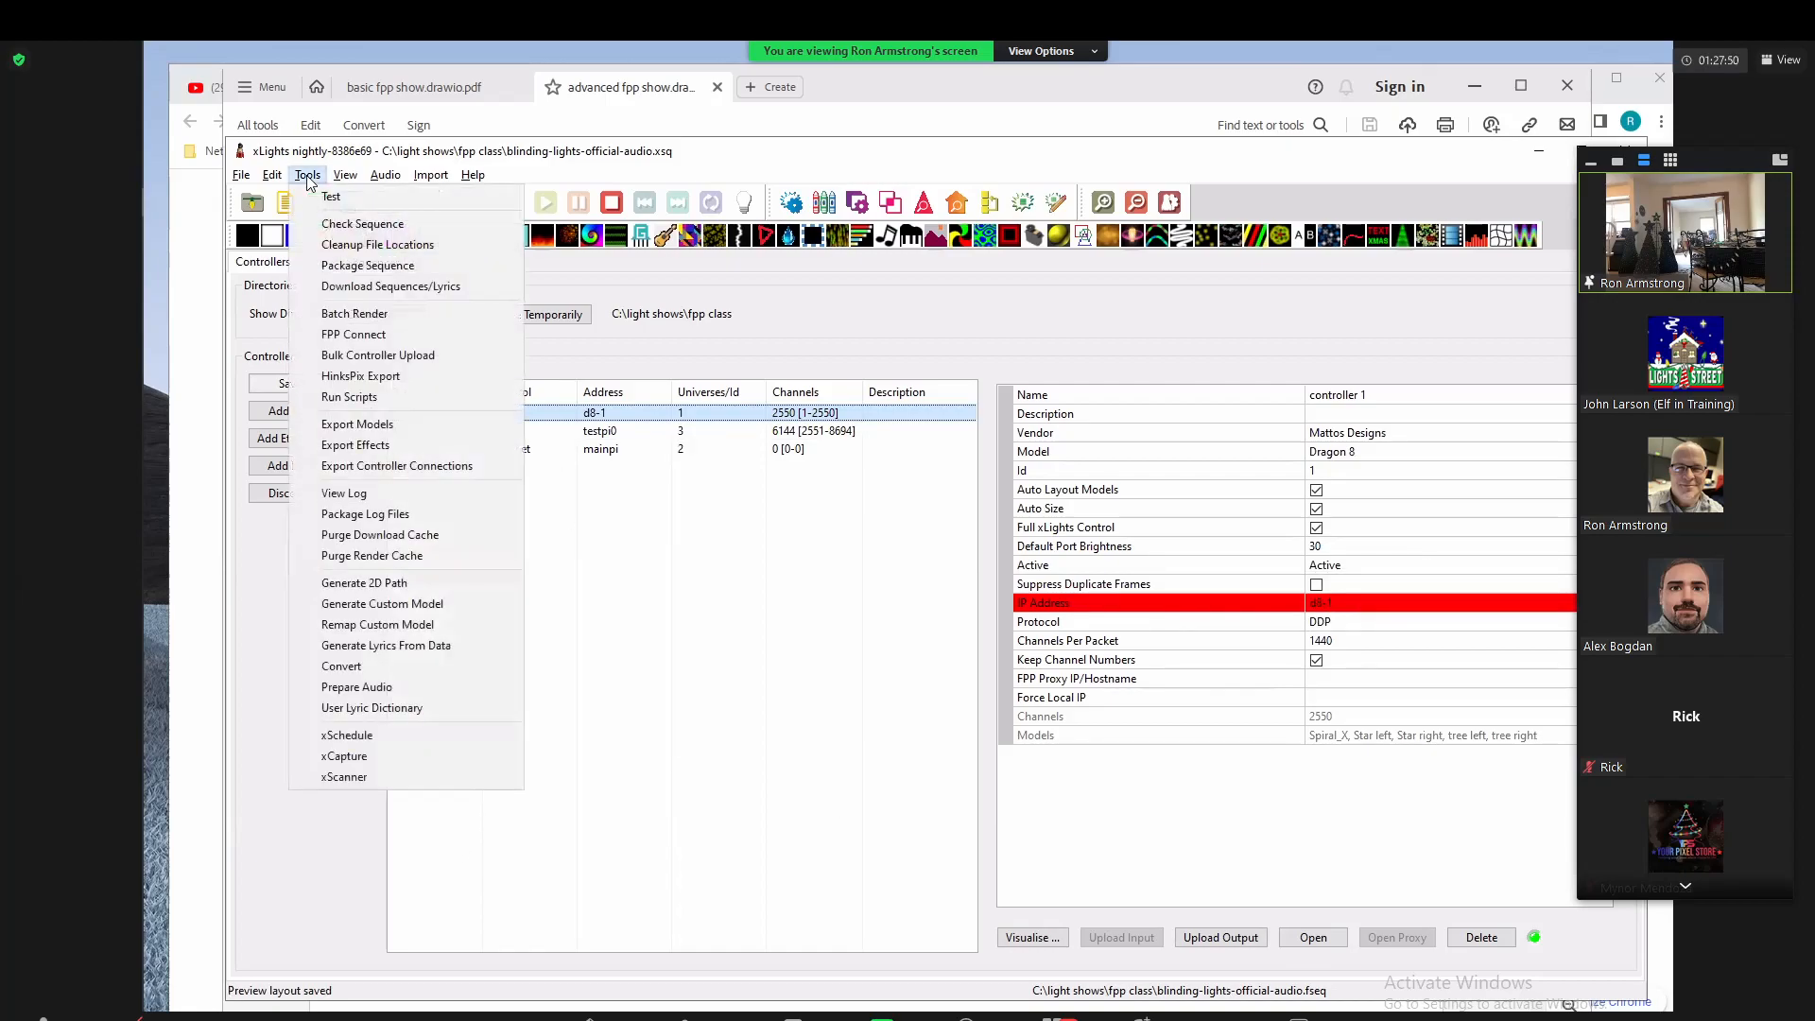
click(713, 604)
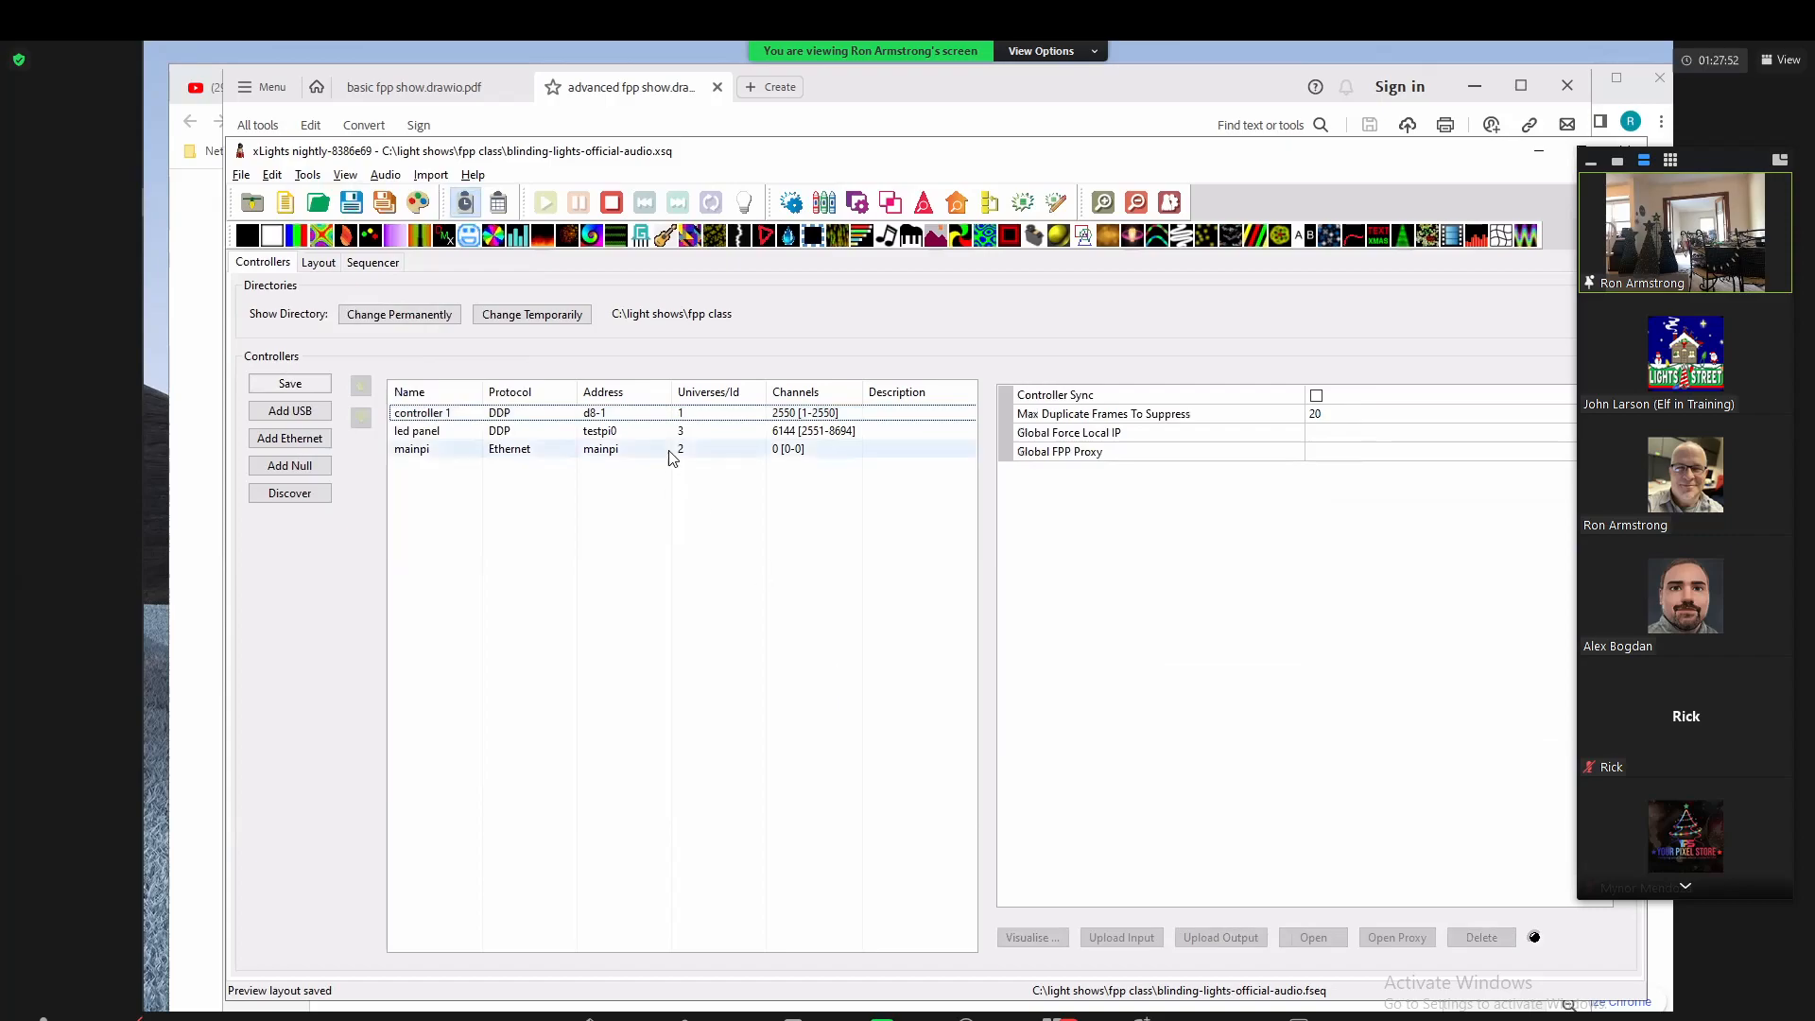
double_click(531, 422)
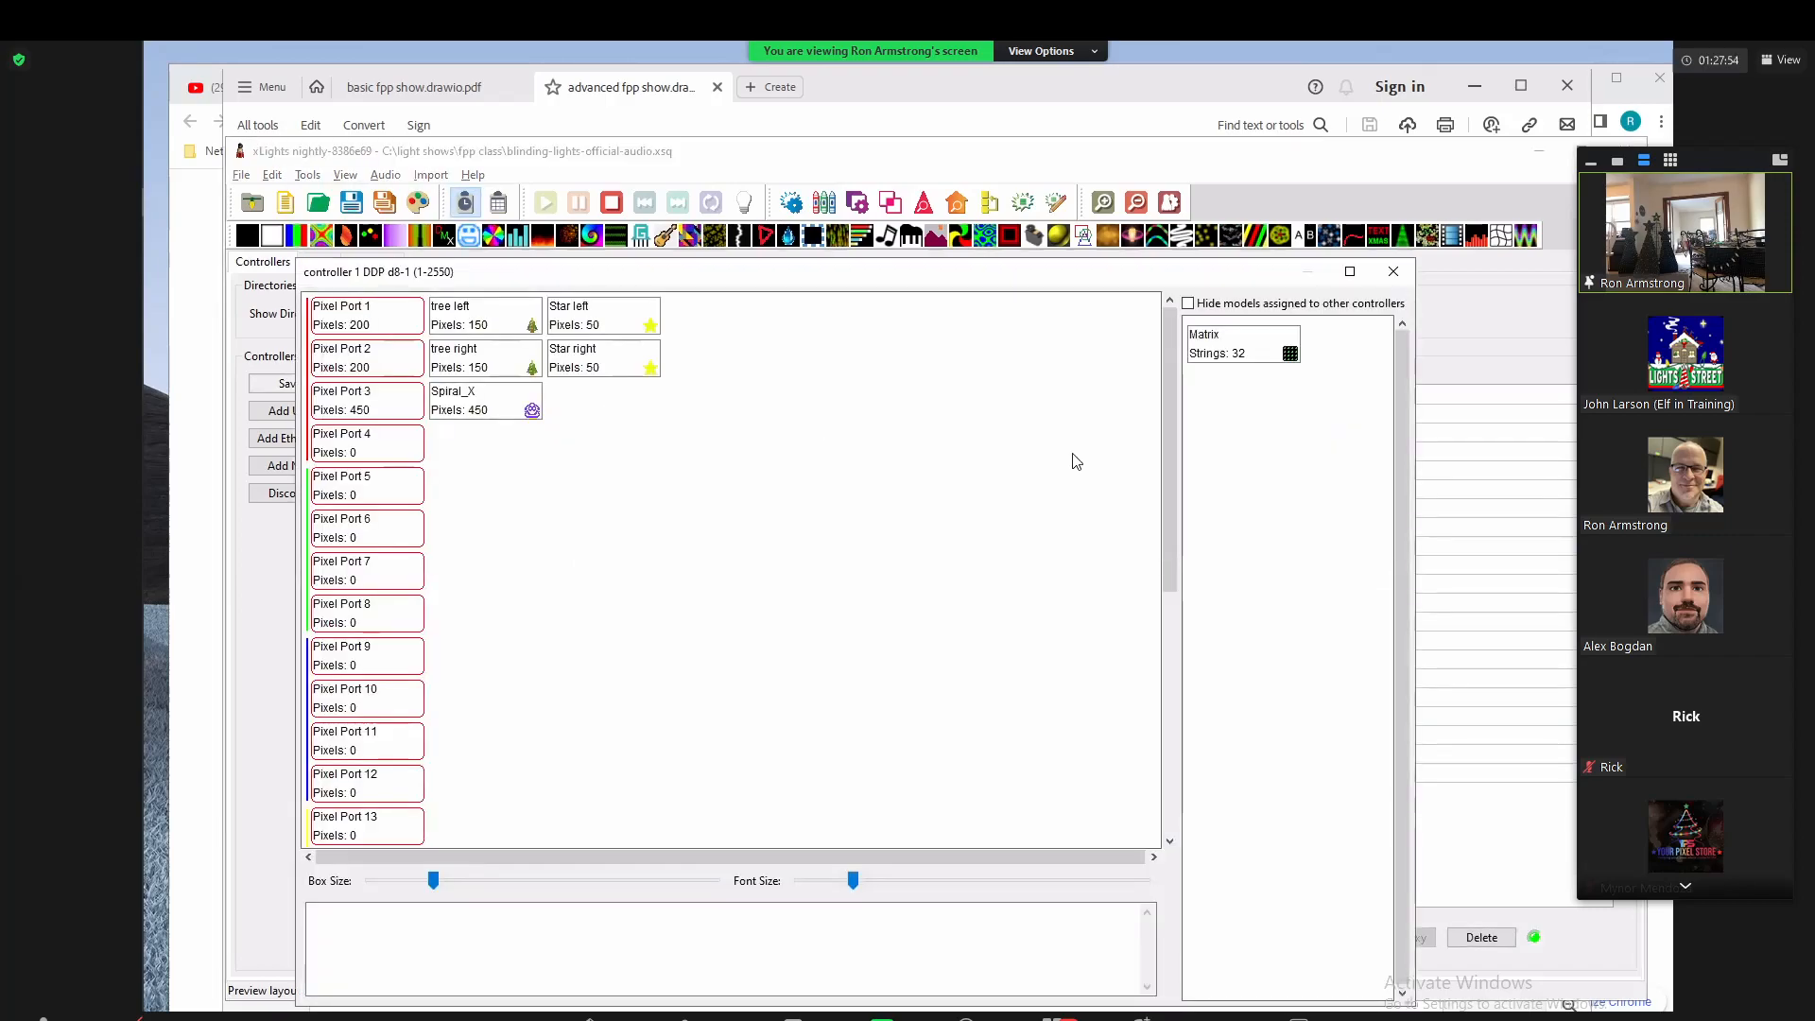
click(1393, 272)
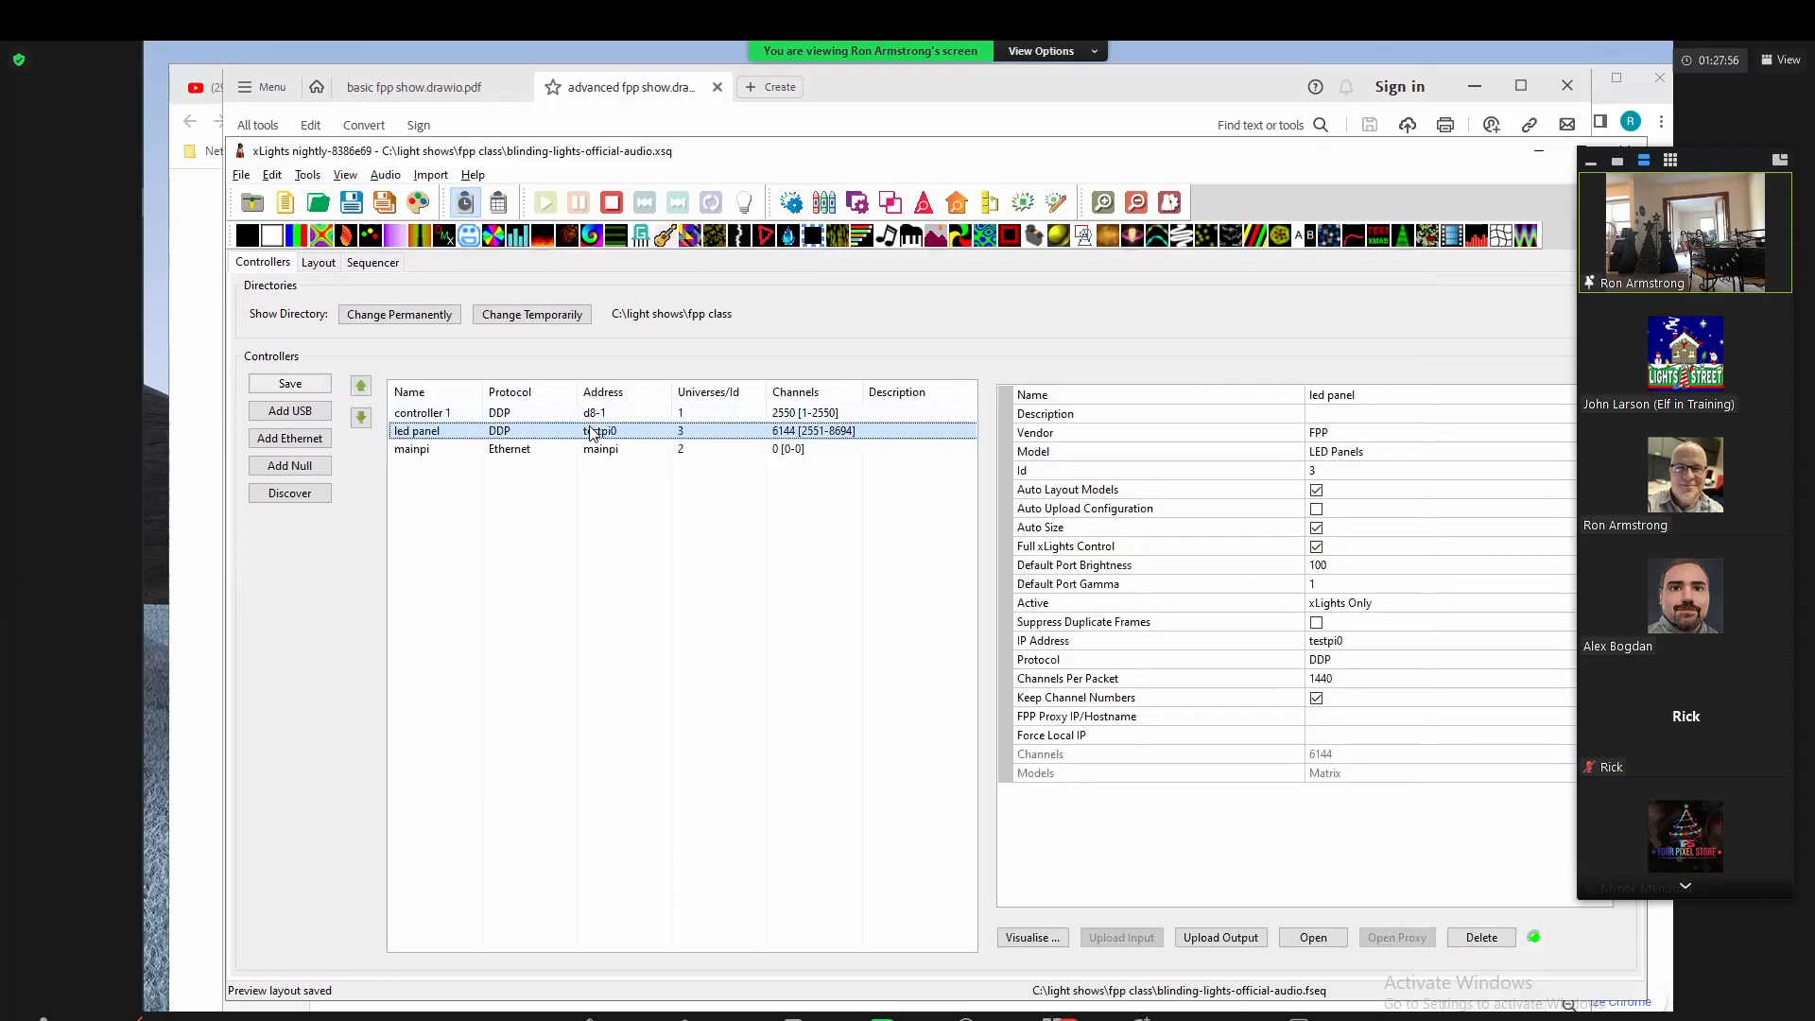
Step: Examine the models assigned to controller 1's pixel ports and to the led panel controller's ports in the visualiser
click(518, 413)
double_click(518, 413)
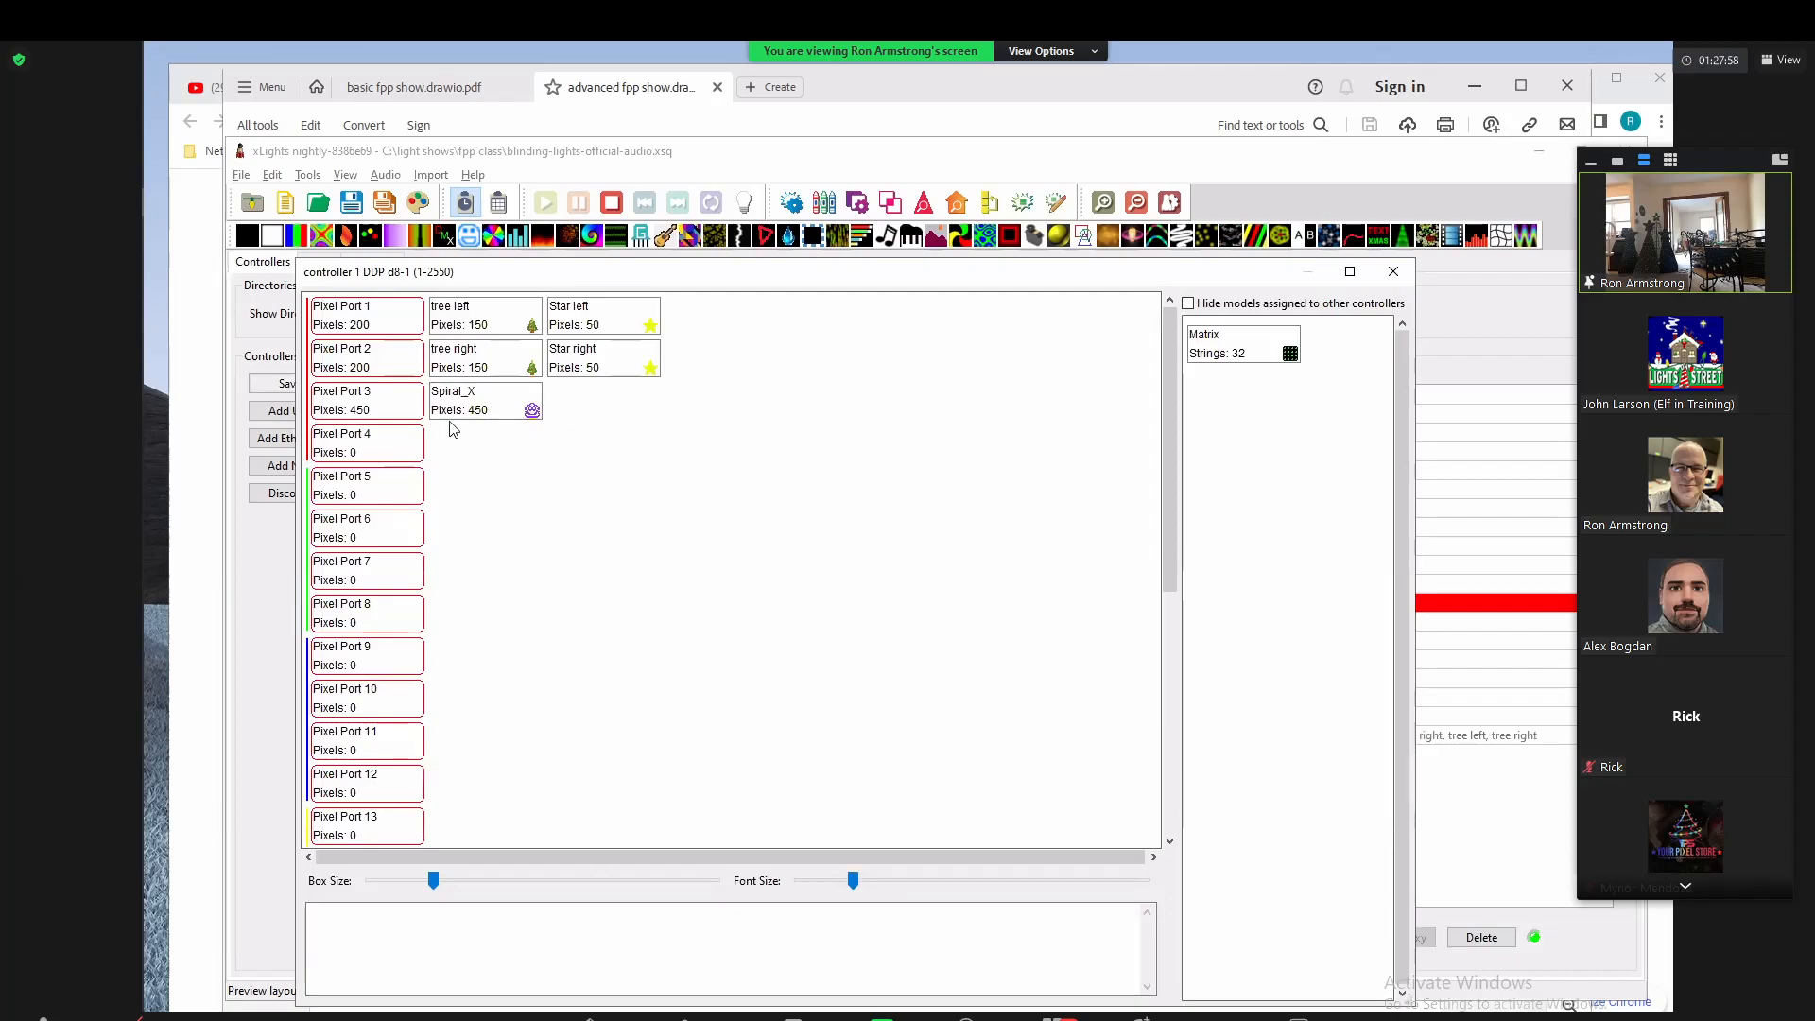
mouse_move(457, 318)
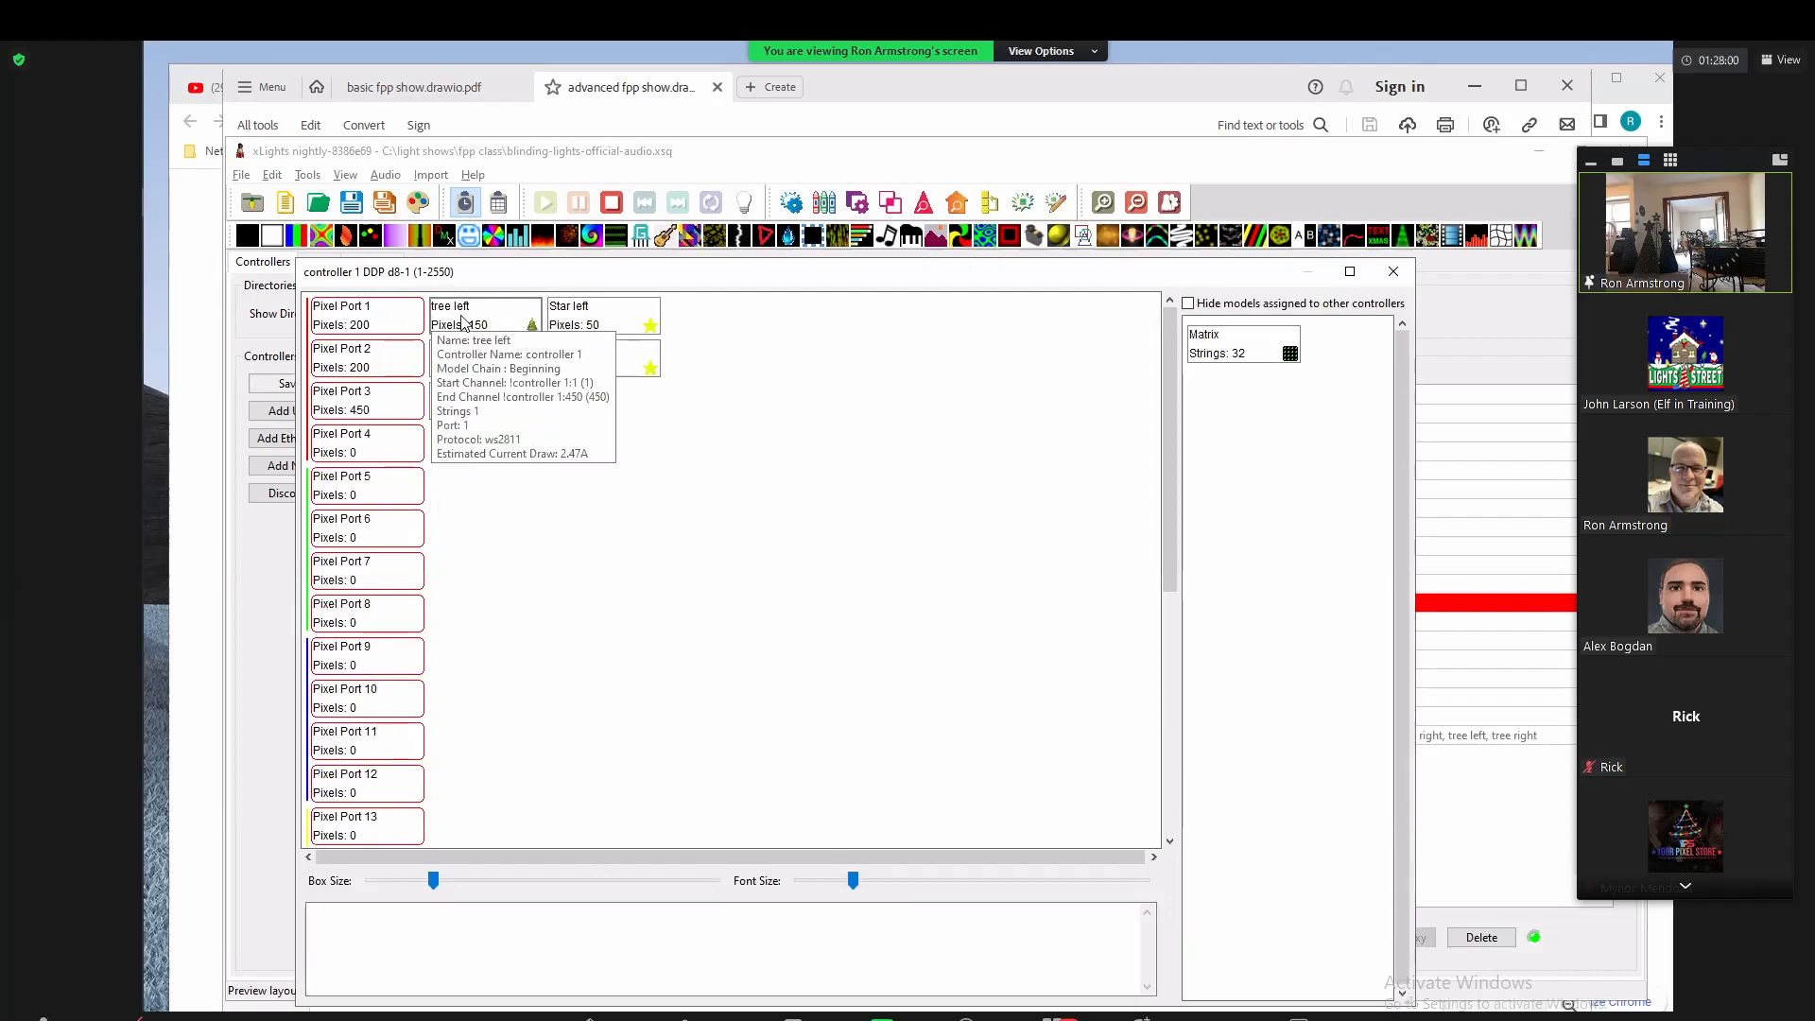
mouse_move(625, 330)
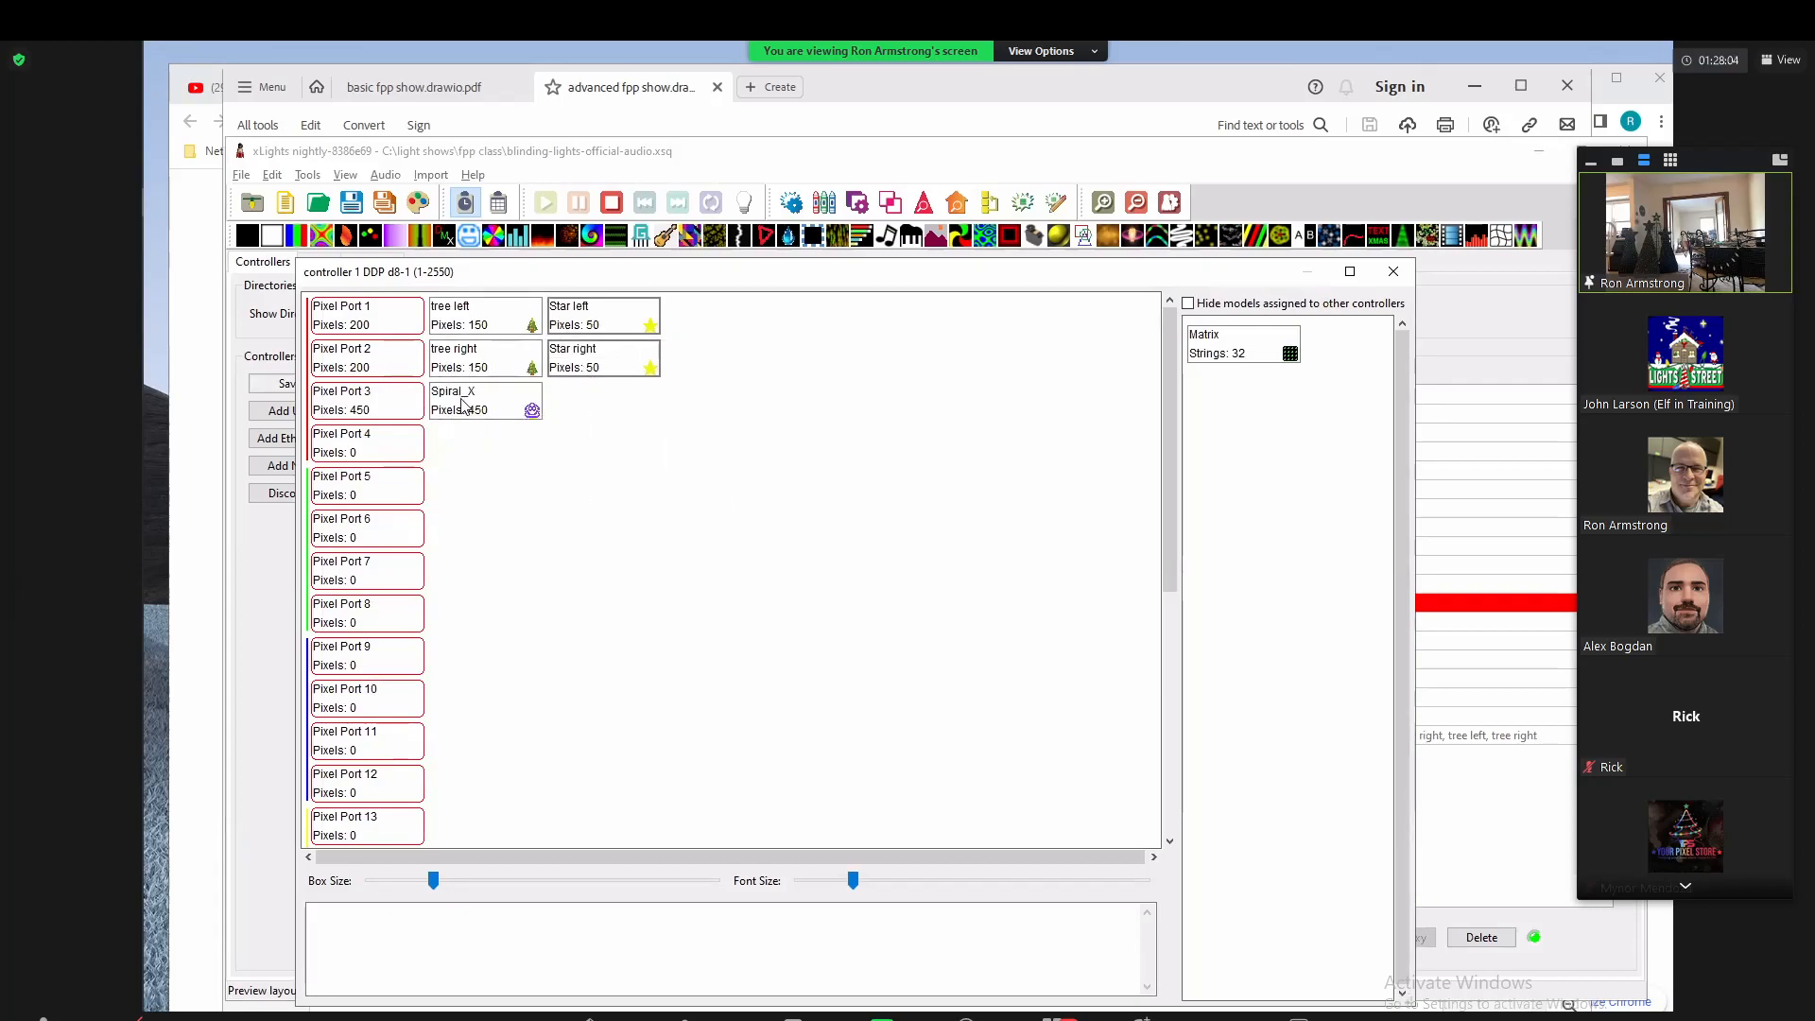
scroll(964, 646, down, 5)
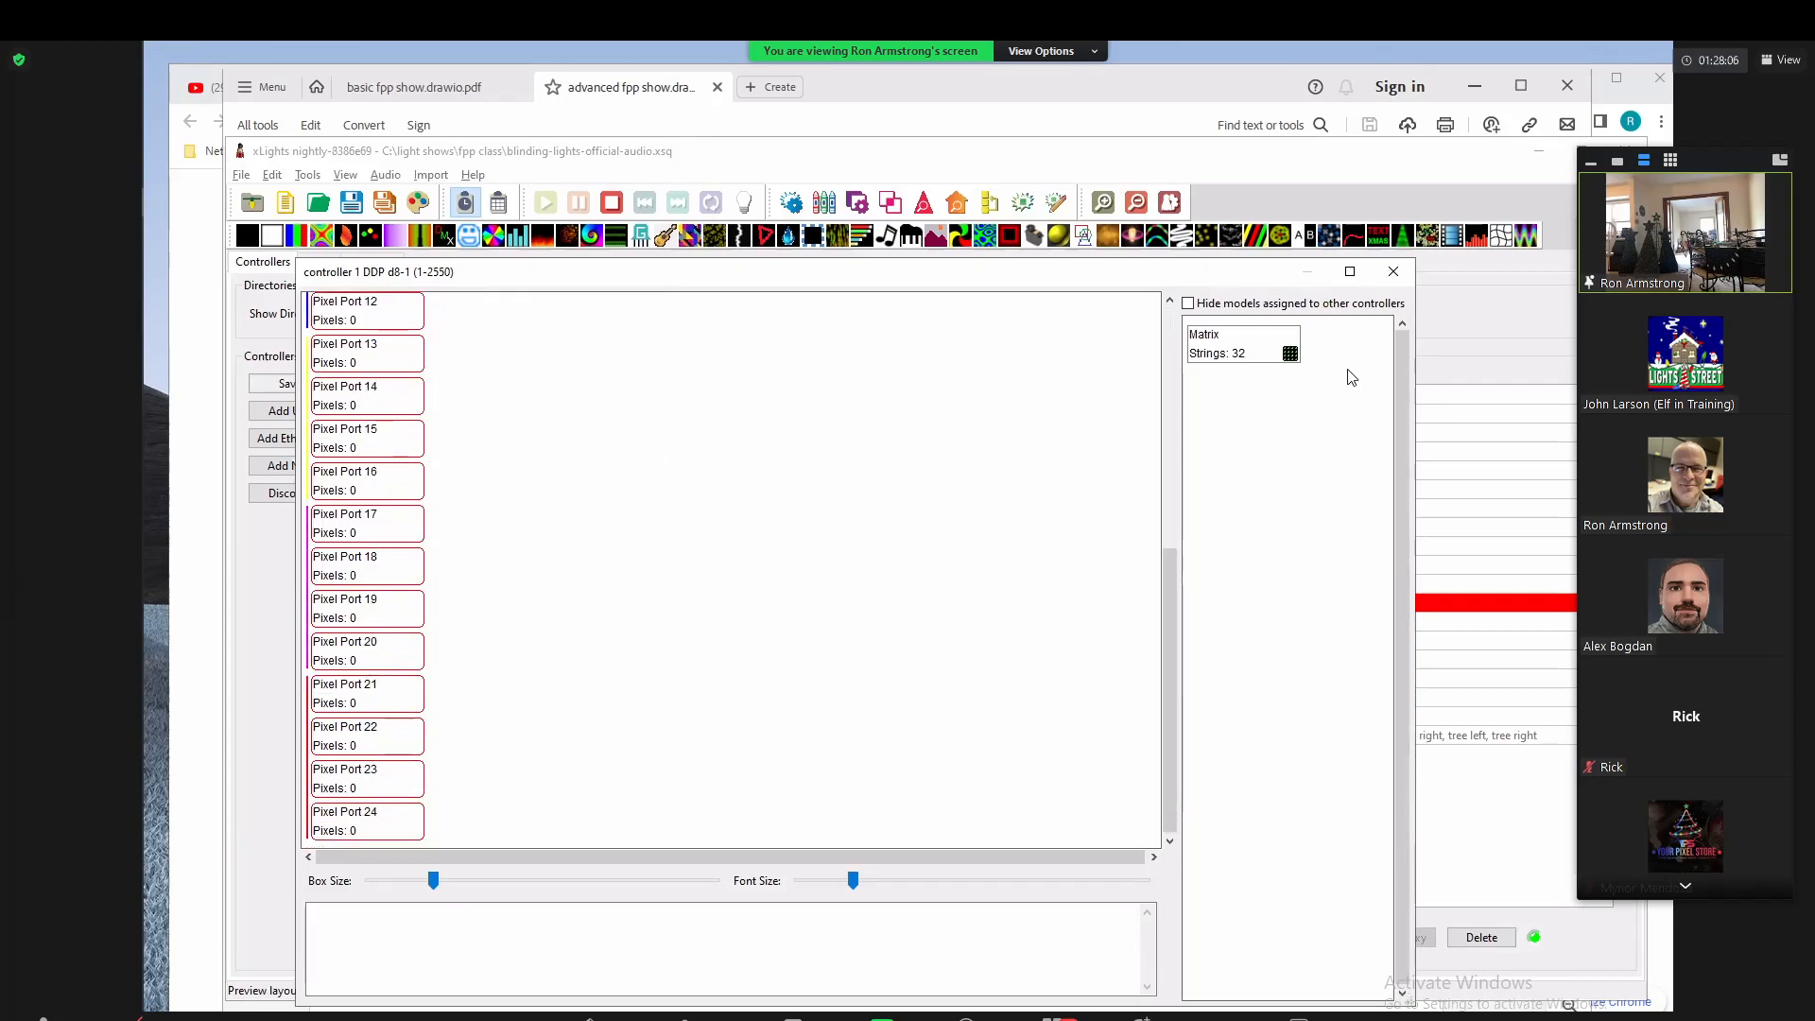
click(1394, 271)
double_click(547, 432)
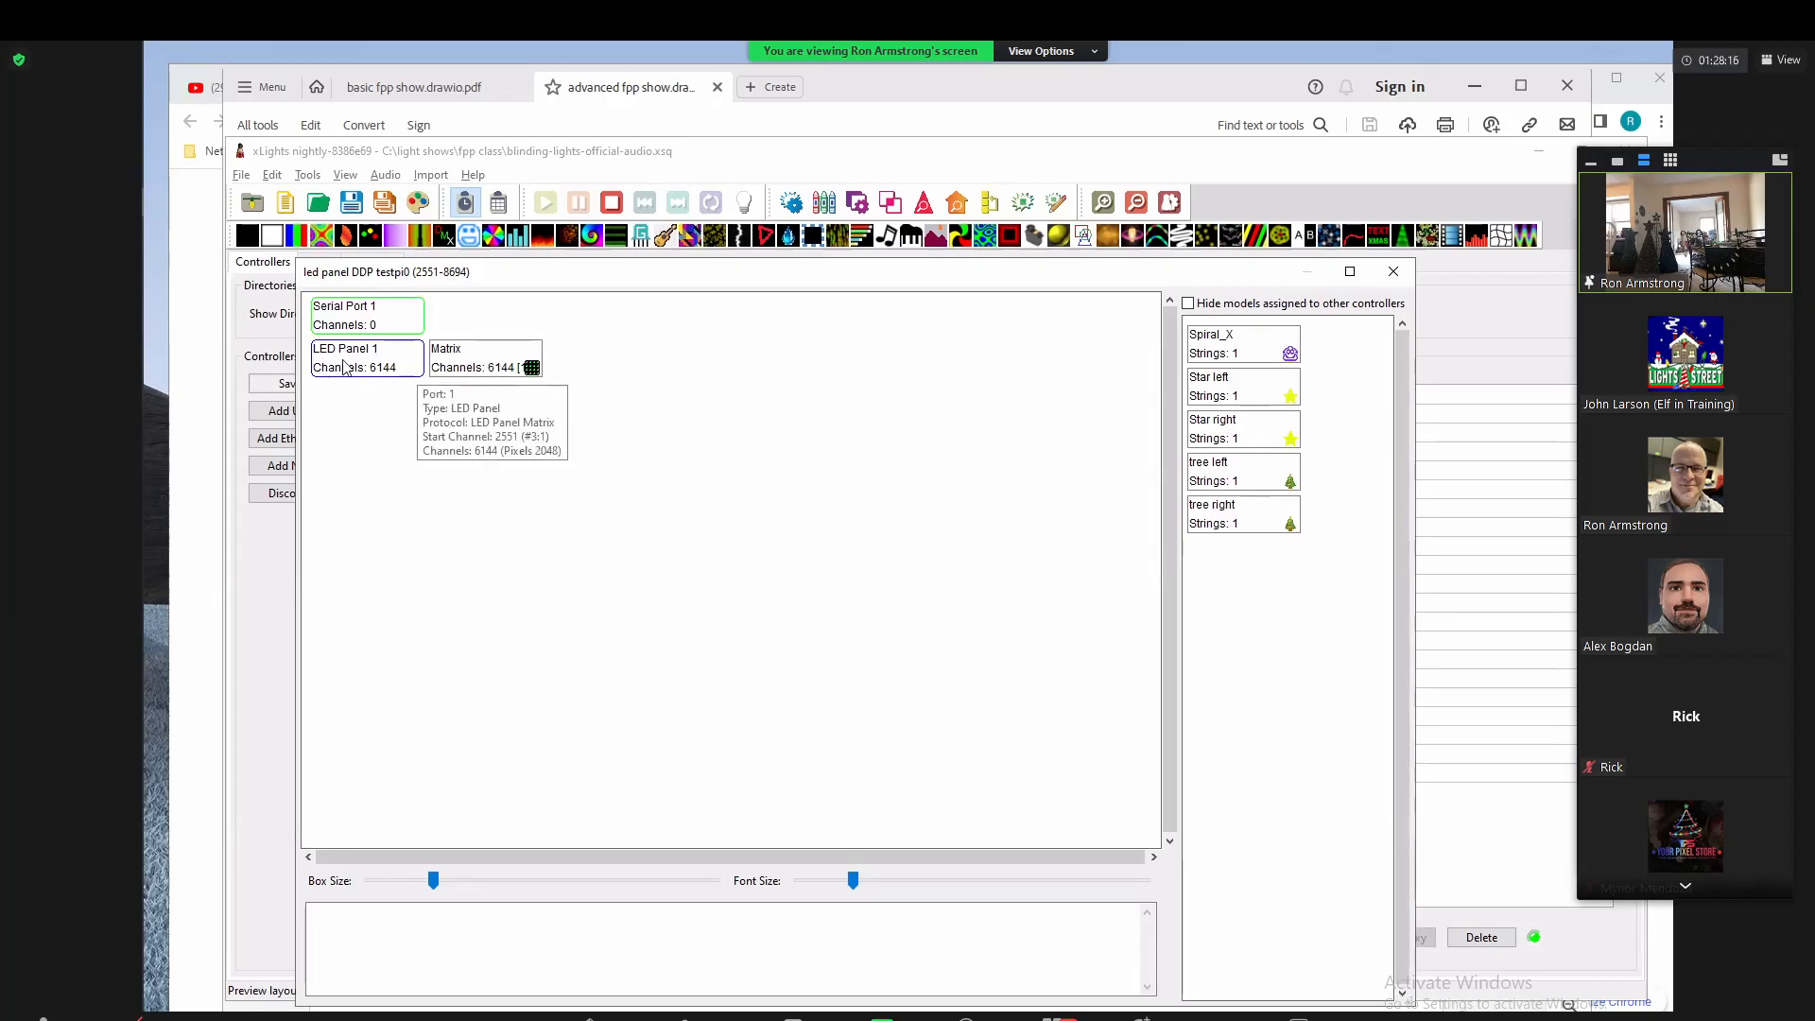
click(1391, 274)
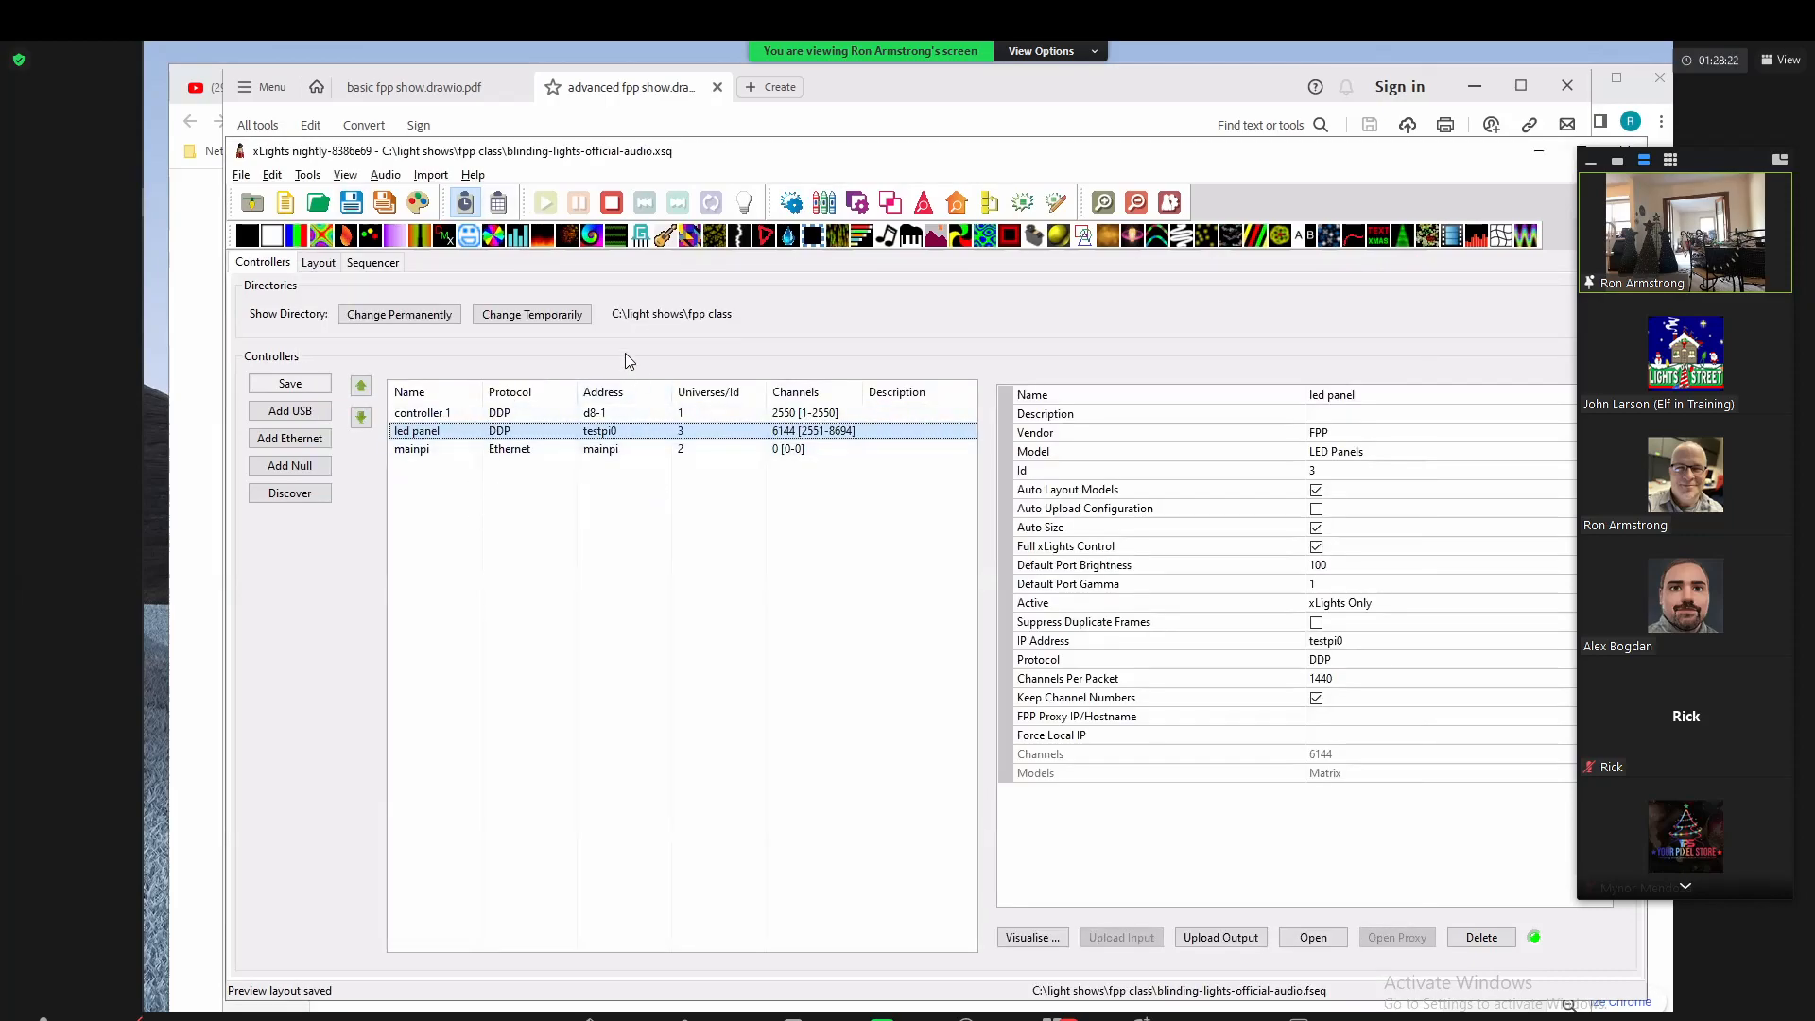
Step: Open FPP Connect and mark the Upload, Mode and Media columns for mainpi and testpi0
click(304, 177)
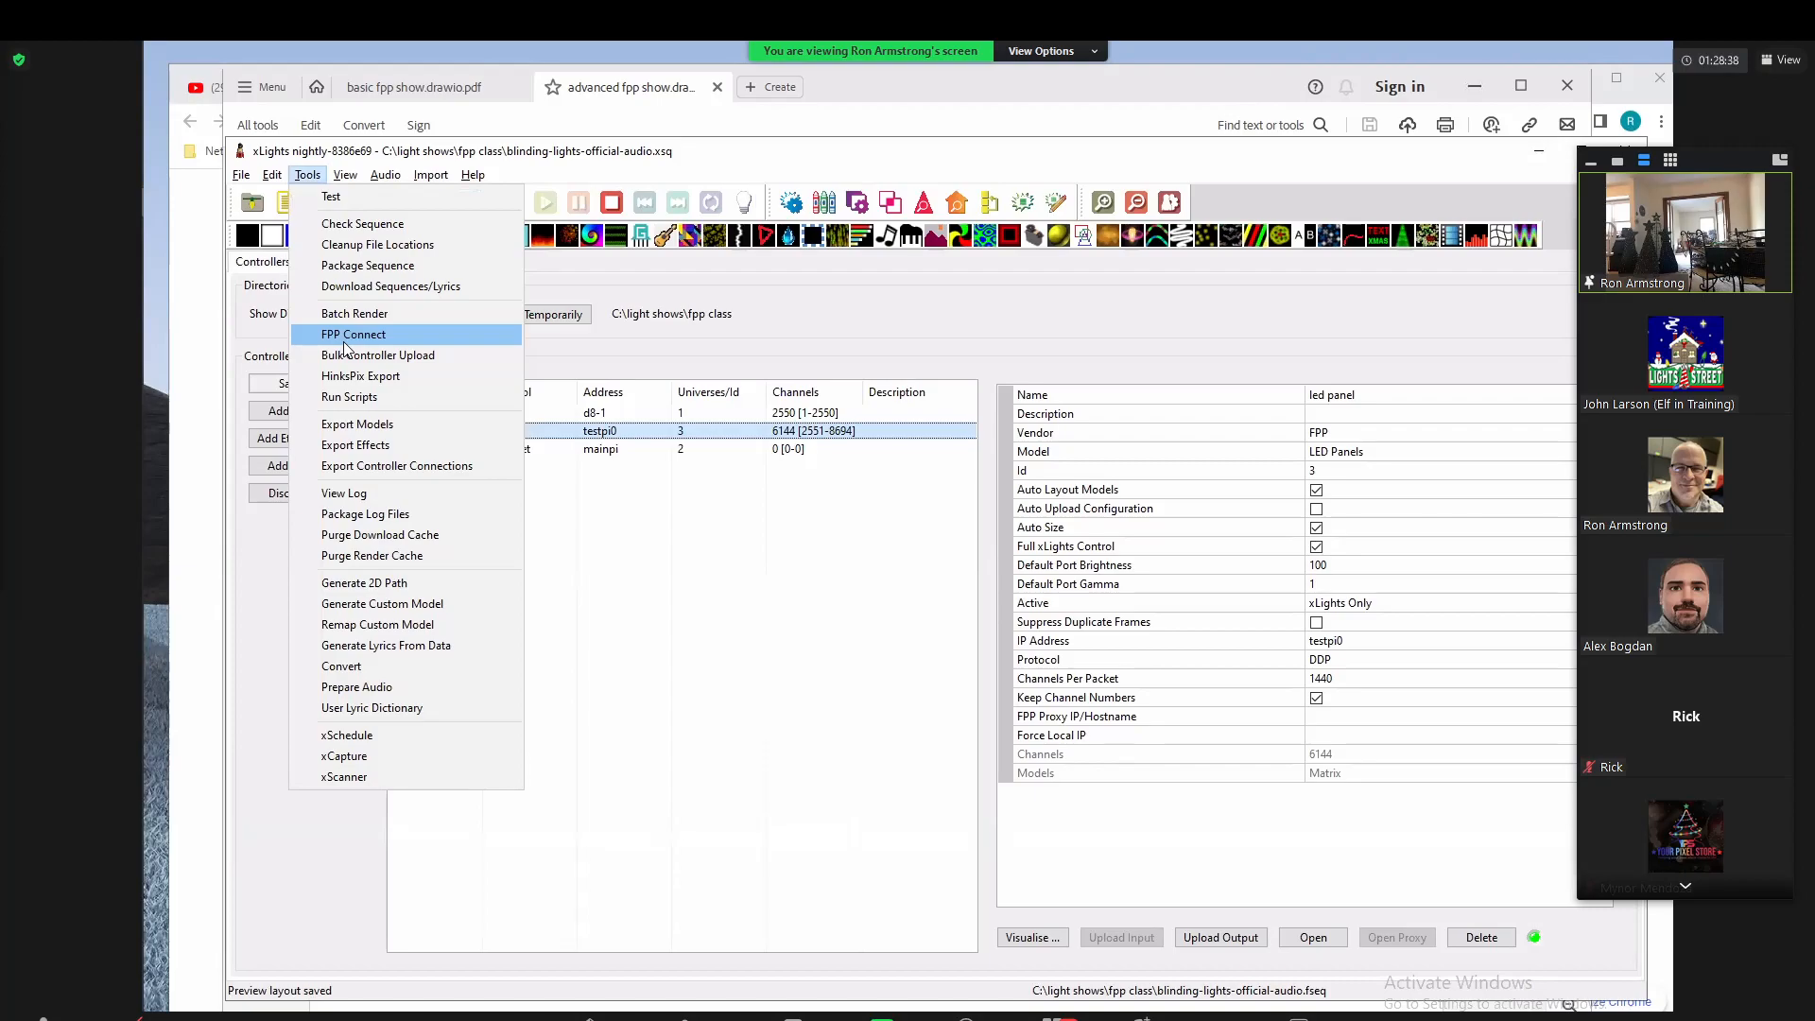
click(344, 340)
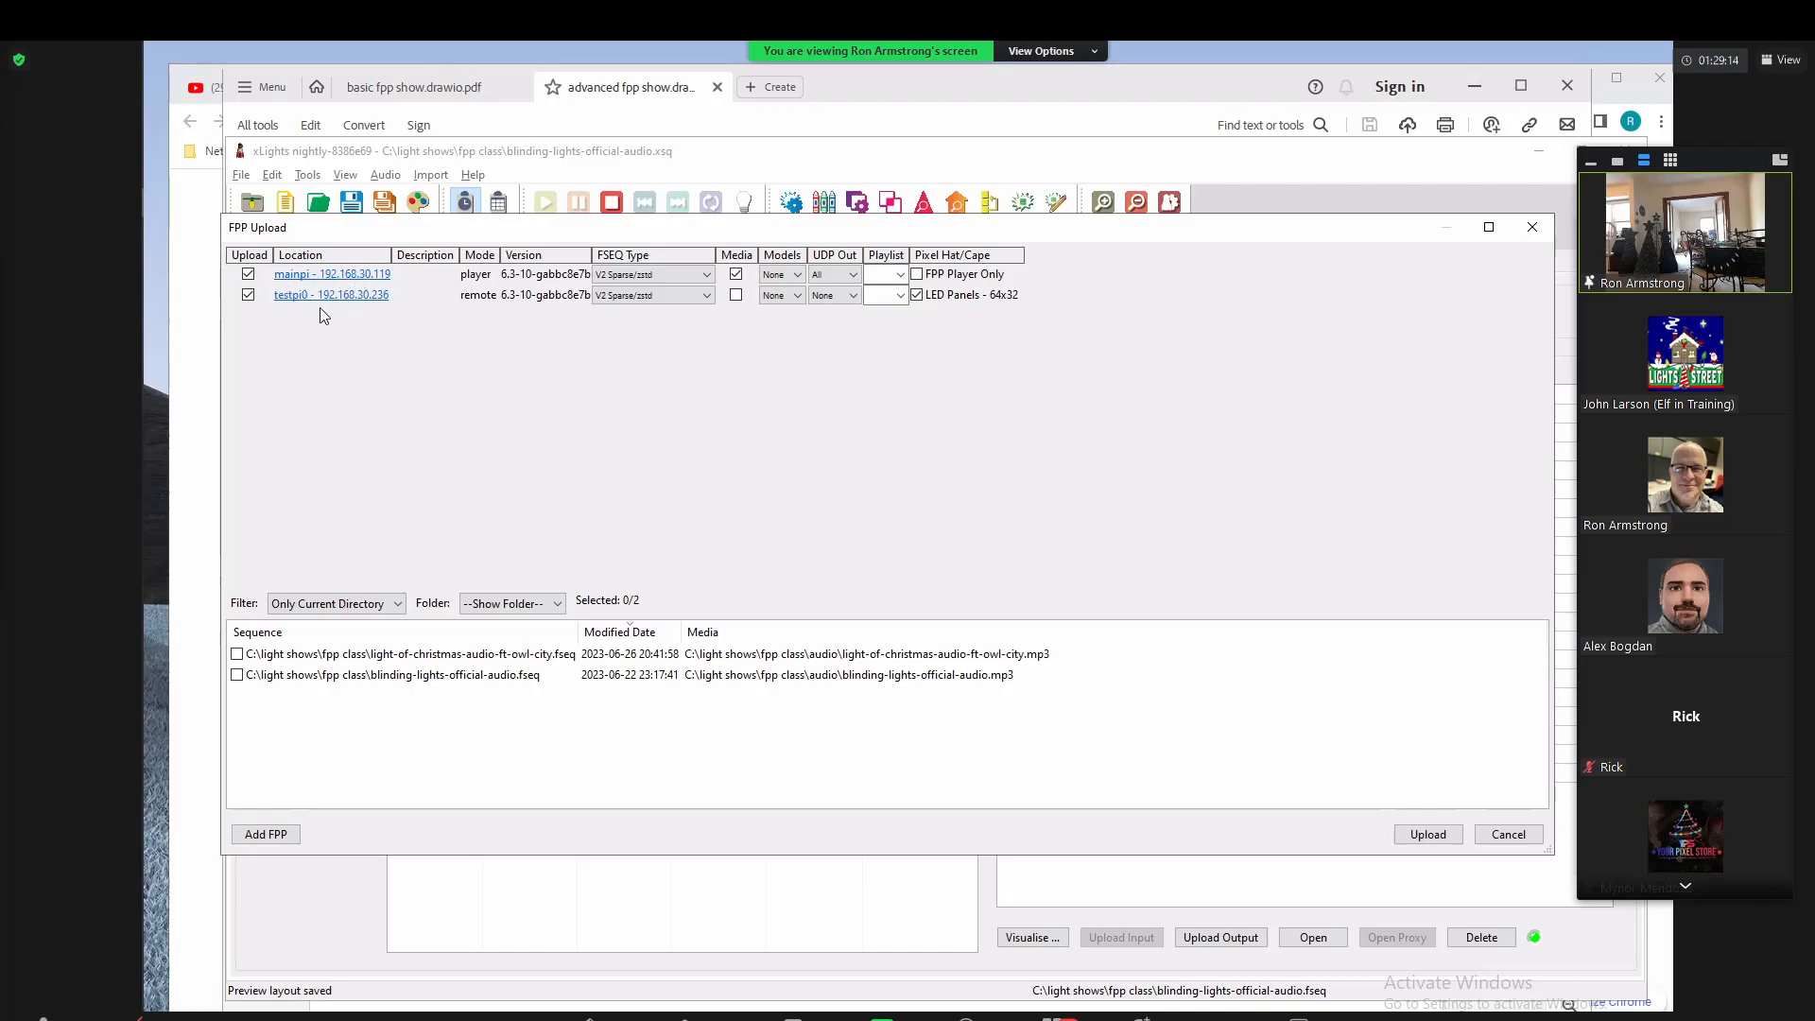
mouse_move(268, 257)
mouse_down()
mouse_move(238, 249)
mouse_move(263, 304)
mouse_up()
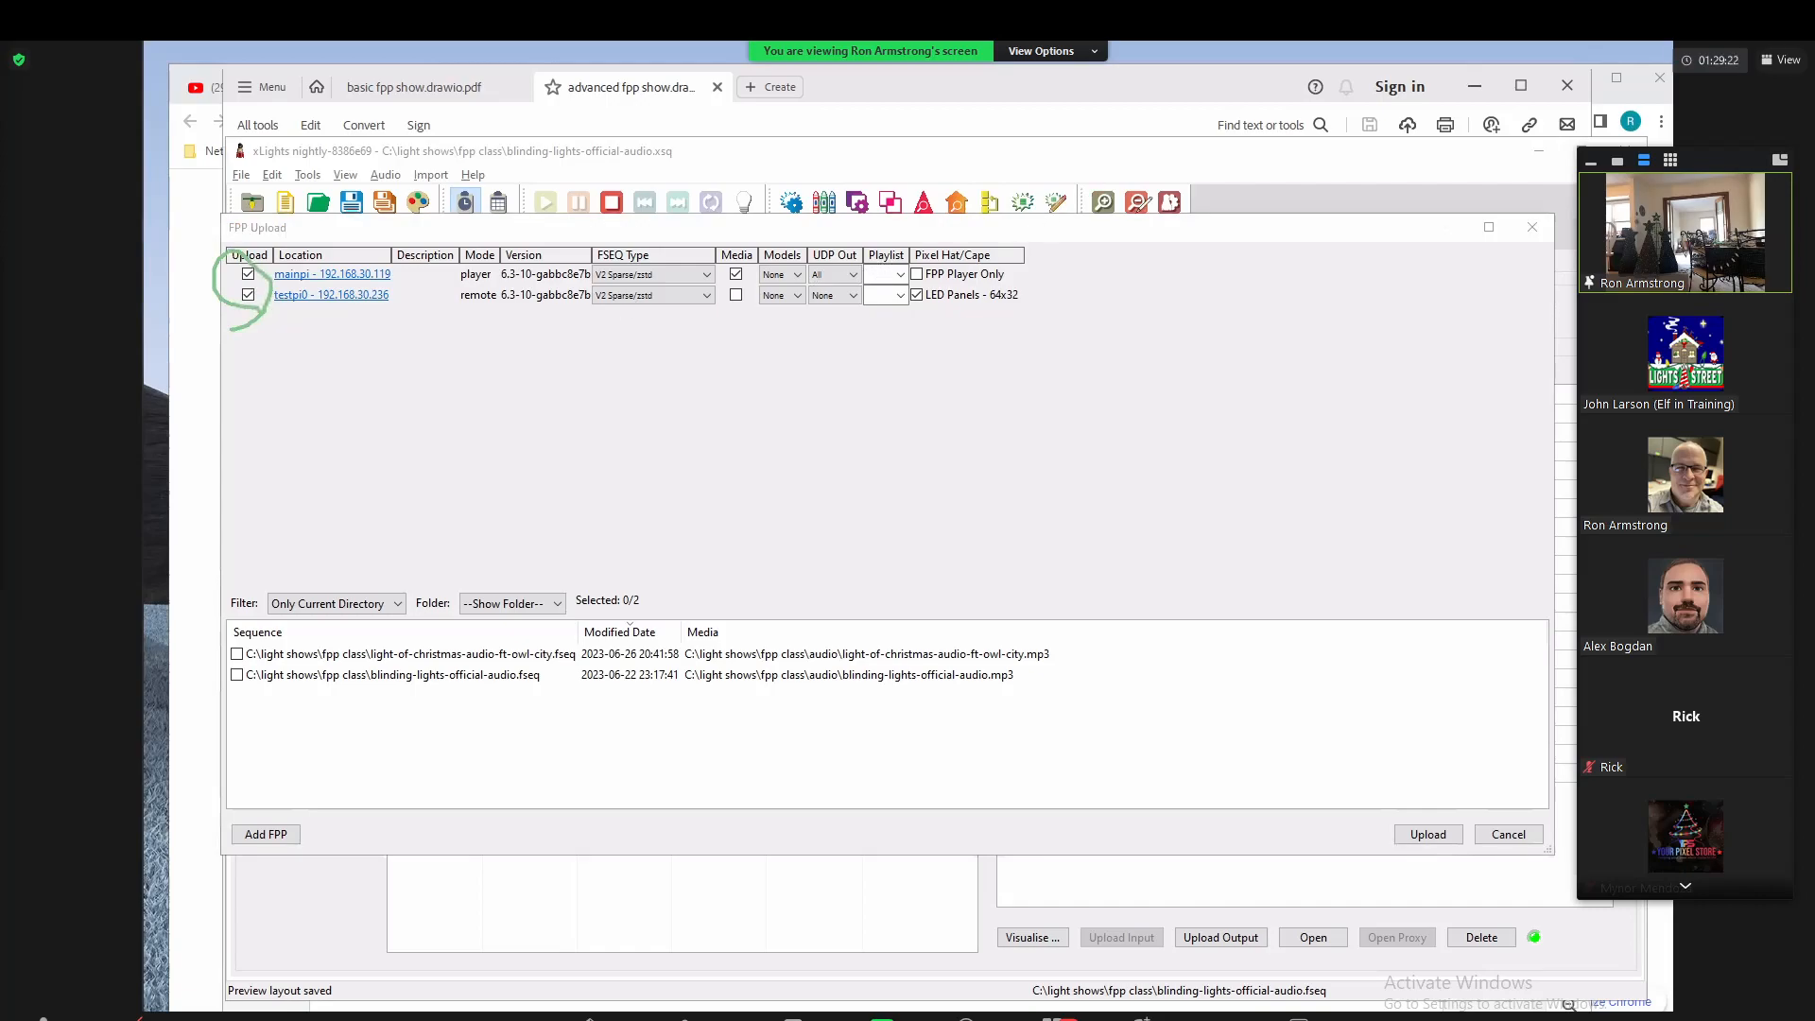
mouse_move(477, 316)
mouse_down()
mouse_move(507, 300)
mouse_move(457, 301)
mouse_move(489, 316)
mouse_up()
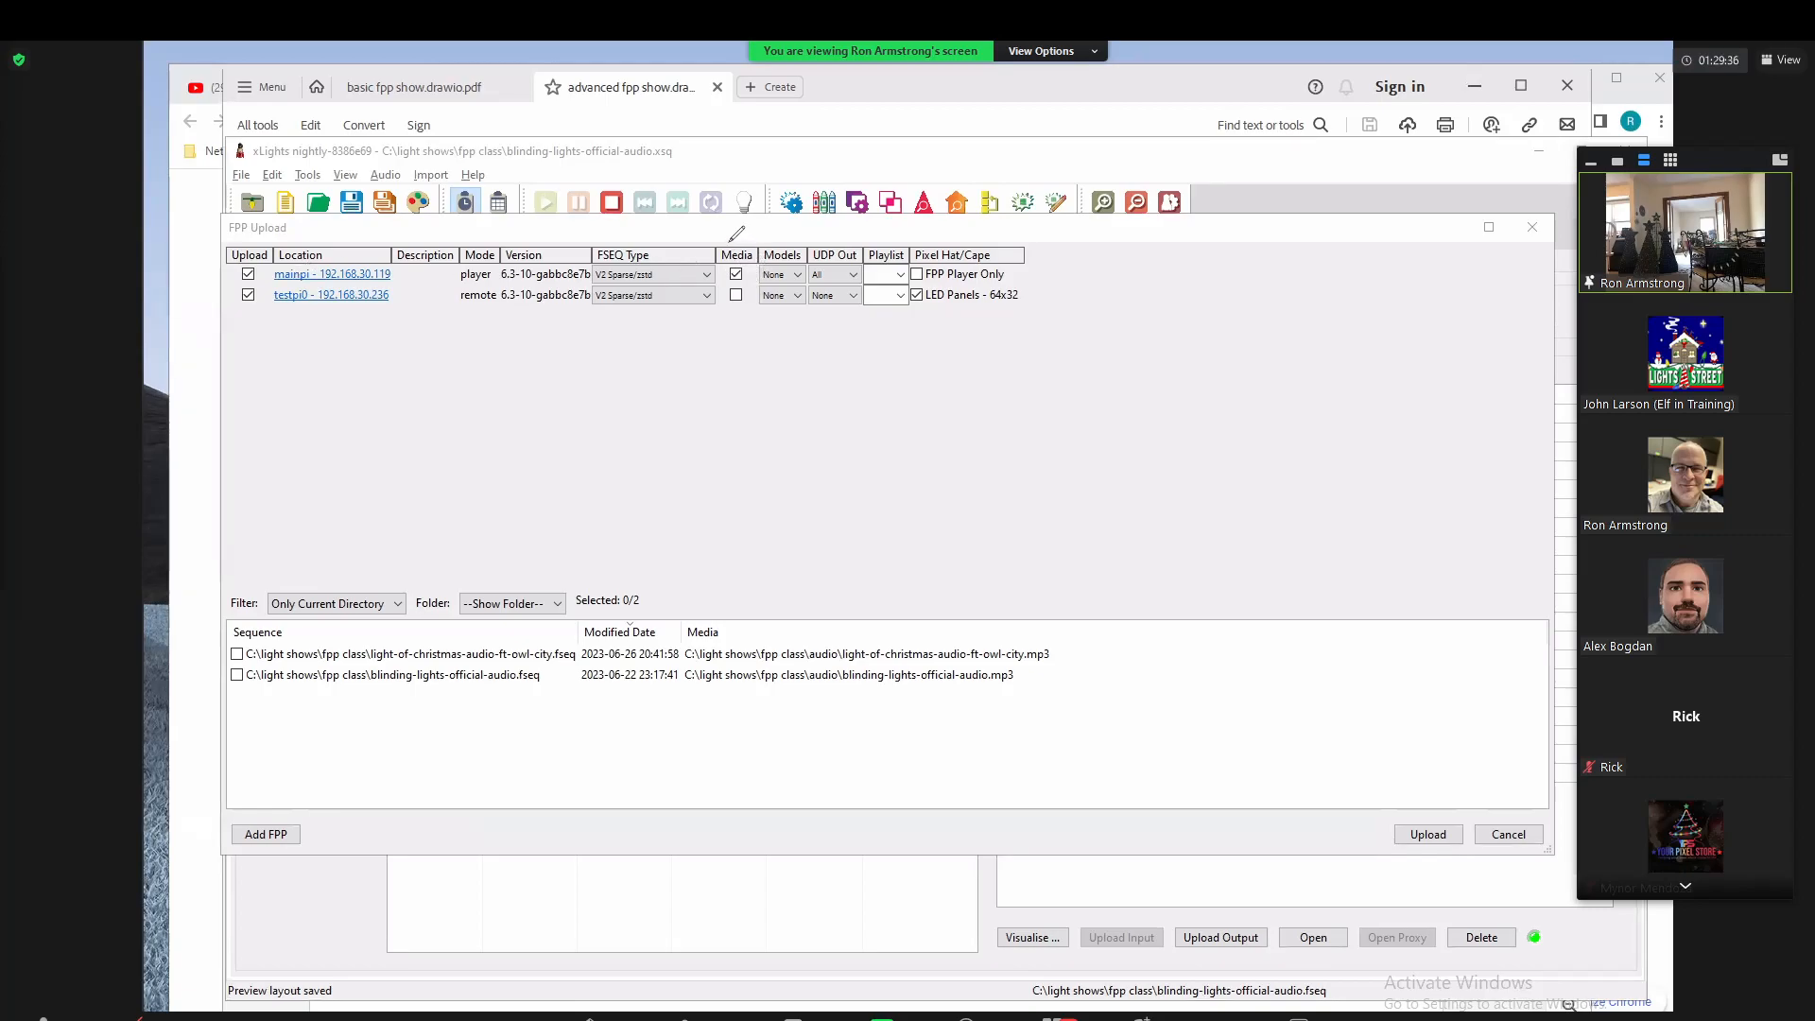
mouse_move(713, 234)
mouse_down()
mouse_move(716, 307)
mouse_move(735, 315)
mouse_move(760, 253)
mouse_move(712, 239)
mouse_up()
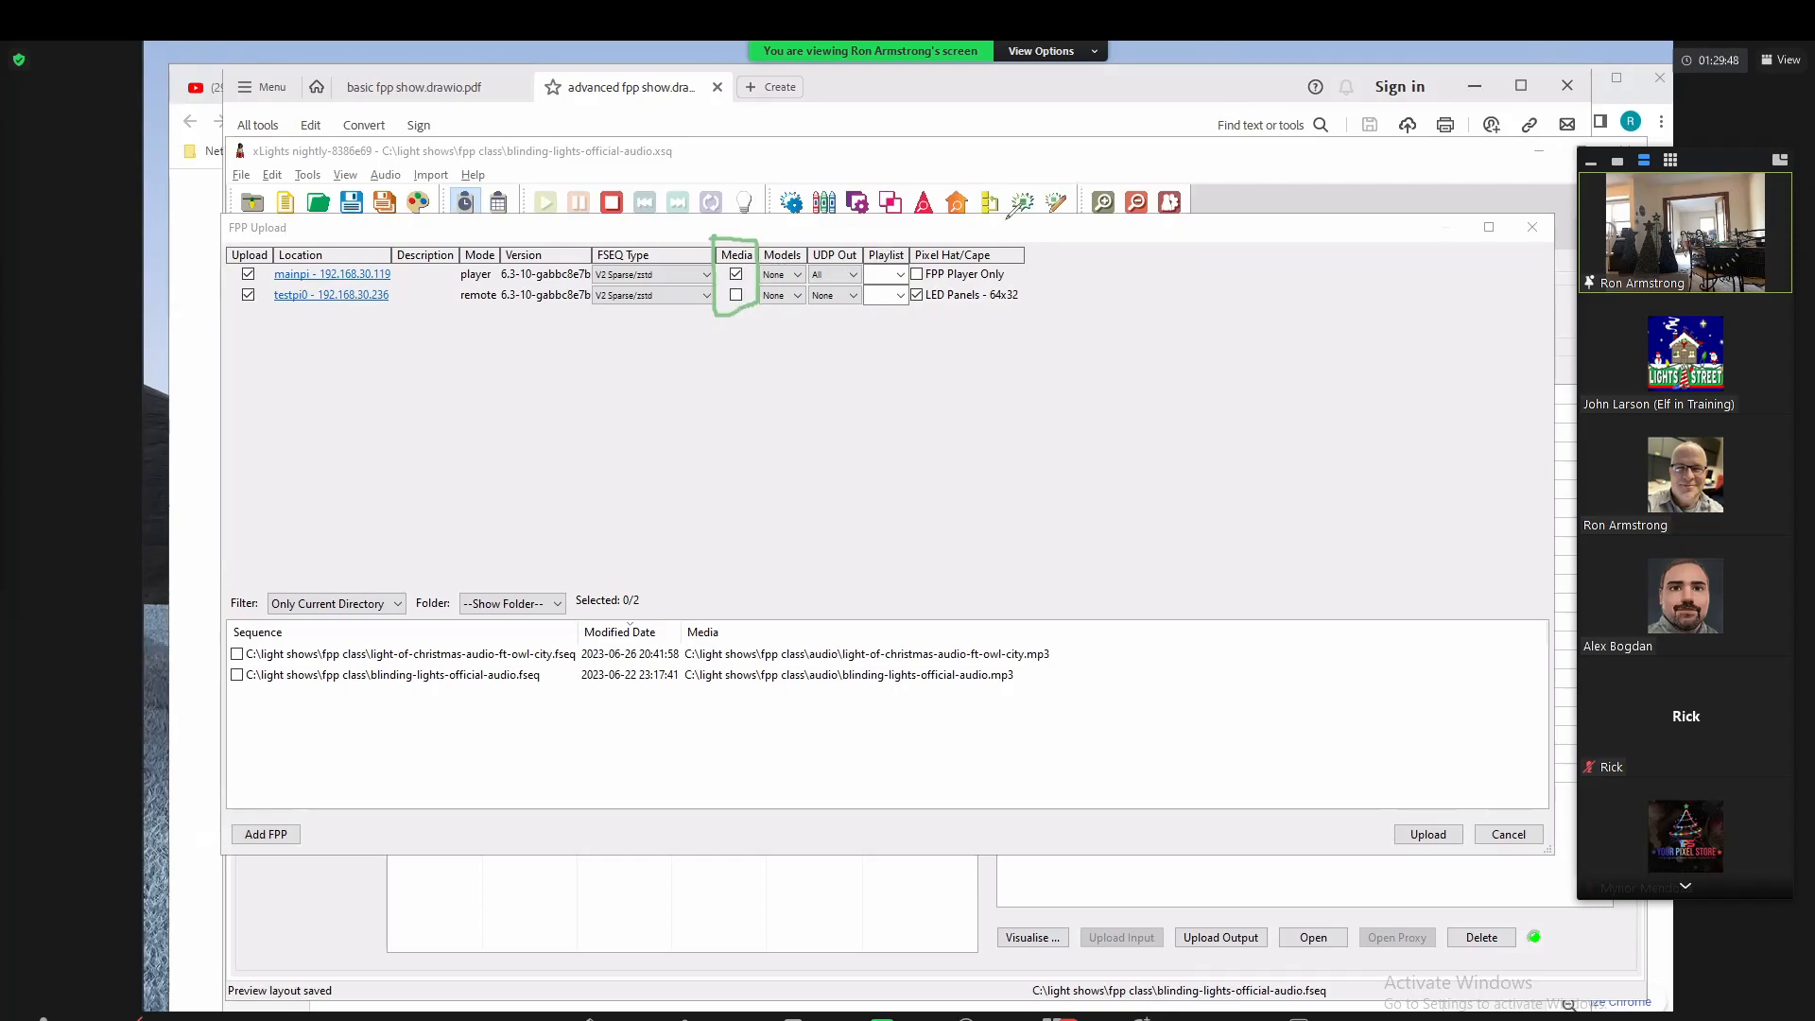
Step: Mark the Models column in the FPP Upload window and view mainpi's Models options without changing them
mouse_move(759, 238)
mouse_down()
mouse_move(764, 324)
mouse_move(811, 312)
mouse_move(801, 236)
mouse_move(770, 240)
mouse_up()
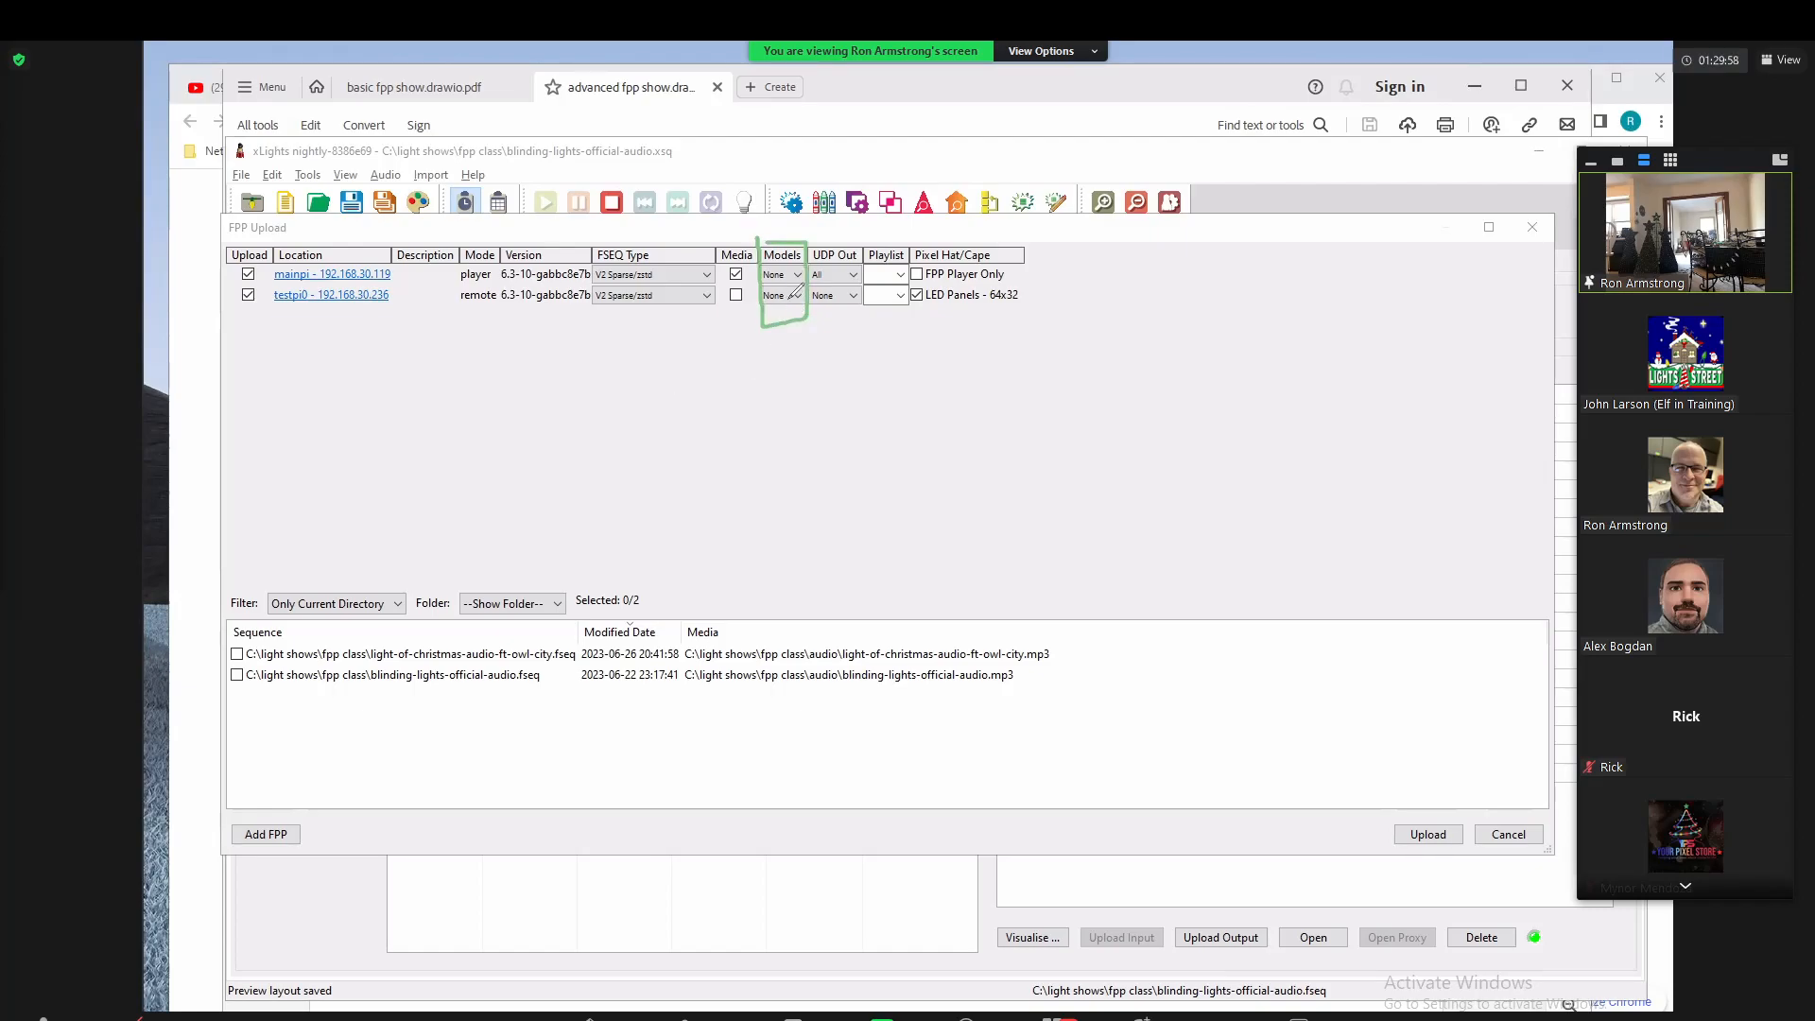
click(782, 274)
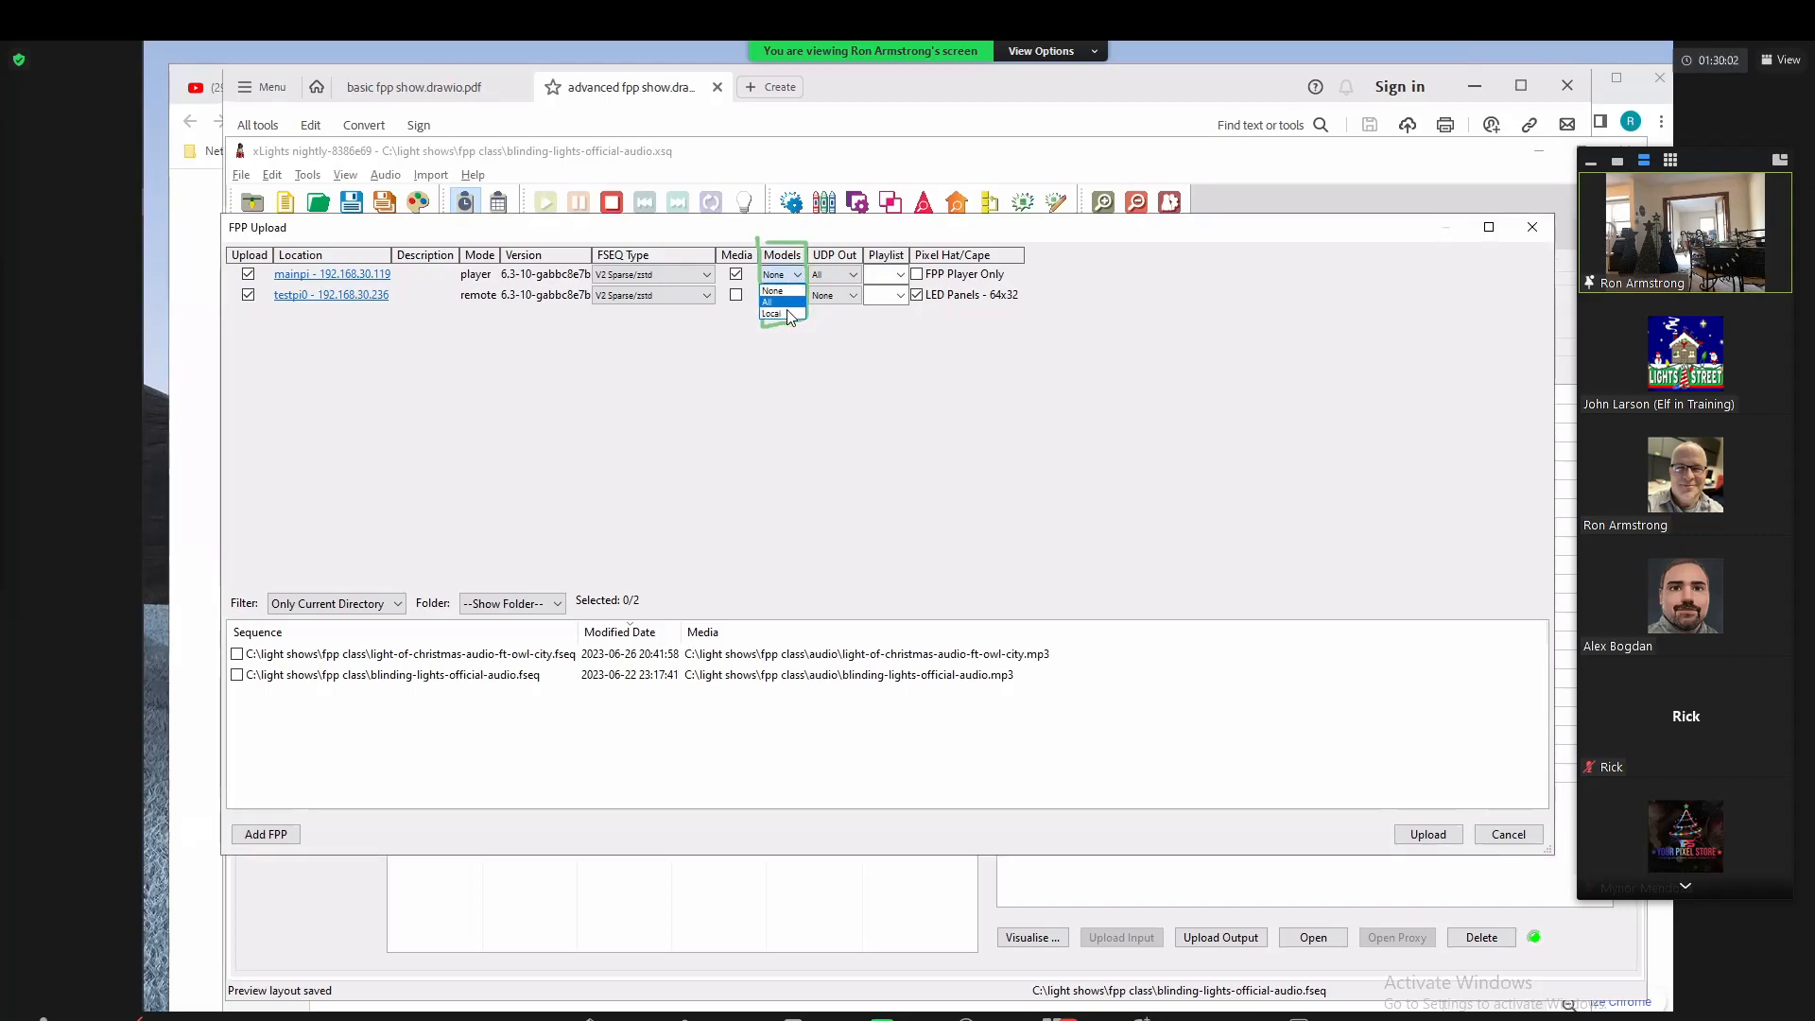
click(837, 366)
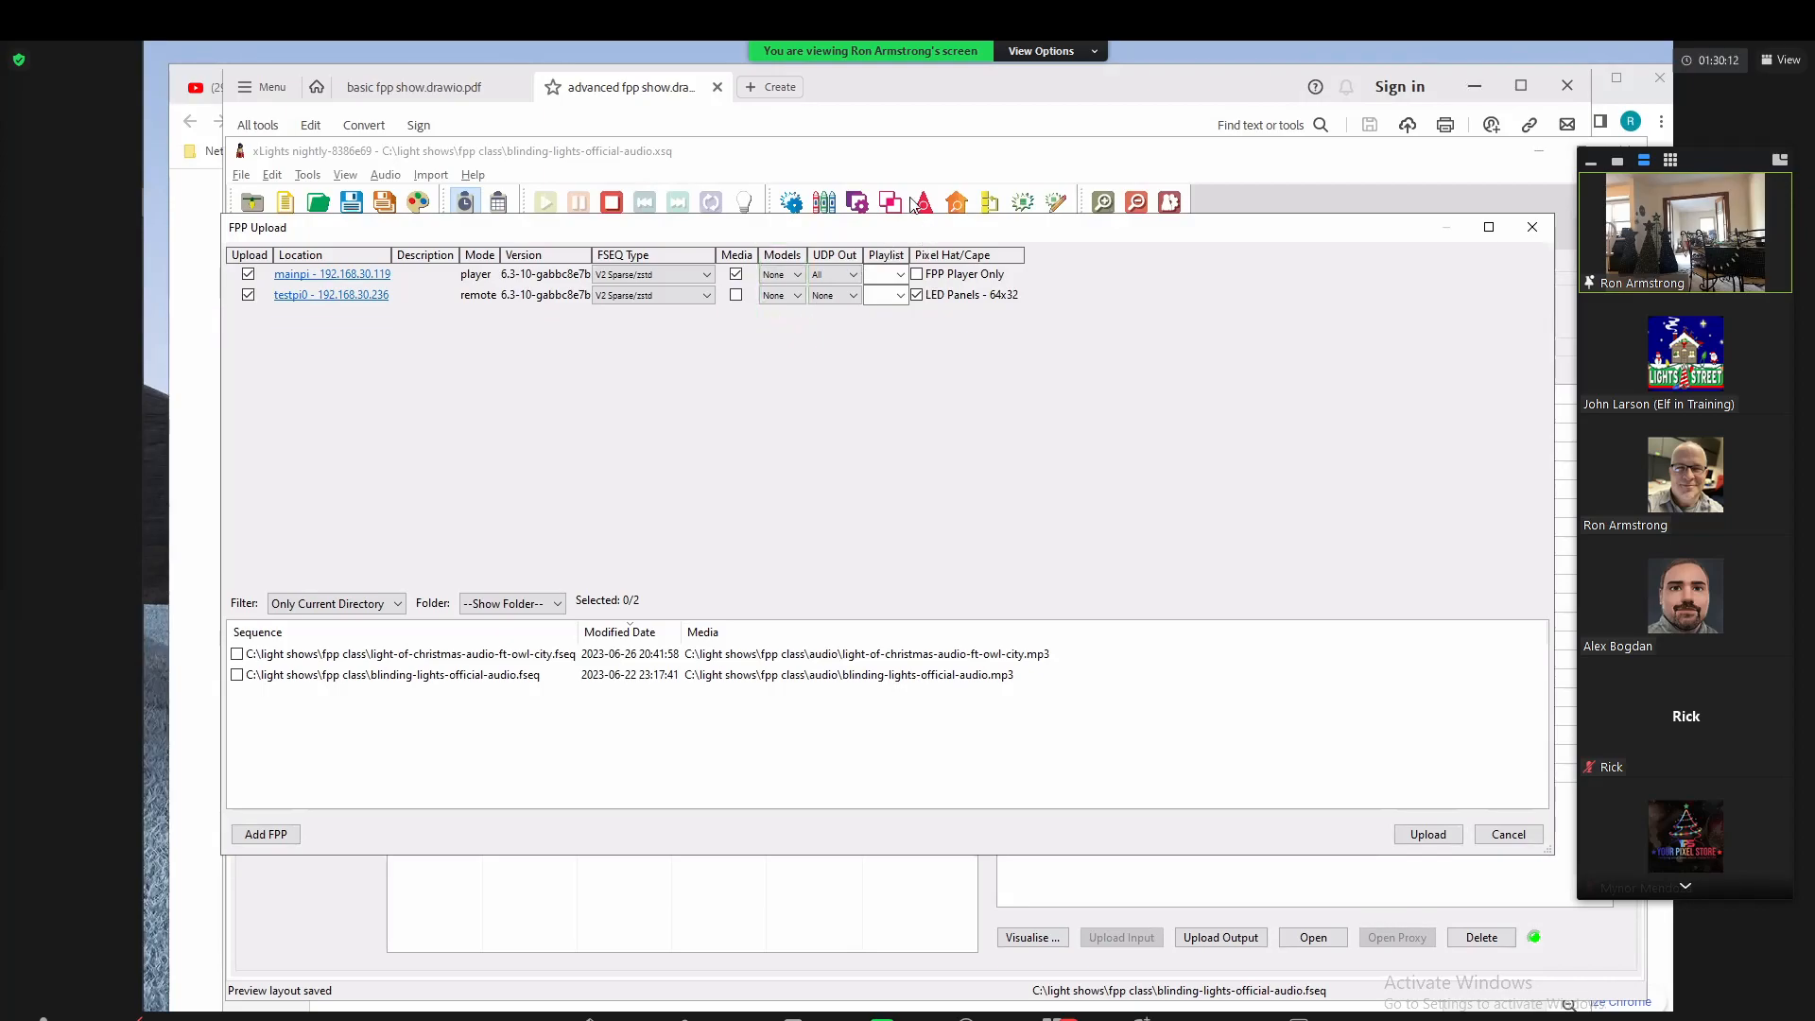
Step: Mark the UDP Out column, view its options for mainpi, and set mainpi's UDP Out to None
mouse_move(811, 224)
mouse_down()
mouse_move(808, 327)
mouse_move(864, 307)
mouse_move(858, 227)
mouse_move(821, 227)
mouse_up()
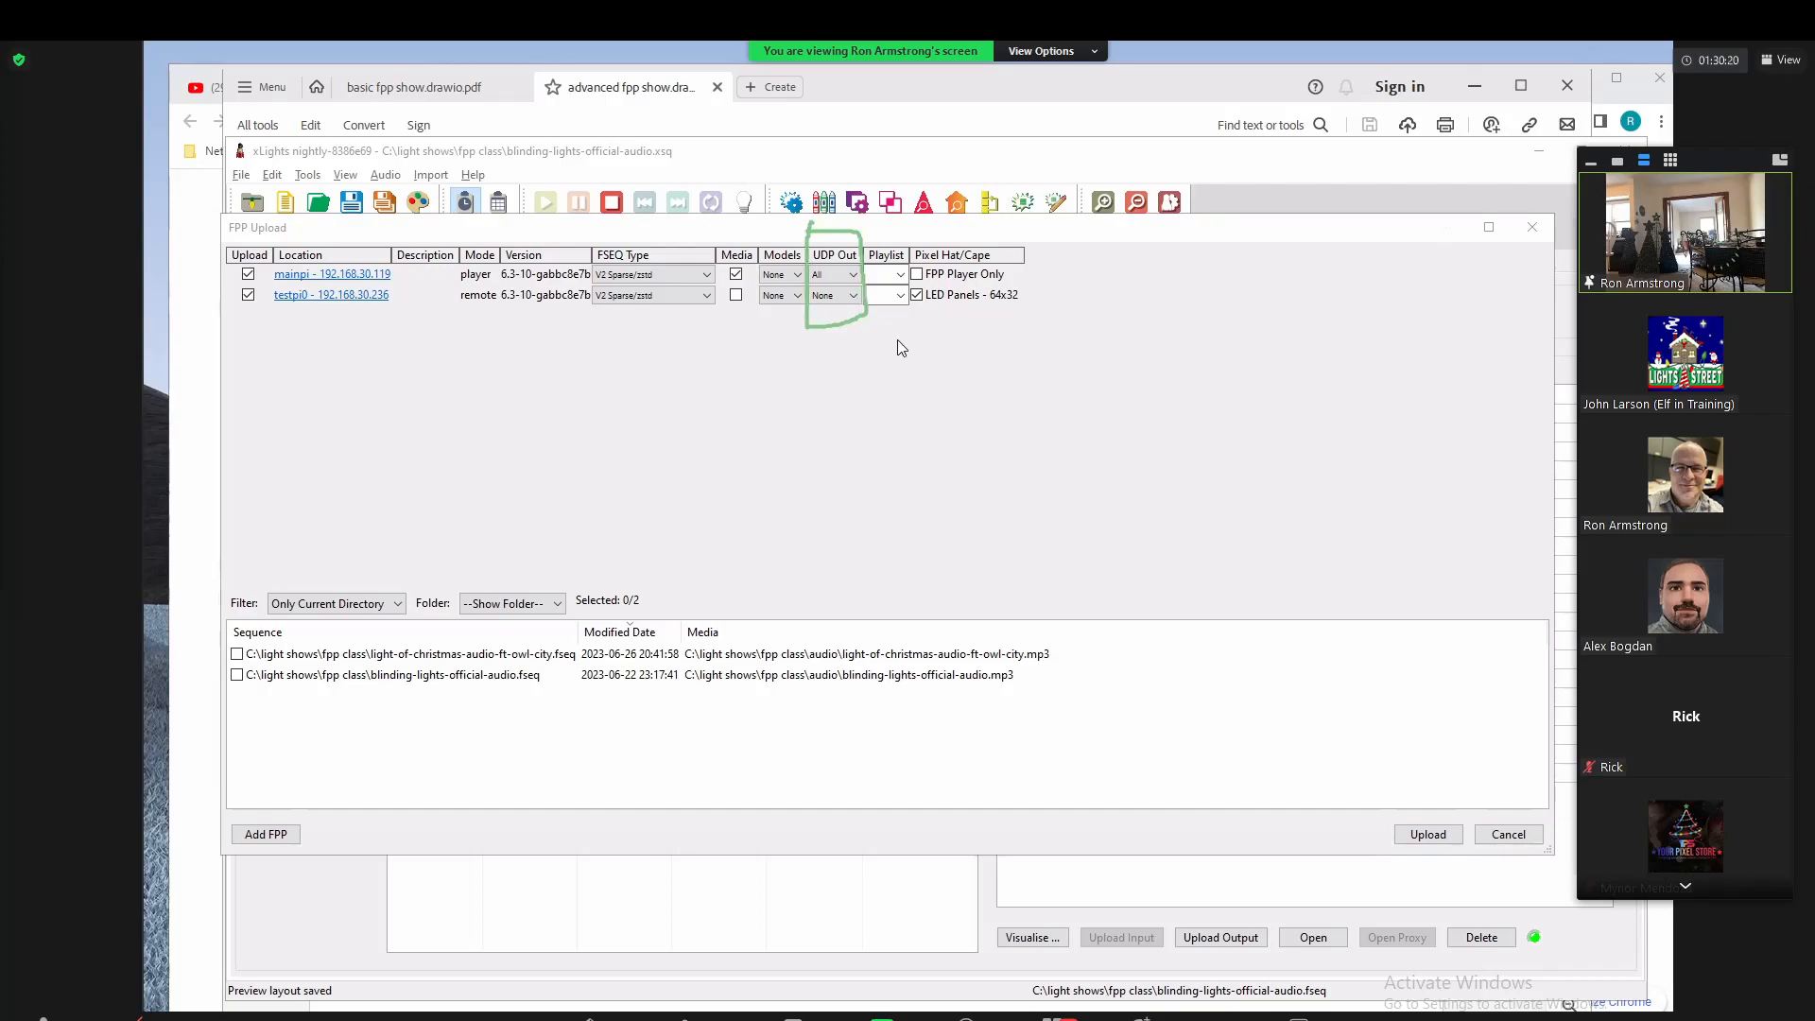
click(852, 277)
click(852, 277)
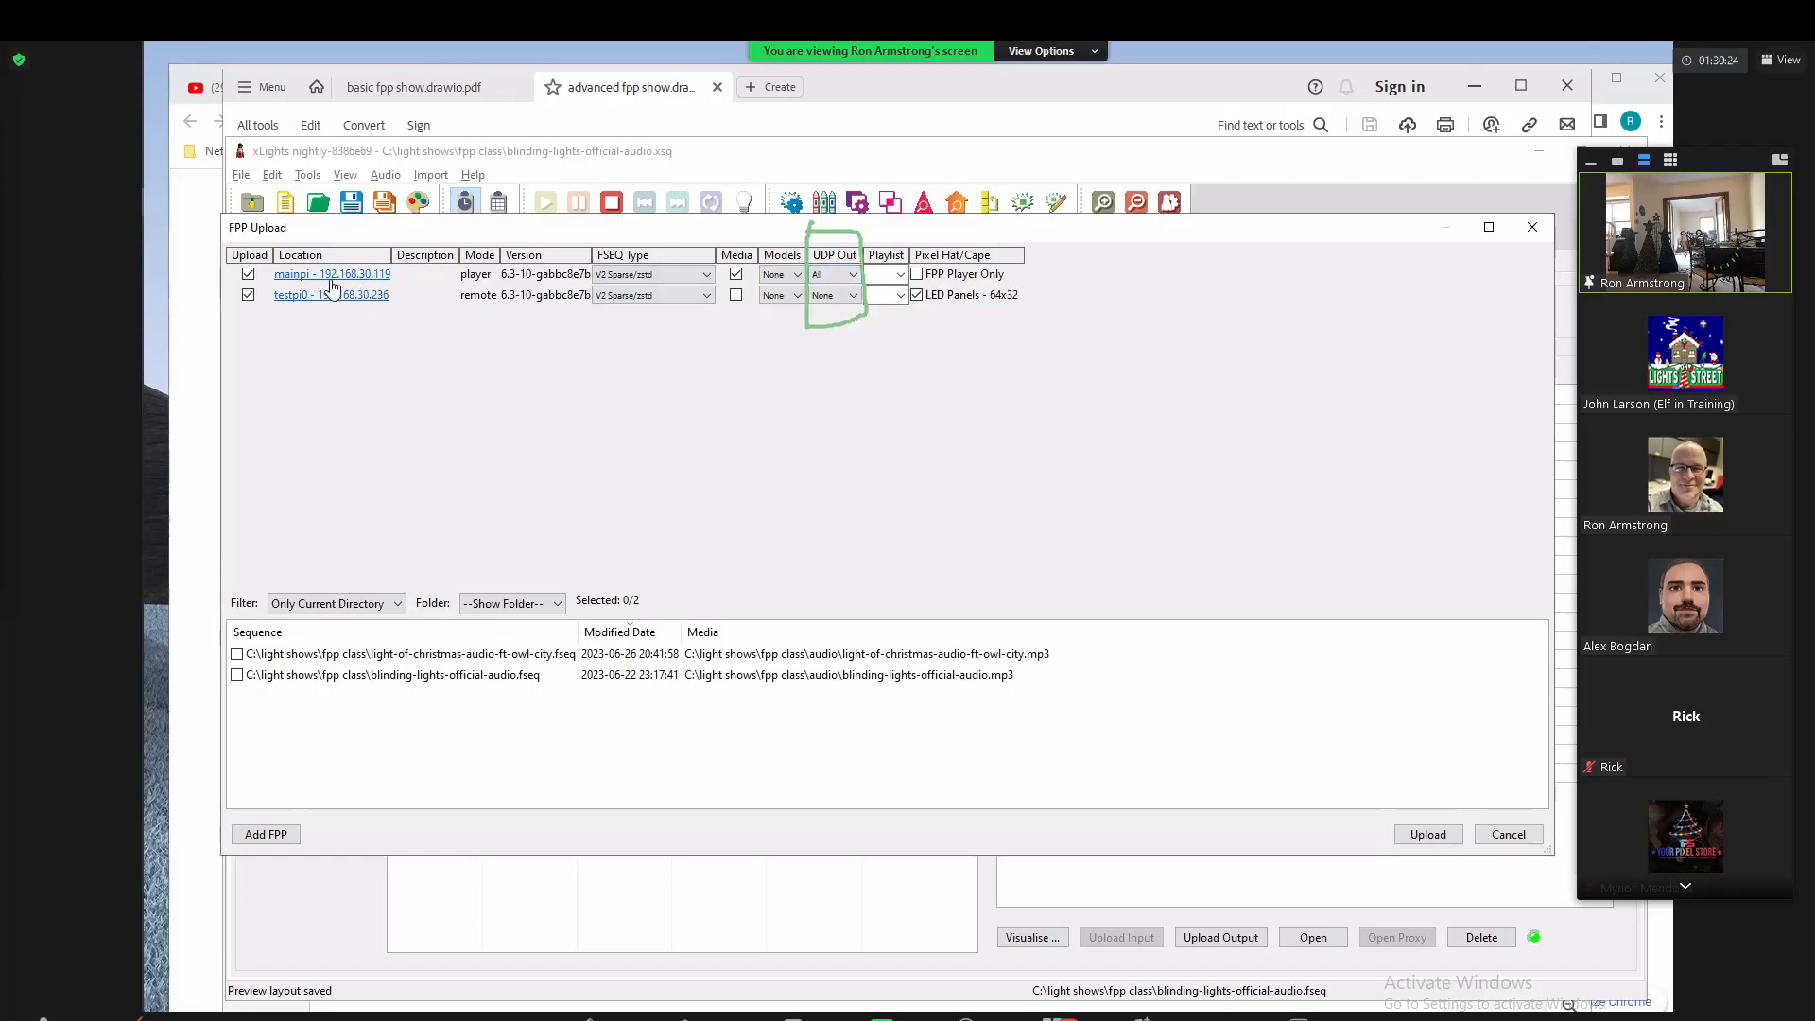
click(826, 274)
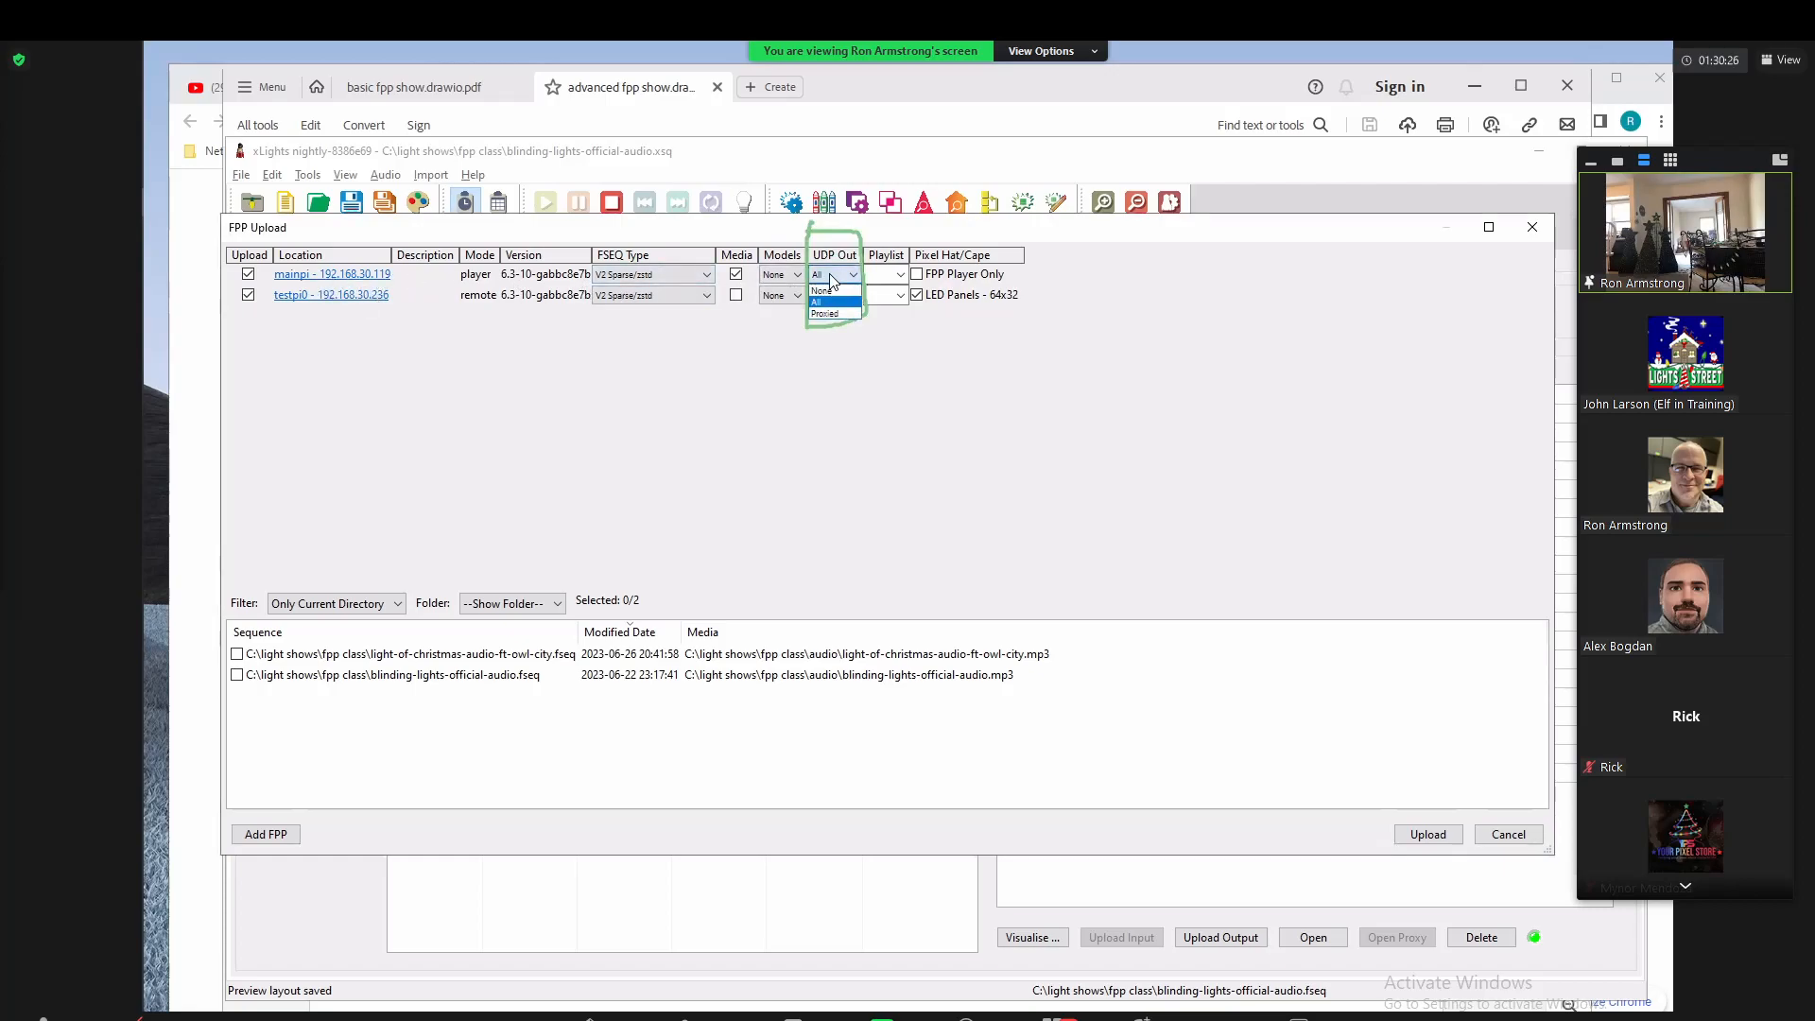
click(835, 293)
click(848, 279)
Step: Check the network diagram in the PDF viewer, return to FPP Upload, and set mainpi's UDP Out to All
key(alt+Tab)
click(529, 718)
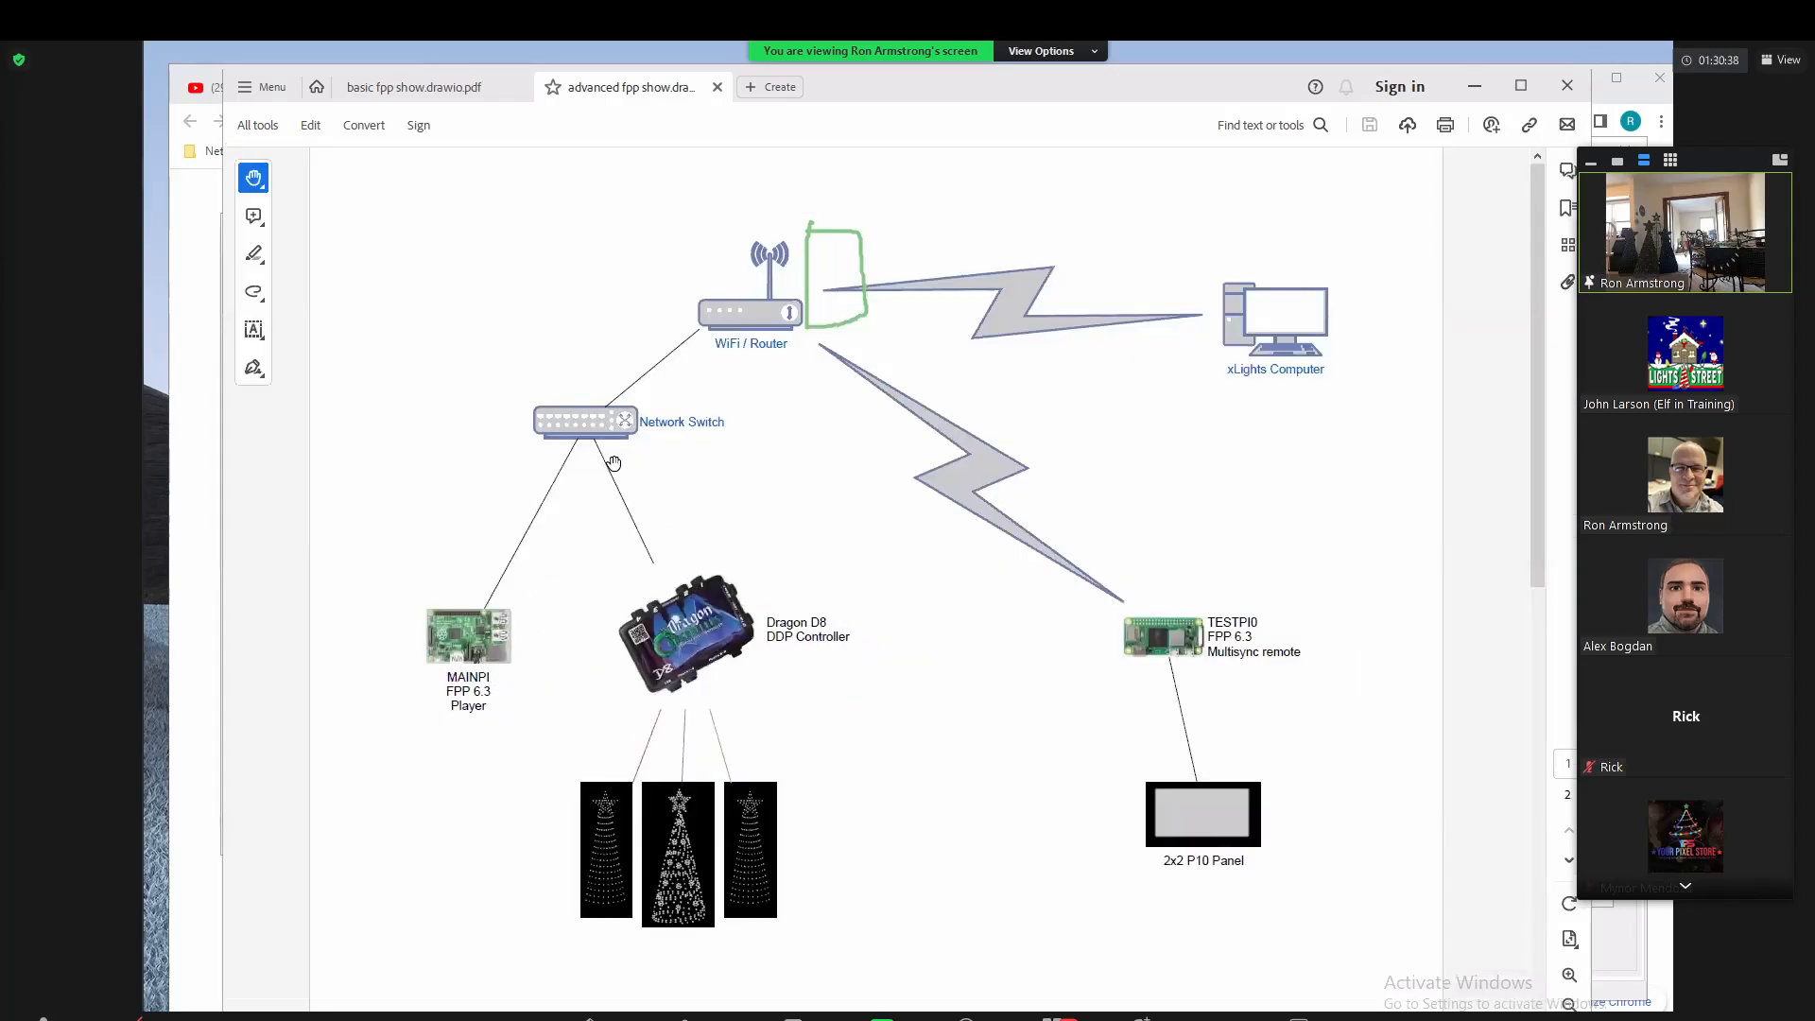
key(alt+Tab)
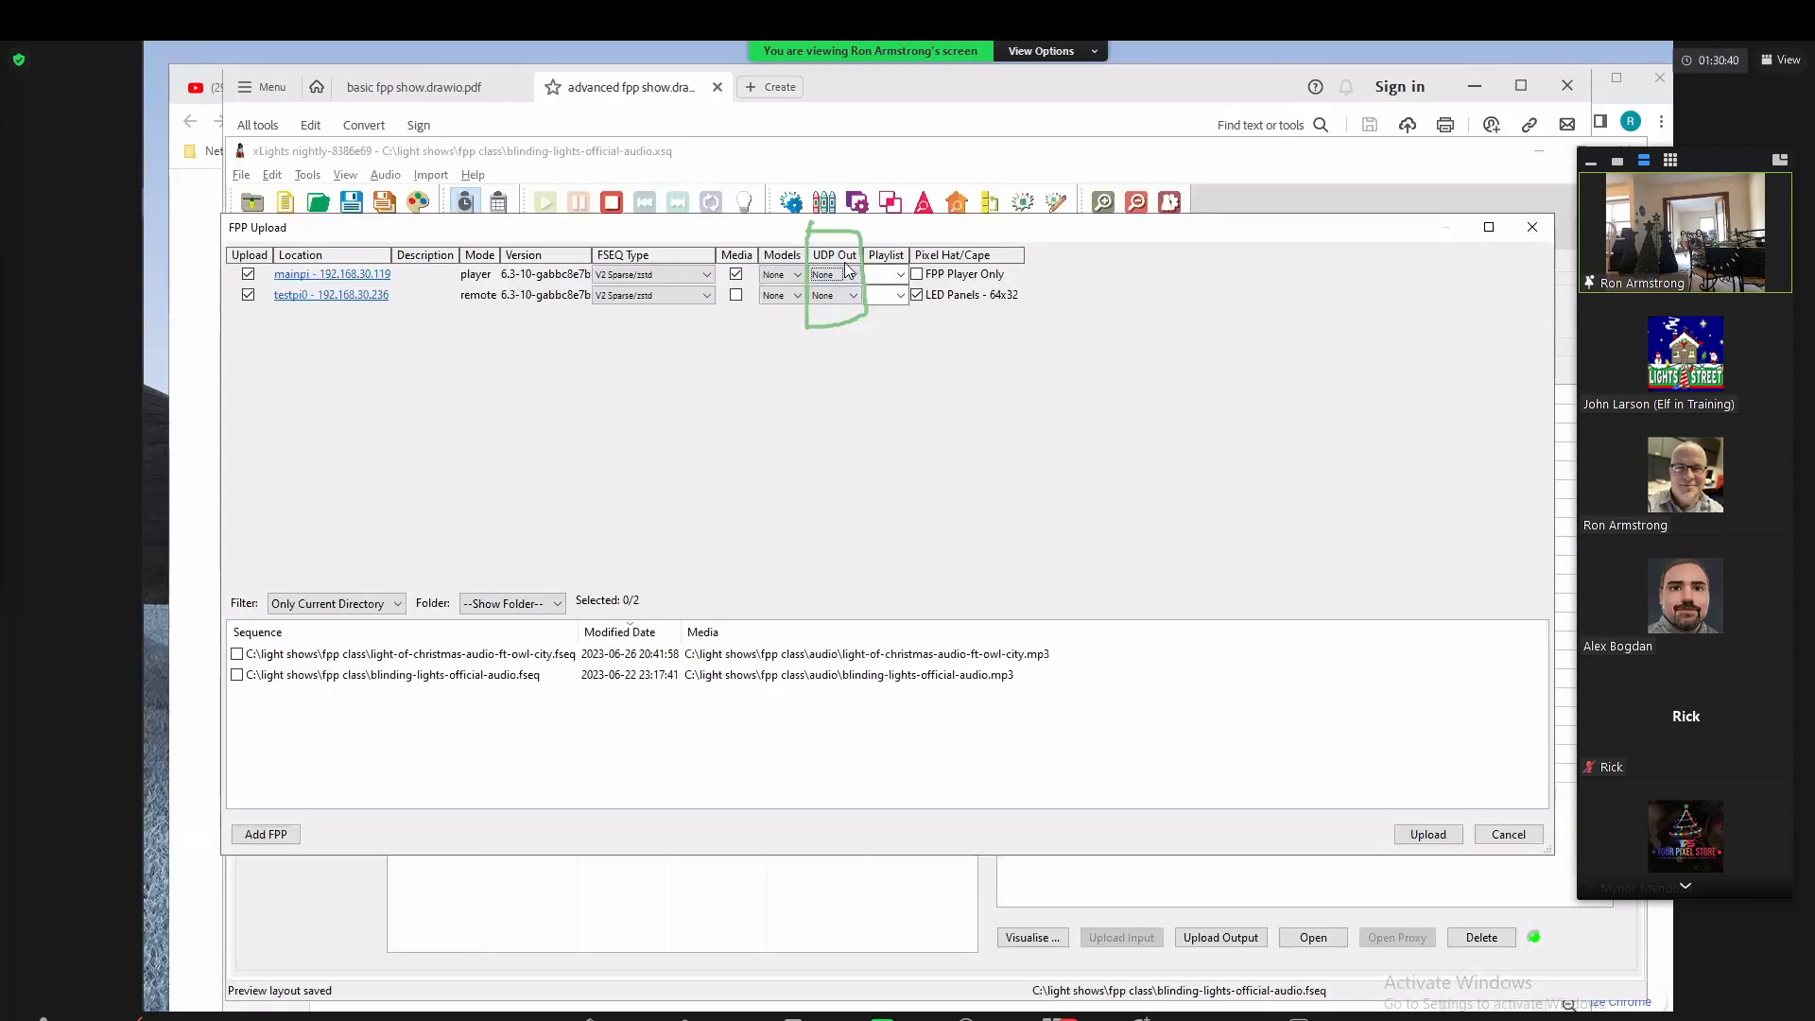
click(848, 274)
click(830, 300)
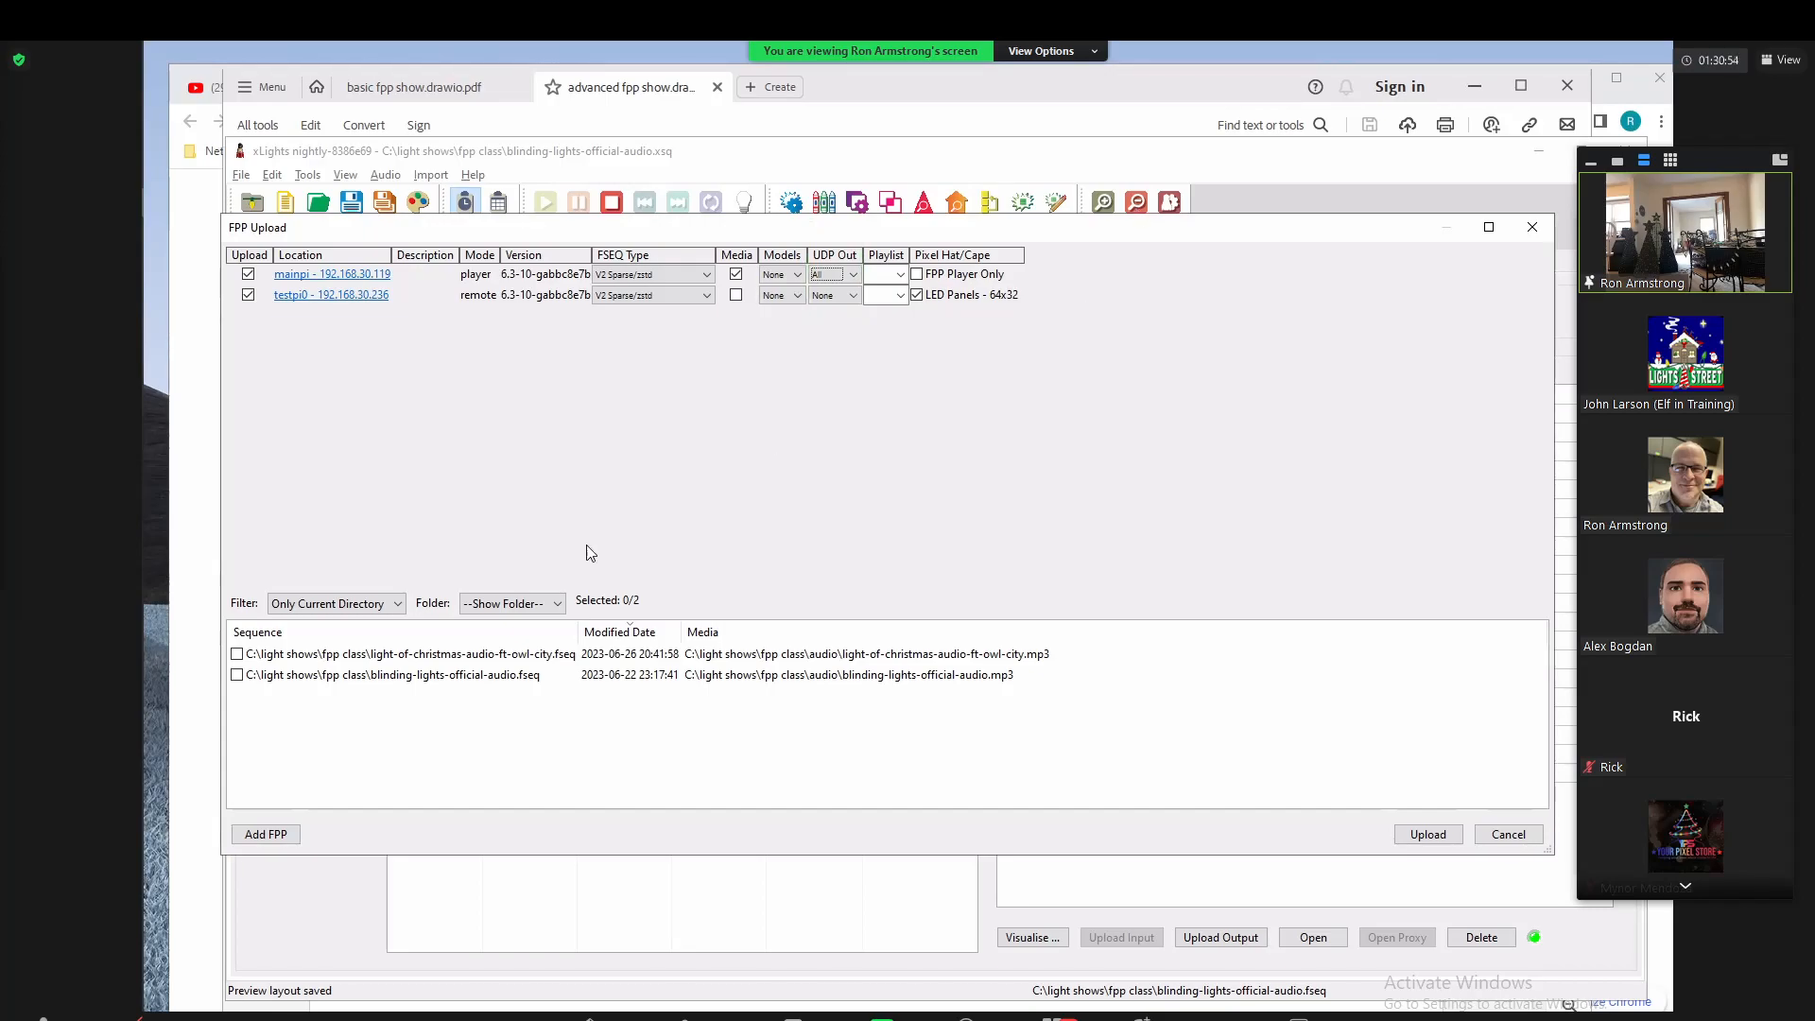
Step: Select the light-of-christmas-audio-ft-owl-city and blinding-lights-official-audio sequences for upload, and cancel the FPP Upload window without uploading
click(237, 653)
click(237, 674)
click(238, 653)
click(238, 673)
click(237, 654)
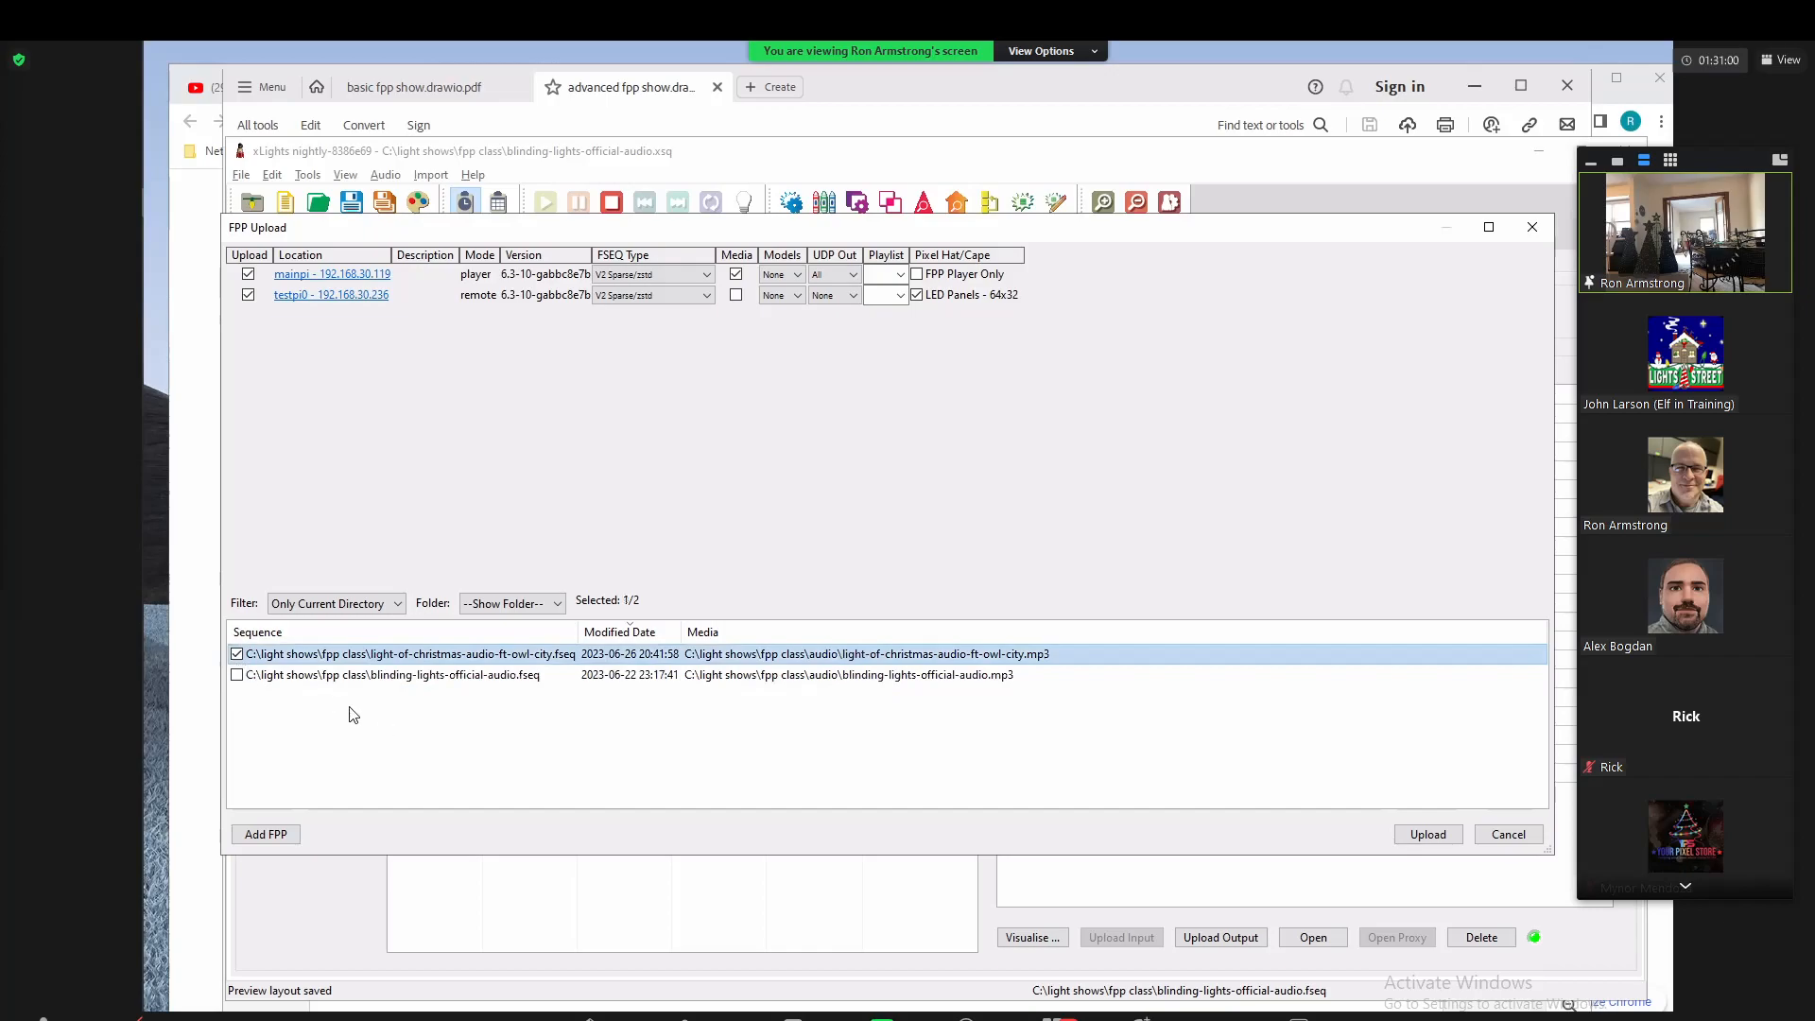
click(237, 674)
click(1512, 837)
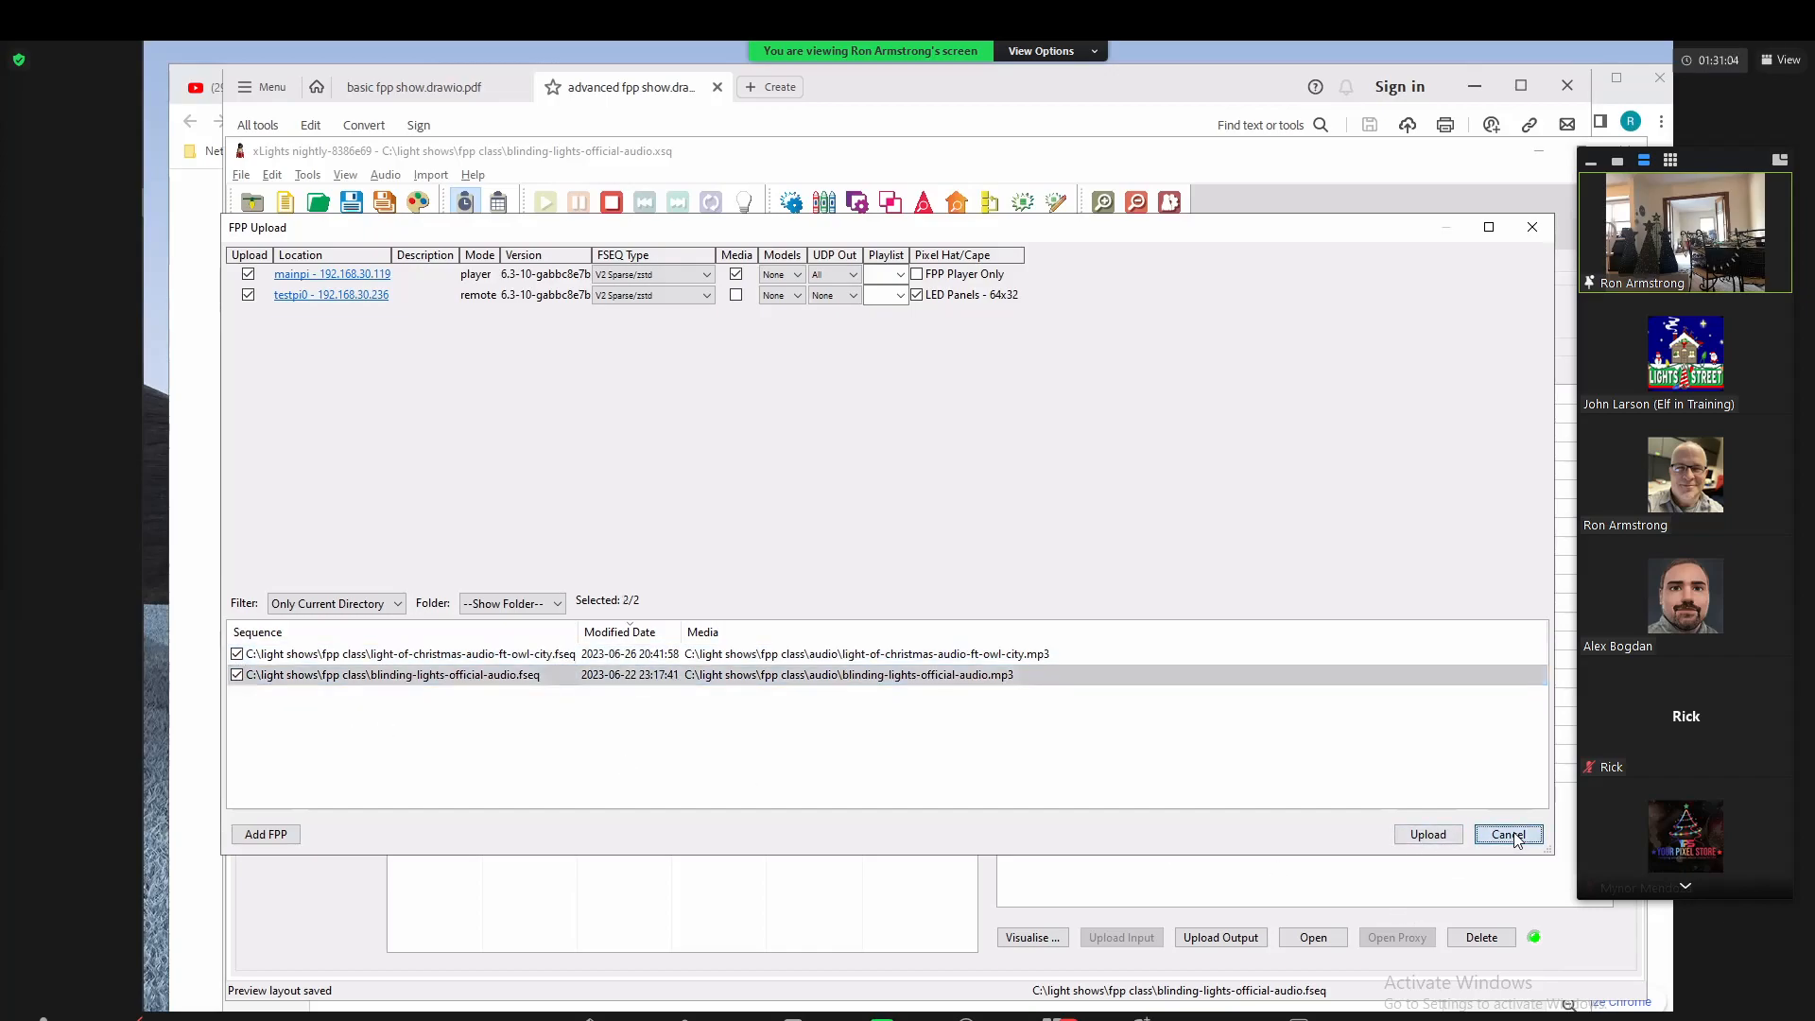
click(1510, 835)
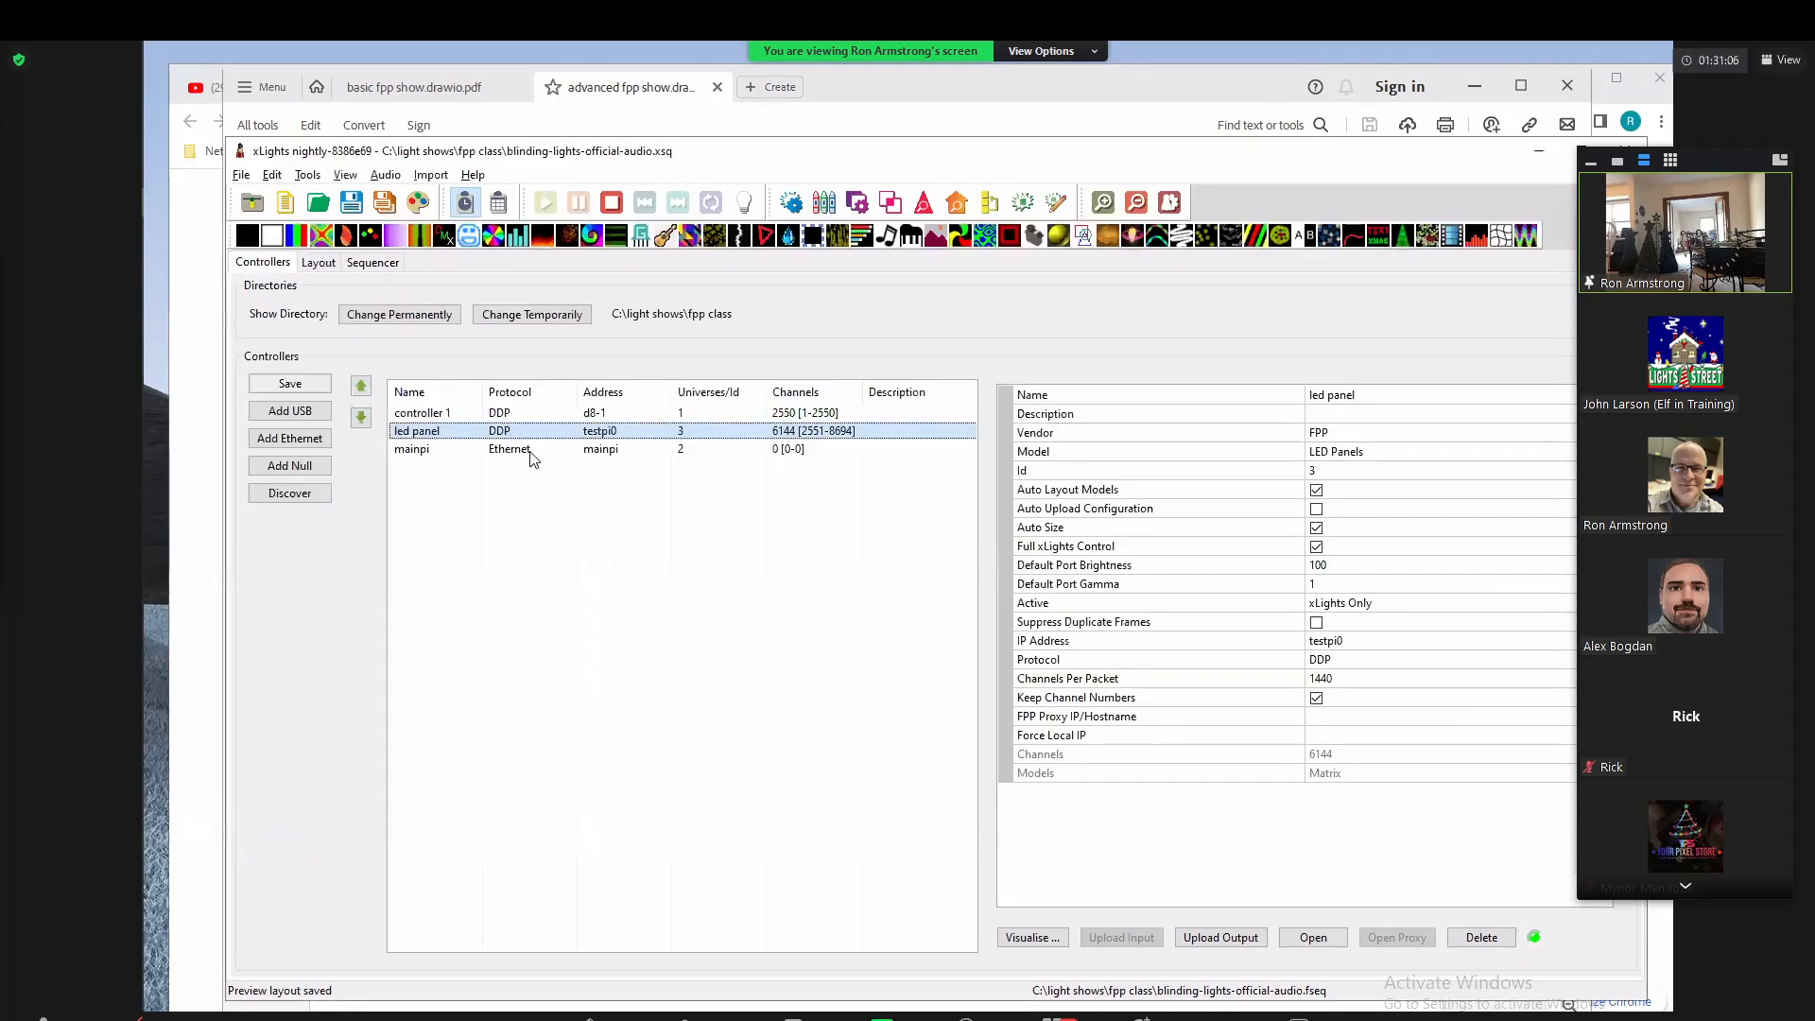
Step: Open the mainpi controller's FPP web interface in the browser
click(535, 451)
click(1312, 938)
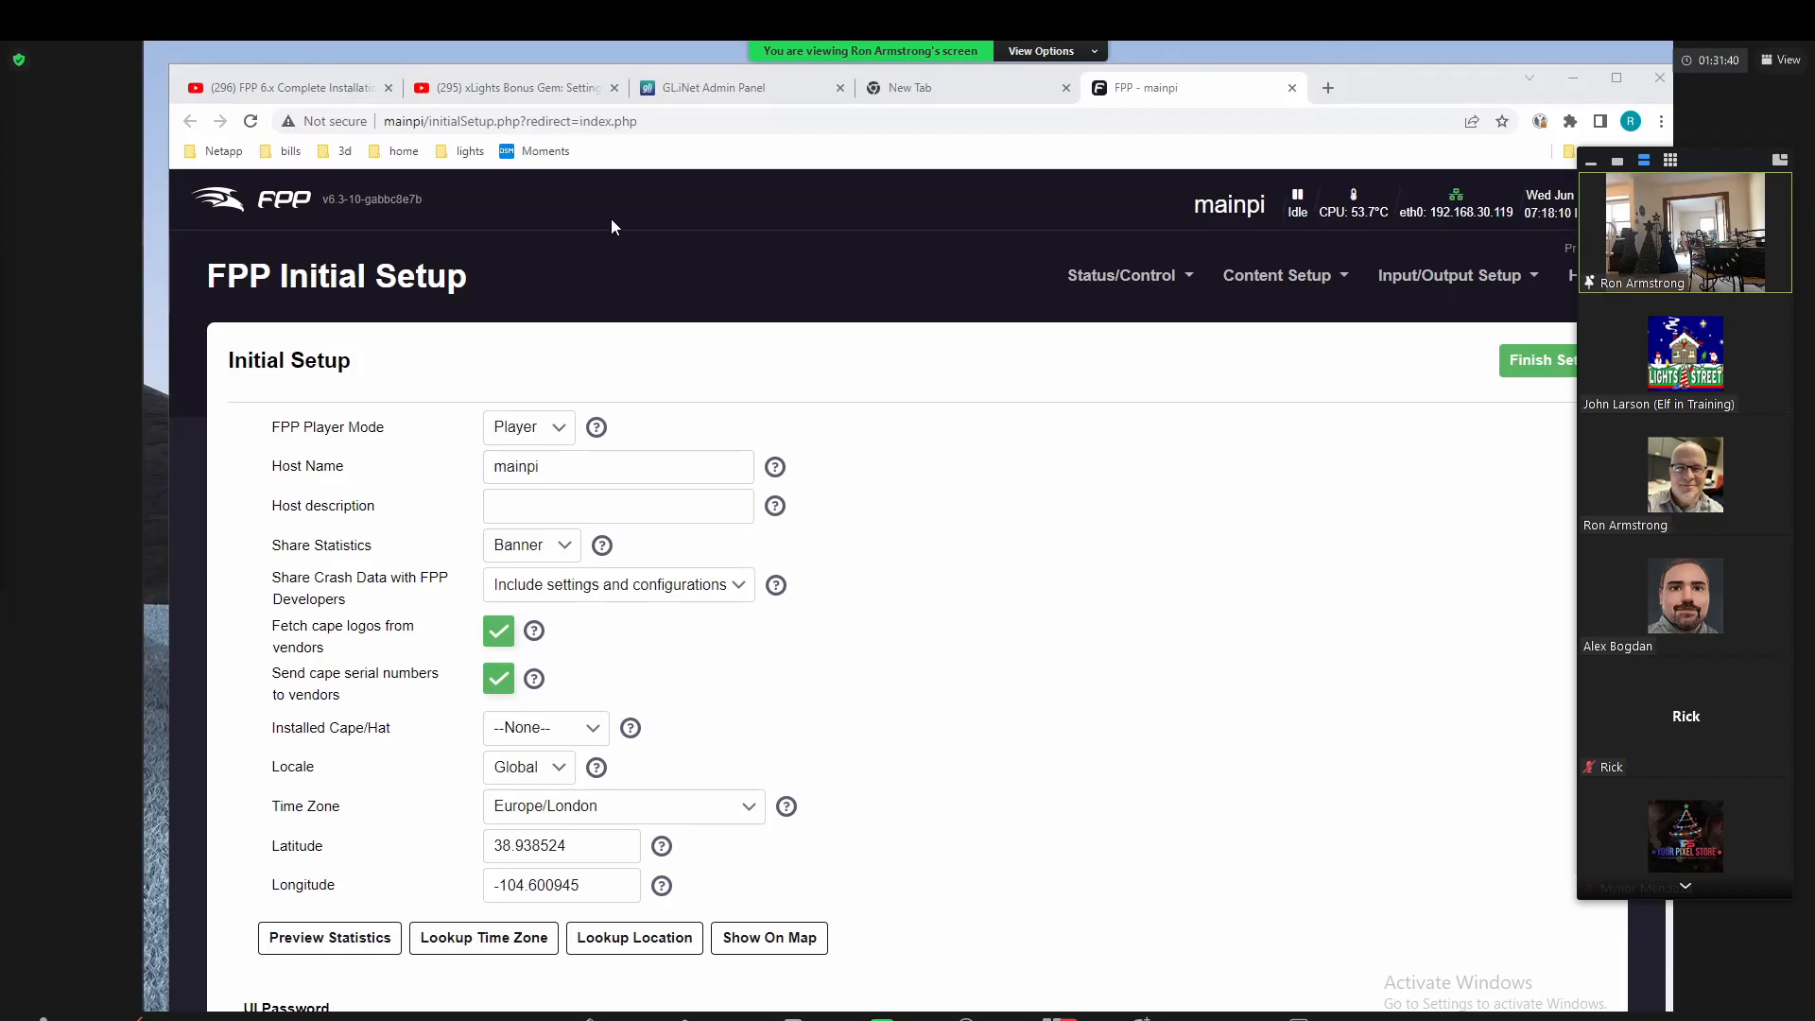
Step: Show the xLights Bonus Gem video about setting up FPP with Raspberry Pi imager and select its web address
click(457, 97)
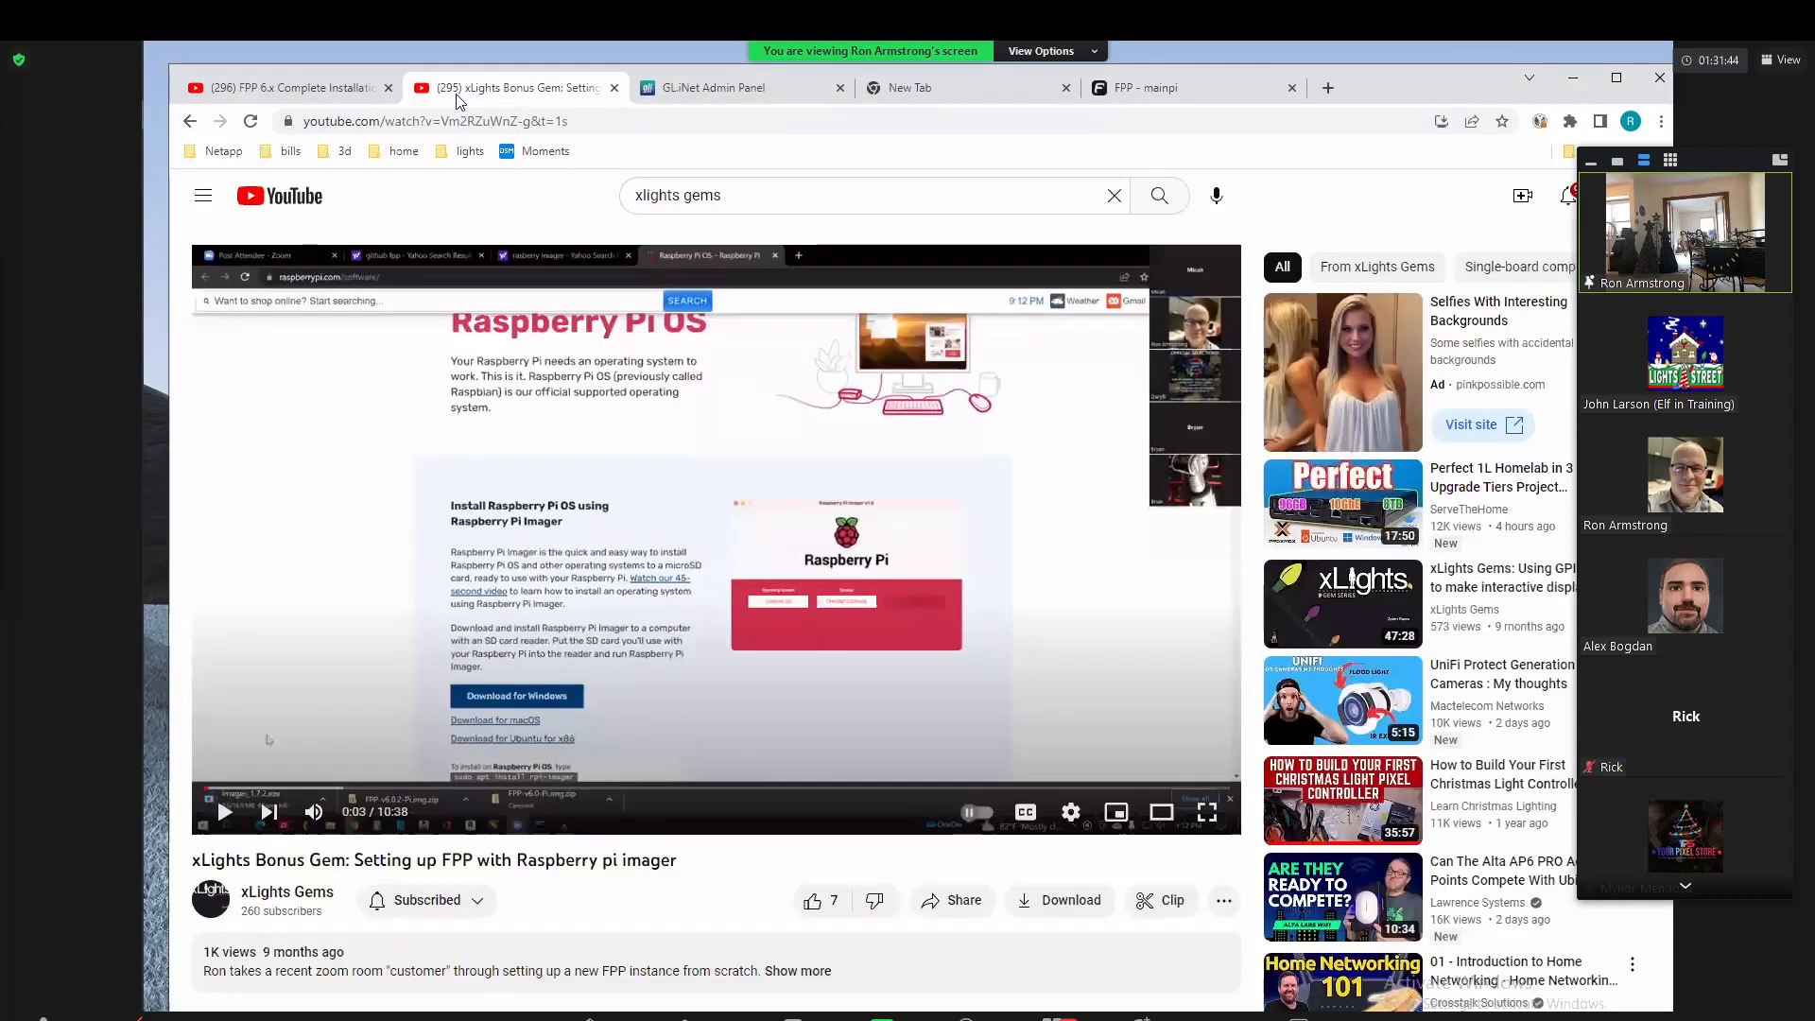
scroll(968, 549, down, 2)
scroll(969, 549, up, 2)
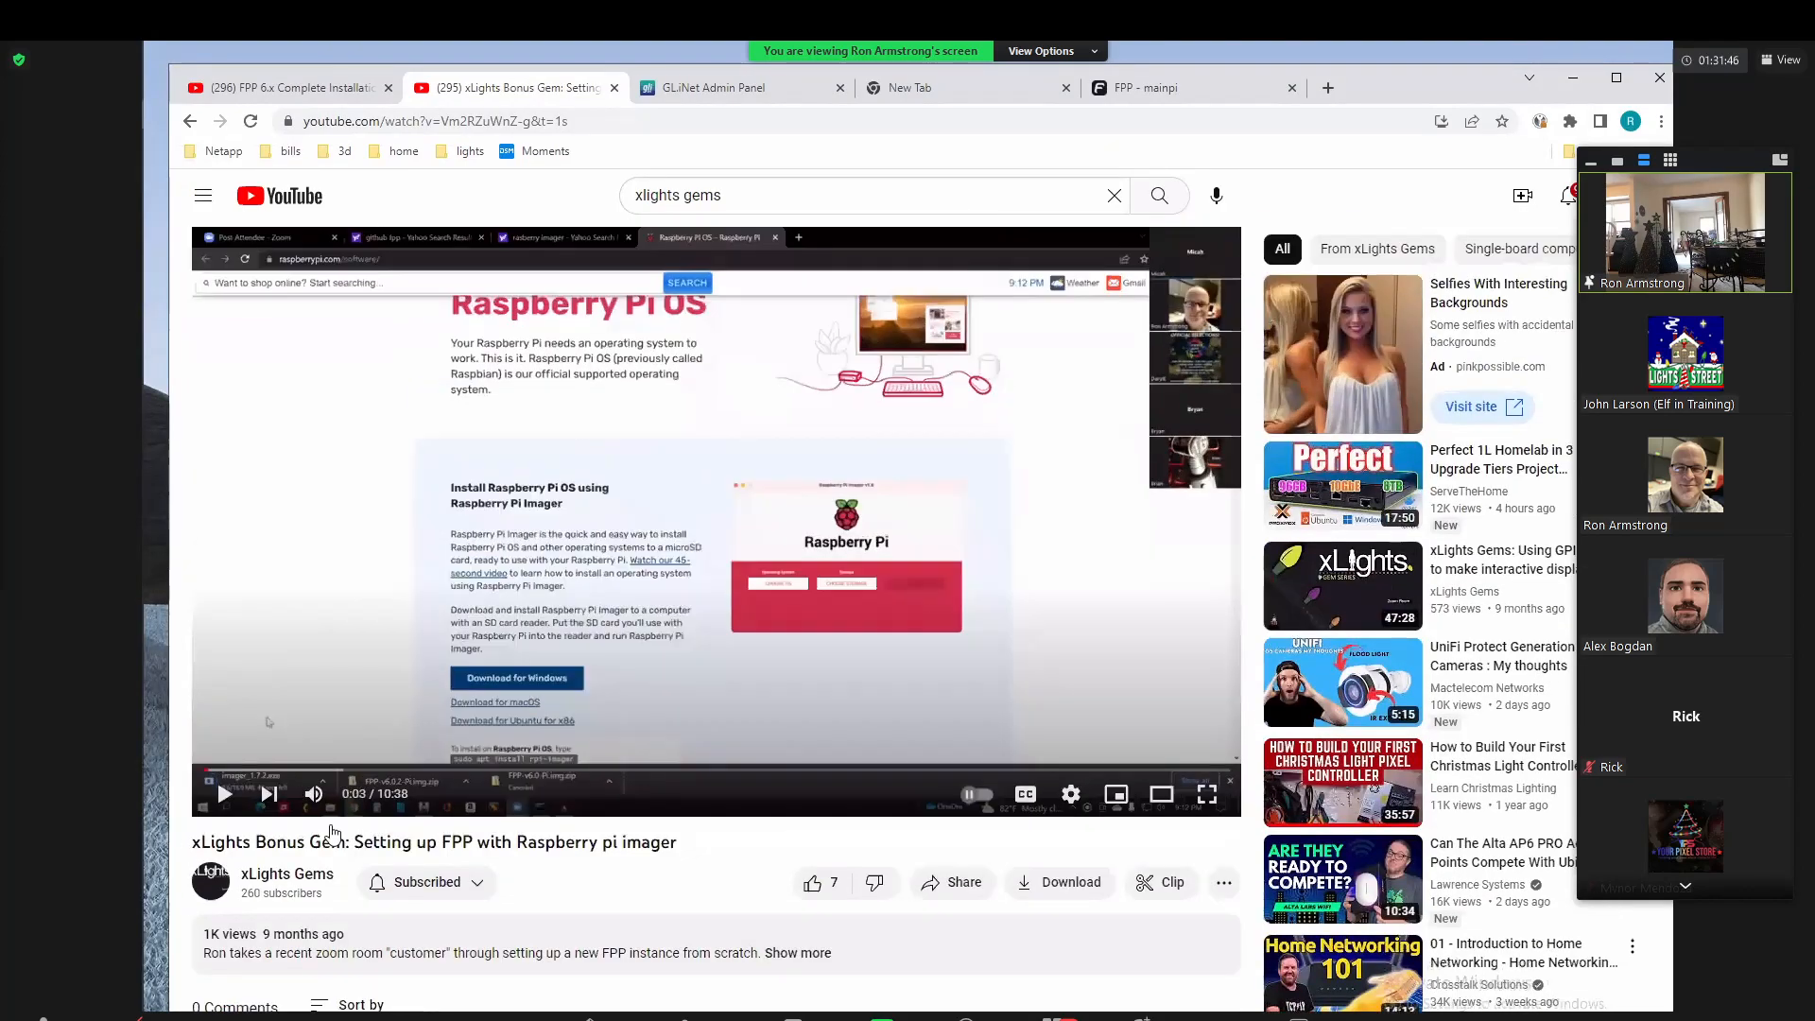
drag(236, 860, 685, 868)
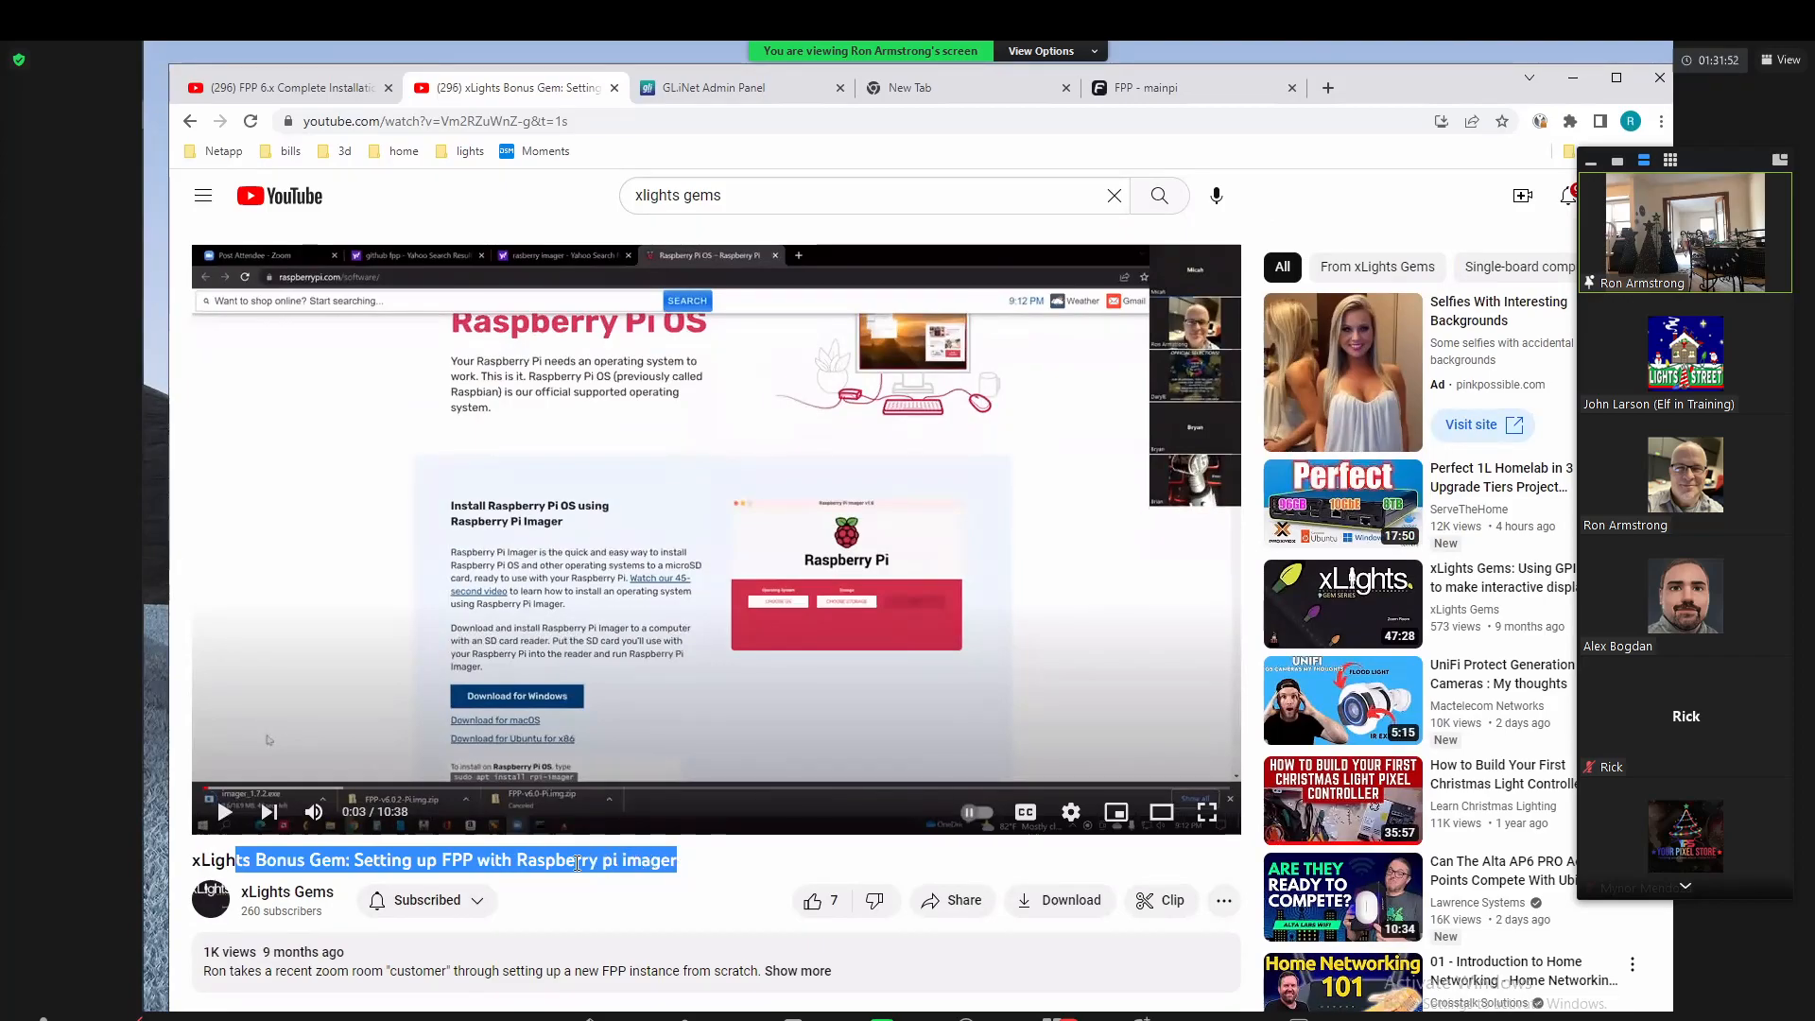
click(511, 867)
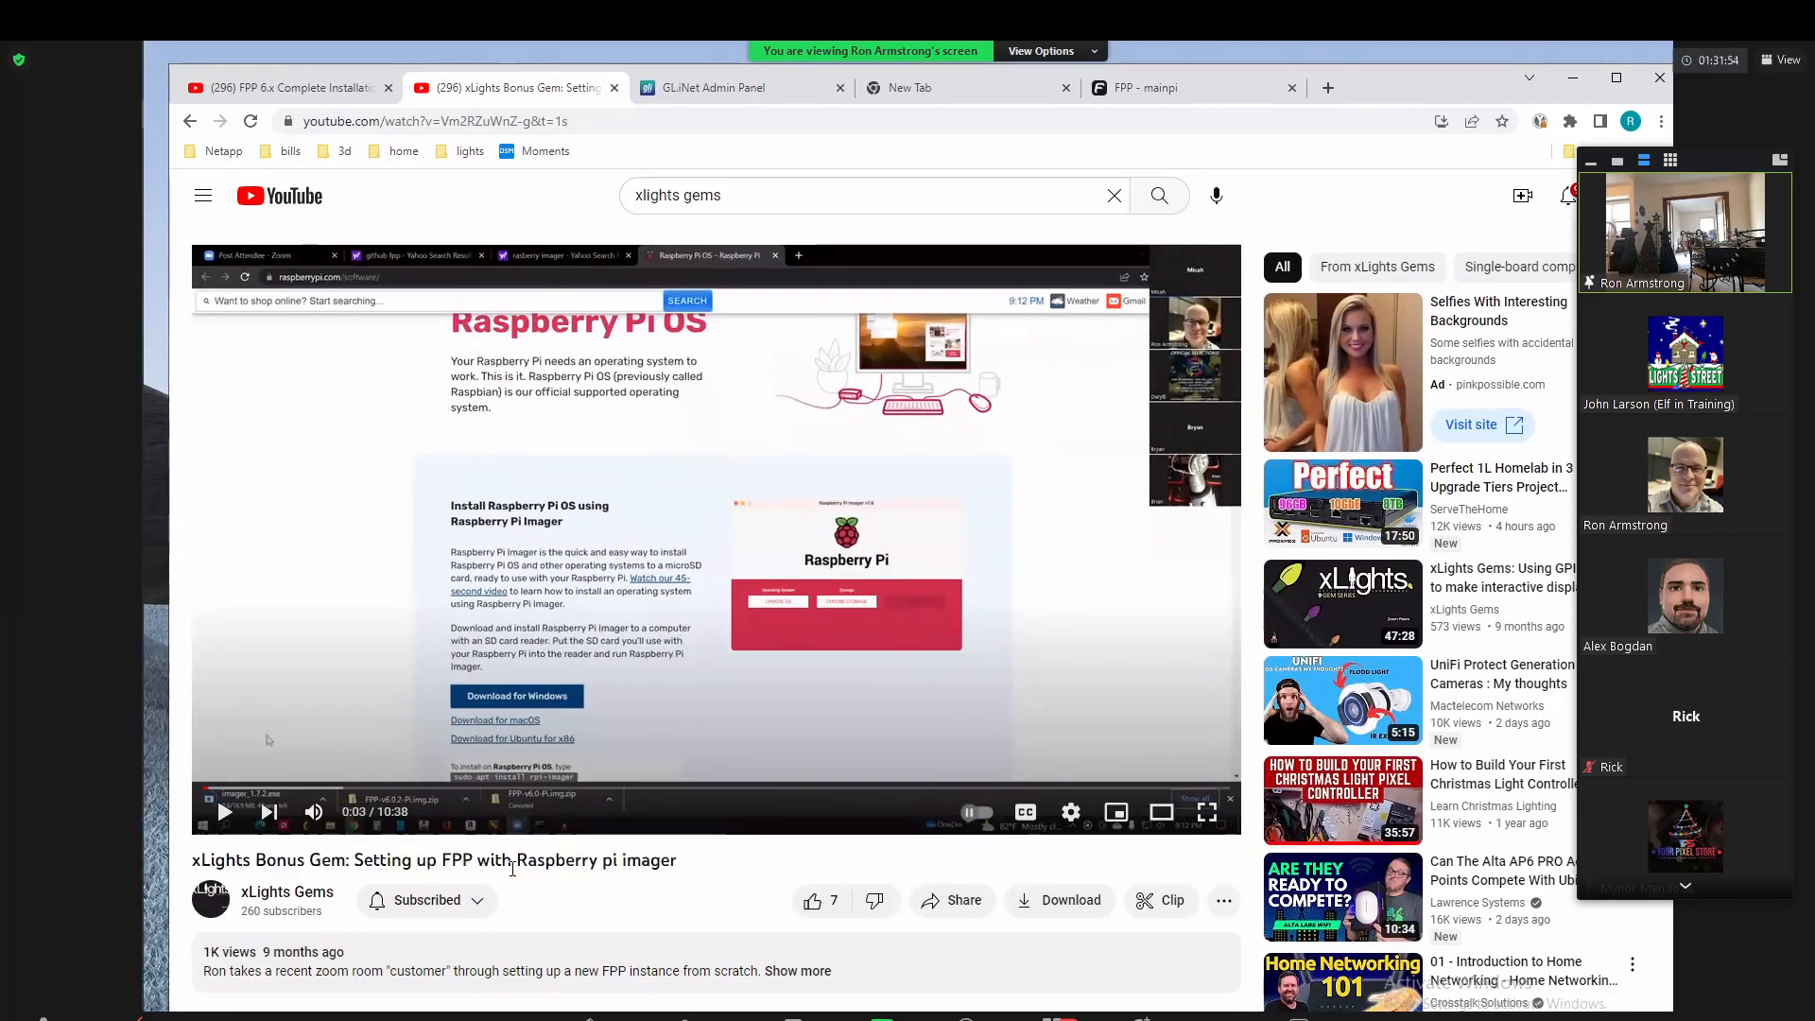
click(490, 120)
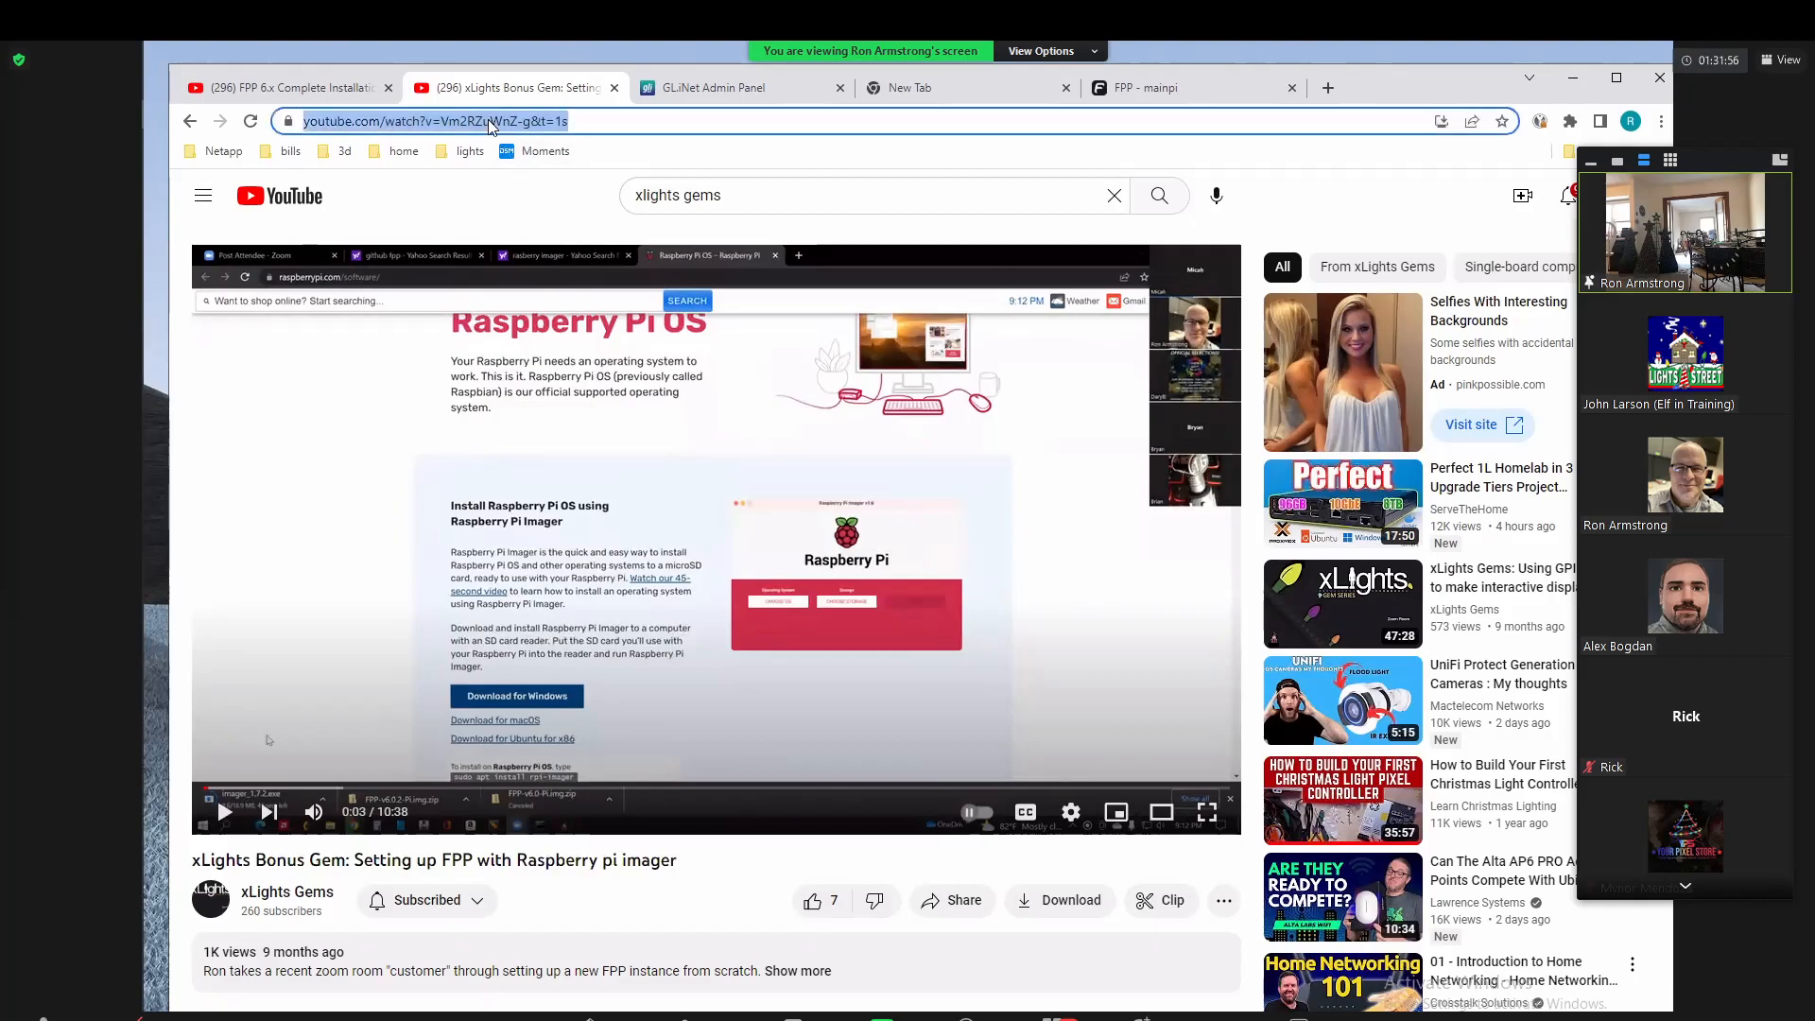
key(alt+Tab)
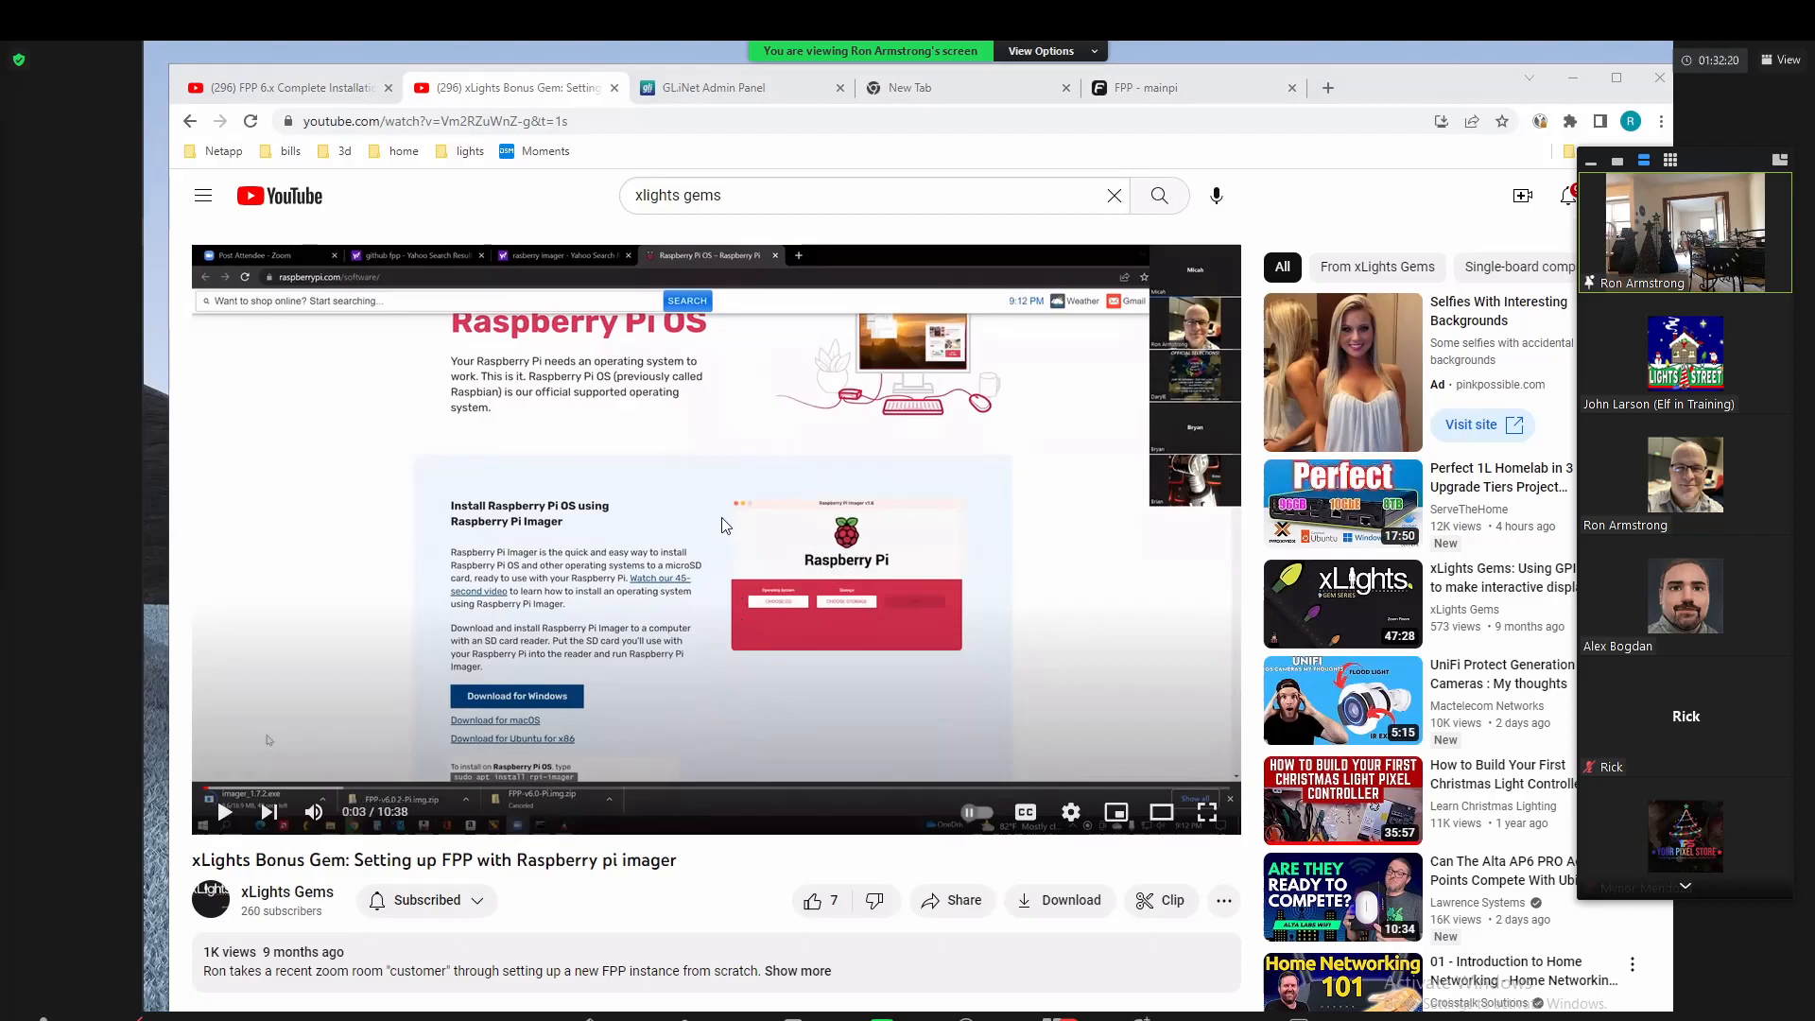
Step: Show the FPP 6.x Complete Installation Step by Step video and review its chapter index and resource links
click(319, 94)
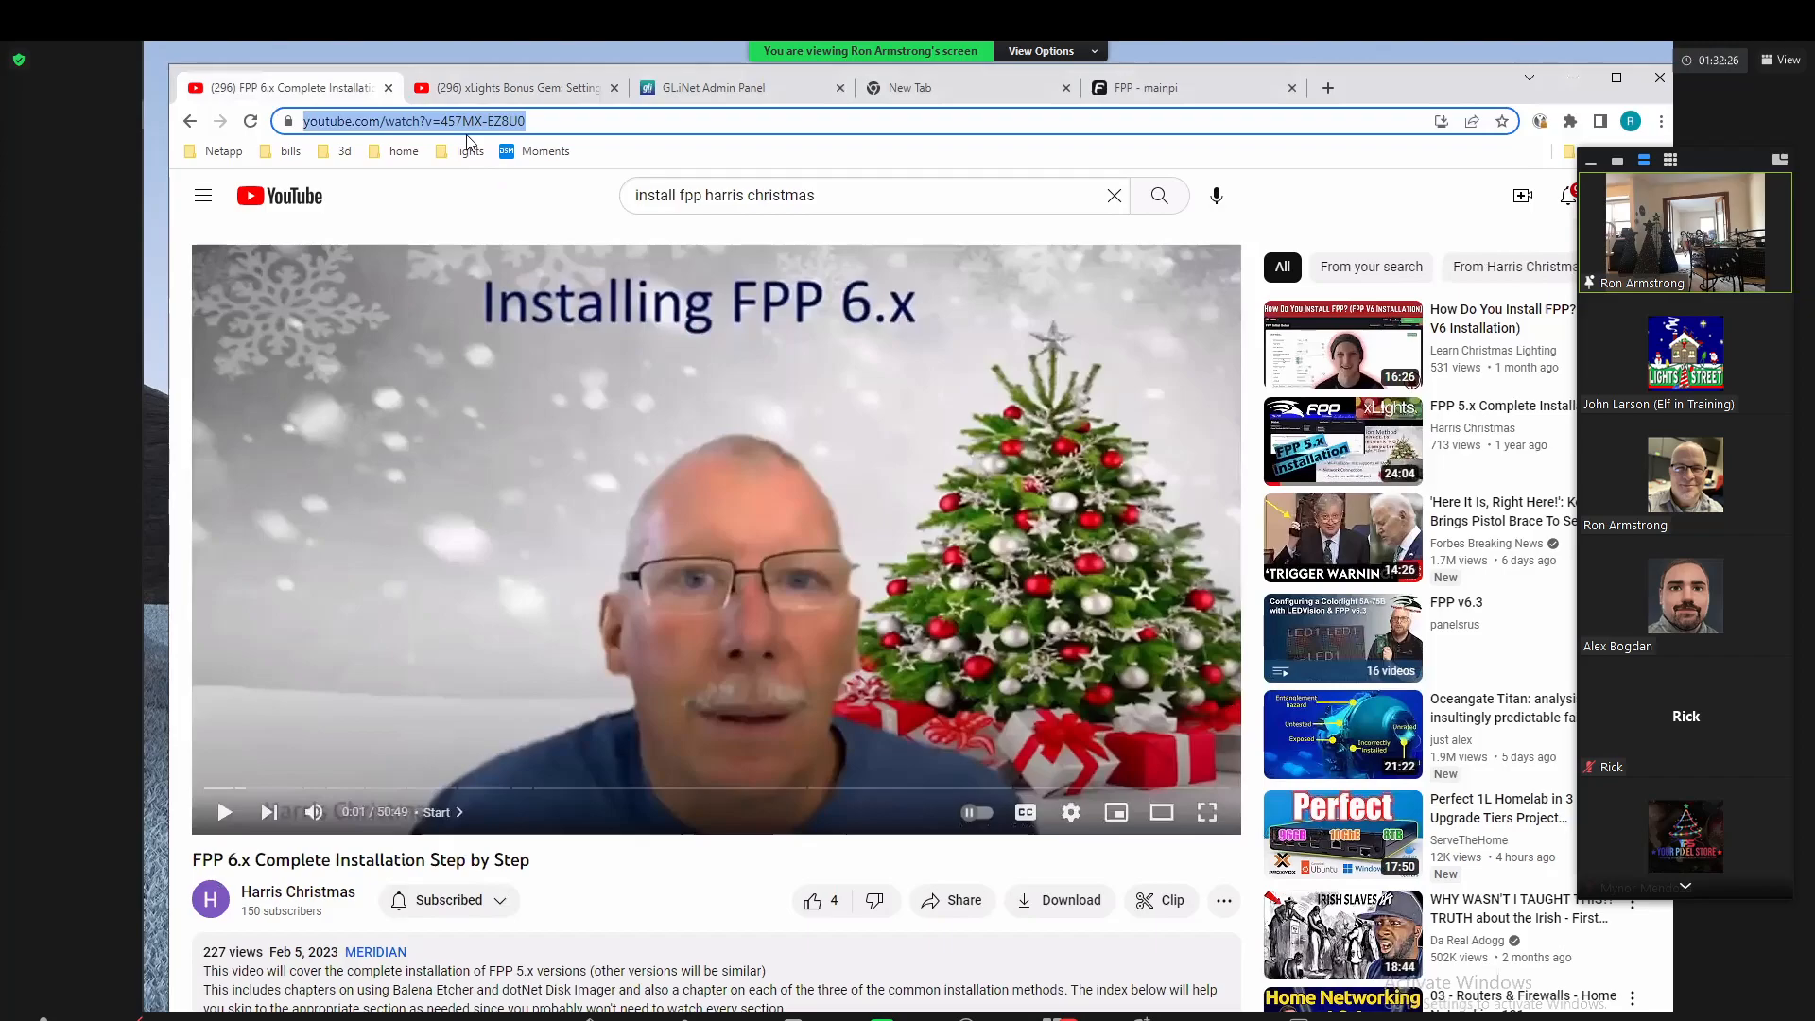
scroll(641, 935, down, 2)
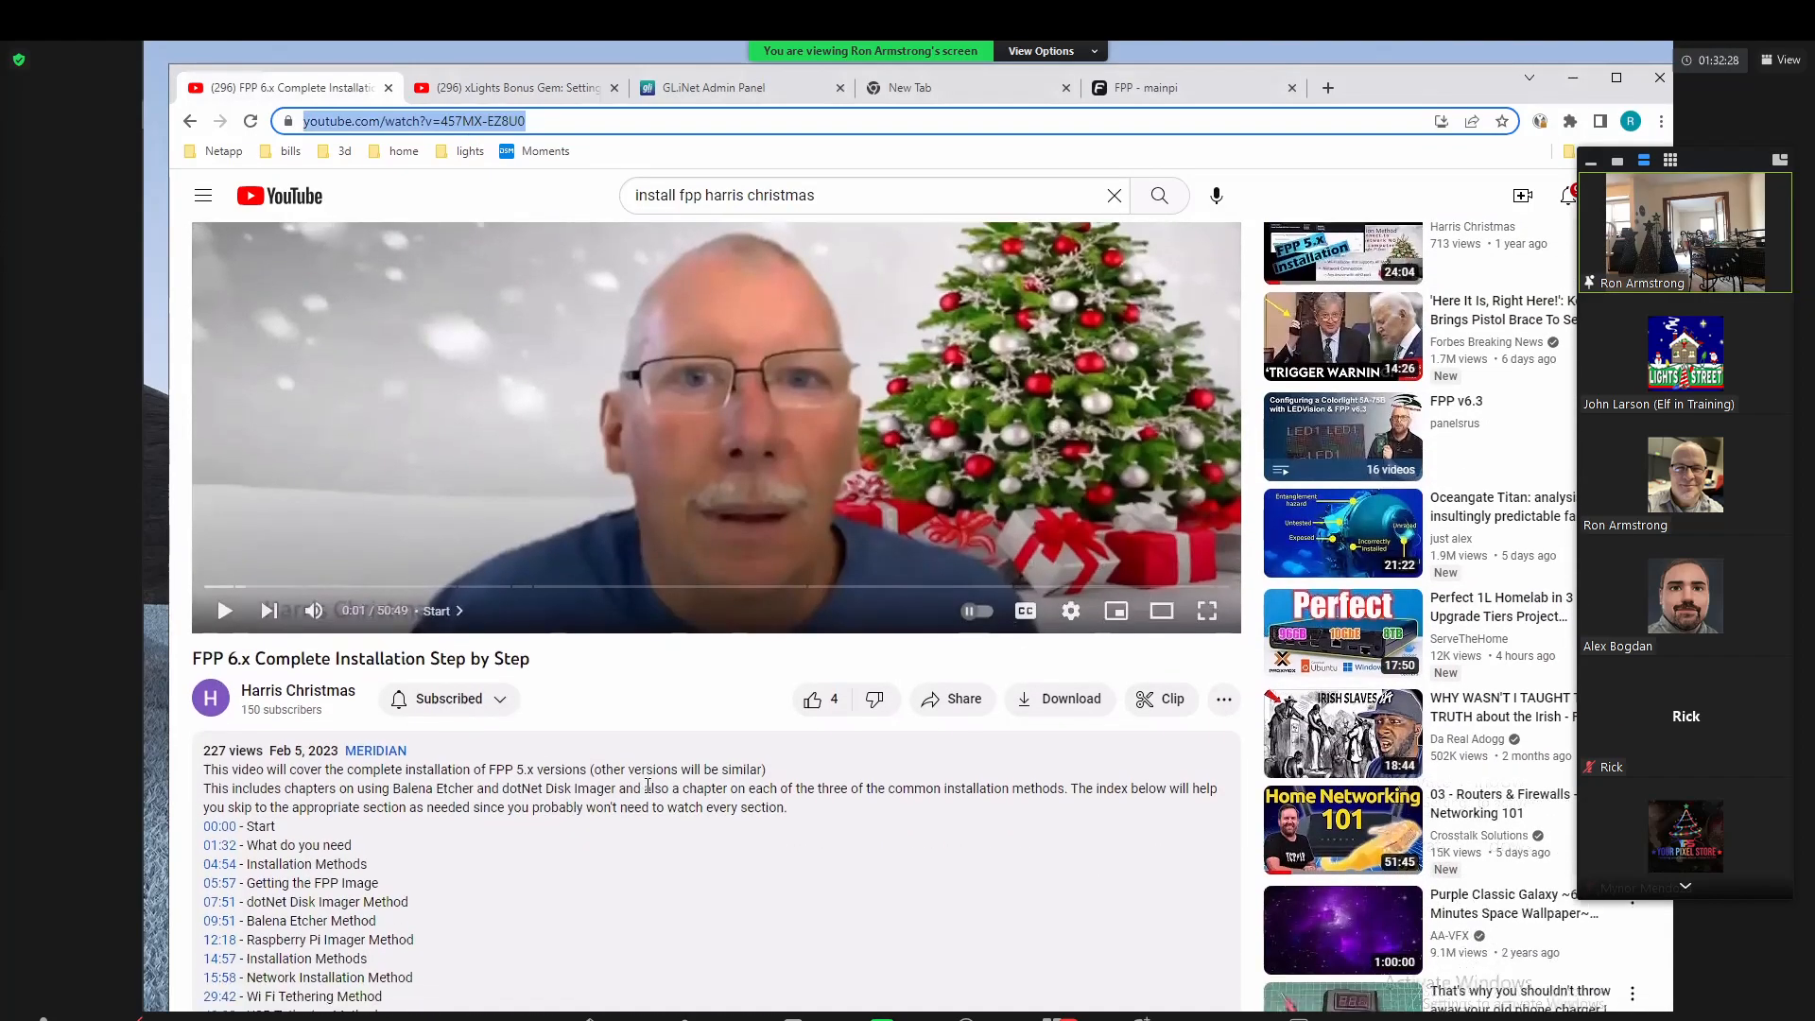
scroll(648, 786, down, 1)
scroll(596, 694, down, 4)
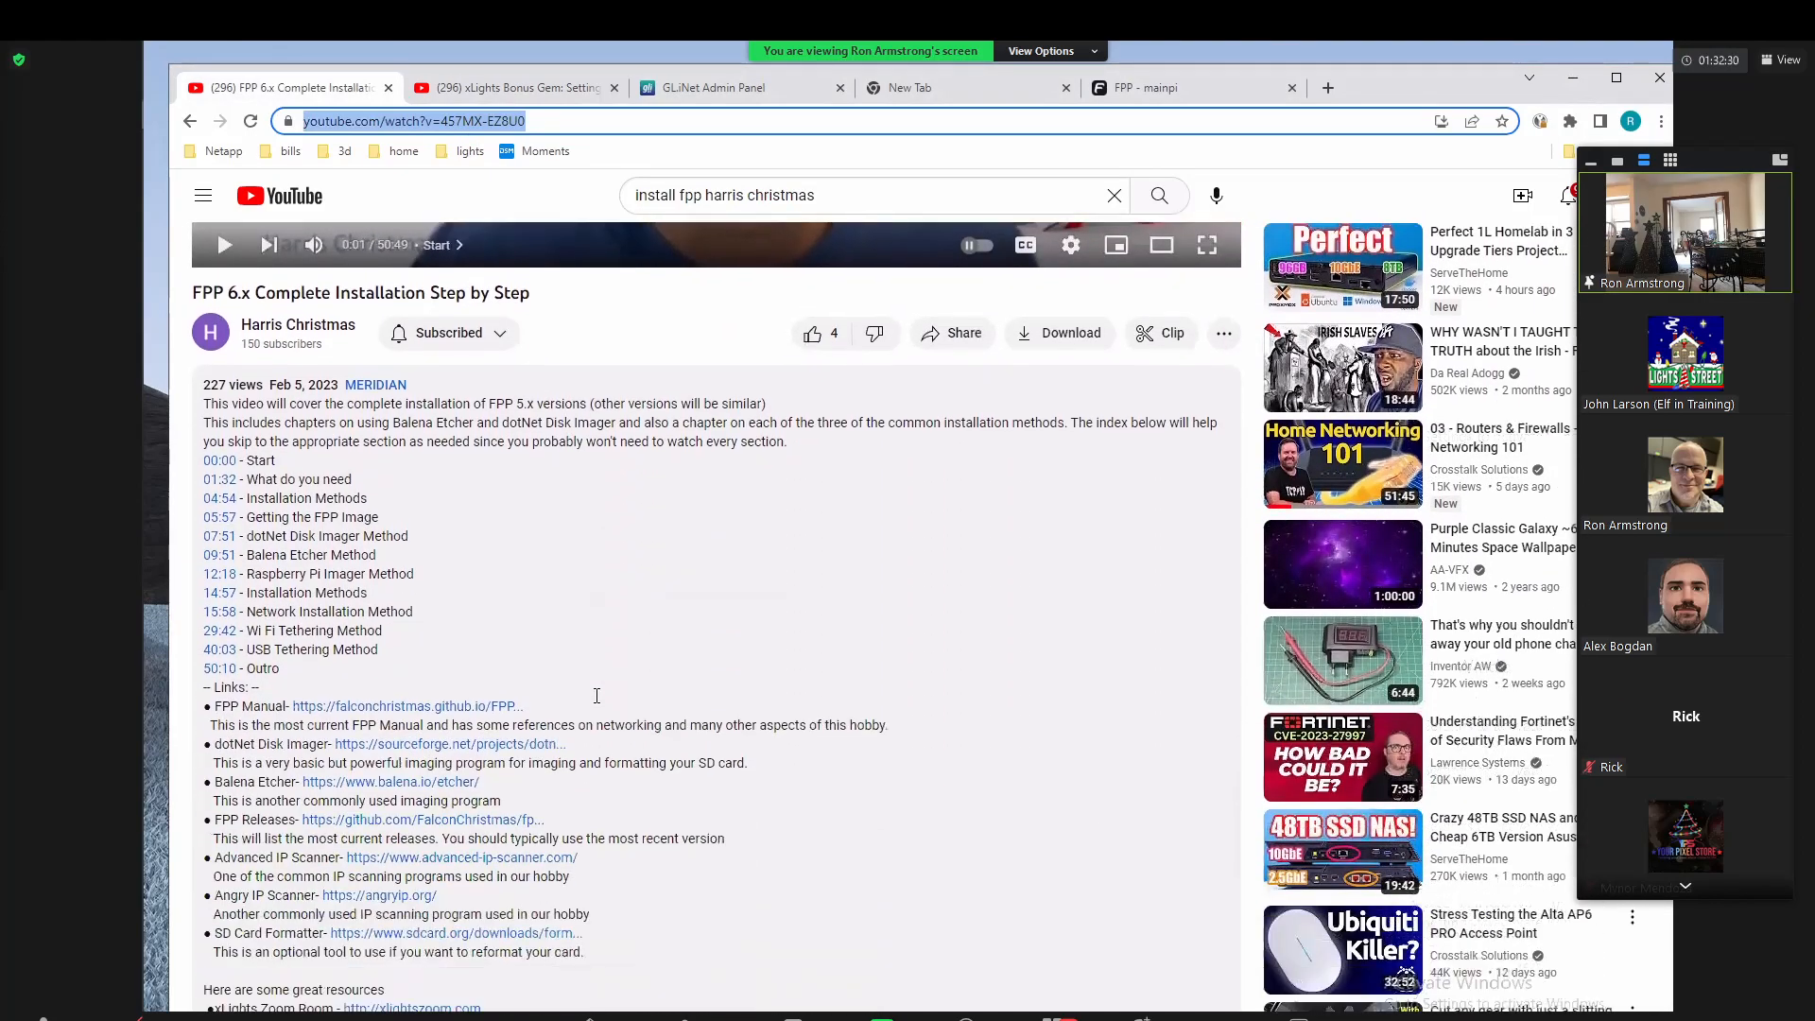
scroll(597, 695, up, 2)
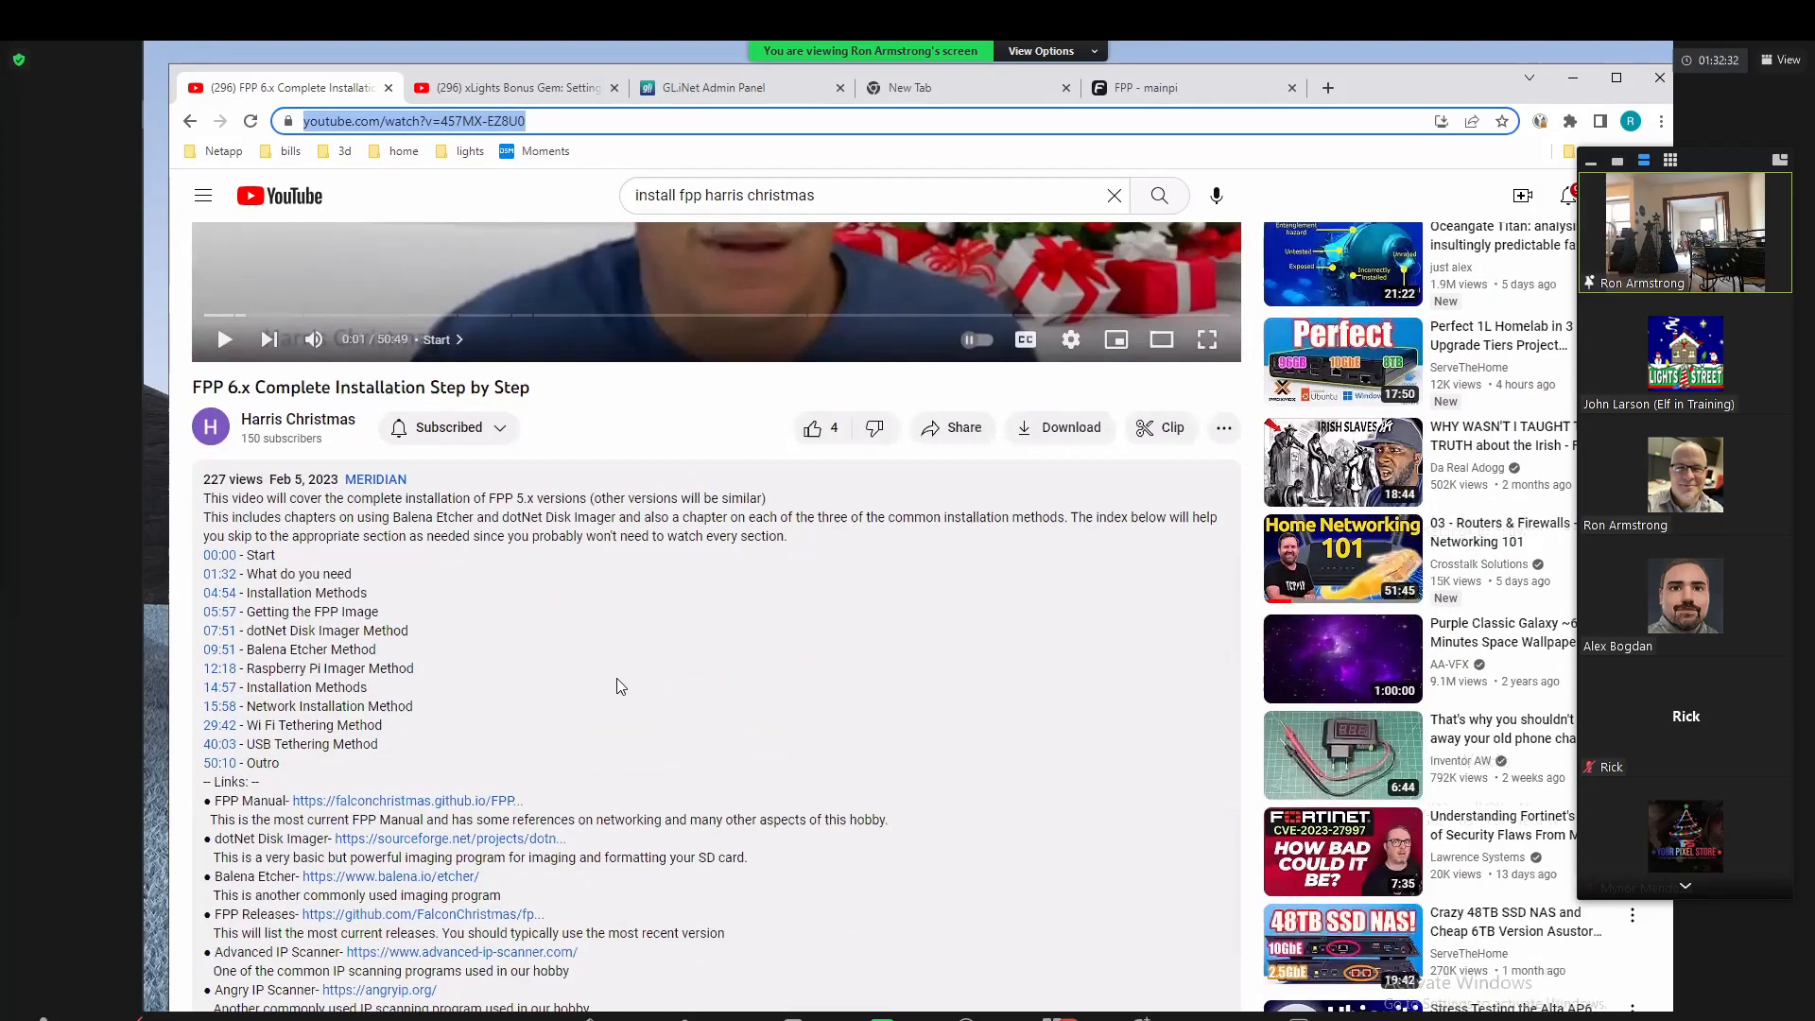
scroll(619, 686, up, 1)
scroll(619, 687, up, 2)
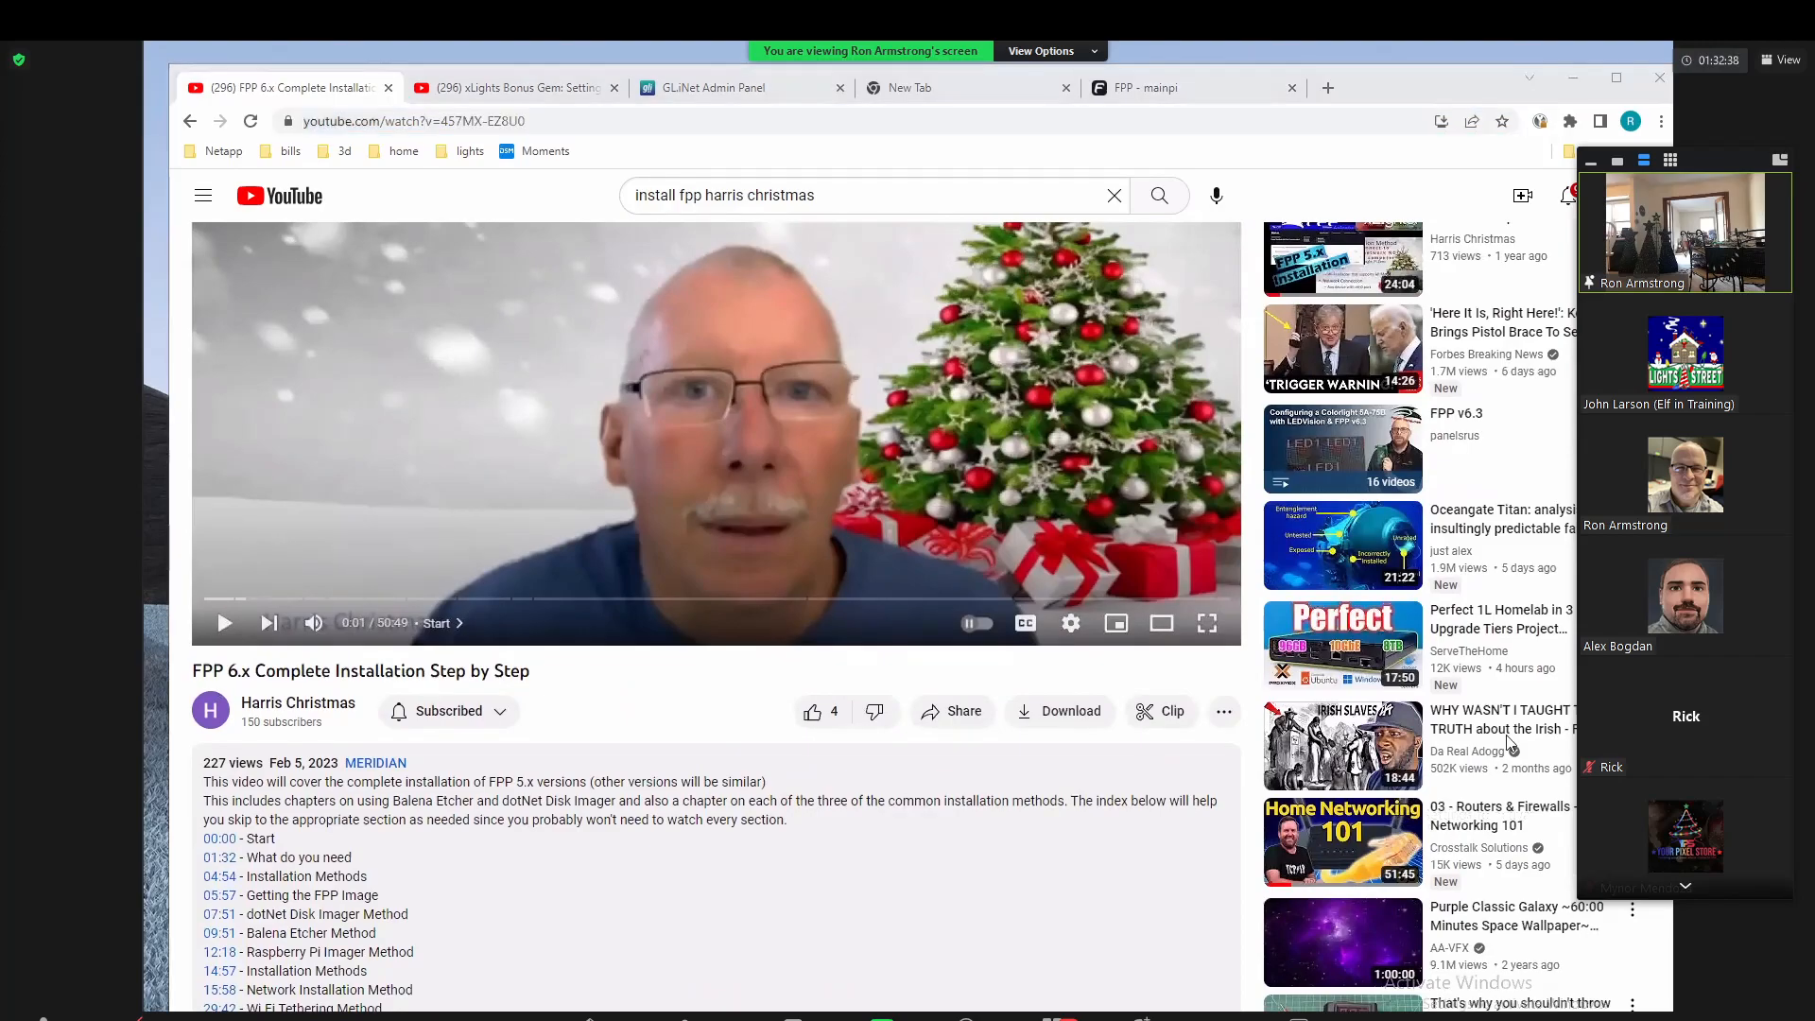
scroll(781, 495, up, 2)
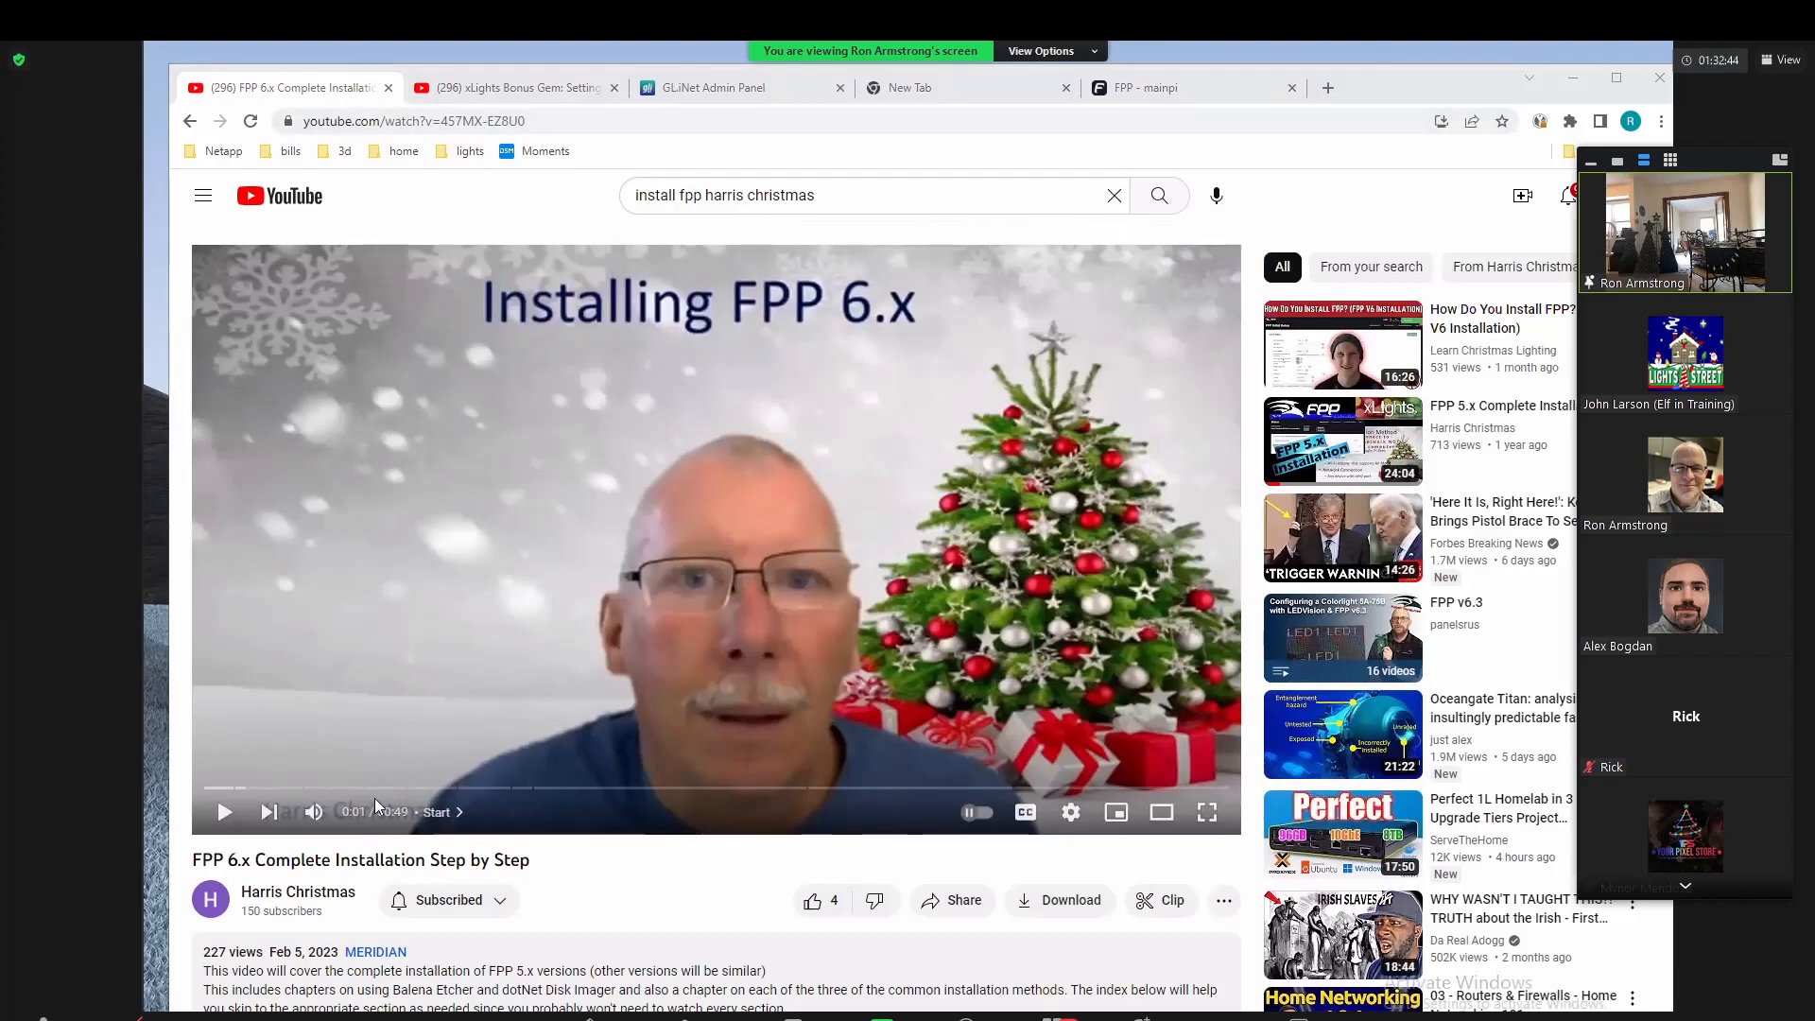
Step: Select the full web address of the FPP 6.x installation video
click(451, 120)
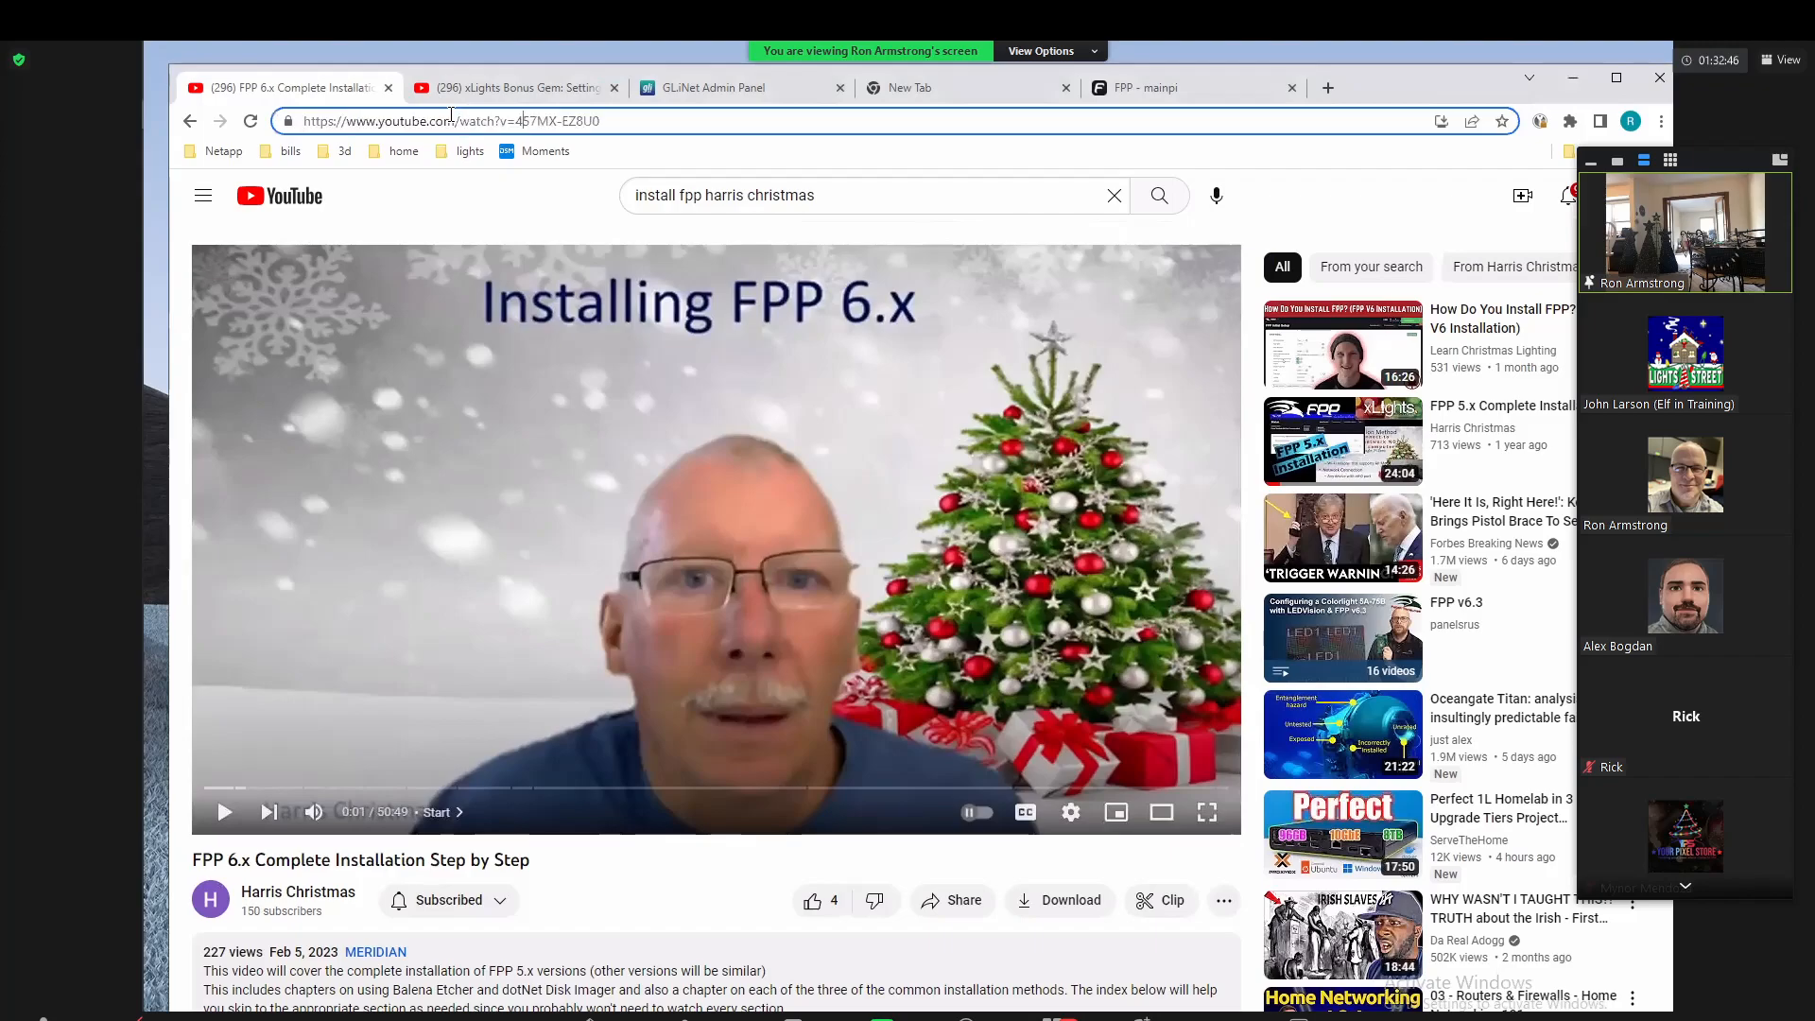
triple_click(516, 126)
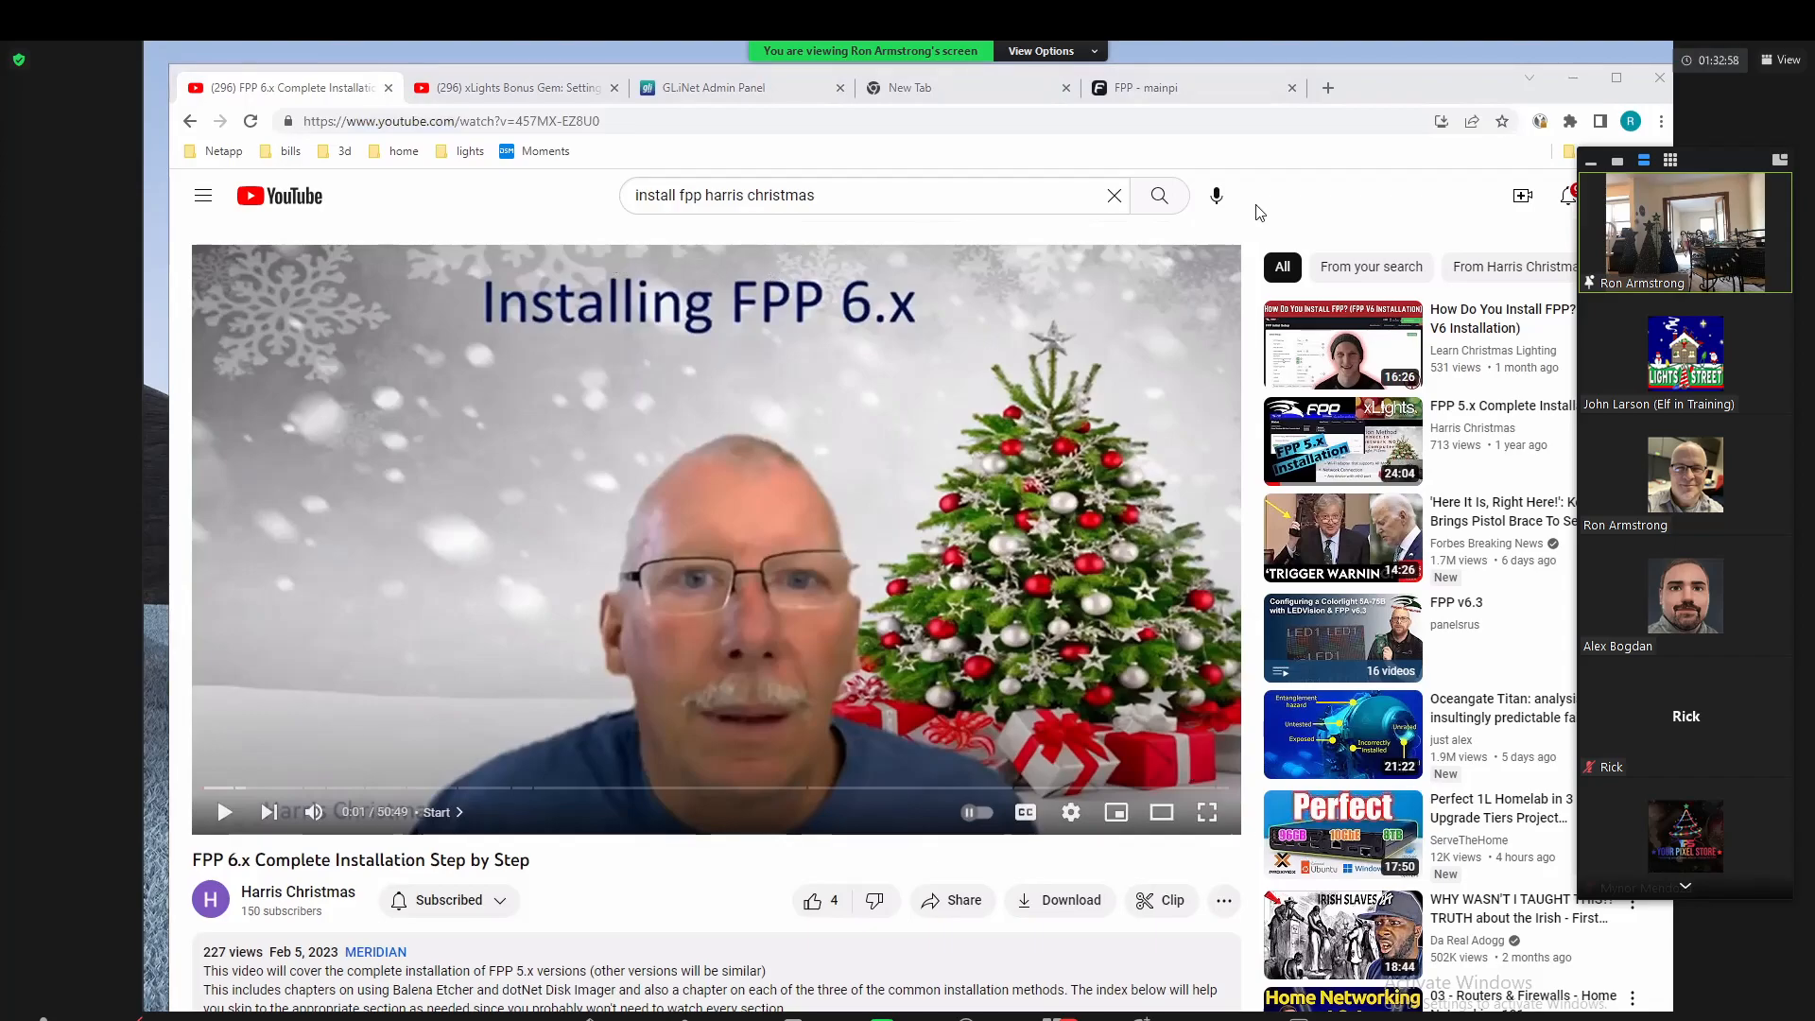
key(ctrl+l)
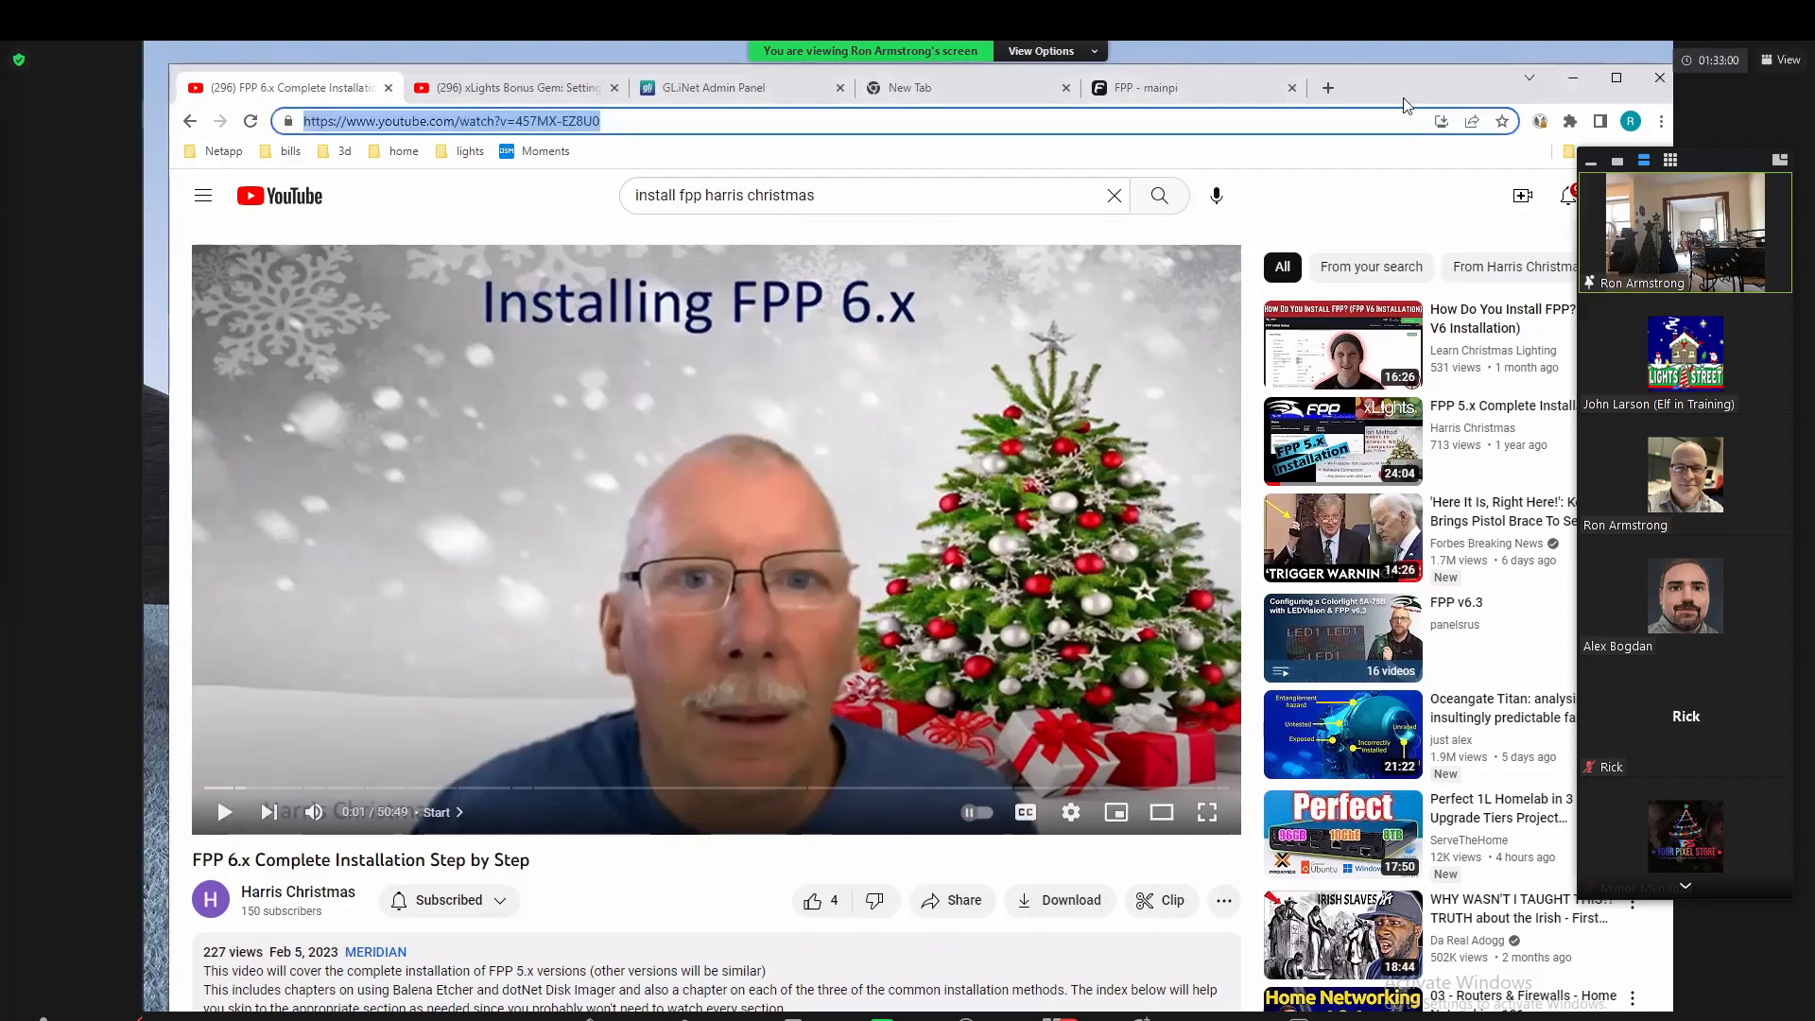
key(ctrl+Tab)
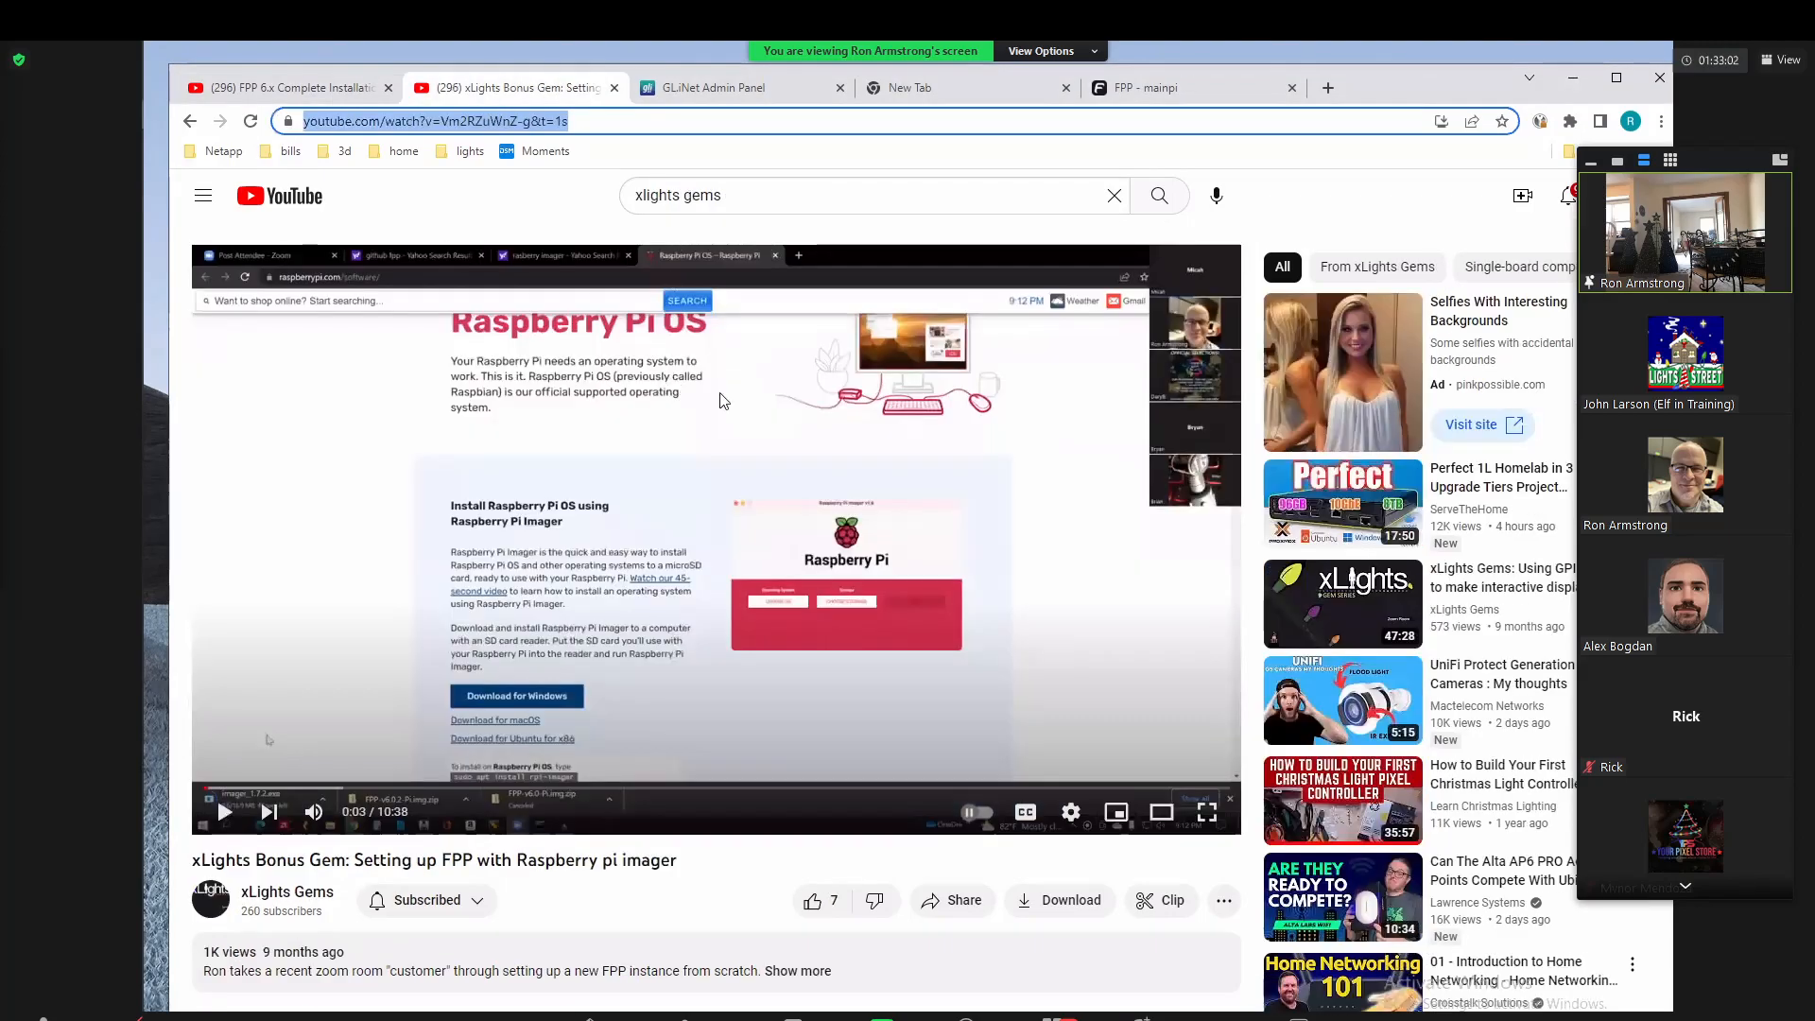
key(alt+Tab)
key(alt+Tab)
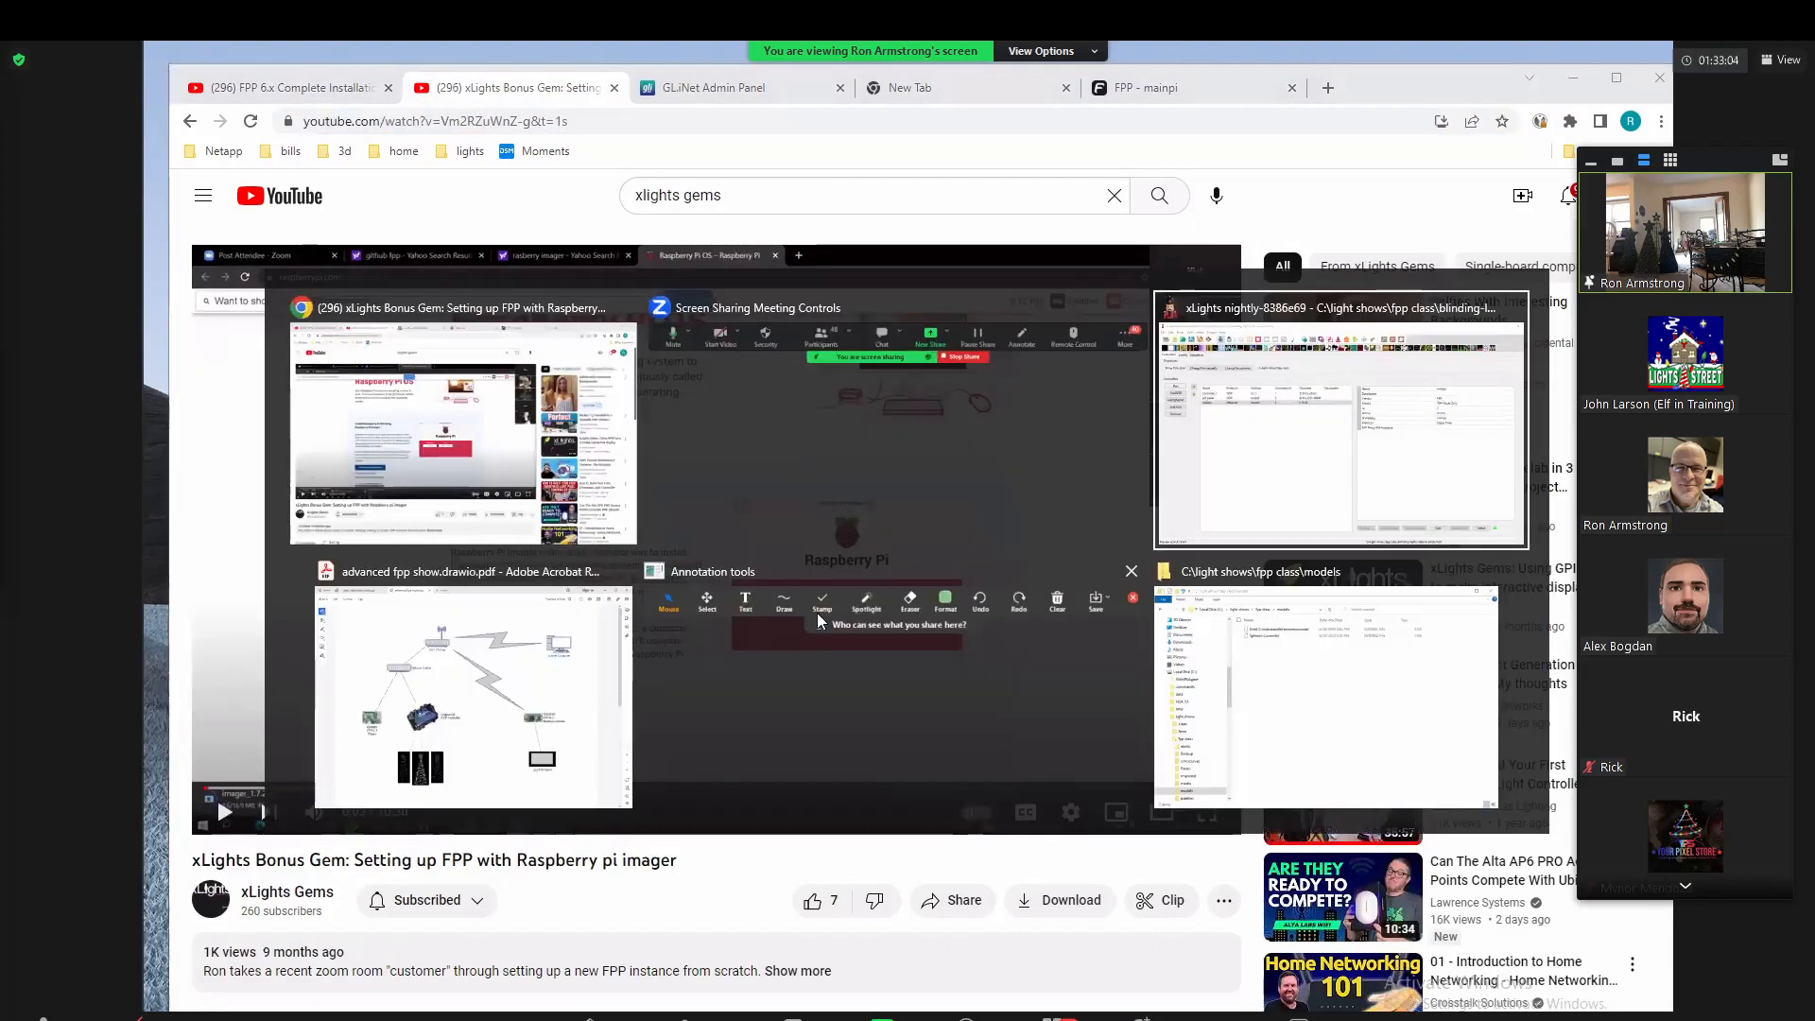
key(alt+Tab)
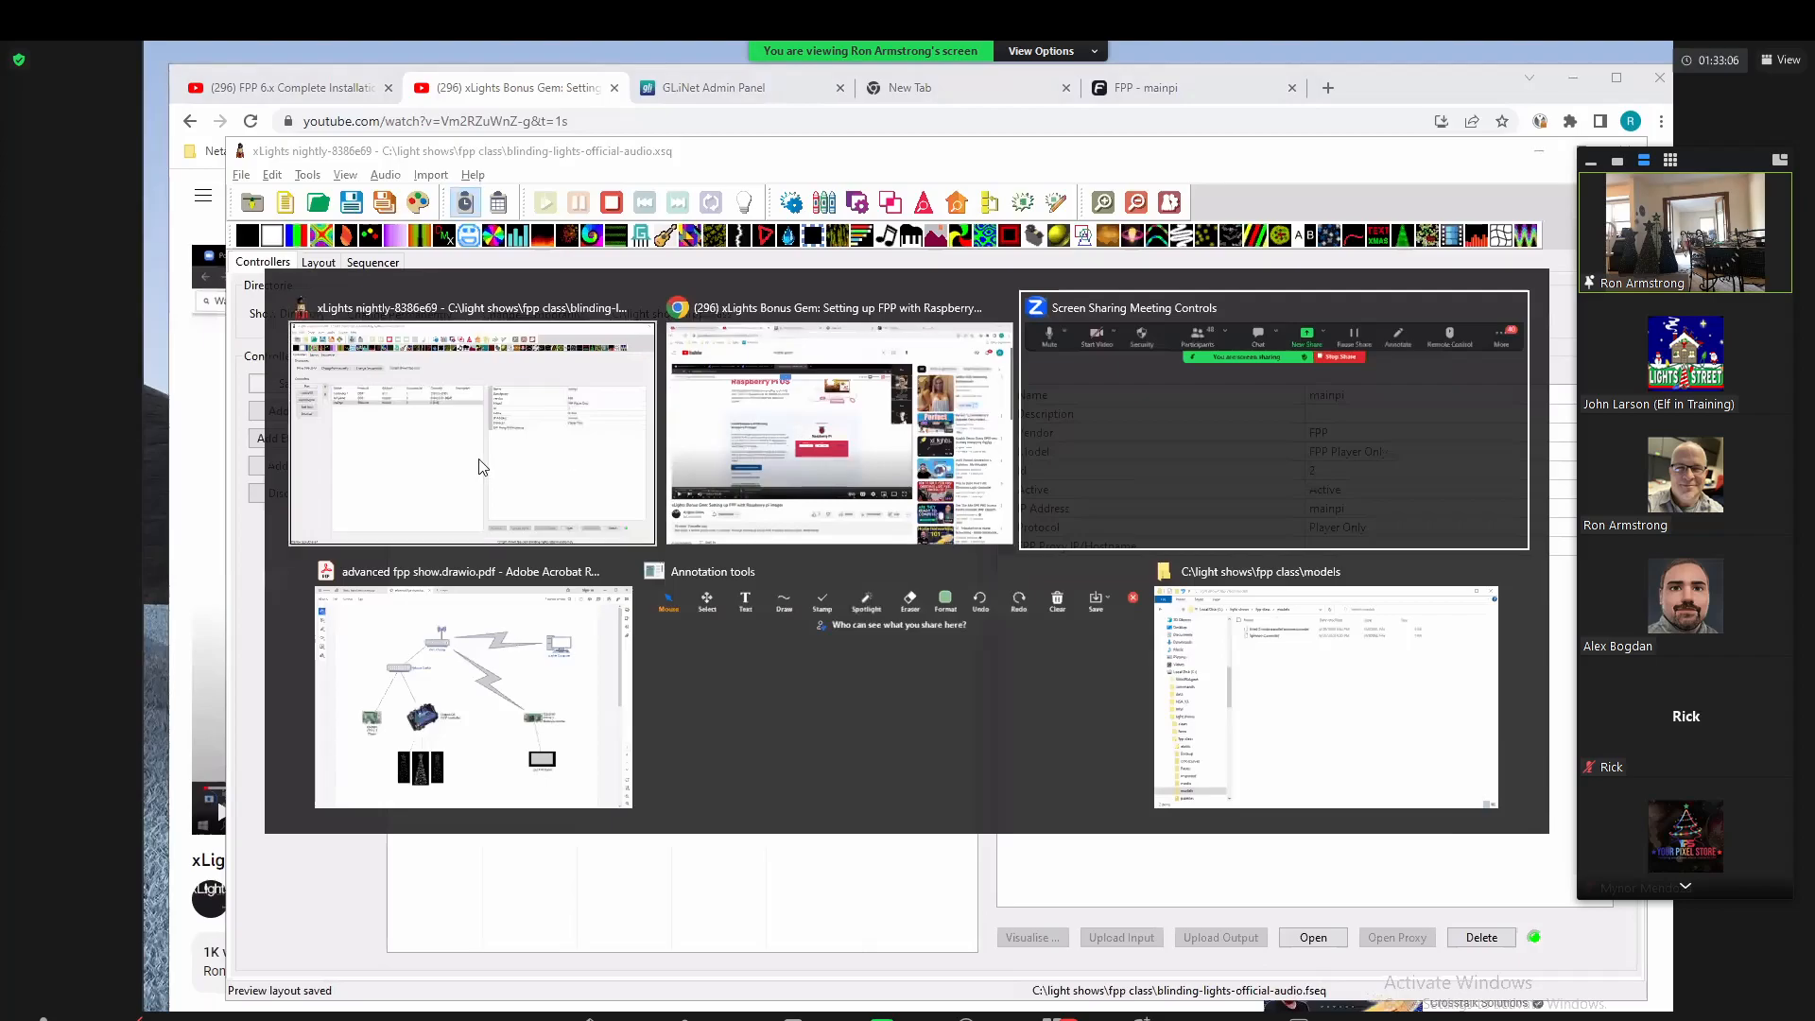
click(762, 431)
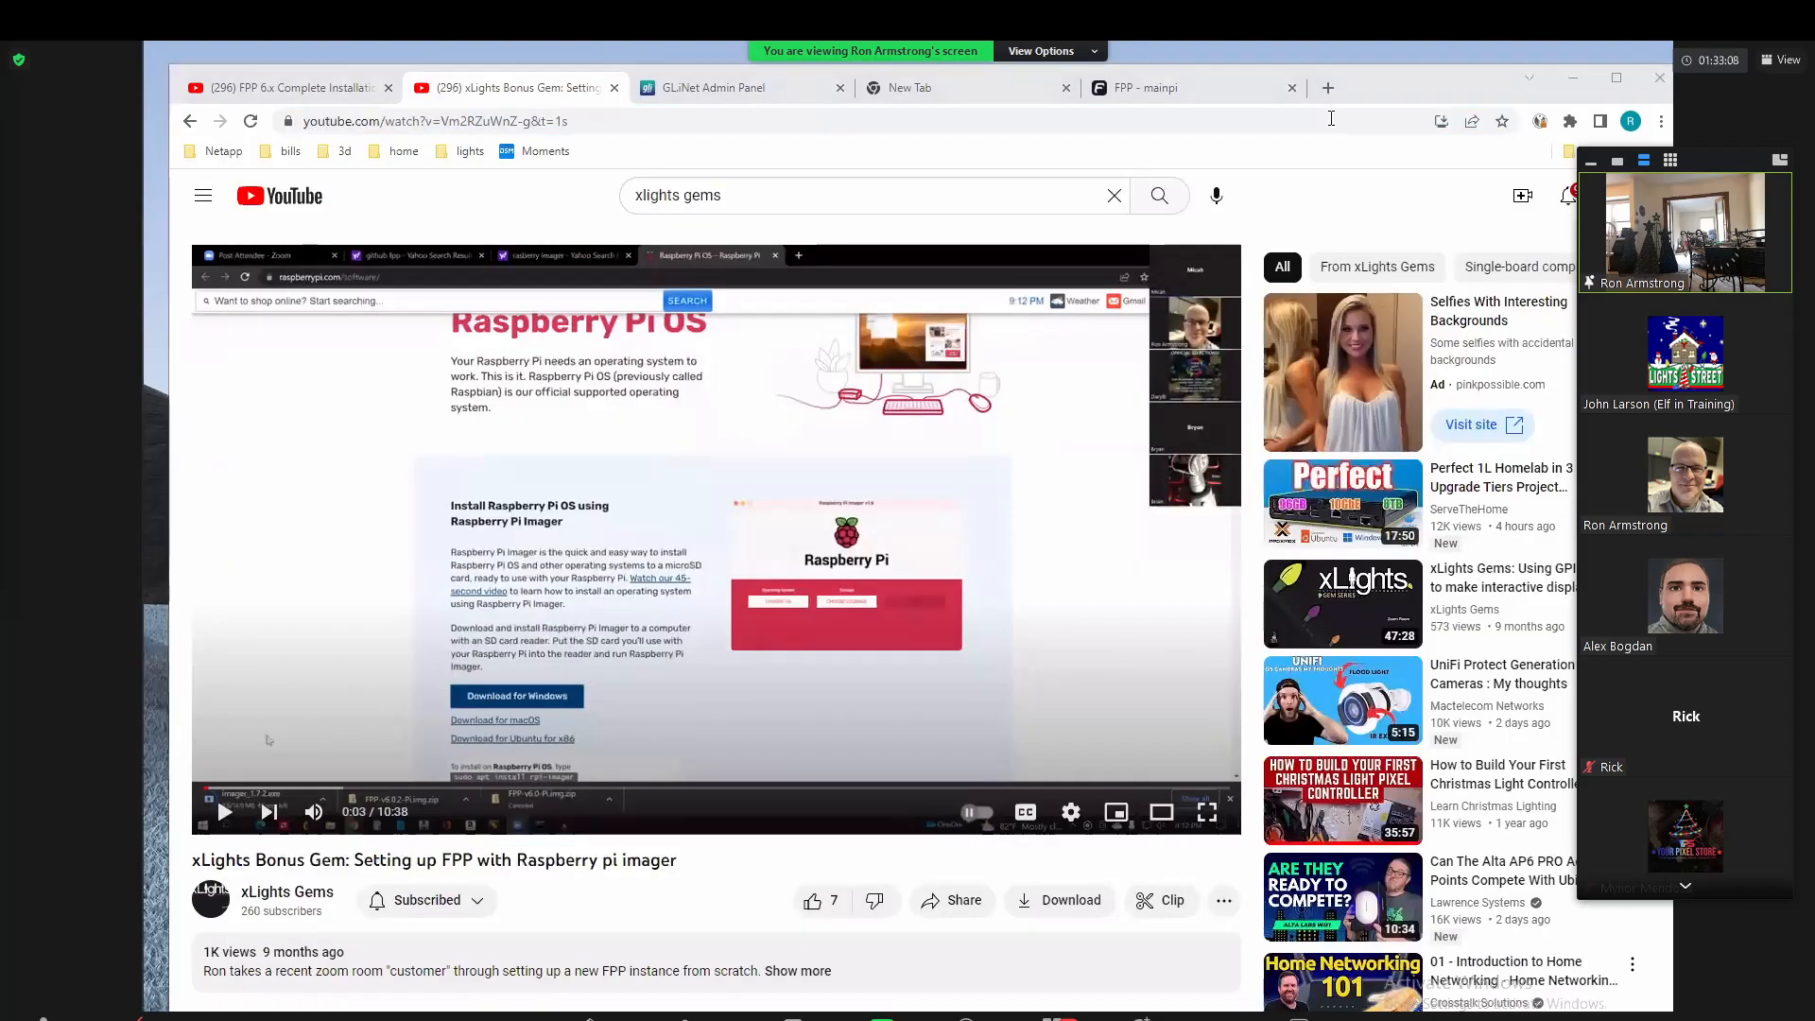
Step: Return to mainpi's FPP Initial Setup page and review the player mode options and host name
click(1211, 83)
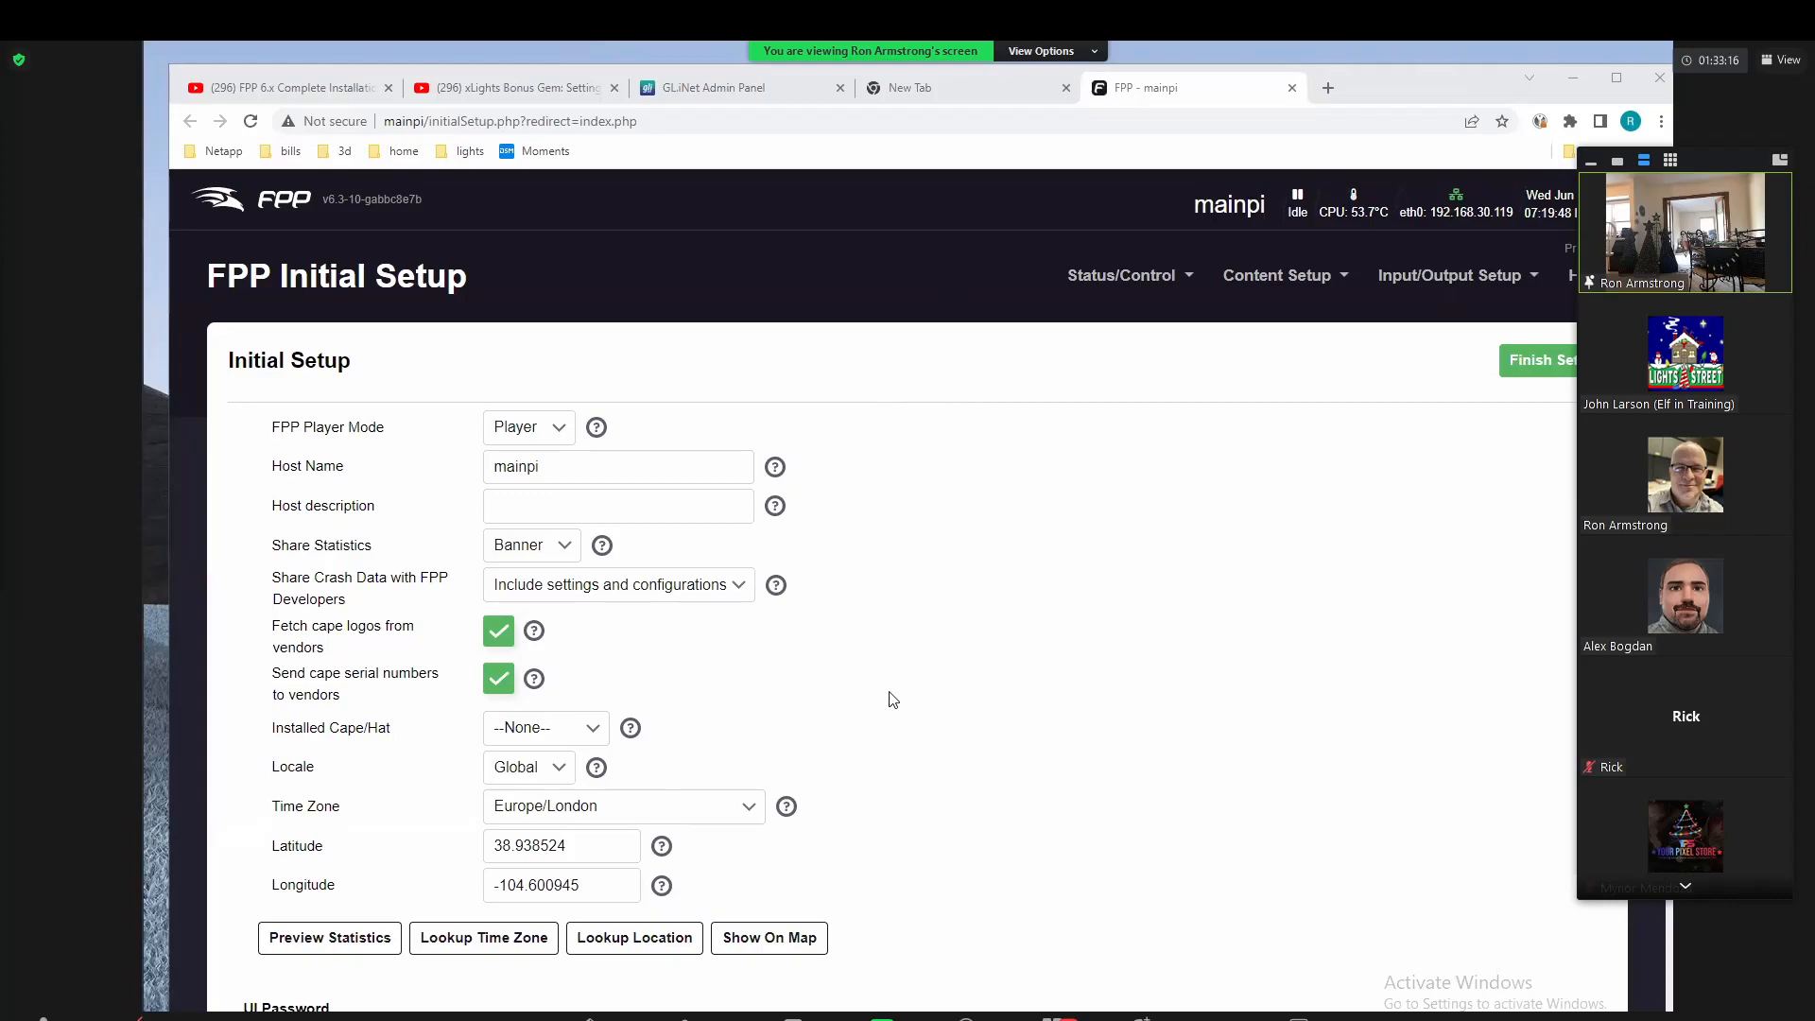
click(553, 436)
click(553, 435)
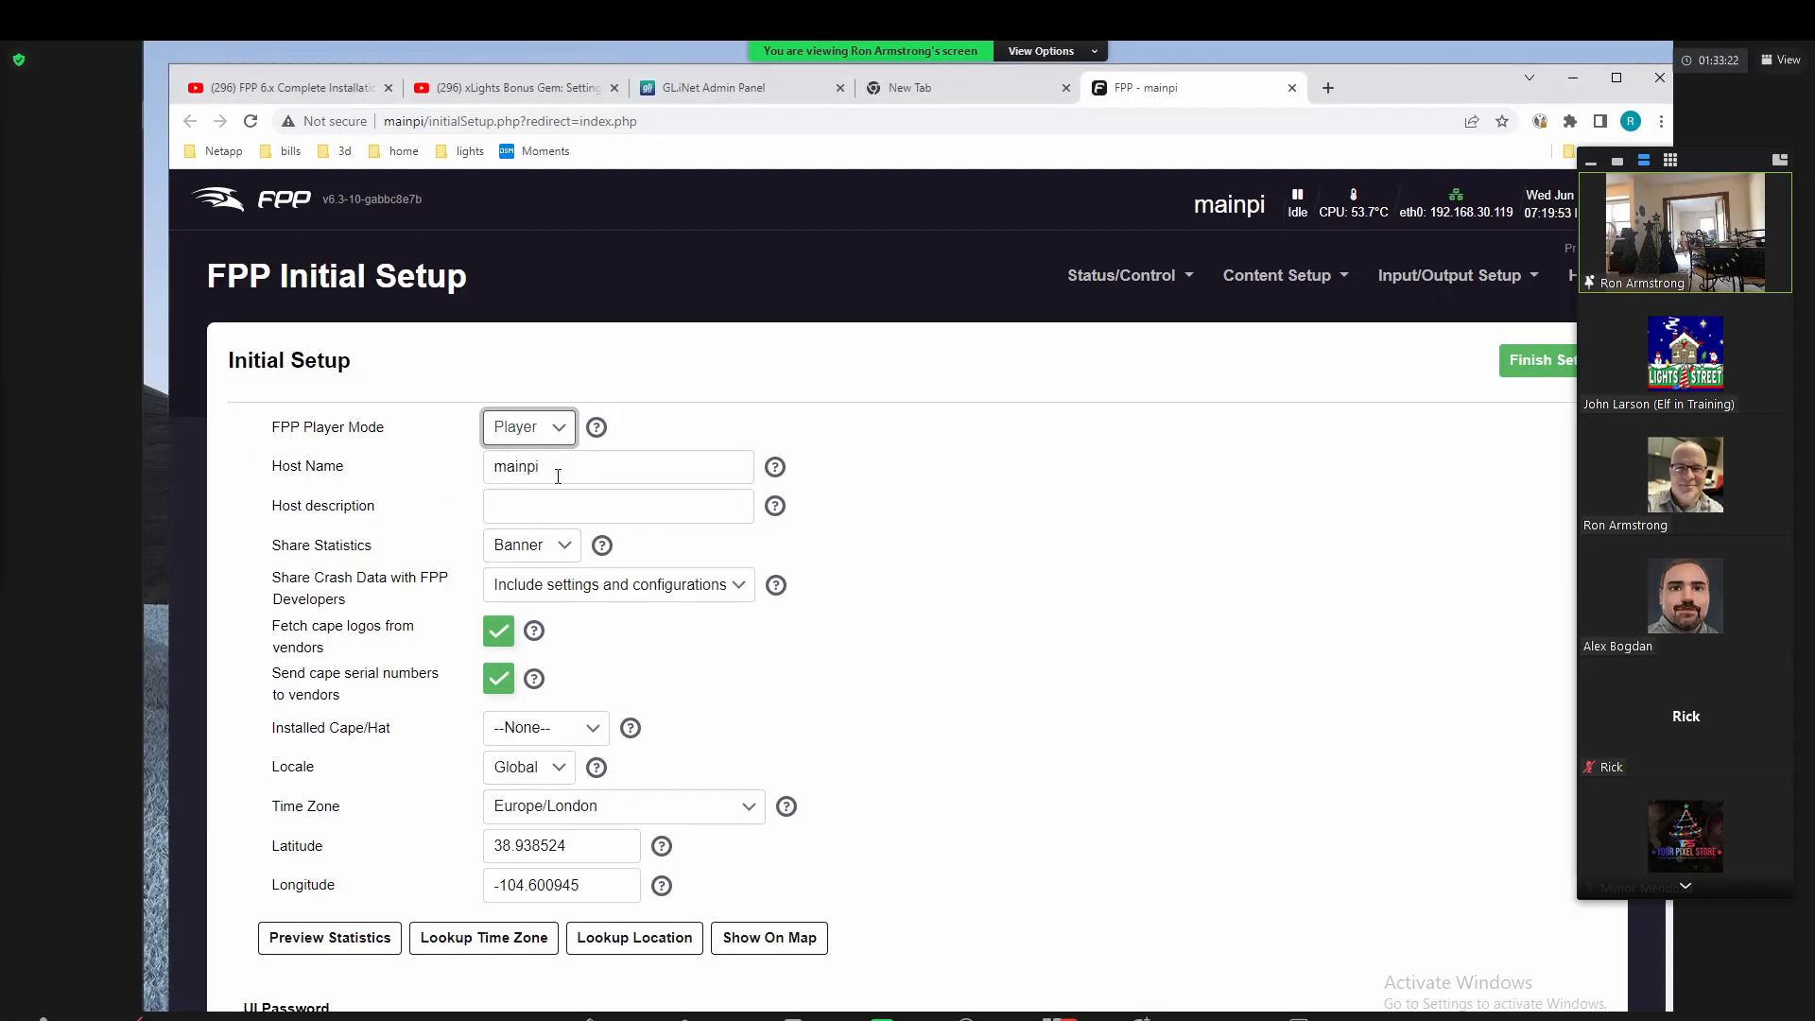
double_click(558, 477)
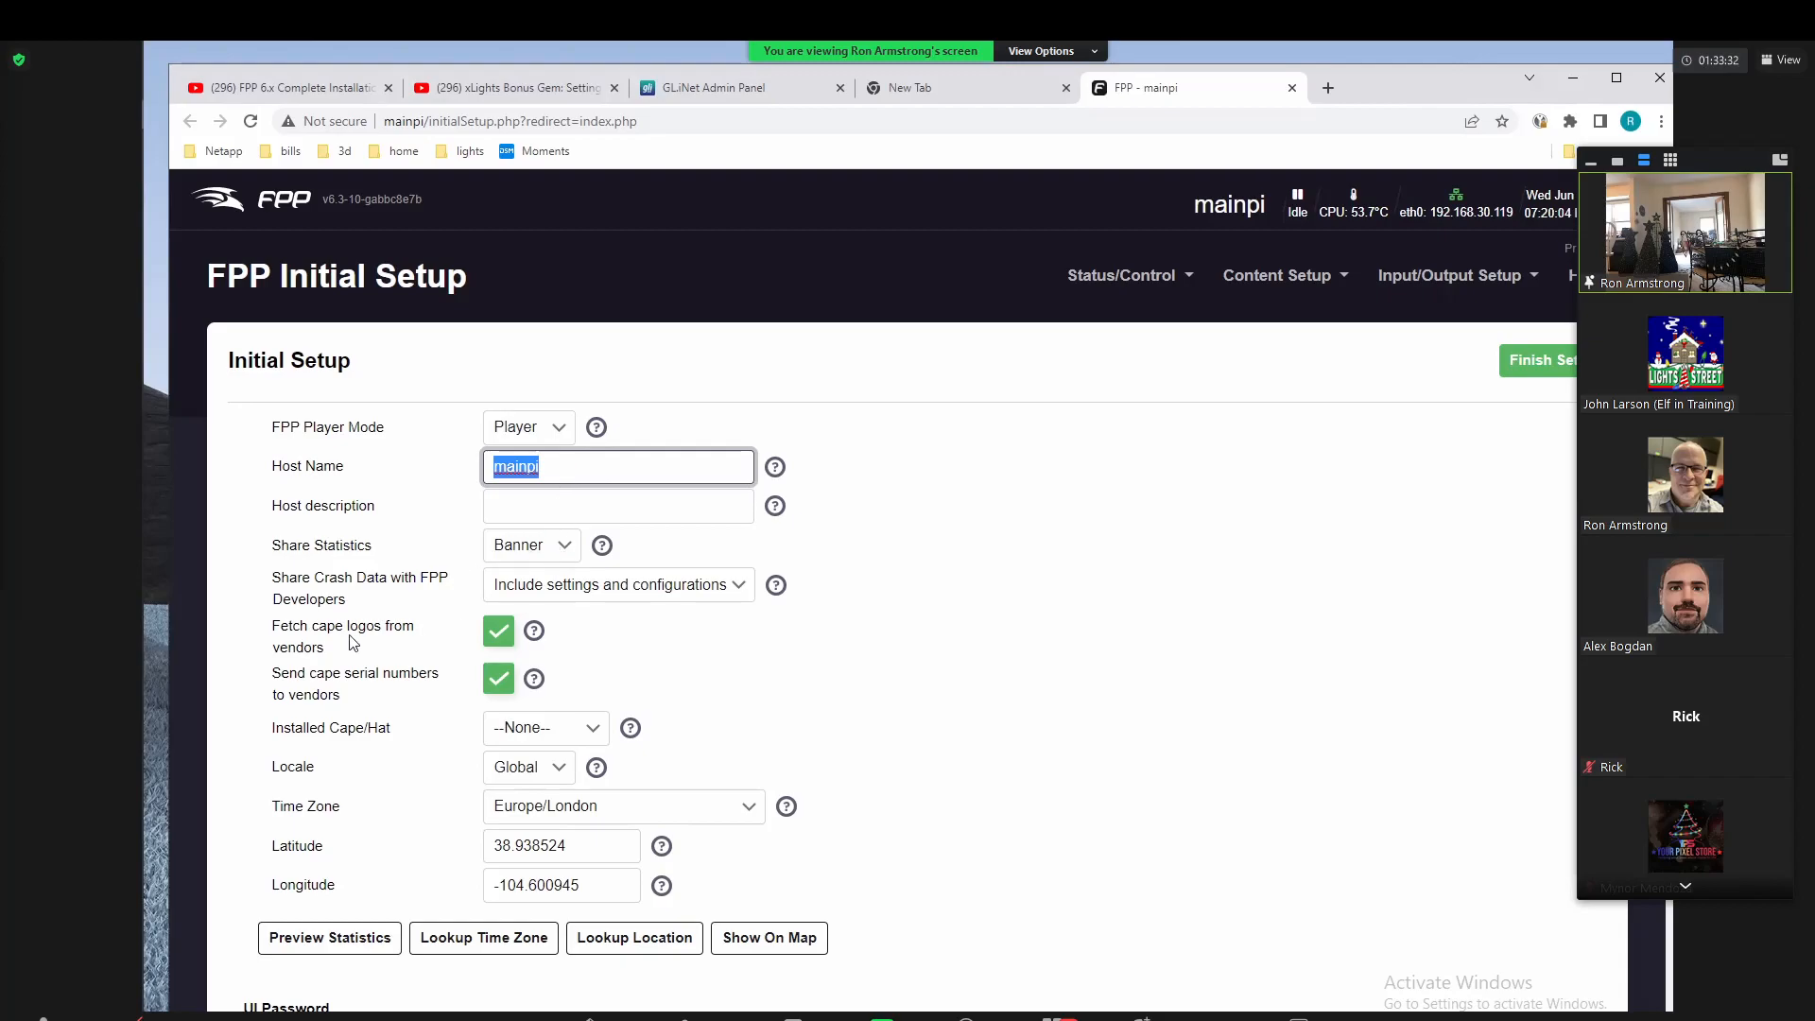
Step: Set Share Statistics to Enabled in mainpi's initial setup
drag(290, 548, 453, 553)
click(530, 553)
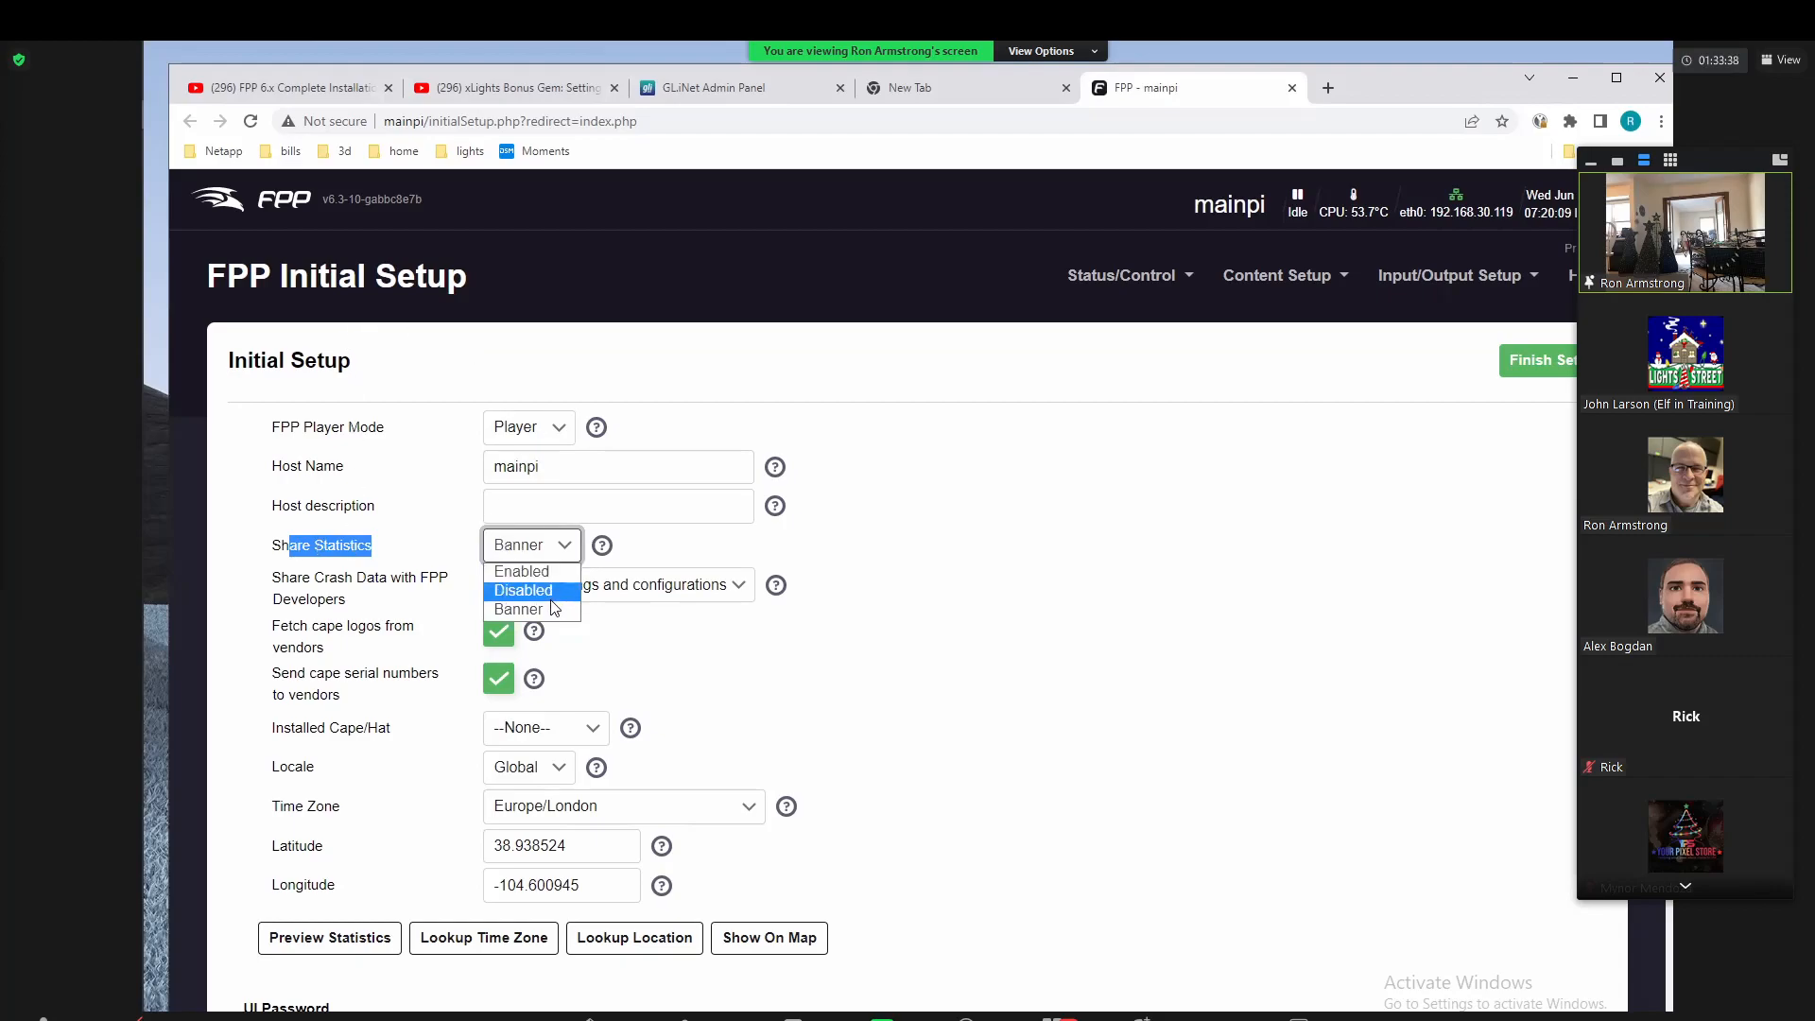
click(522, 571)
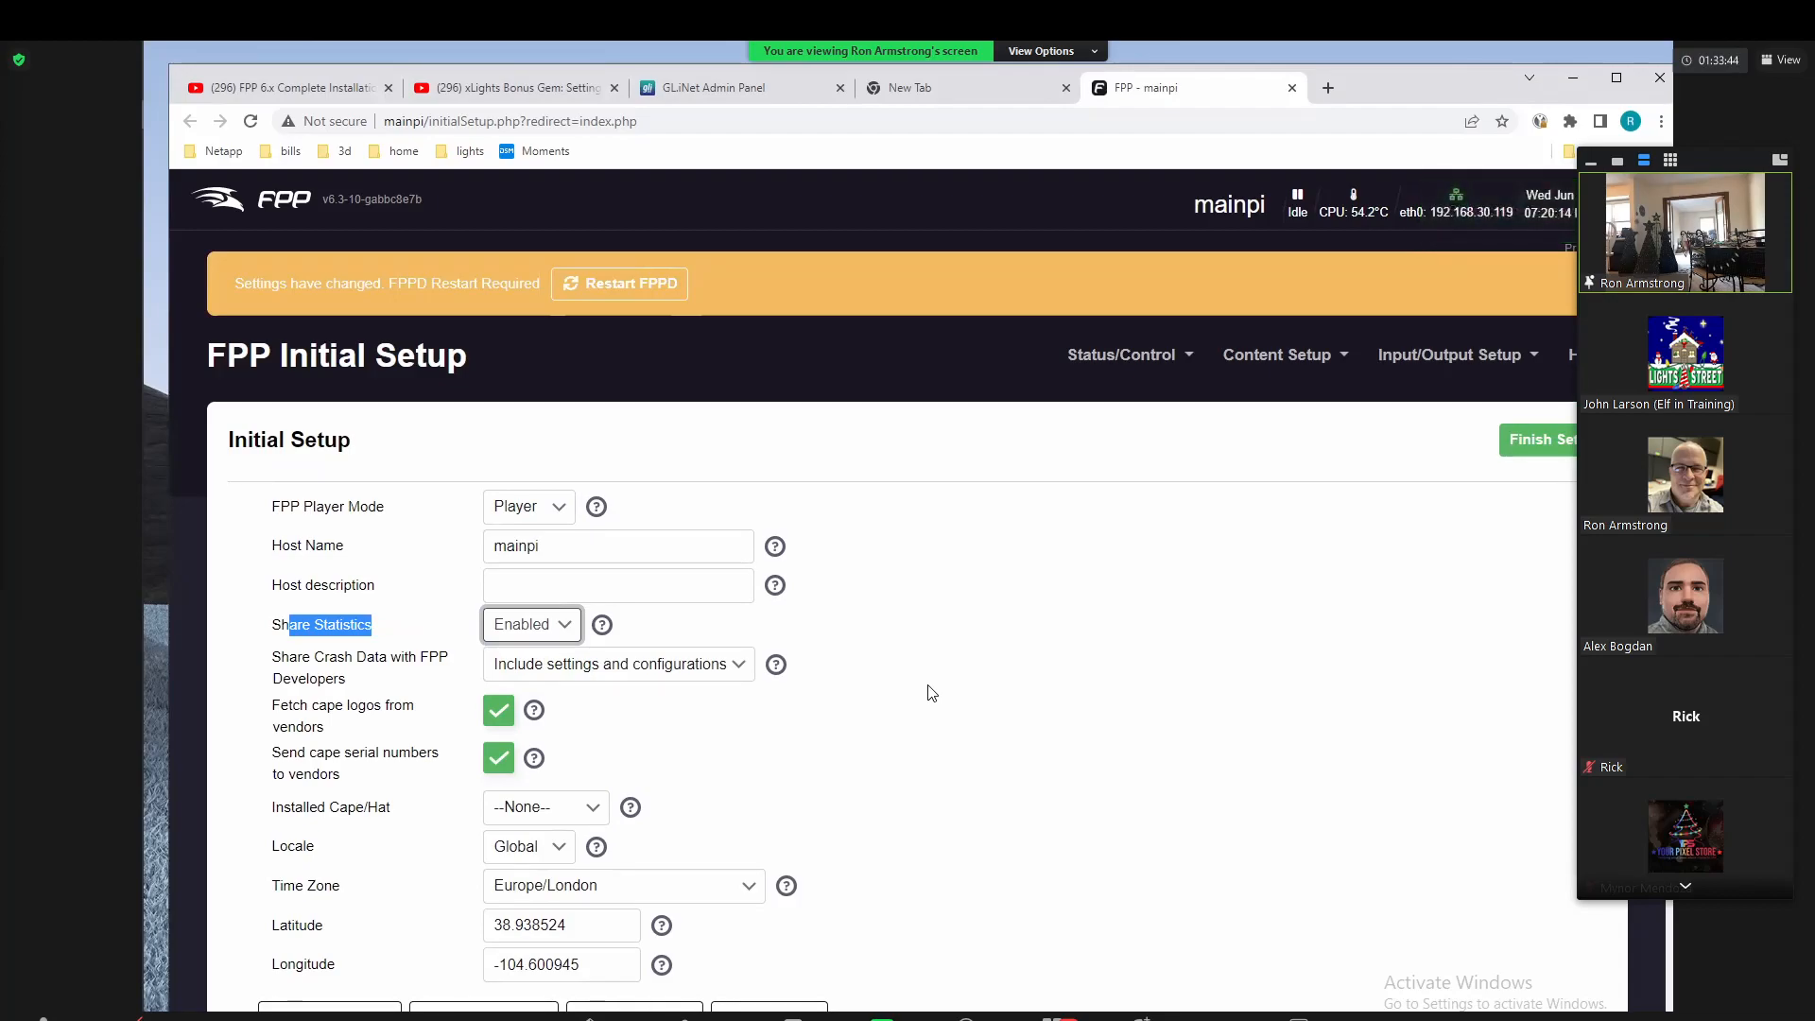
Step: Set the locale to USA and use the time zone lookup to set the time zone to America/Chicago
scroll(956, 676, down, 3)
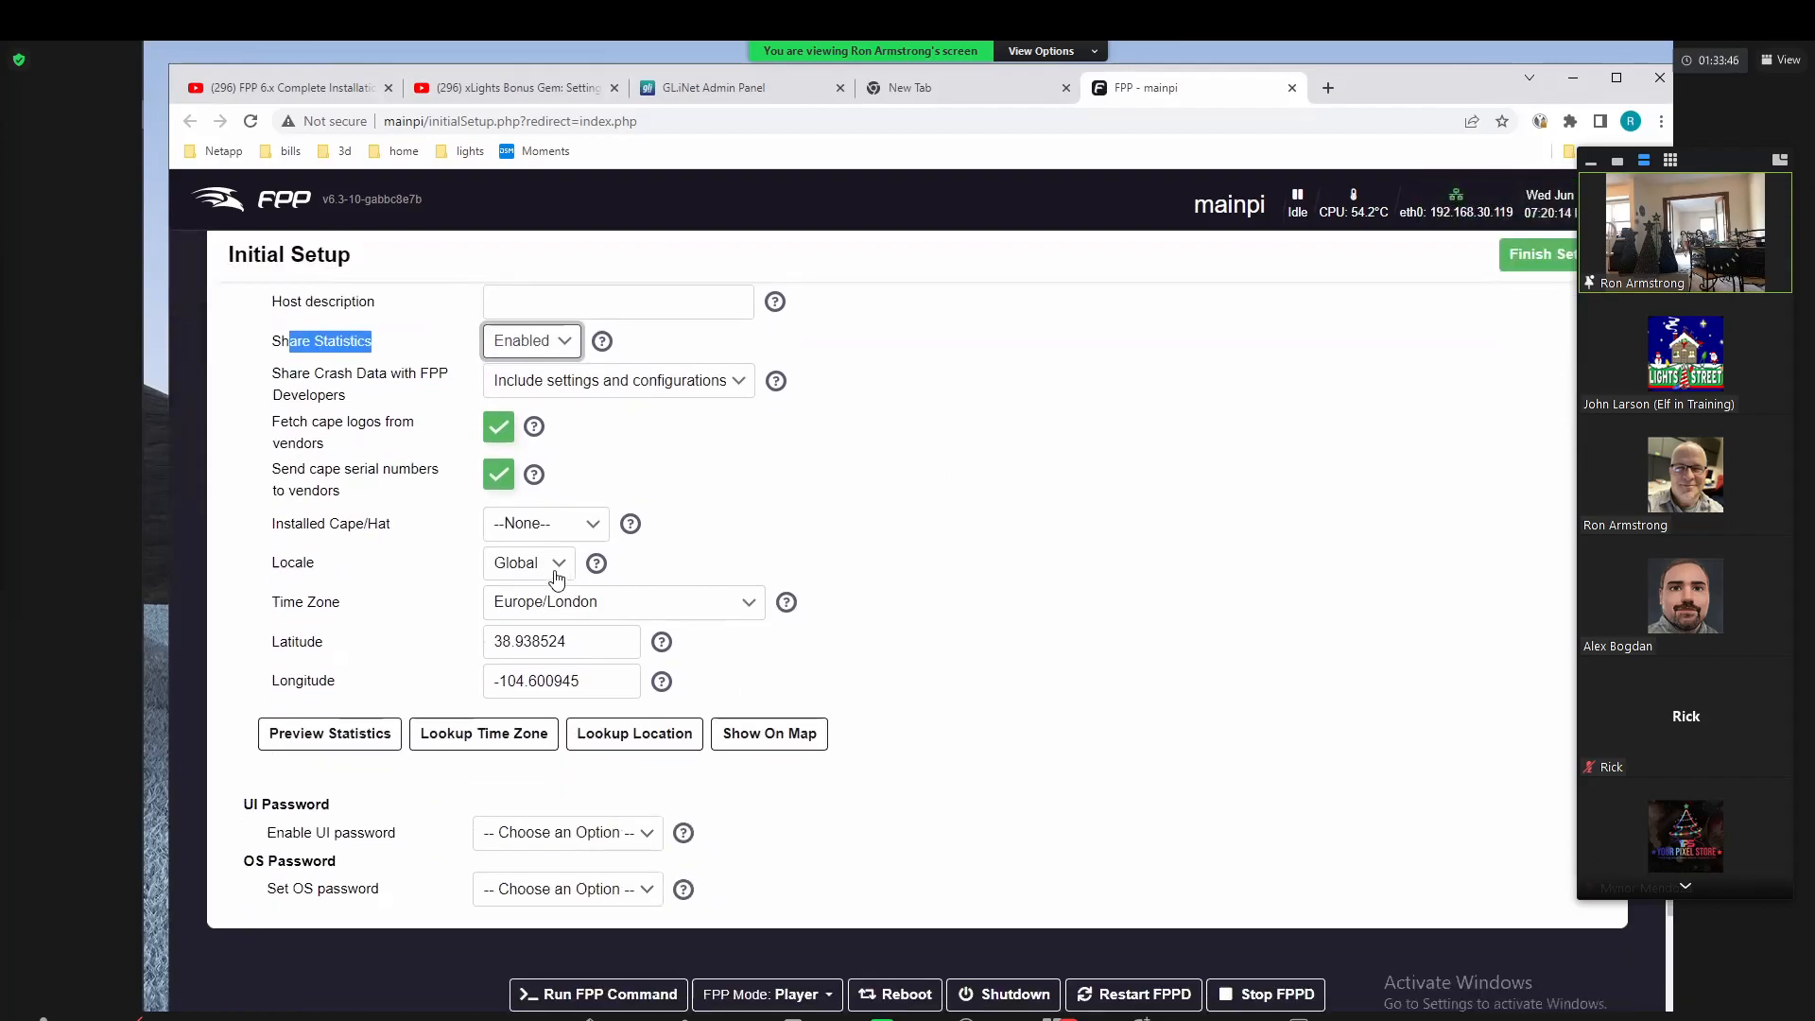
click(535, 567)
click(537, 628)
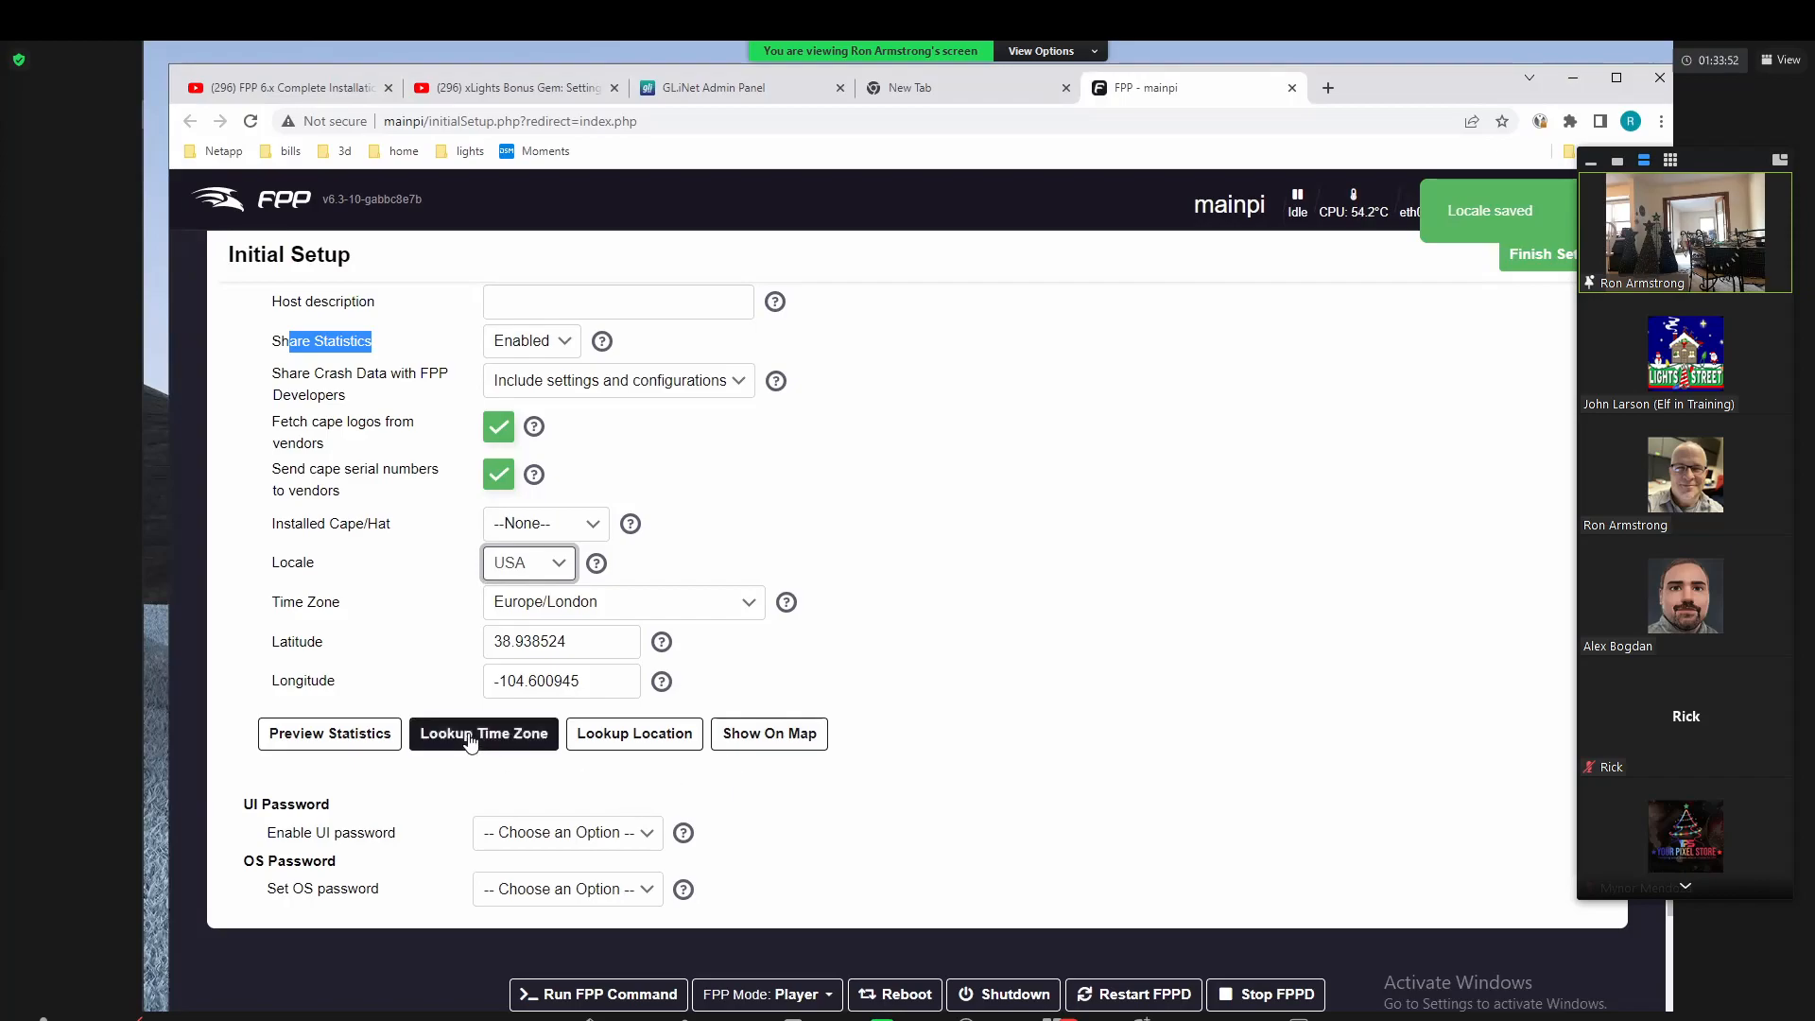
click(470, 739)
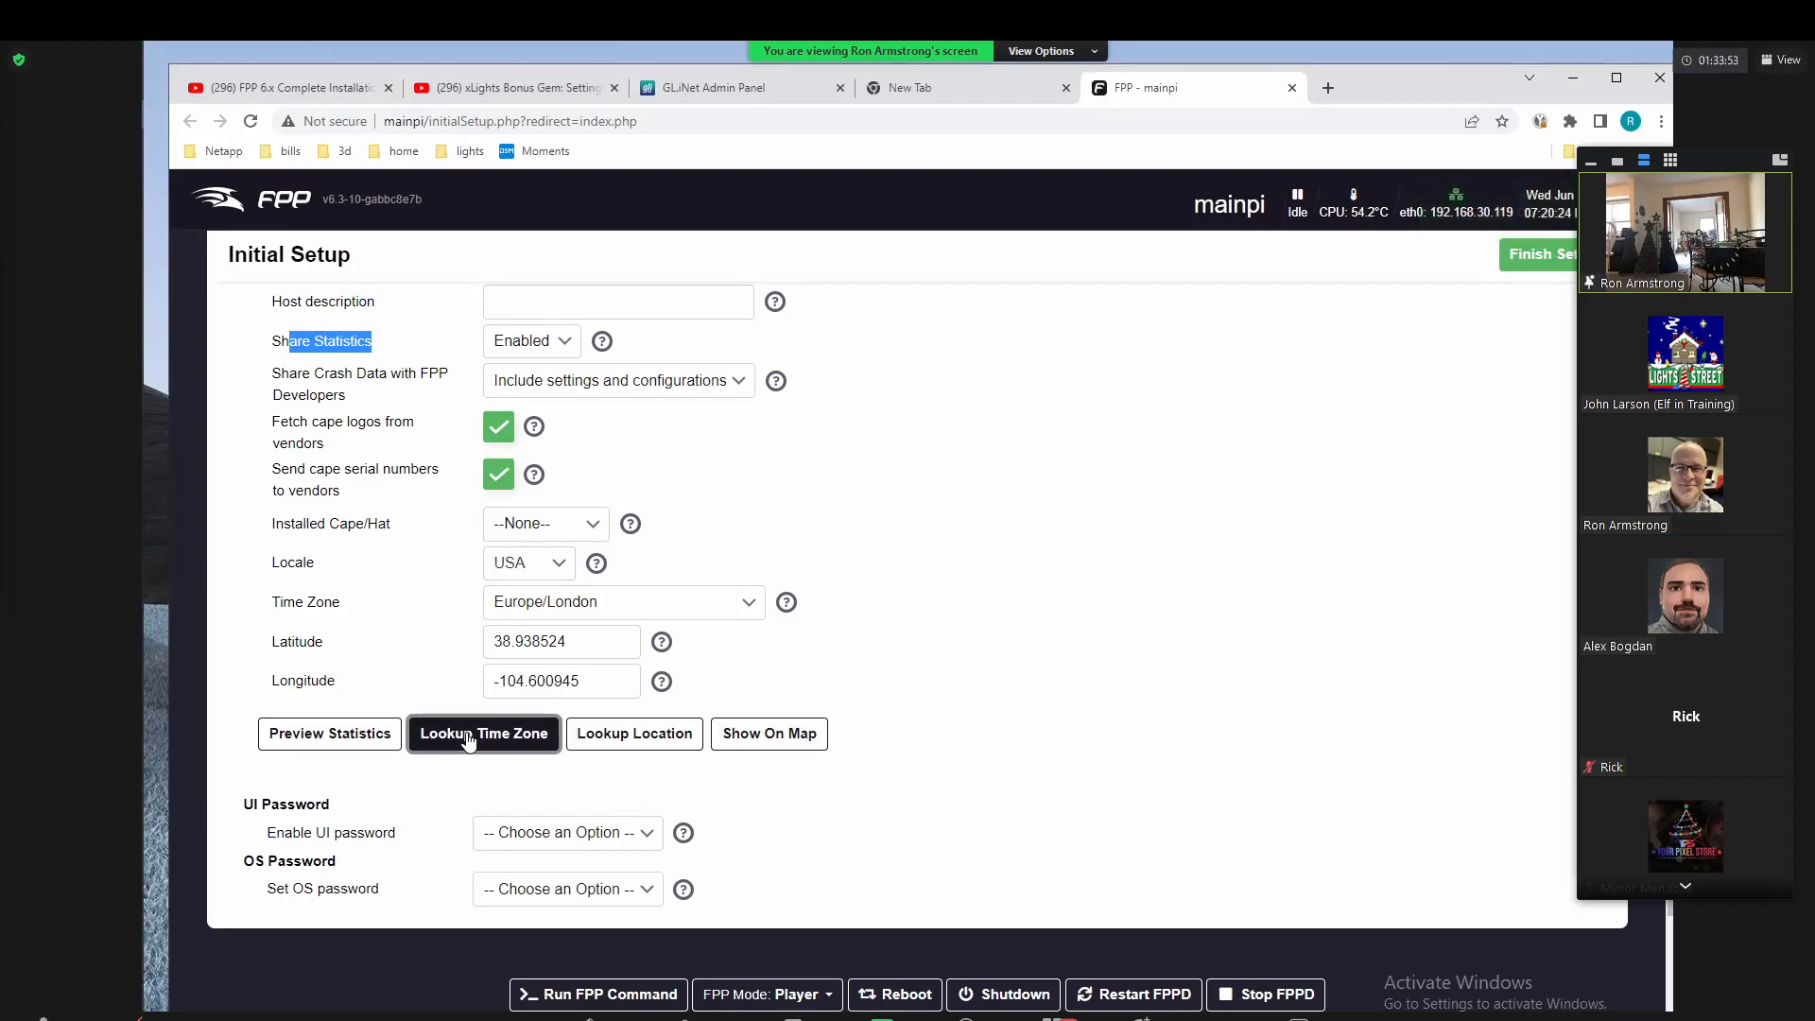
click(533, 605)
click(533, 605)
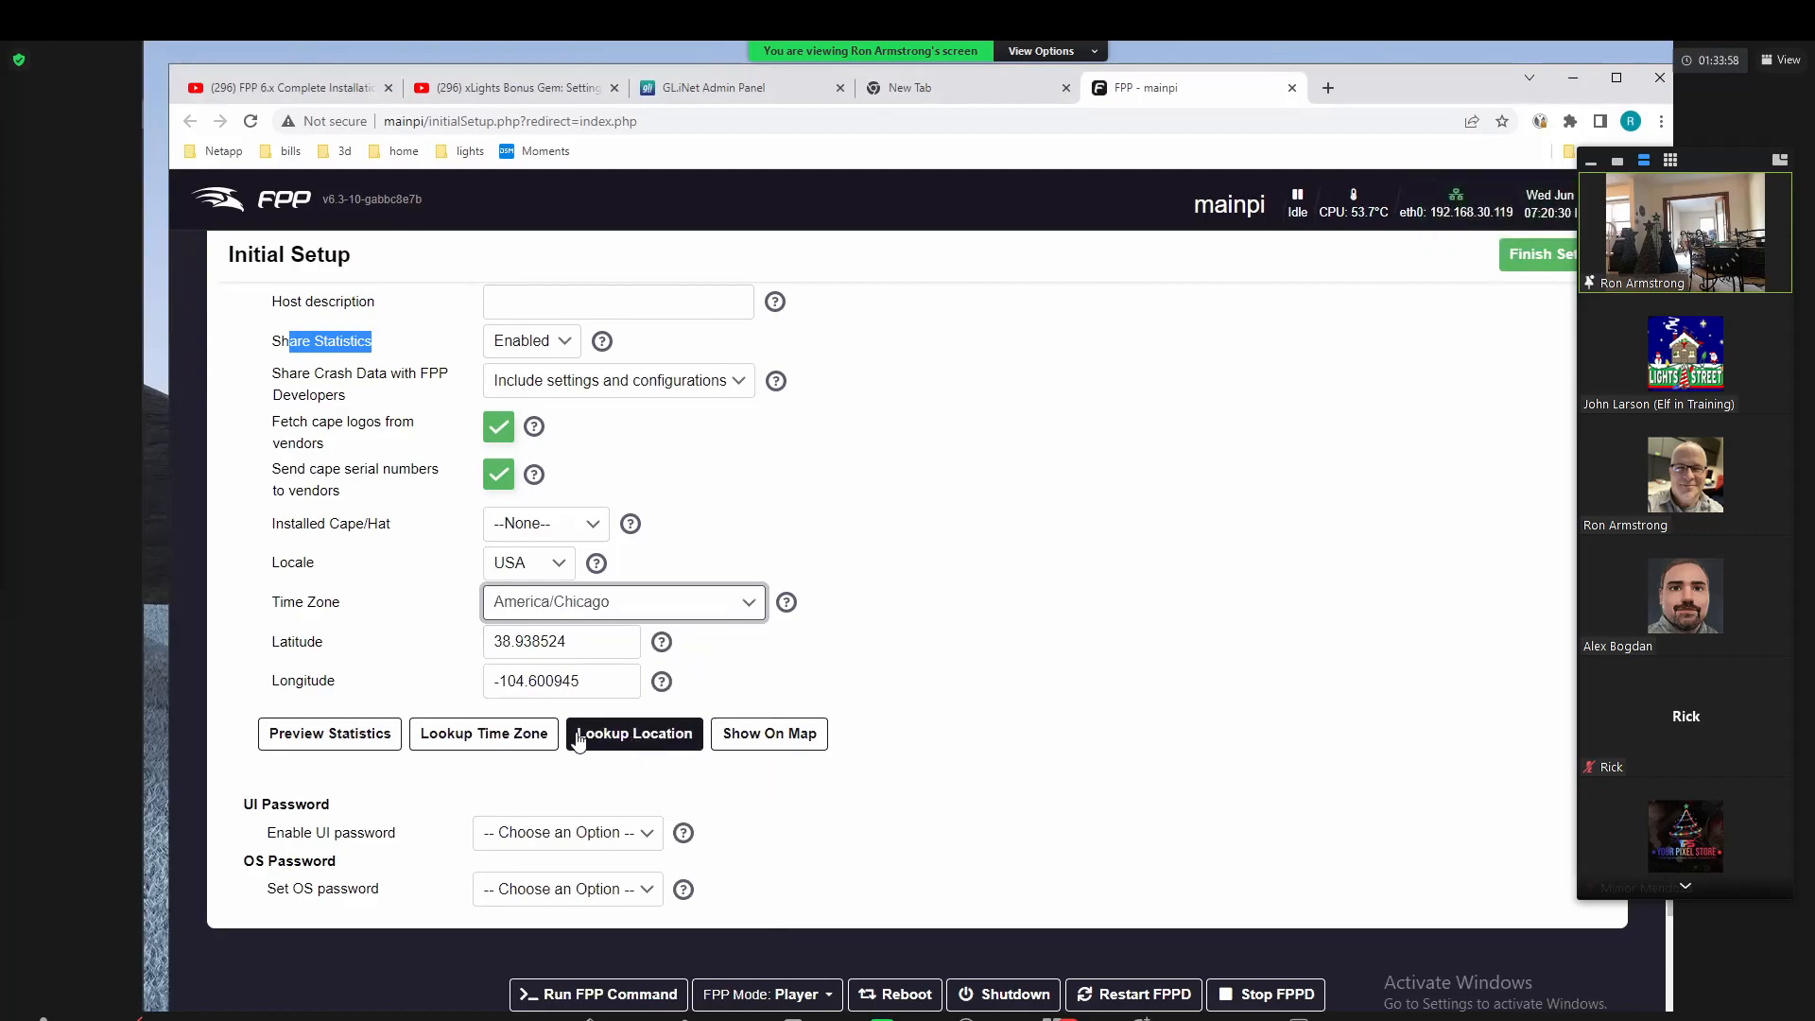
Step: Run the location lookup to fill in mainpi's latitude and longitude
click(647, 739)
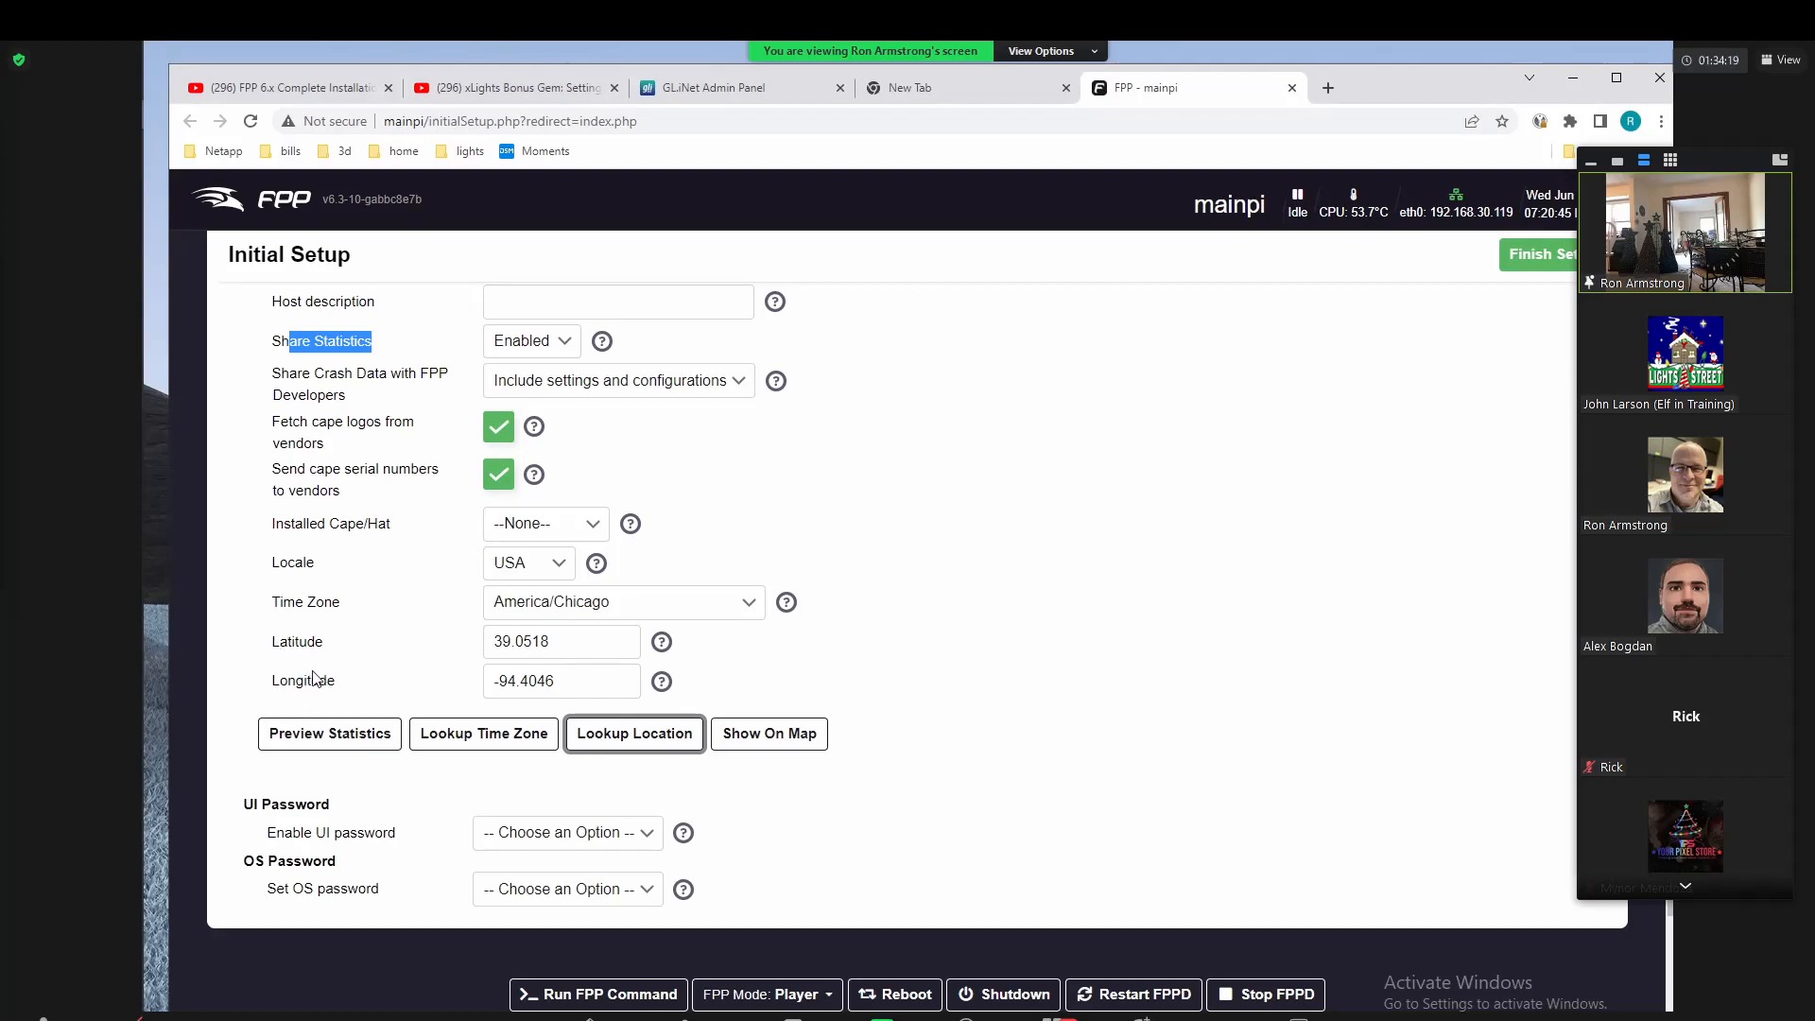
click(616, 743)
scroll(987, 722, down, 1)
scroll(897, 718, up, 1)
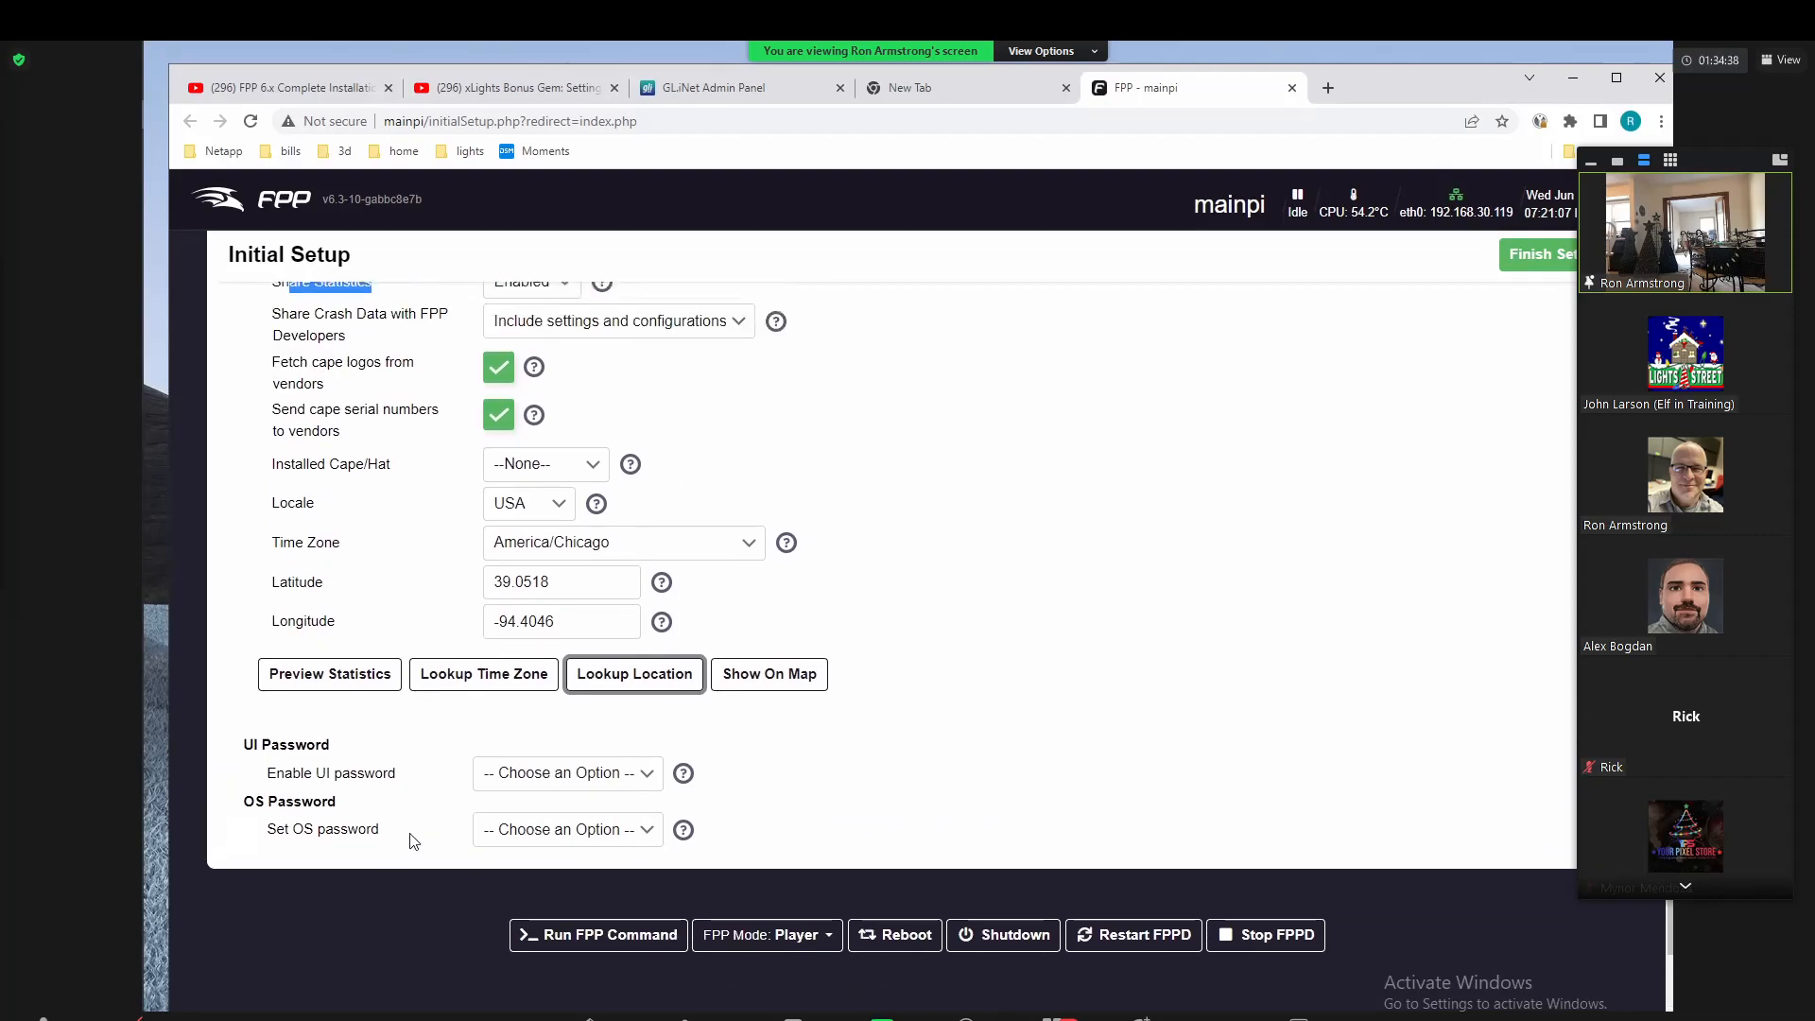
Step: Set Enable UI password to Disabled and choose the default option for the OS password
click(531, 782)
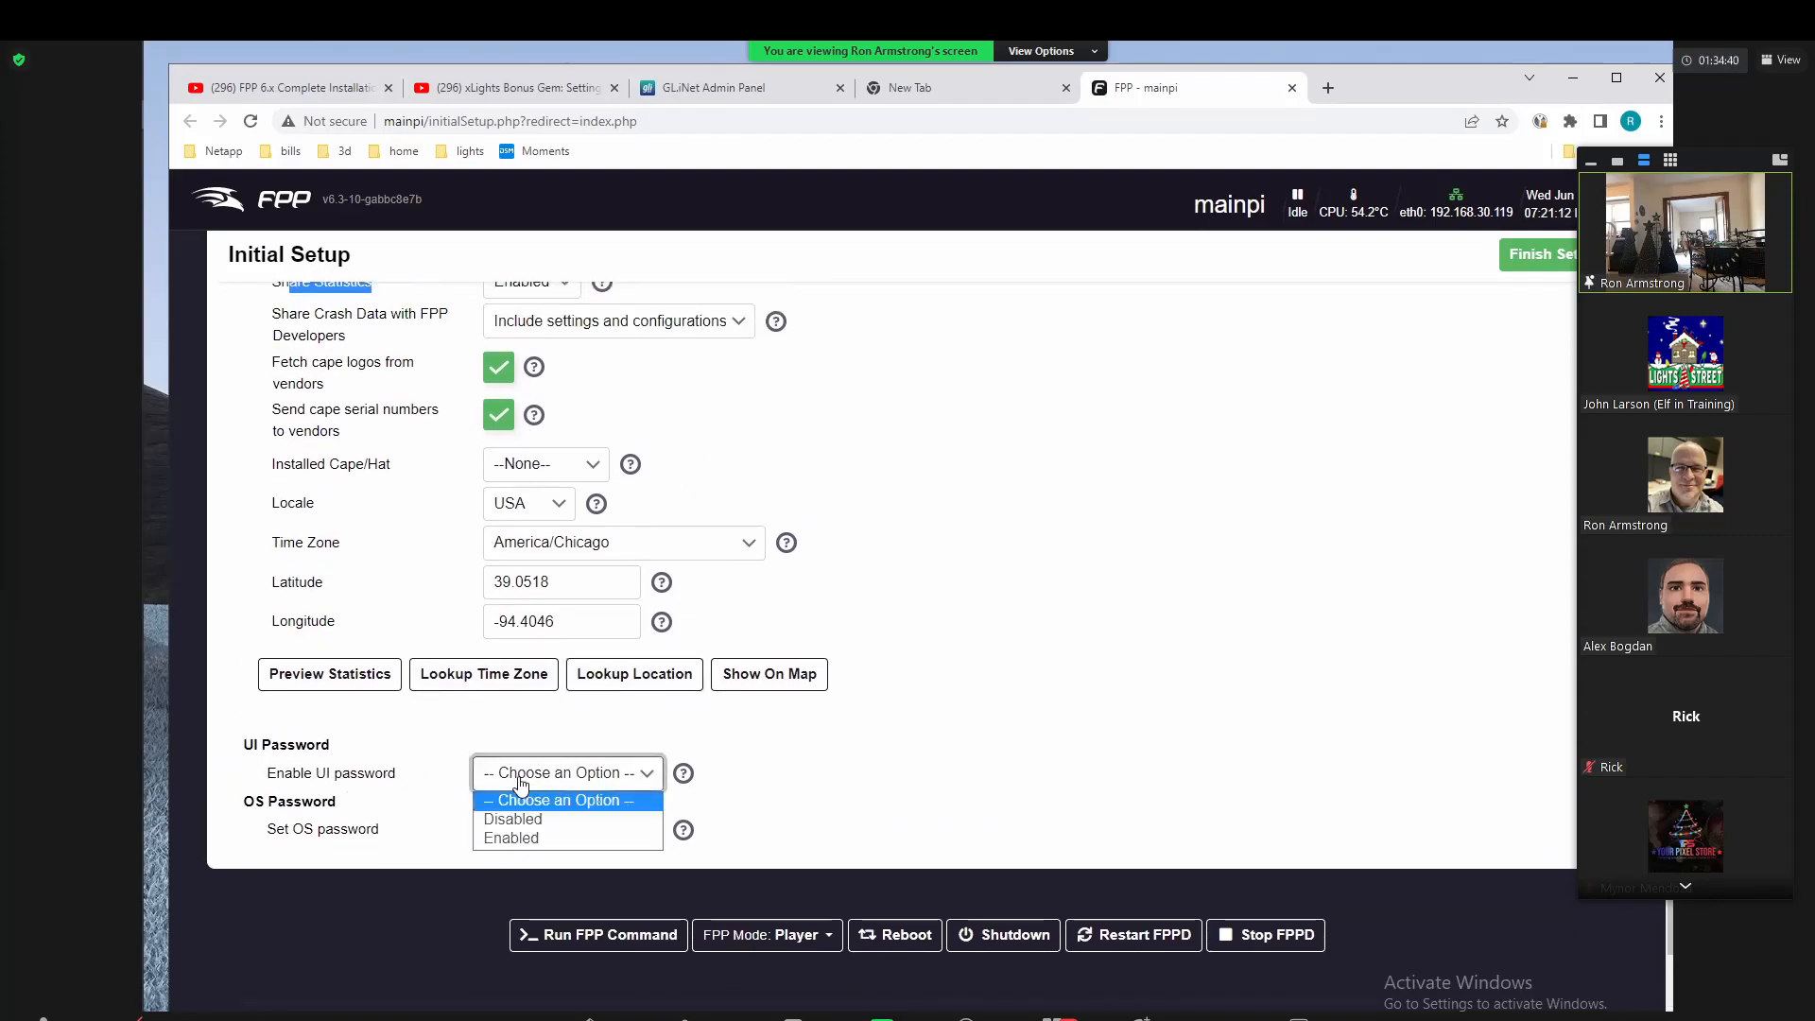
drag(254, 745, 365, 784)
click(515, 784)
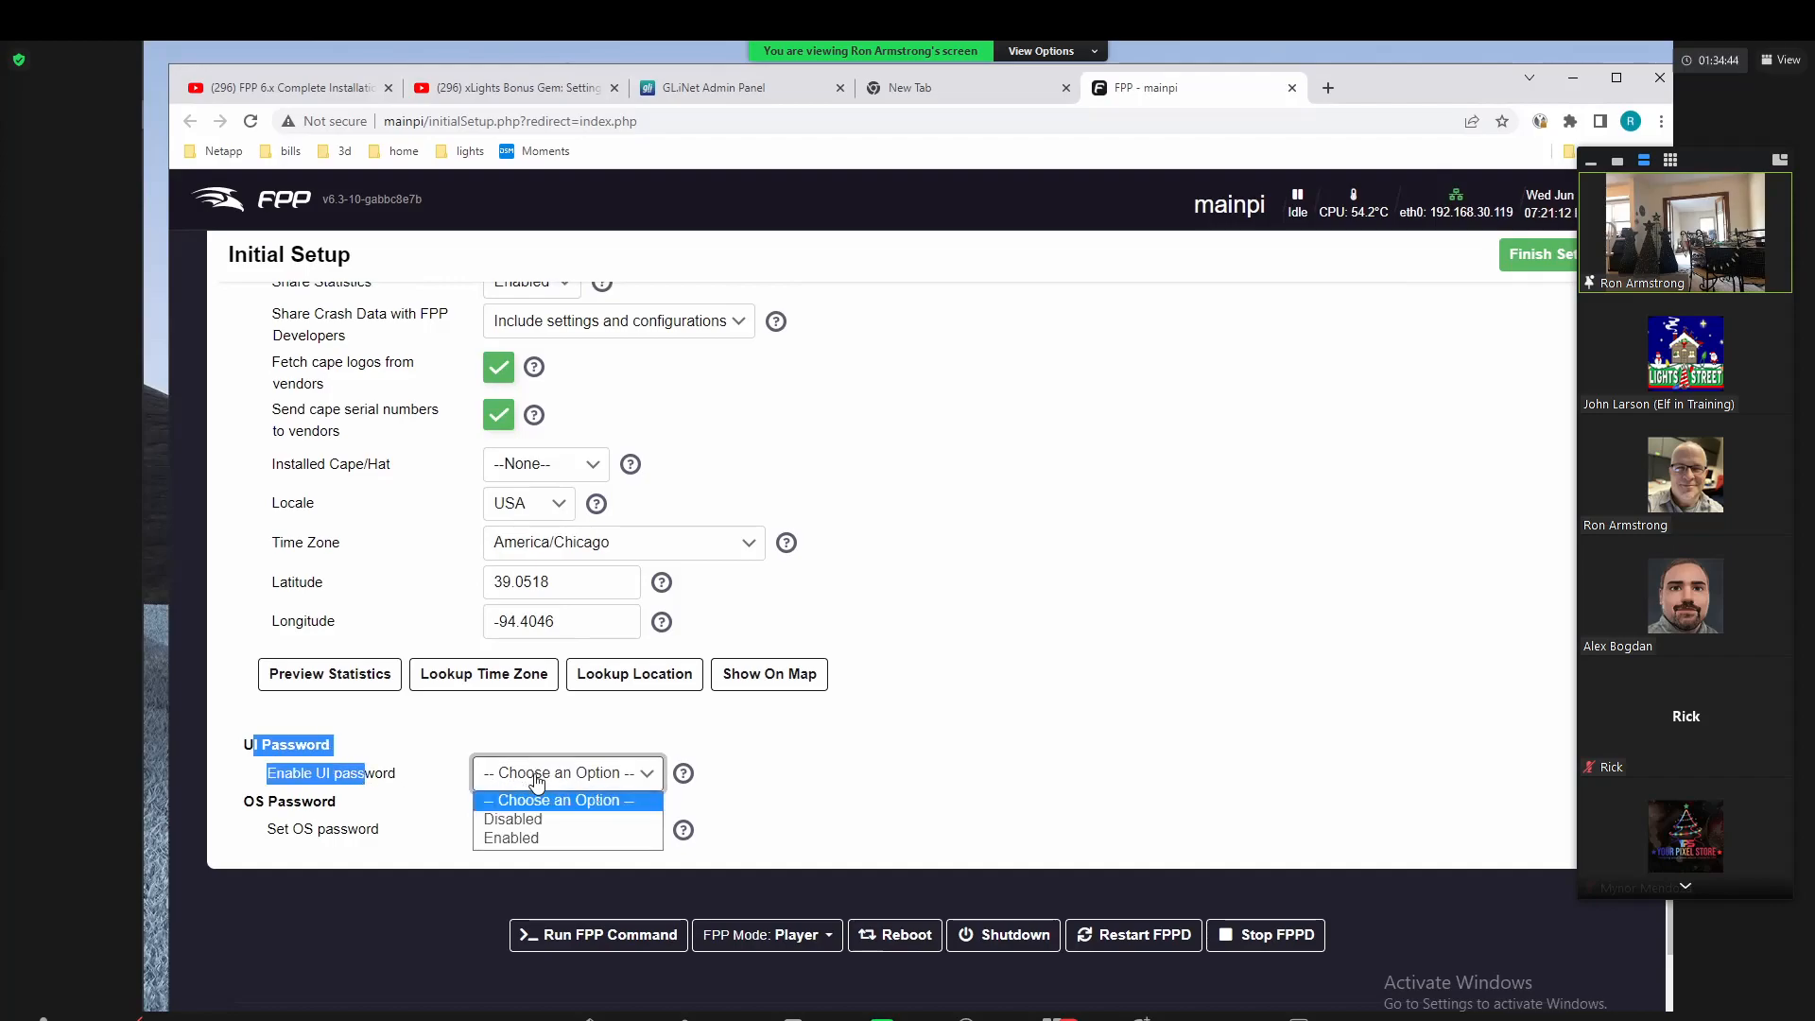
click(527, 818)
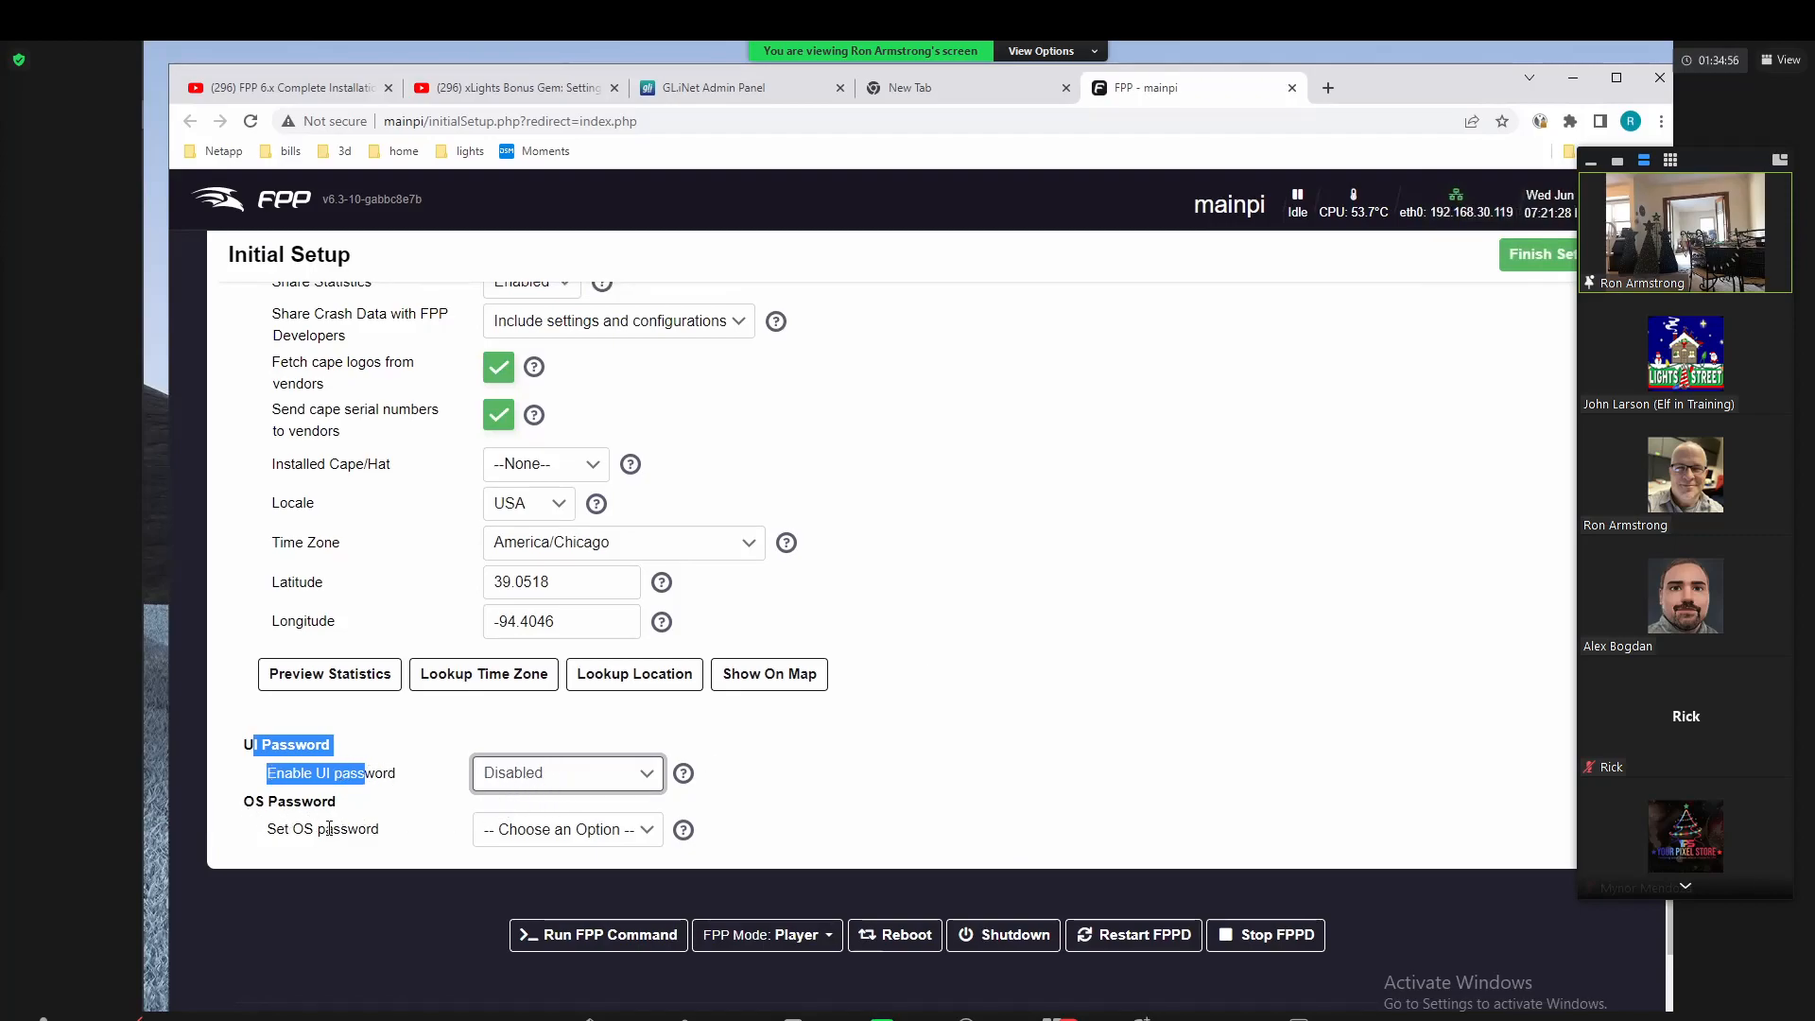
click(572, 836)
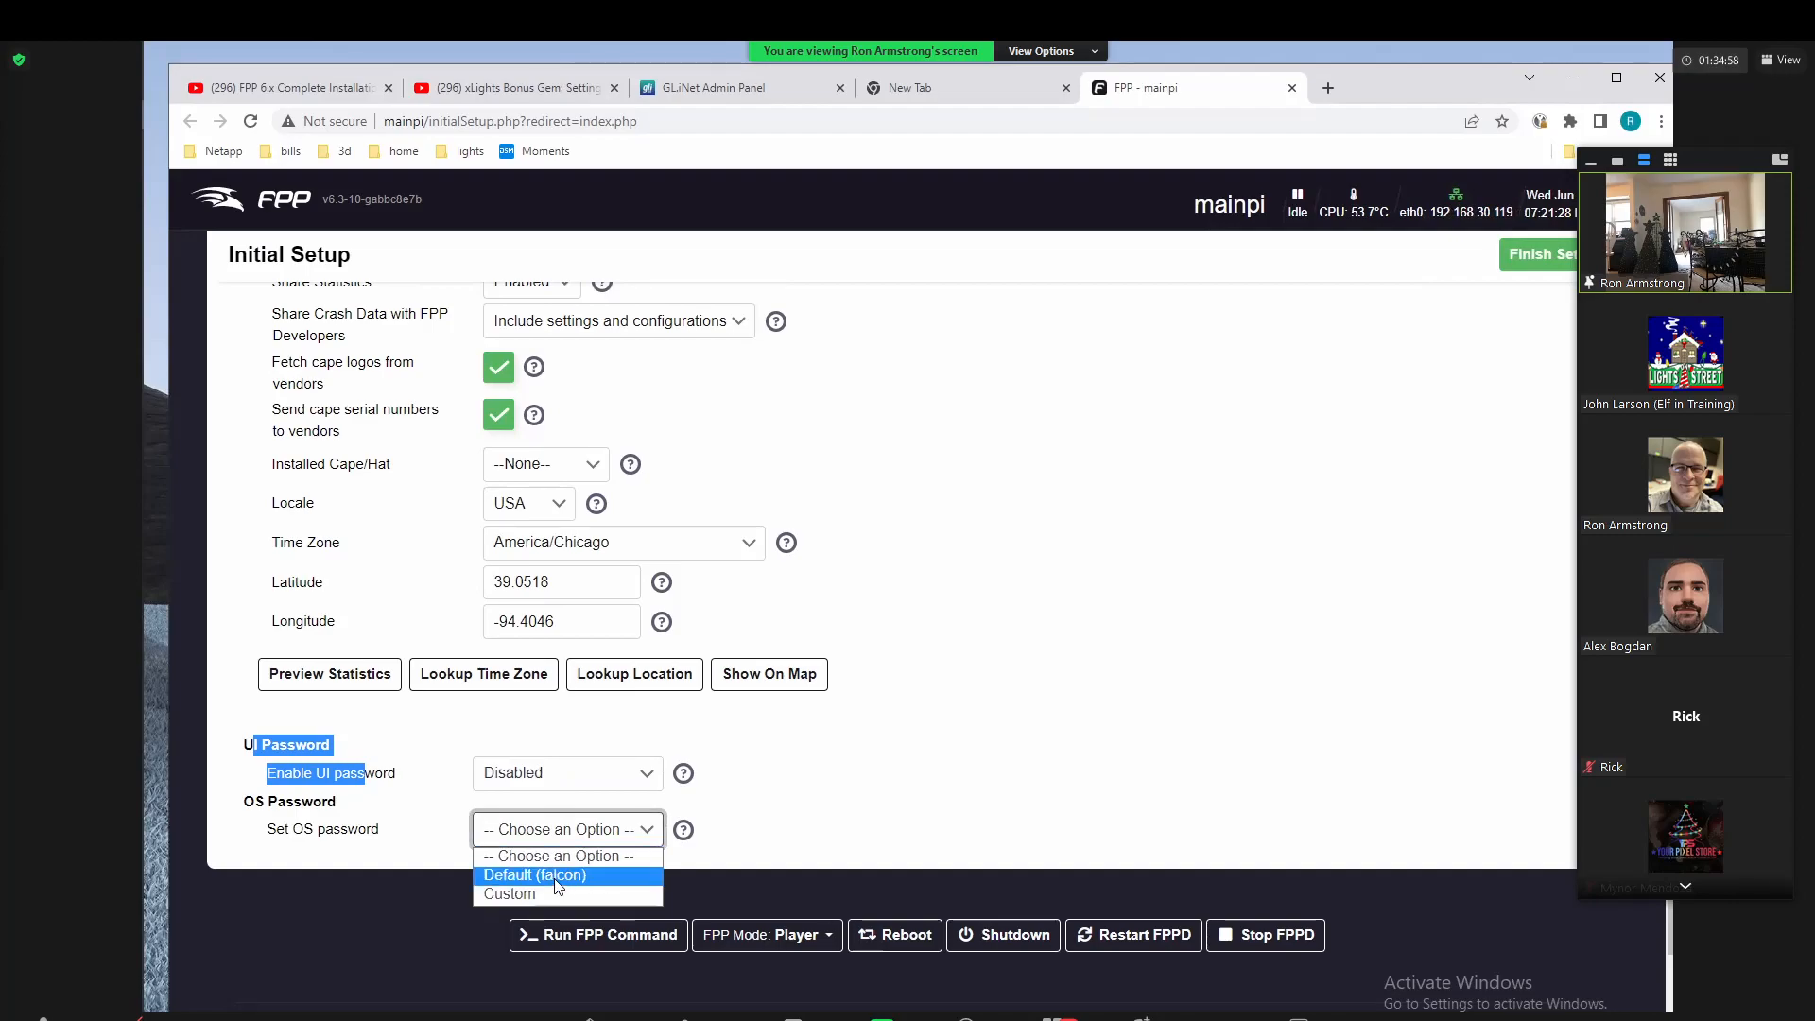
click(557, 876)
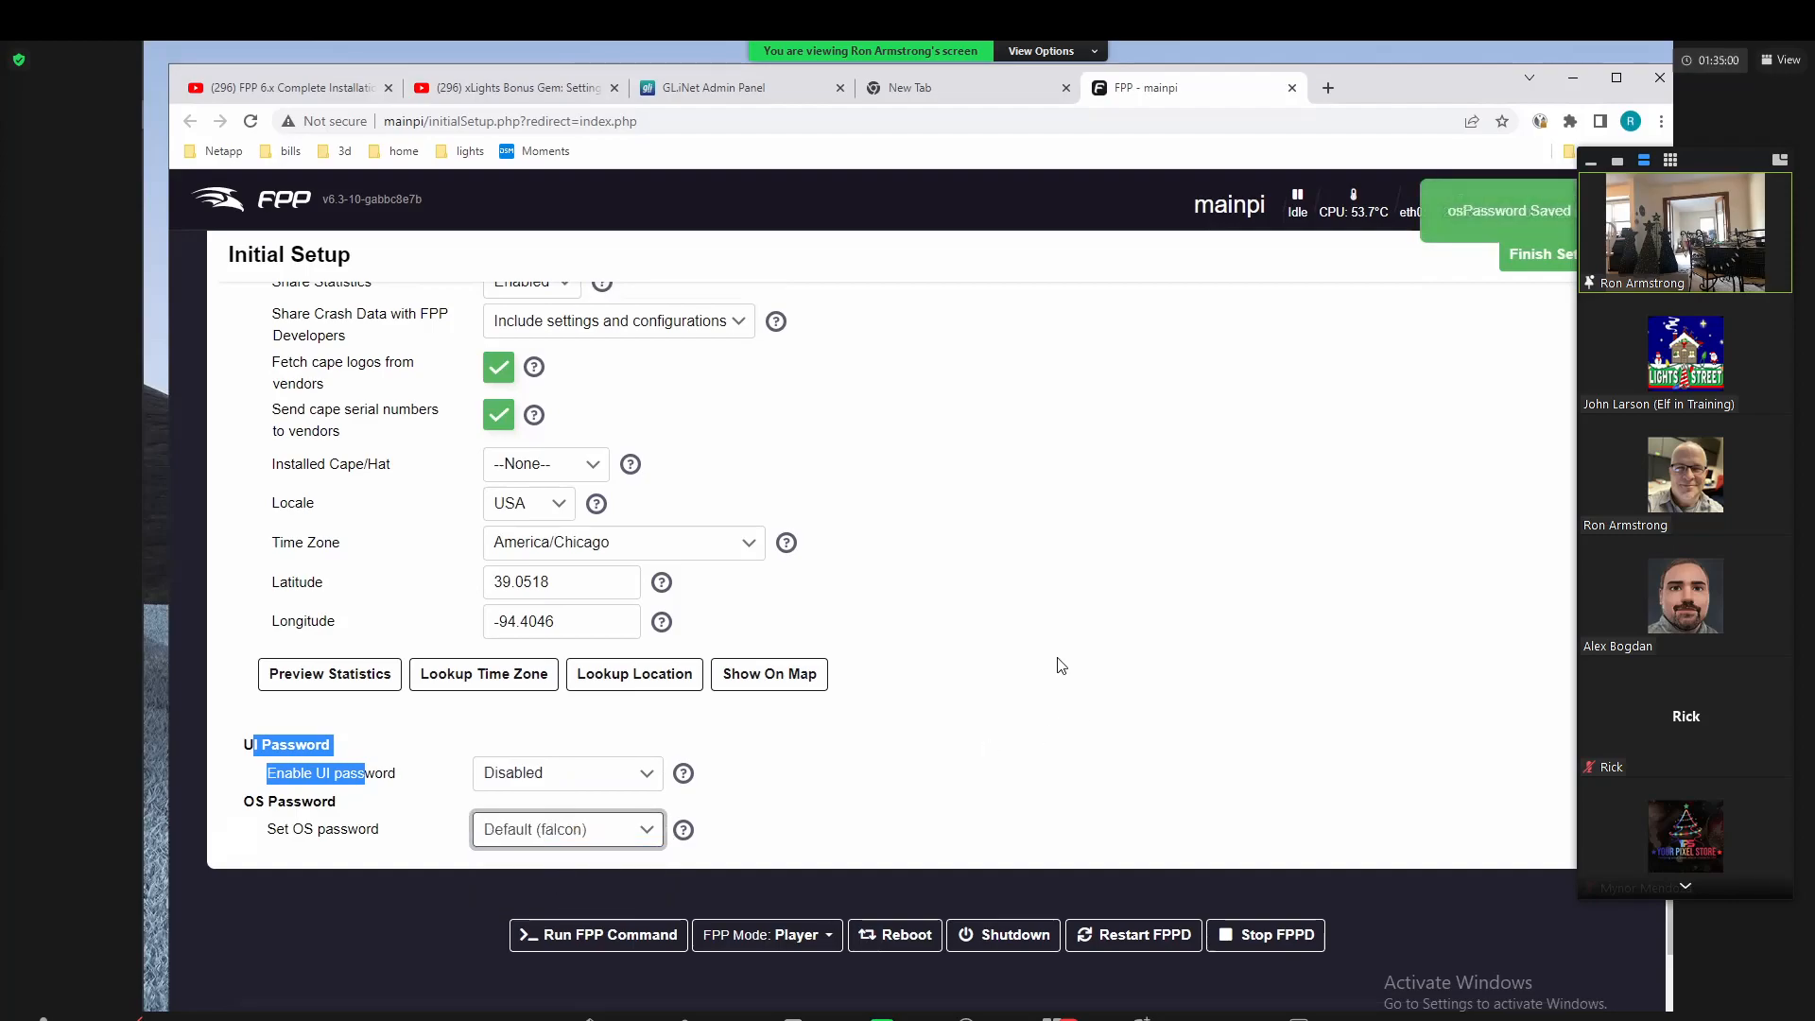
Step: Keep the default OS password choice, finish mainpi's initial setup and restart FPPD
click(572, 830)
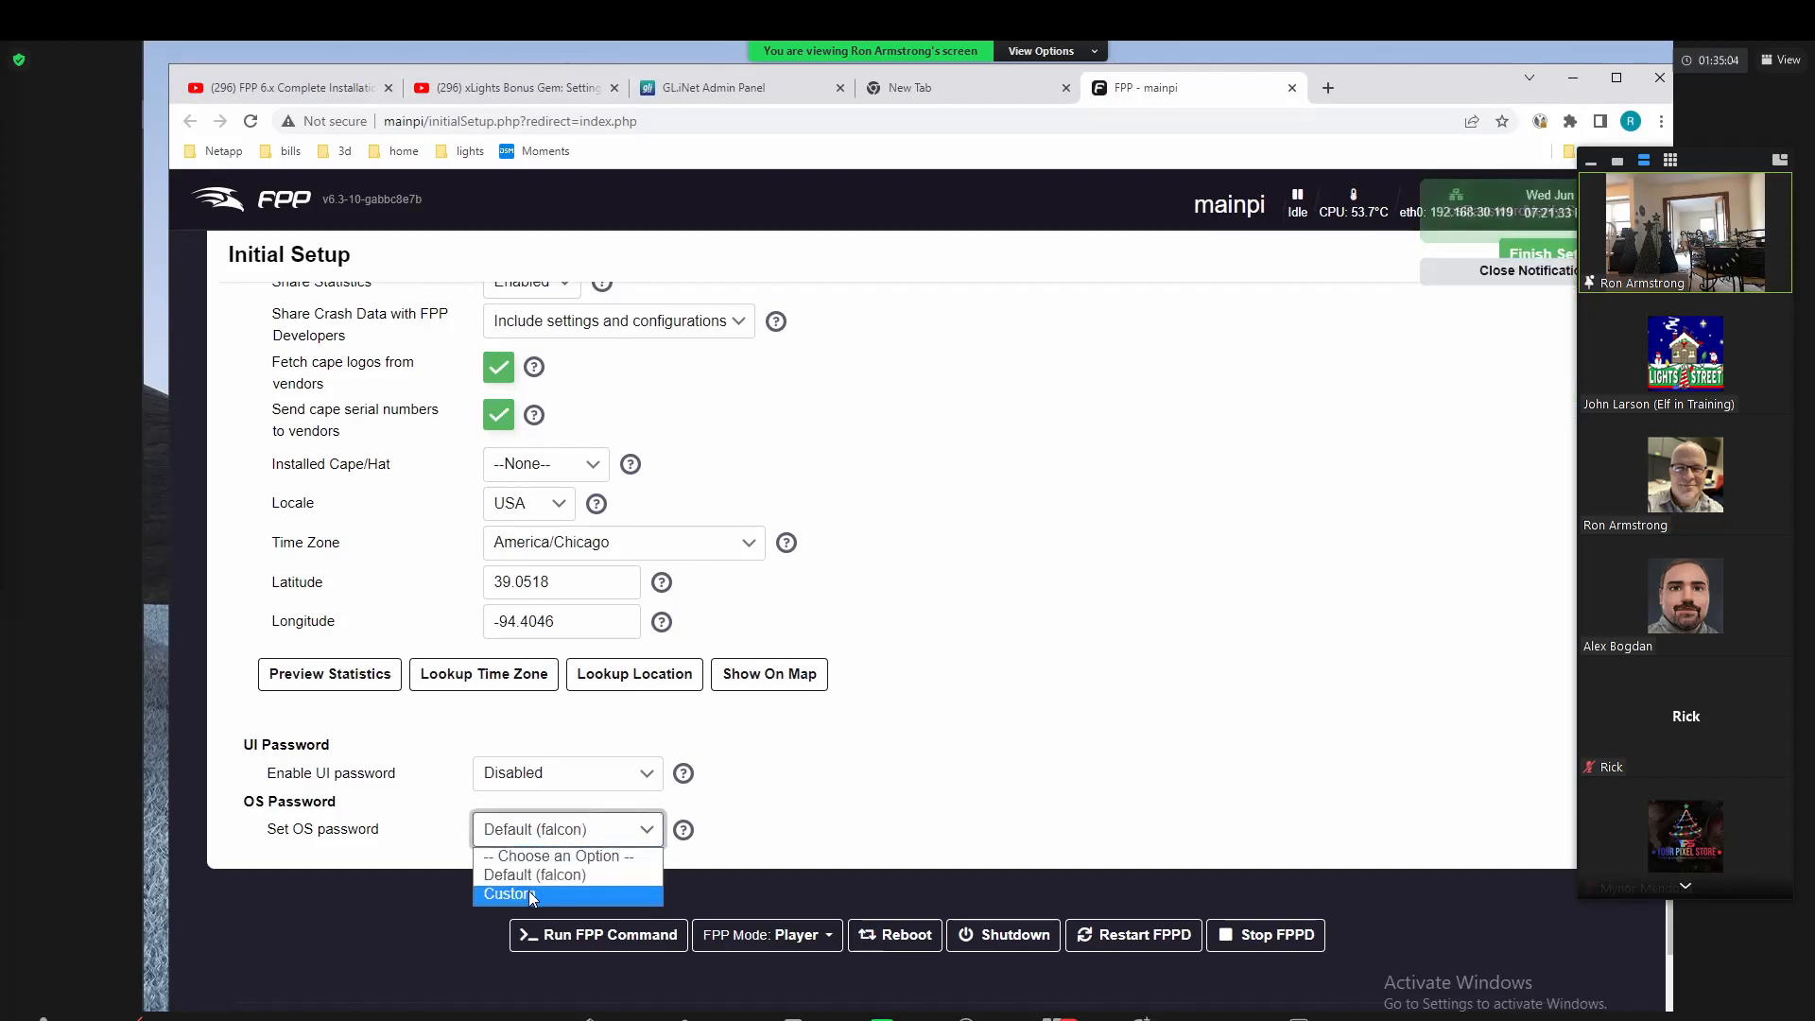
click(1120, 518)
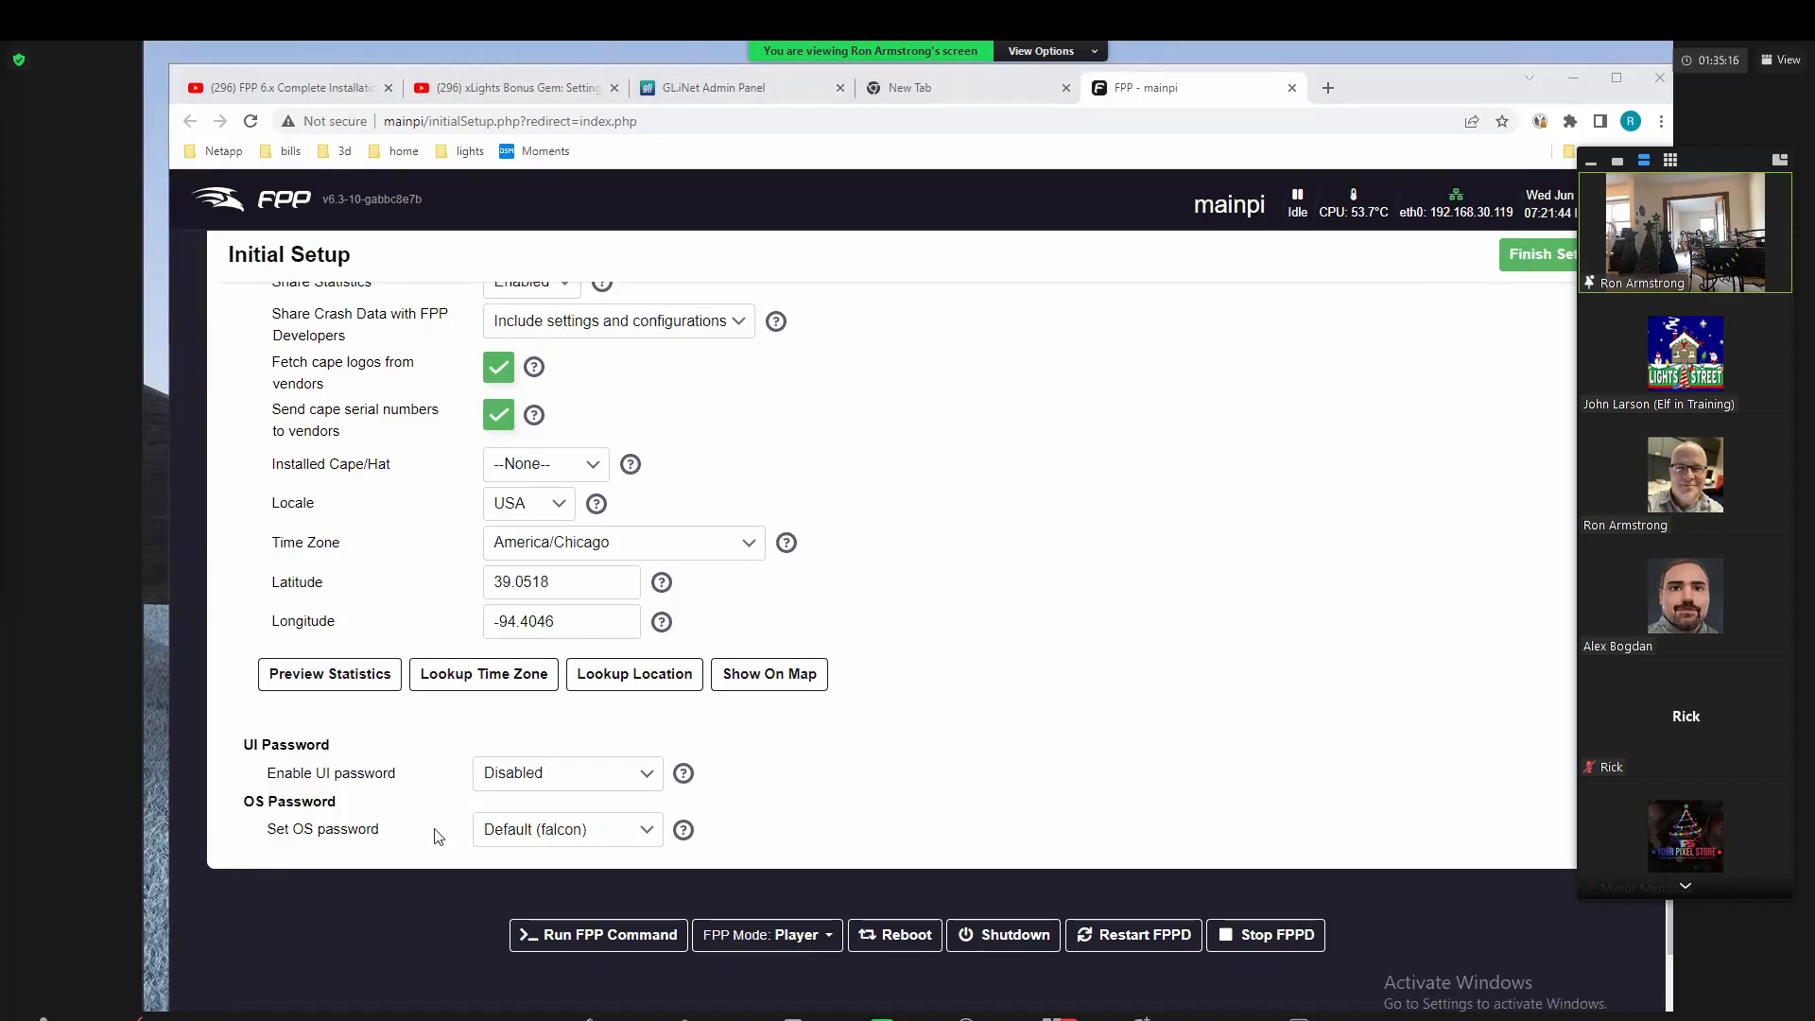
scroll(1308, 628, up, 5)
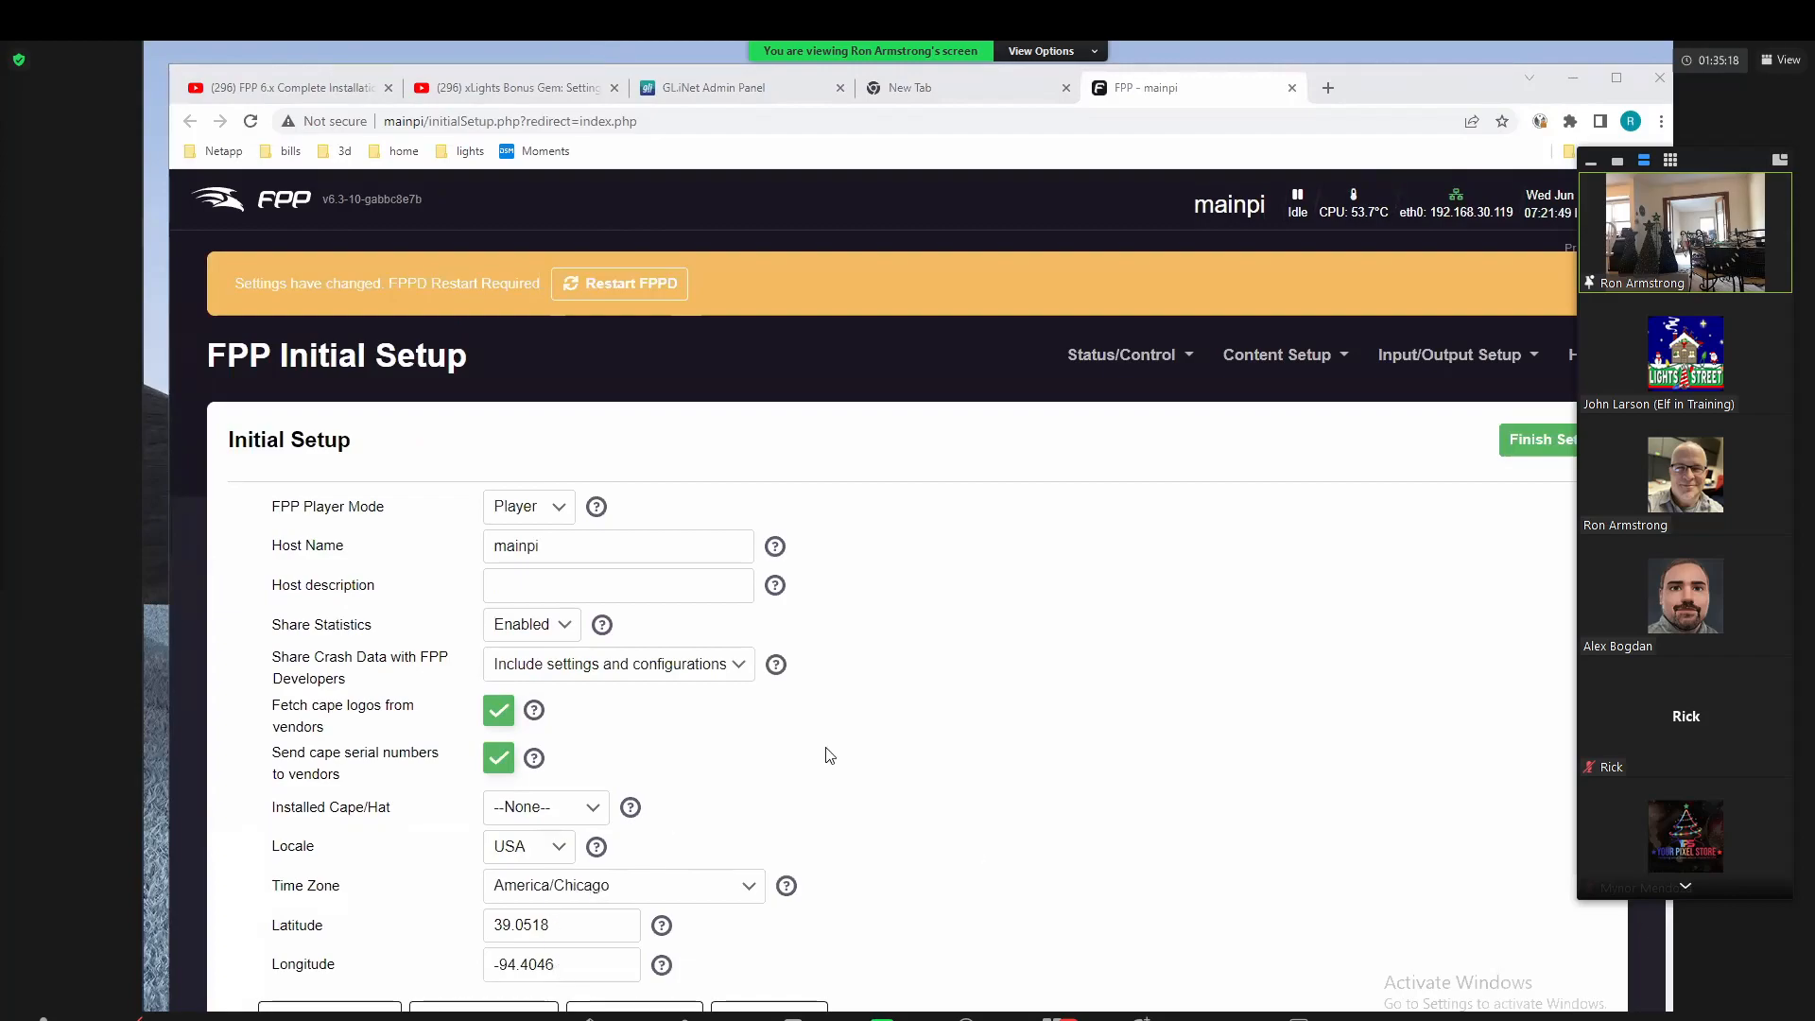
click(1572, 450)
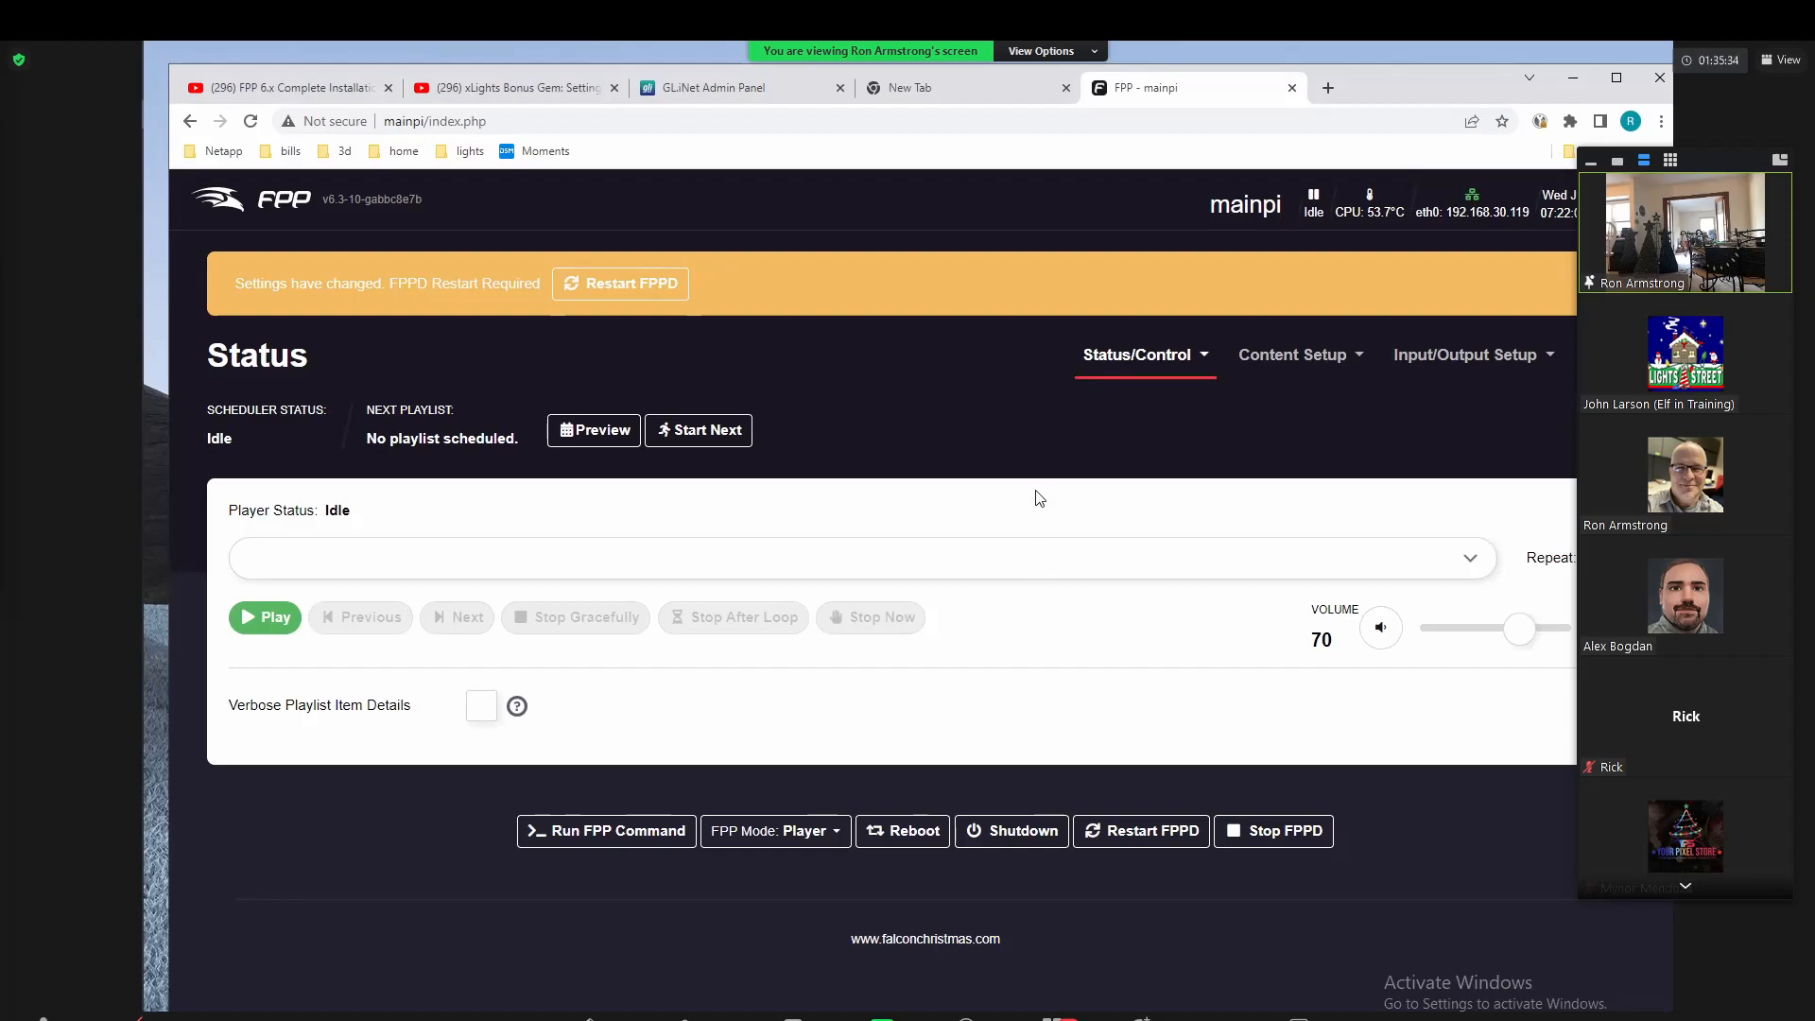
click(636, 288)
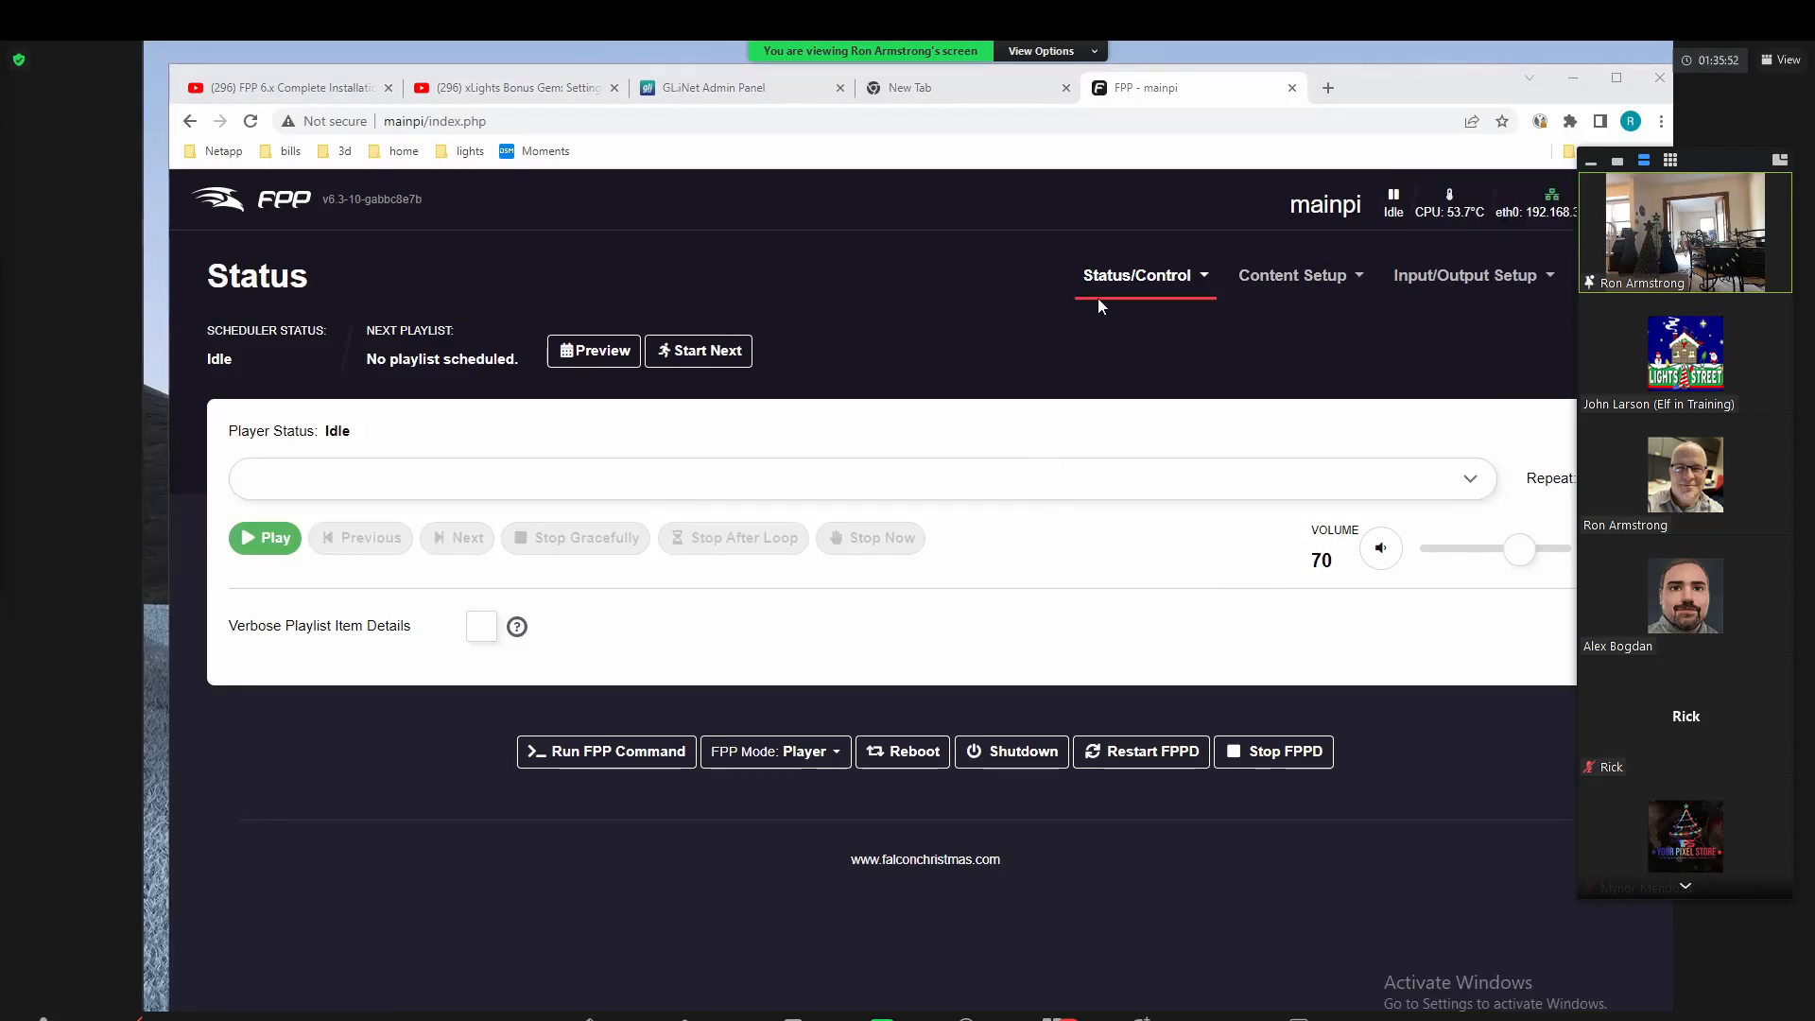
Step: Look through mainpi's File Manager categories for sequences, audio, images and effects
click(1287, 276)
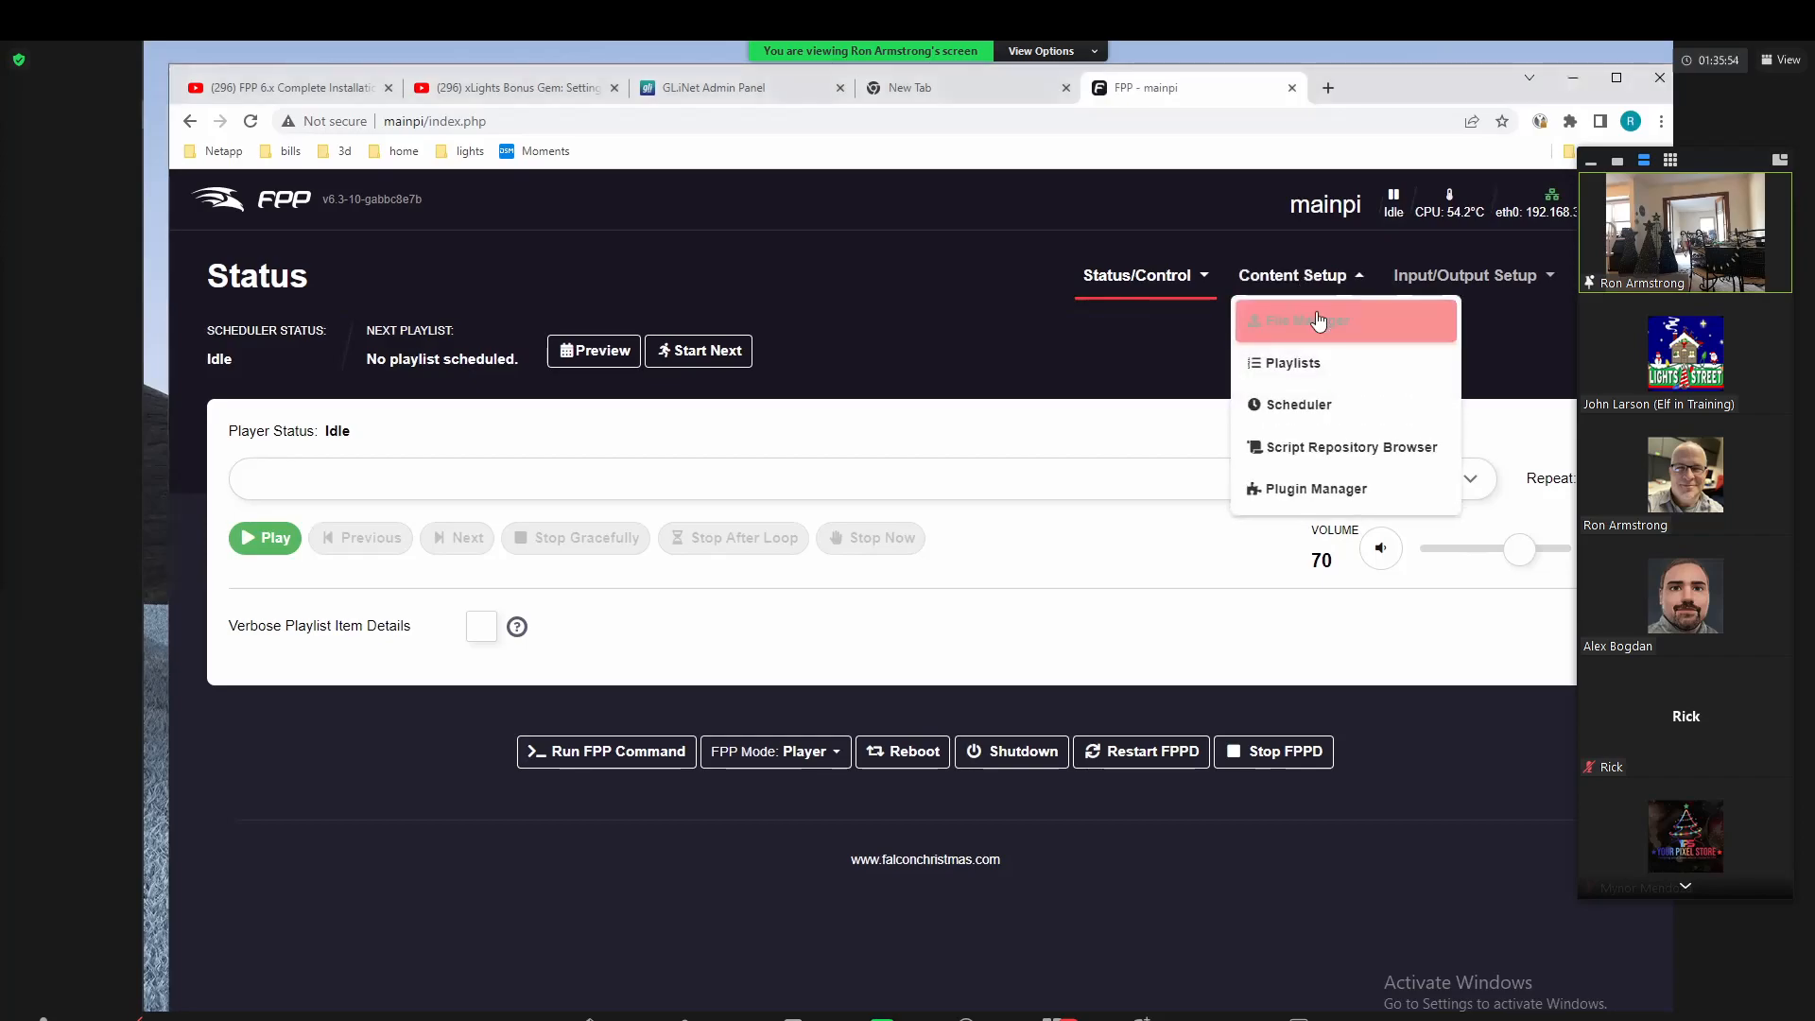
click(1319, 314)
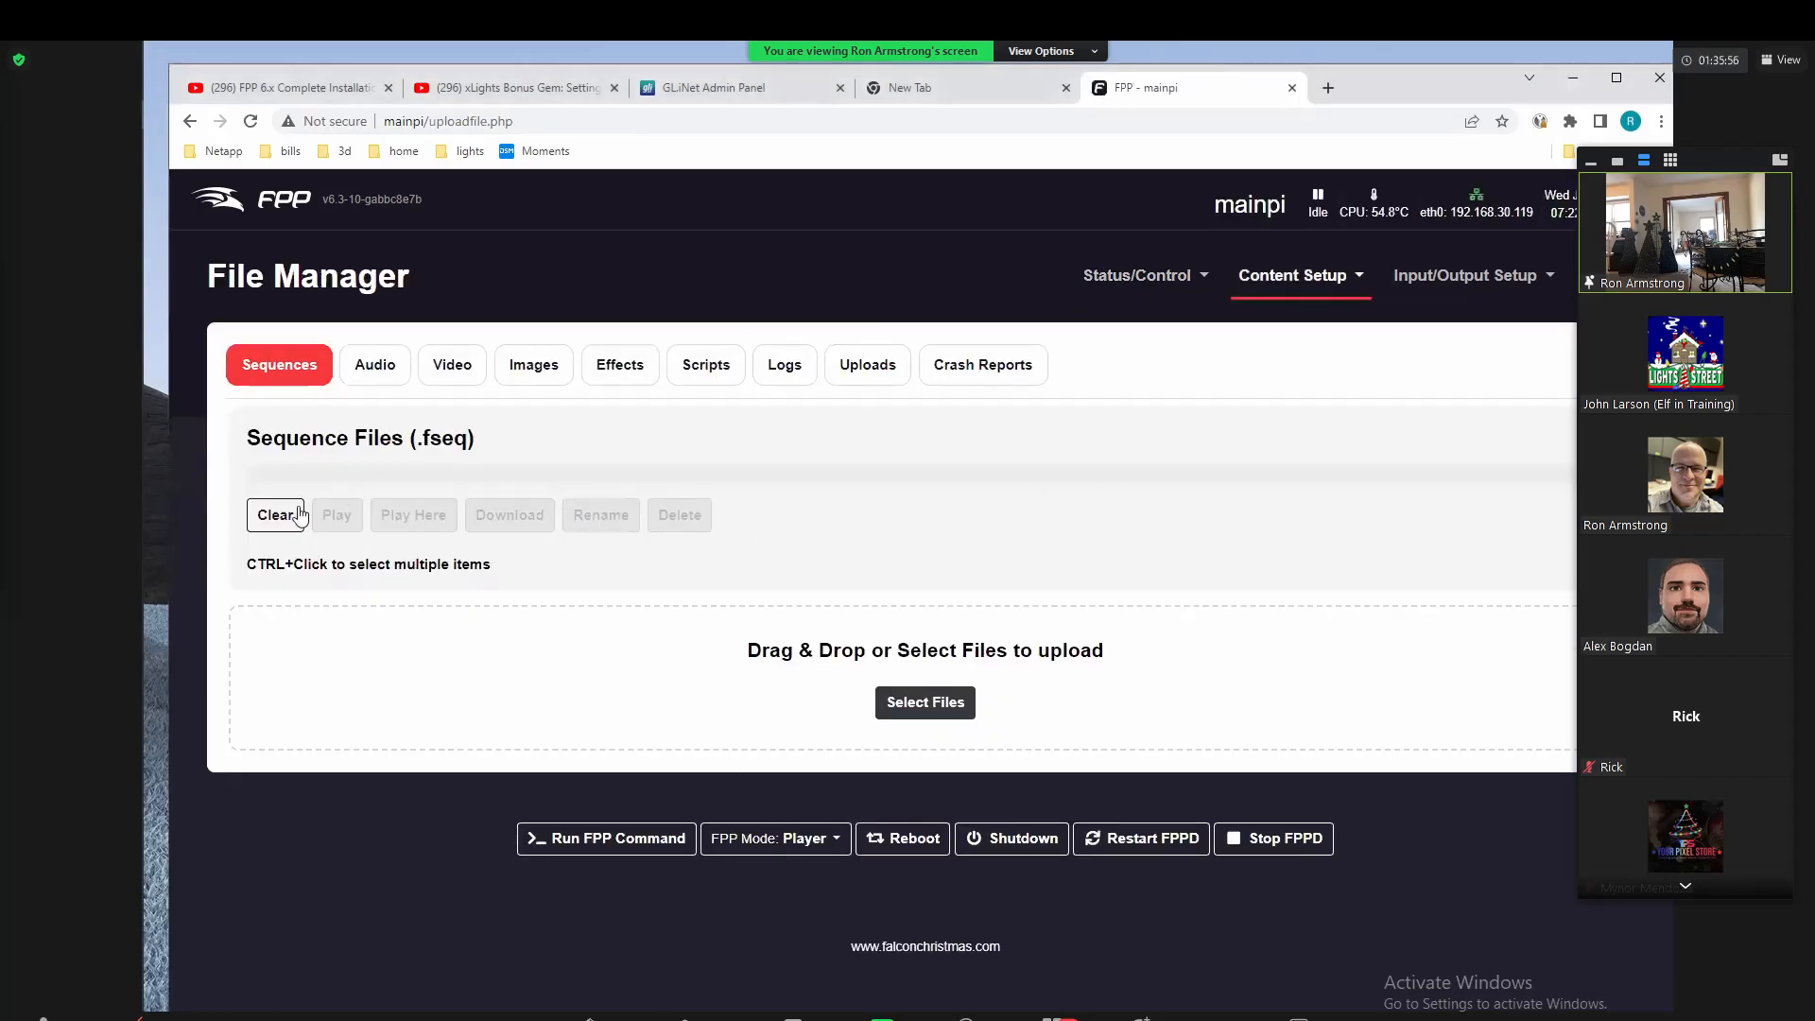
click(375, 365)
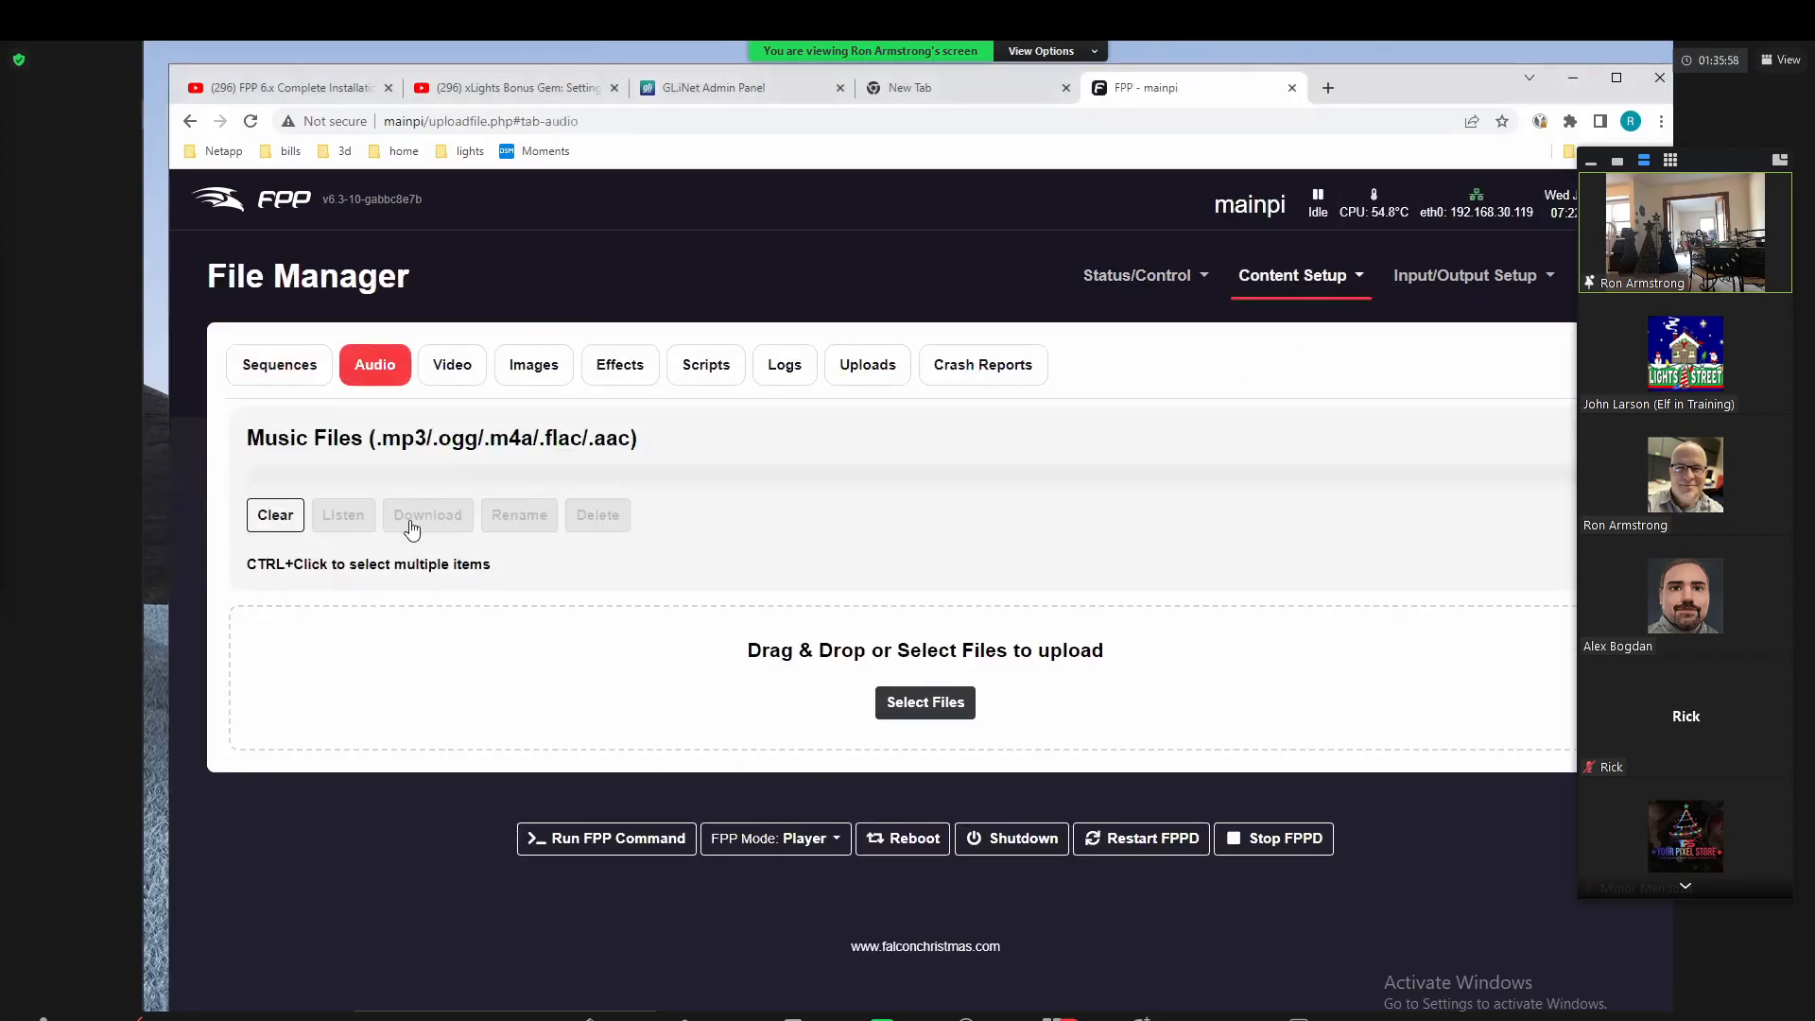
click(533, 366)
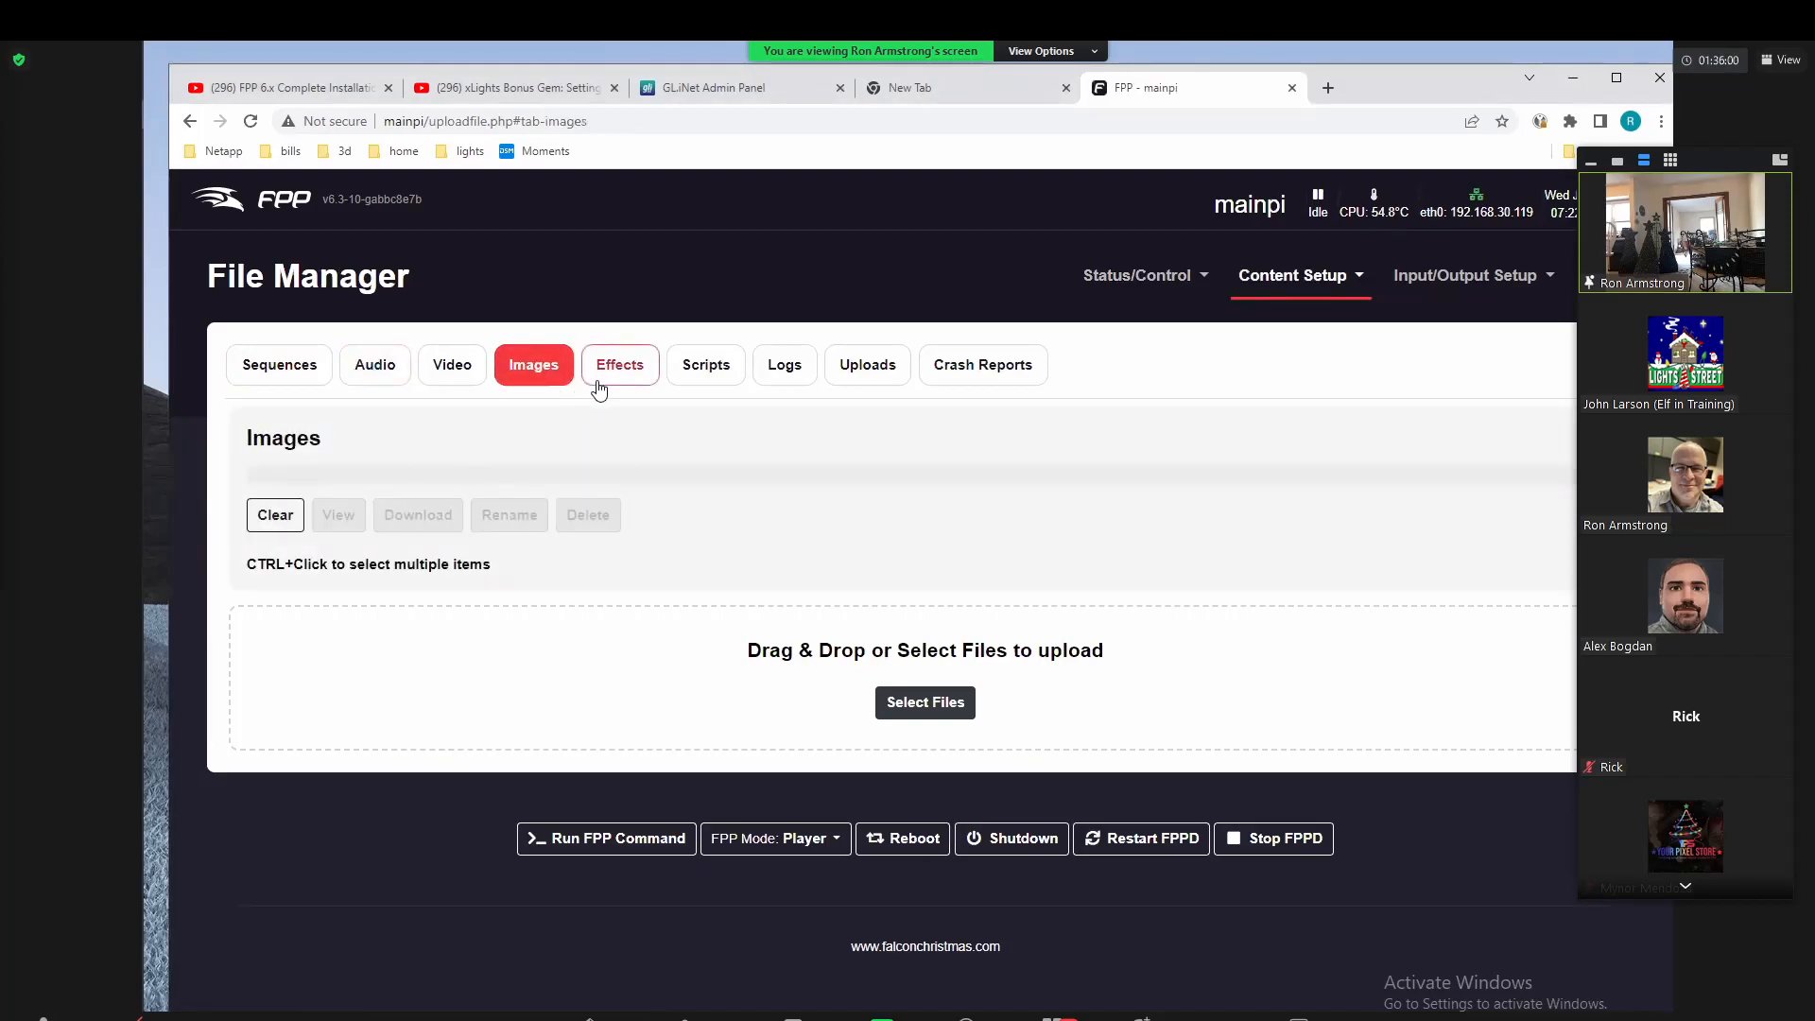
click(610, 380)
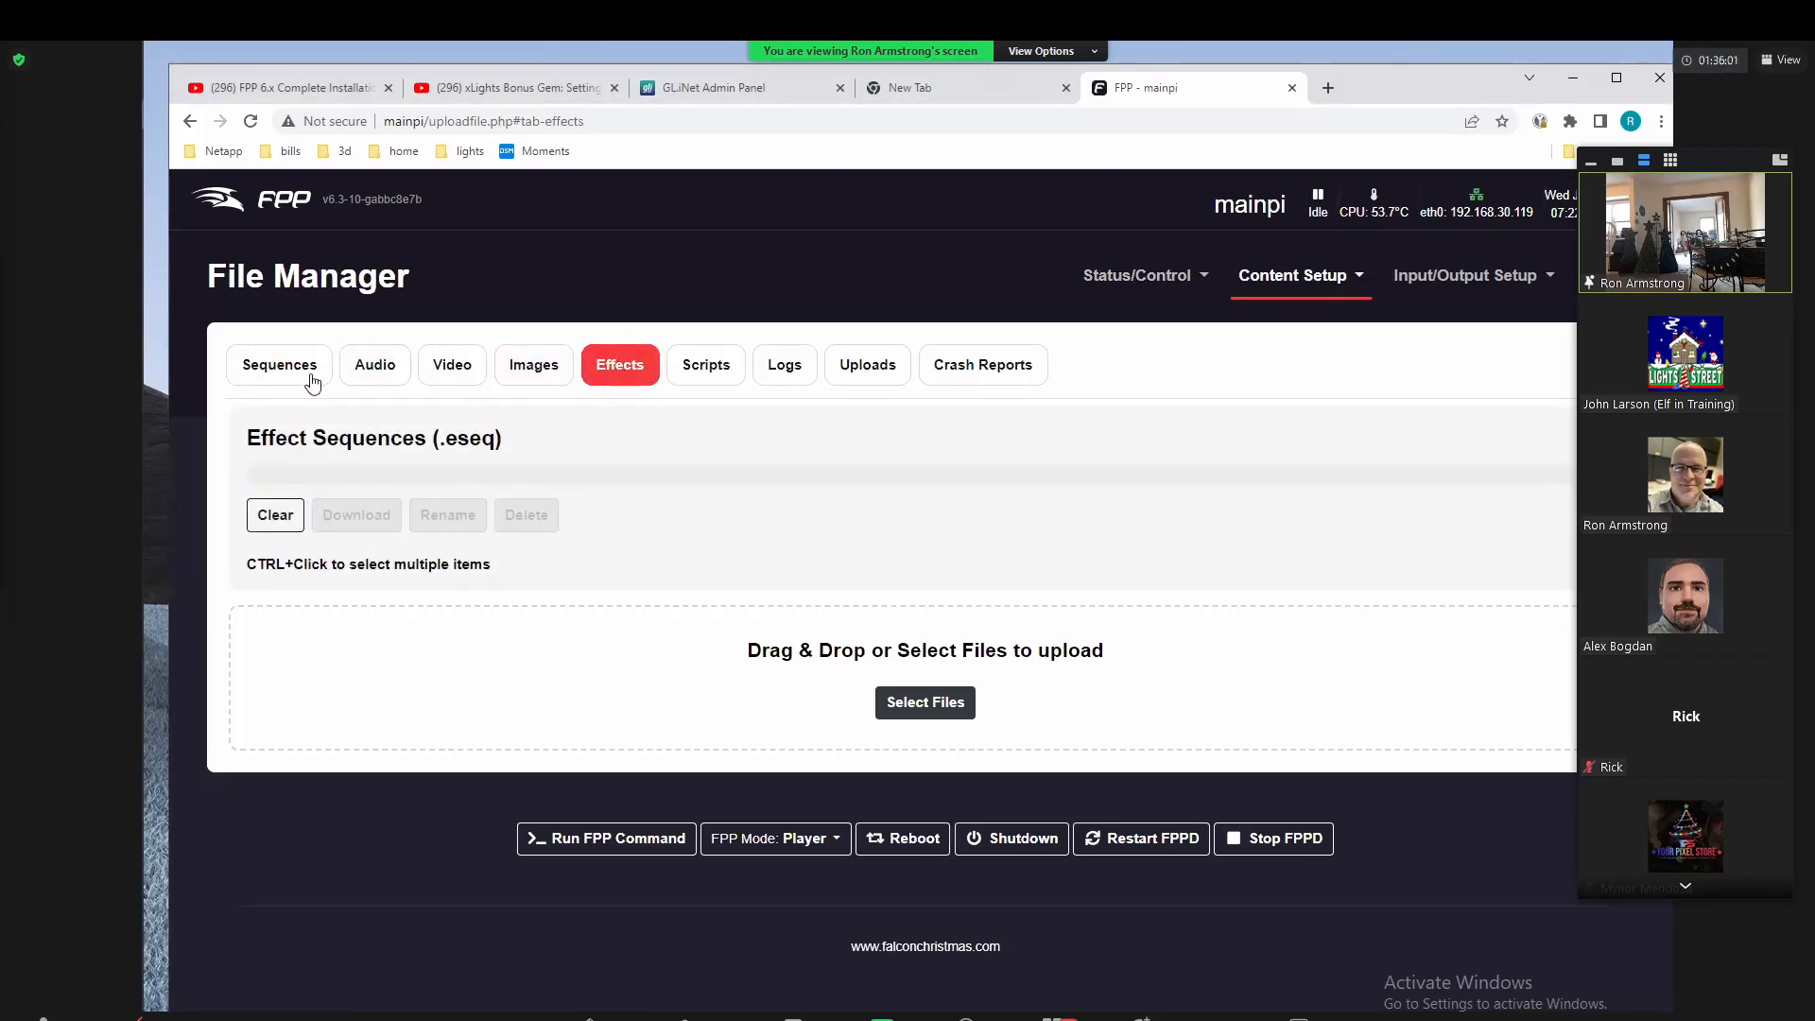
Step: Review mainpi's channel outputs for E1.31, pixel strings, LED panels and other types, and return to the Status page
click(1415, 282)
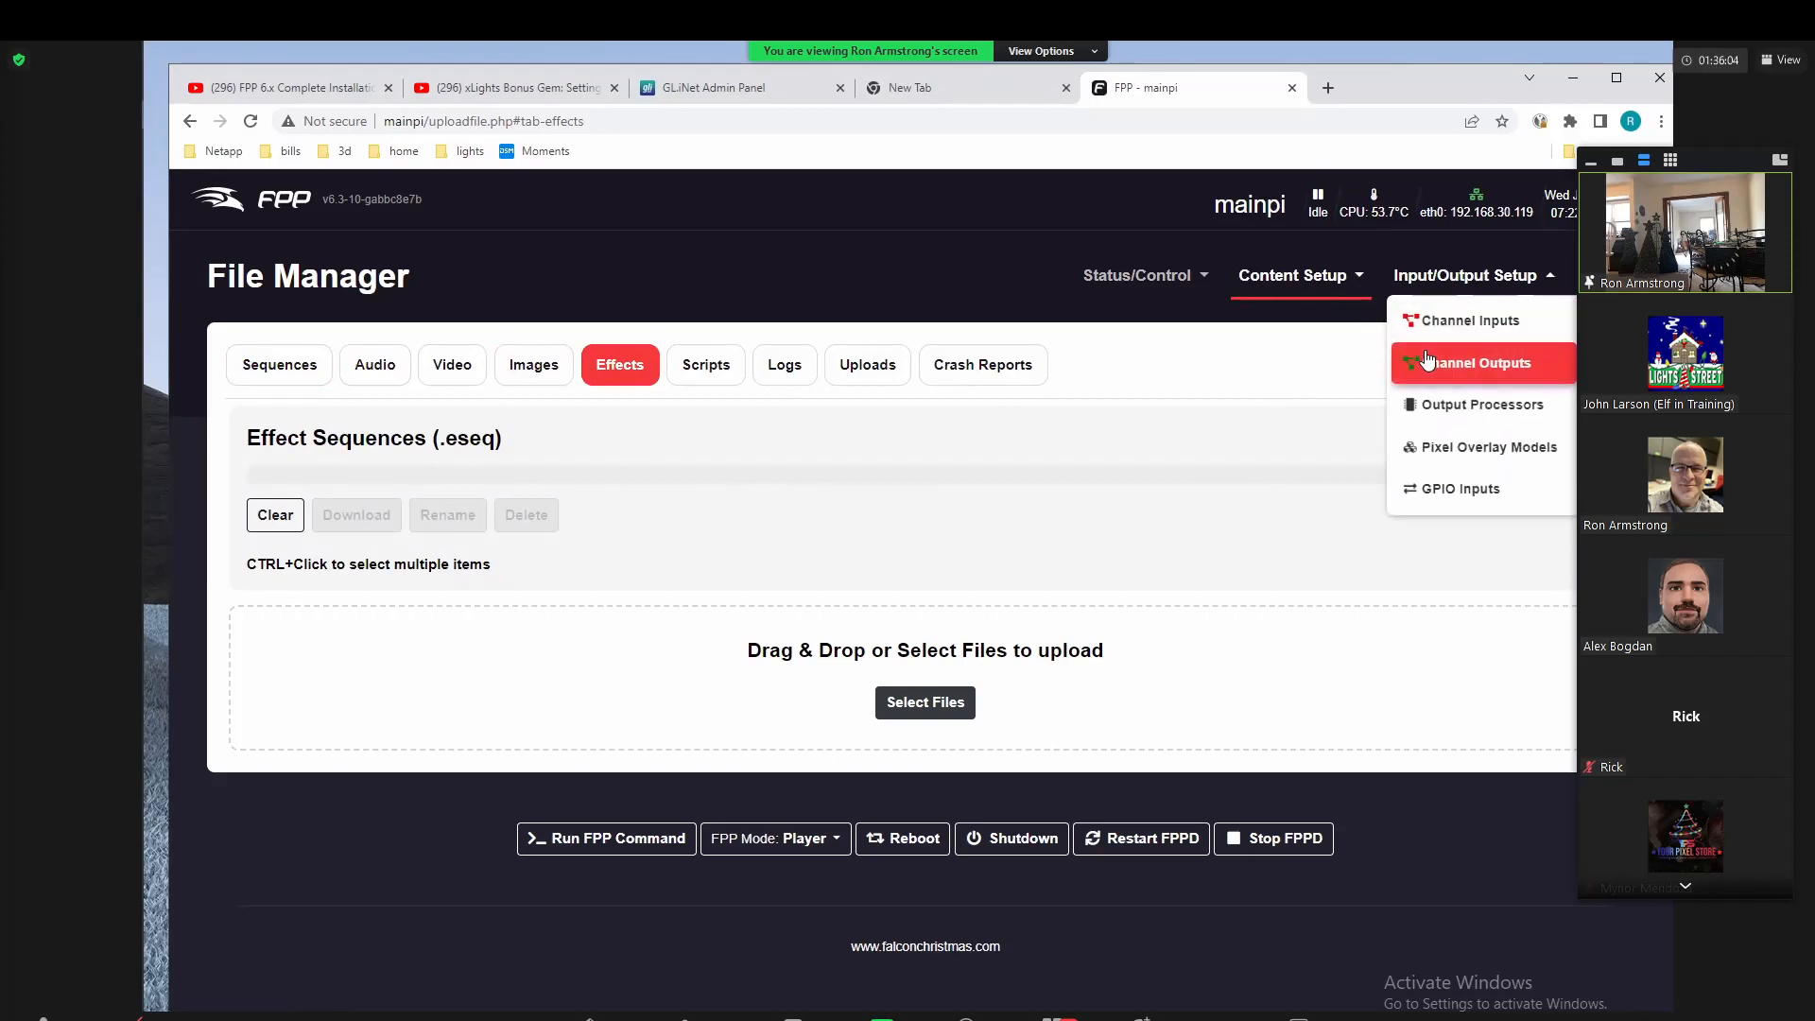
click(1408, 371)
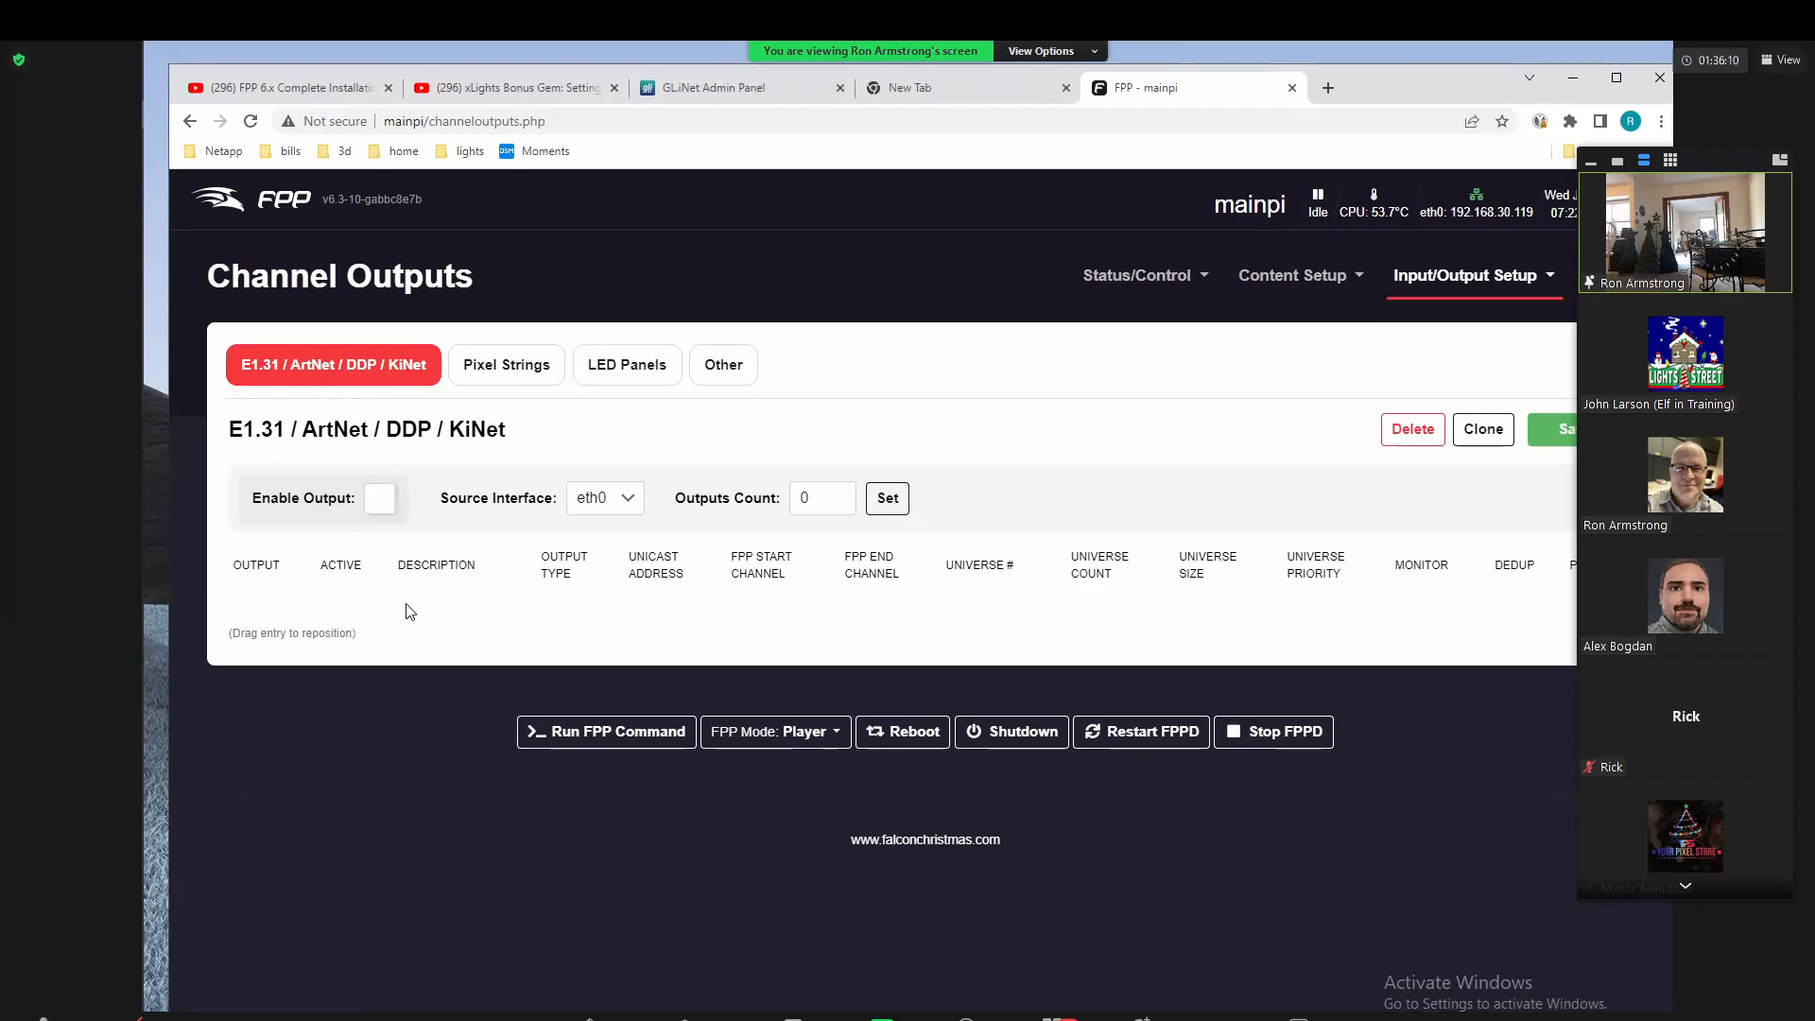
click(521, 378)
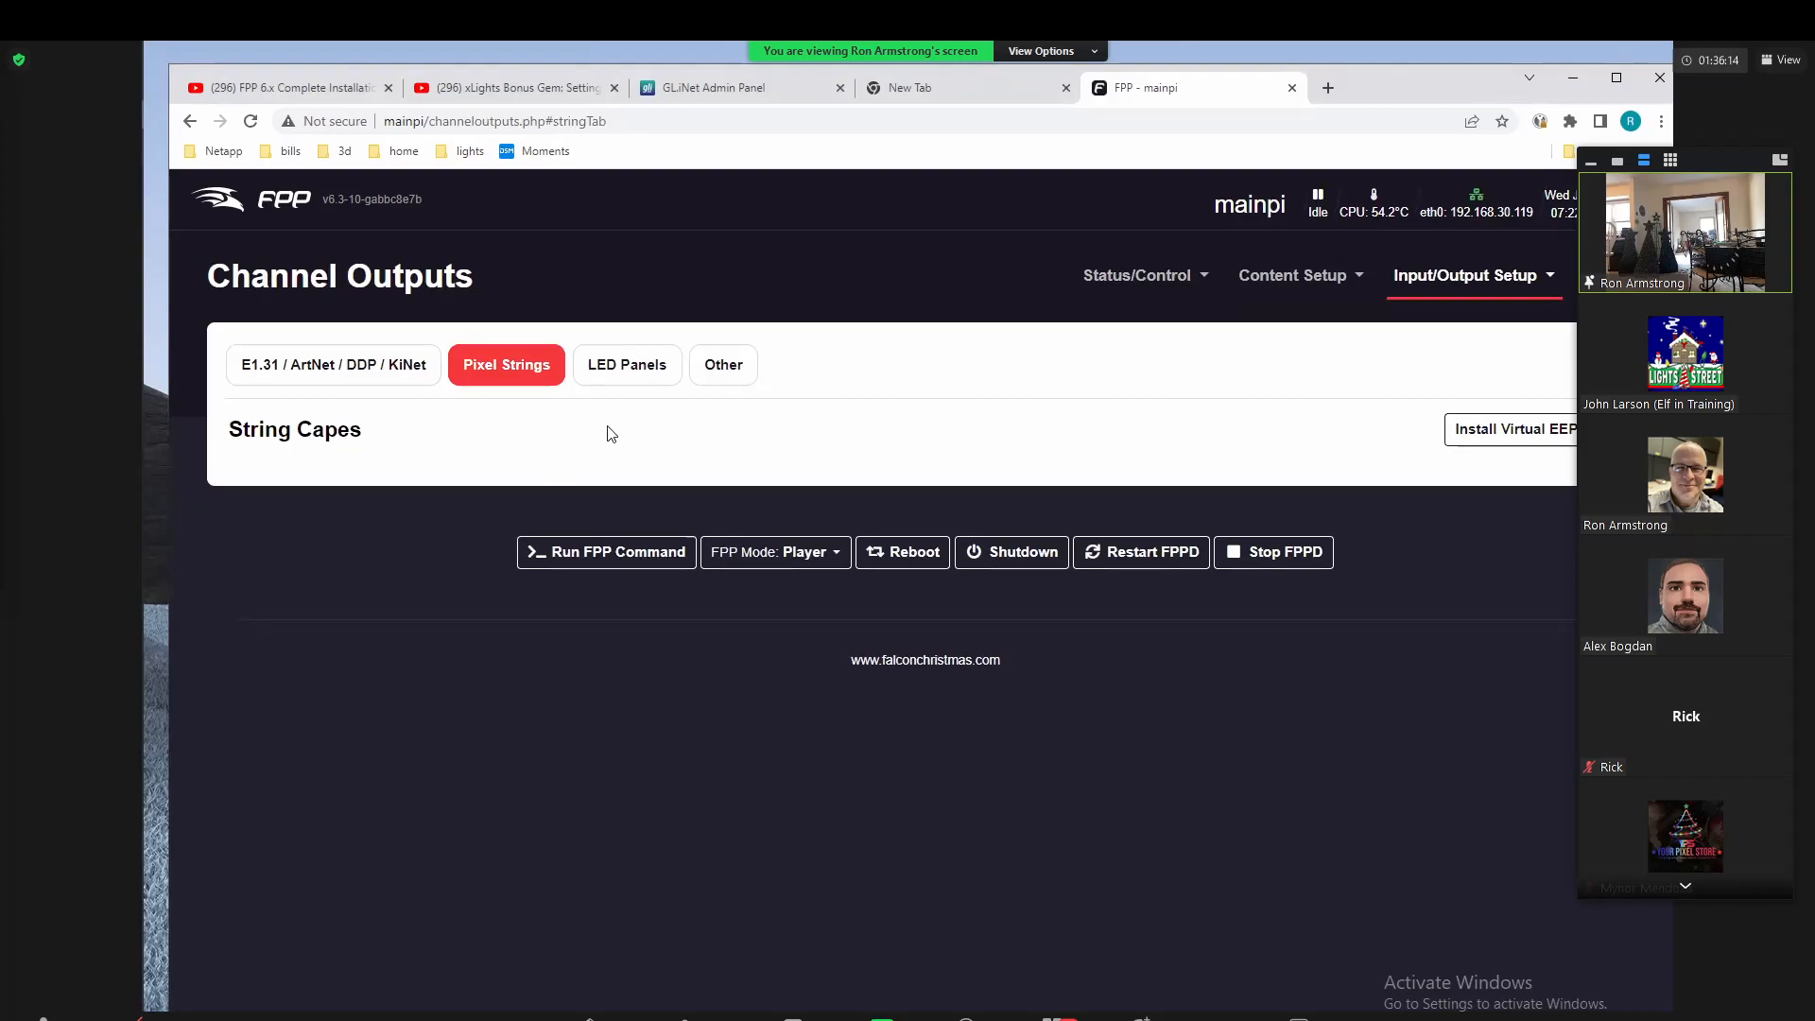
click(627, 367)
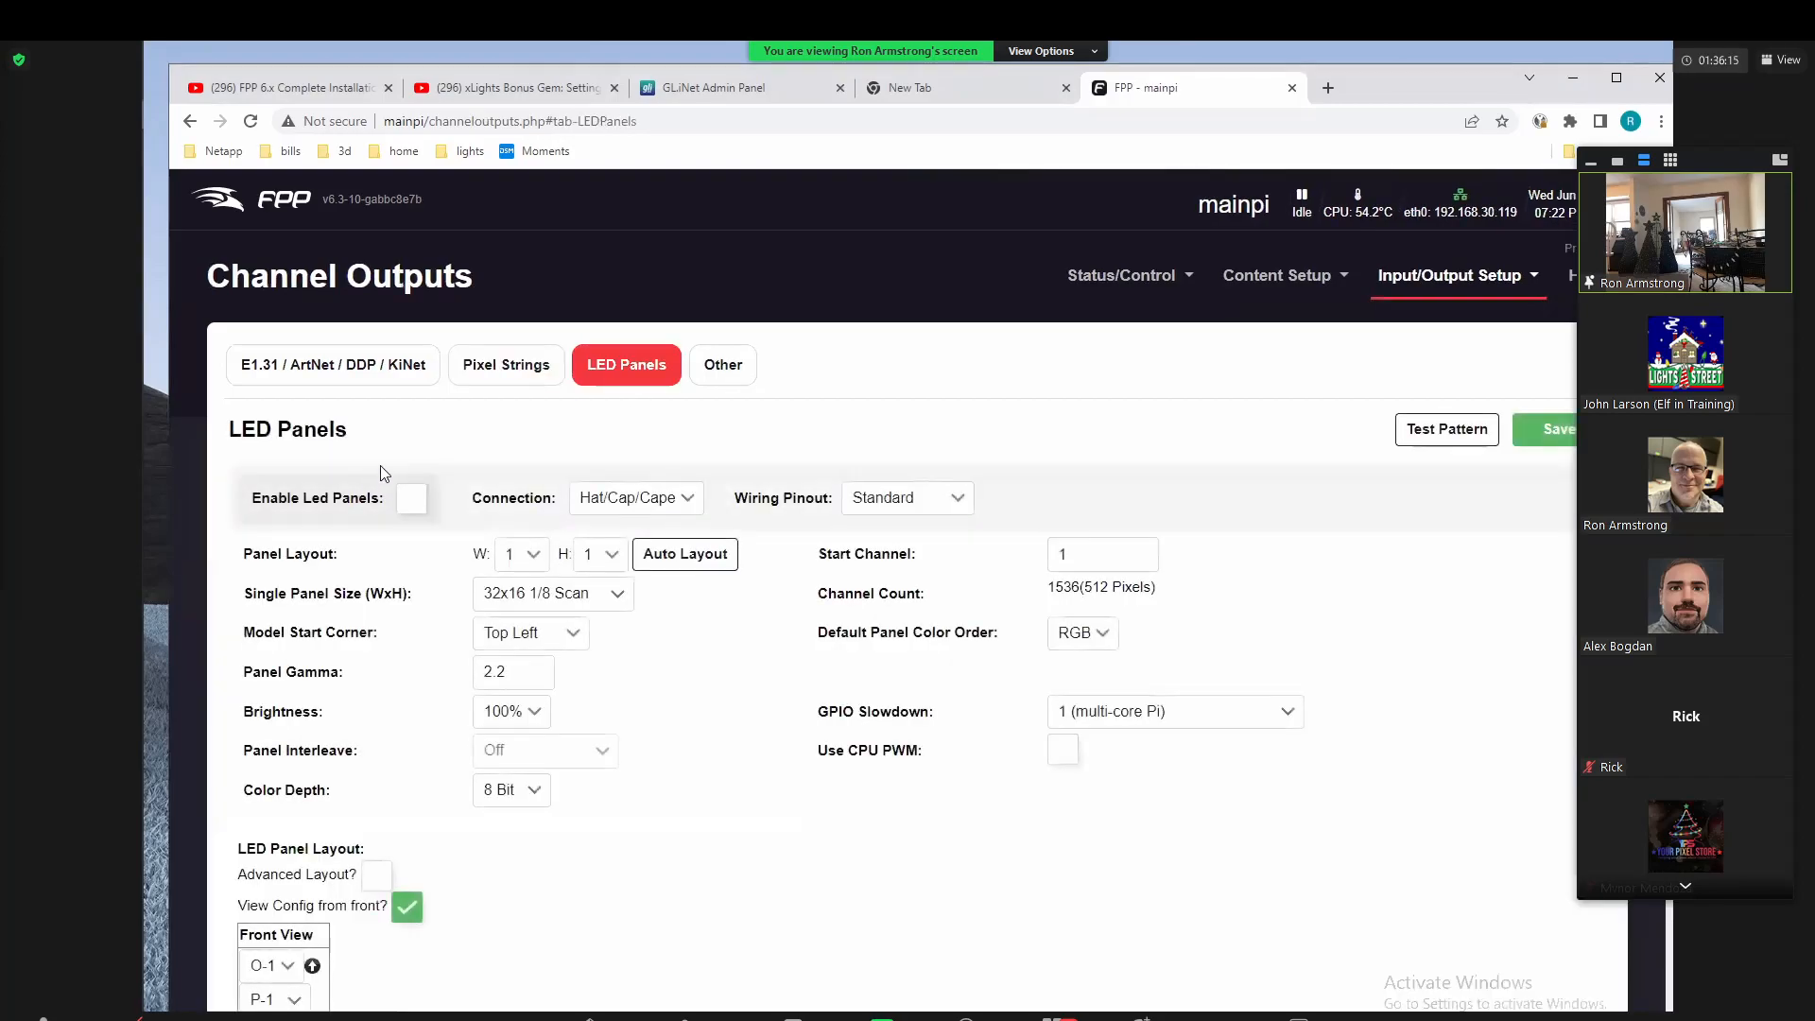
click(723, 373)
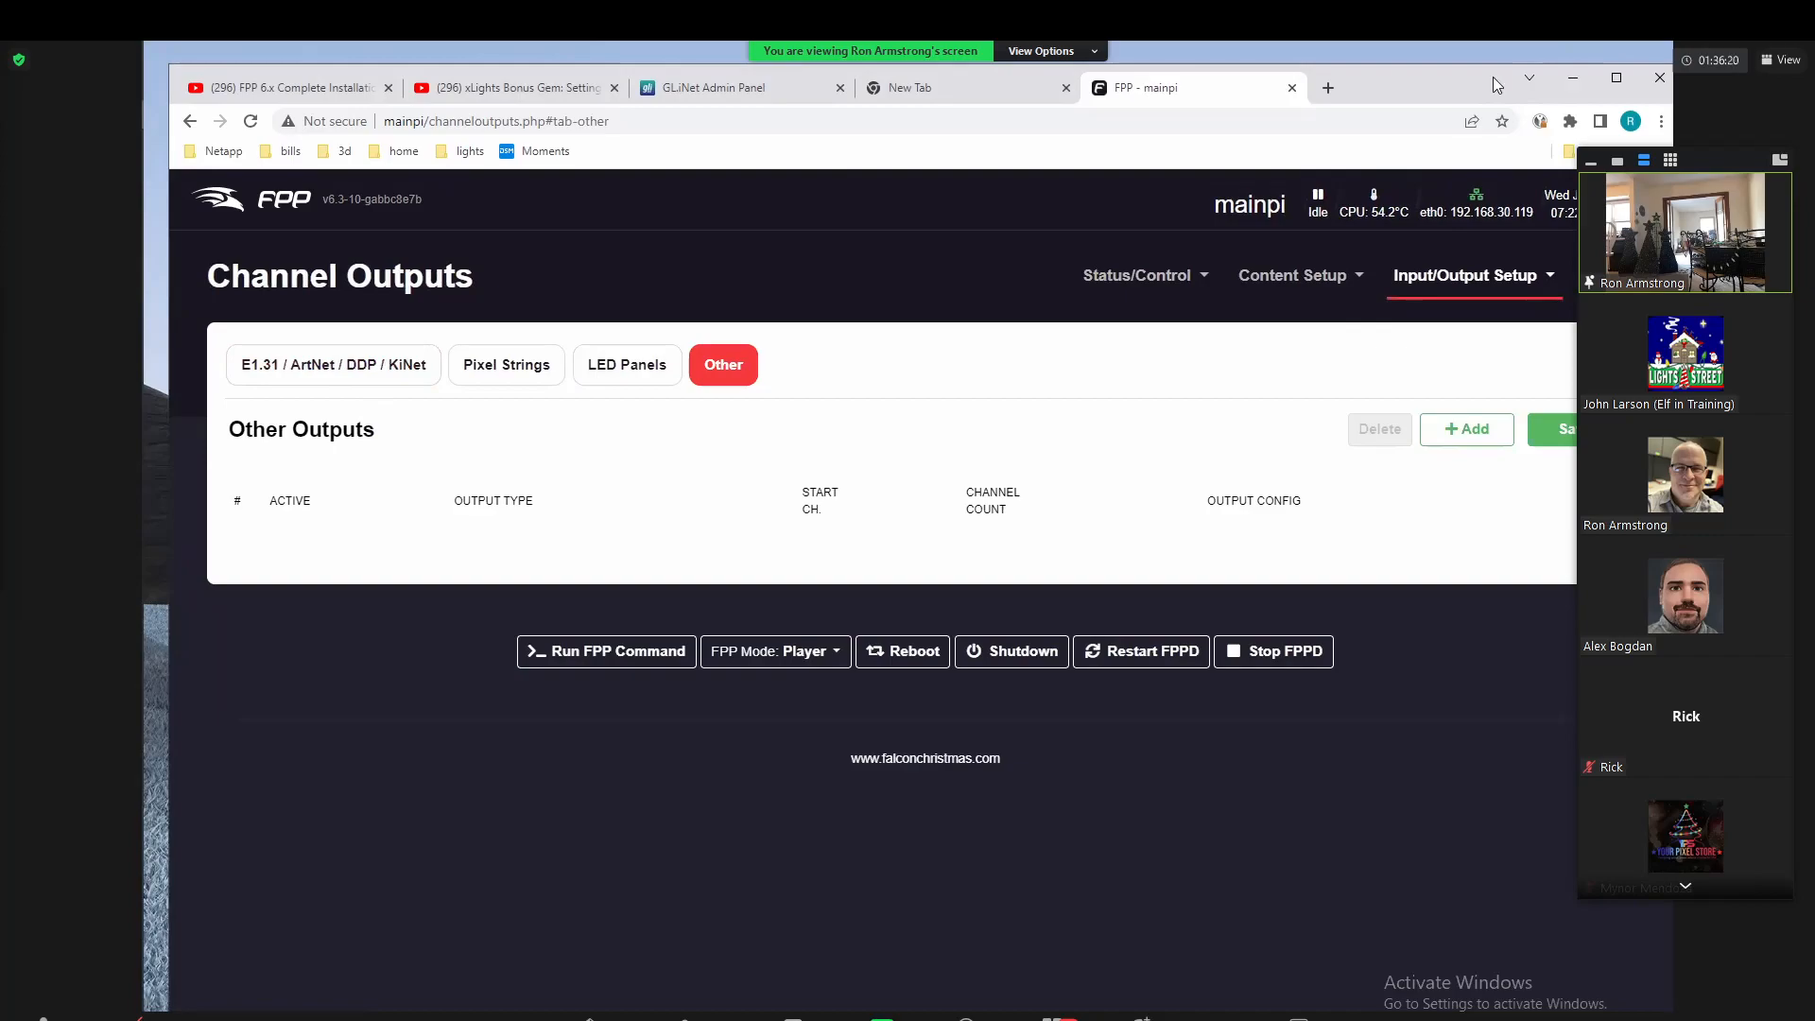
click(1162, 282)
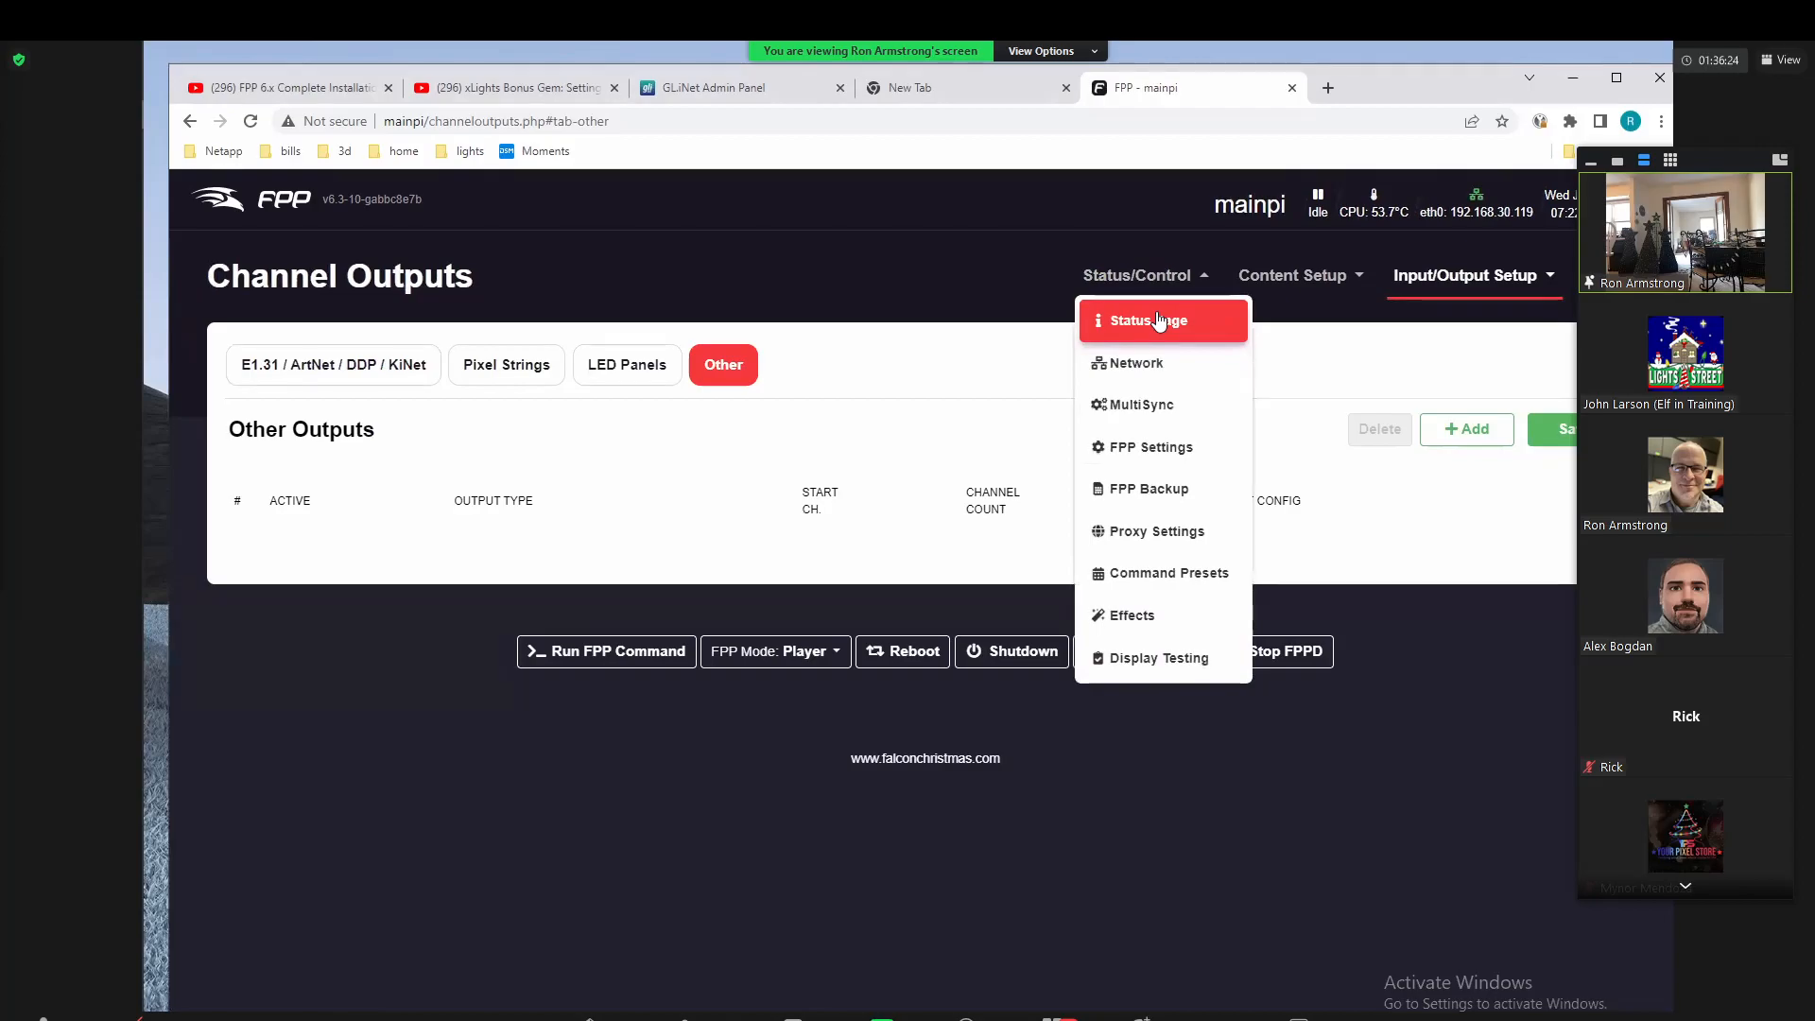
click(1160, 321)
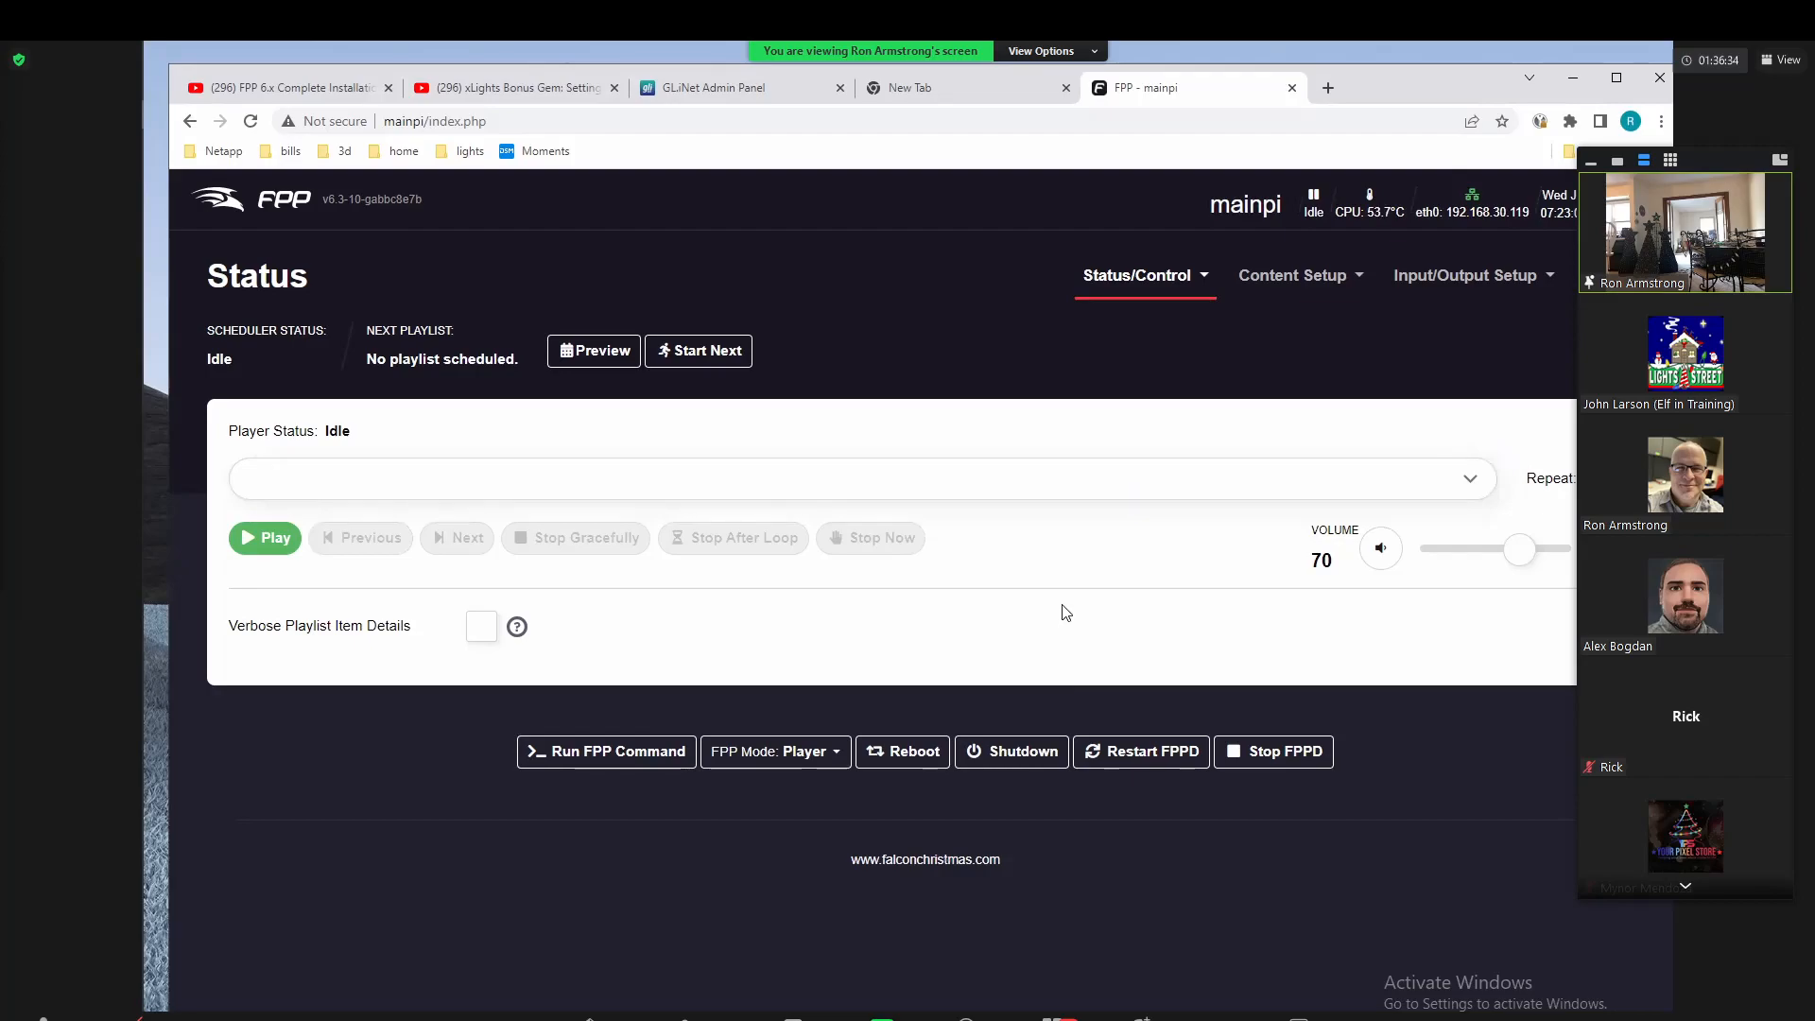
Step: Switch to xLights, open the led panel controller's web page and check its remote status and FPP mode
key(alt+Tab)
key(alt+Tab)
key(alt+Tab)
key(alt+Tab)
key(alt+Tab)
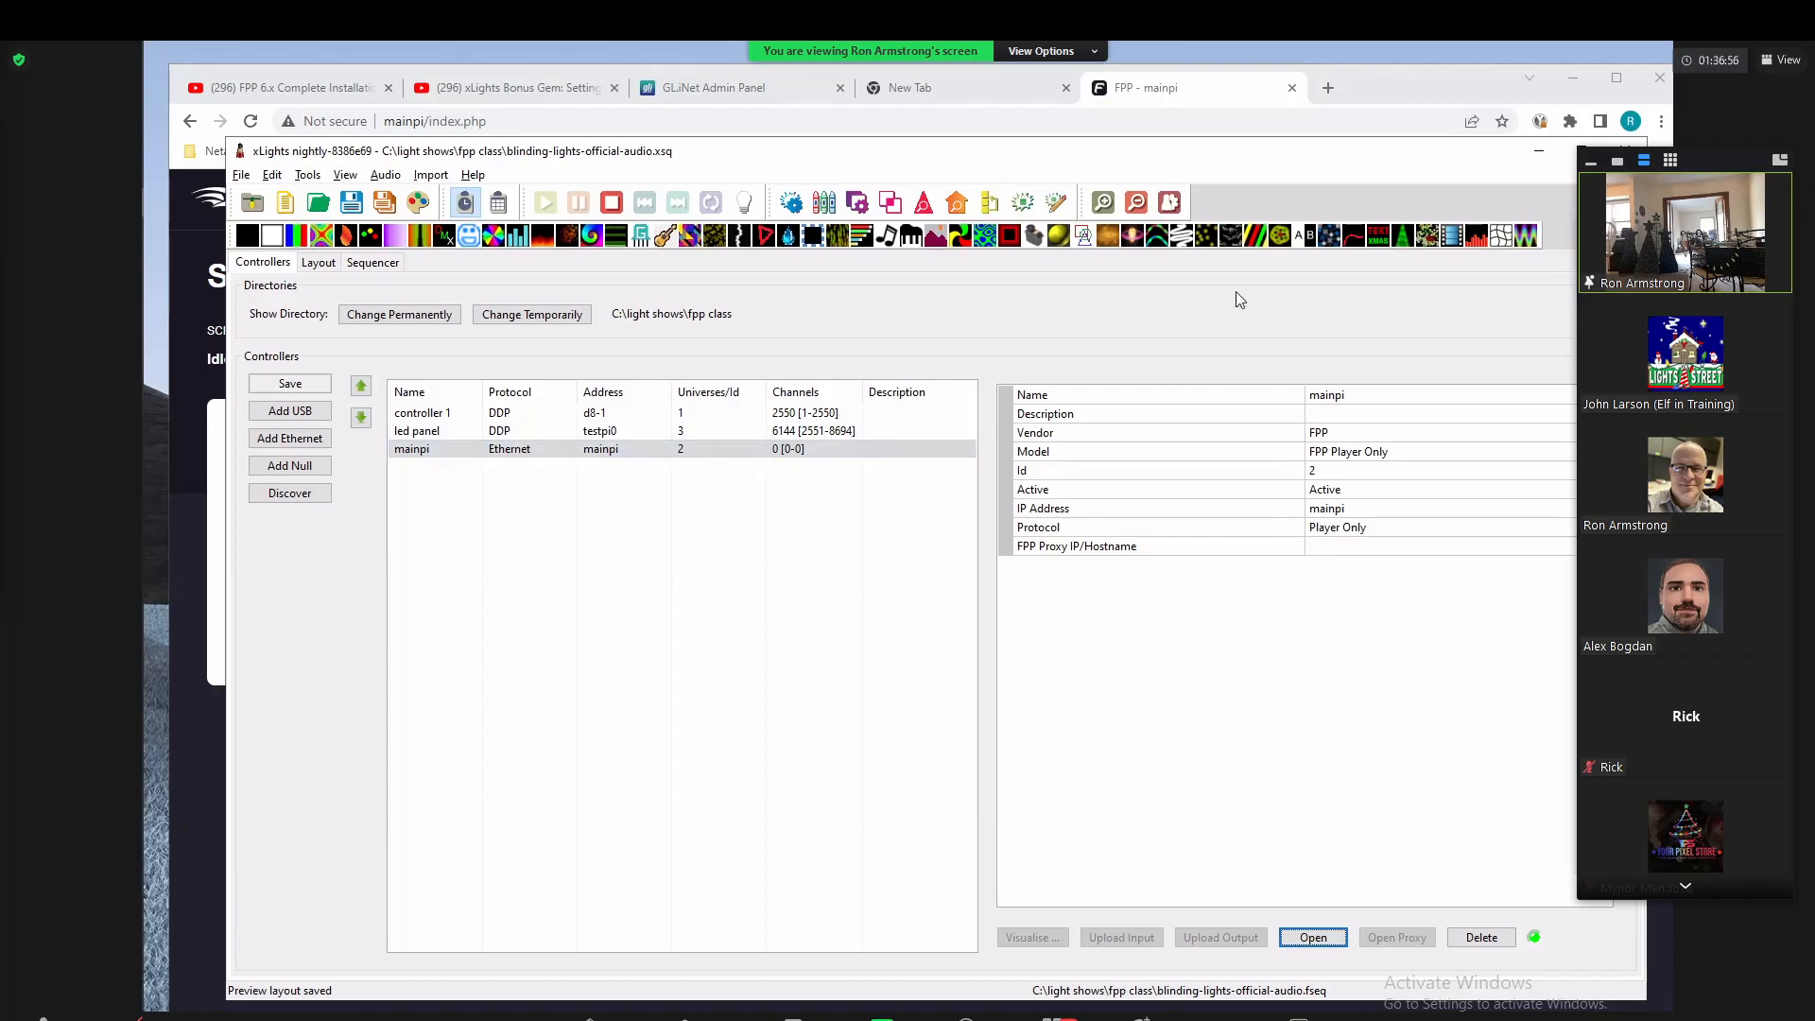
drag(1253, 165, 1254, 207)
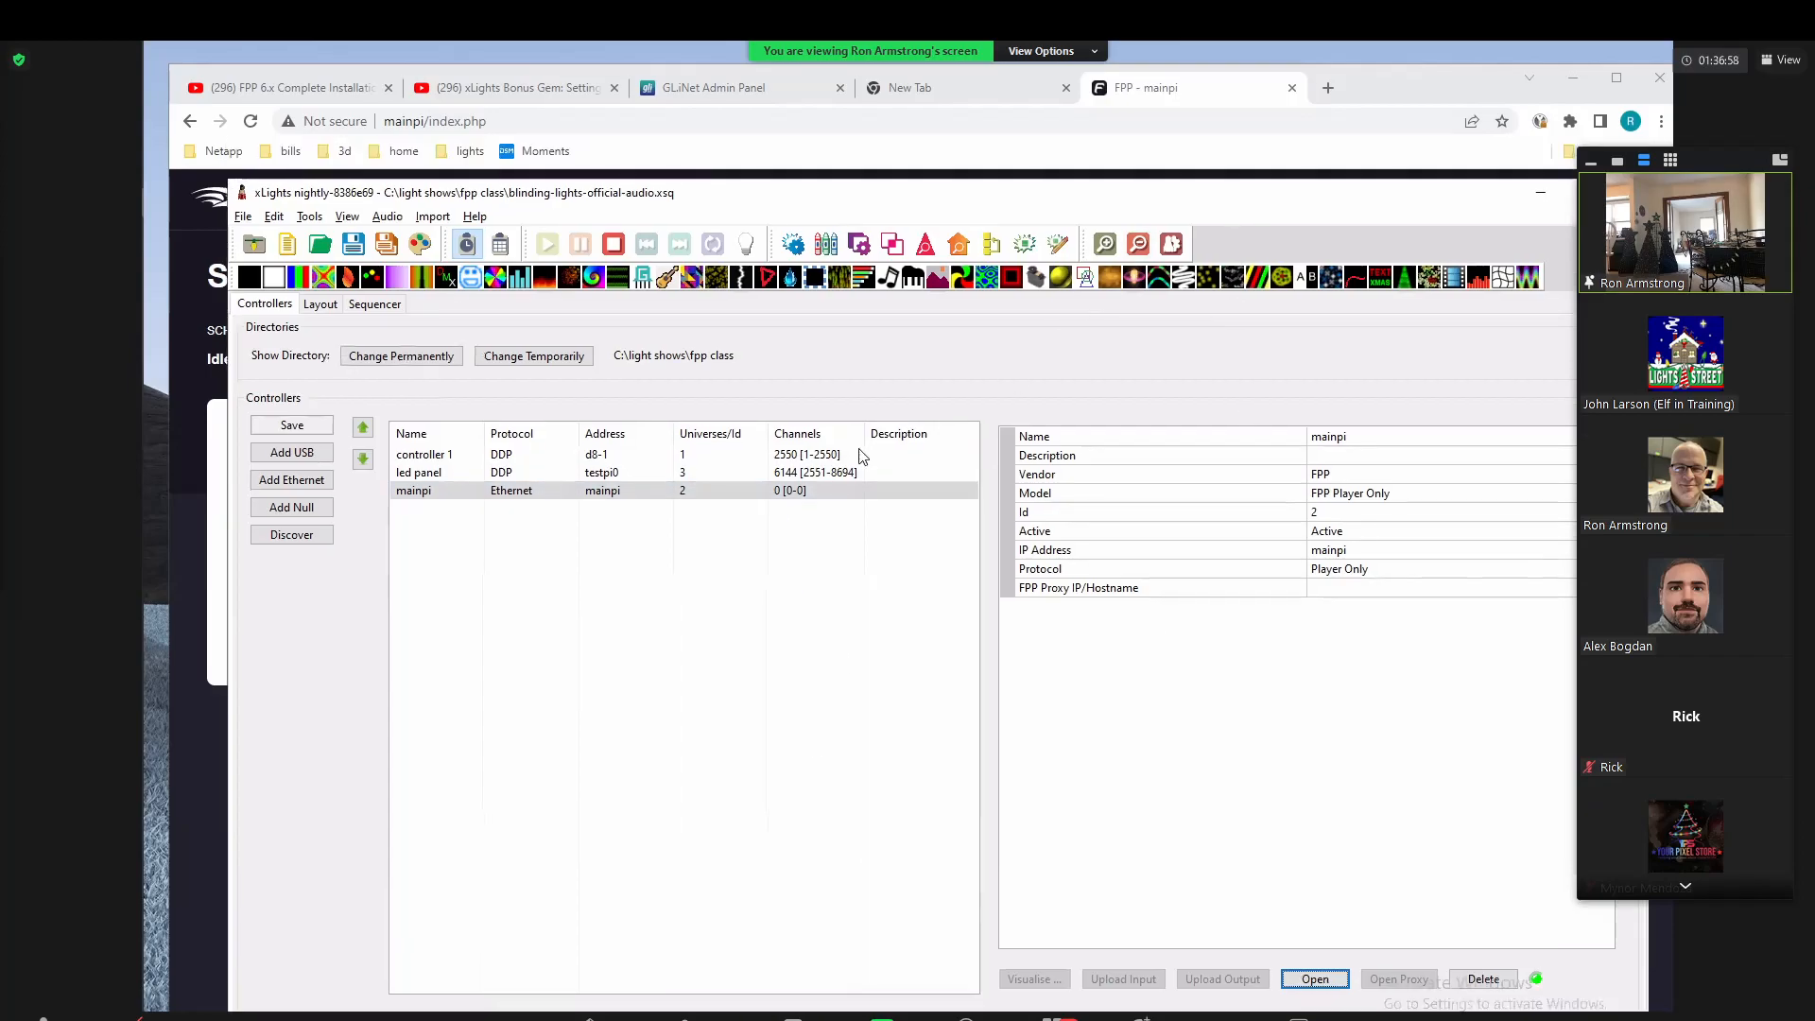
click(535, 472)
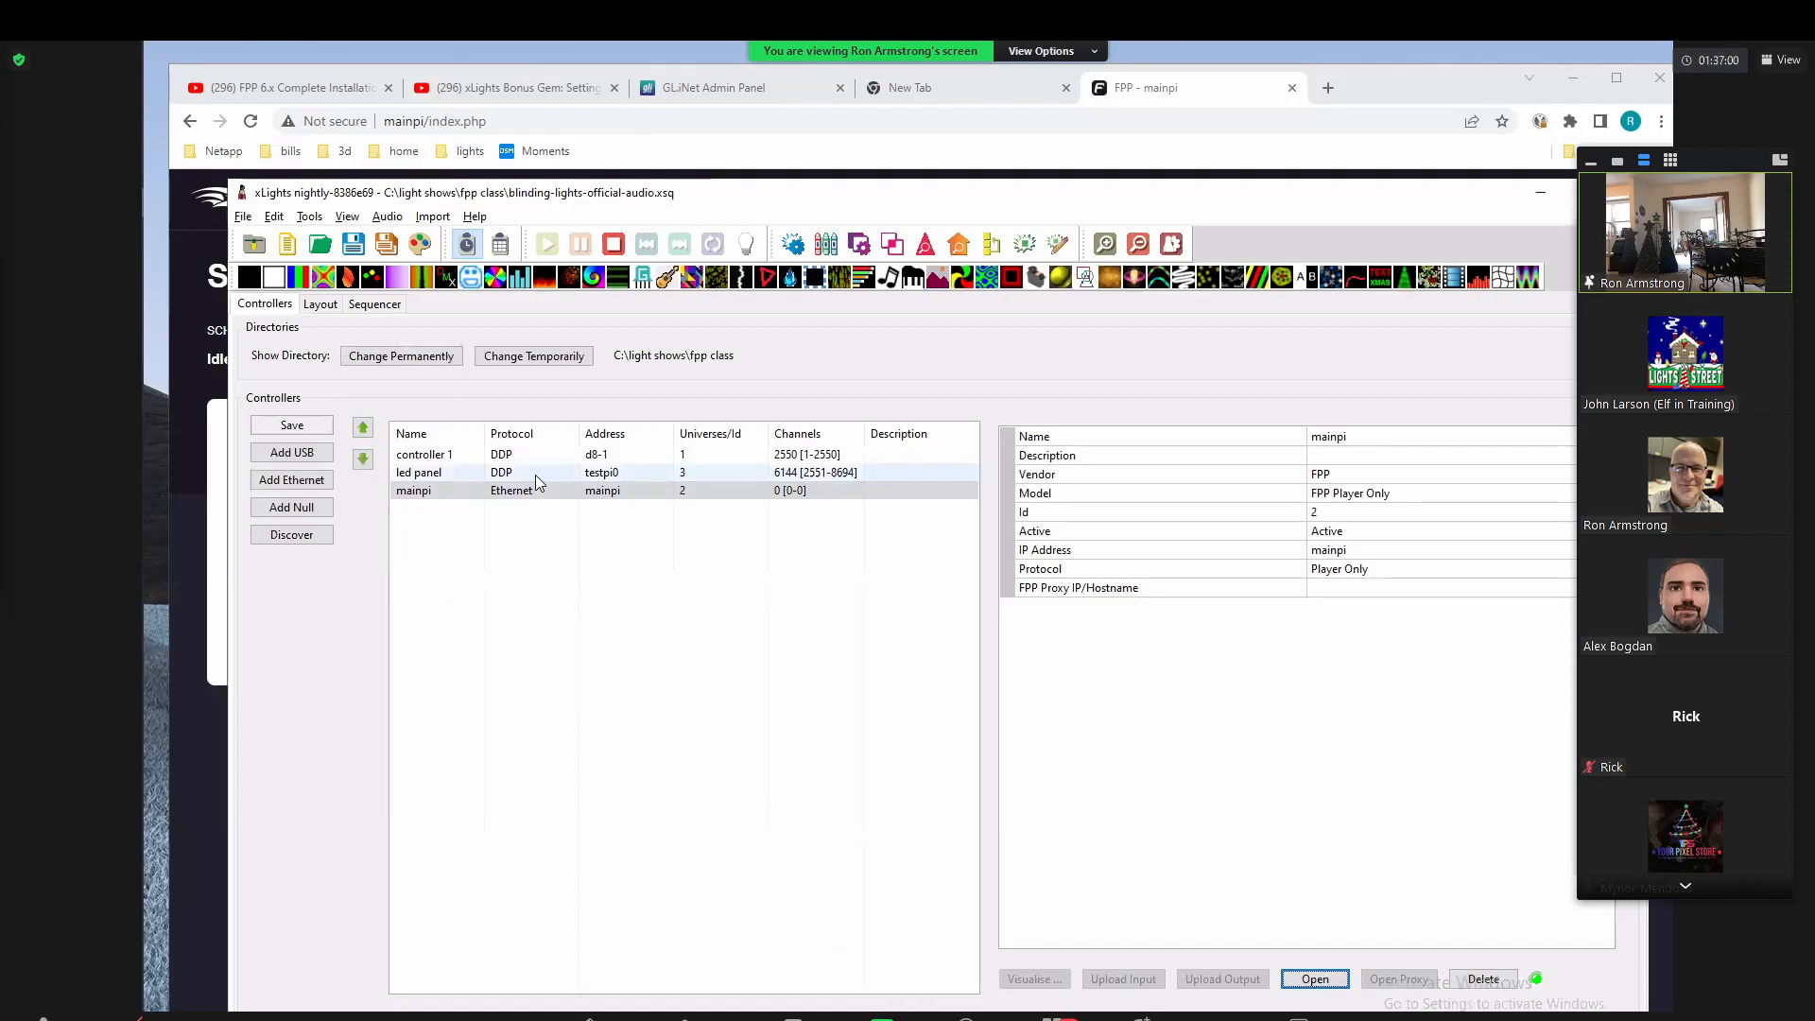
click(1317, 982)
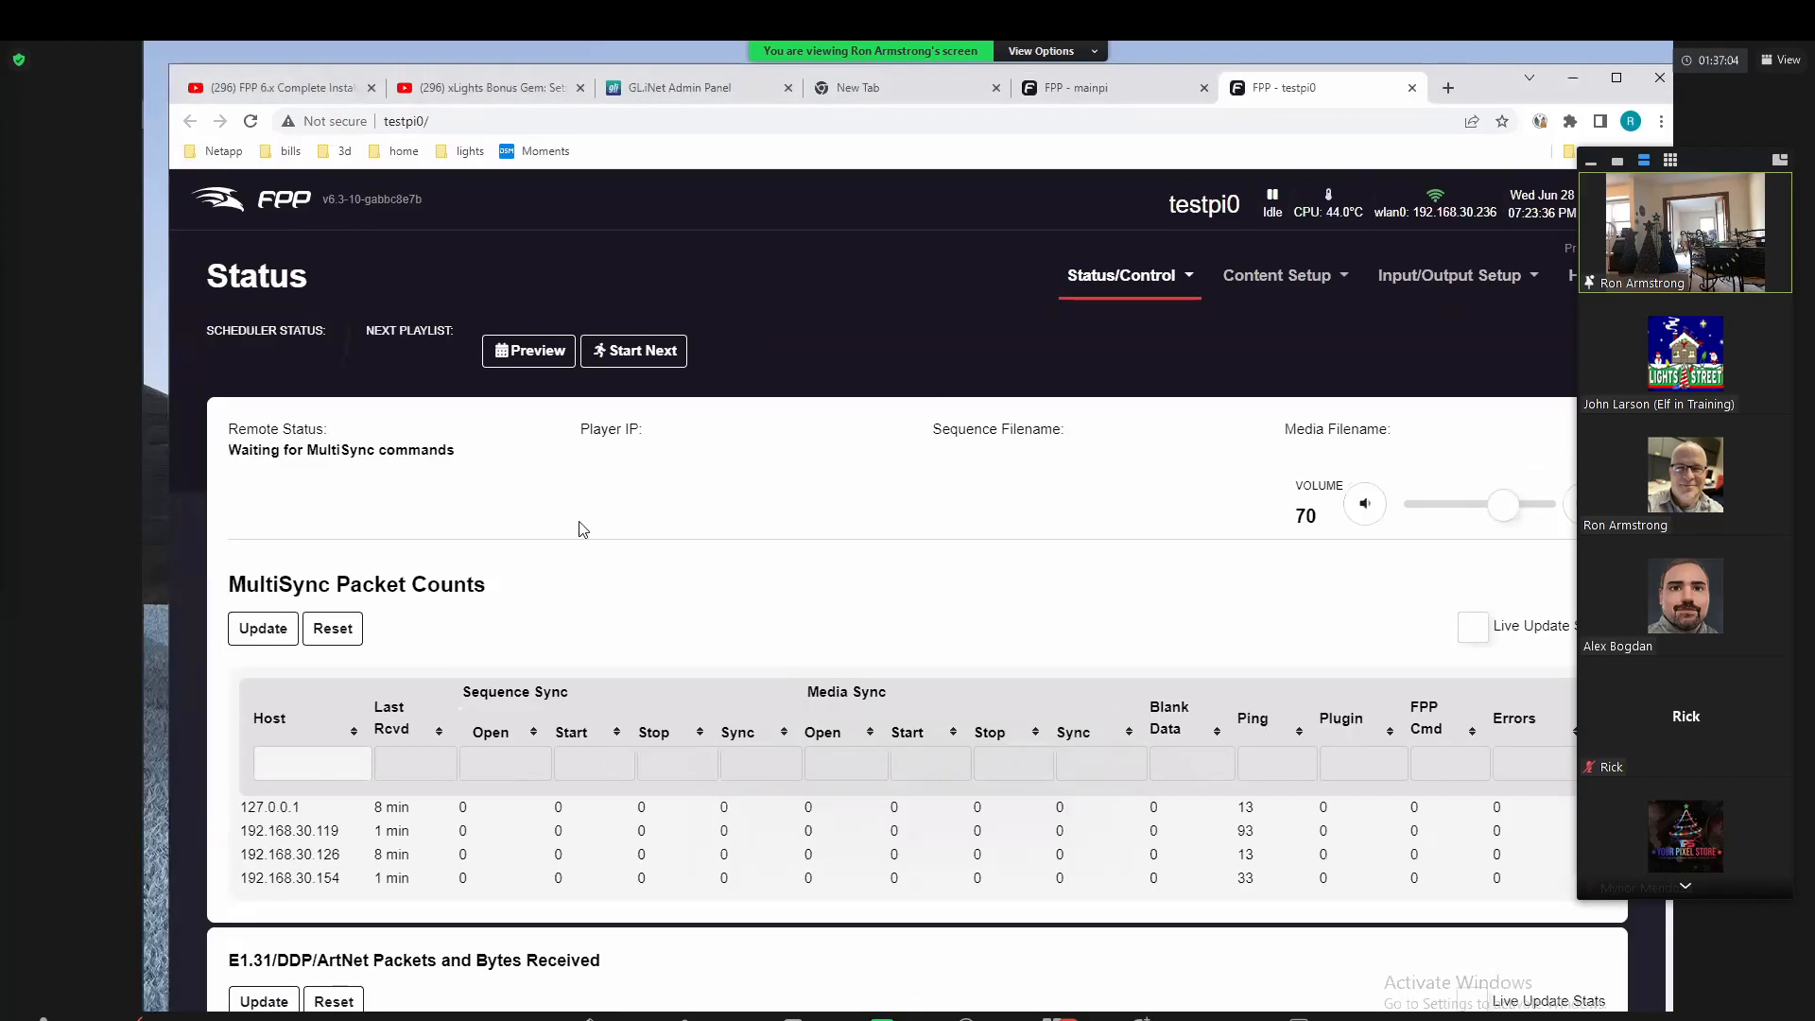
scroll(449, 460, down, 3)
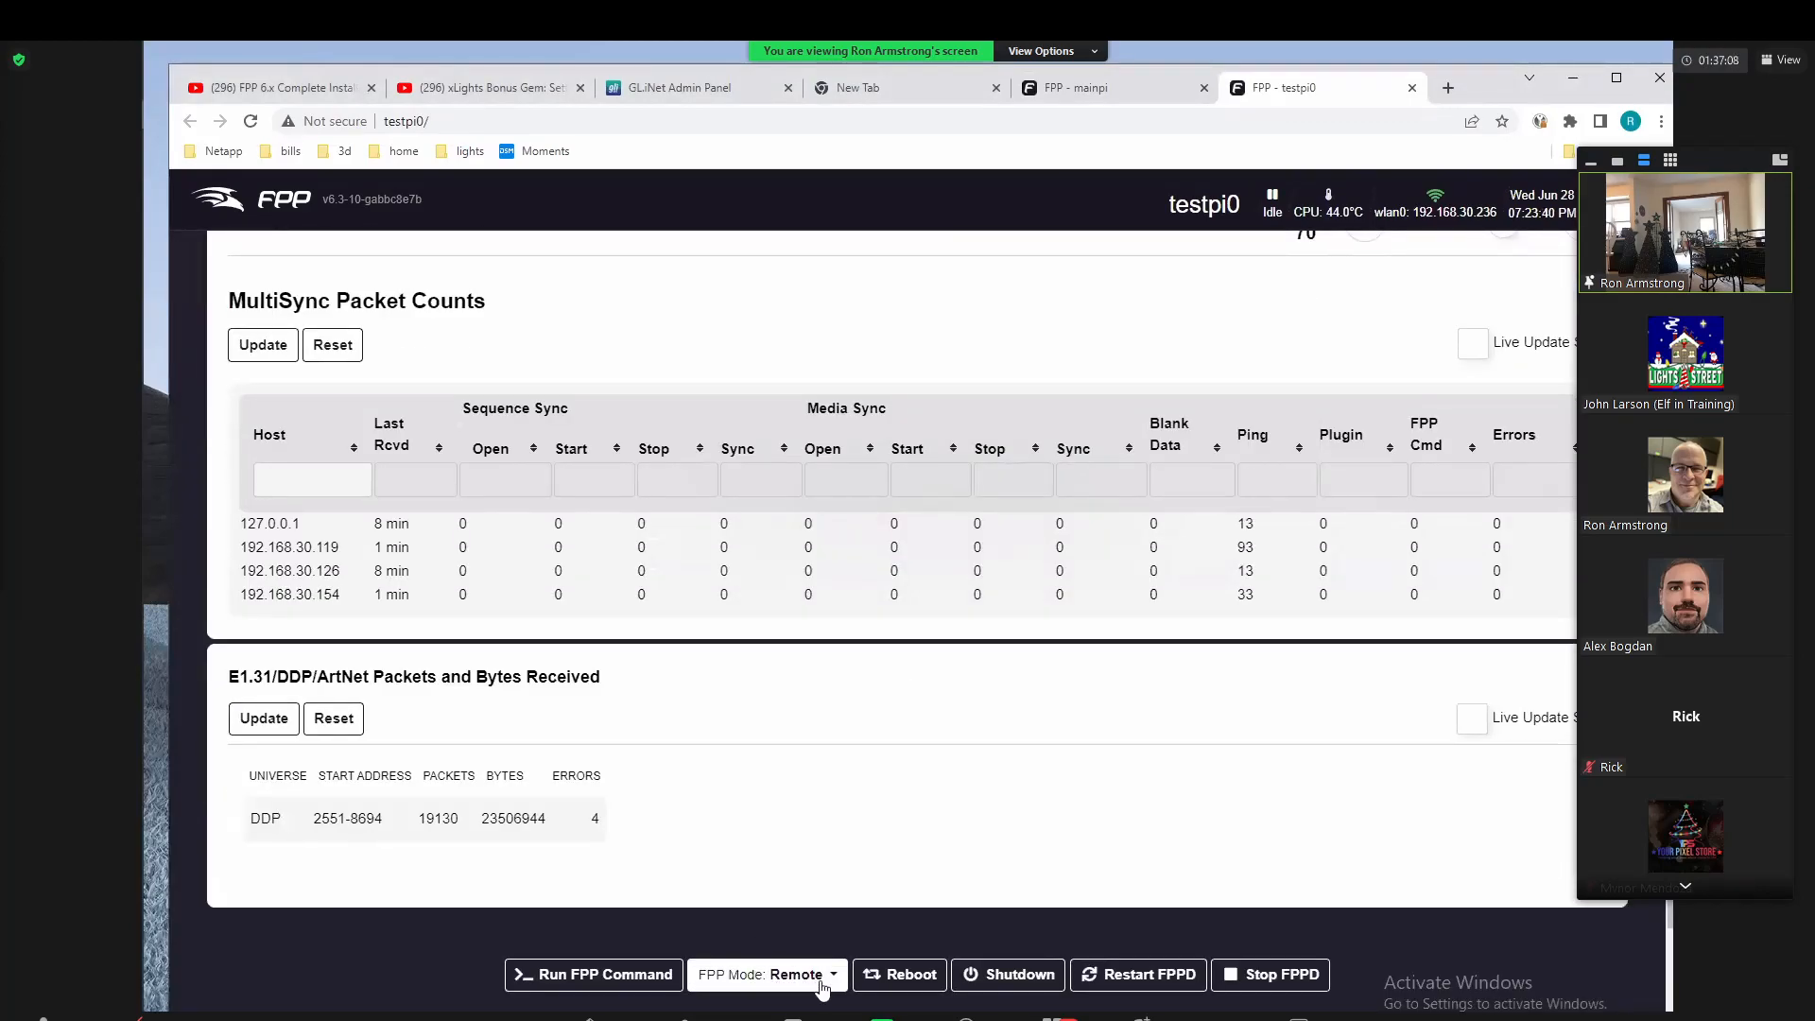
scroll(983, 614, up, 3)
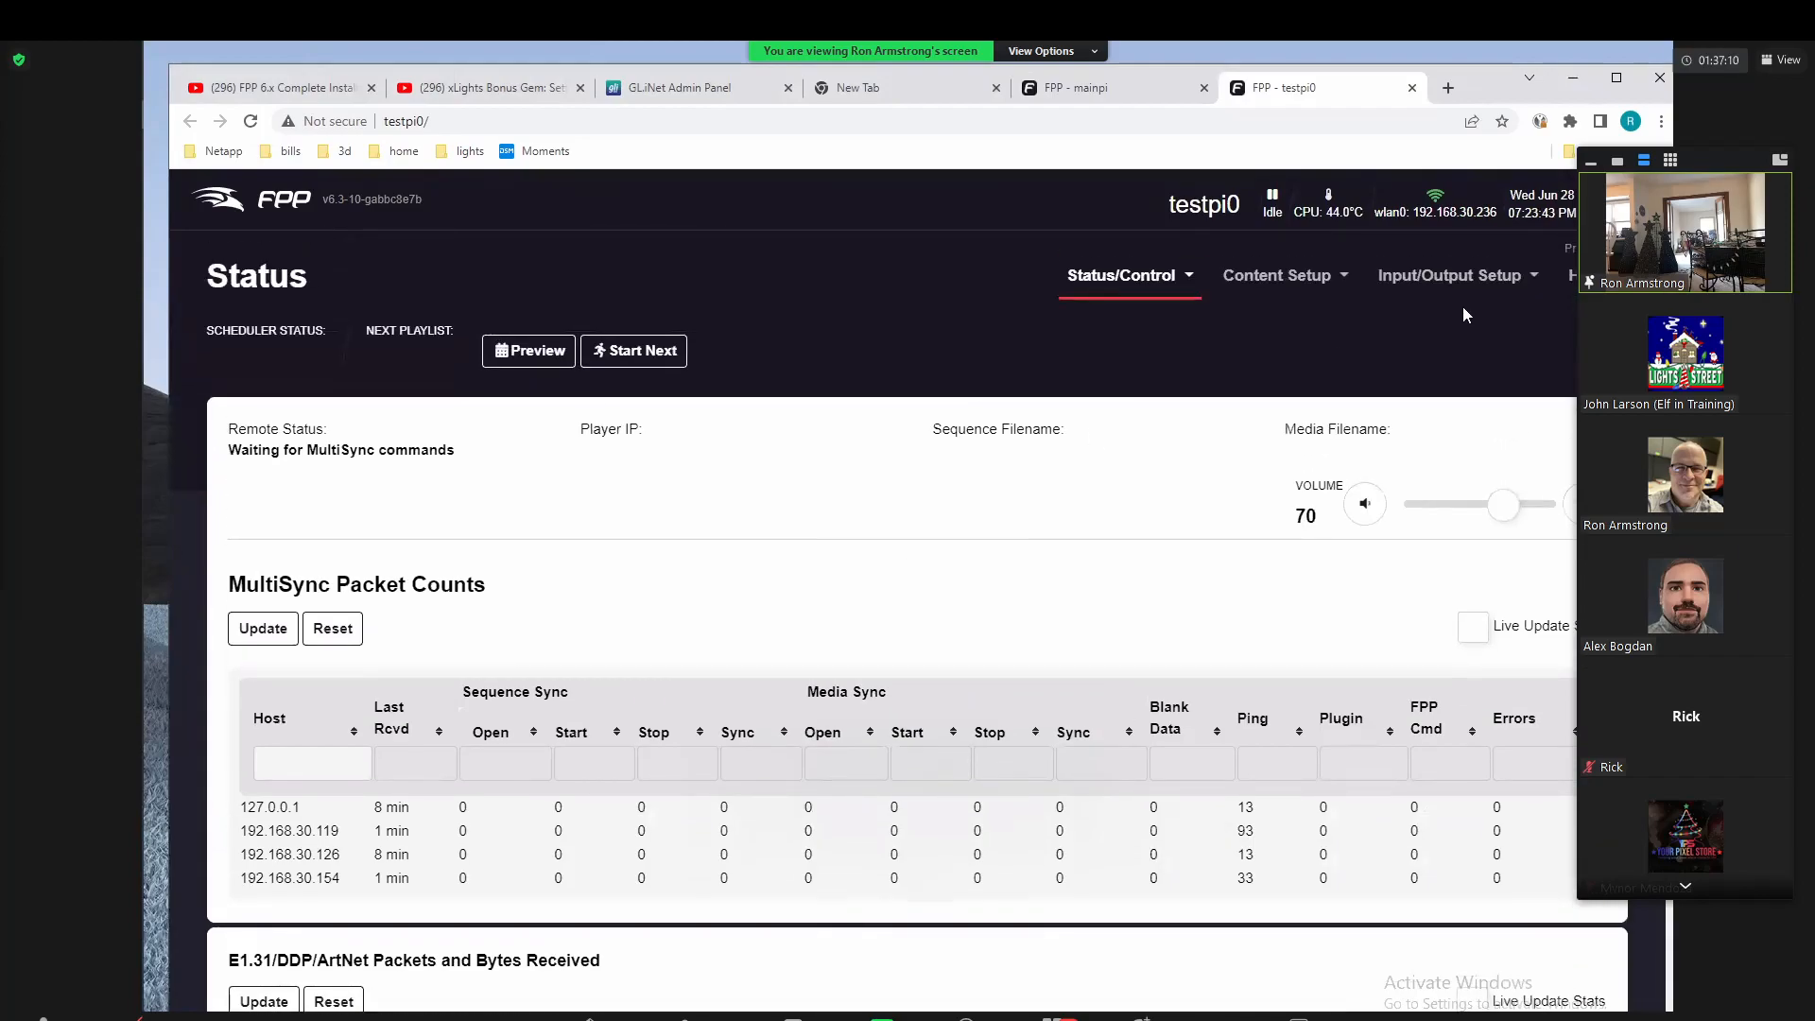
Step: Review testpi0's LED panel output configuration, then start and stop the panel test pattern
mouse_move(1449, 275)
click(1451, 357)
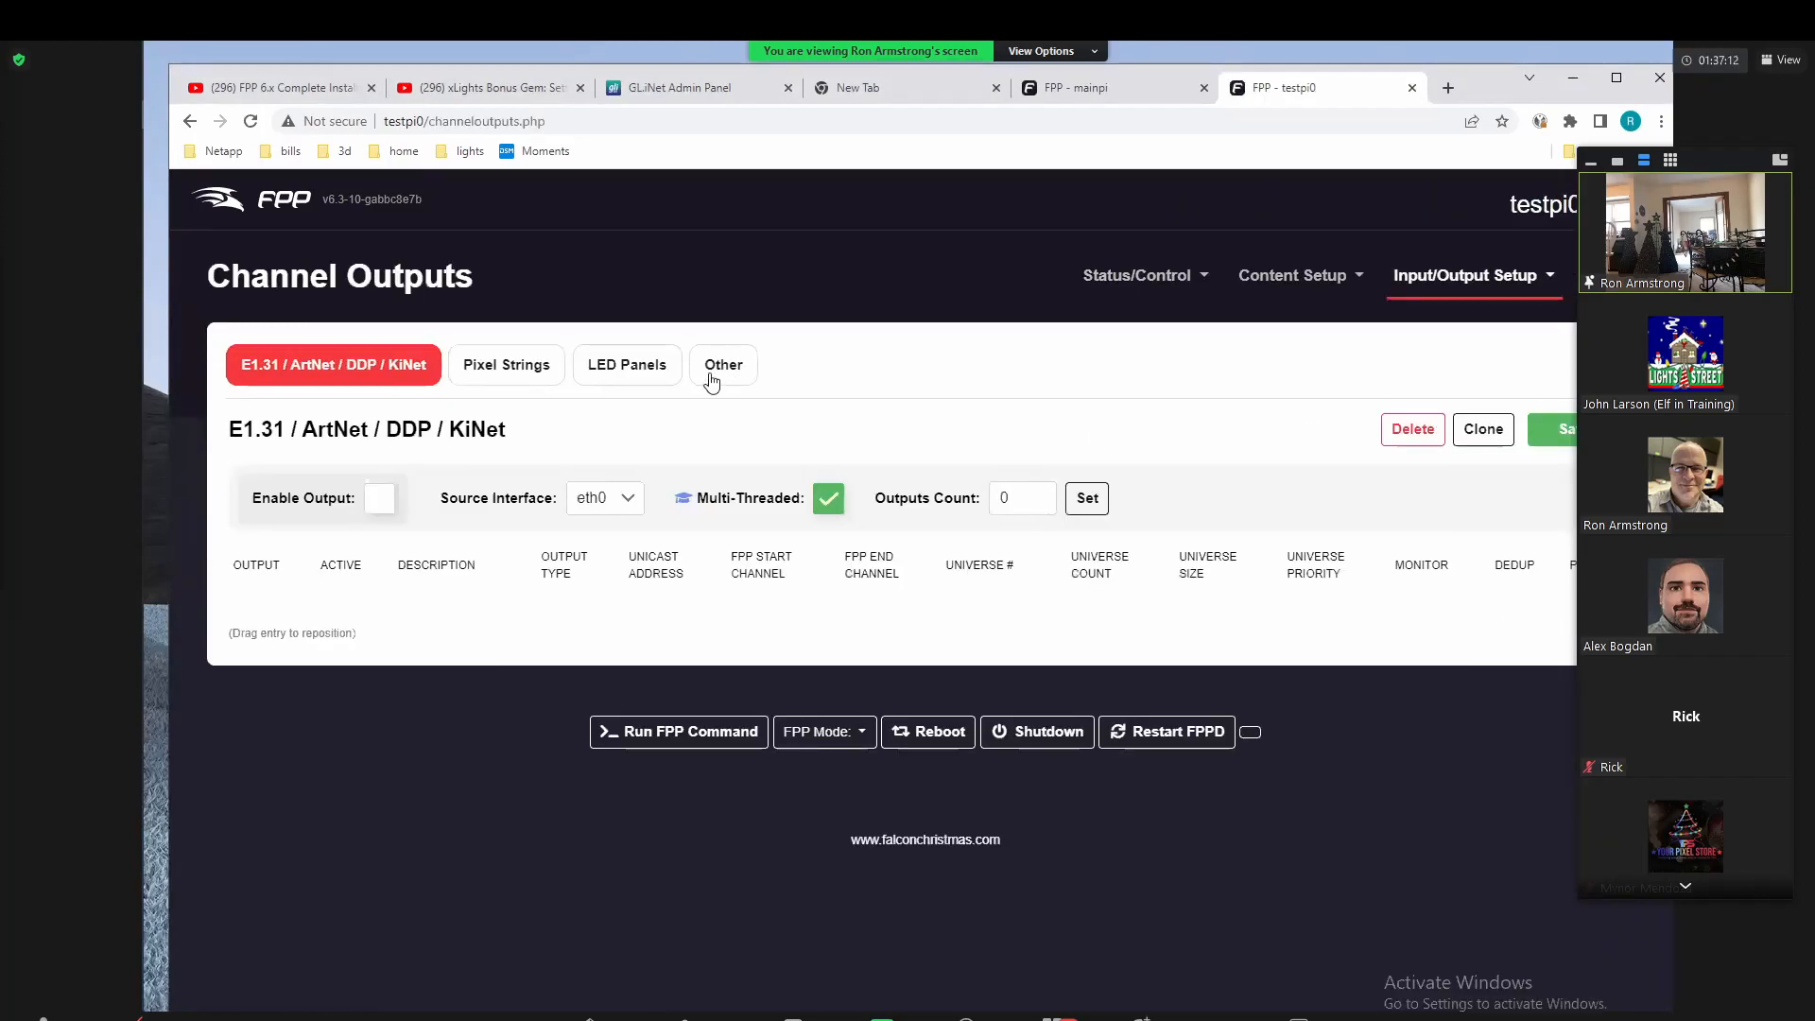
click(628, 365)
scroll(645, 789, down, 3)
scroll(775, 612, up, 3)
click(1439, 430)
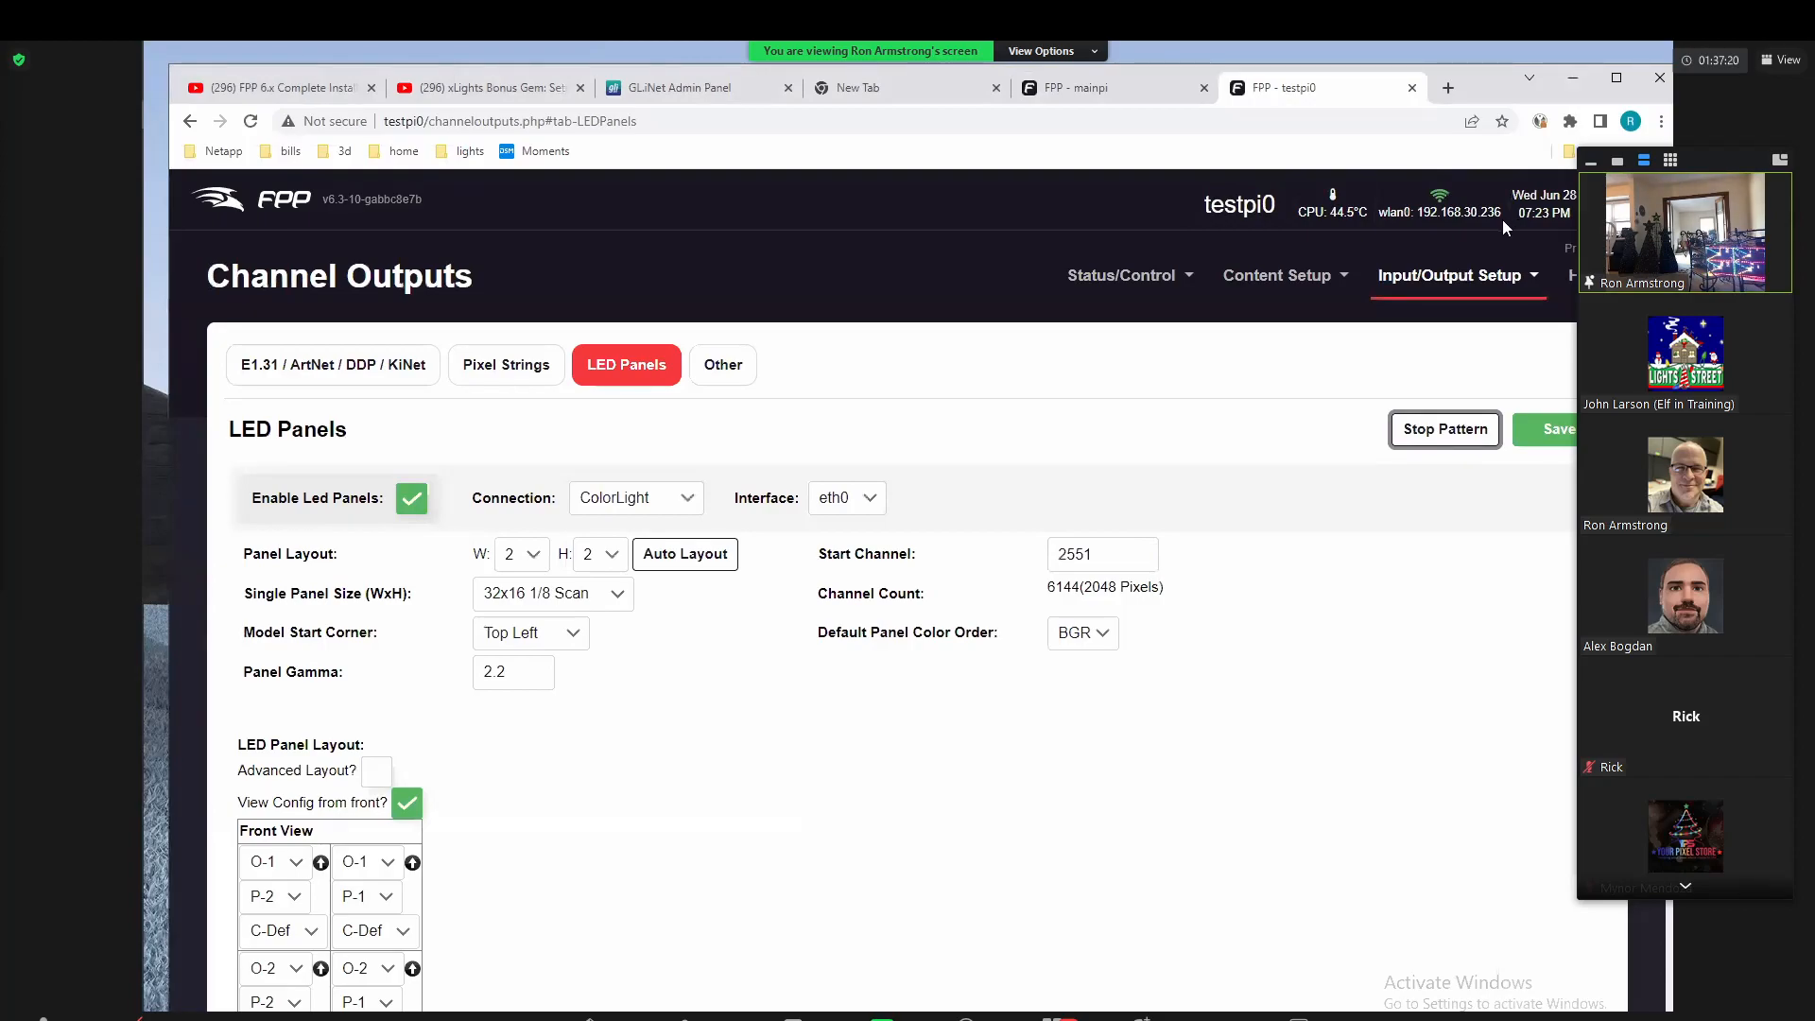
click(1443, 436)
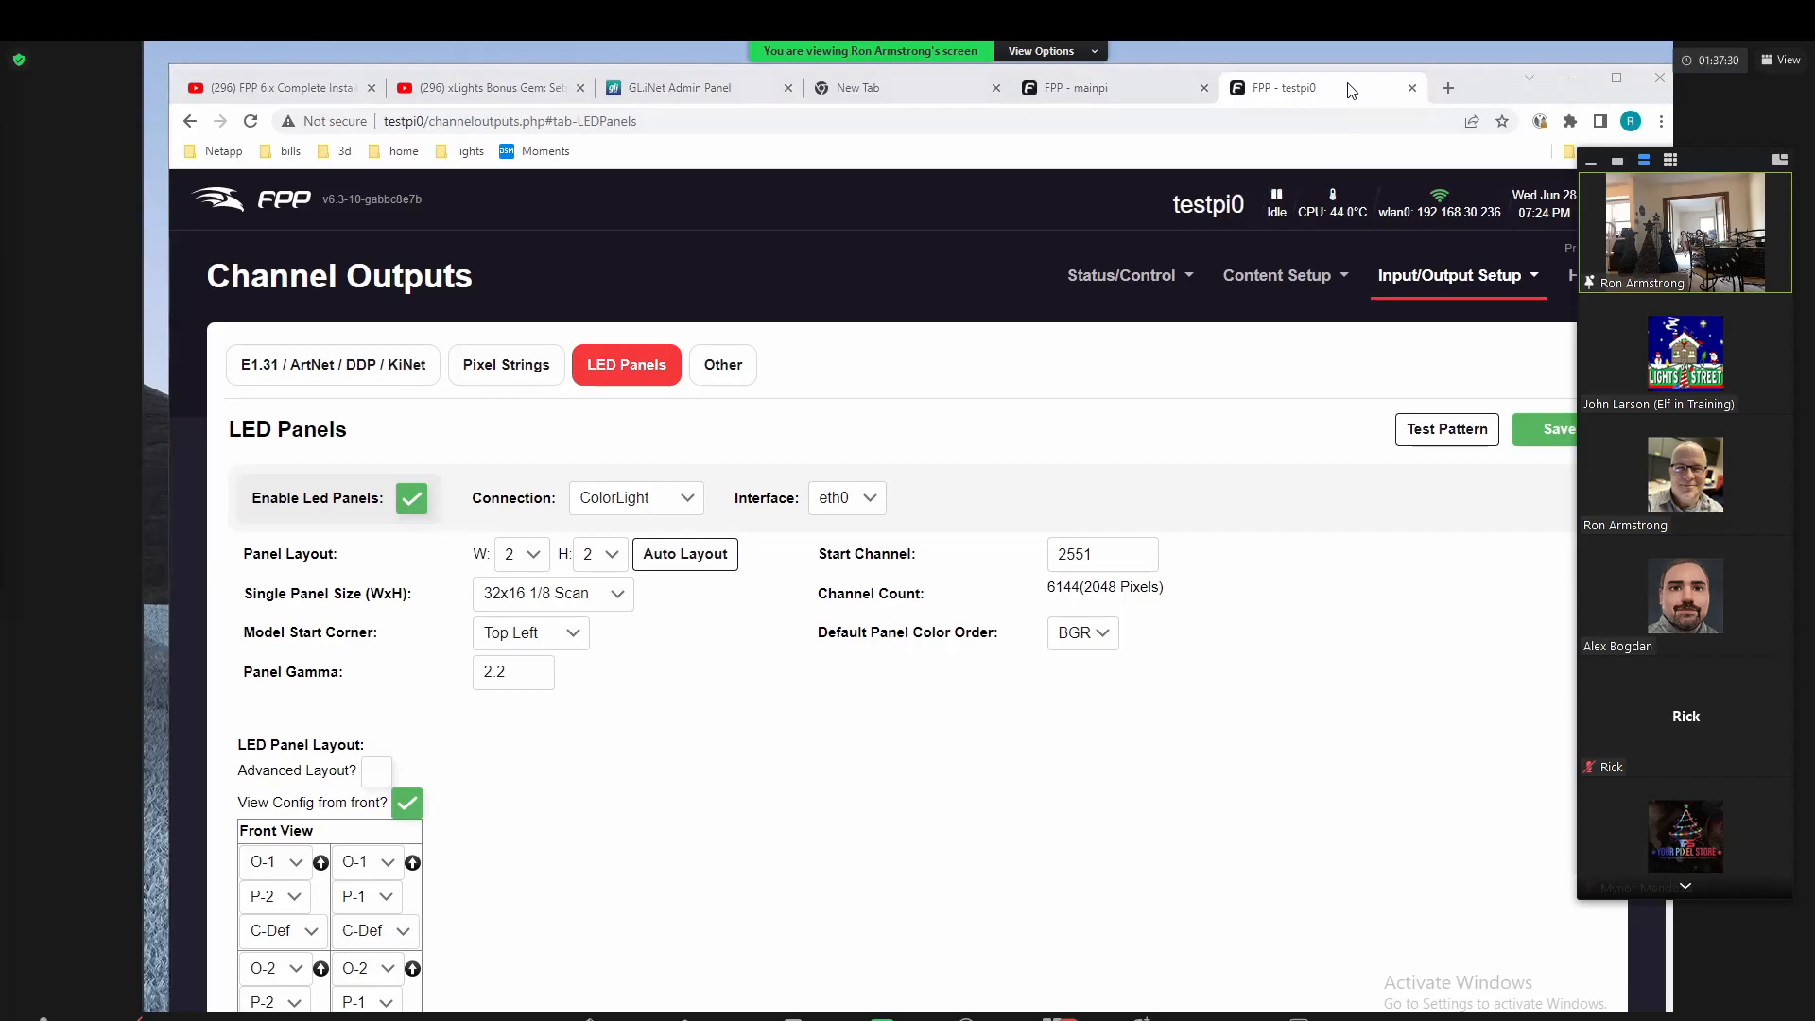
Step: Close testpi0's page, switch back to xLights and open FPP Connect for uploading to mainpi and testpi0
click(1412, 88)
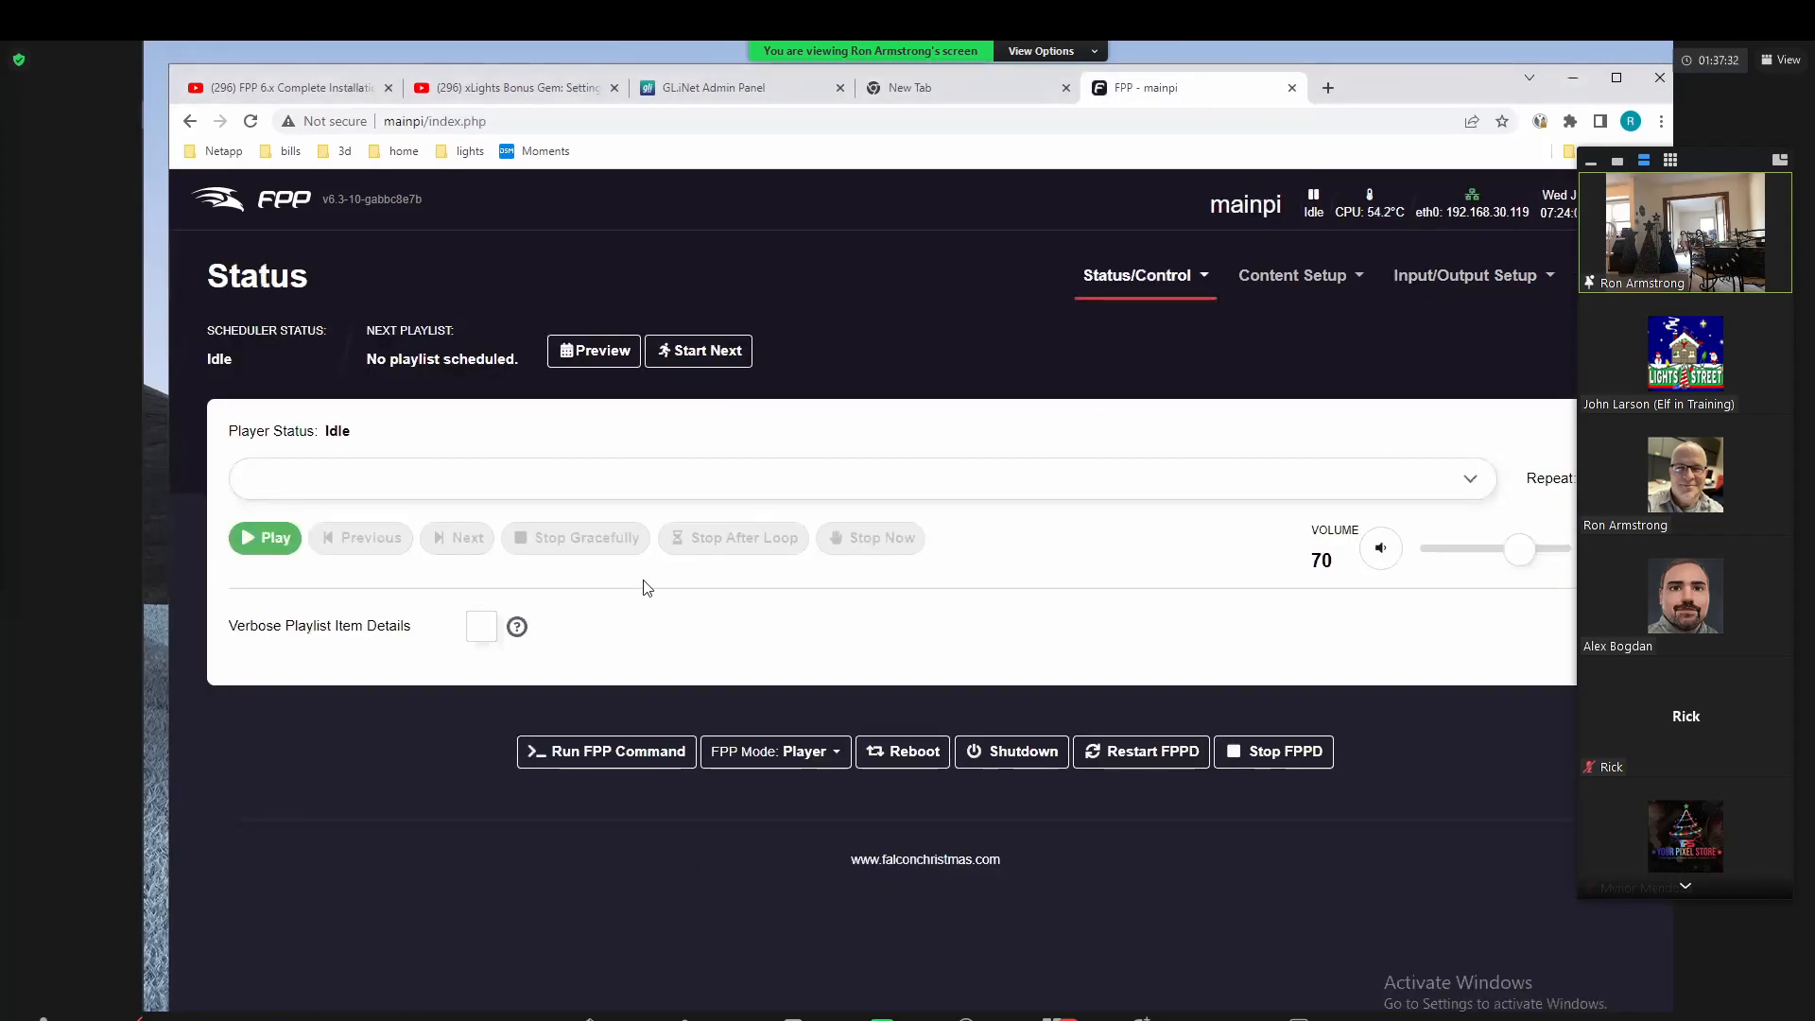
key(alt+Tab)
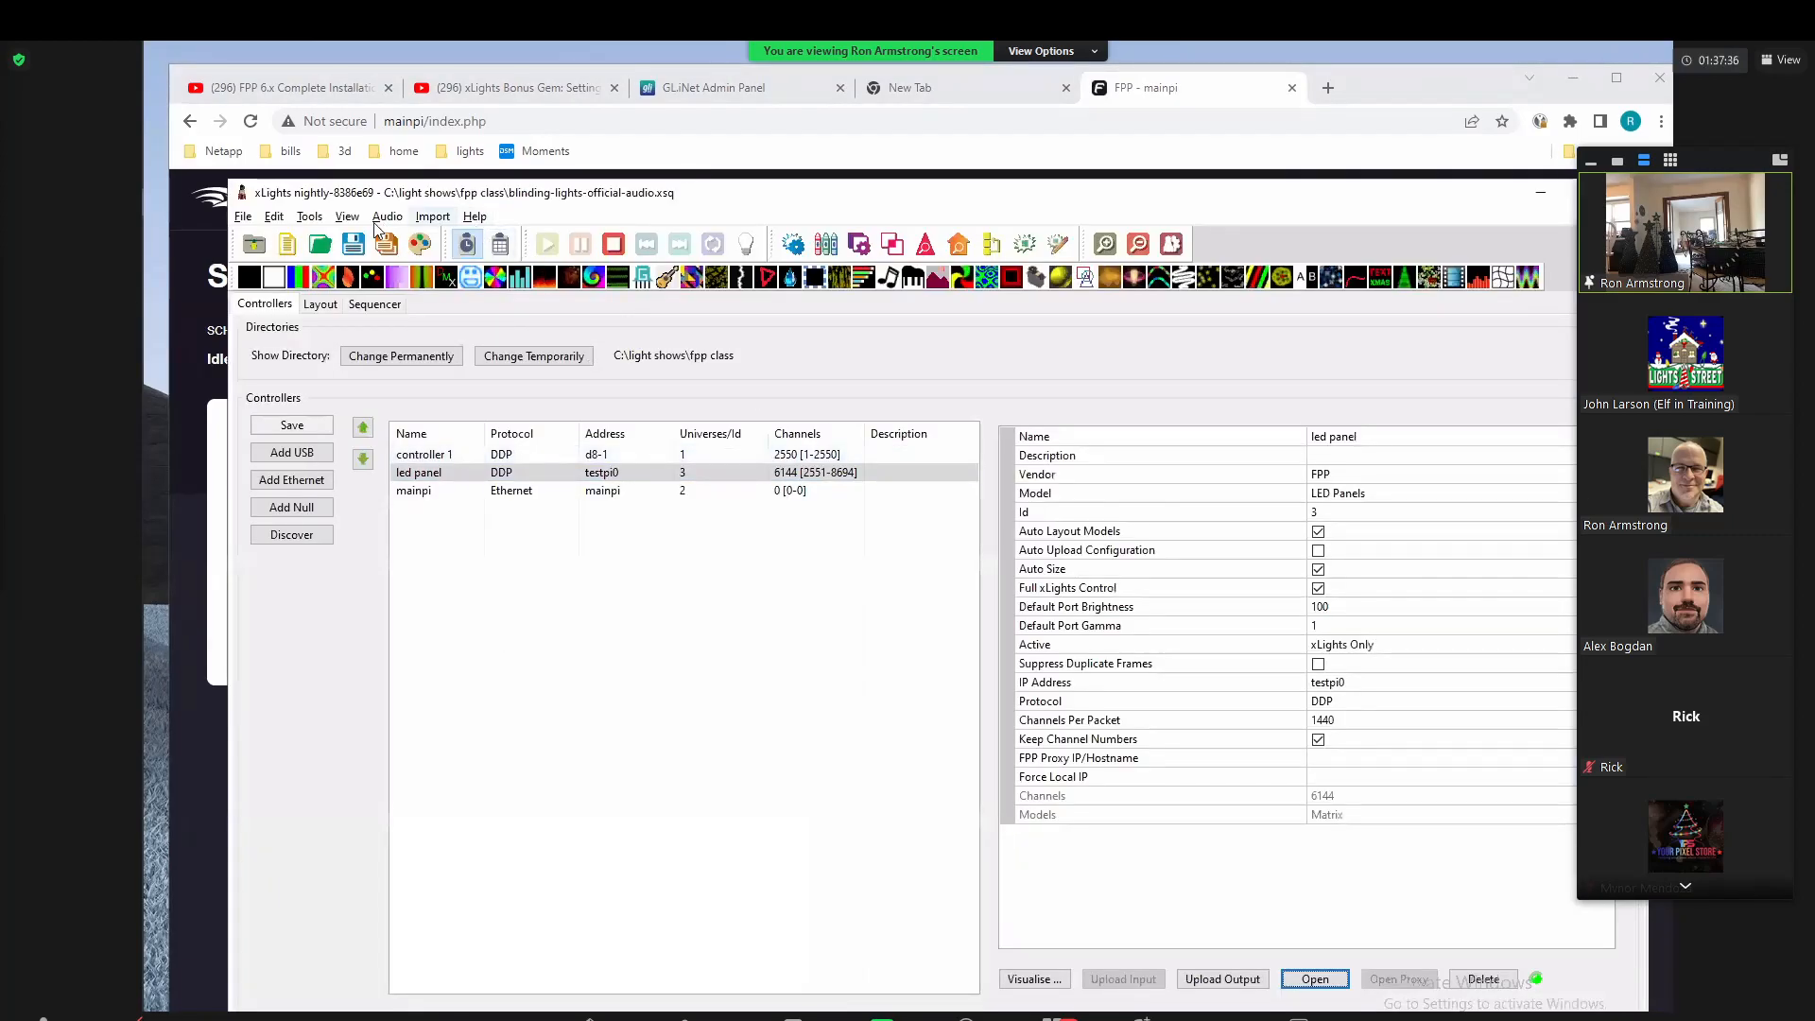
click(309, 215)
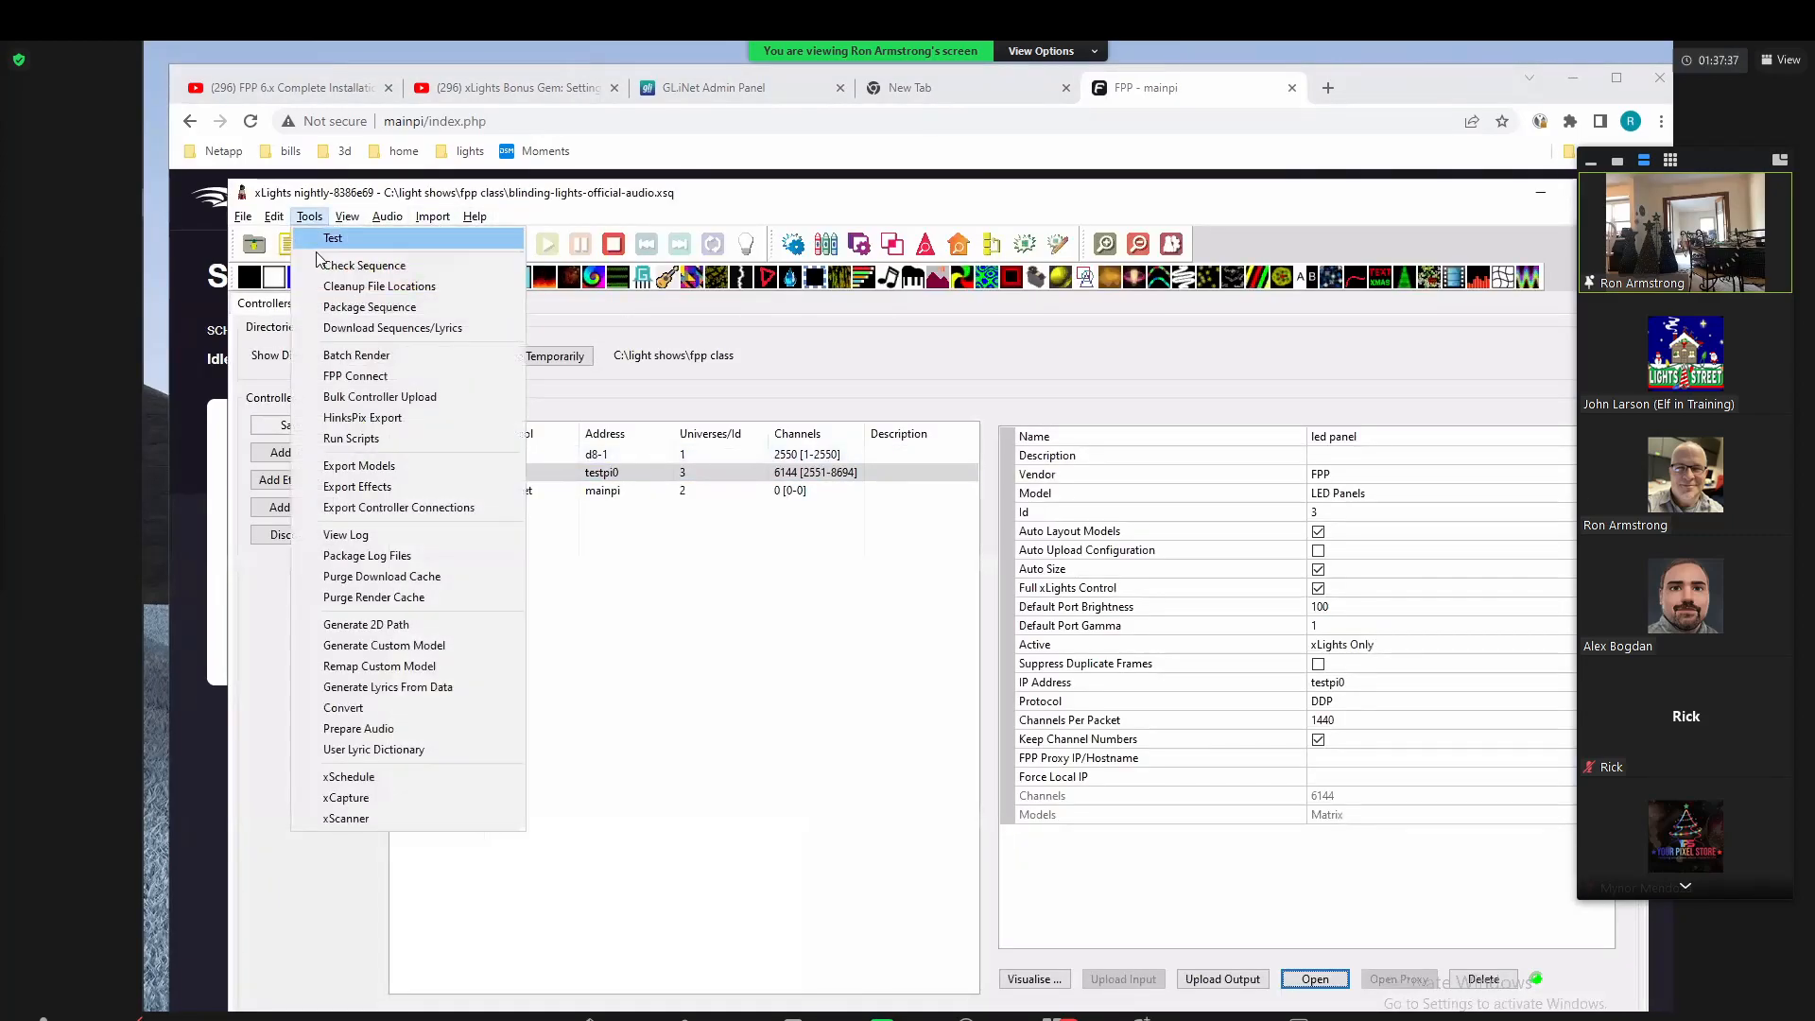
click(342, 375)
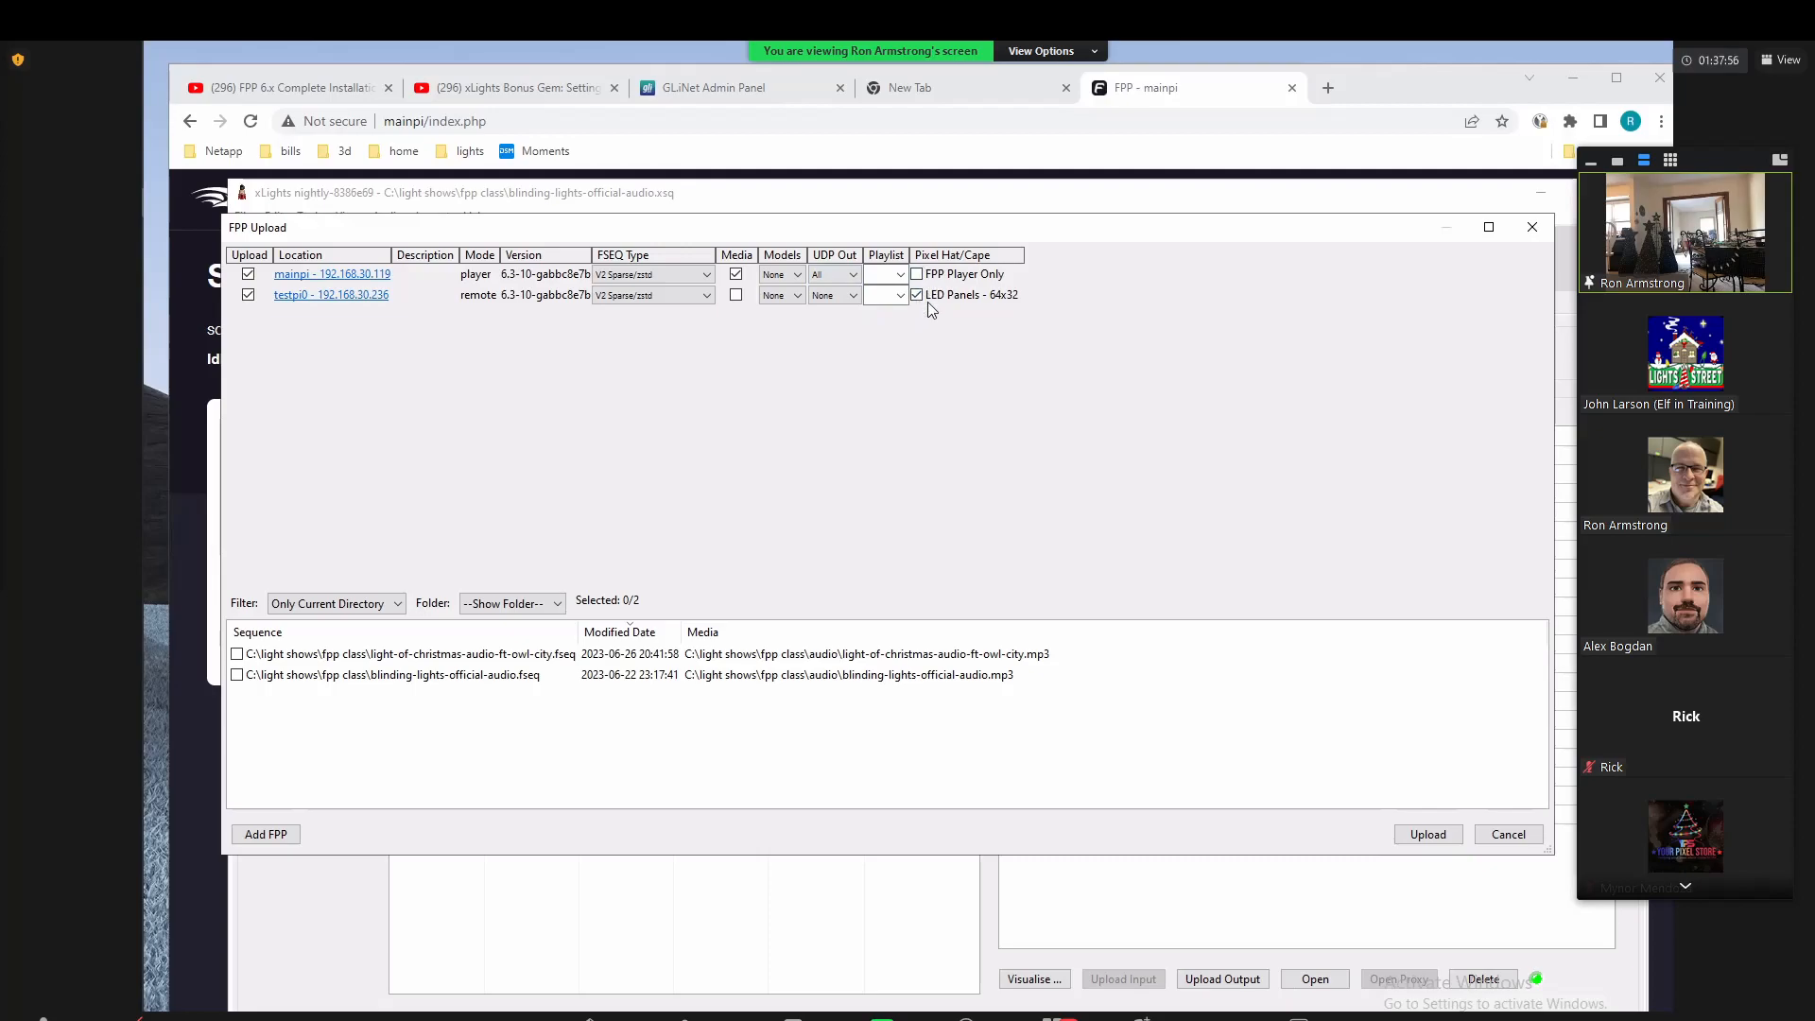
click(917, 275)
Step: Select all sequences in the FPP upload list, then clear the selections
right_click(321, 663)
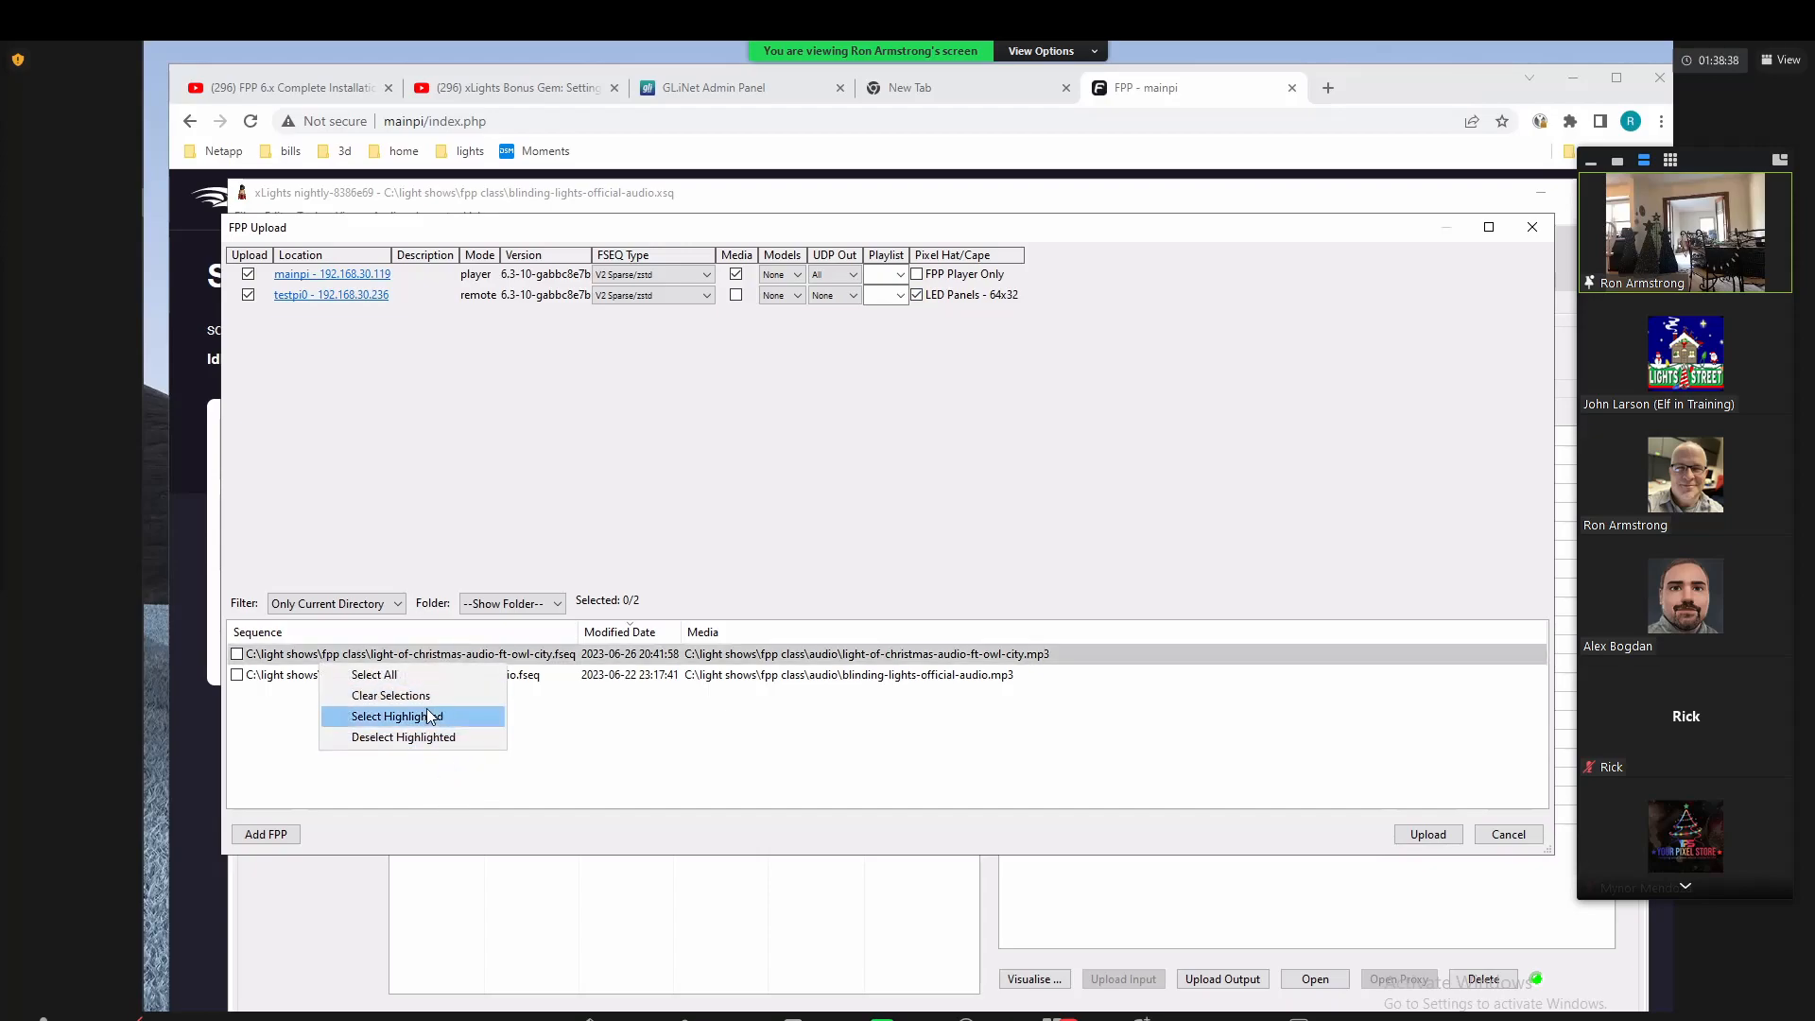
click(395, 676)
right_click(390, 676)
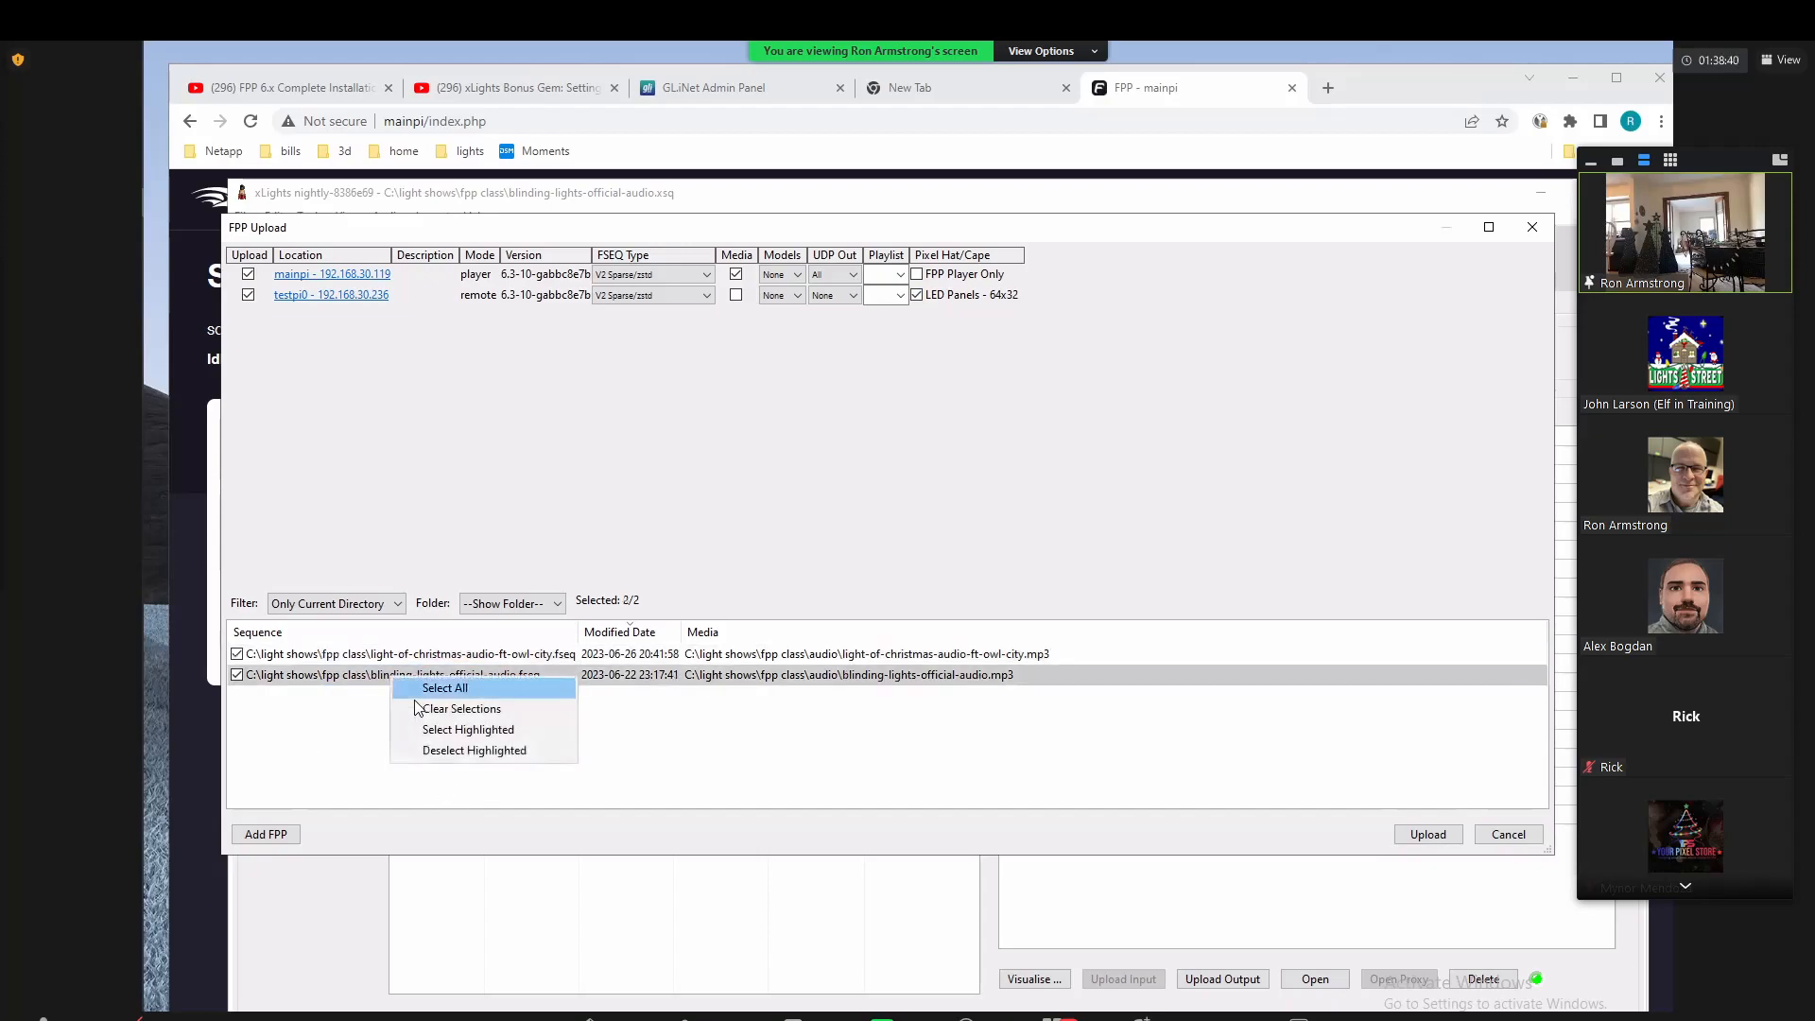
click(406, 708)
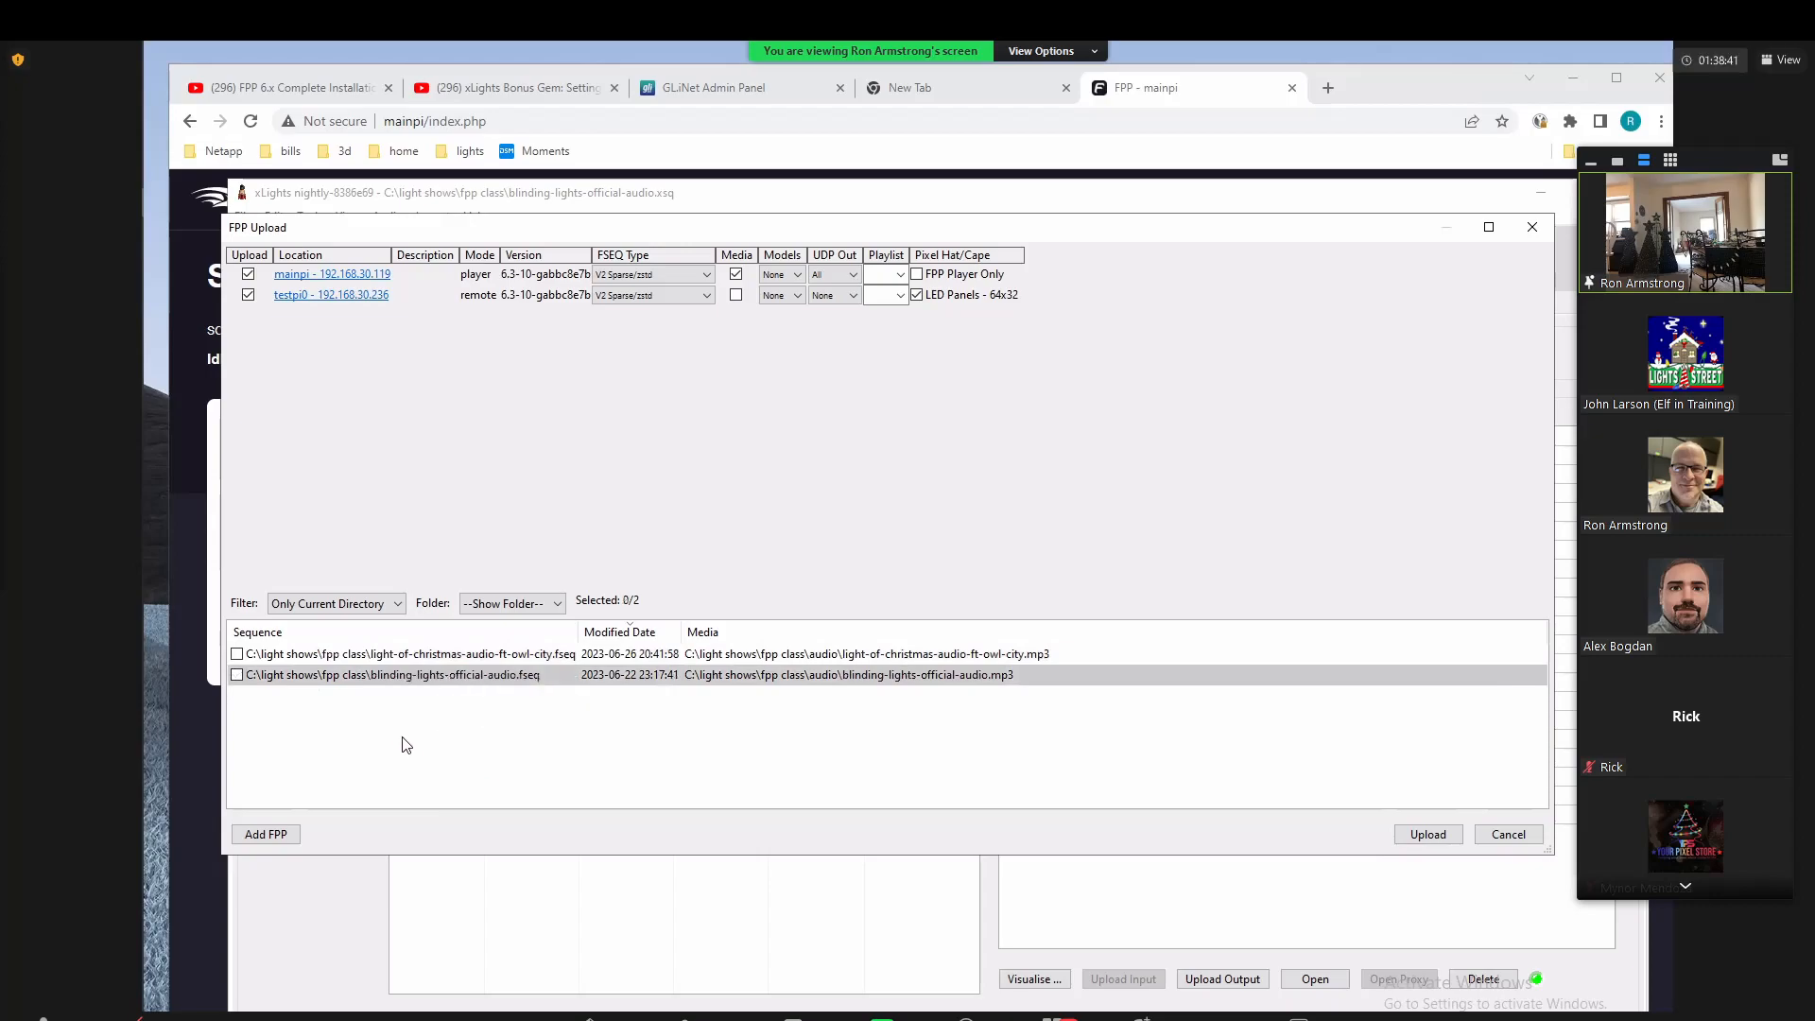
Step: Select only light-of-christmas-audio-ft-owl-city.fseq for upload and sort the sequence list by modified date, oldest first
click(395, 659)
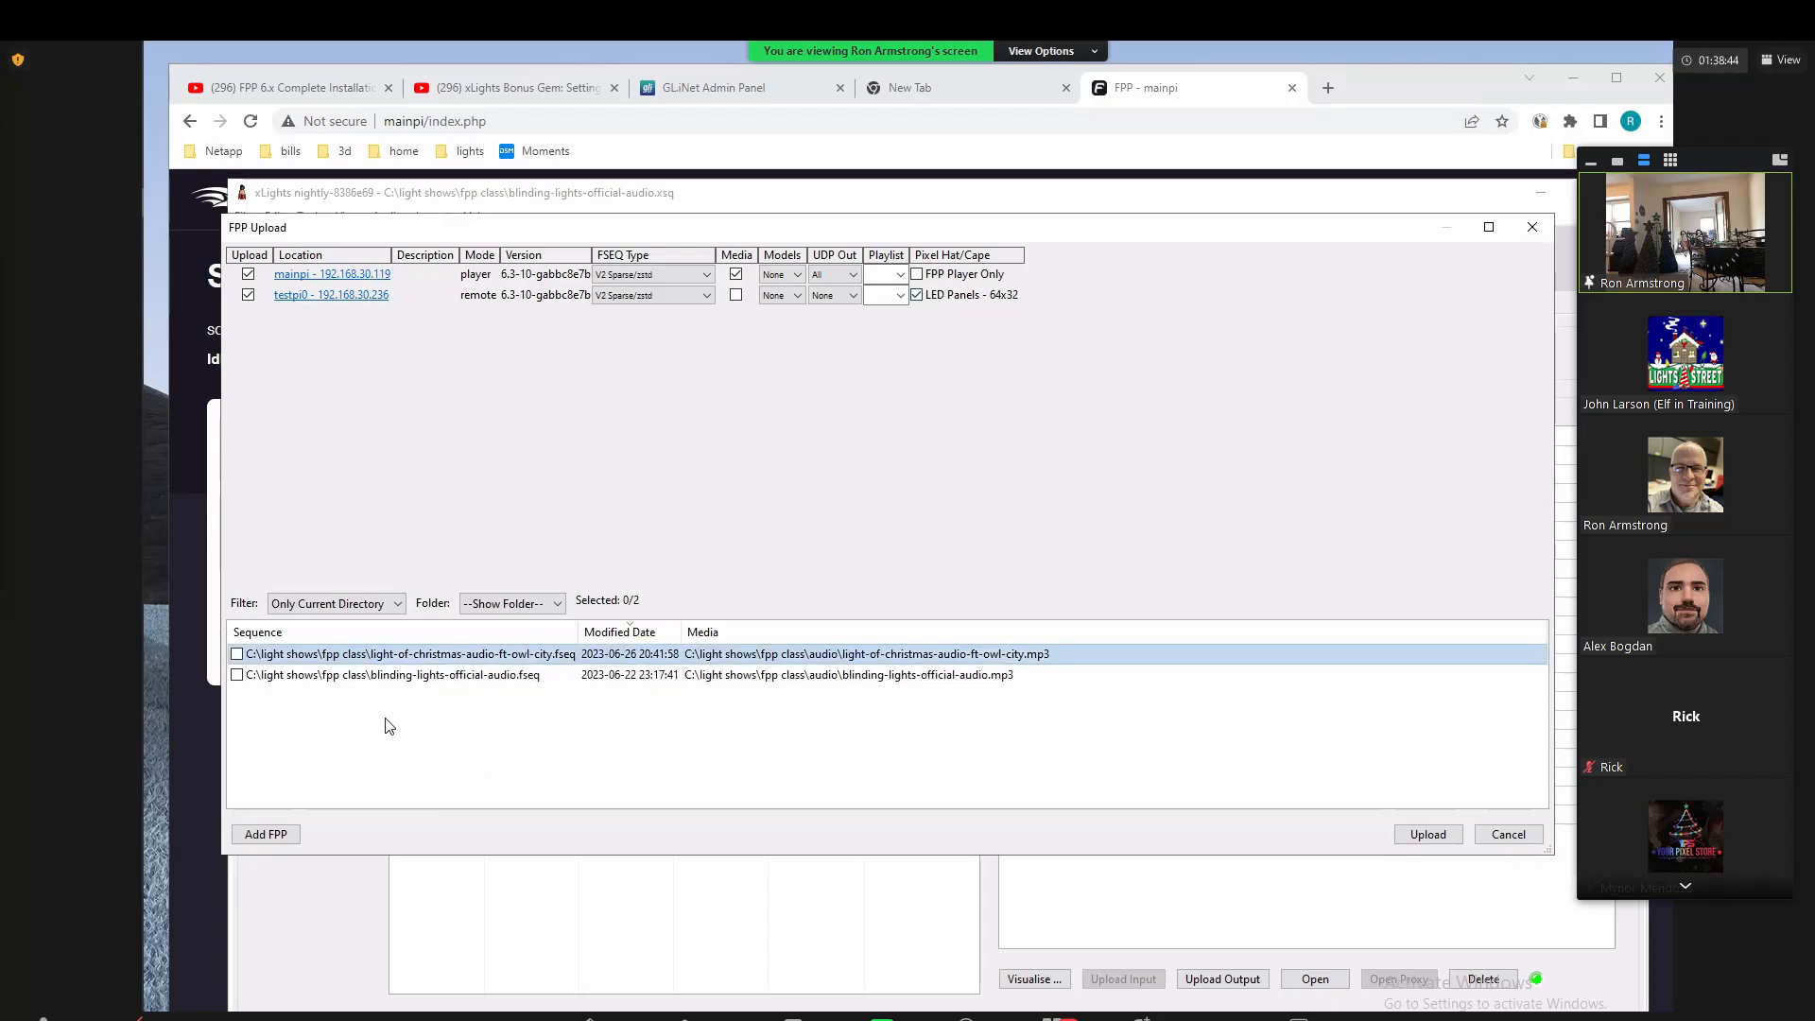
right_click(384, 665)
click(439, 720)
click(650, 640)
click(649, 640)
click(649, 636)
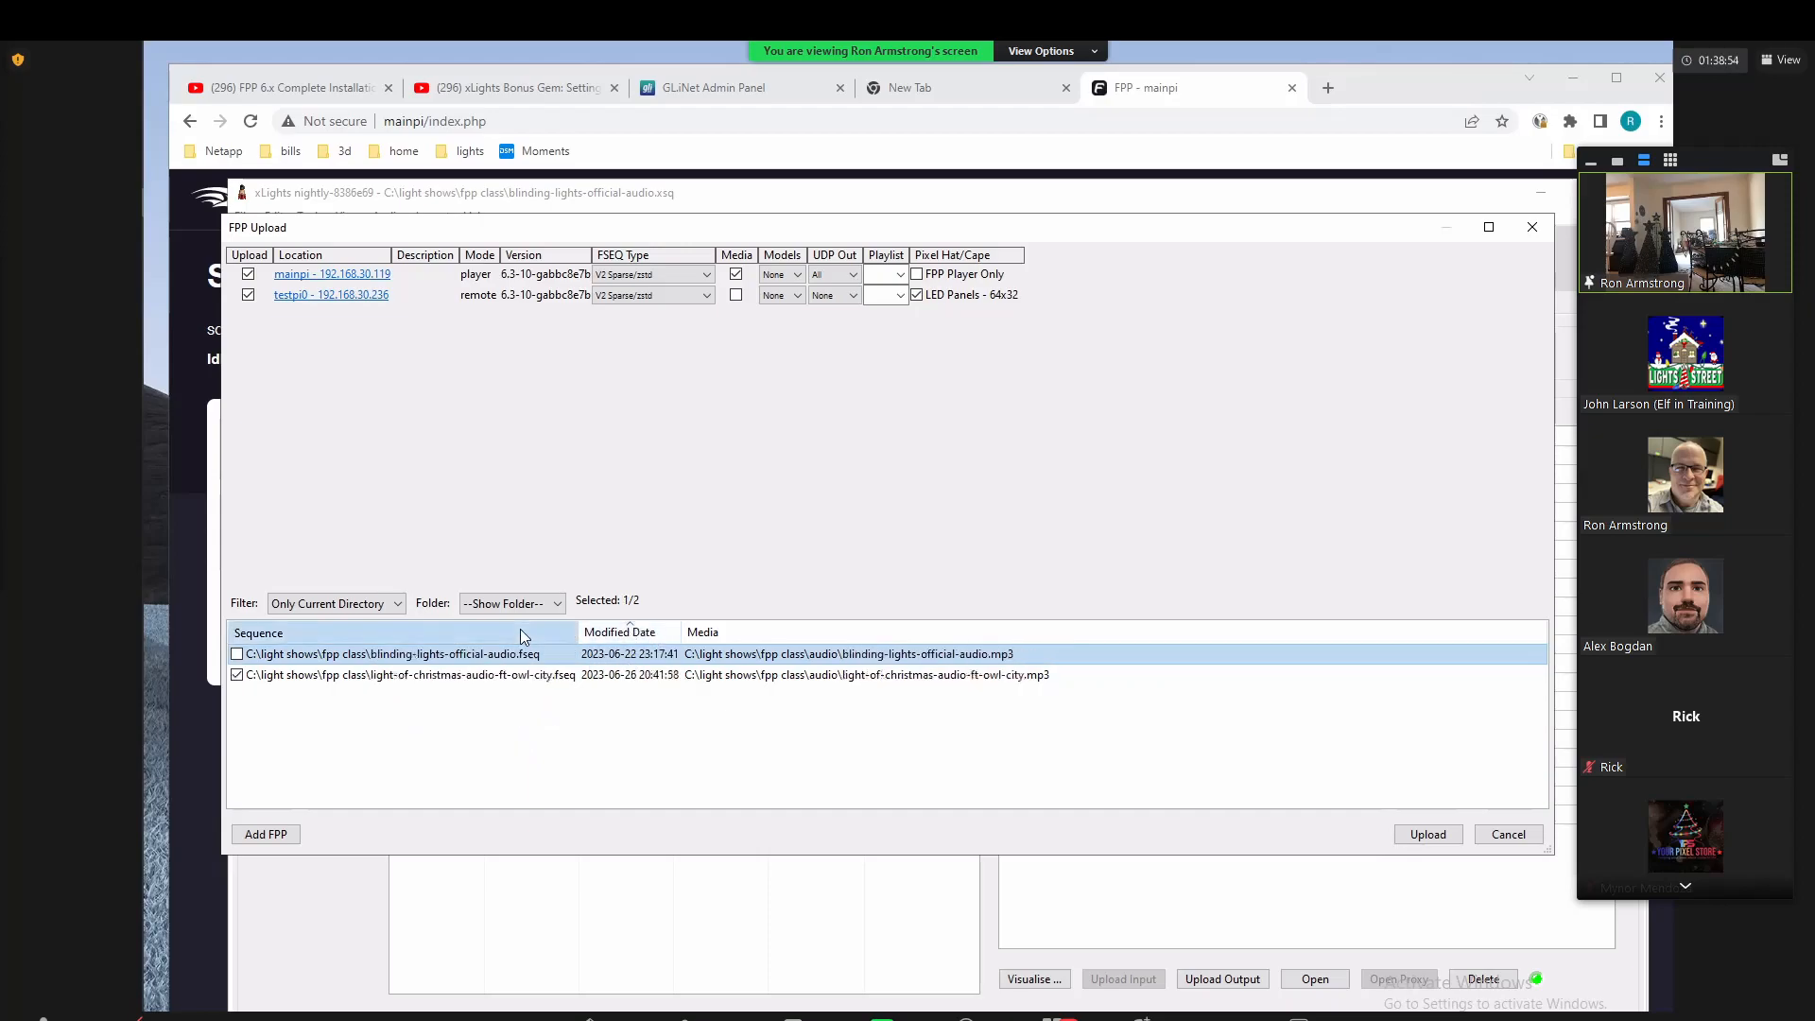
Step: Sort the sequences by modified date, newest first, add blinding-lights-official-audio.fseq to the selection, and upload both sequences
click(404, 626)
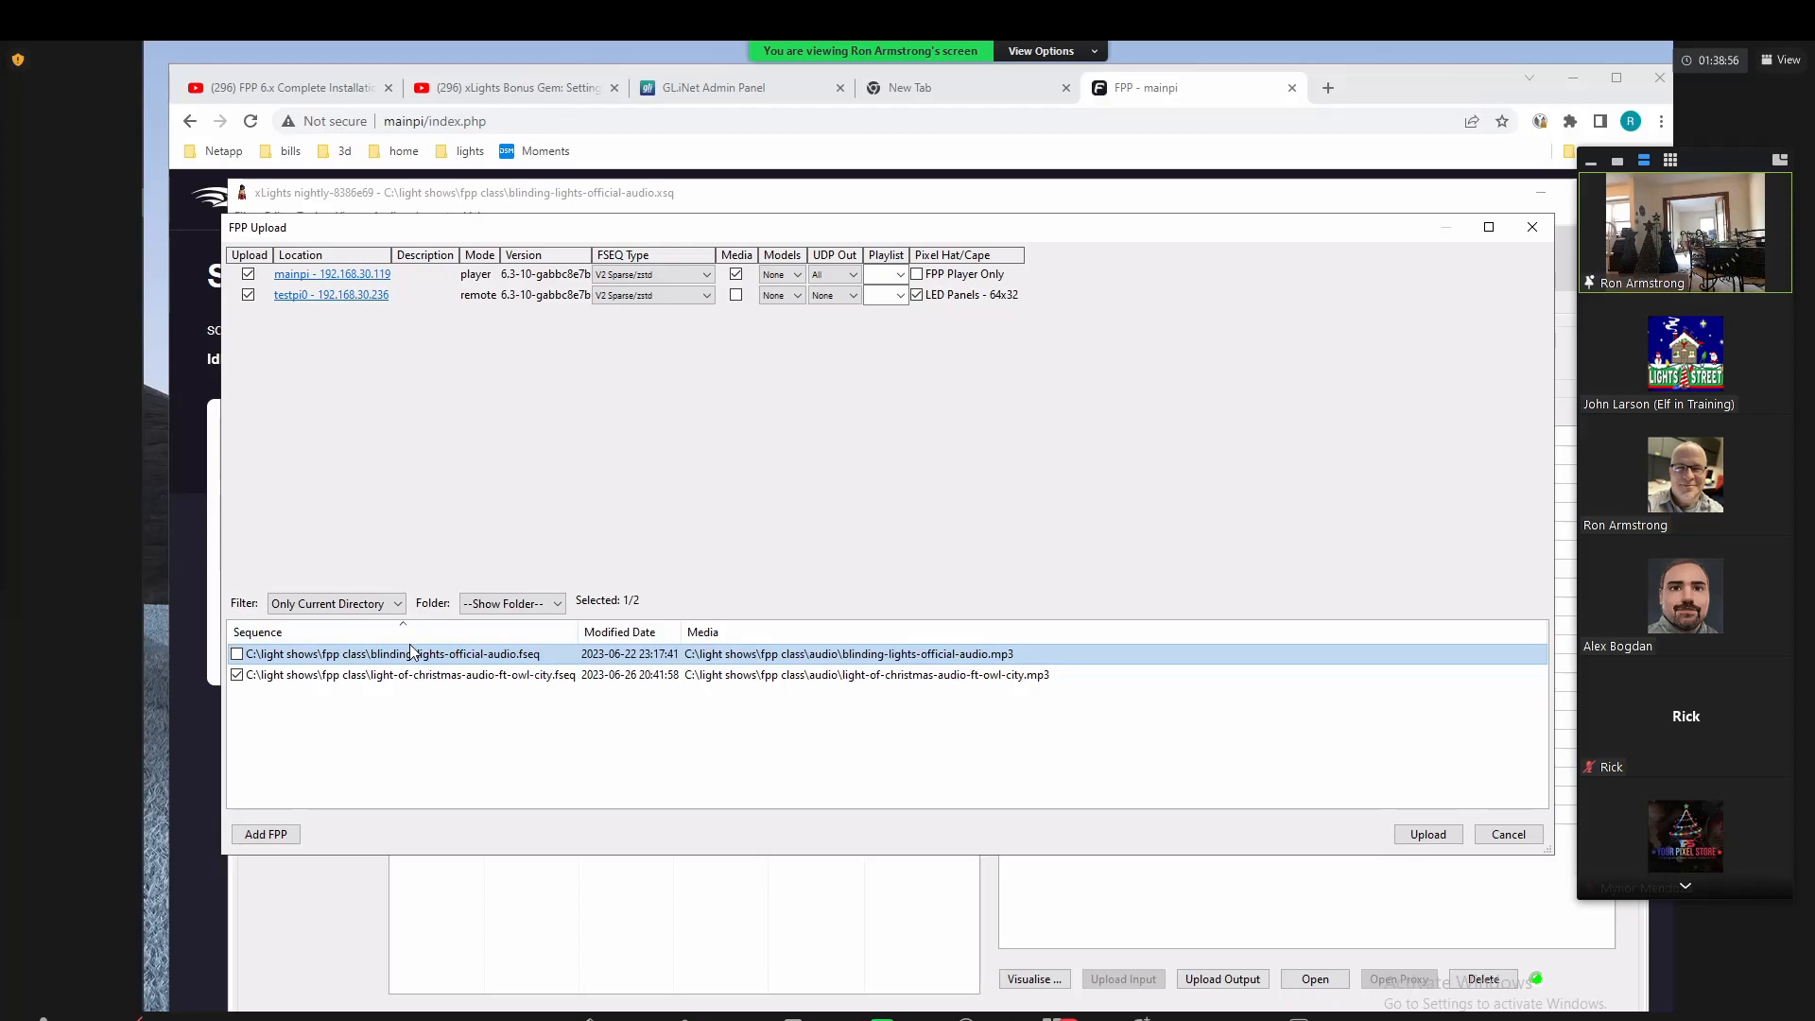
click(625, 638)
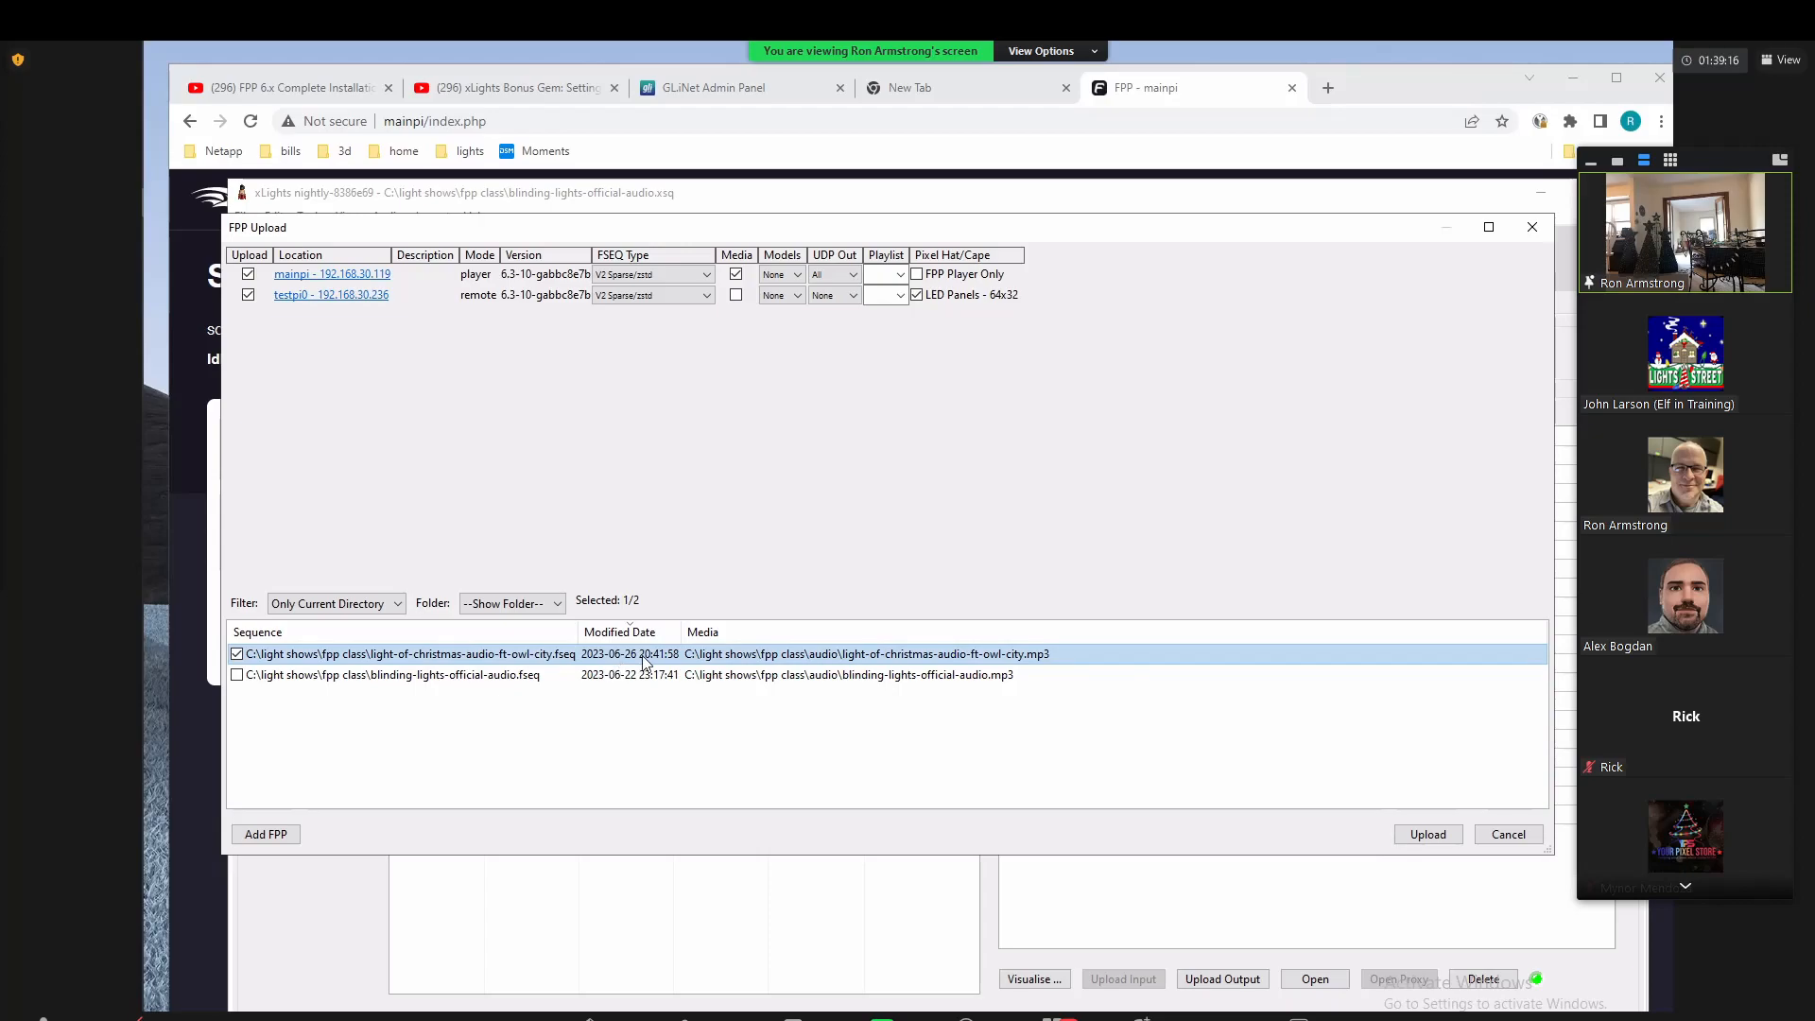
click(467, 680)
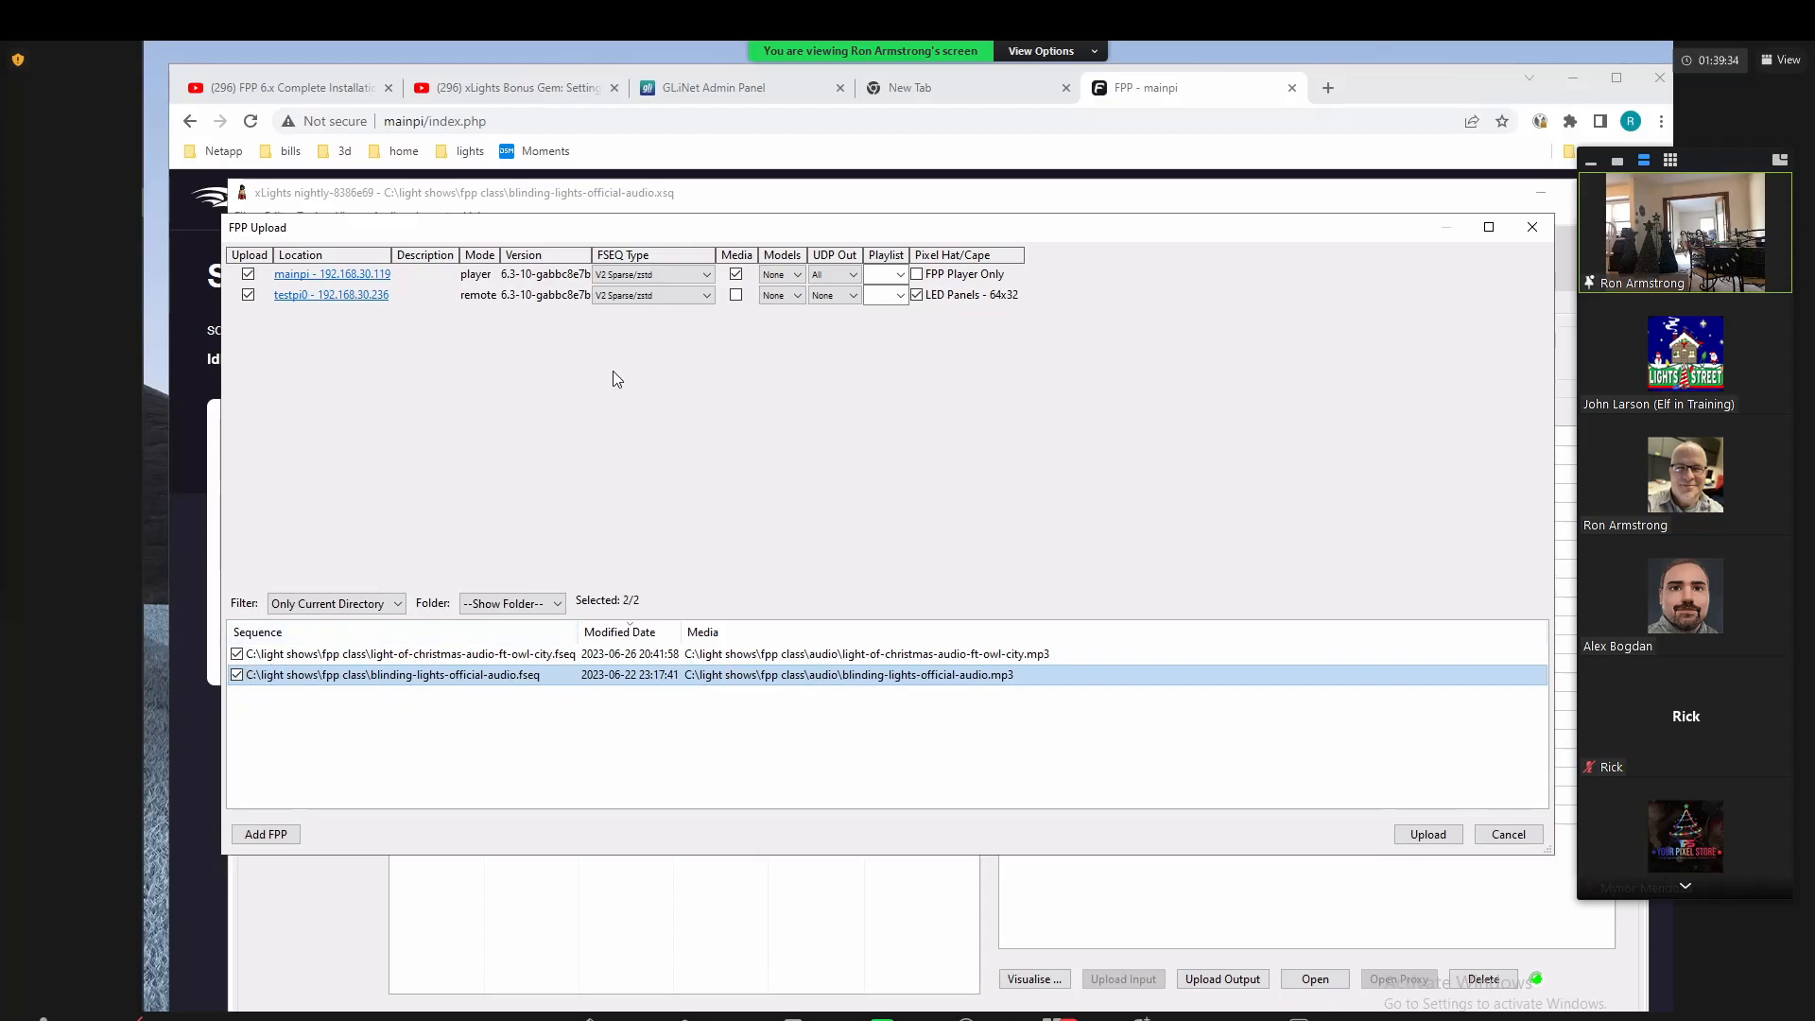
click(1428, 836)
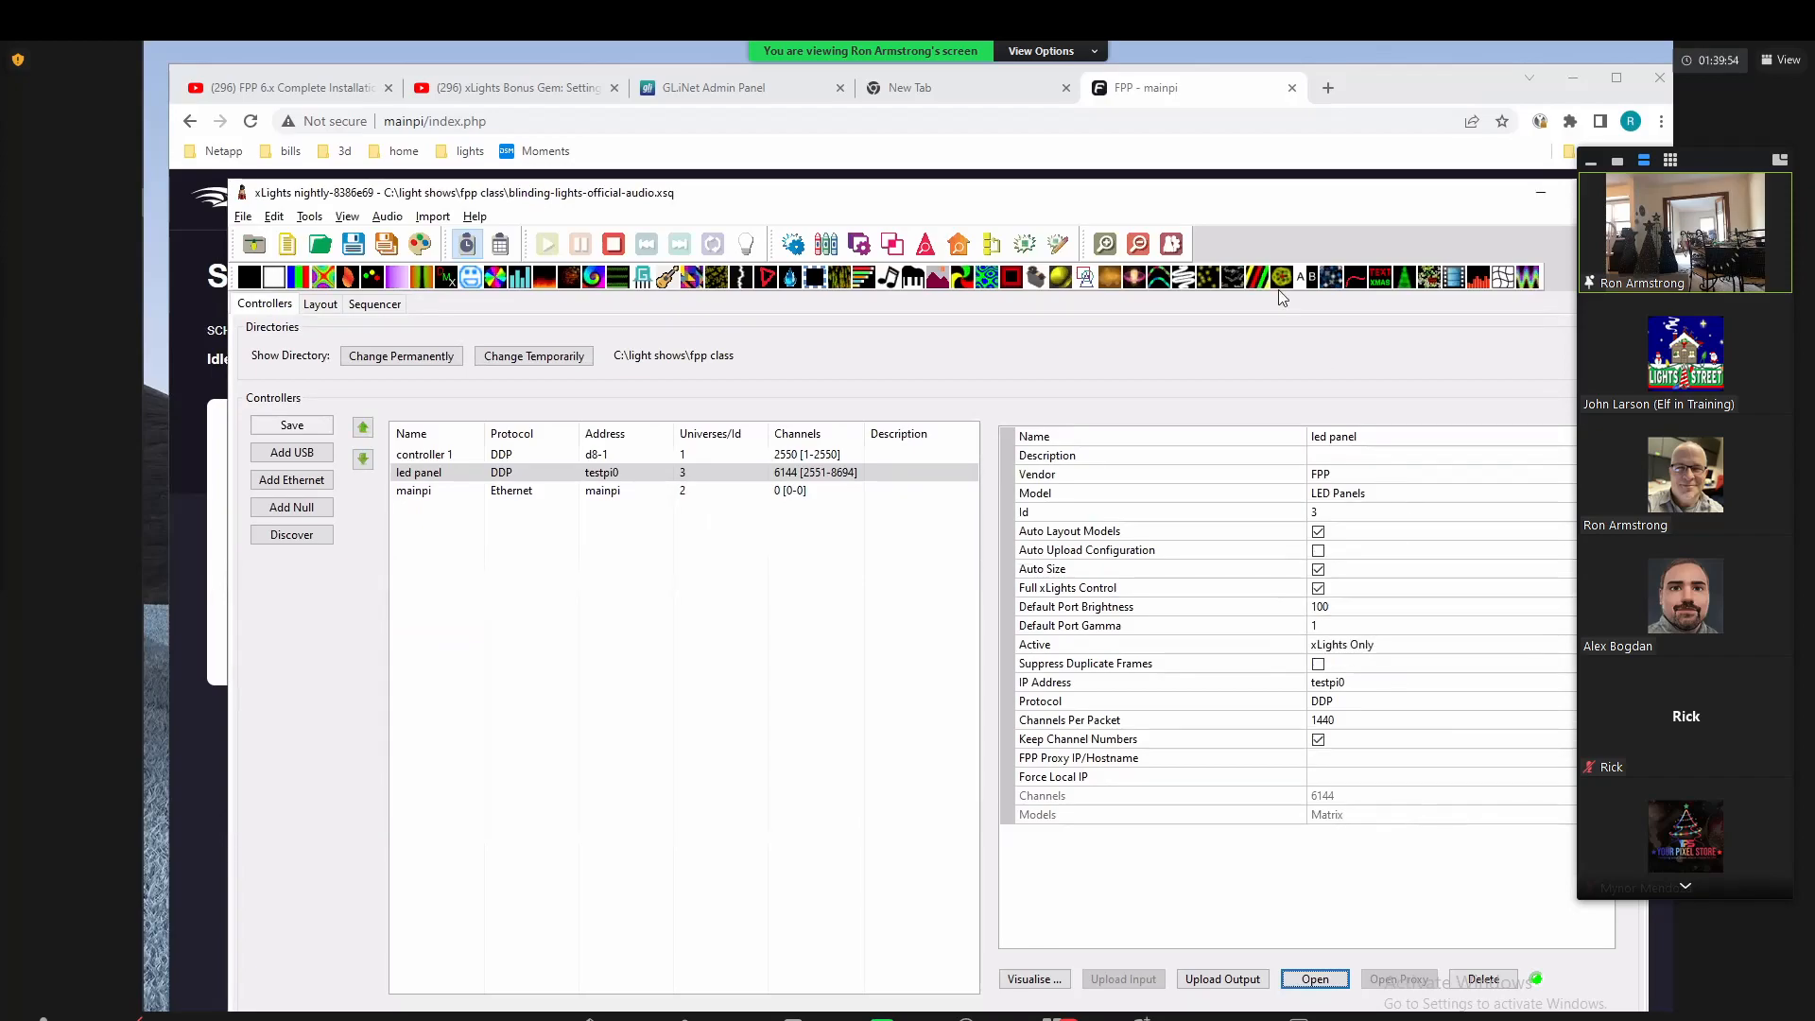
Step: Switch to mainpi's status page in Chrome, reload it, then play blinding-lights-official-audio.fseq and stop playback immediately
click(1243, 111)
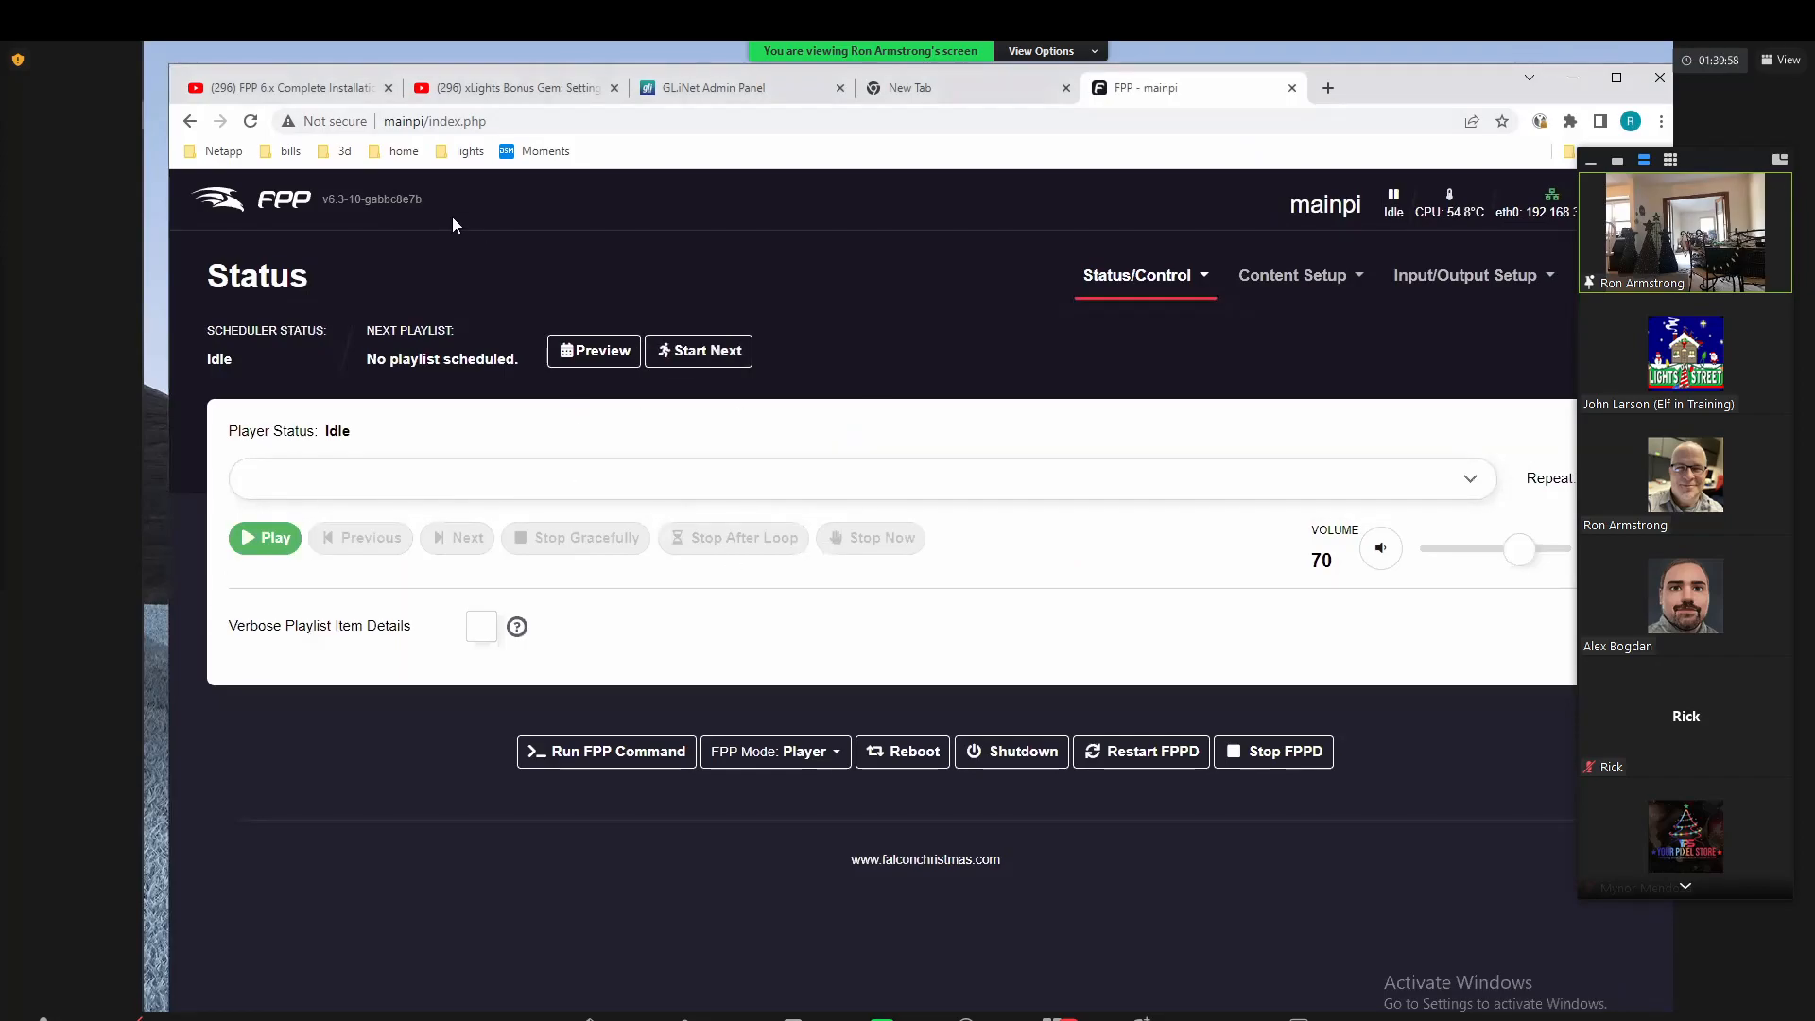
click(249, 122)
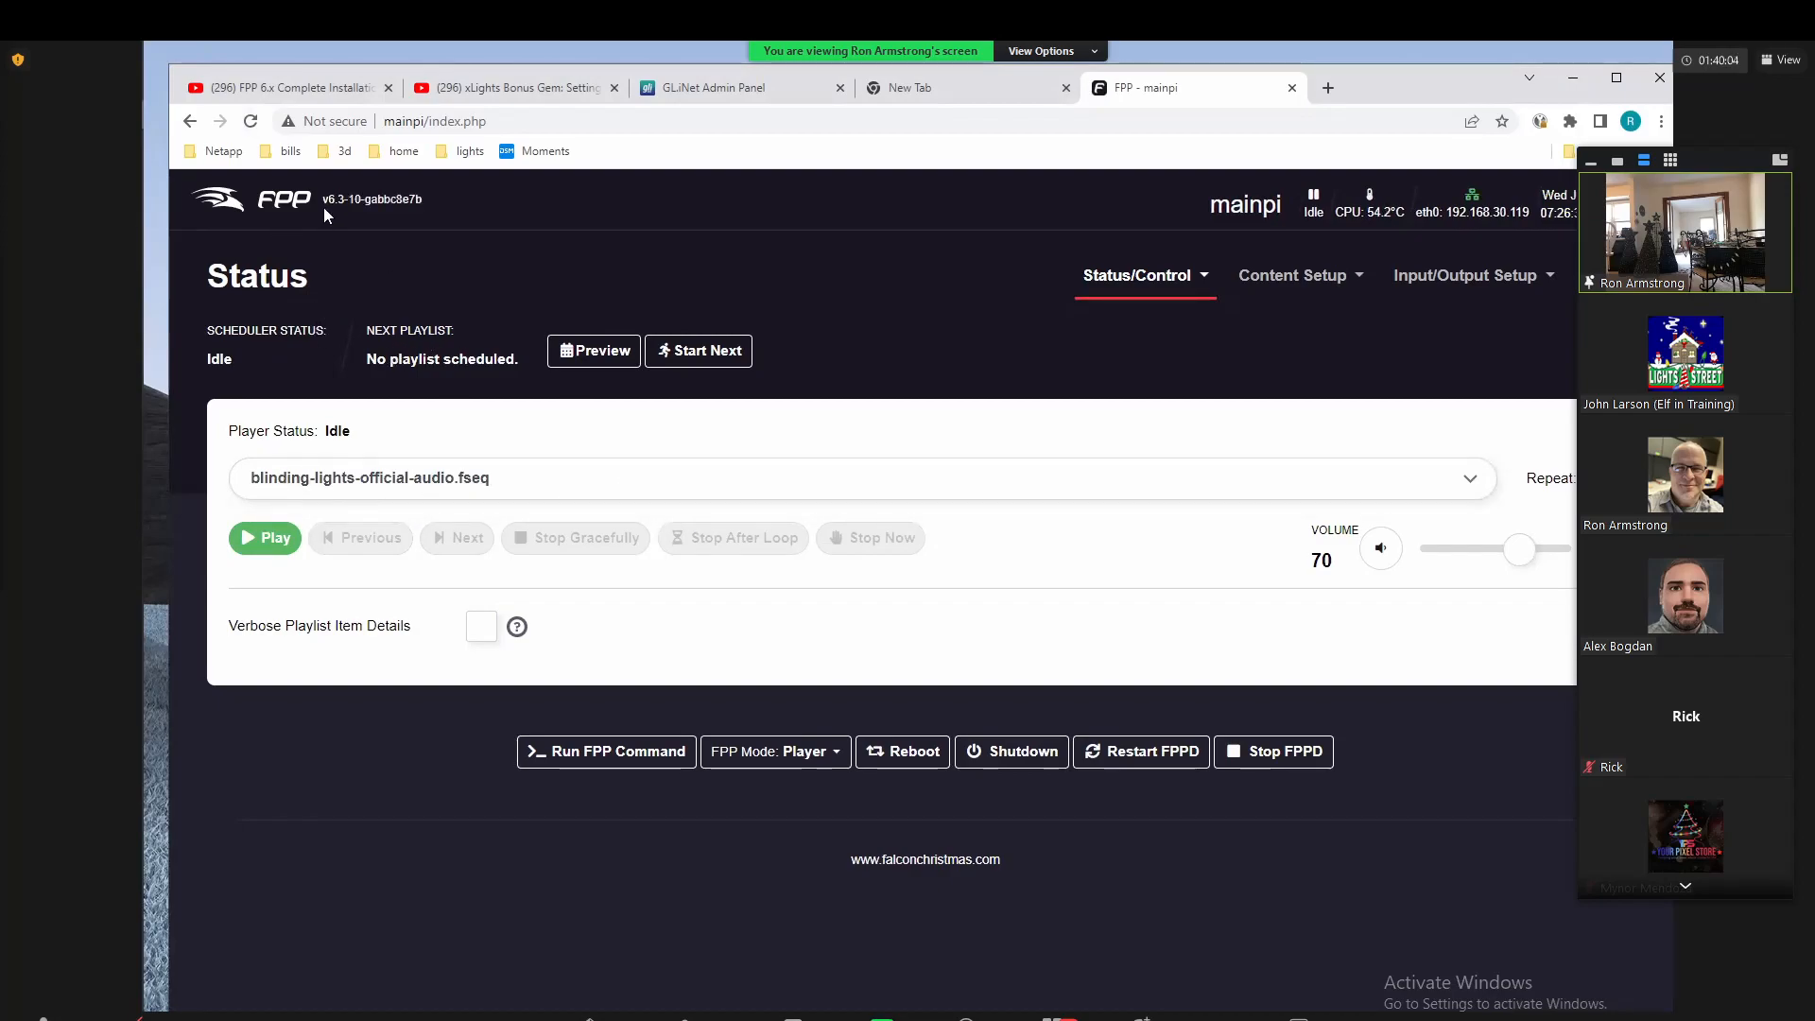
click(547, 480)
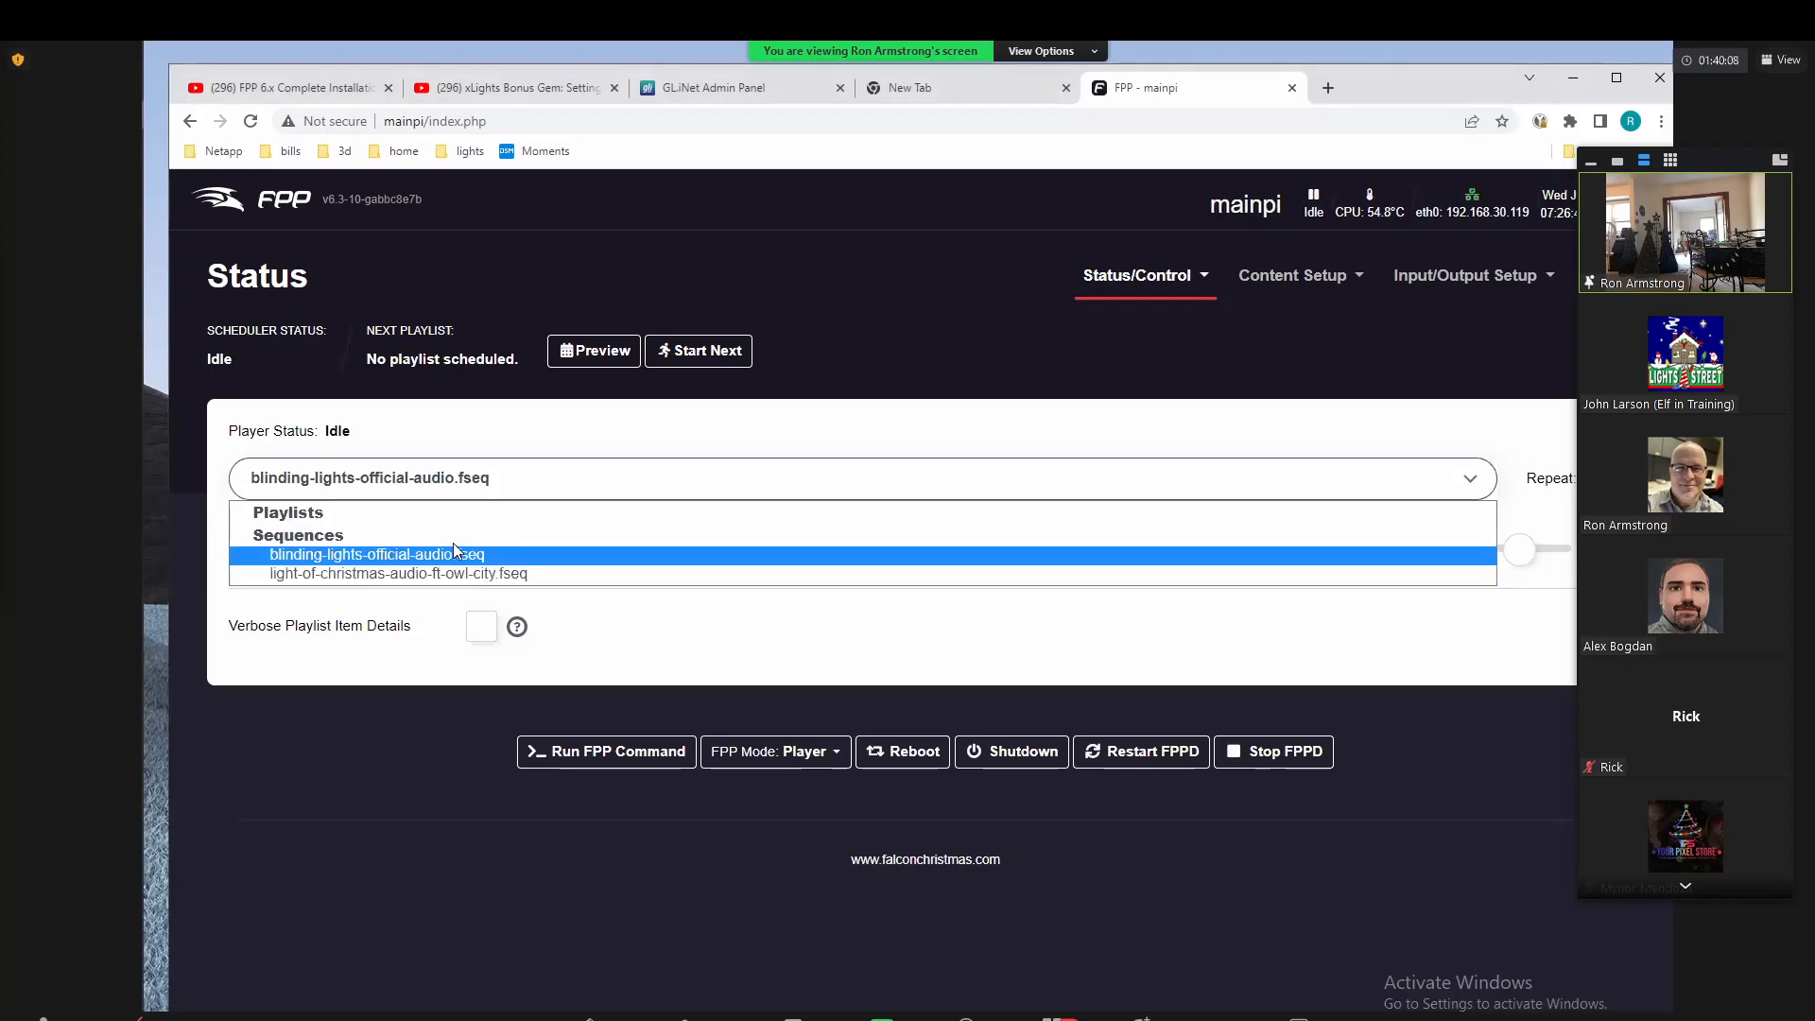
click(393, 556)
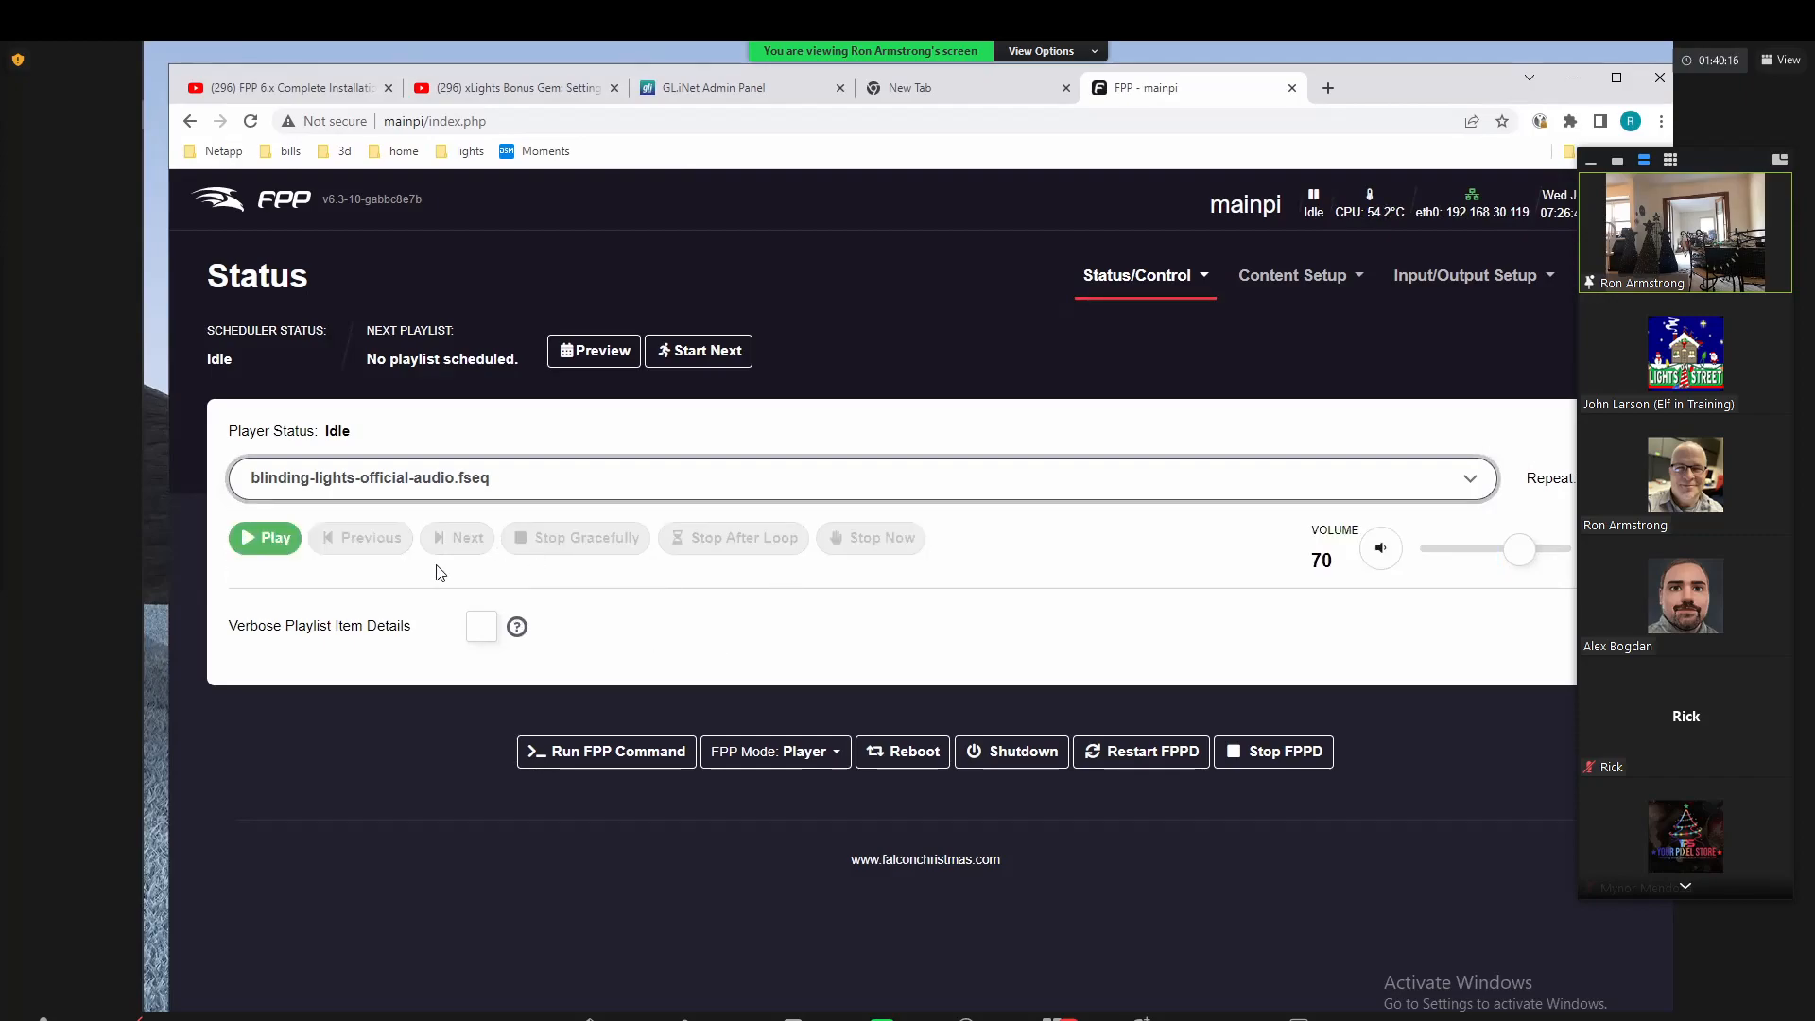
click(274, 546)
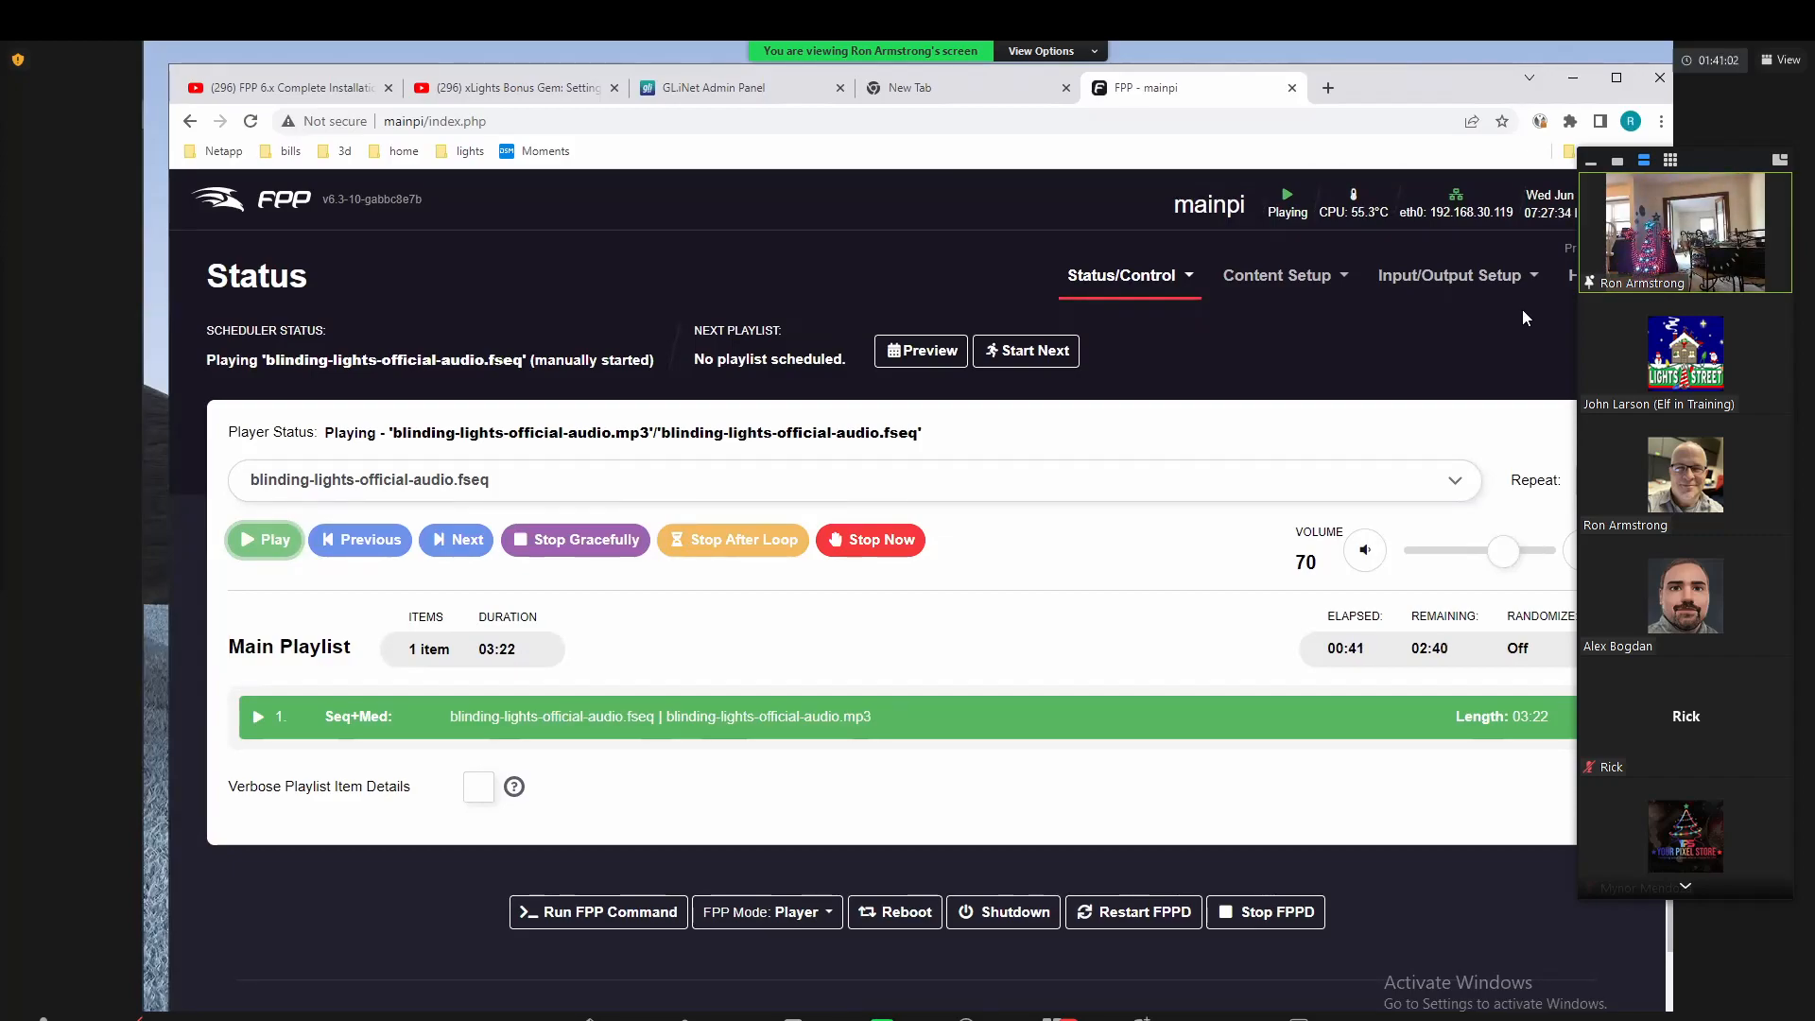
click(910, 551)
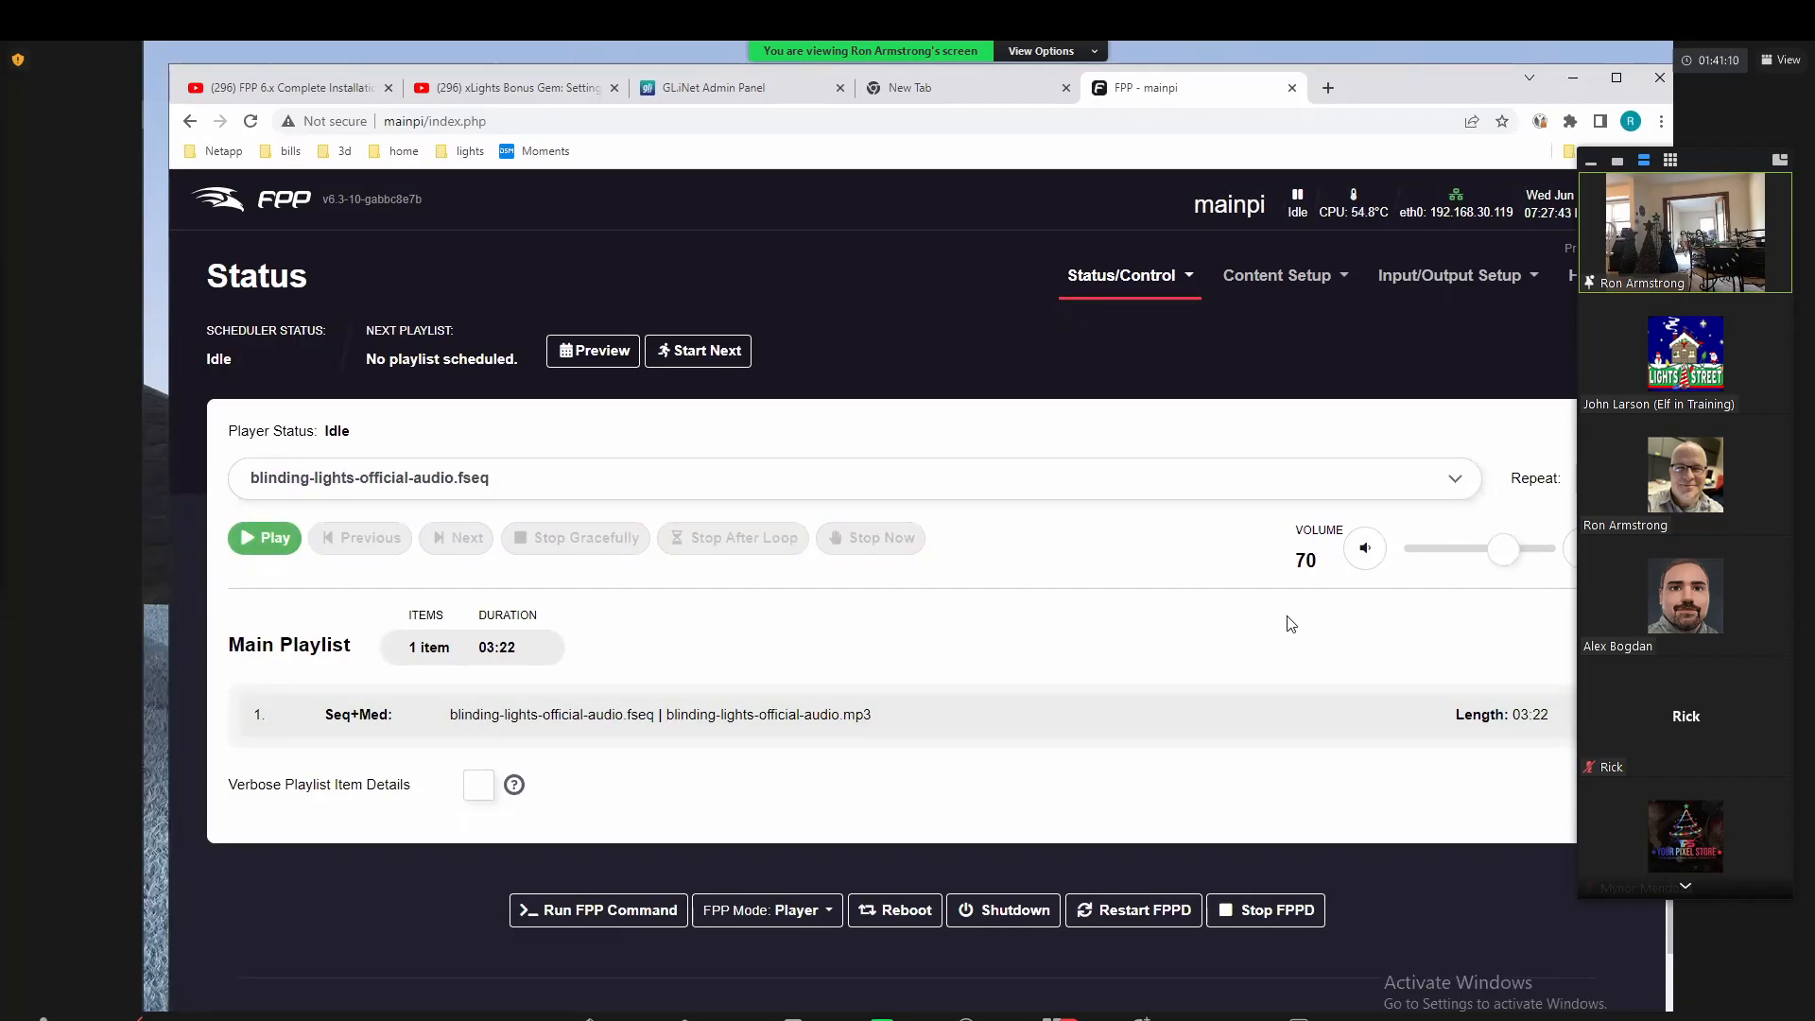
Step: Set mainpi's audio output device to Sound Blaster Play! 3 in the FPP audio/video settings
click(1131, 280)
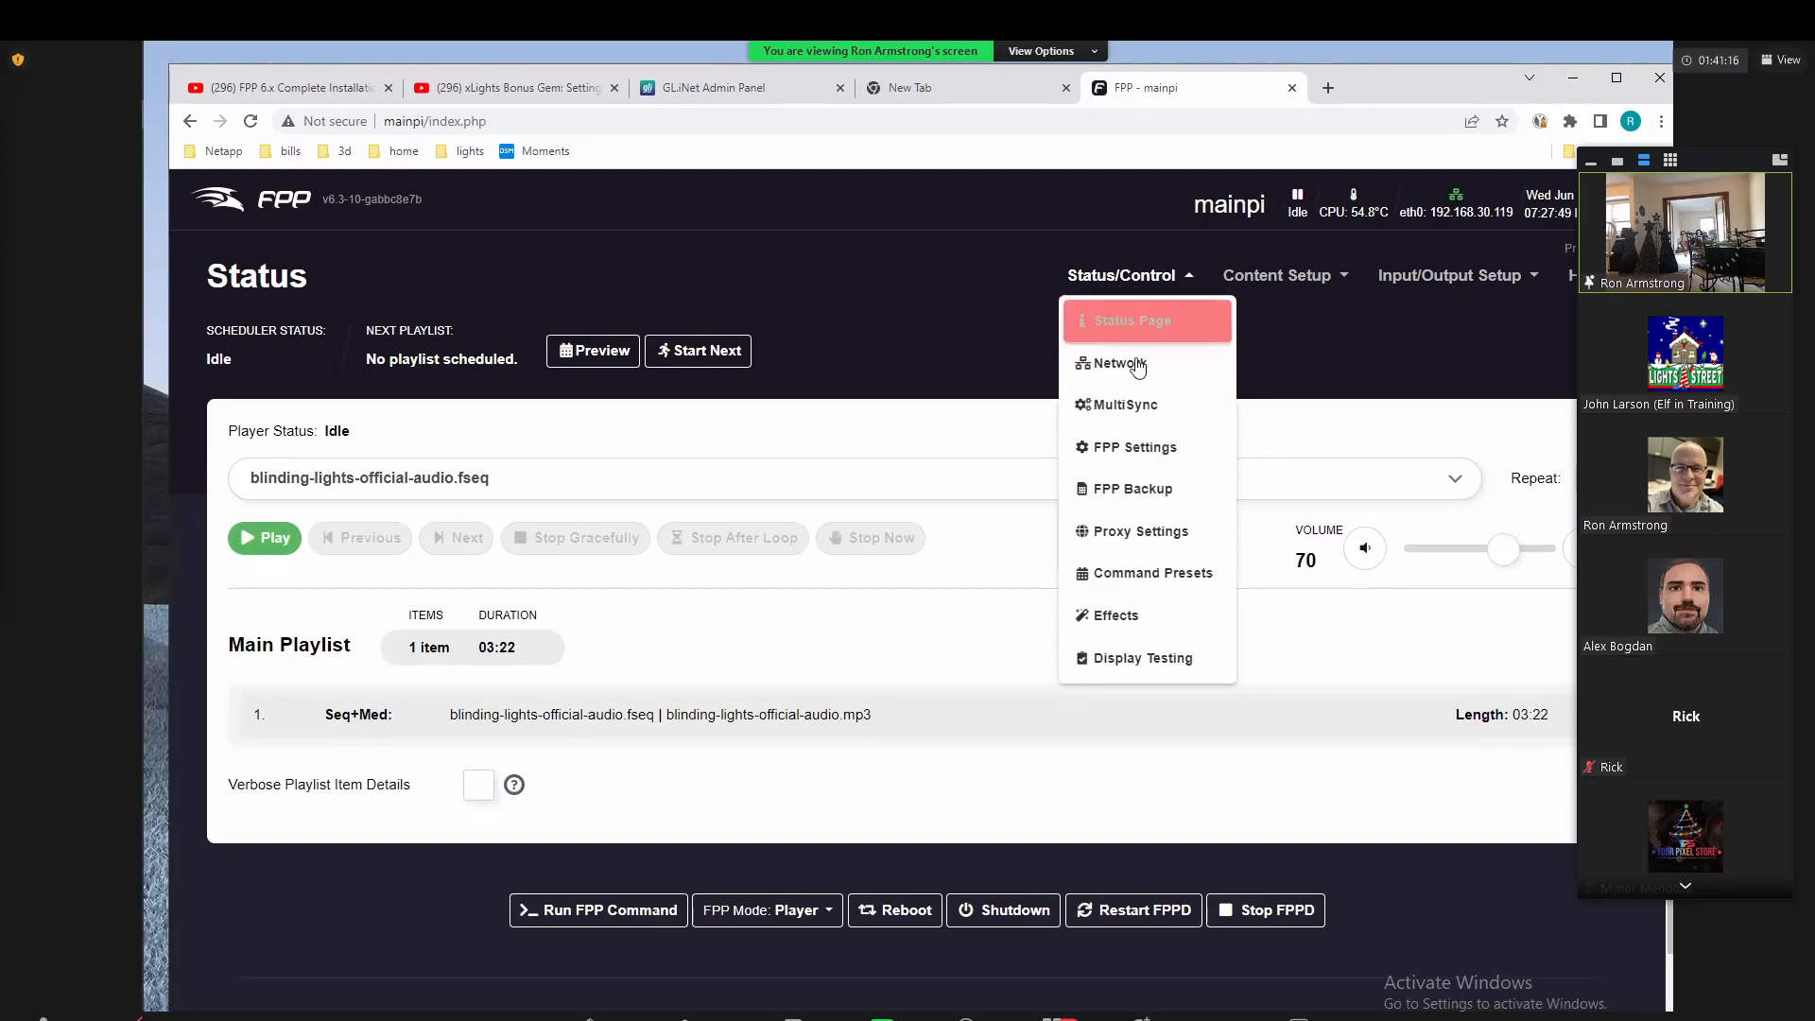
click(1145, 455)
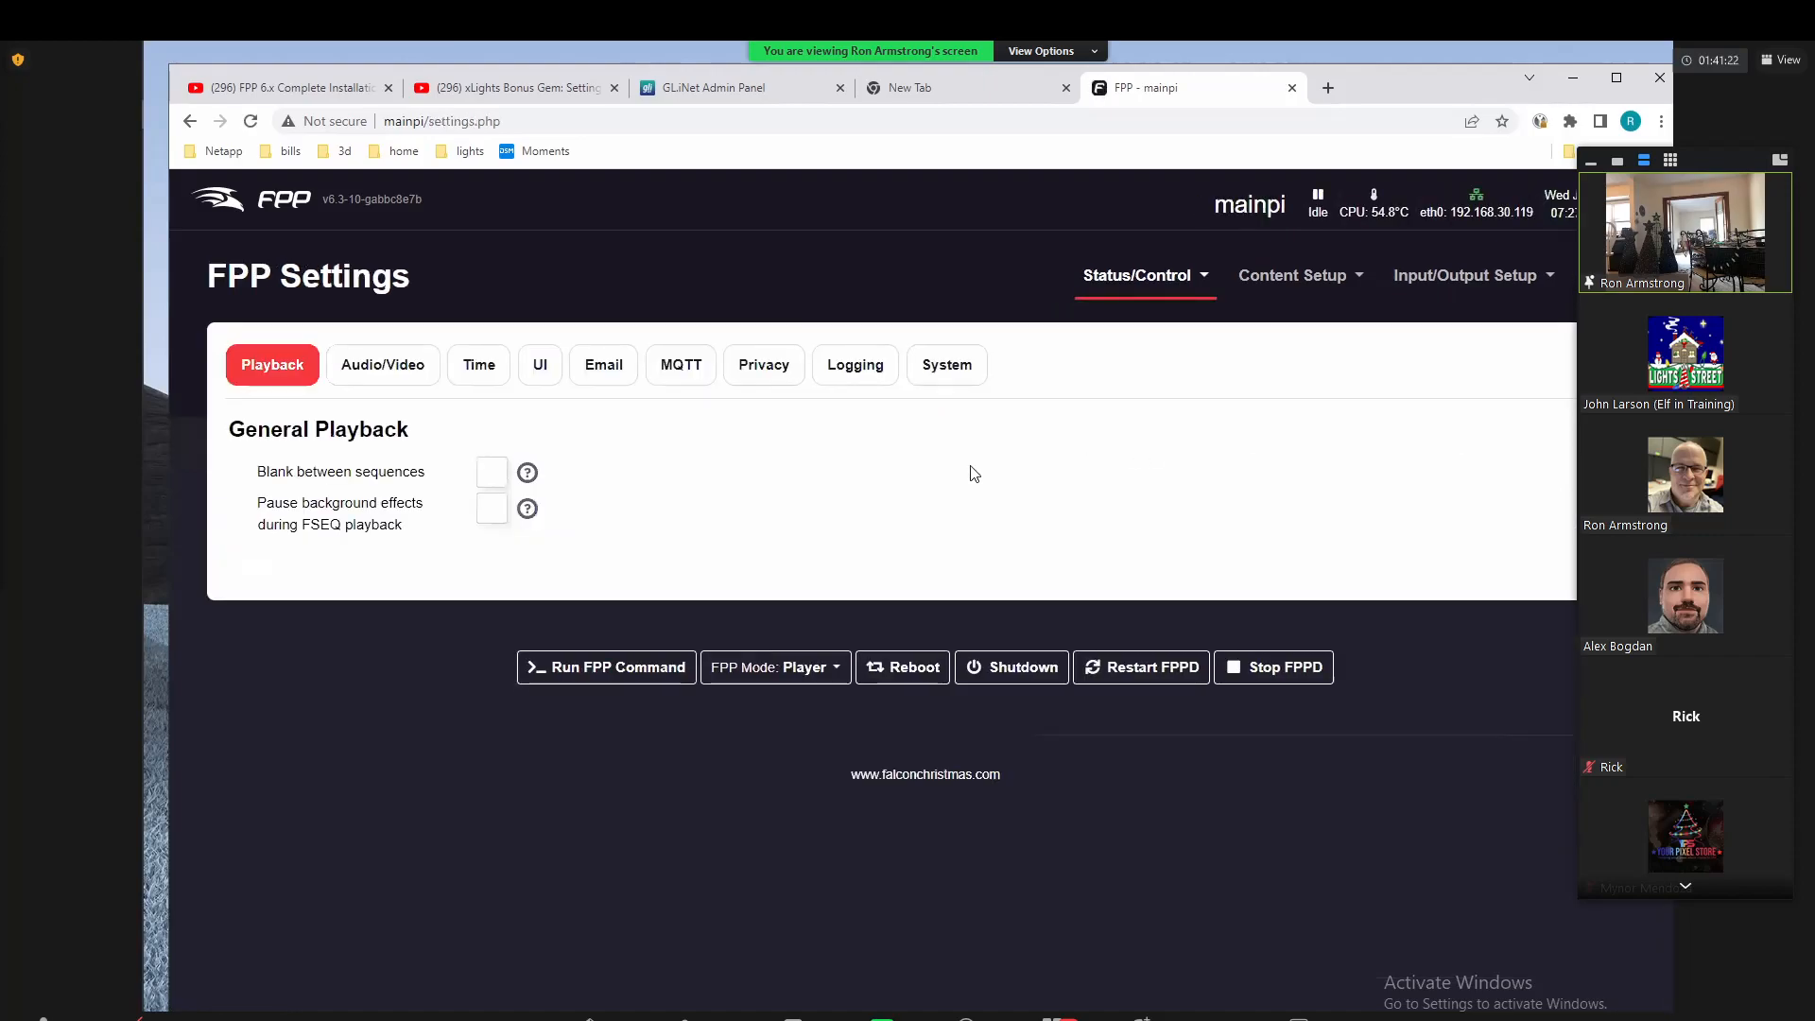
click(396, 372)
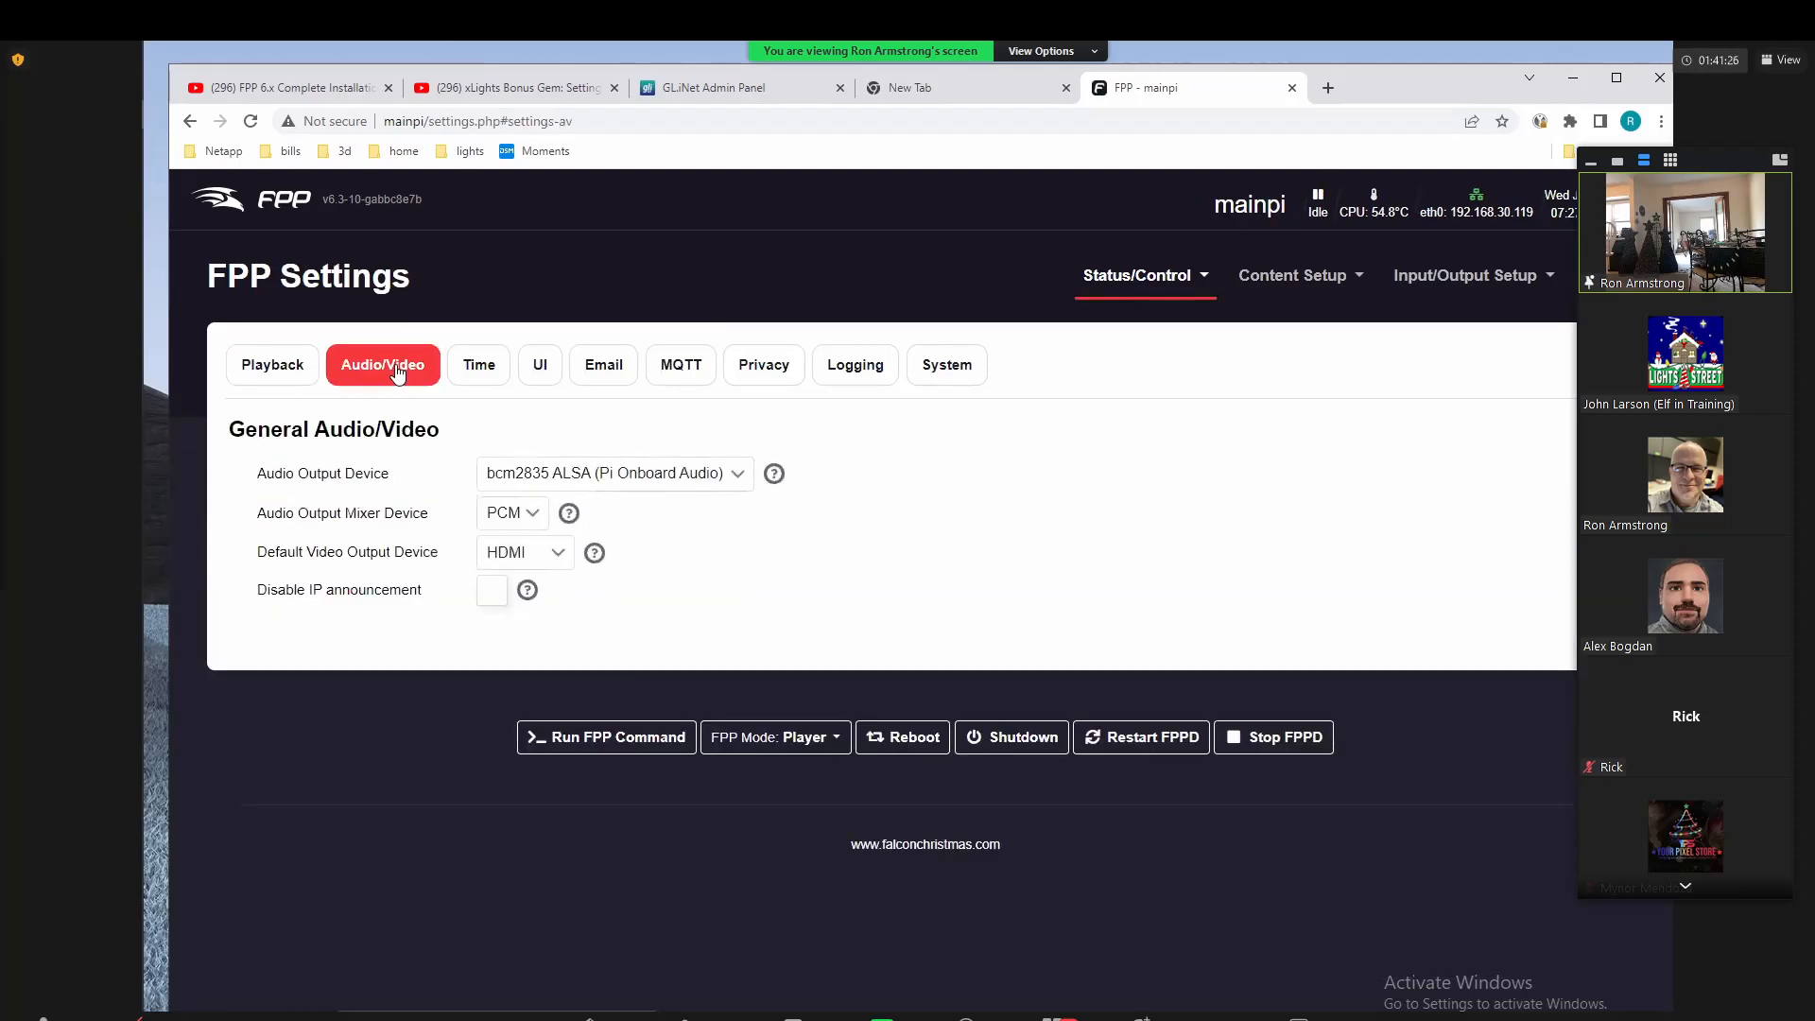
click(626, 482)
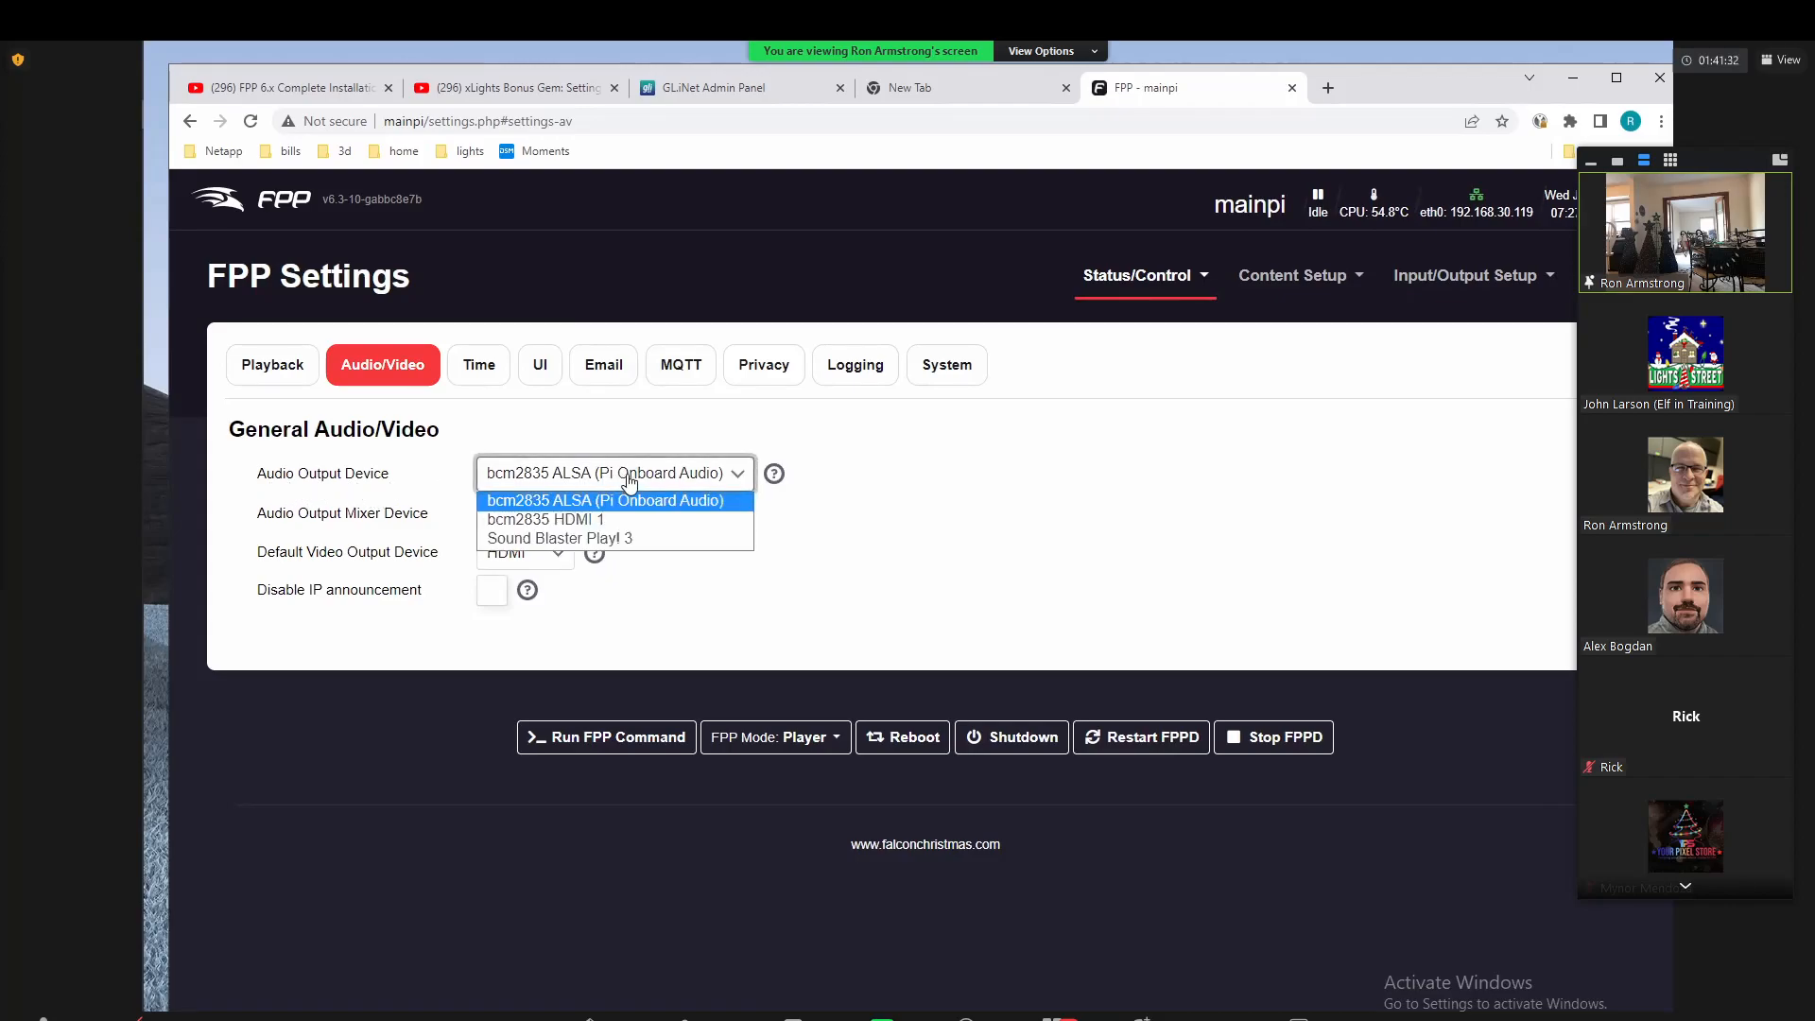
click(584, 539)
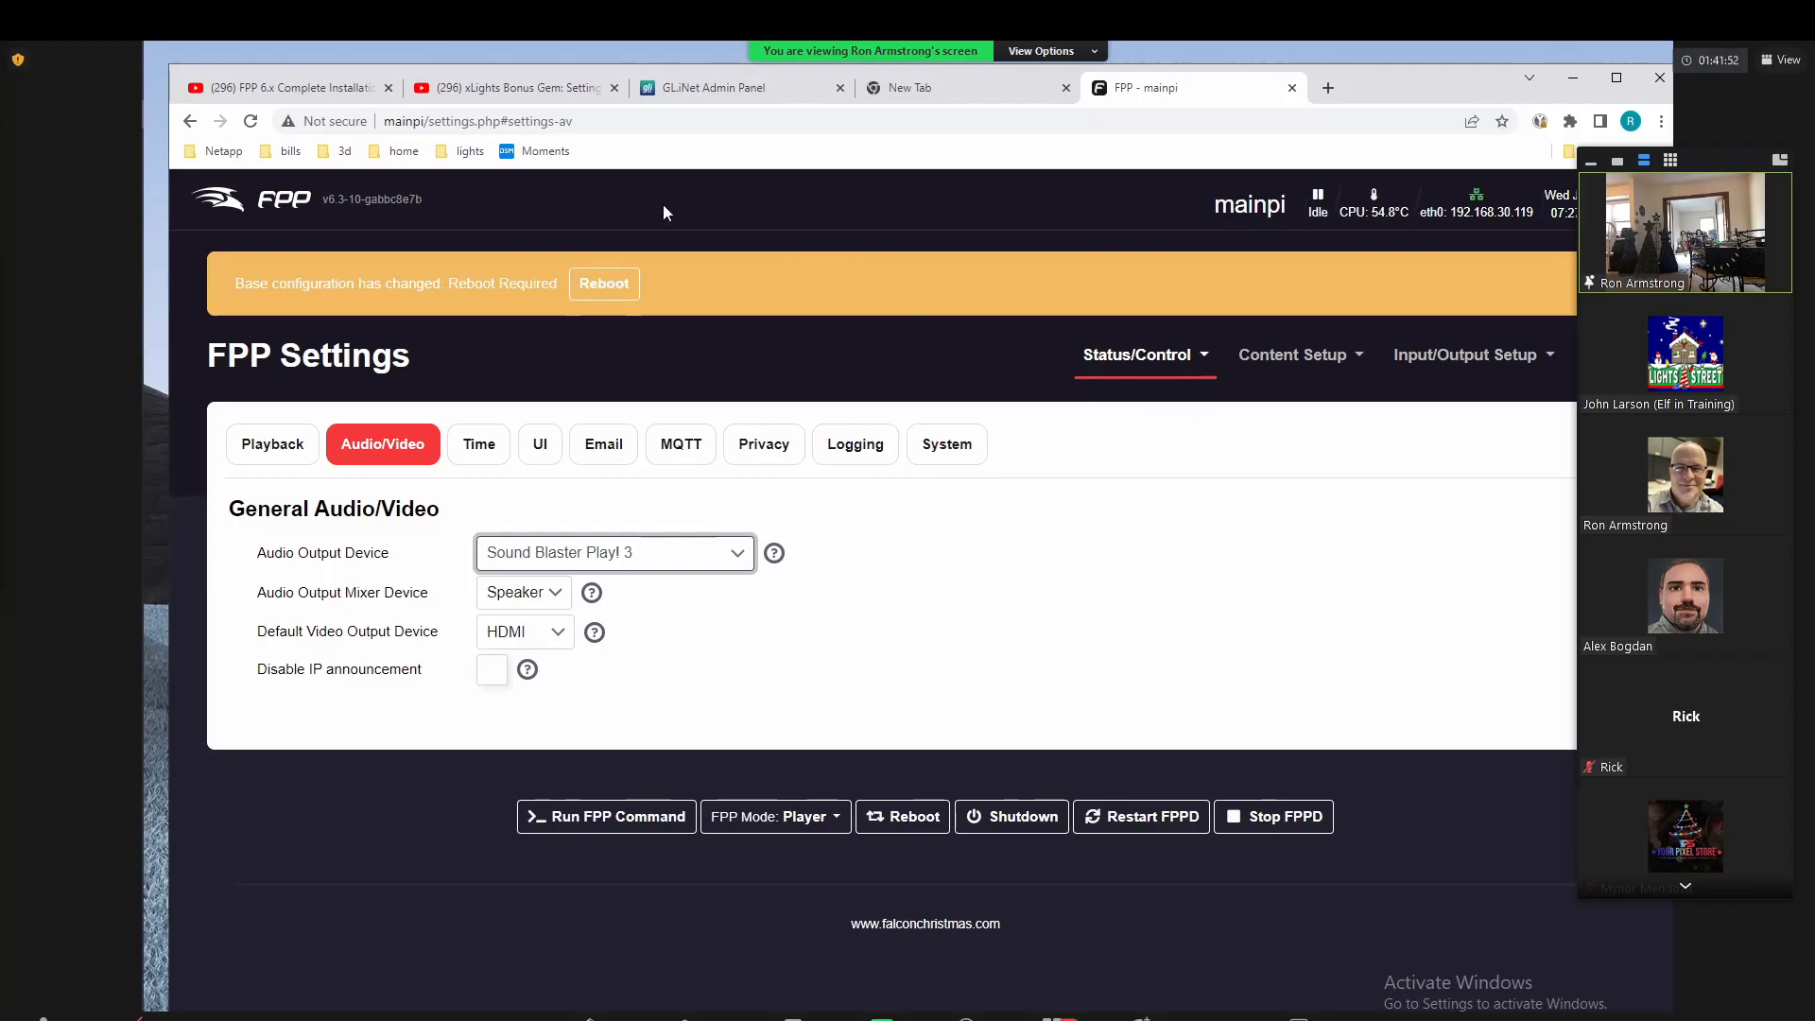
click(1203, 609)
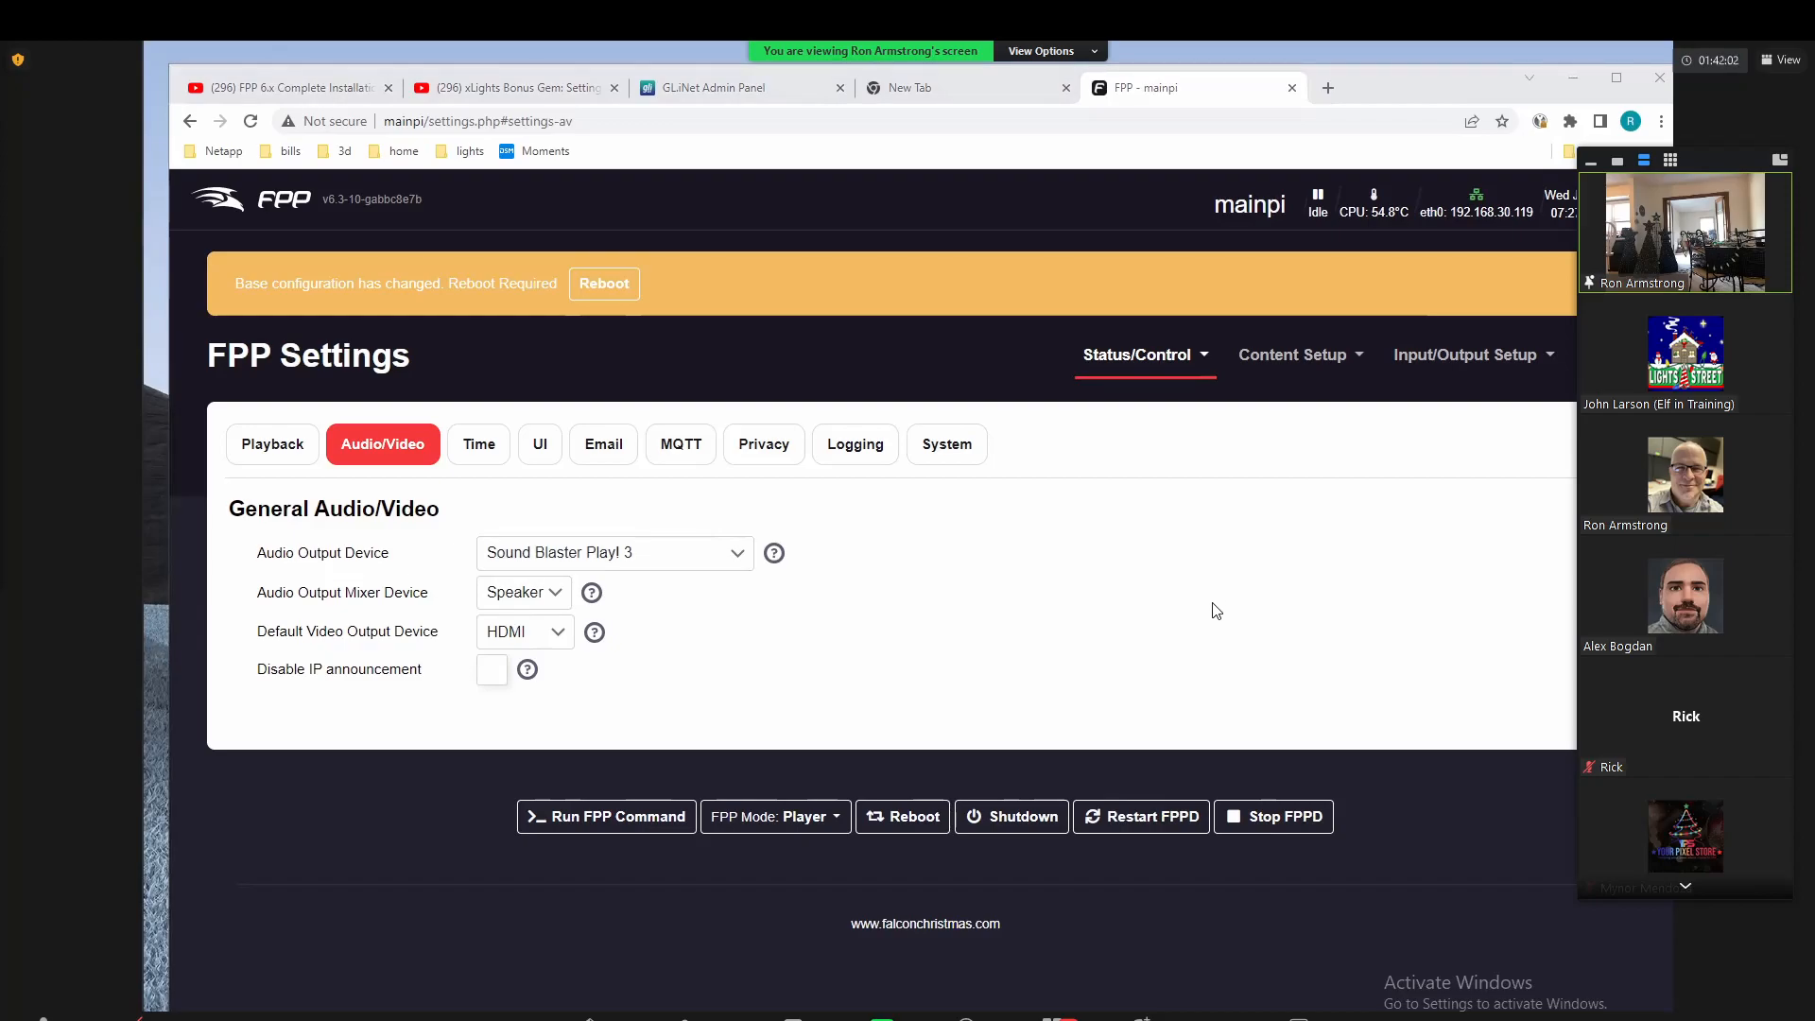
click(1228, 560)
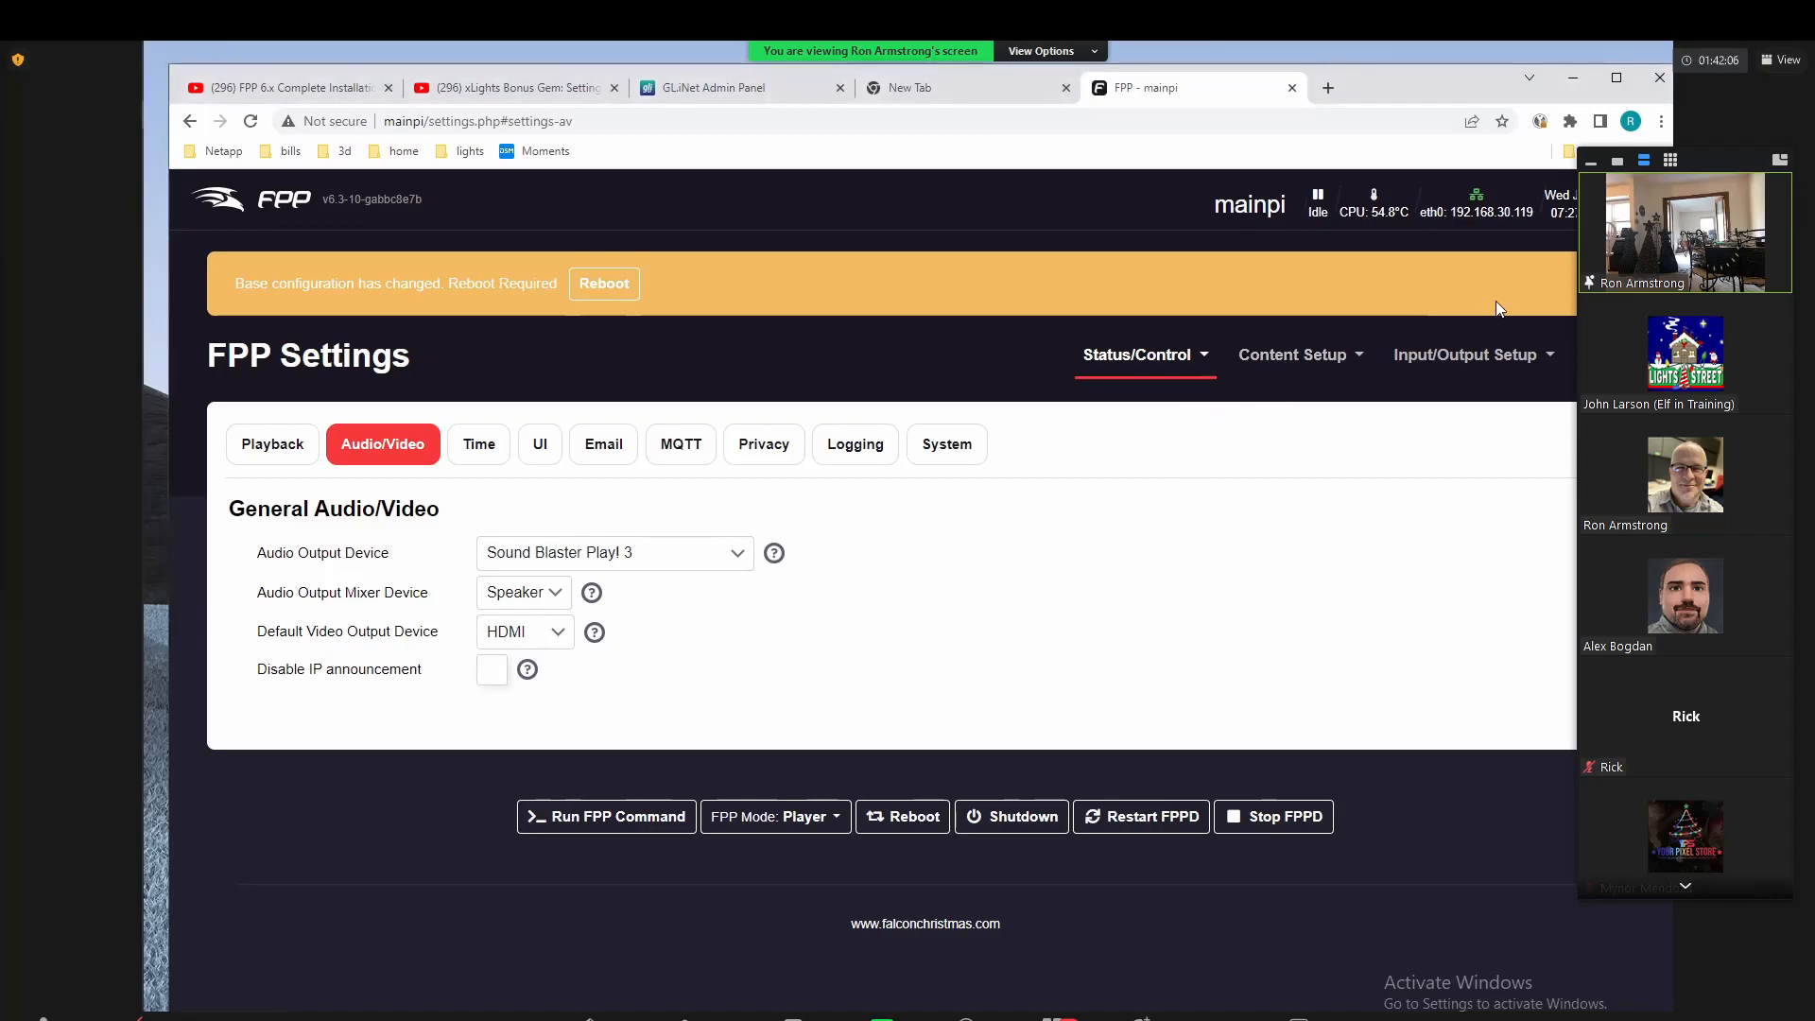
Step: Enable Send MultiSync Packets in mainpi's MultiSync settings
click(1129, 365)
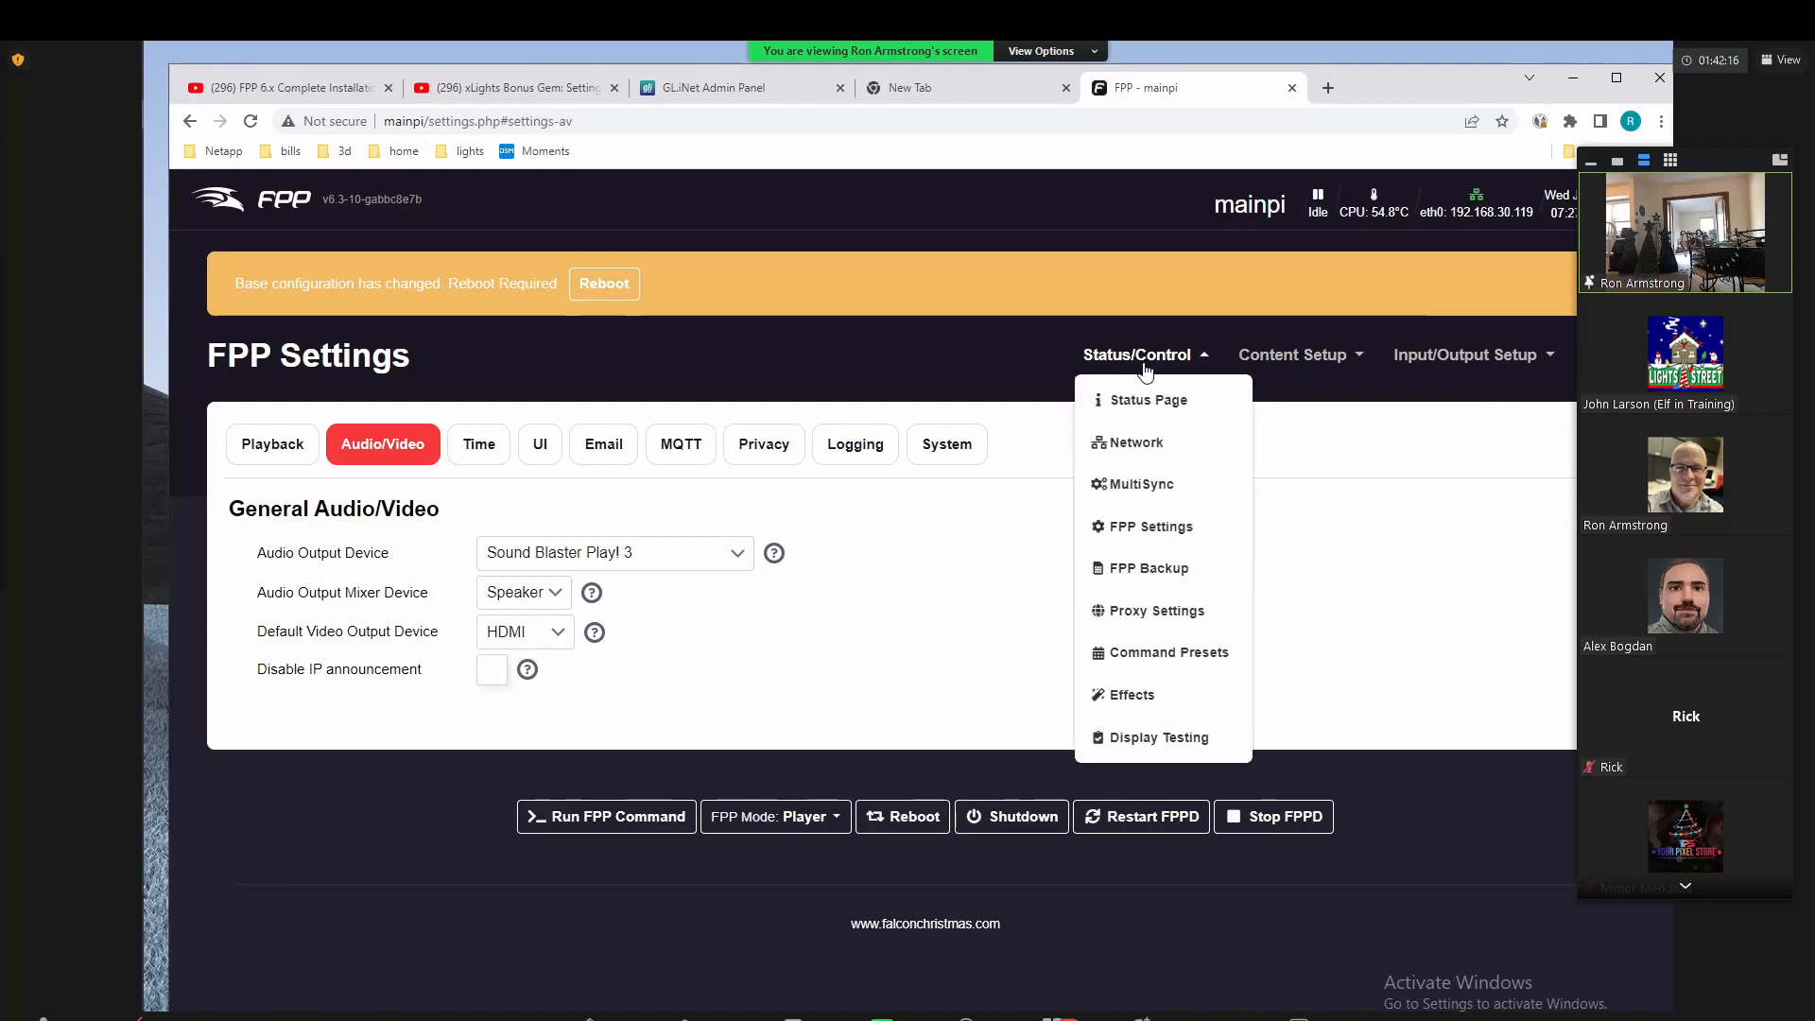
click(1167, 485)
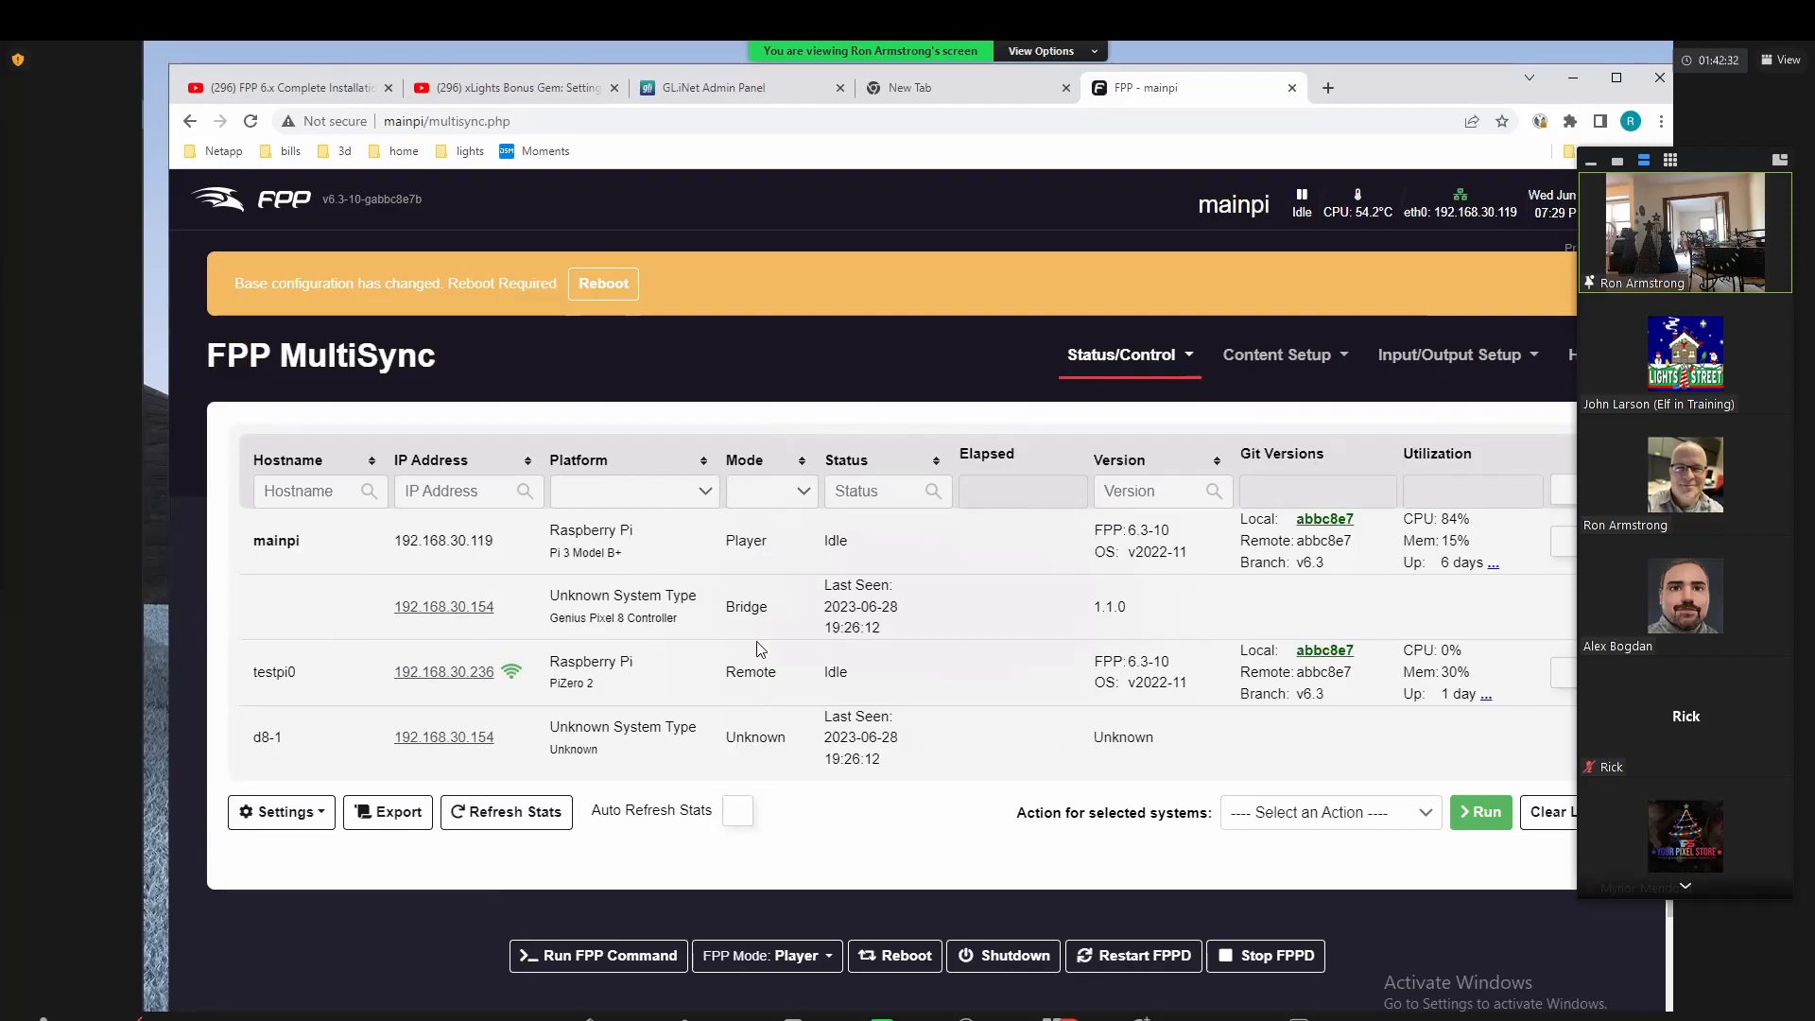
click(307, 826)
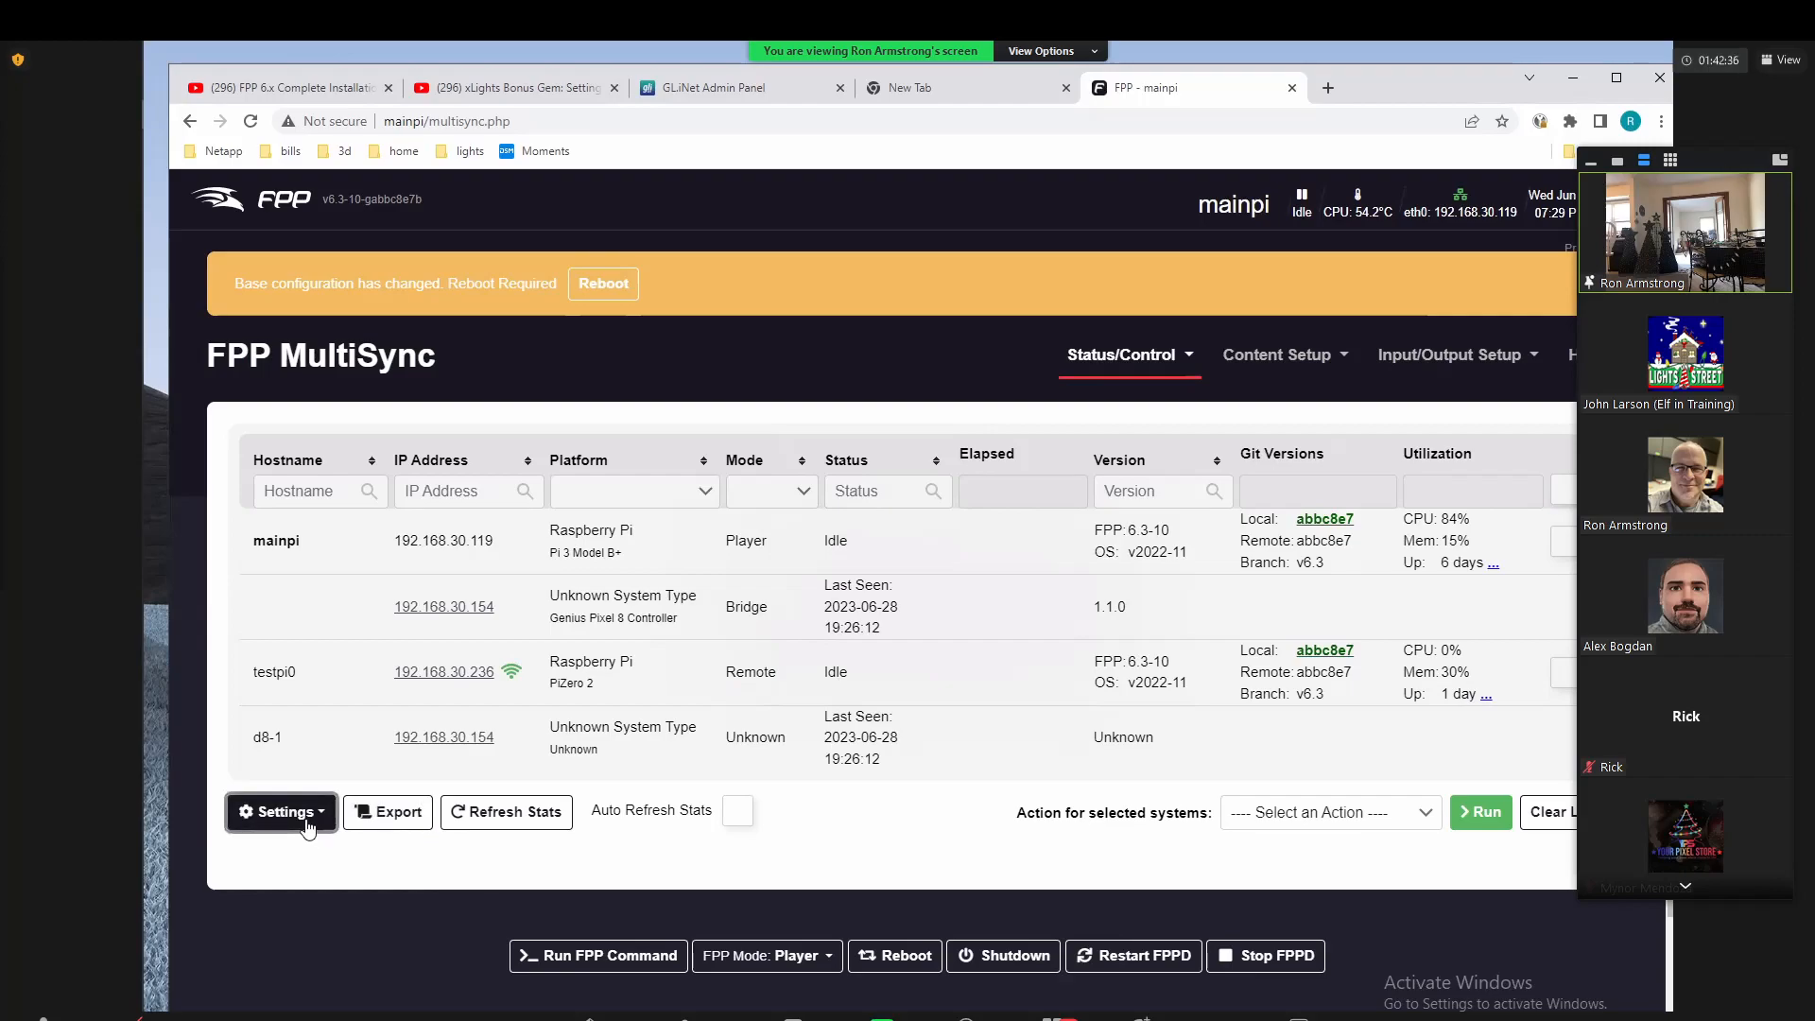
scroll(595, 870, down, 2)
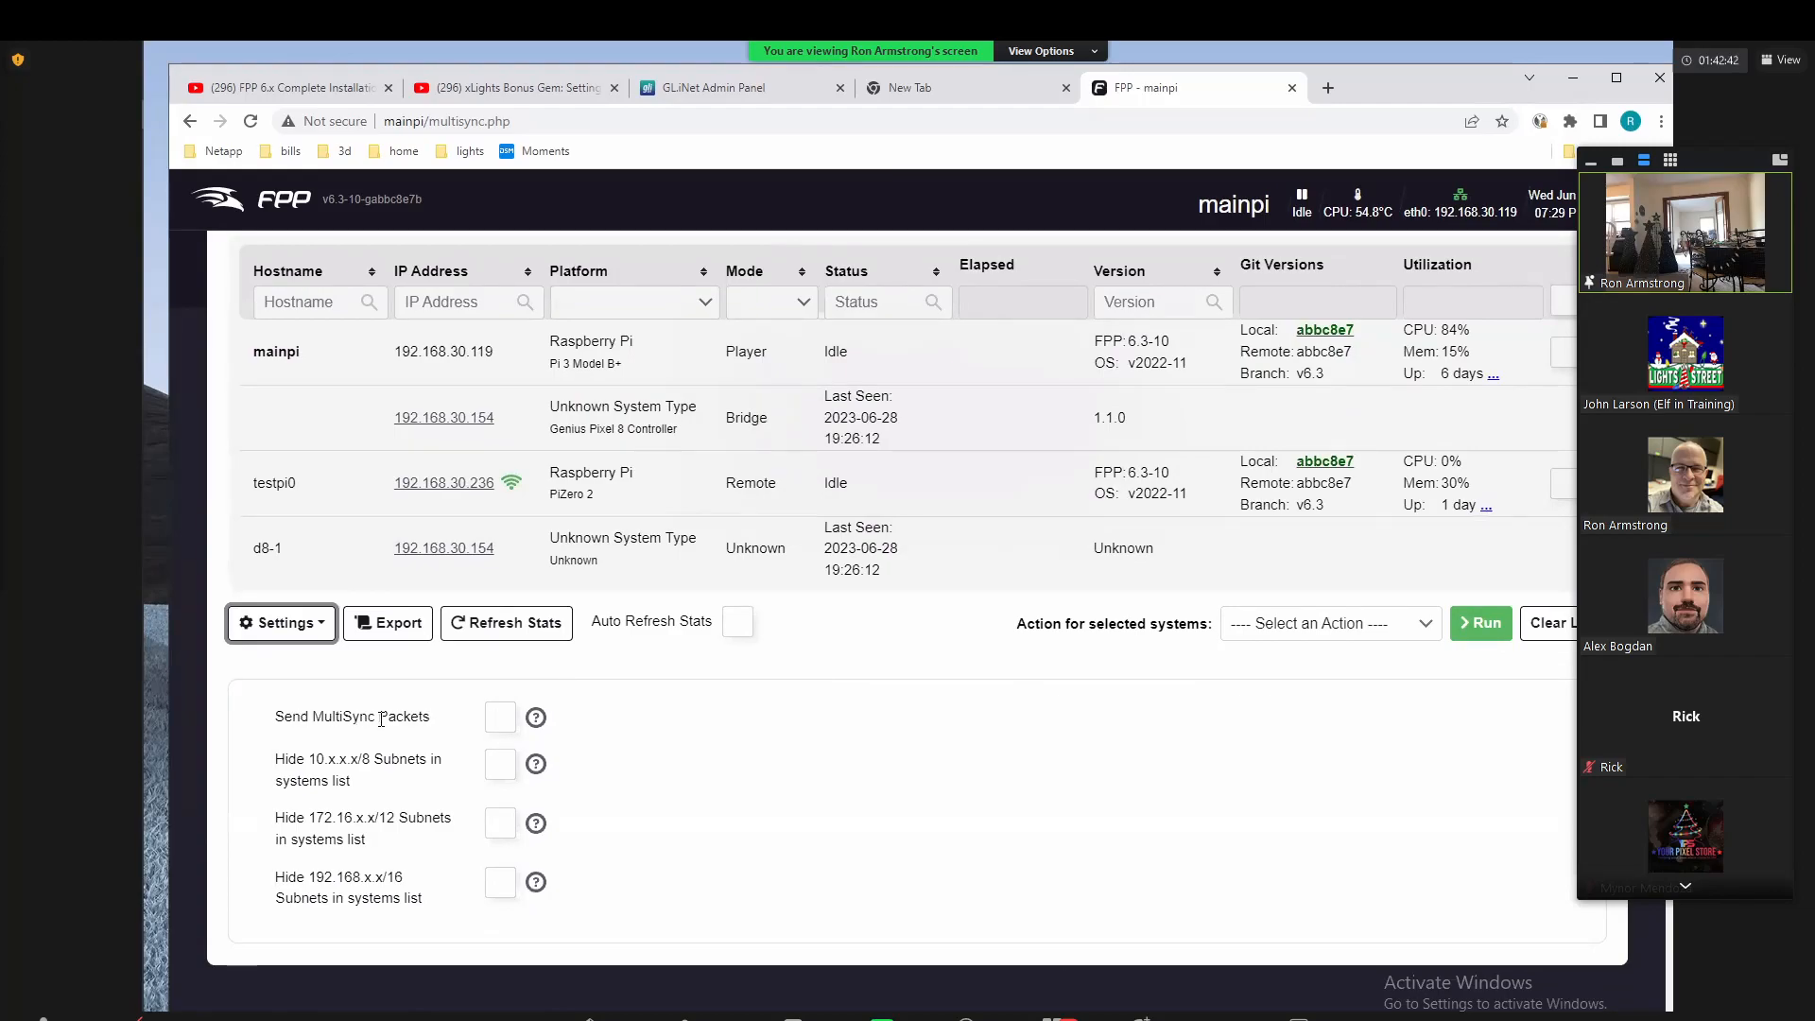
click(508, 728)
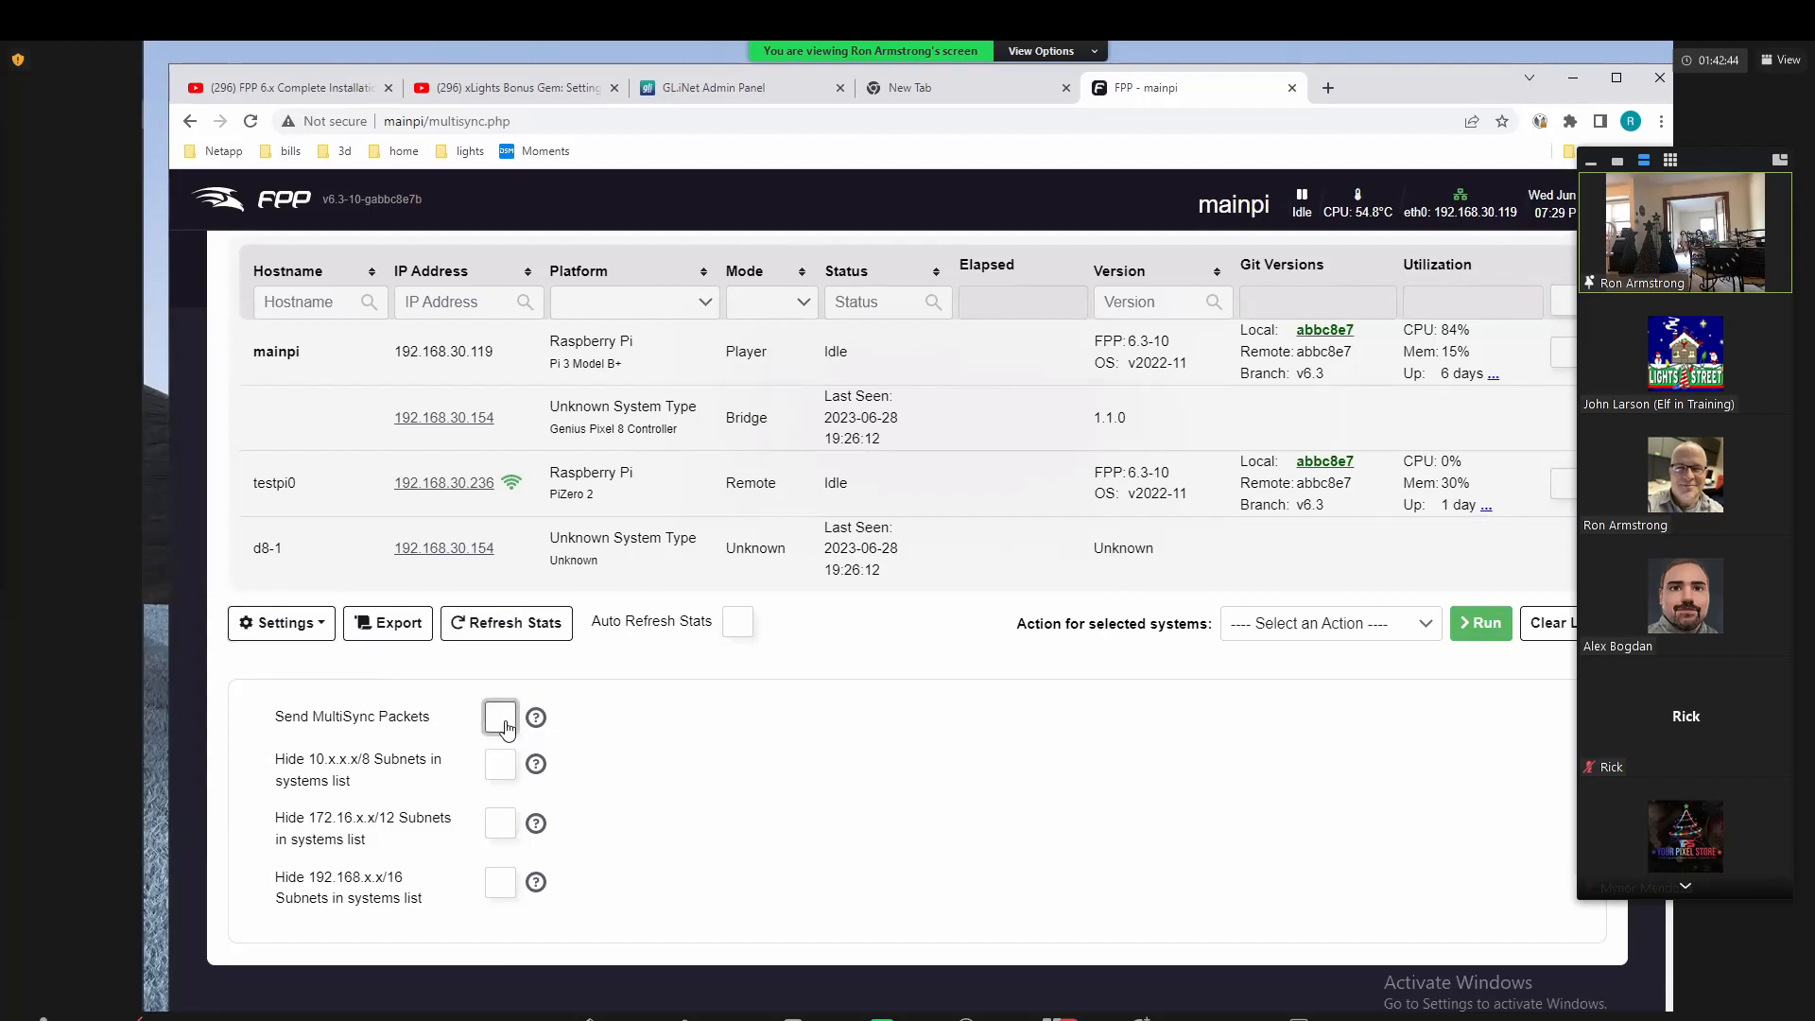
click(508, 727)
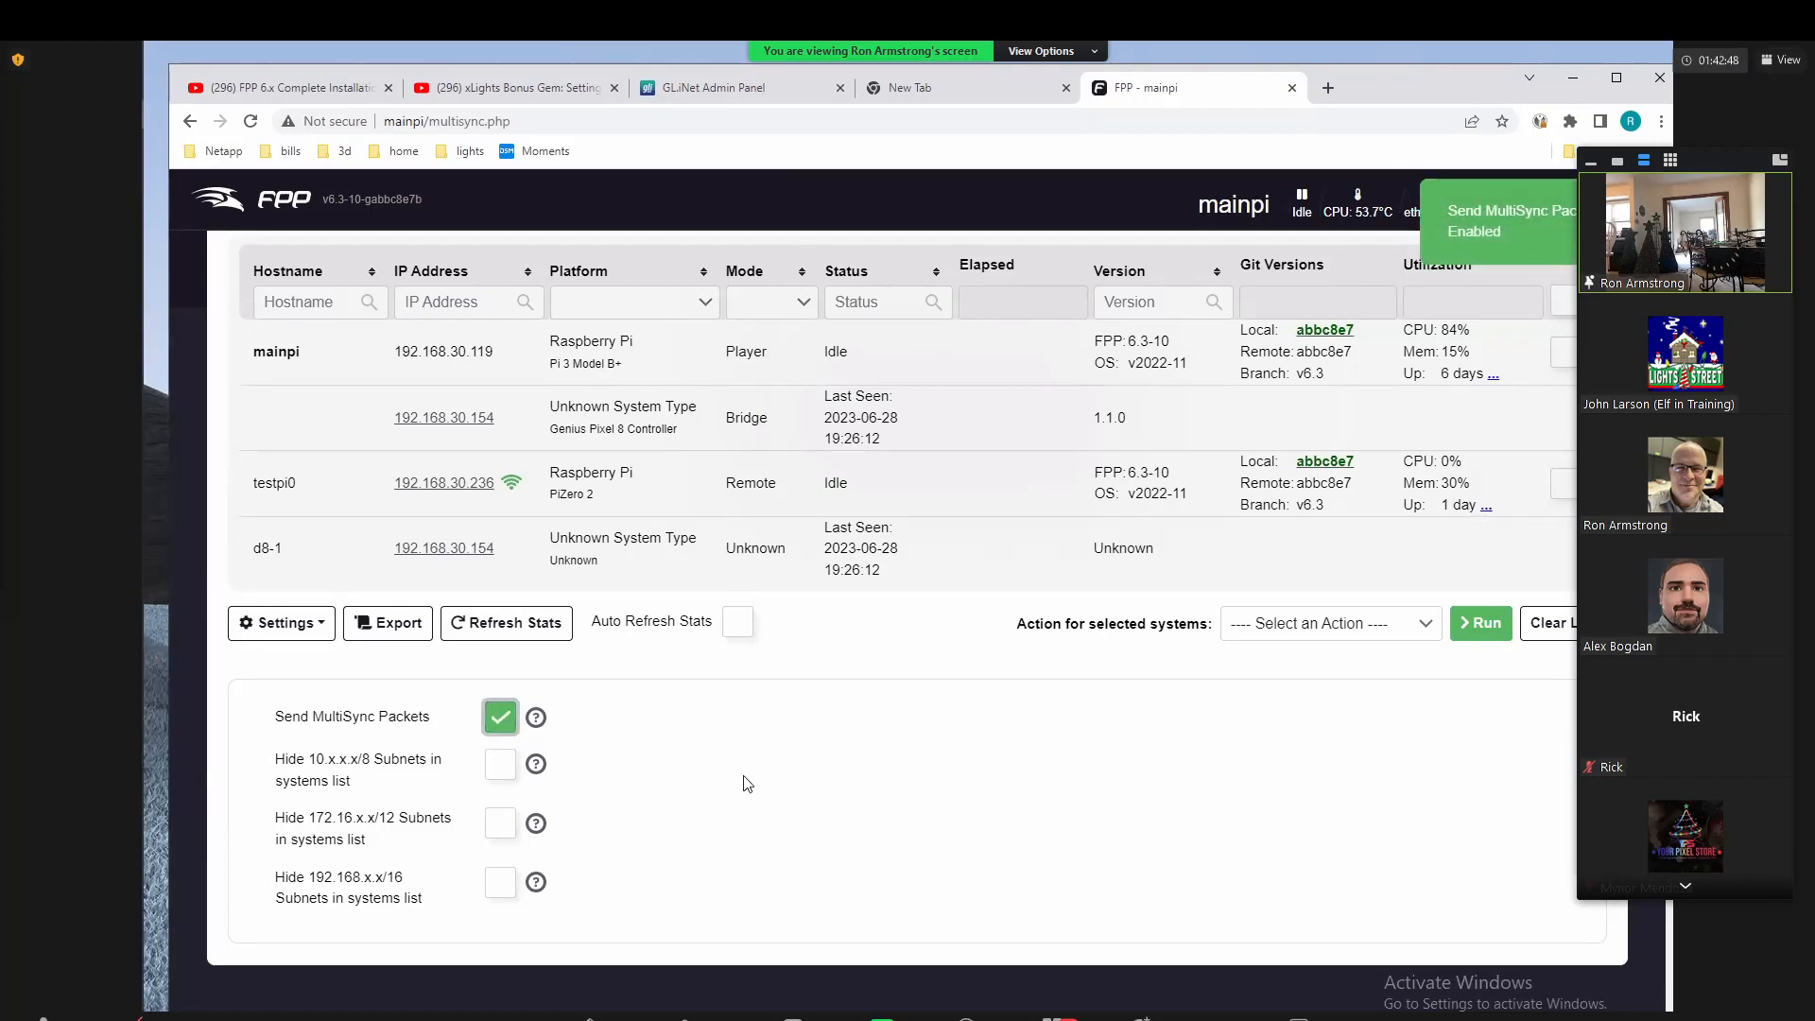
Step: Reboot mainpi to apply the changed base configuration
scroll(803, 789, up, 1)
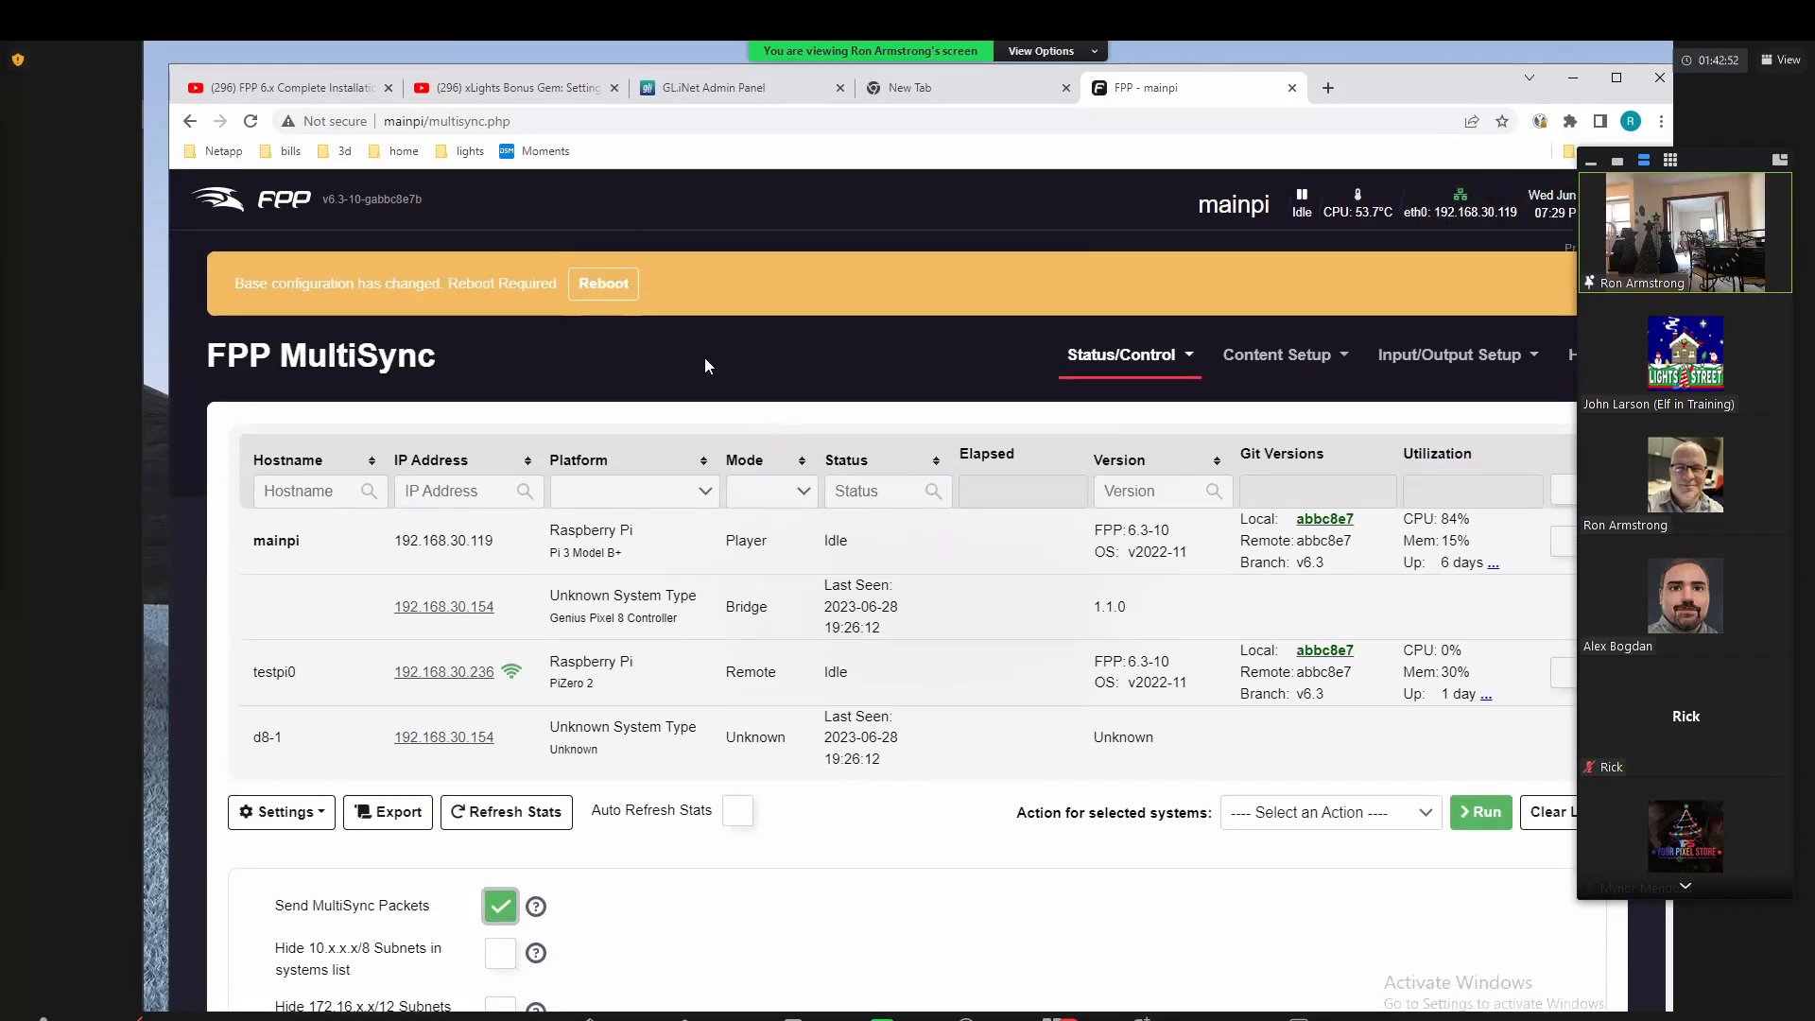
click(612, 293)
click(1028, 229)
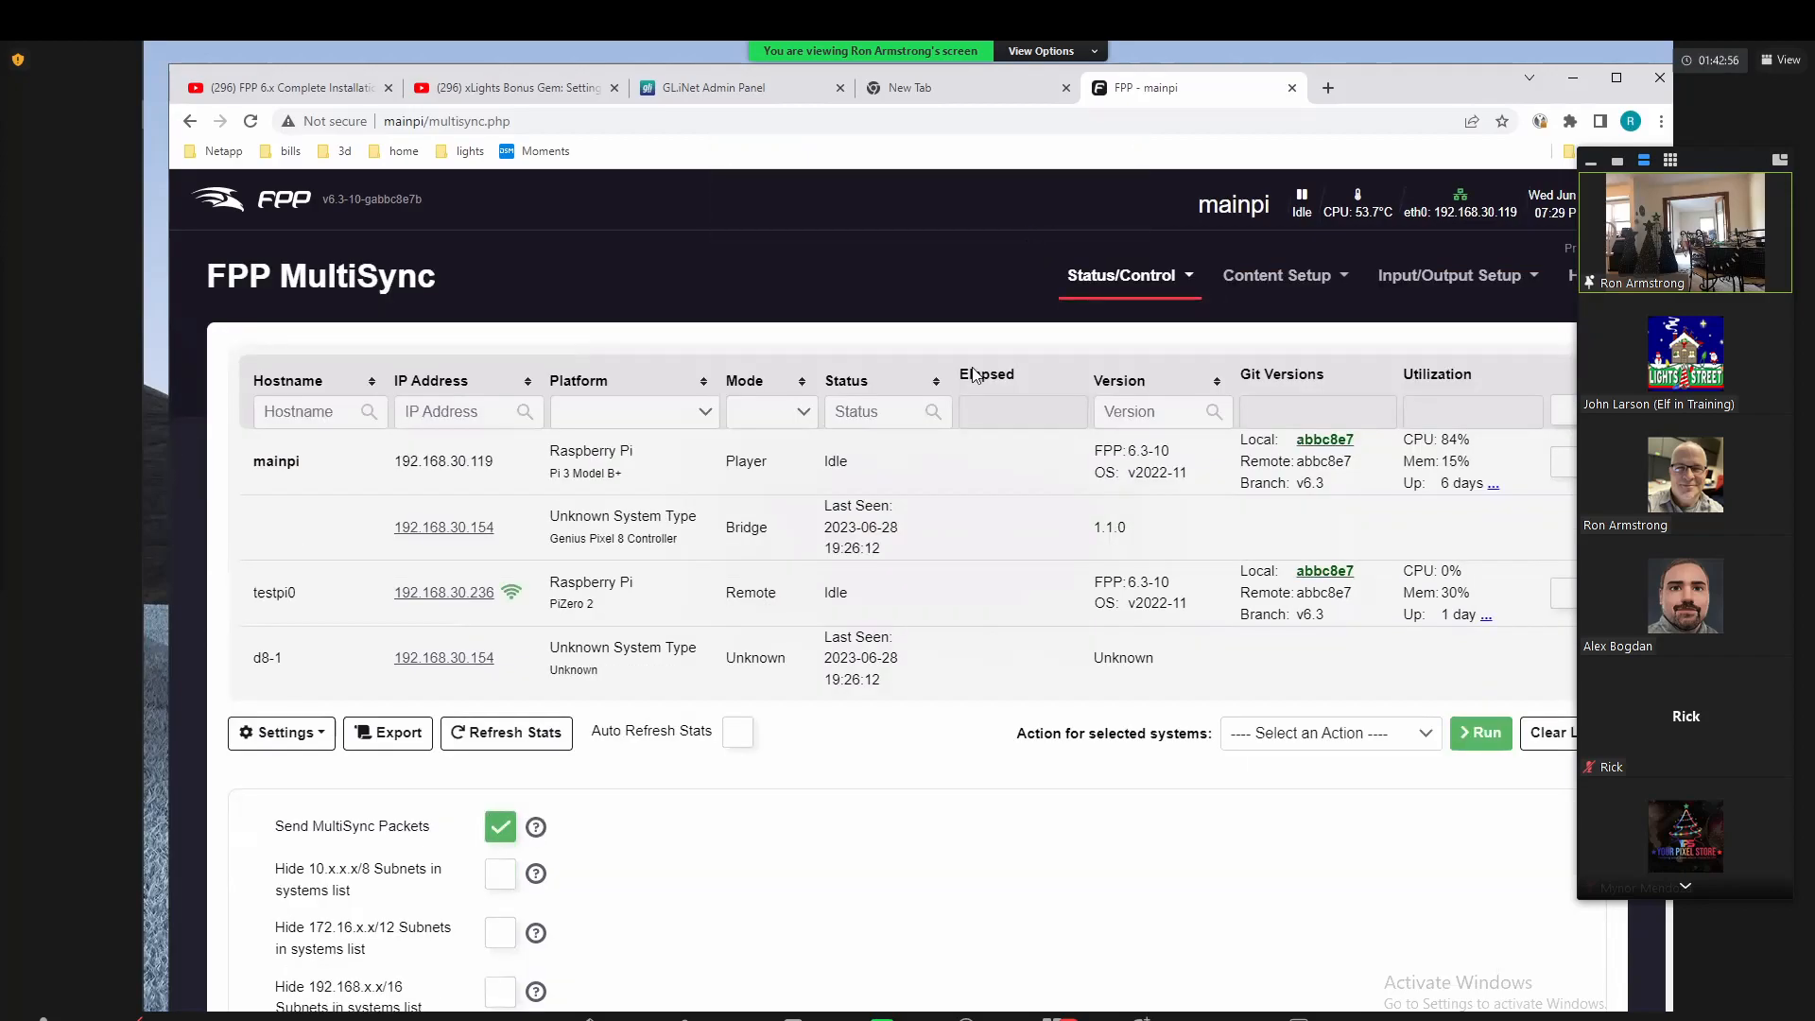
Step: Open Windows PowerShell and run a continuous ping of the player with "ping mainpi -t"
key(alt+Tab)
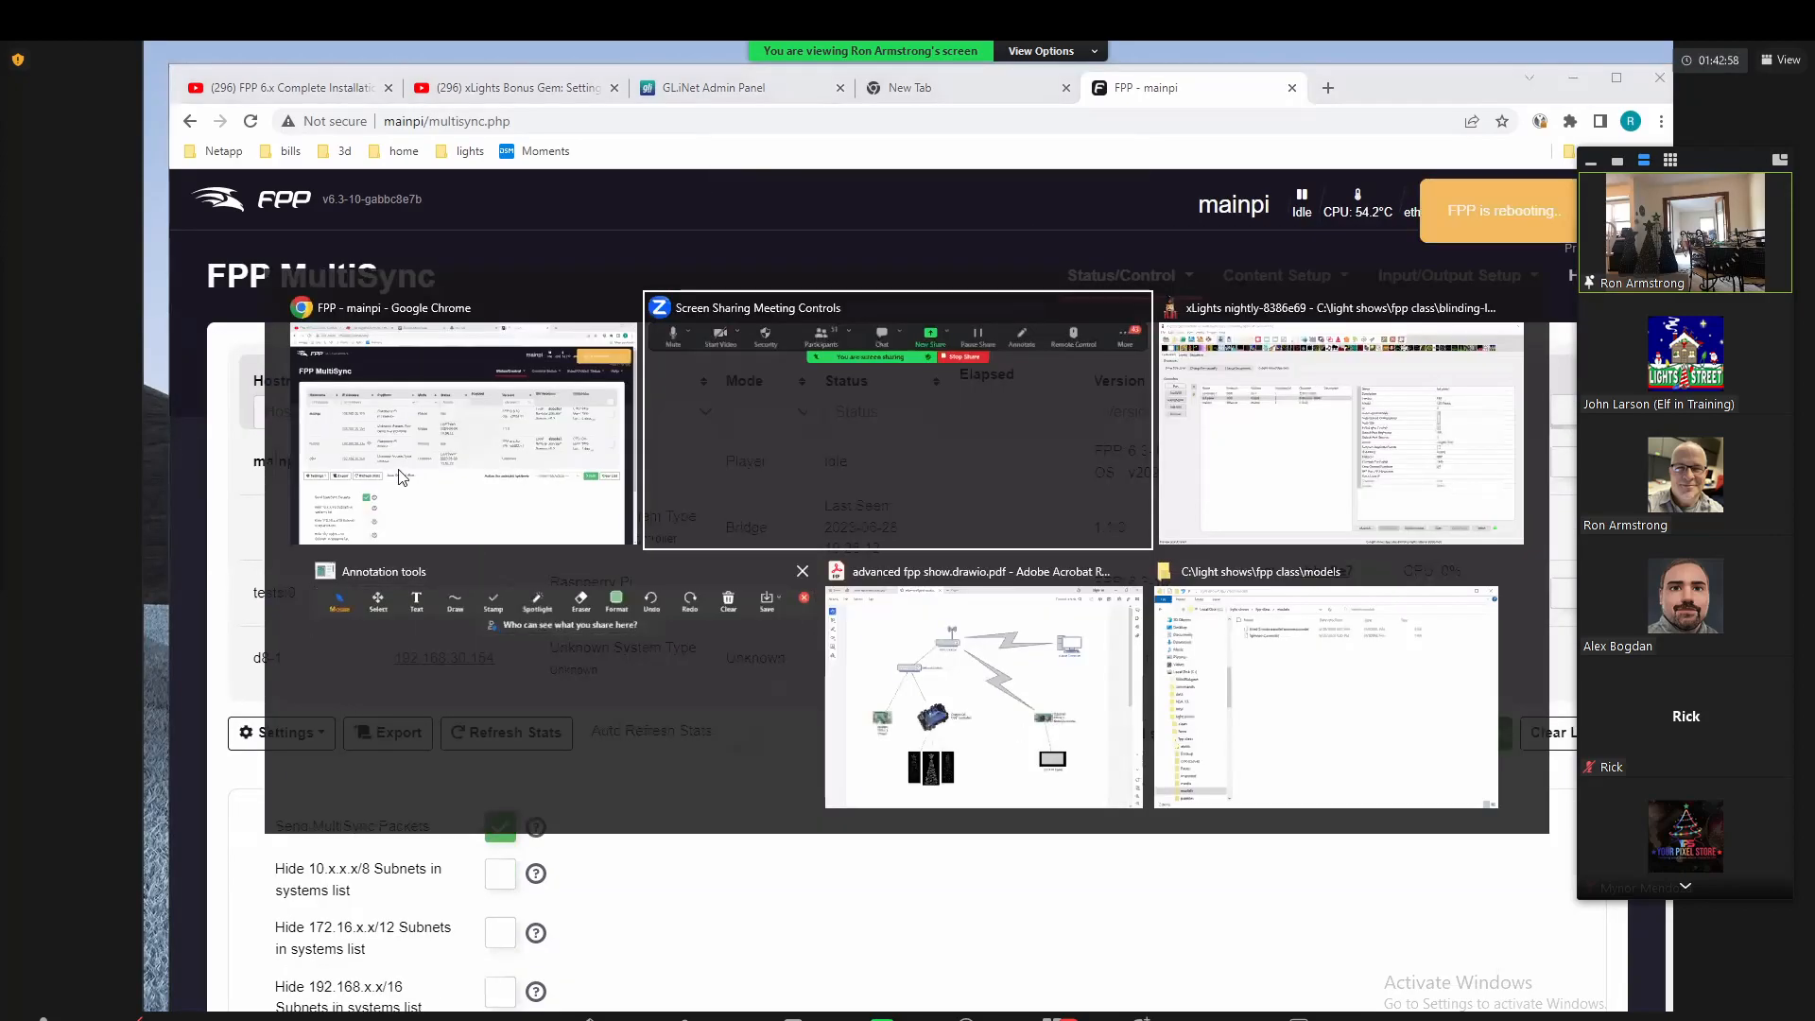
mouse_move(152, 77)
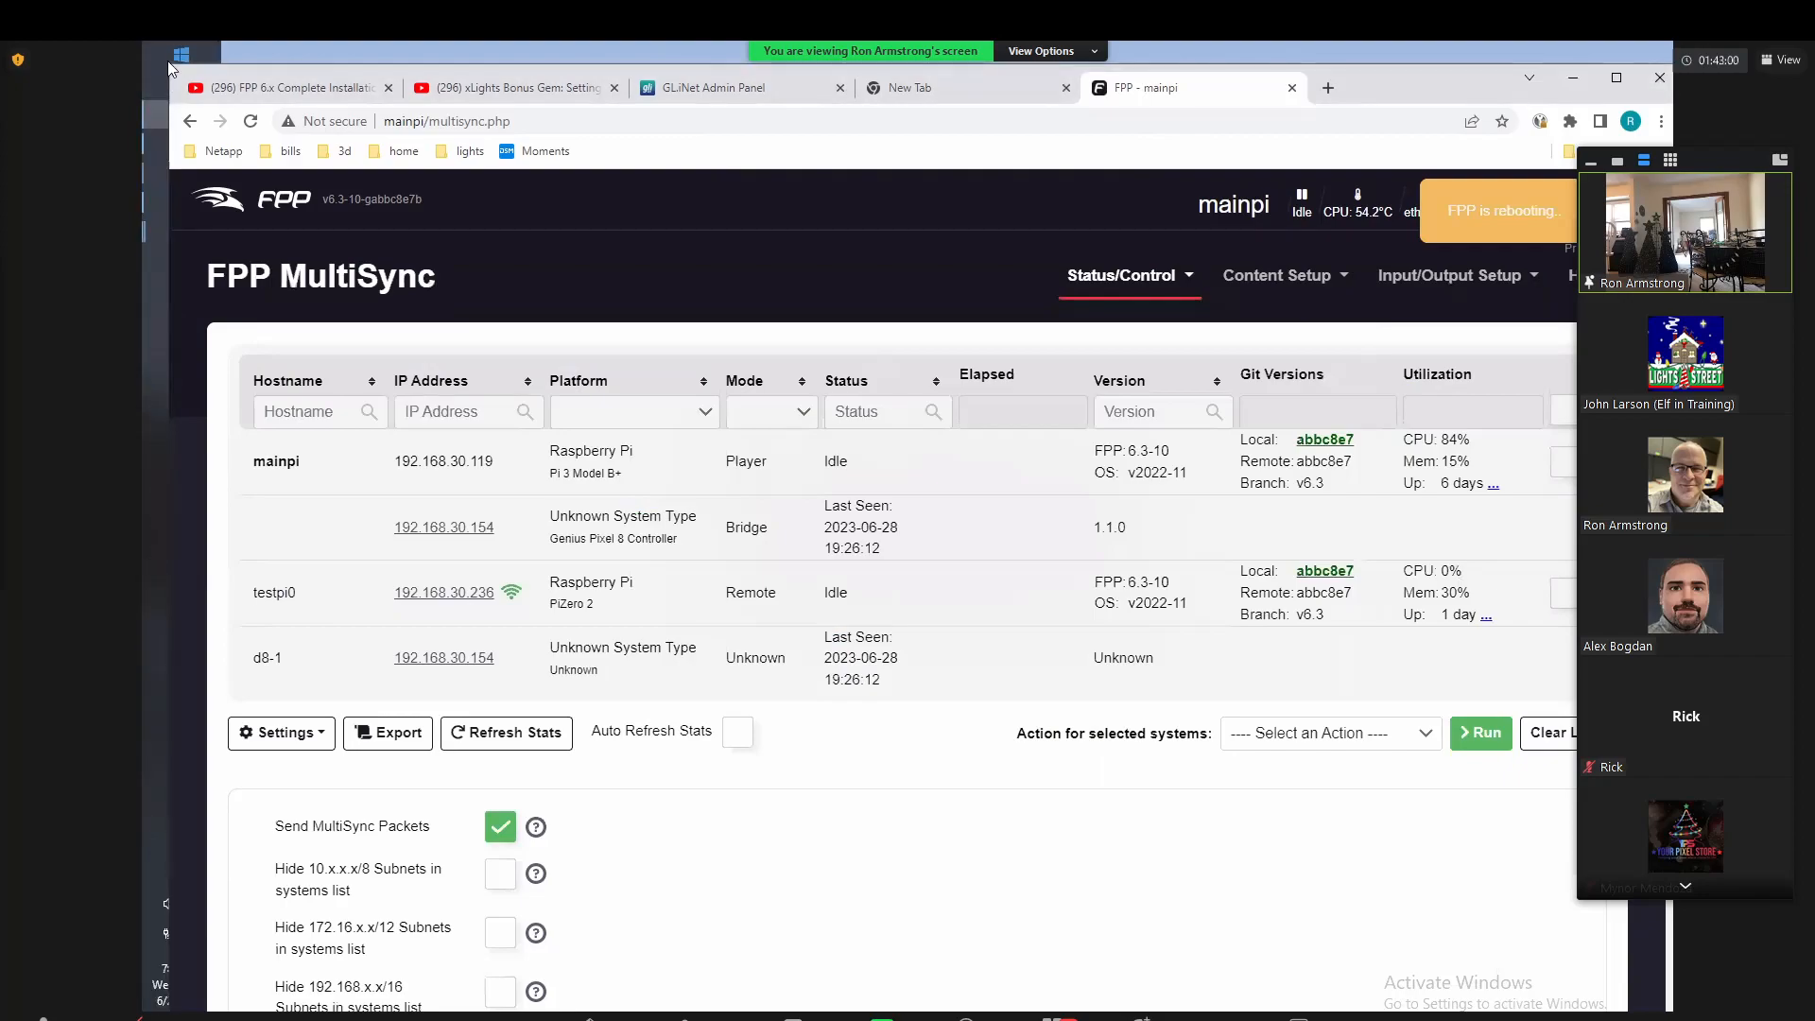
click(153, 68)
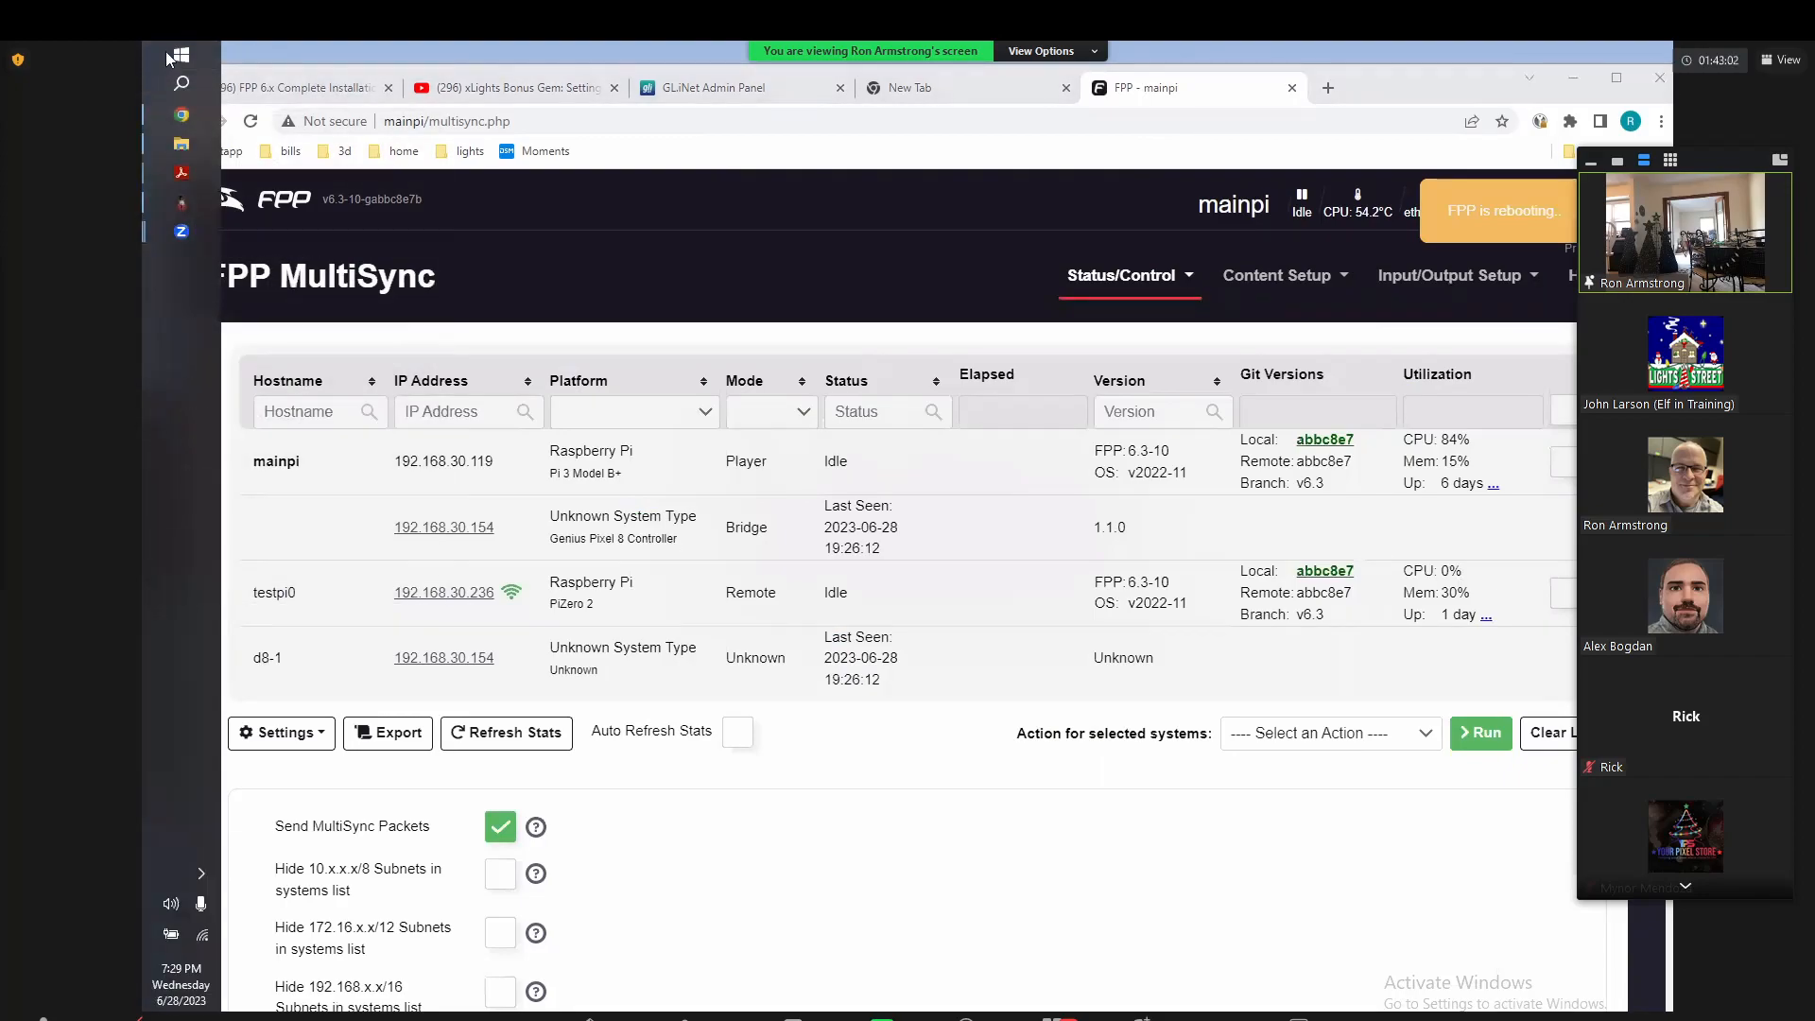
right_click(166, 51)
click(251, 342)
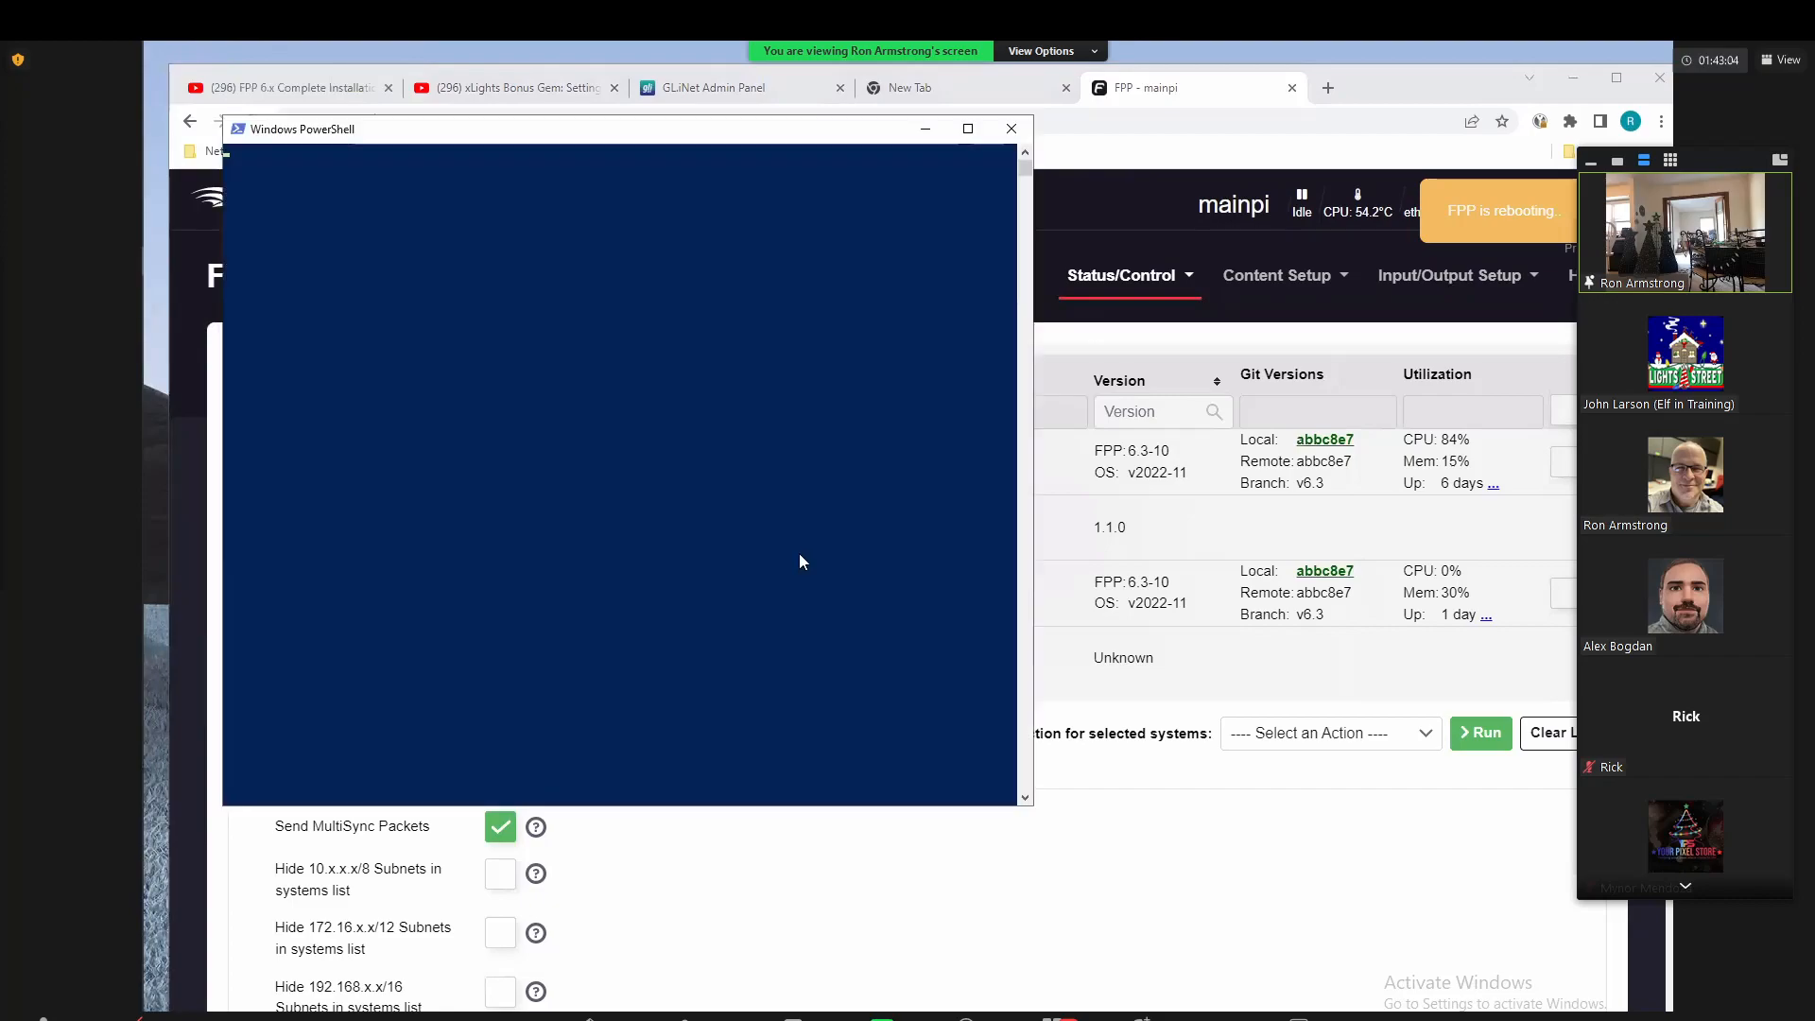
text(pin g-t main)
key(BackSpace)
key(BackSpace)
key(BackSpace)
key(BackSpace)
key(BackSpace)
key(BackSpace)
key(BackSpace)
key(BackSpace)
key(BackSpace)
key(BackSpace)
key(BackSpace)
text(pin gmain)
key(BackSpace)
key(BackSpace)
key(BackSpace)
key(BackSpace)
key(BackSpace)
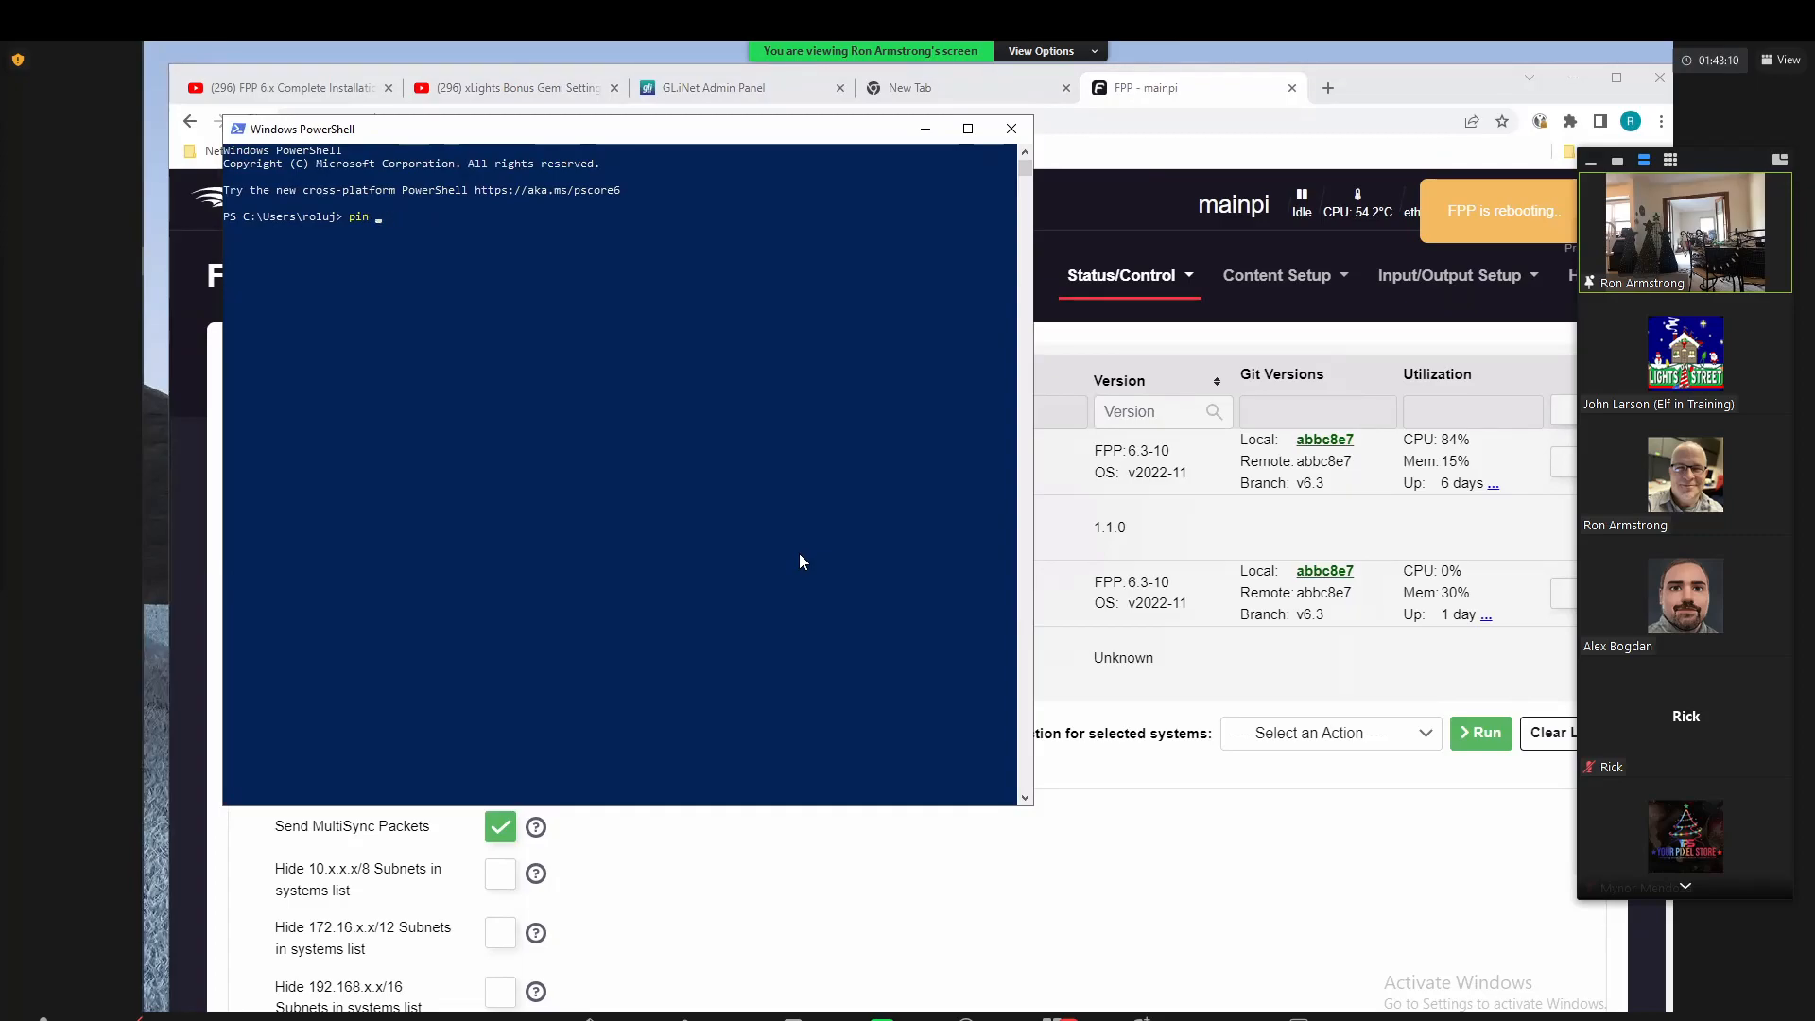
text(mainpi -t)
key(Return)
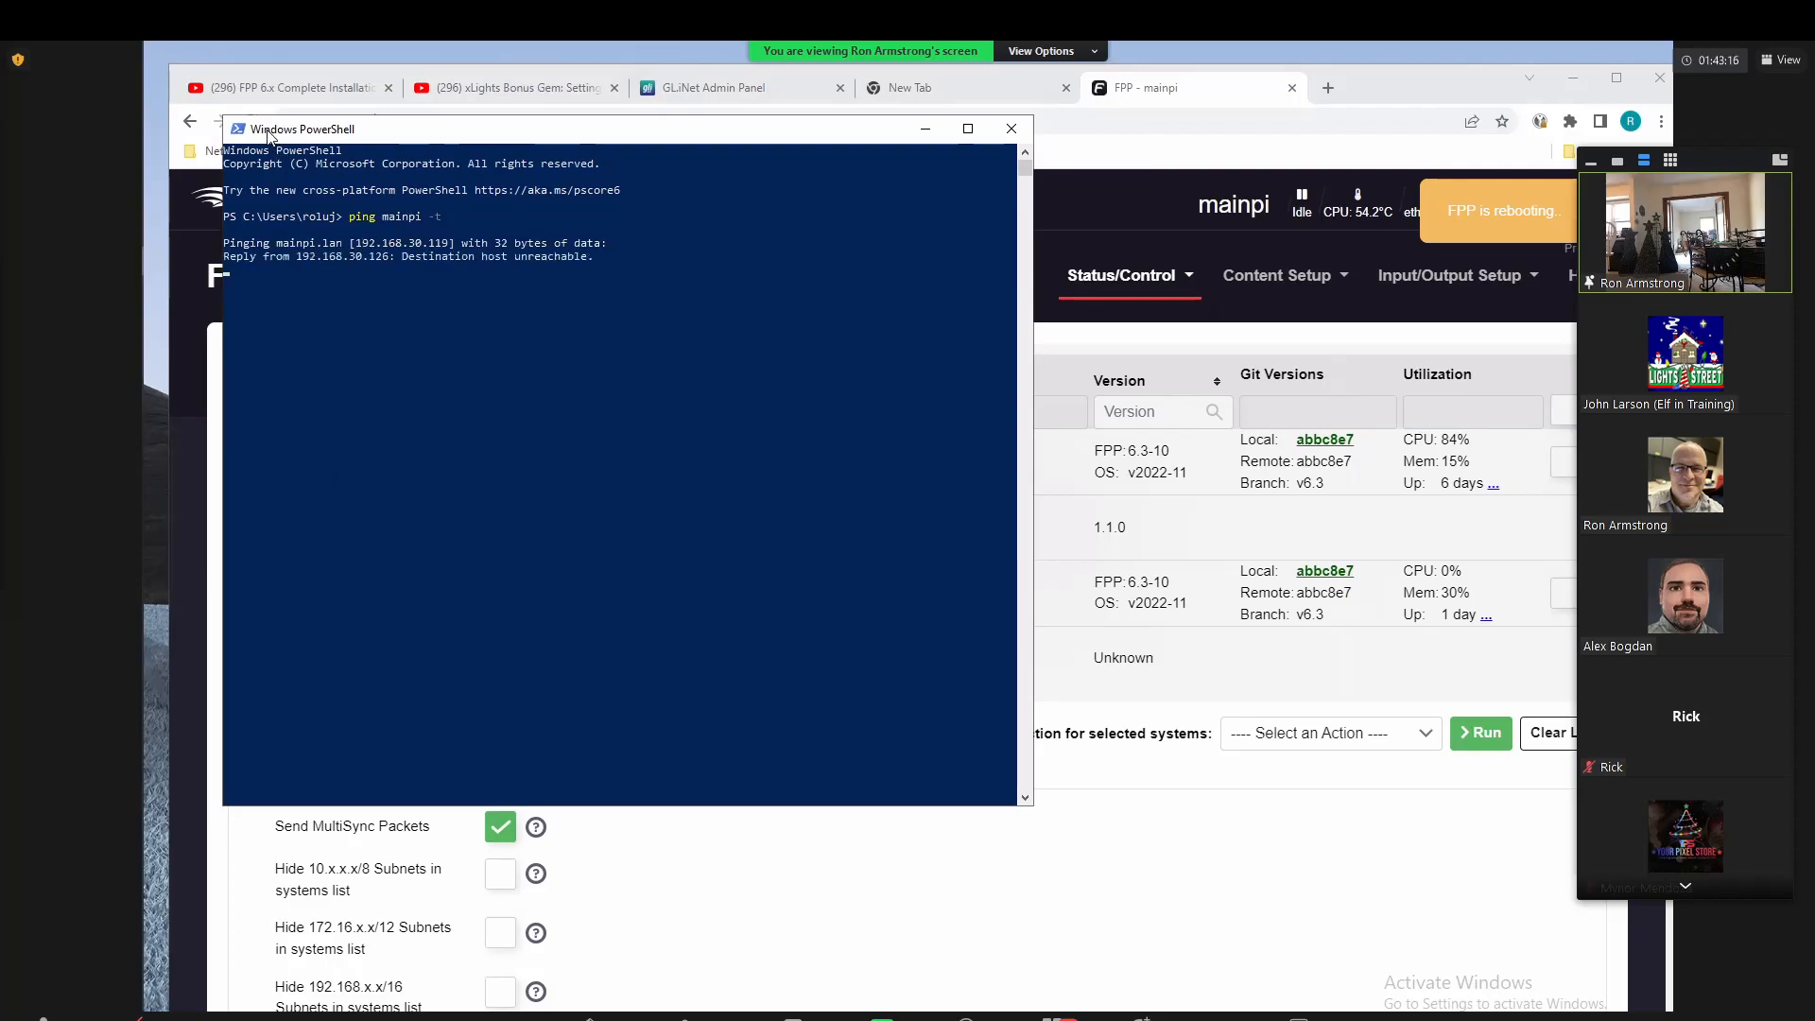
drag(510, 129, 522, 161)
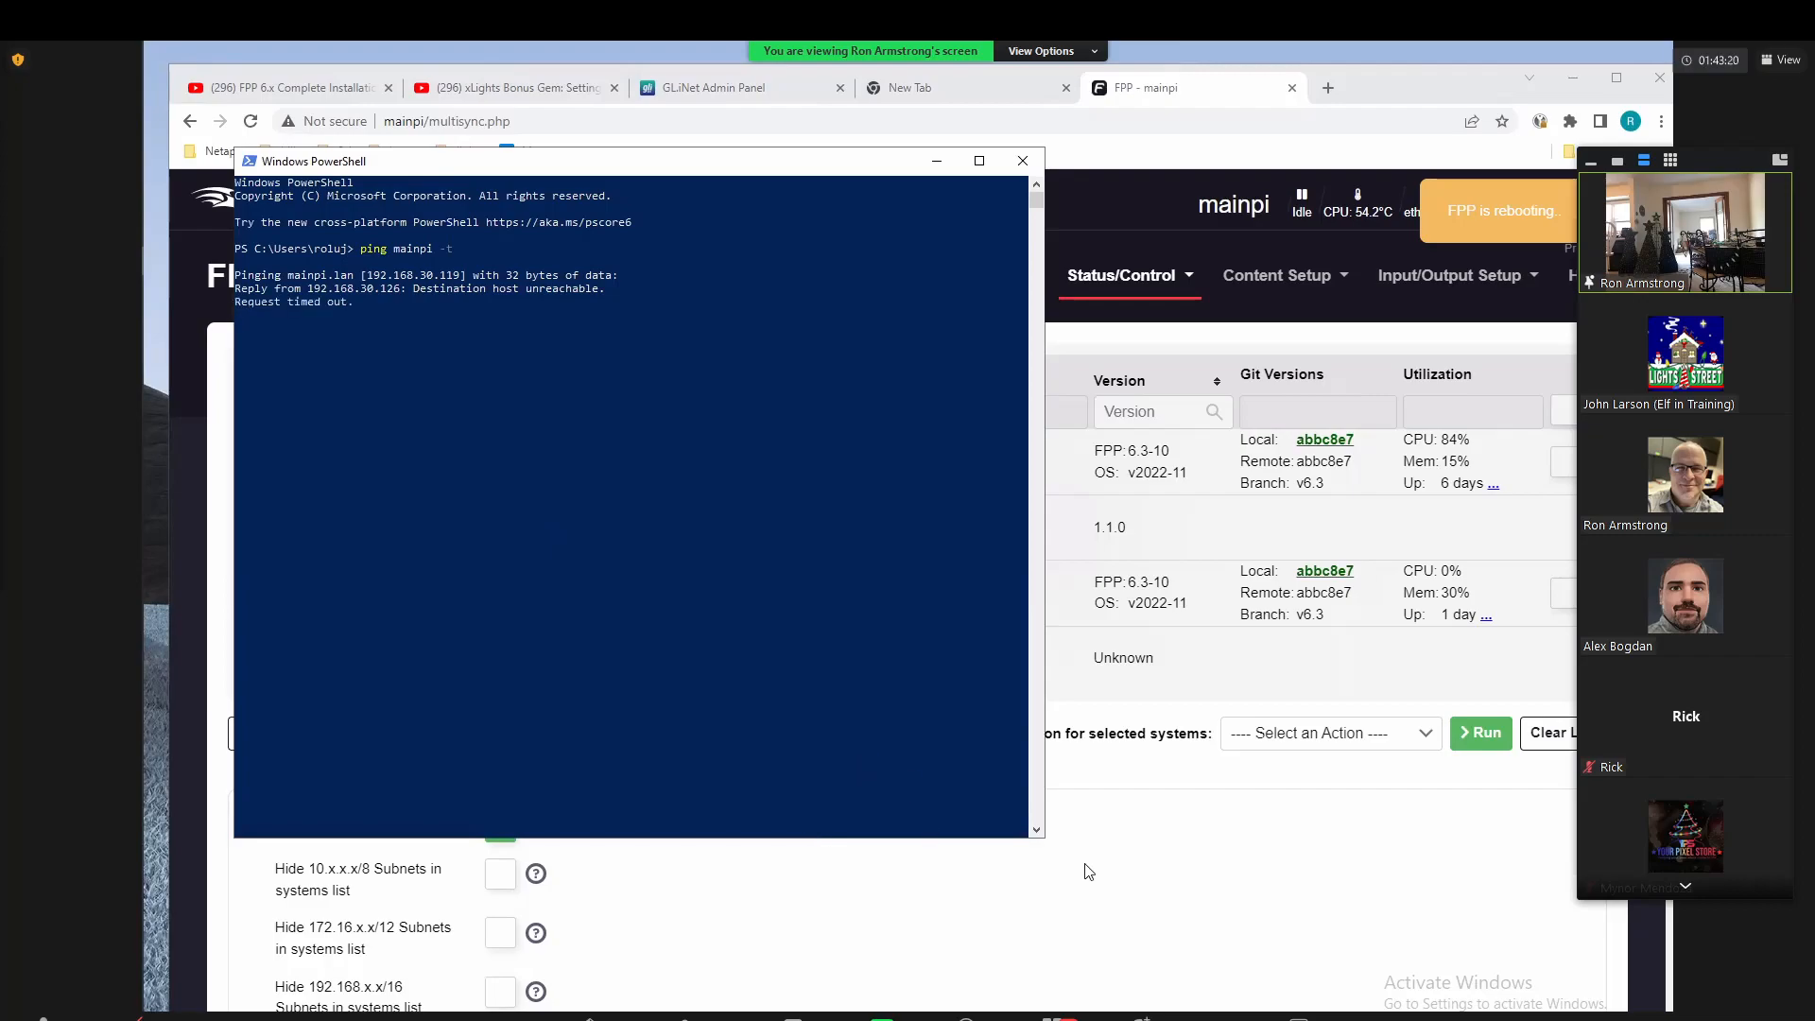
Step: Switch to xLights, open FPP Connect, and examine the FSEQ type options available for mainpi
click(1289, 889)
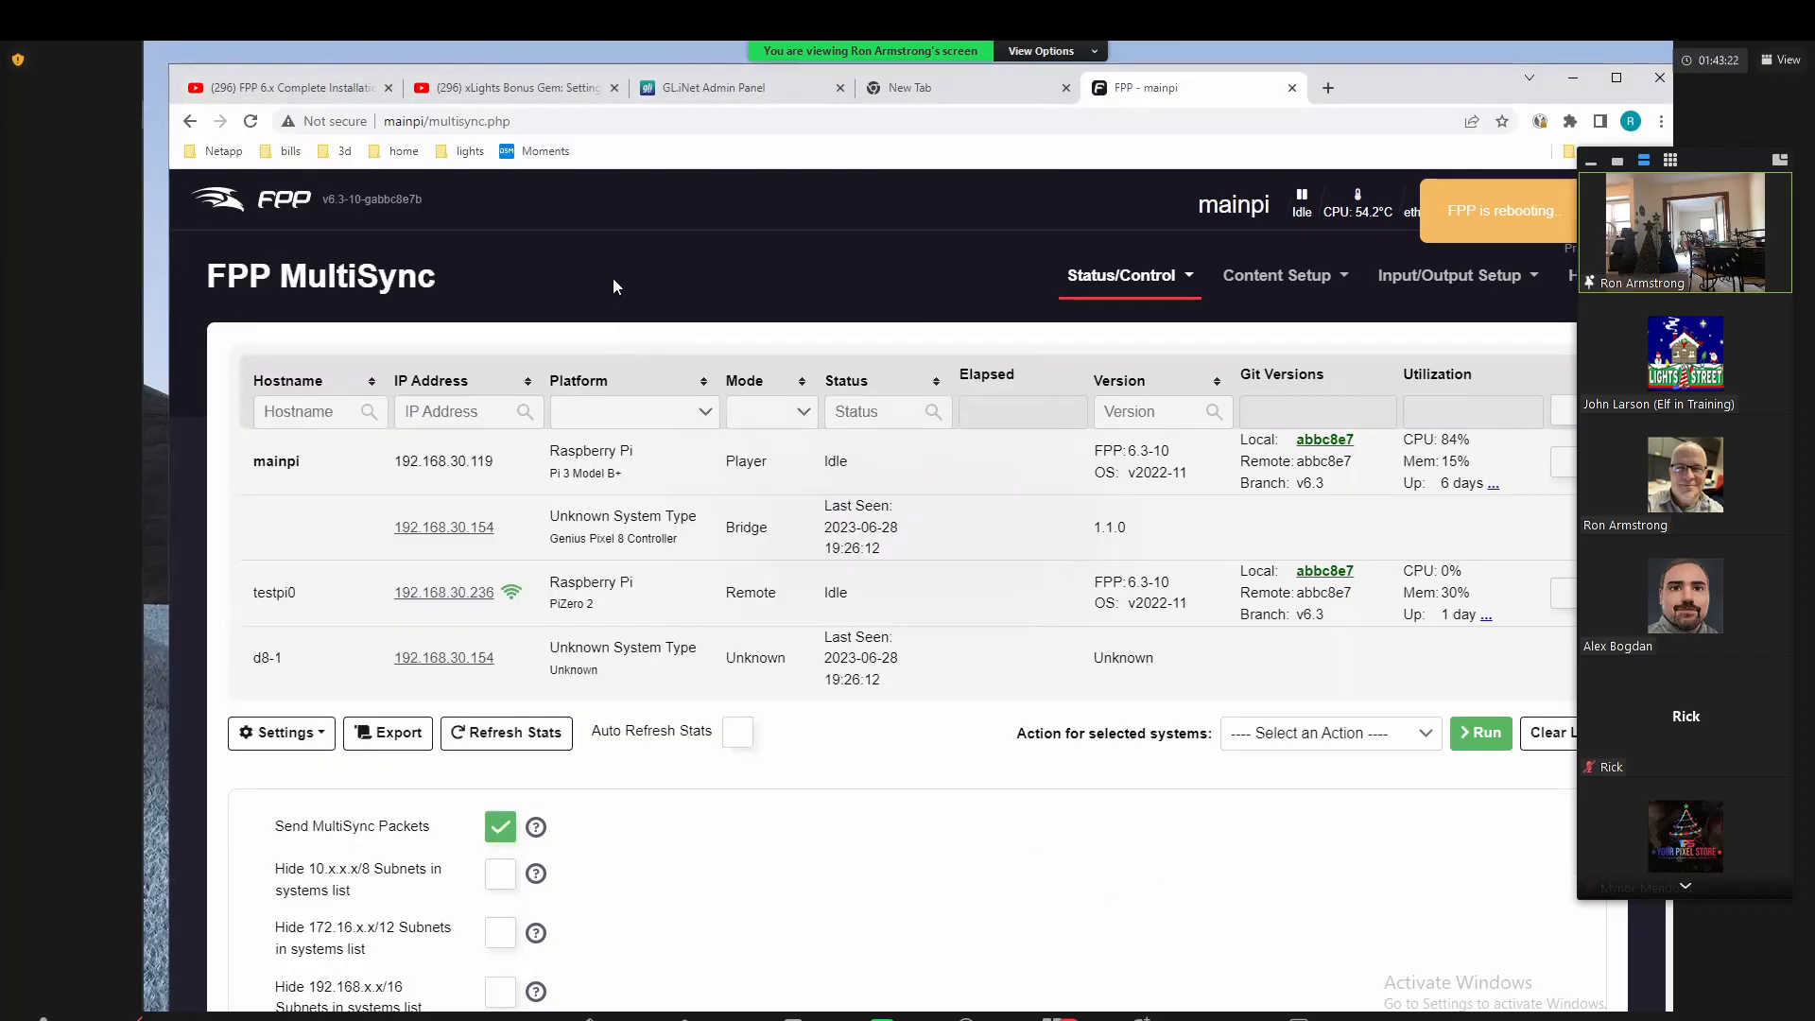
key(alt+Tab)
key(alt+Tab)
key(alt+Tab)
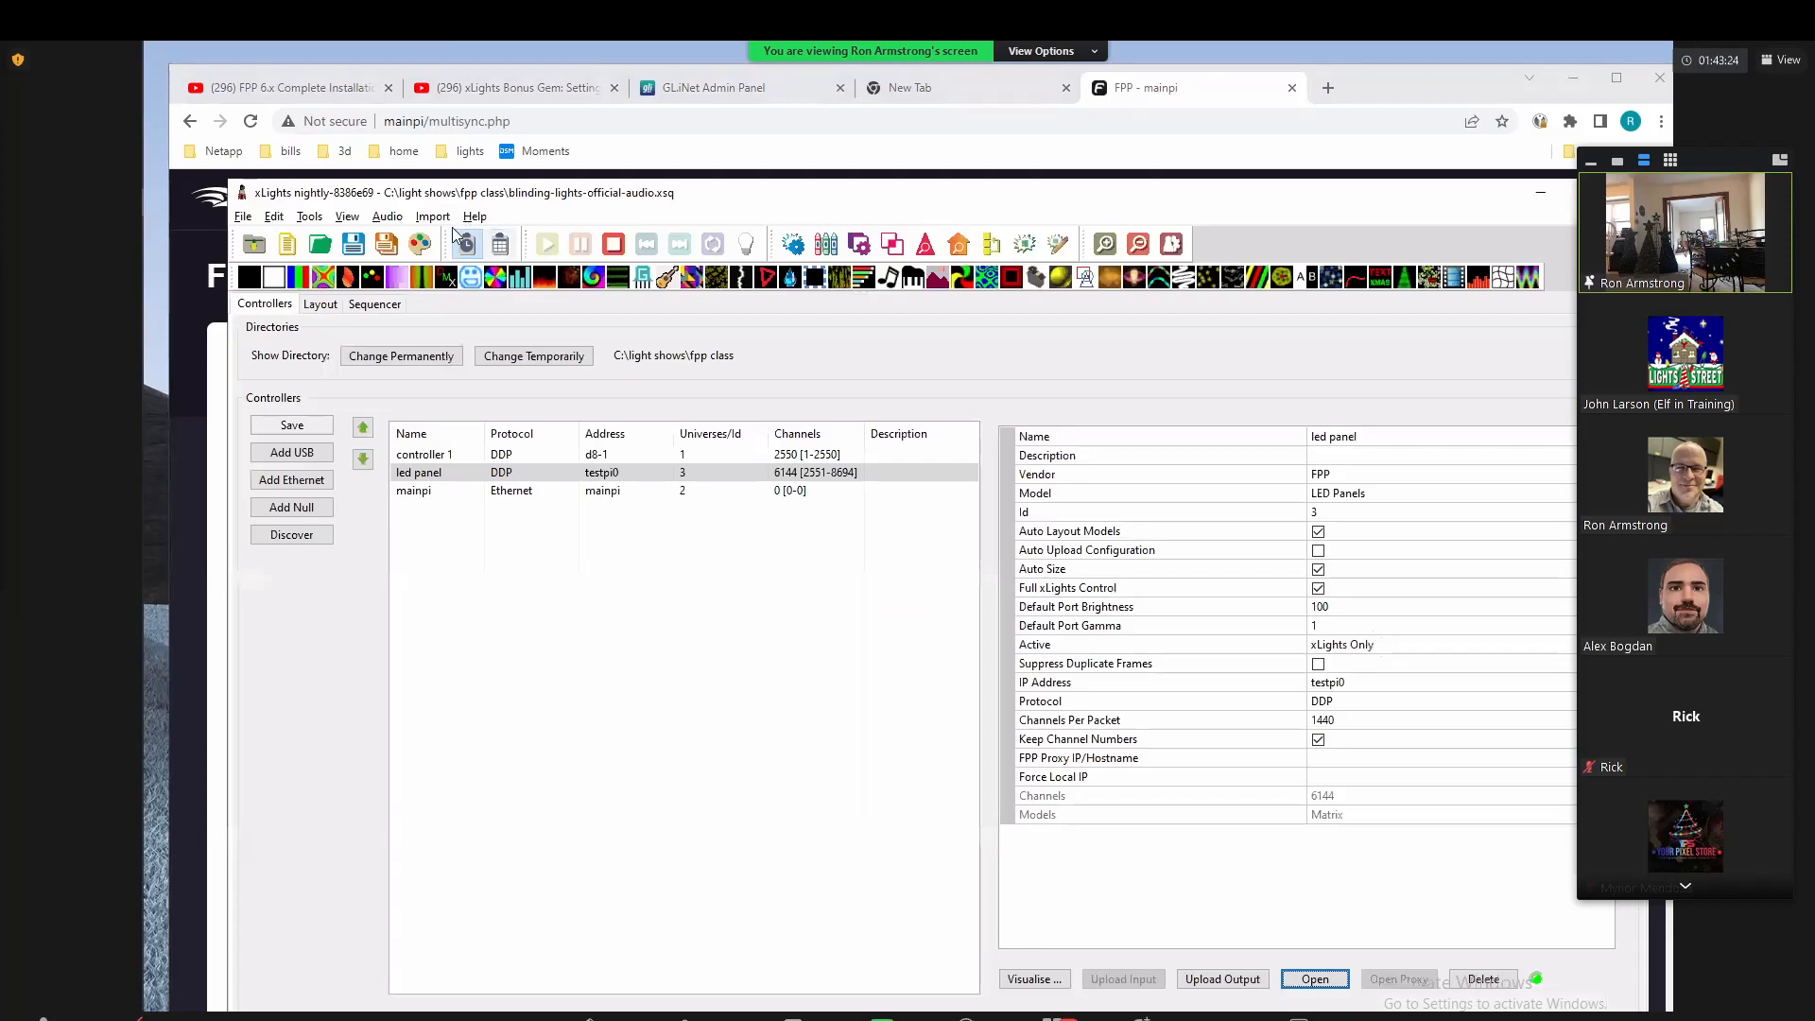
click(310, 216)
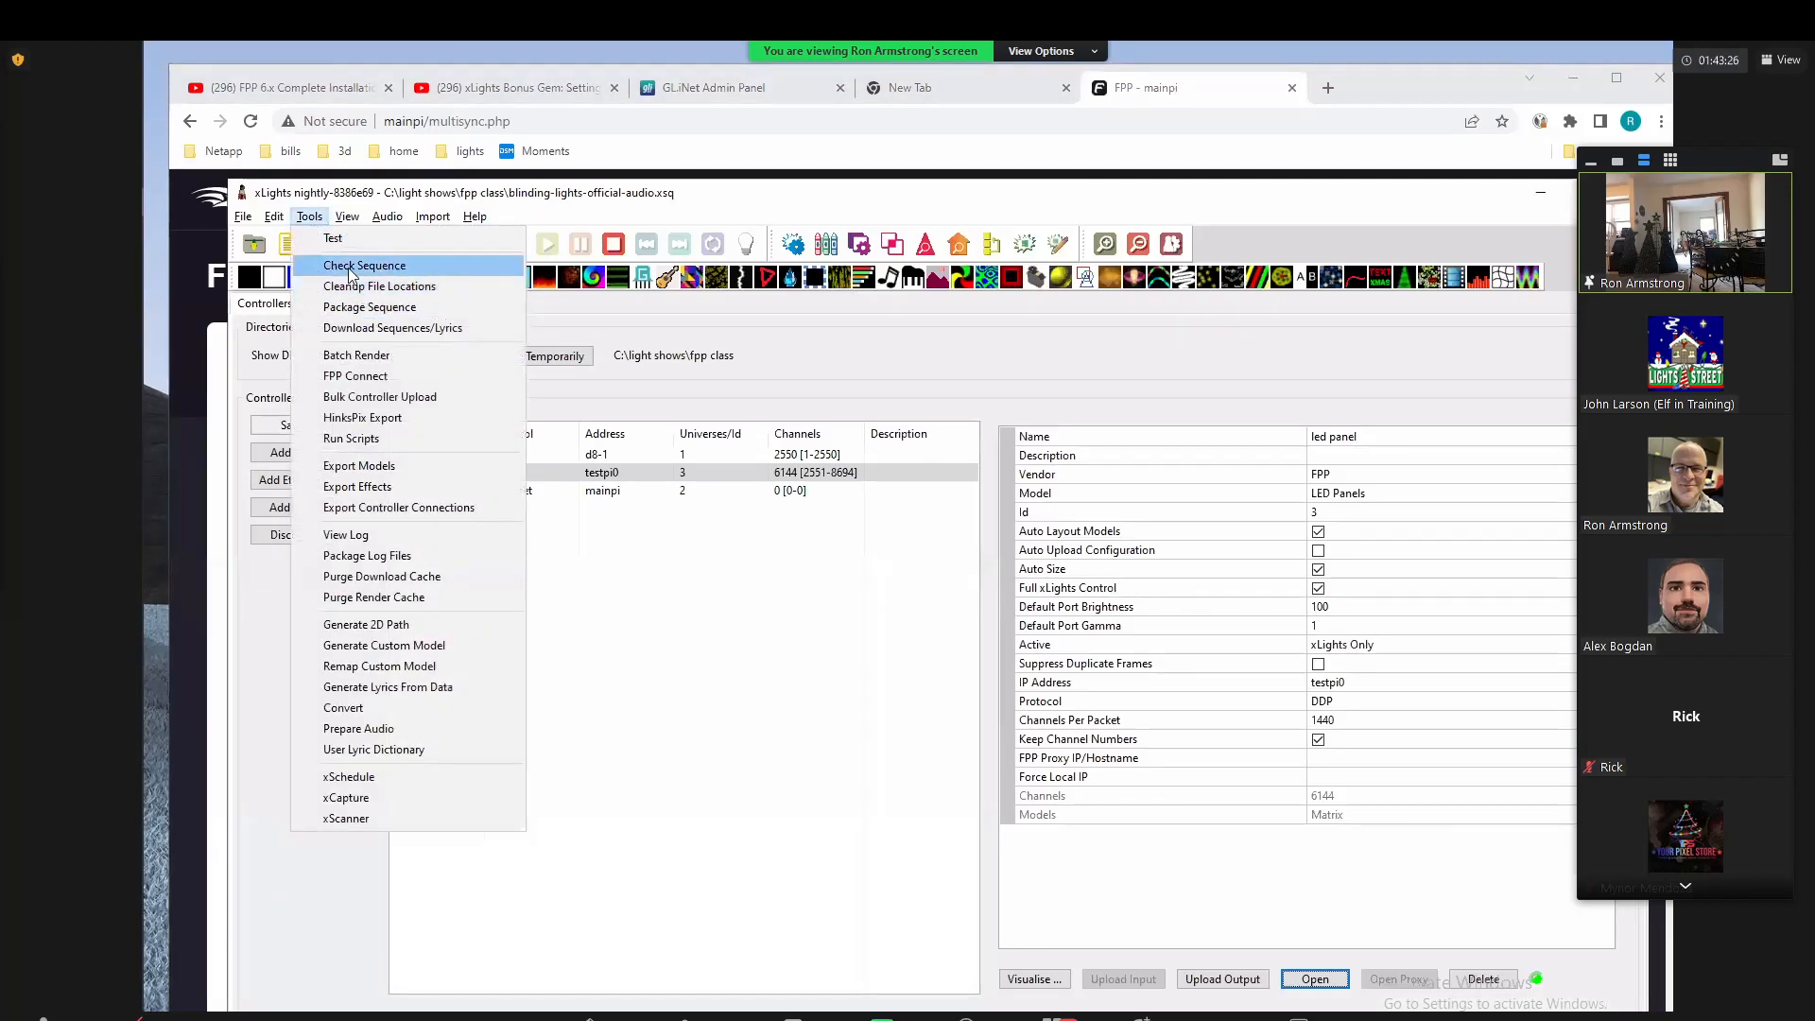
click(355, 376)
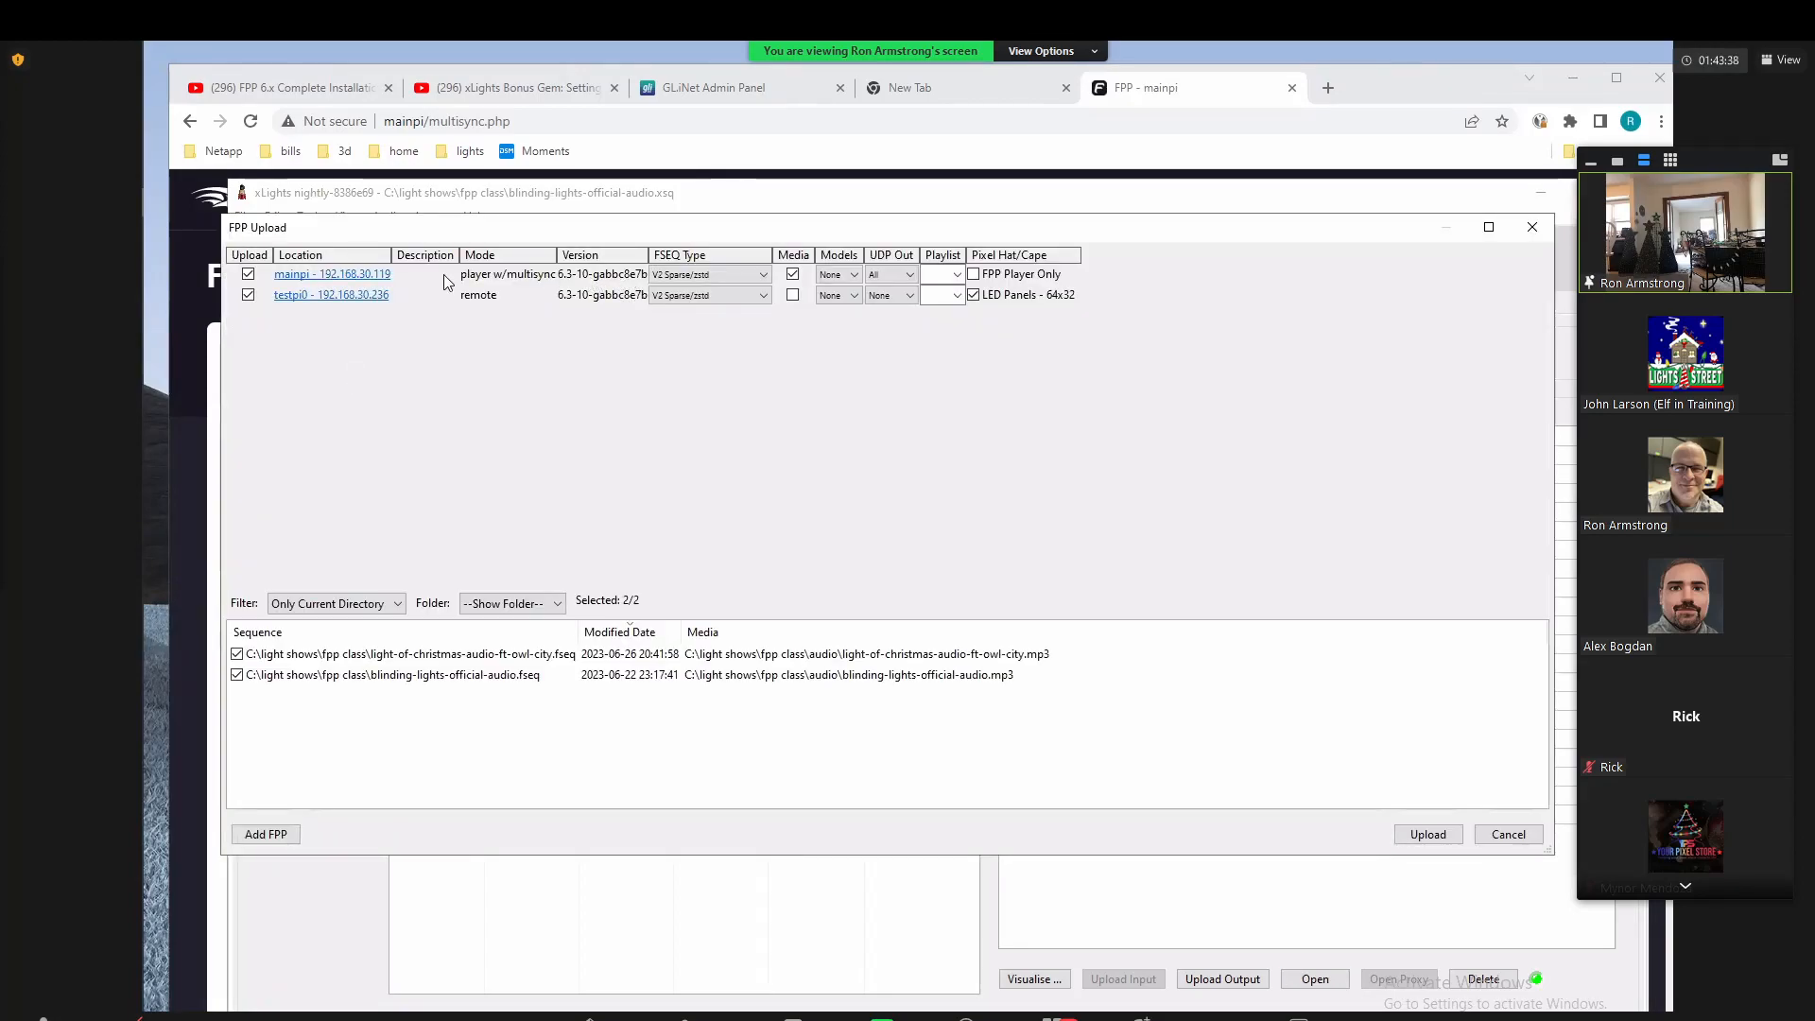
click(718, 274)
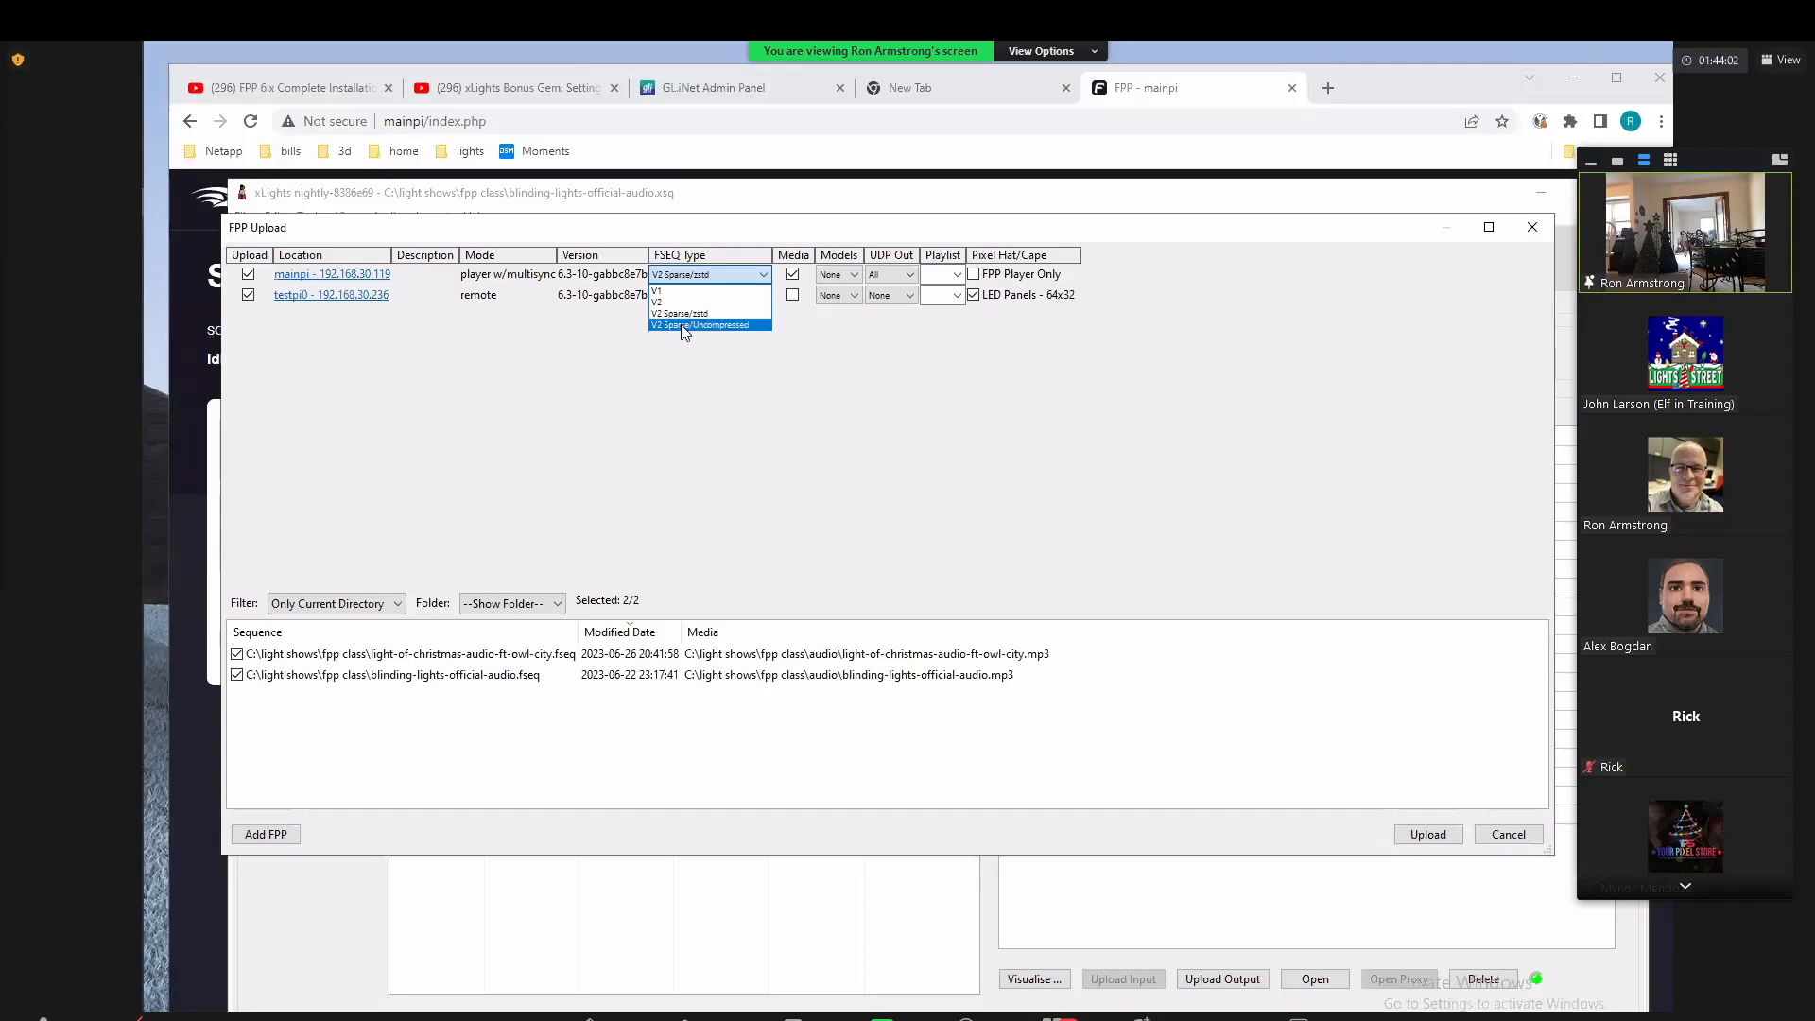
click(684, 437)
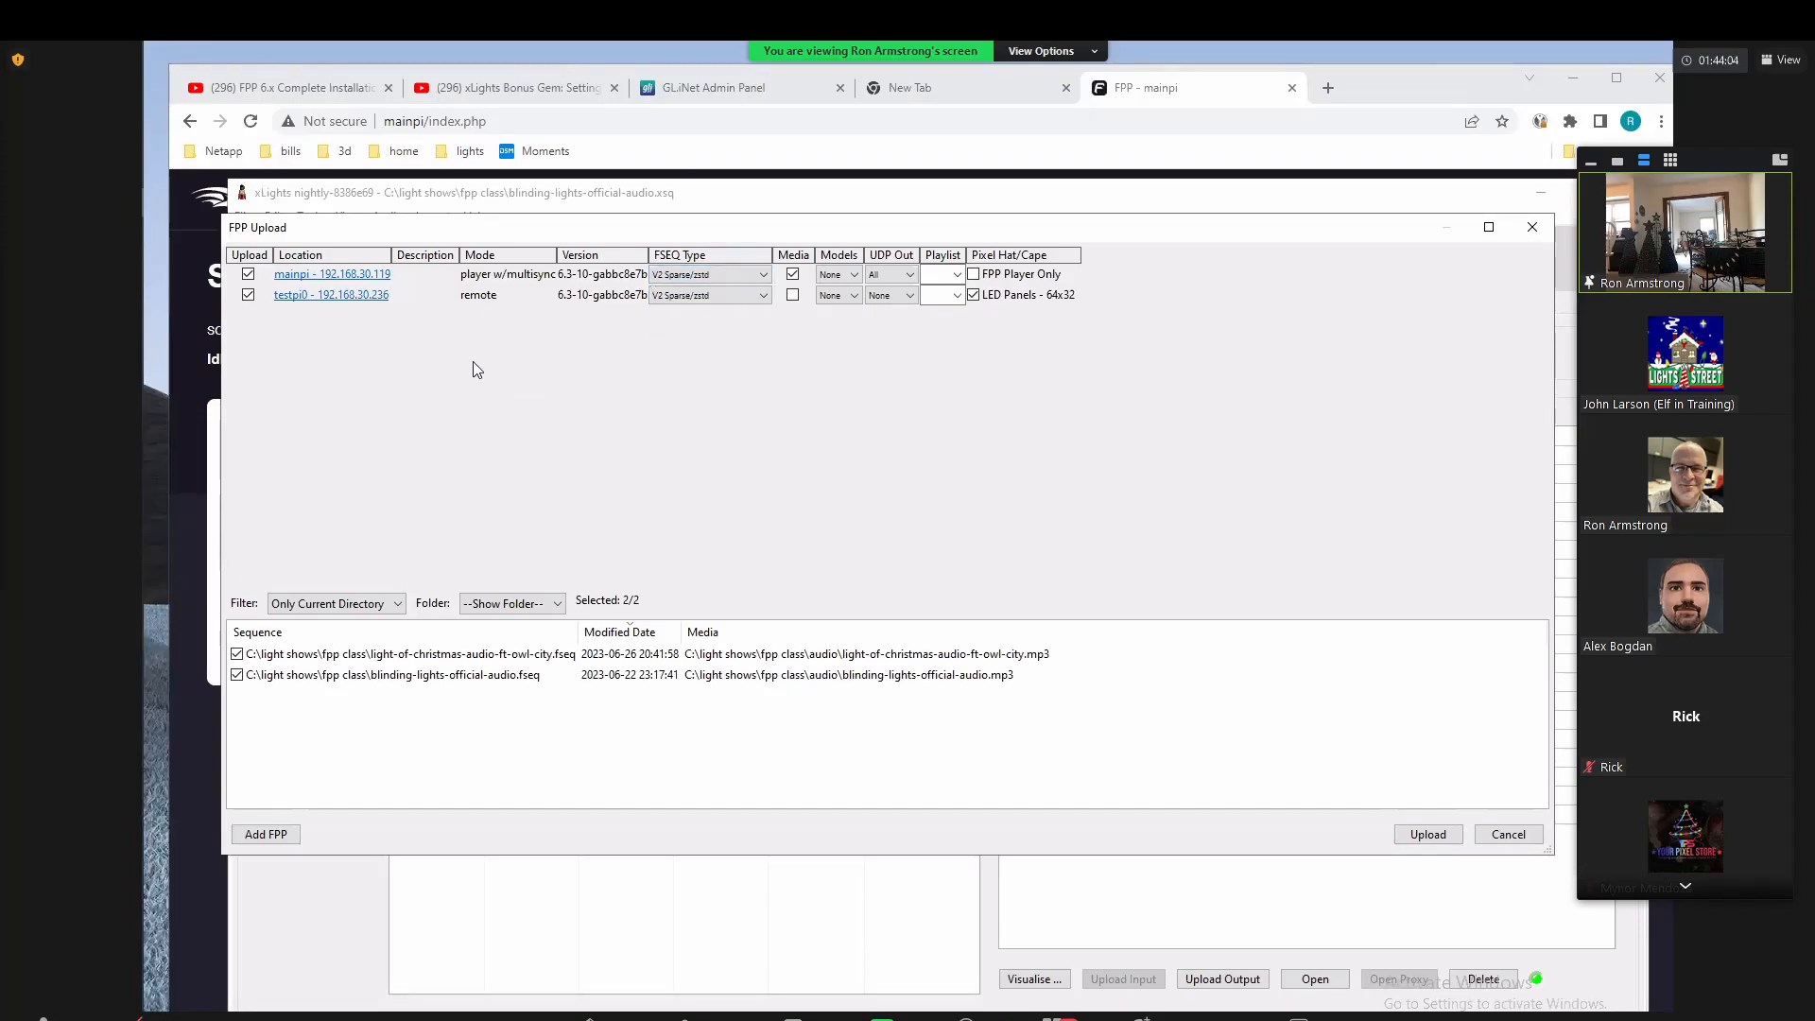
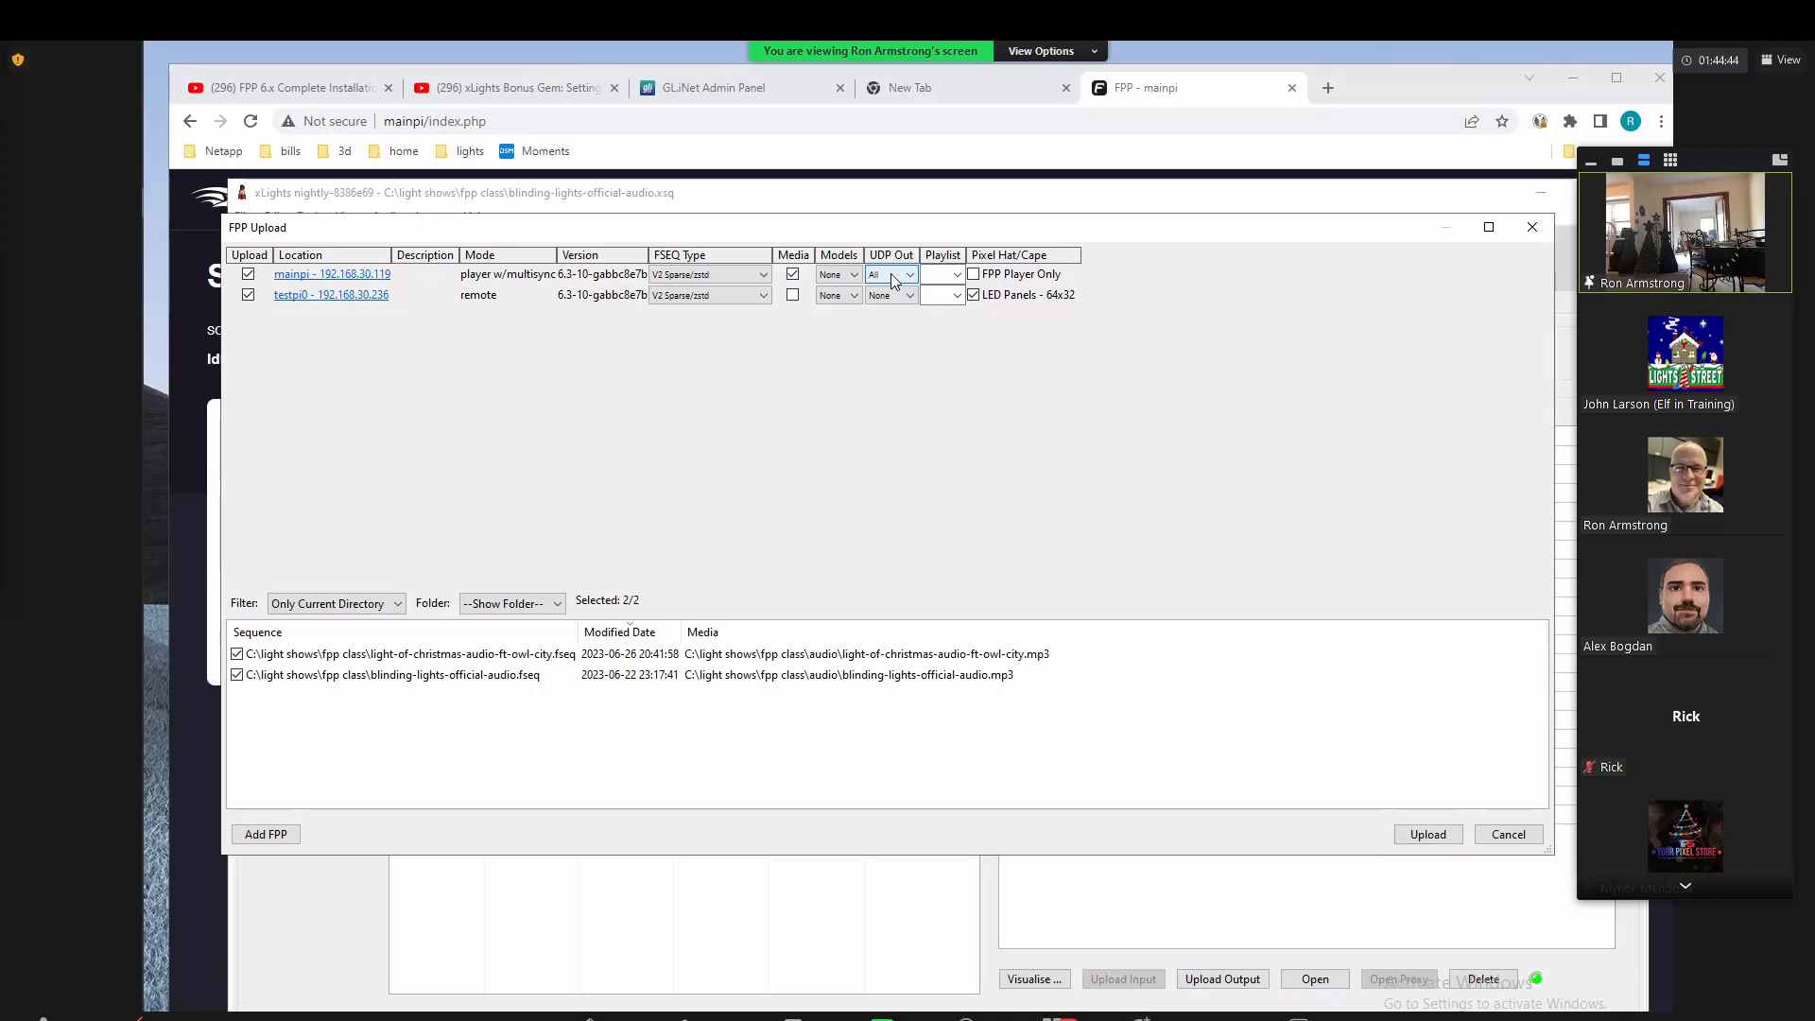
Step: Try the V2 and V1 FSEQ types for mainpi, restore V2 Sparse/zstd, and close FPP Connect without uploading
click(683, 276)
click(733, 273)
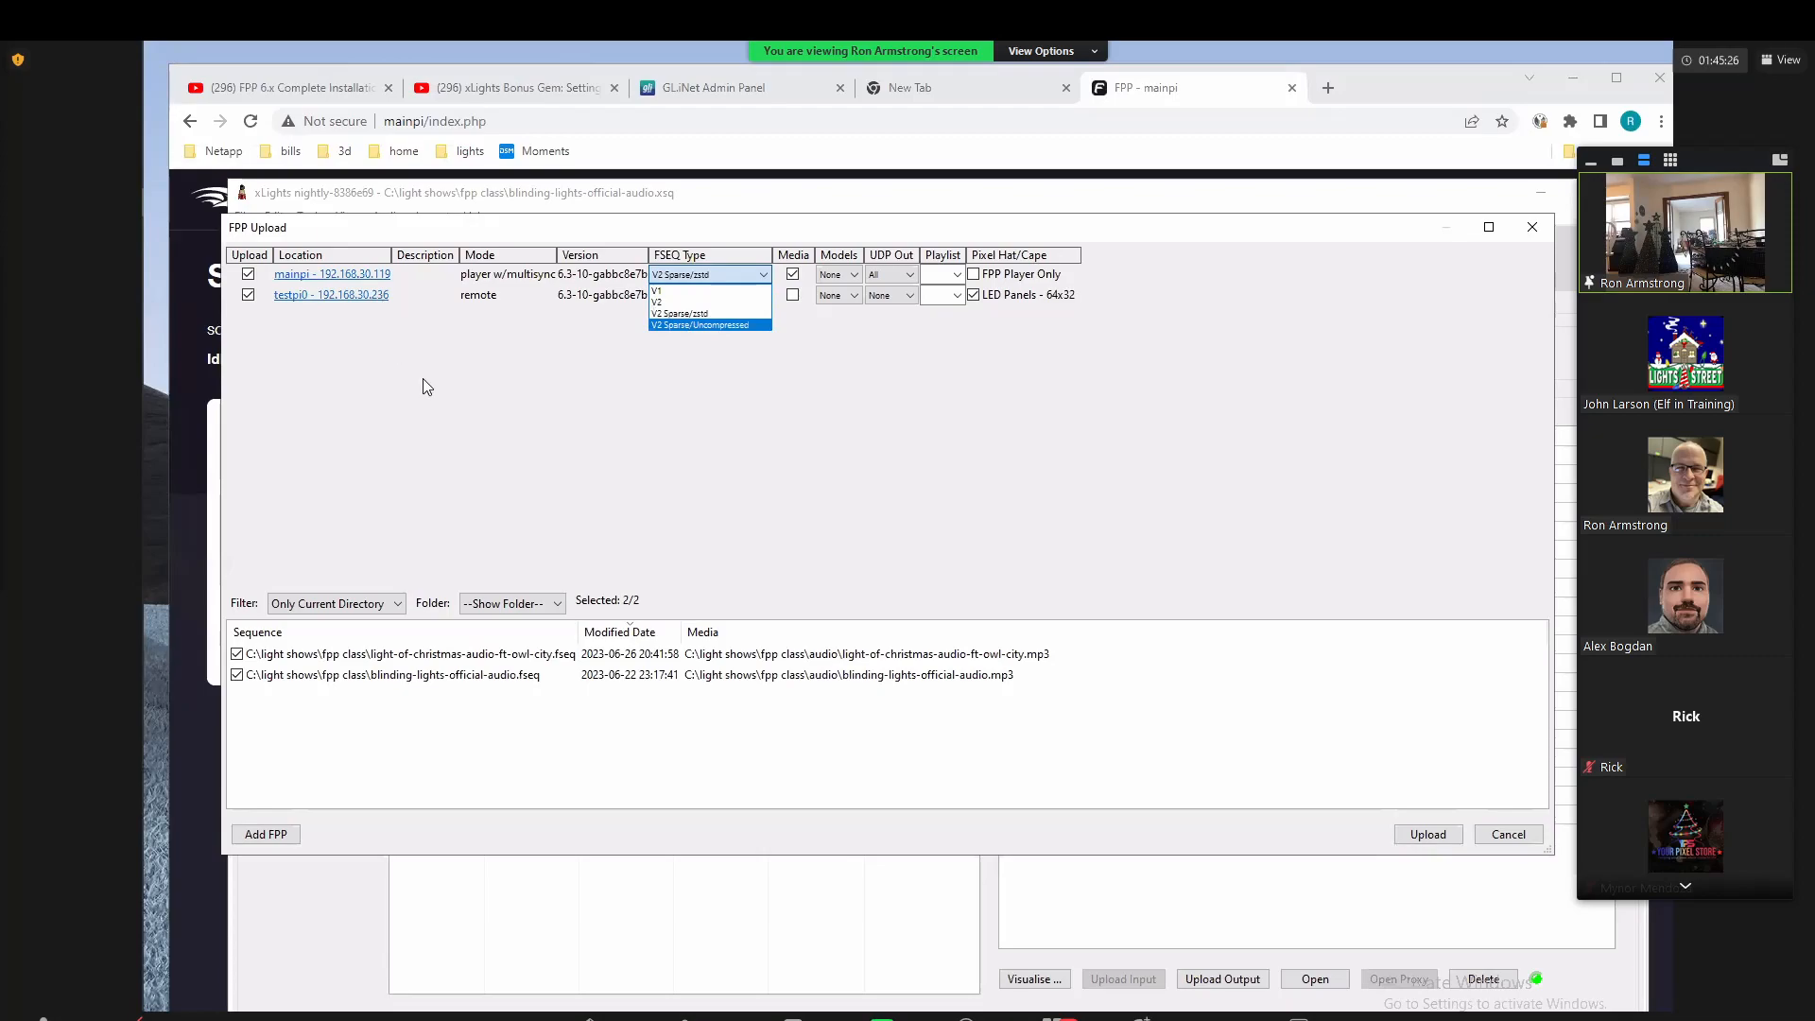
click(675, 302)
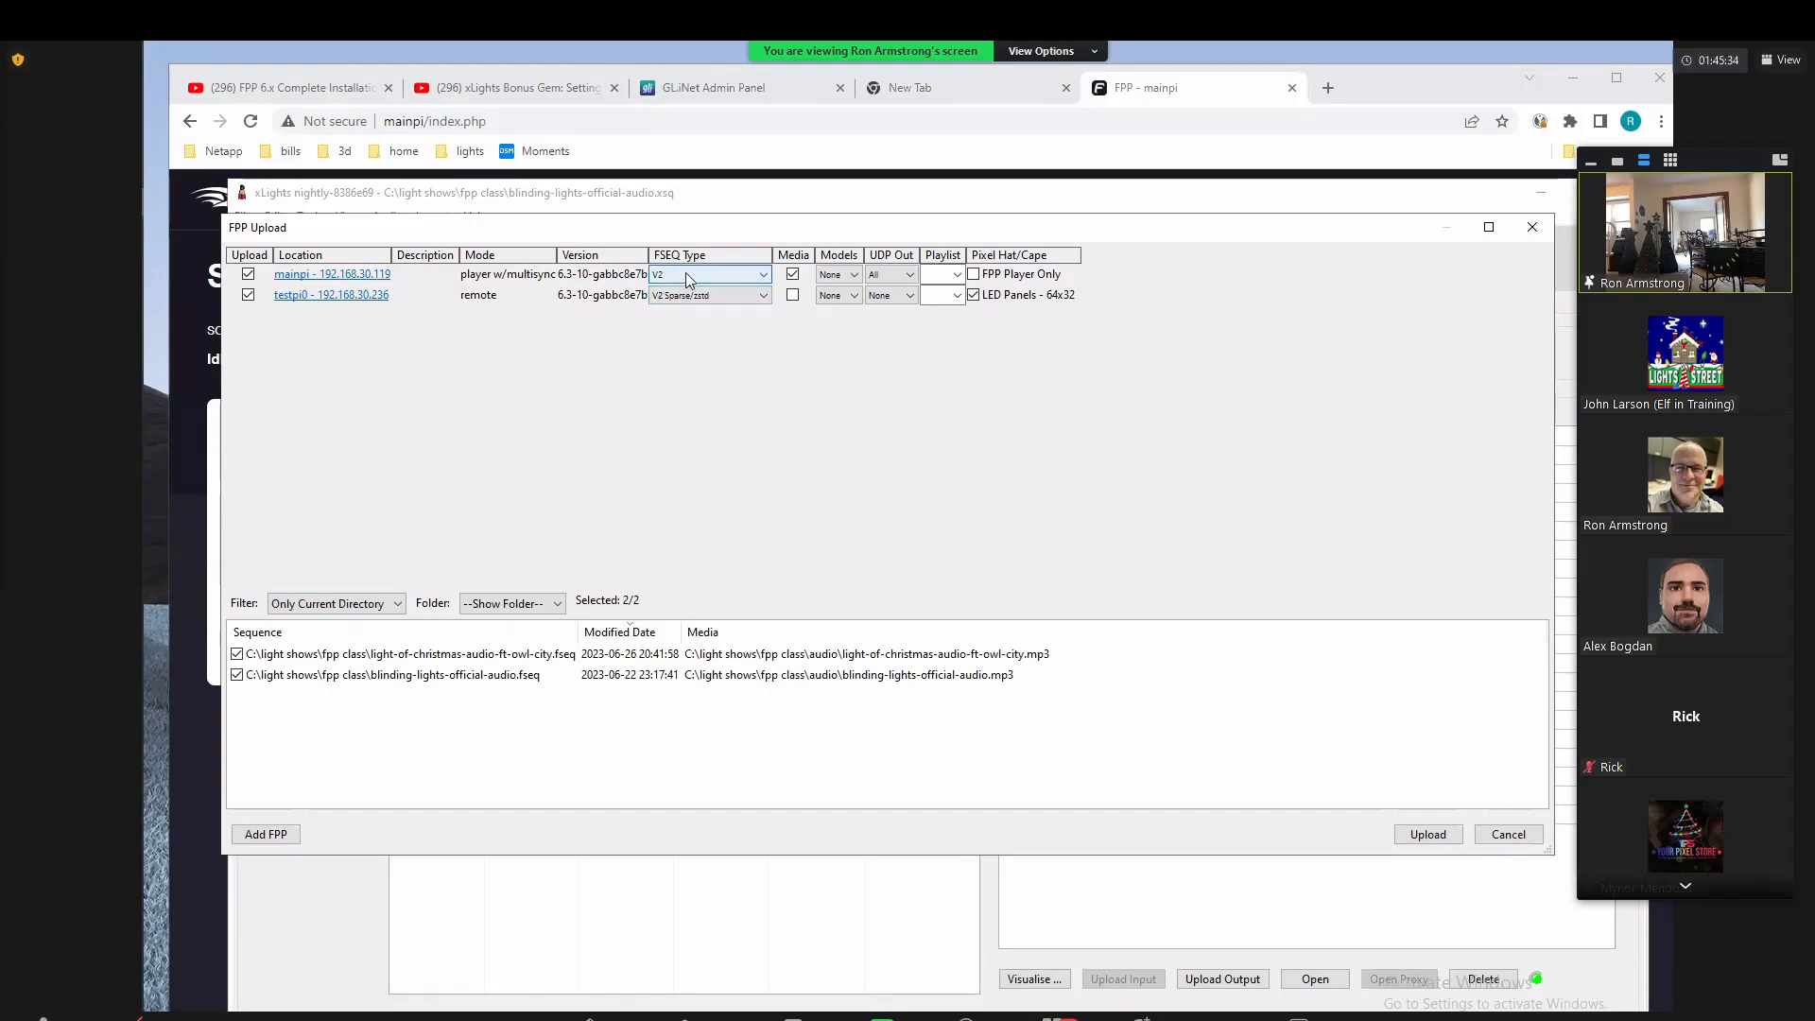
click(684, 274)
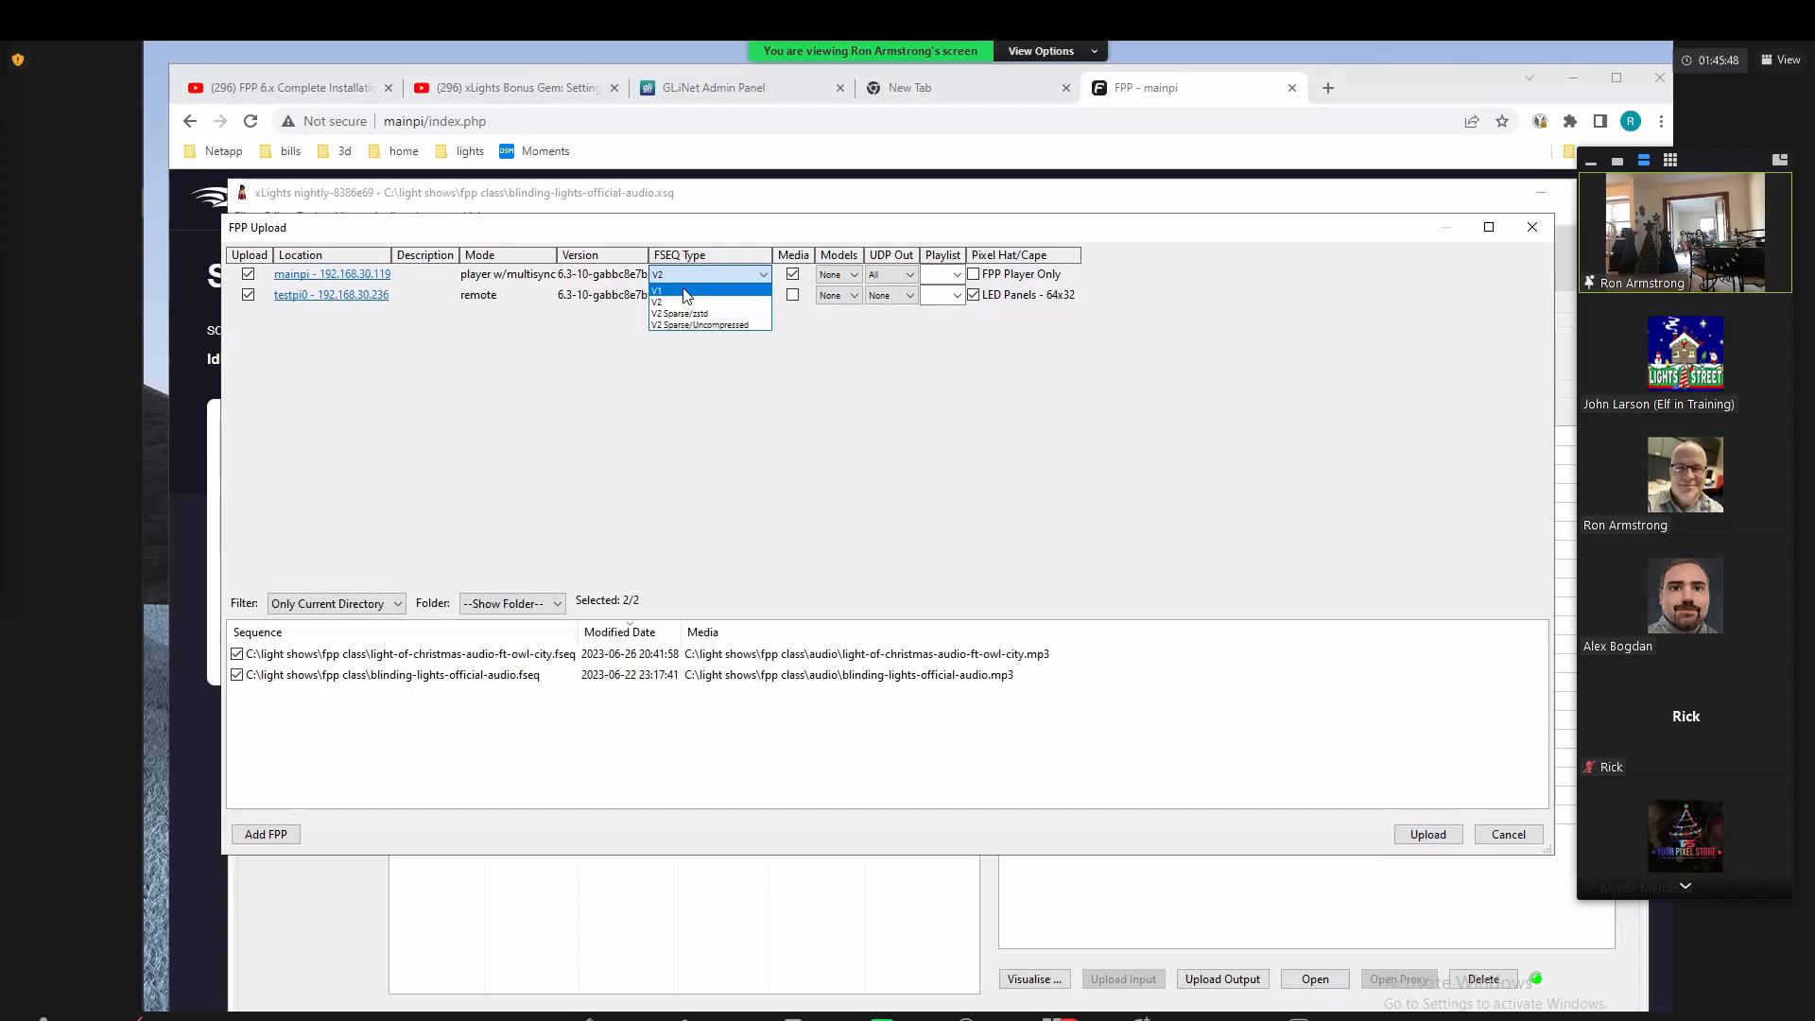
click(684, 290)
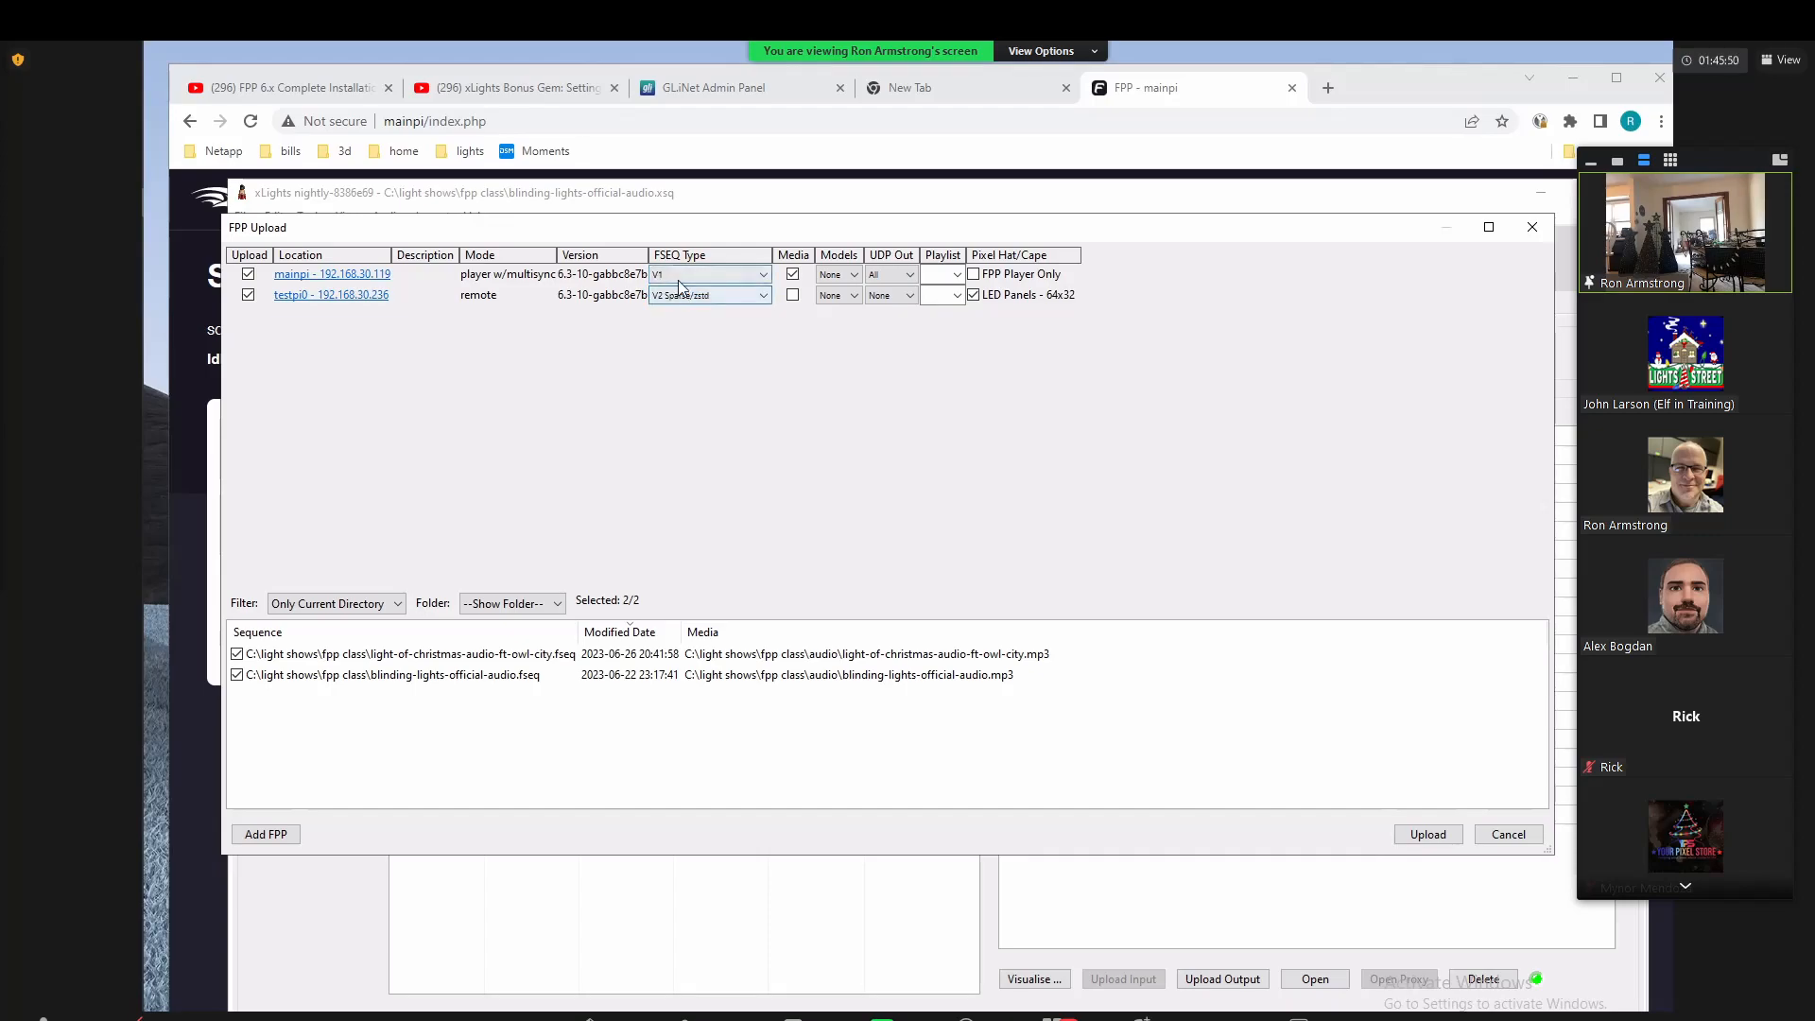
click(677, 273)
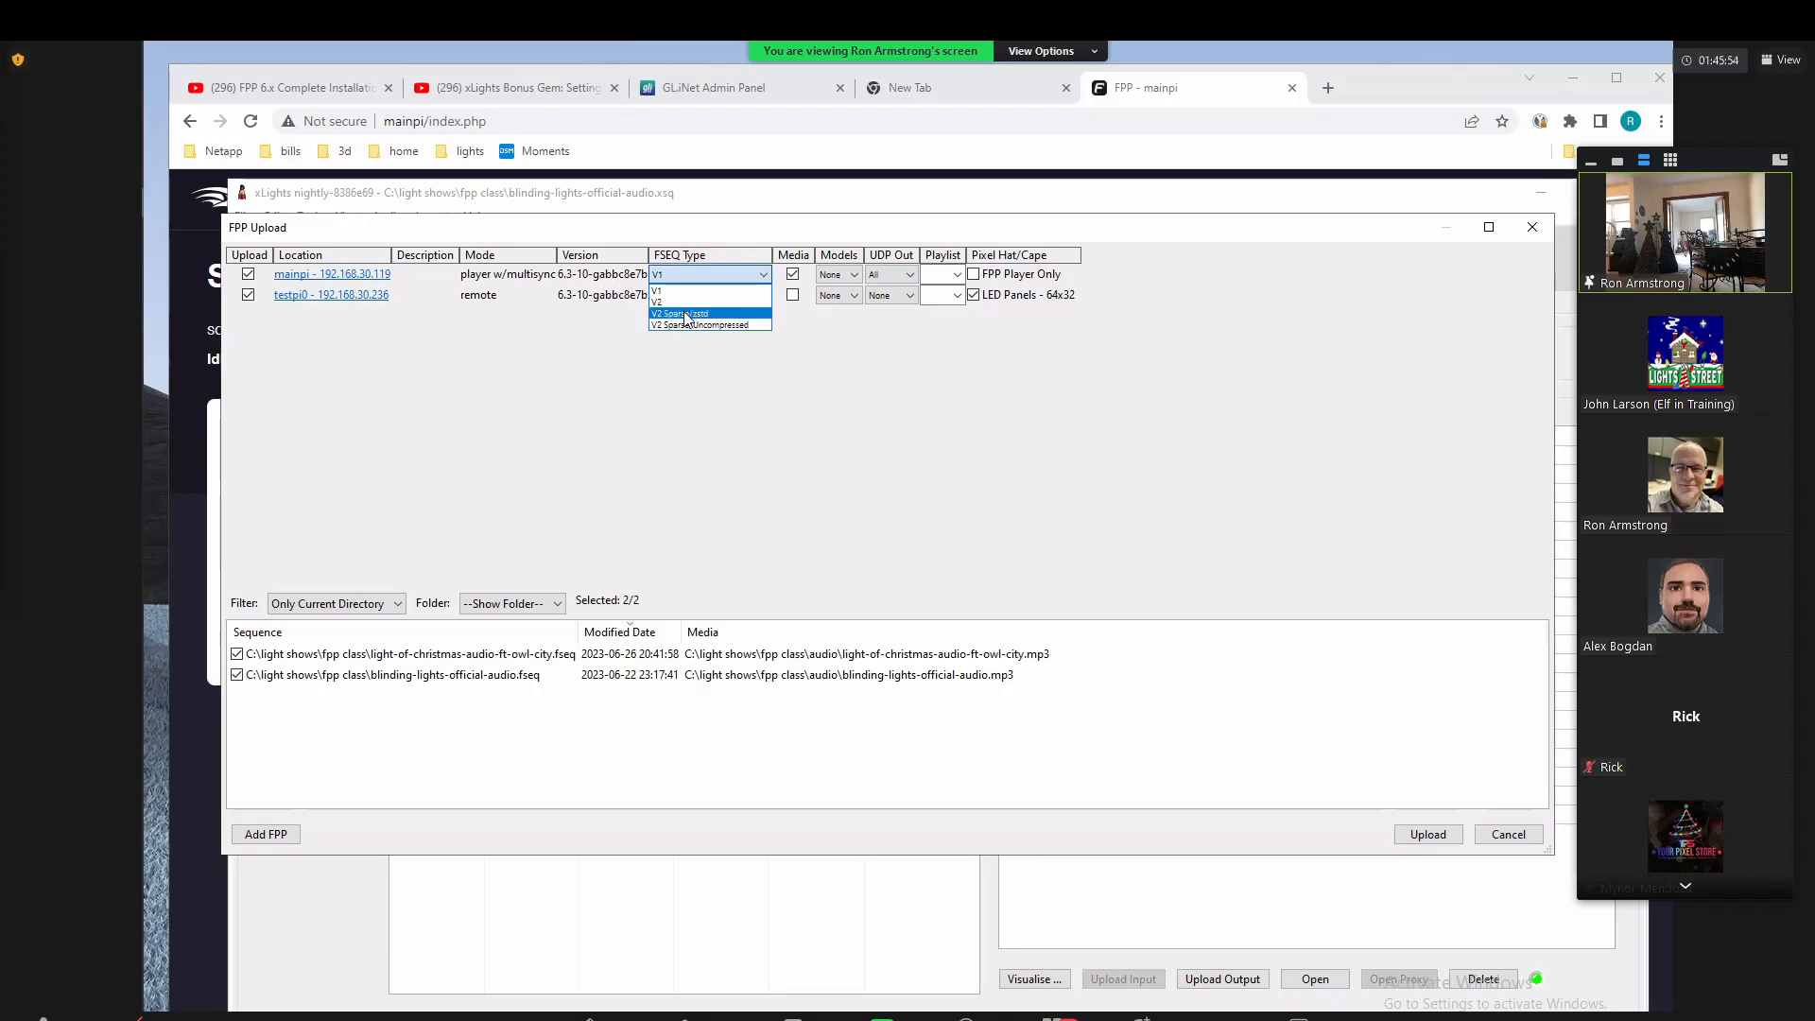
click(685, 315)
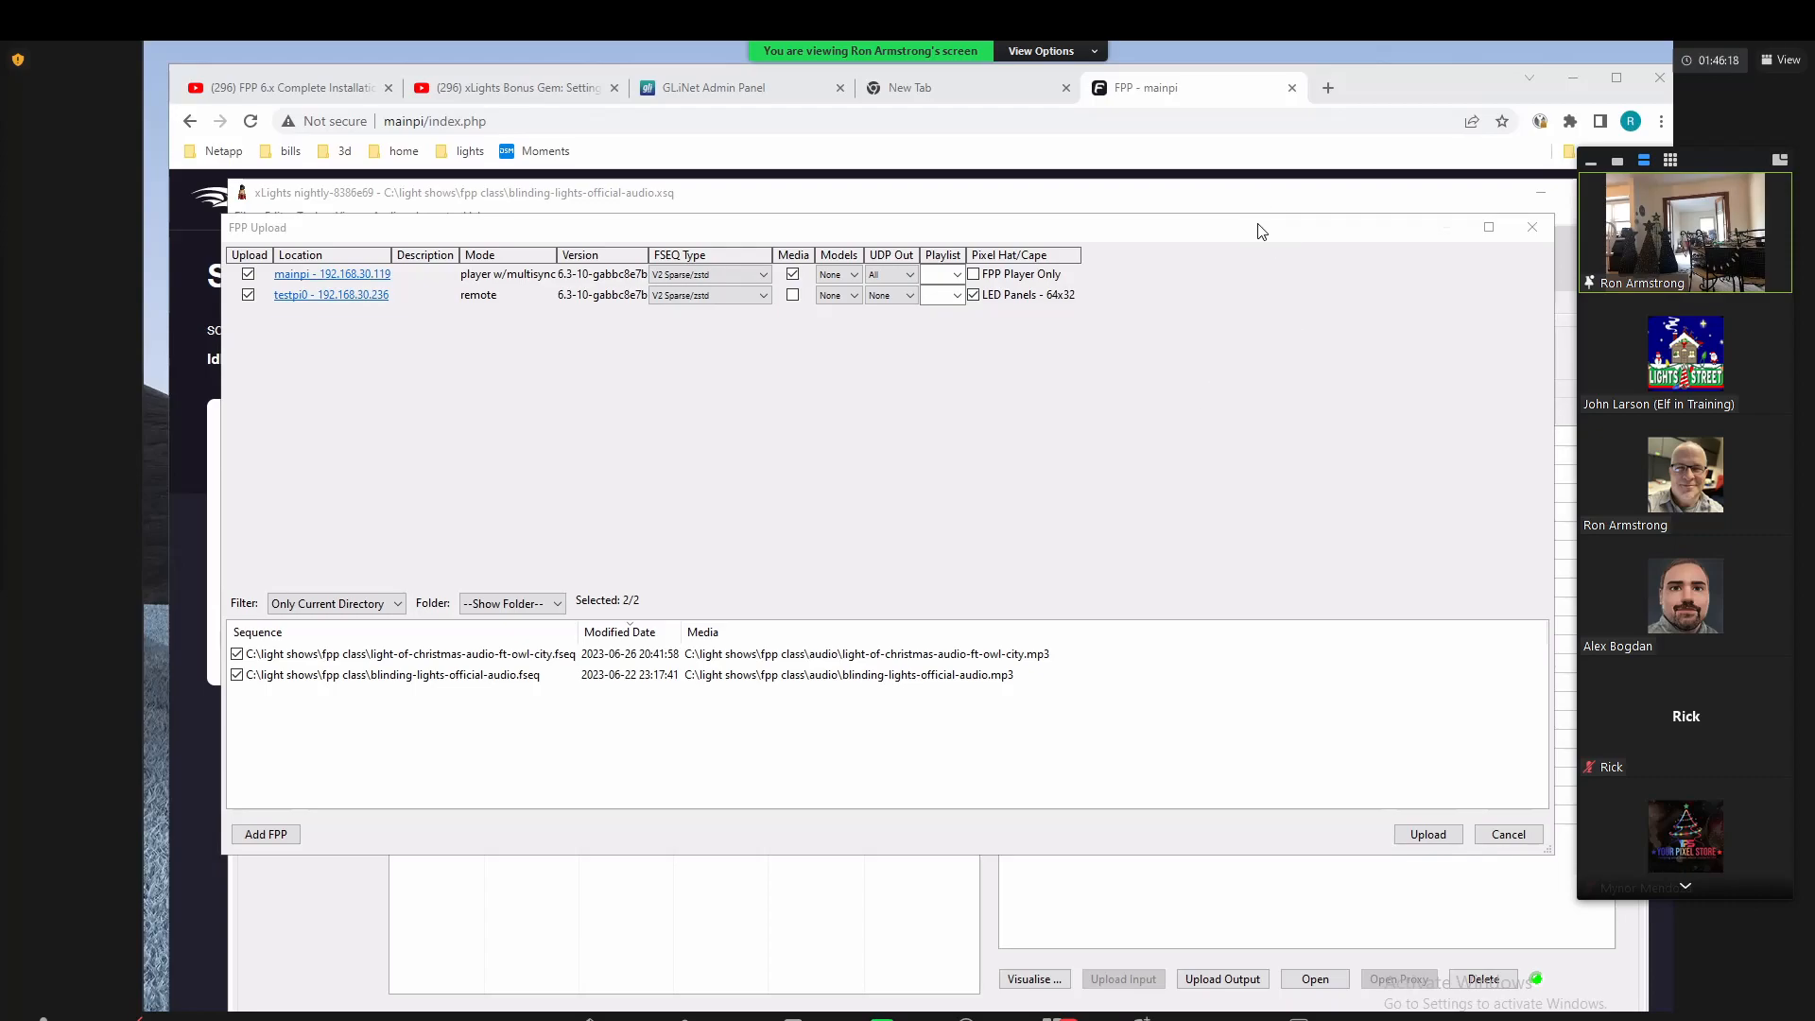
drag(1245, 240, 1133, 277)
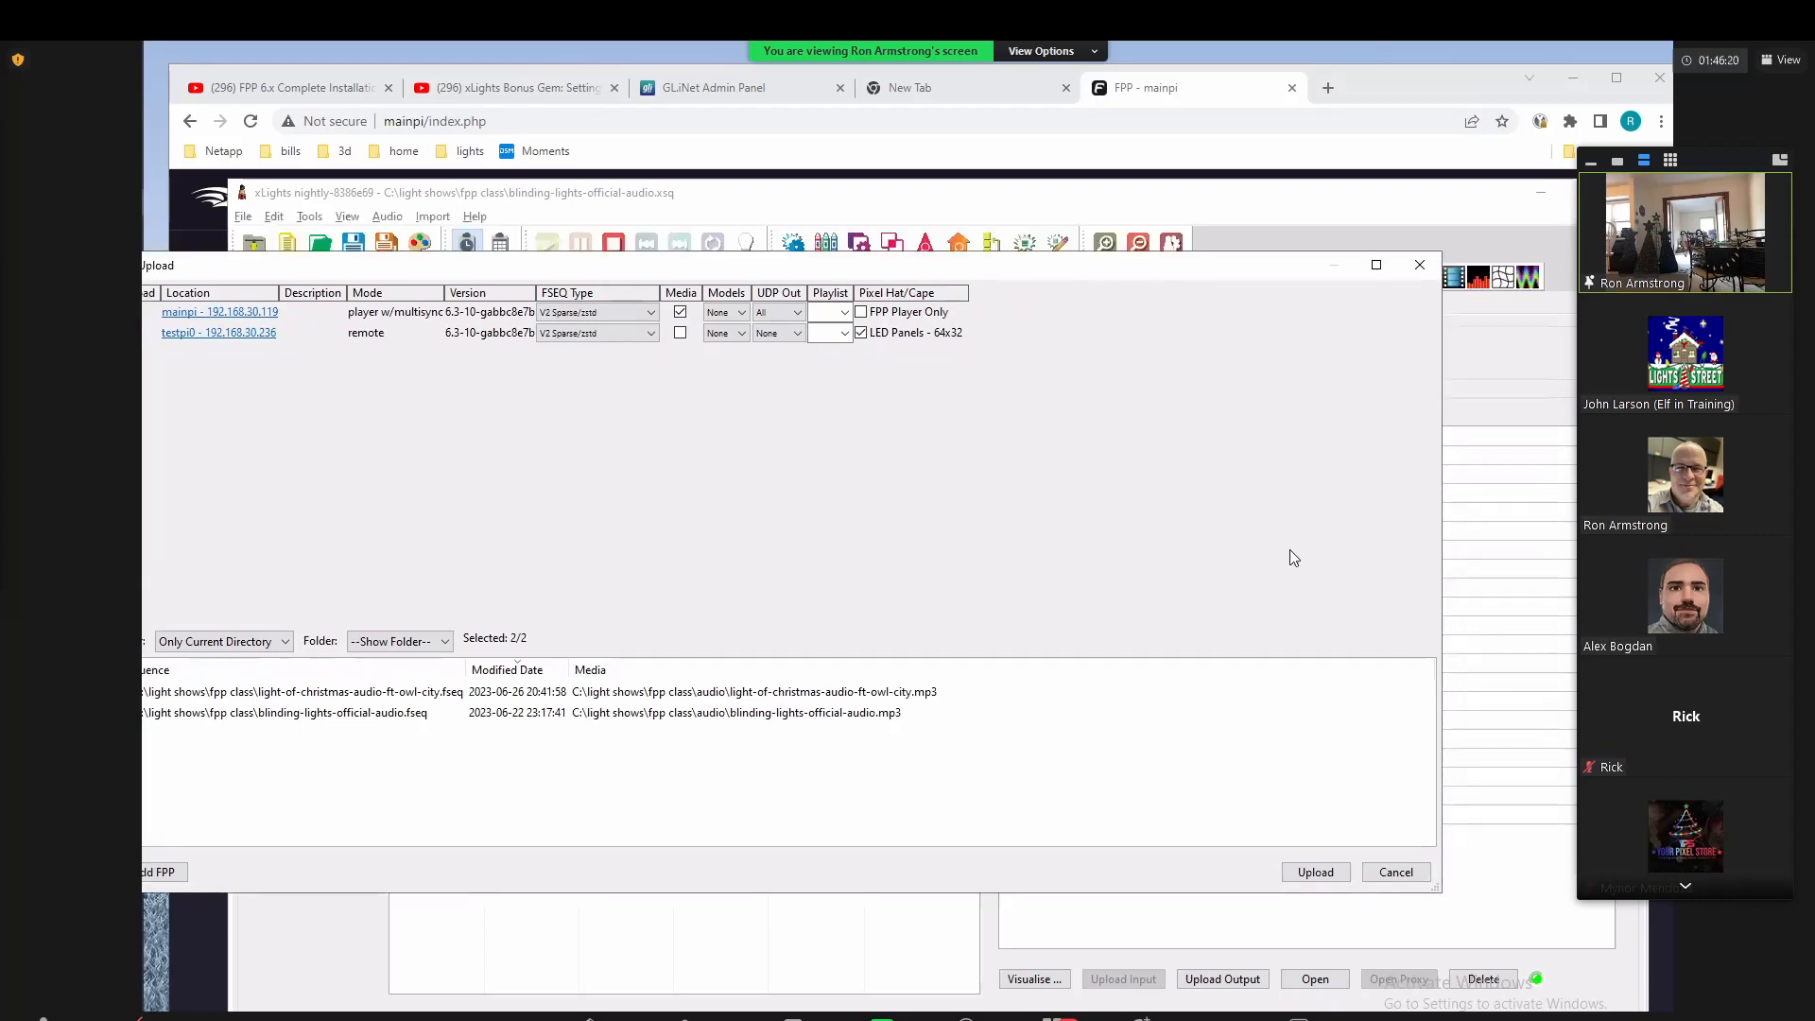
click(1396, 872)
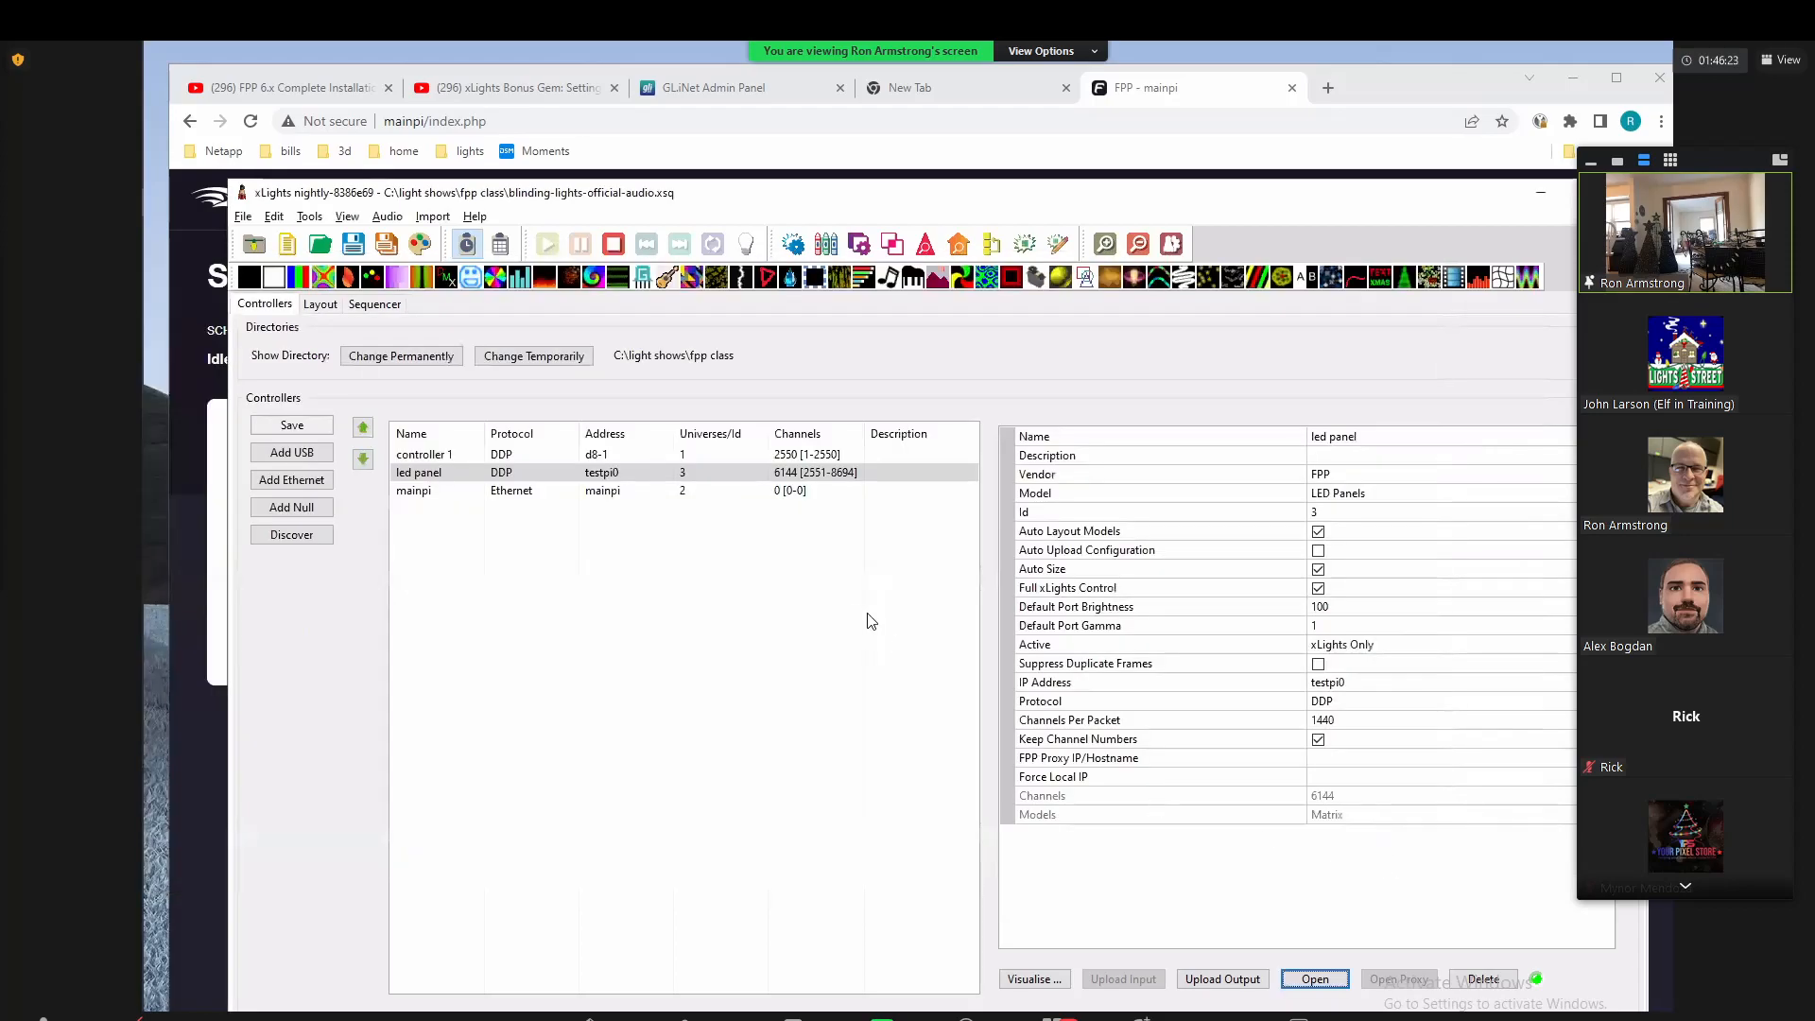
Step: Reload mainpi's FPP status page in Chrome and stop the continuous ping in Windows PowerShell
click(219, 823)
click(251, 121)
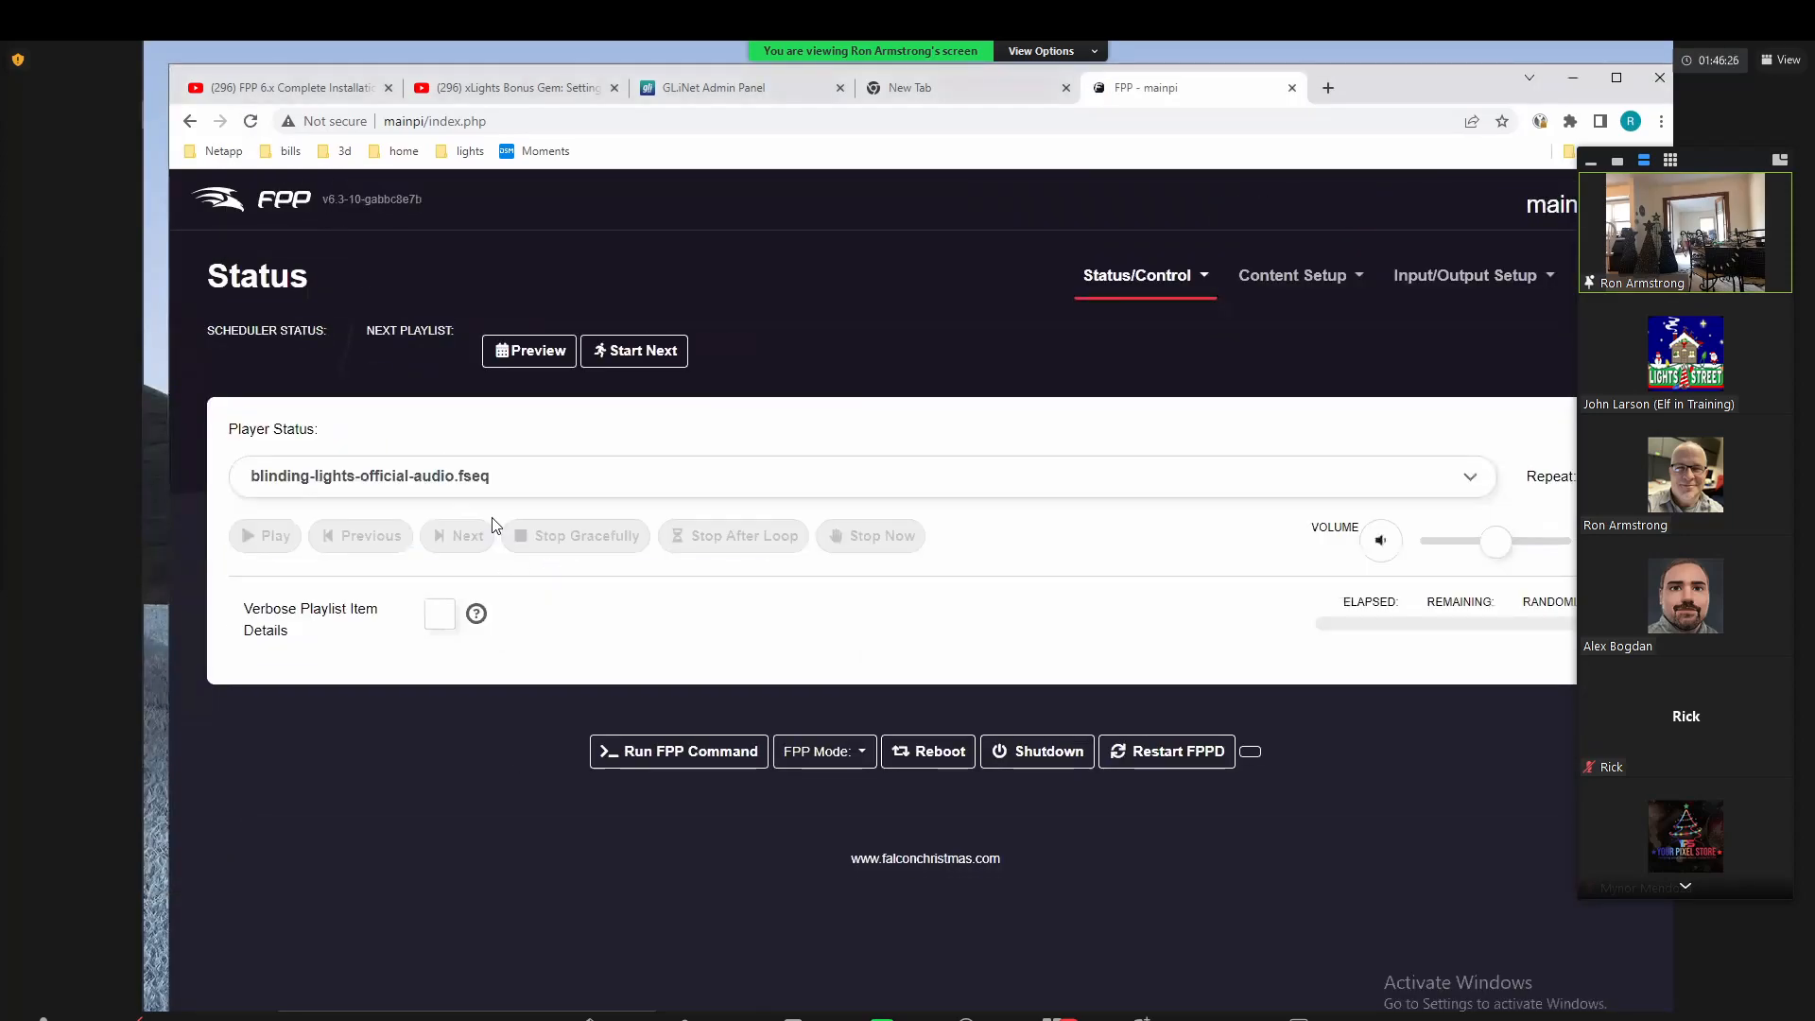
key(alt+Tab)
key(alt+Tab)
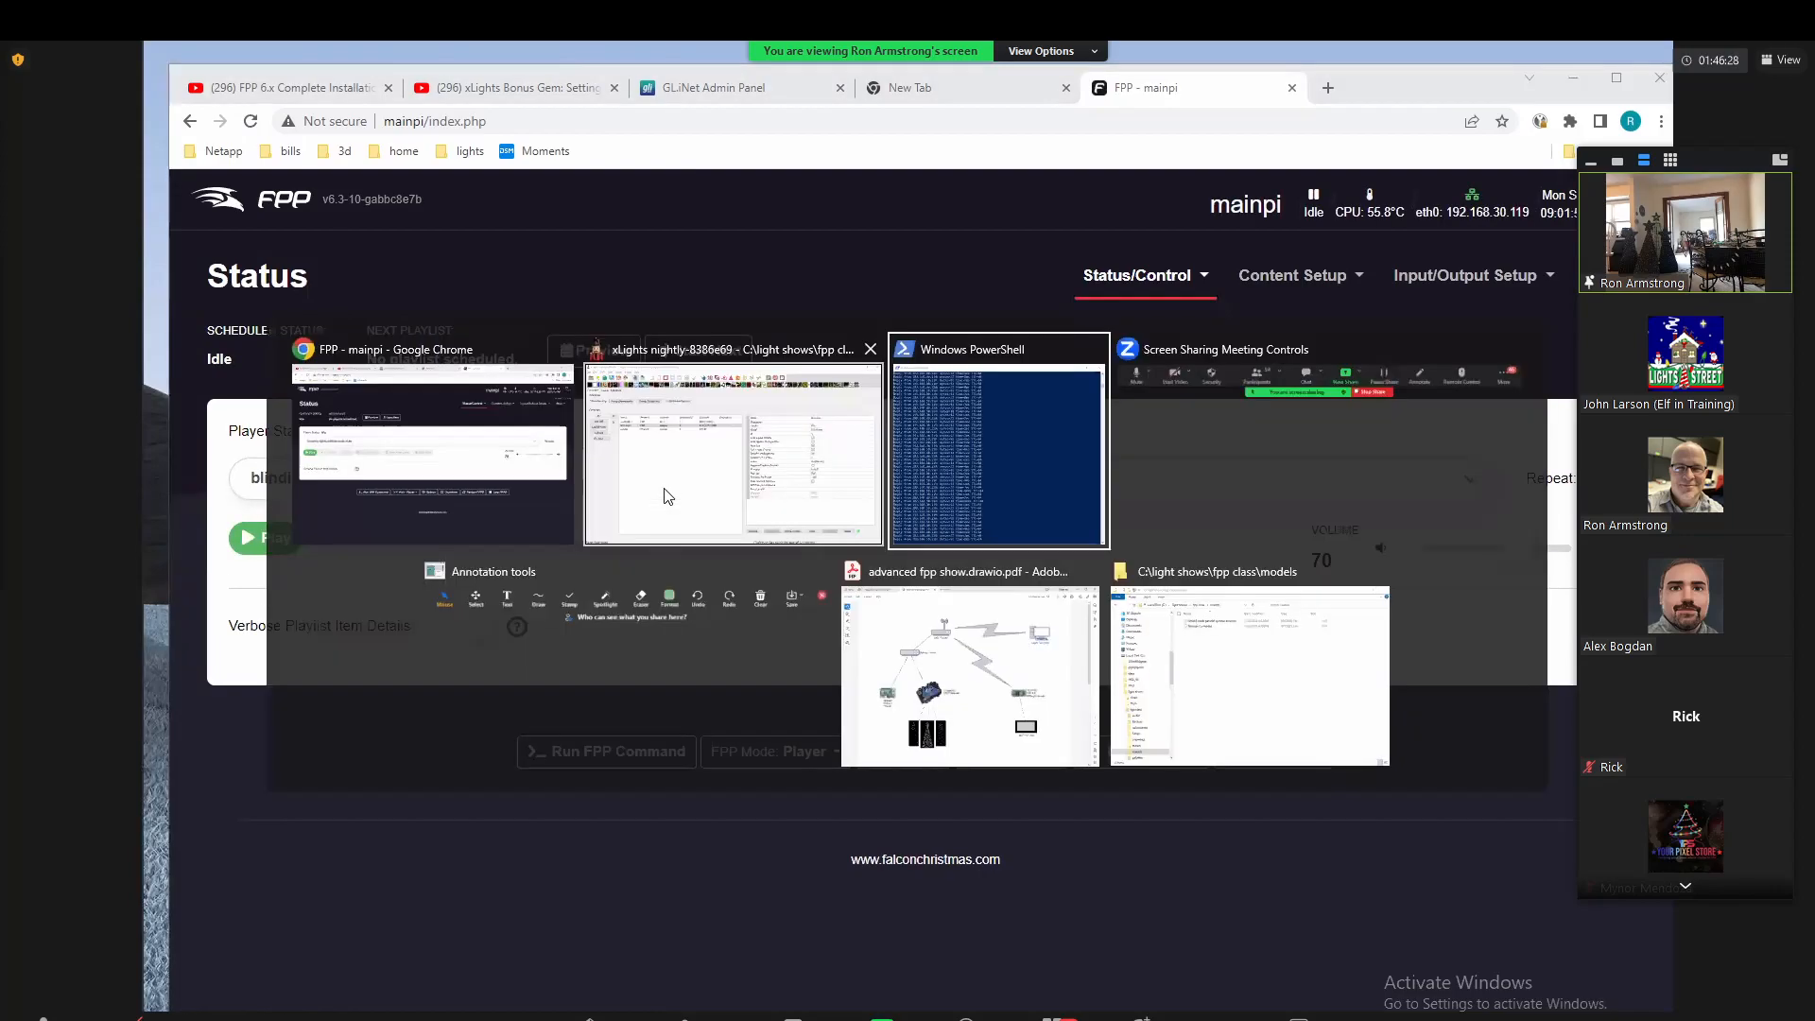
key(ctrl+c)
key(ctrl+c)
key(ctrl+c)
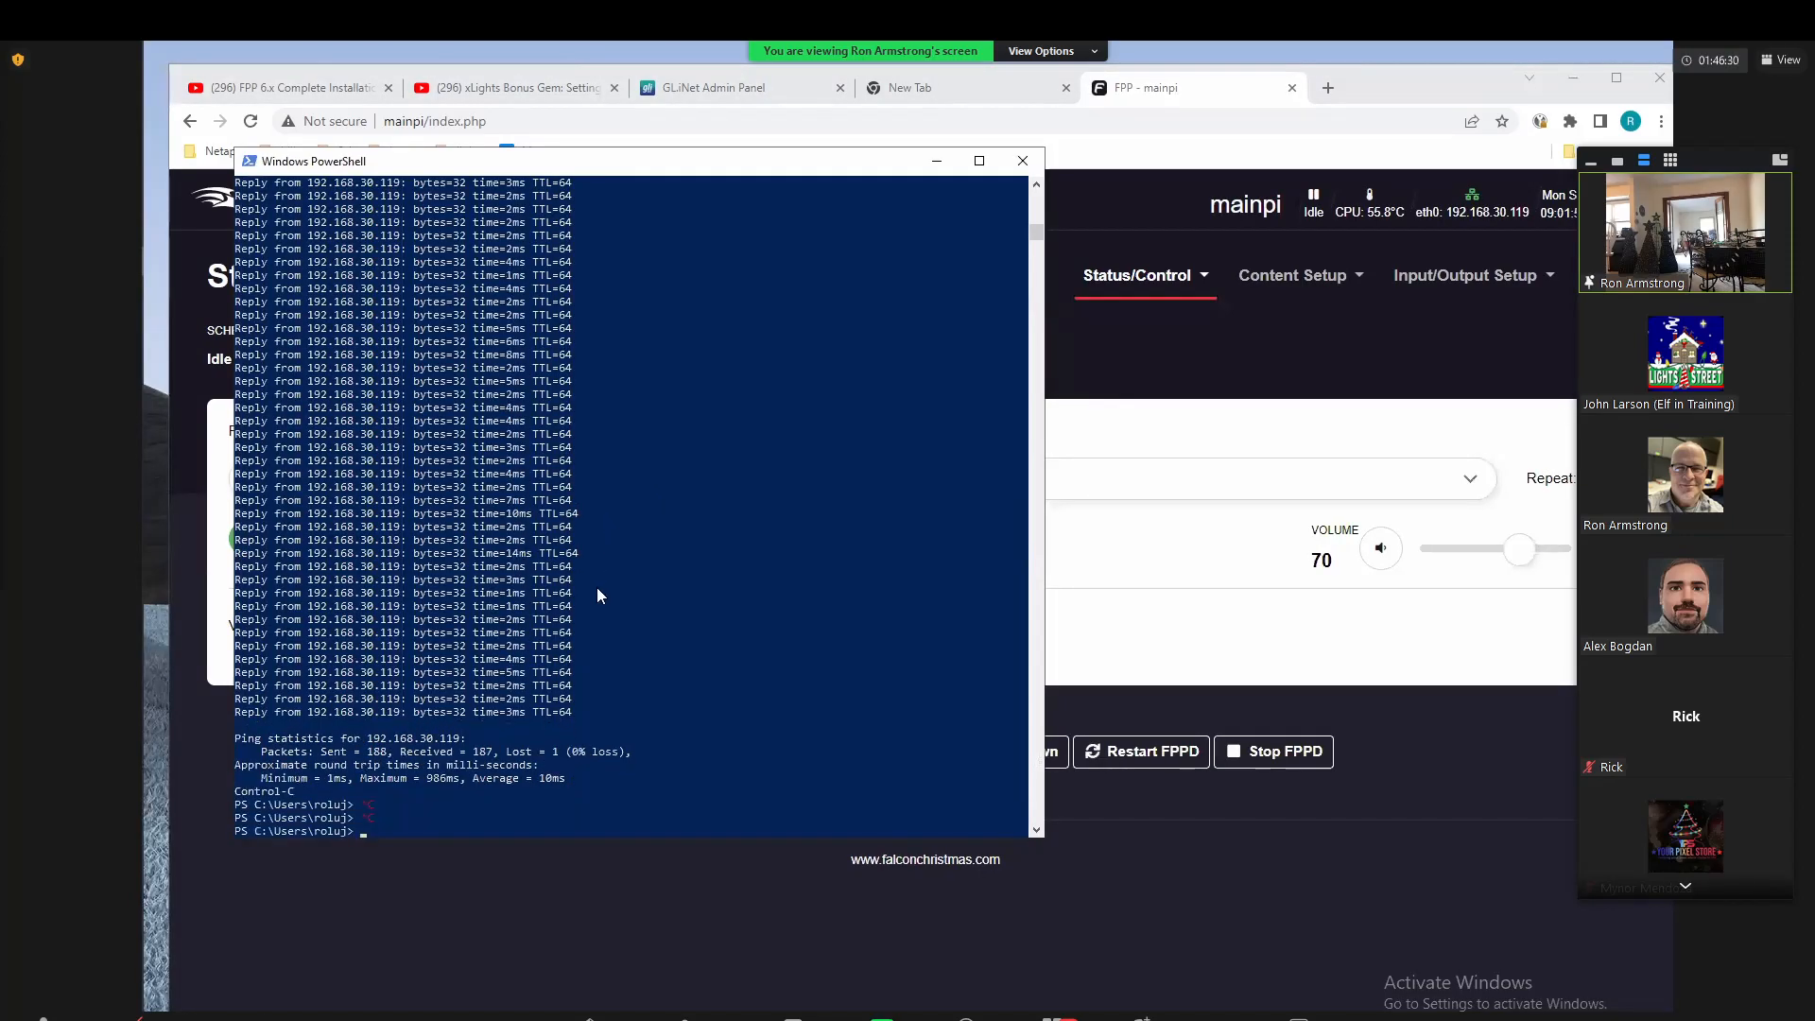
Step: Return to mainpi's status page, play blinding-lights-official-audio.fseq, and stop the playback immediately after checking it
key(alt+Tab)
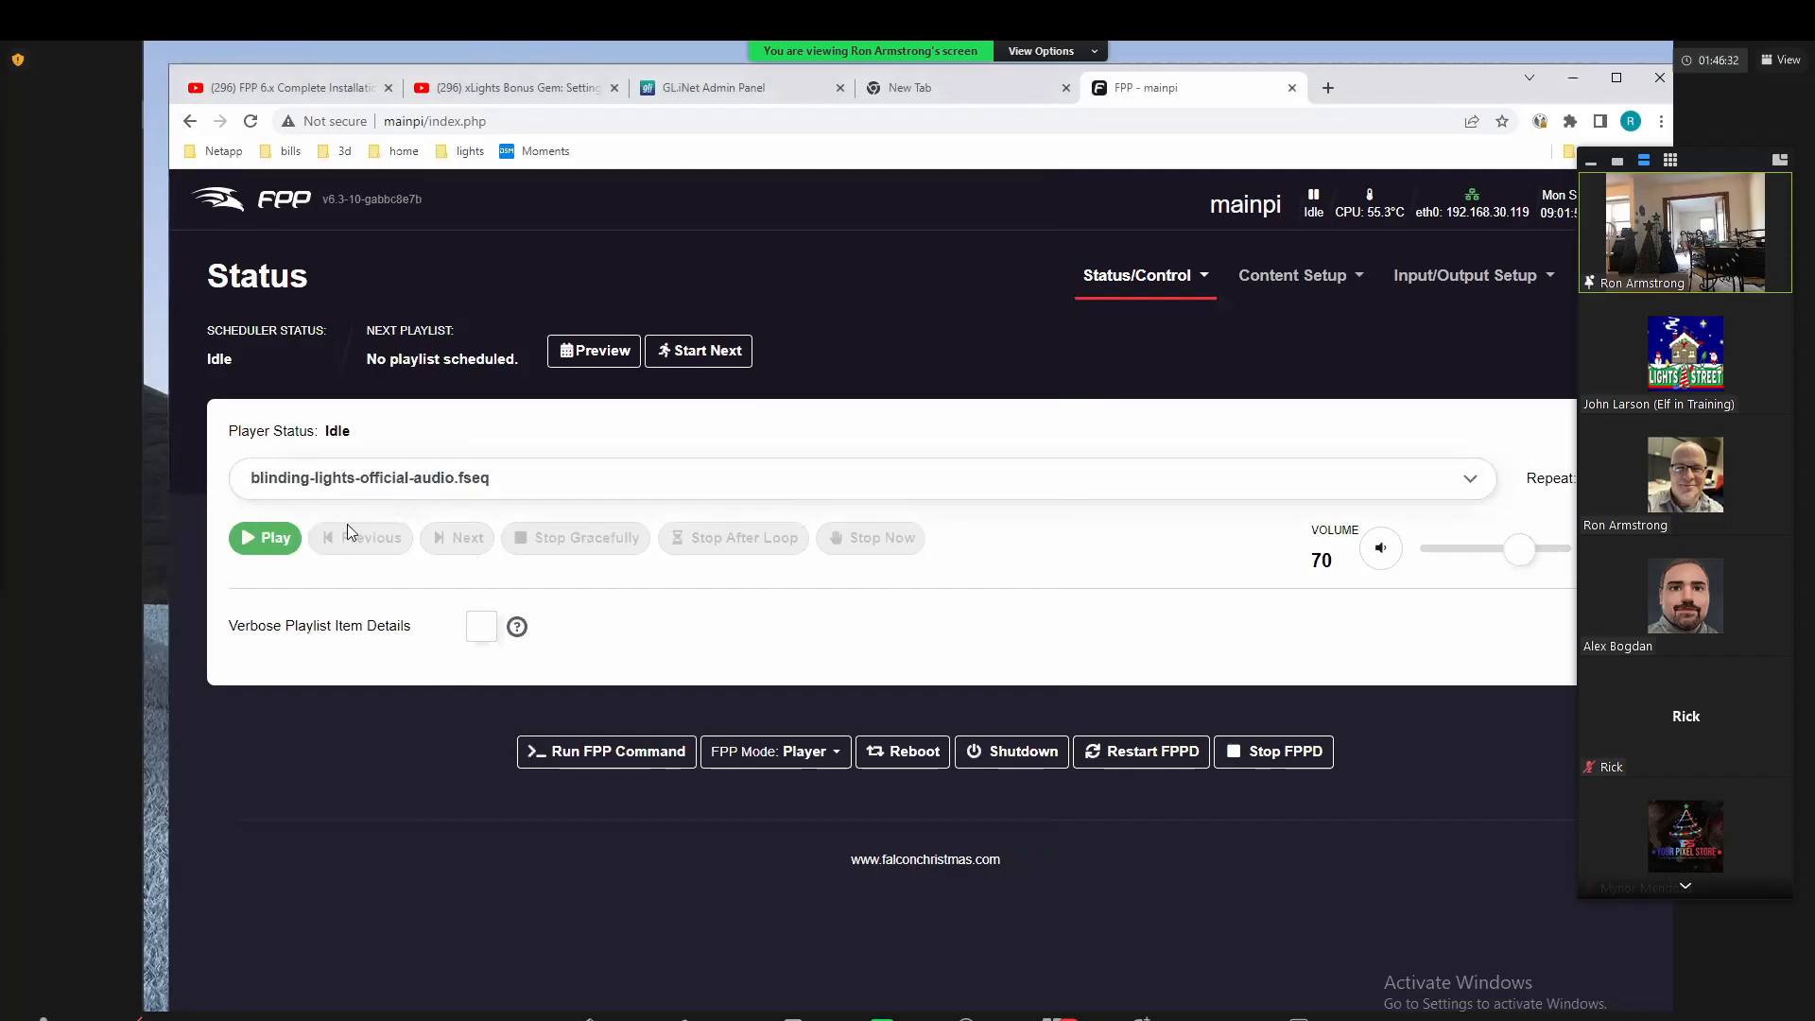
click(272, 546)
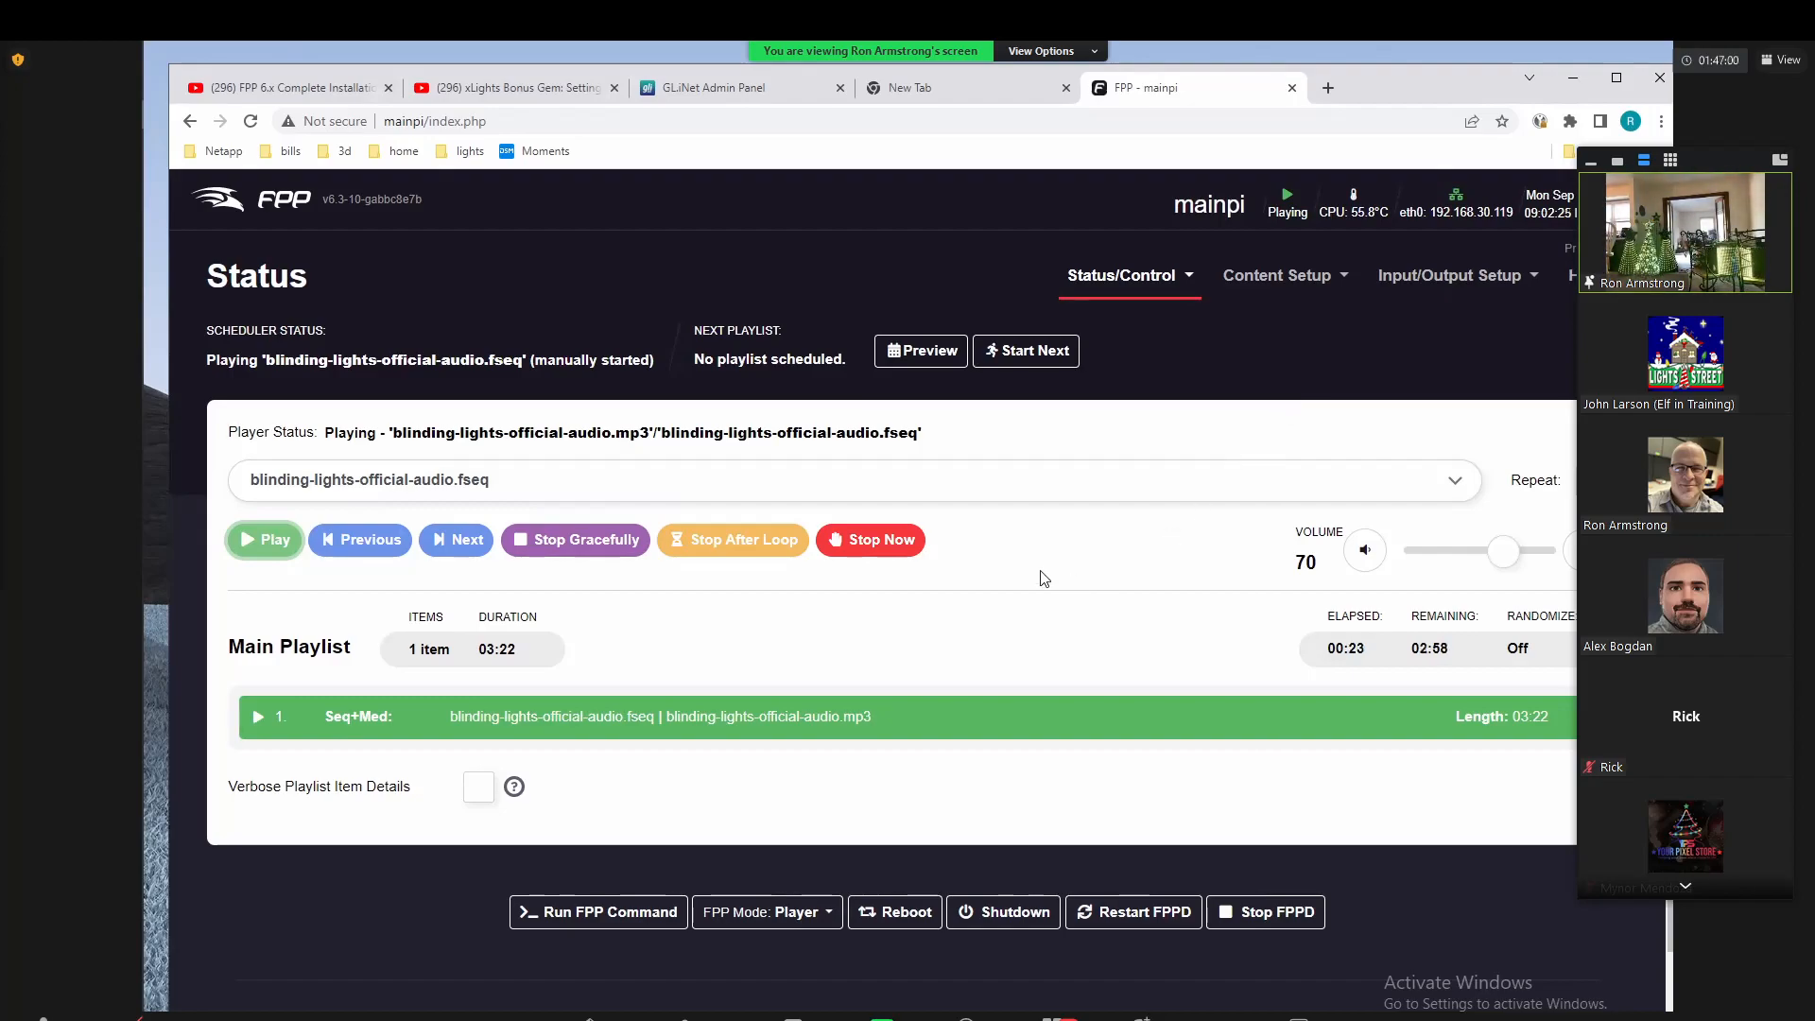
click(870, 539)
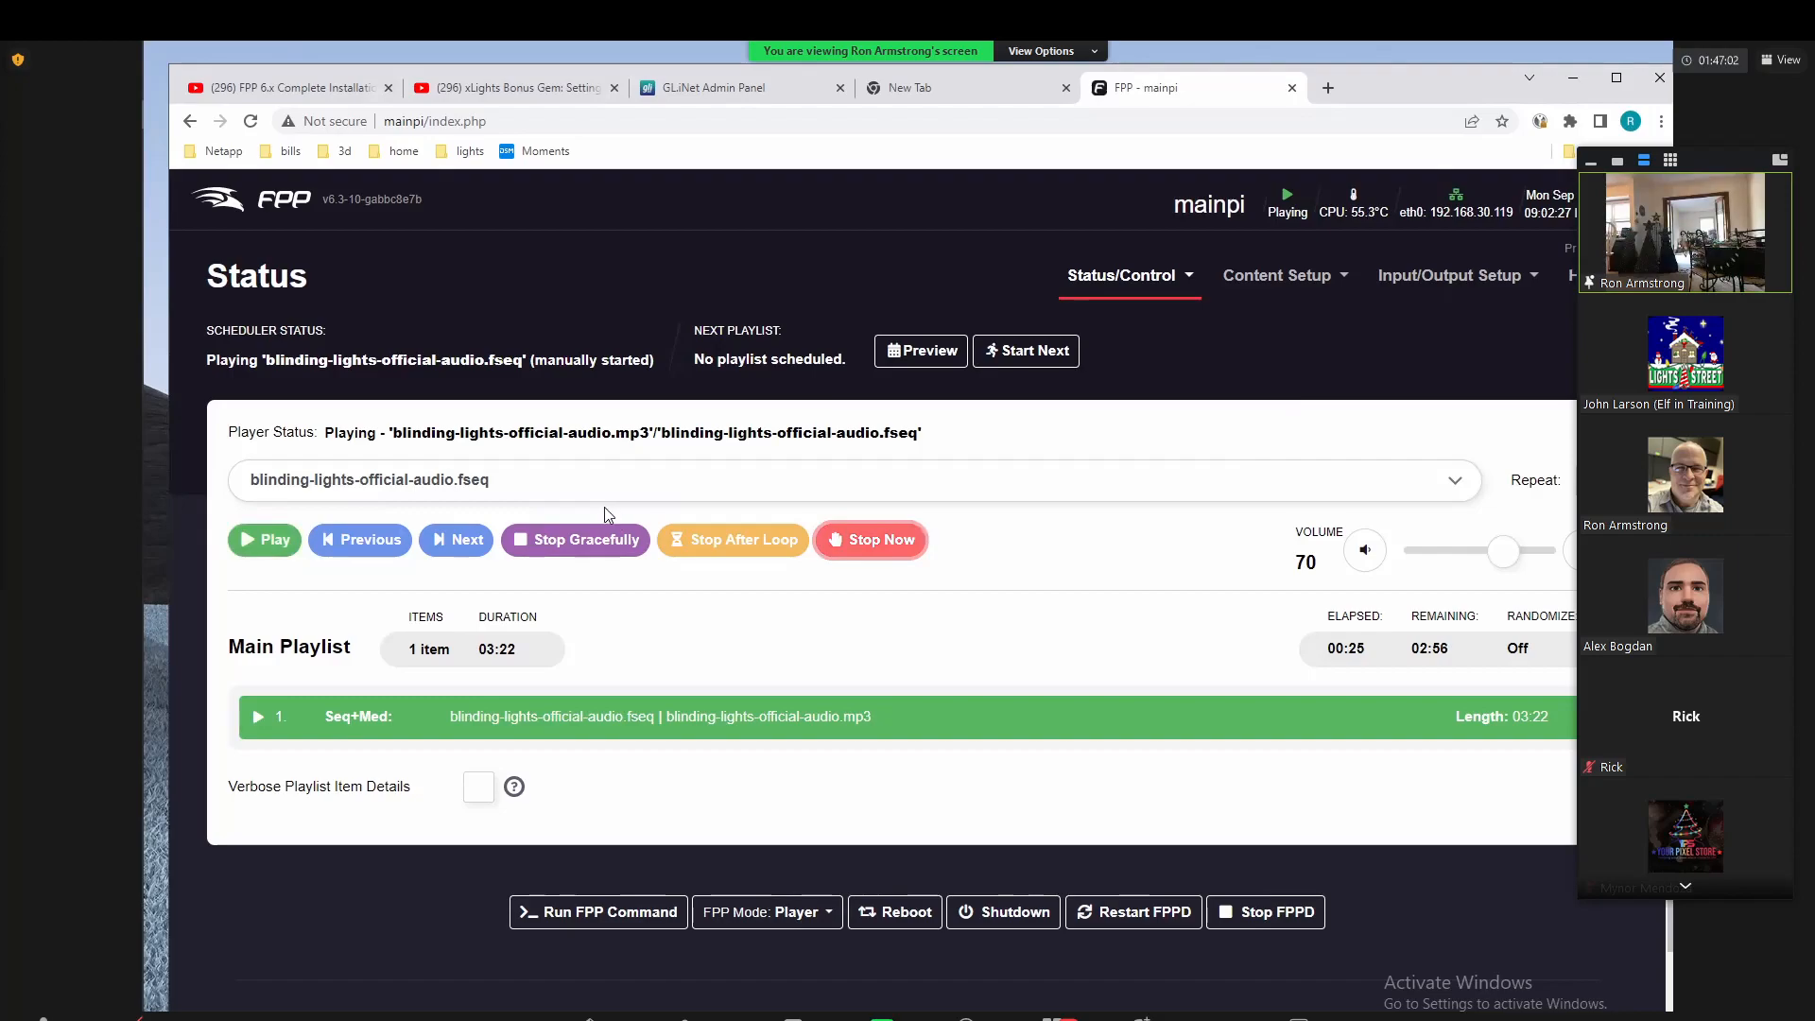
Step: Select light-of-christmas-audio-ft-owl-city.fseq on mainpi, play it to check the synchronized show, and stop it immediately
click(578, 486)
click(492, 577)
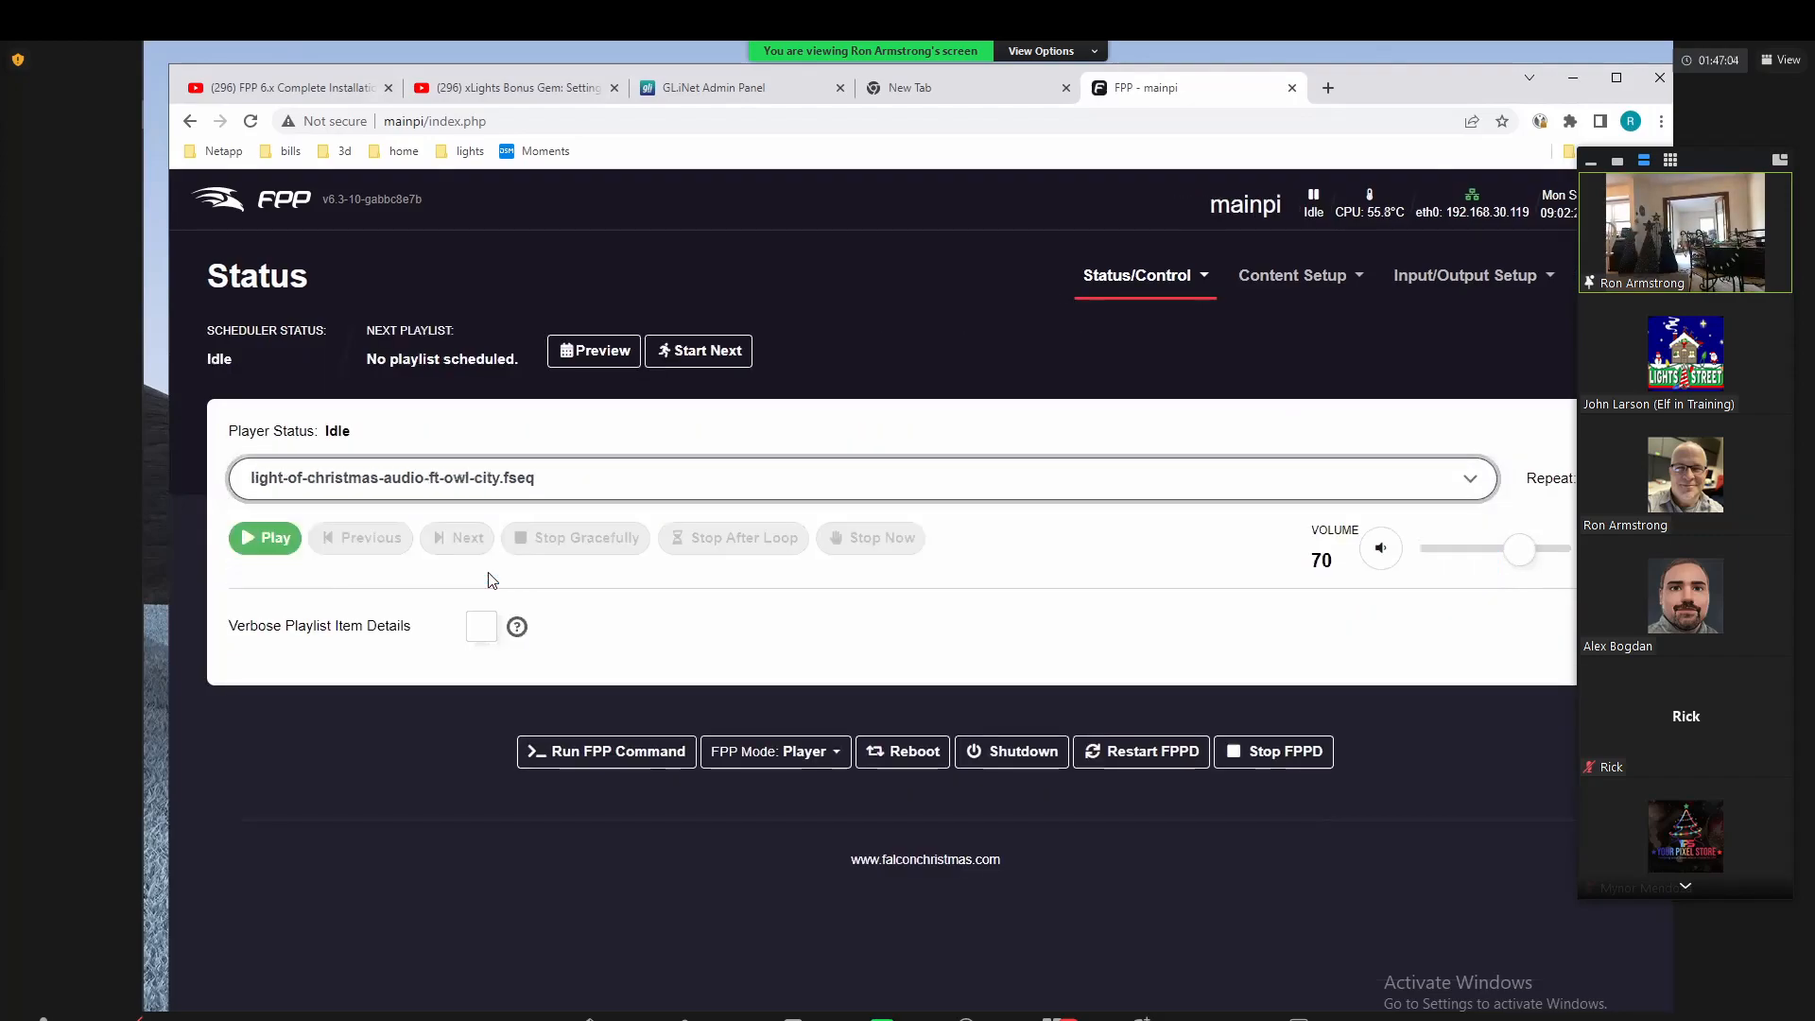
click(272, 540)
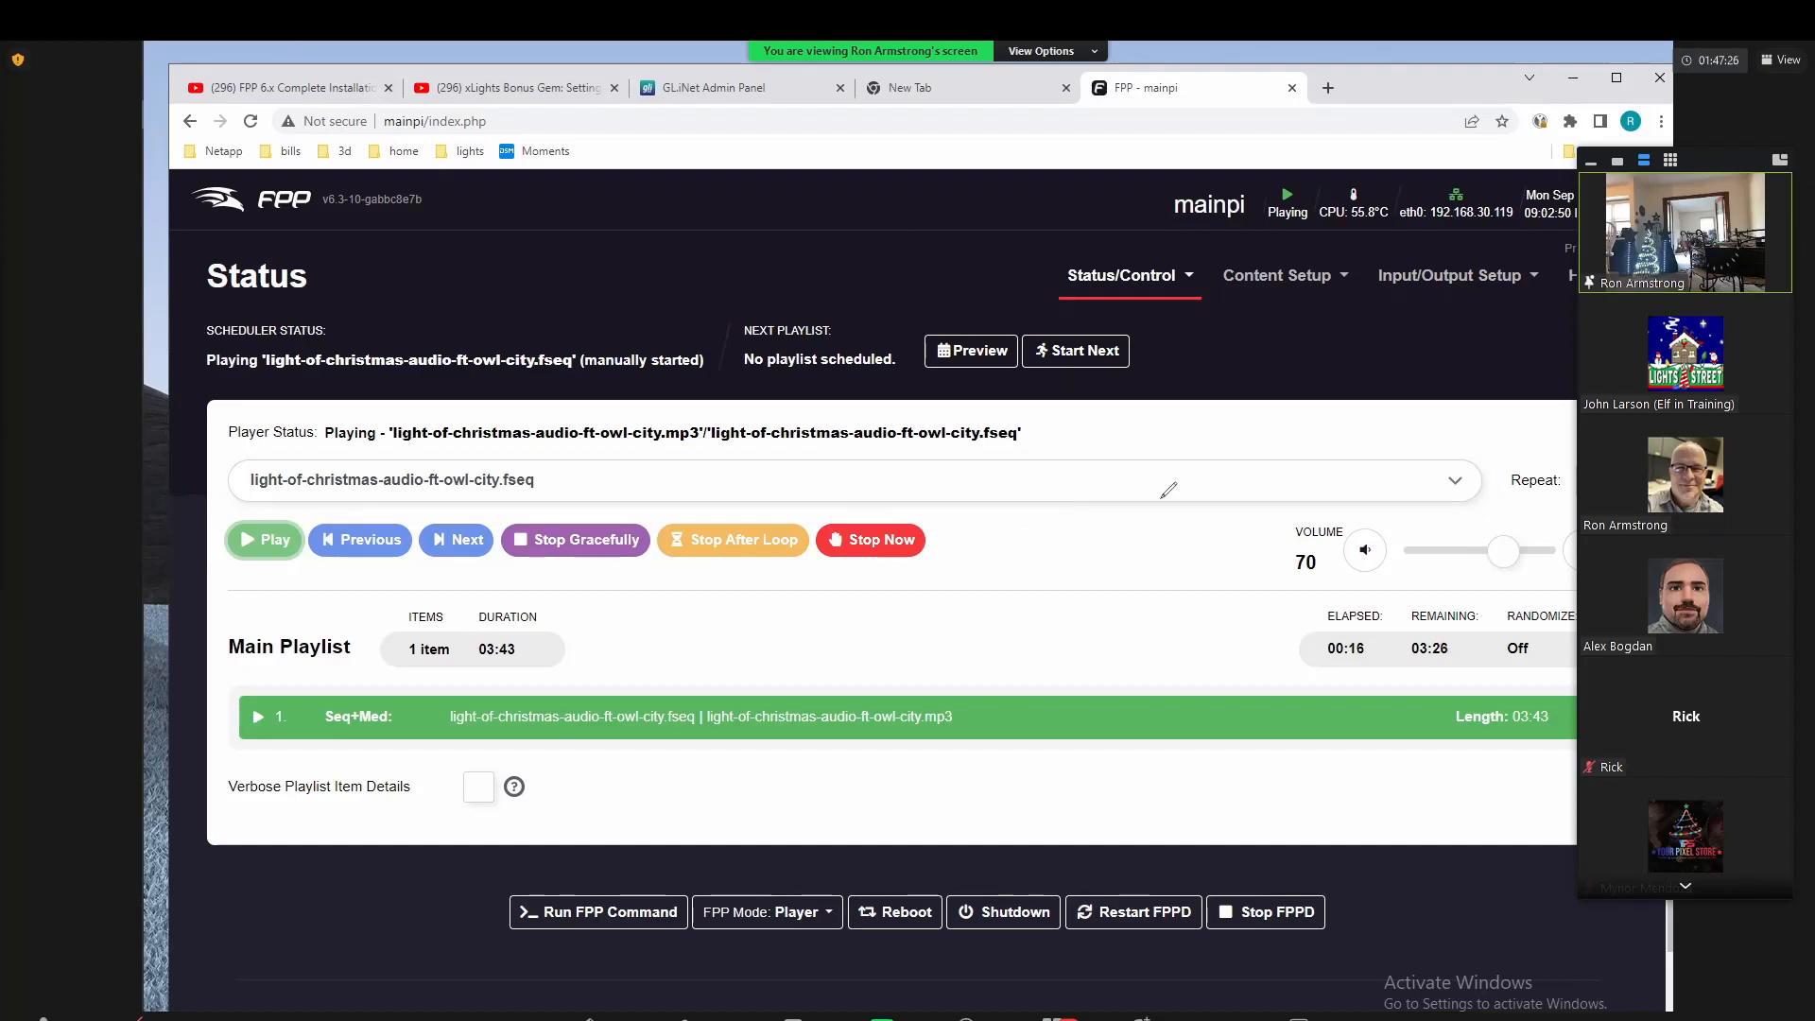
mouse_move(1318, 610)
mouse_down()
mouse_move(1398, 635)
mouse_move(1323, 591)
mouse_move(1488, 591)
mouse_move(1479, 673)
mouse_move(1405, 608)
mouse_up()
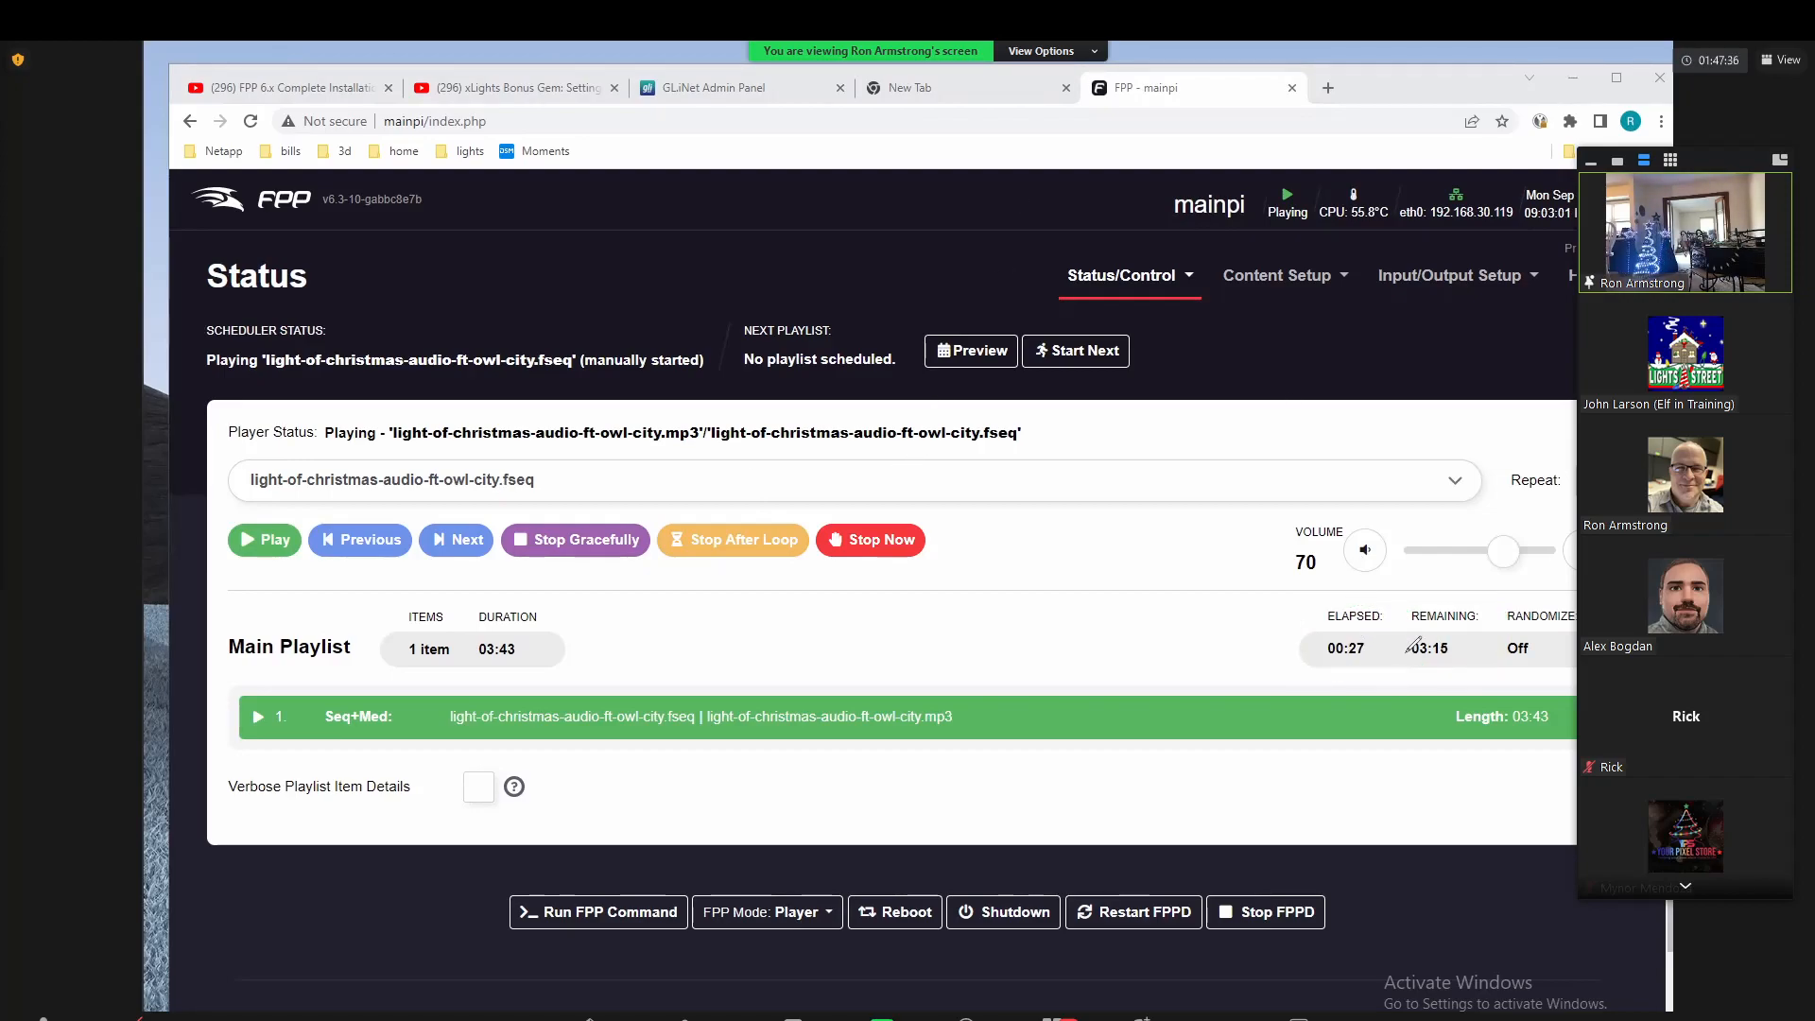
mouse_move(478, 739)
mouse_down()
mouse_move(762, 707)
mouse_move(452, 704)
mouse_move(530, 739)
mouse_up()
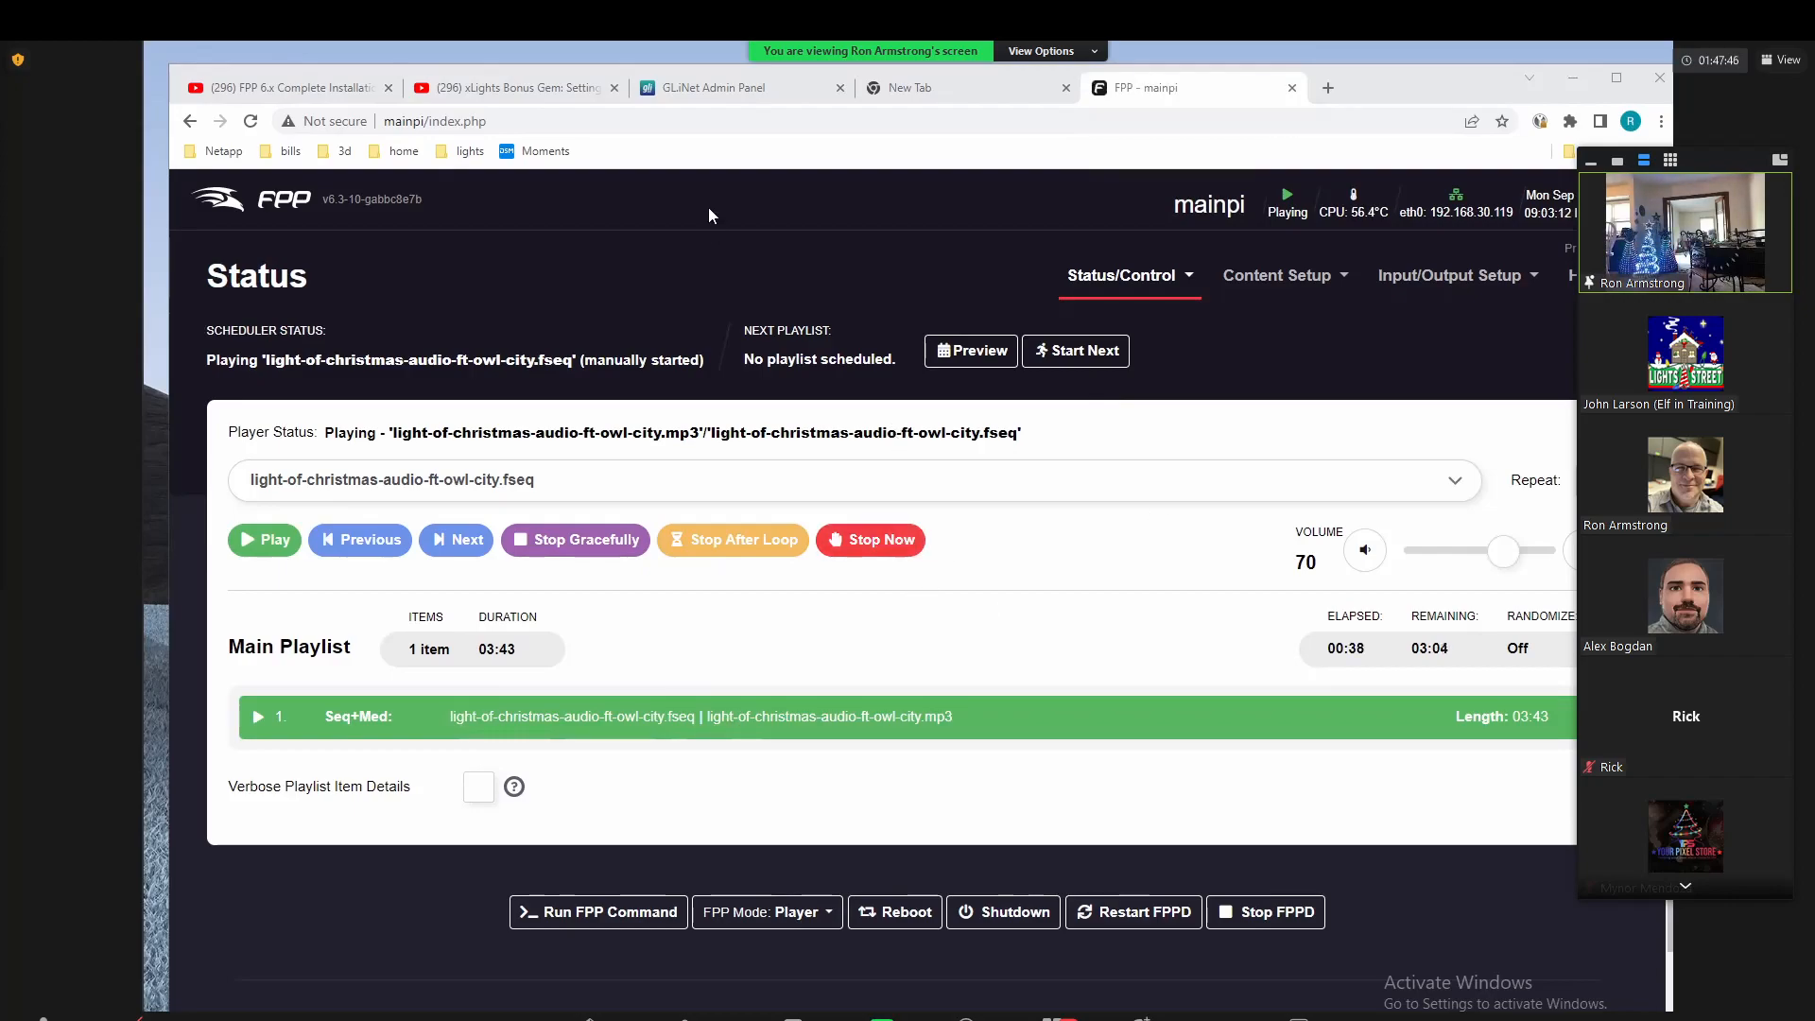
click(870, 540)
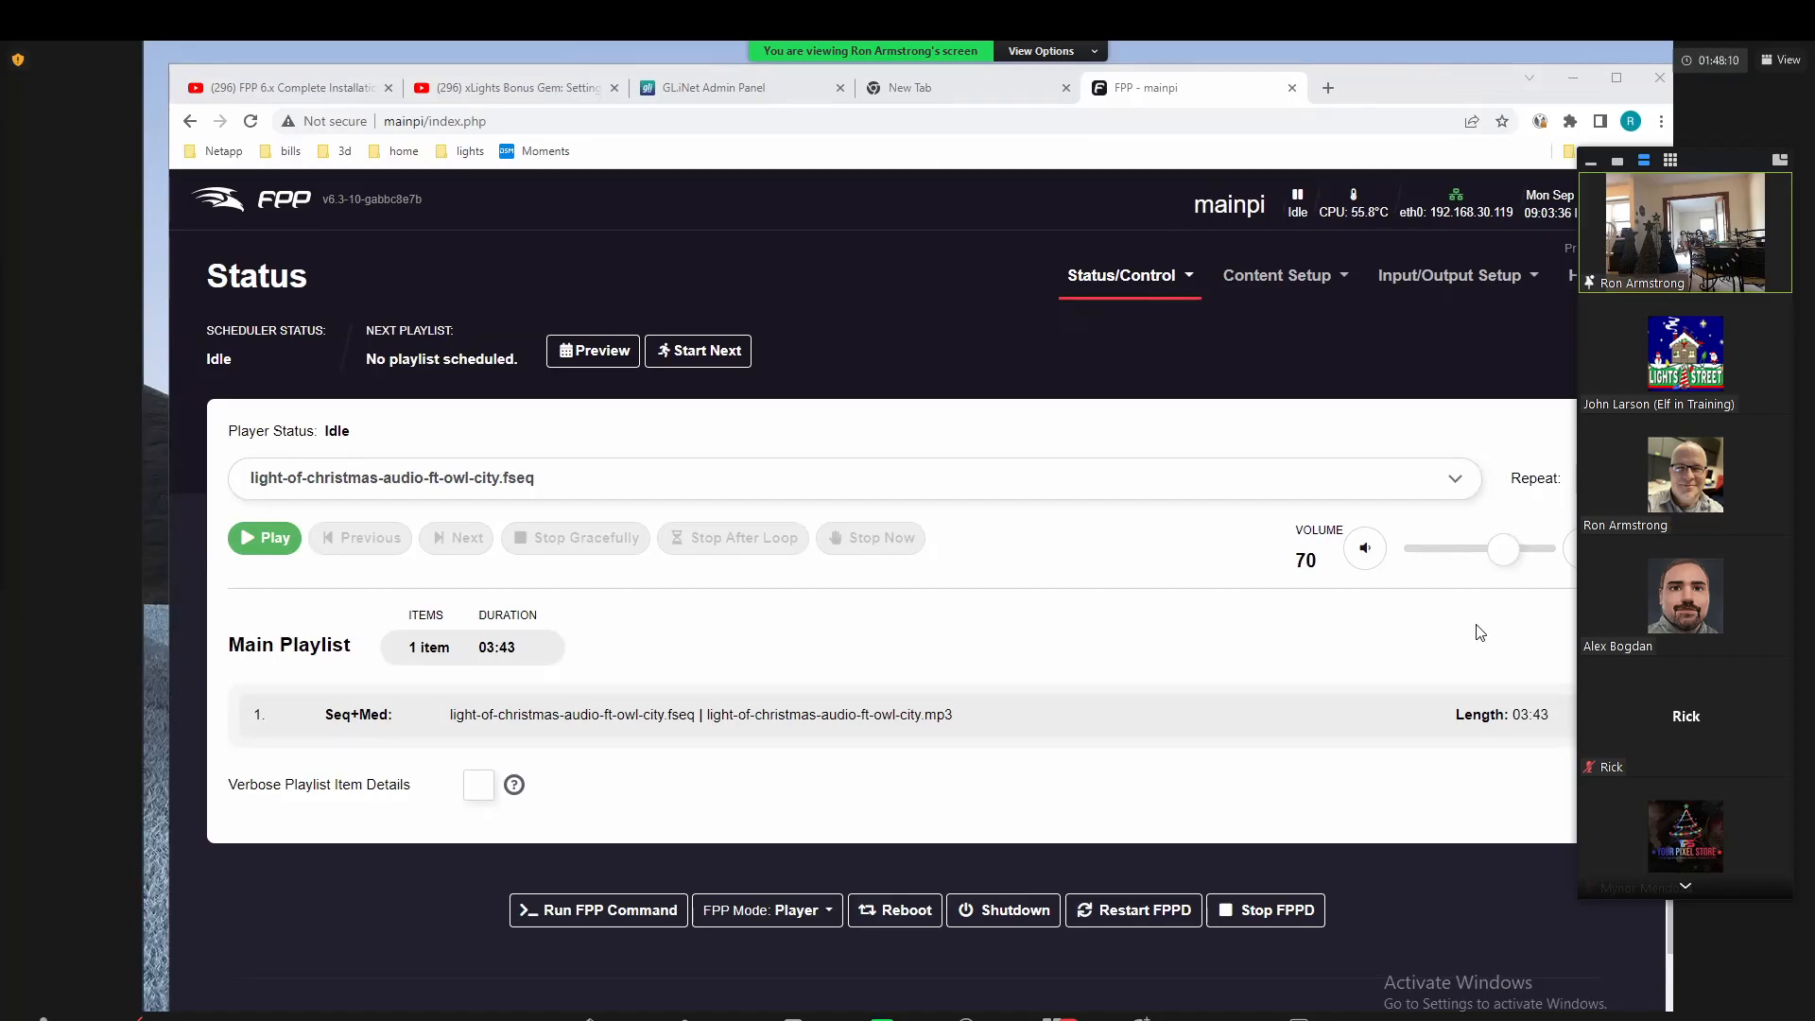
Step: Launch Raspberry Pi Imager by searching Windows for "ras"
key(super)
text(ras)
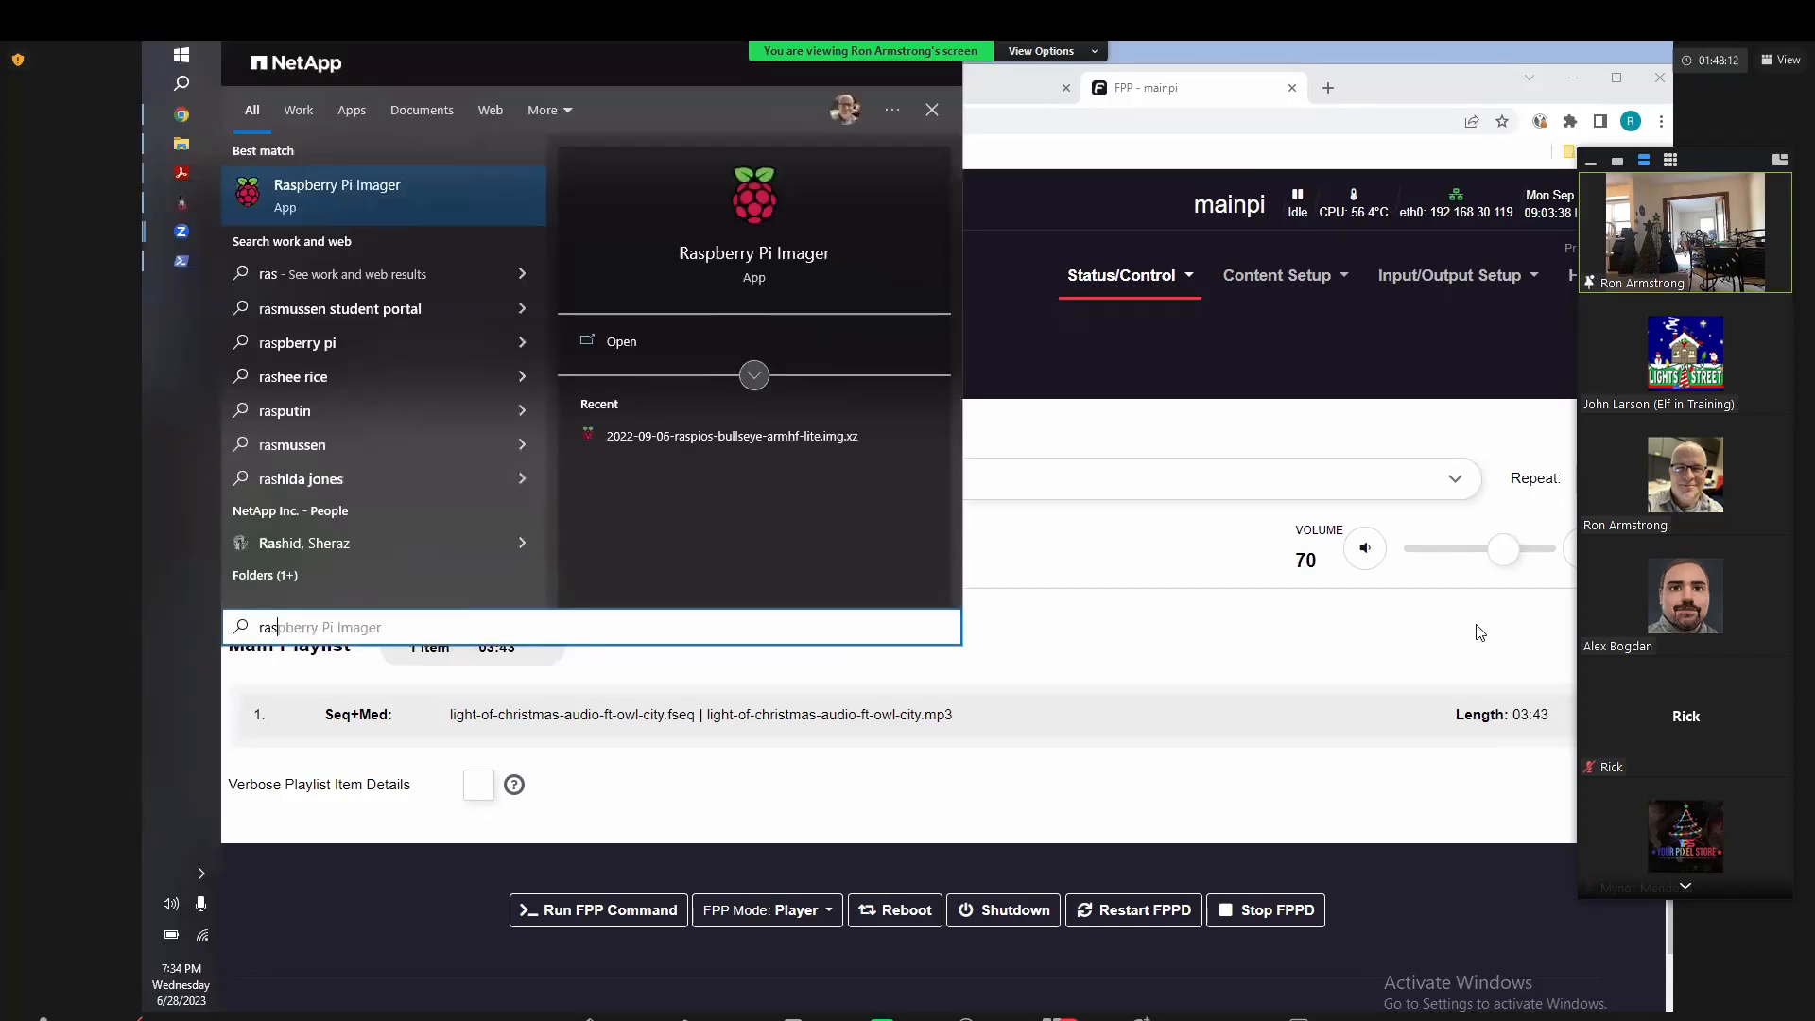
key(Return)
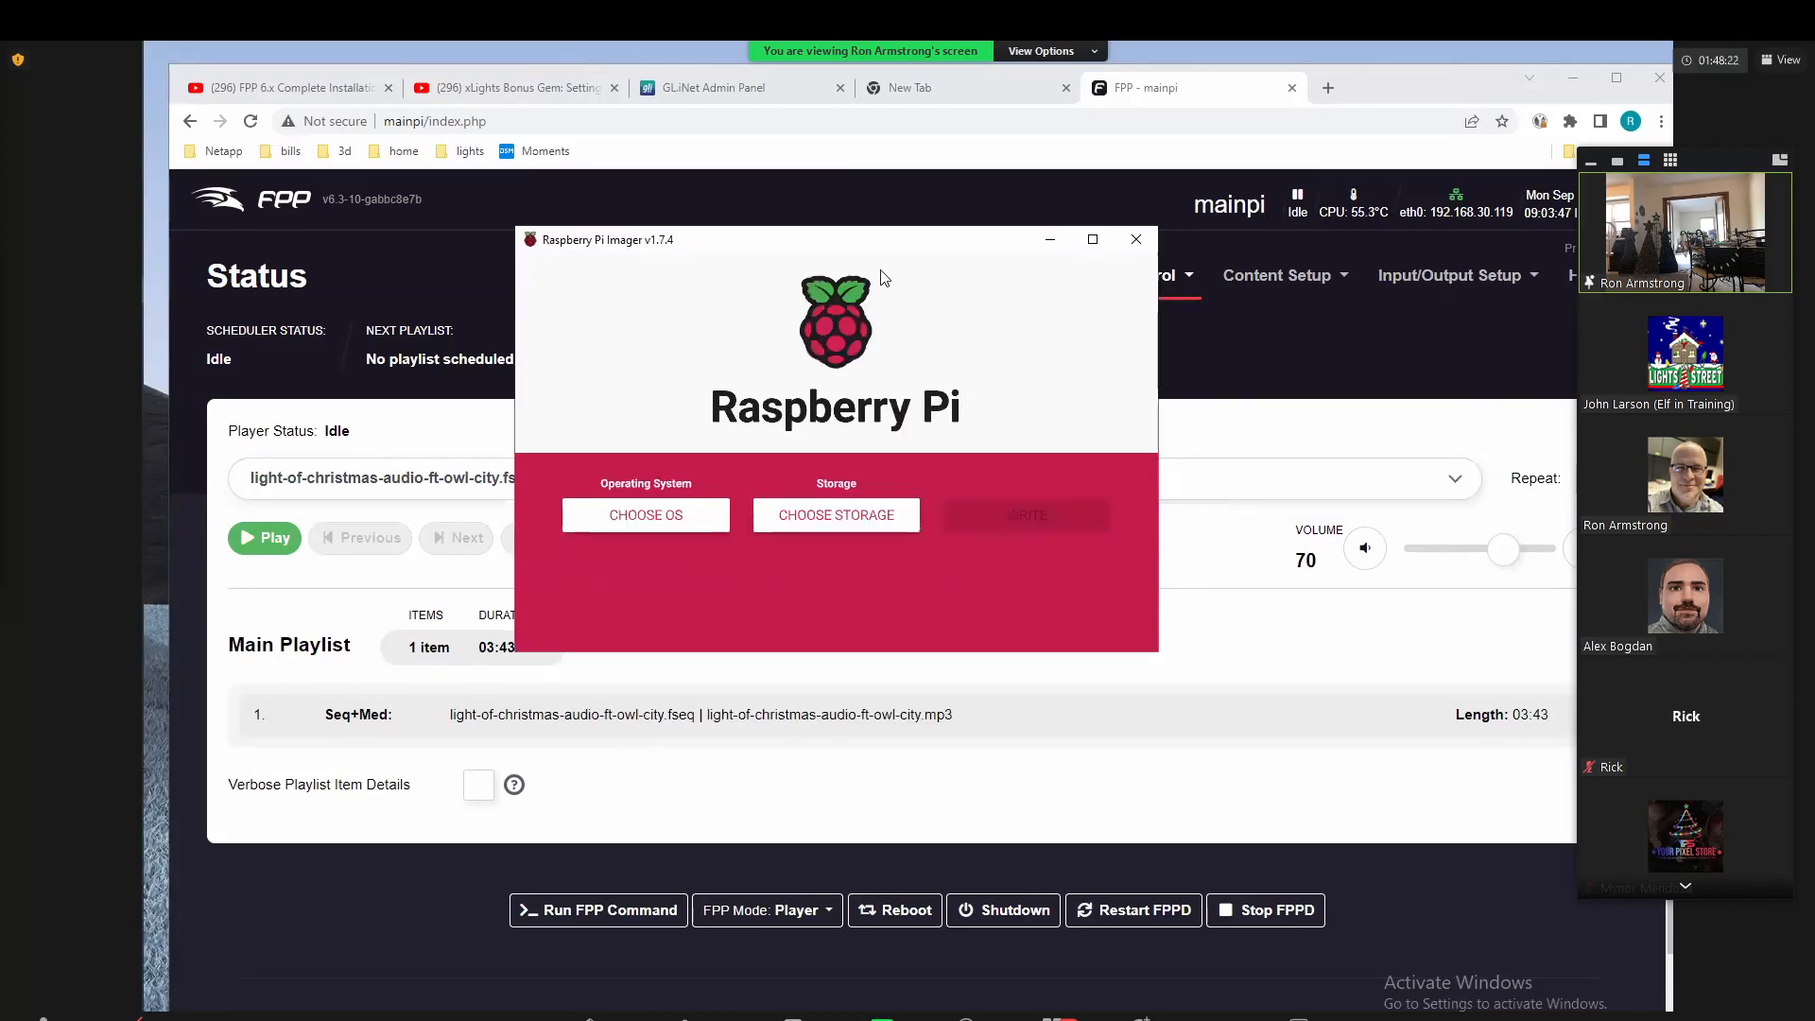
Step: Browse the operating system list to Falcon Player (FPP) under Other specific-purpose OS and examine the available versions
click(625, 525)
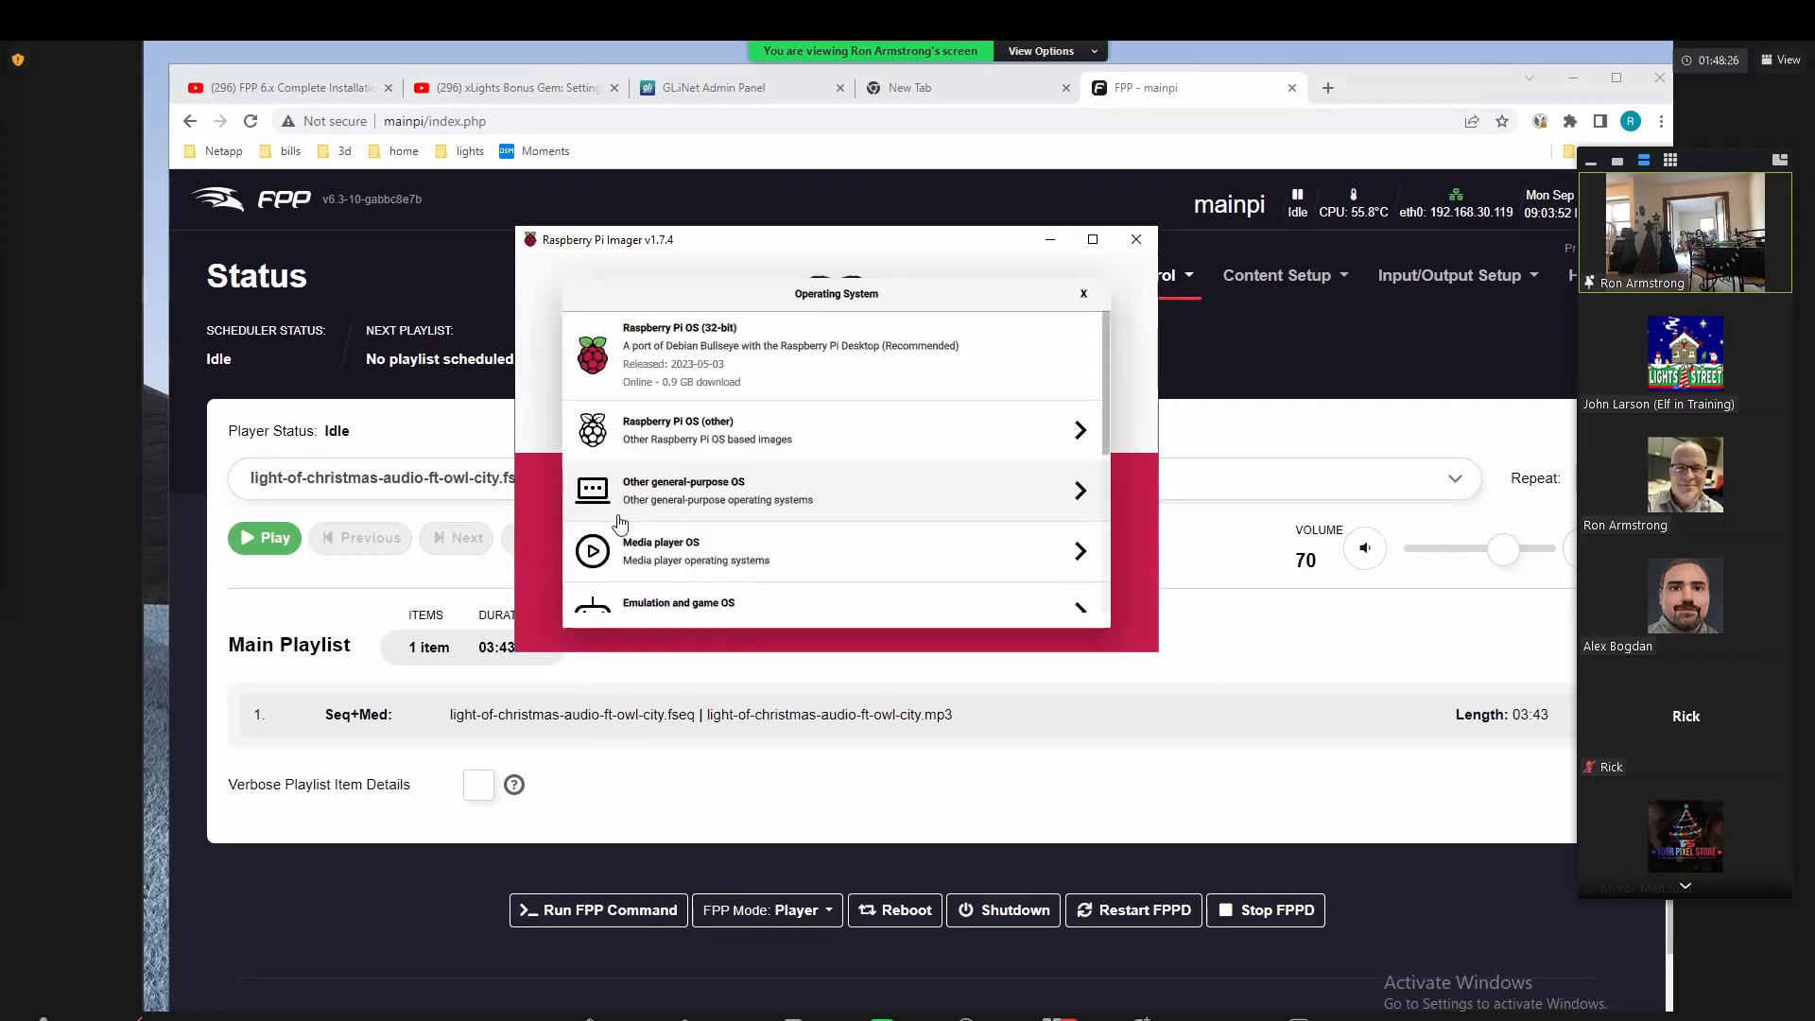
scroll(704, 430, down, 1)
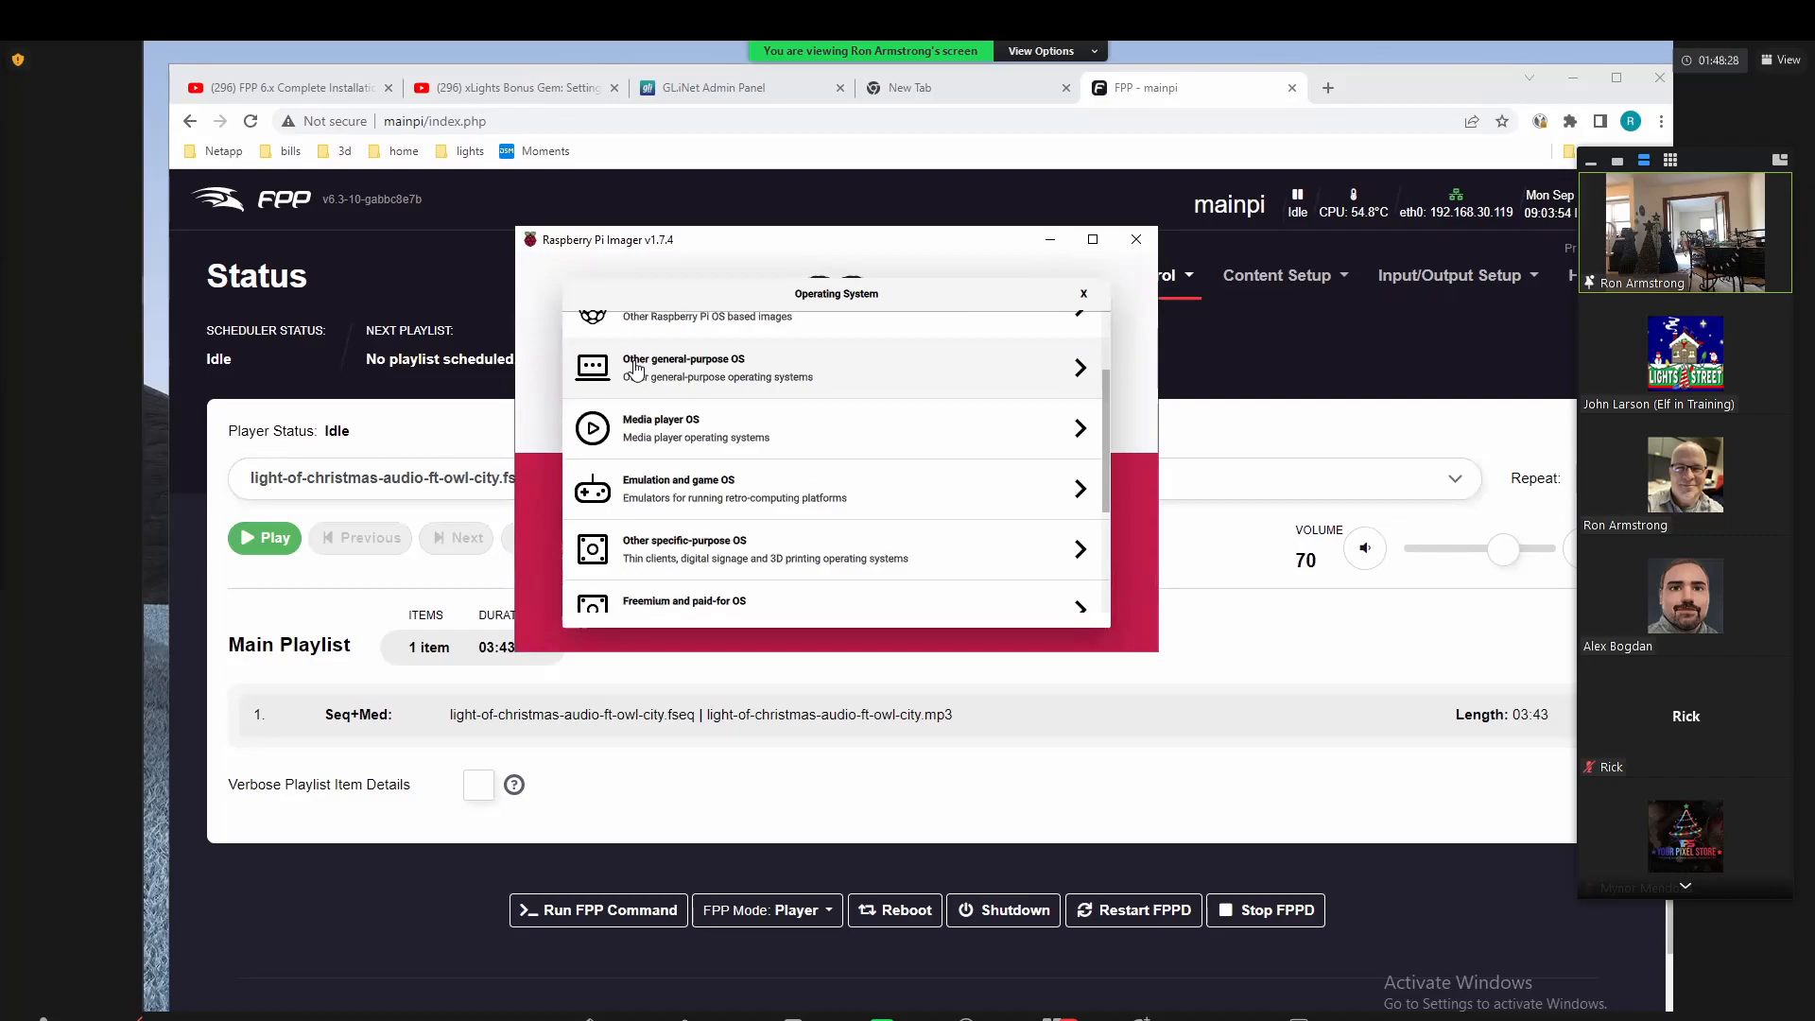
click(731, 375)
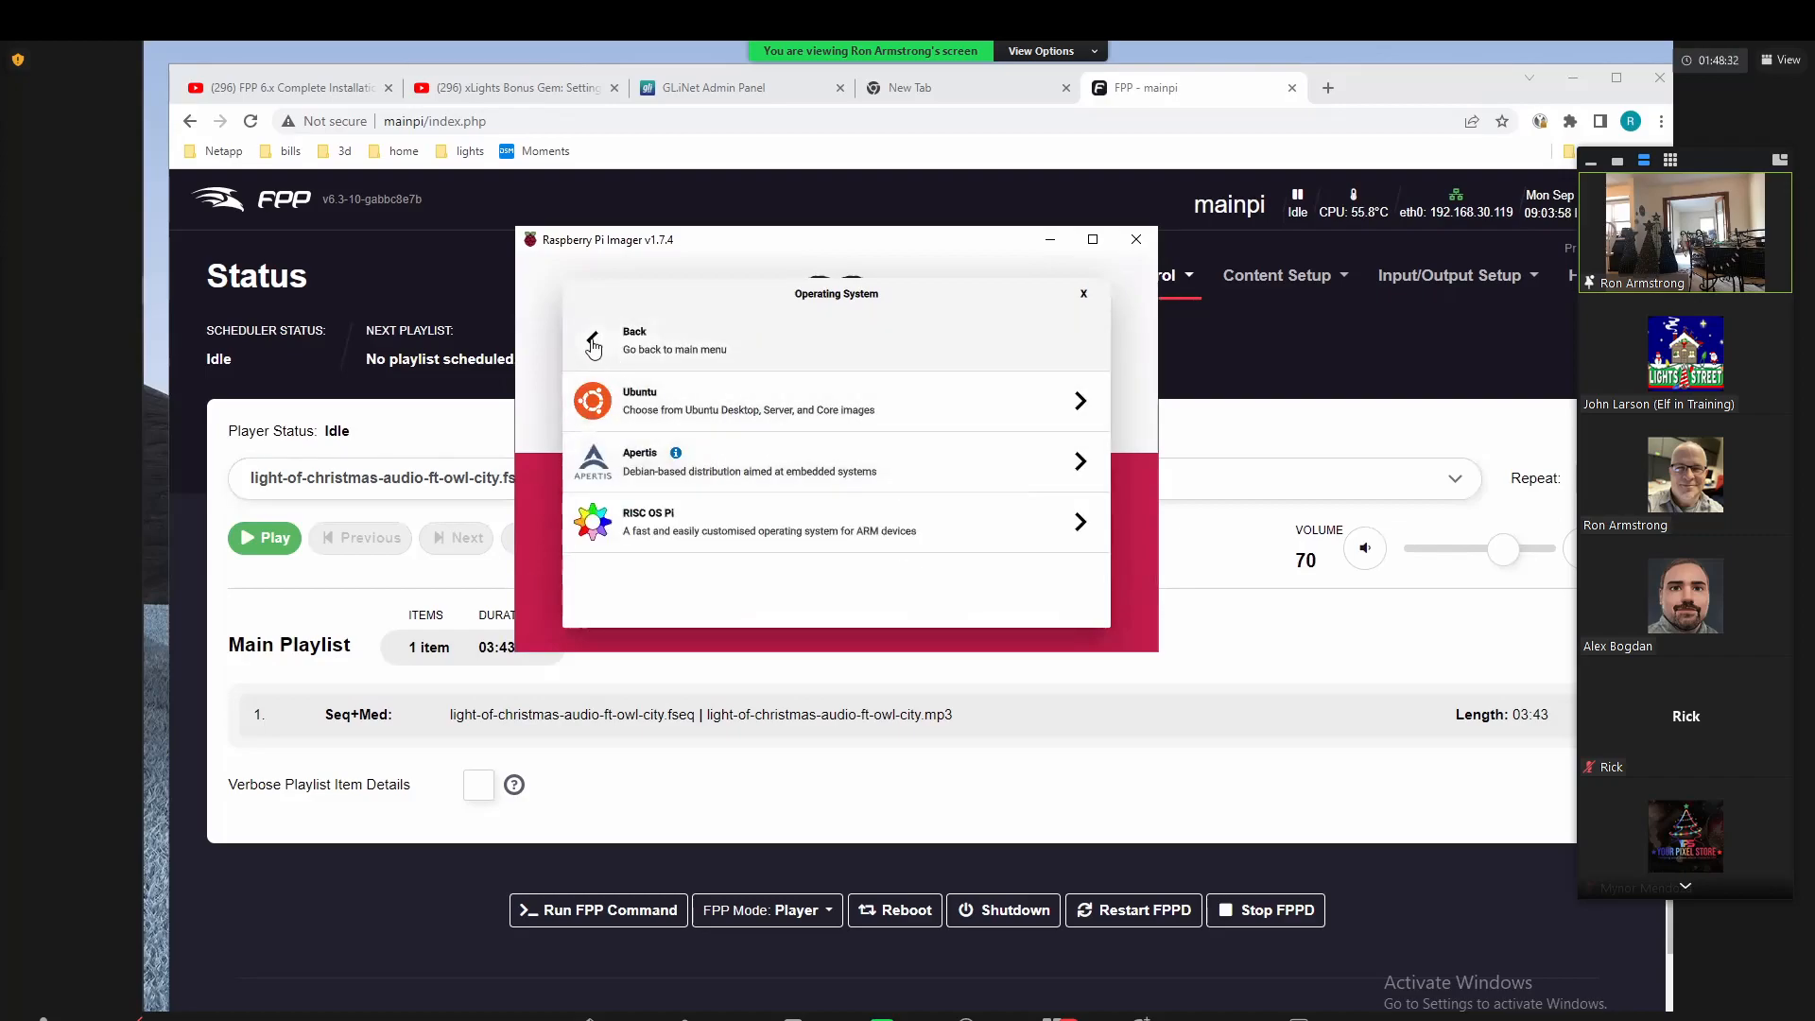
click(723, 345)
scroll(723, 356, down, 3)
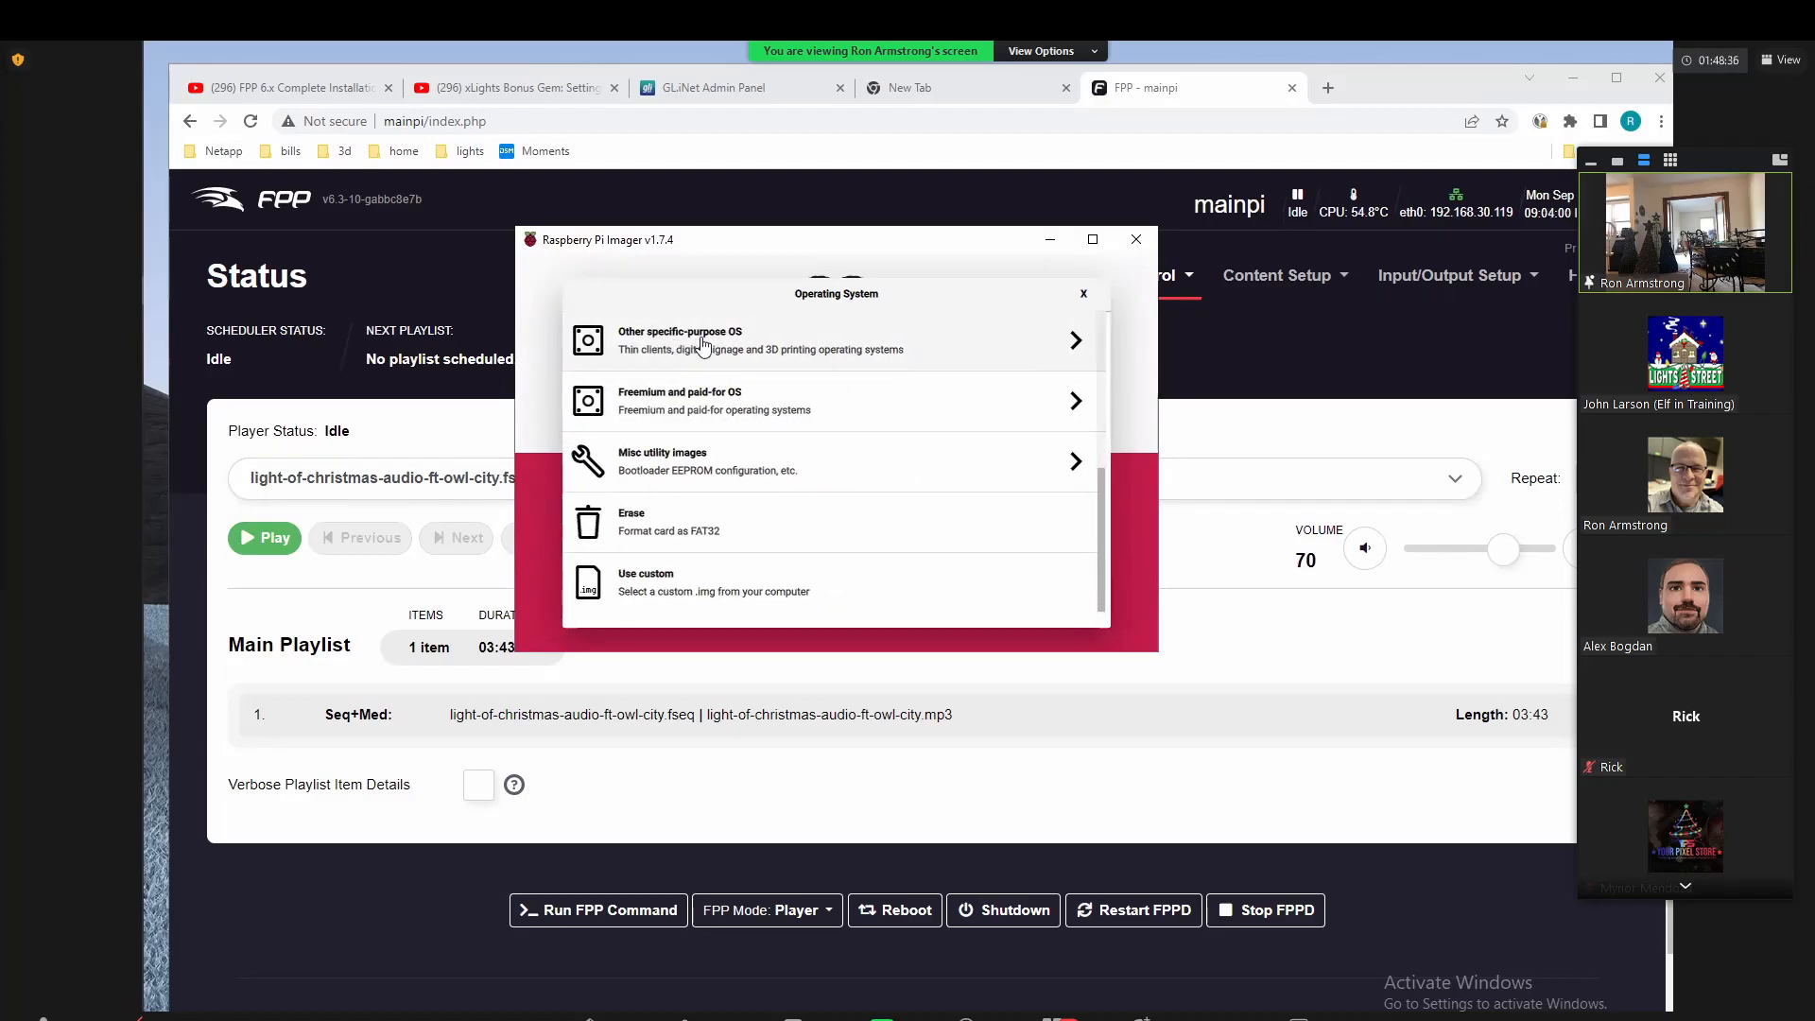
click(701, 346)
scroll(707, 510, down, 3)
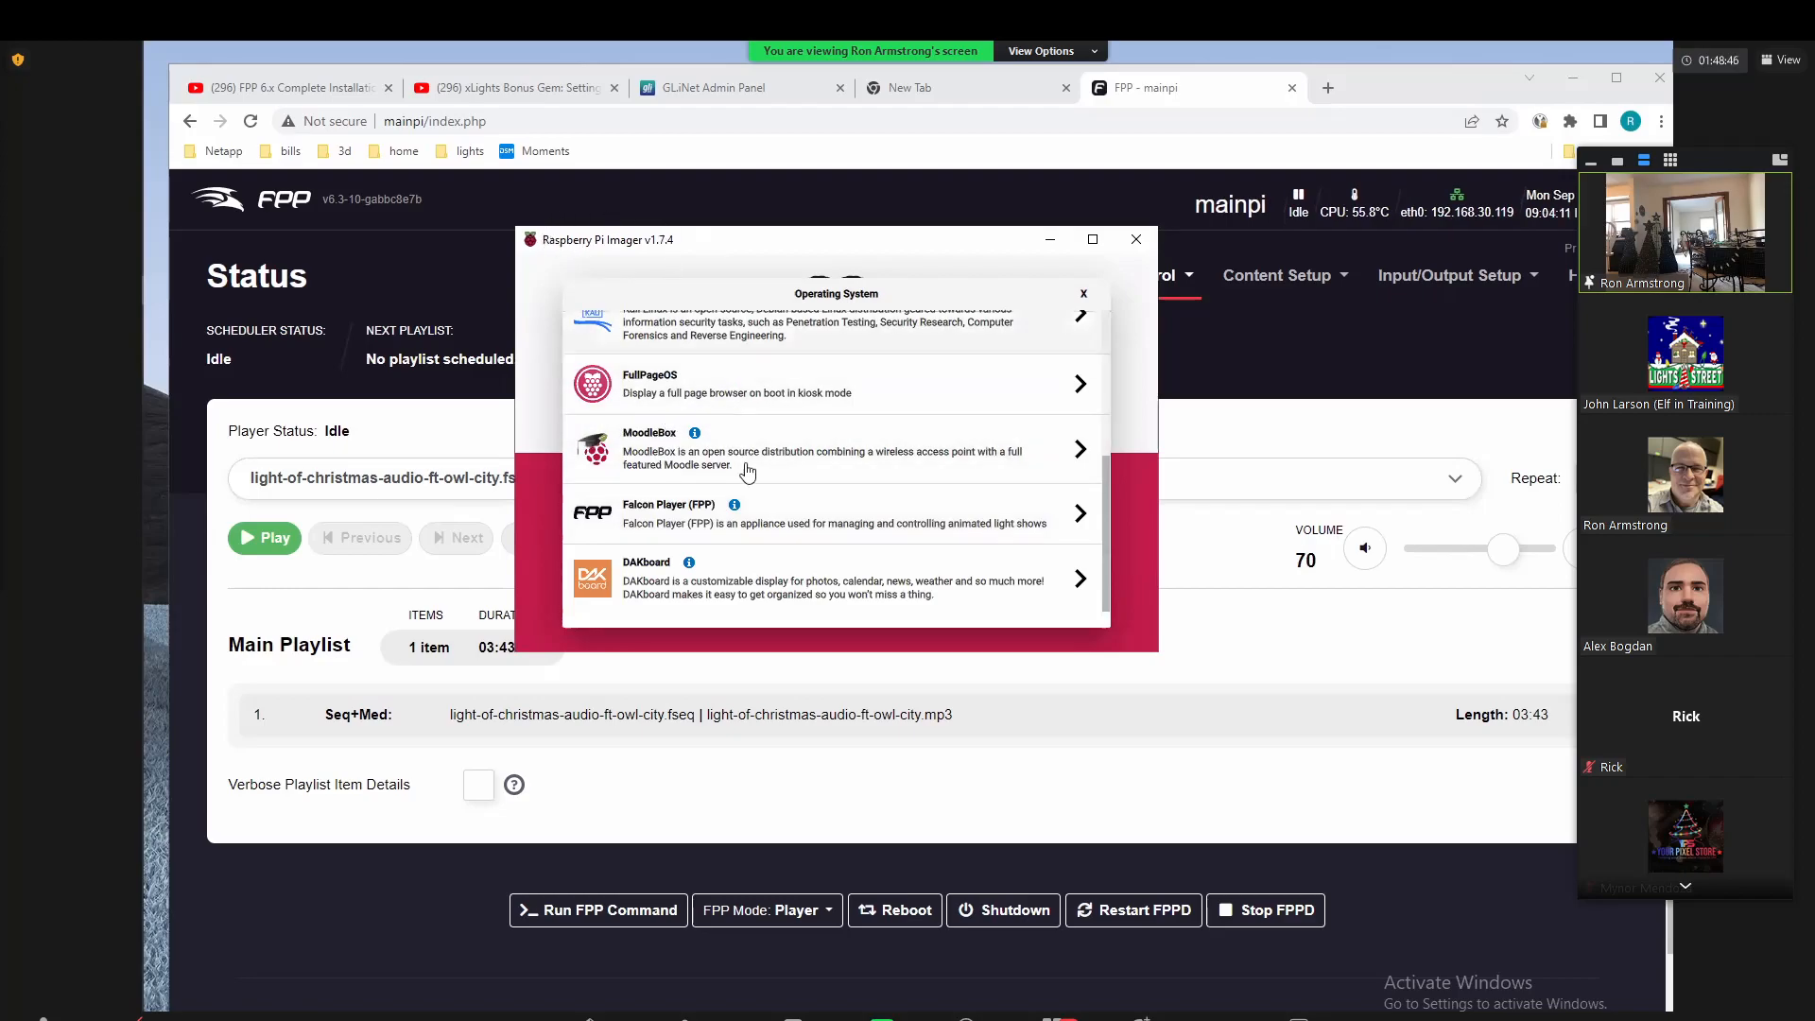
click(680, 515)
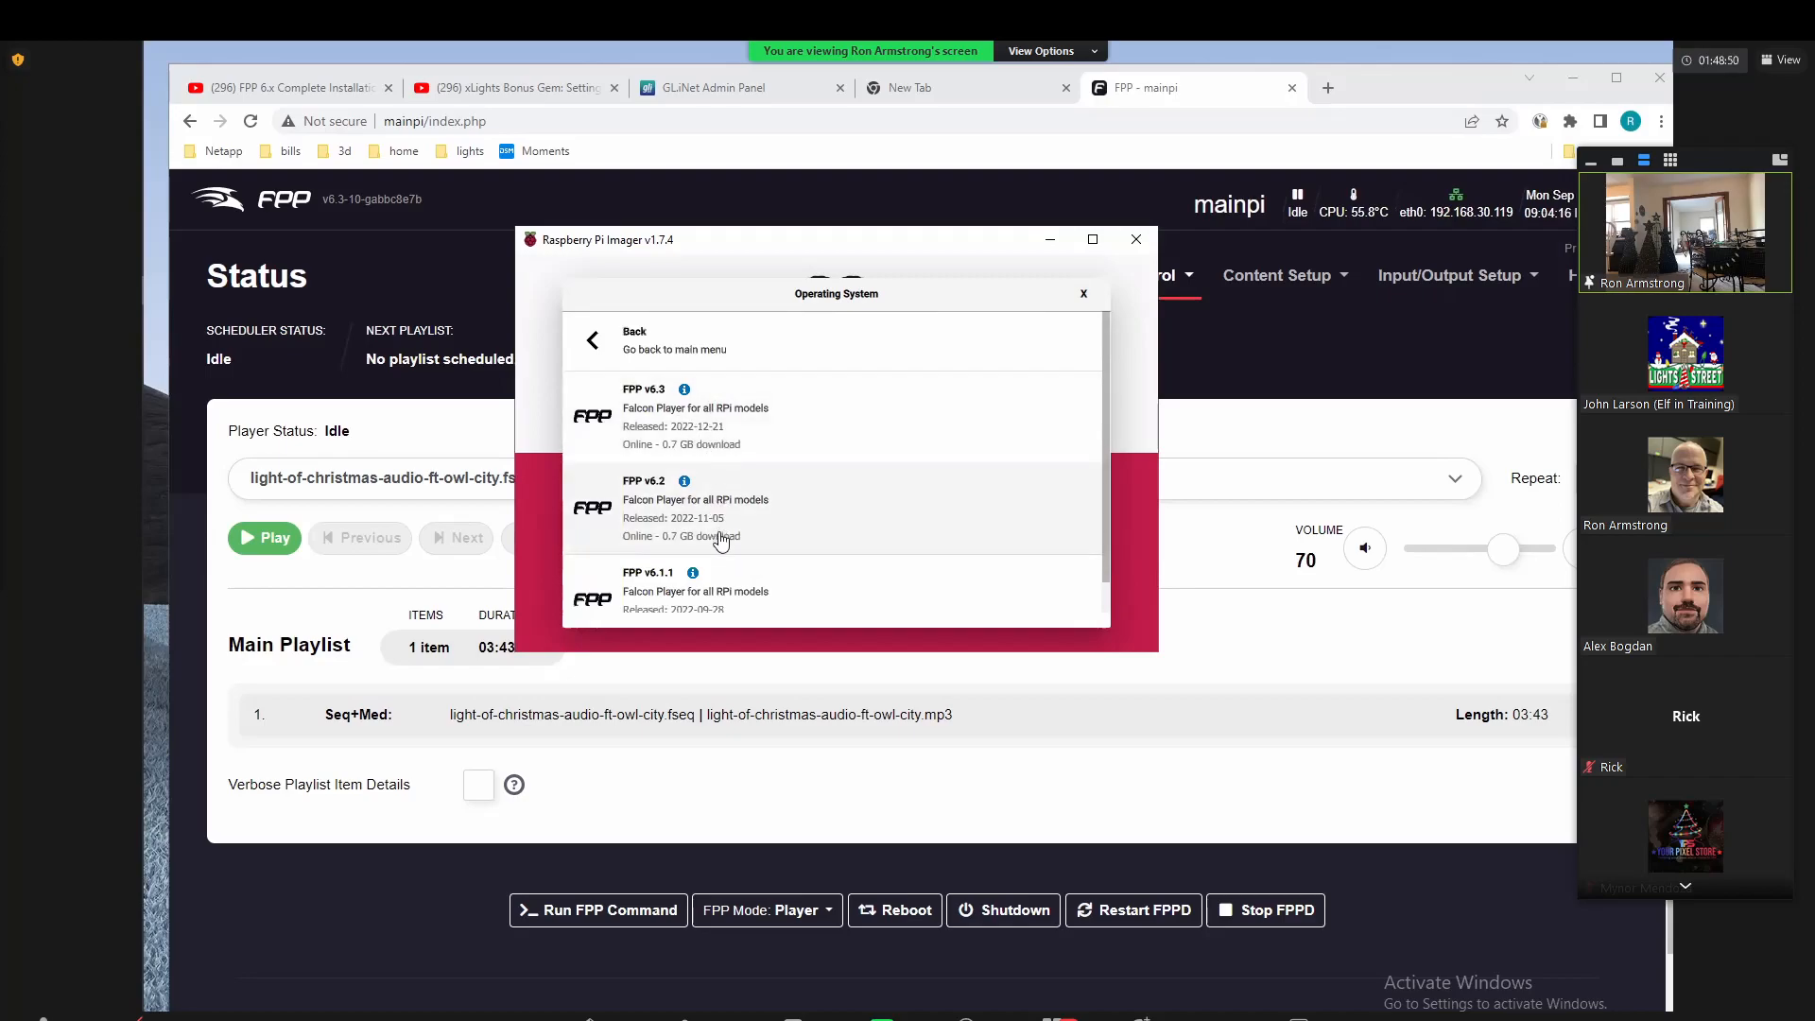
scroll(721, 544, down, 1)
scroll(733, 565, up, 1)
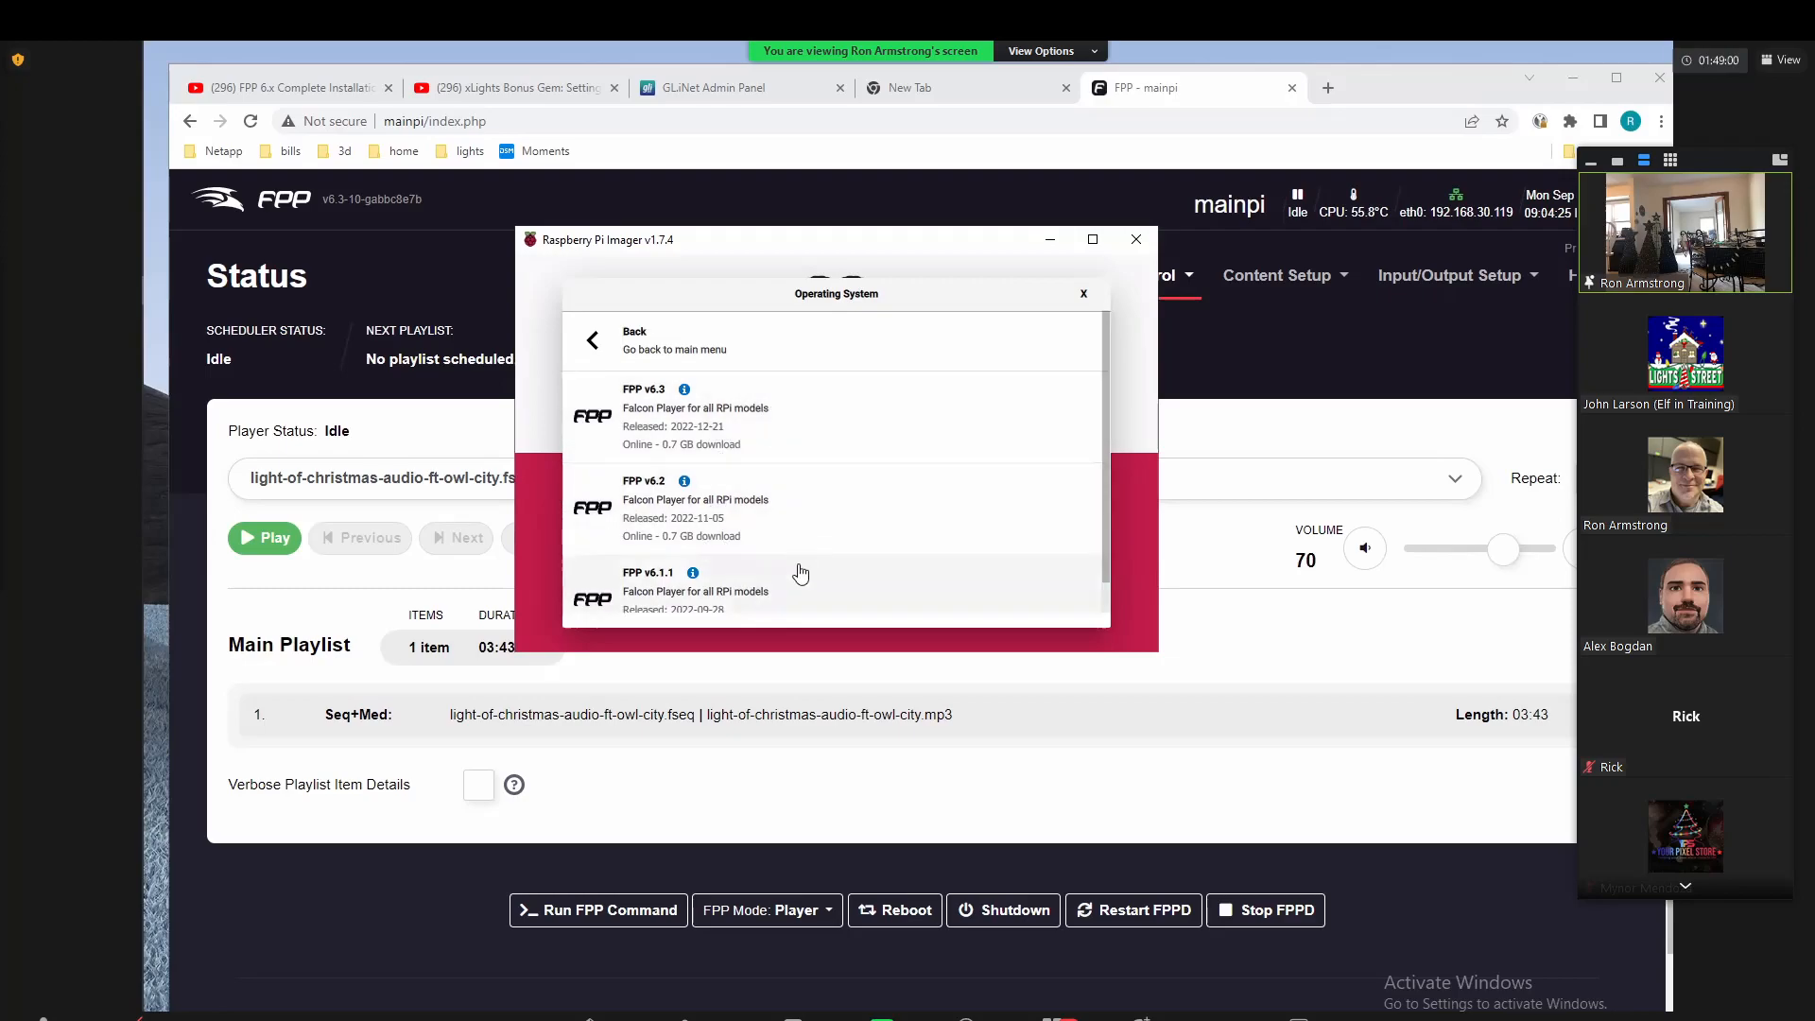
Step: Choose FPP v6.3 as the operating system and check the available storage devices
click(756, 415)
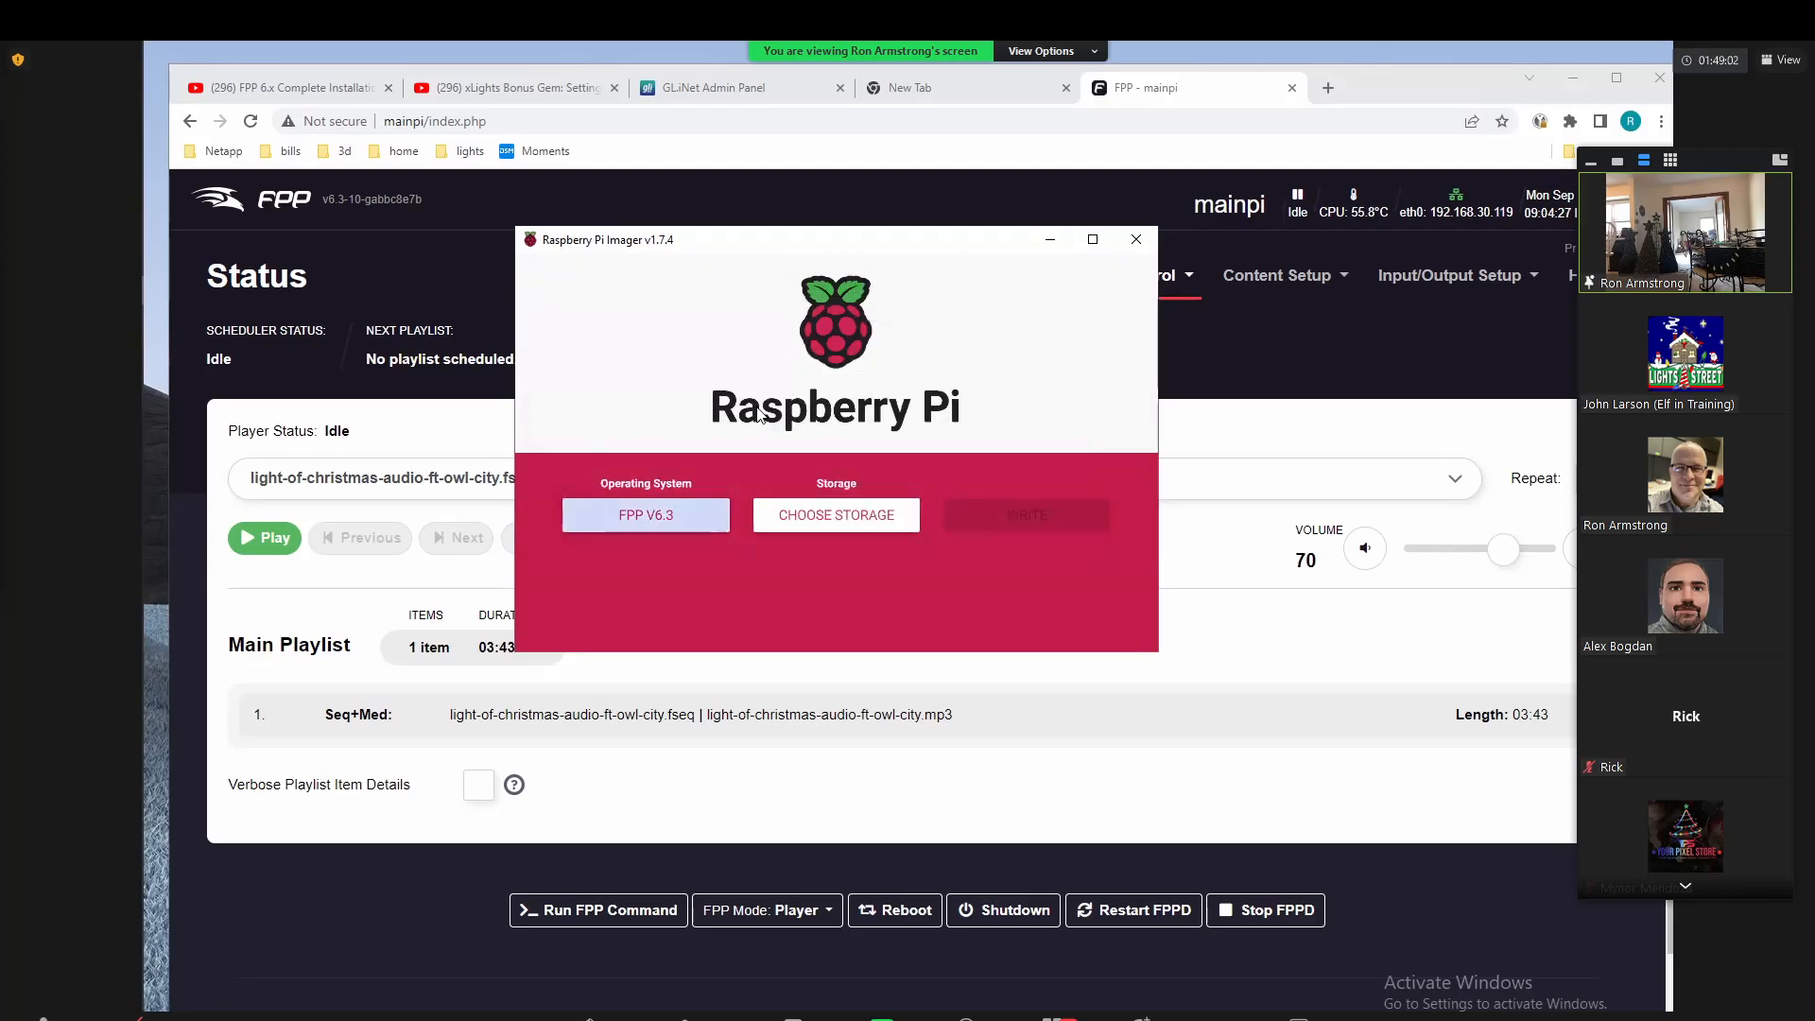
click(792, 516)
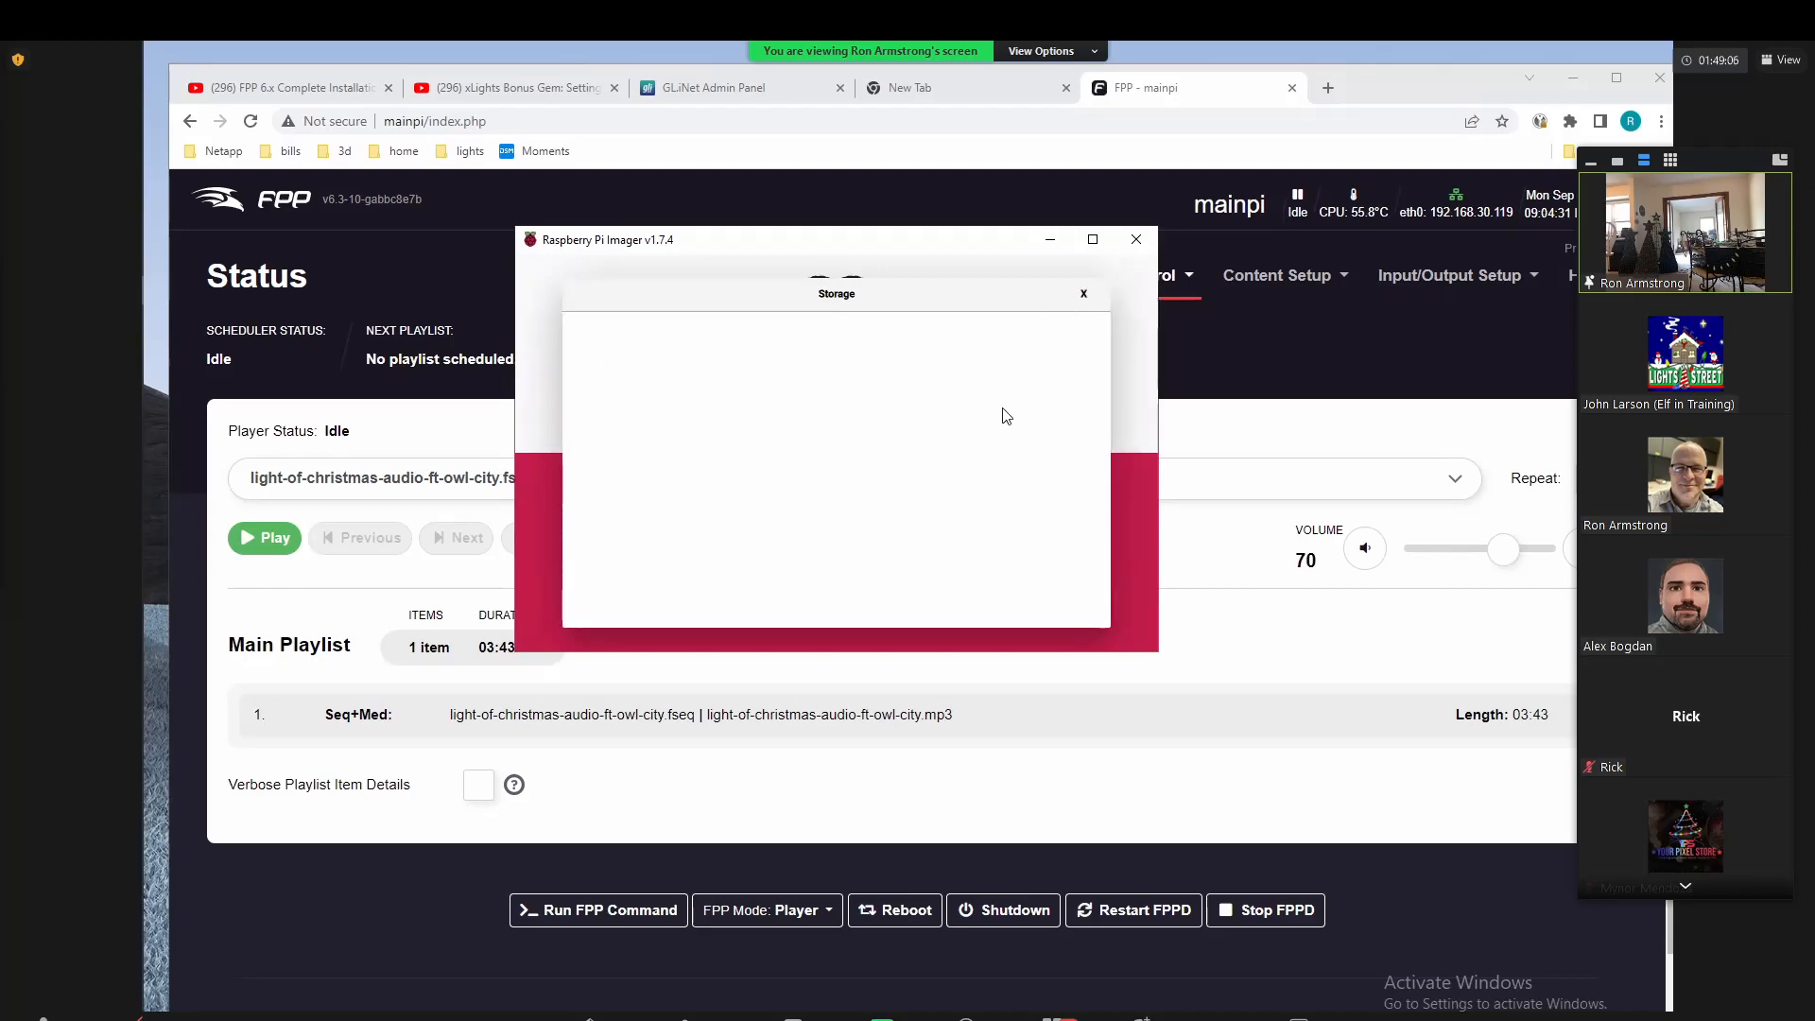
click(1083, 293)
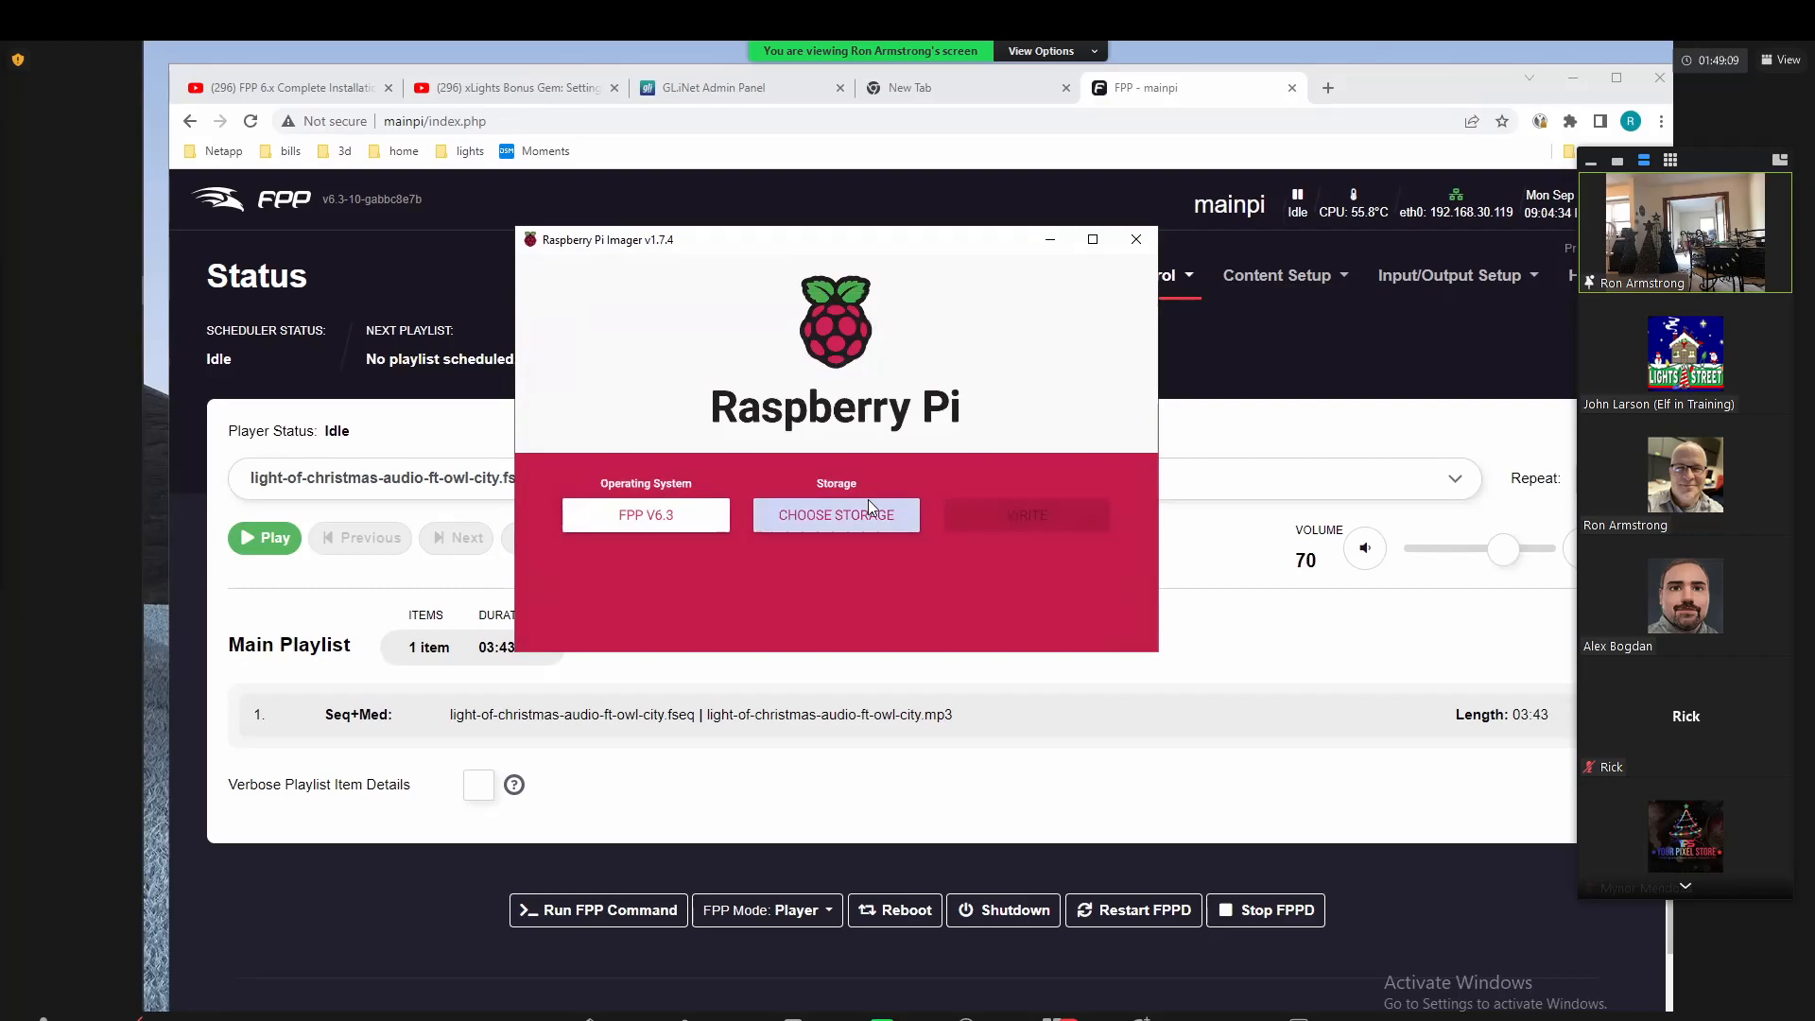
click(662, 518)
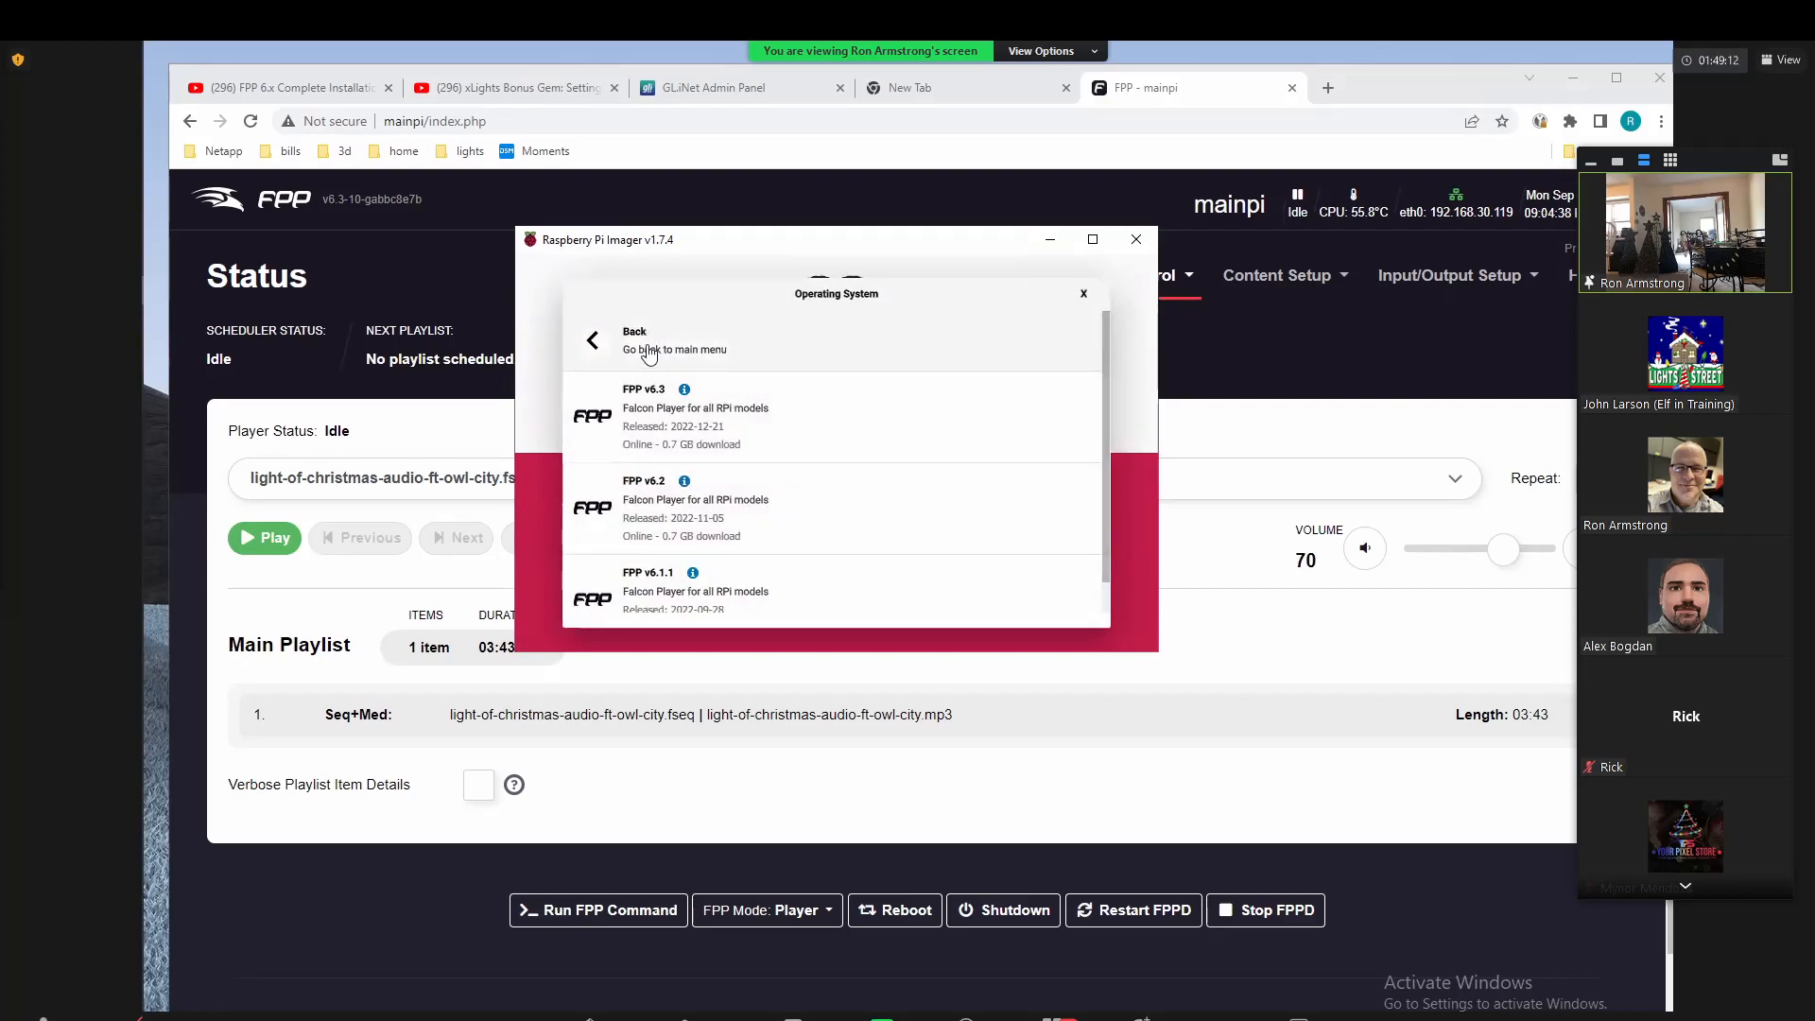
click(596, 345)
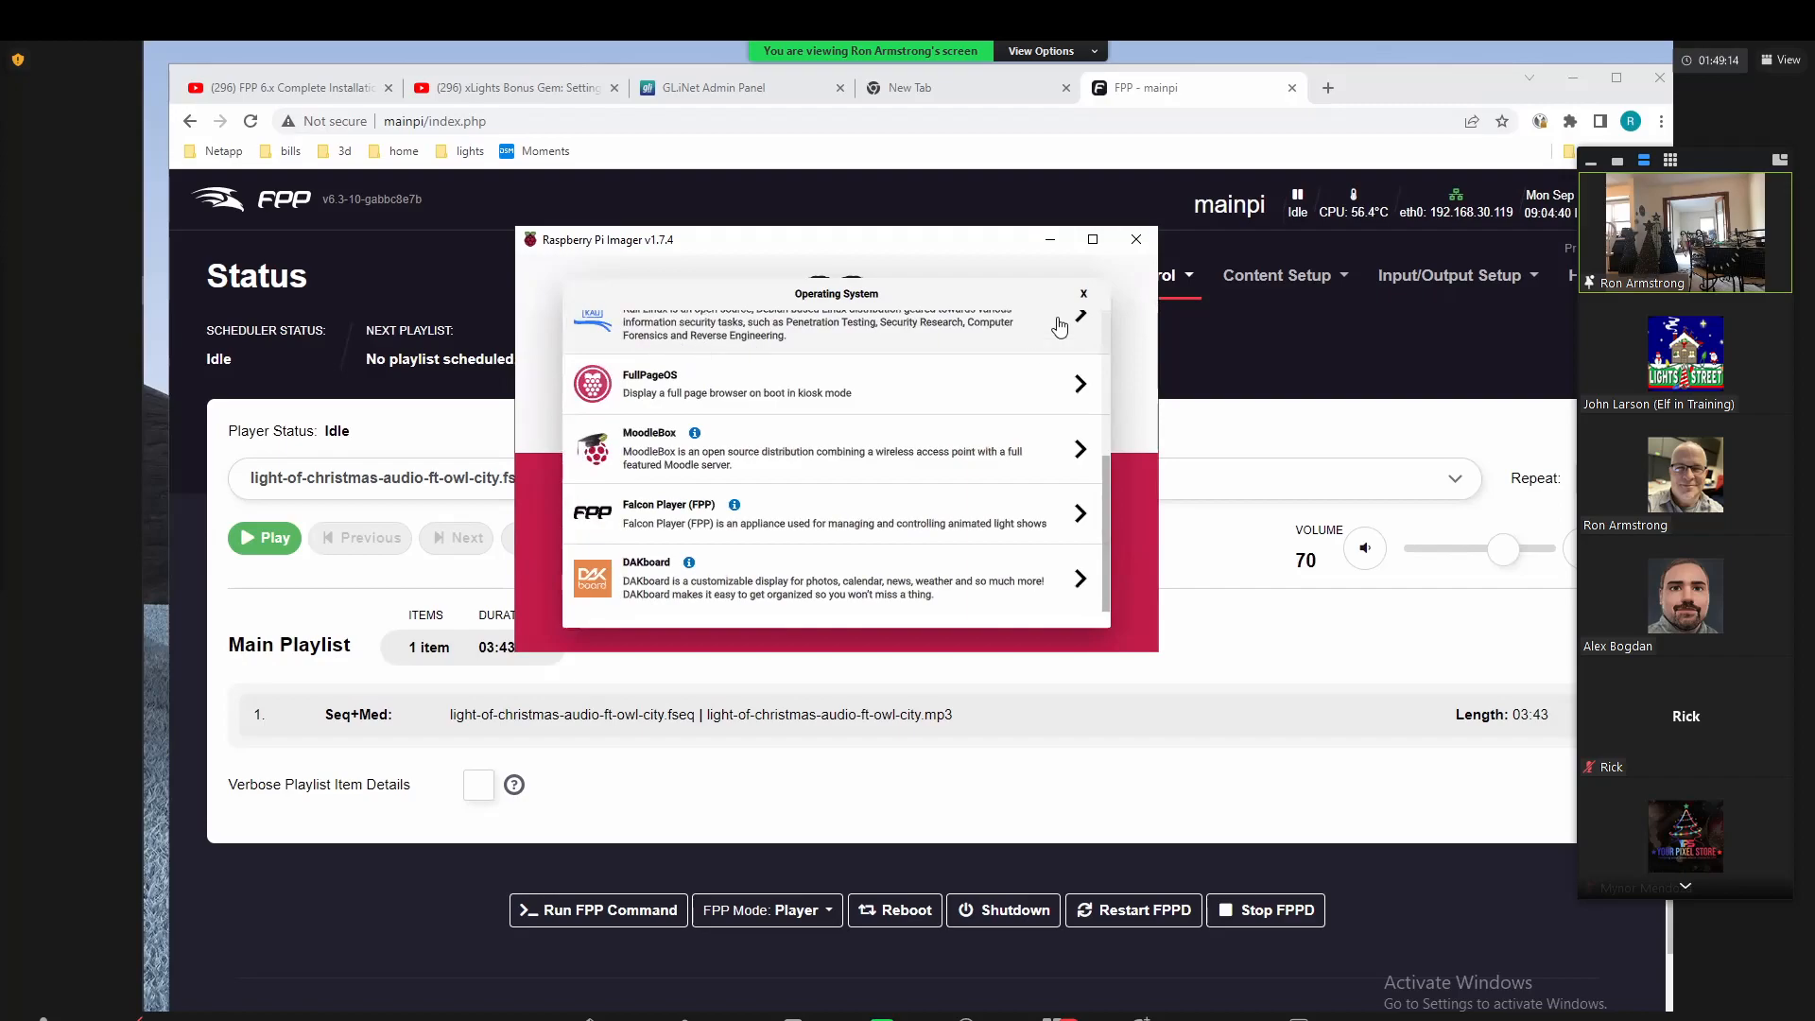
click(1085, 296)
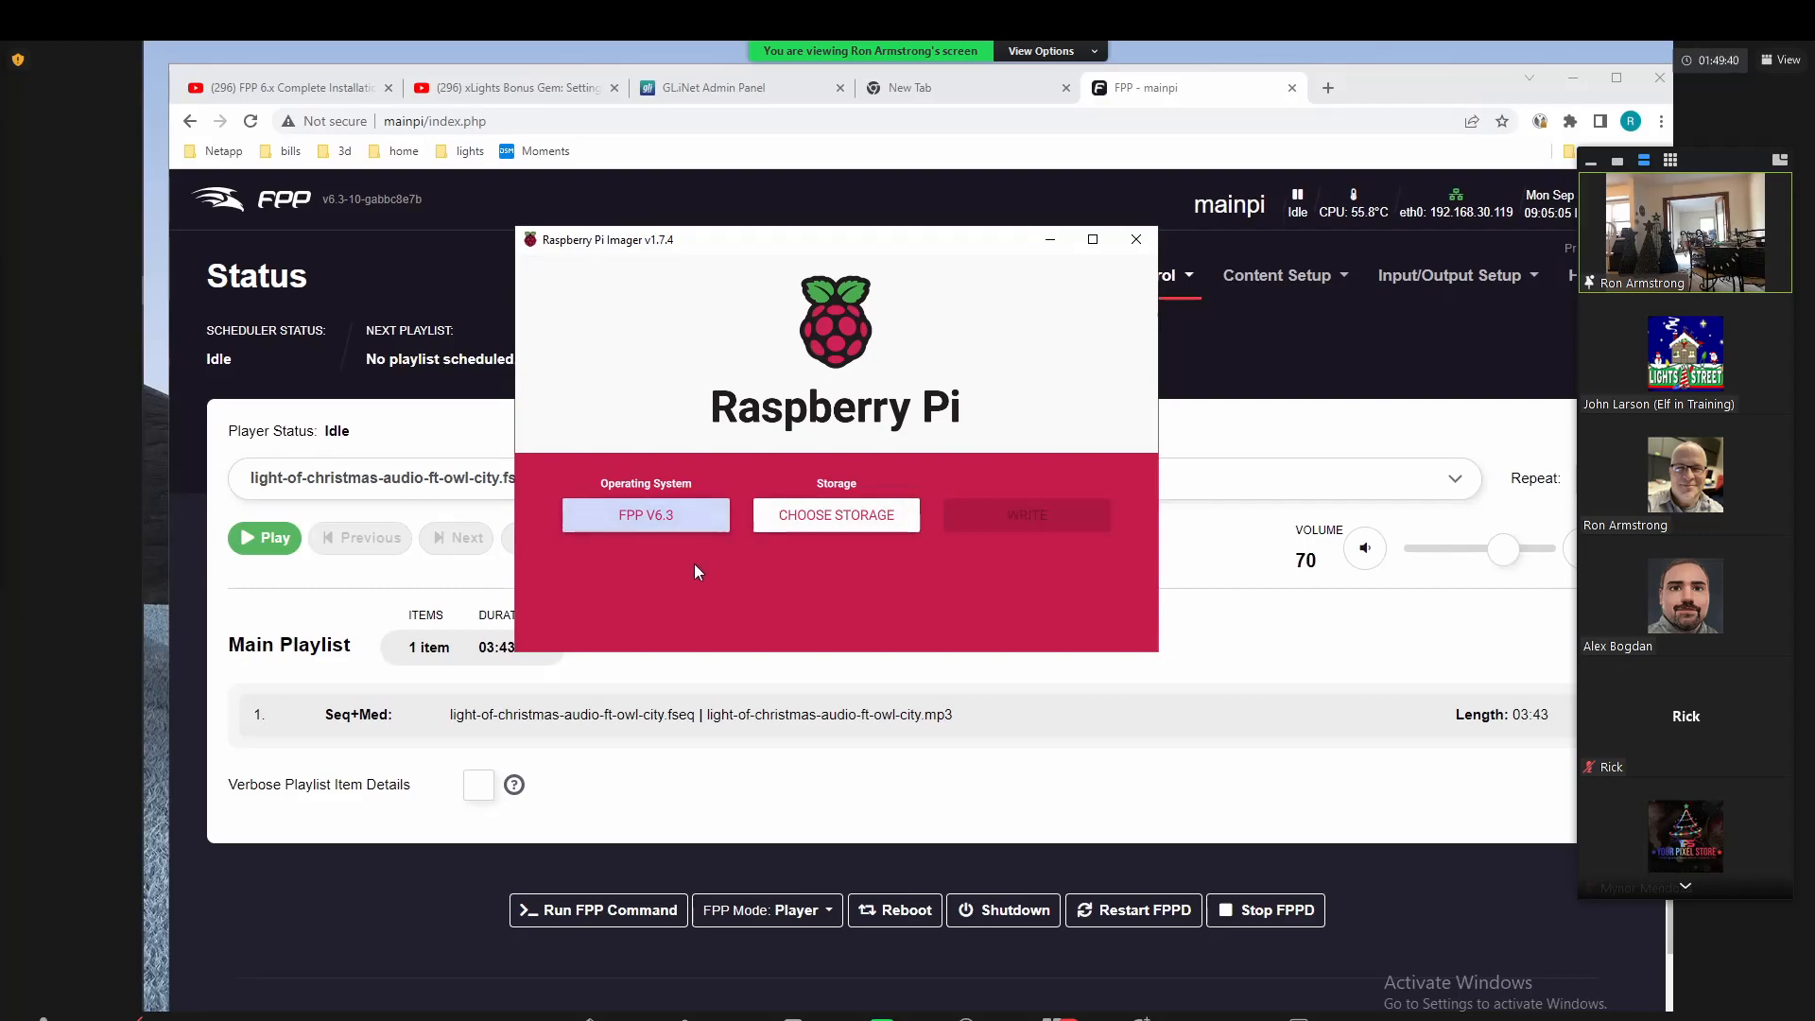
Step: Choose FPP-v7.0-beta1-BBB.img.zip from C:\data\fpp as the custom operating system image, and close the imager
click(629, 516)
scroll(680, 425, up, 5)
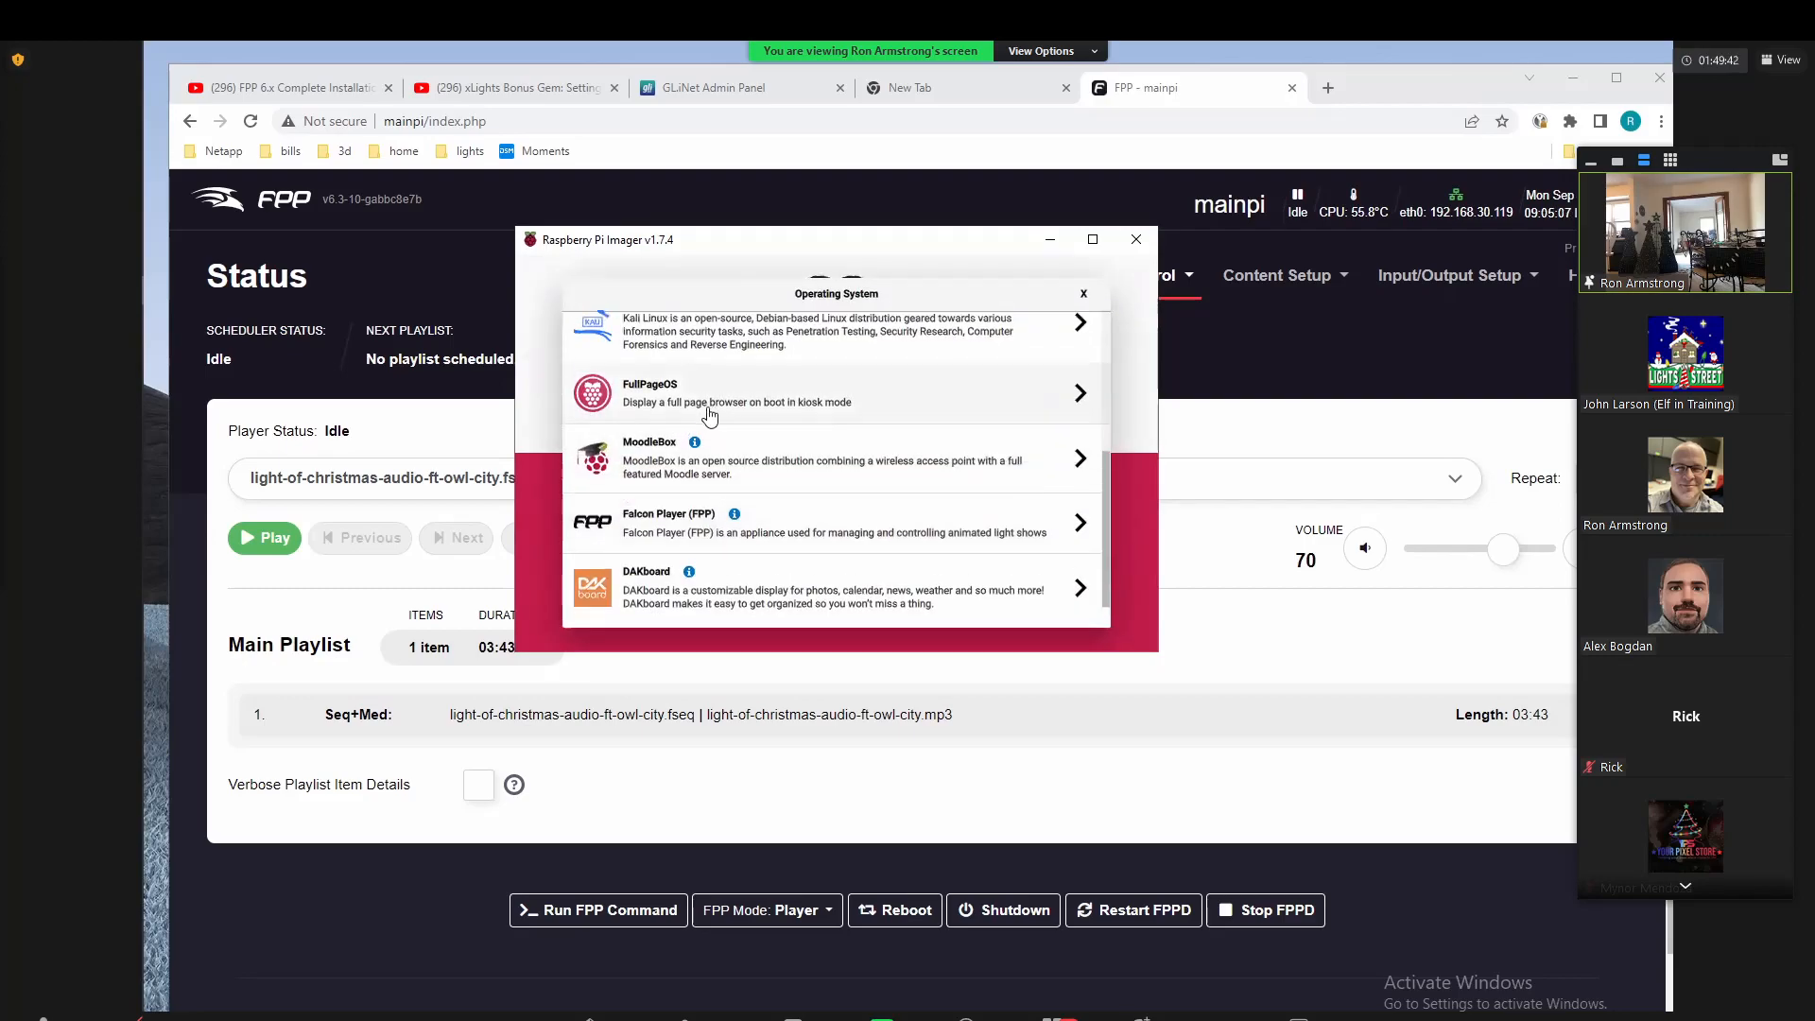
scroll(631, 364, down, 5)
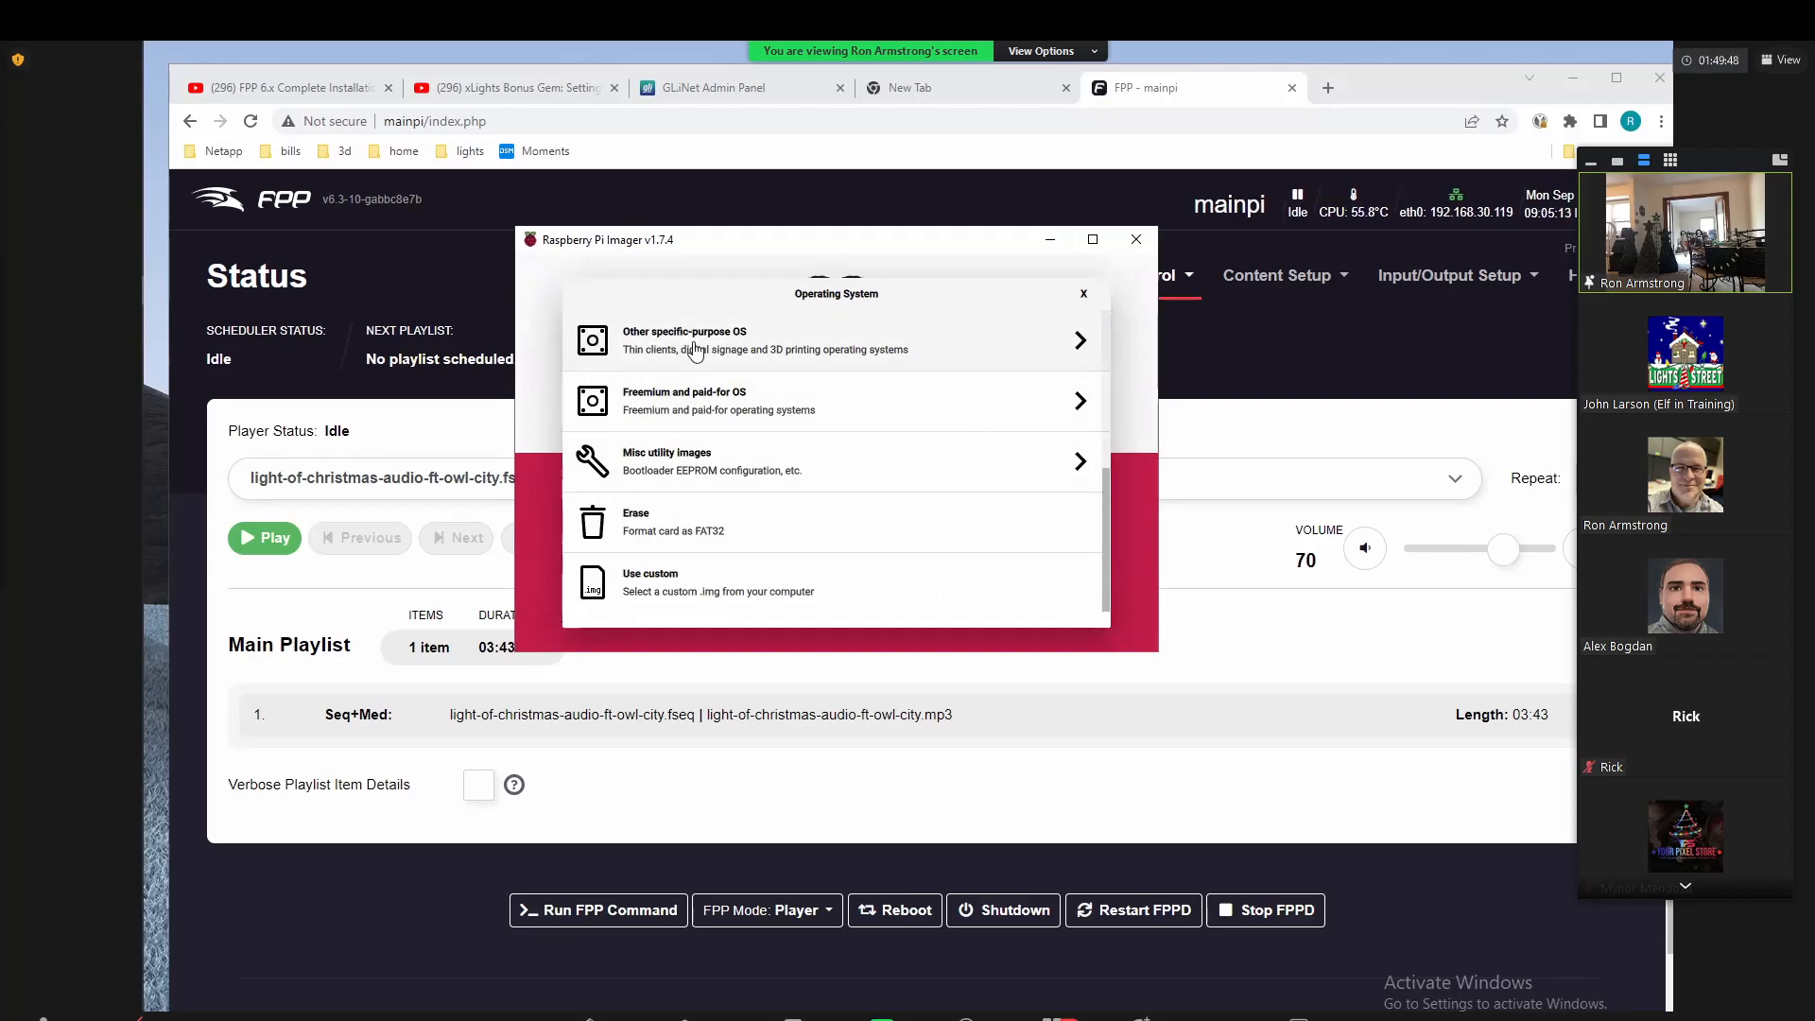
click(675, 599)
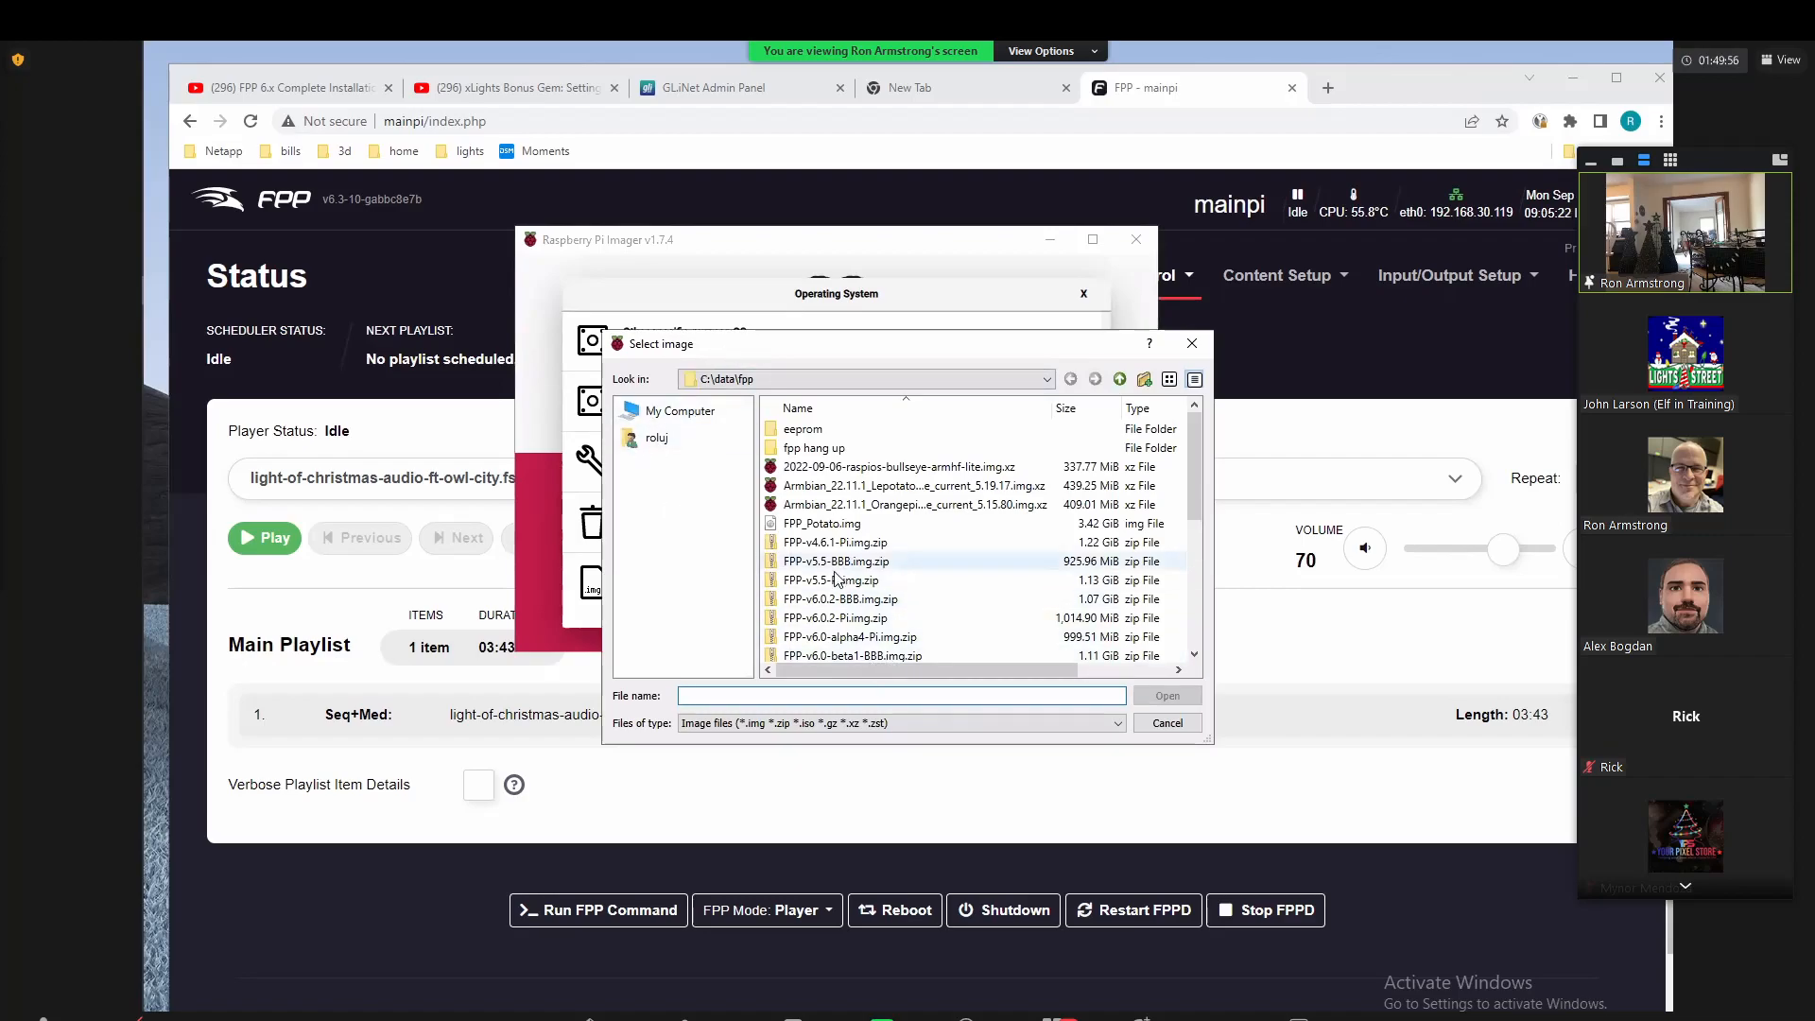
scroll(842, 576, down, 3)
scroll(866, 587, down, 2)
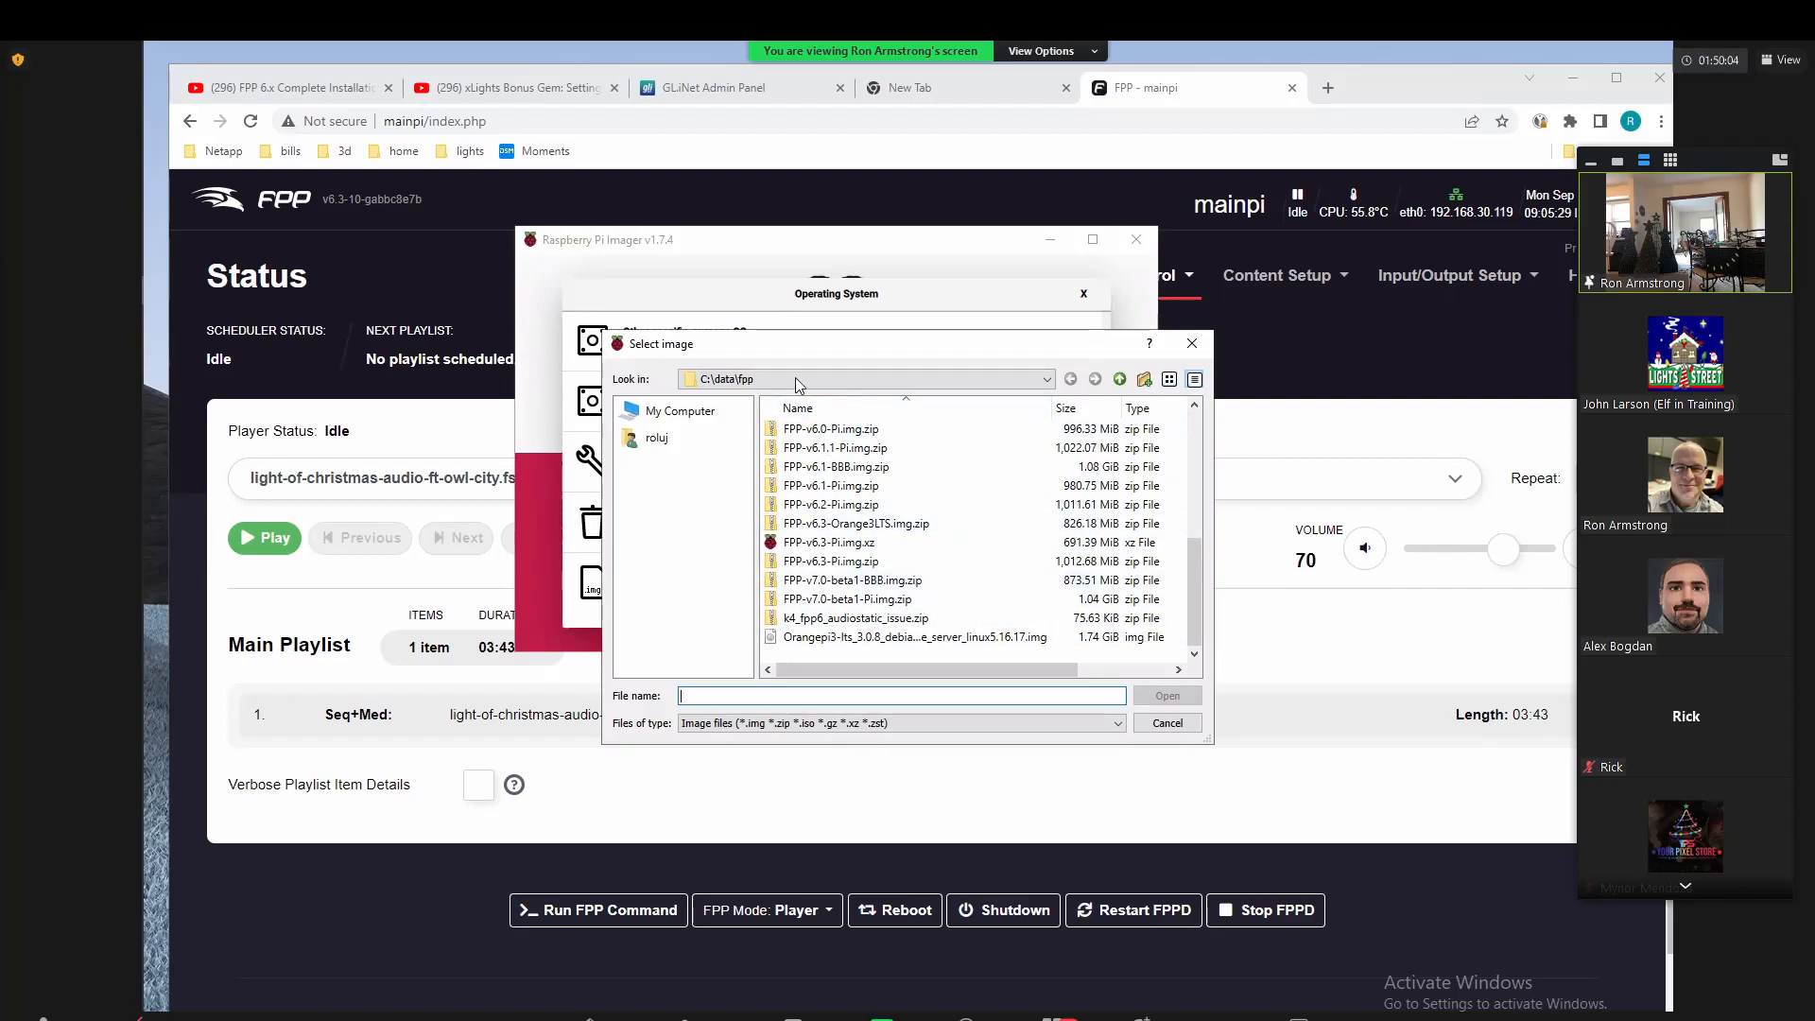
click(880, 583)
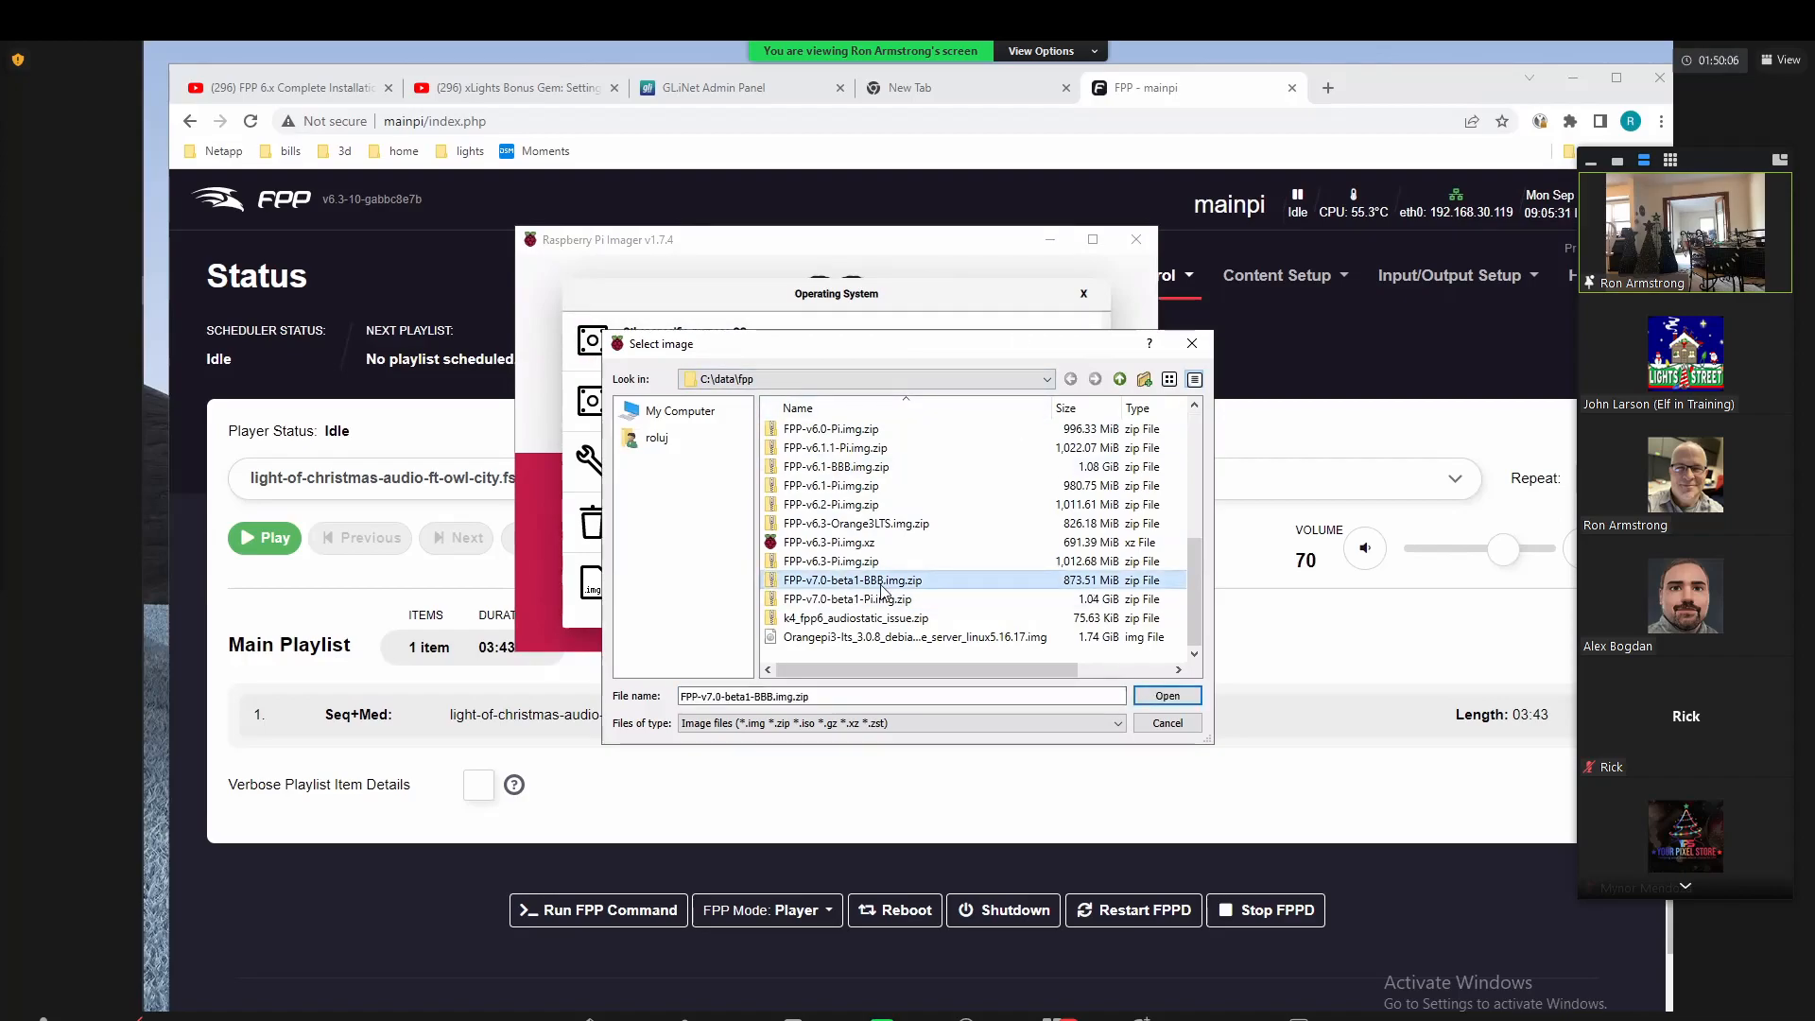
click(1167, 698)
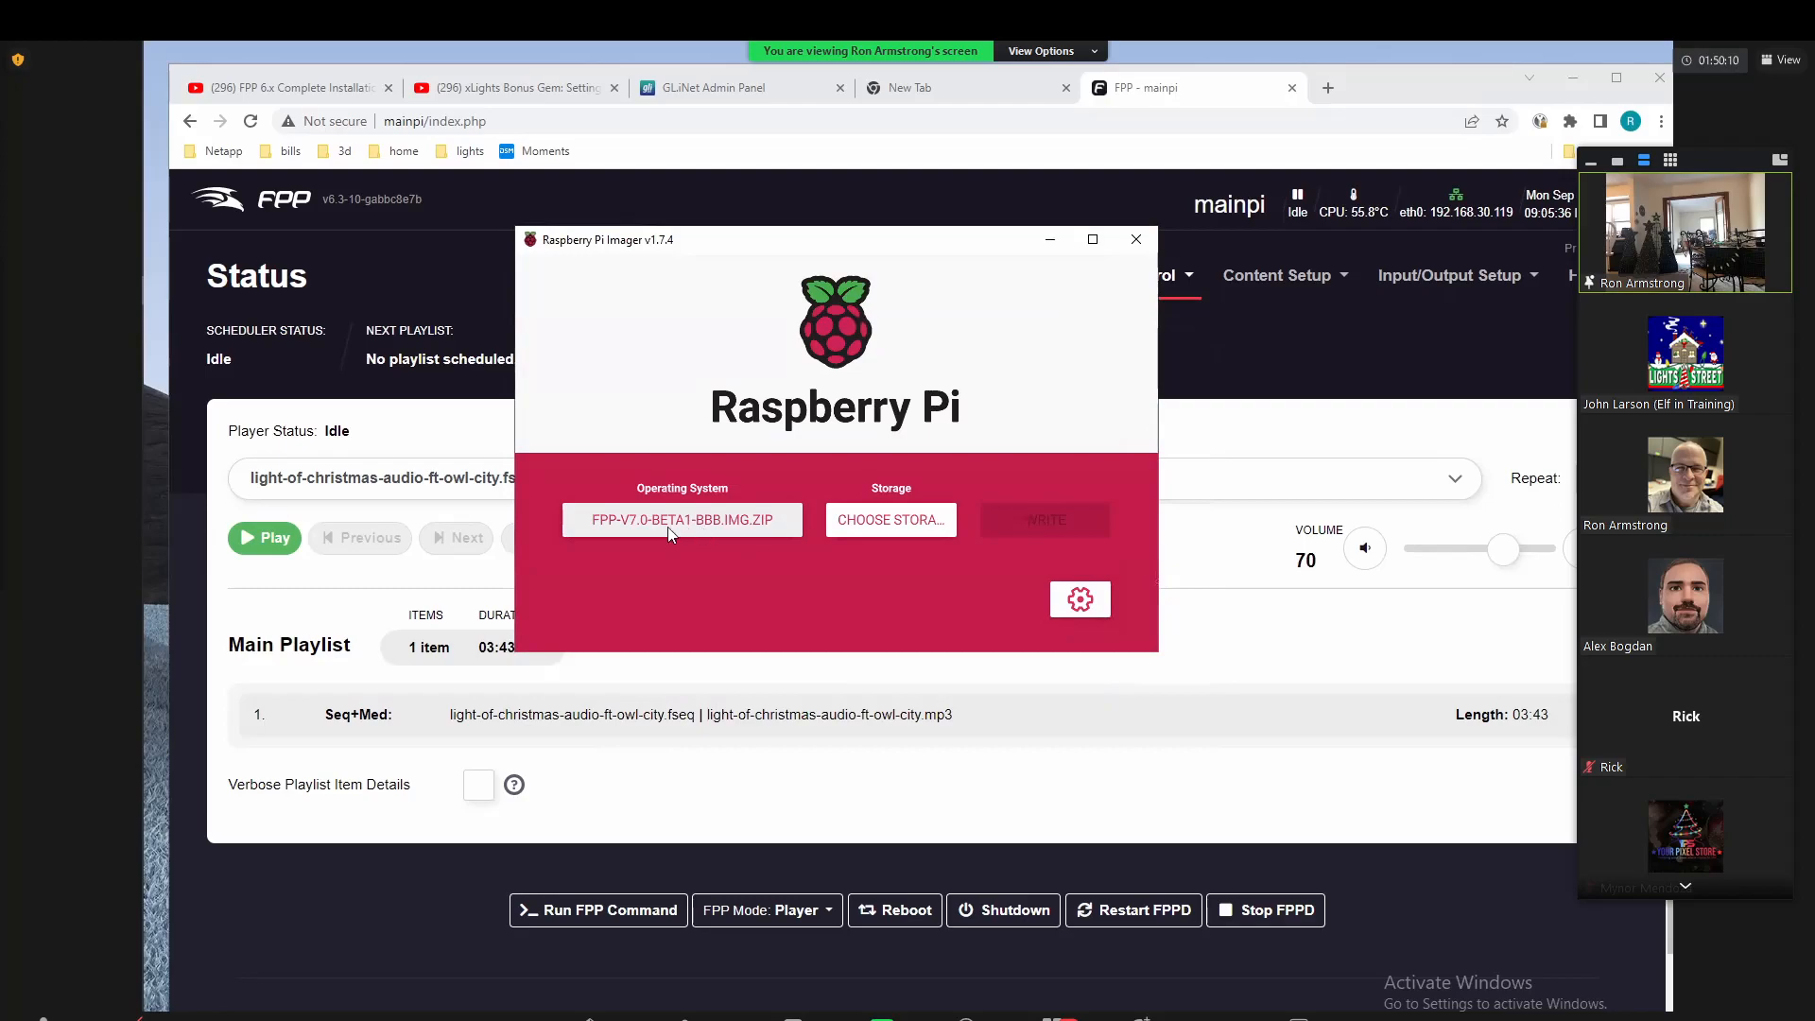
click(1131, 241)
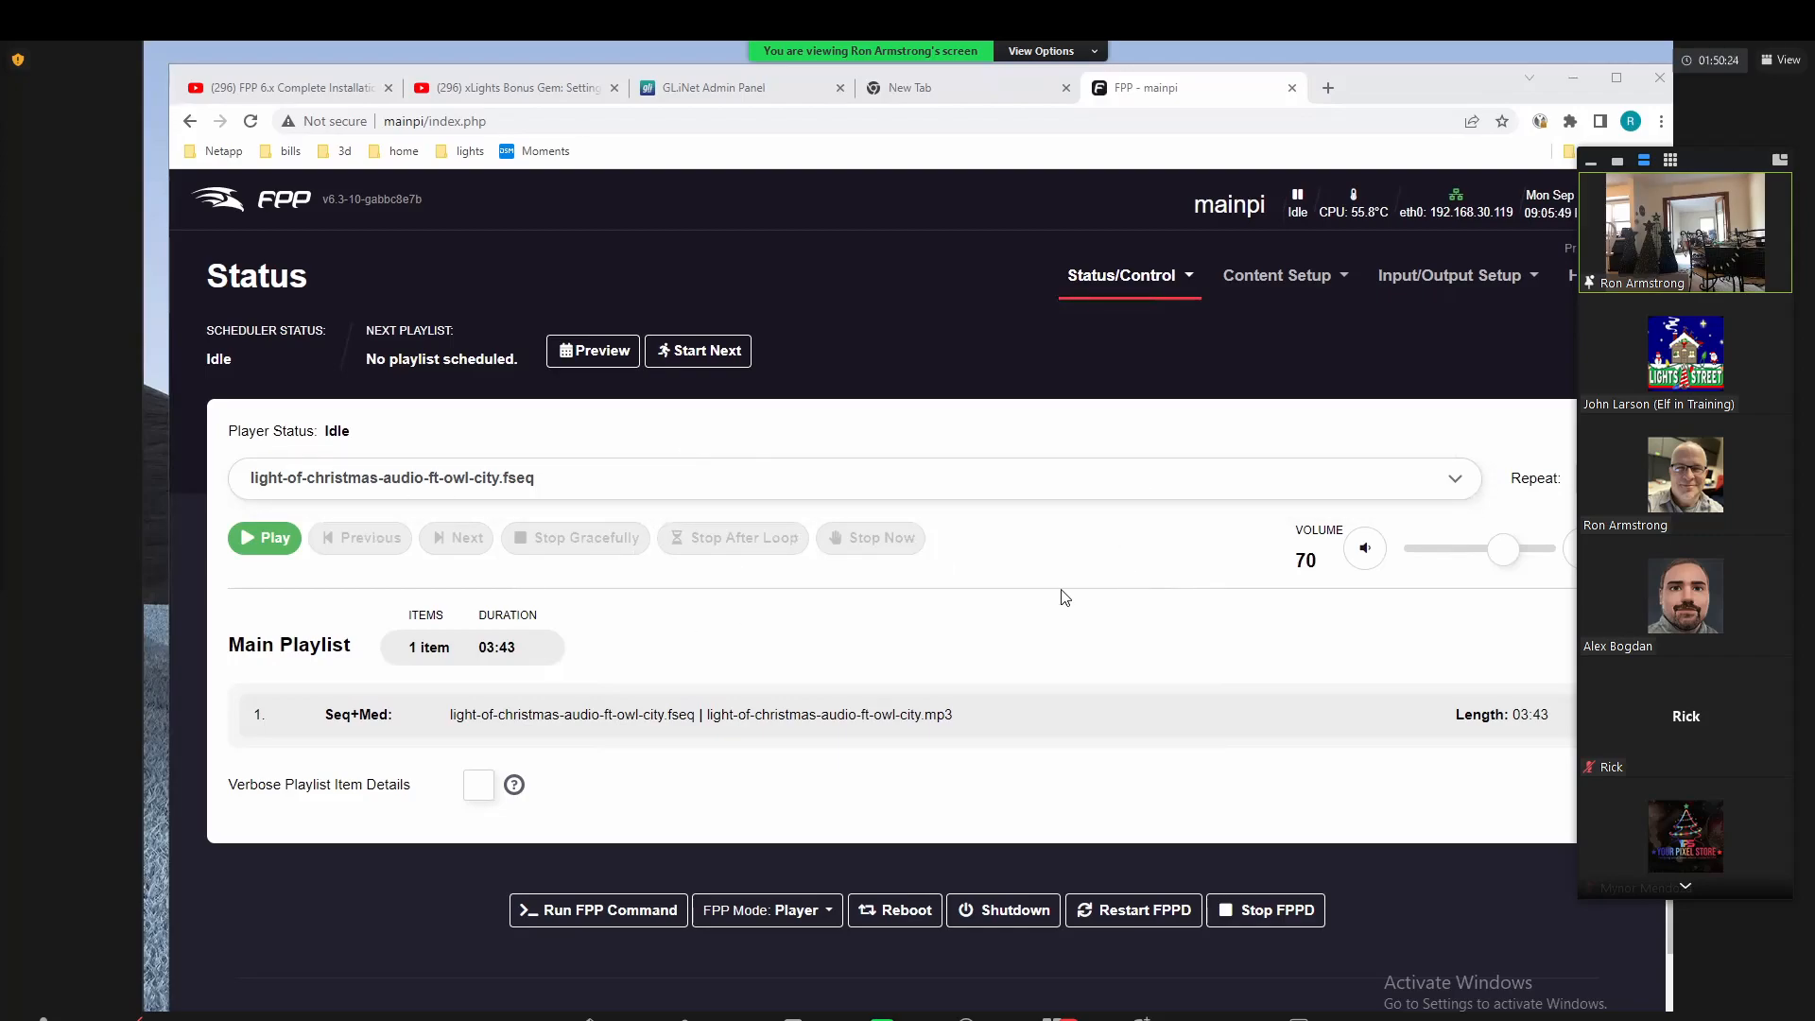
Step: Select blinding-lights-official-audio.fseq on mainpi's status page, lower the volume to 11, and play it
click(539, 479)
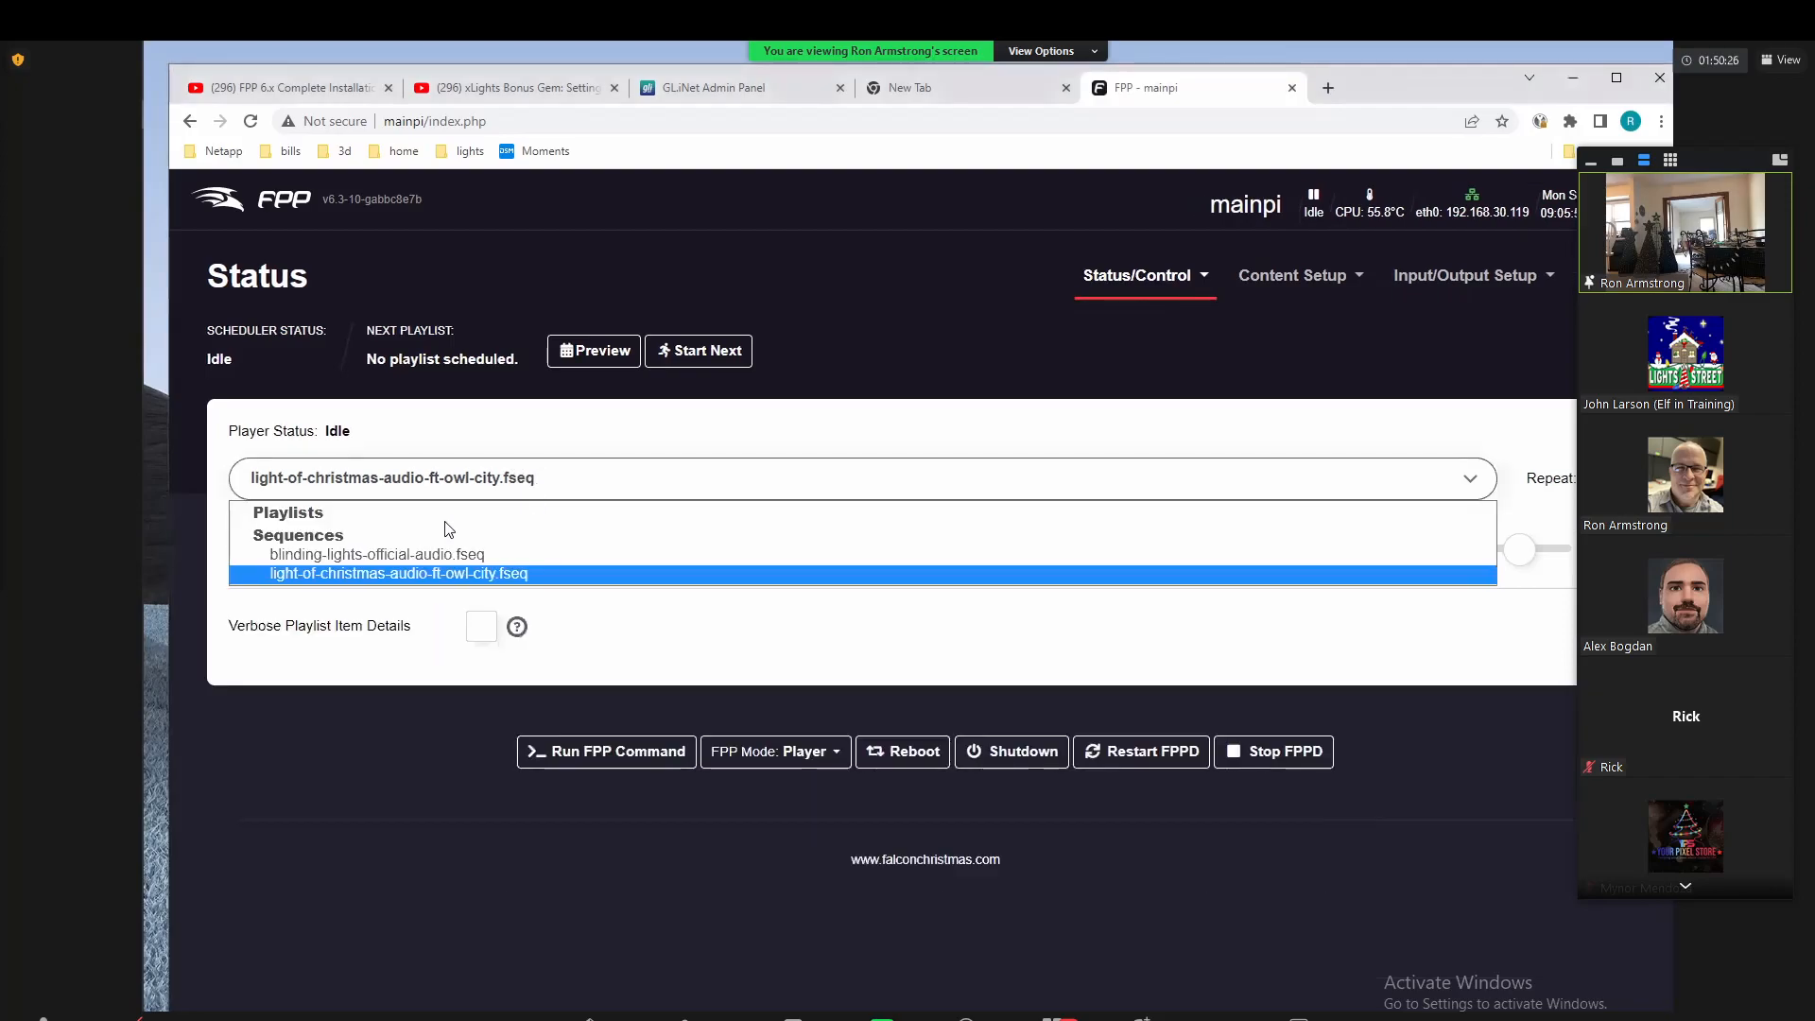
click(466, 556)
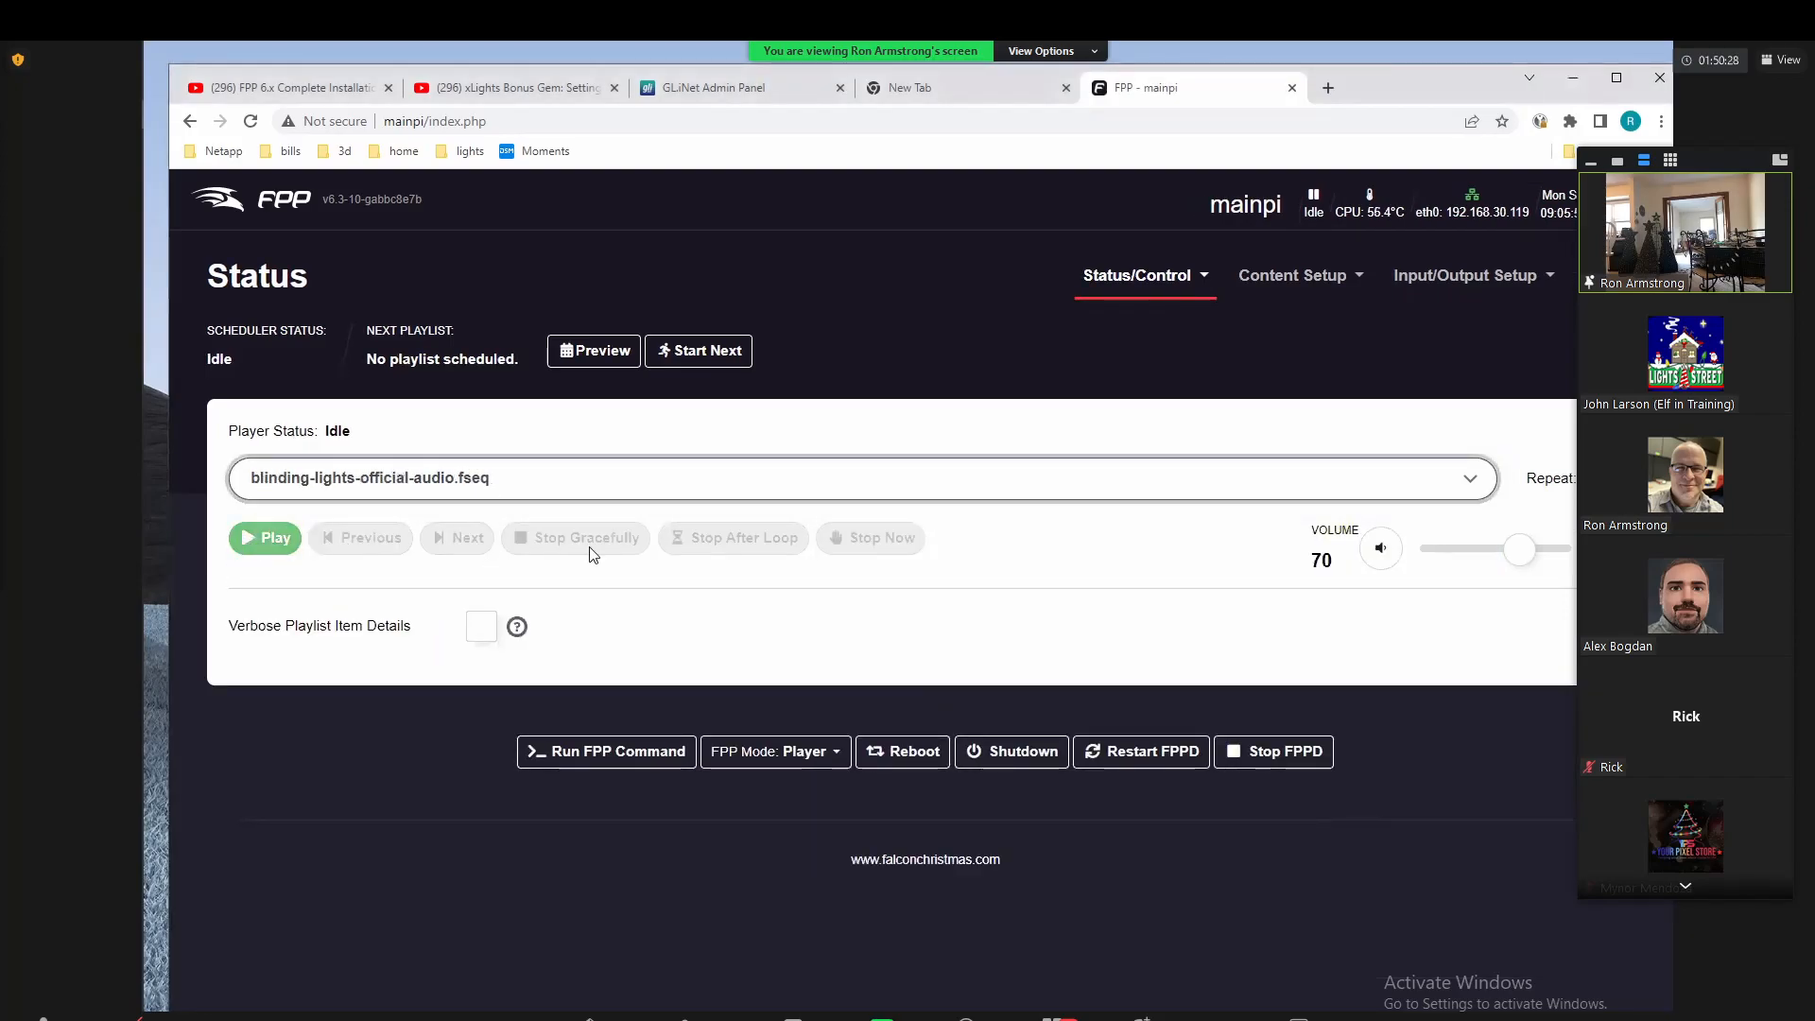
drag(1511, 550, 1449, 552)
click(293, 537)
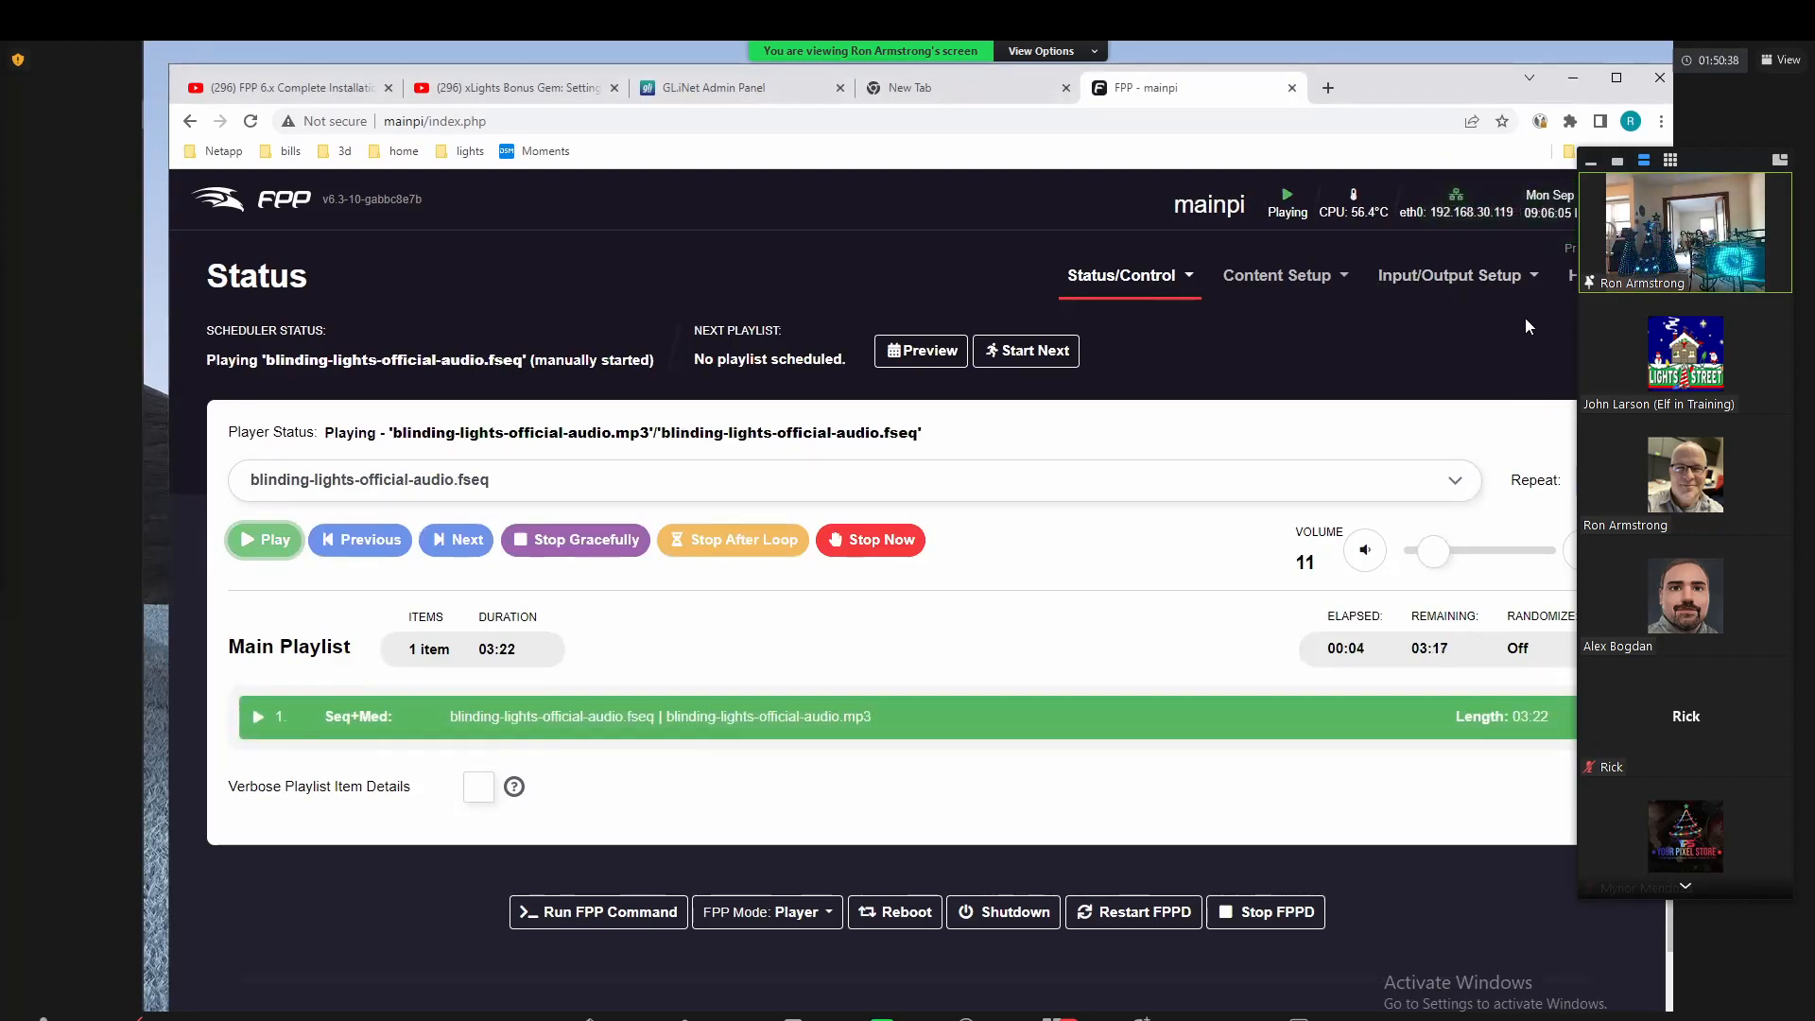
Step: Open mainpi's MultiSync page and enable automatic refreshing of the stats
click(1127, 279)
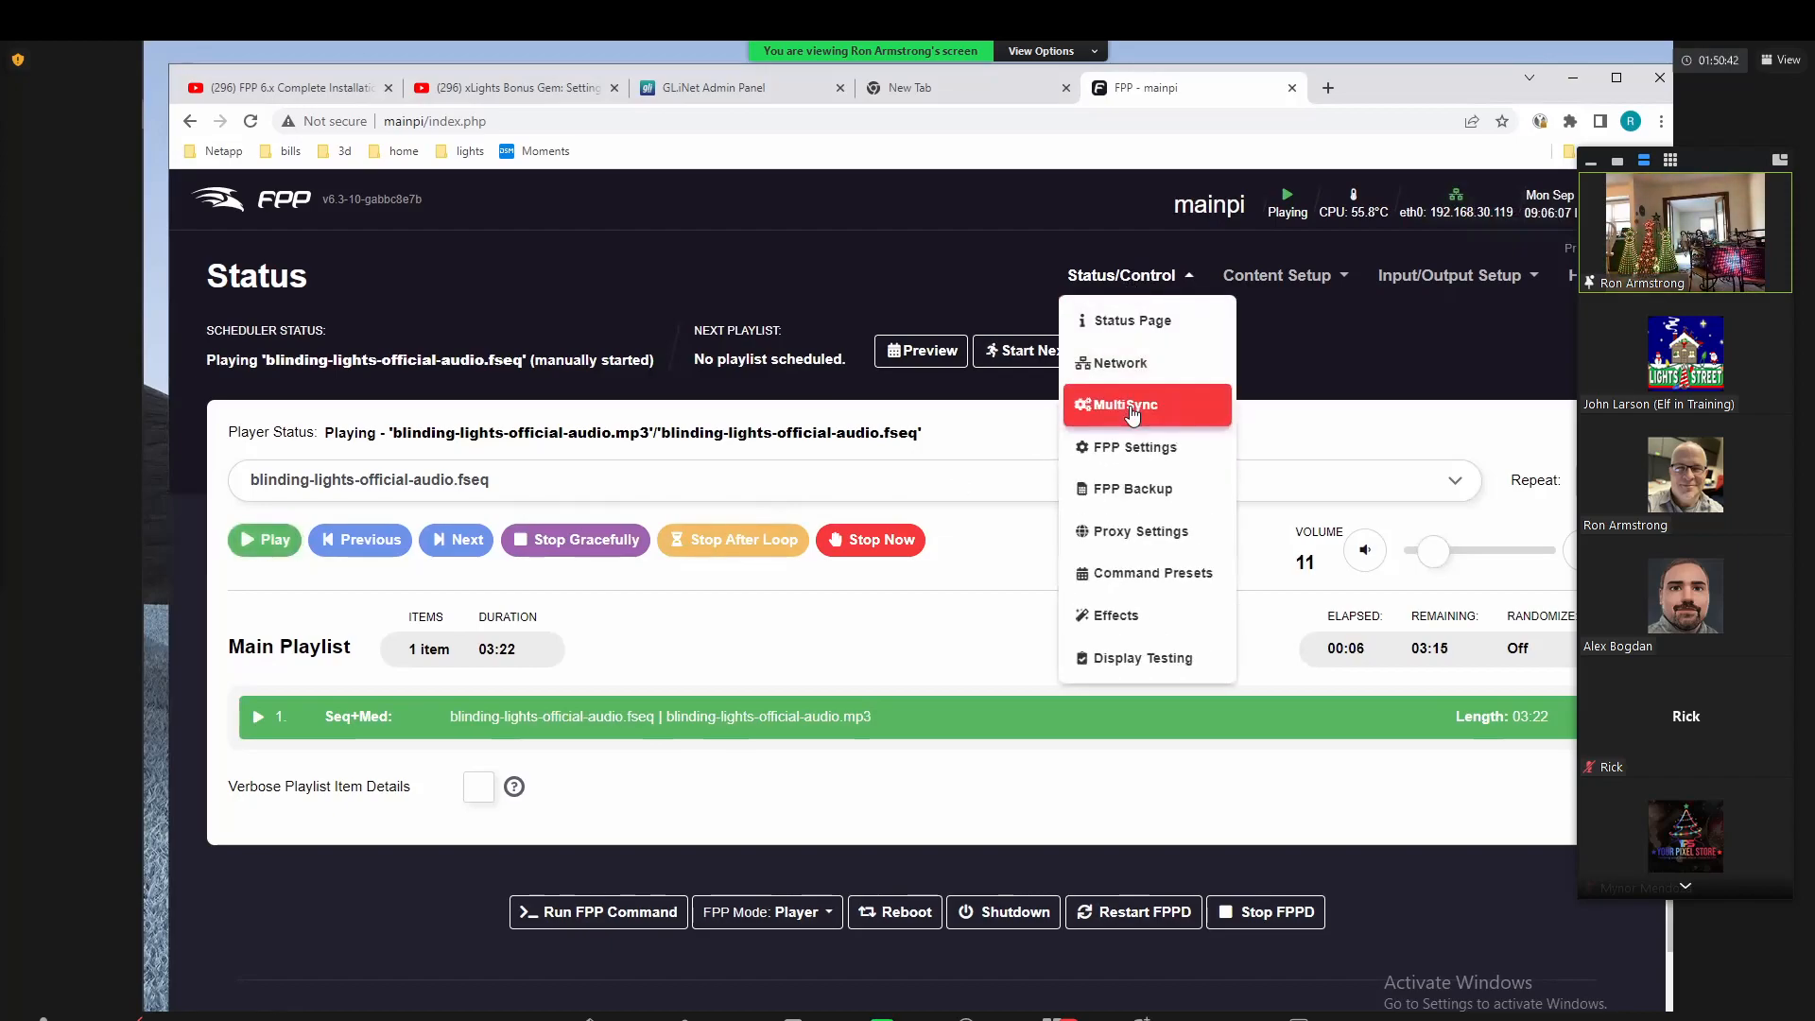
click(1129, 409)
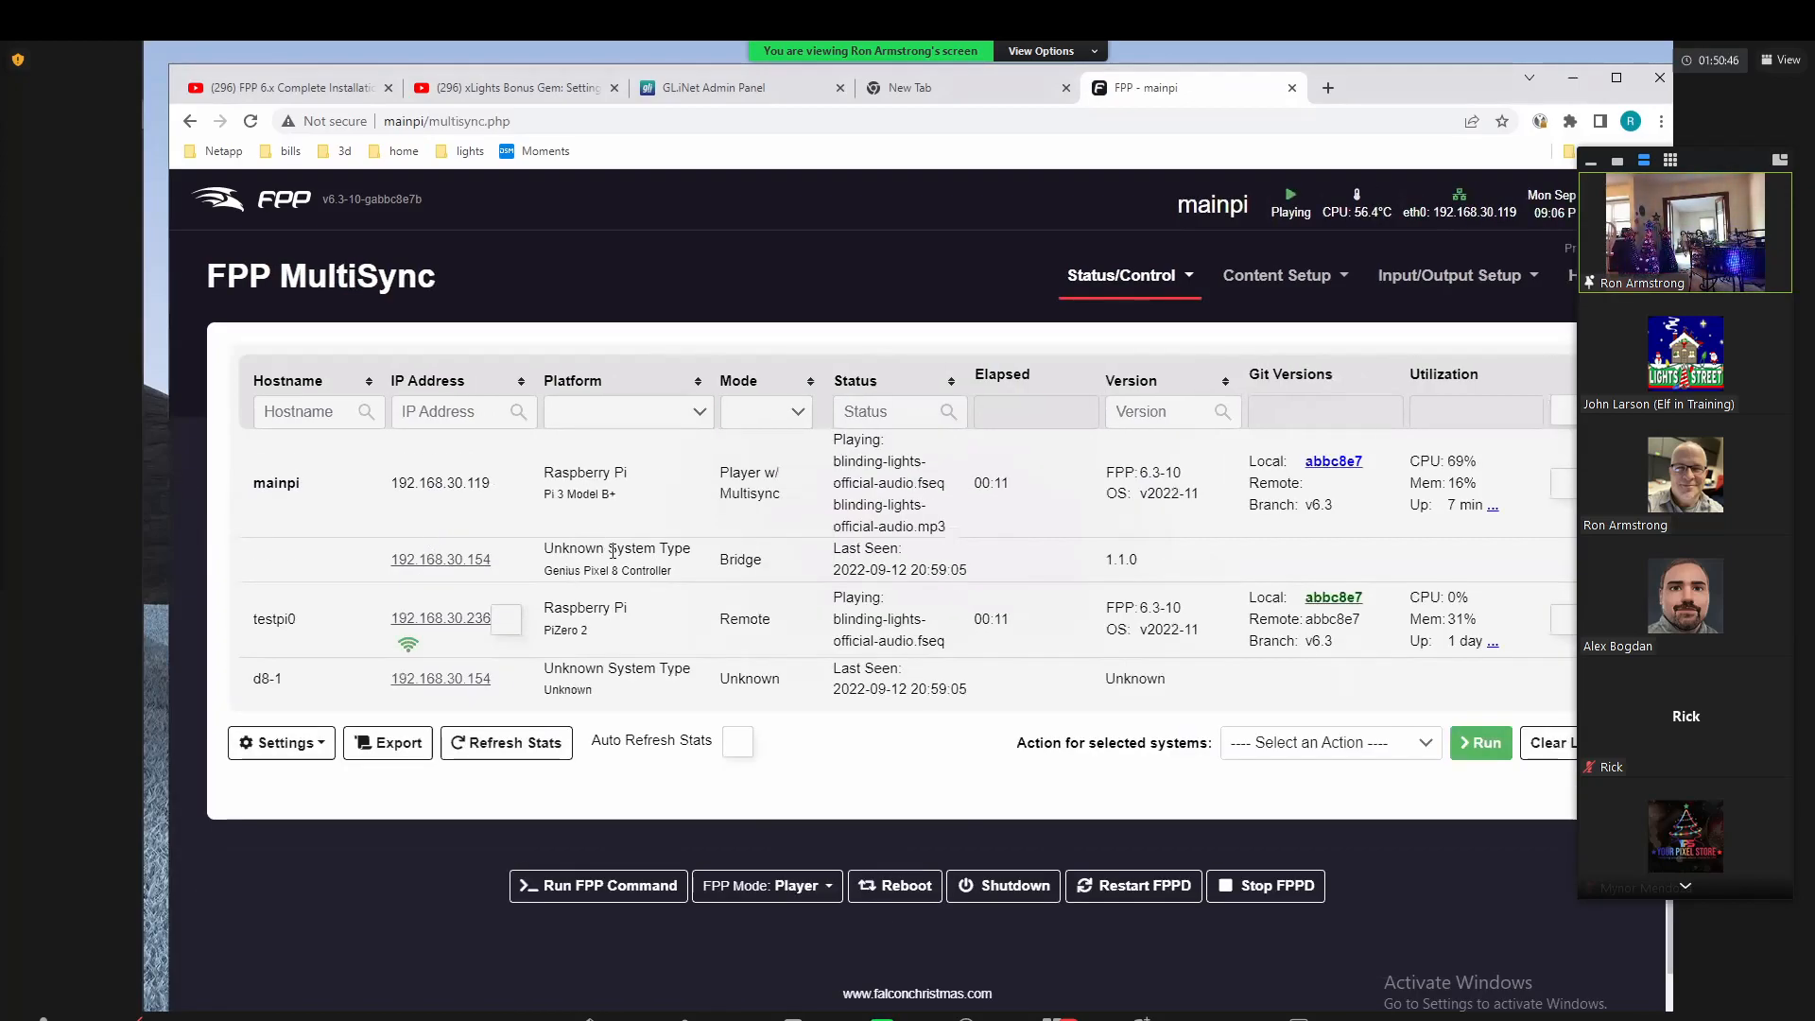
drag(609, 740, 738, 753)
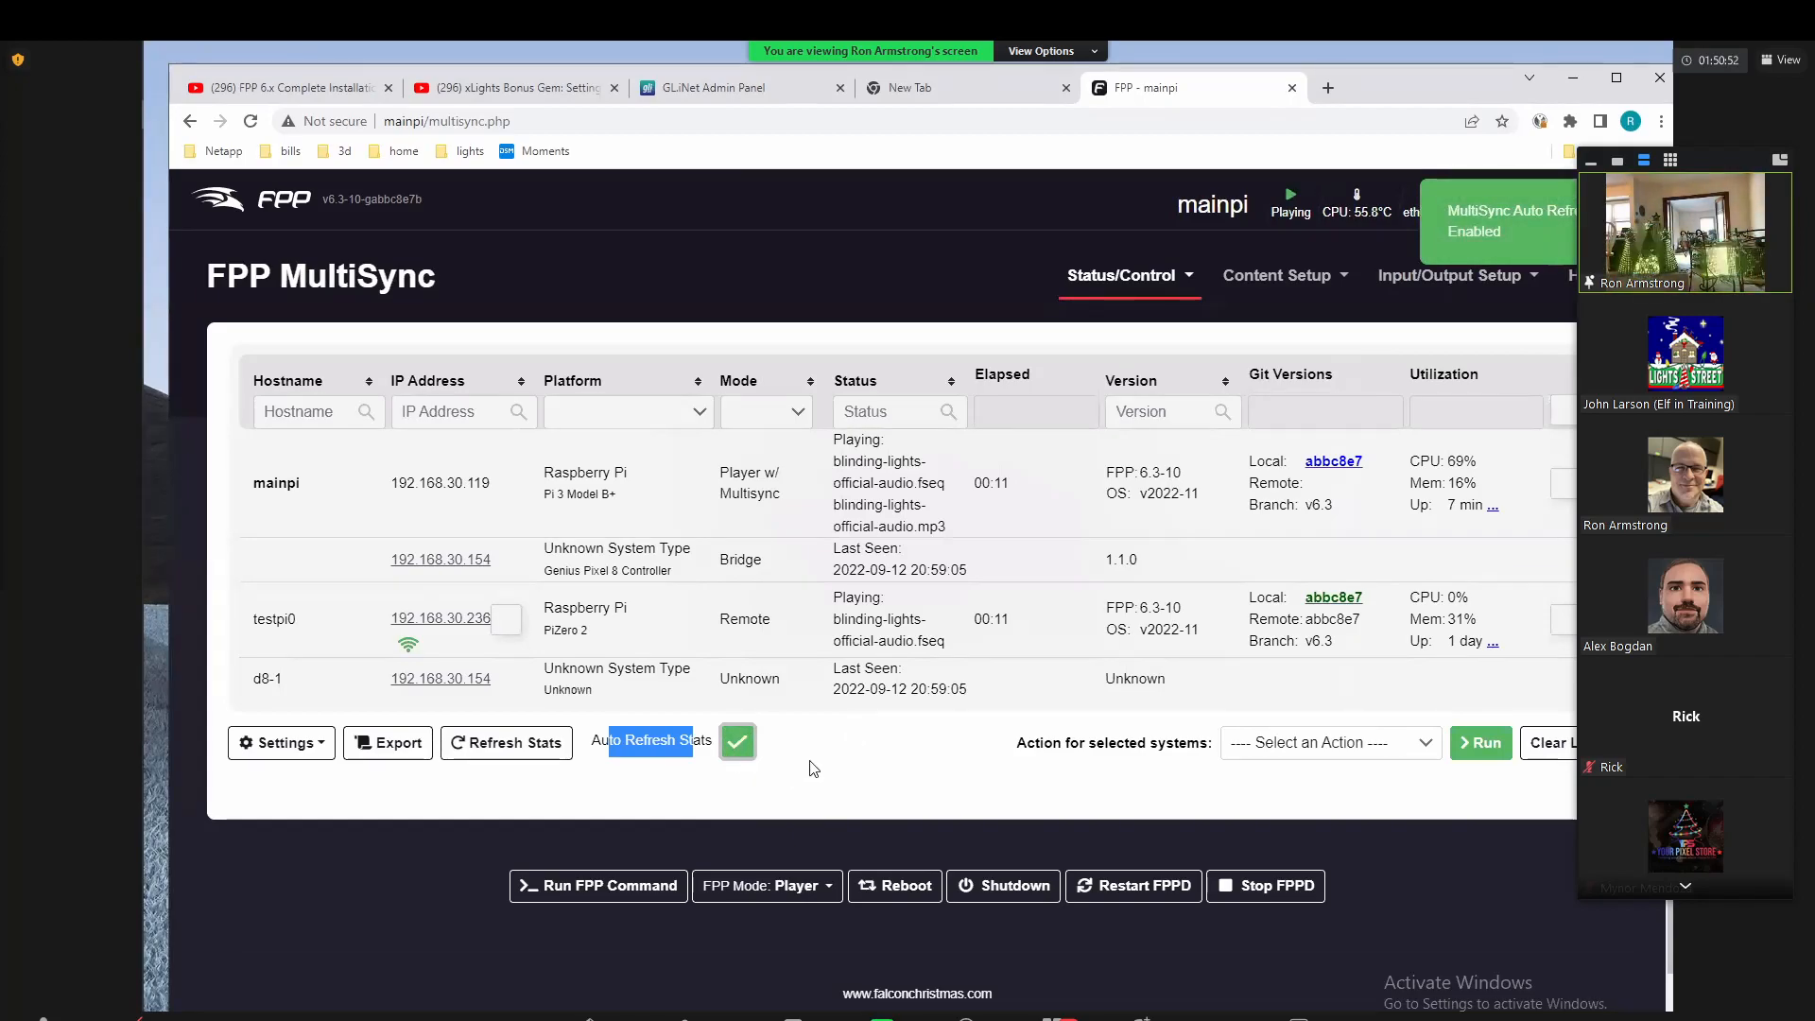
Step: Compare the playing files and elapsed times of mainpi and testpi0, and examine the Genius Pixel 8 Controller's platform and mode
drag(833, 457, 933, 483)
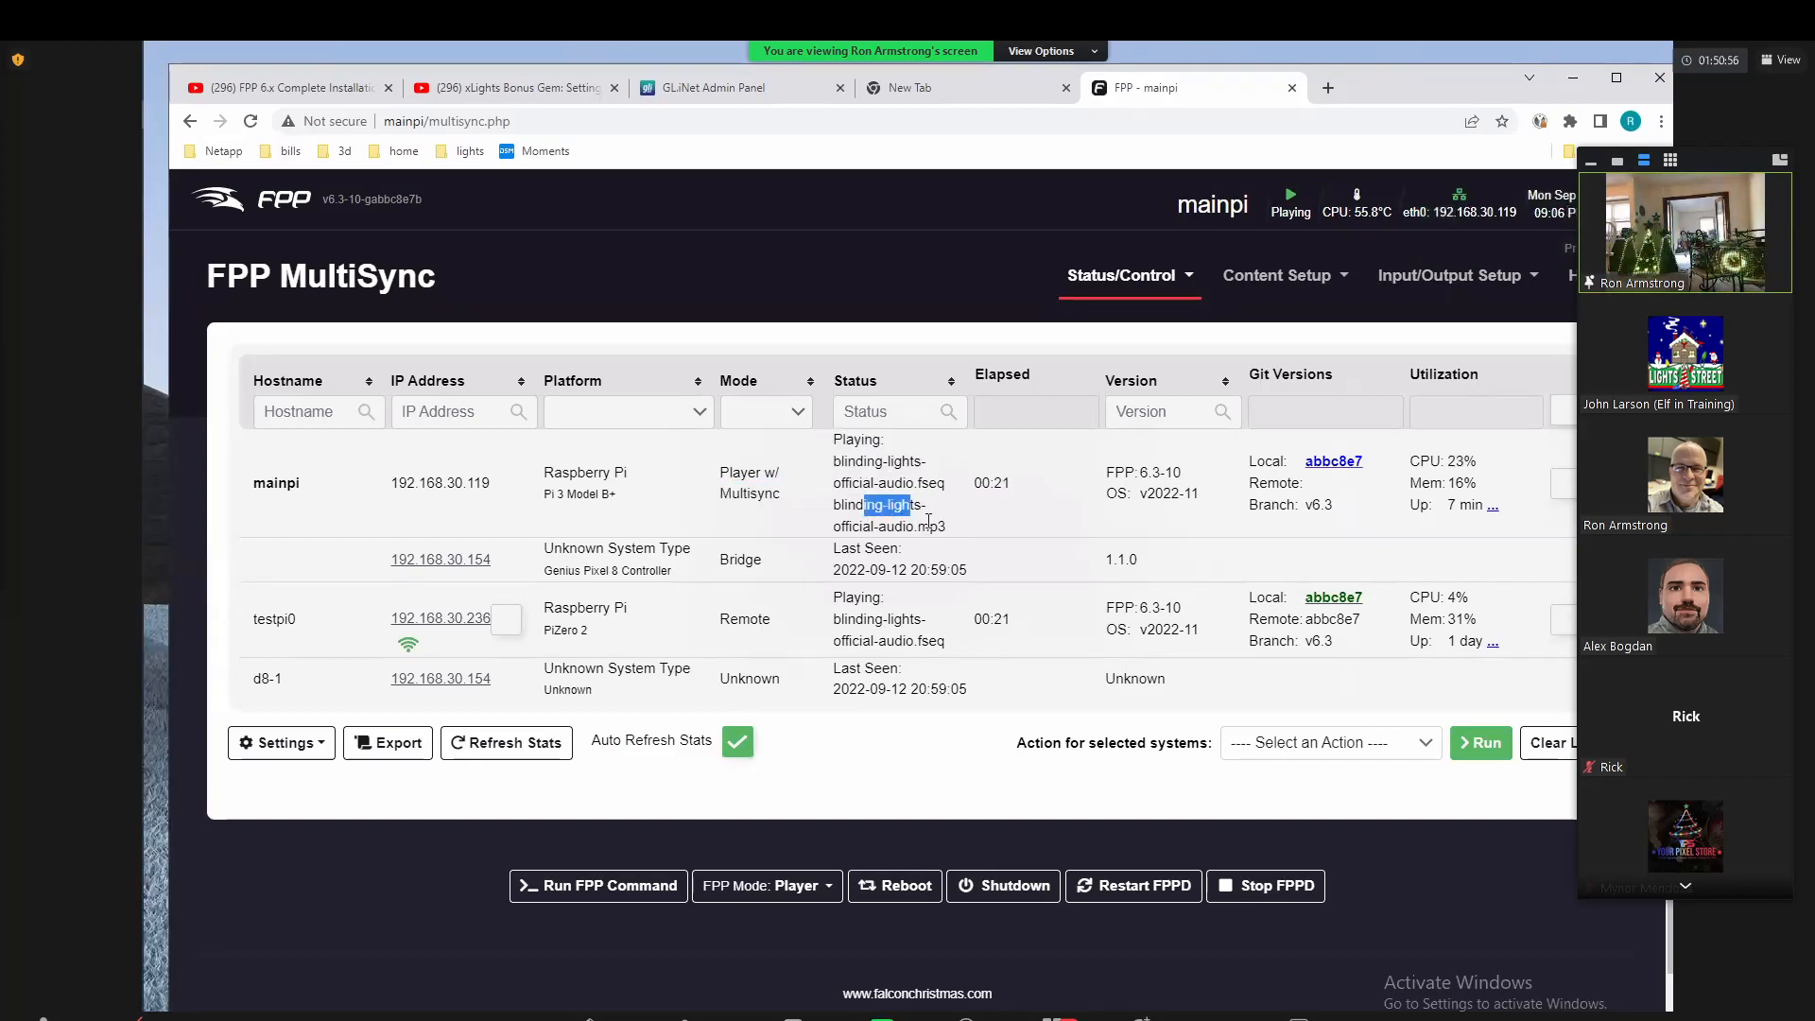
triple_click(865, 511)
drag(1013, 480, 1018, 482)
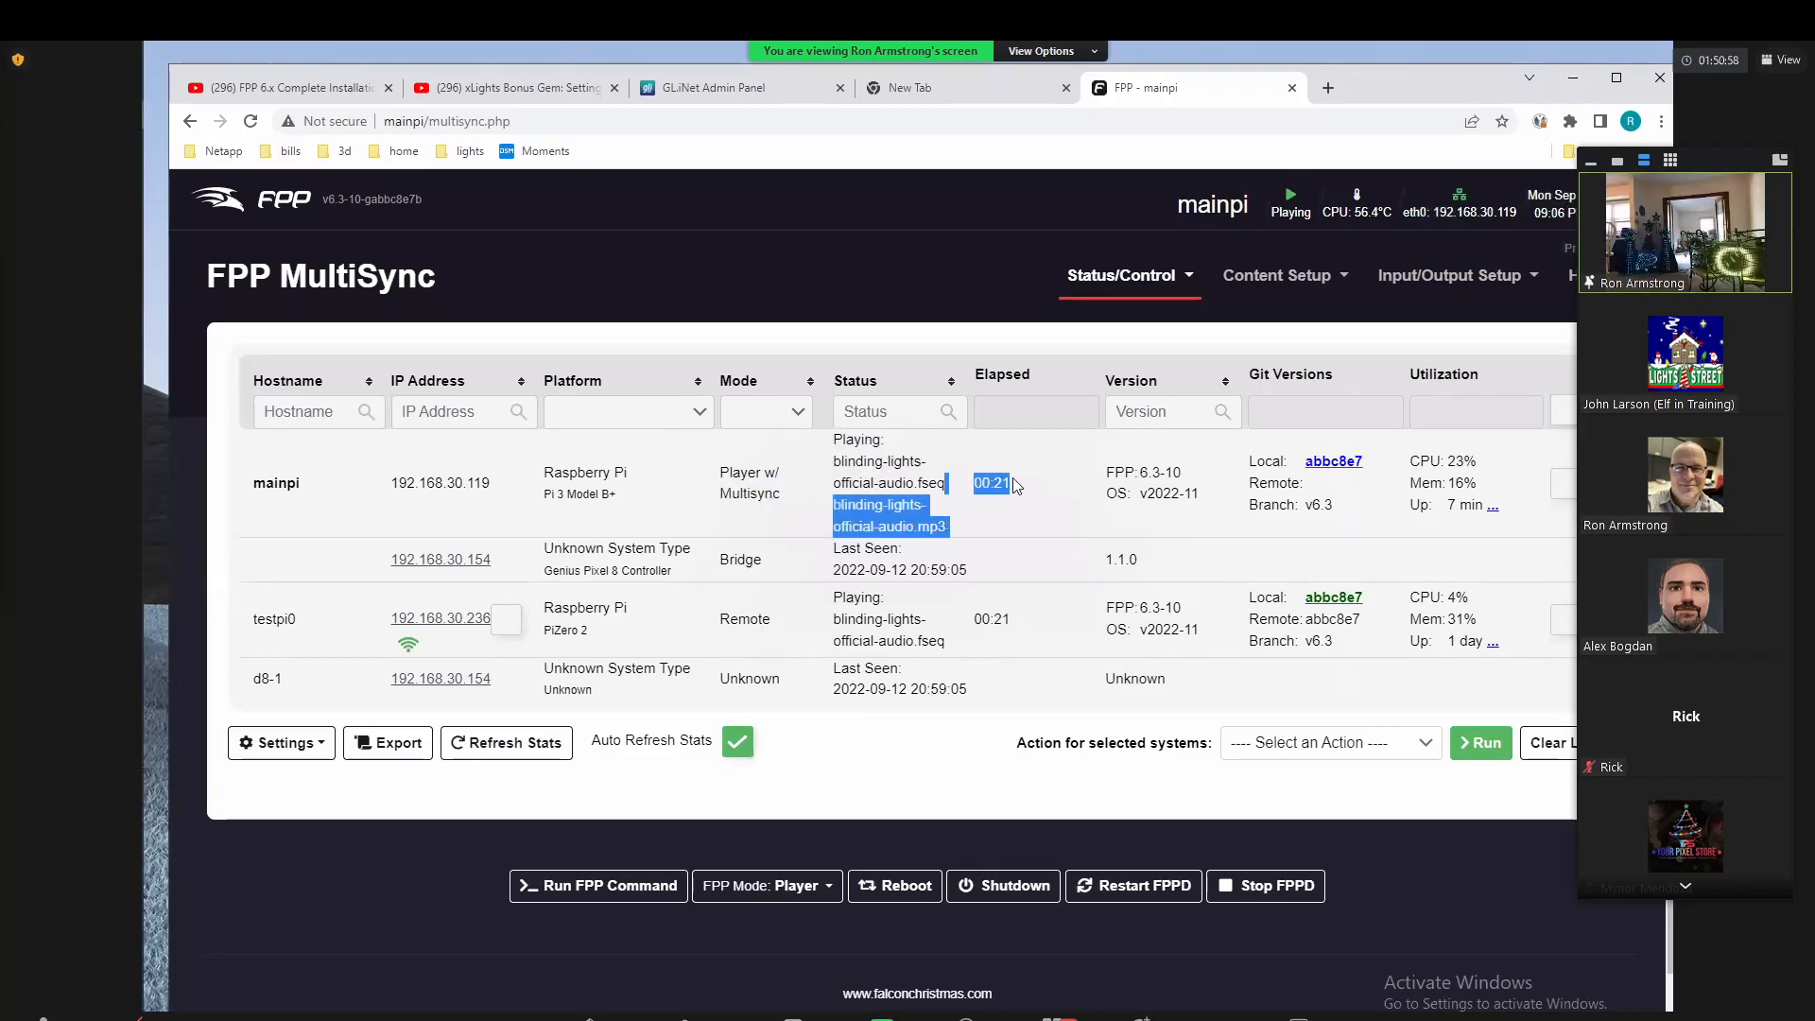
drag(605, 616, 1043, 618)
click(1009, 619)
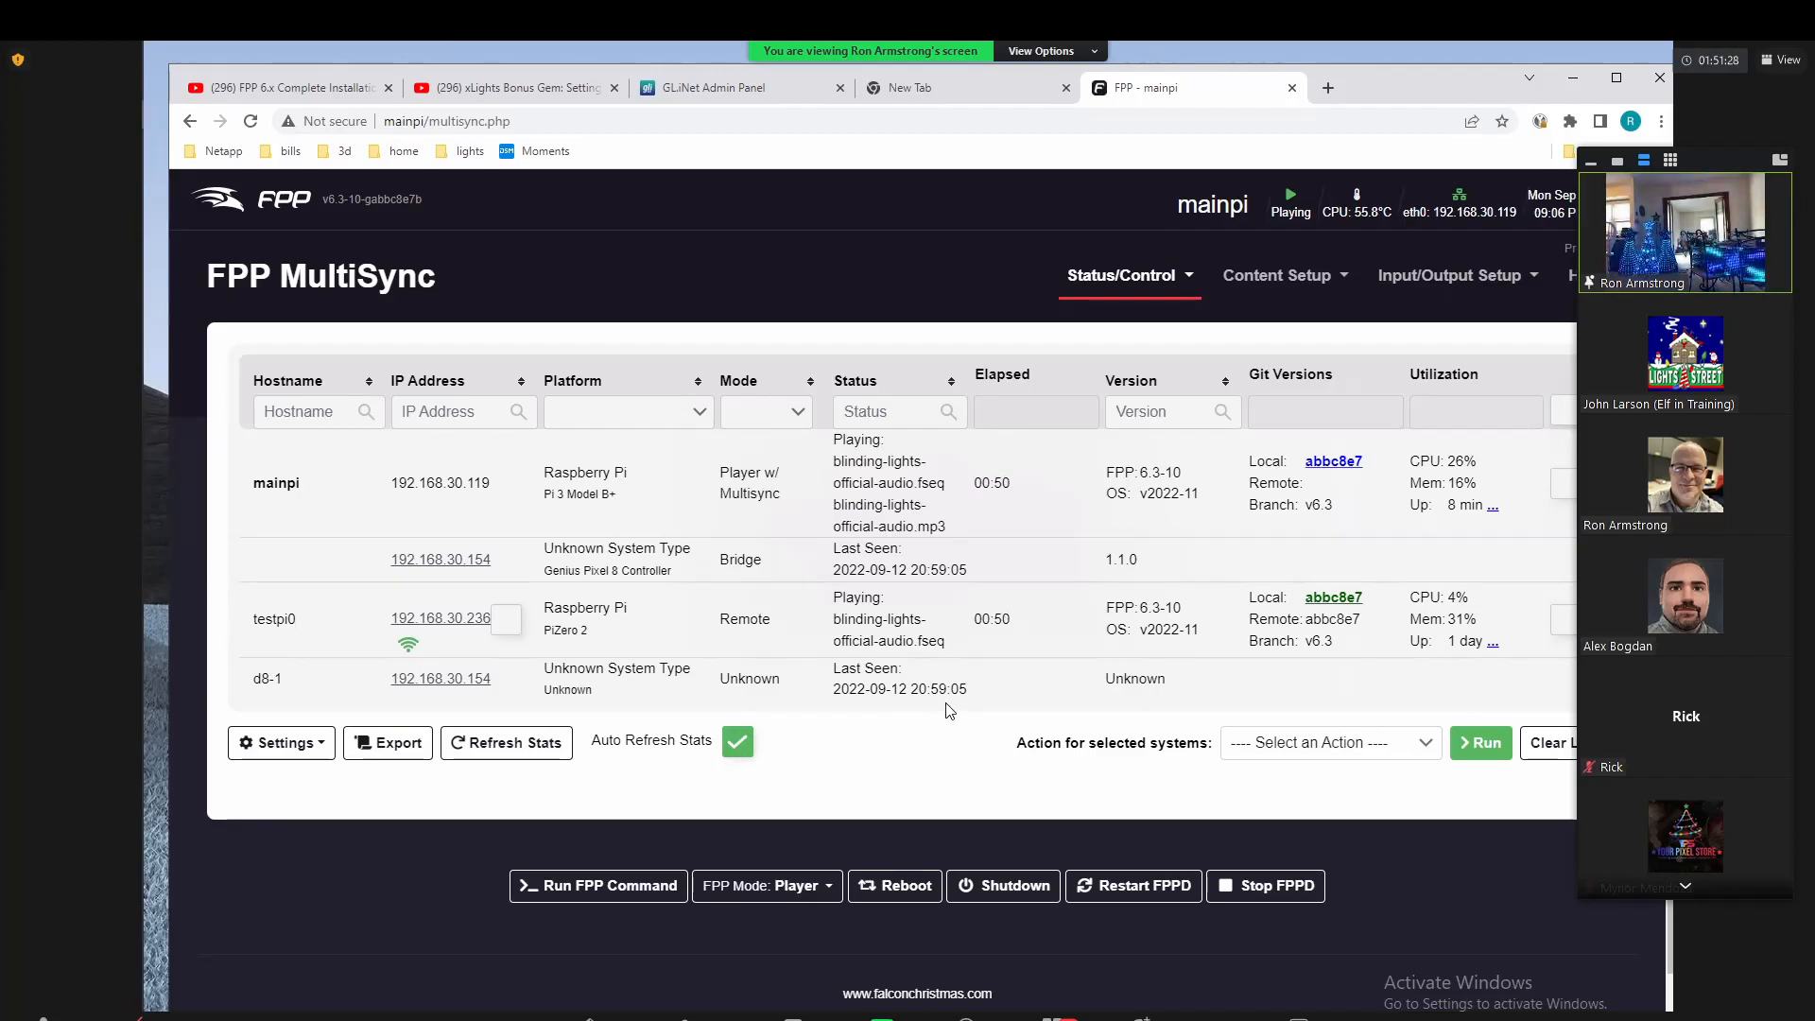
drag(508, 563, 378, 561)
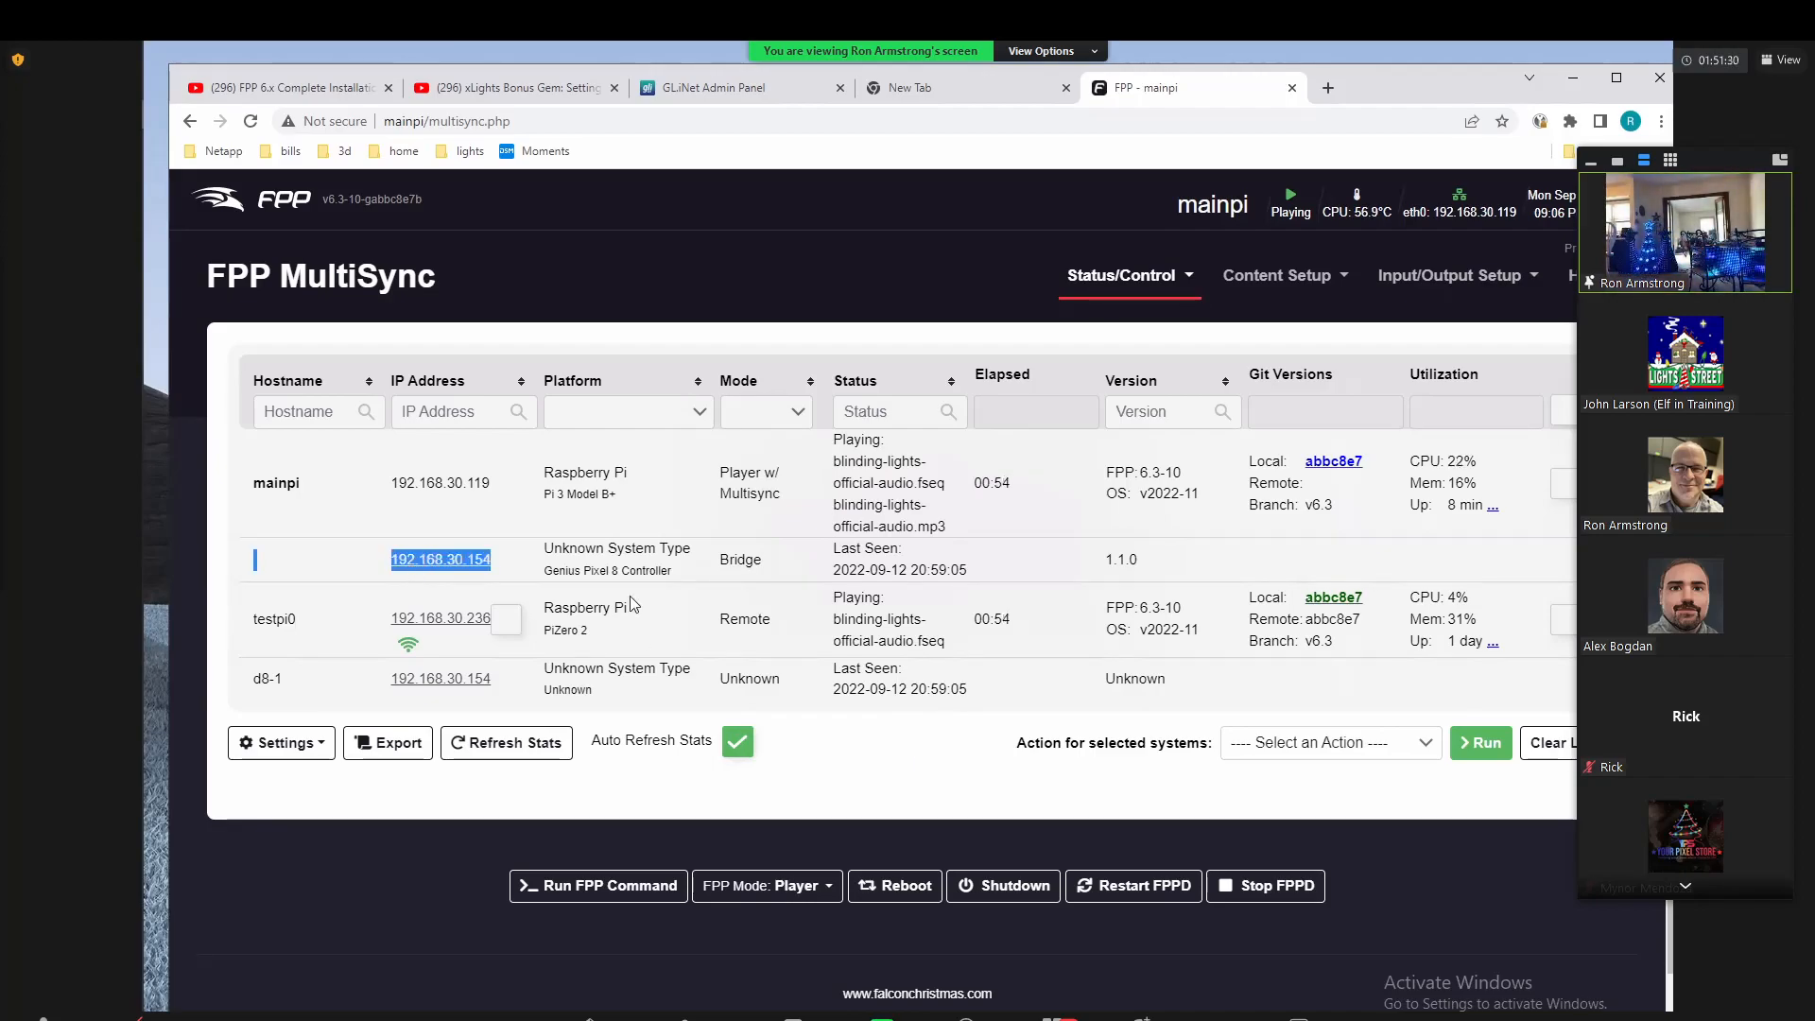
drag(563, 548, 668, 572)
click(668, 572)
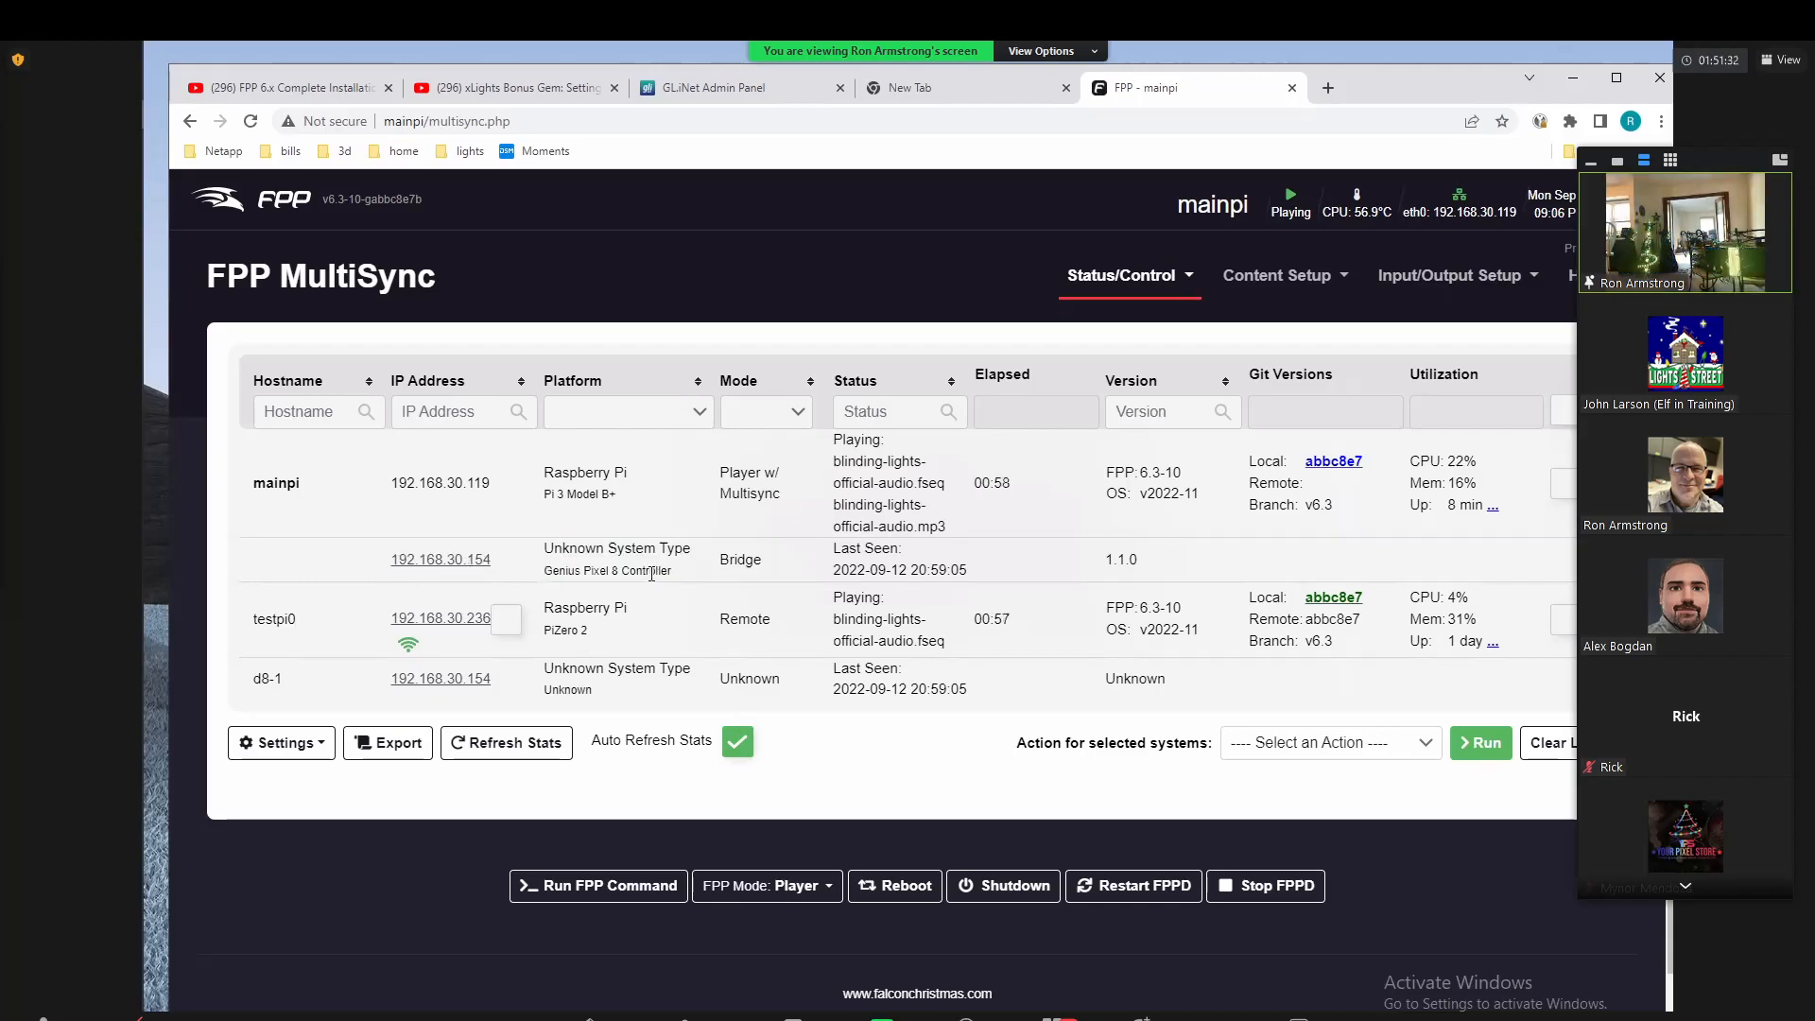
drag(535, 555, 773, 568)
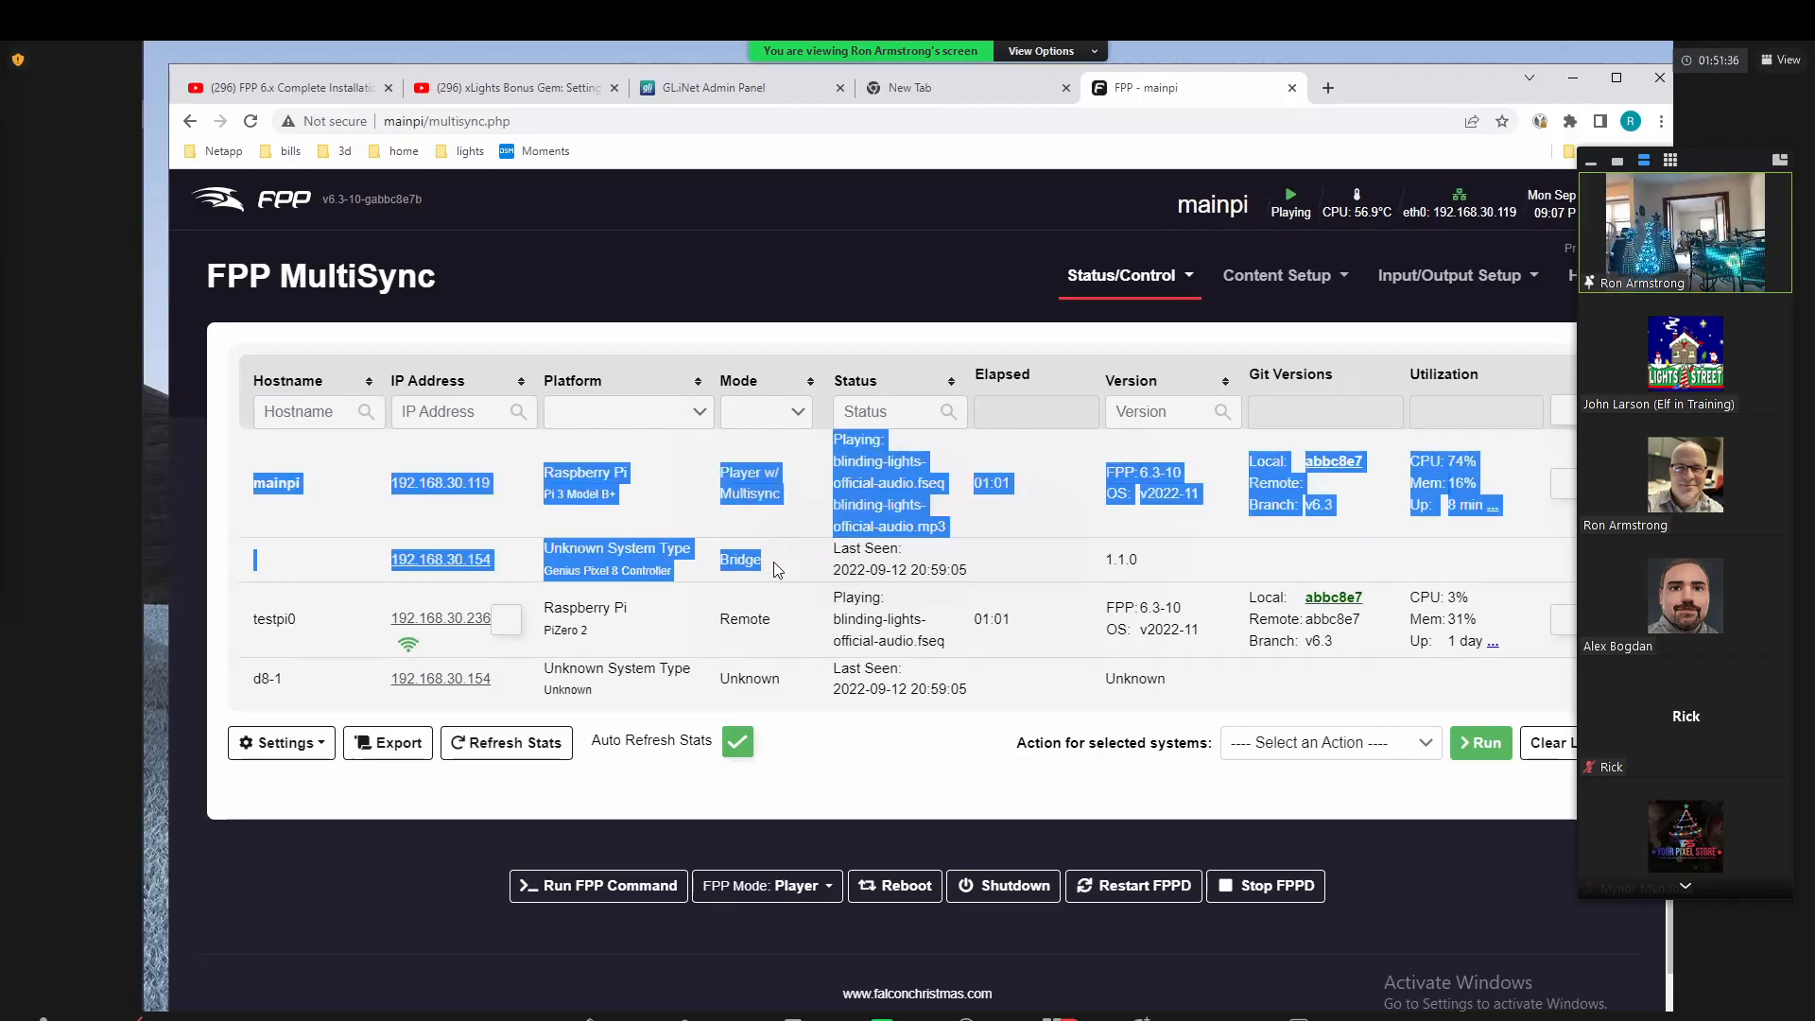
click(778, 573)
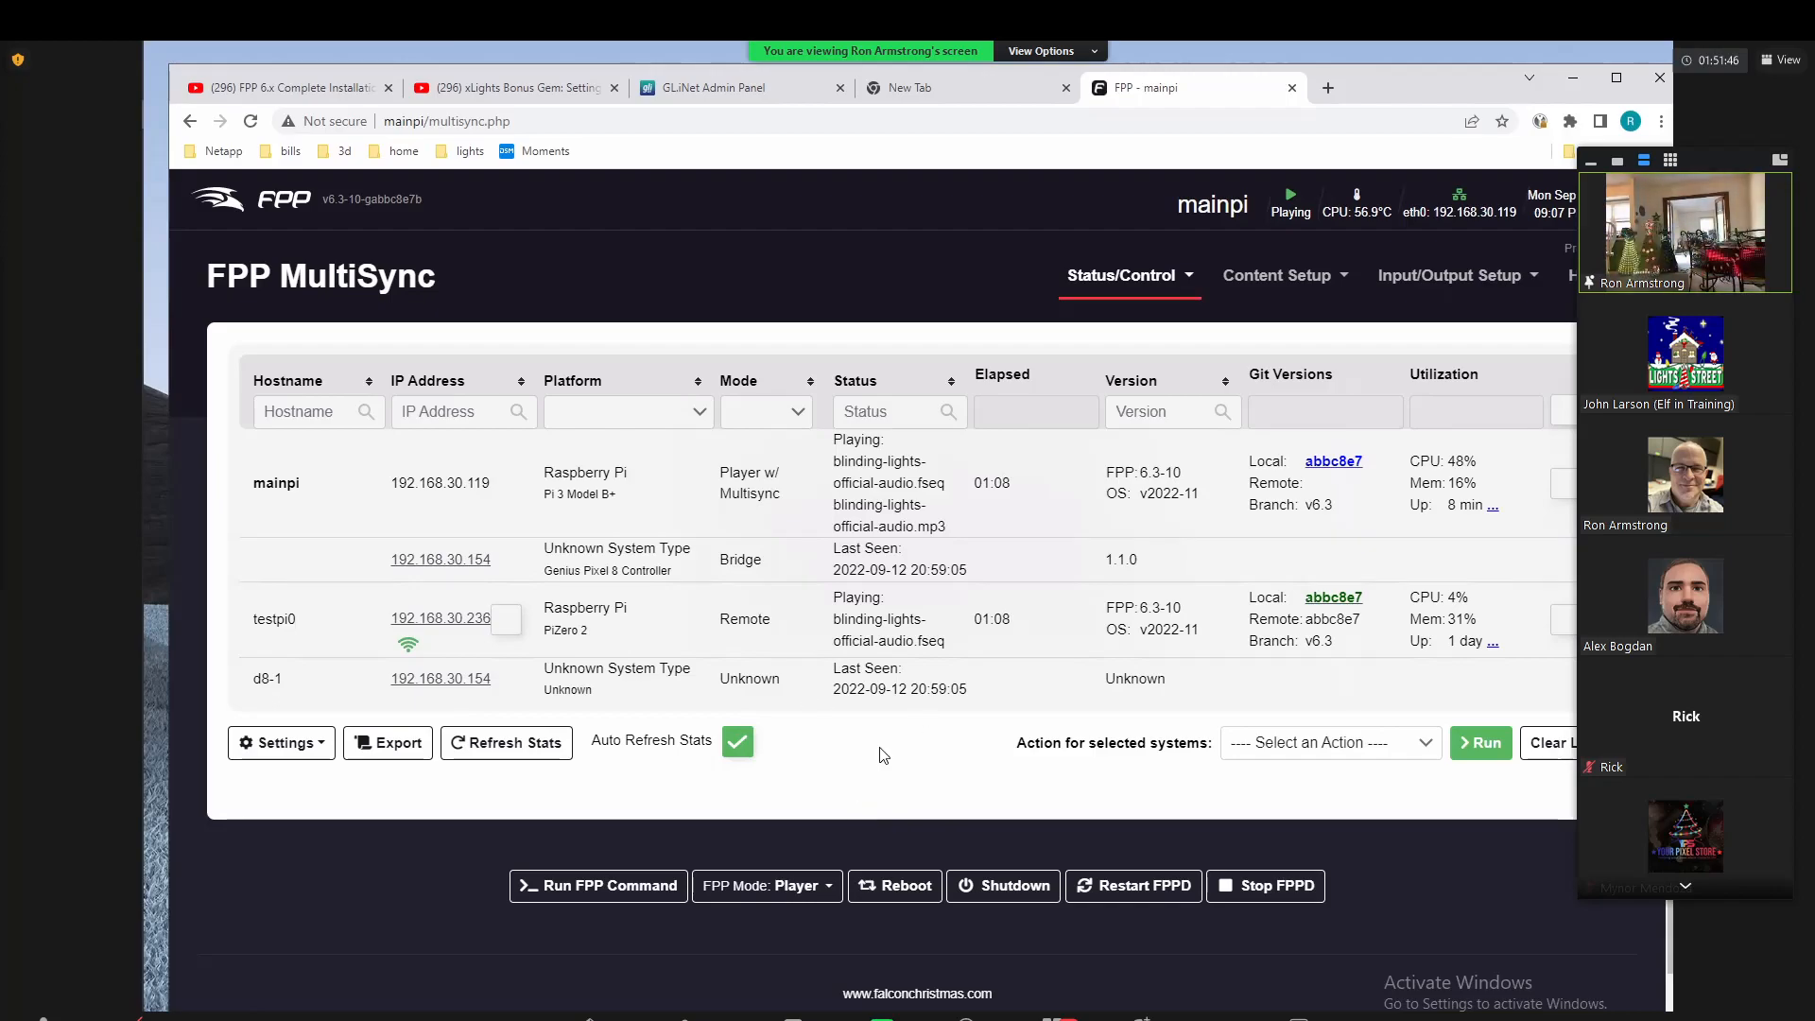
Step: Stop the playback from mainpi's status page and go back to the MultiSync page
click(1124, 317)
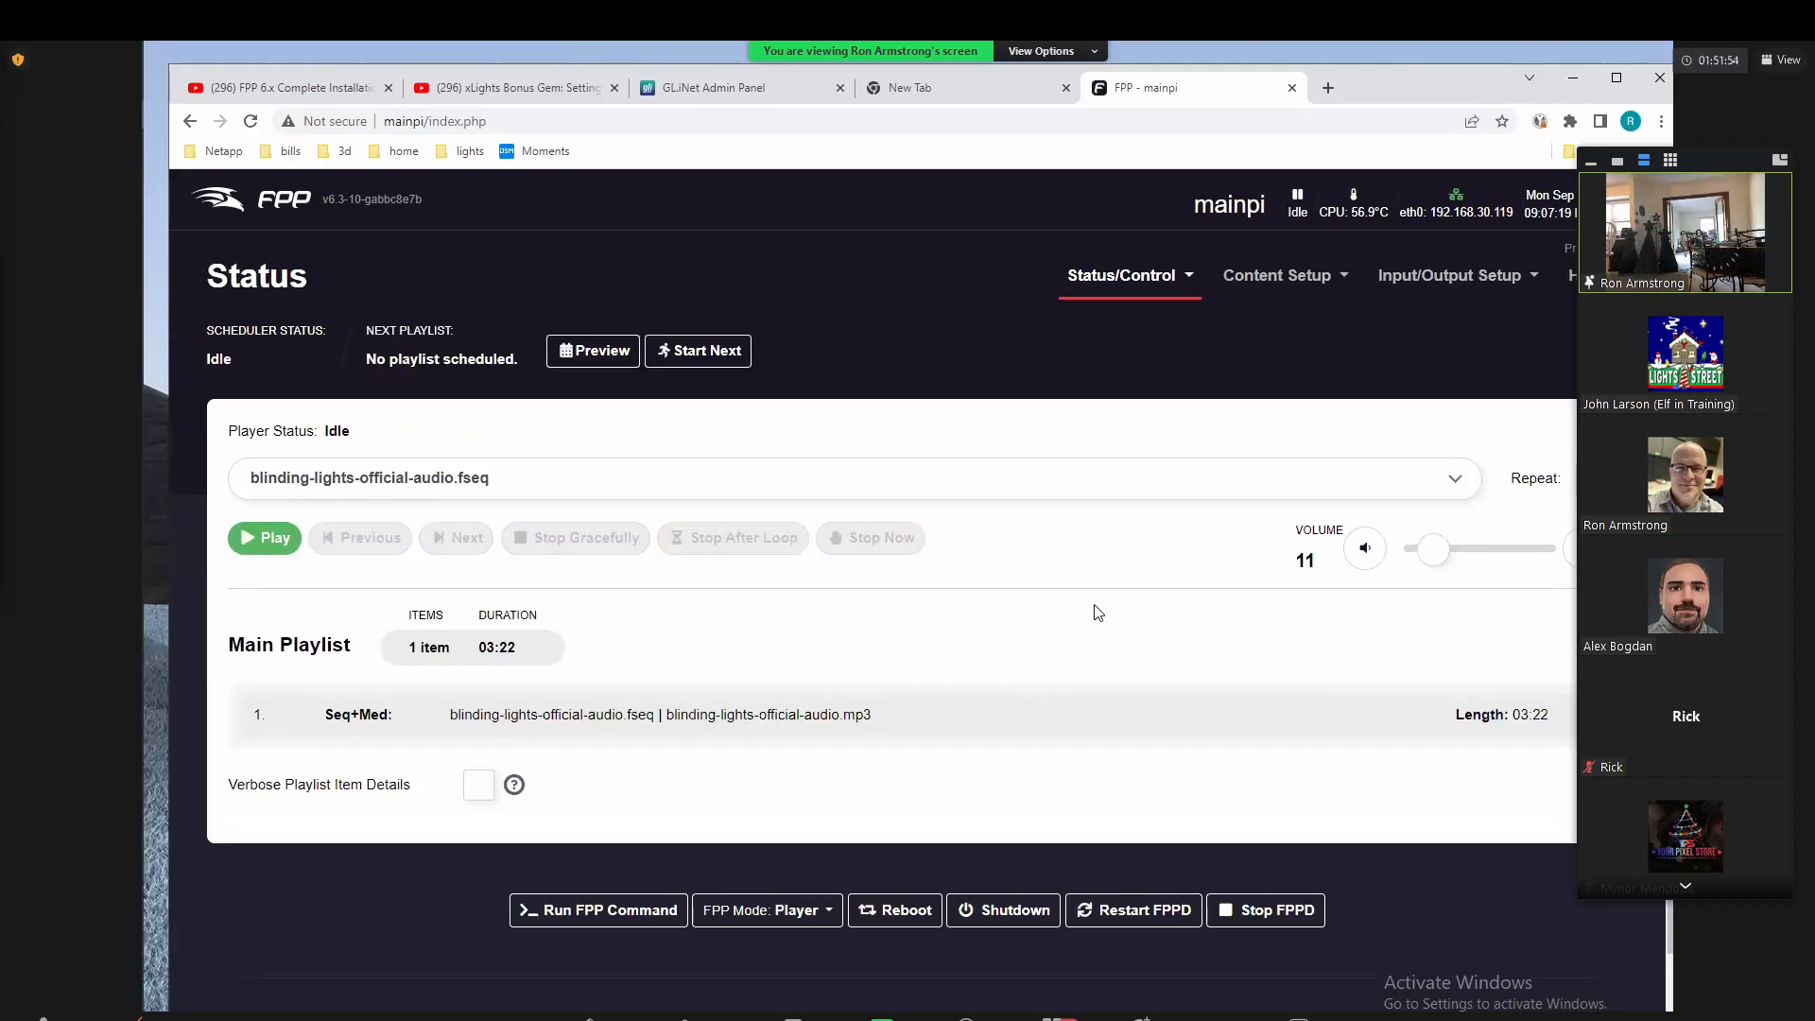
click(1136, 293)
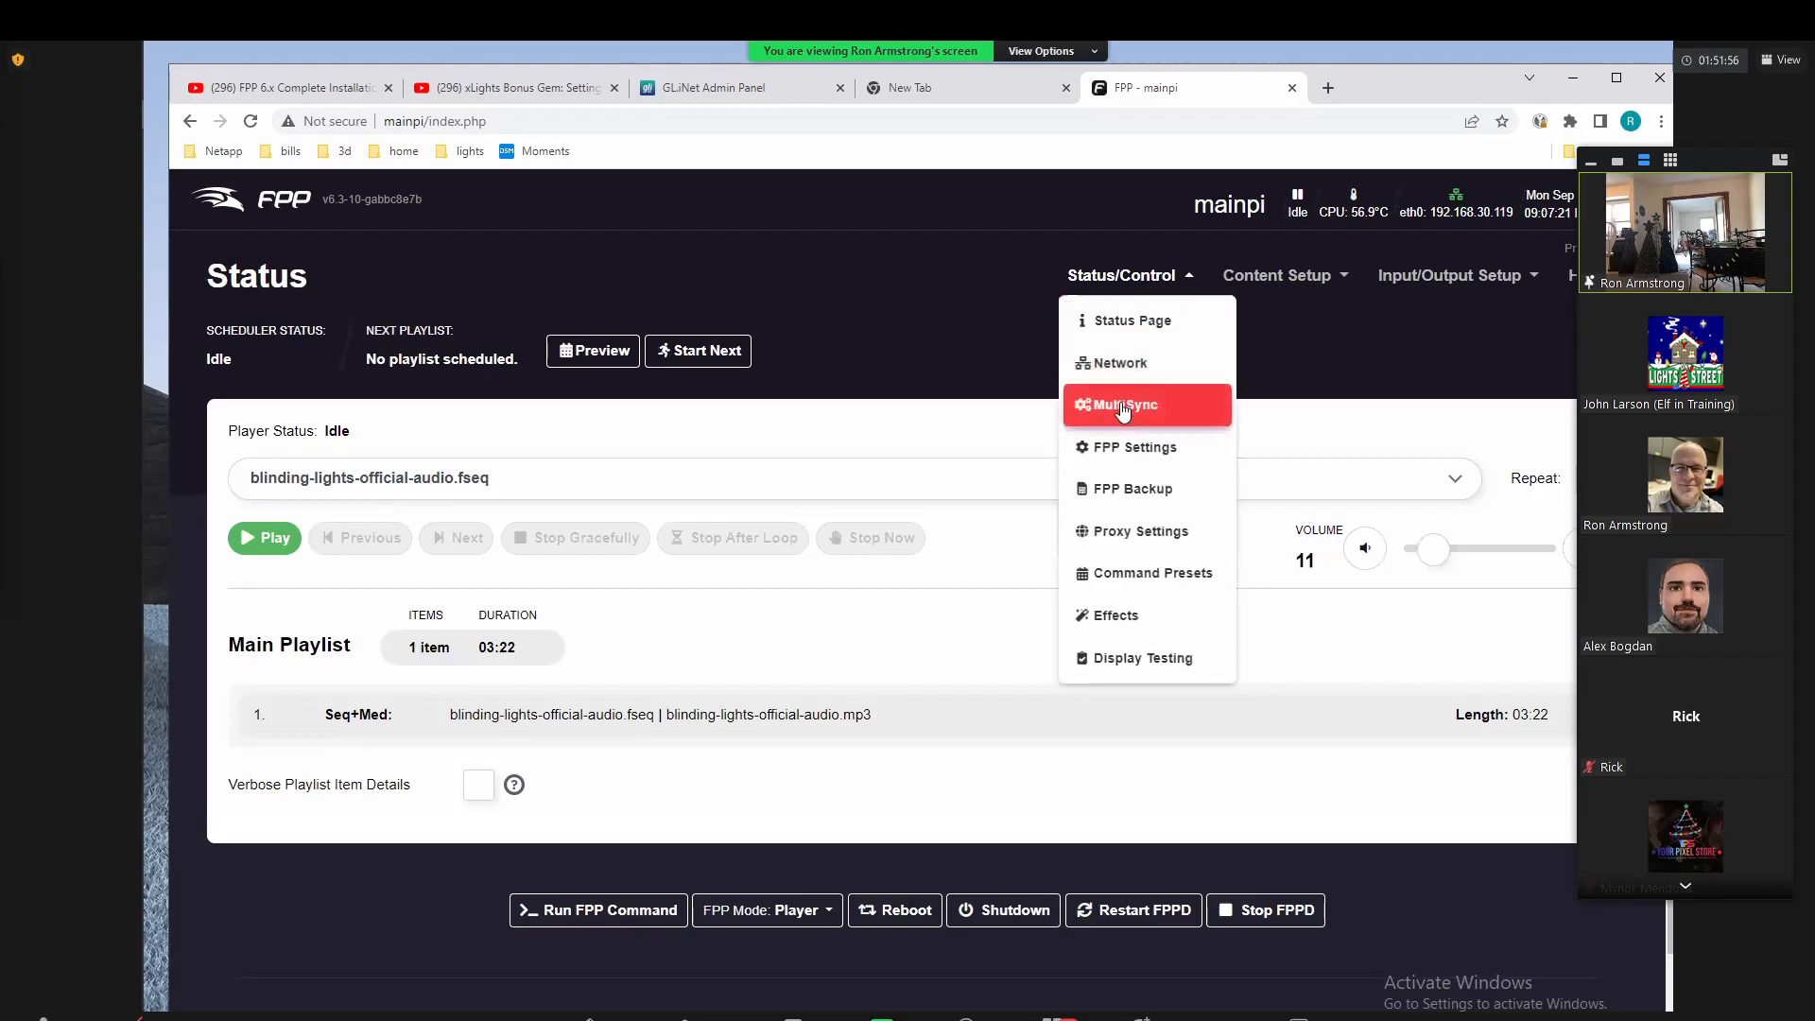
click(1118, 405)
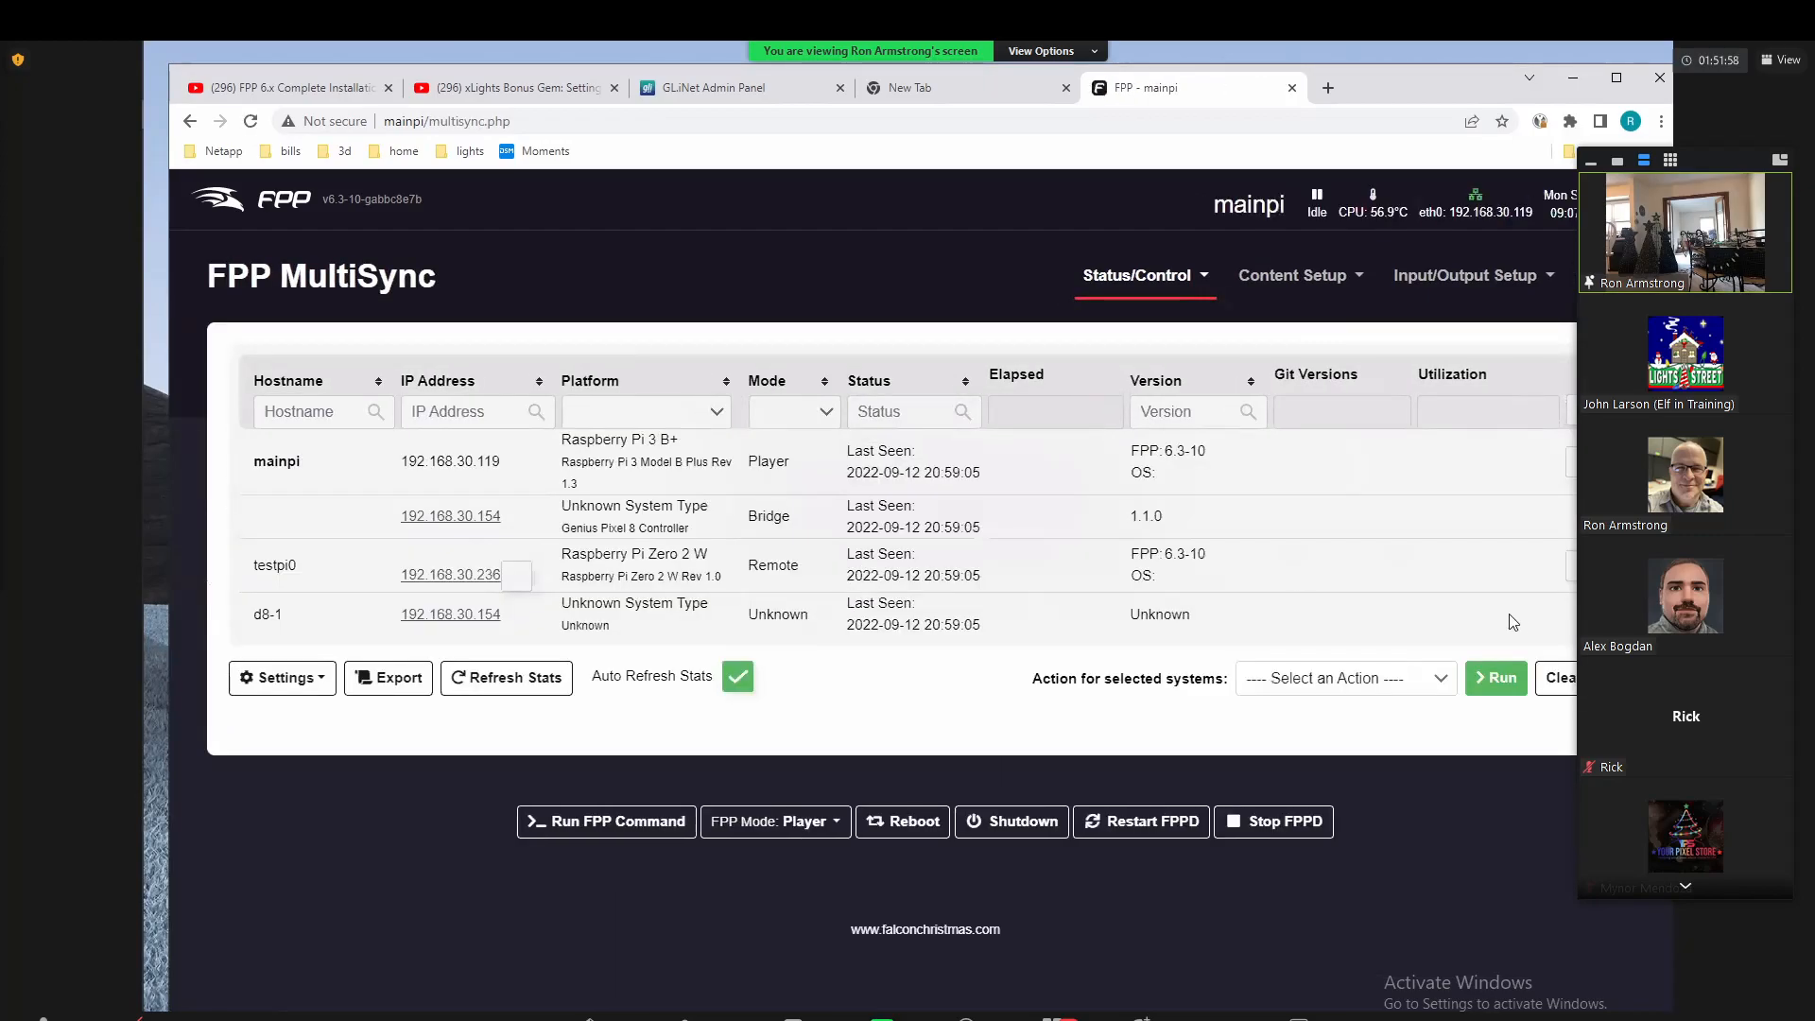
click(1563, 462)
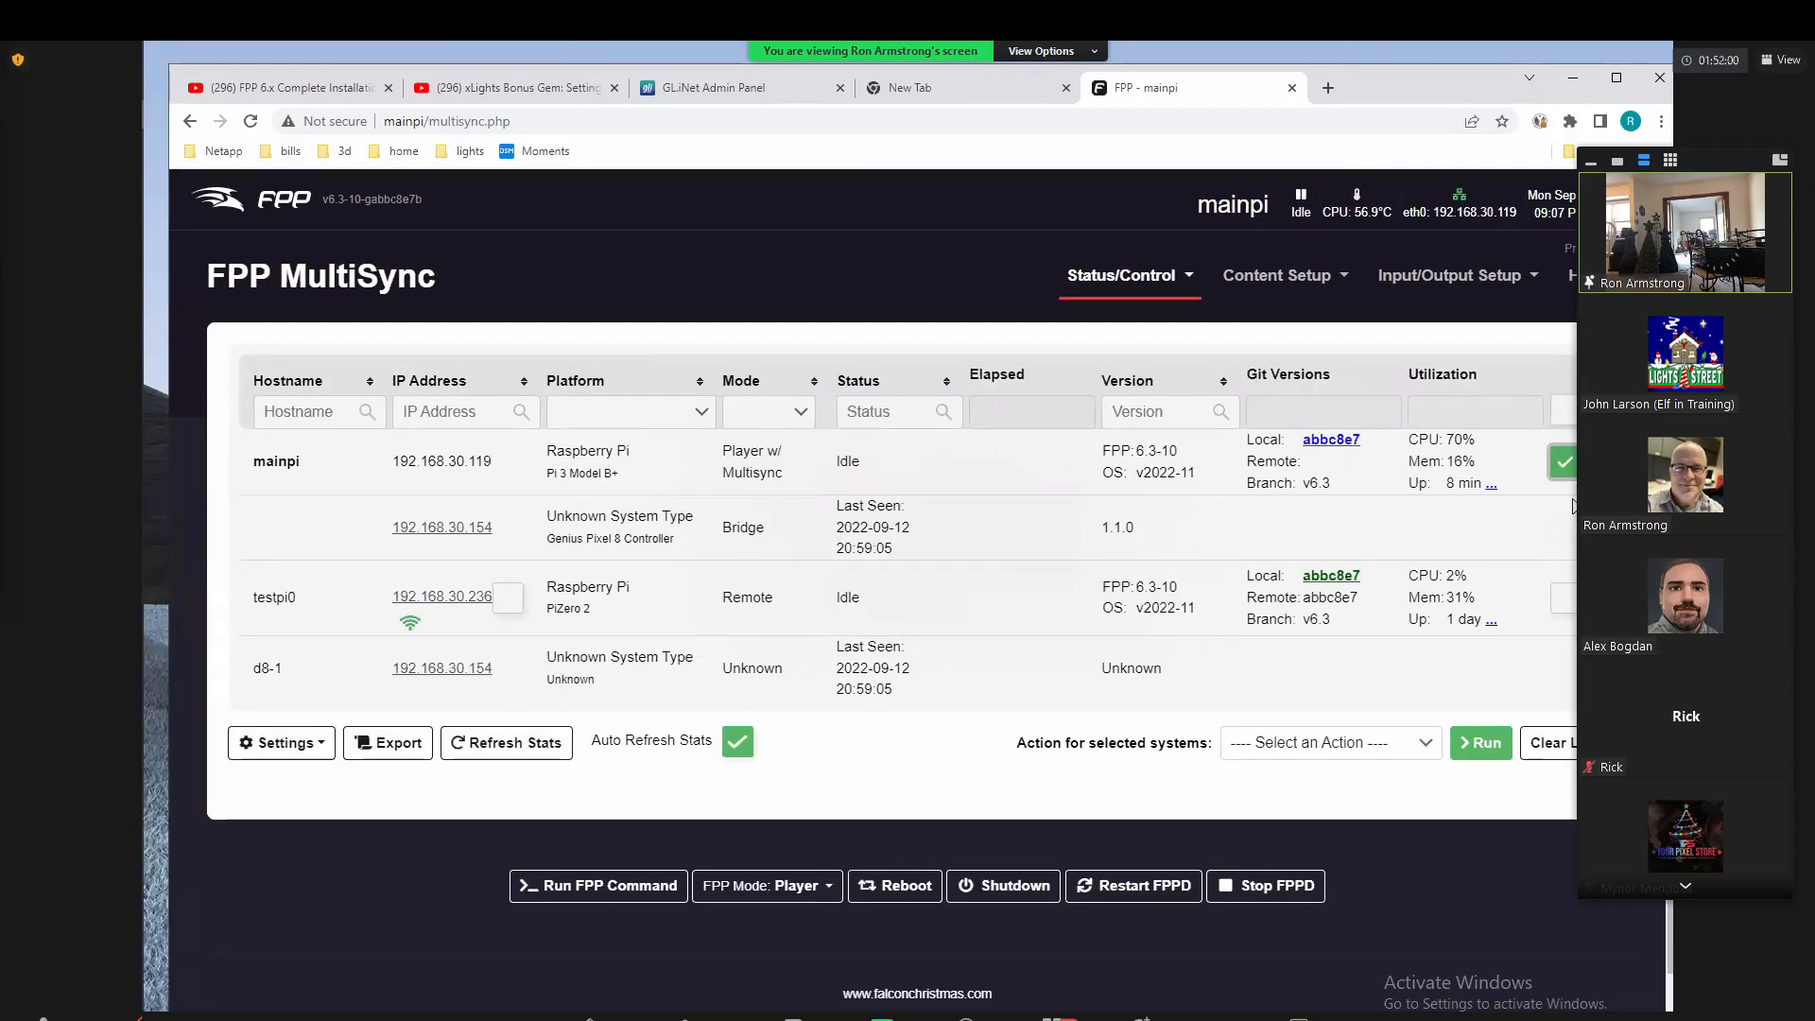
click(1563, 597)
click(1565, 468)
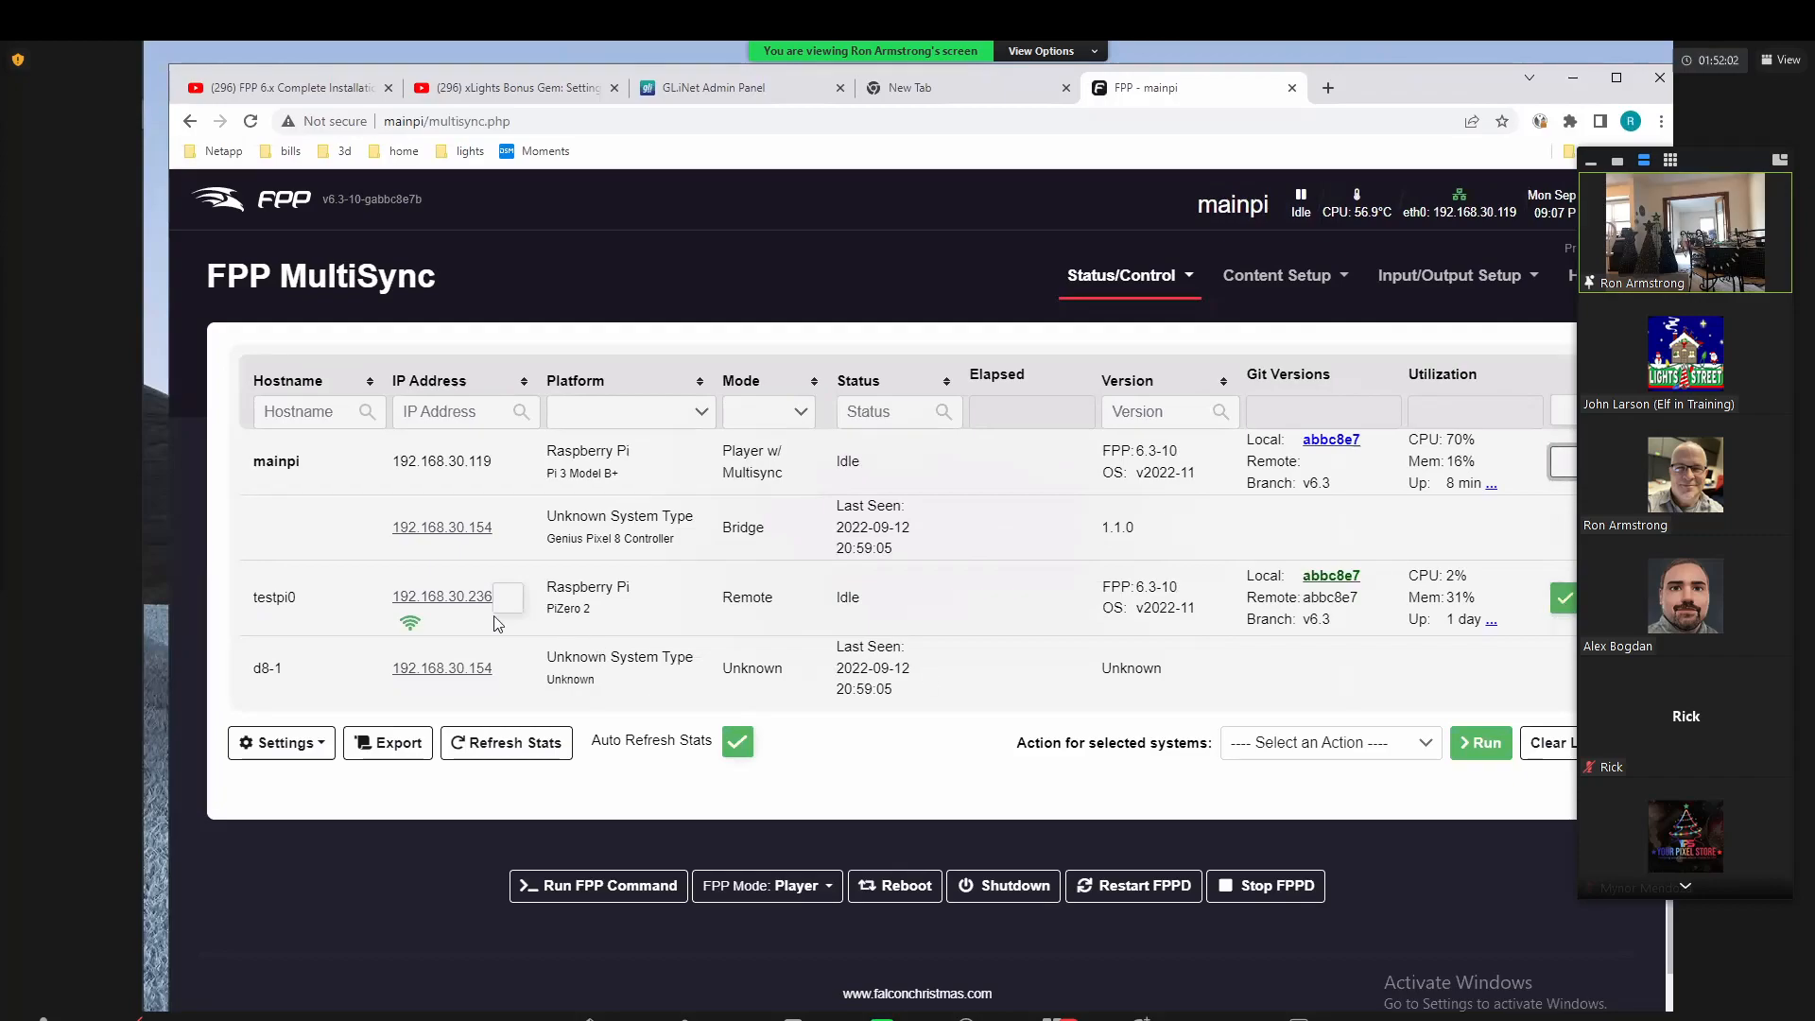
click(1563, 597)
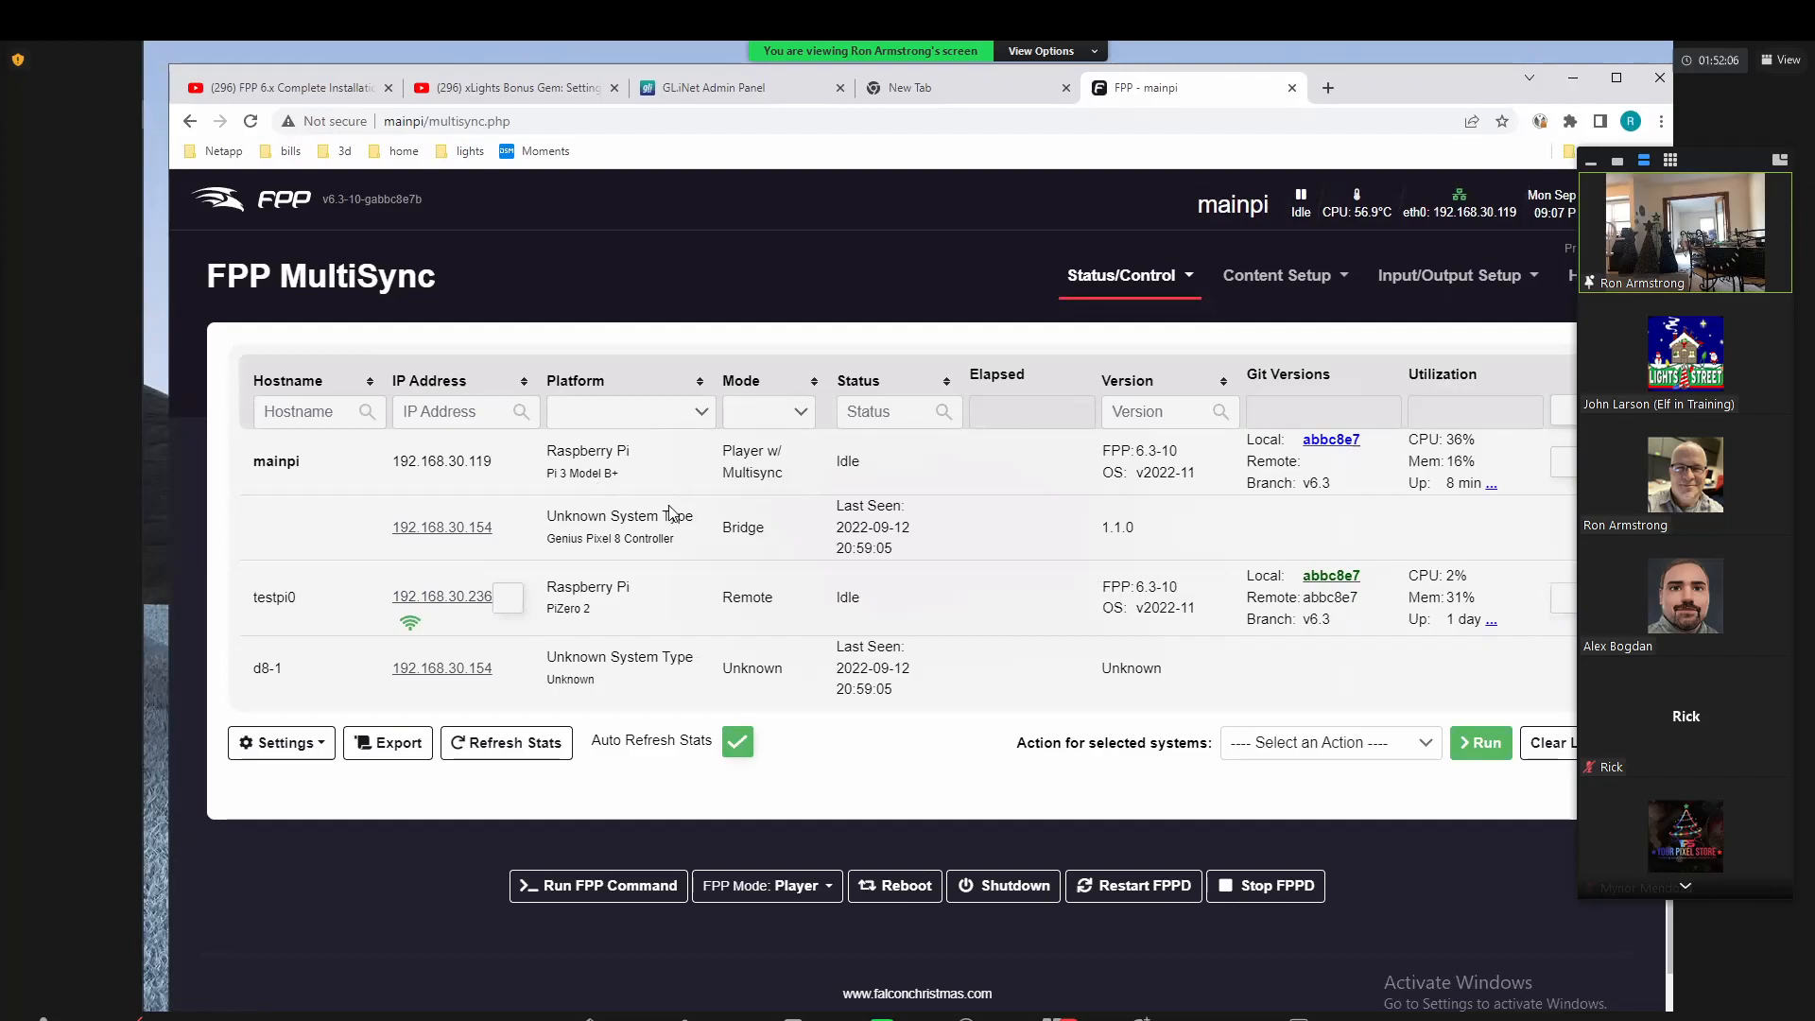
Step: Show the MultiSync settings and examine the options for sending MultiSync packets and multicasting to all remotes
click(293, 747)
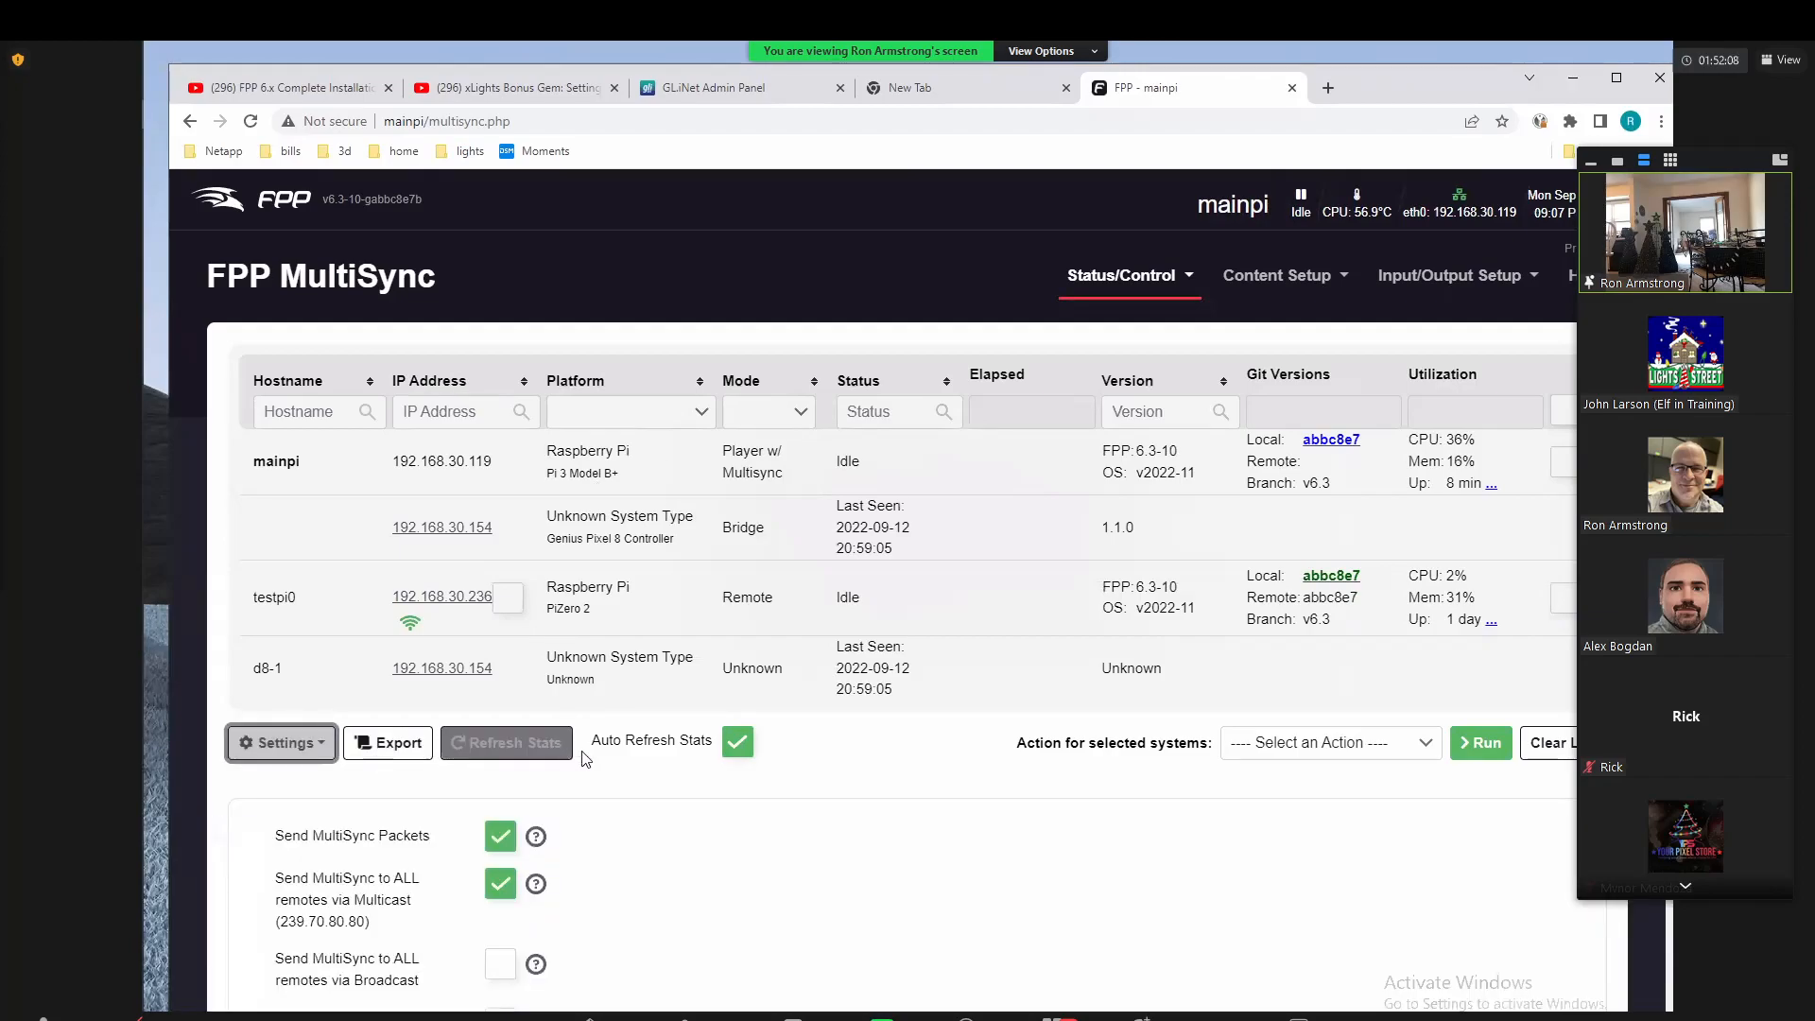
scroll(912, 907, down, 1)
drag(313, 741, 426, 738)
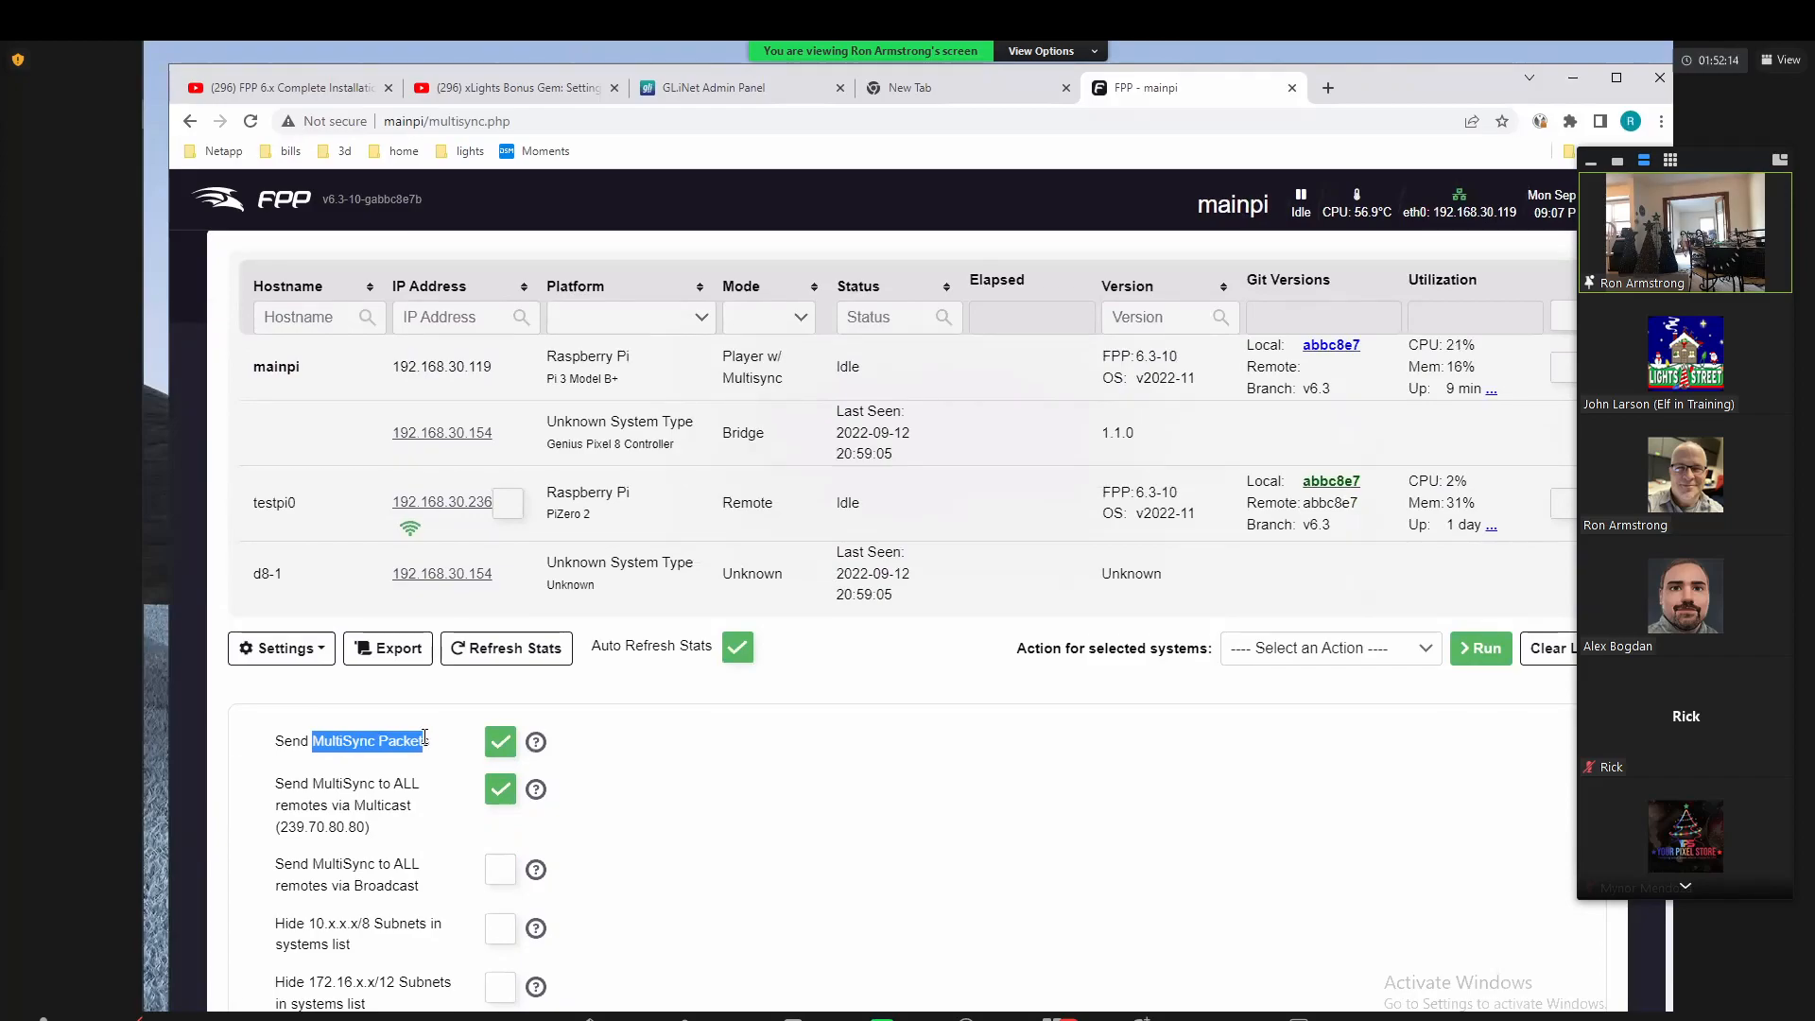
click(281, 780)
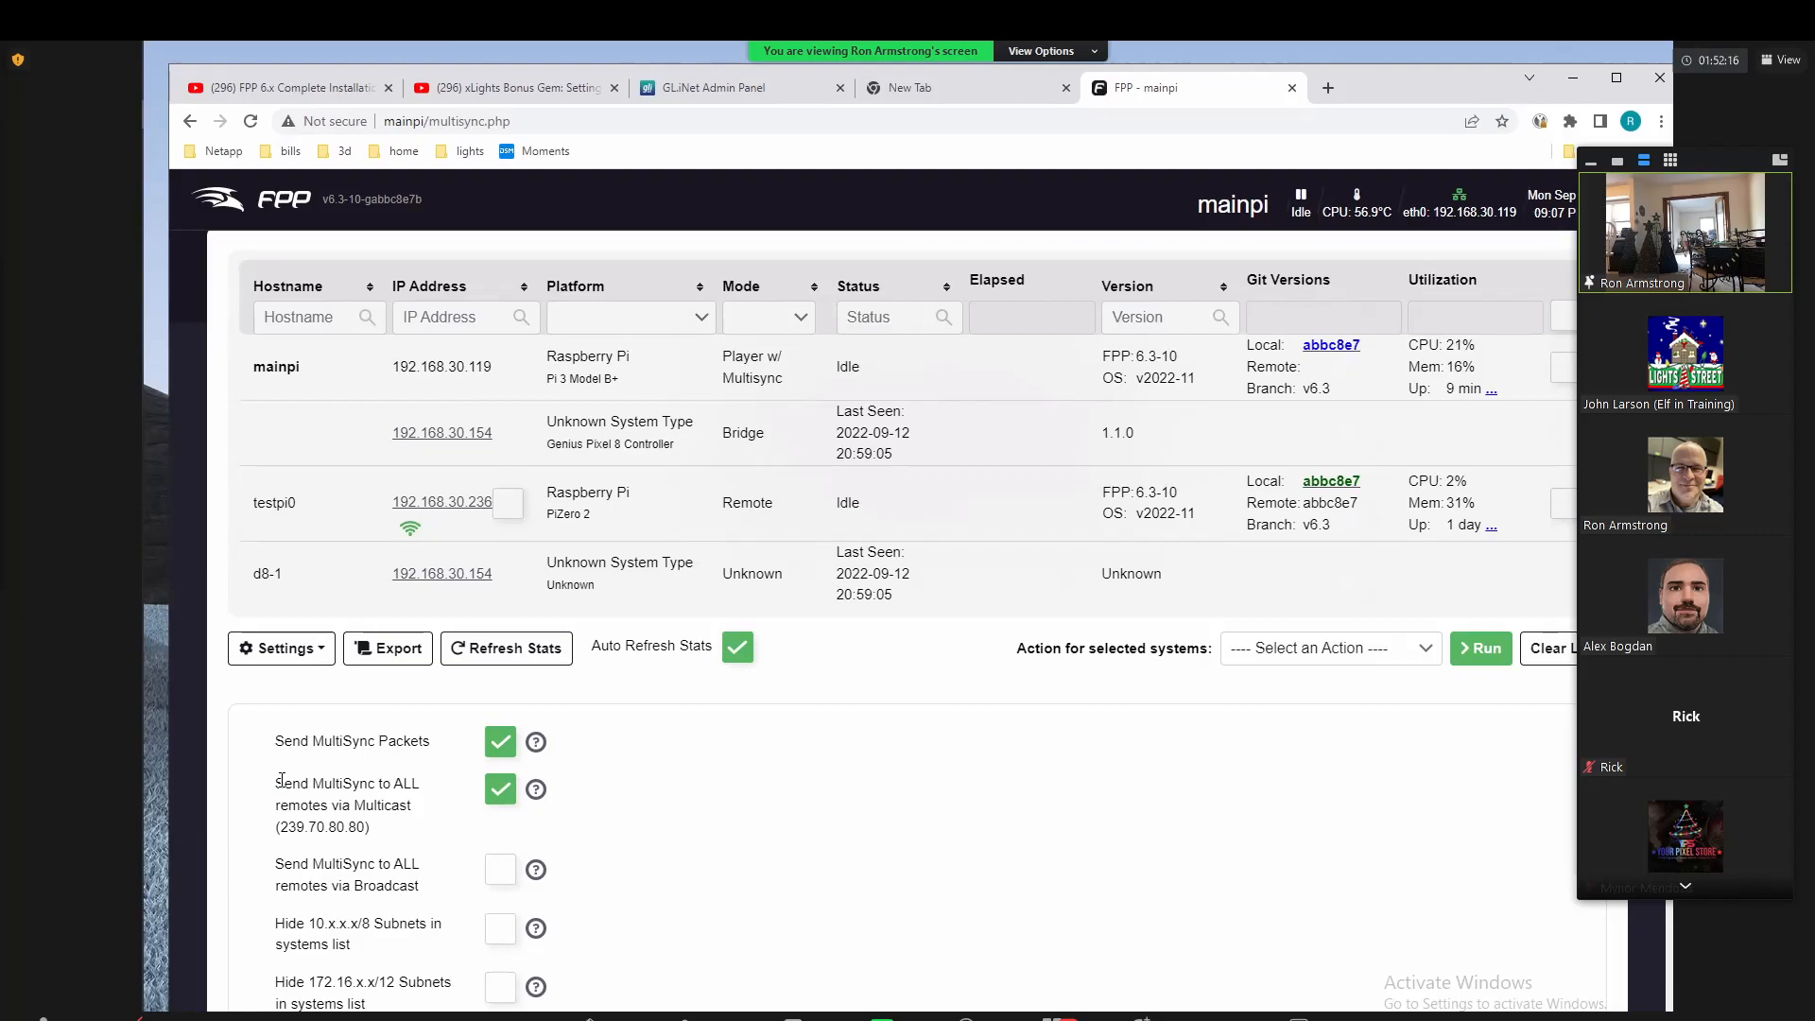
Step: Review the multicast option for all remotes, enable unicast MultiSync for testpi0, and examine the notice shown under its row
drag(281, 780, 409, 828)
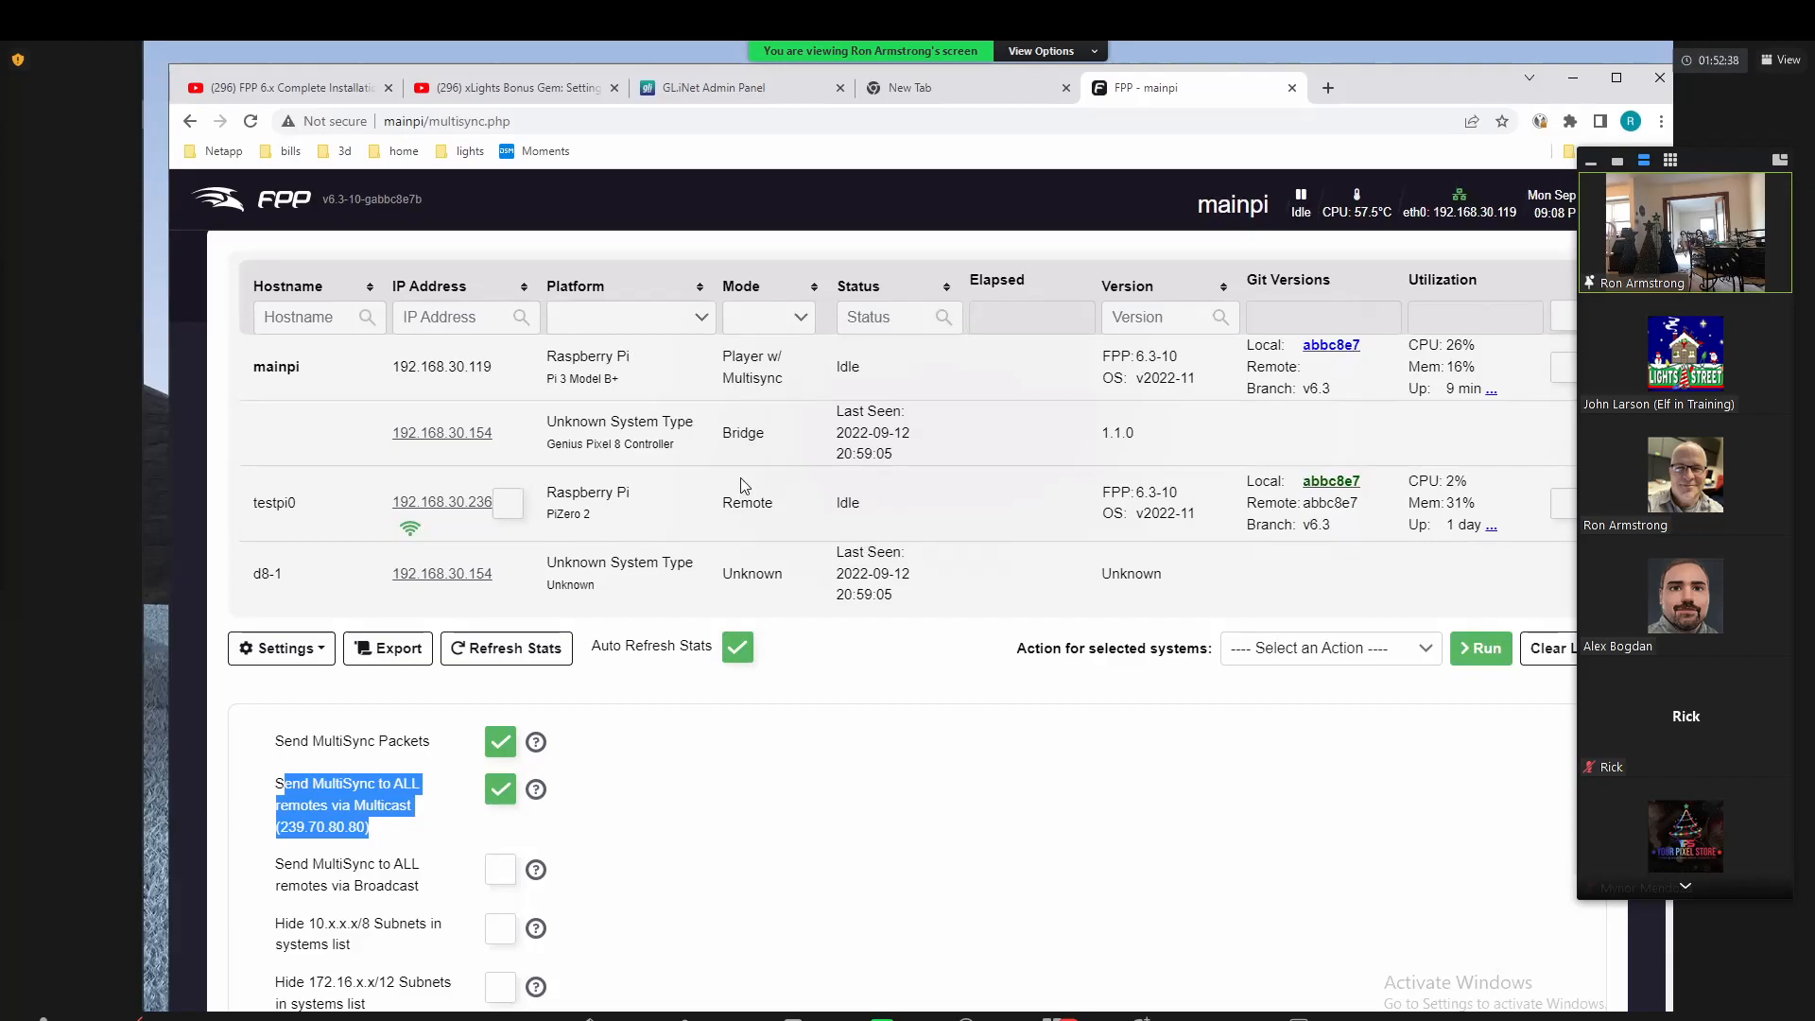
click(709, 825)
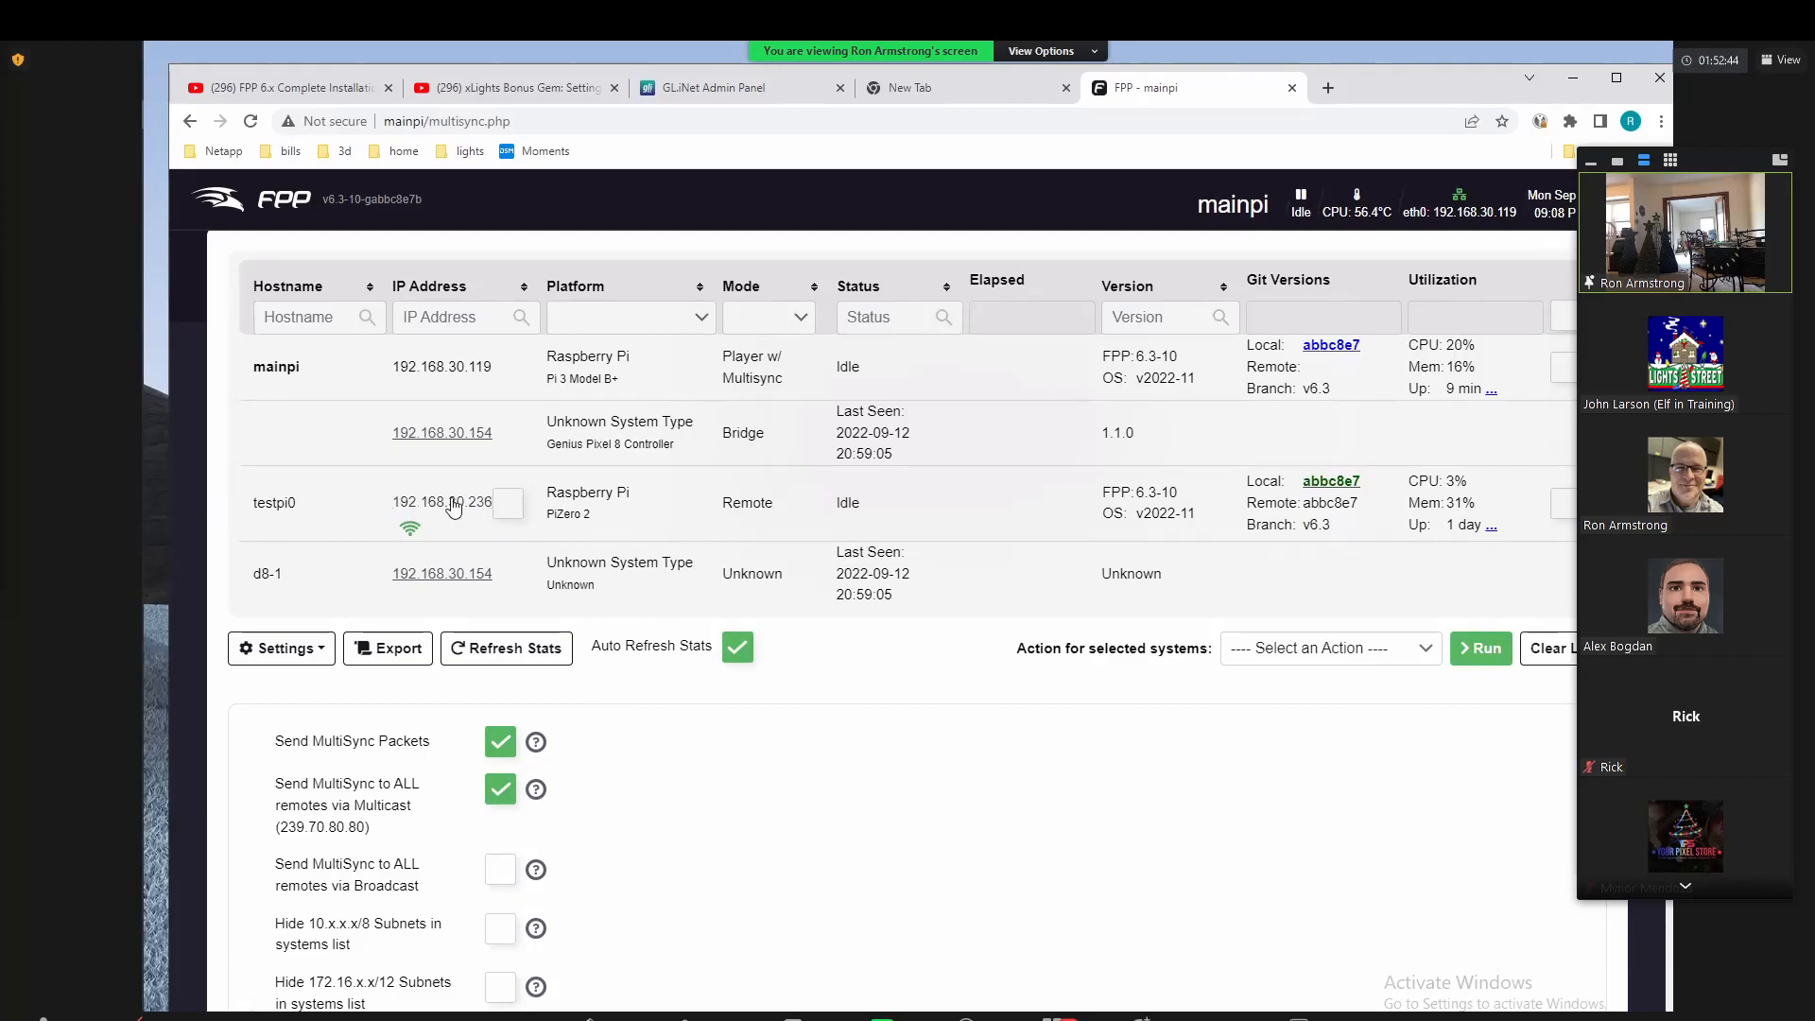
click(507, 505)
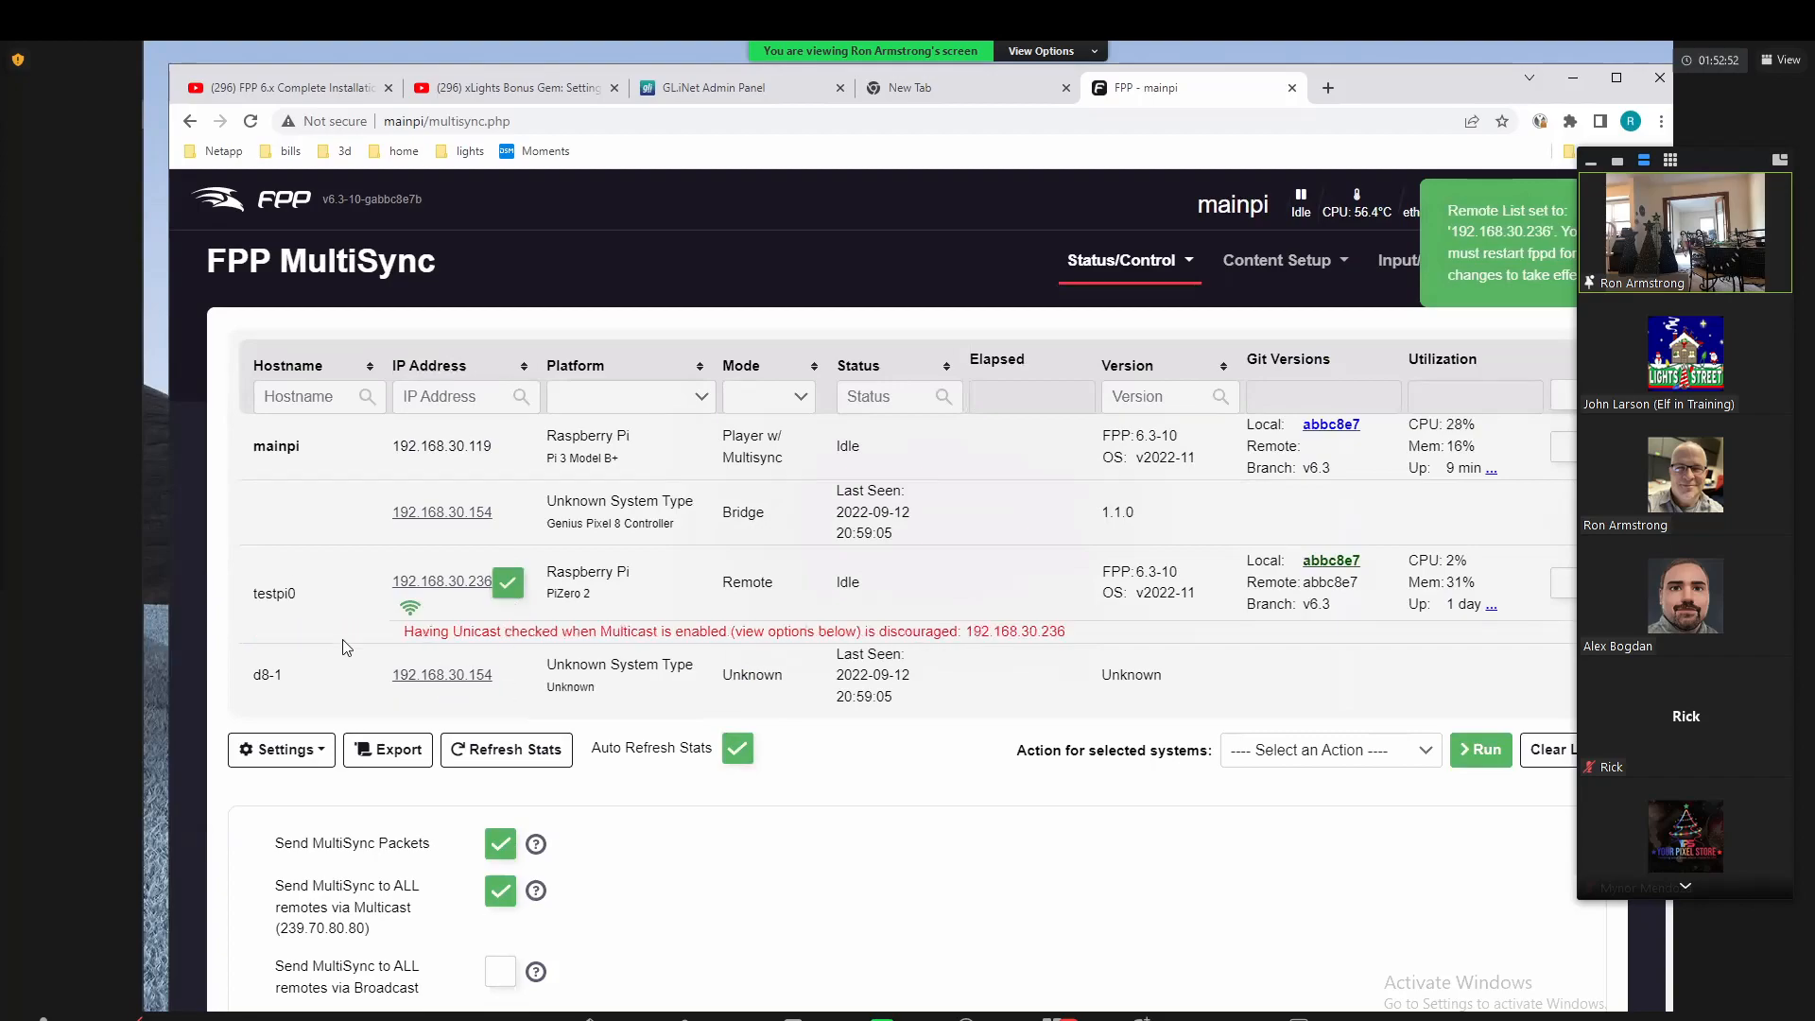
drag(403, 630, 951, 649)
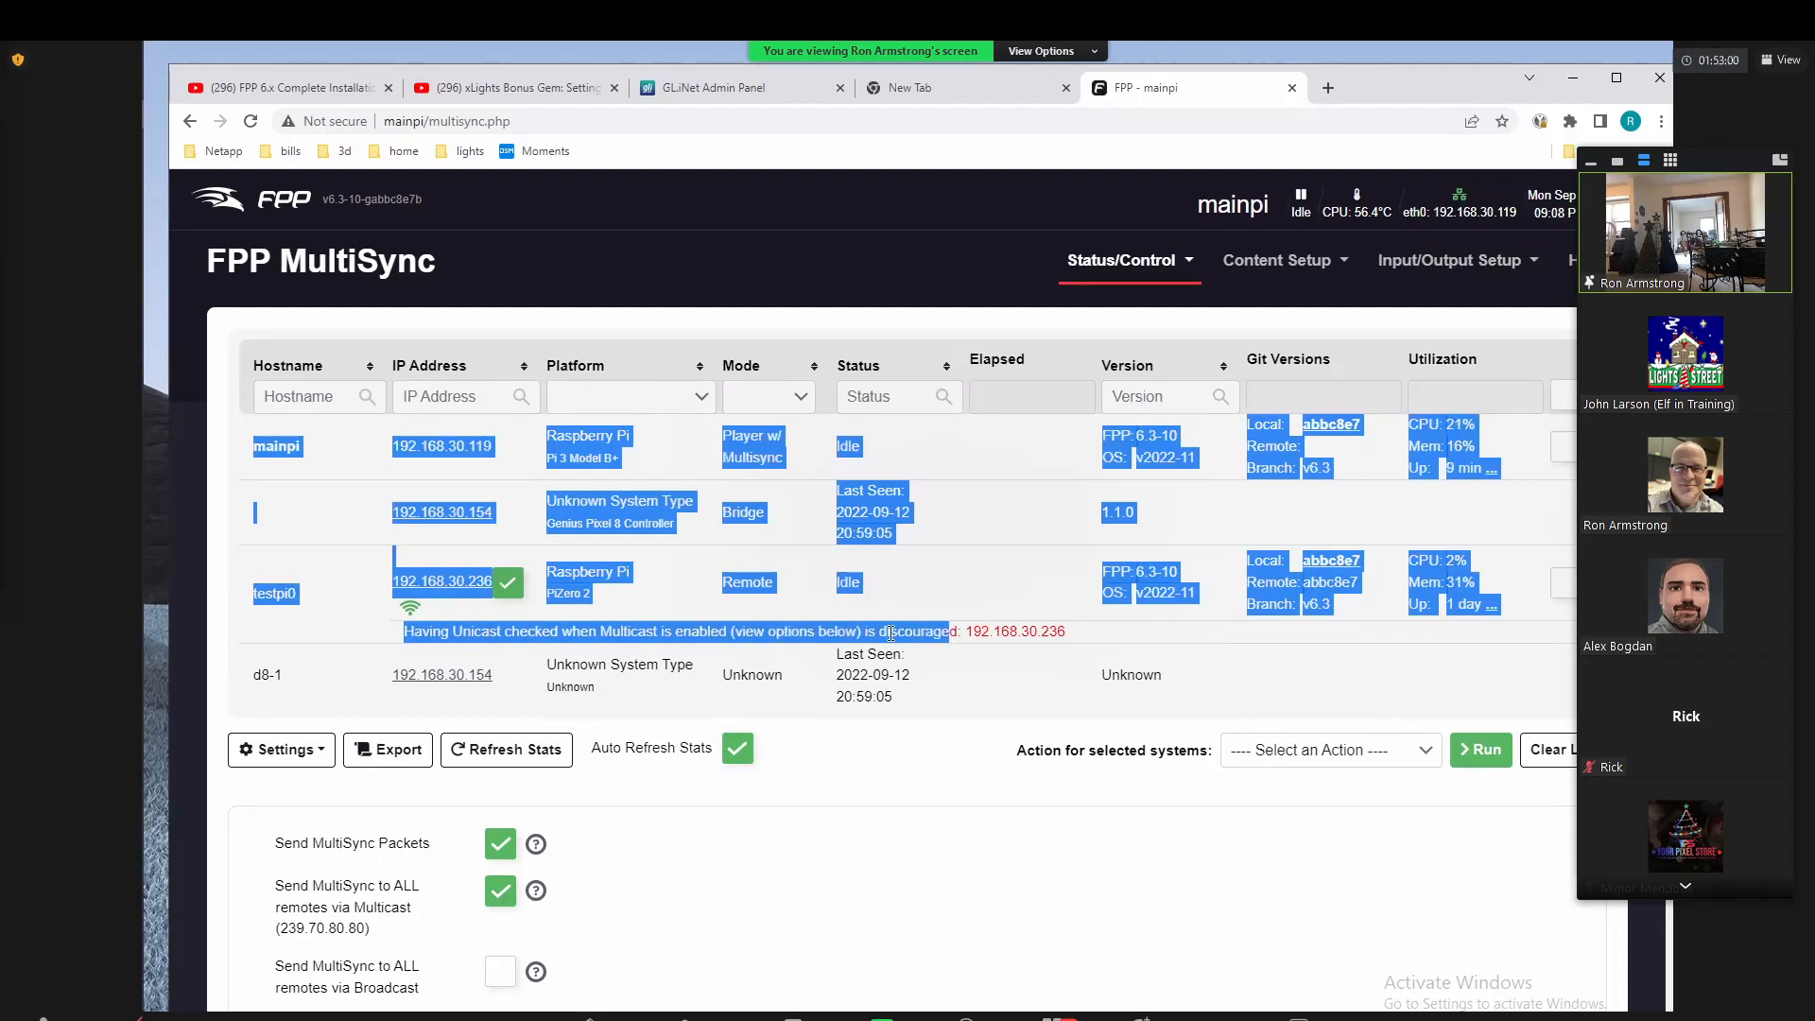
click(525, 587)
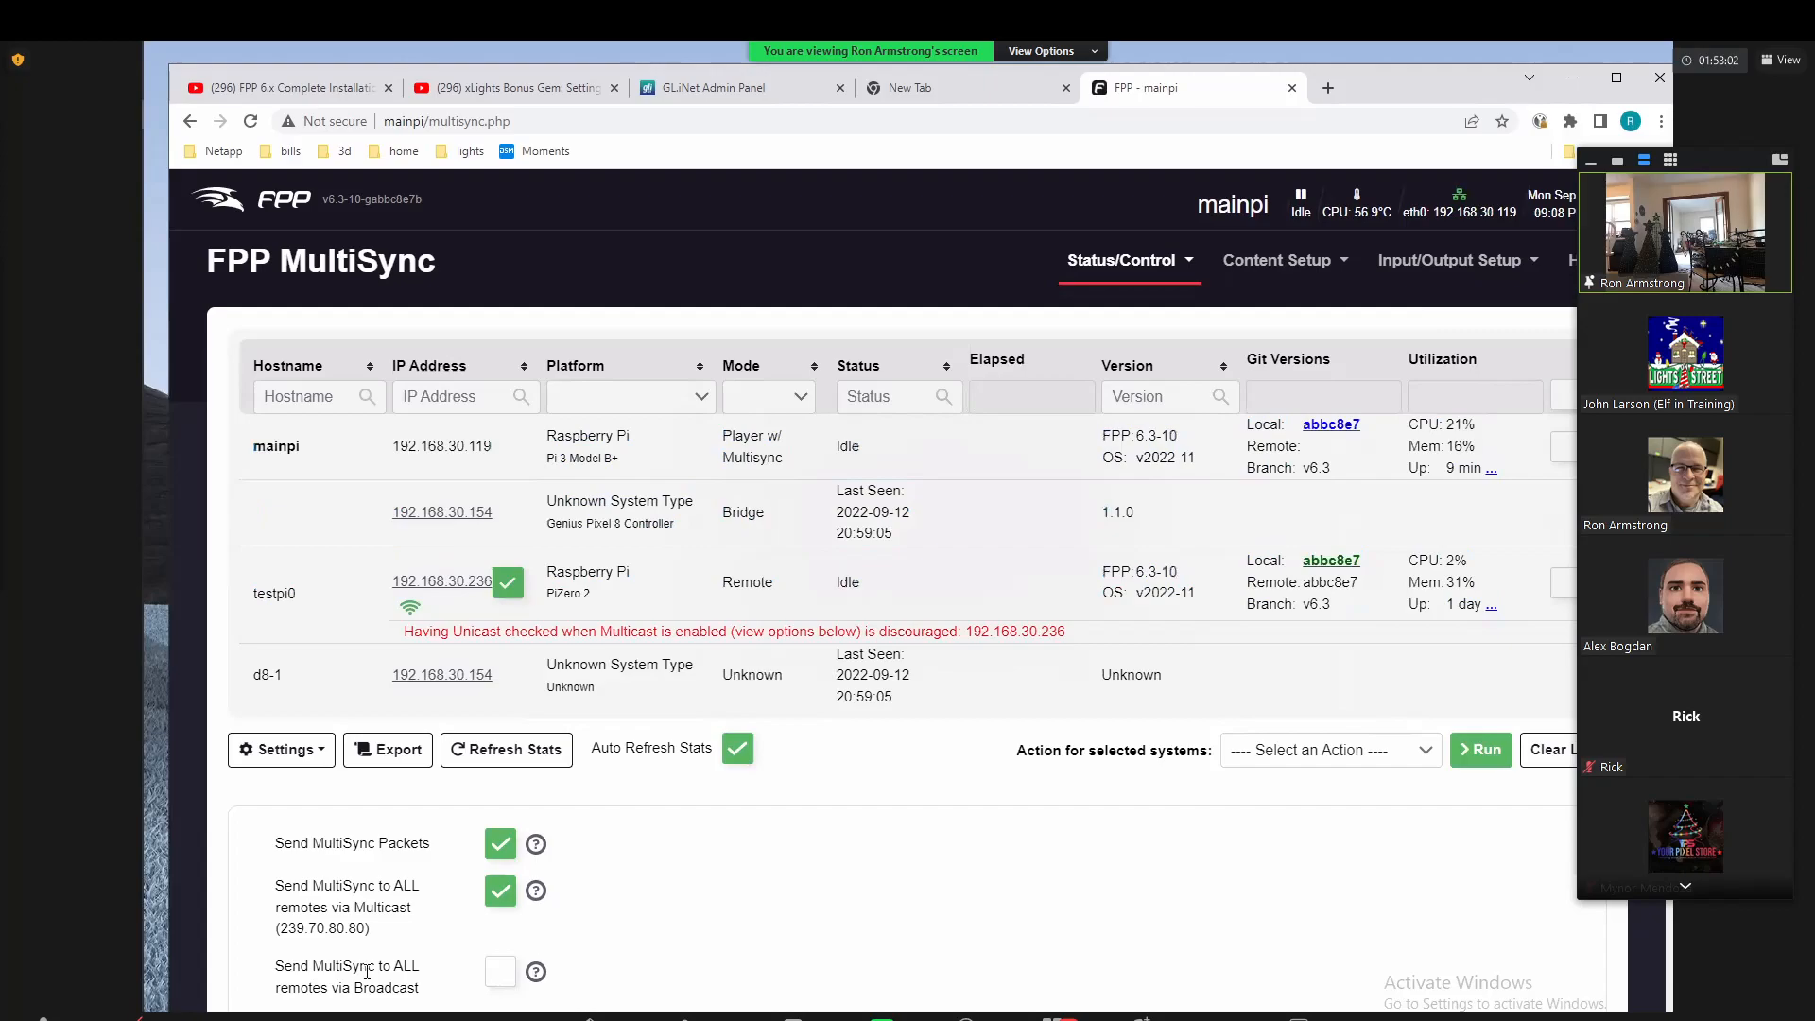
Step: Turn off sending MultiSync to all remotes via multicast and restart FPPD to apply the change
click(500, 895)
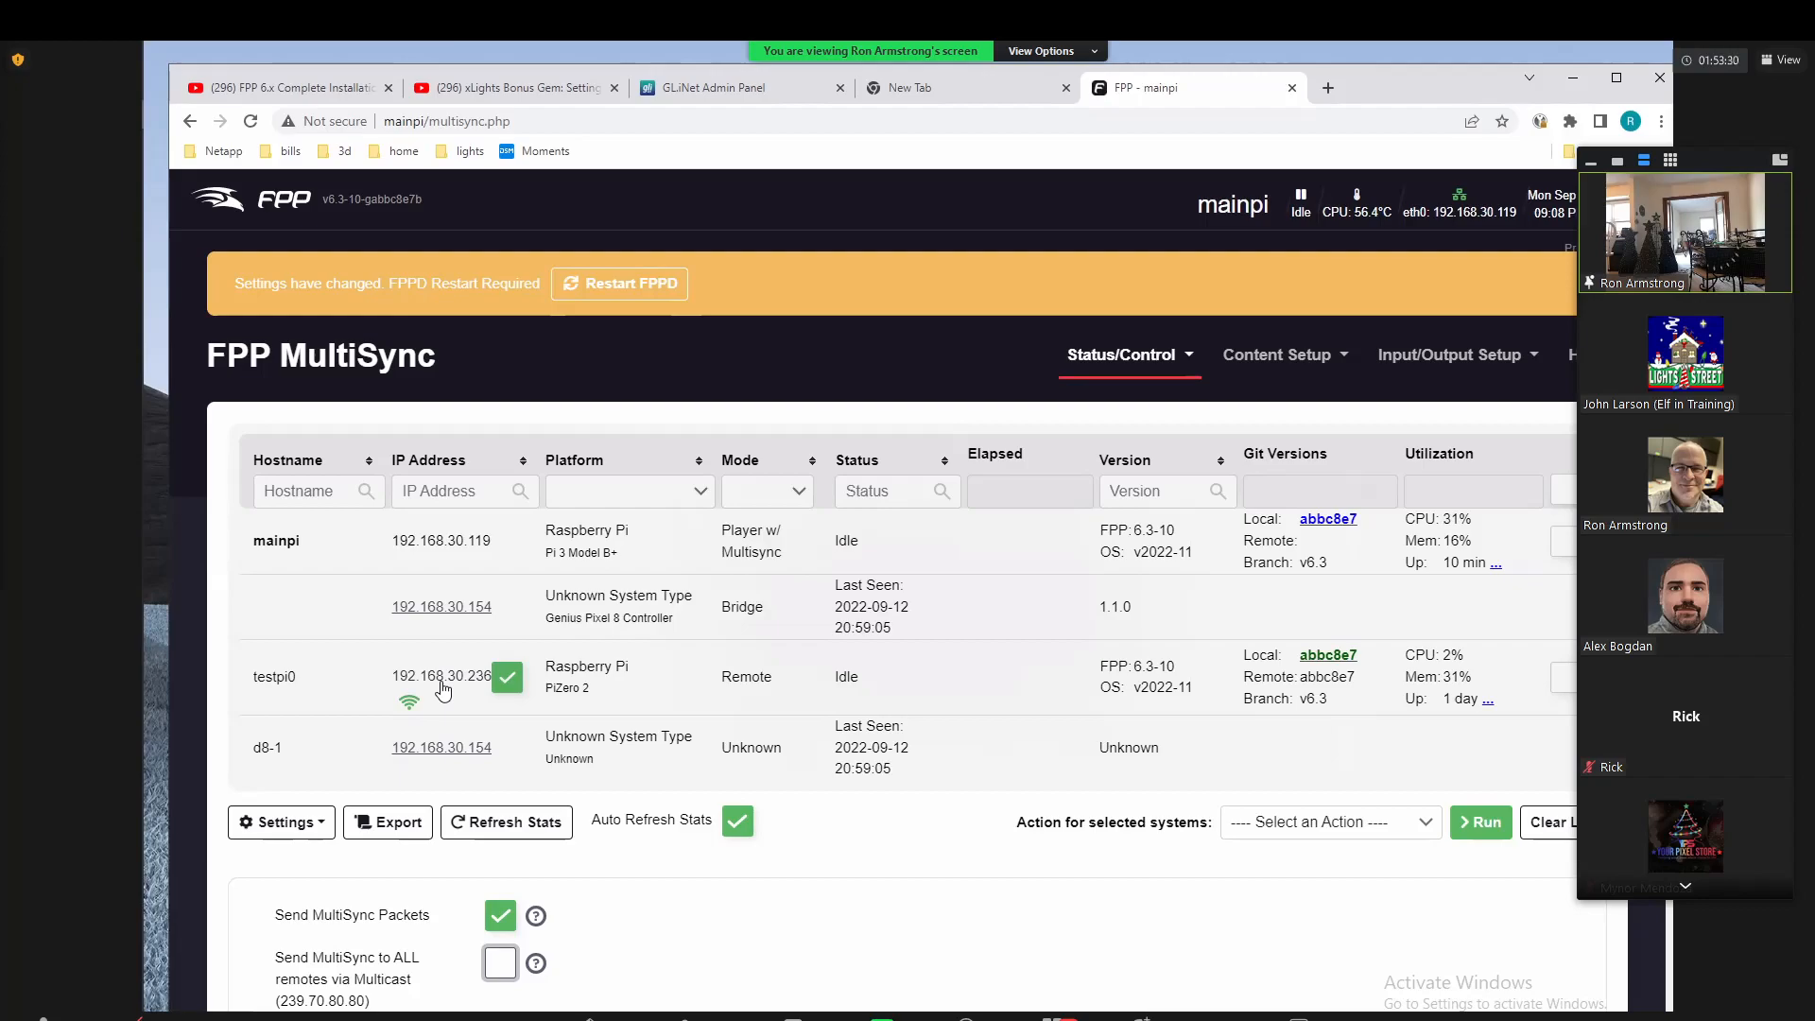
scroll(808, 929, down, 2)
scroll(809, 929, up, 2)
click(621, 283)
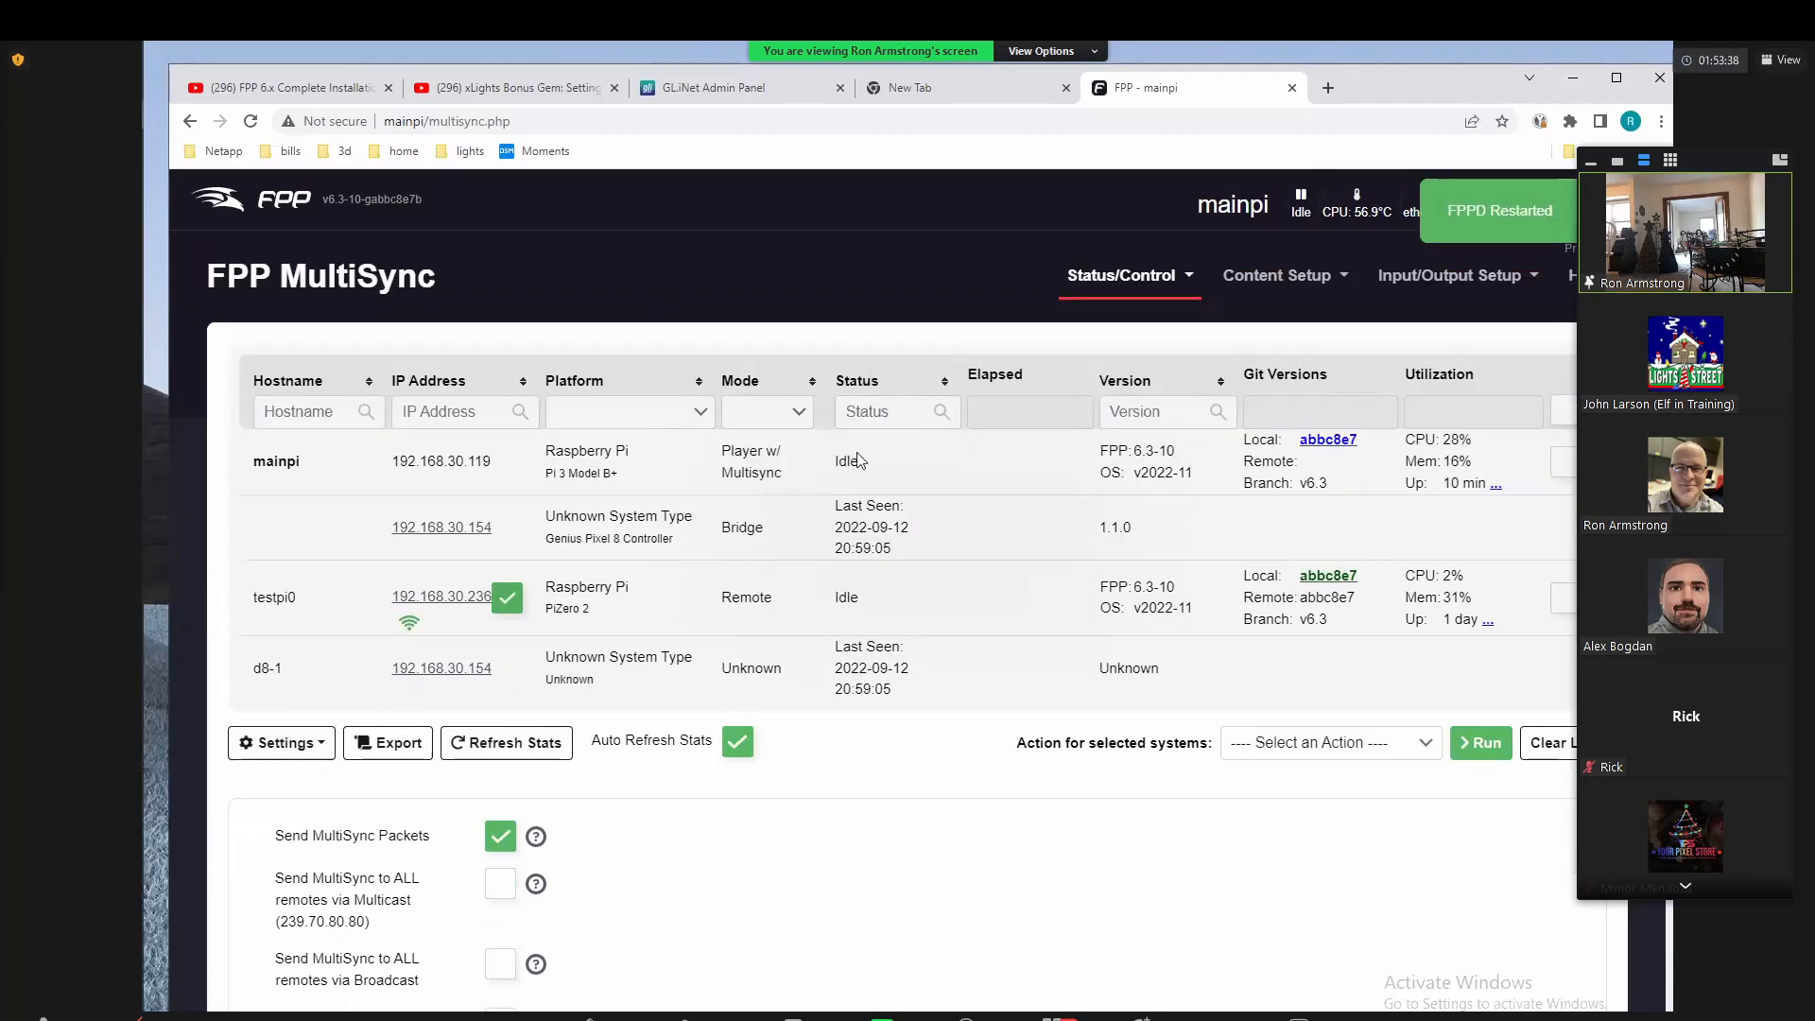
drag(342, 886, 421, 893)
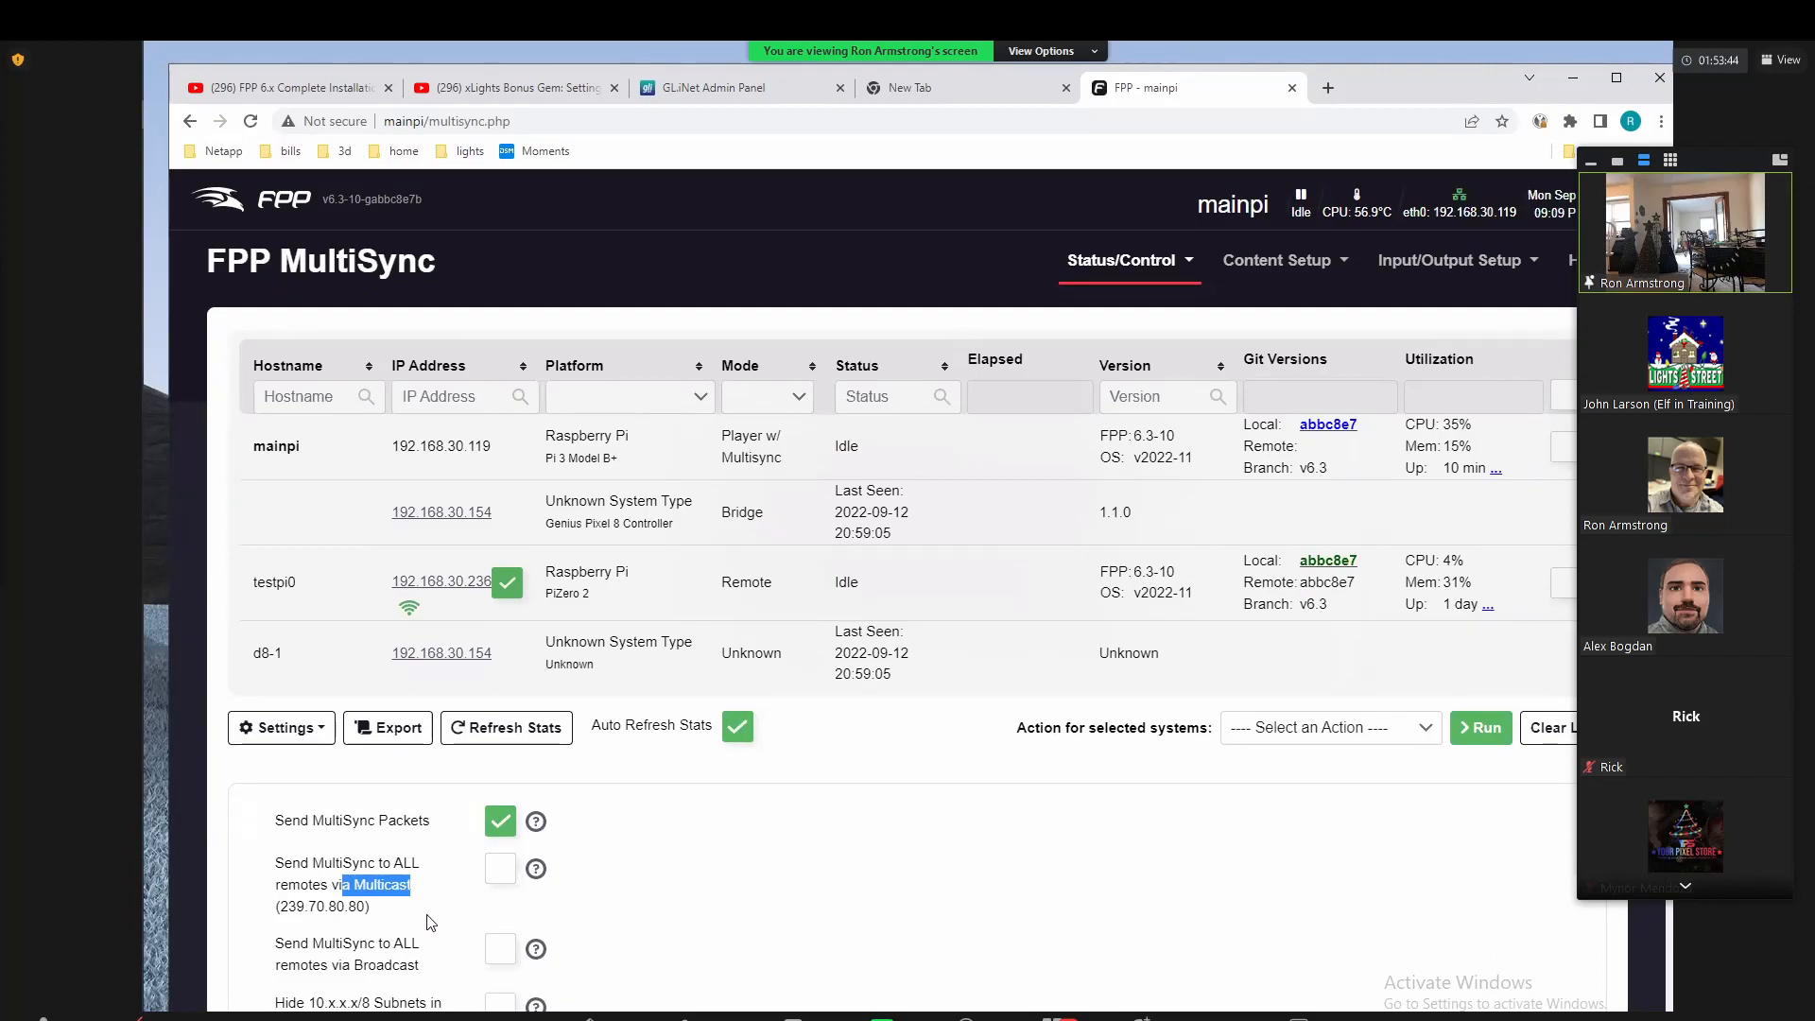
scroll(430, 923, down, 1)
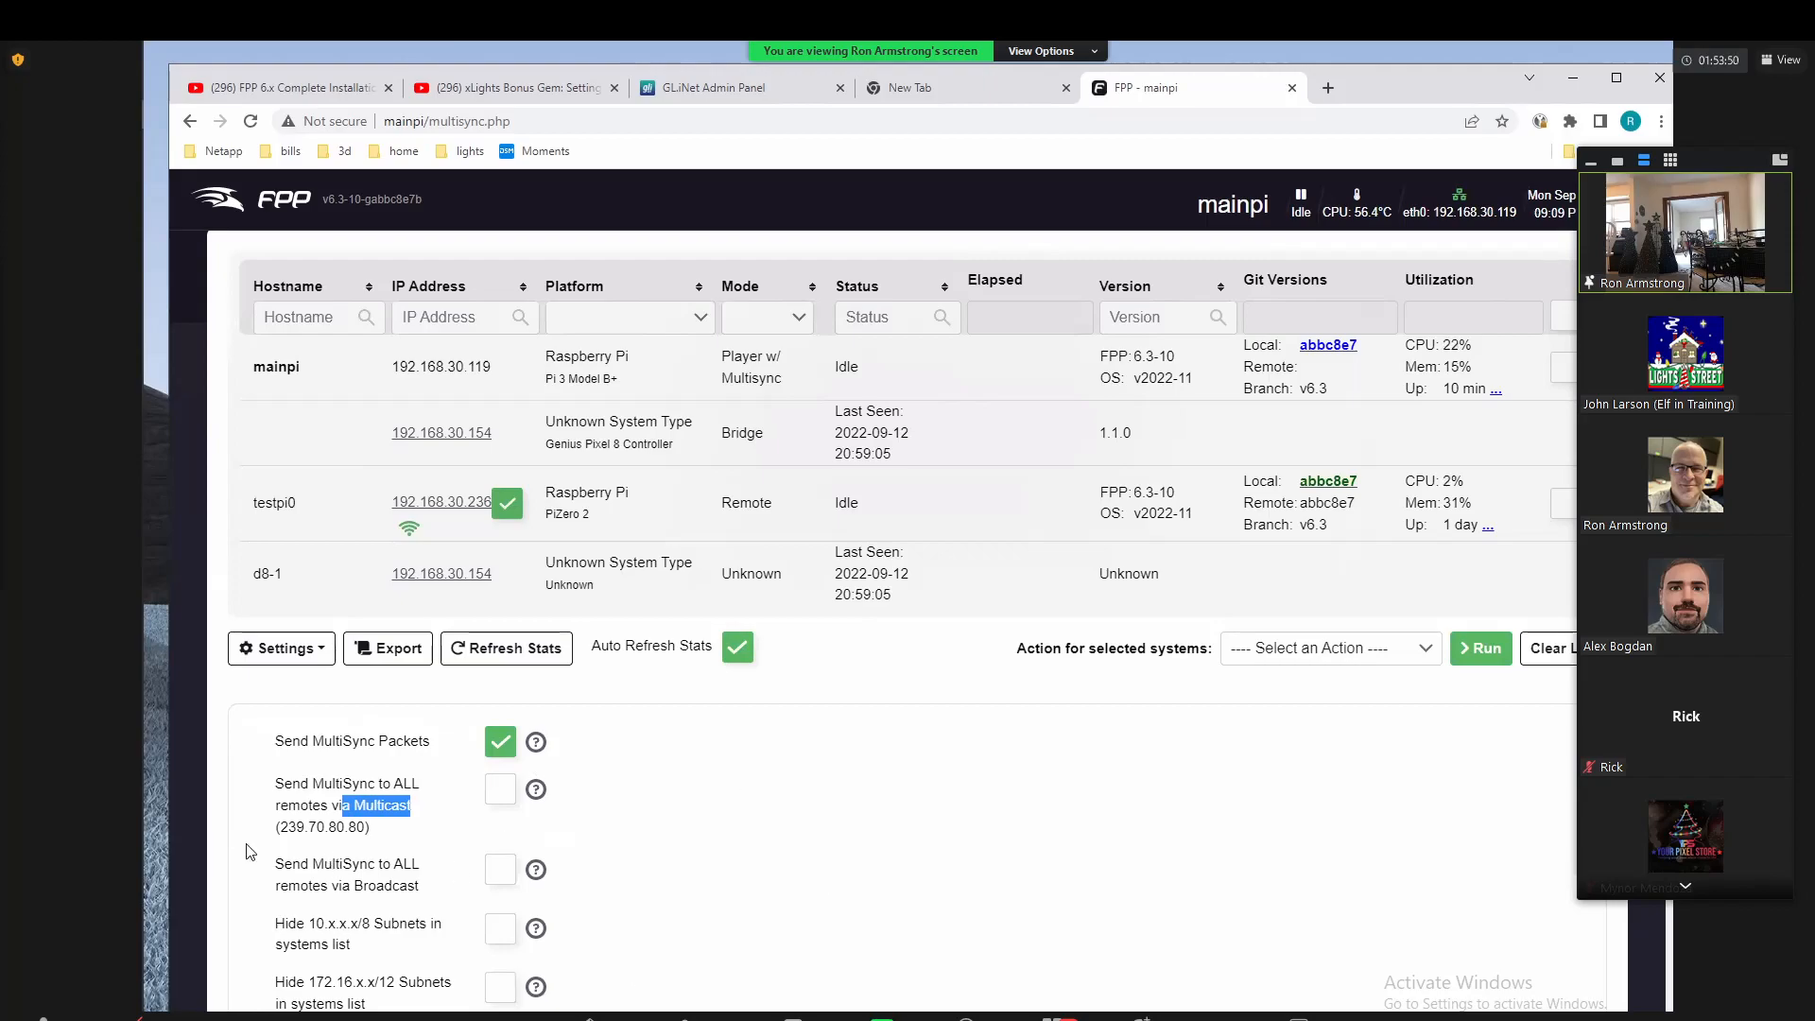
click(368, 803)
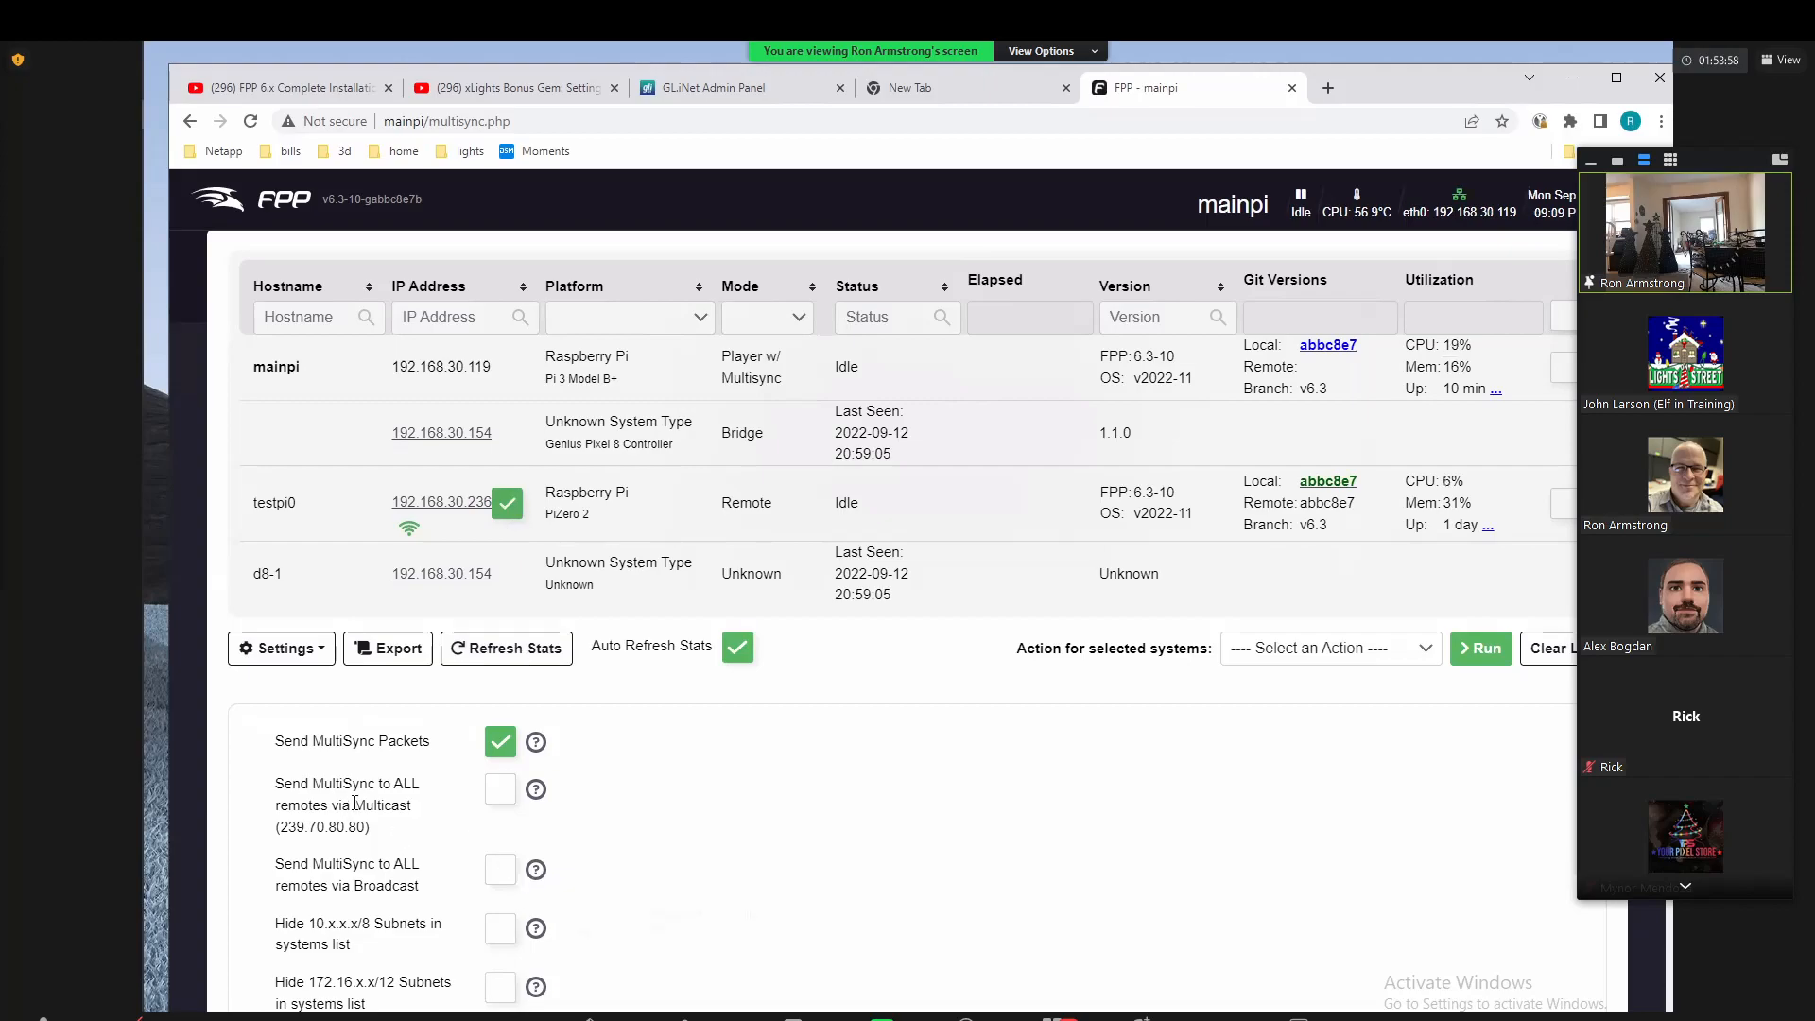
Step: Go to mainpi's status page and start playing blinding-lights-official-audio.fseq
scroll(848, 840, up, 1)
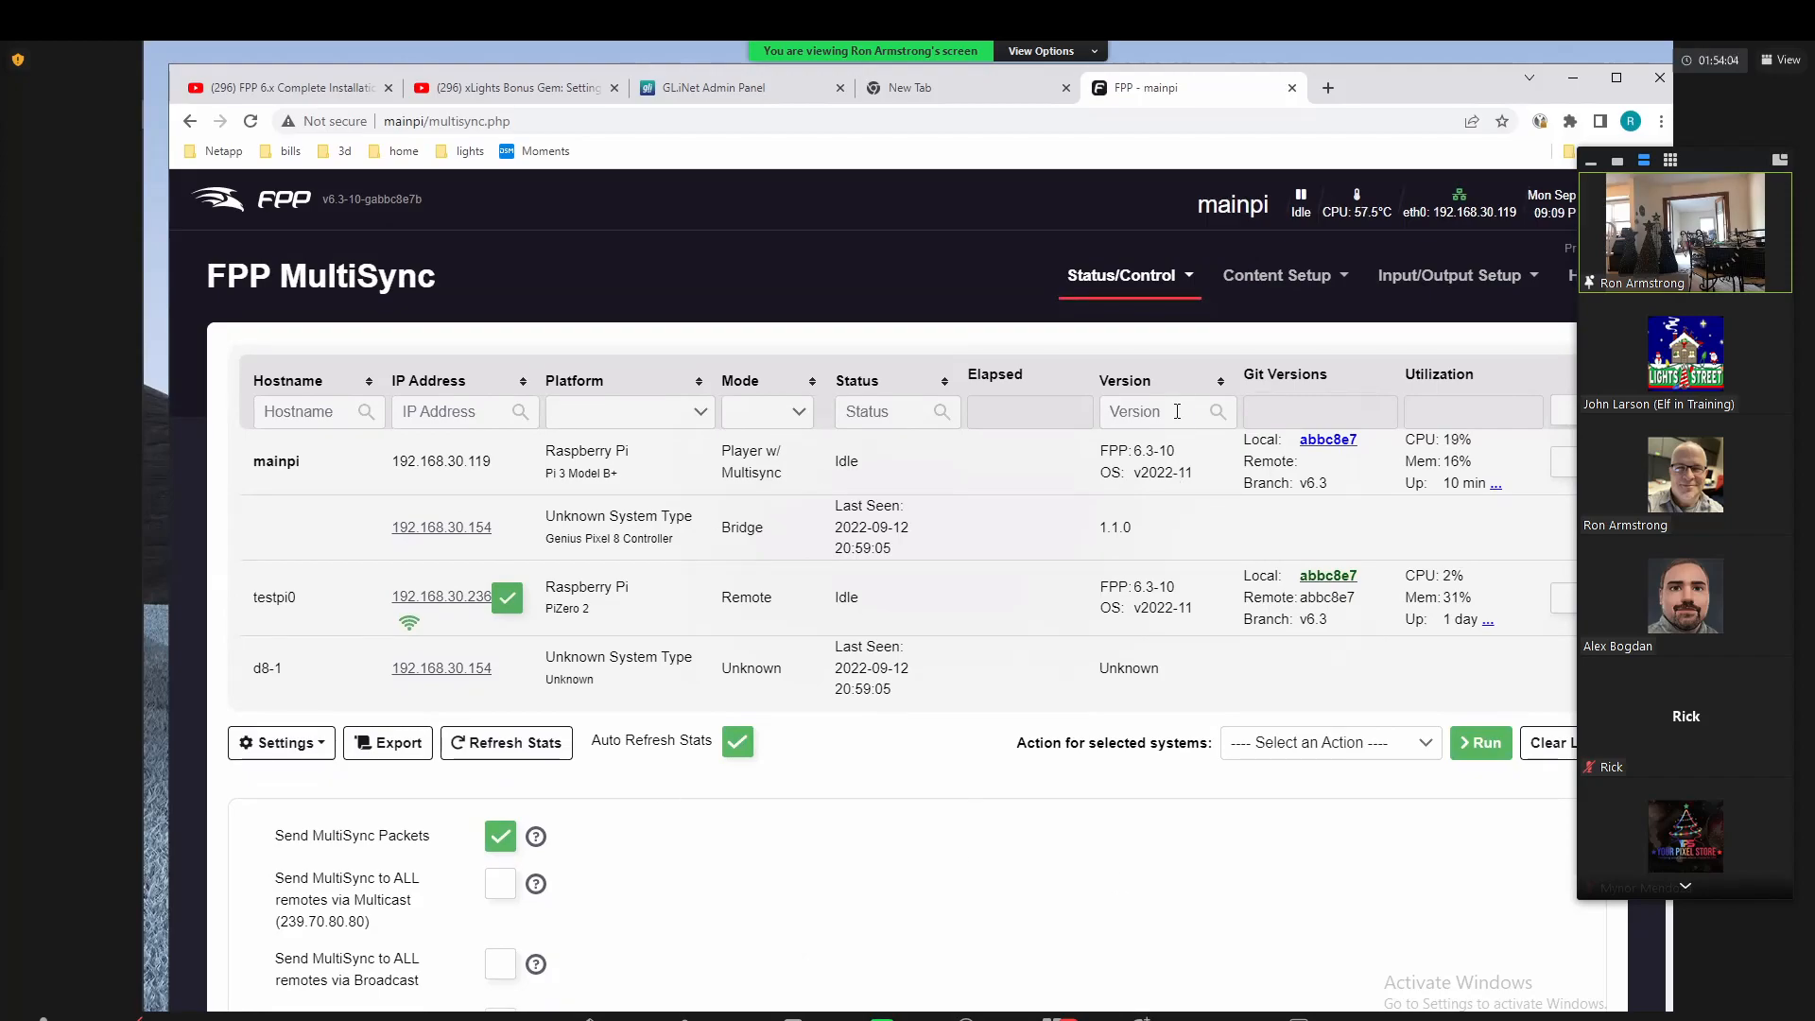
click(1157, 275)
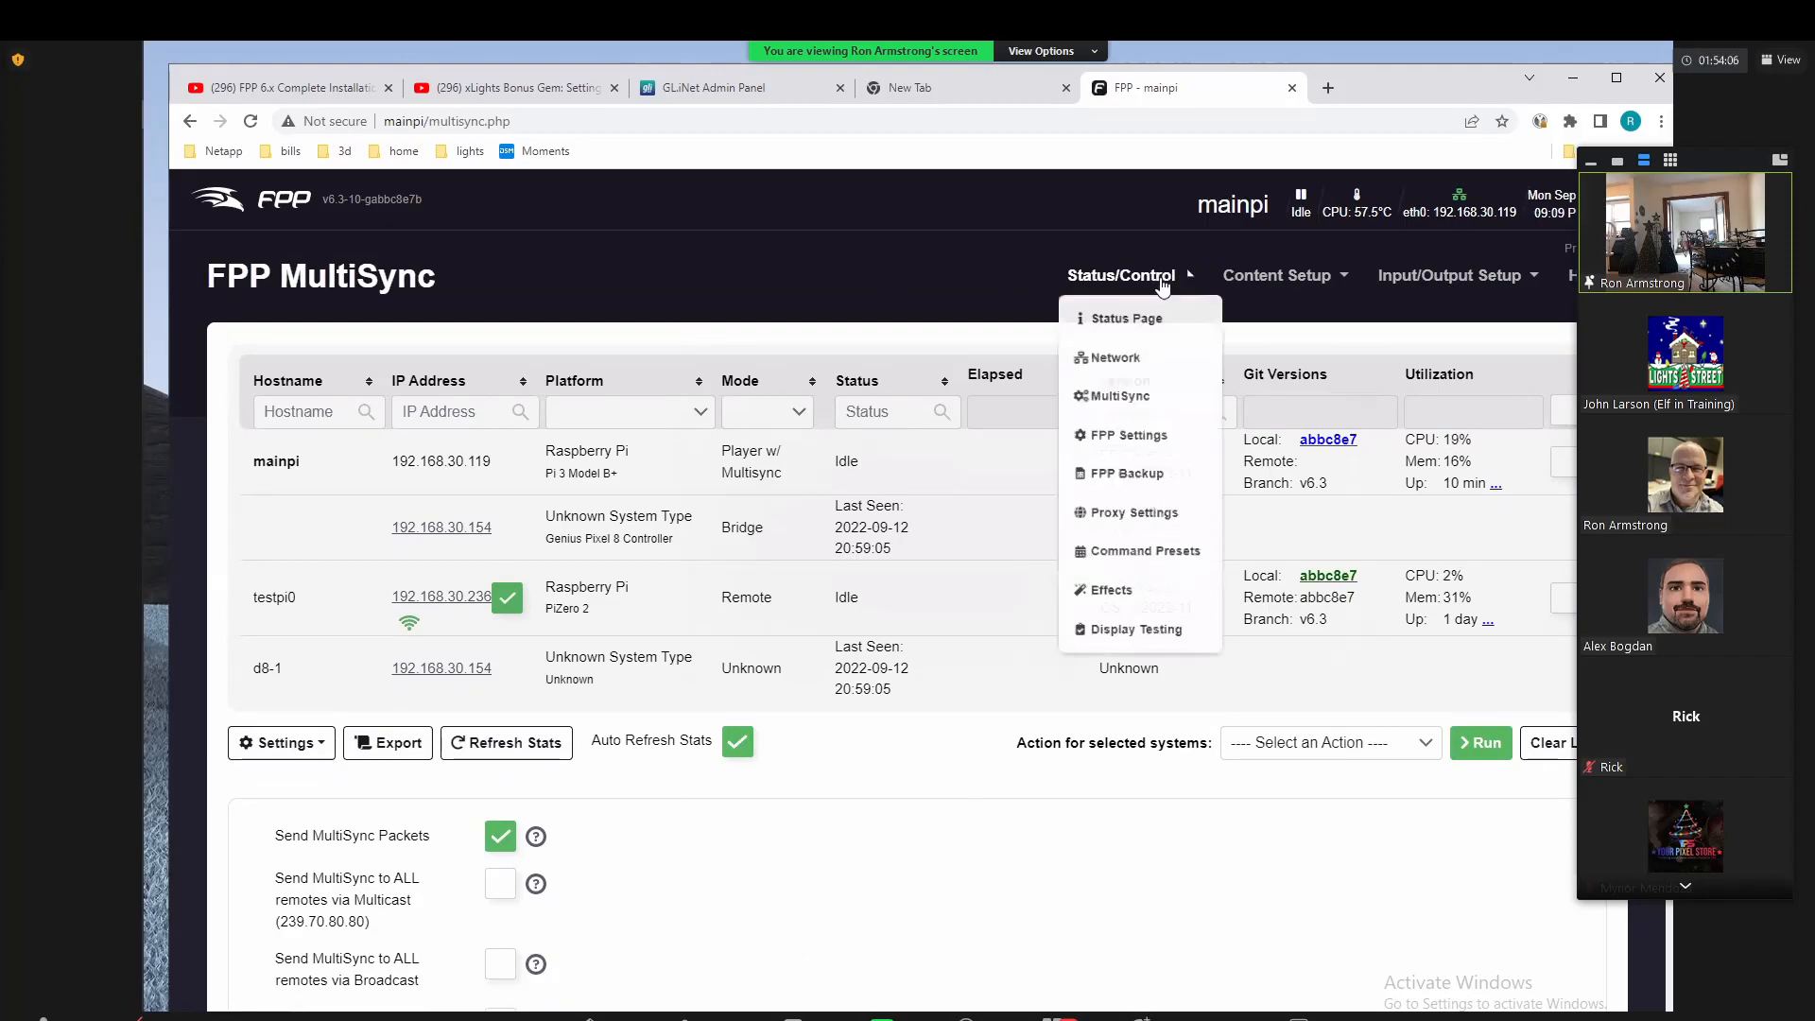
click(1144, 314)
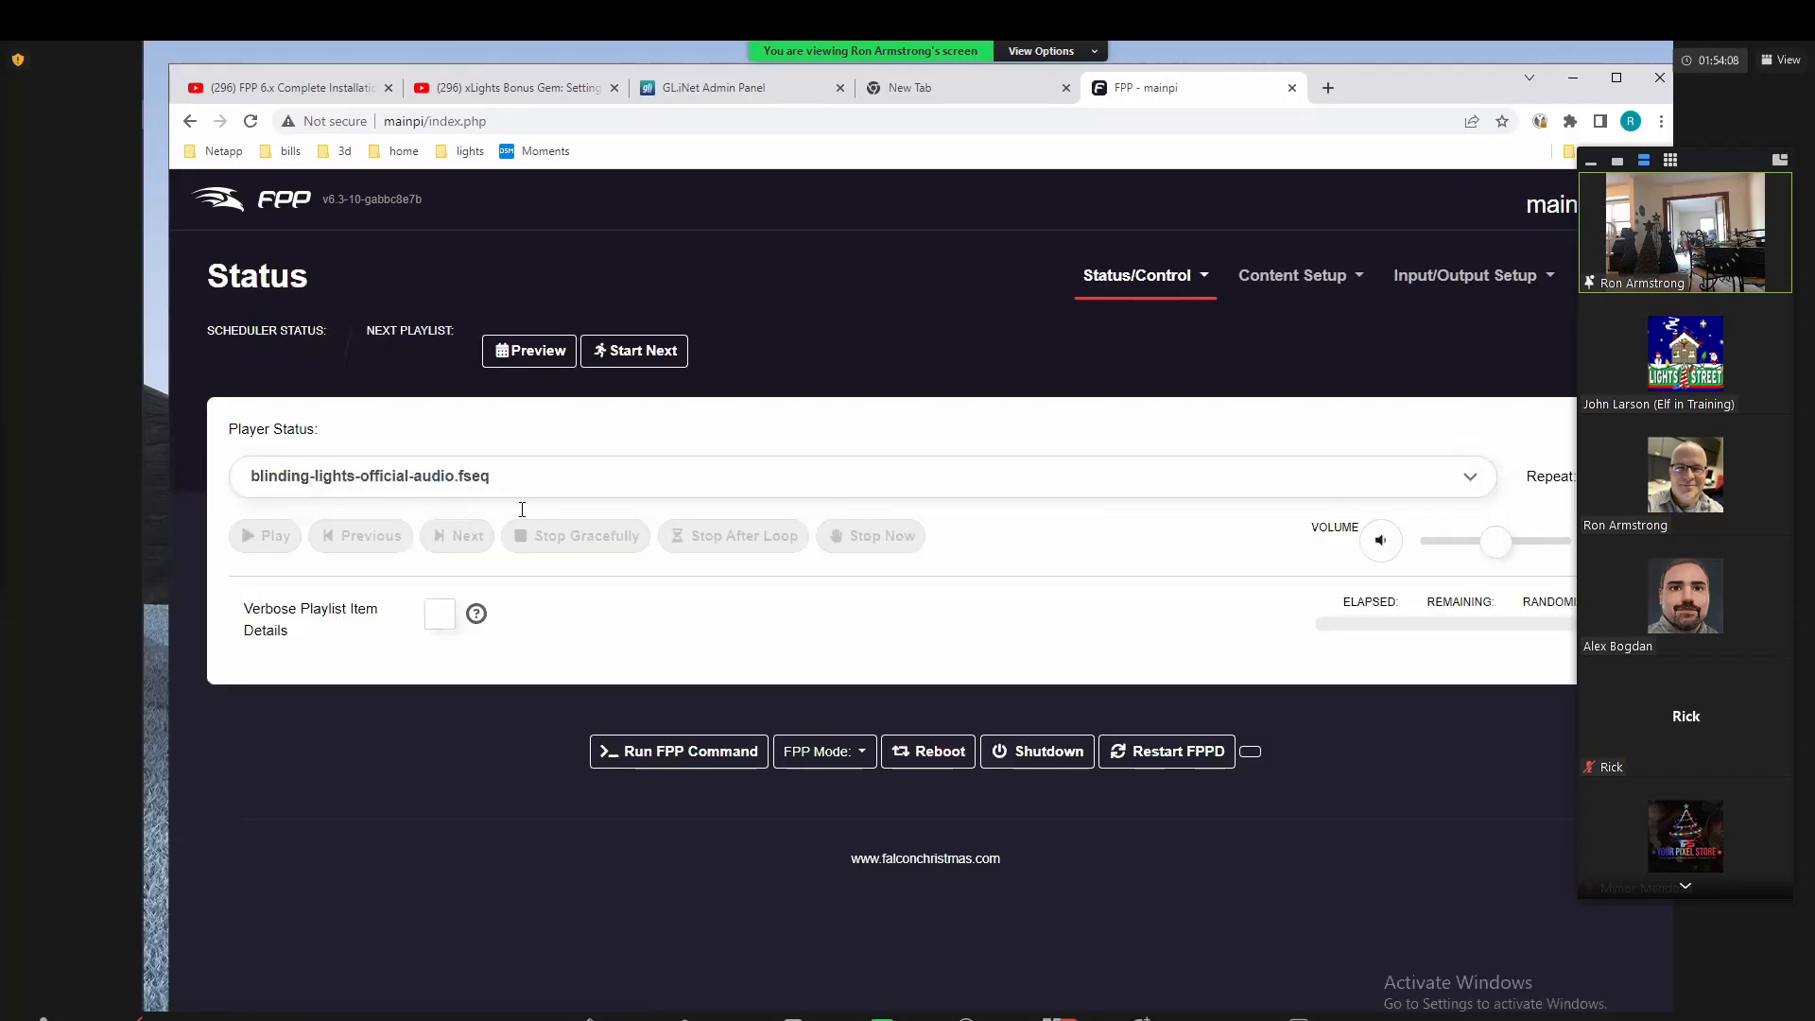
click(278, 538)
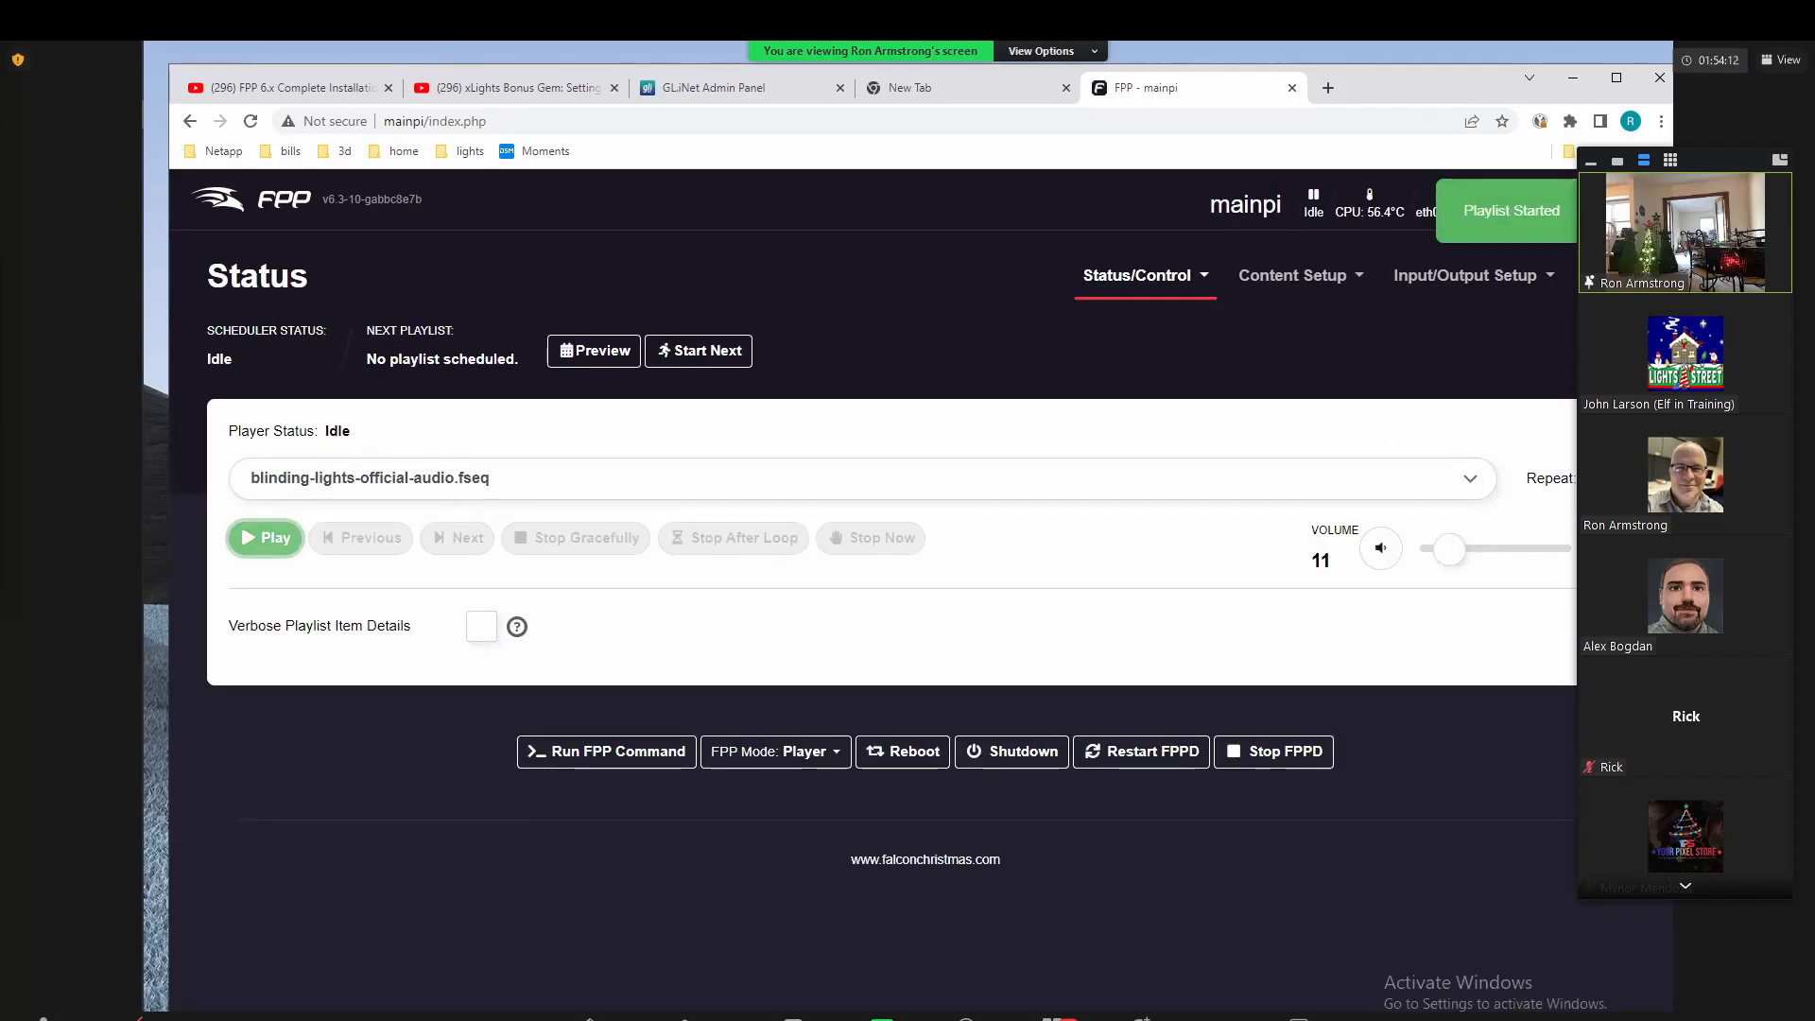
Step: Return to the MultiSync page and check testpi0's playing file and elapsed time against mainpi's
click(1146, 284)
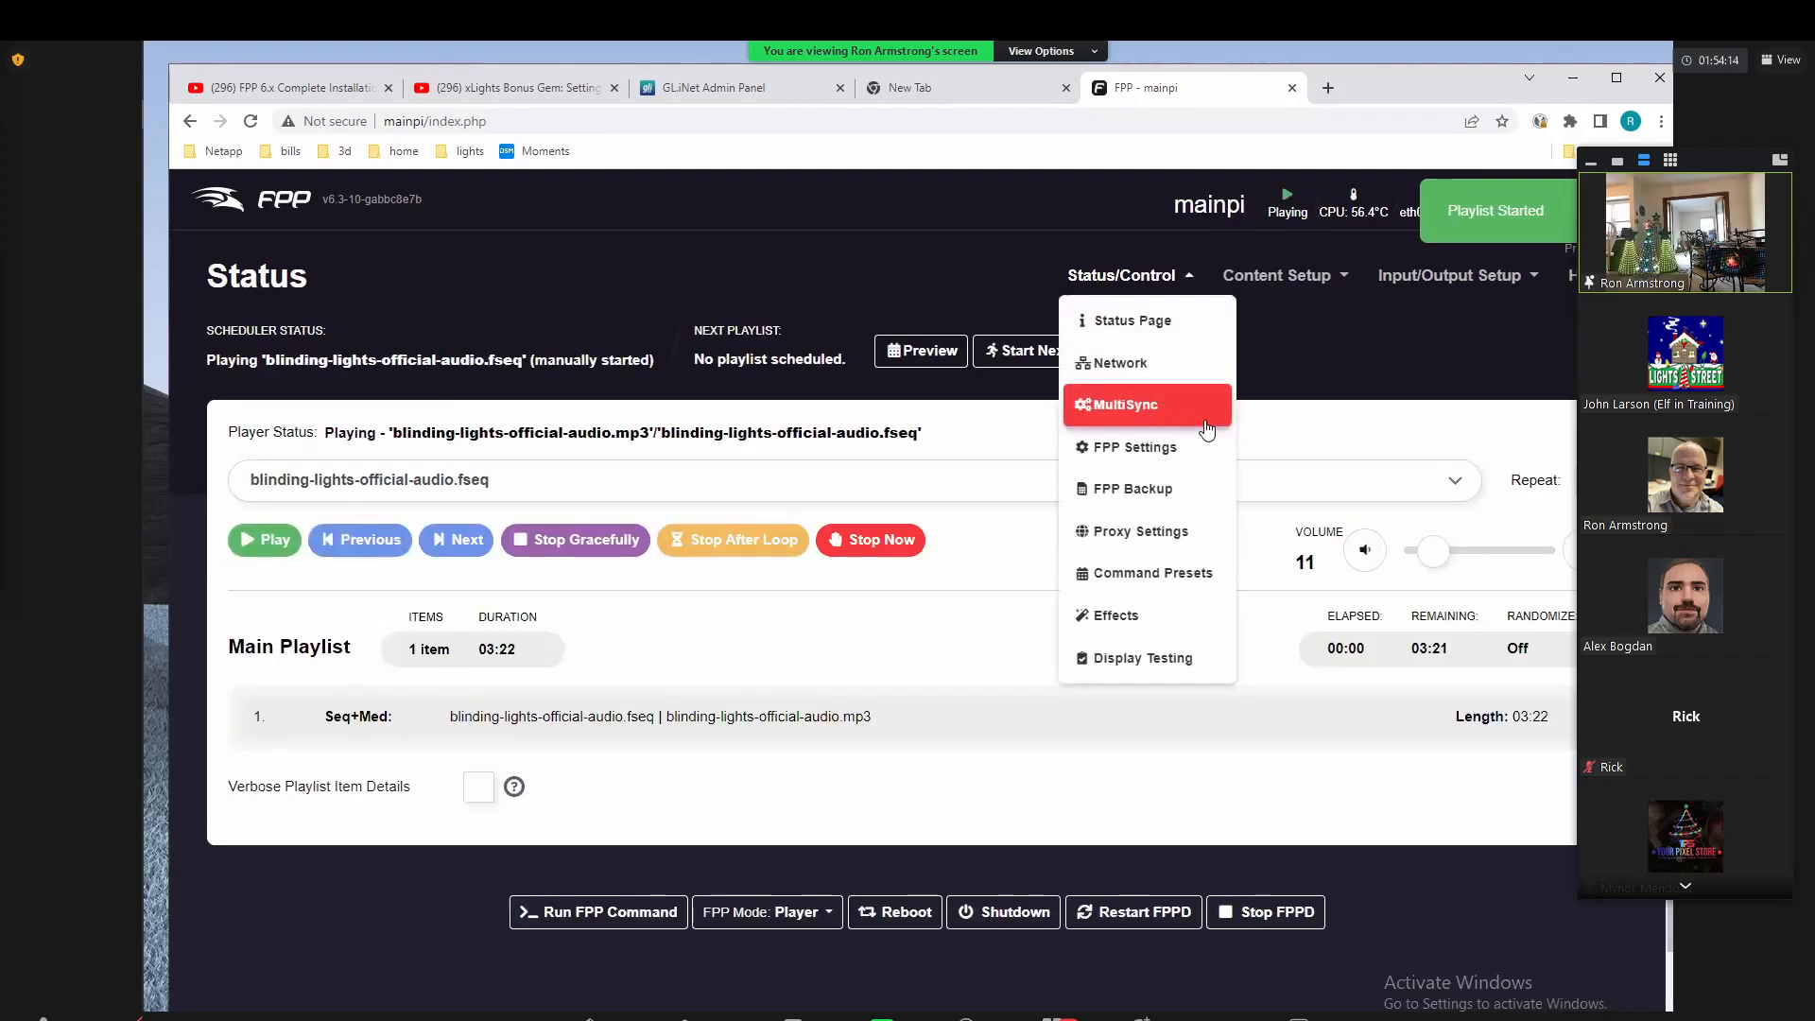
click(1176, 446)
click(1154, 302)
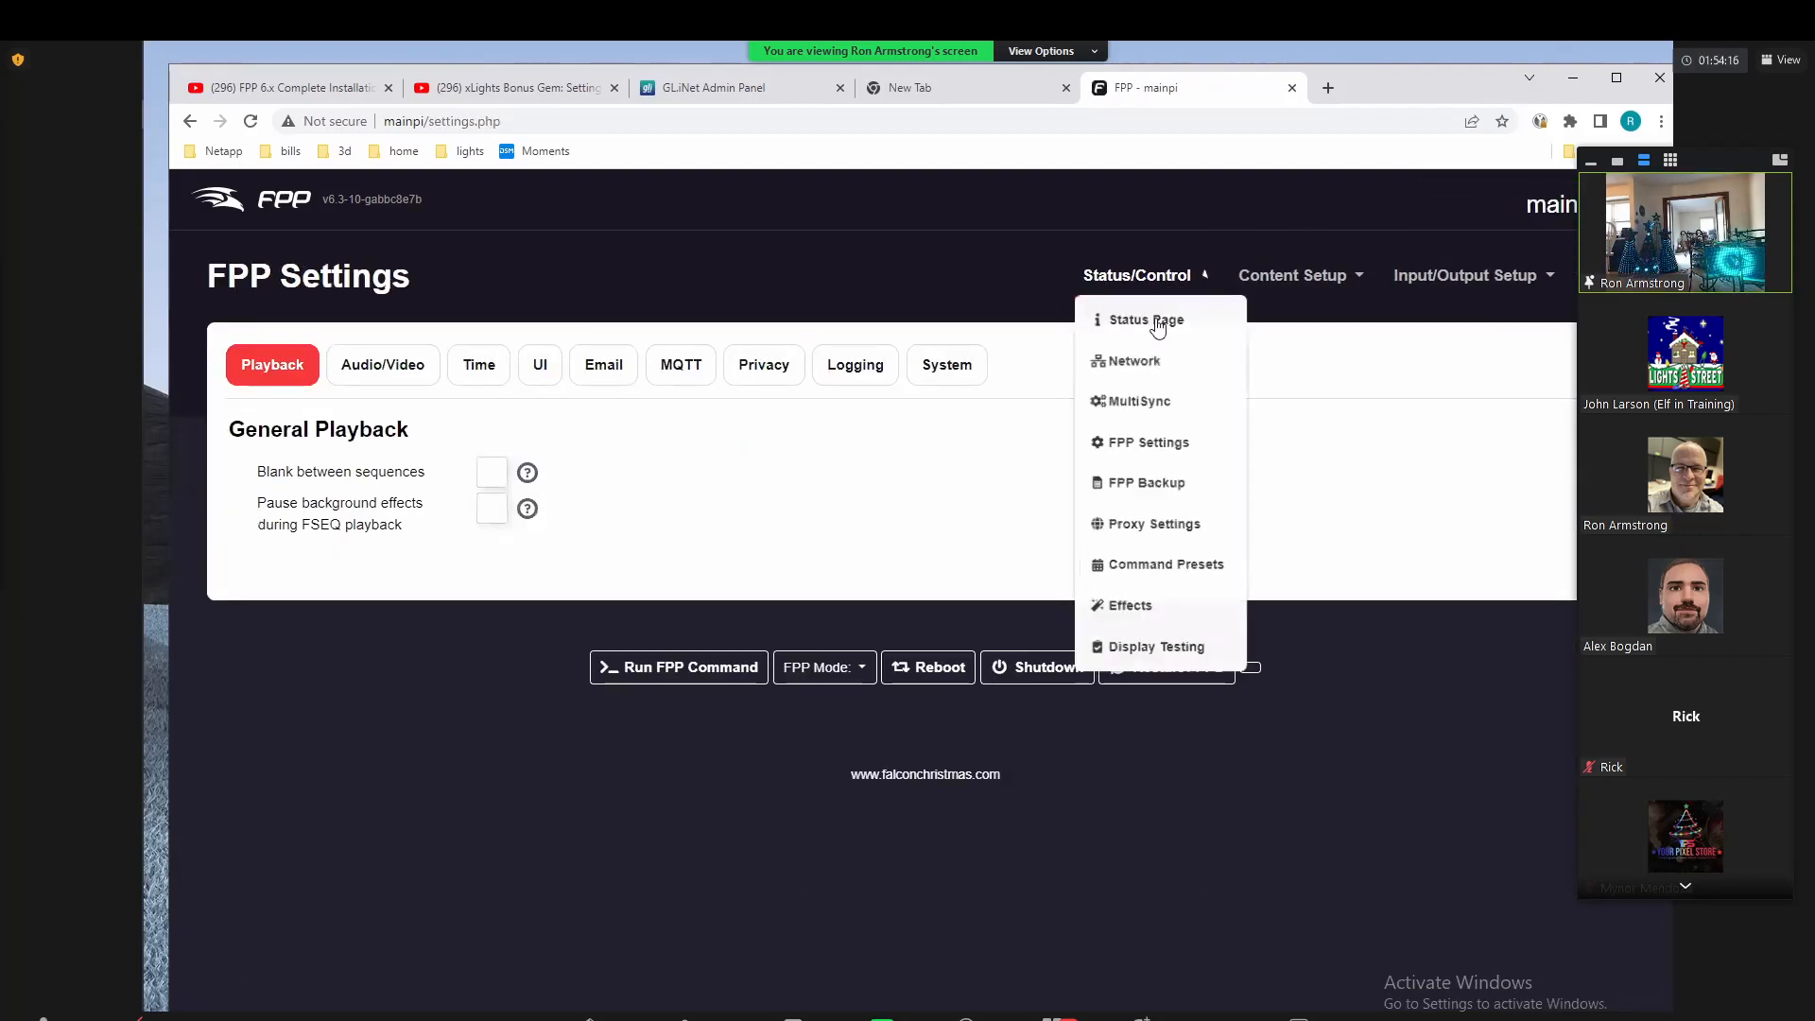
click(1152, 401)
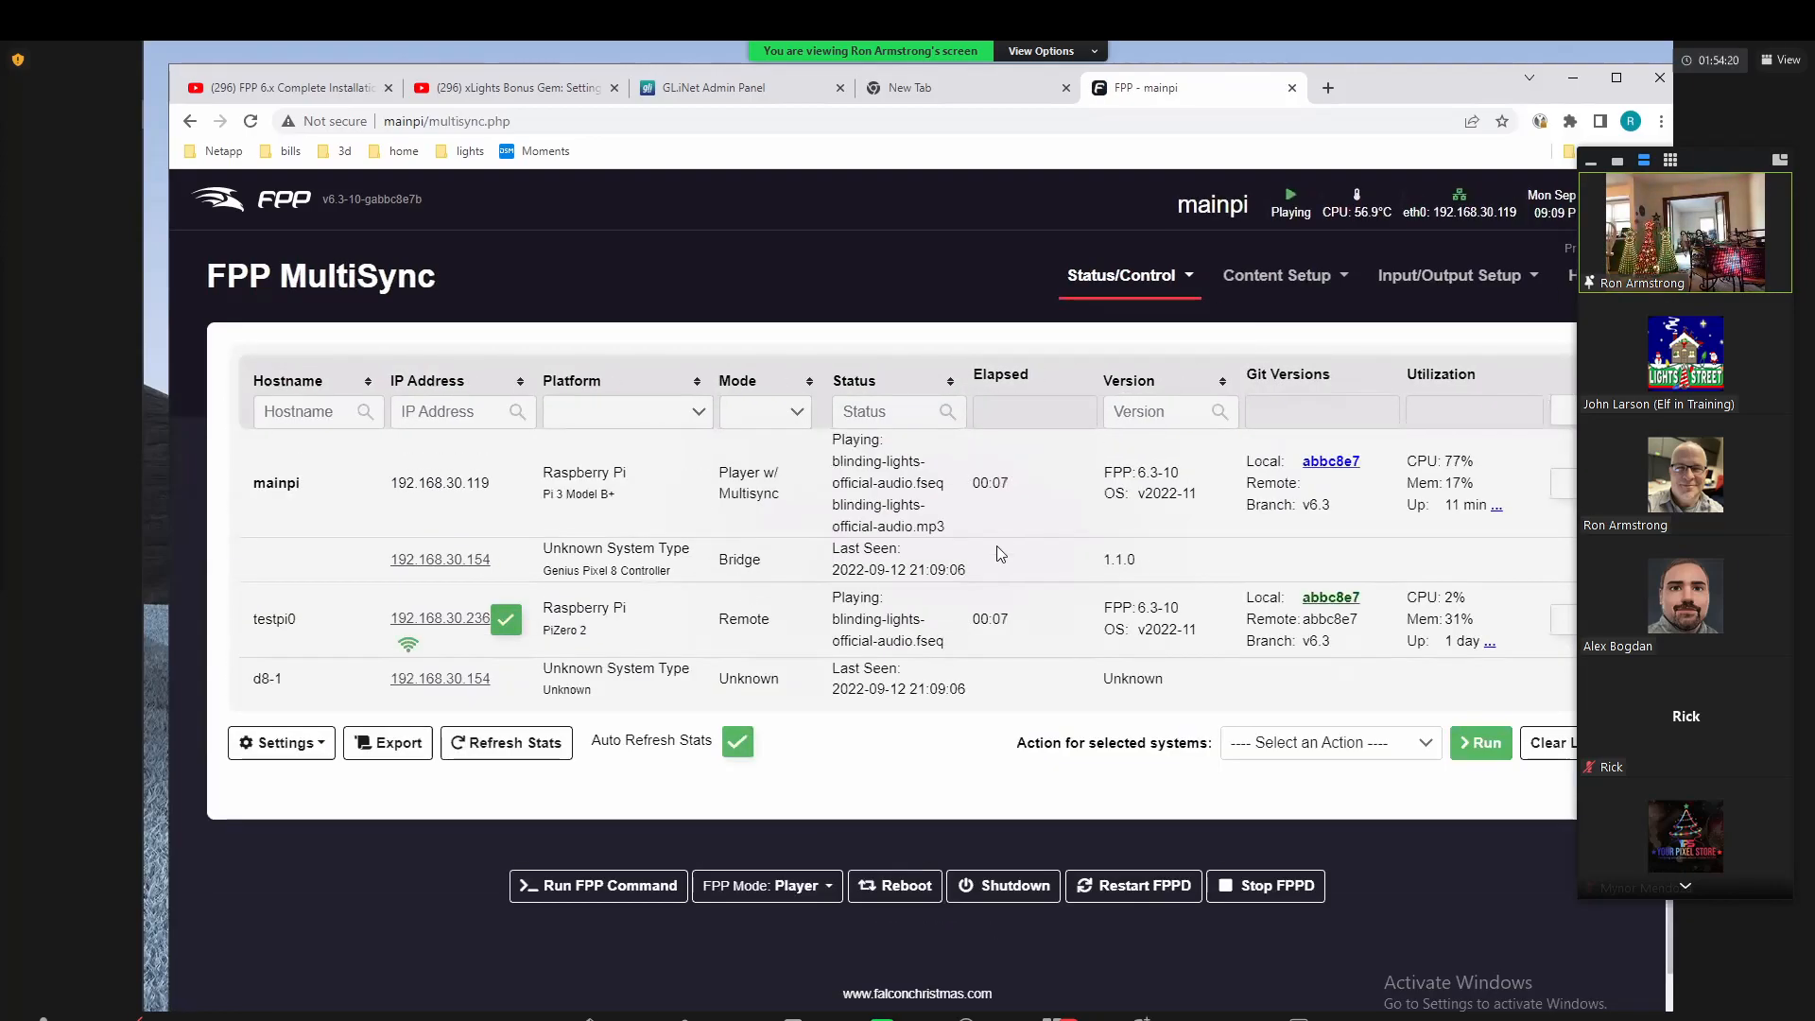
drag(832, 594, 885, 636)
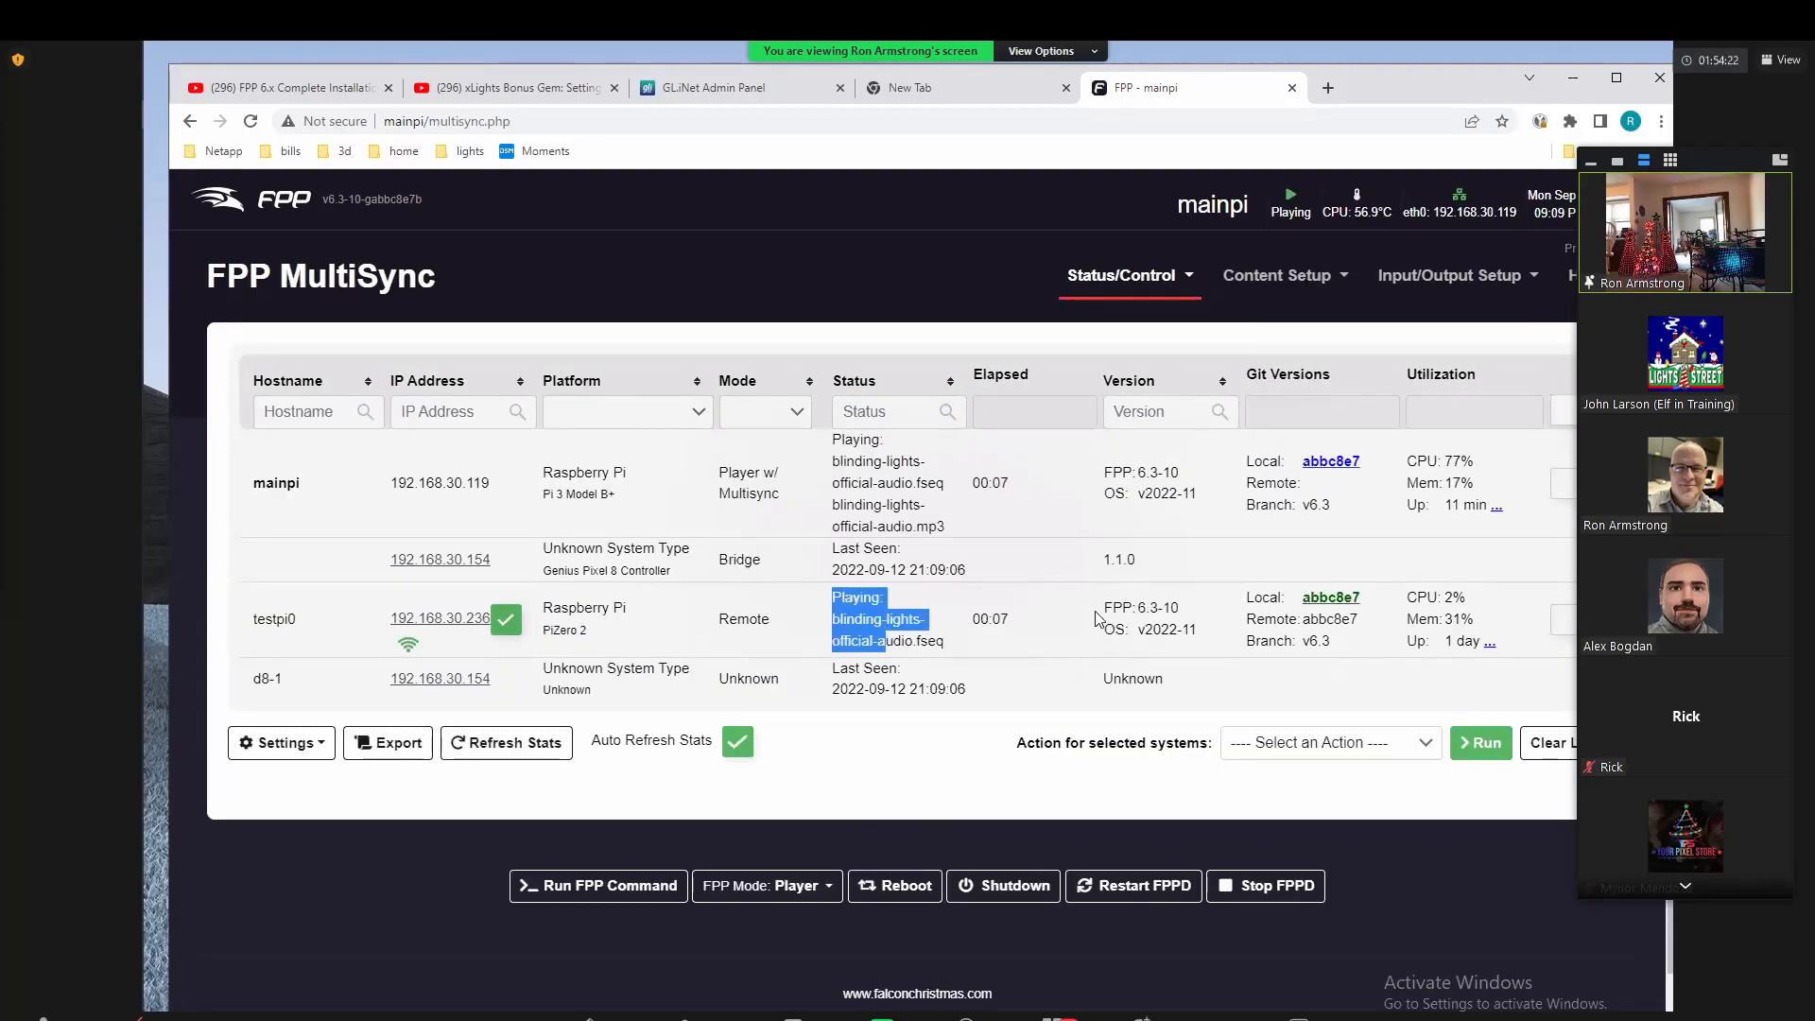
Step: Go back to mainpi's status page and stop the playback immediately
click(1125, 275)
click(1160, 327)
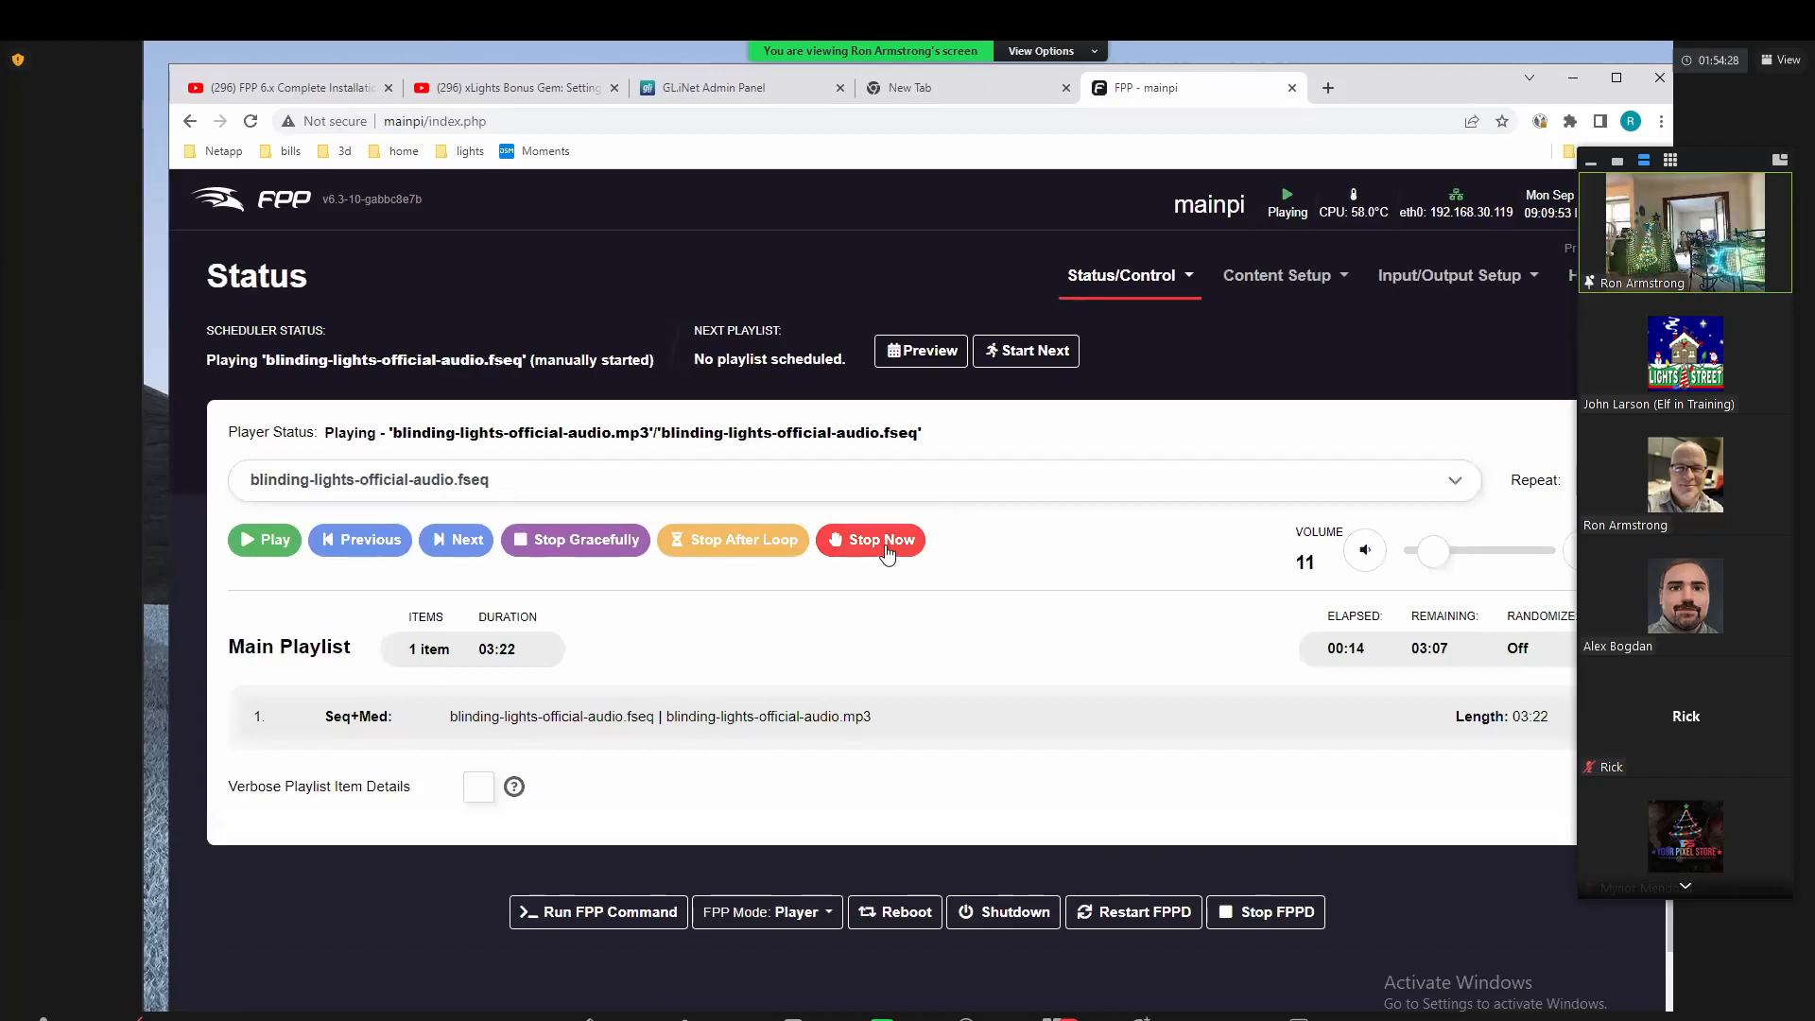
click(870, 539)
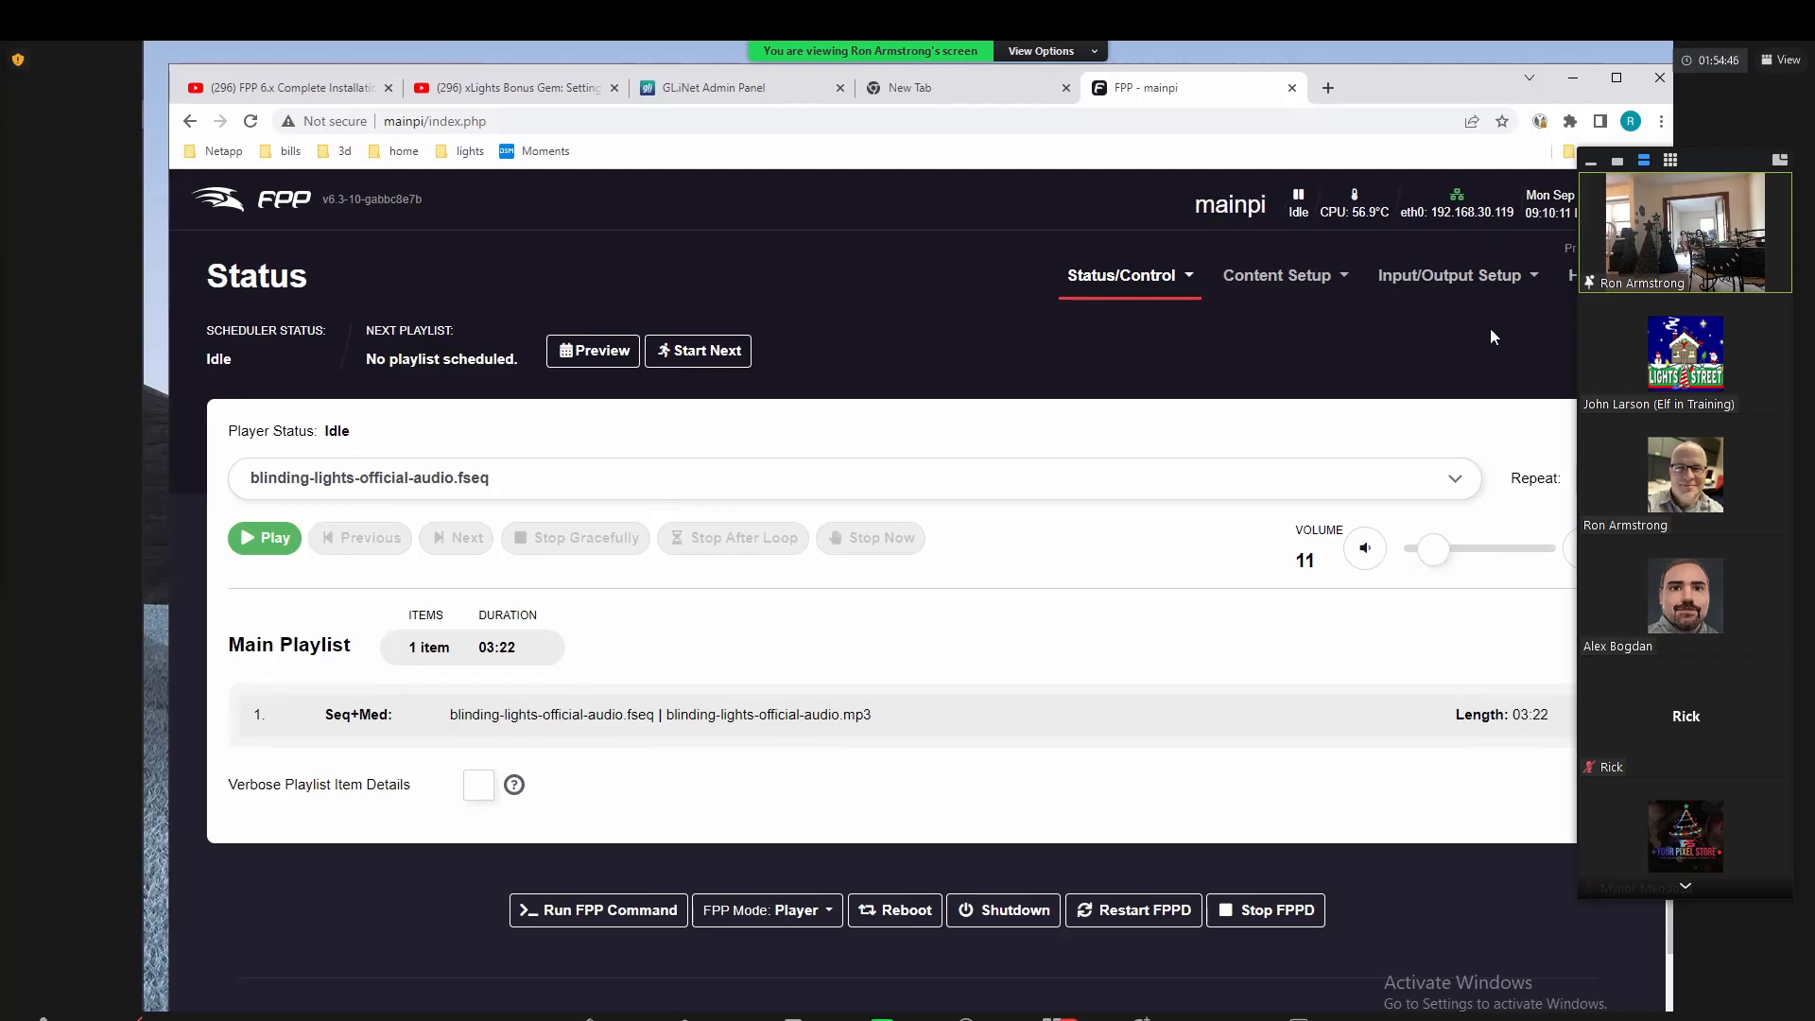
Step: Open mainpi's channel outputs and examine which E1.31 / ArtNet / DDP / KiNet outputs are active
click(1507, 283)
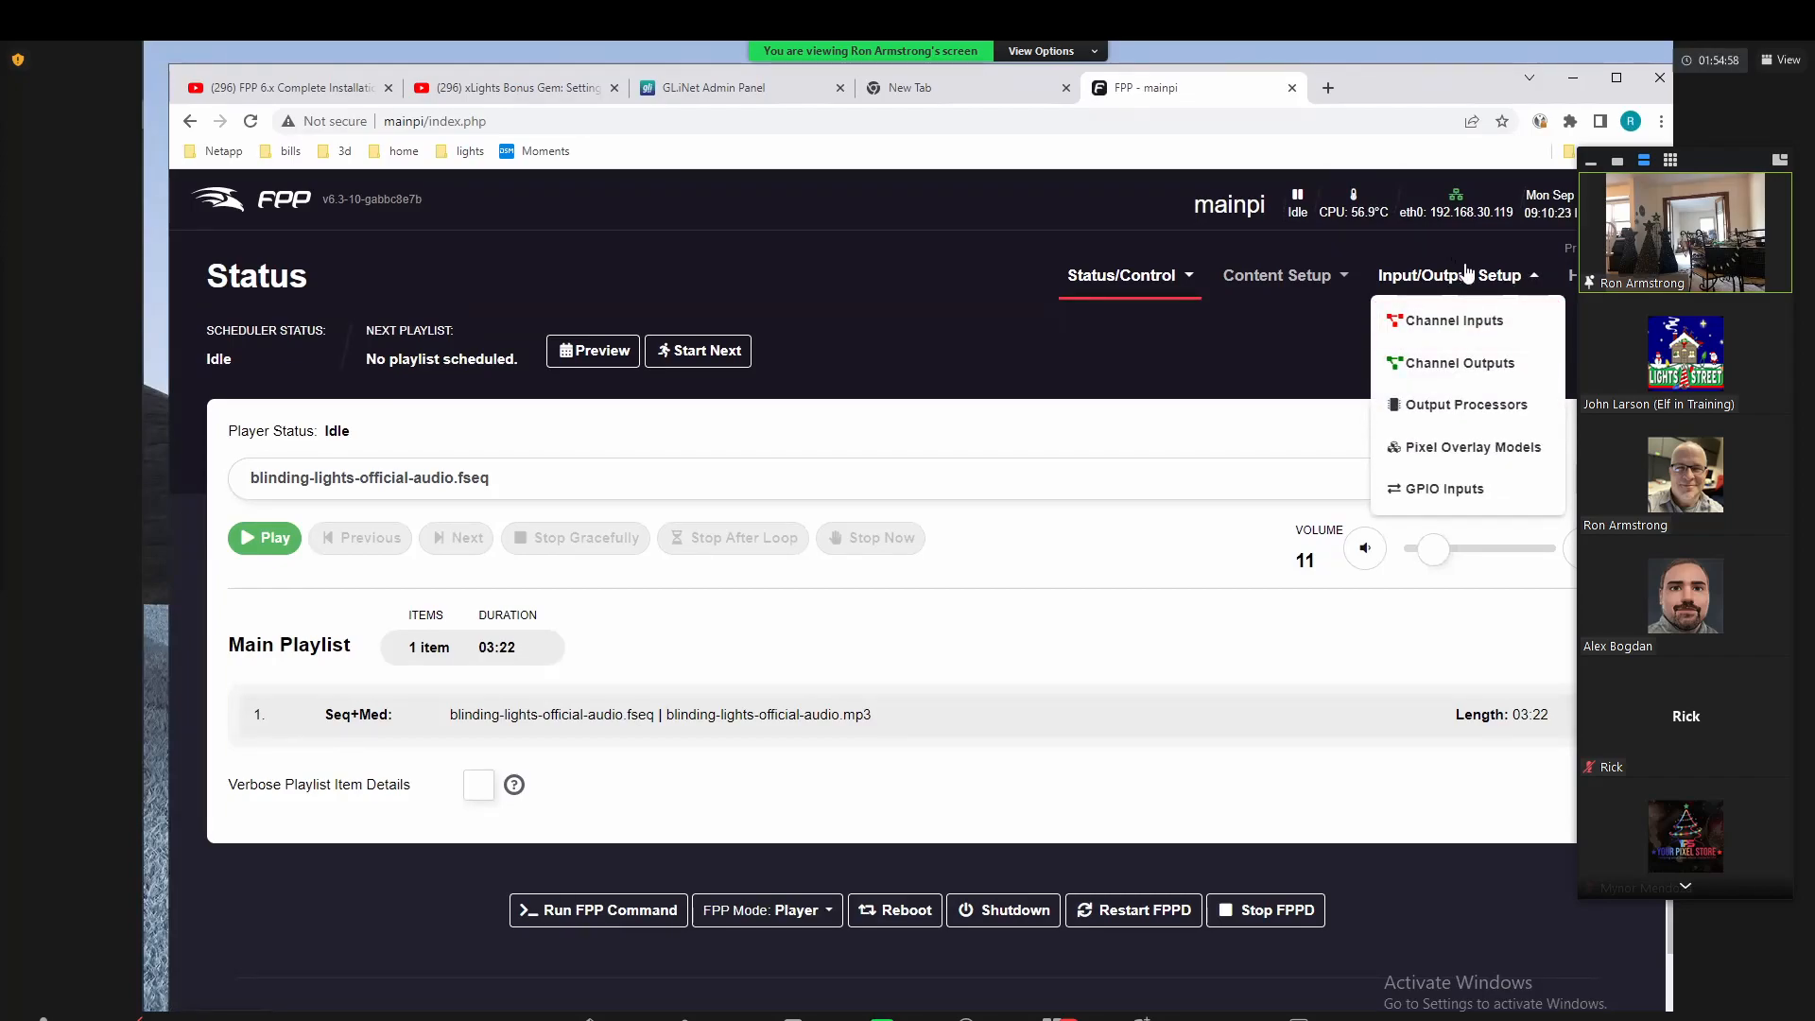
click(1460, 363)
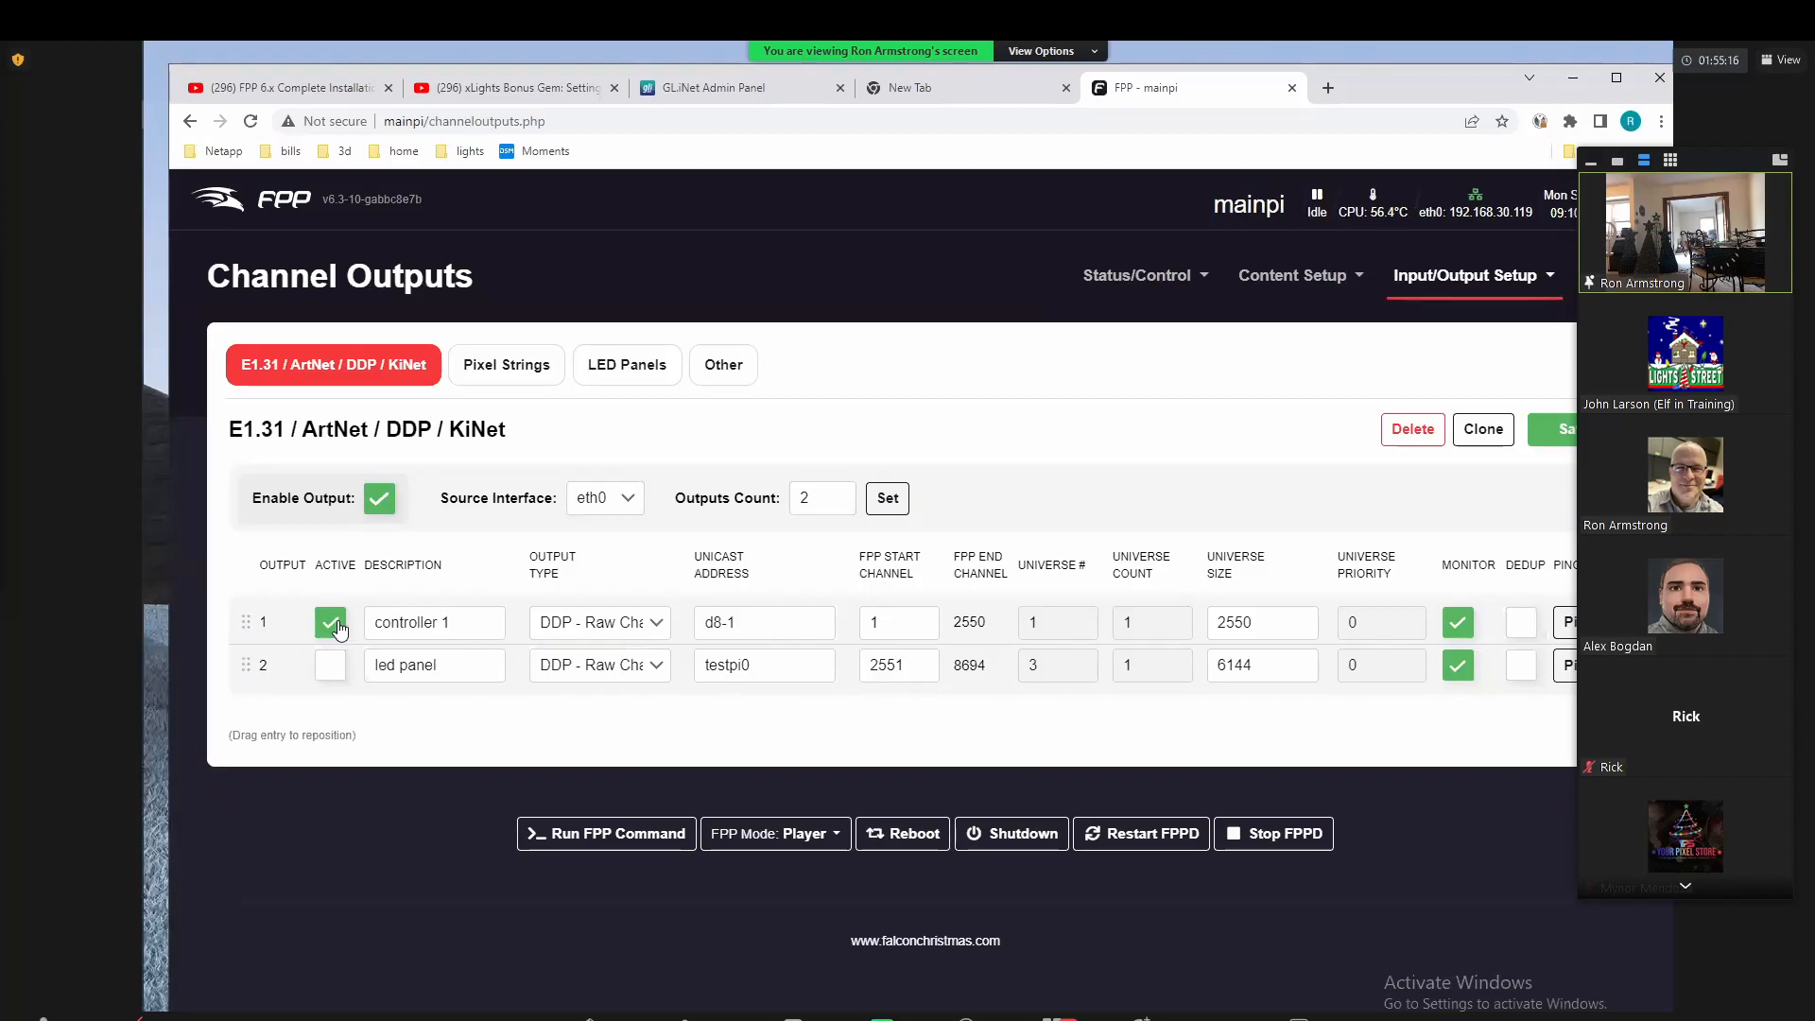
Step: Examine the description and unicast address of the led panel output
double_click(417, 665)
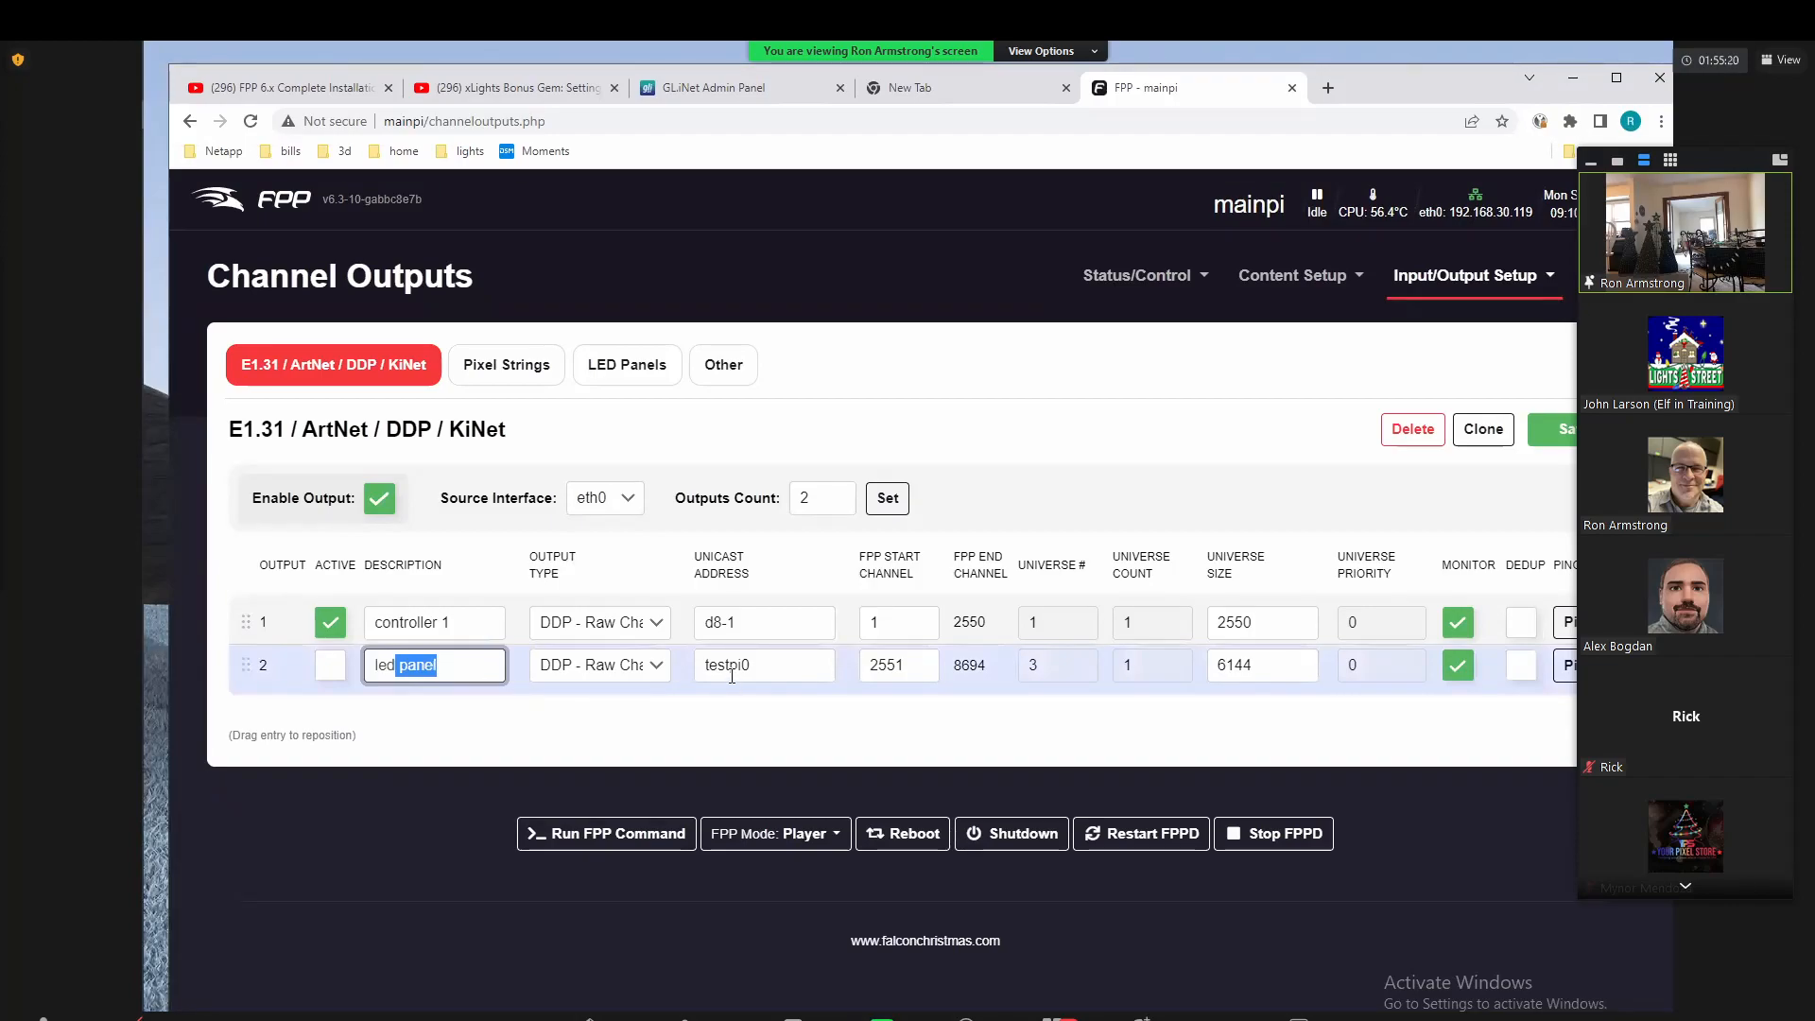
drag(698, 669, 769, 666)
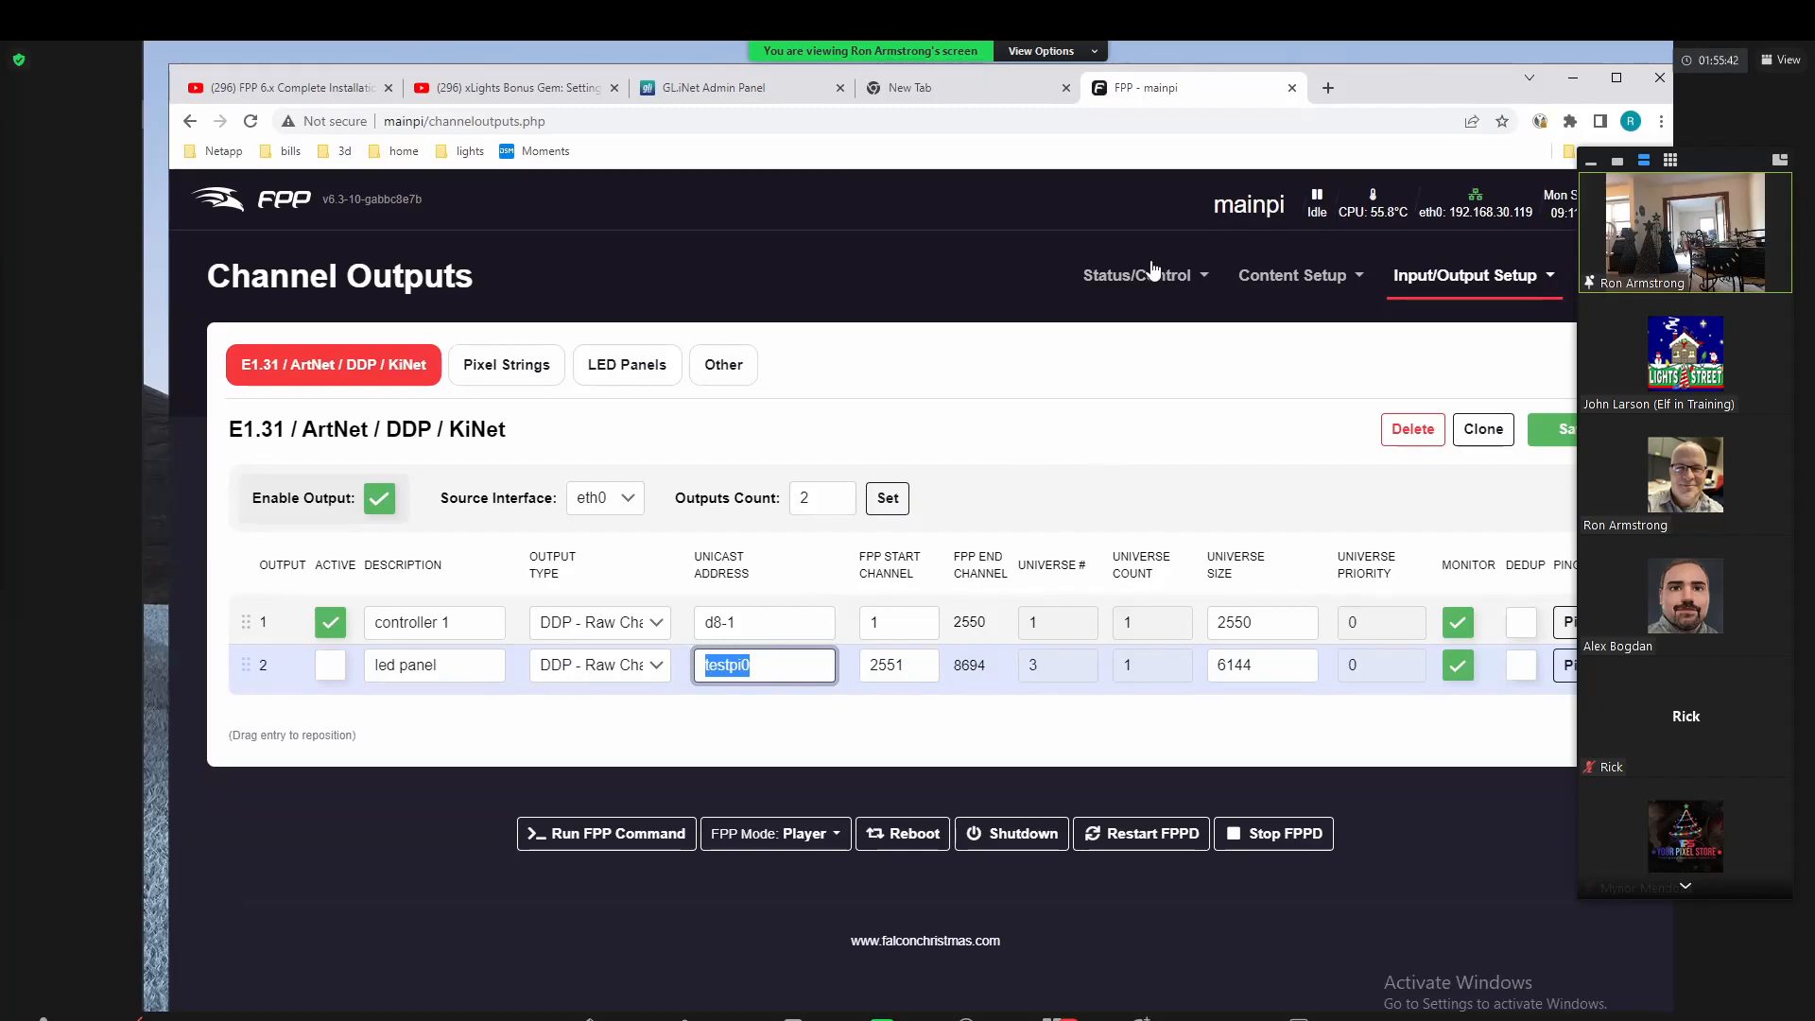
Step: Open the File Manager and look through the sequence, audio, video, image and effect files
click(1167, 310)
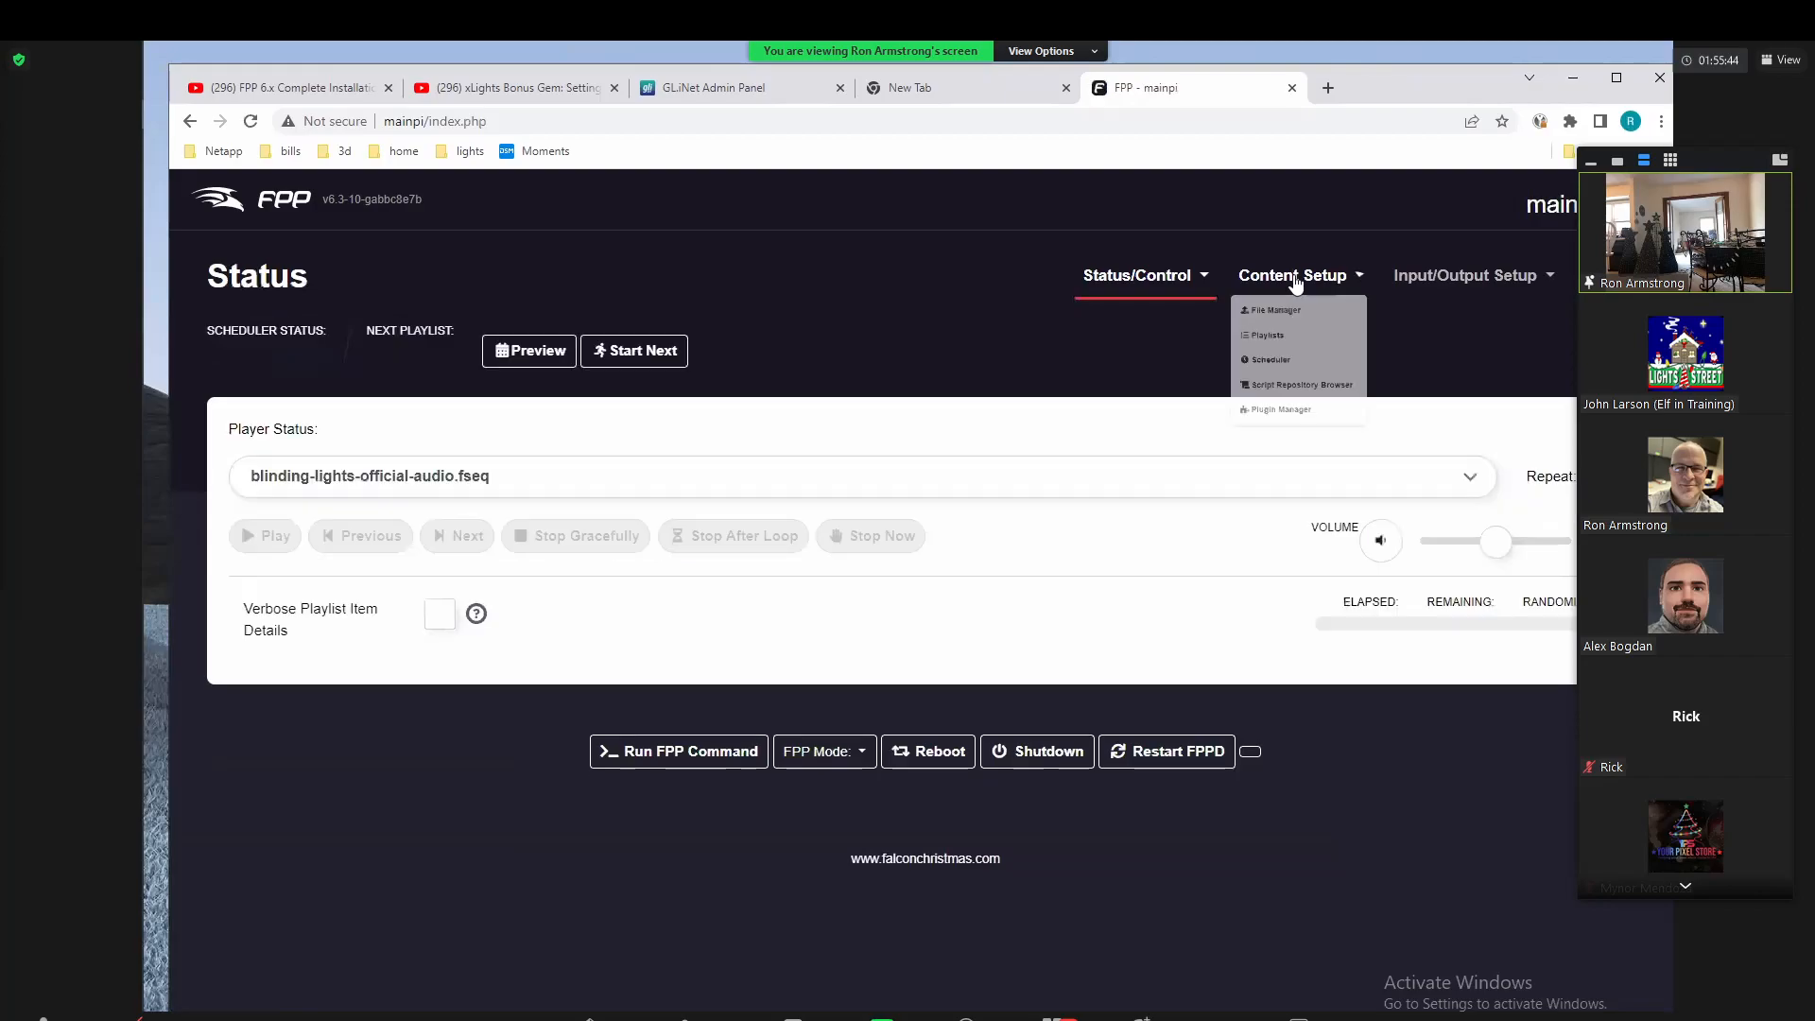
click(1285, 312)
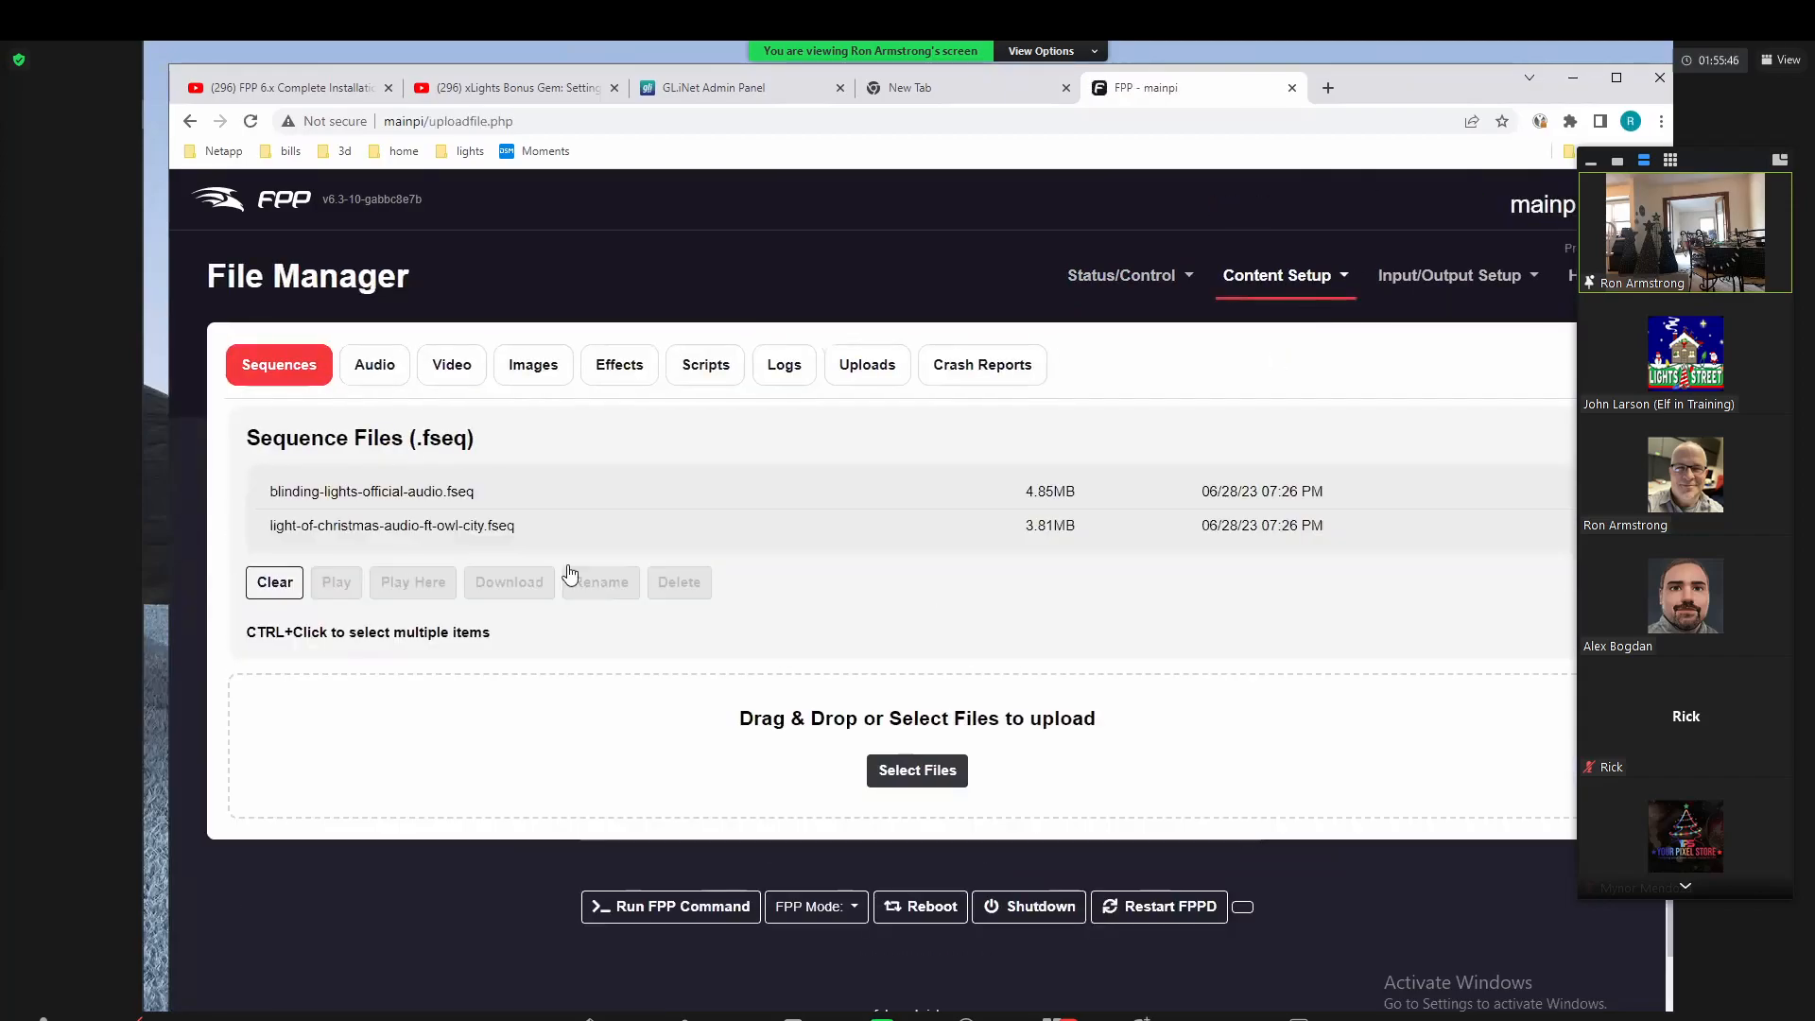
click(376, 373)
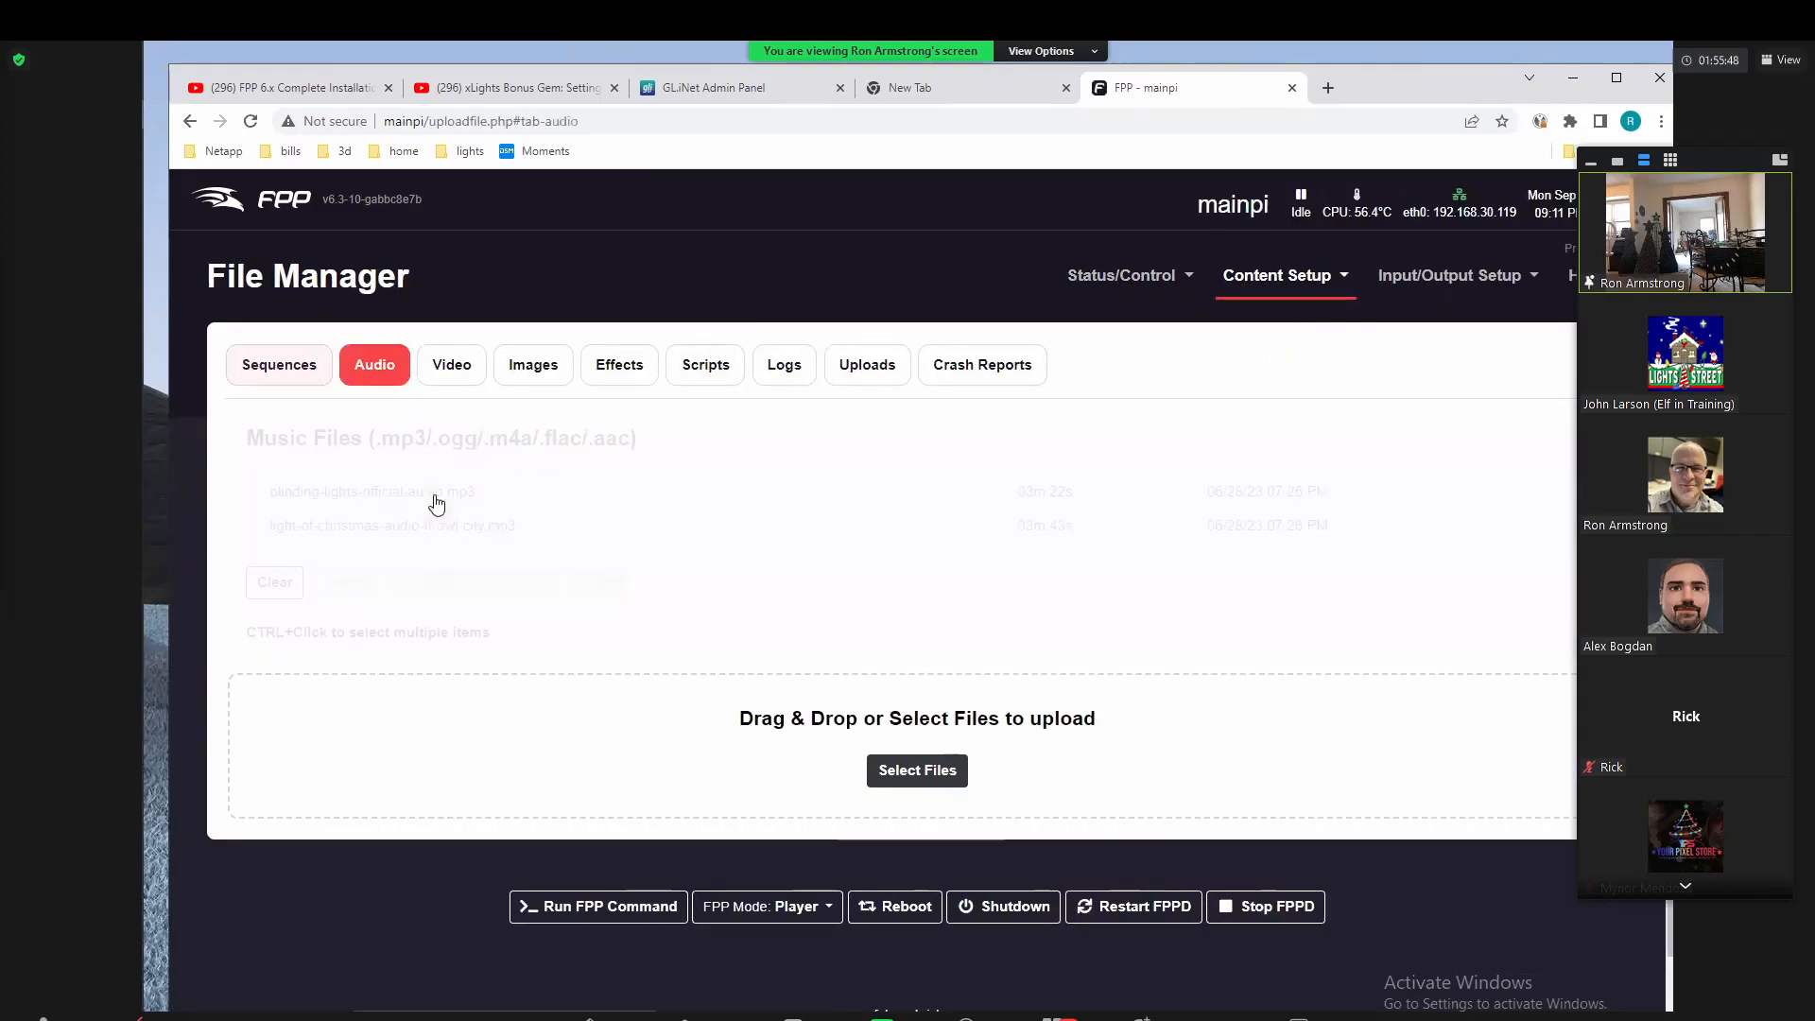
click(484, 378)
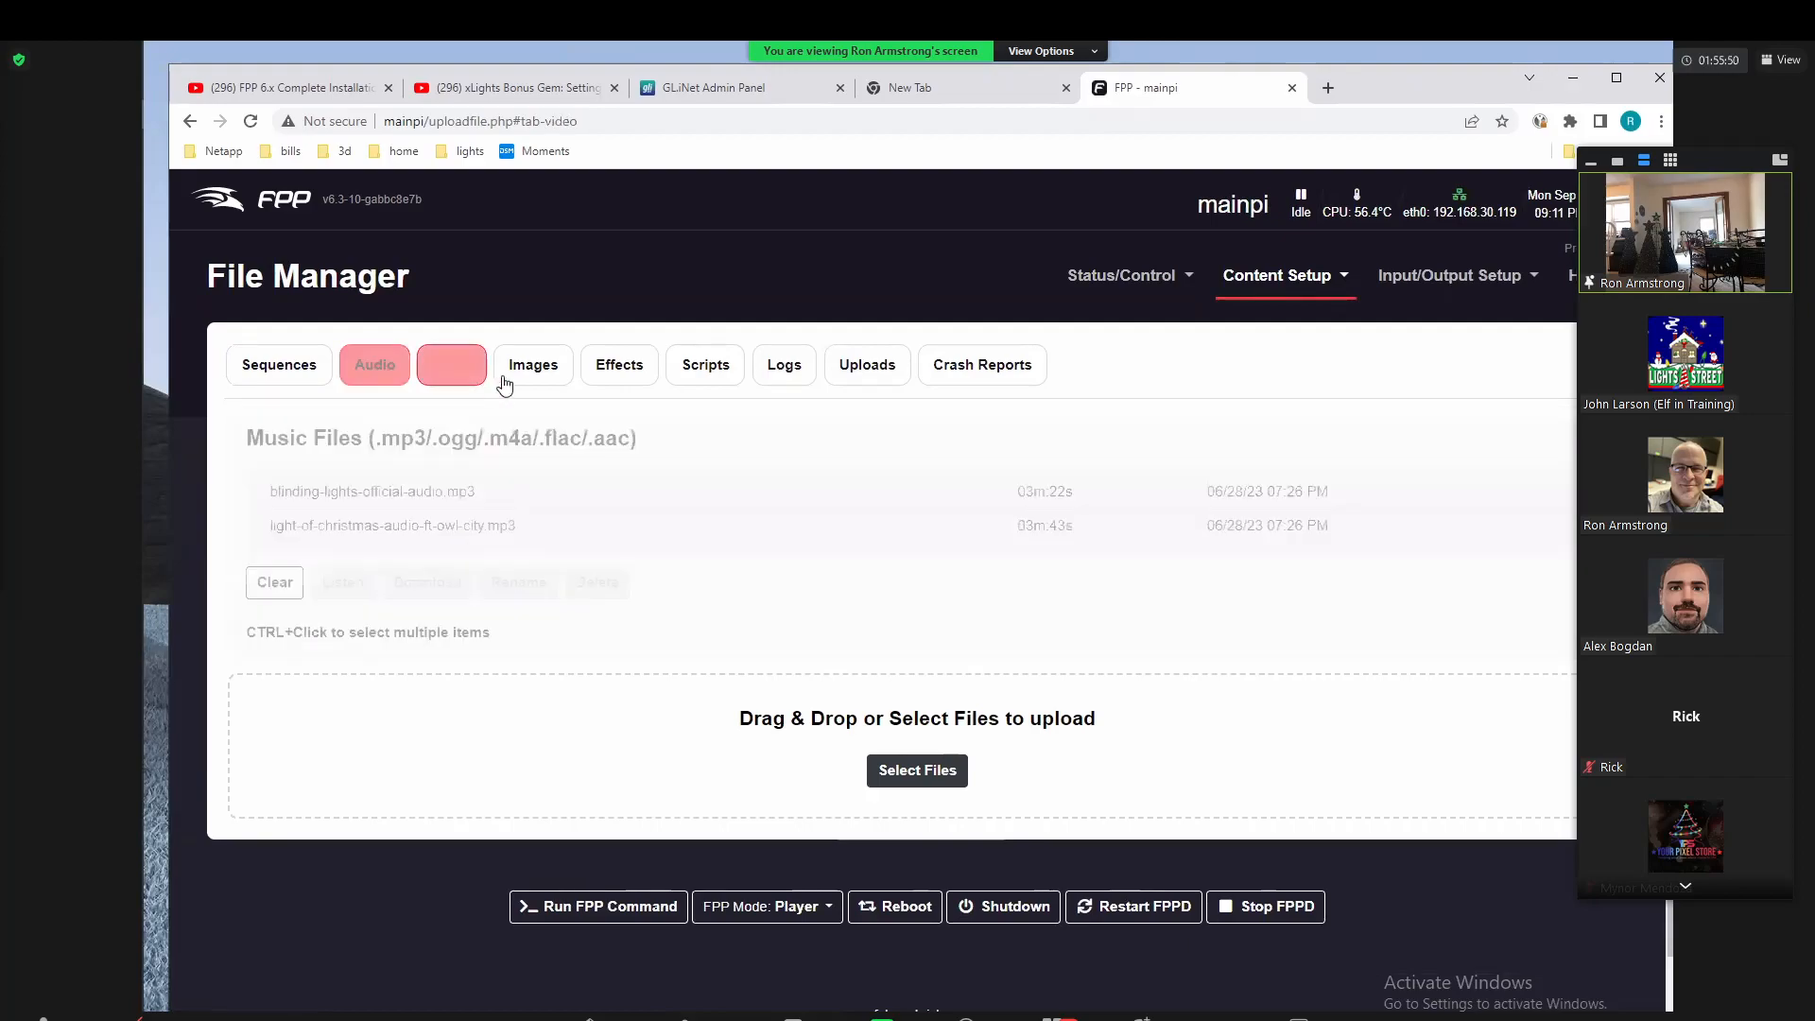
click(536, 373)
click(627, 374)
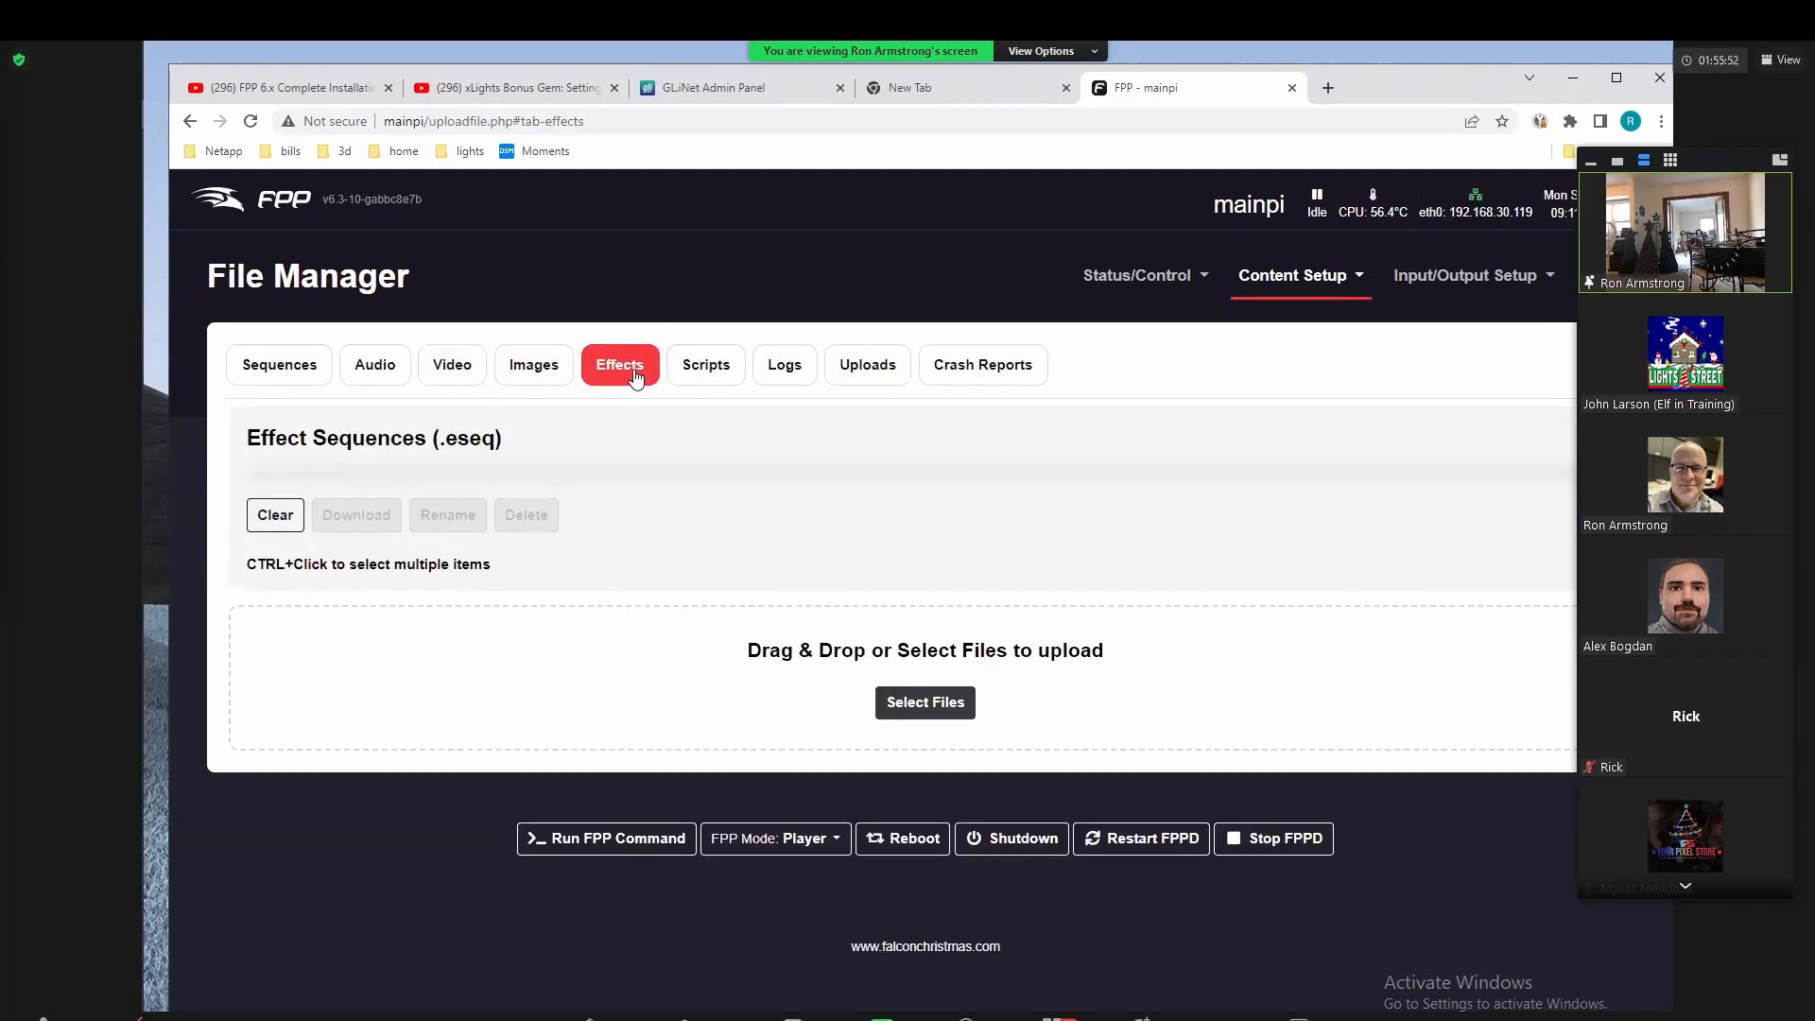
click(376, 368)
click(279, 368)
click(367, 382)
click(279, 369)
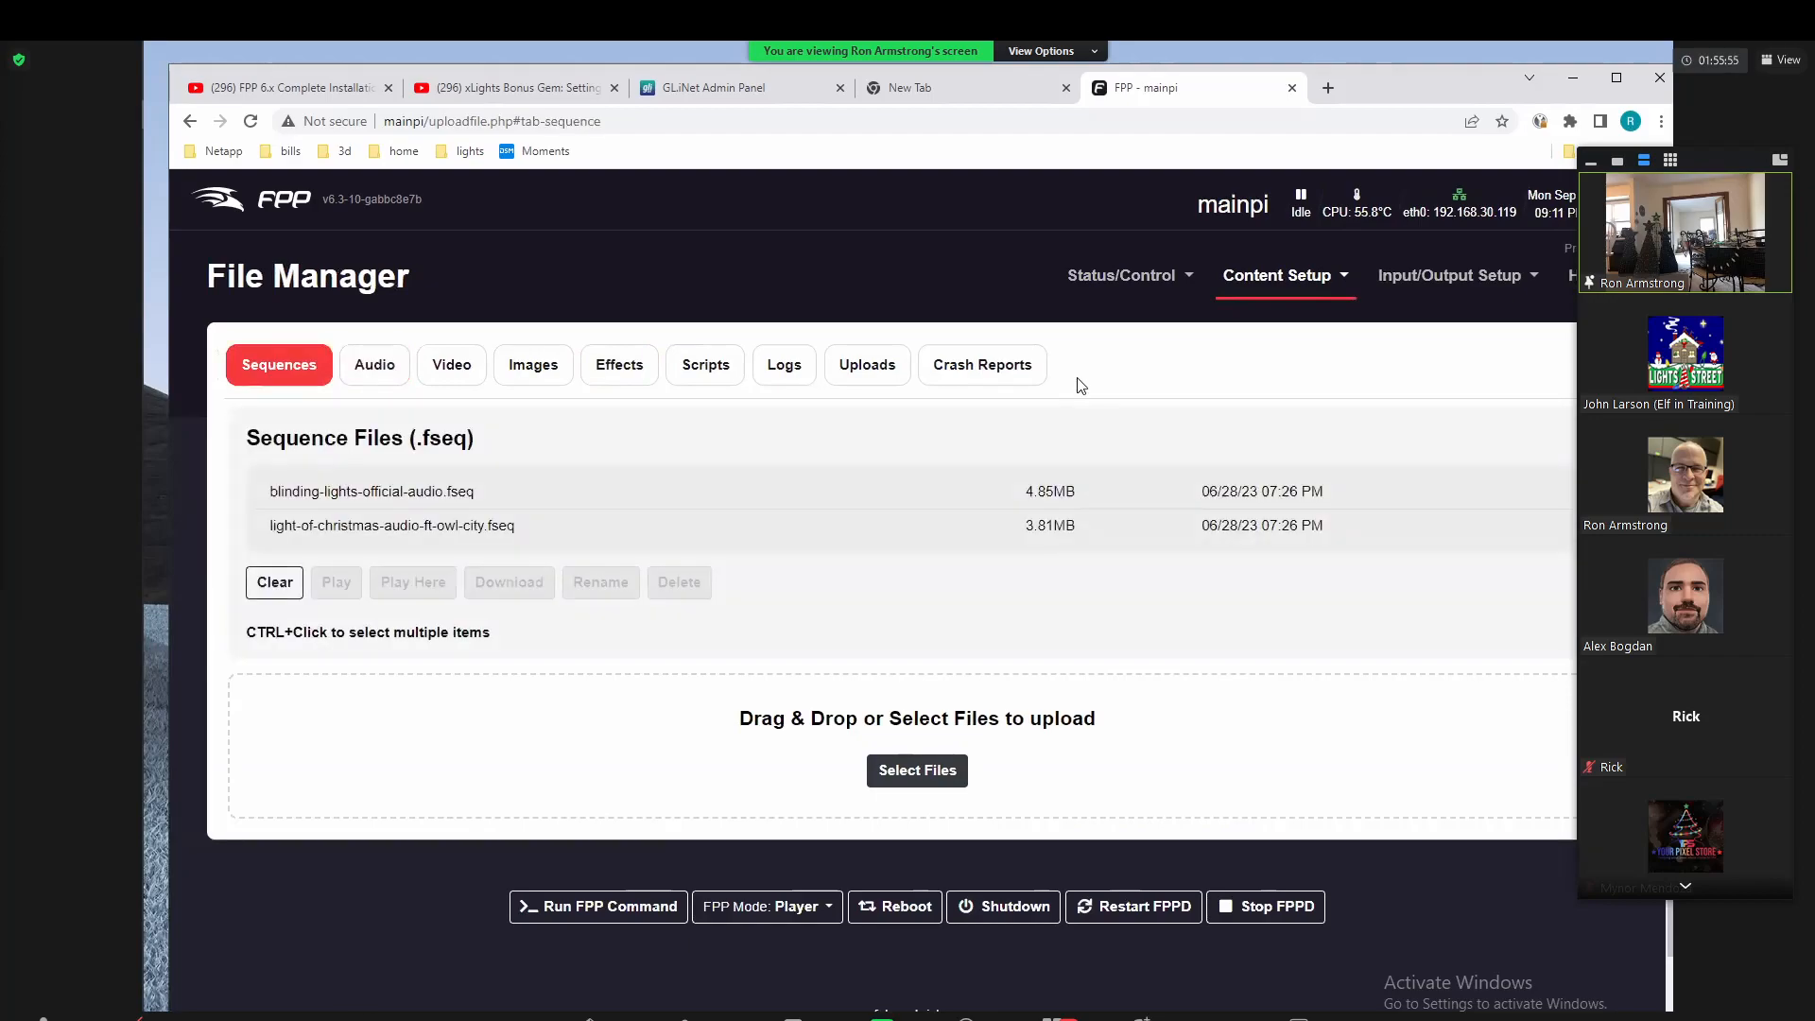
Step: Open the Playlists page and start a new playlist named "zoom class"
click(1293, 280)
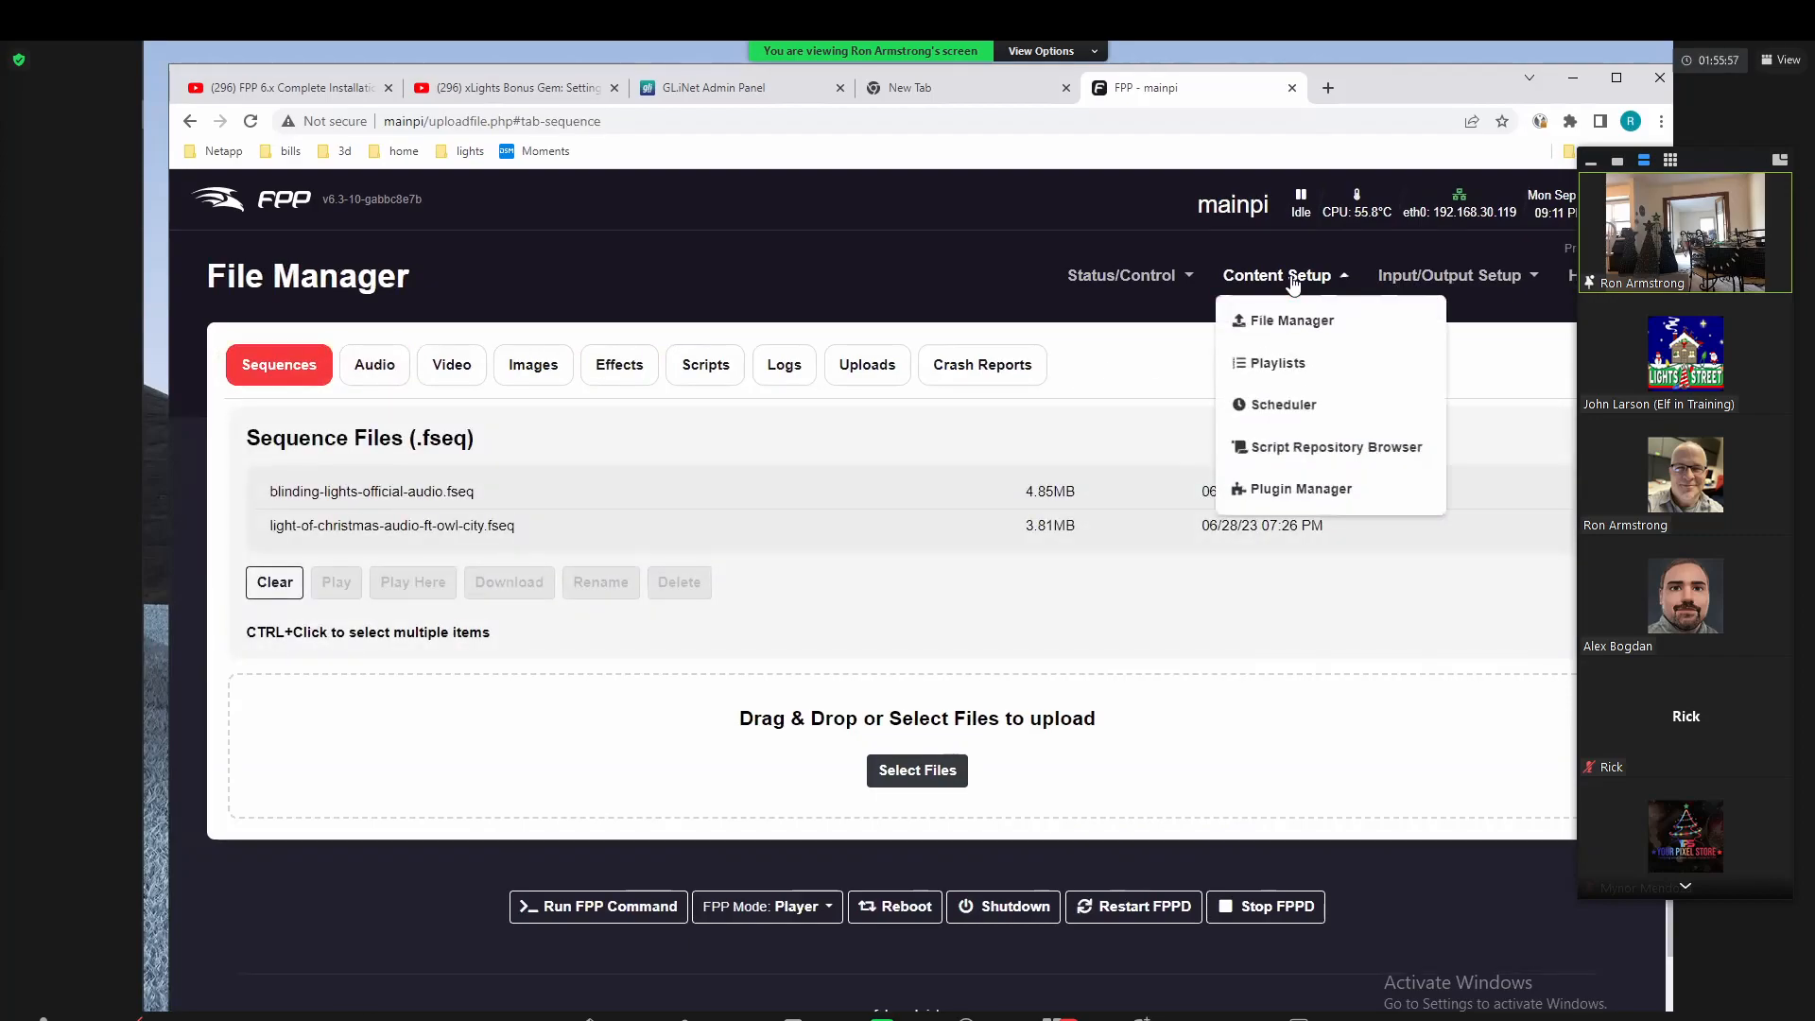
click(1291, 373)
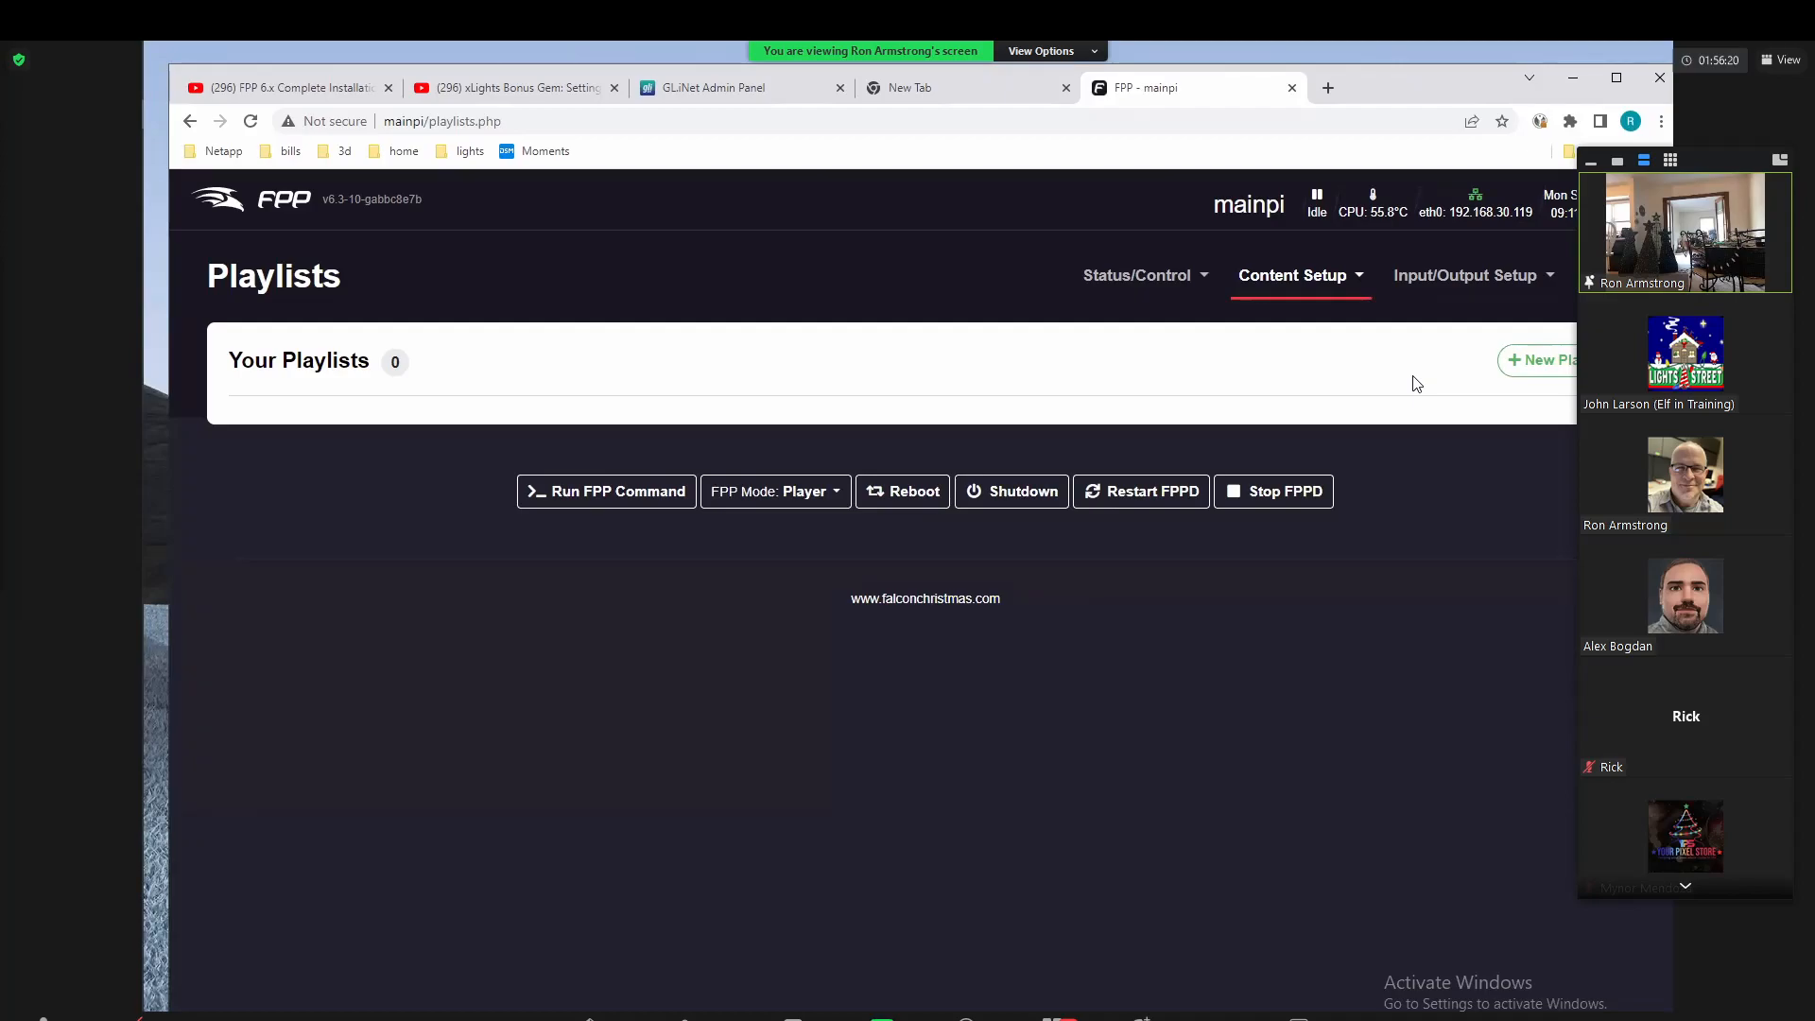
click(1567, 365)
click(1535, 360)
click(692, 349)
text(zoom class)
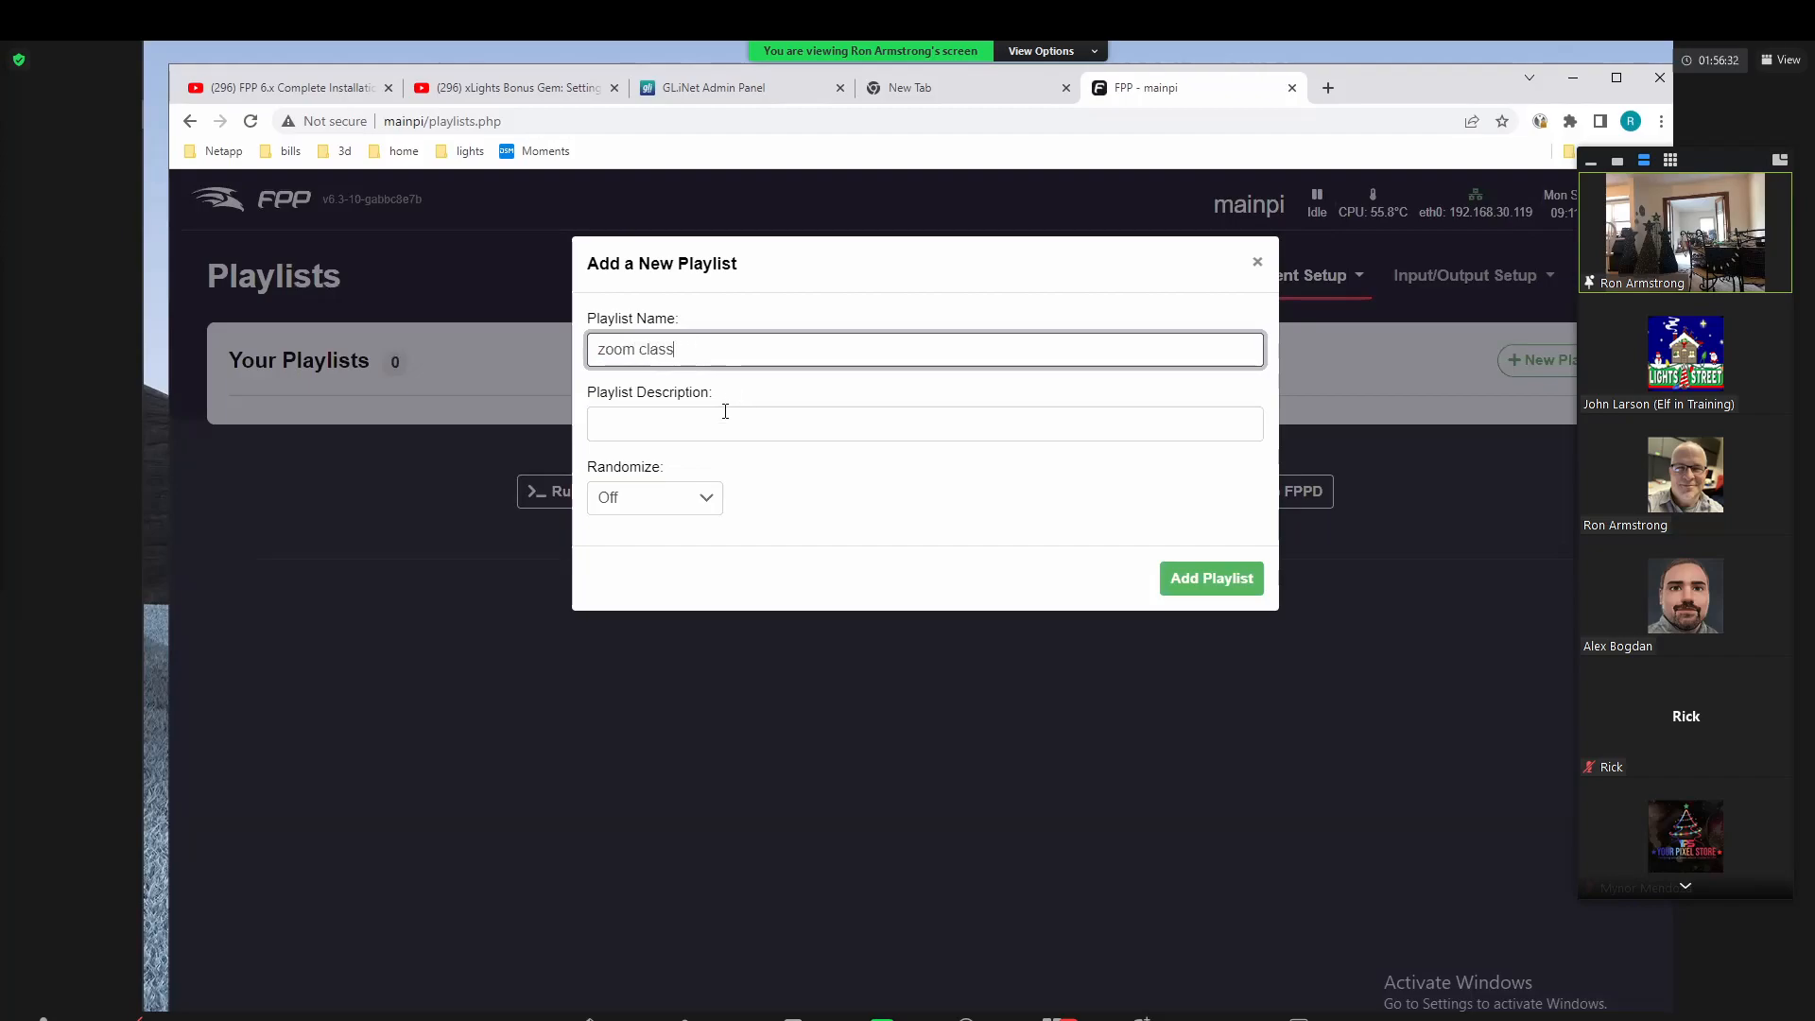
Step: Leave the description empty, check the Randomize options, keep Randomize Off and add the playlist
click(836, 430)
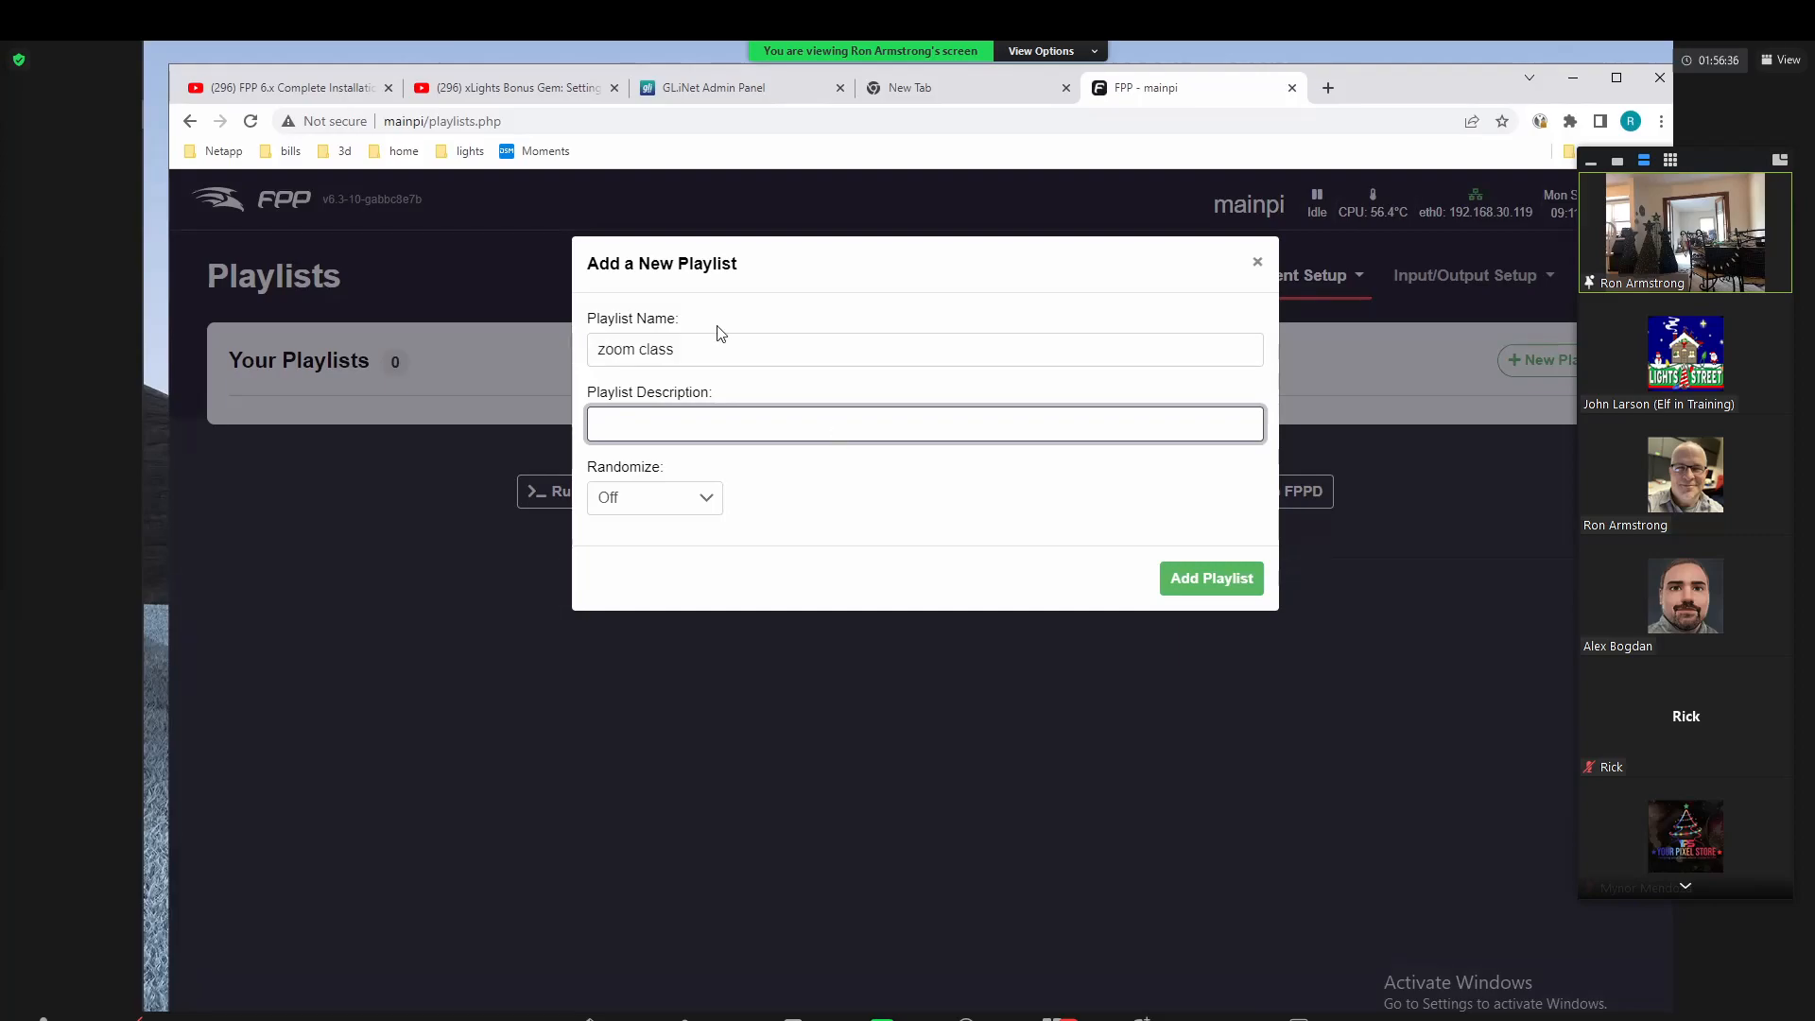
click(678, 502)
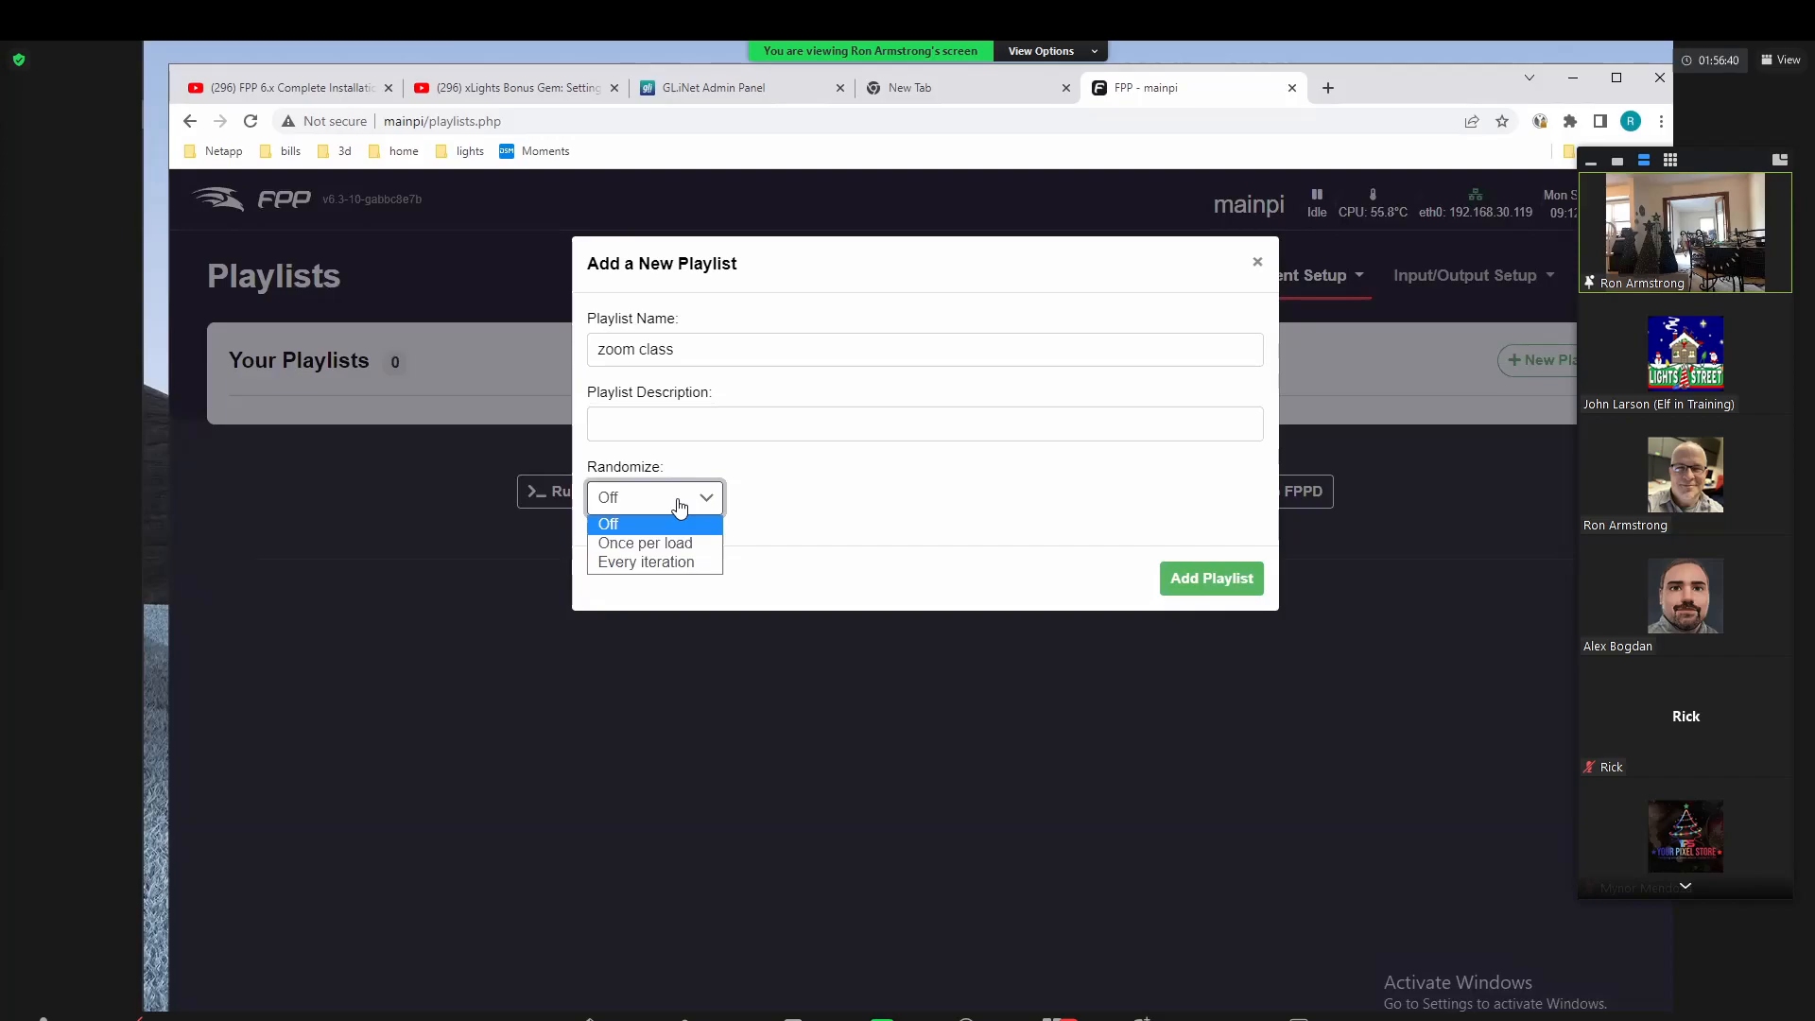
click(822, 473)
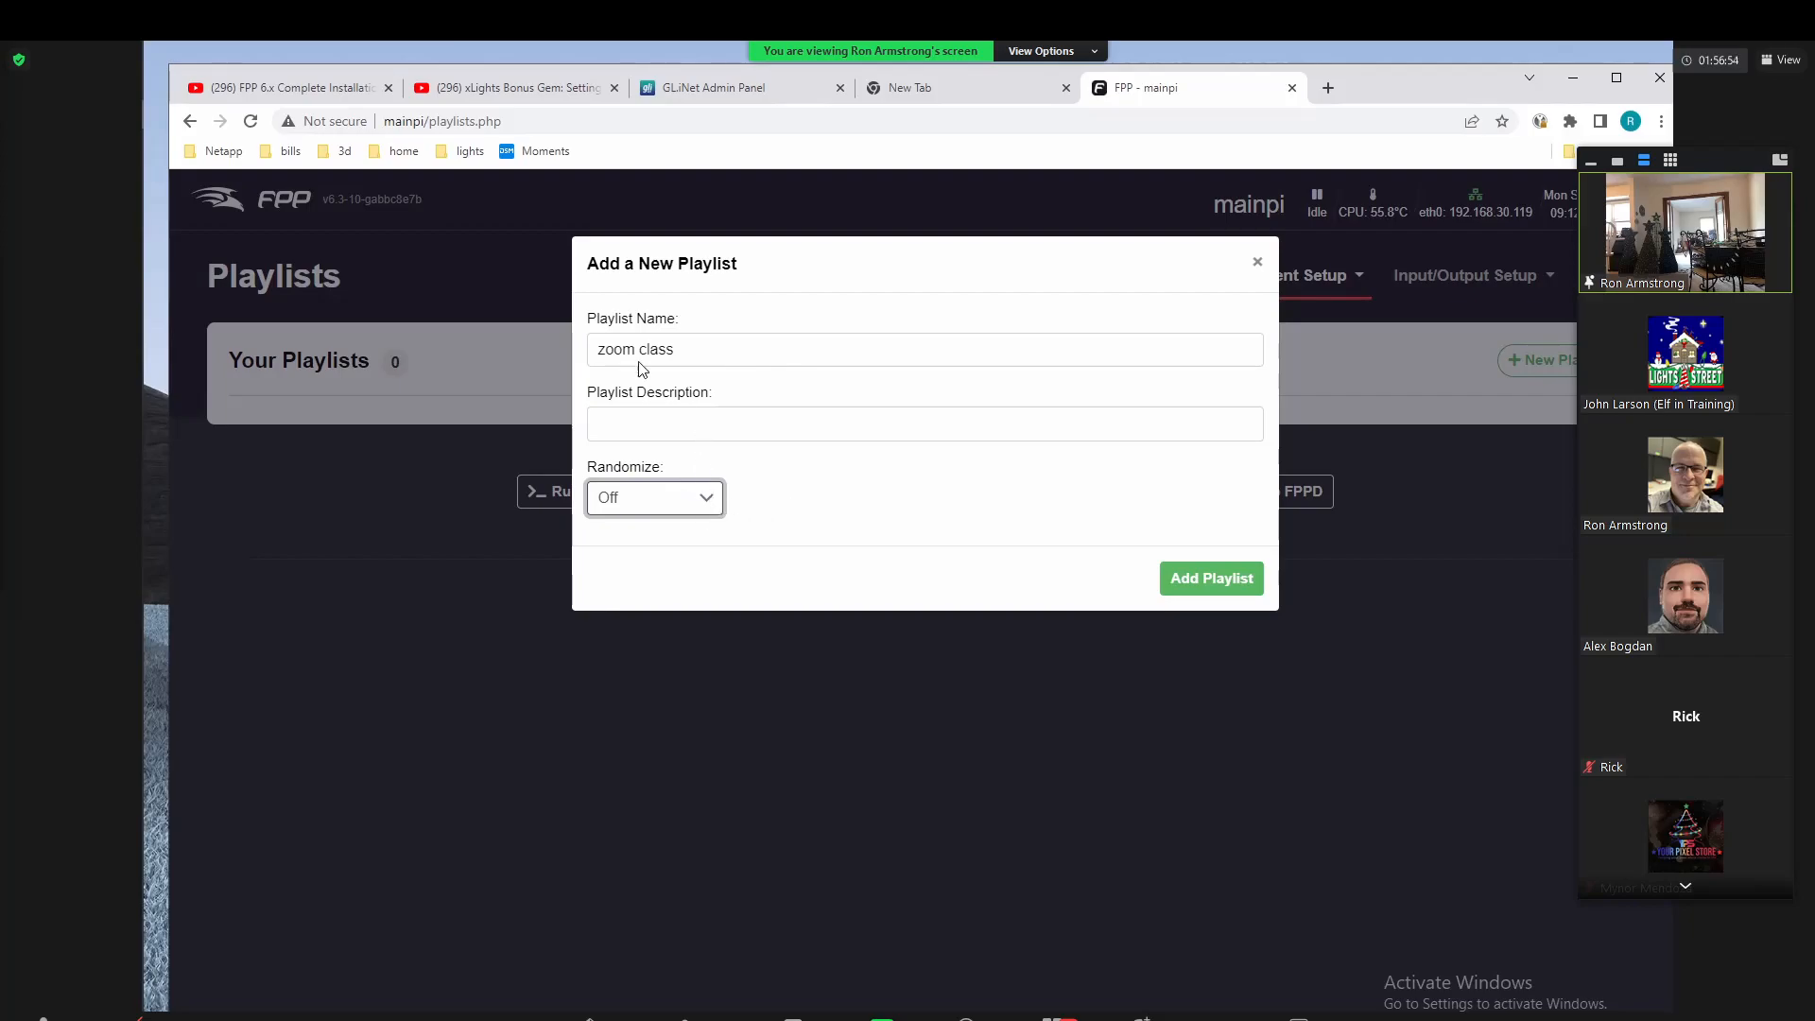
click(706, 509)
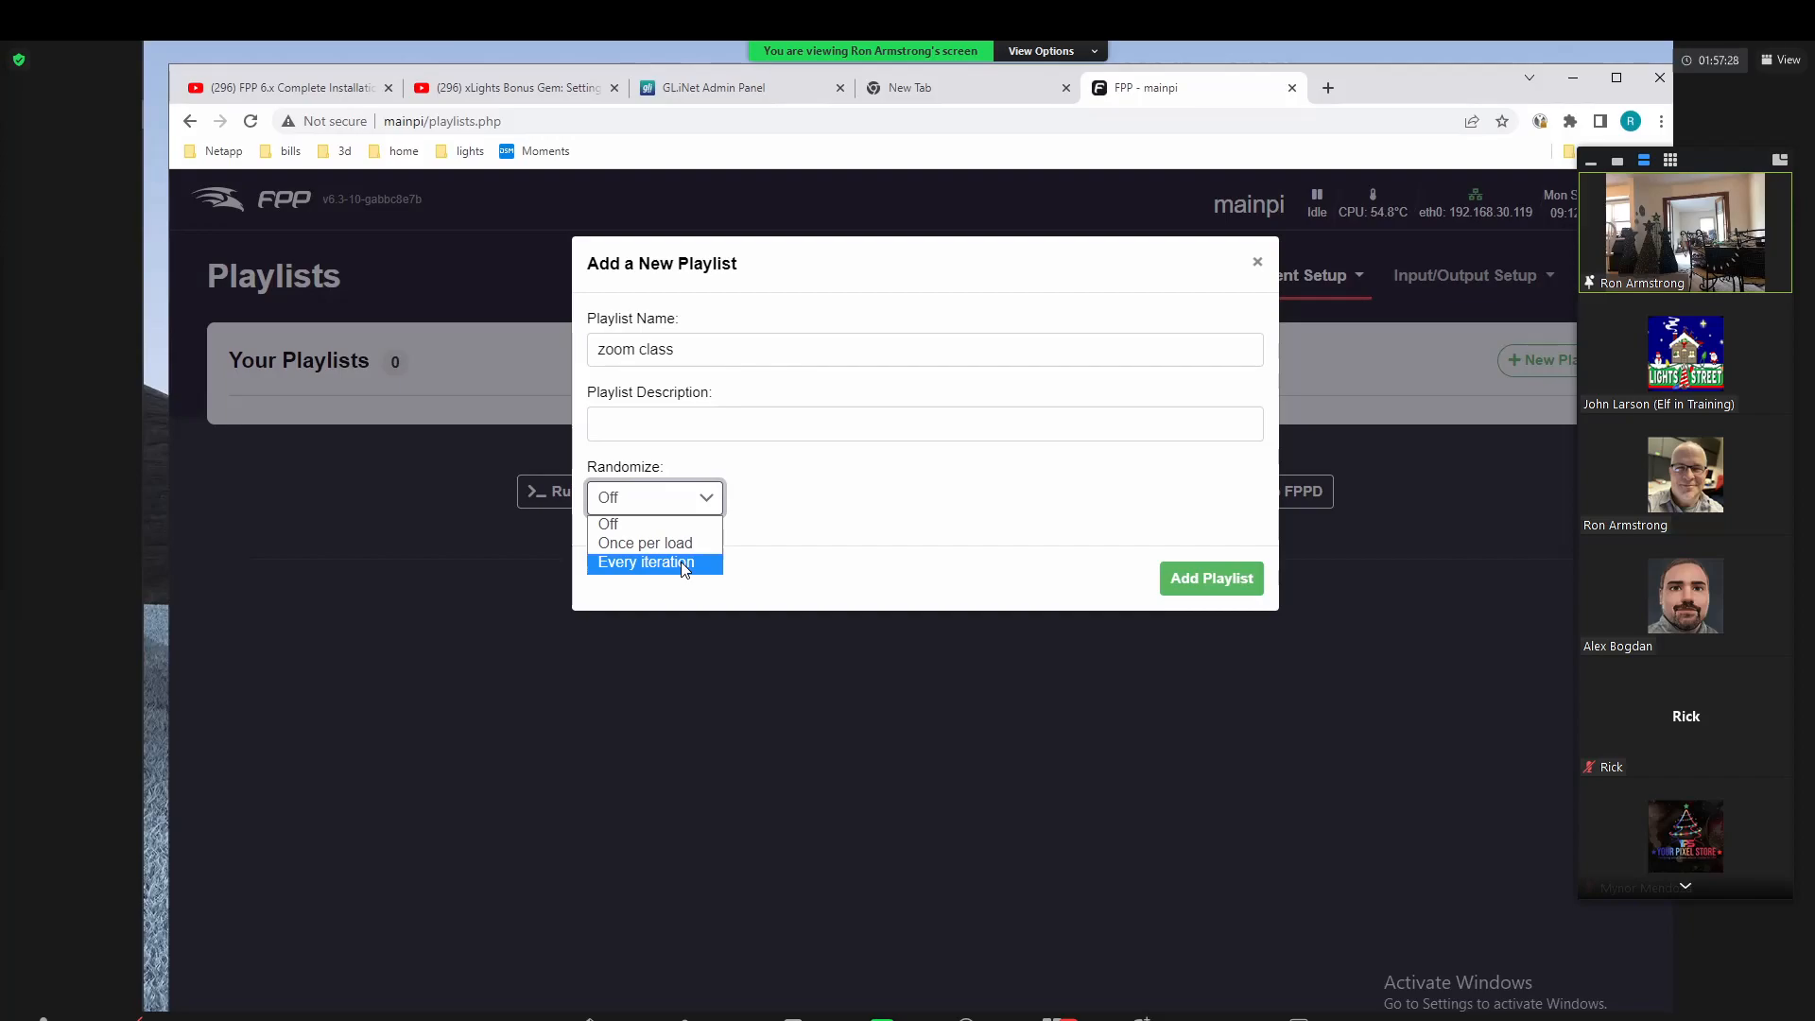
click(661, 525)
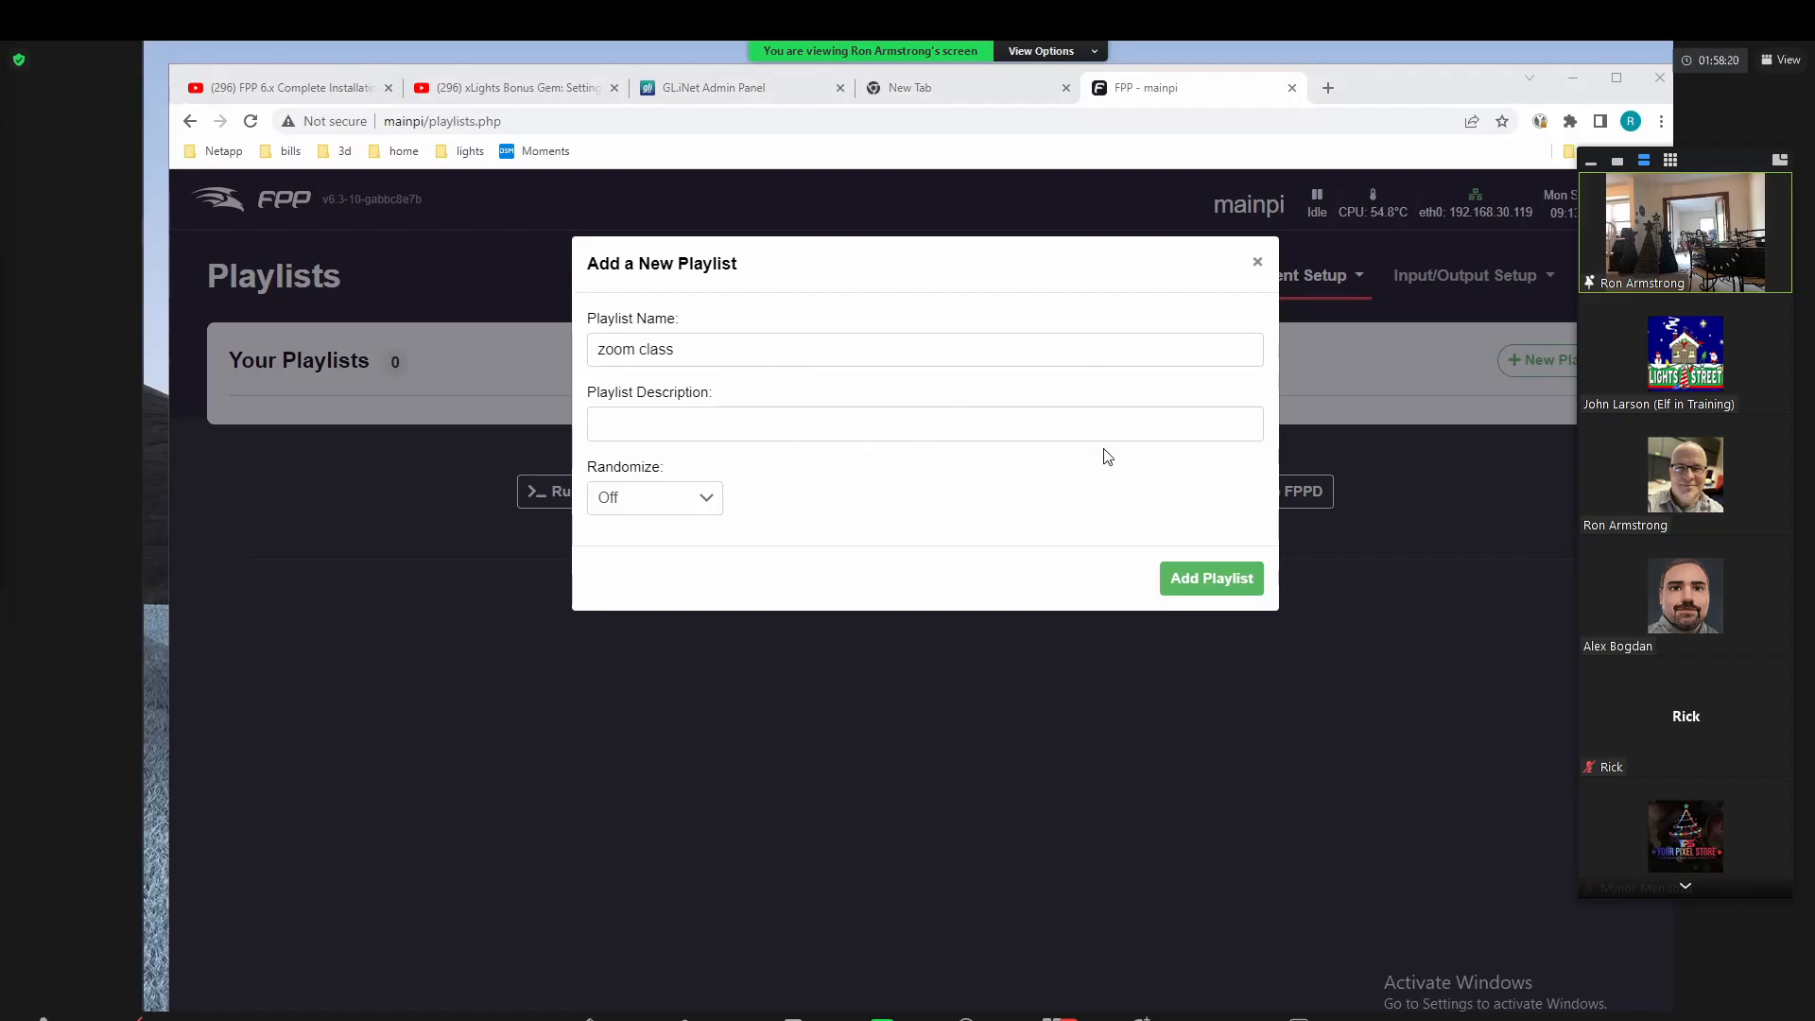
click(1180, 581)
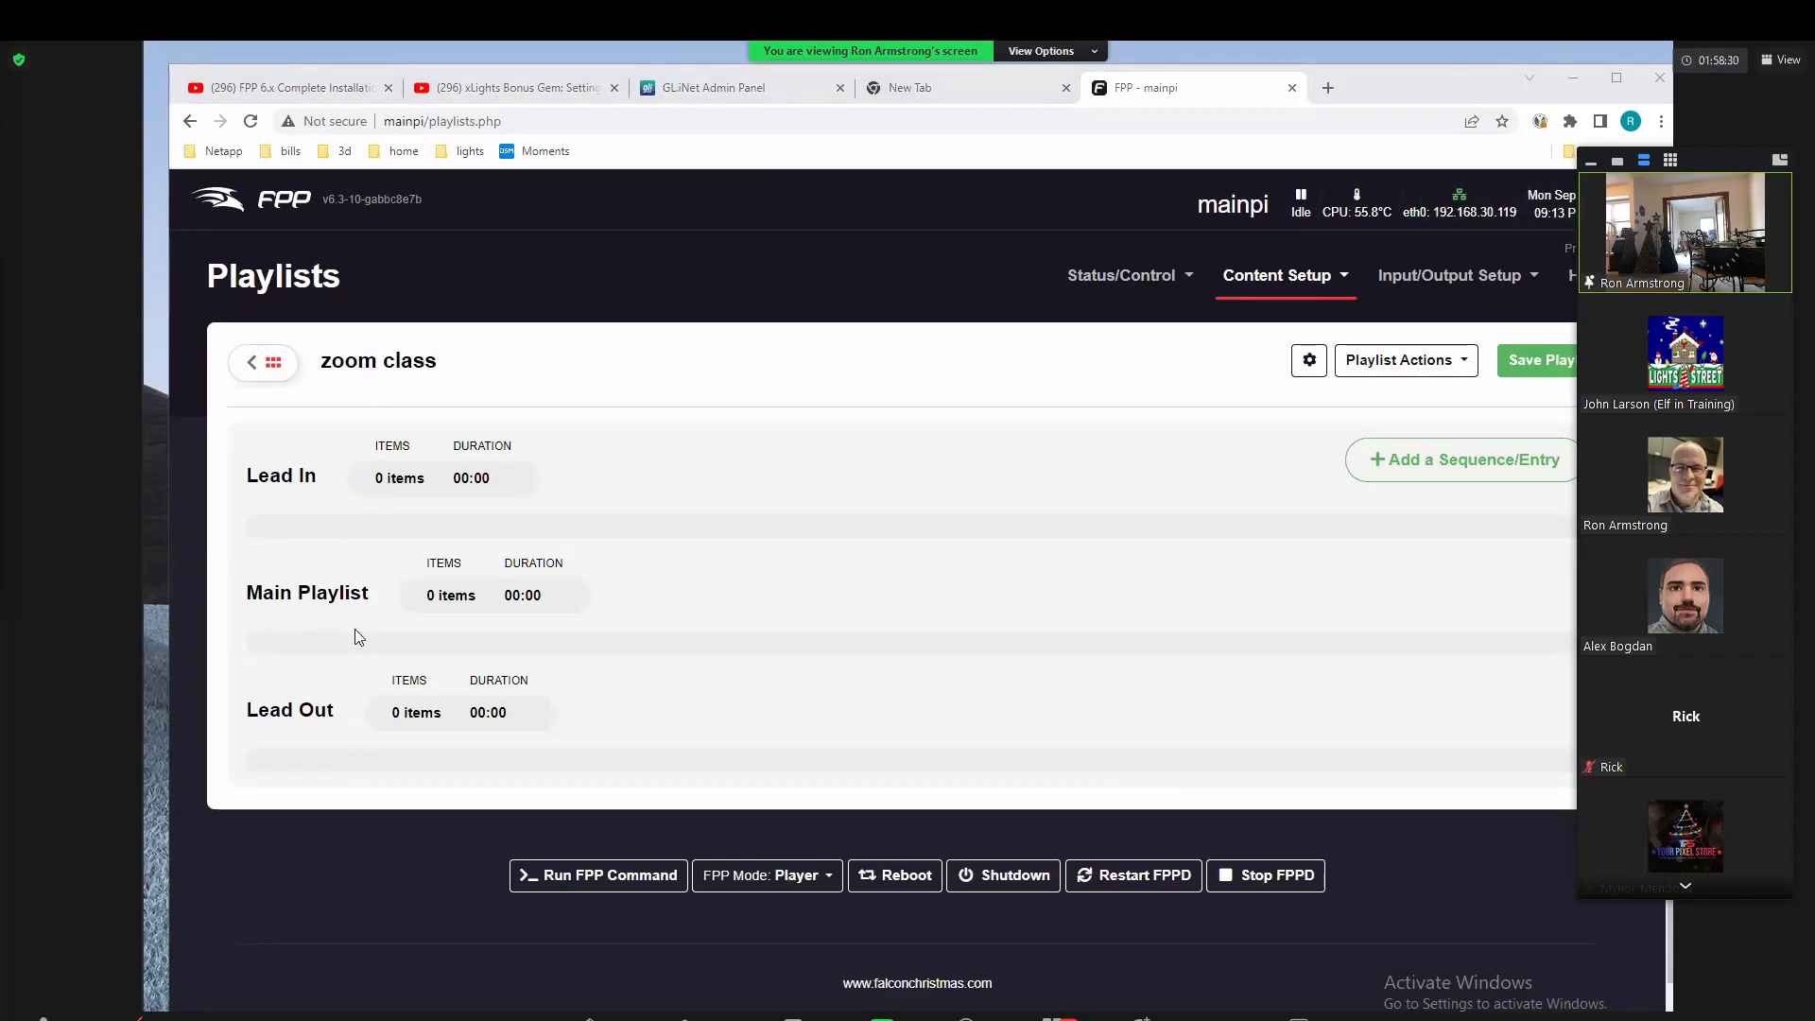
Step: Examine the Lead In, Main Playlist and Lead Out sections of the zoom class playlist
drag(270, 476, 326, 484)
drag(273, 594, 360, 596)
click(257, 705)
drag(257, 705, 315, 710)
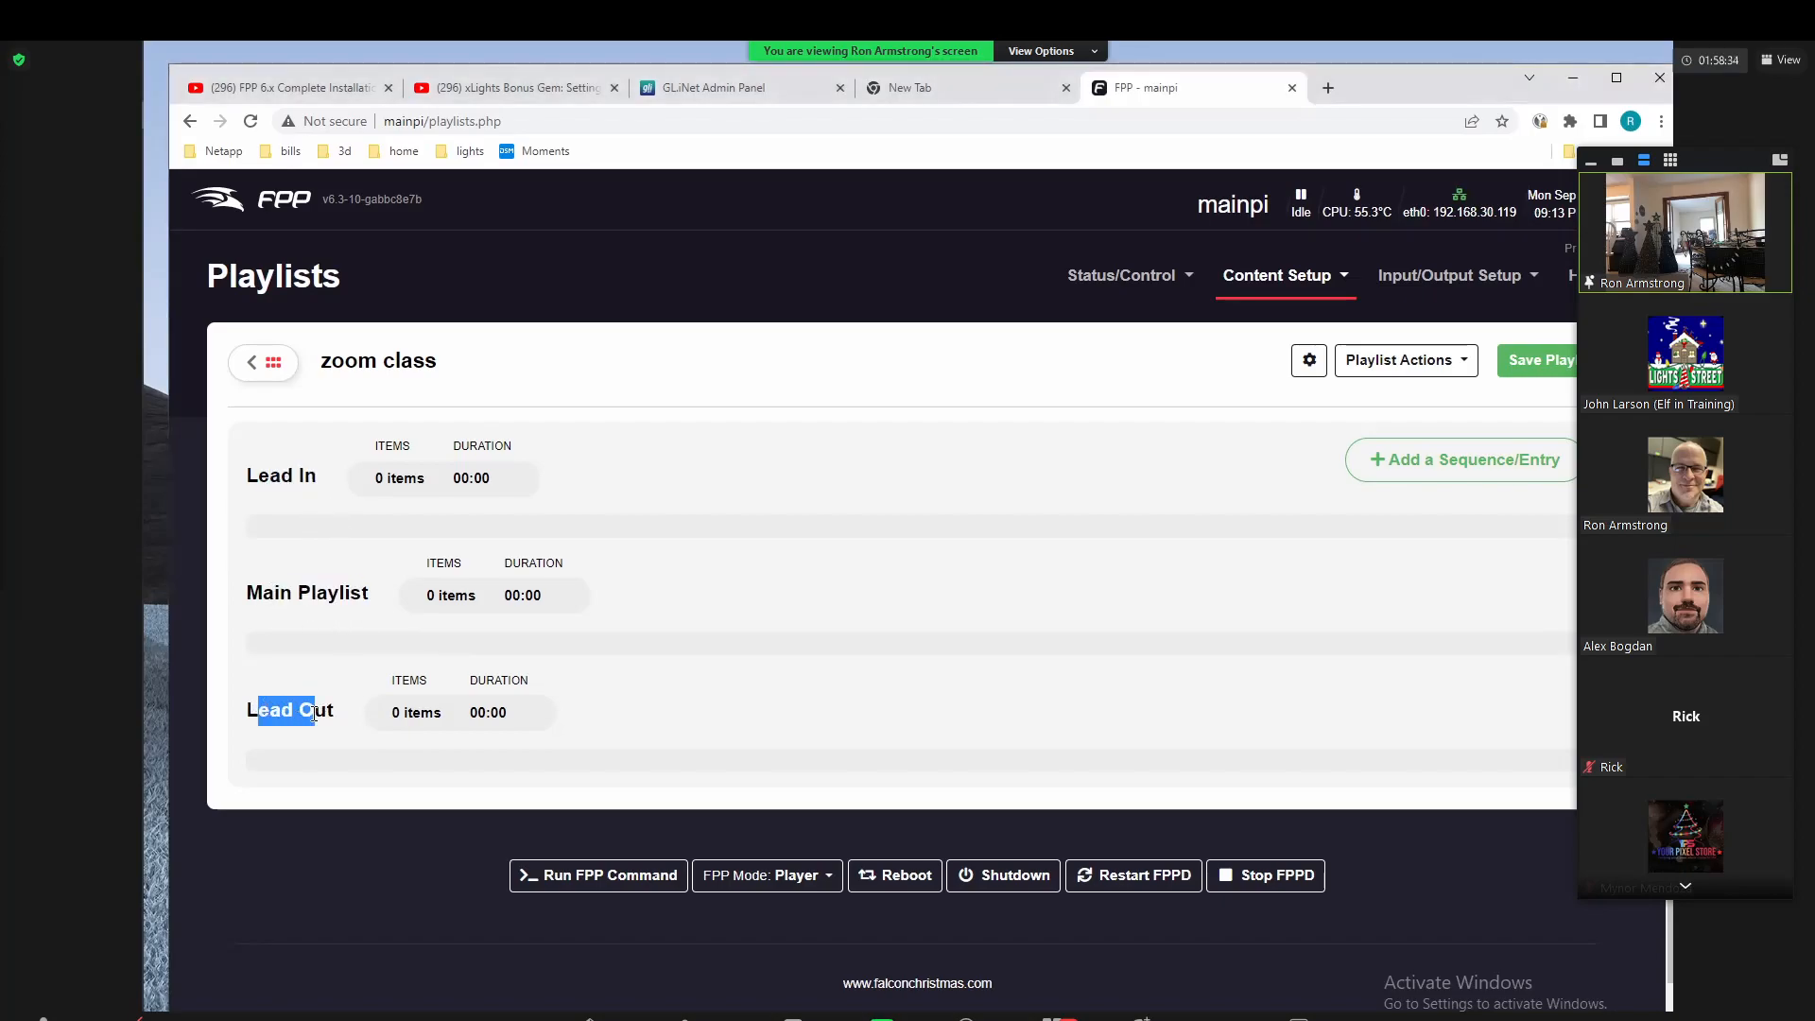
click(281, 476)
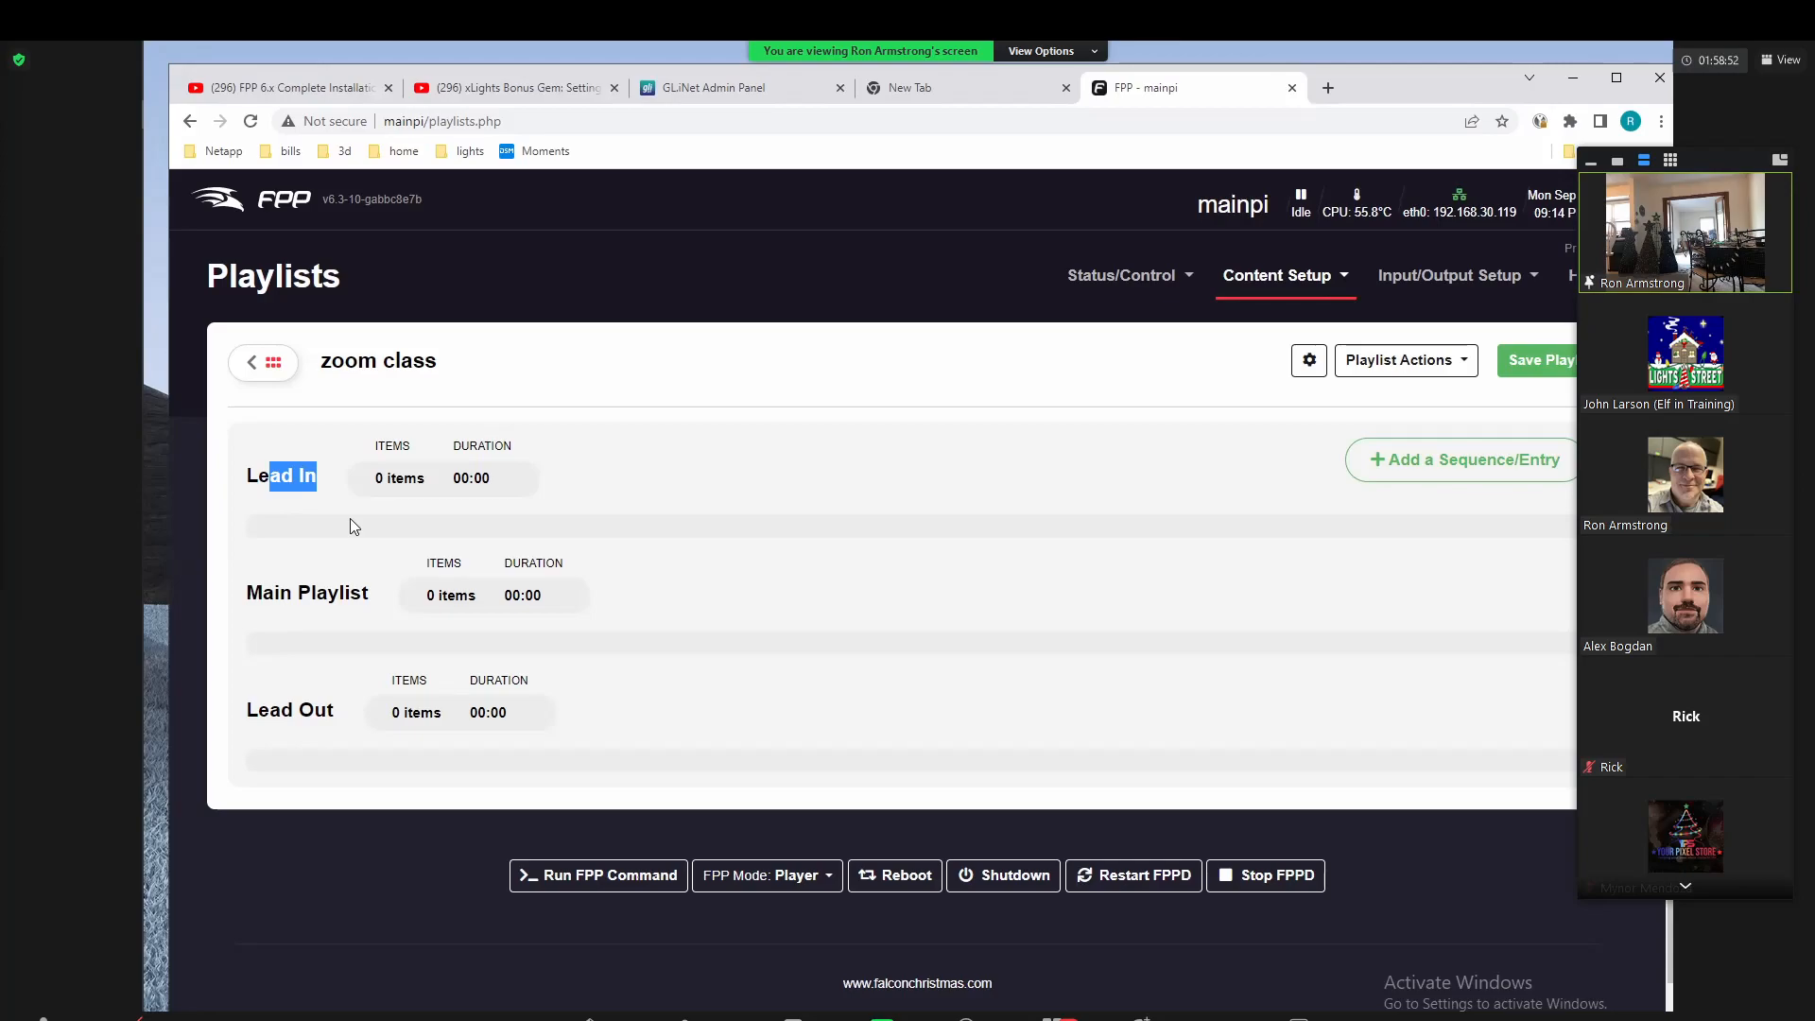
drag(318, 595, 332, 596)
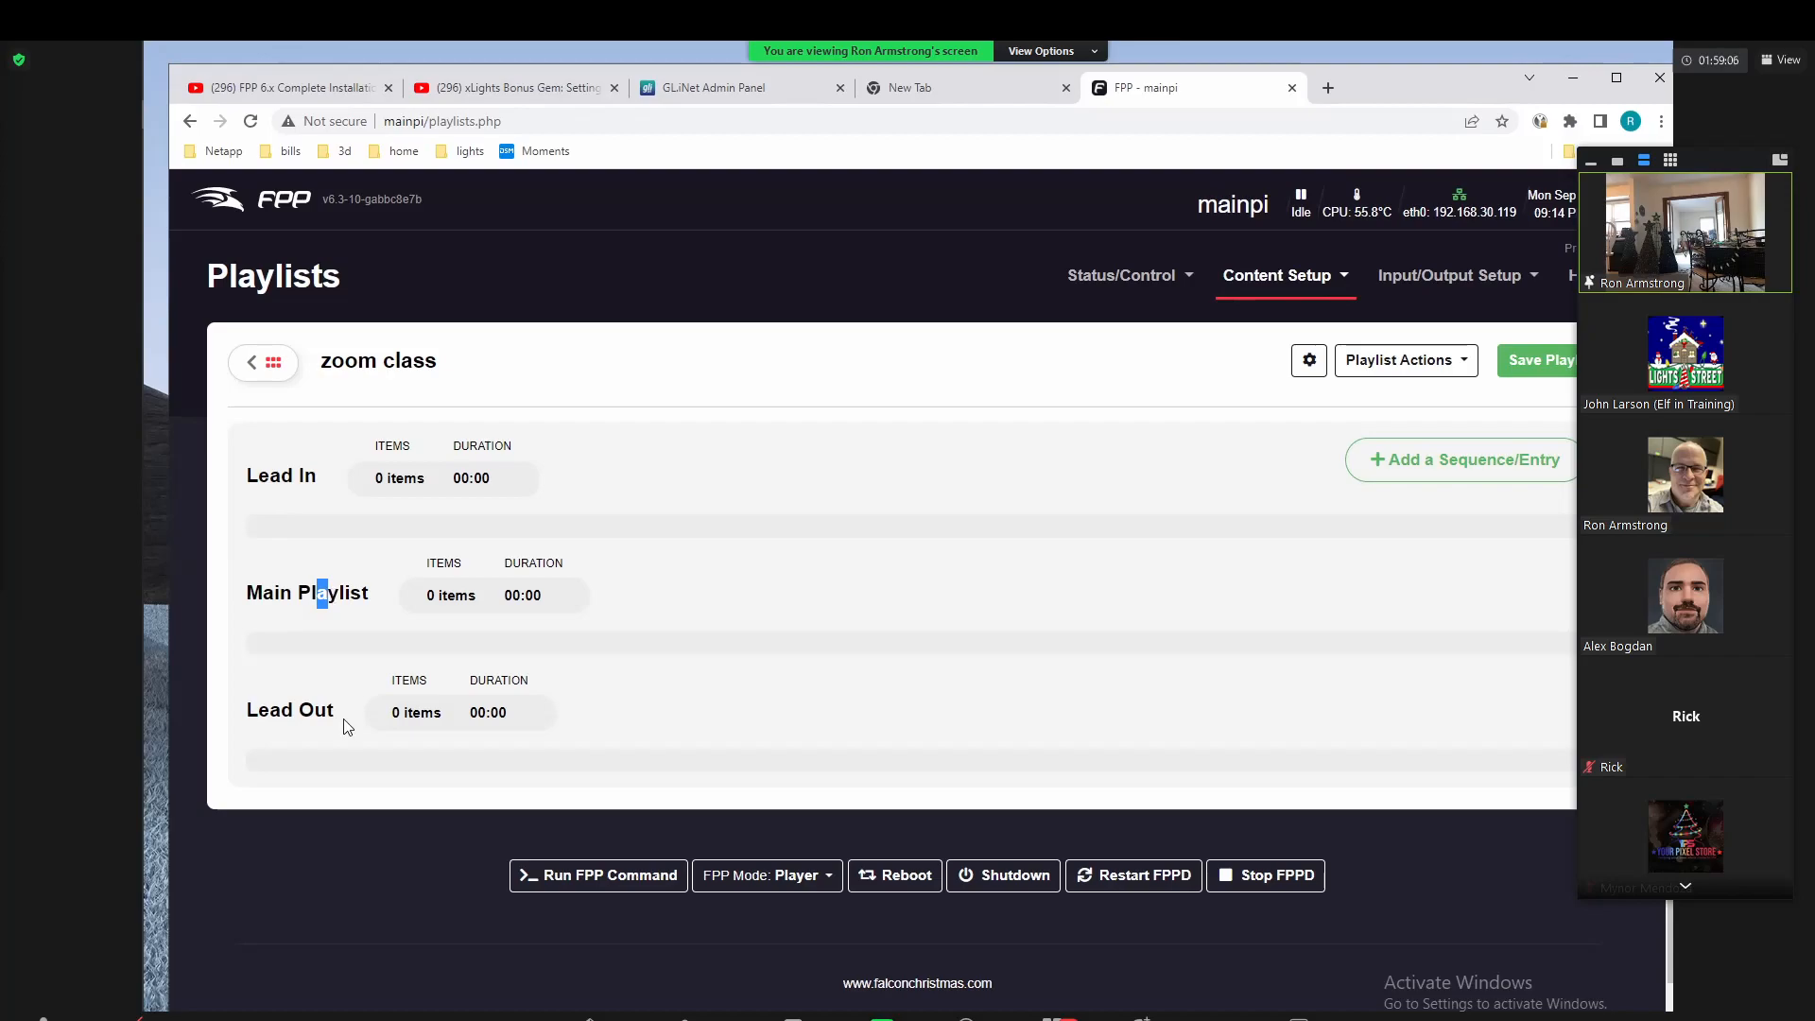
drag(269, 711, 318, 714)
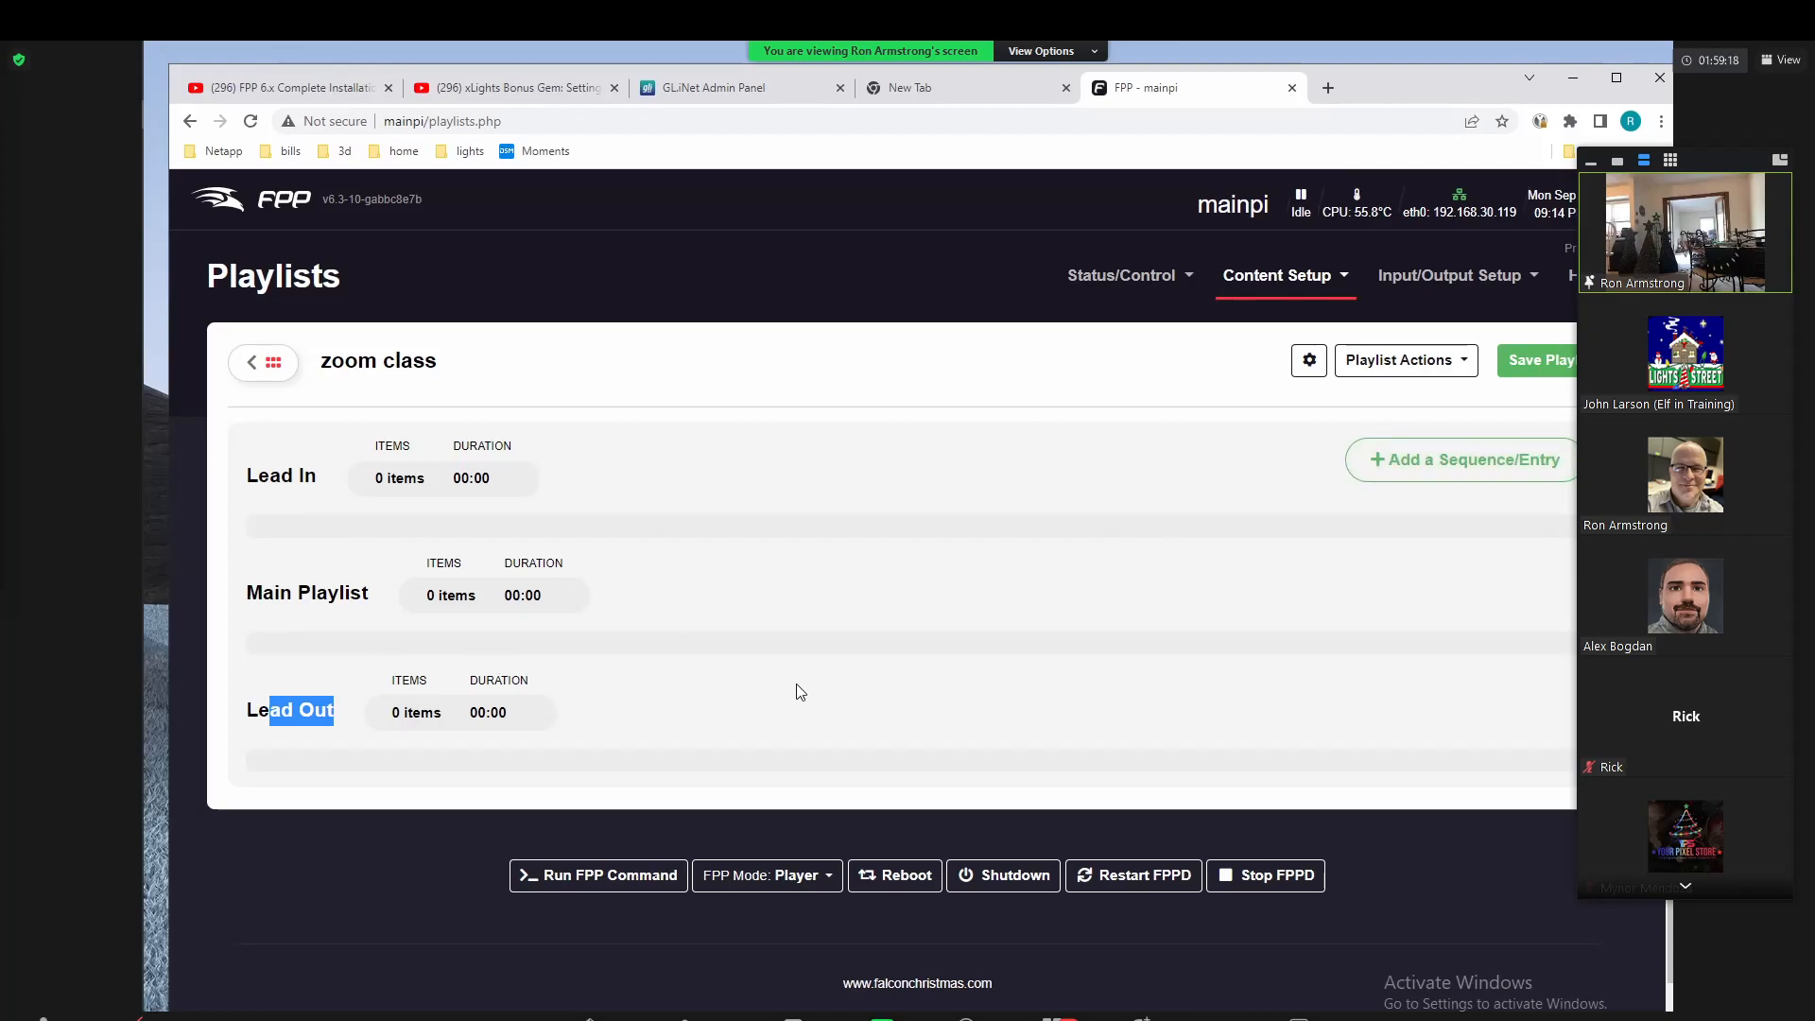
Step: Try to insert a Sequence and Media entry for blinding-lights-official-audio.fseq after the selection
click(1528, 470)
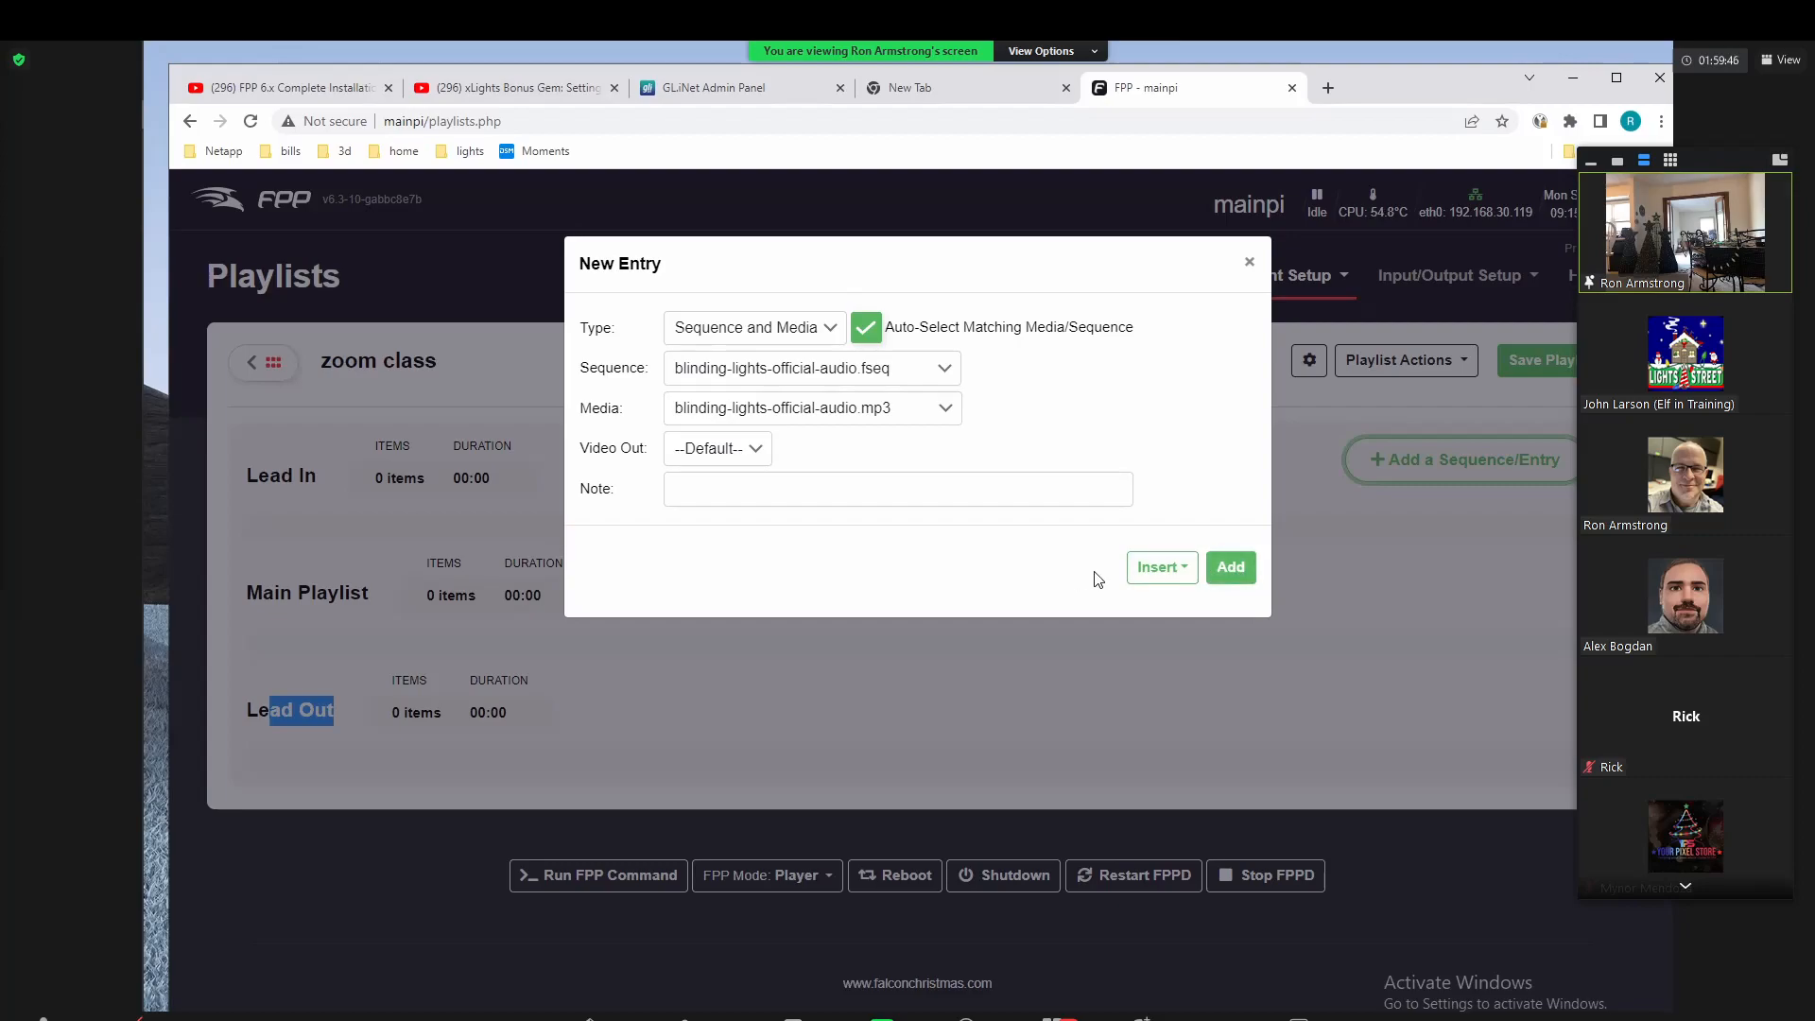
click(1186, 577)
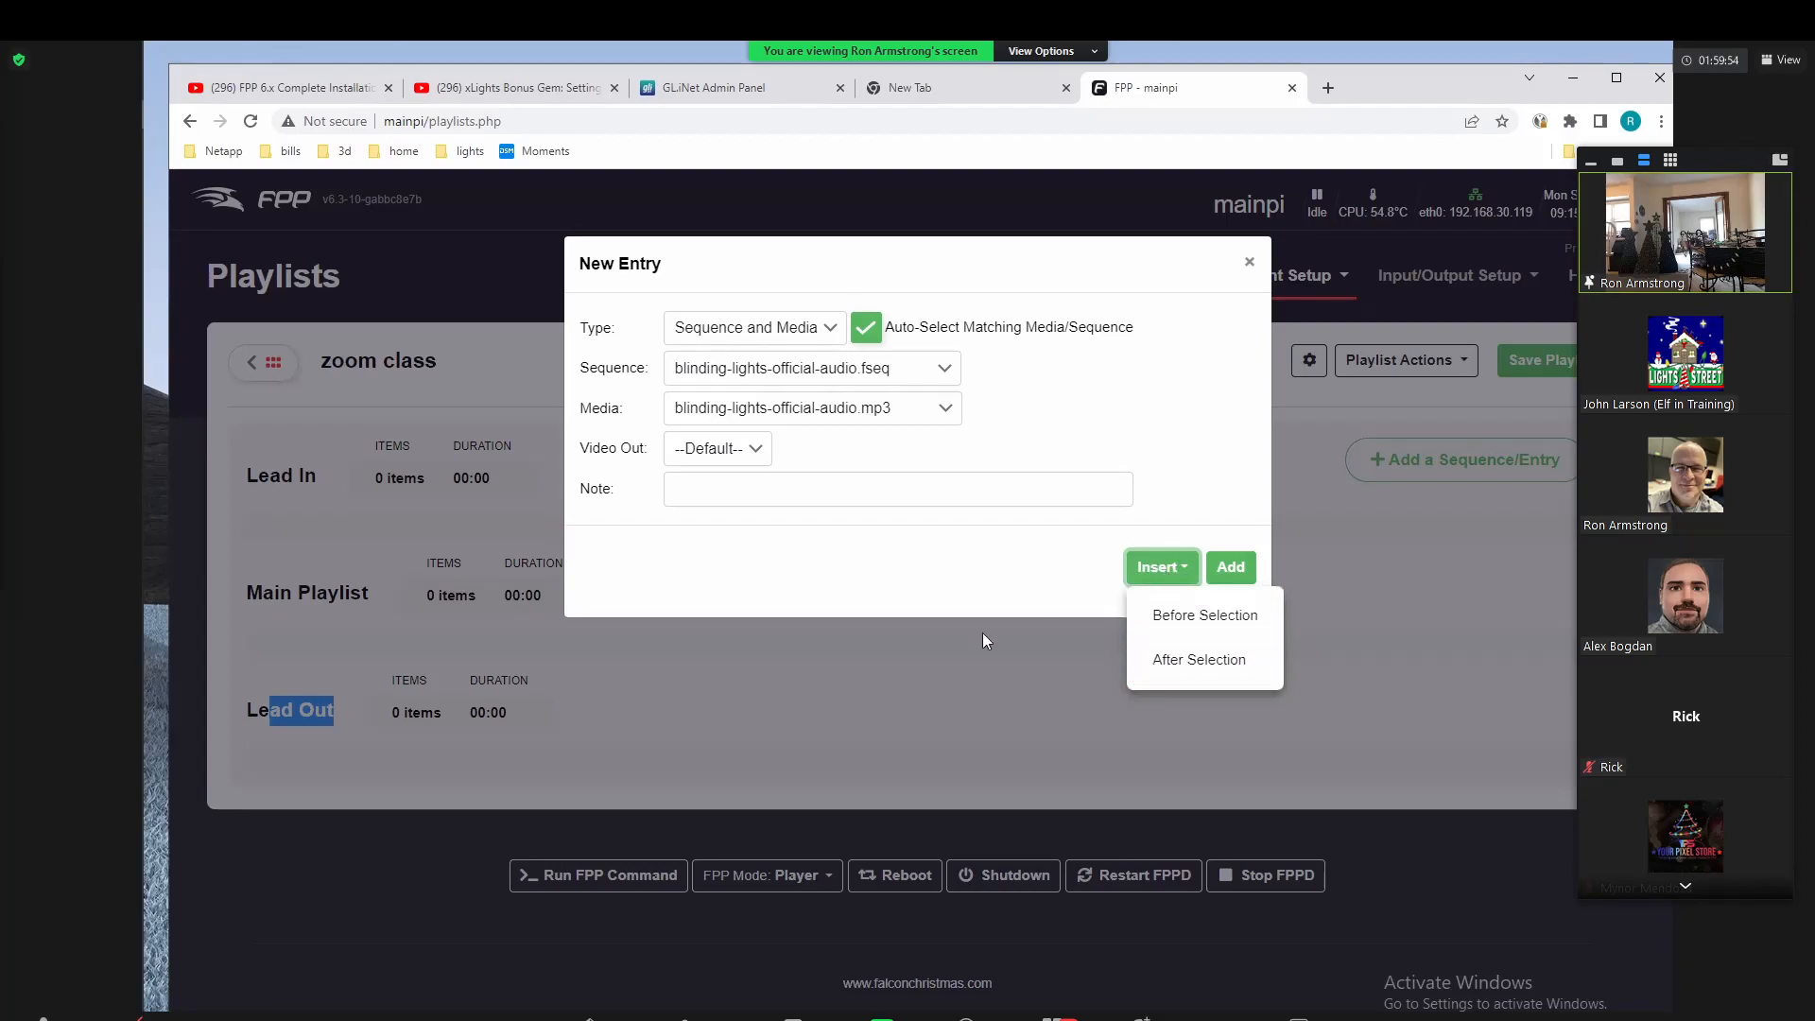
click(1204, 667)
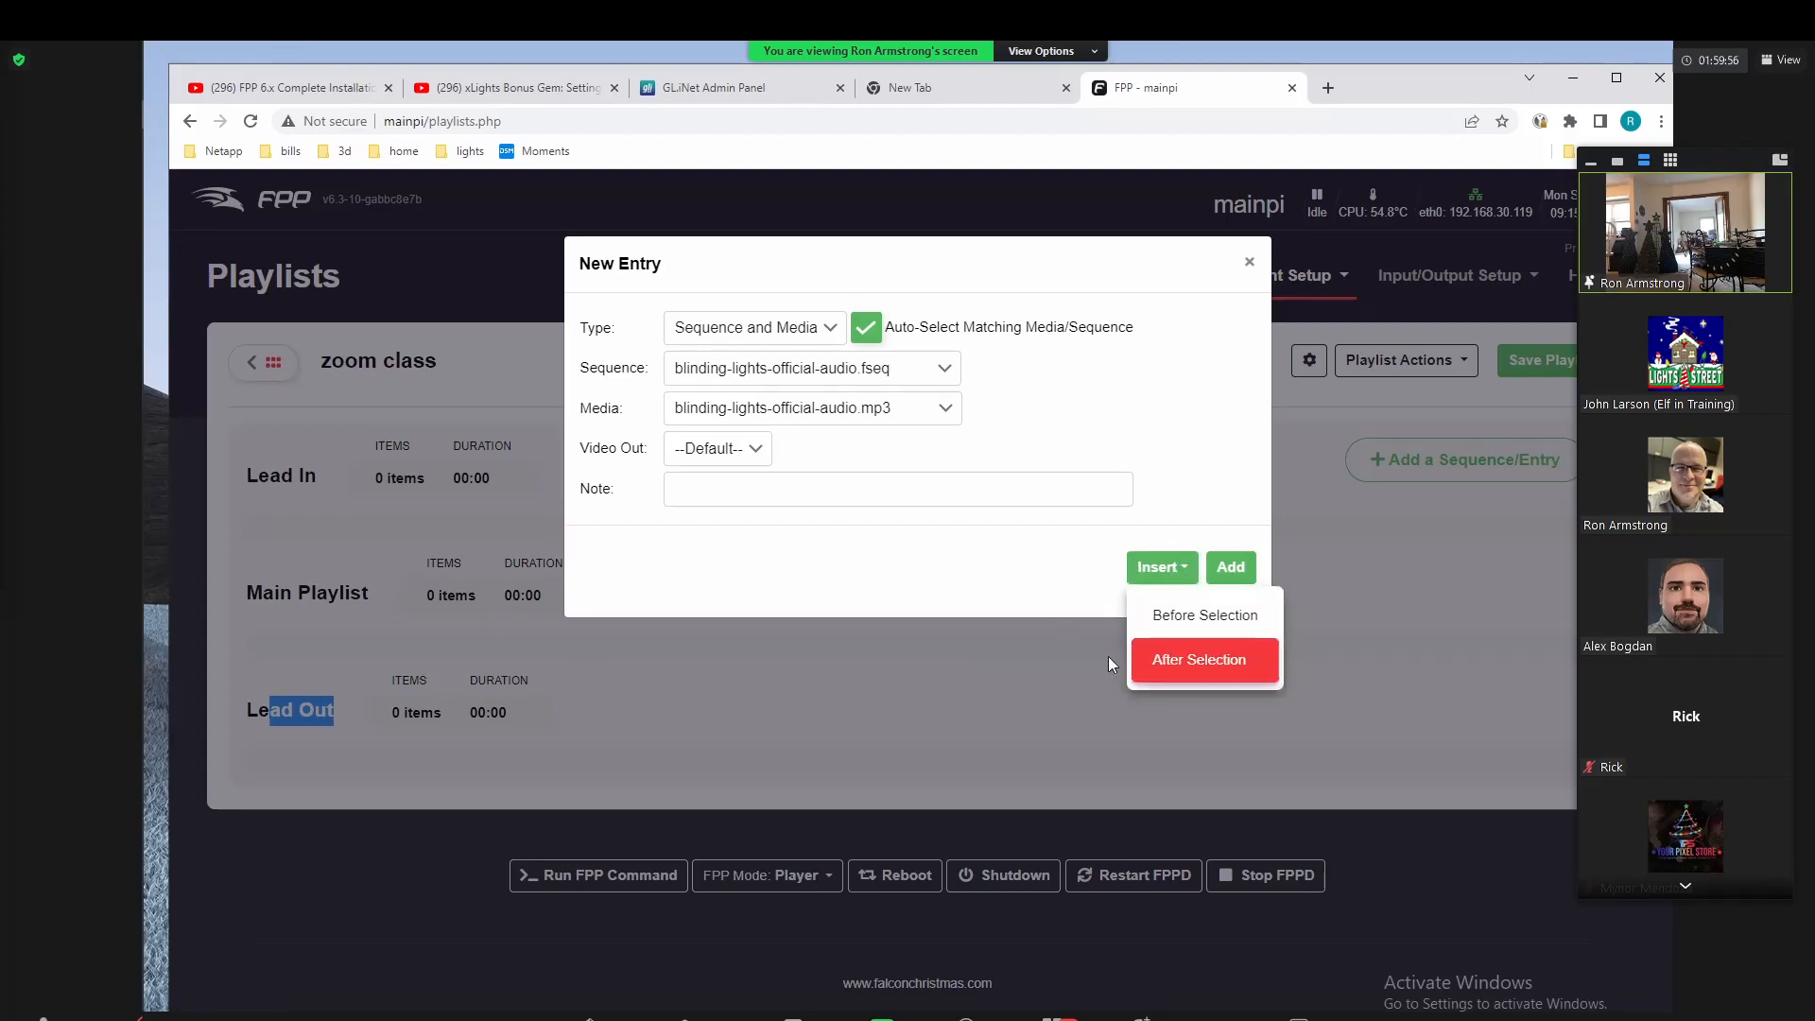
click(1202, 667)
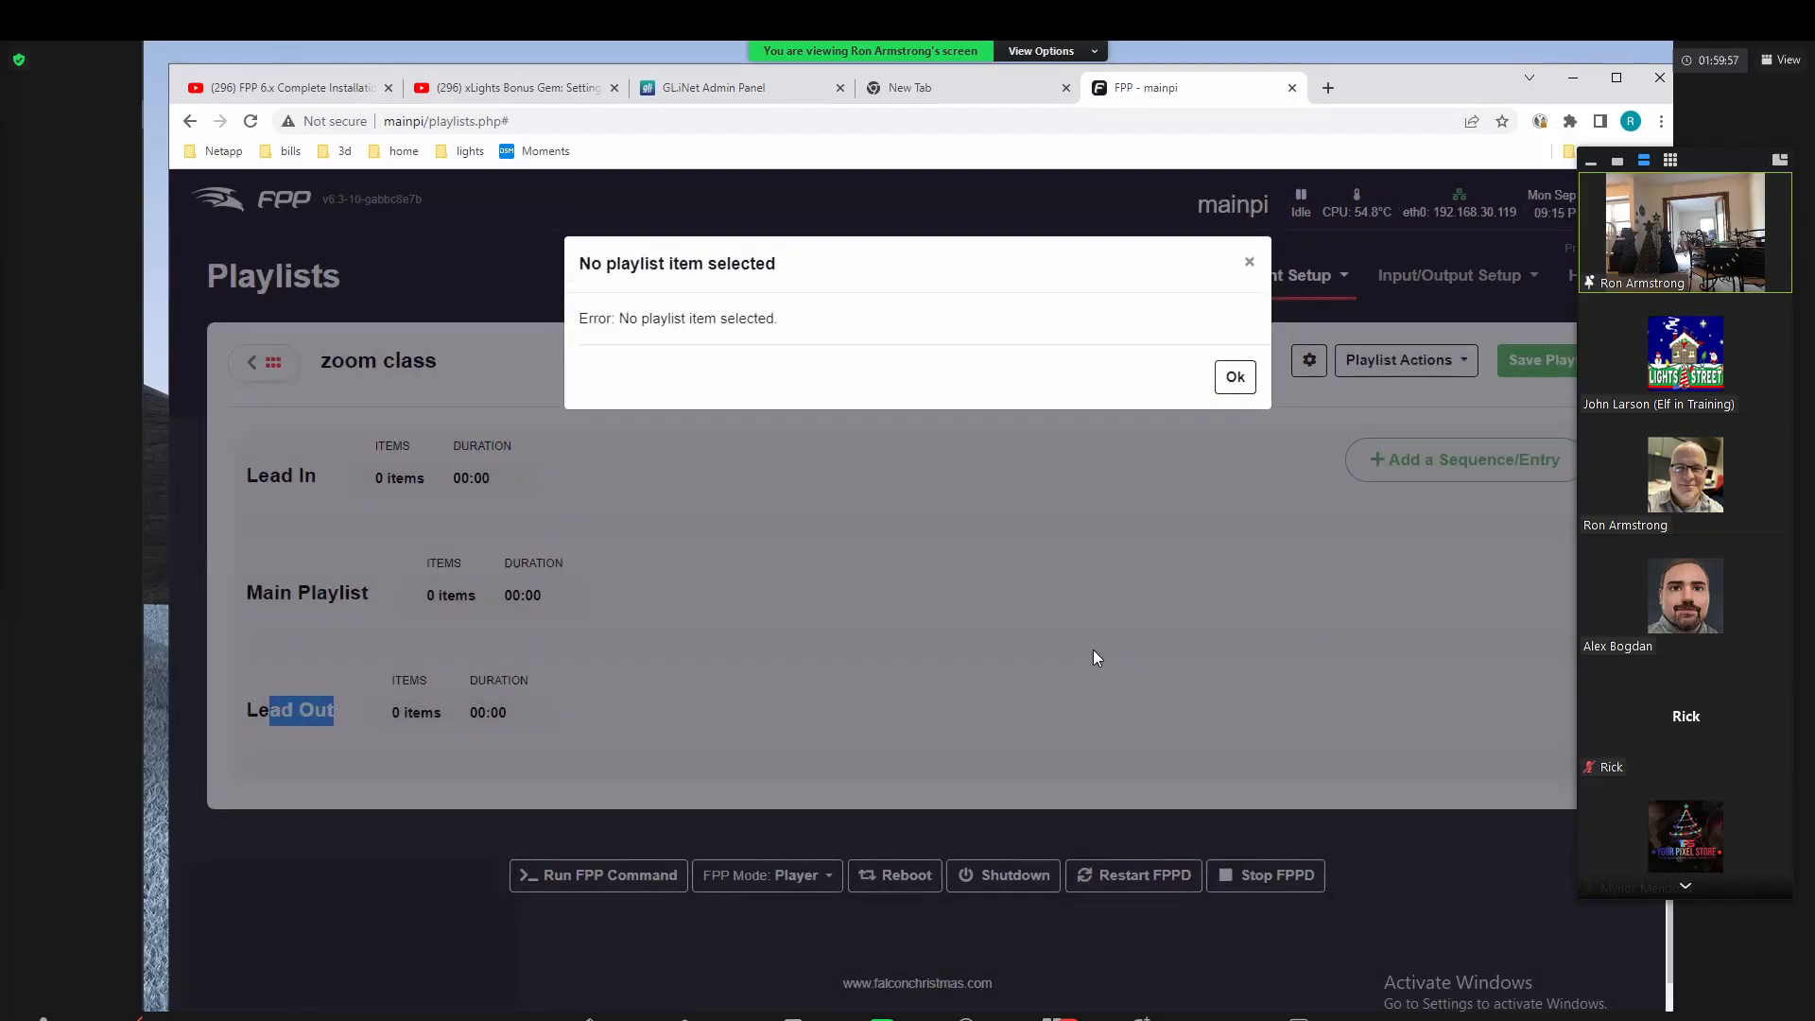
click(1233, 376)
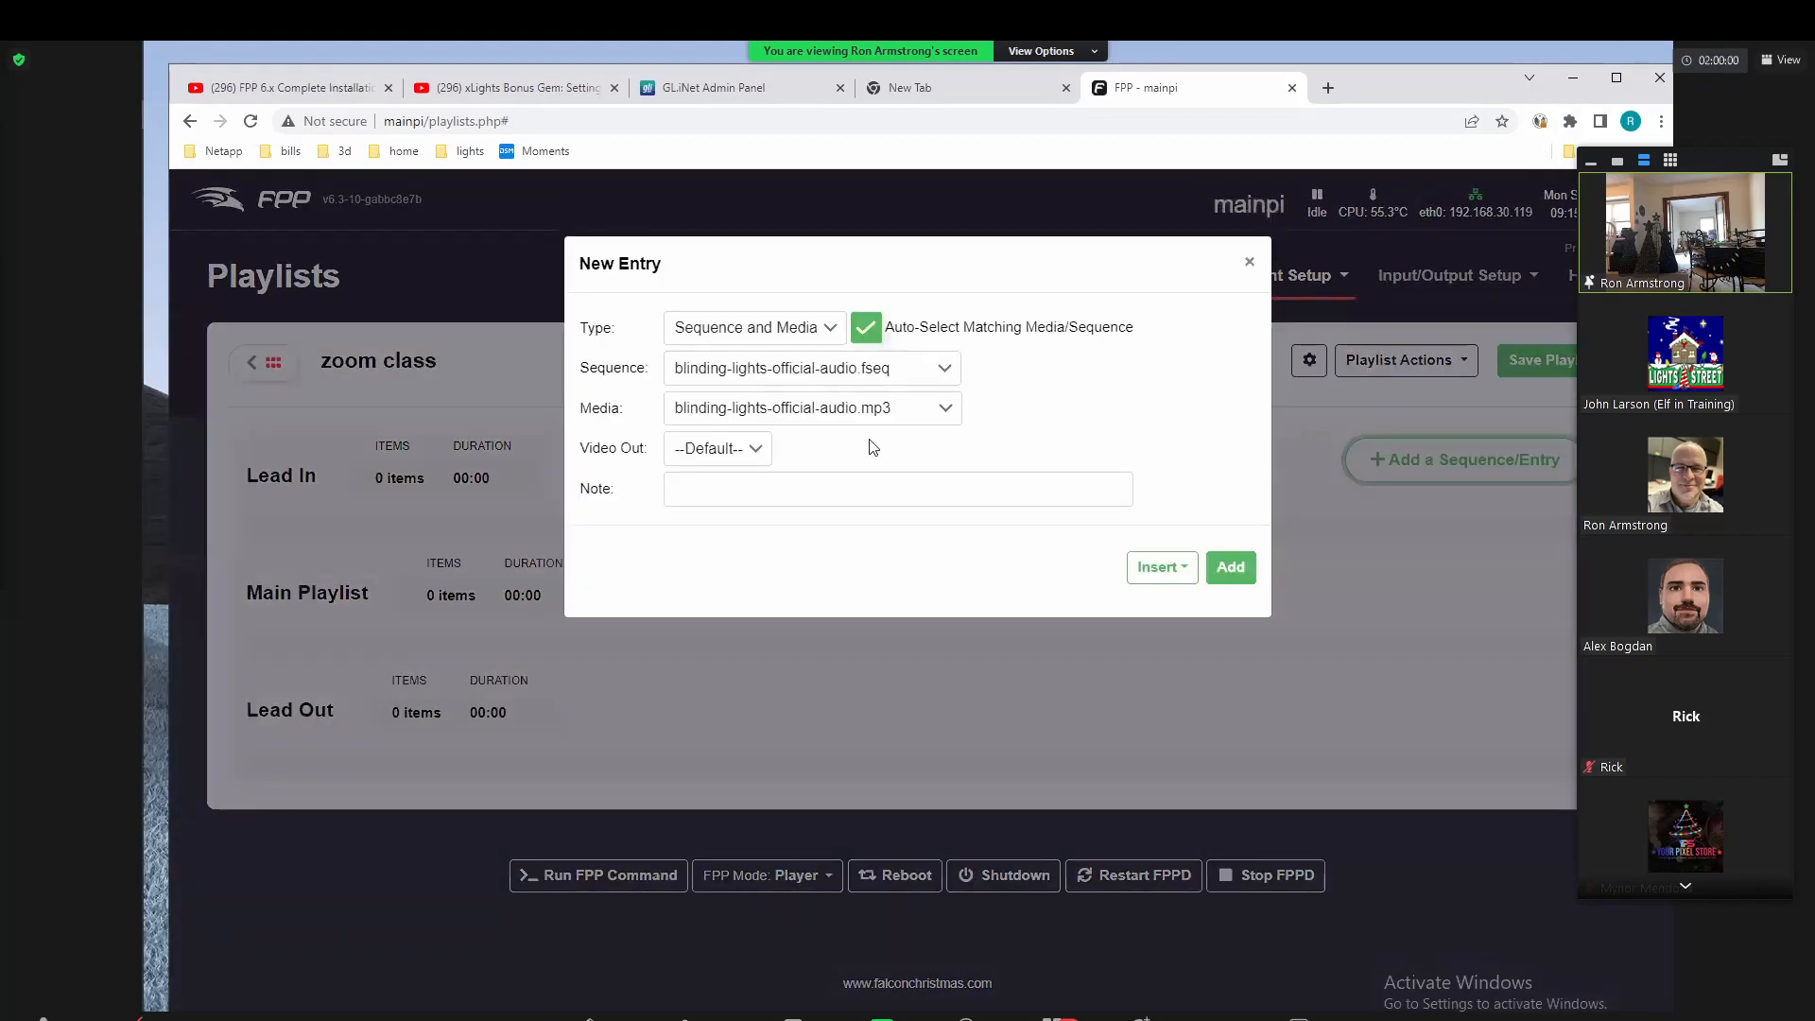
Step: Add the Sequence and Media entry with blinding-lights-official-audio.fseq and blinding-lights-official-audio.mp3 to the playlist
click(1233, 570)
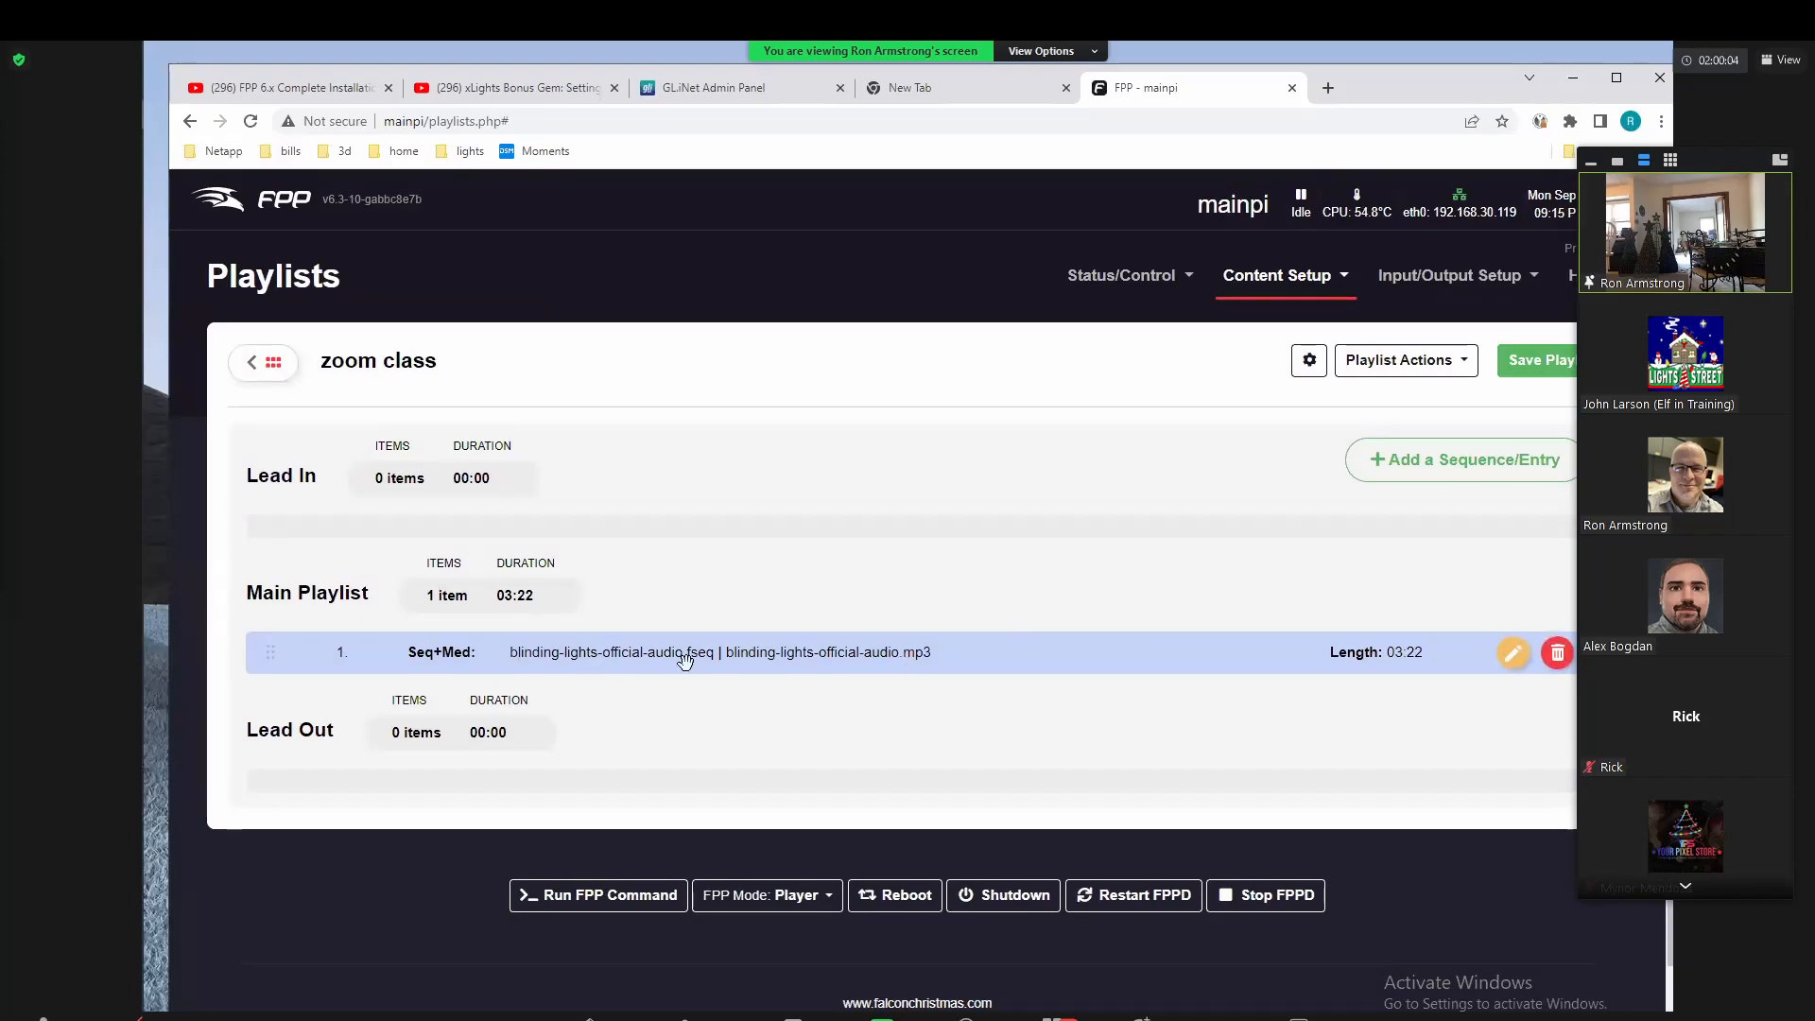
Step: Insert a Sequence and Media entry for light-of-christmas-audio-ft-owl-city.fseq with its matching mp3 before the blinding-lights entry
click(1518, 458)
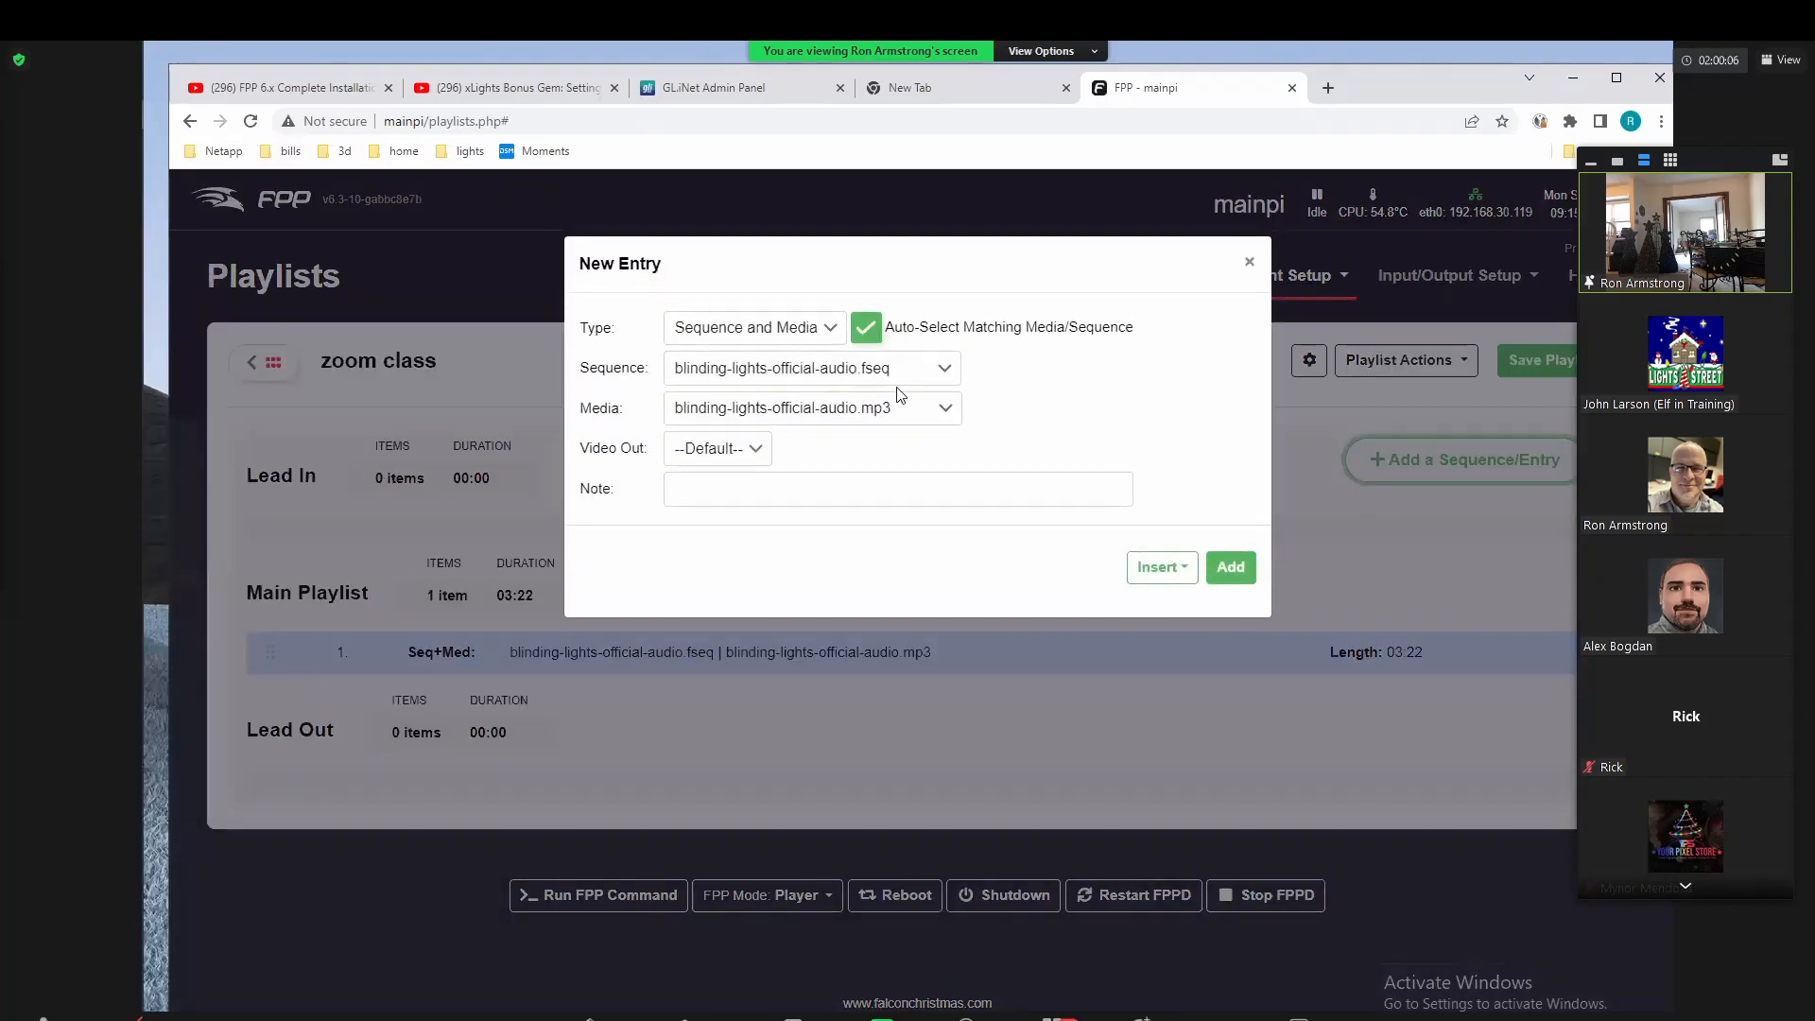
click(888, 368)
click(888, 414)
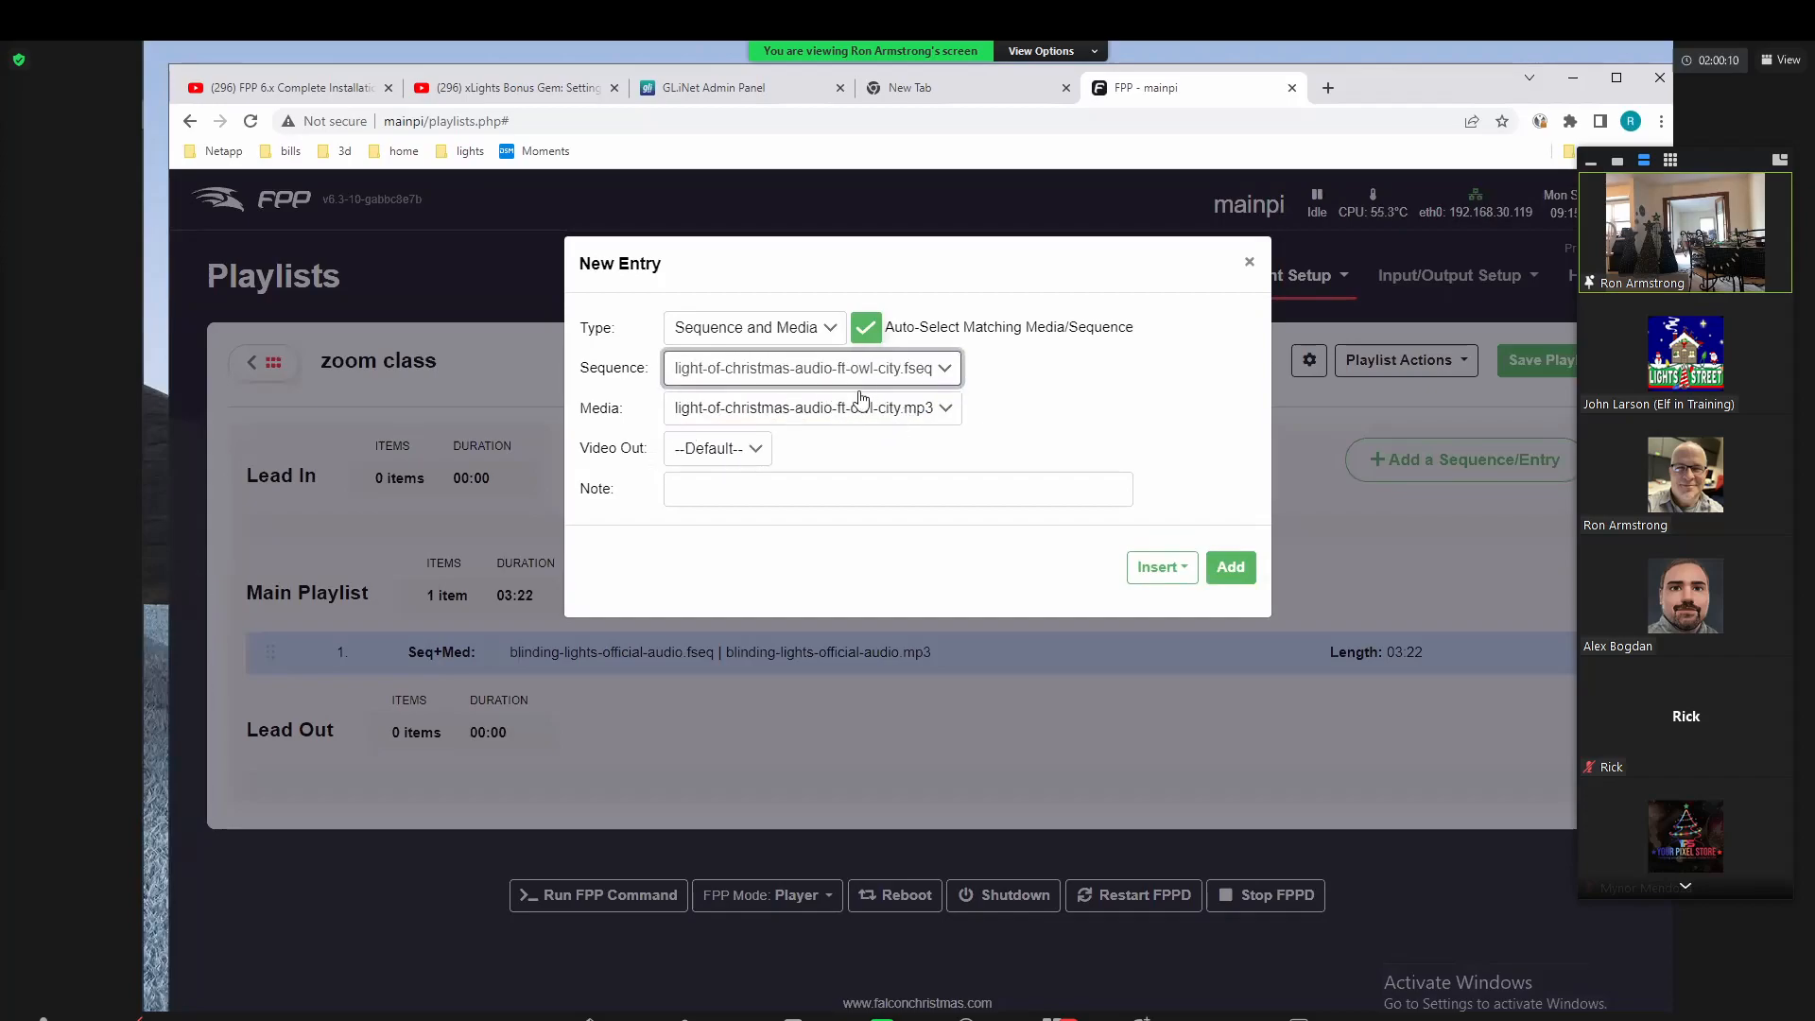
click(1172, 565)
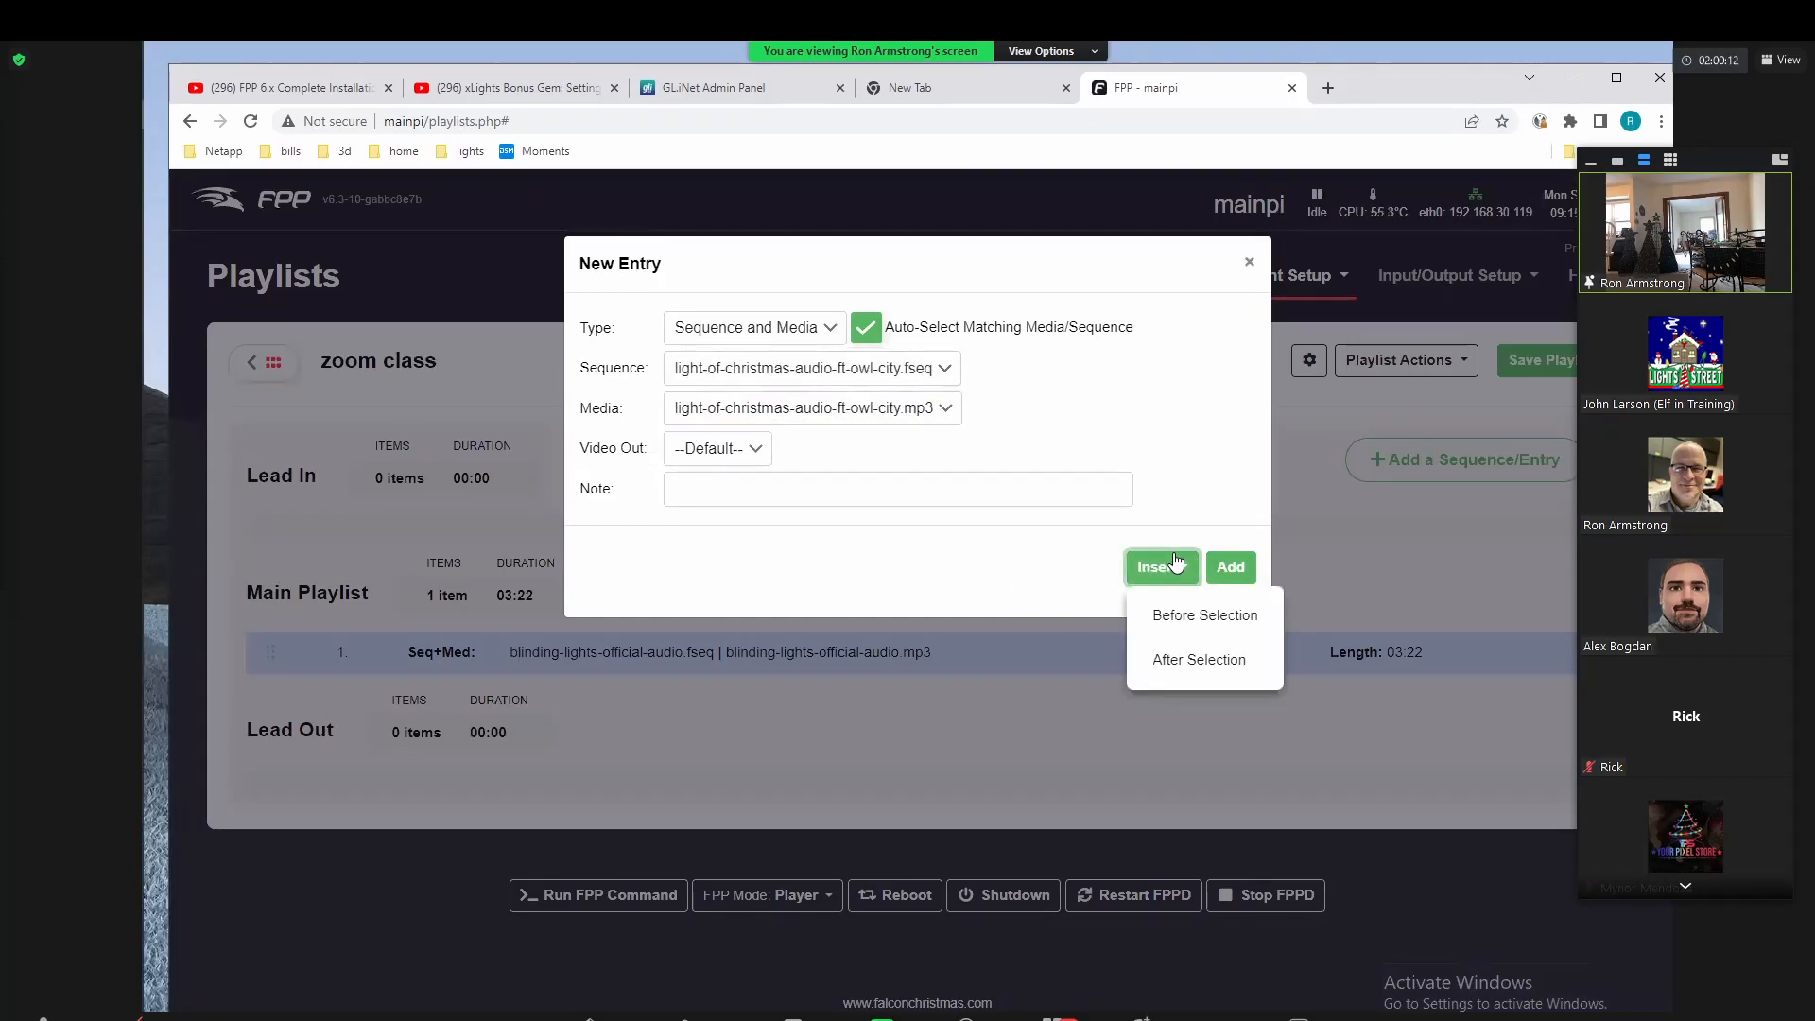
click(1168, 624)
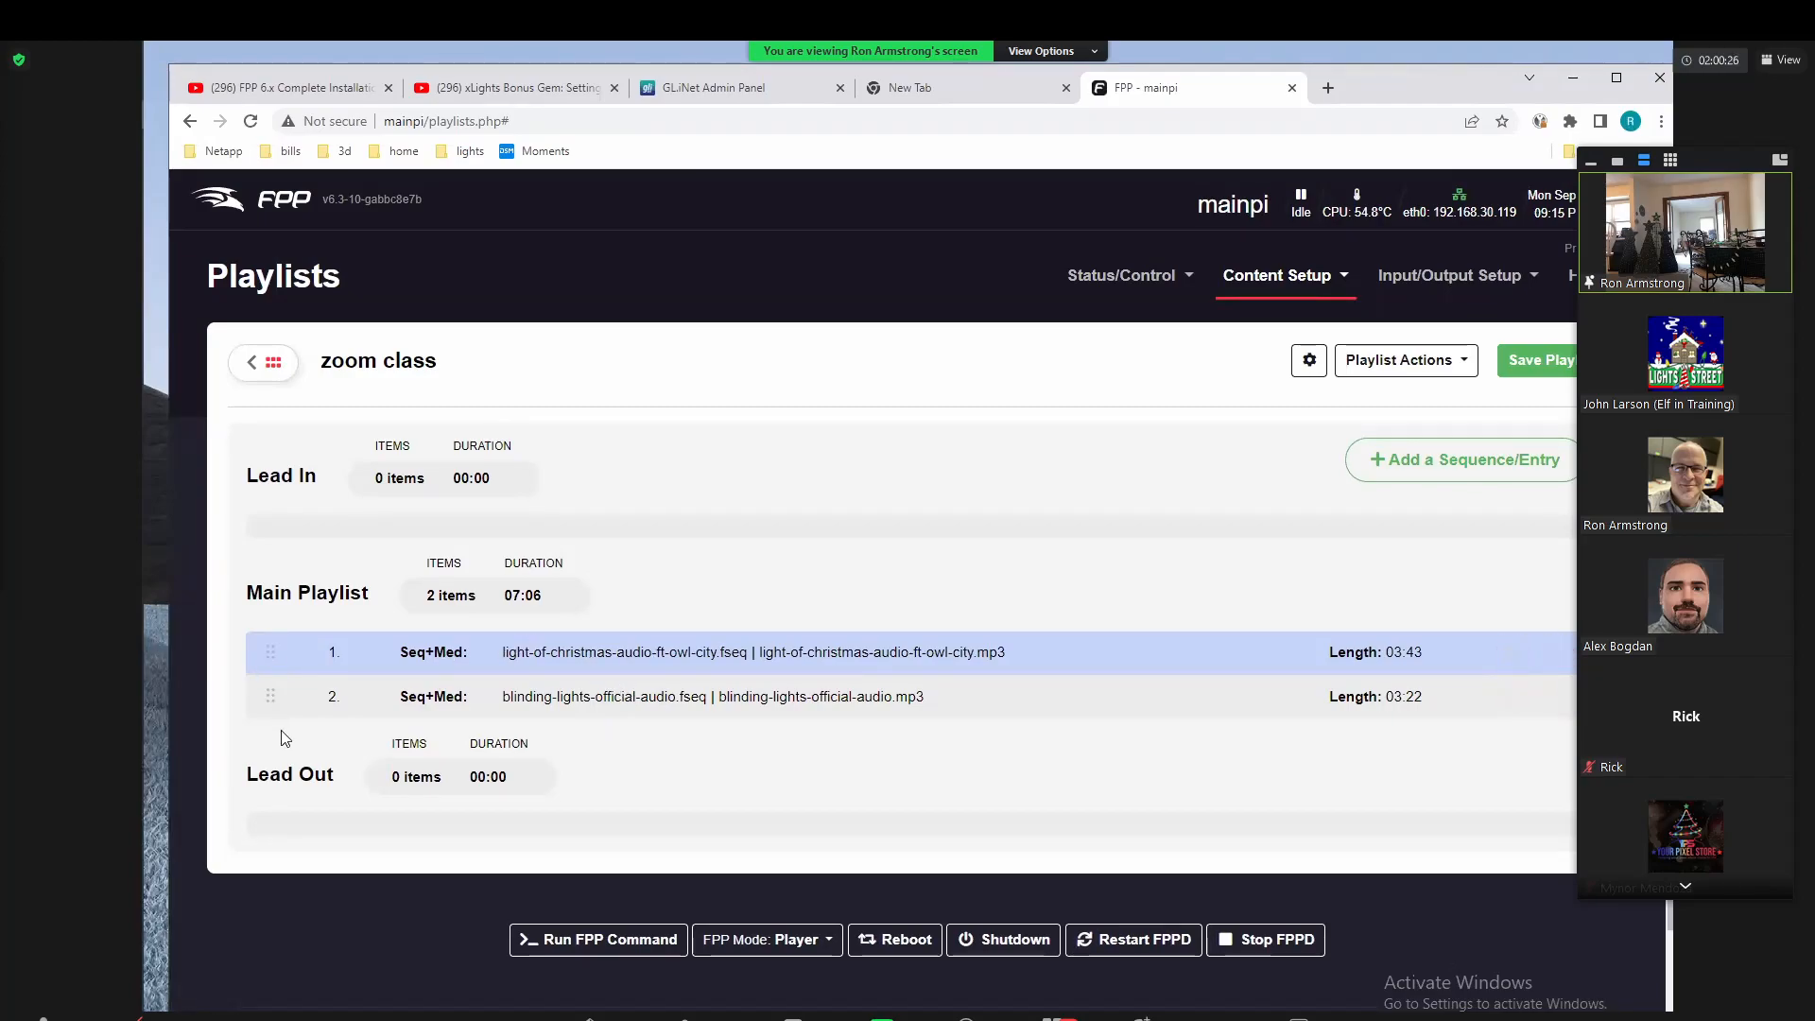
Step: Move the blinding-lights entry into Lead In and the light-of-christmas entry into Lead Out
drag(269, 655, 270, 534)
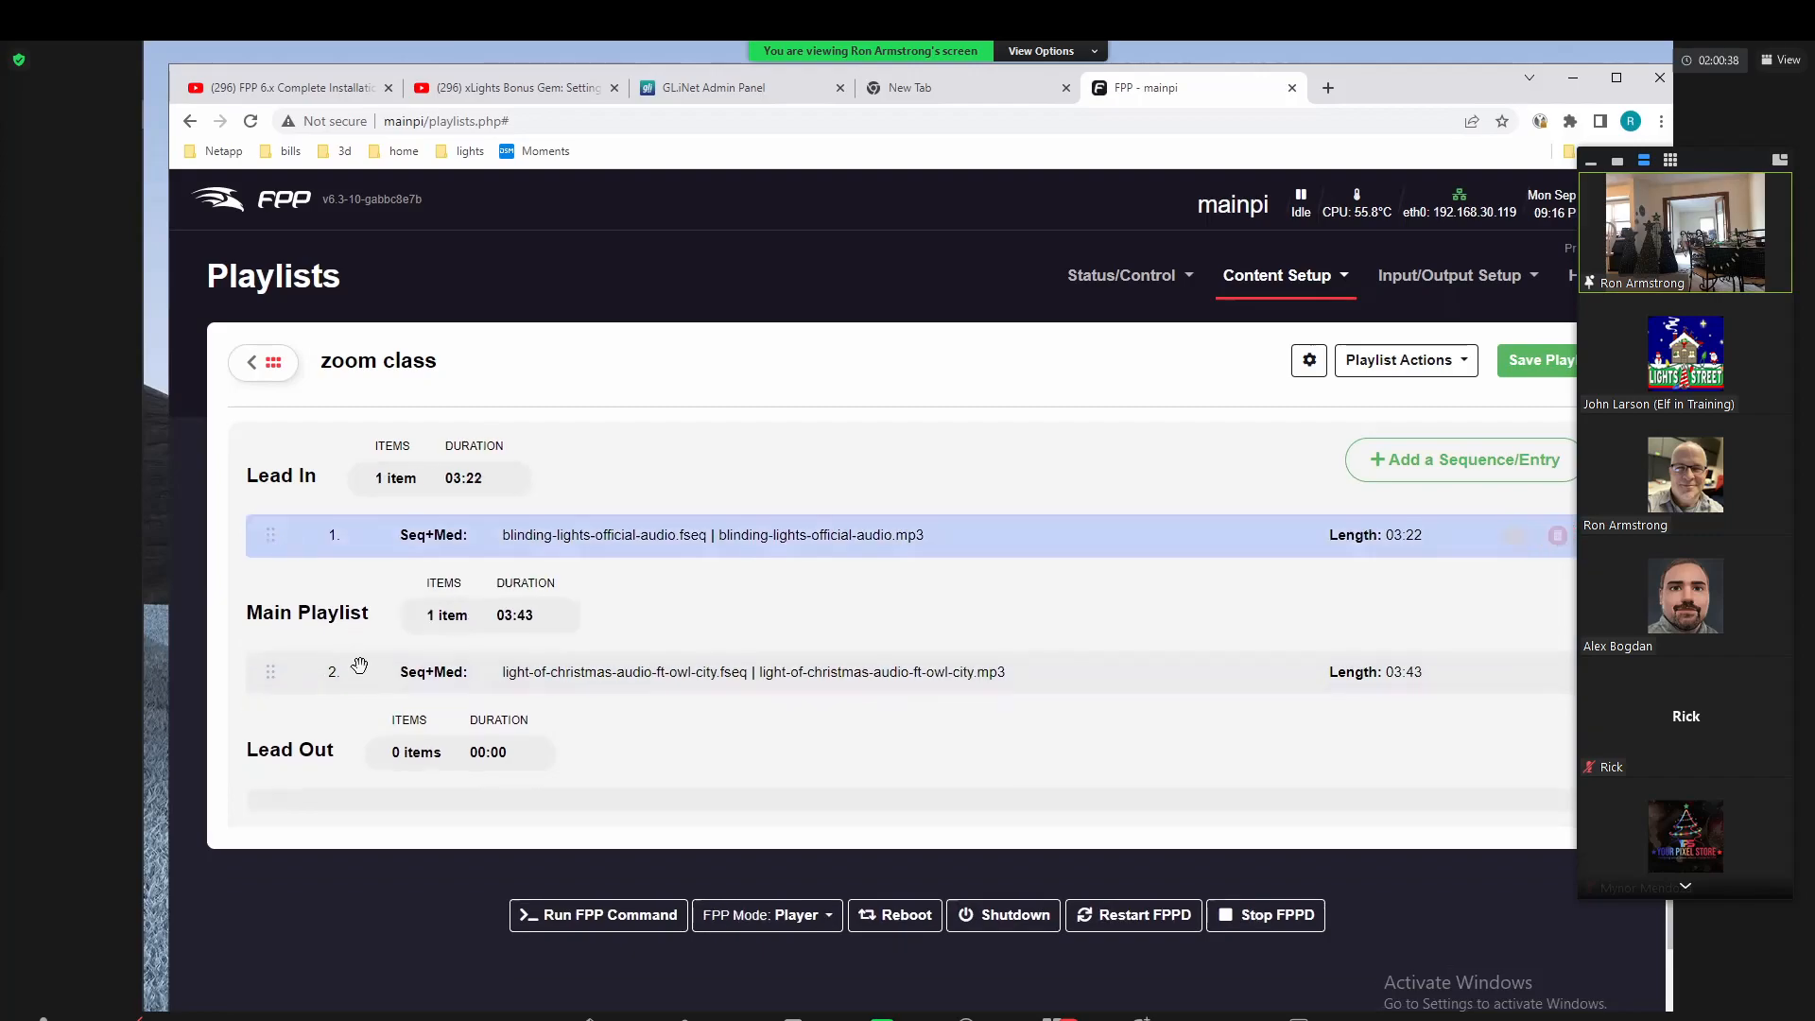
drag(269, 673, 275, 794)
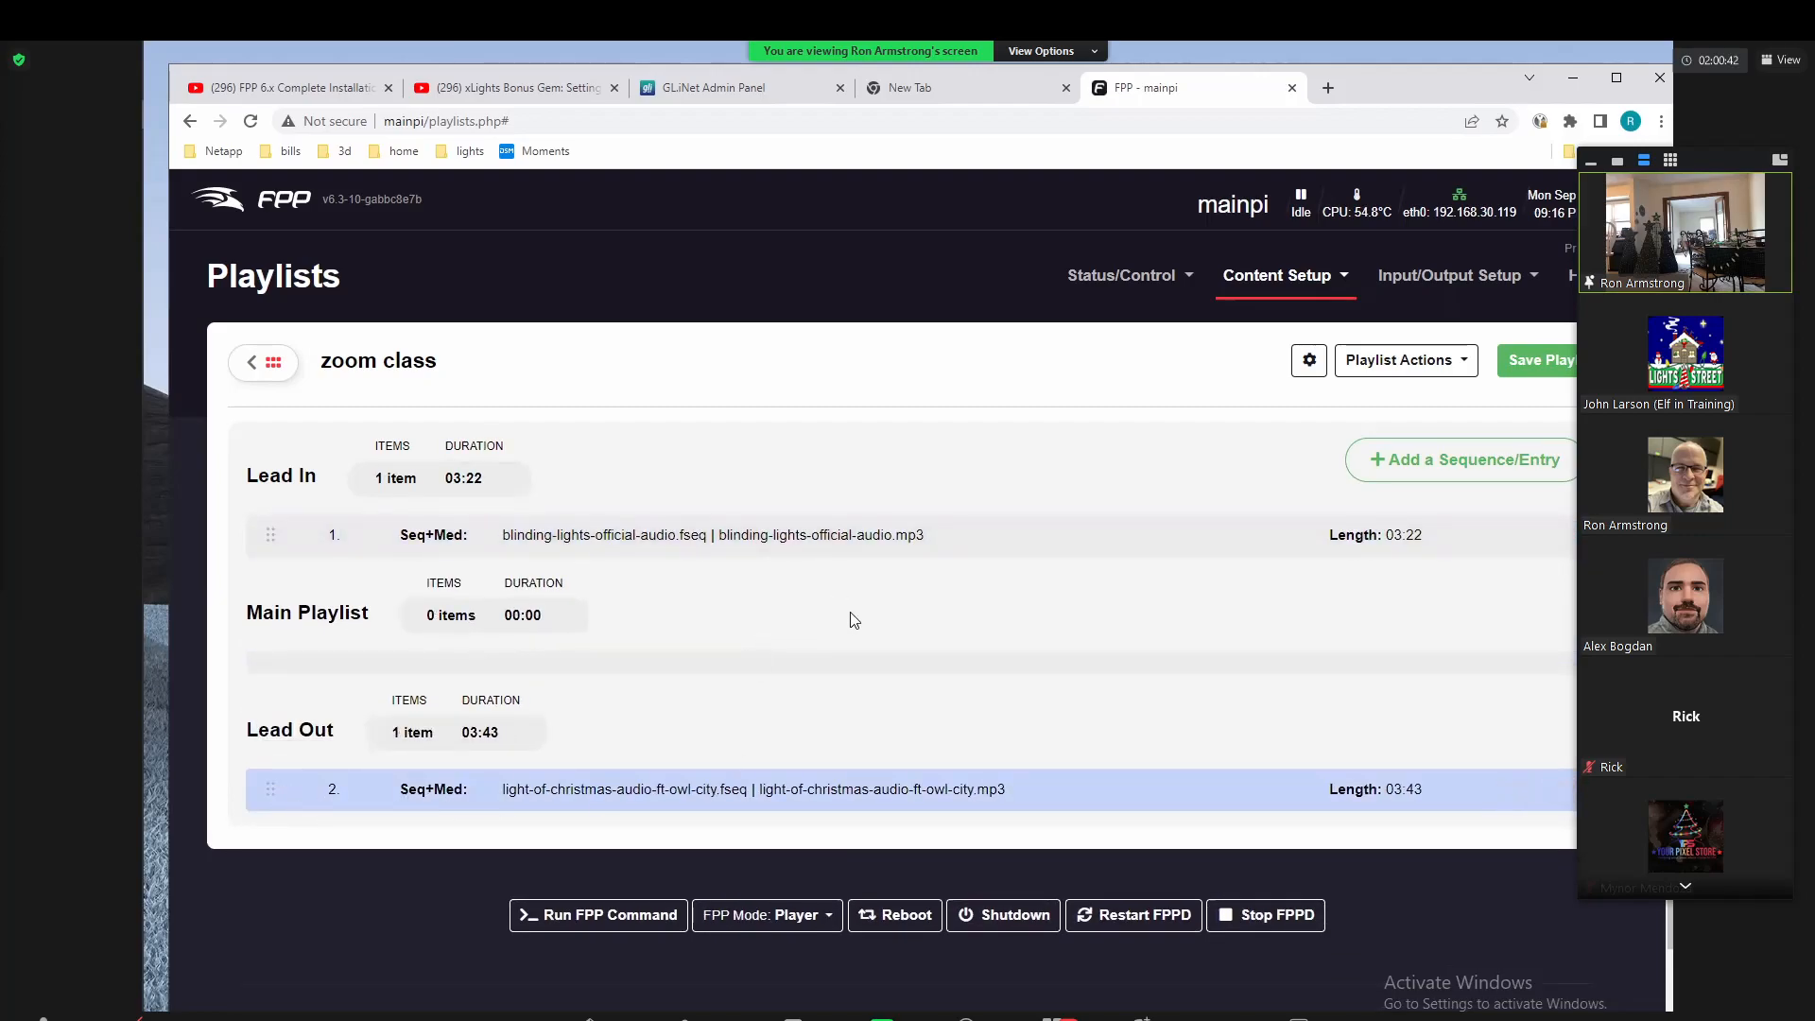
Step: Move both entries back into the Main Playlist, with blinding-lights first and light-of-christmas second
drag(271, 539, 277, 647)
drag(270, 535, 272, 652)
drag(267, 775, 279, 697)
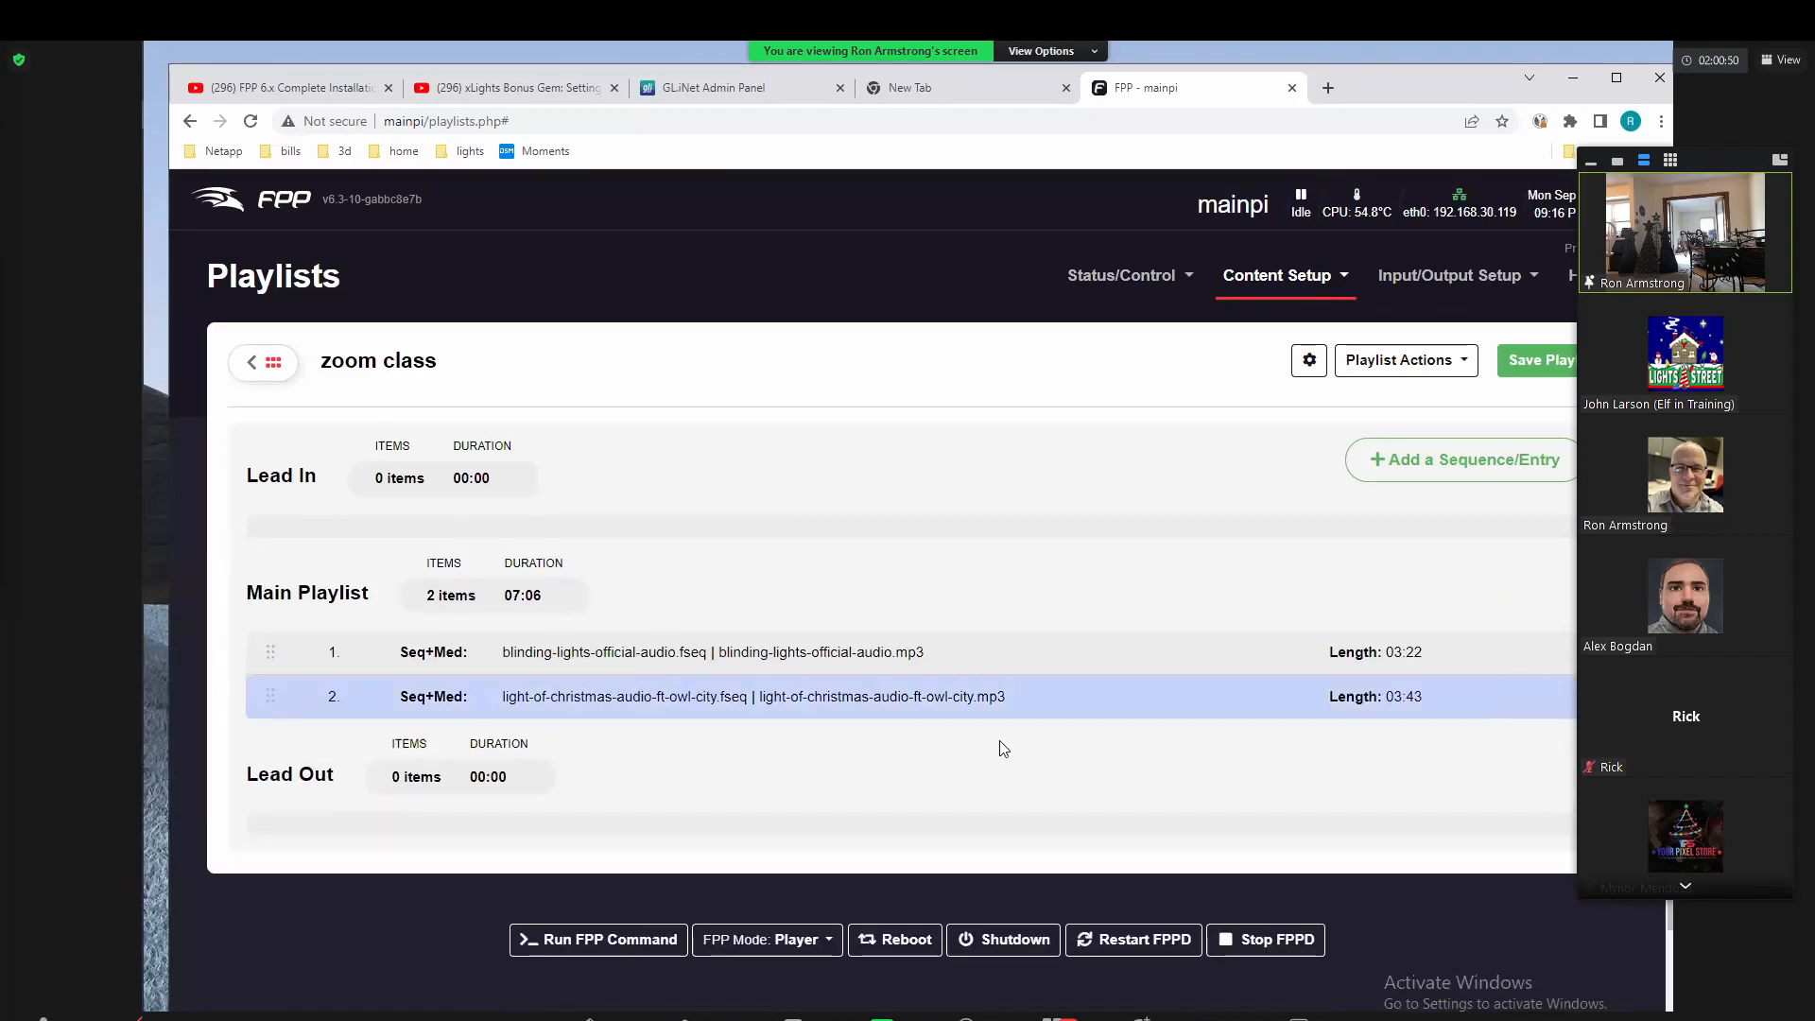
Step: Examine the available playlist entry types for a new entry, including the FPP Command list and the Media Only options
click(1481, 461)
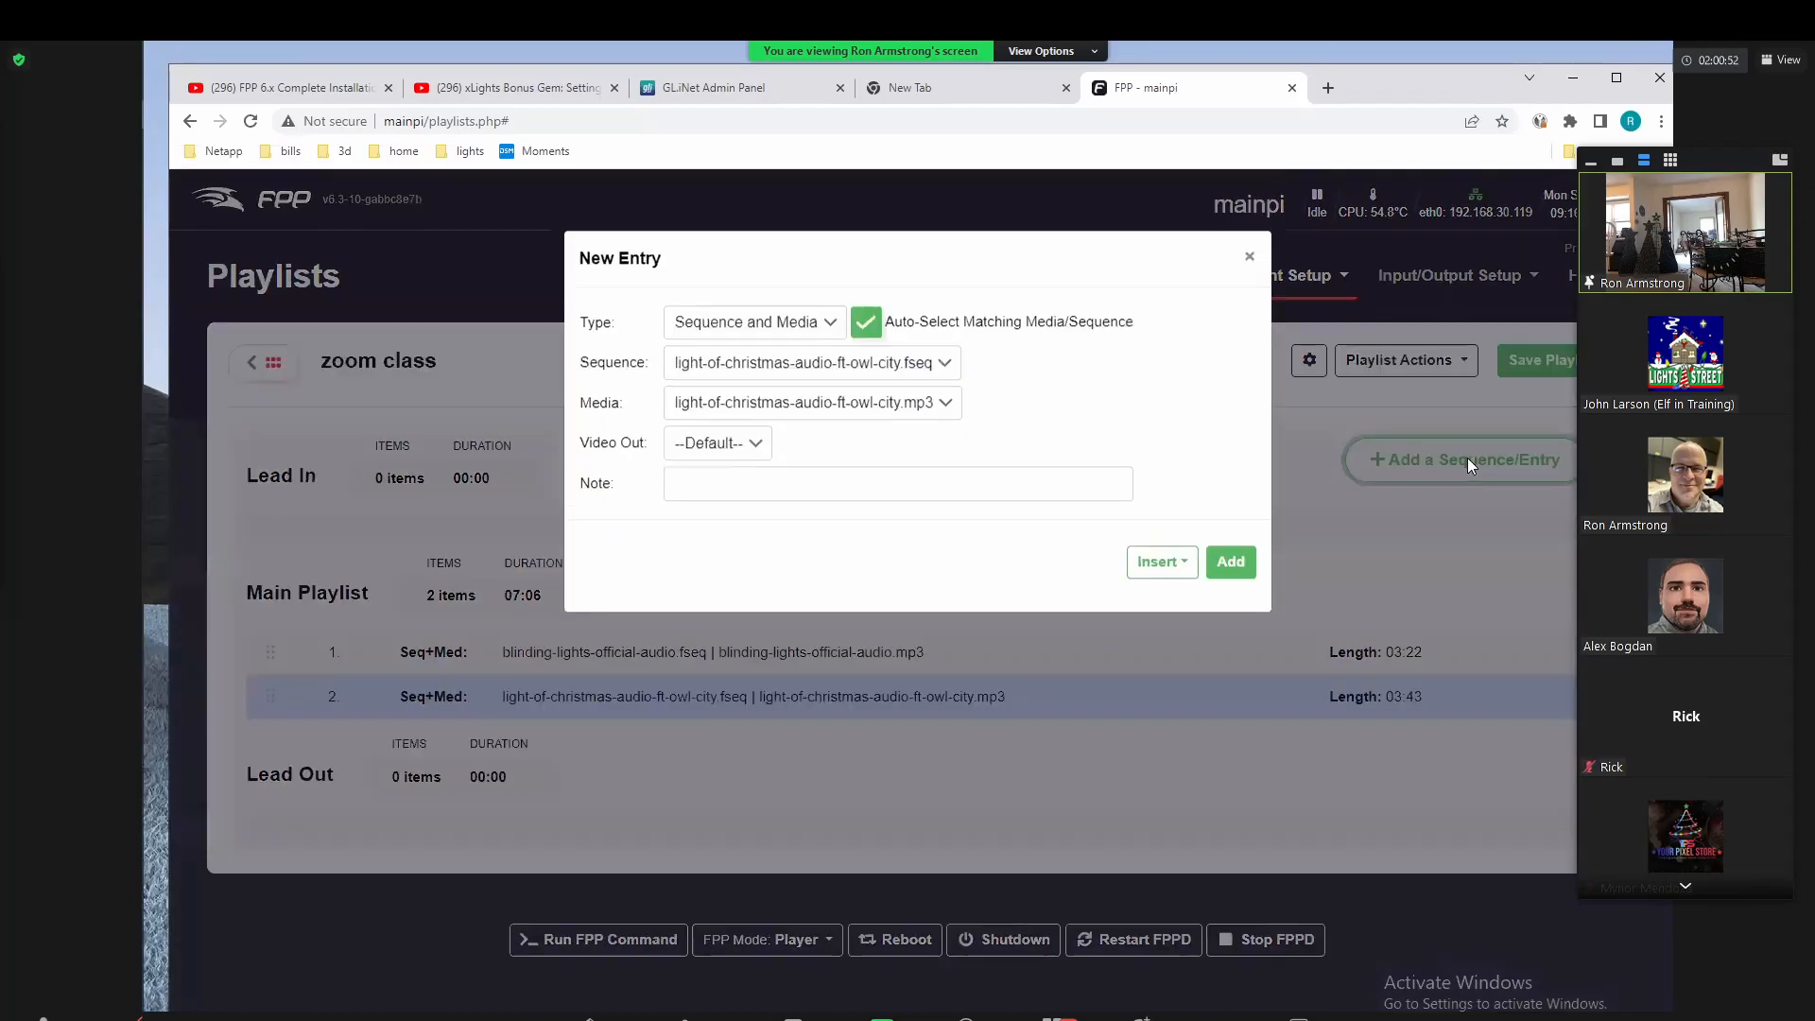
click(817, 333)
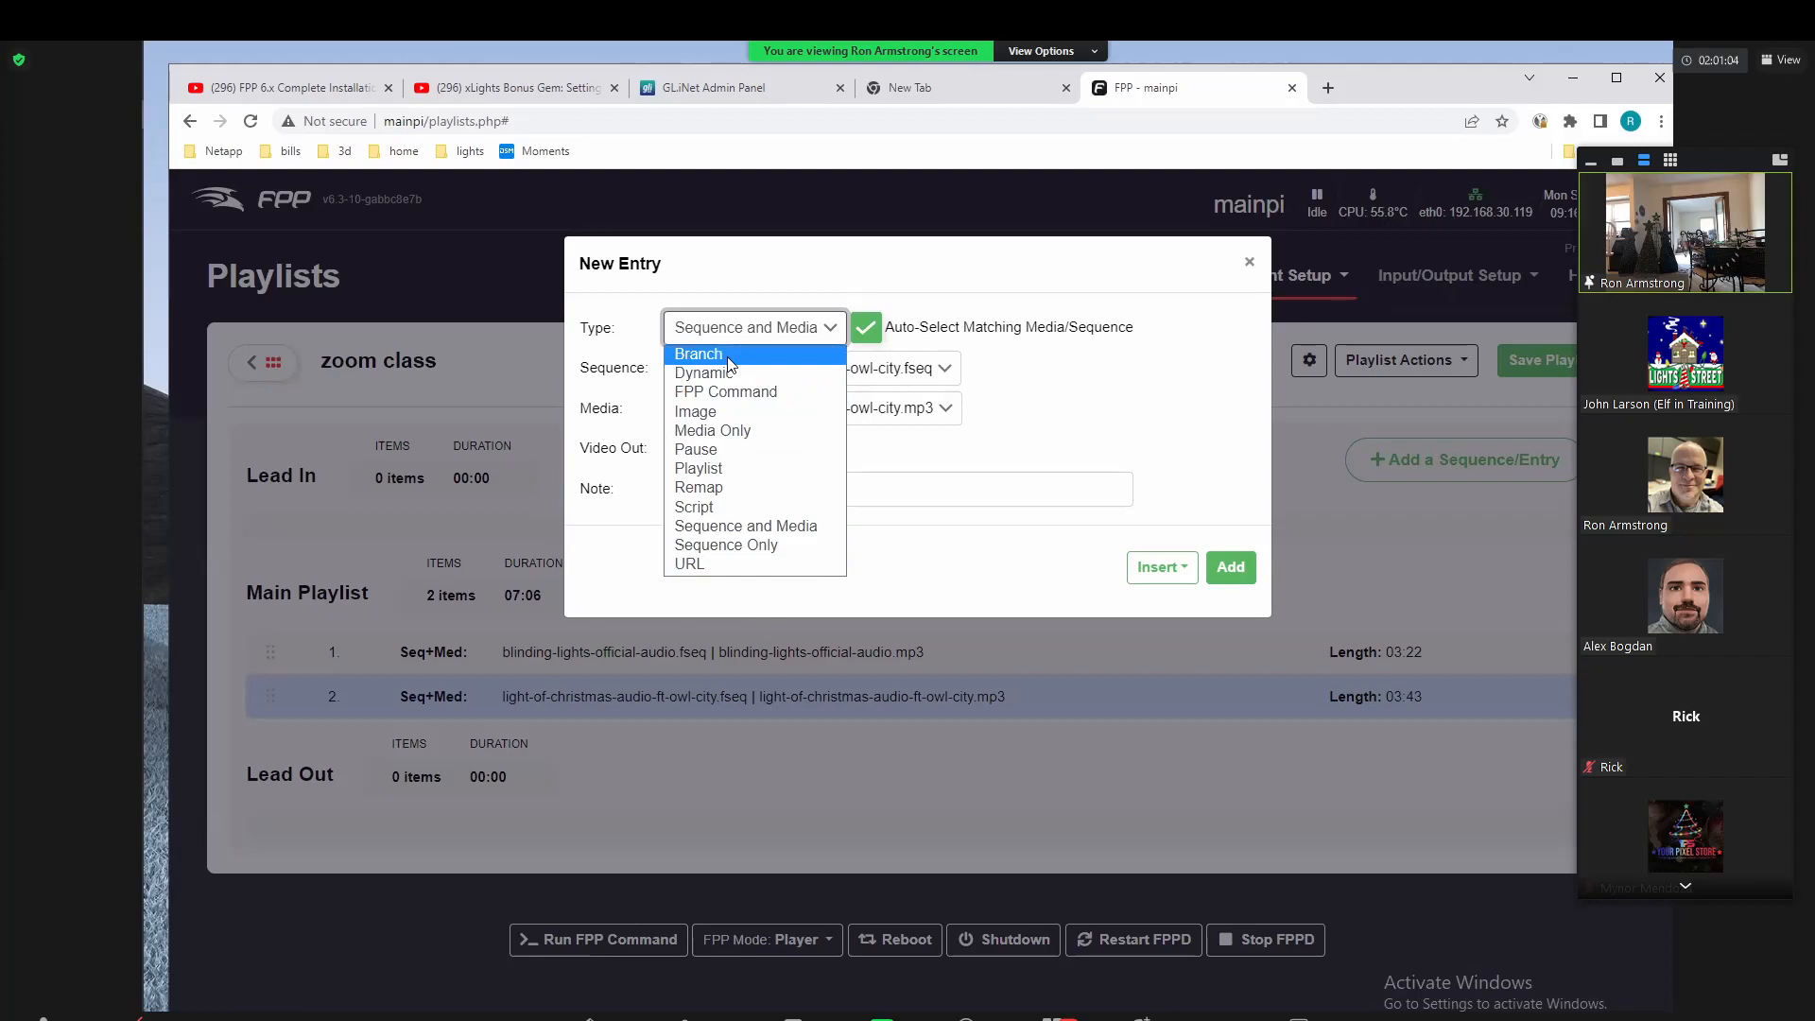
click(742, 393)
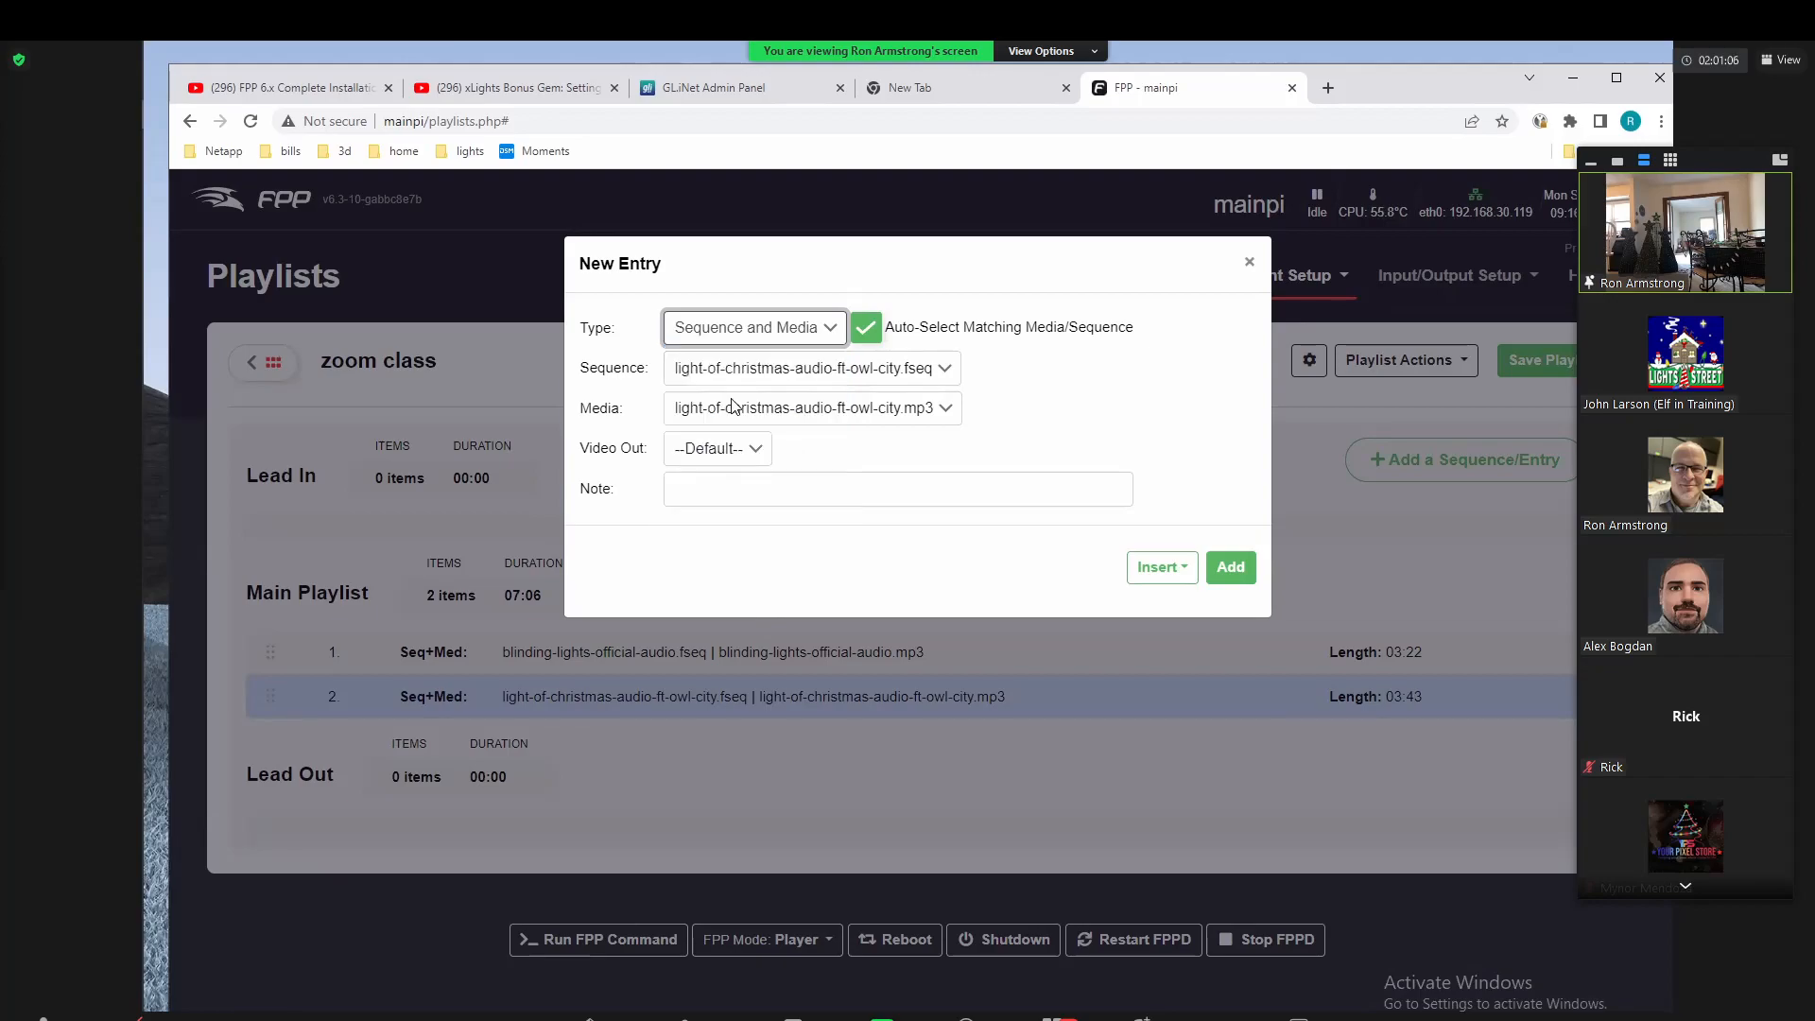
click(810, 373)
scroll(813, 567, down, 5)
scroll(806, 593, up, 5)
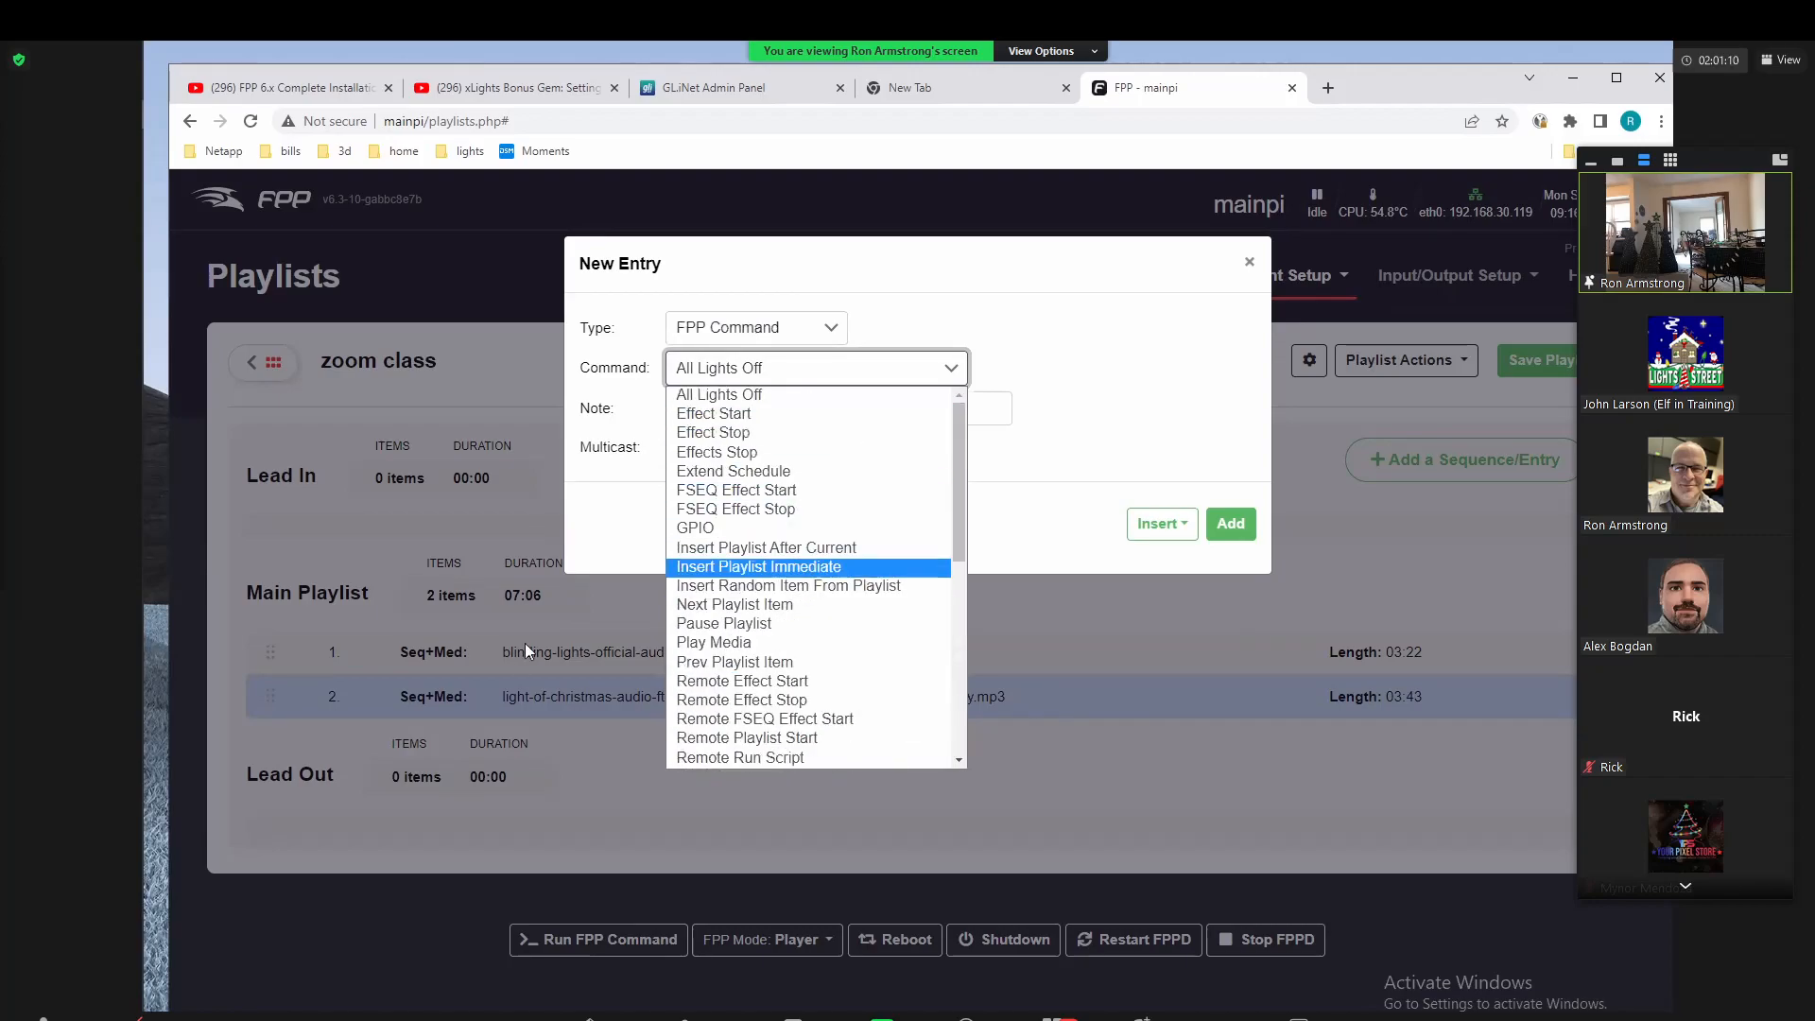
click(801, 346)
click(803, 339)
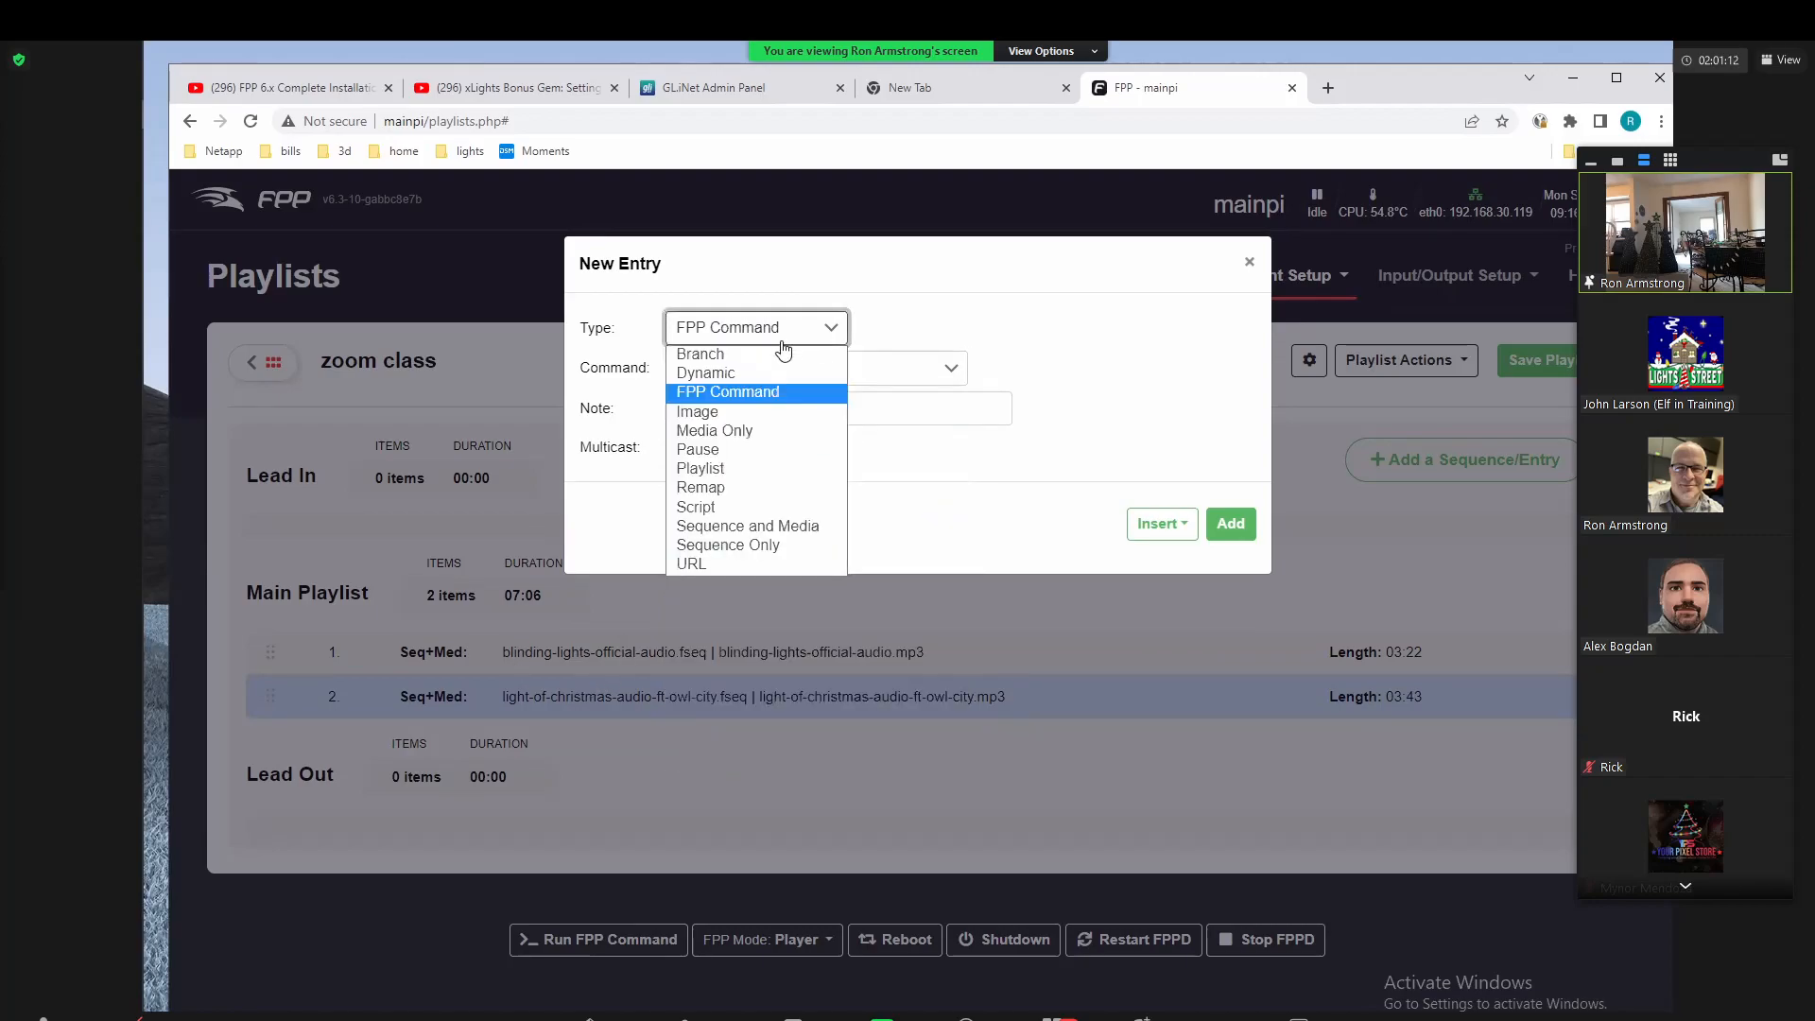
click(764, 435)
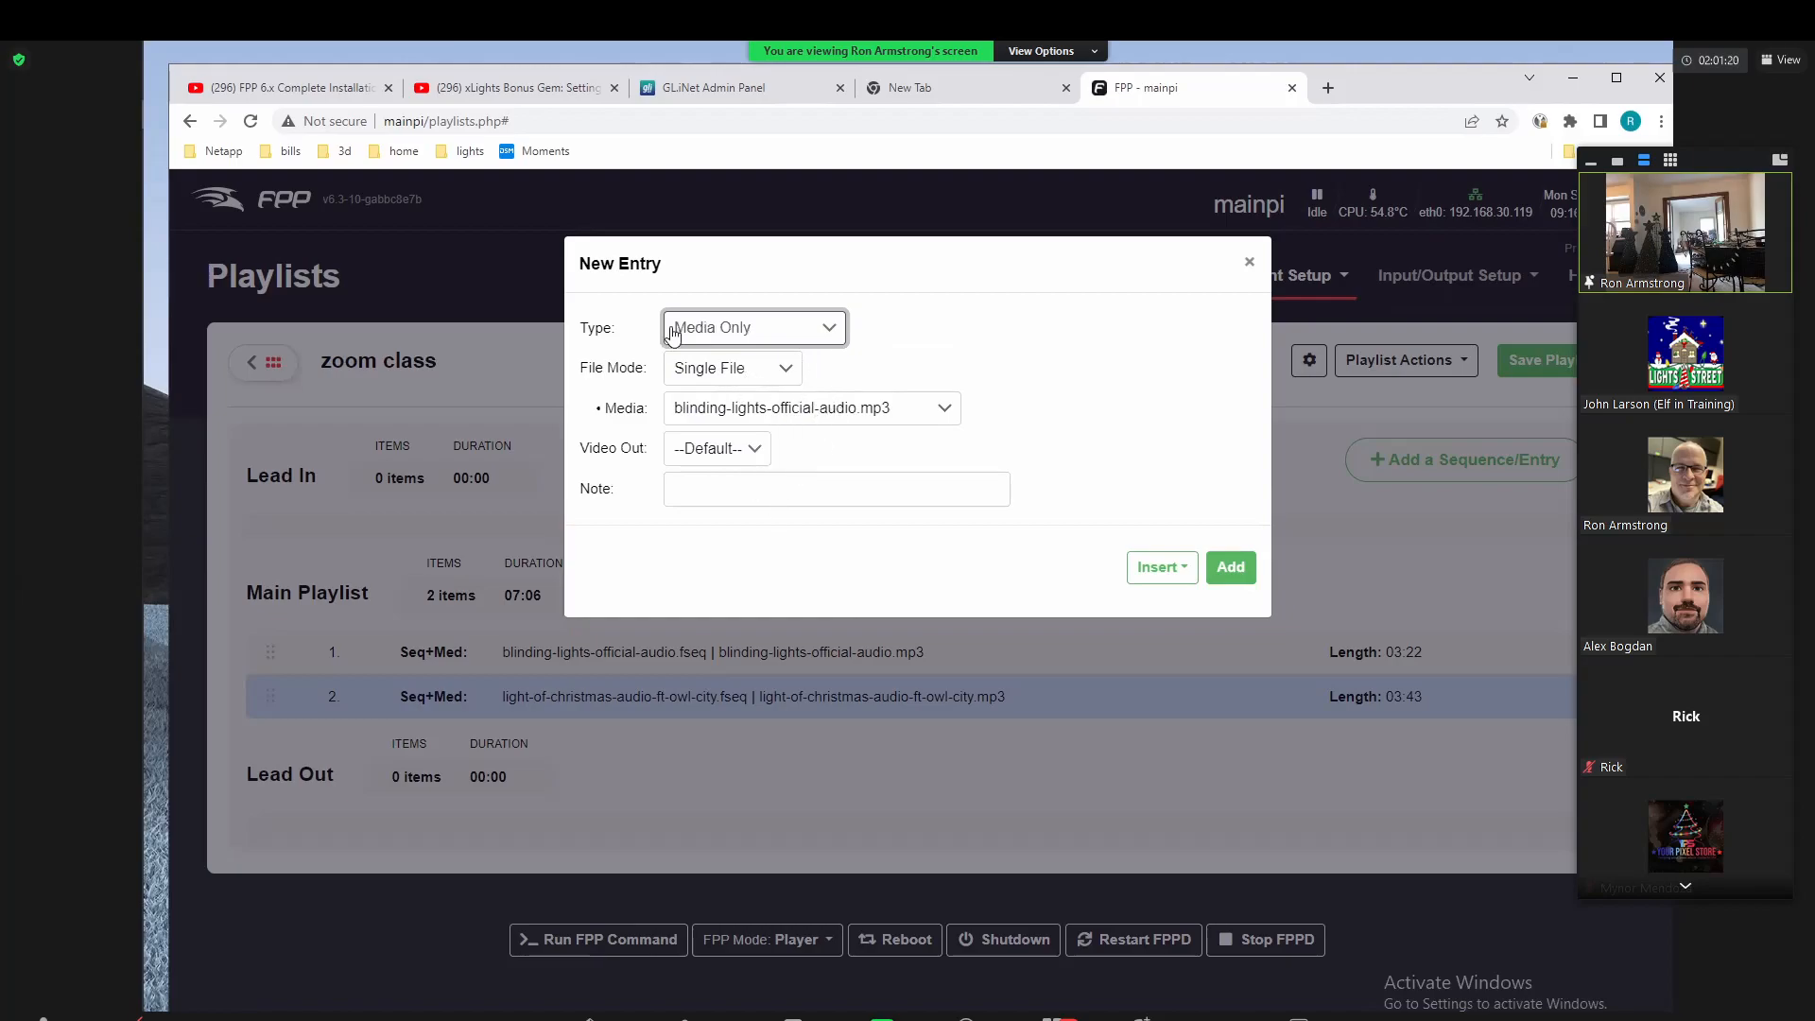
Step: Try to insert a Pause entry with a duration of 5 seconds before the selected light-of-christmas entry, and close the New Entry dialog
click(782, 329)
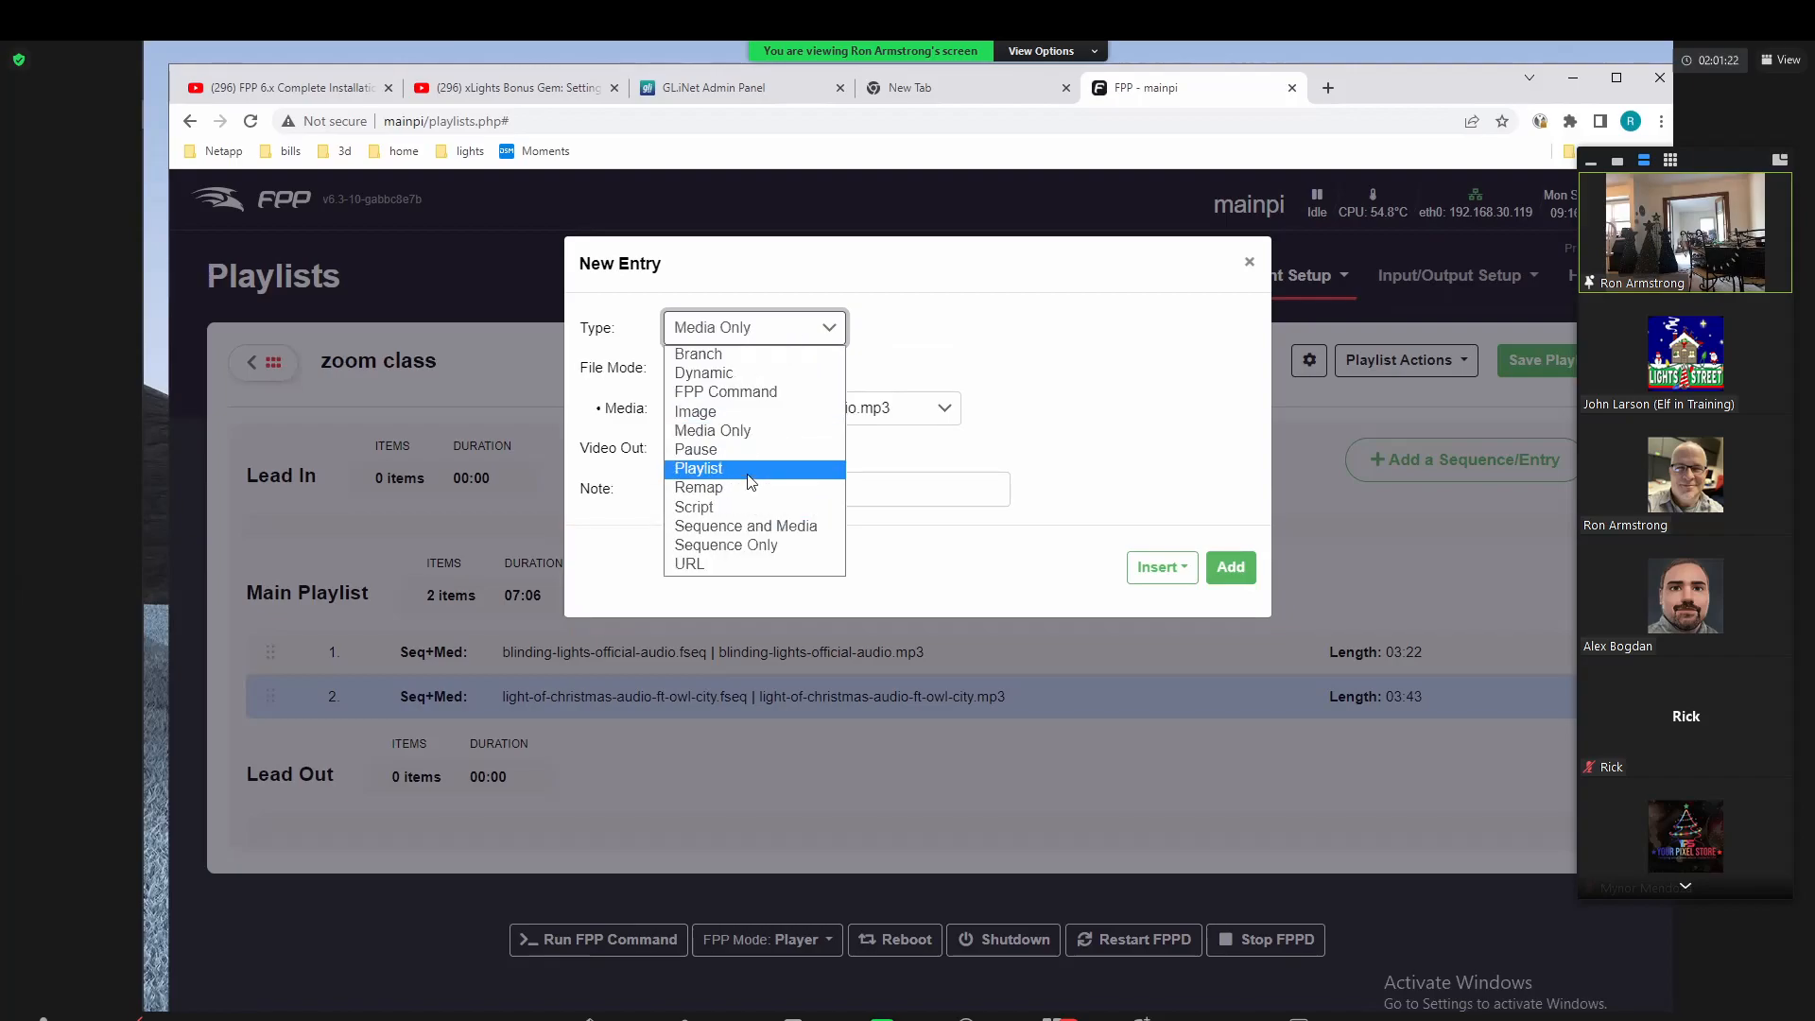
click(747, 444)
double_click(689, 368)
text(5)
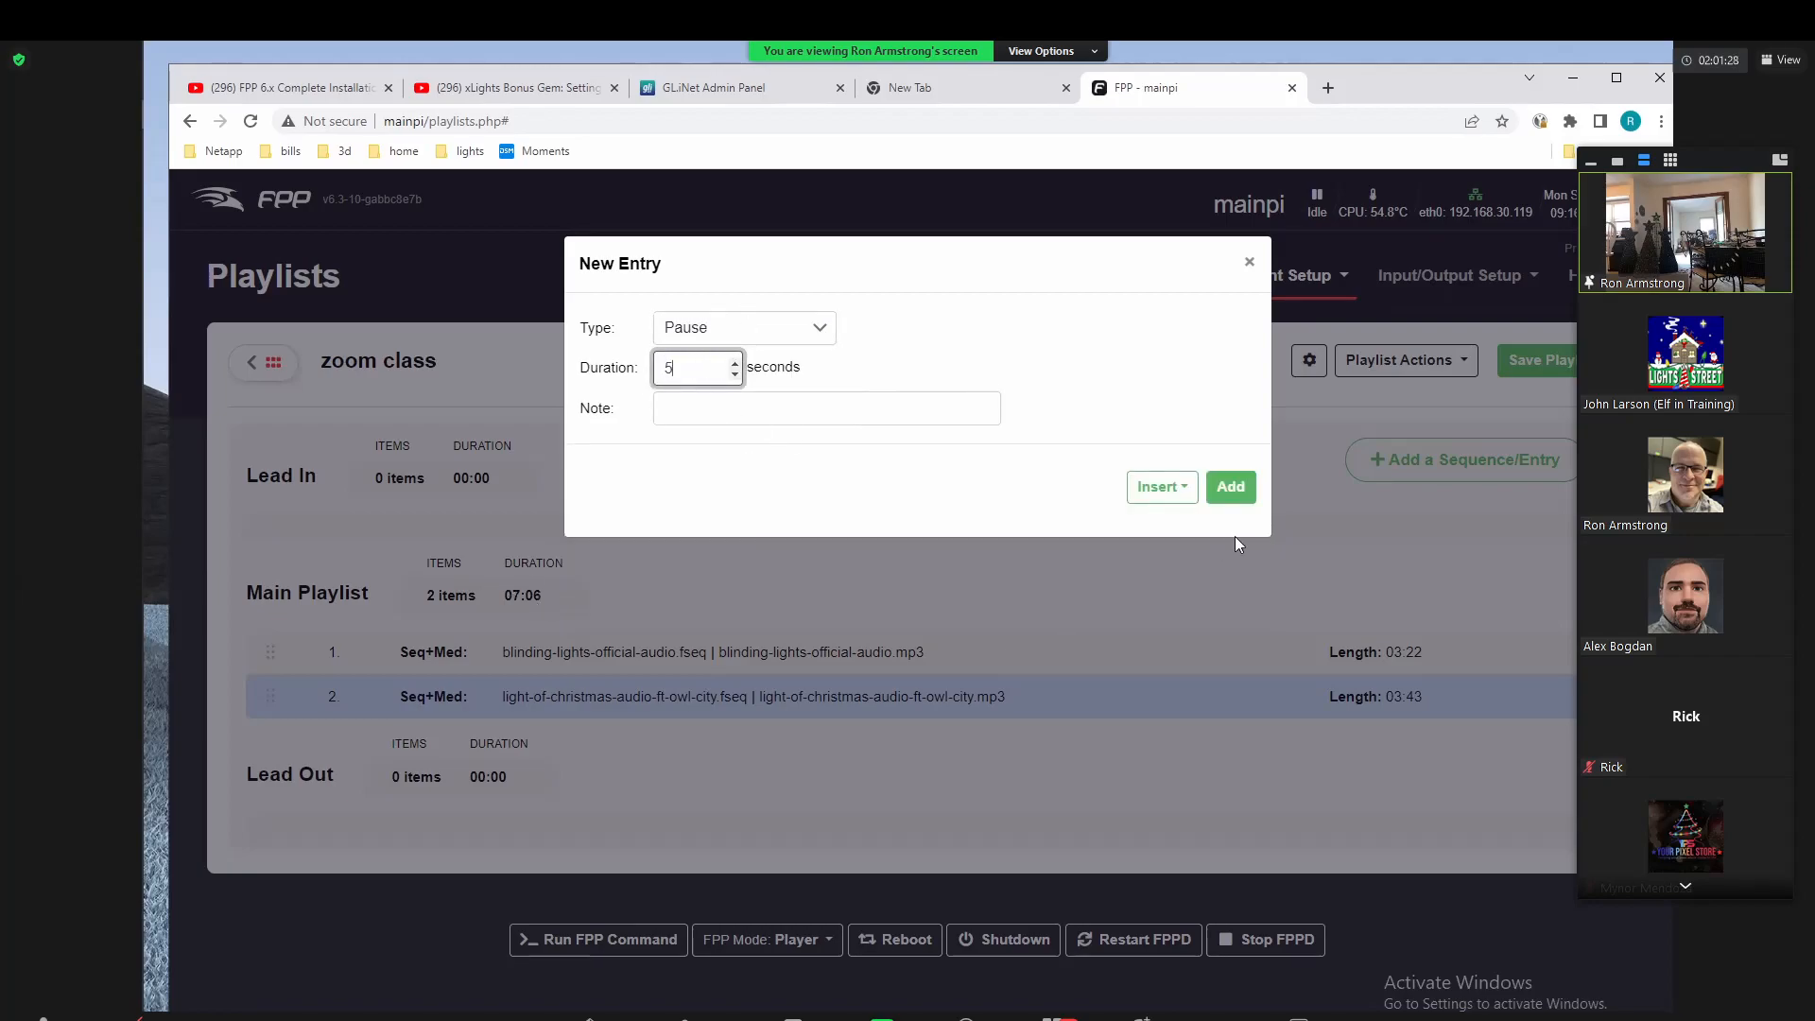
click(1175, 490)
click(1182, 531)
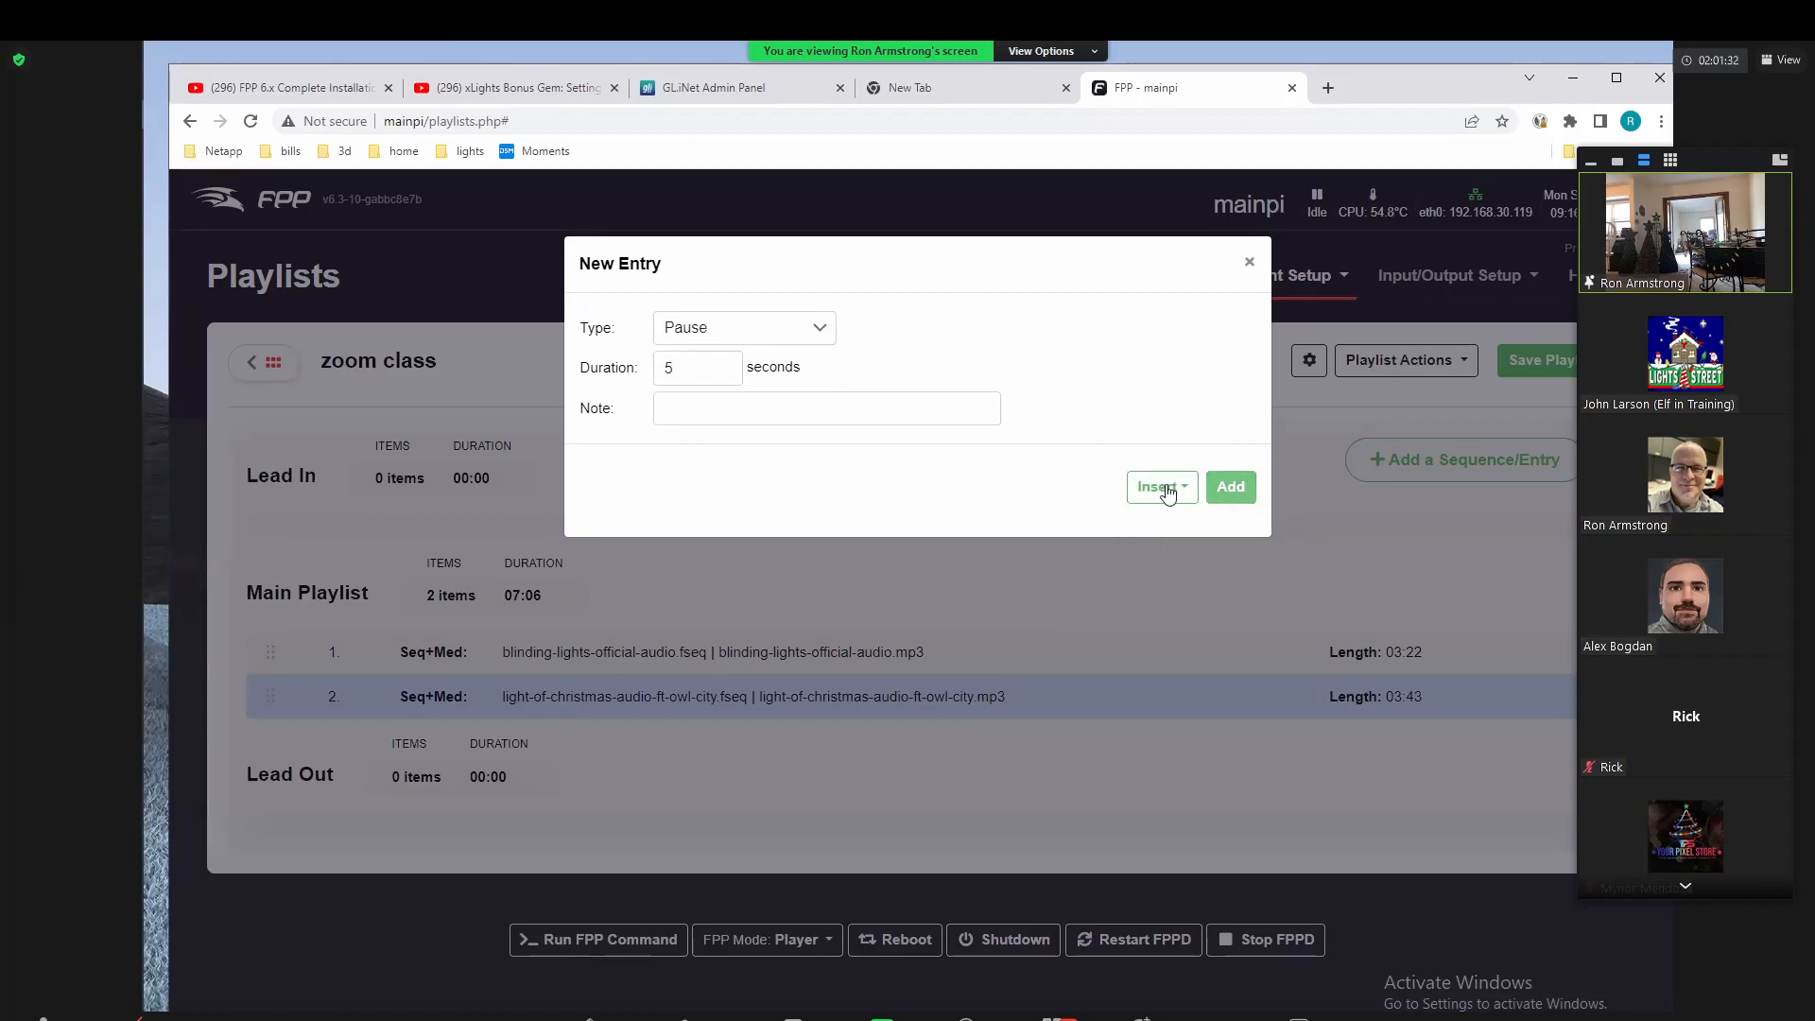
click(1164, 489)
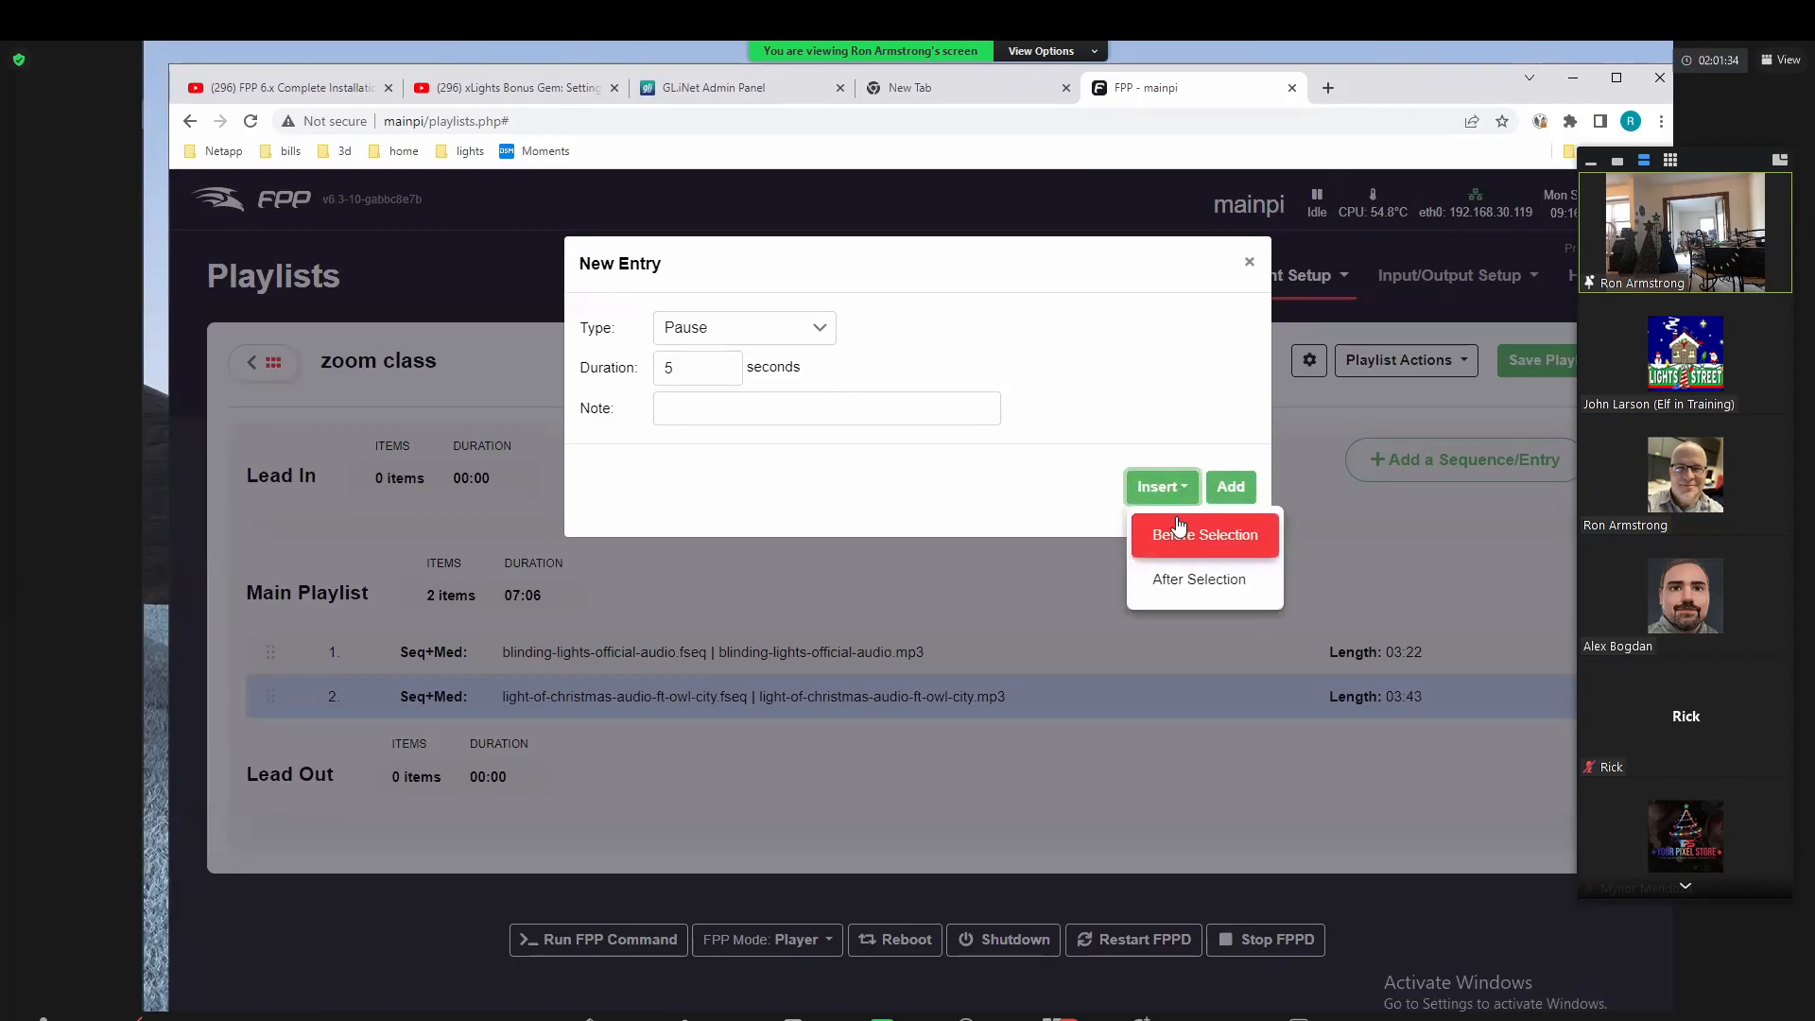
click(1178, 529)
click(1220, 503)
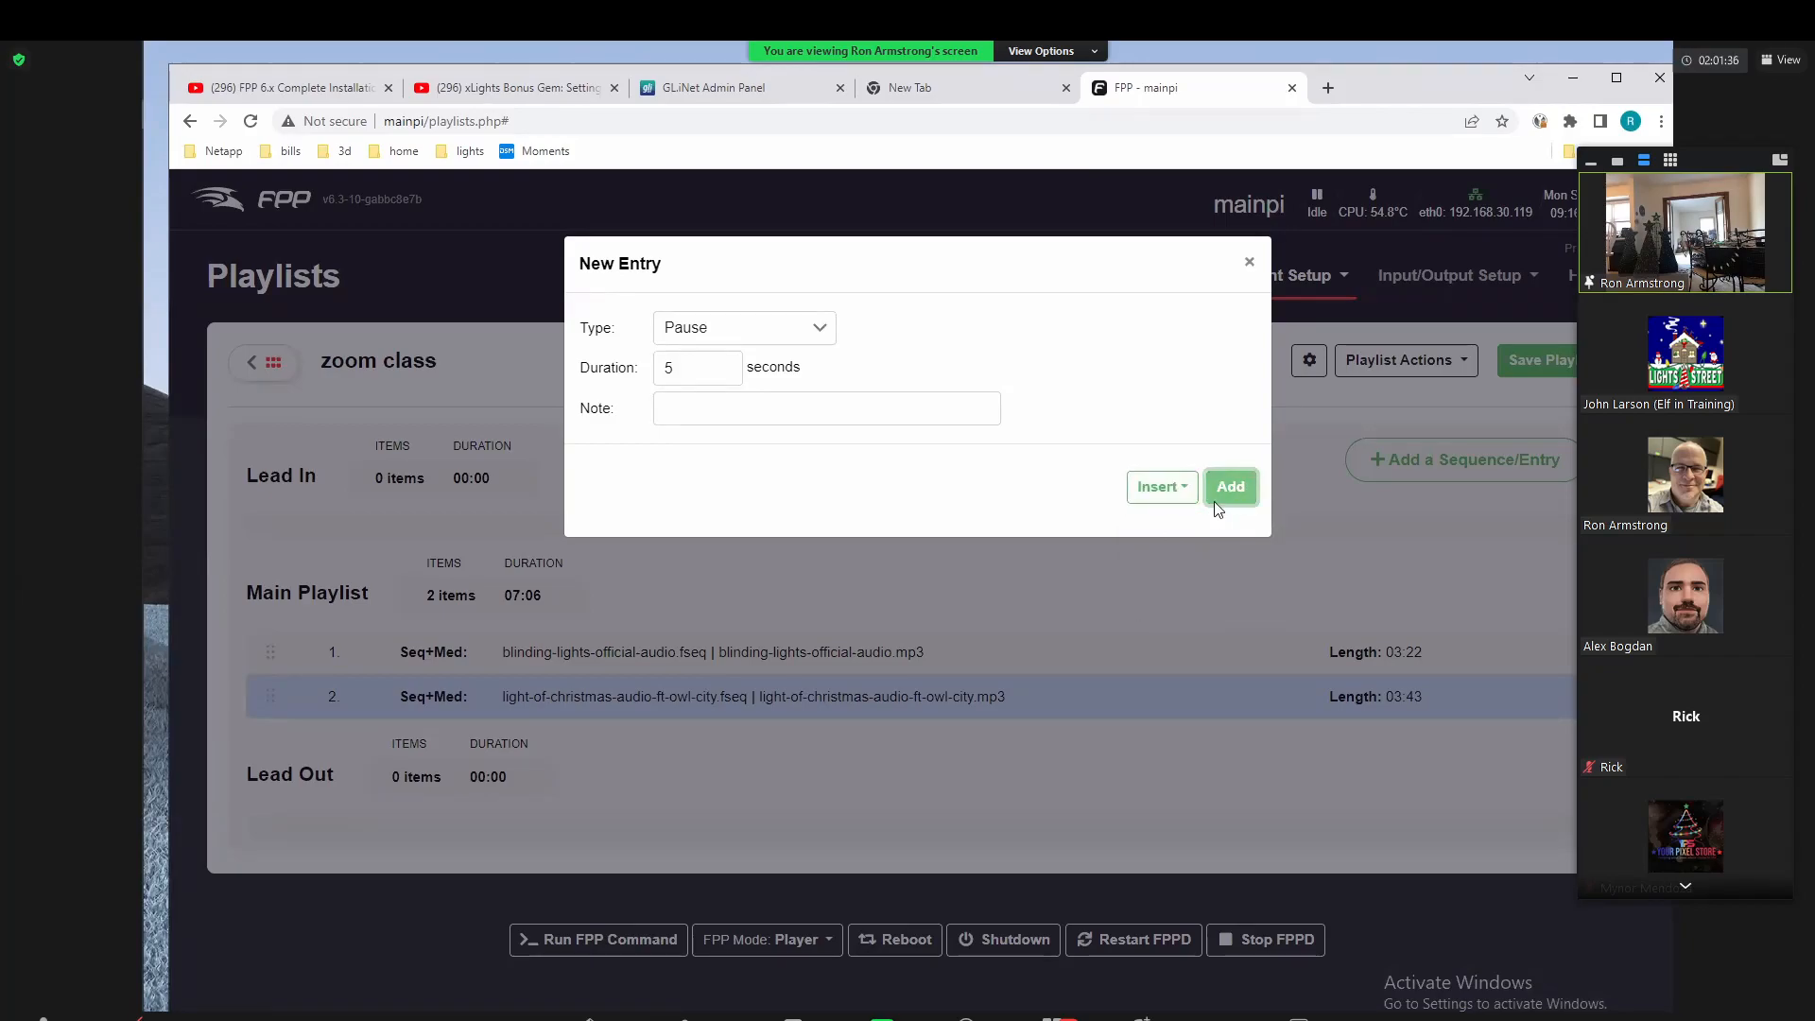
click(1248, 263)
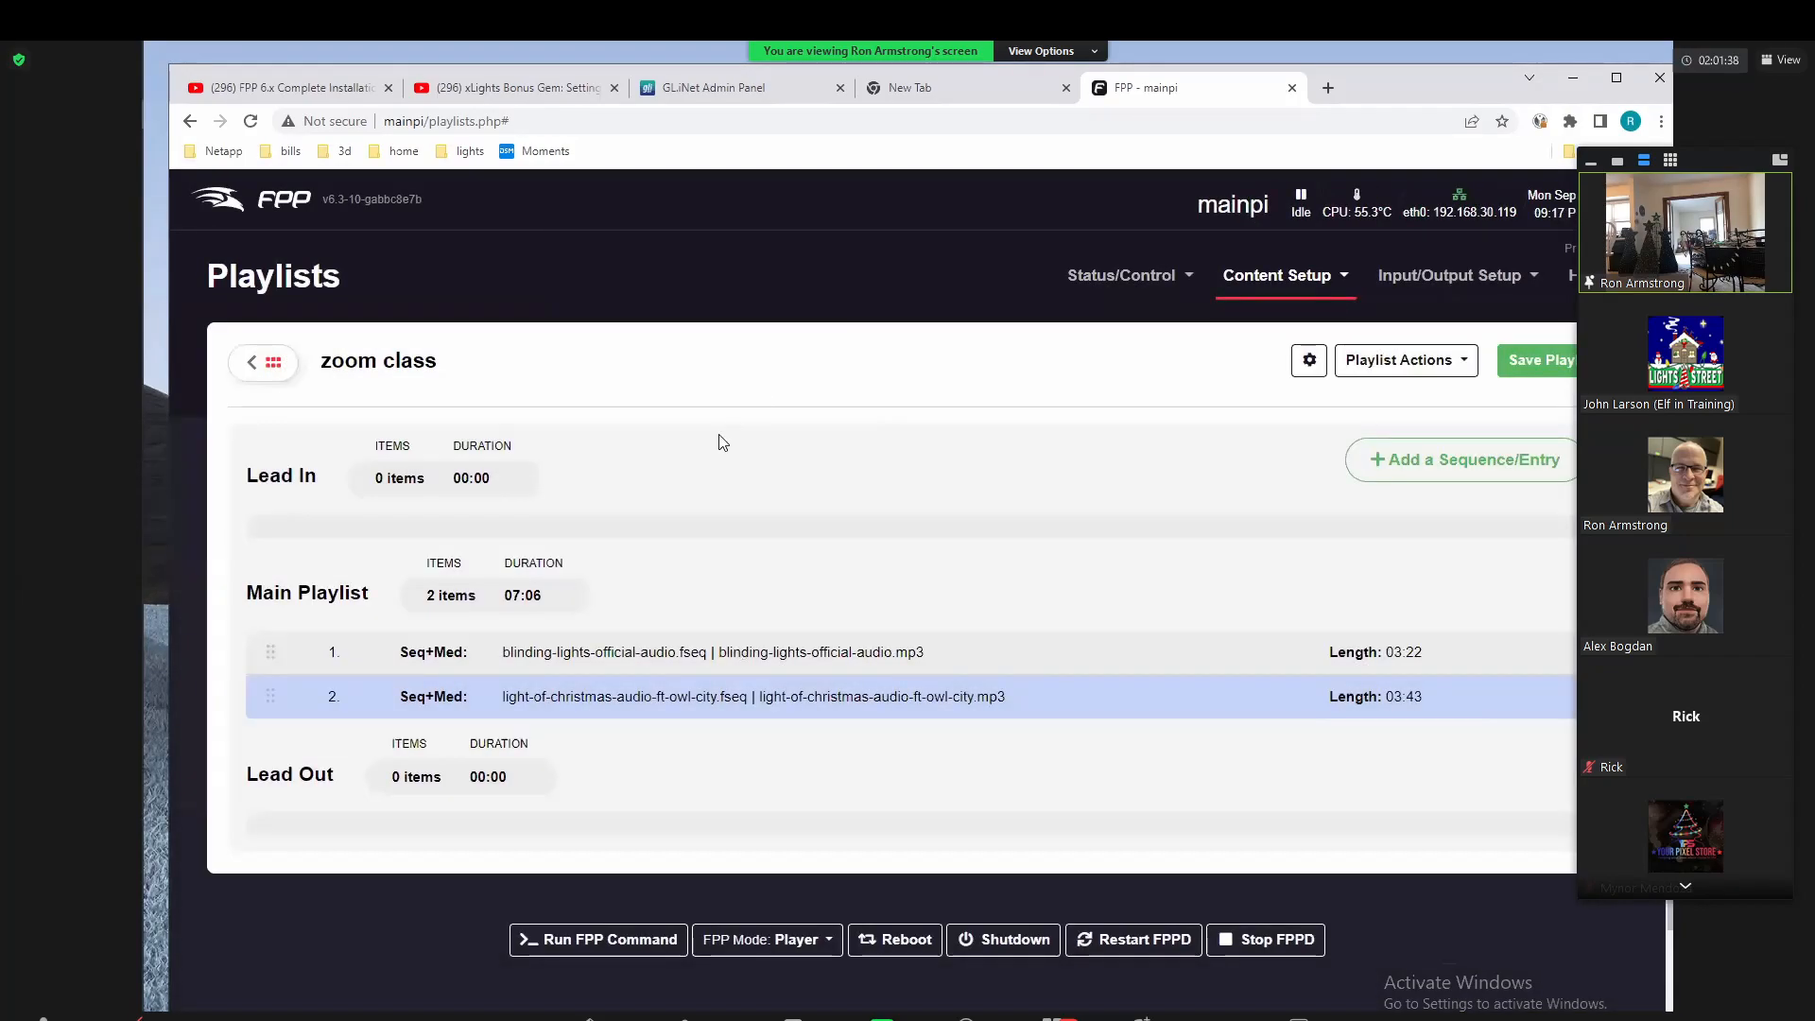
Step: Retry placing the 5-second Pause entry in the playlist, both after and before the selected entry, and dismiss the dialog
click(1546, 445)
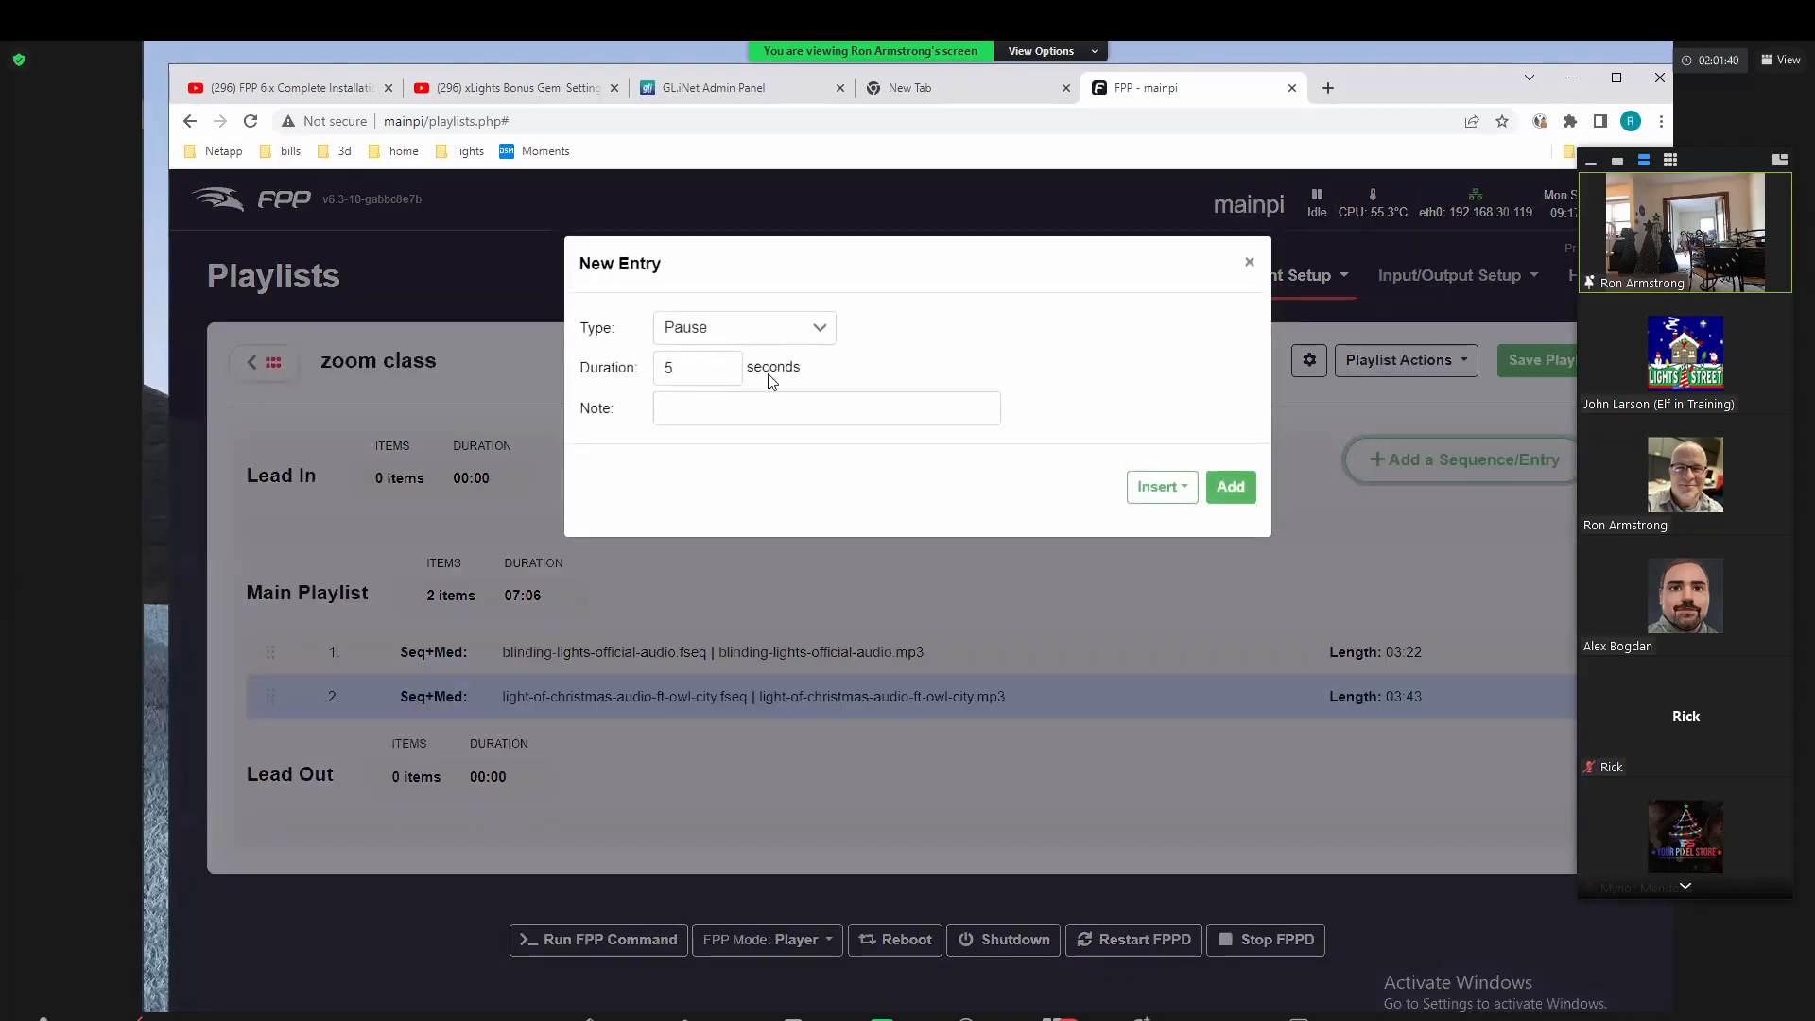
click(1232, 489)
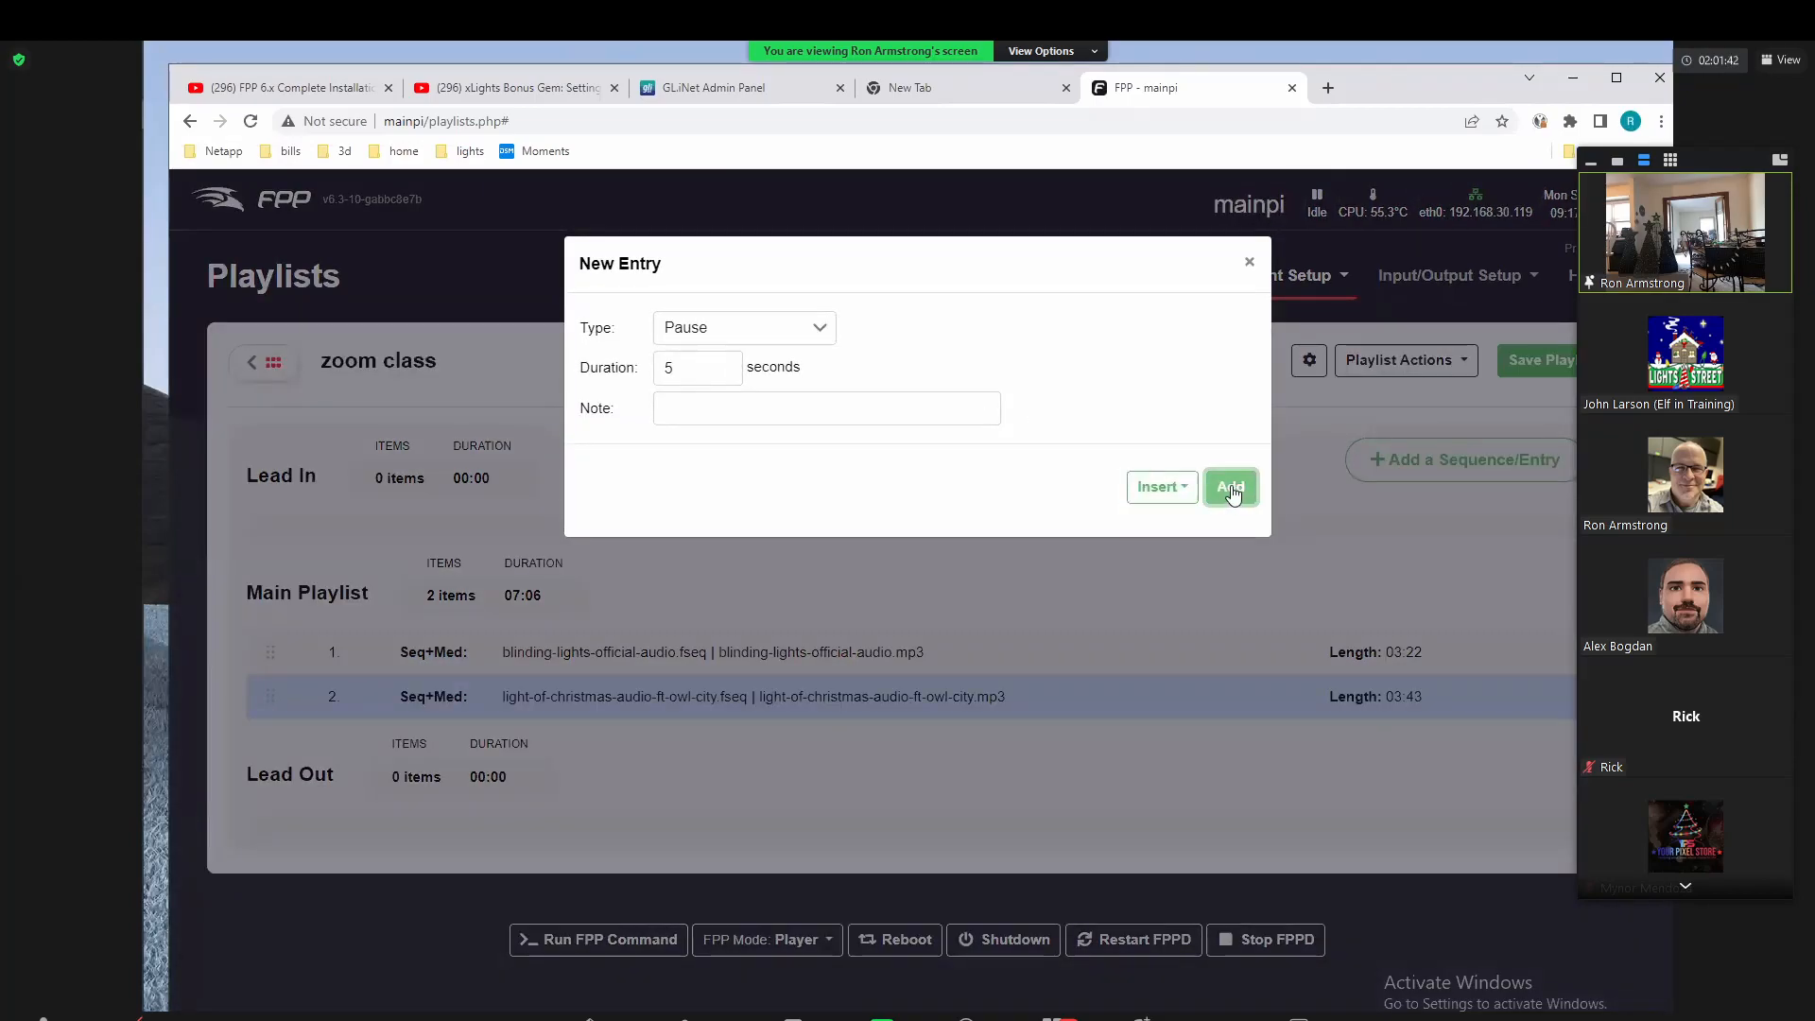
click(1172, 492)
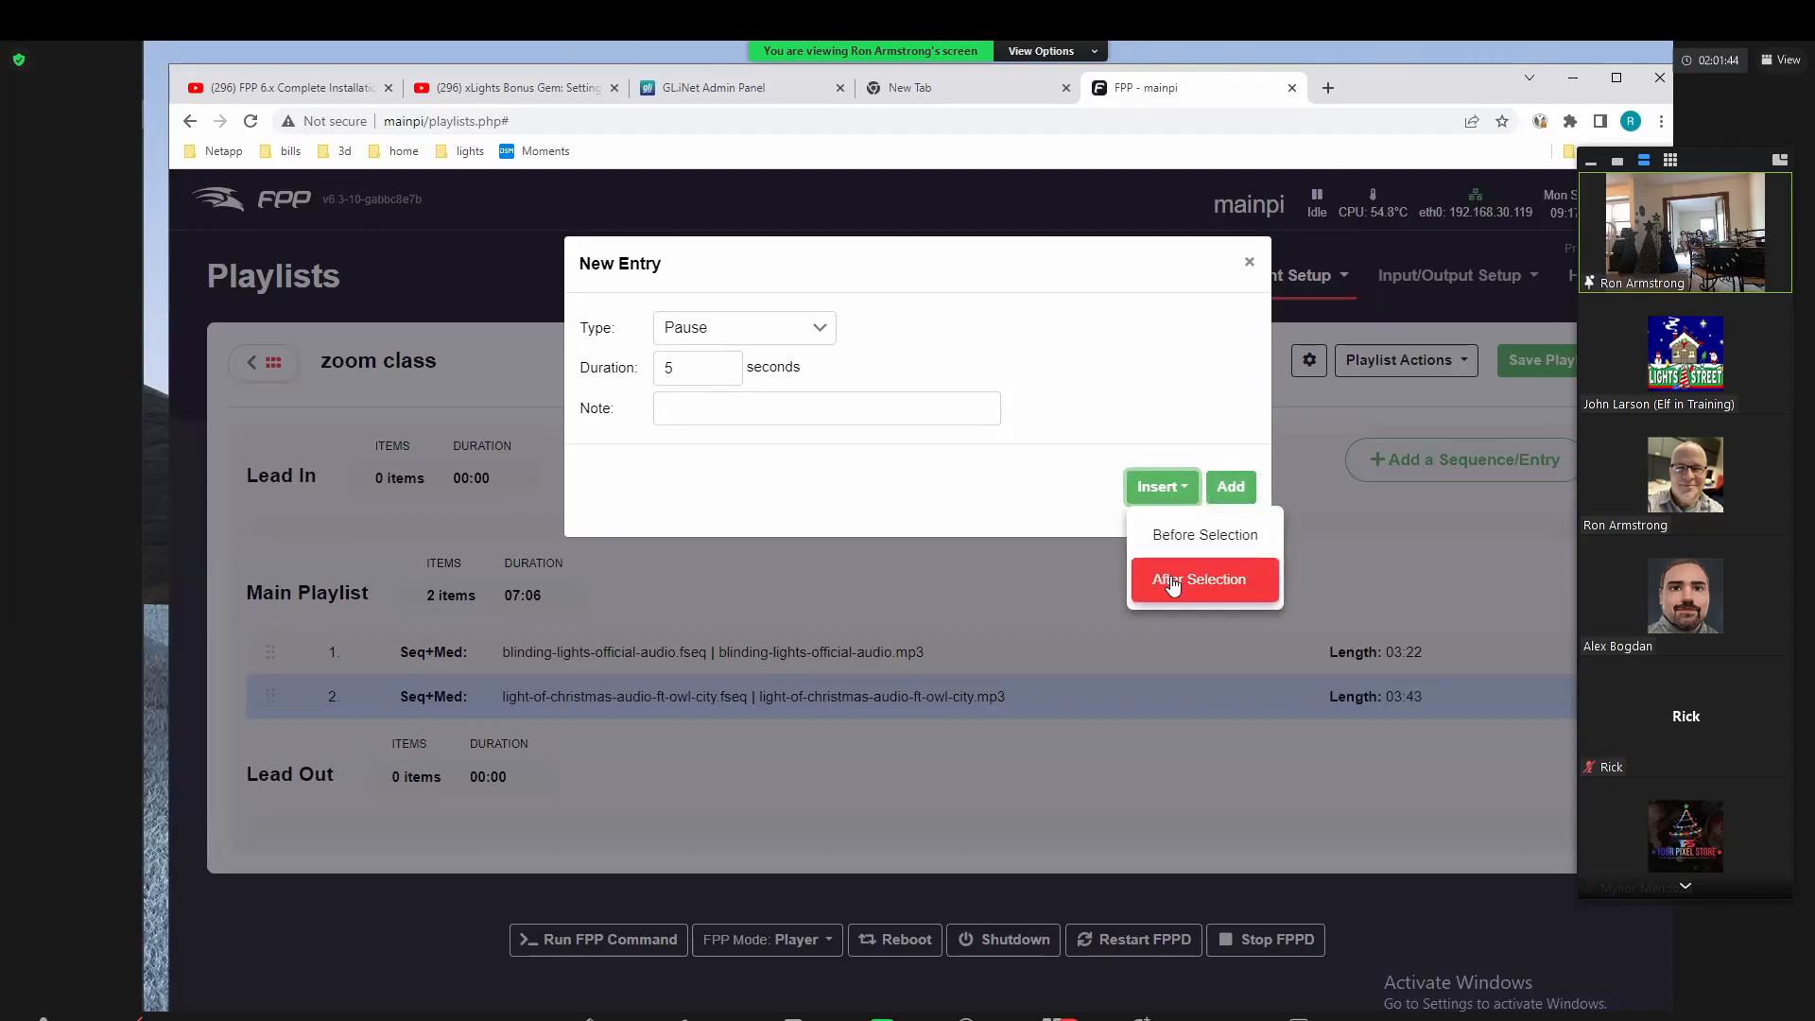
click(1170, 575)
click(1167, 488)
click(1175, 527)
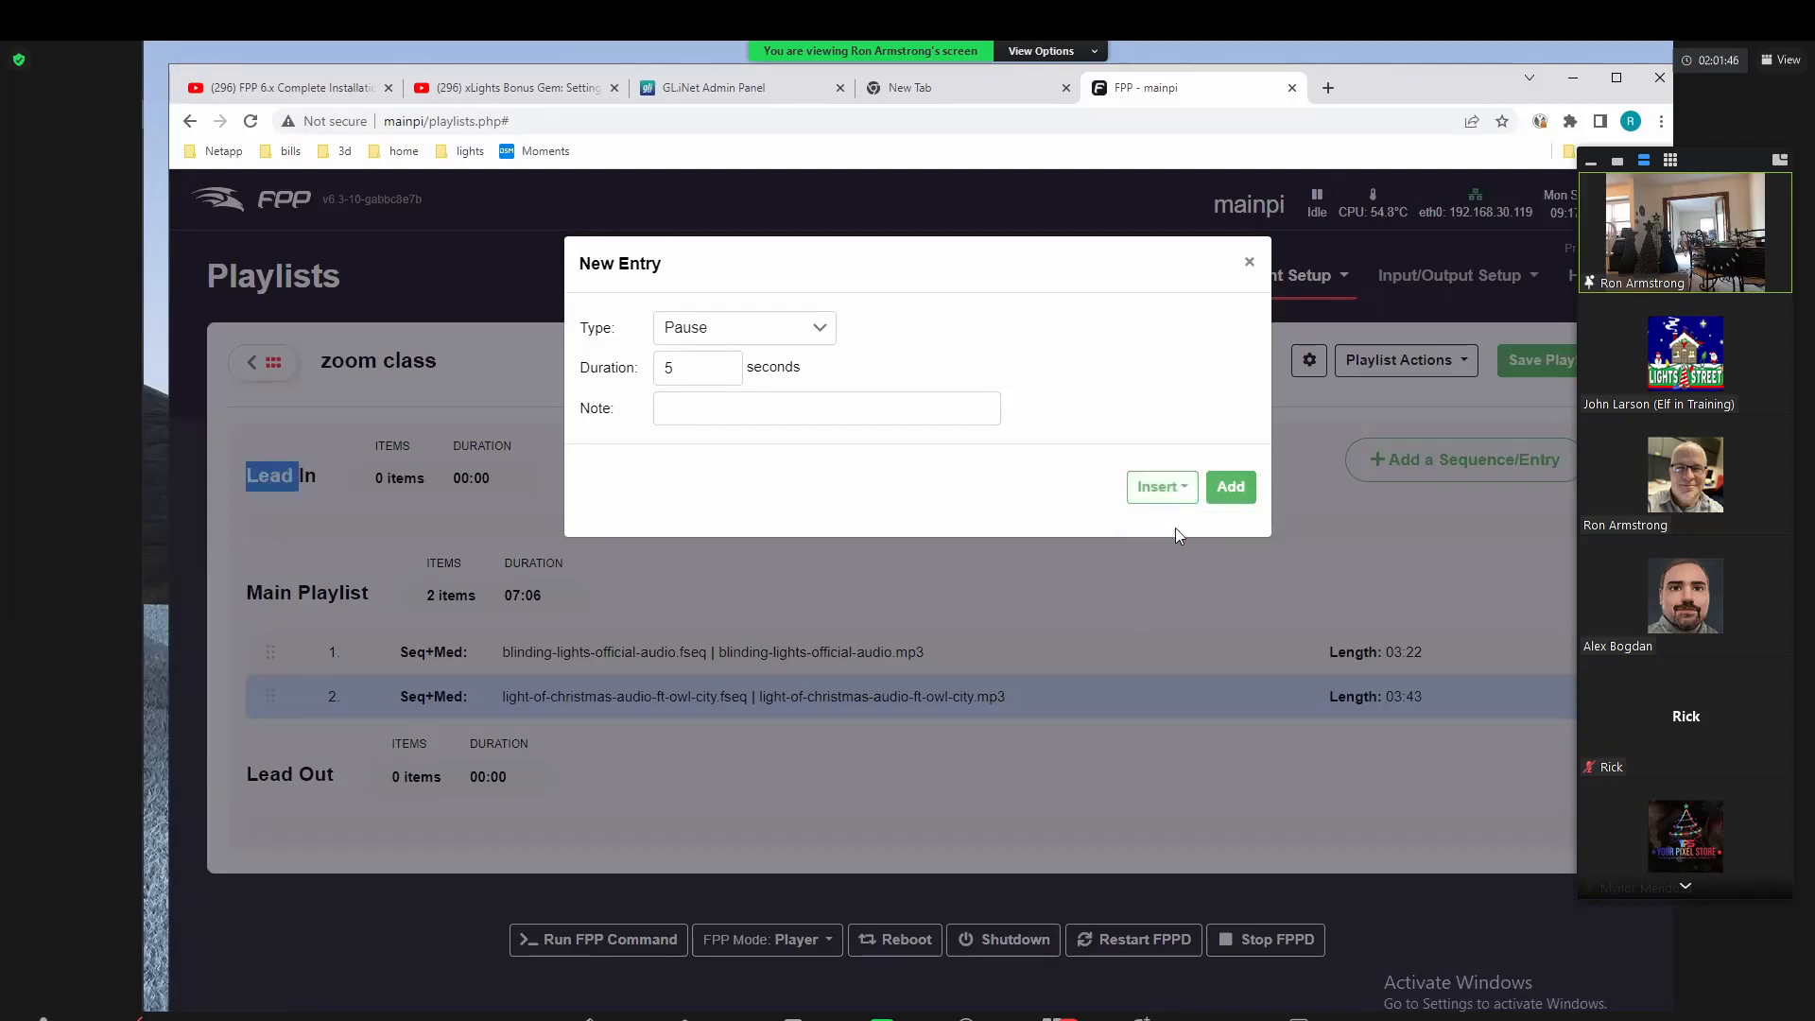
click(1059, 364)
drag(997, 257, 1036, 351)
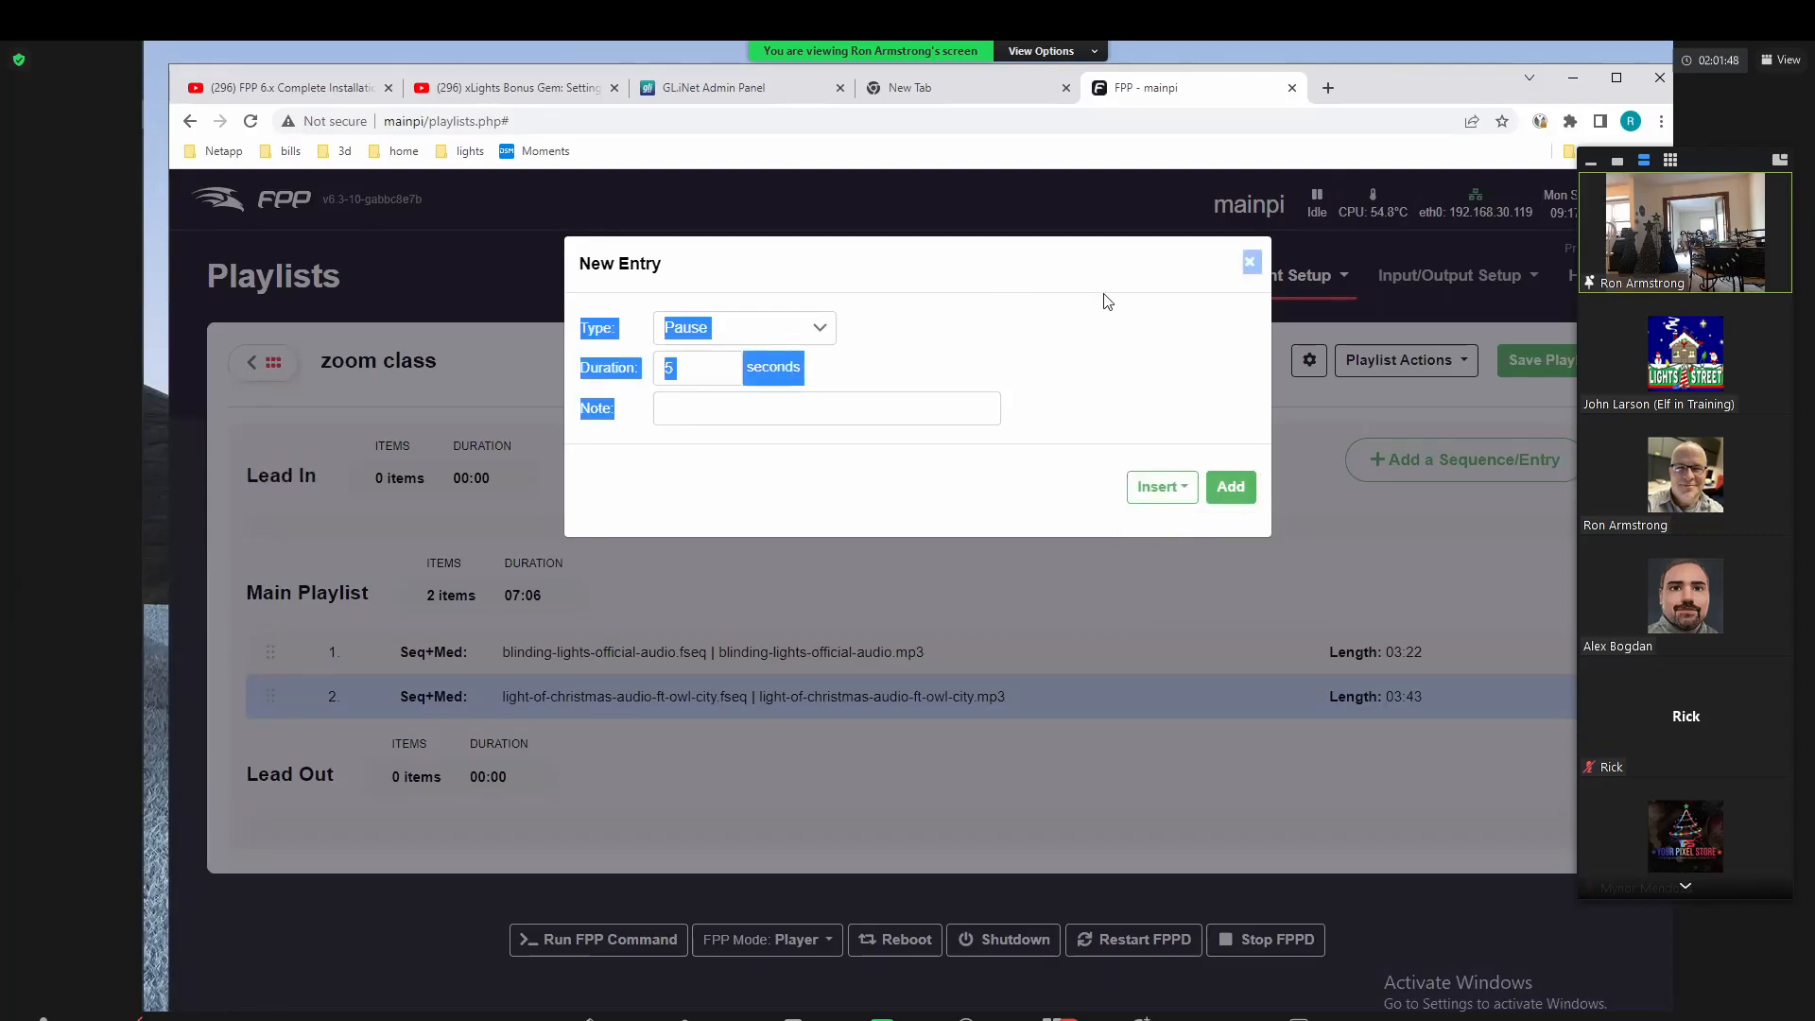
click(1249, 262)
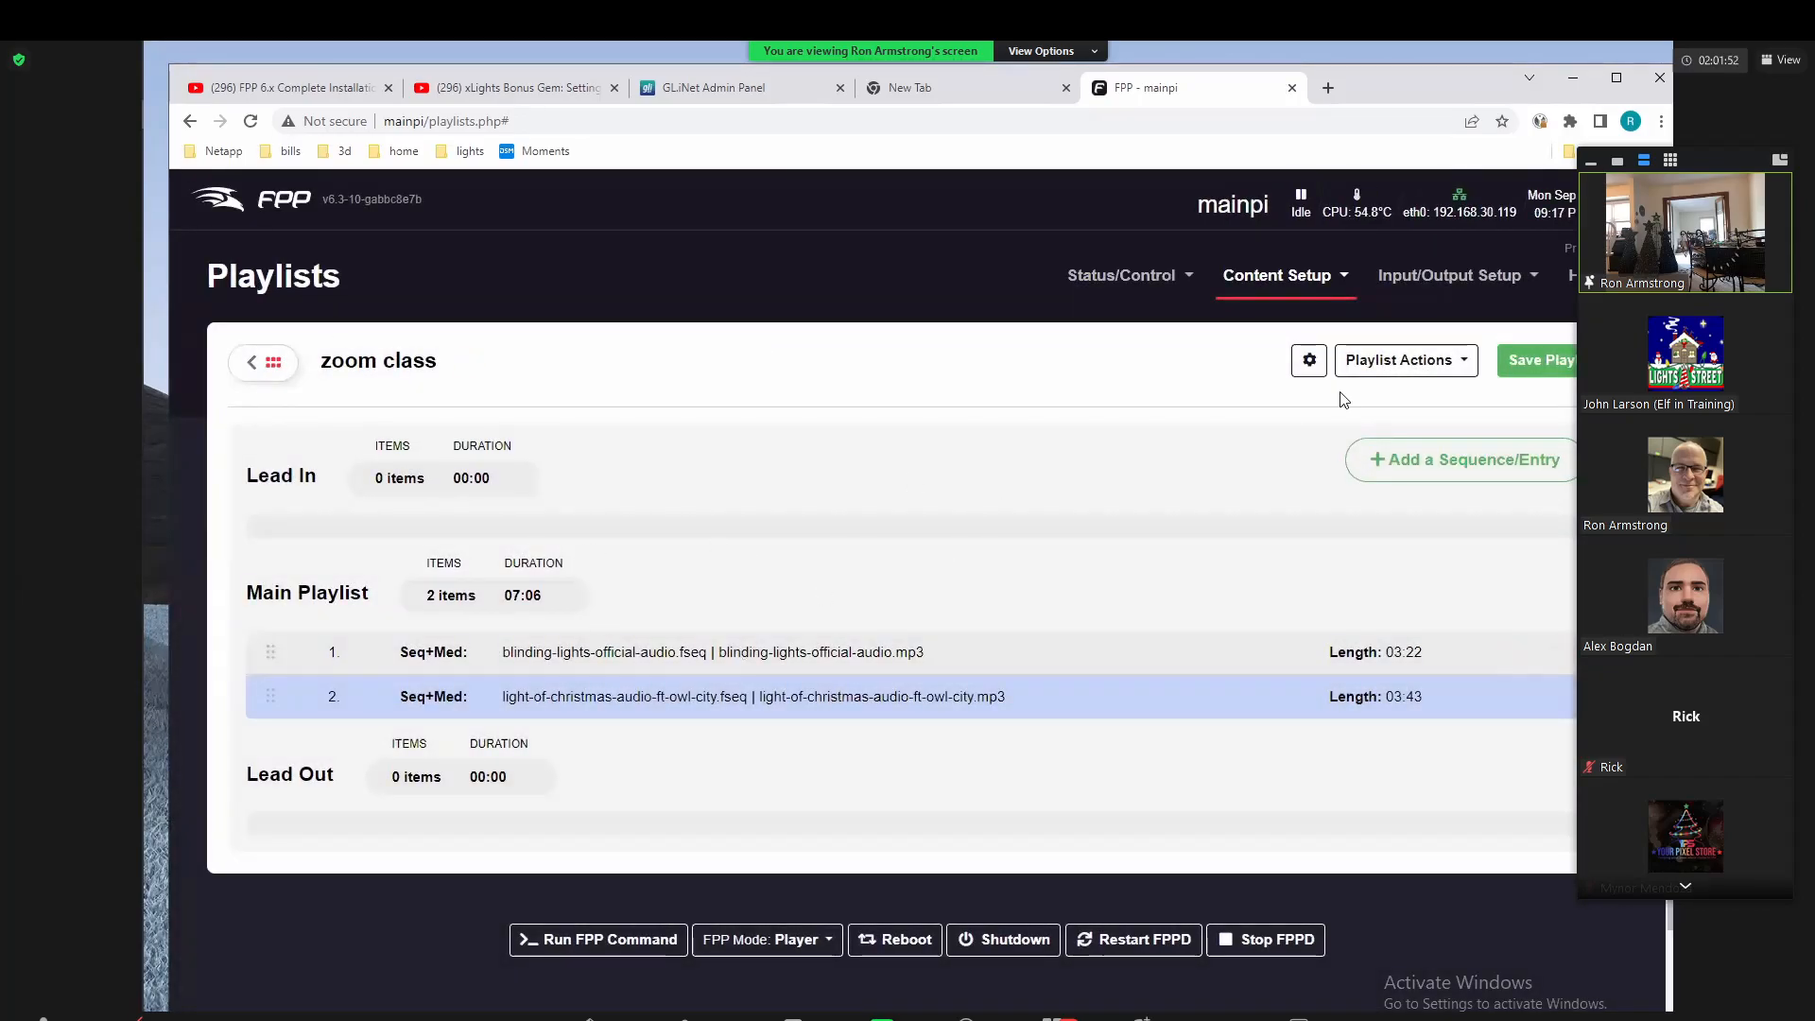
Step: Save the playlist, reload the Playlists page and reopen the zoom class playlist
click(1552, 371)
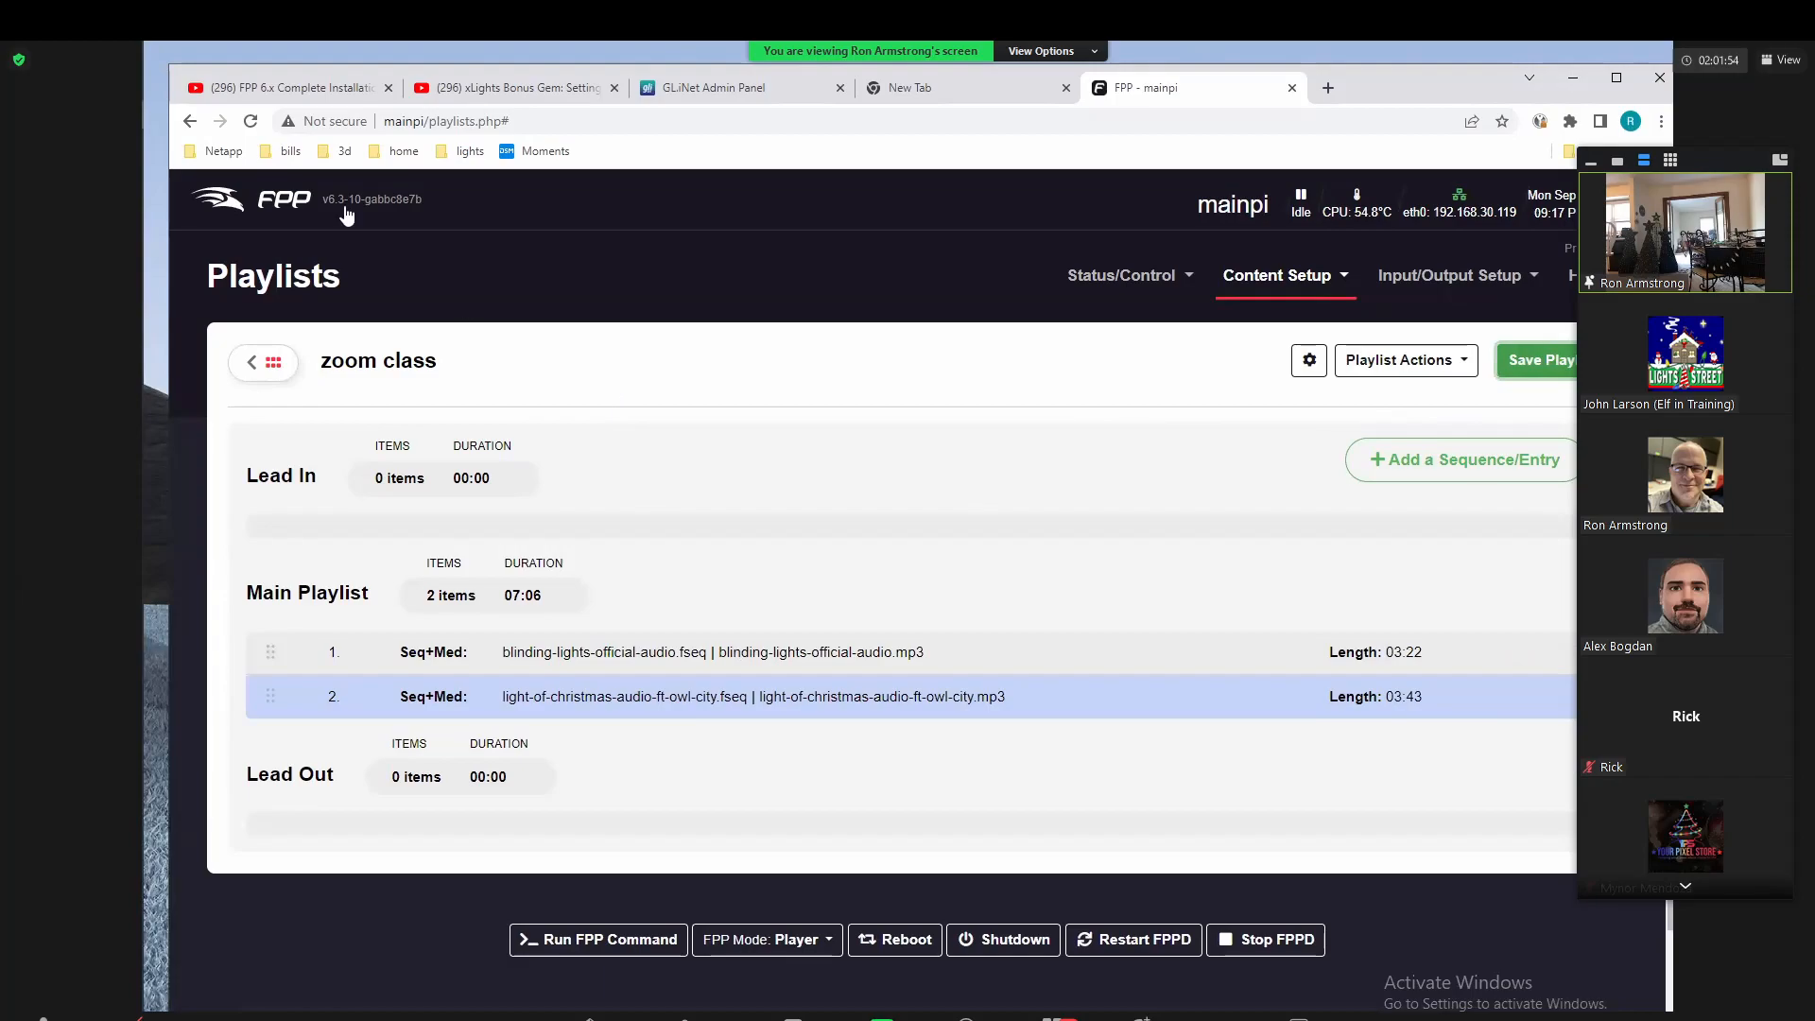
click(251, 121)
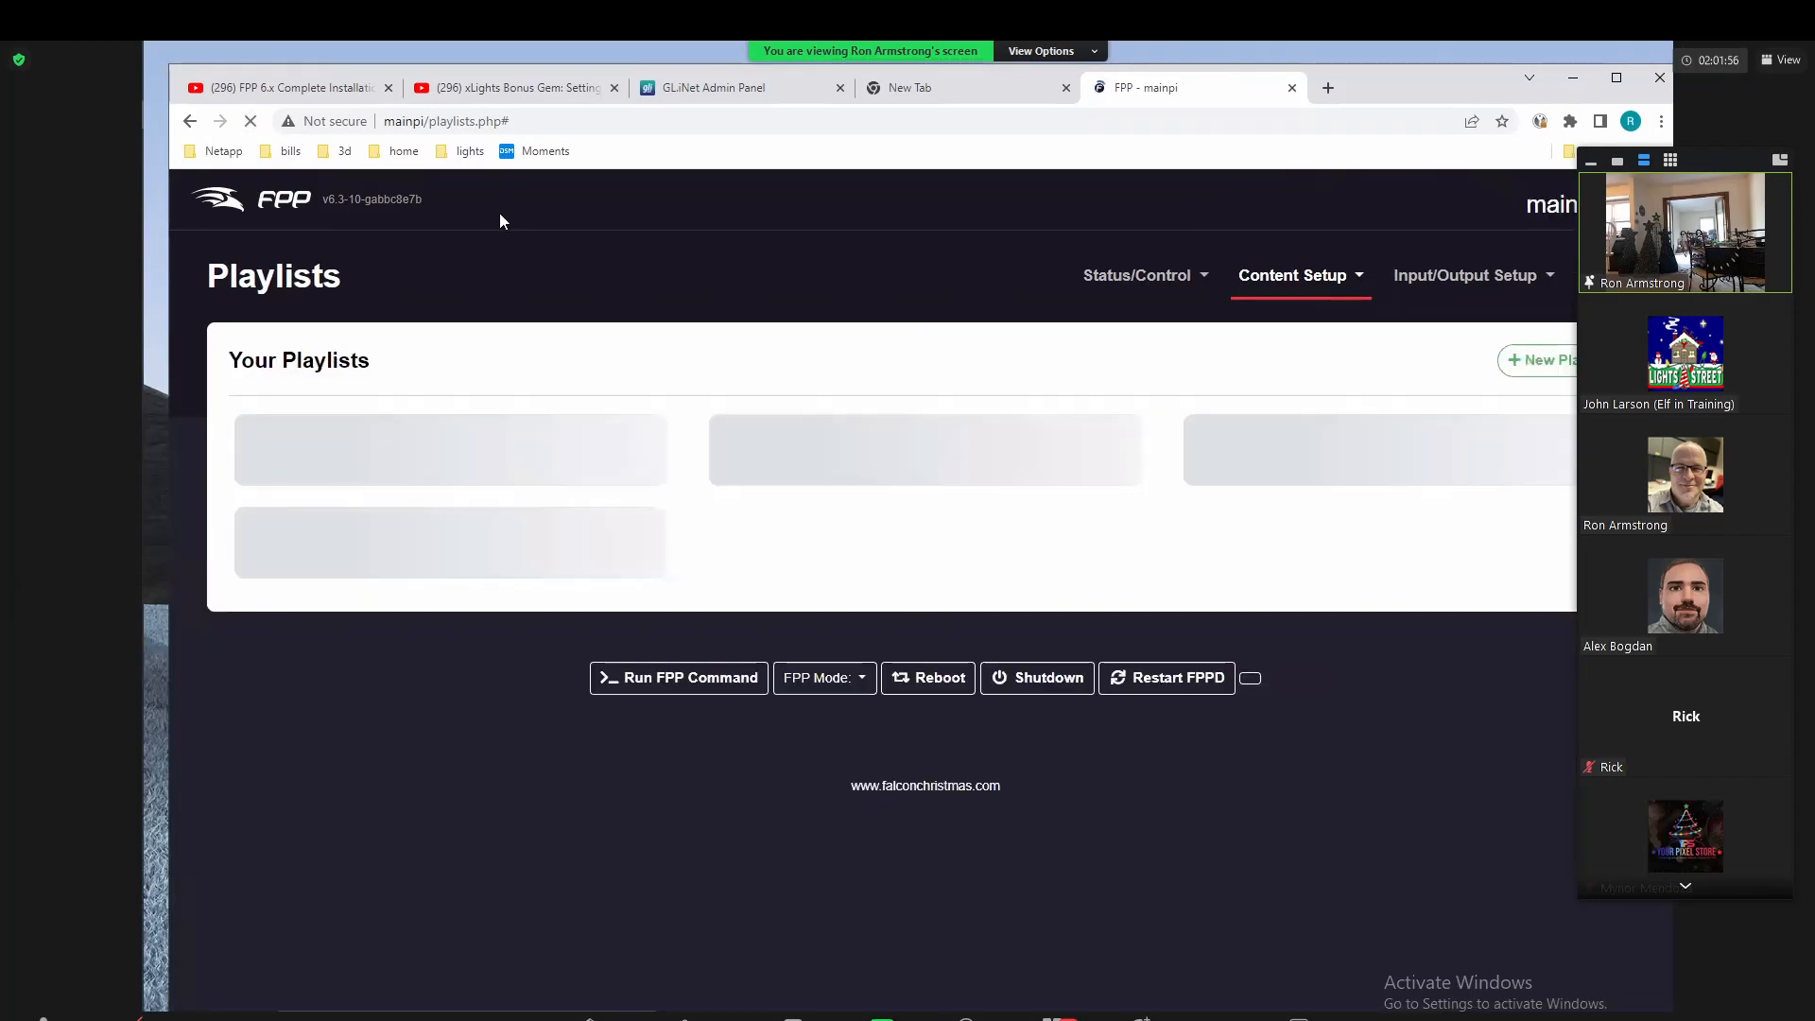
click(527, 425)
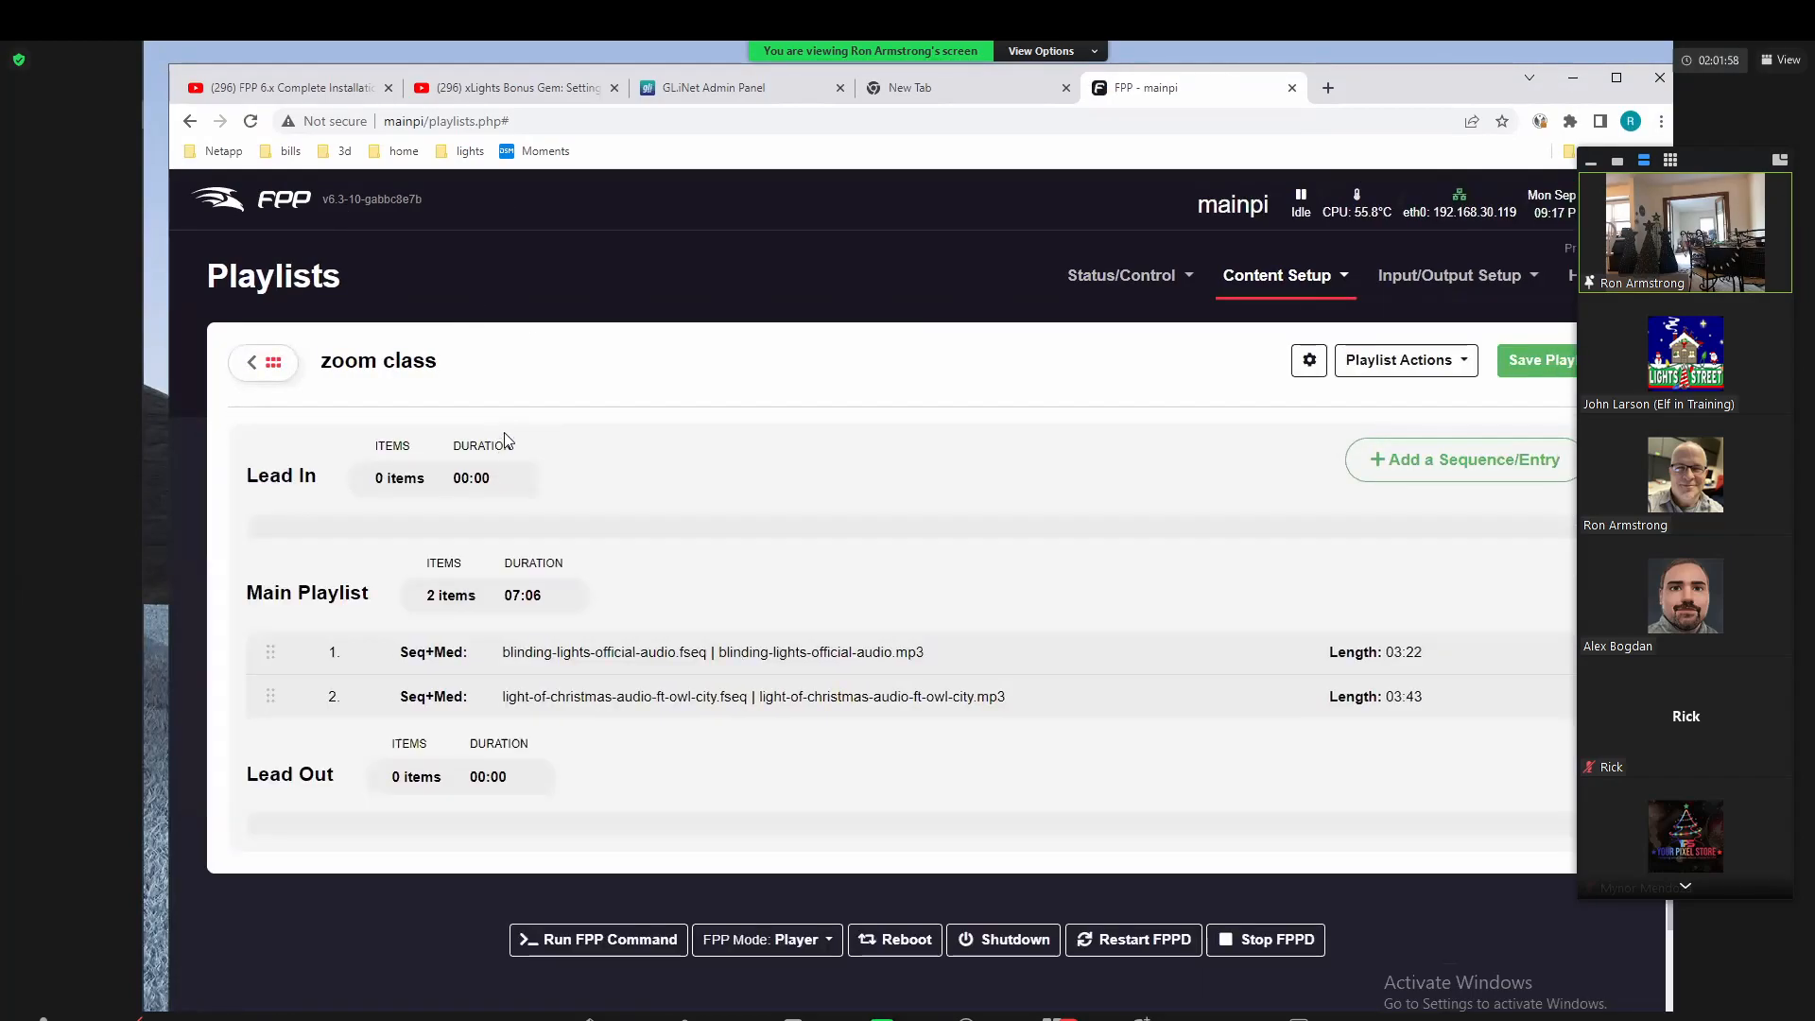
Step: Try to add a new Pause entry with a duration of 5 seconds to the reloaded playlist
click(1417, 472)
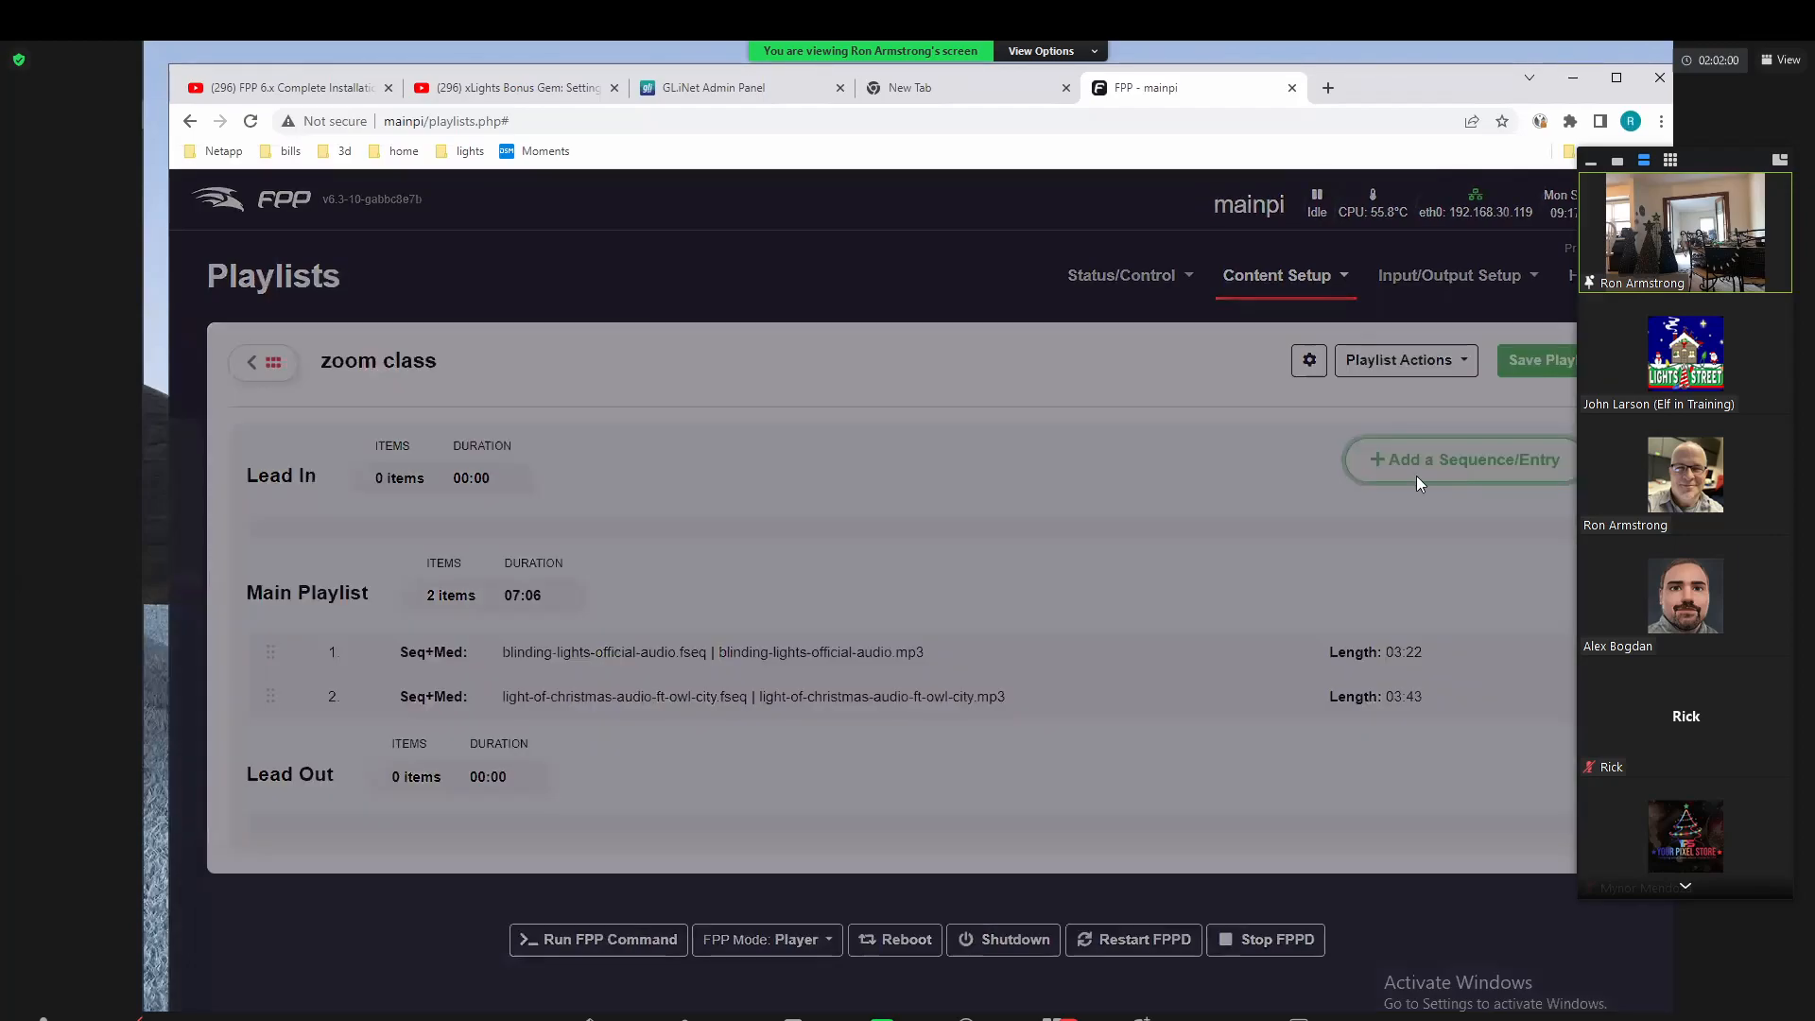
click(809, 327)
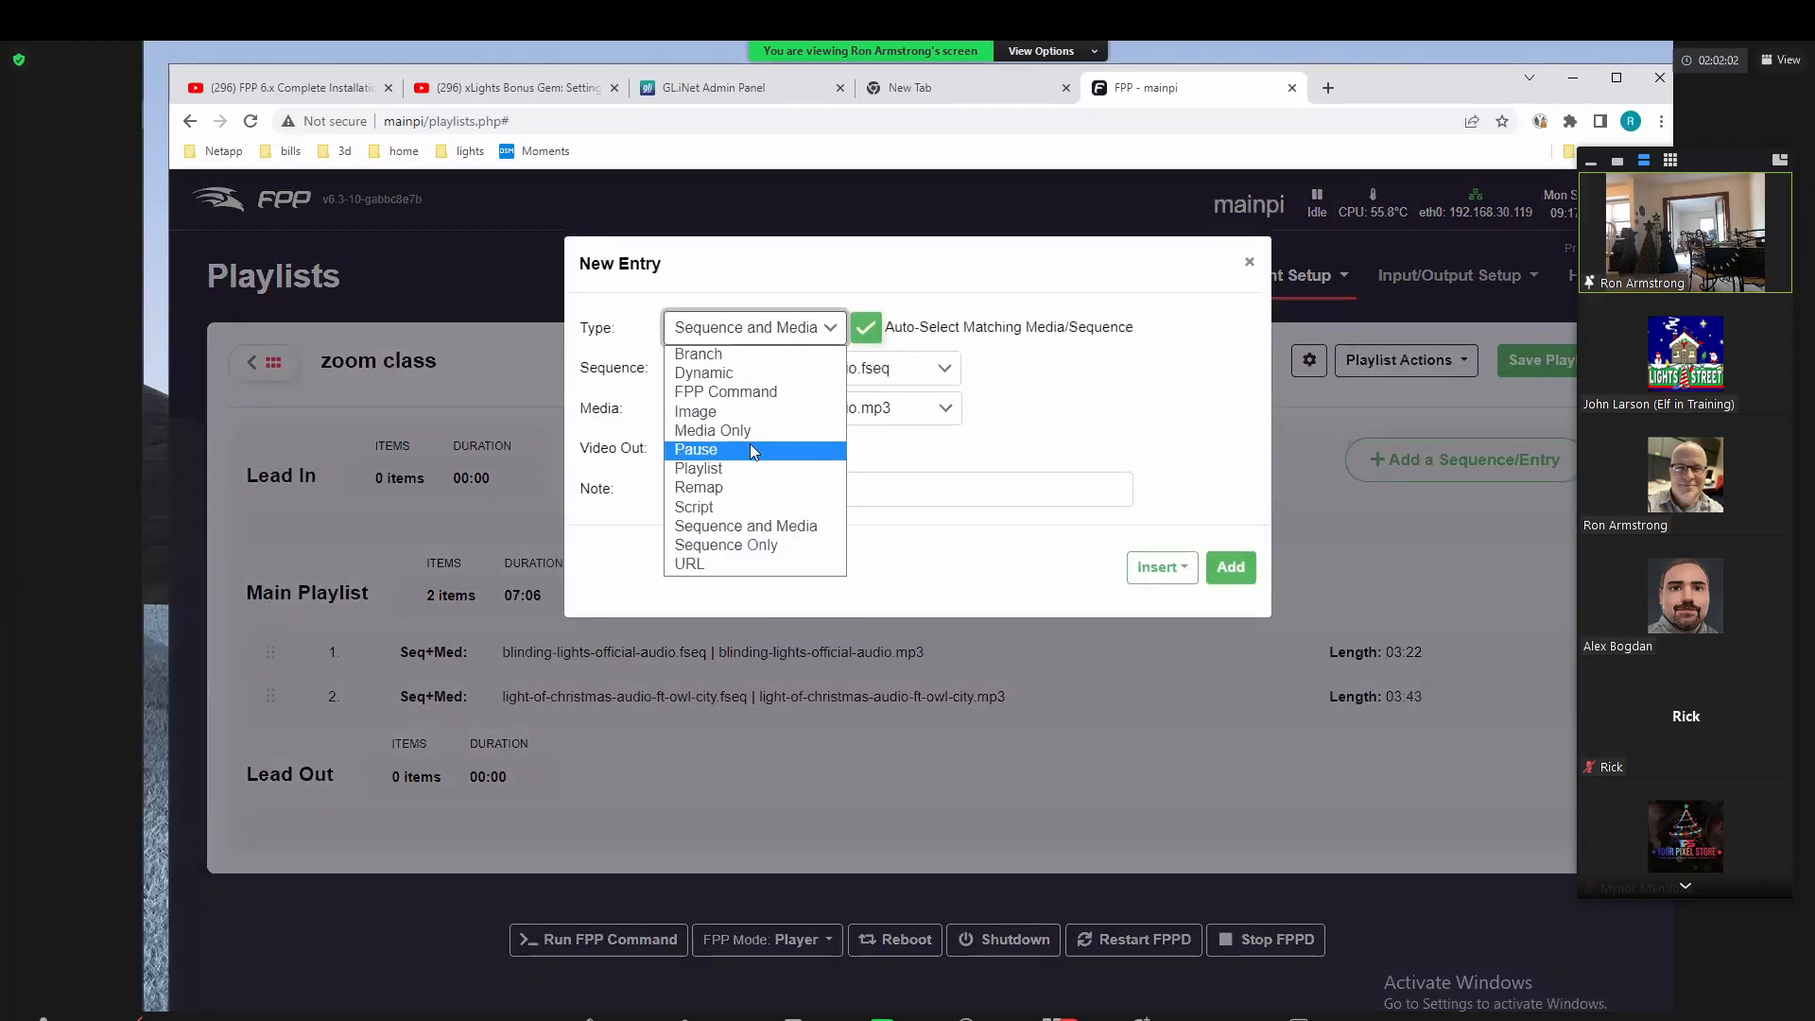
click(751, 450)
double_click(681, 368)
text(4)
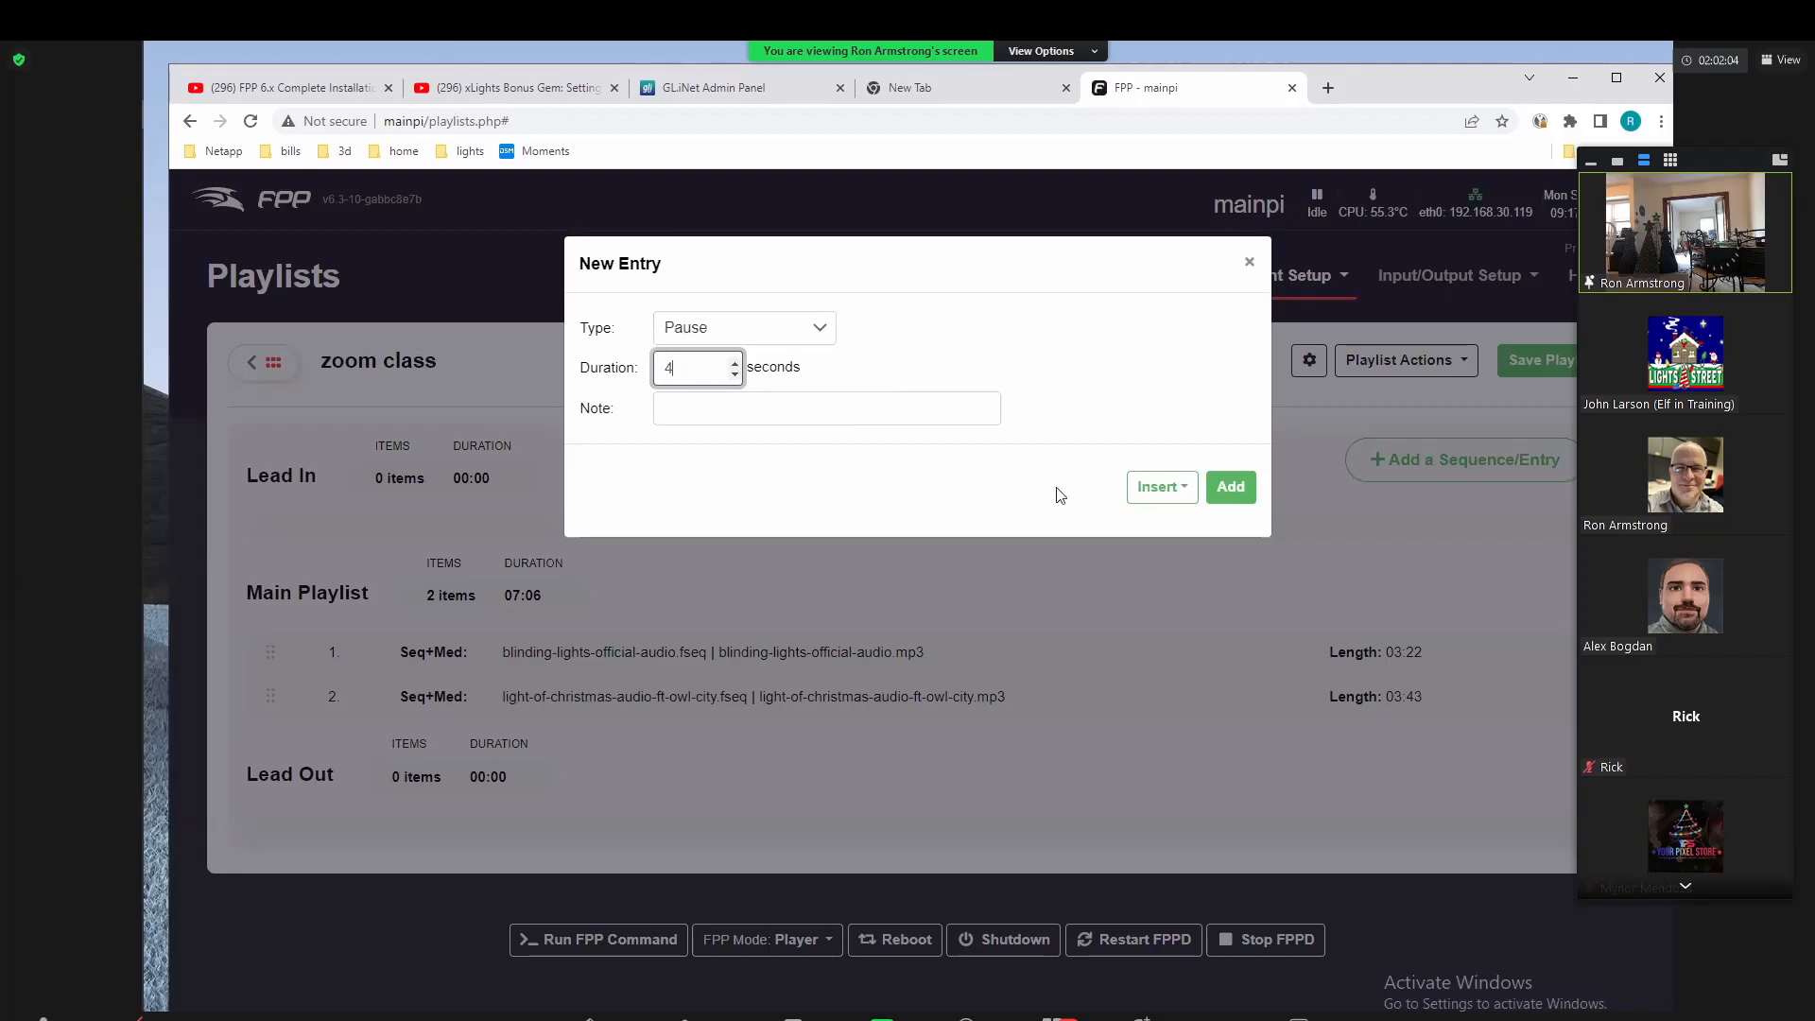
double_click(695, 382)
text(5)
click(1228, 493)
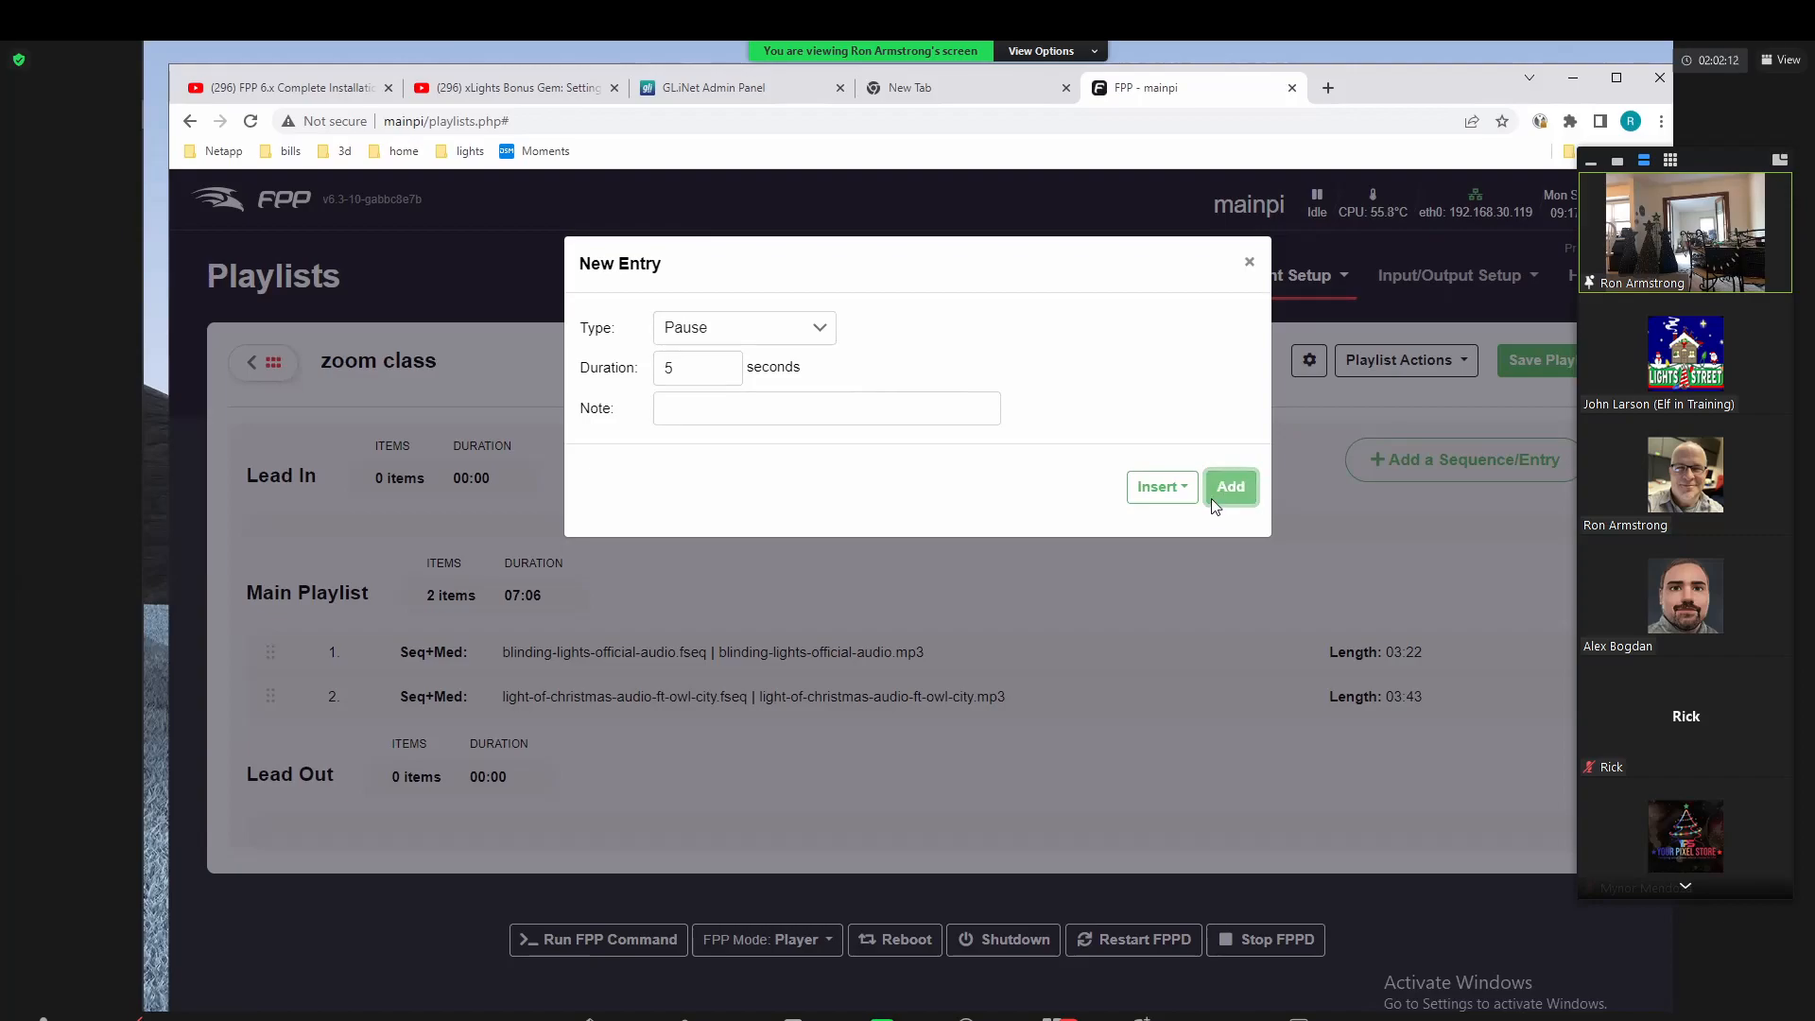
Step: Add an FPP Command entry with All Lights Off to the Main Playlist and delete that entry again
click(737, 346)
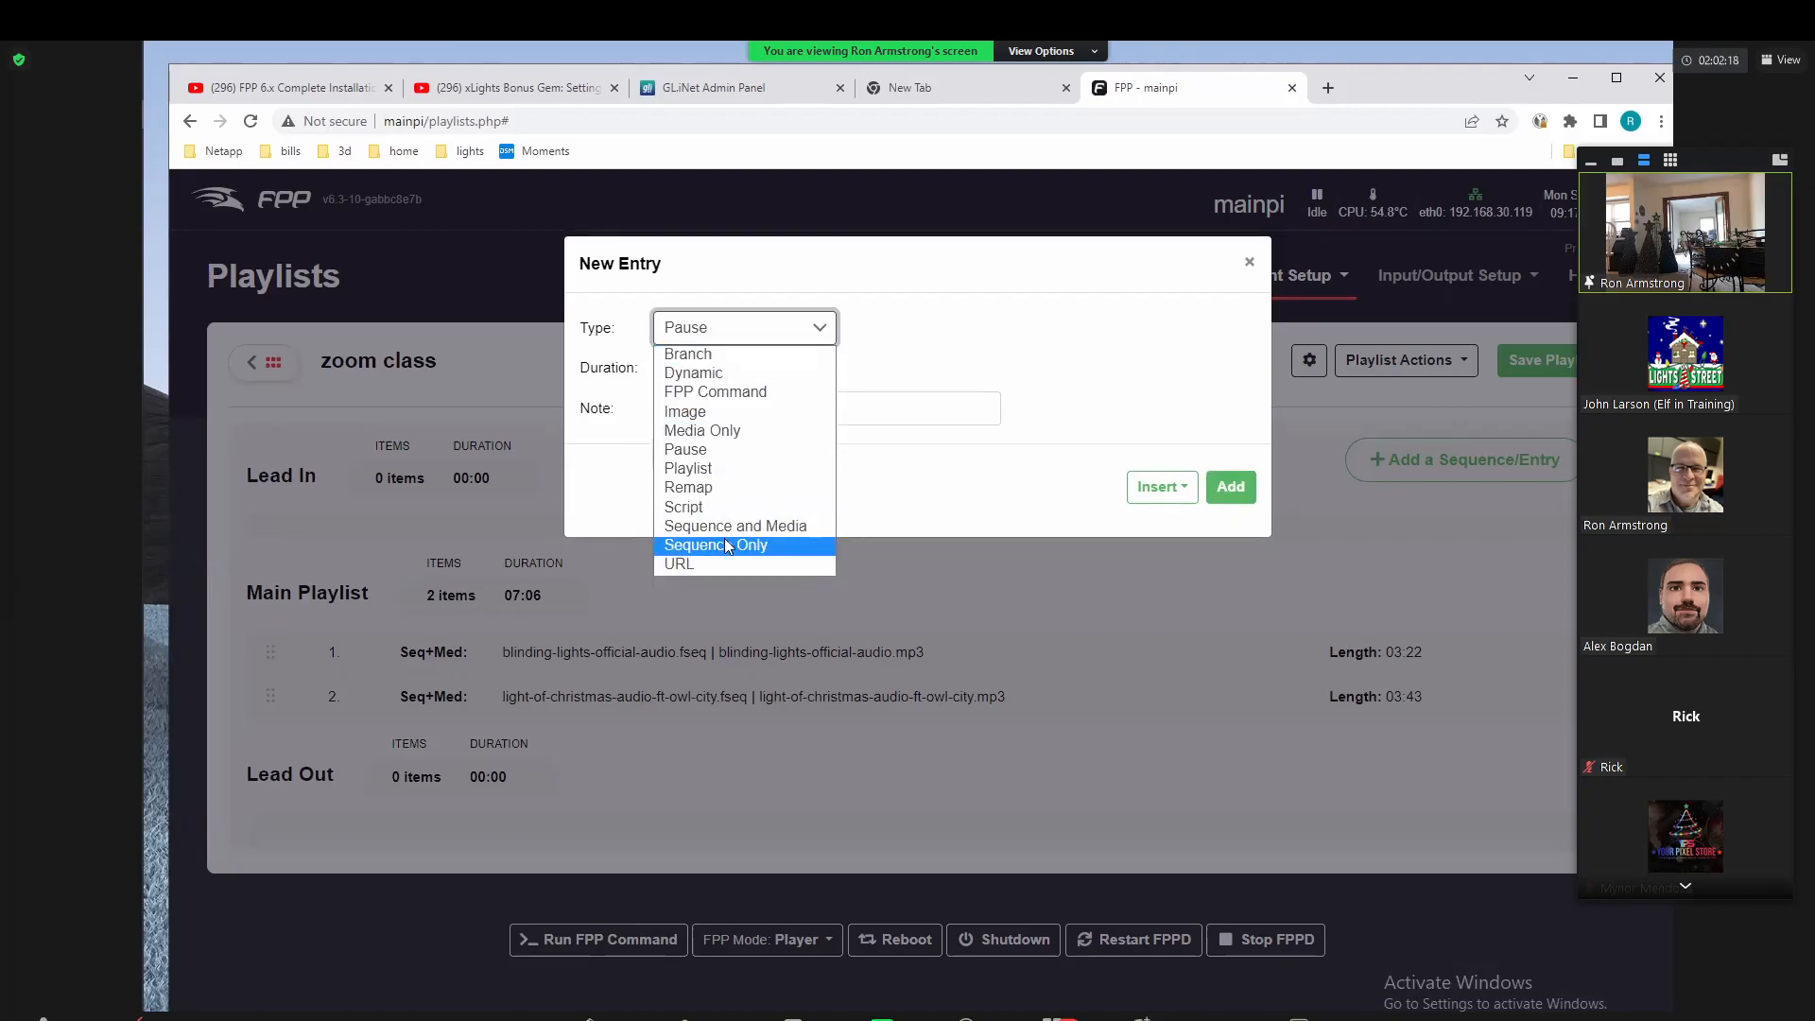
click(752, 387)
click(759, 339)
click(760, 394)
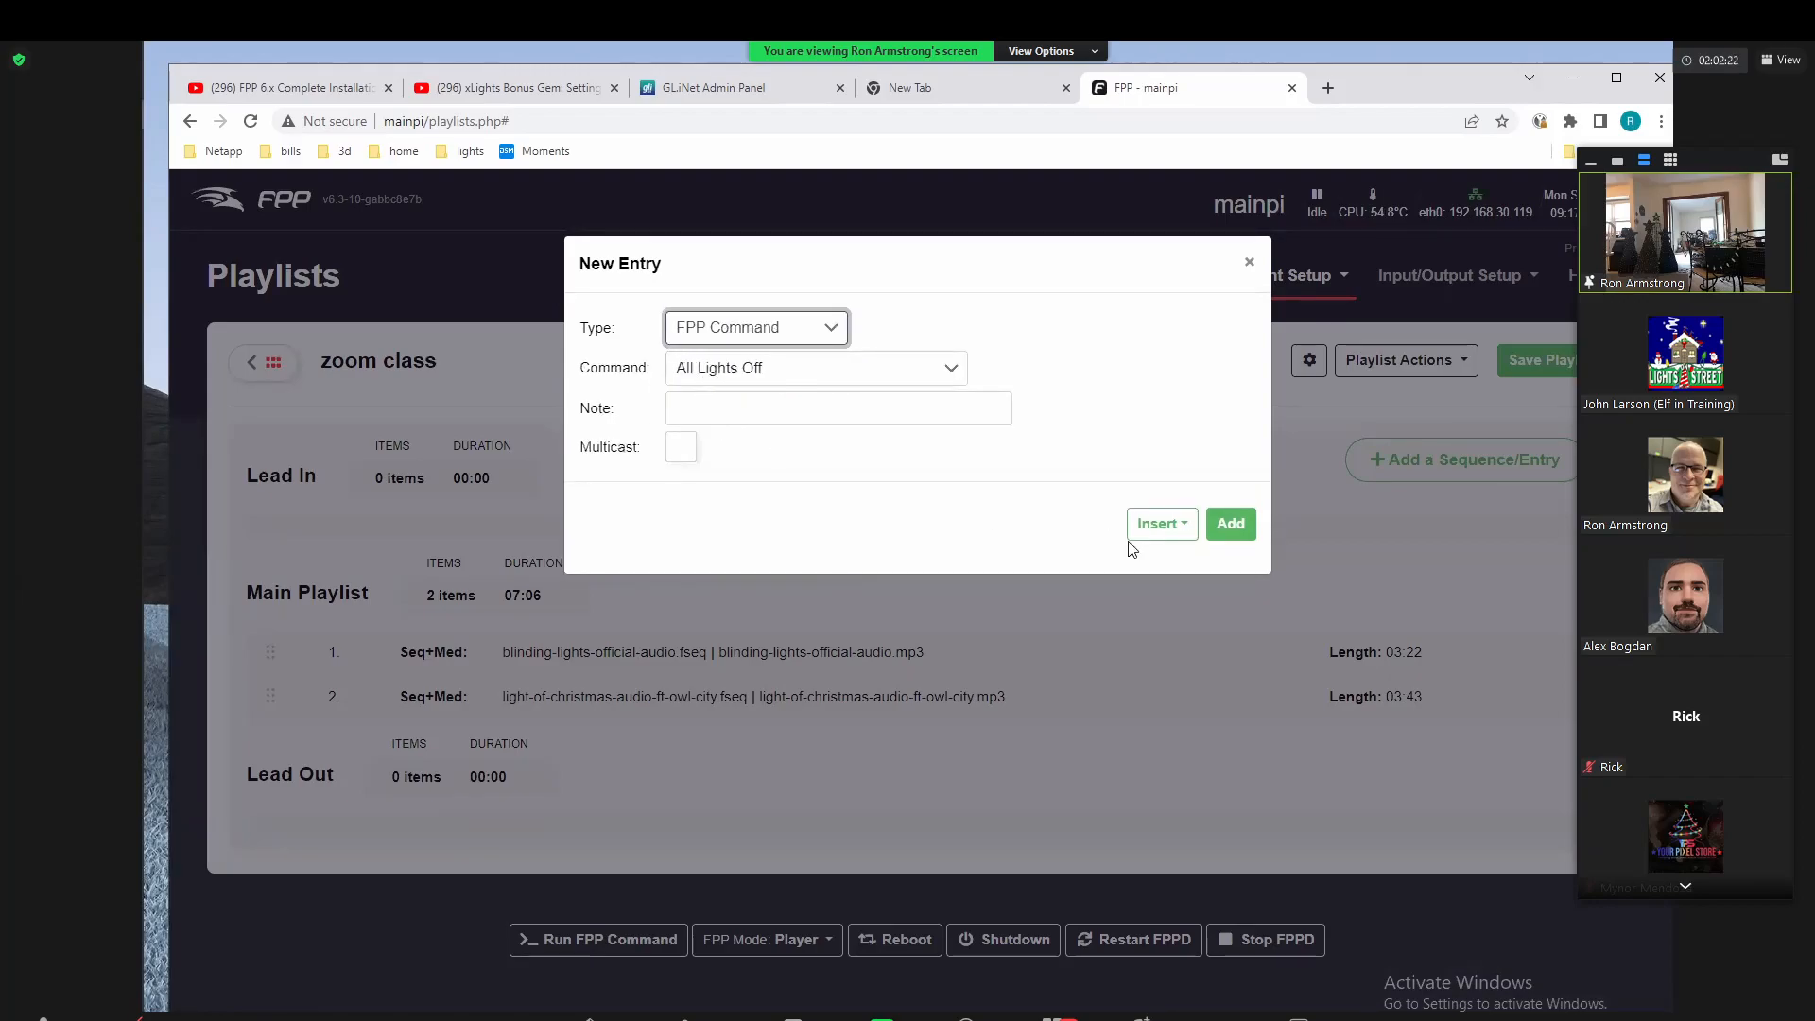
click(1228, 525)
mouse_move(537, 747)
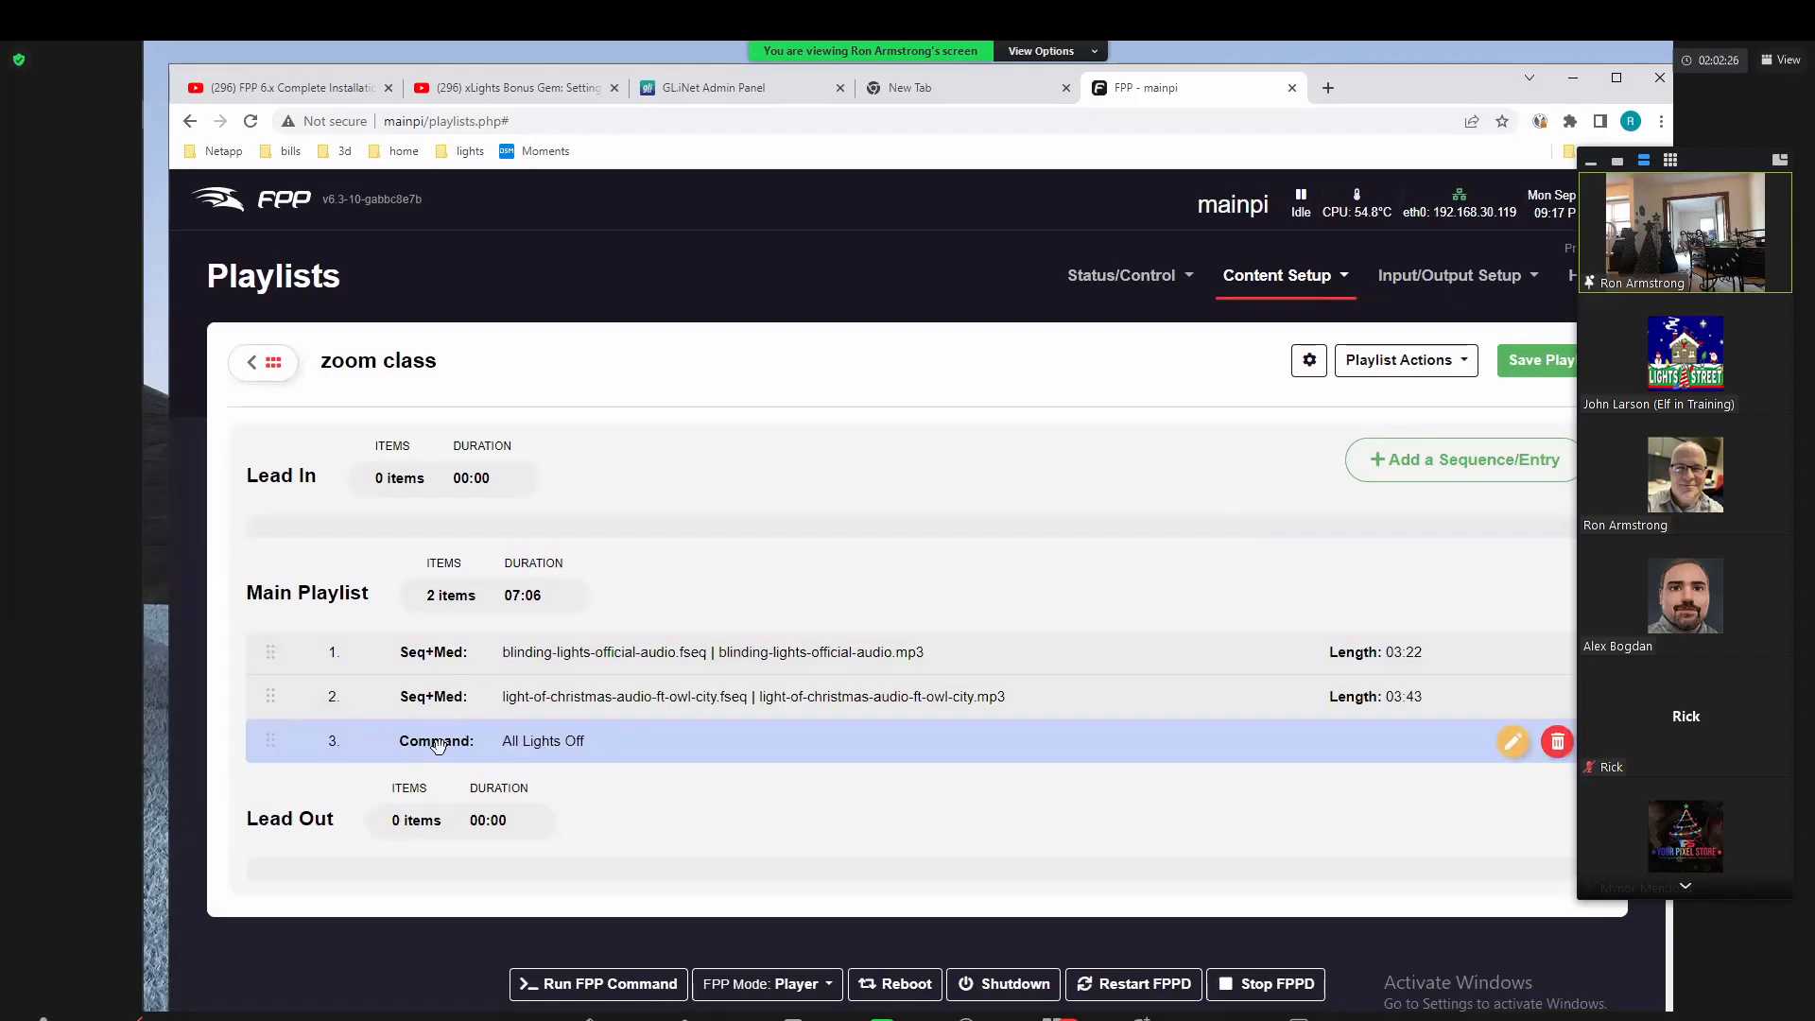
click(1557, 742)
Step: Try to add a Pause entry with a duration of 10 seconds, and close the New Entry dialog
click(1461, 459)
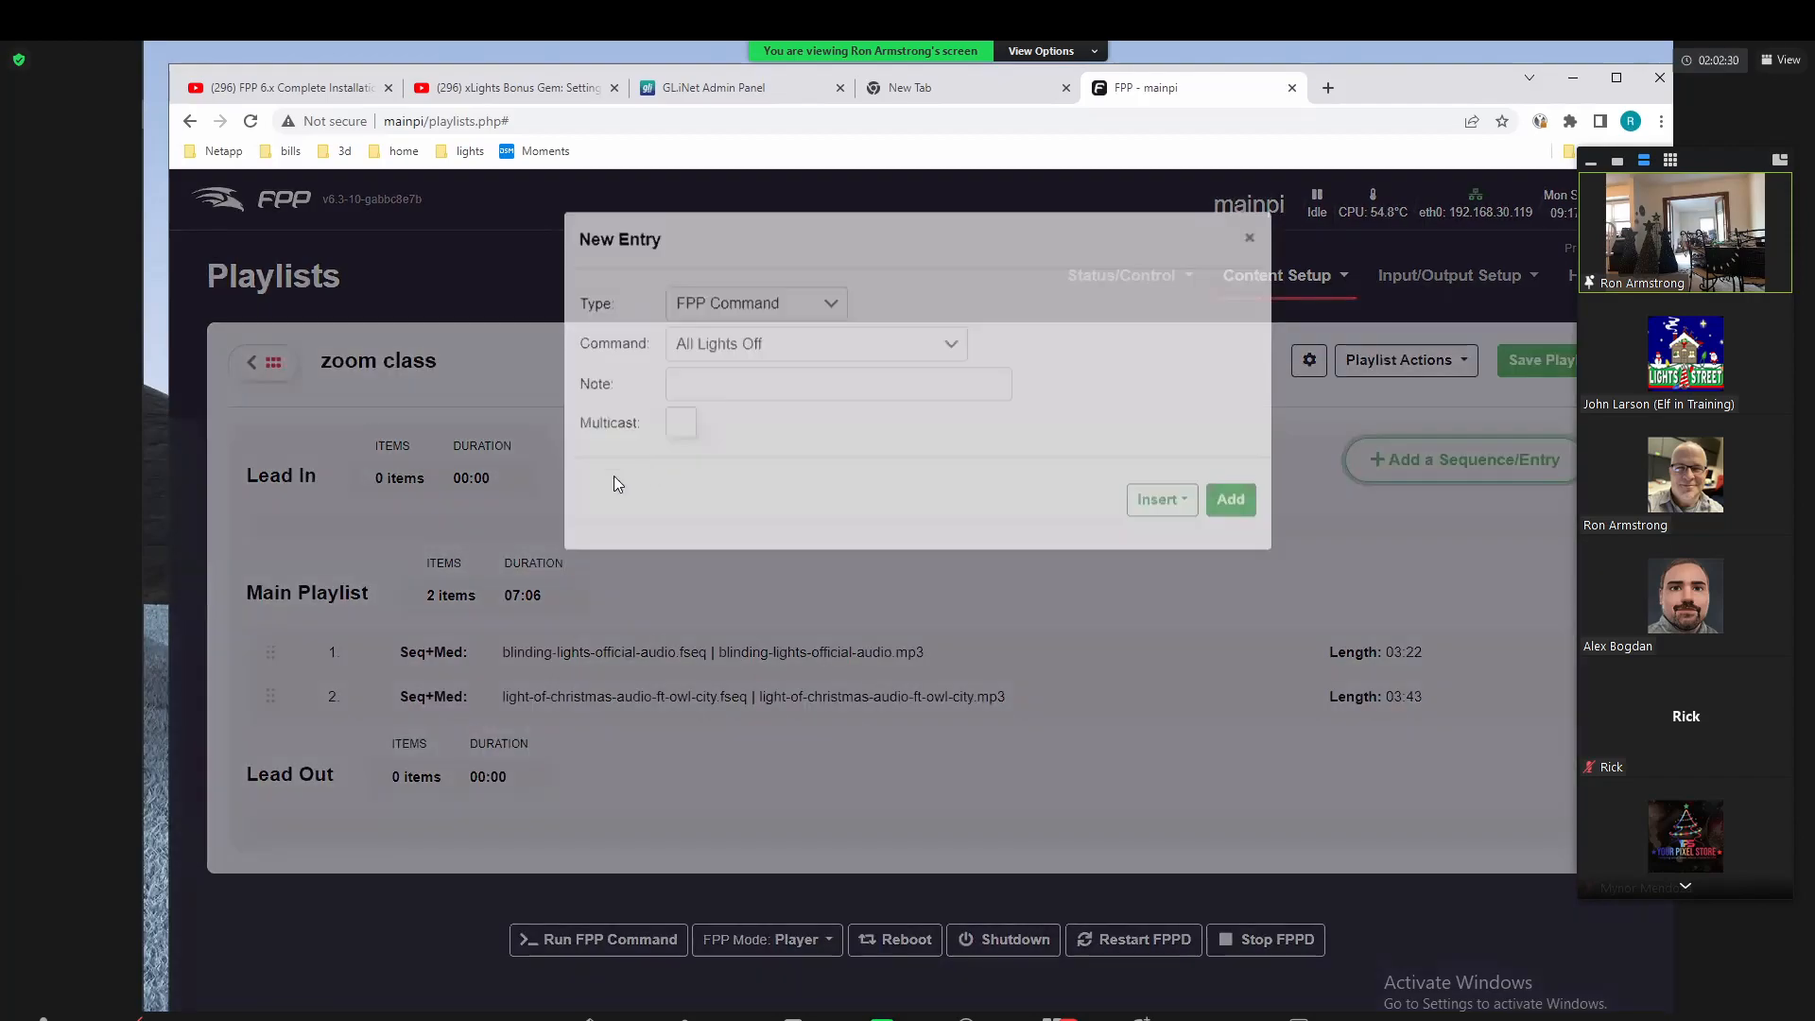
click(792, 324)
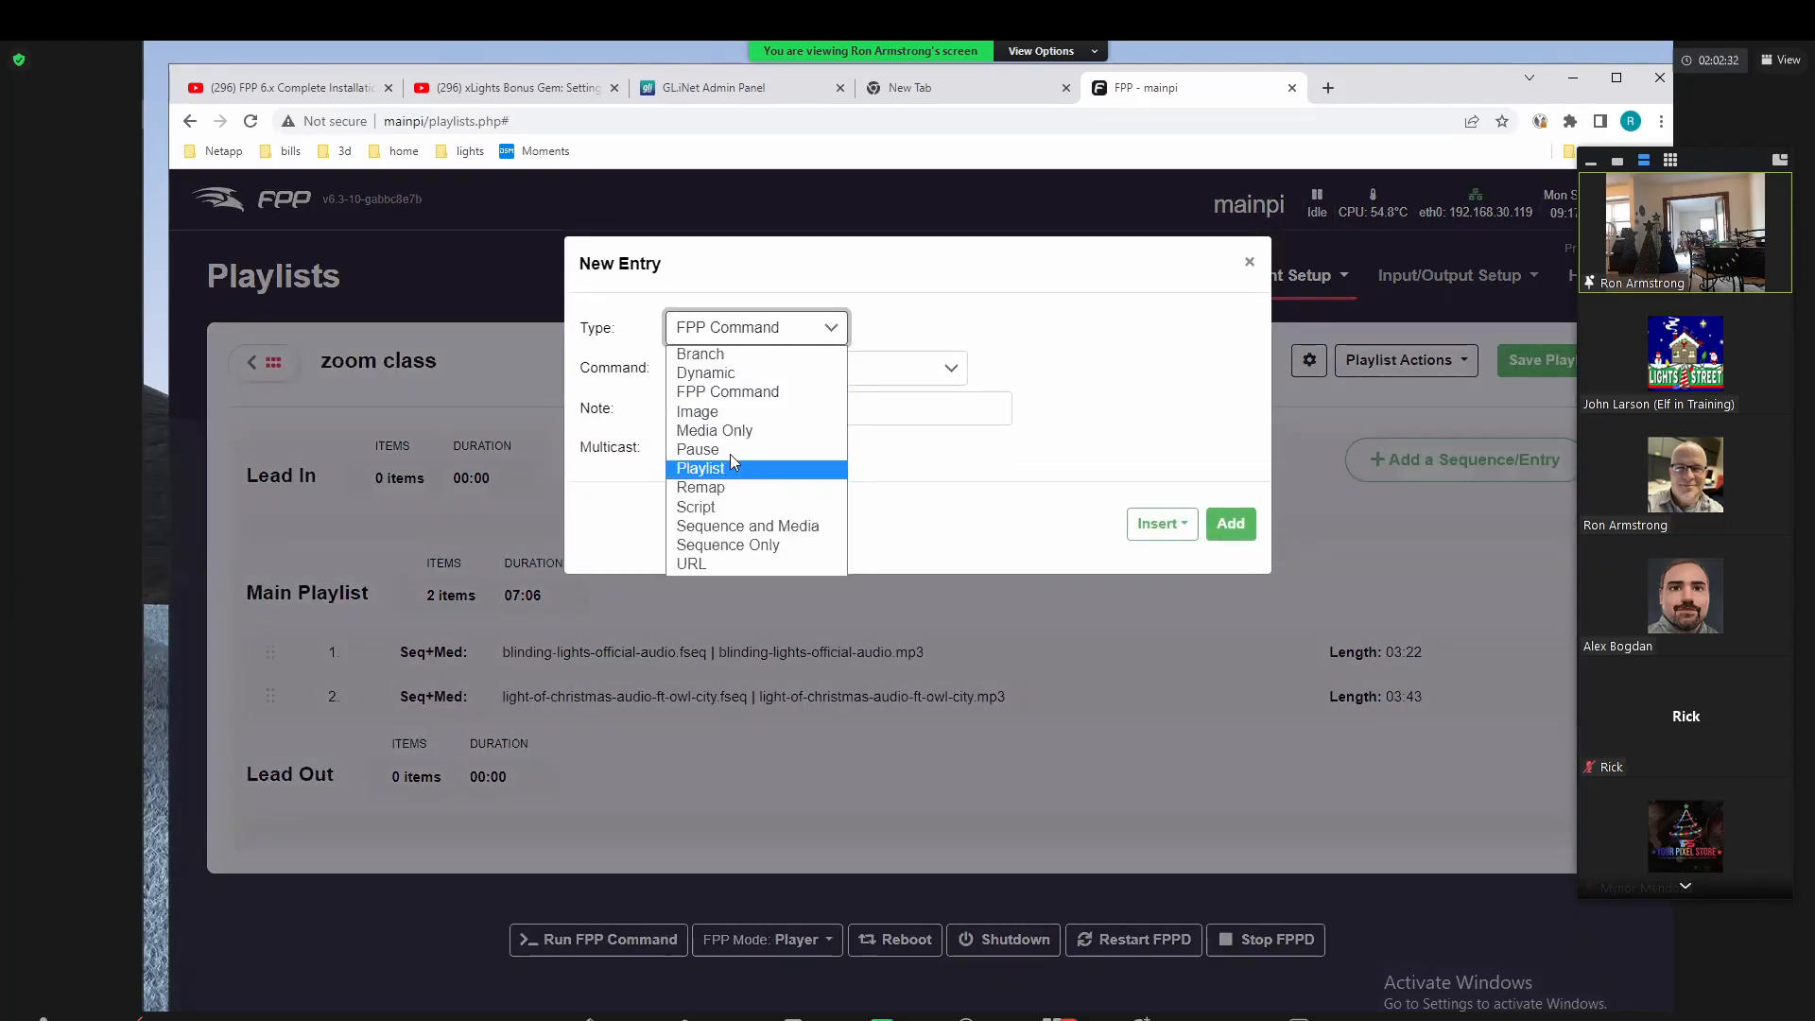
click(730, 450)
click(609, 367)
text(10)
click(1239, 489)
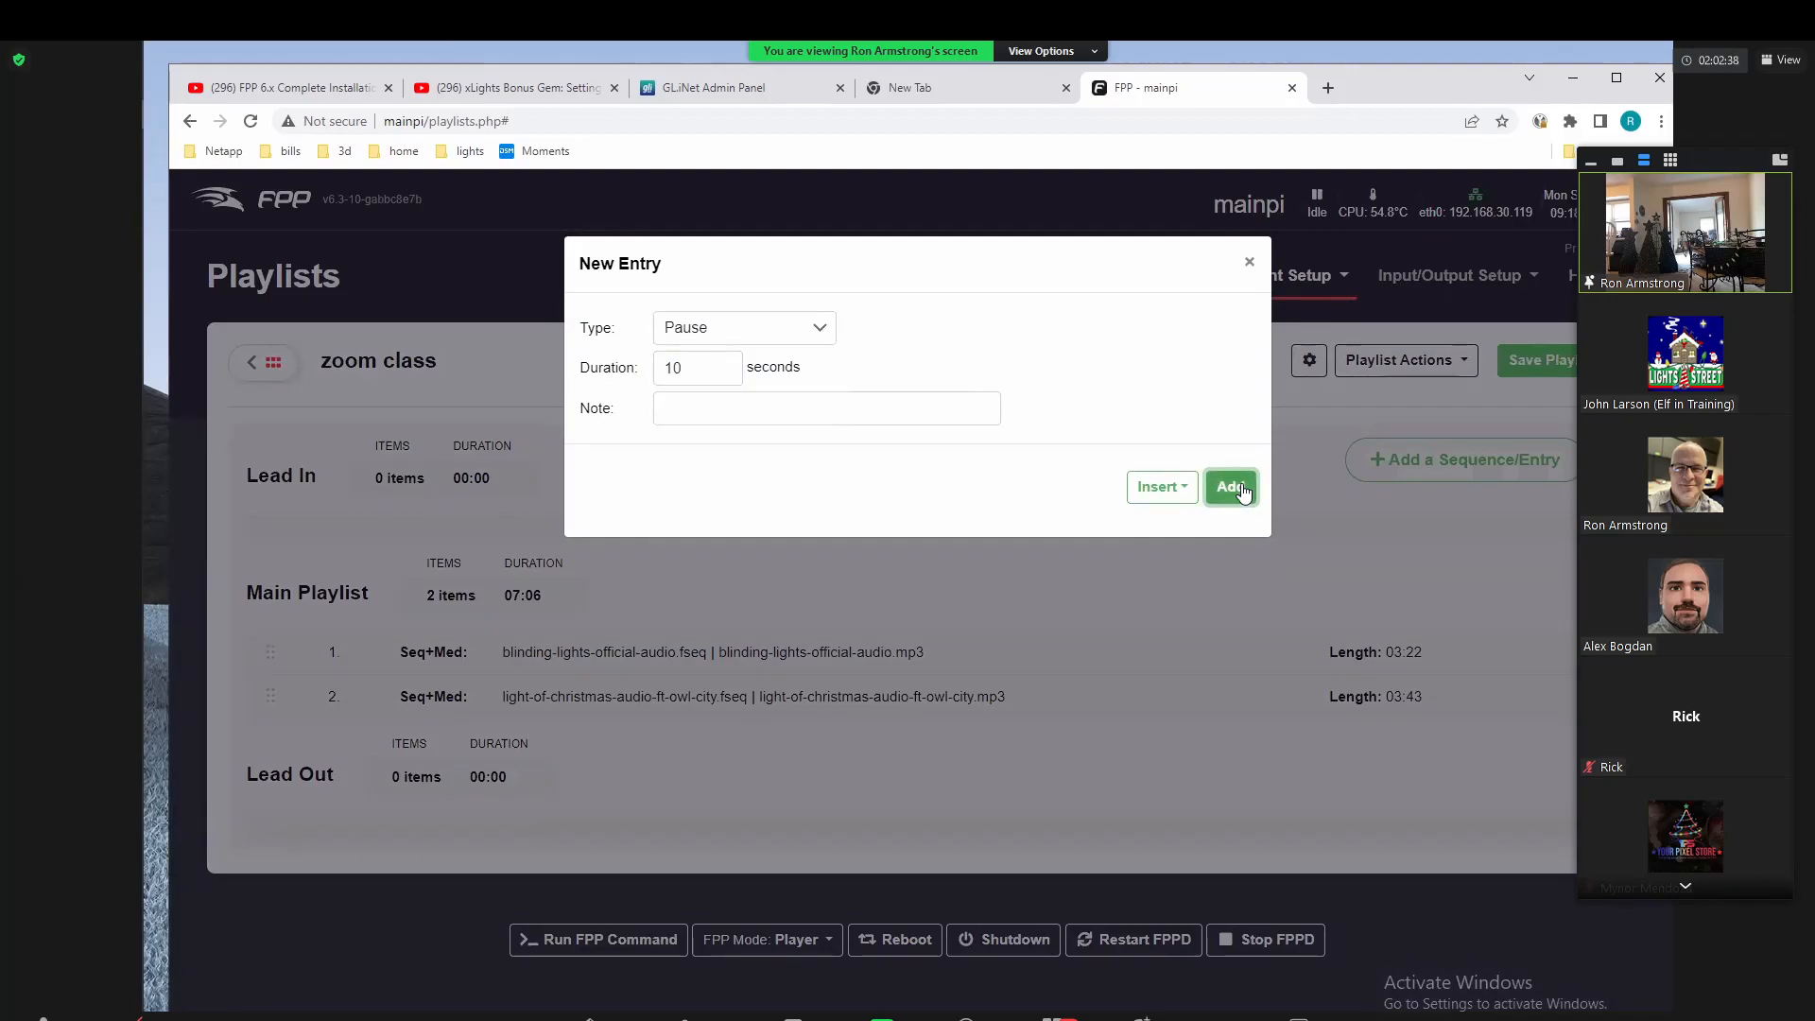
click(1249, 262)
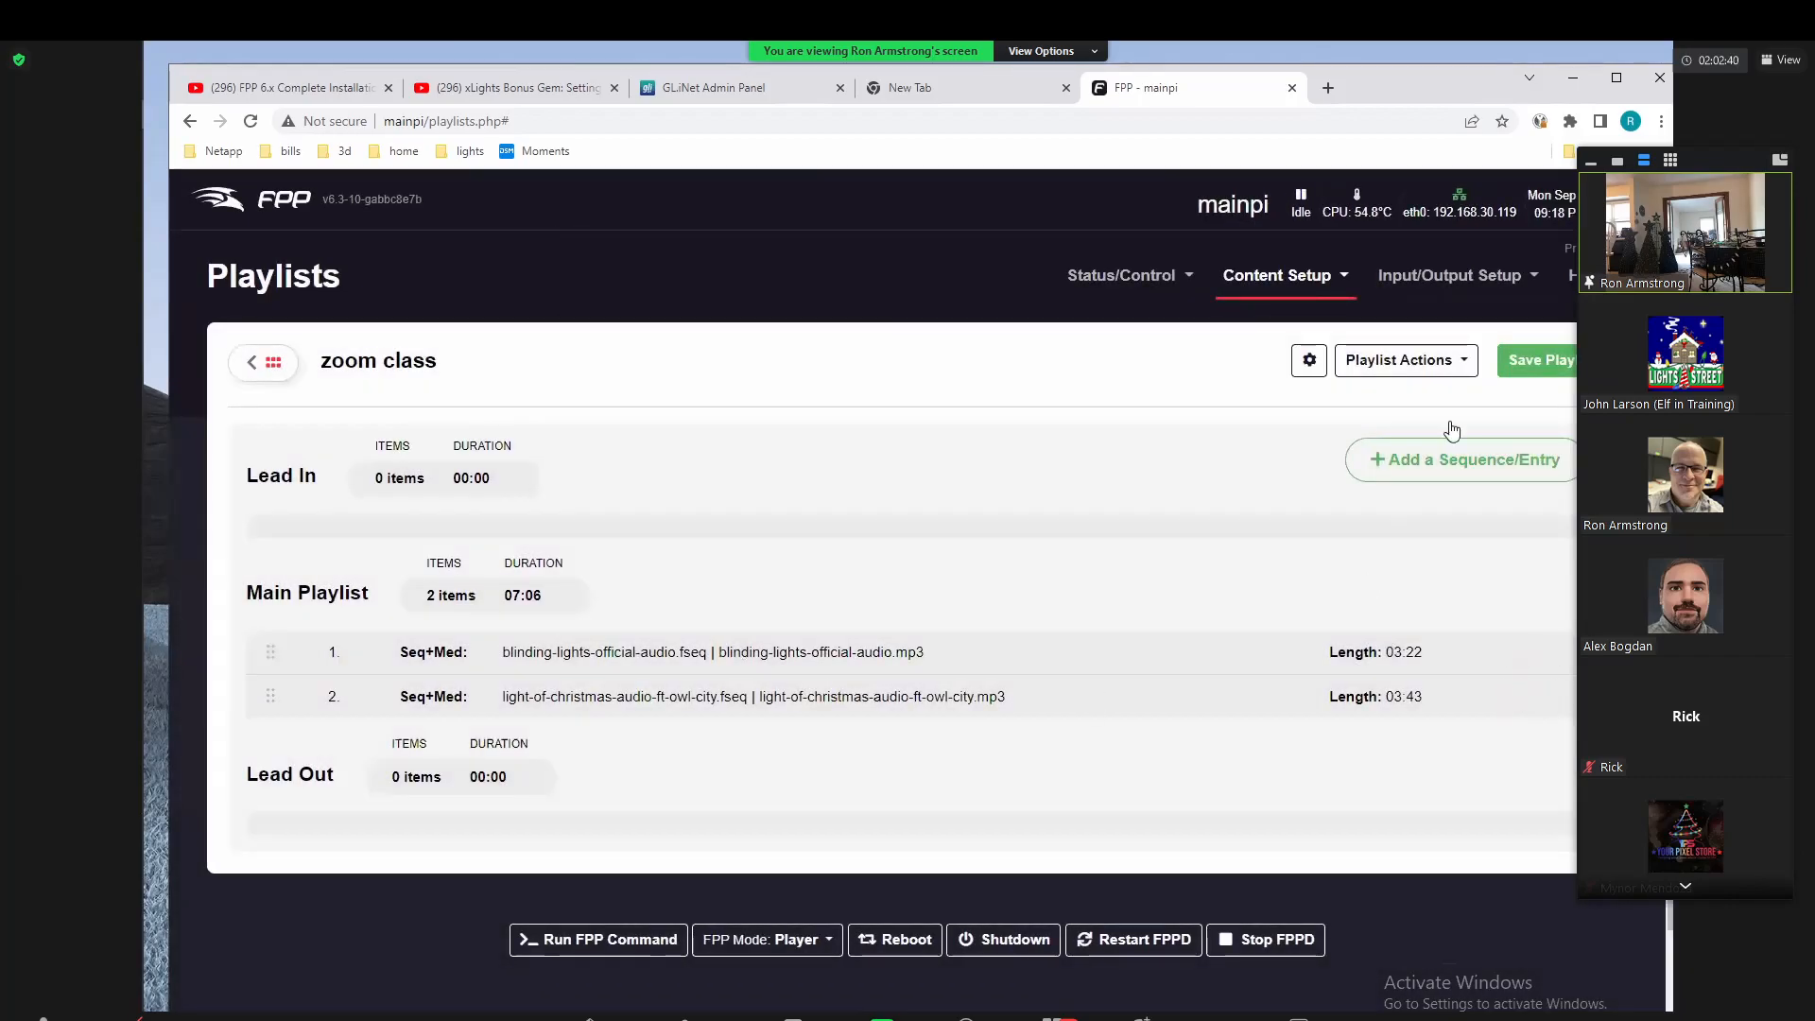
Step: Save the zoom class playlist with its two Sequence and Media entries
click(1540, 367)
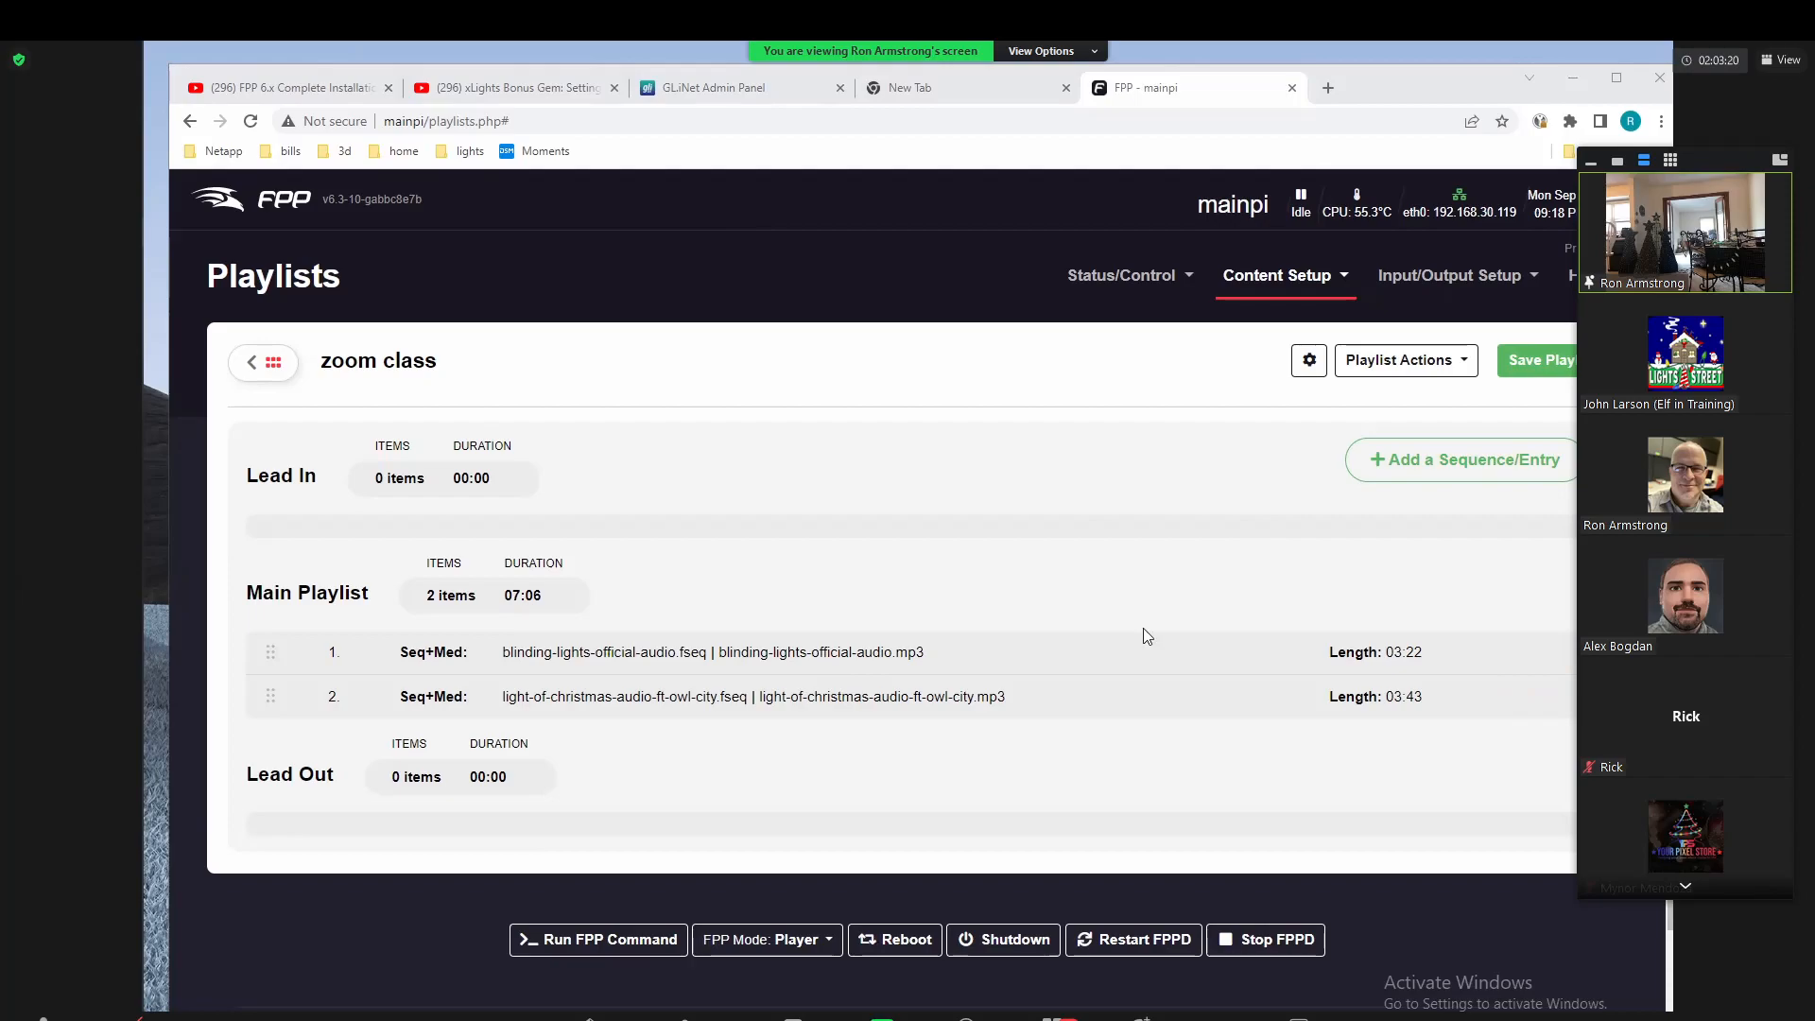
scroll(1143, 627, down, 1)
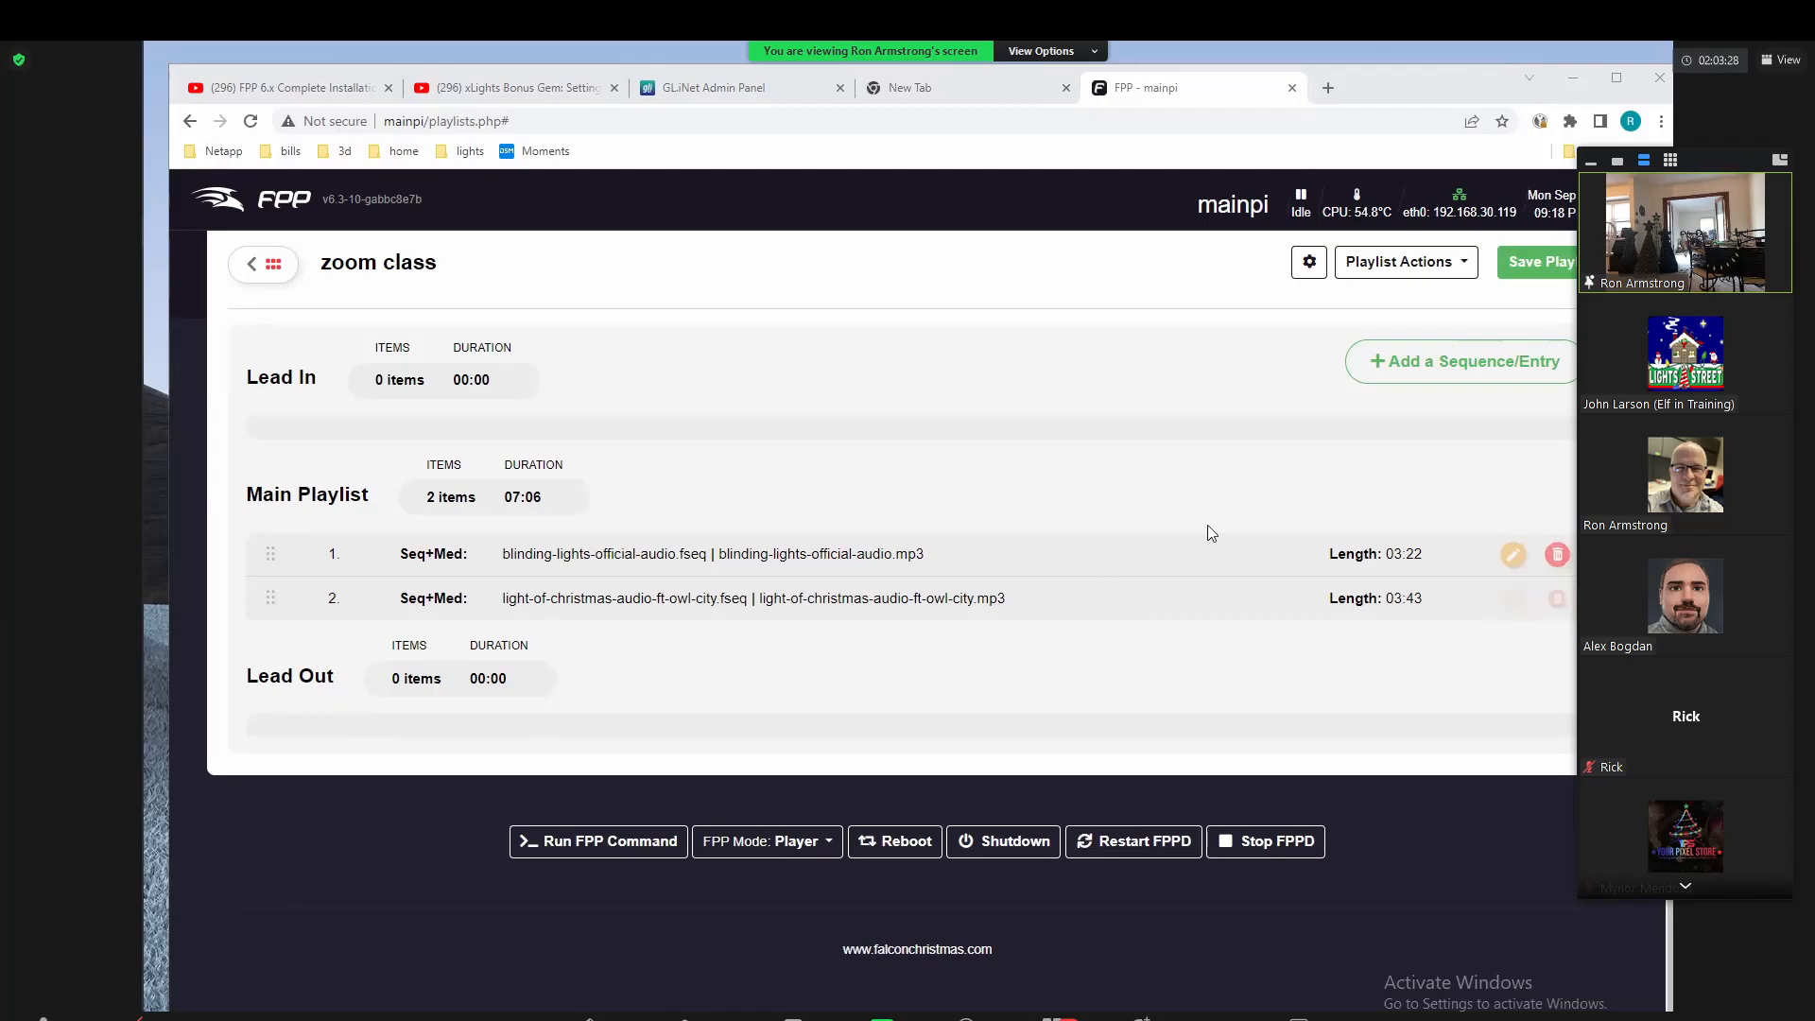
scroll(1229, 520, up, 1)
click(1541, 361)
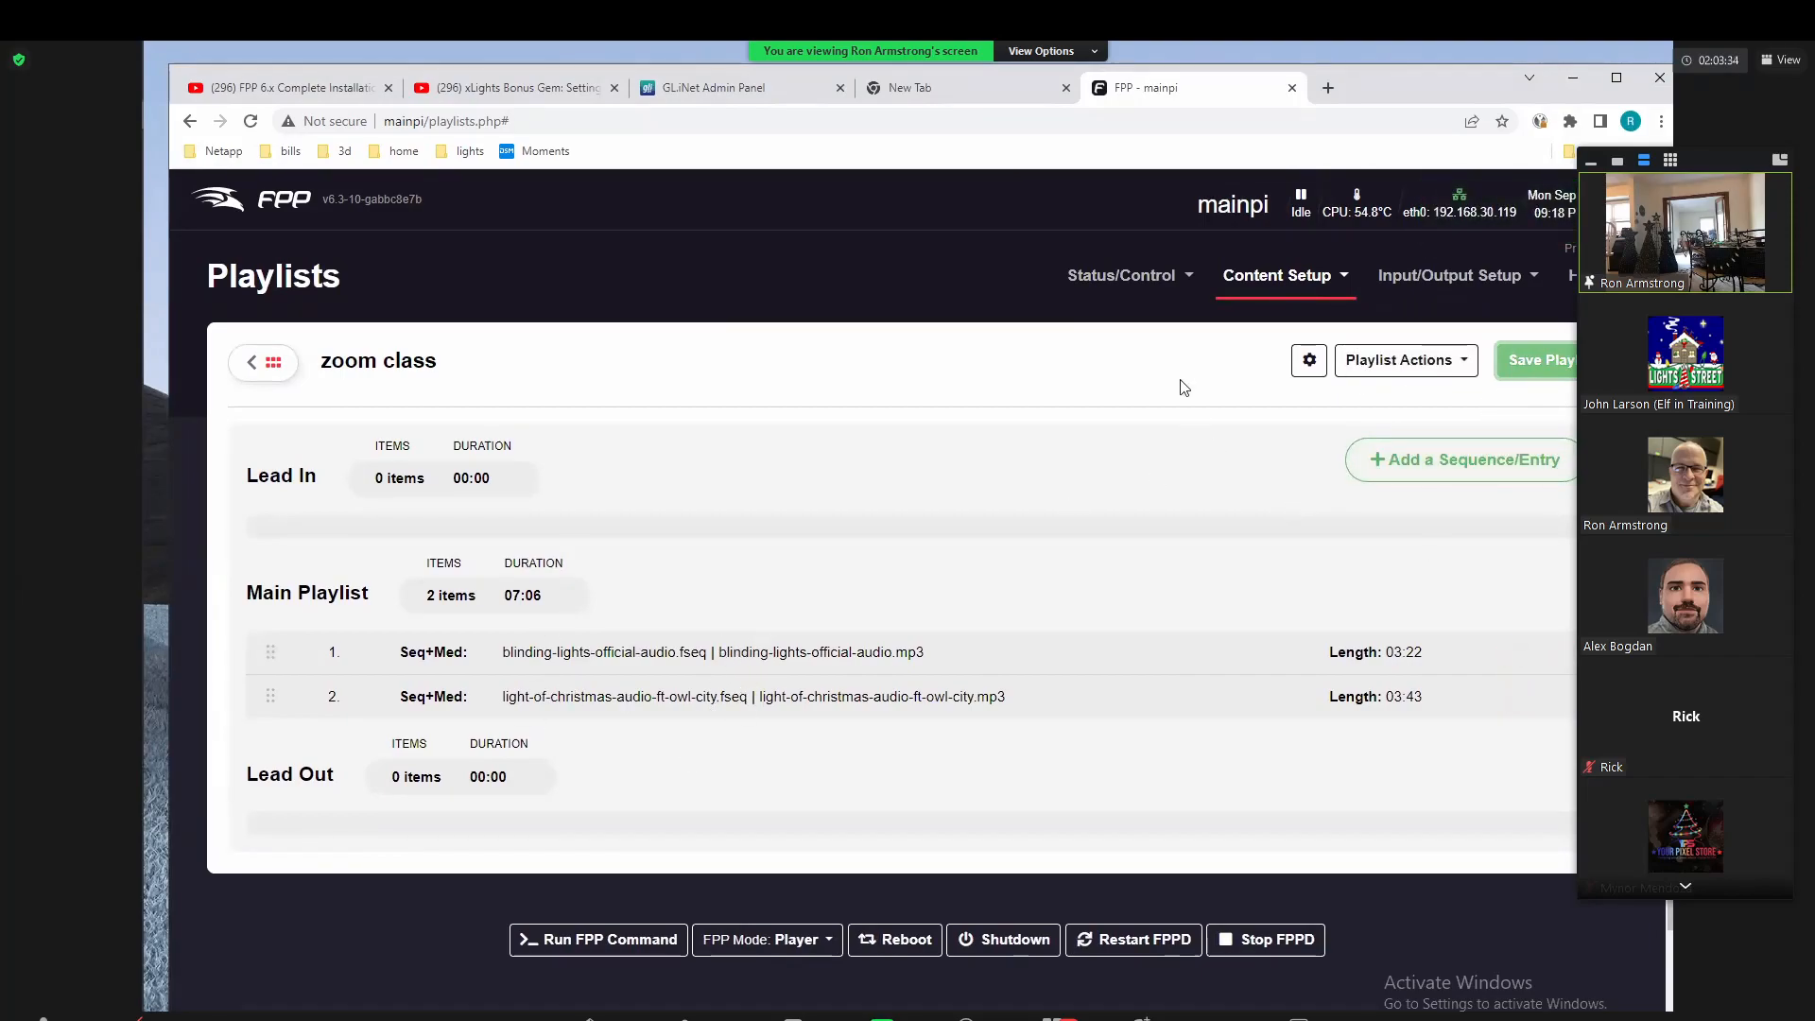
Step: Open the Scheduler and add a new schedule entry
click(1278, 275)
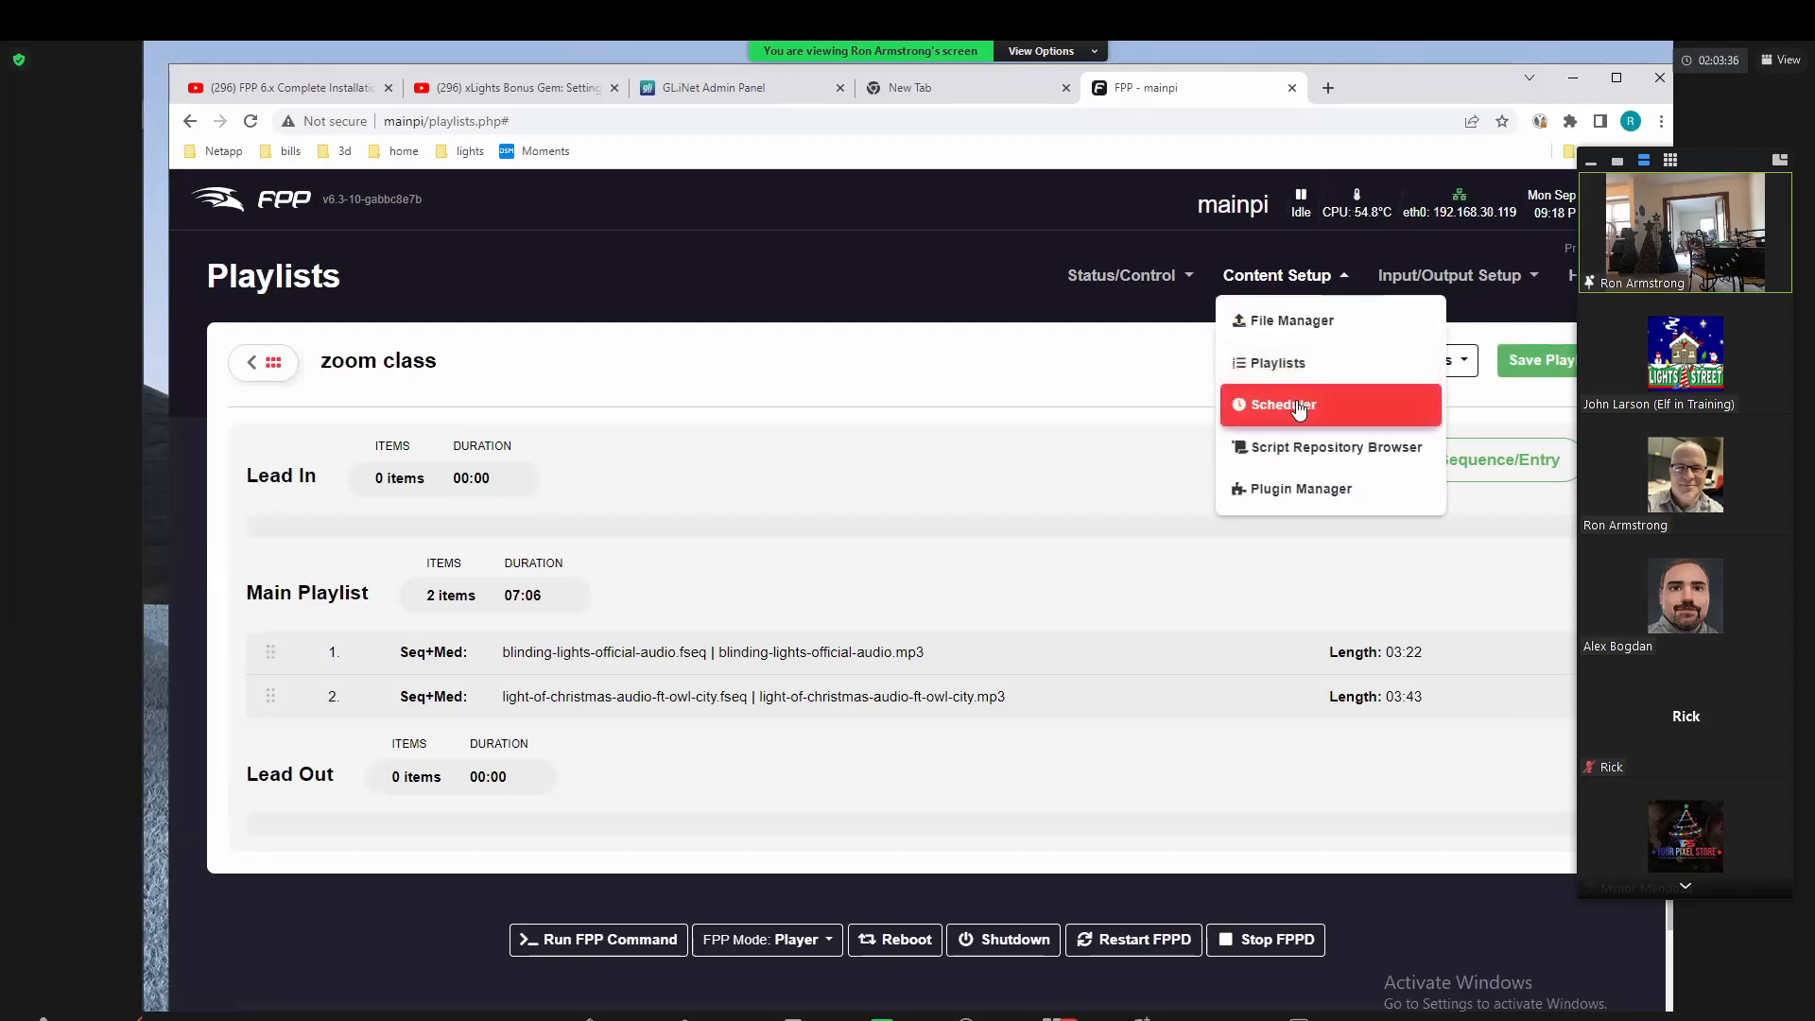
click(1298, 406)
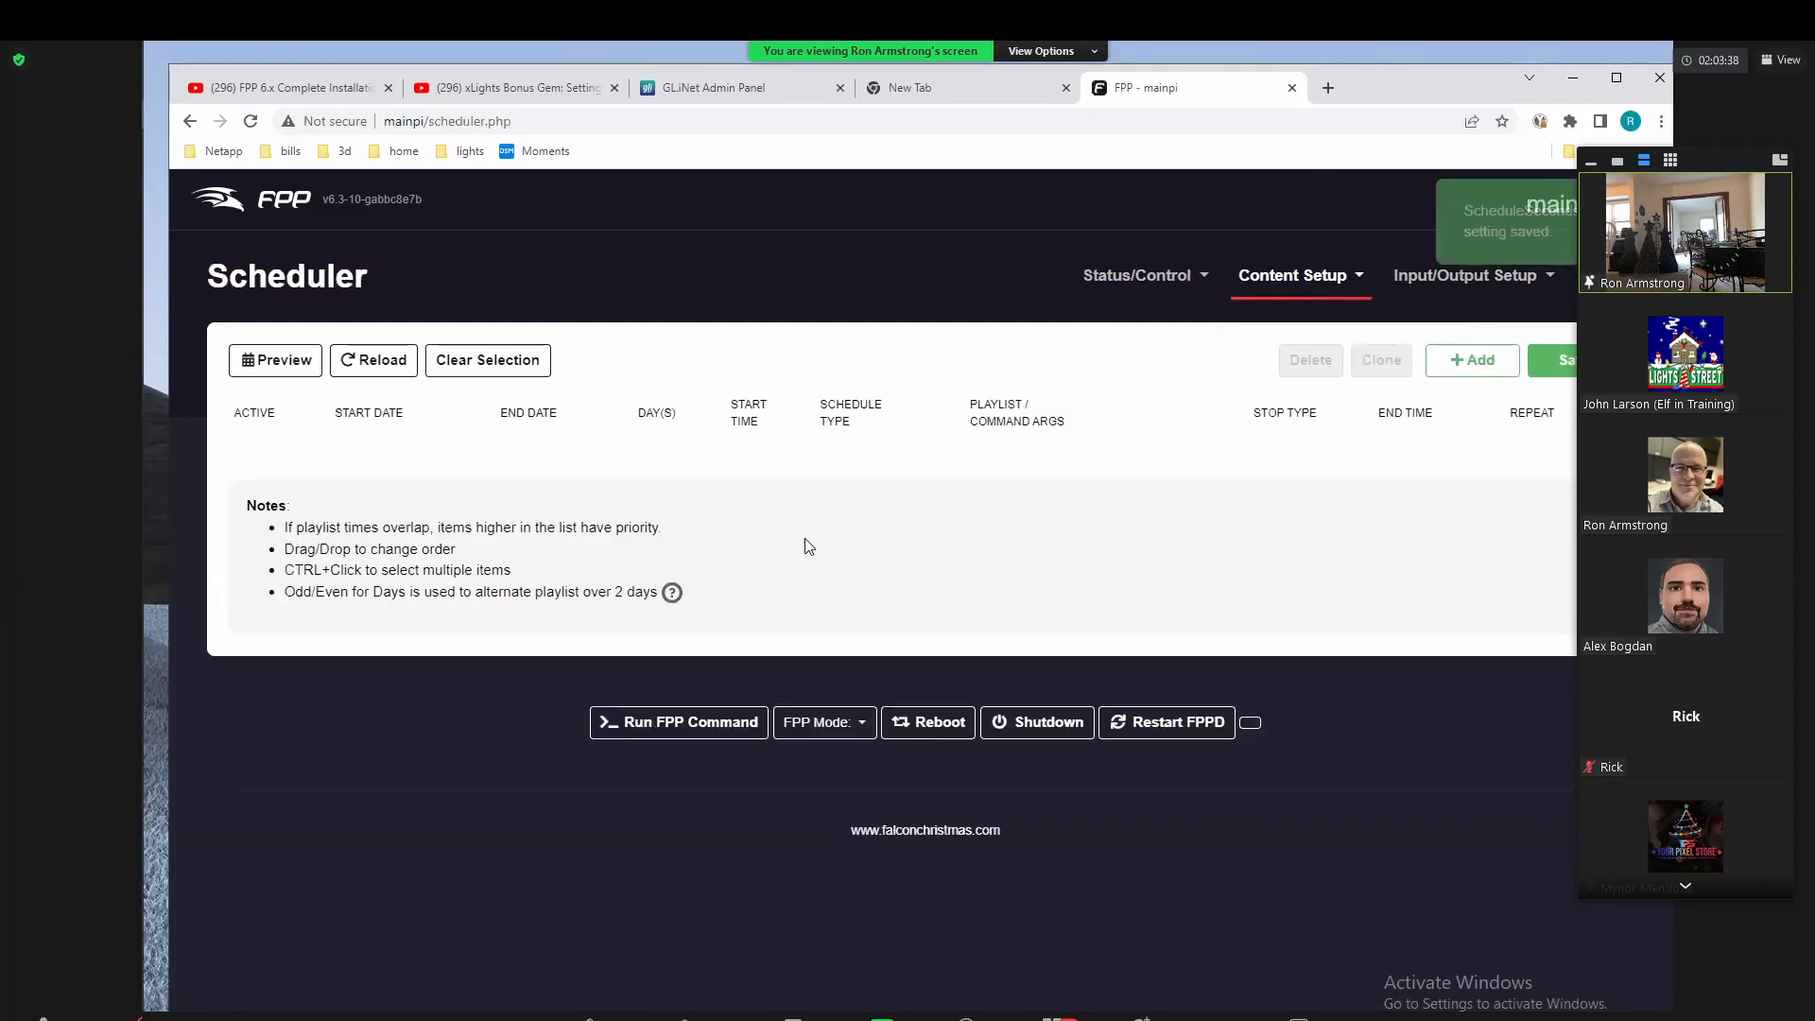
click(1487, 361)
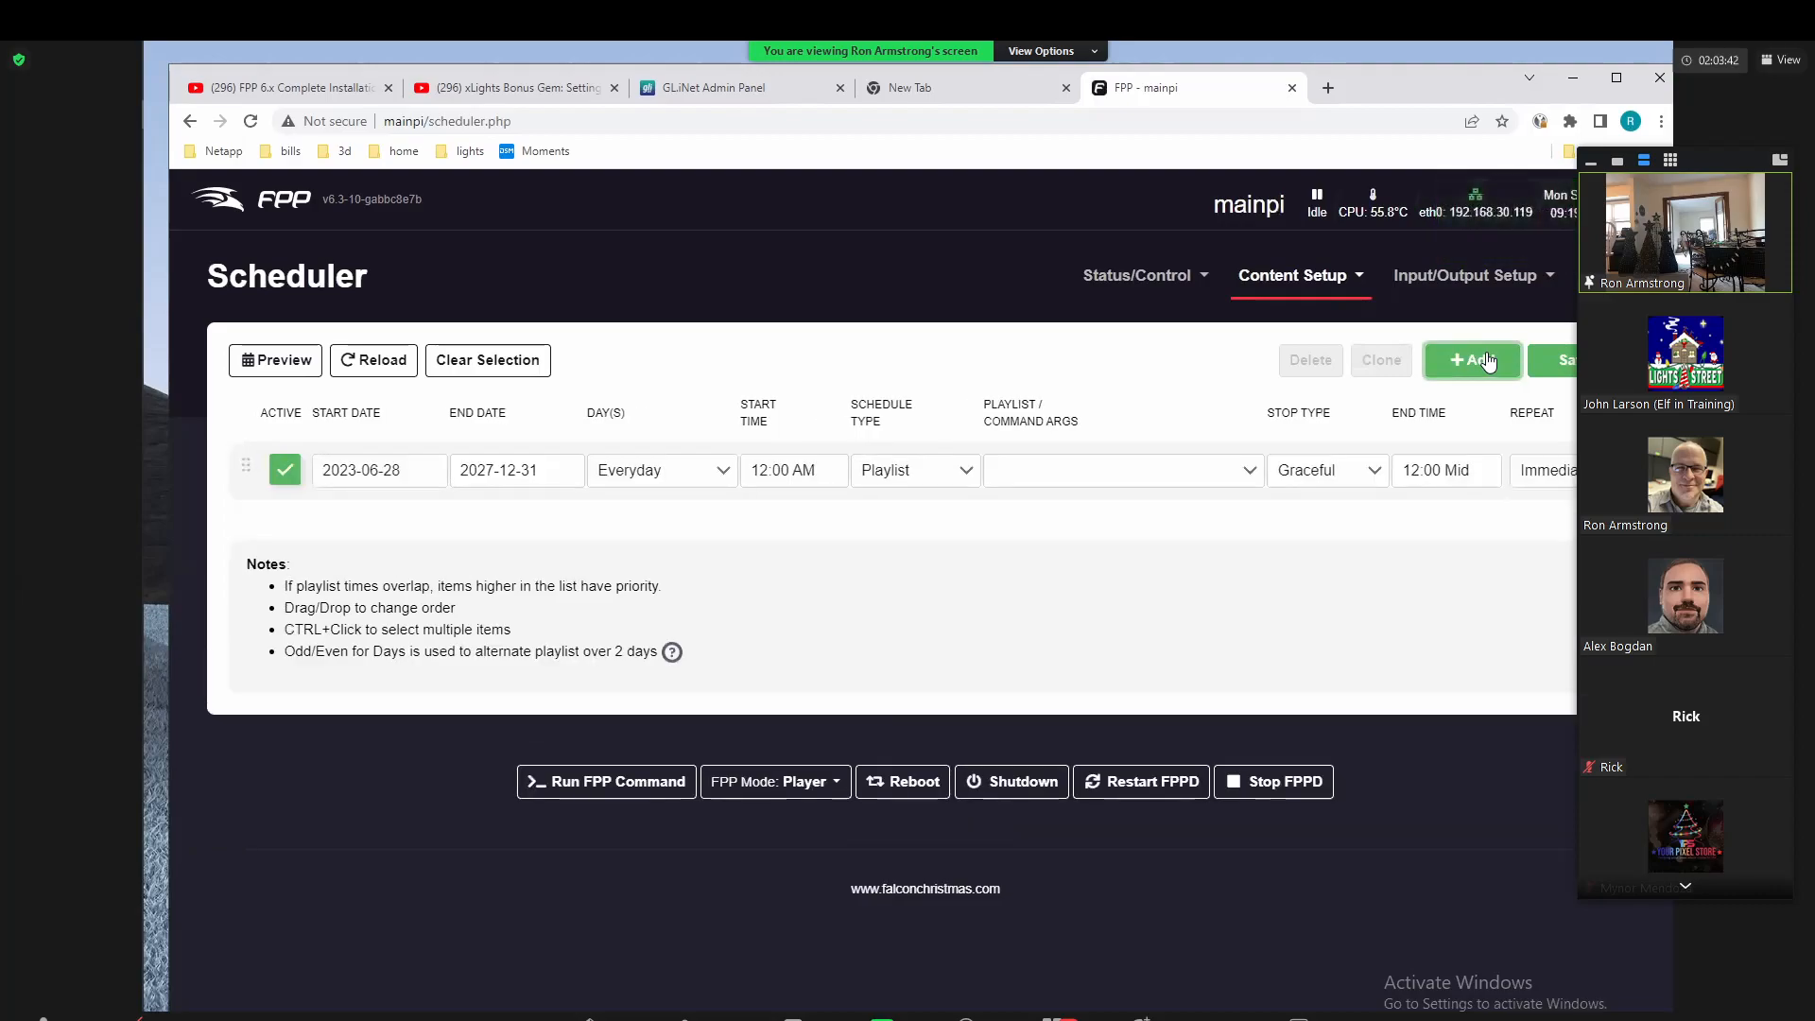
Step: Add five more schedule entries and delete those five again, keeping only the first entry
click(1487, 361)
click(1487, 361)
click(1487, 361)
click(1487, 361)
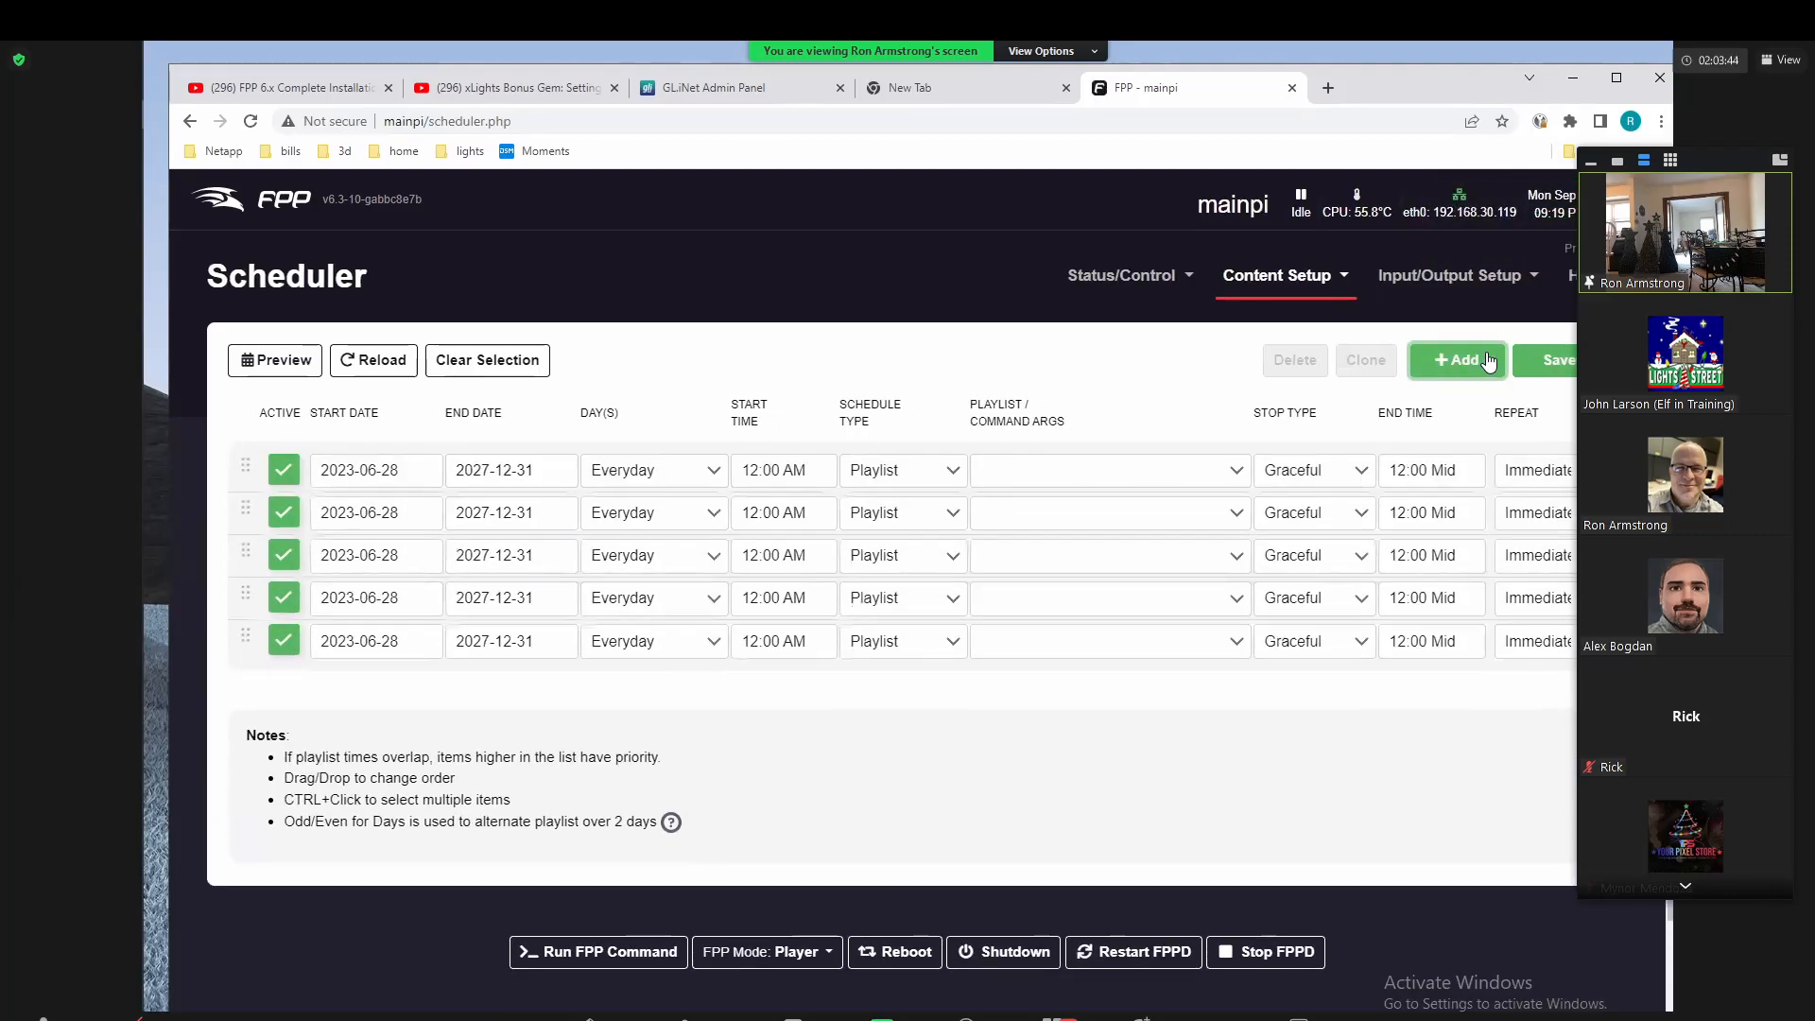
click(1488, 361)
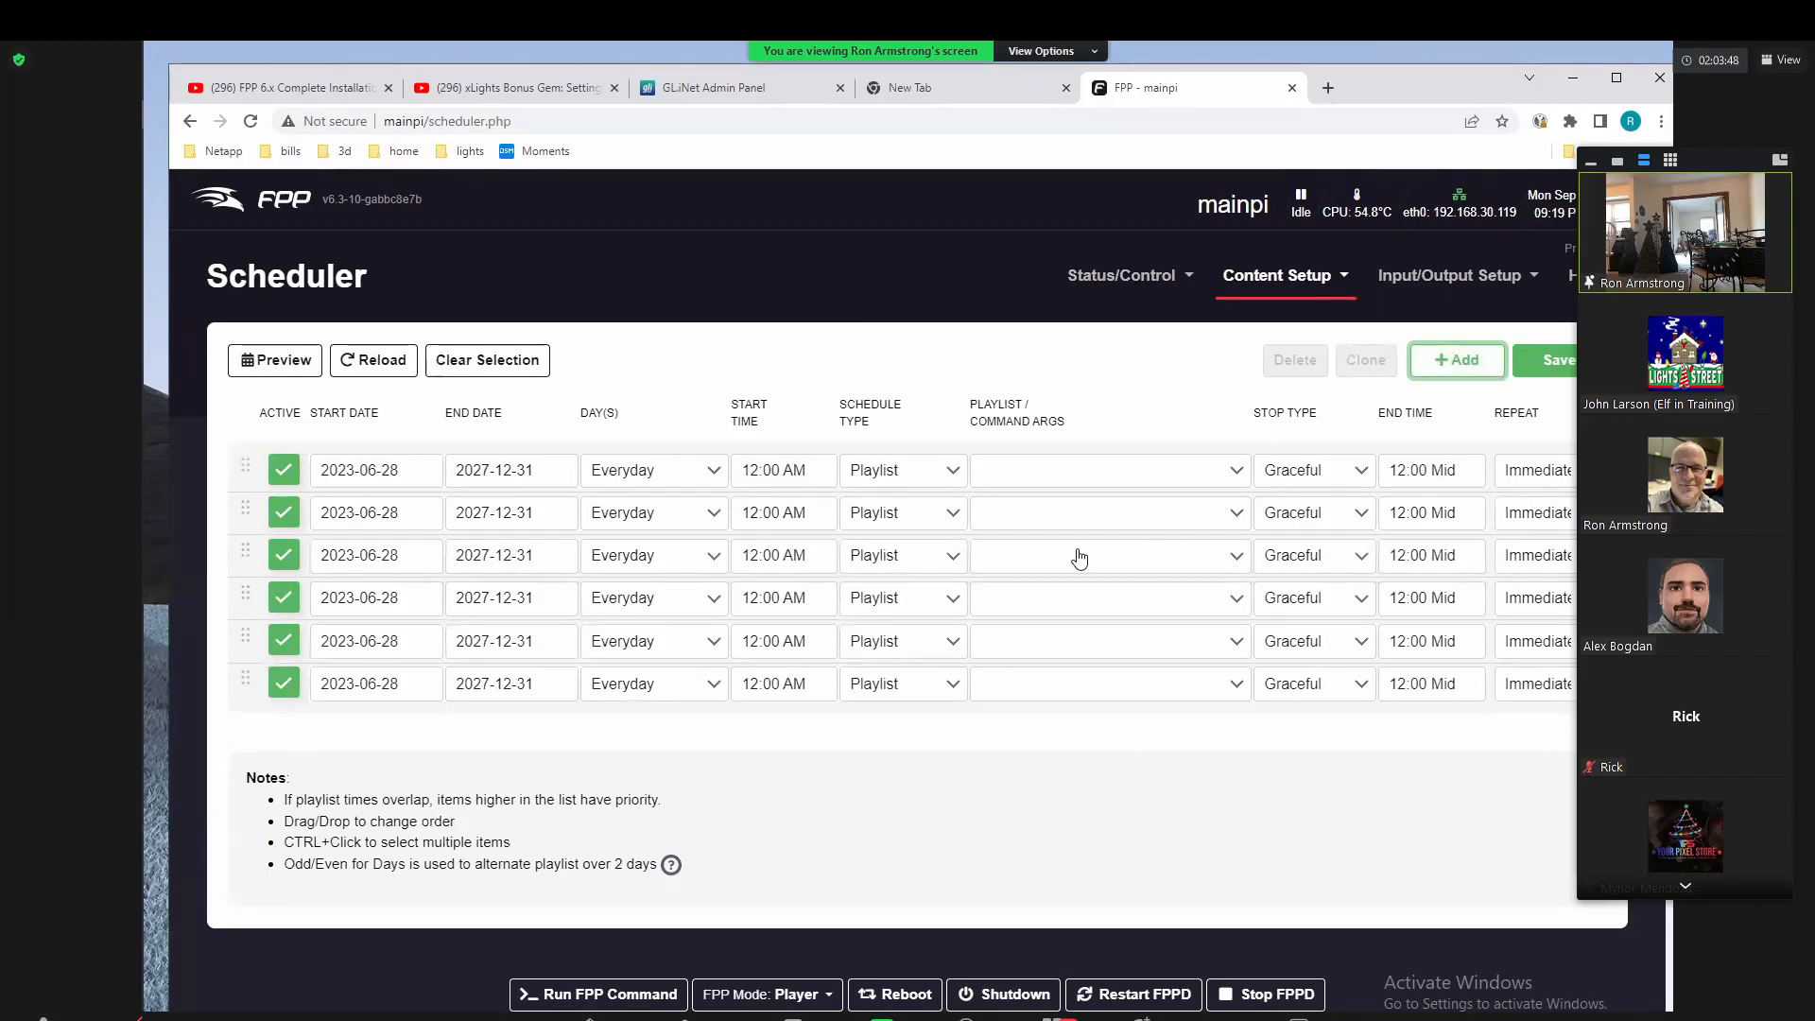
click(241, 513)
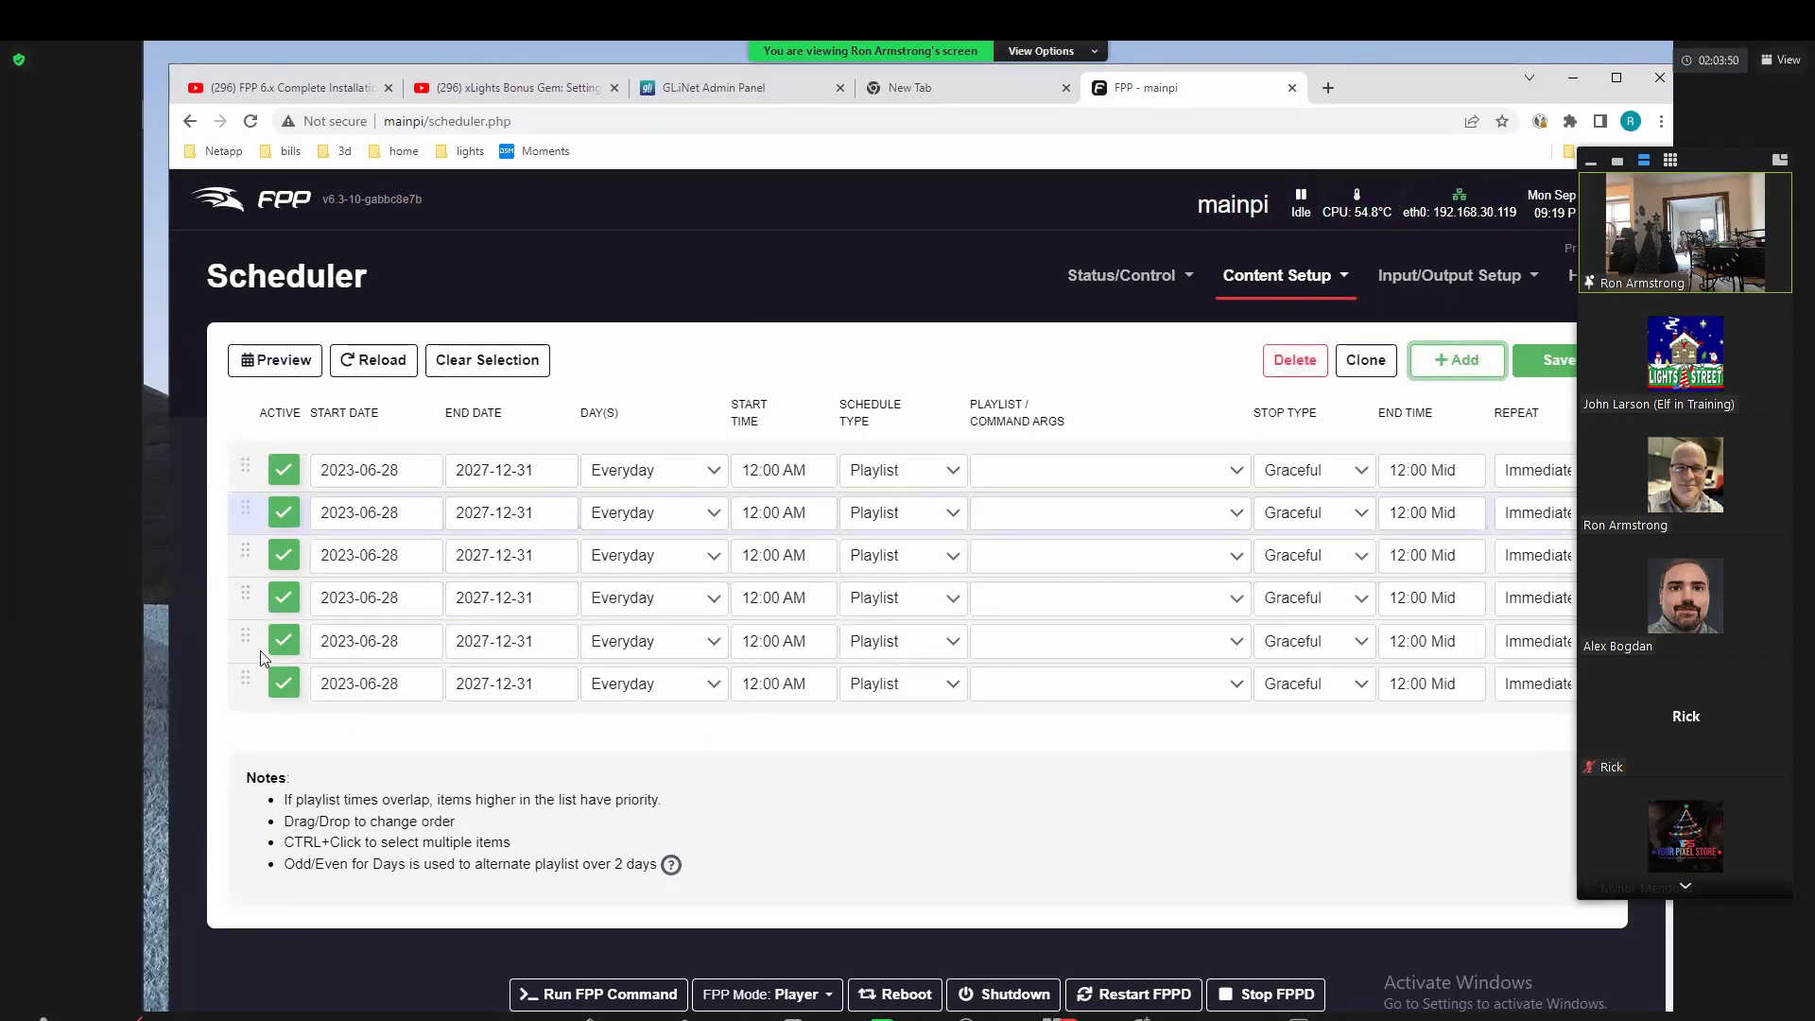
shift+click(250, 681)
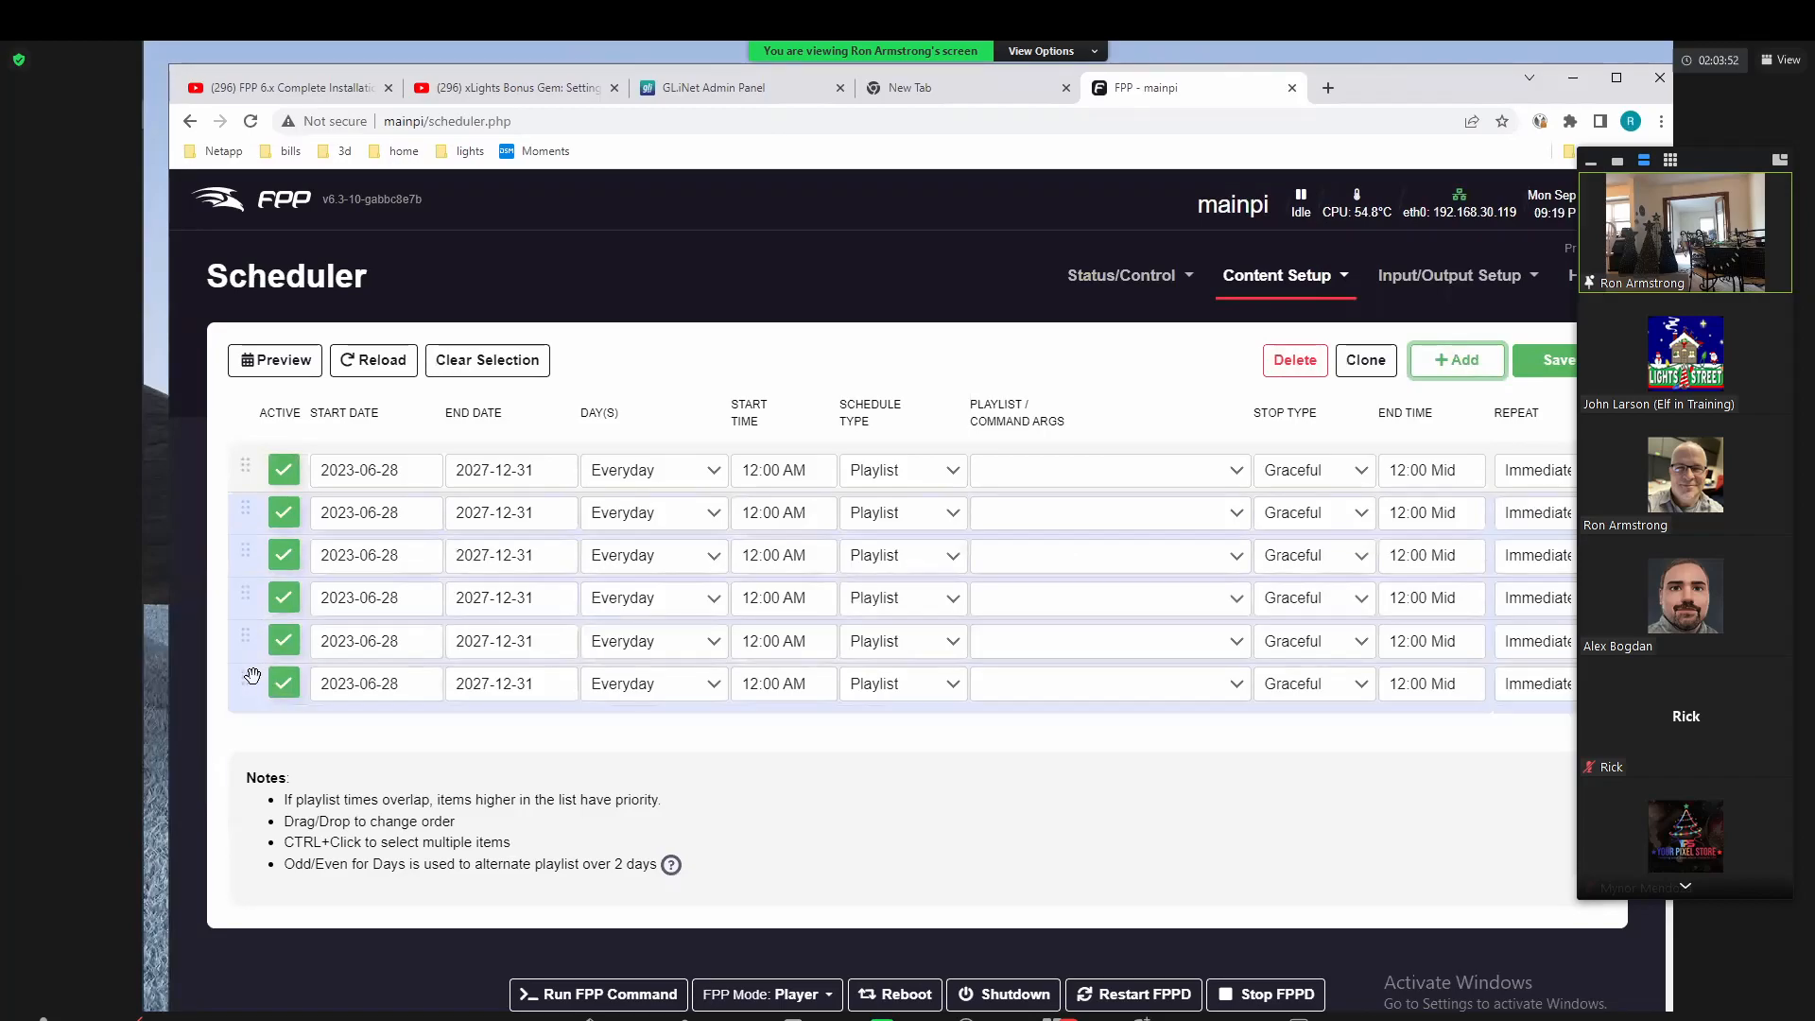
click(1293, 360)
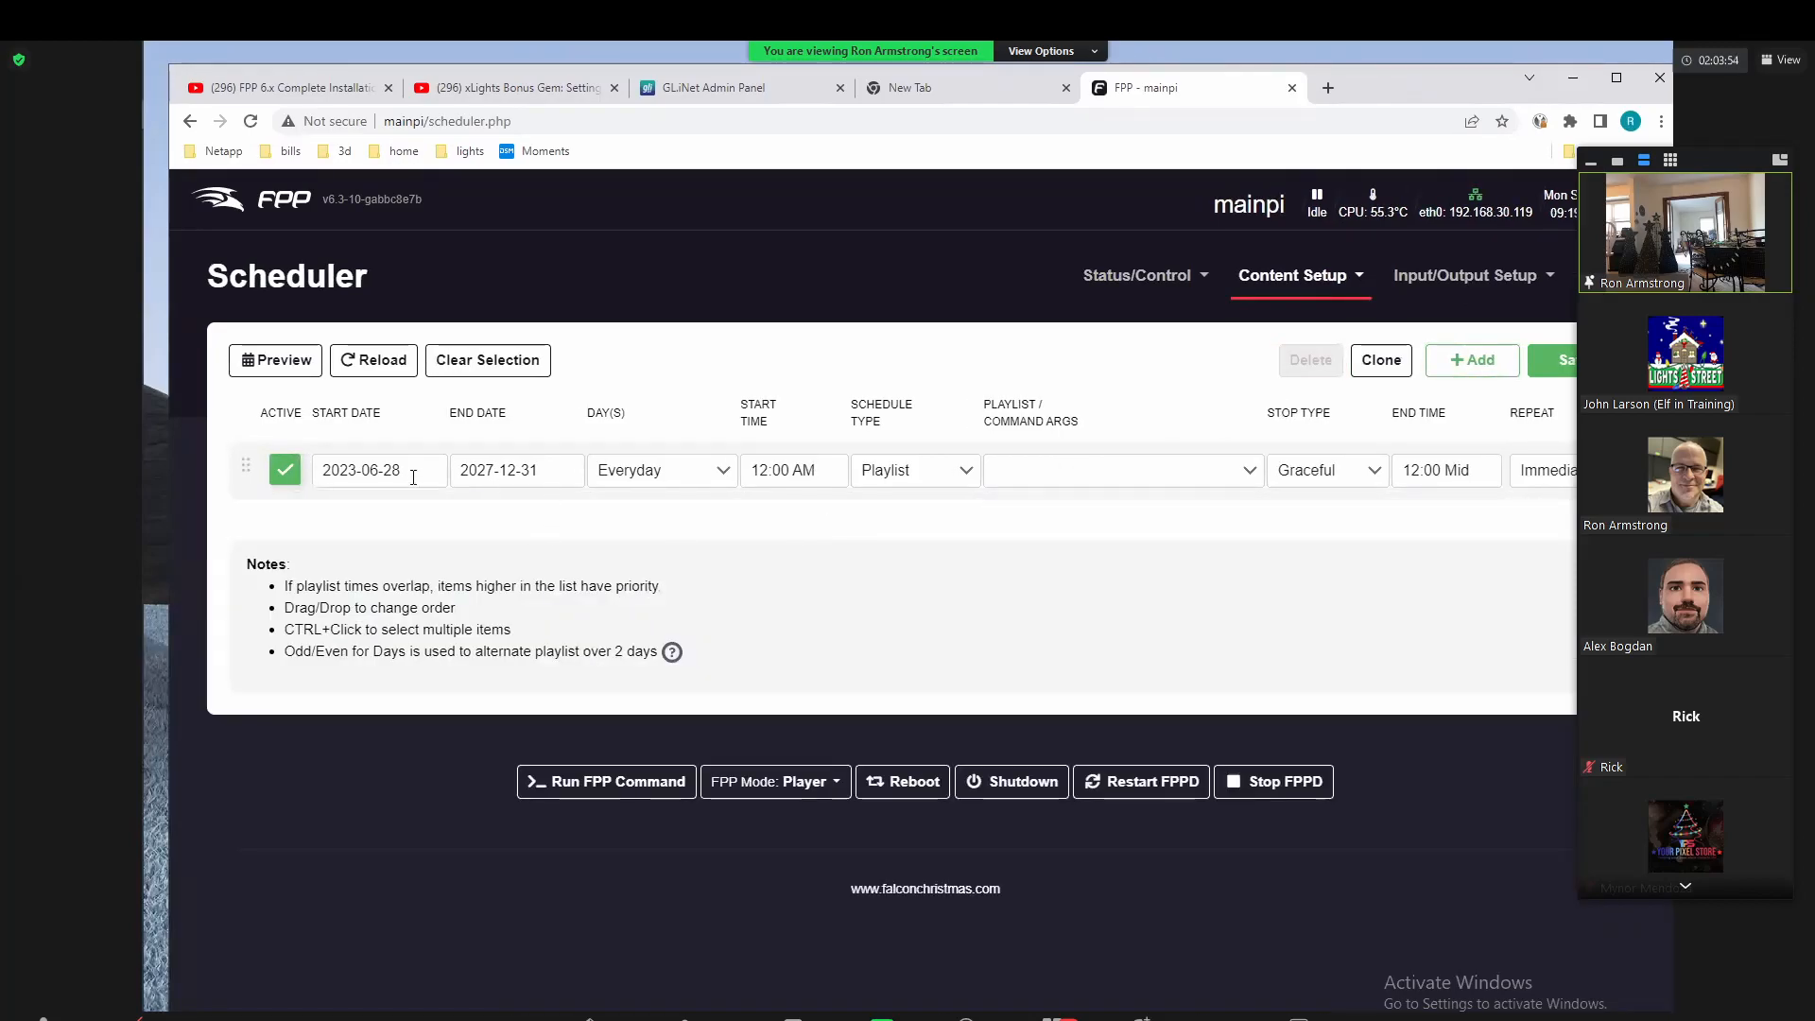
Step: Try Mon/Wed/Fri as the schedule entry's days, and set them to Sun-Thurs
drag(331, 469, 560, 464)
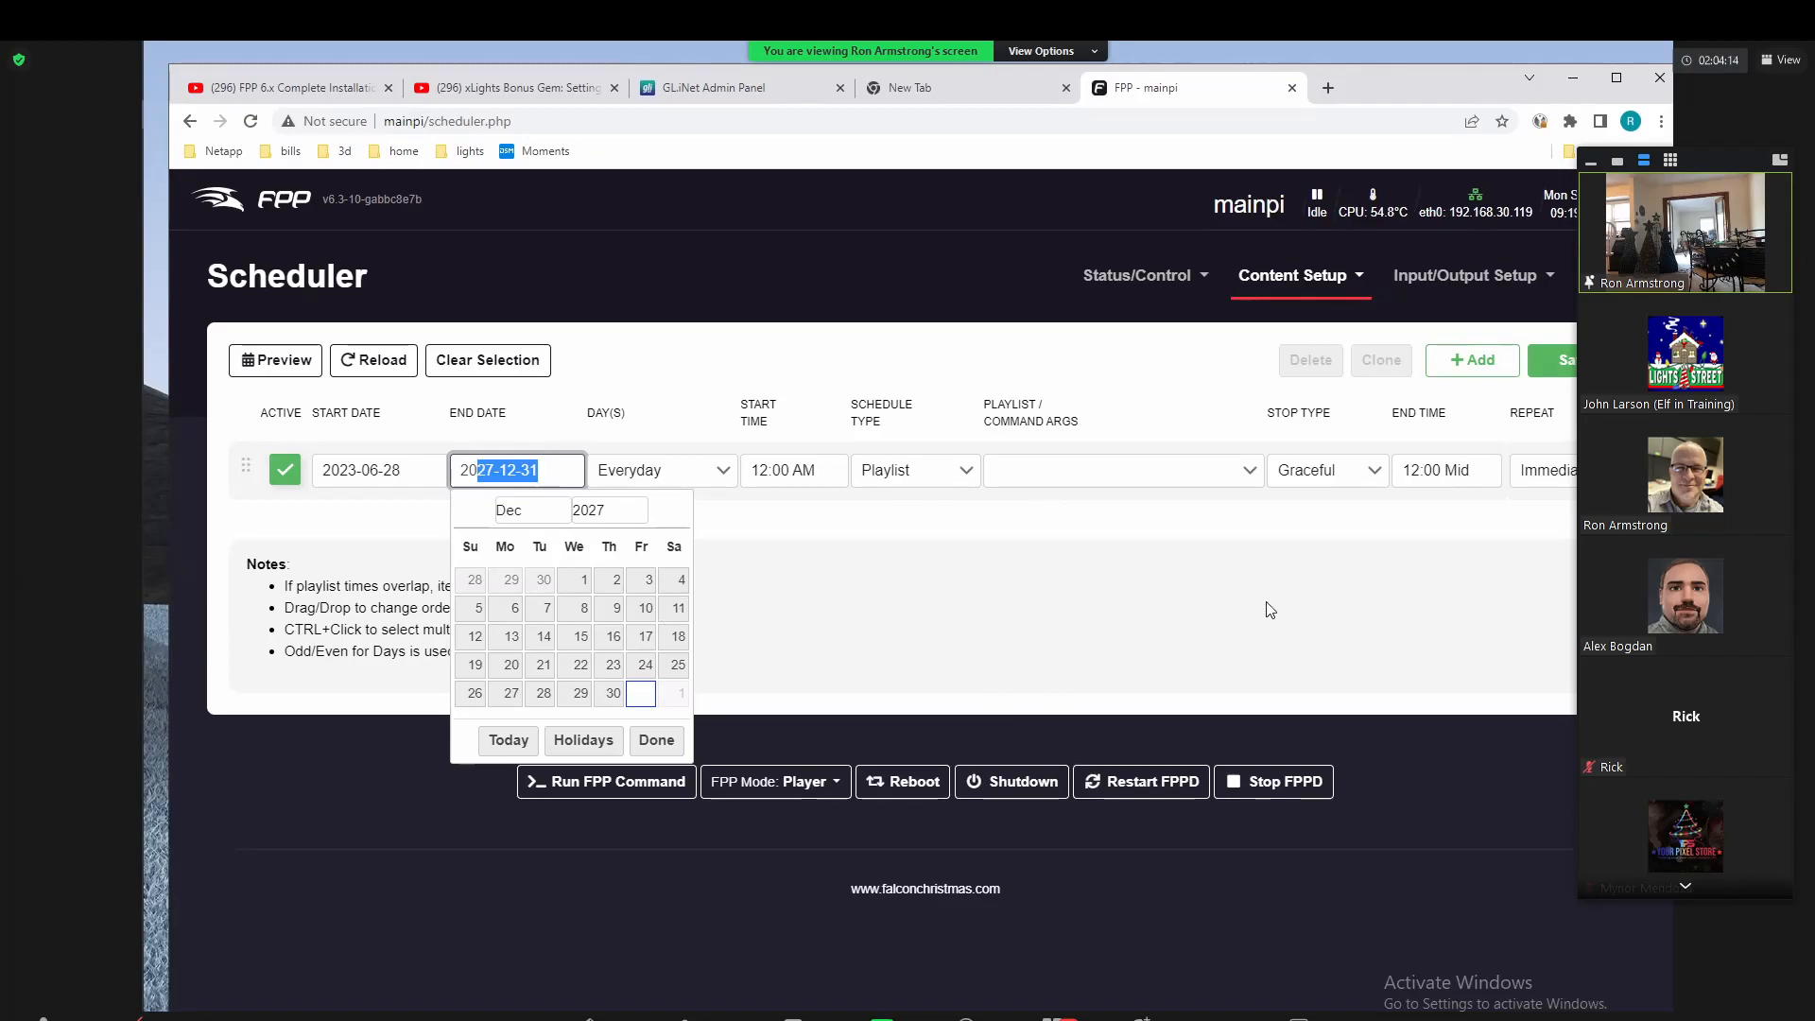
triple_click(1021, 651)
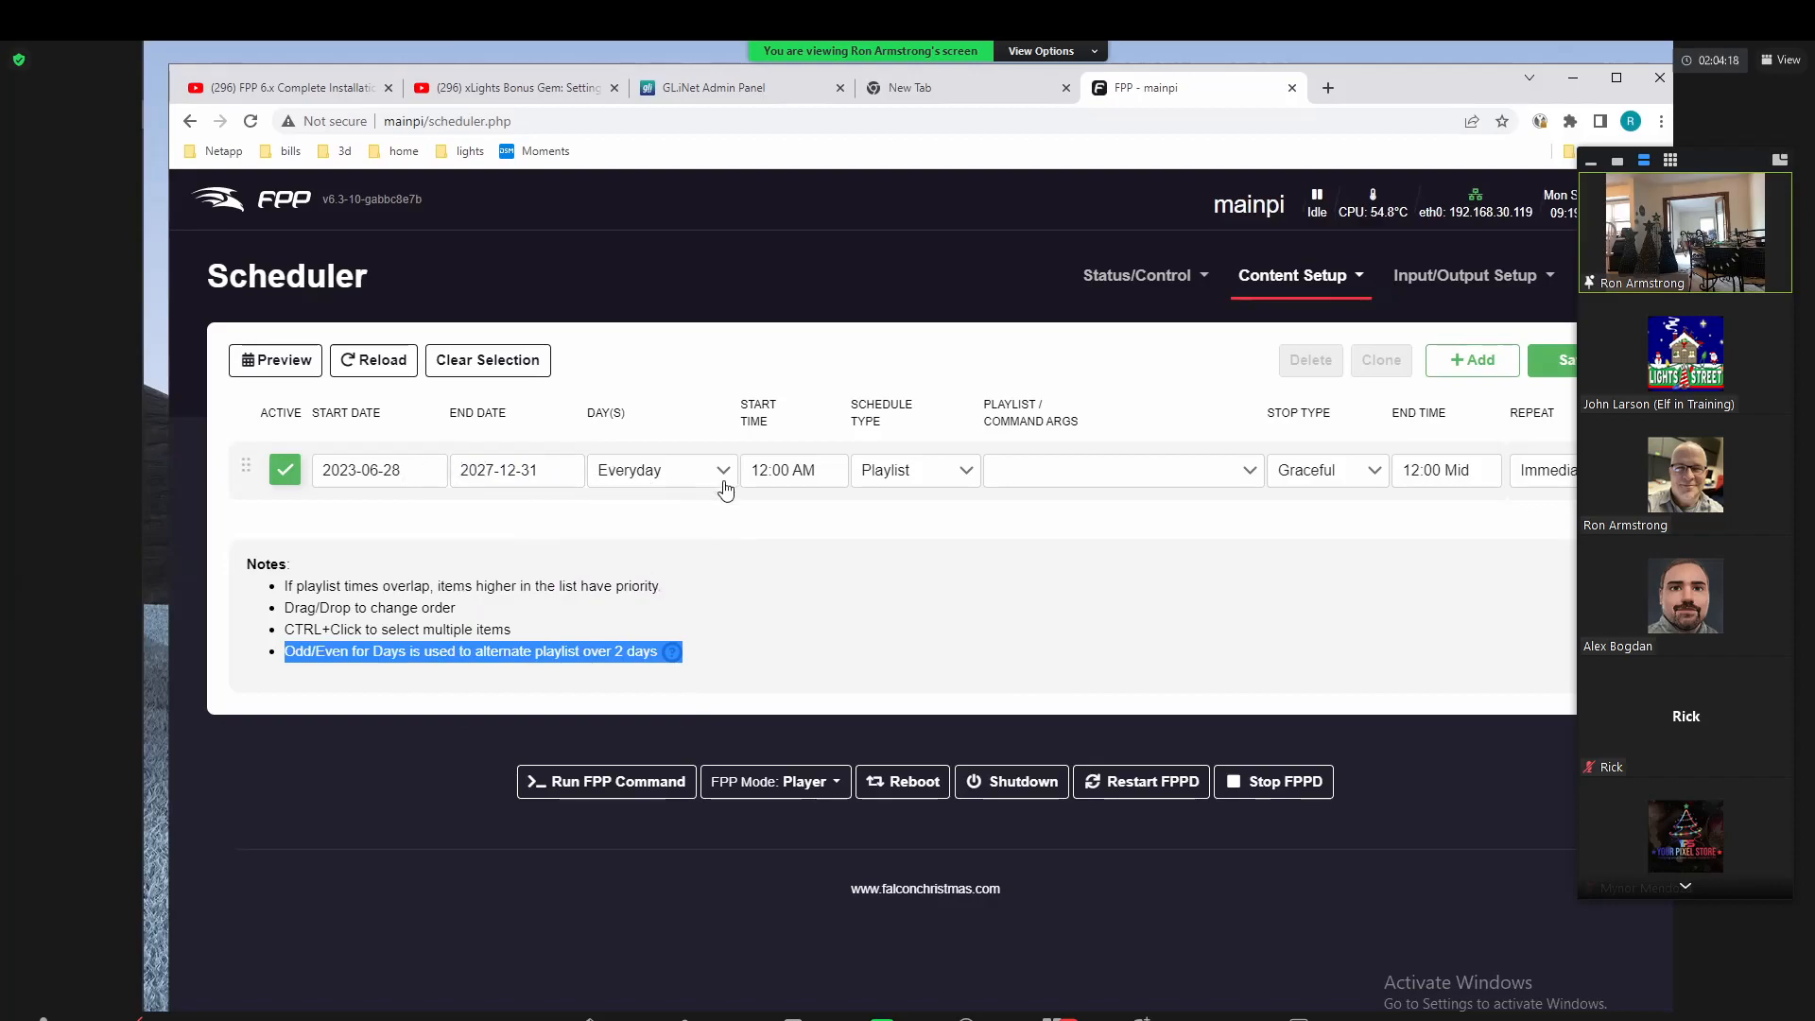
click(694, 474)
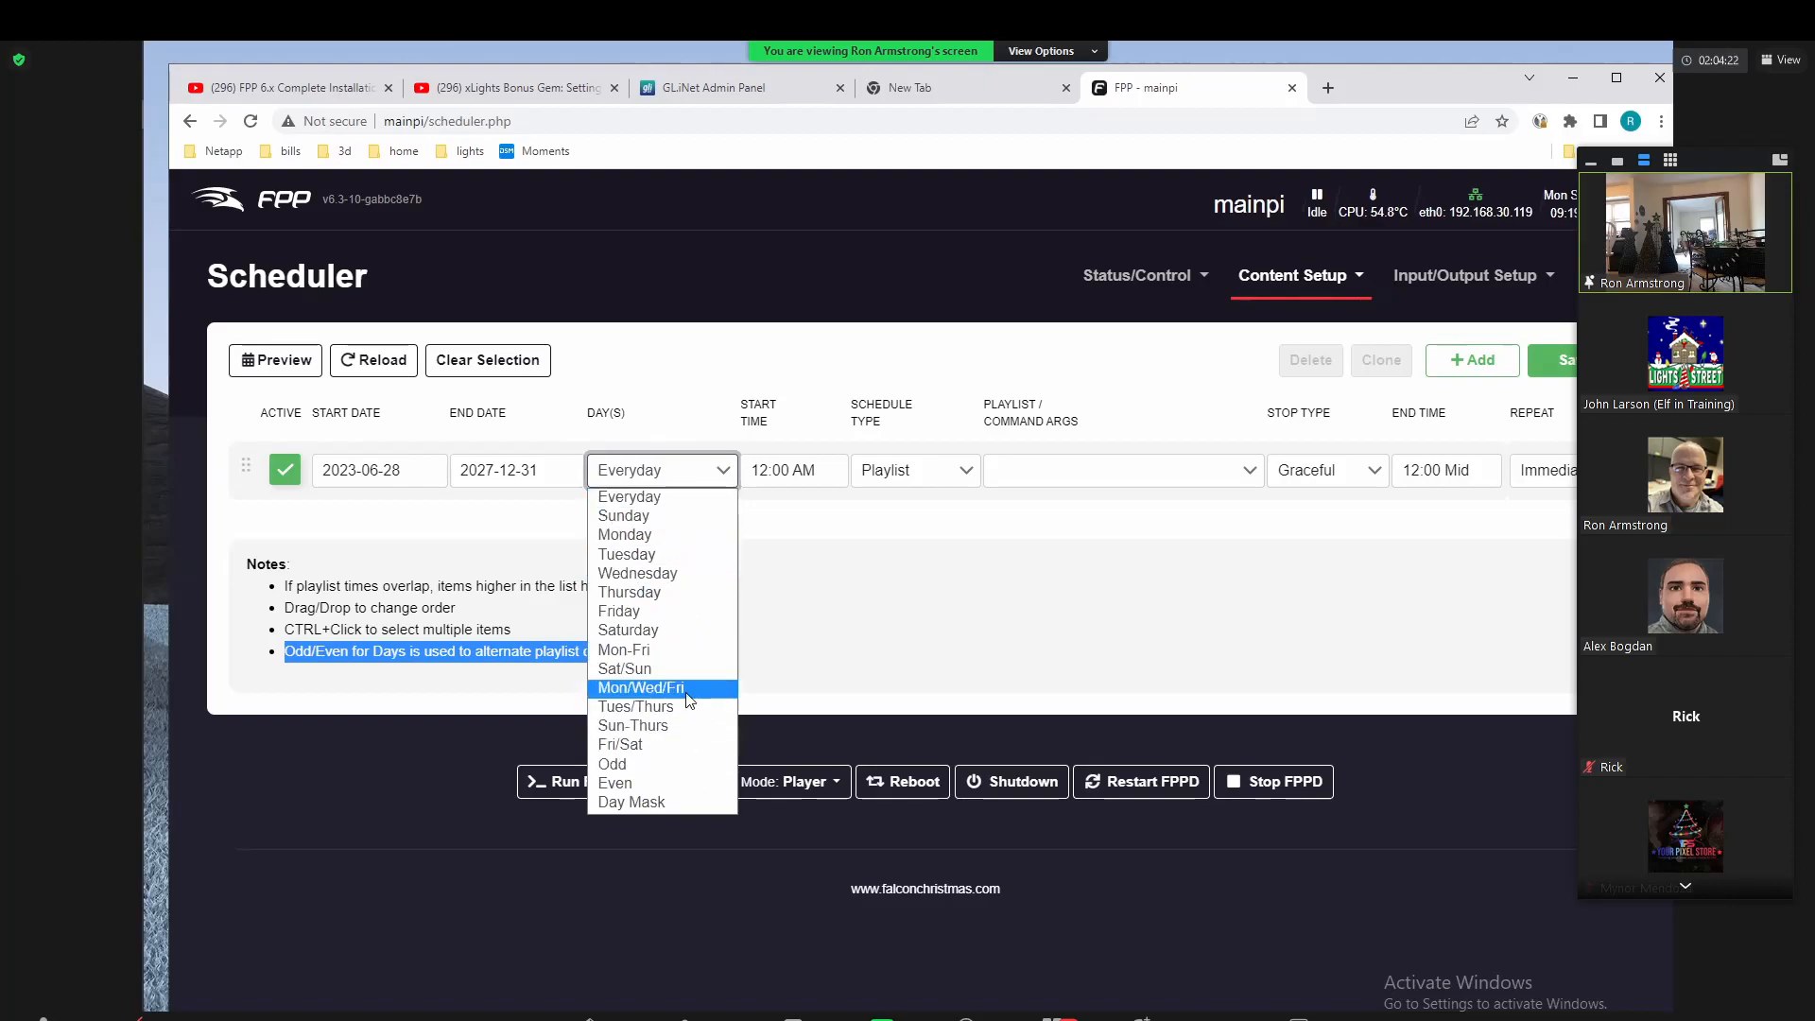
click(687, 698)
click(705, 473)
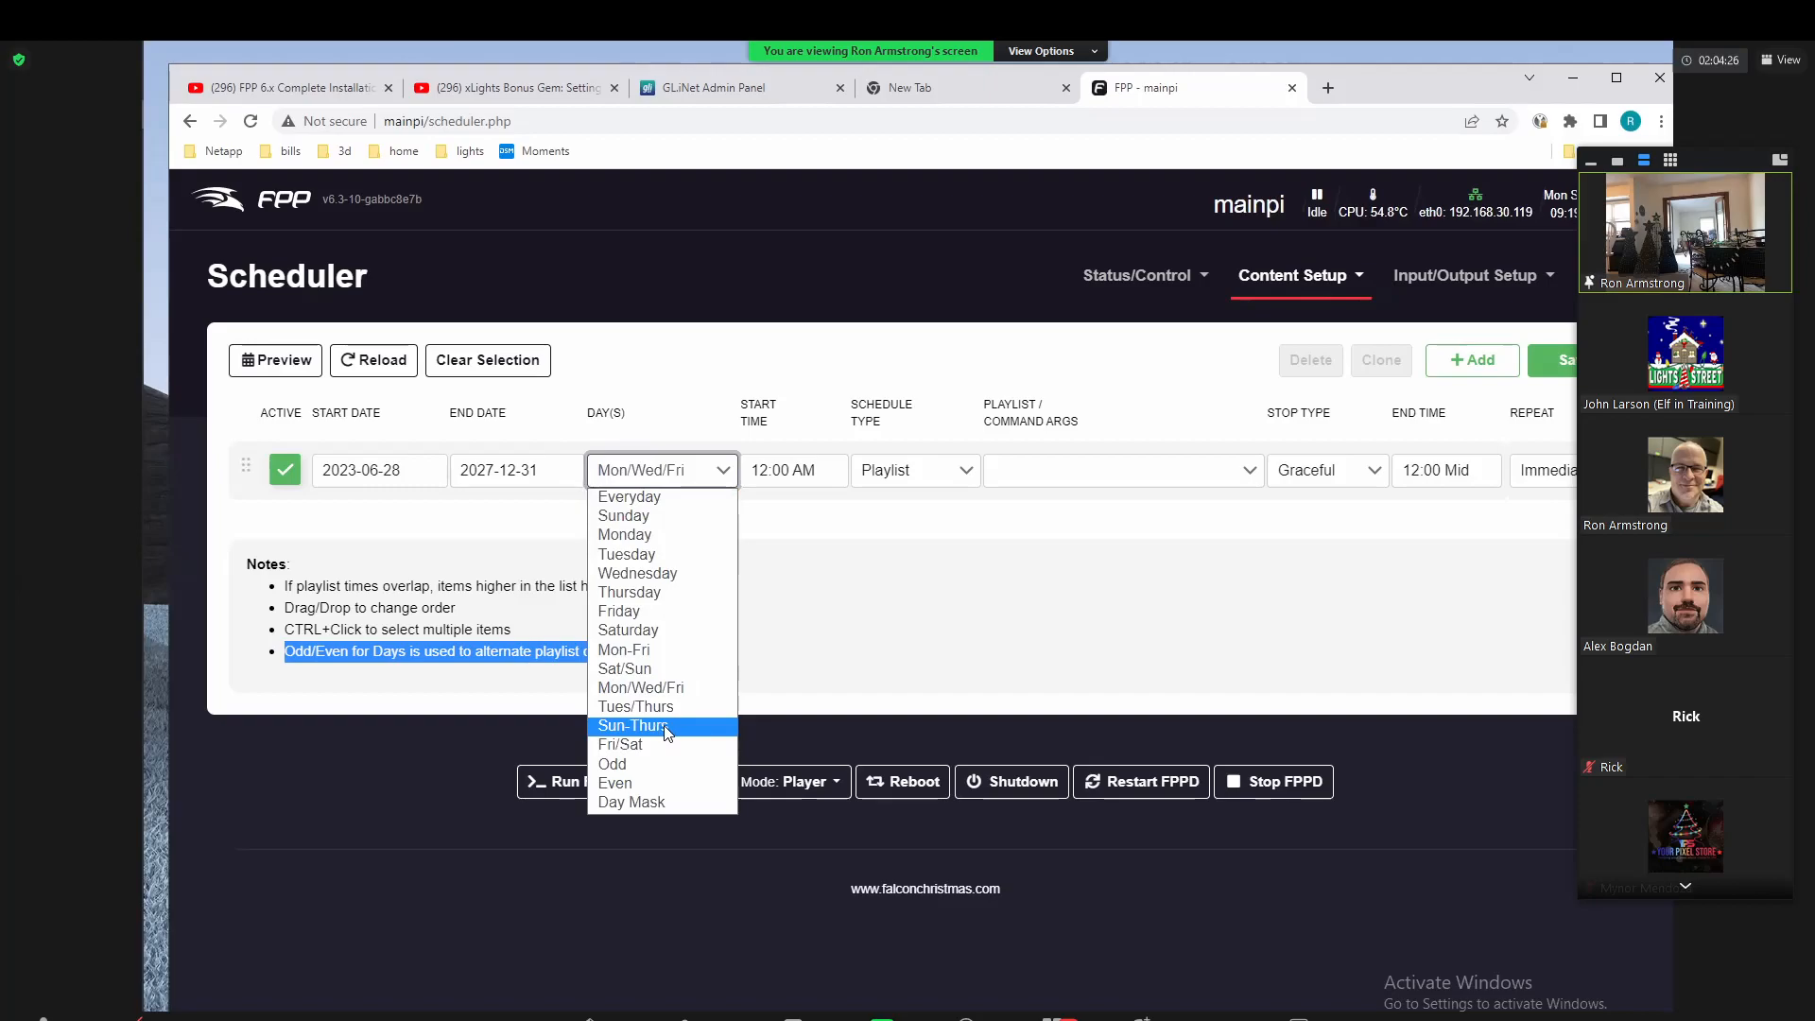
click(713, 726)
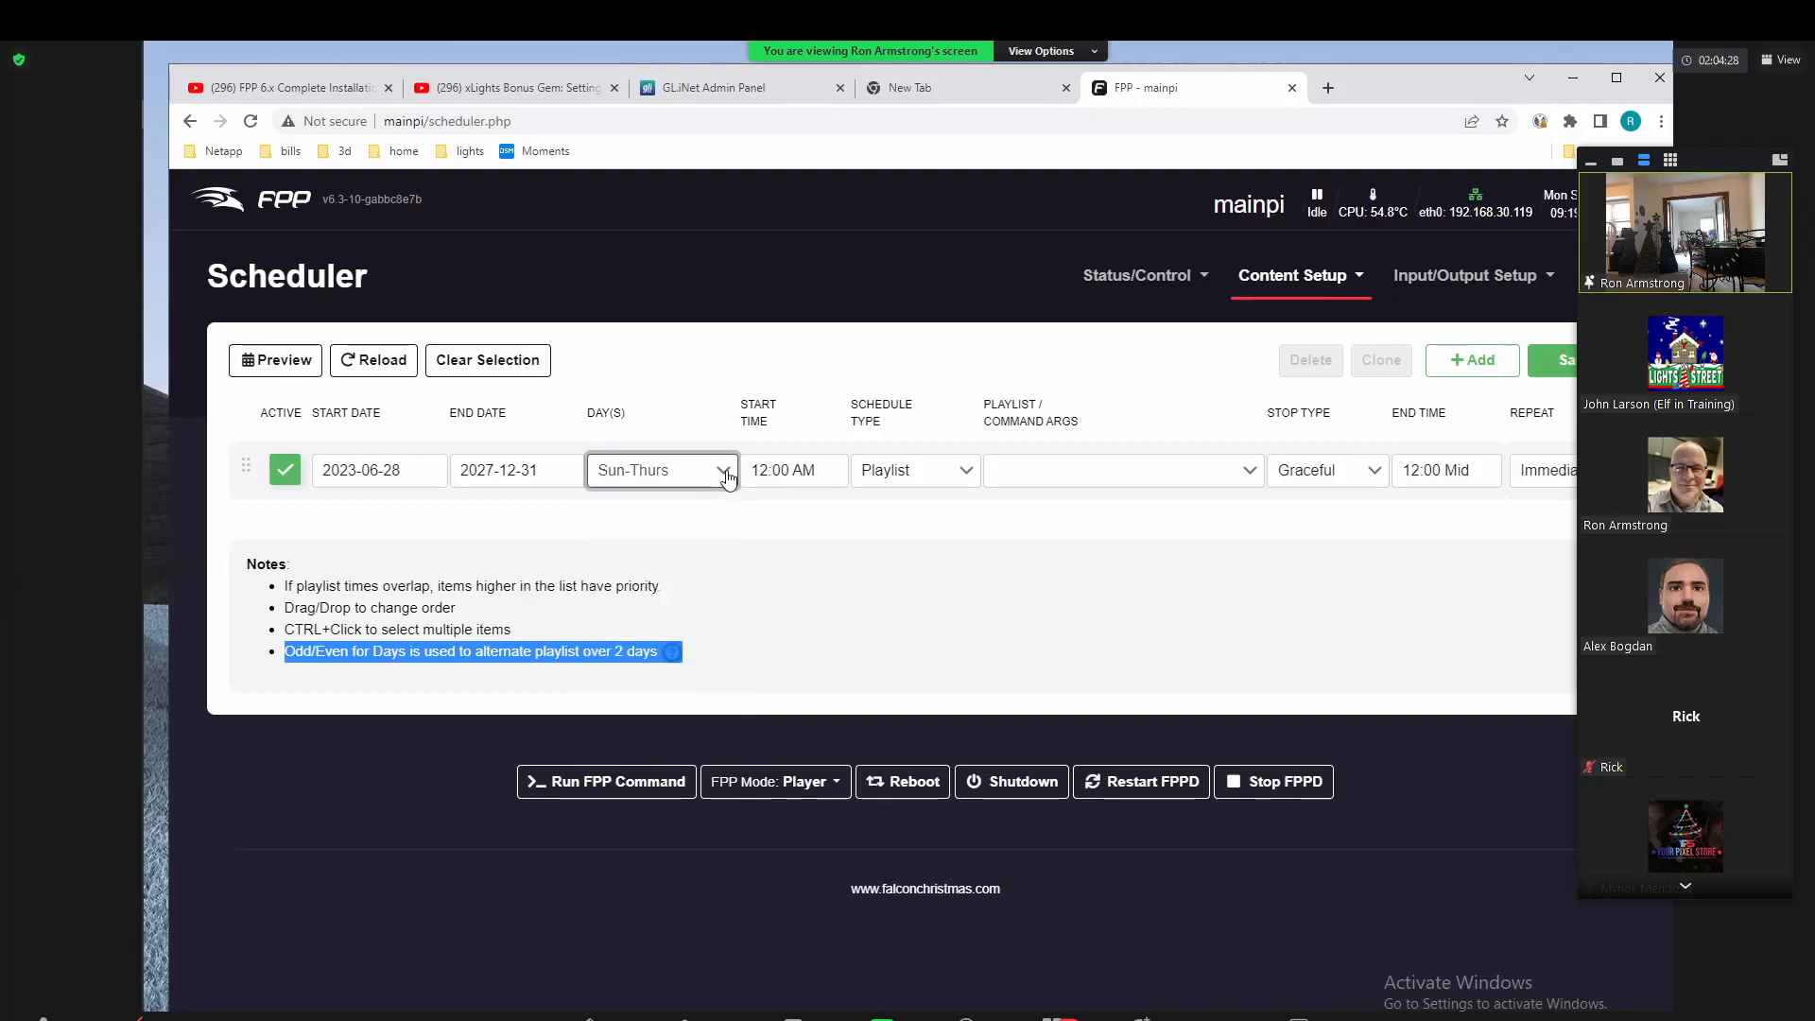
Step: Examine the available day options for the schedule entry, such as Odd and Even, keeping Sun-Thurs selected
click(723, 471)
click(728, 473)
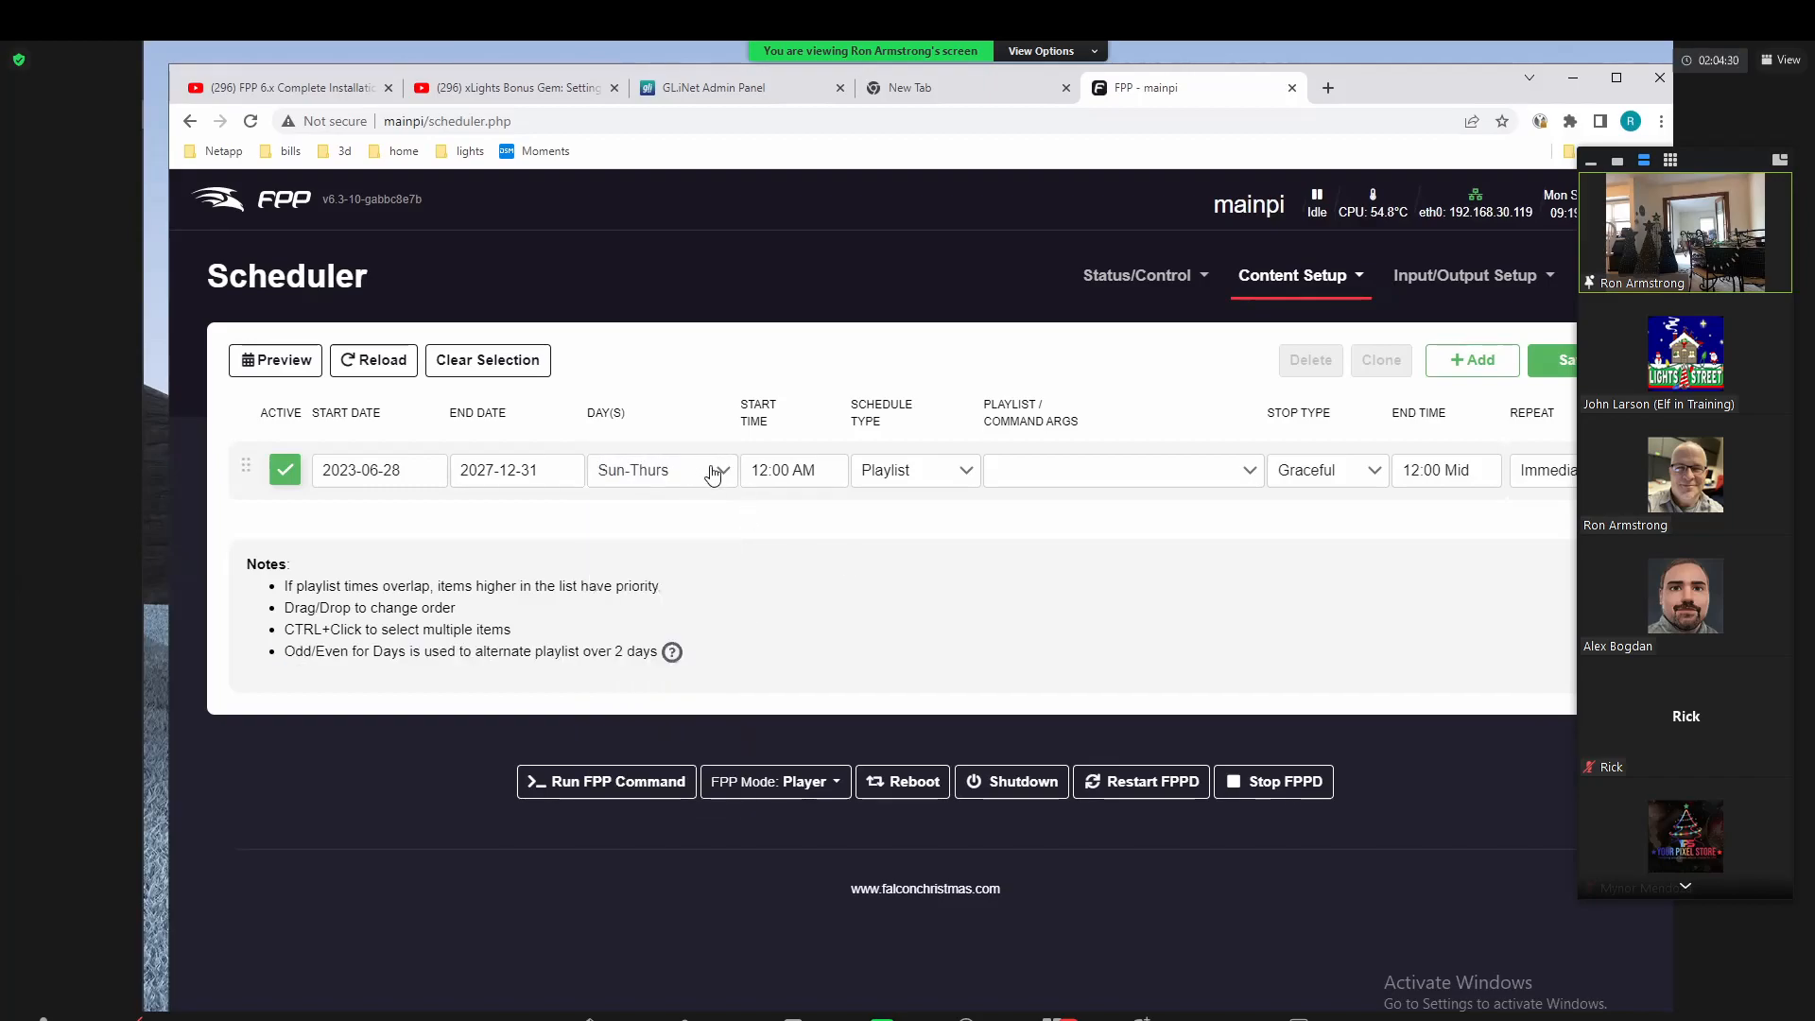
click(714, 471)
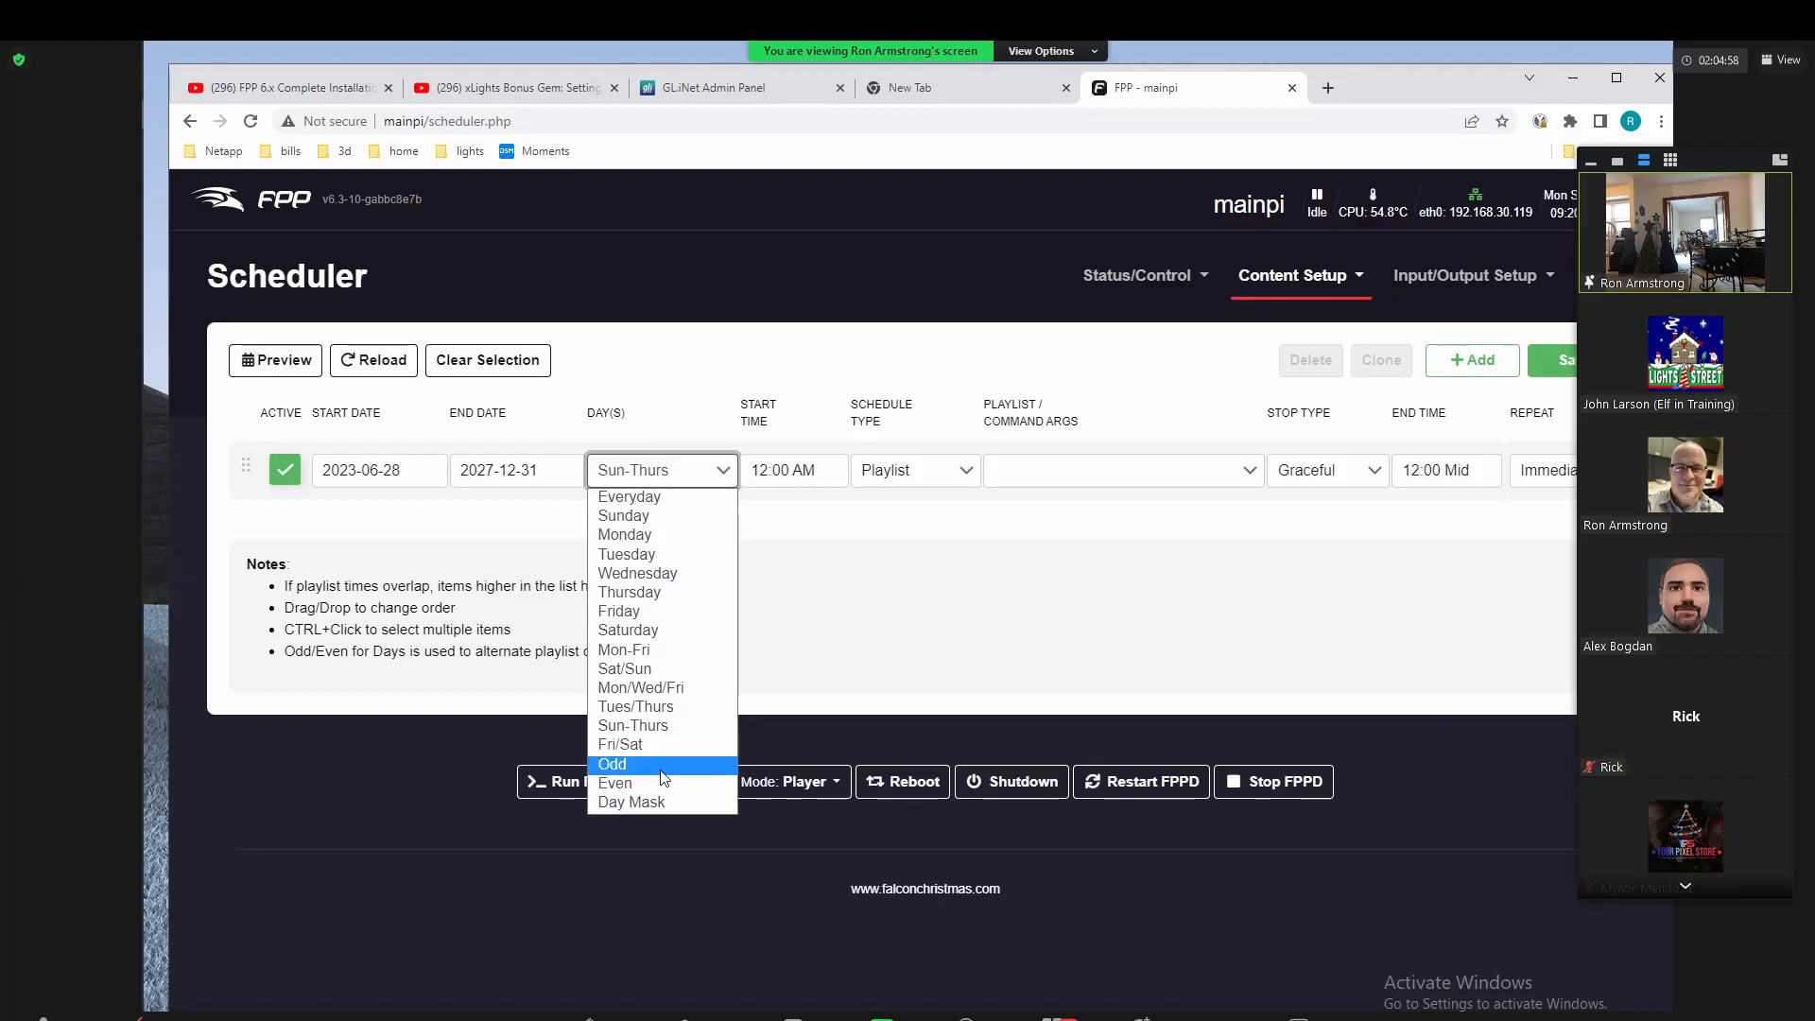
click(142, 584)
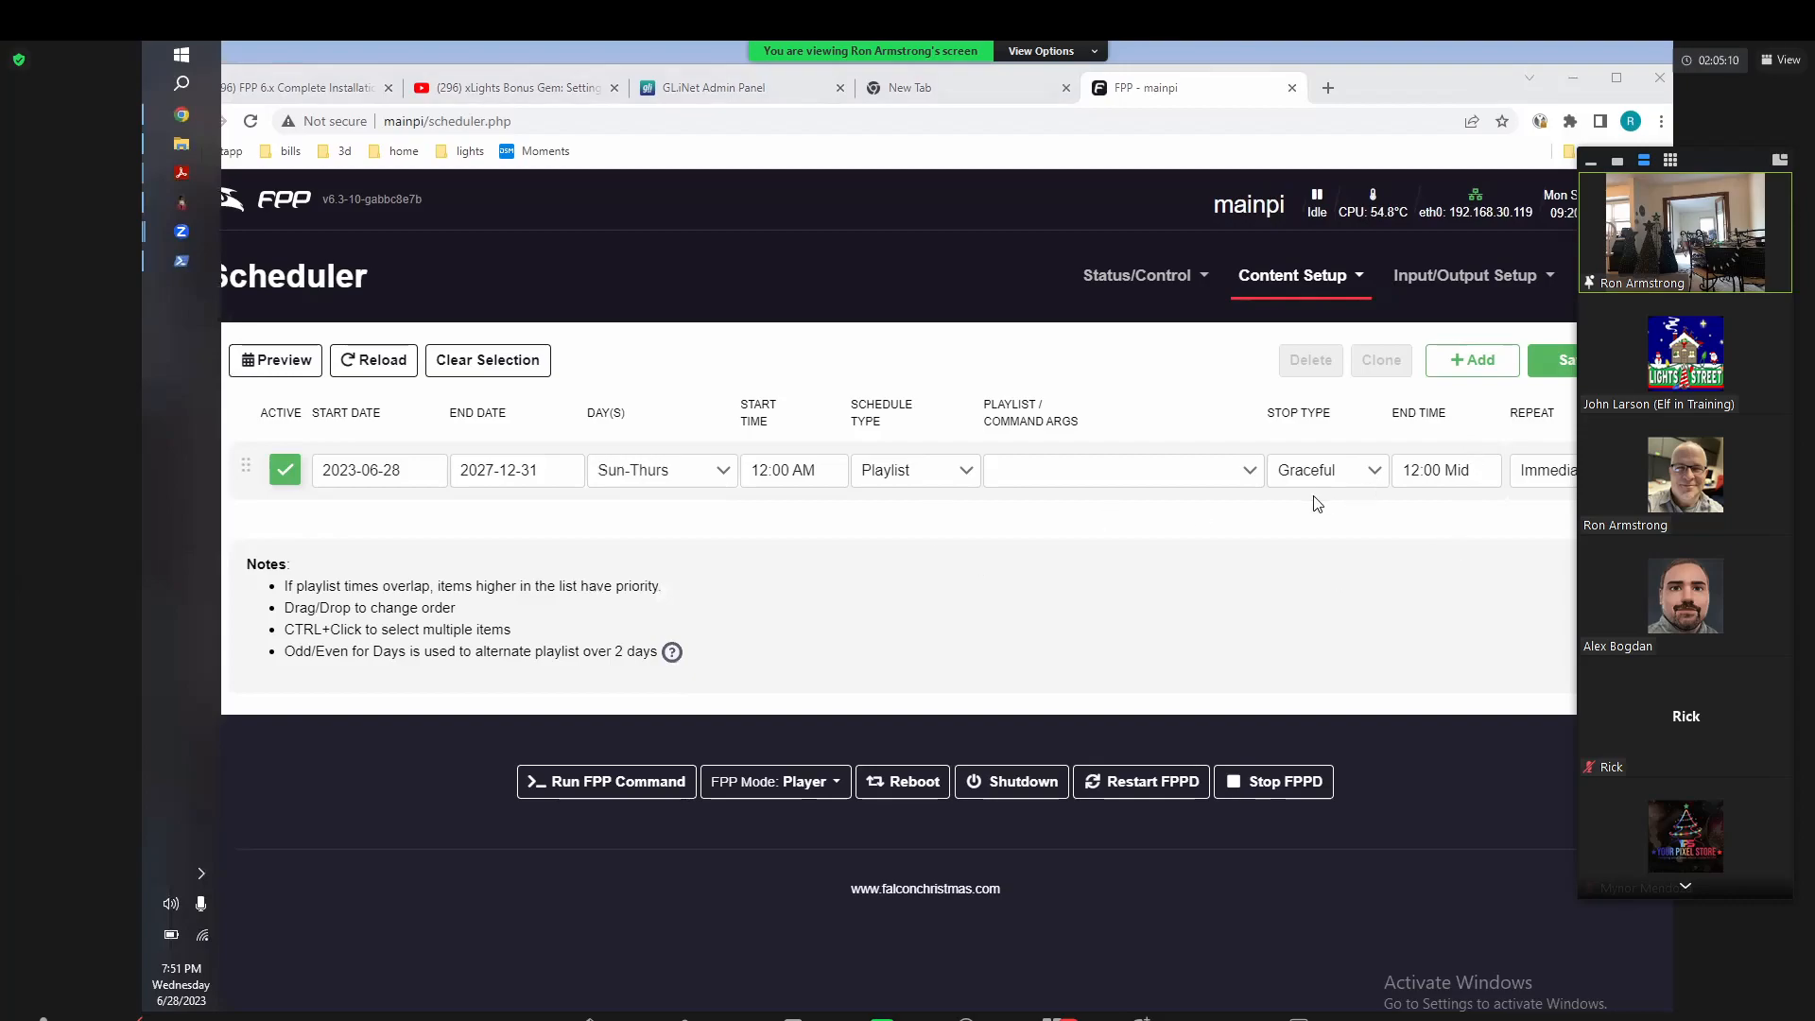
click(721, 470)
click(723, 471)
click(723, 470)
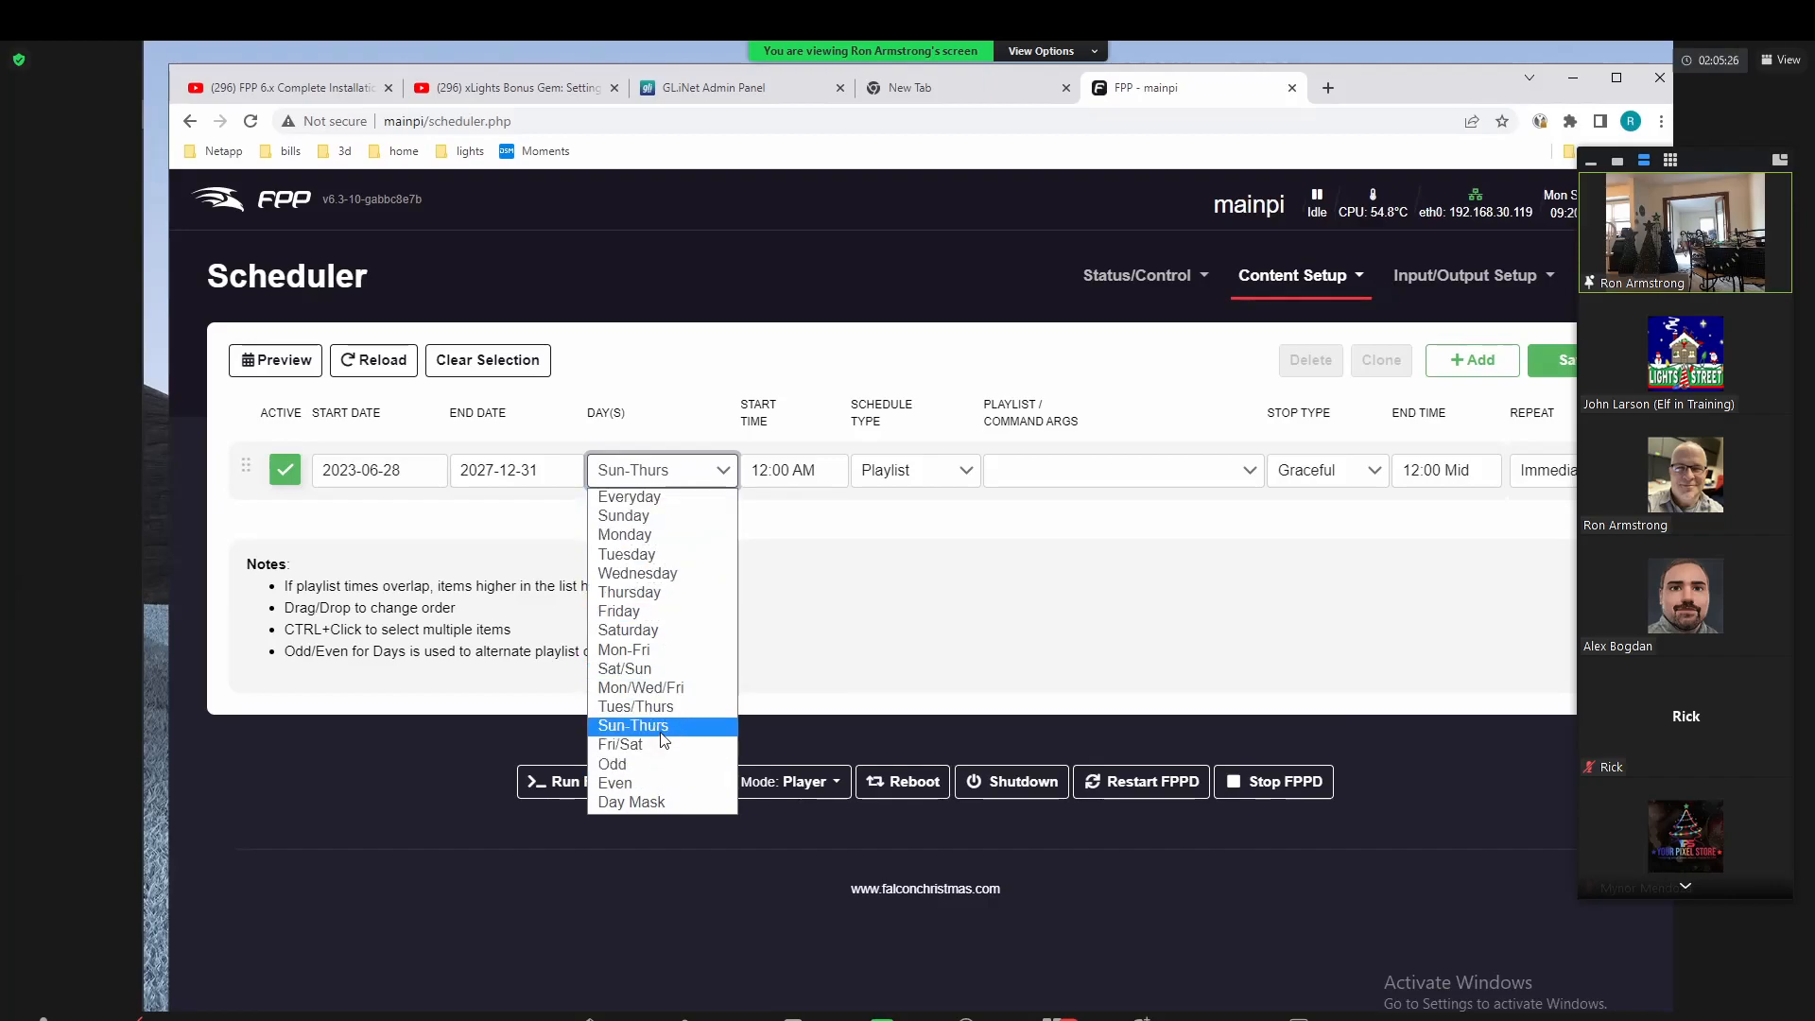
click(659, 728)
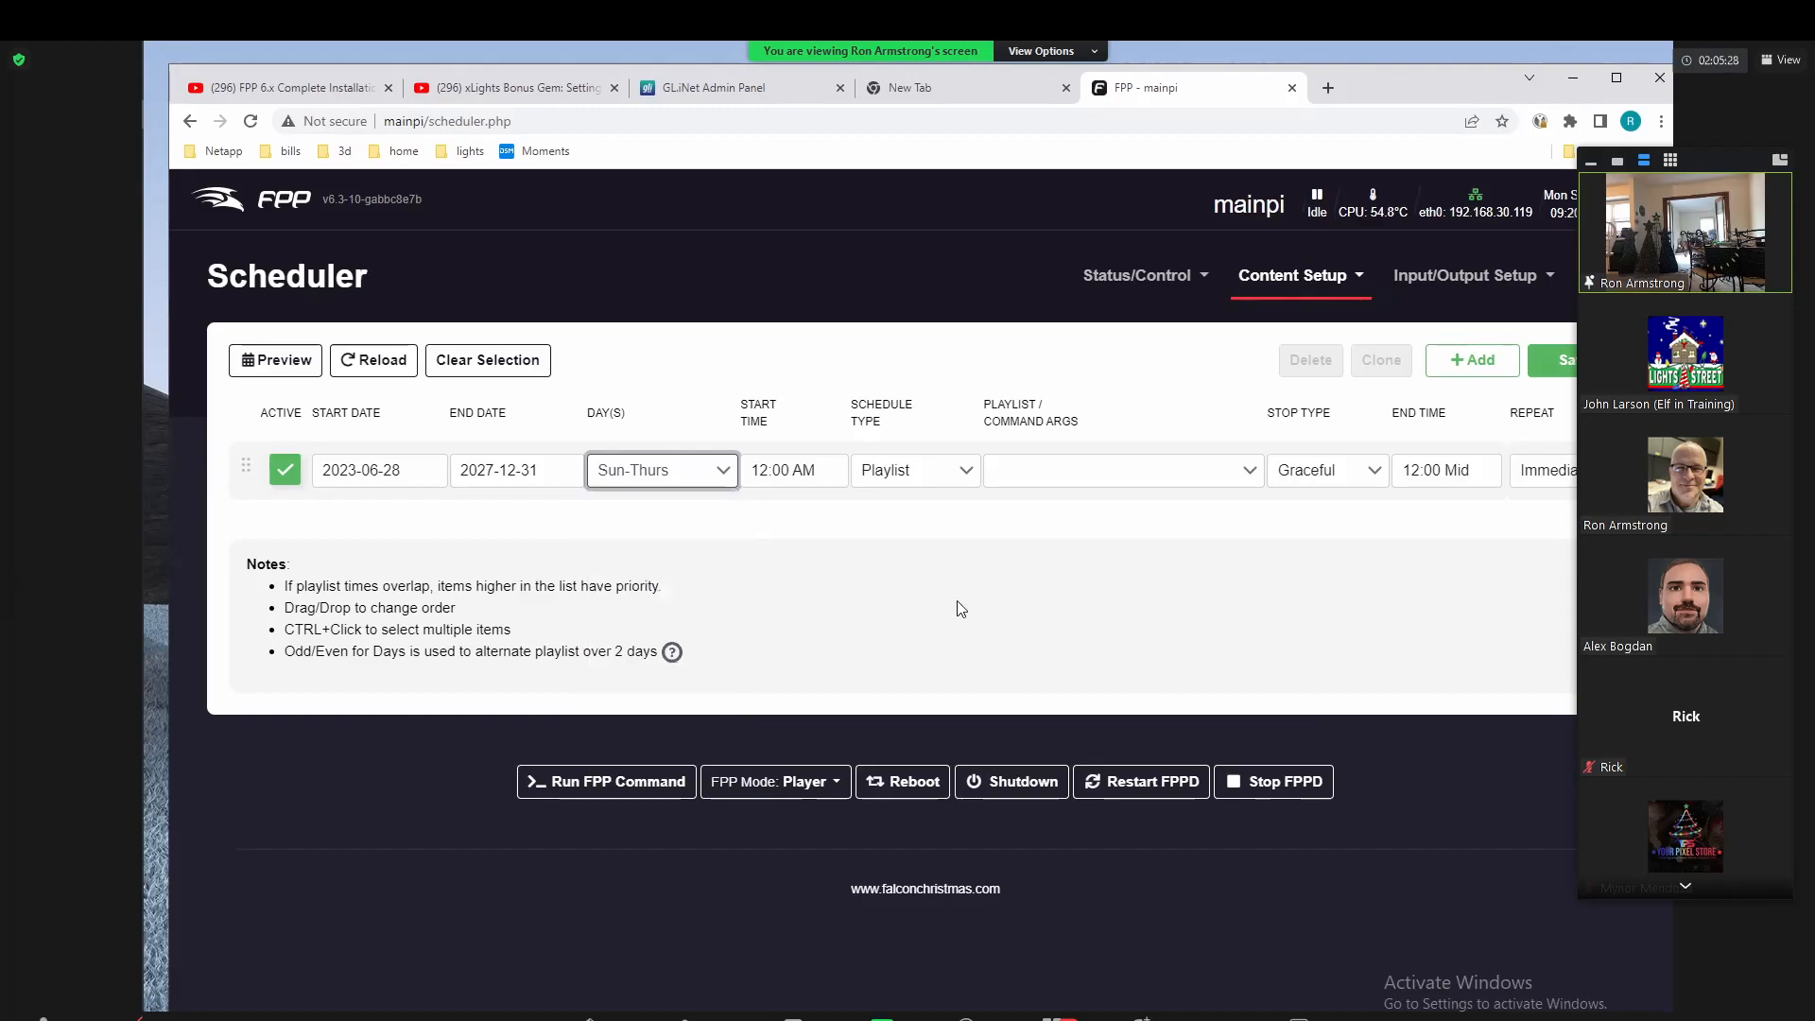
Step: Try preset morning start times for the schedule entry, ending with 08:00 AM
click(809, 469)
scroll(792, 567, down, 3)
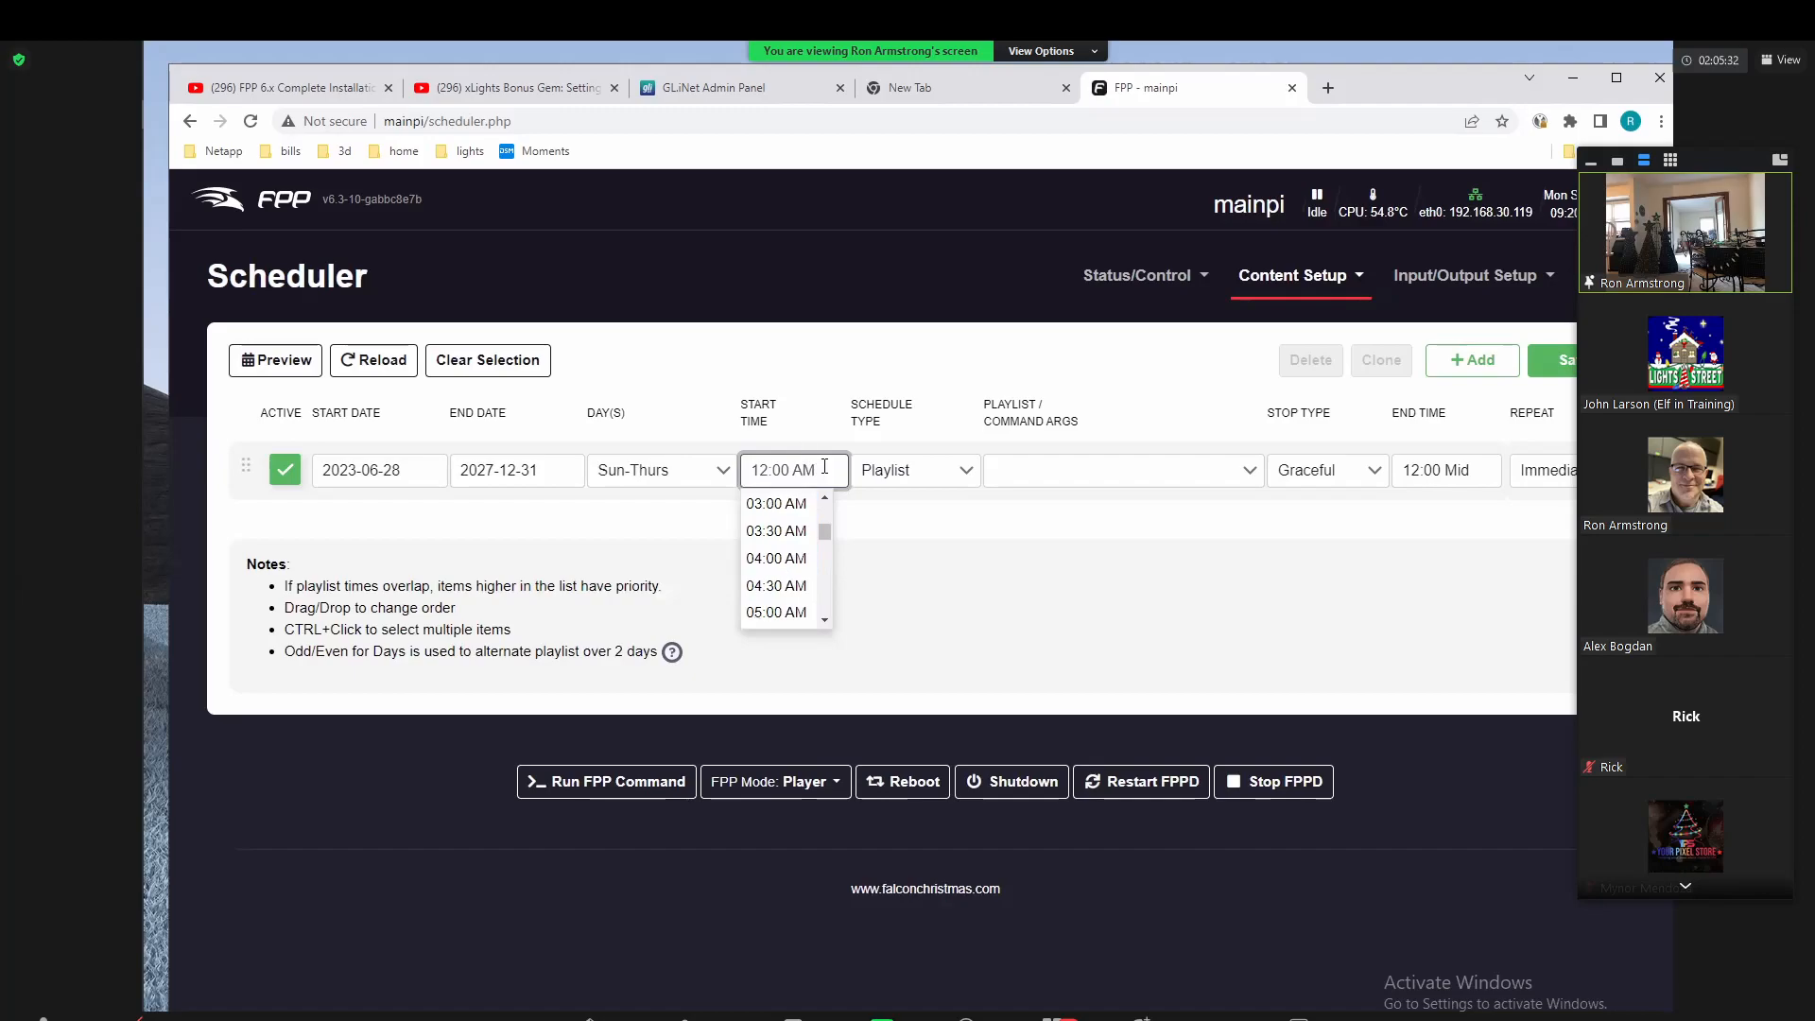
scroll(782, 530, down, 3)
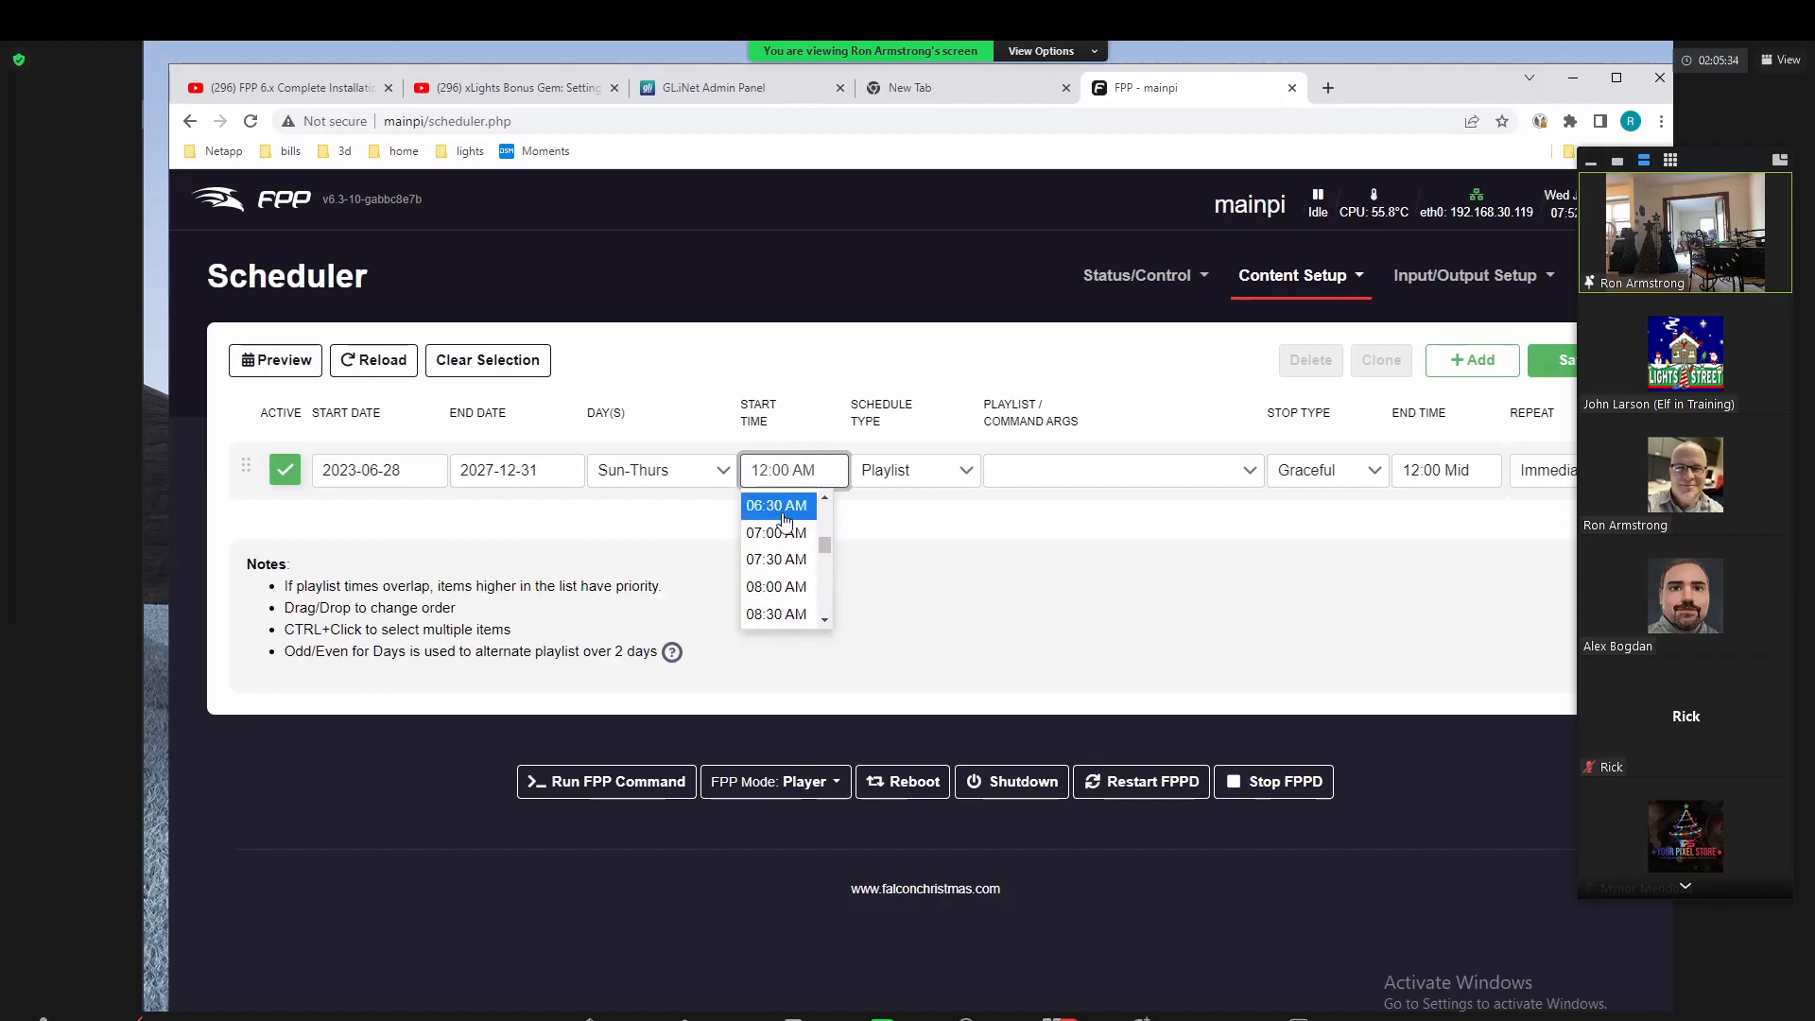
click(776, 533)
click(803, 470)
click(800, 557)
click(794, 472)
click(776, 560)
click(829, 471)
Step: Set the schedule entry's start time to the custom time 05:07 PM
drag(829, 470, 723, 480)
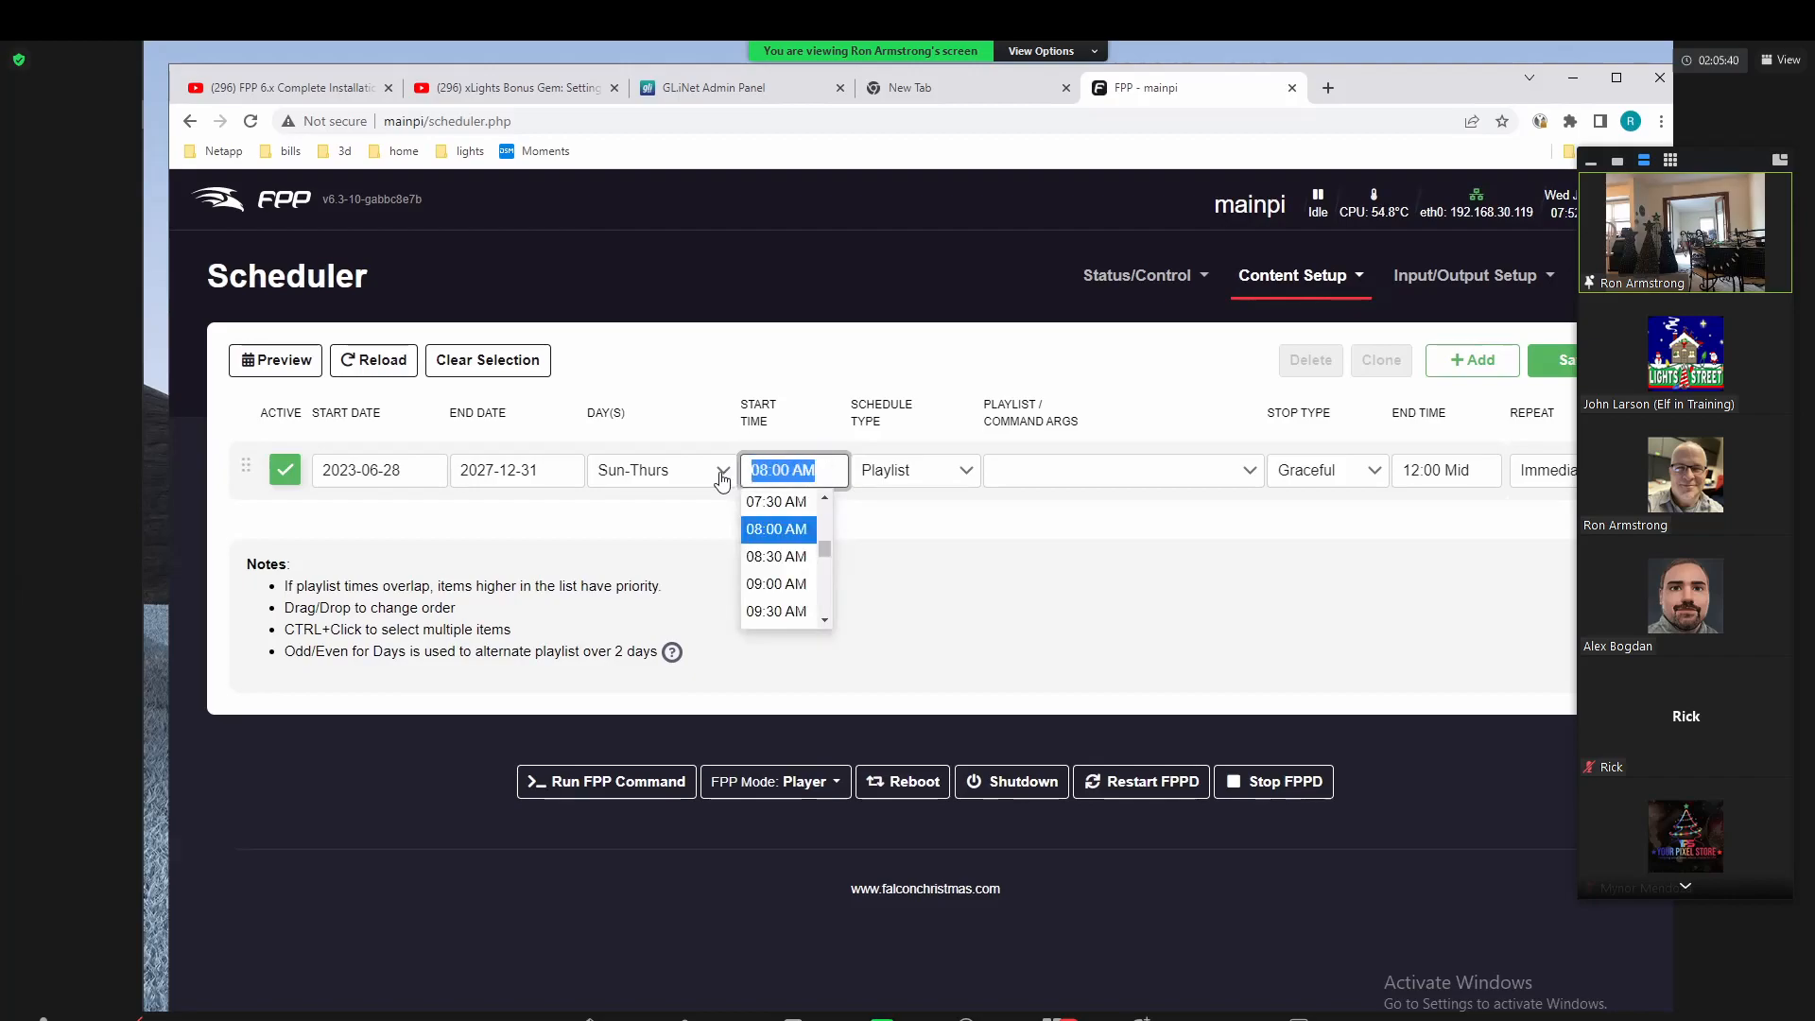
text(5:00 pm)
key(BackSpace)
key(BackSpace)
key(BackSpace)
key(BackSpace)
key(BackSpace)
text(07 pm)
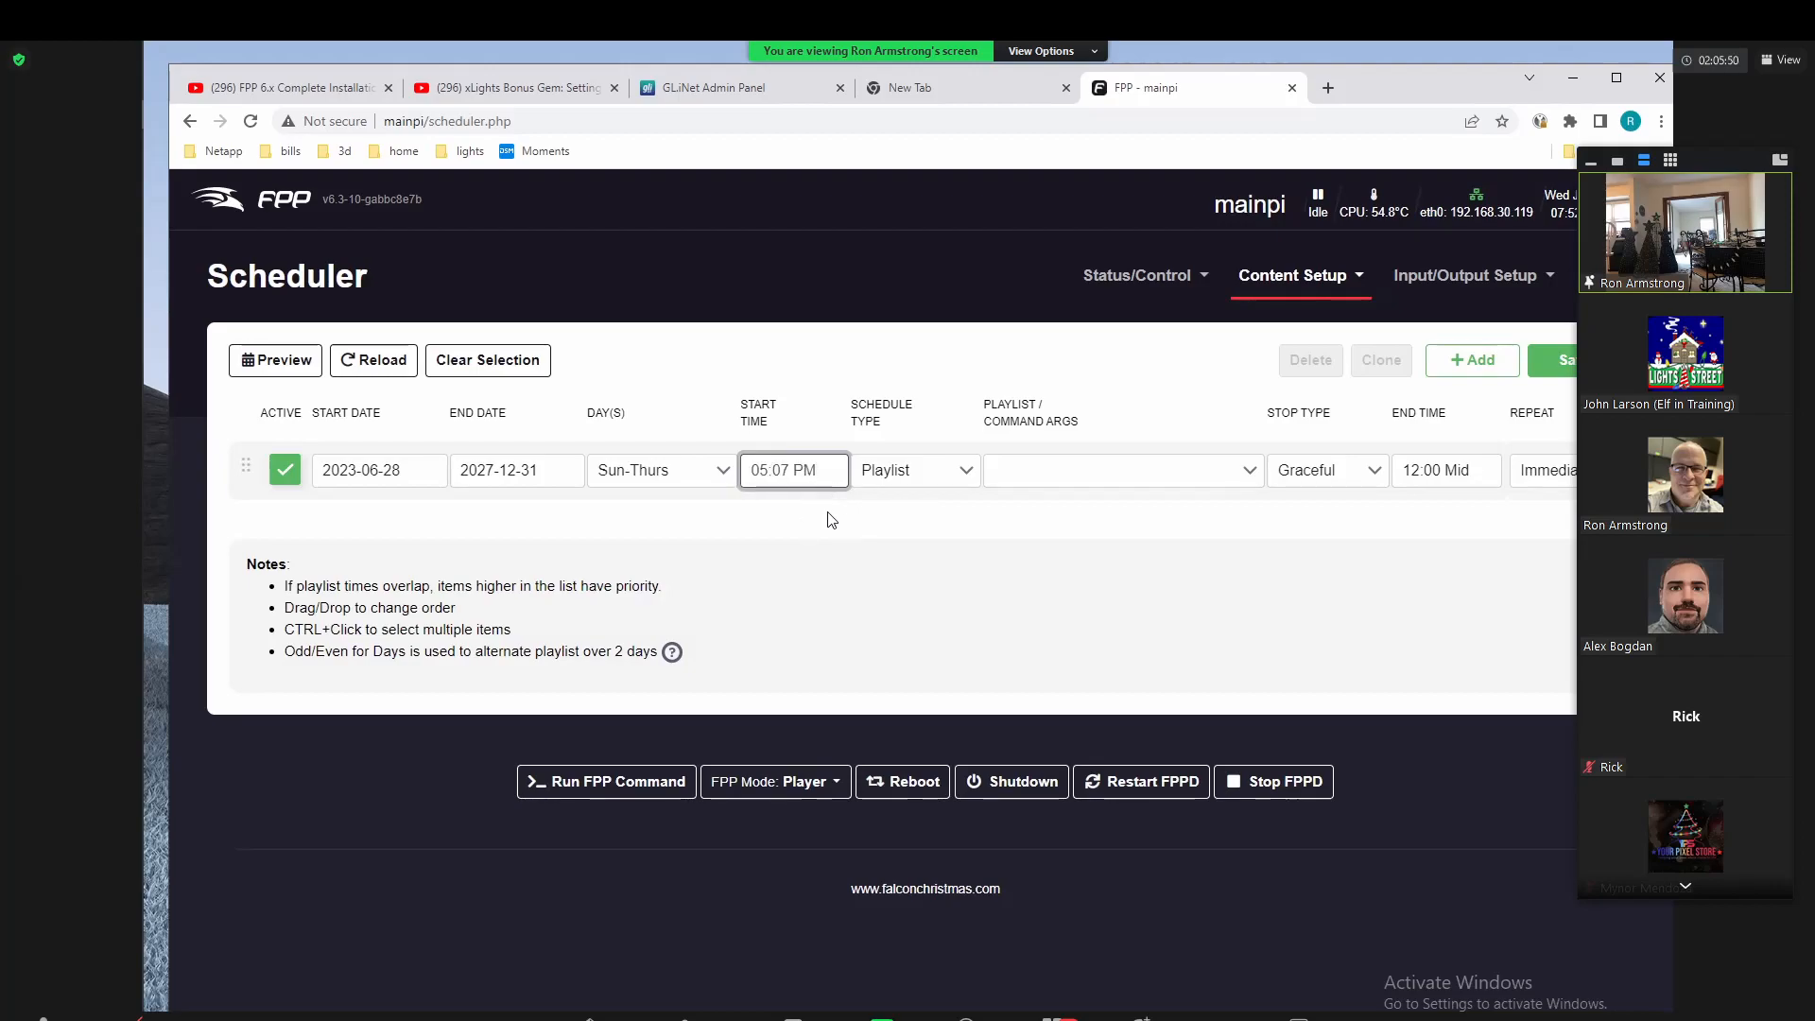
Step: Try the Sequence and Command schedule types for the entry, and return the type to Playlist
click(894, 482)
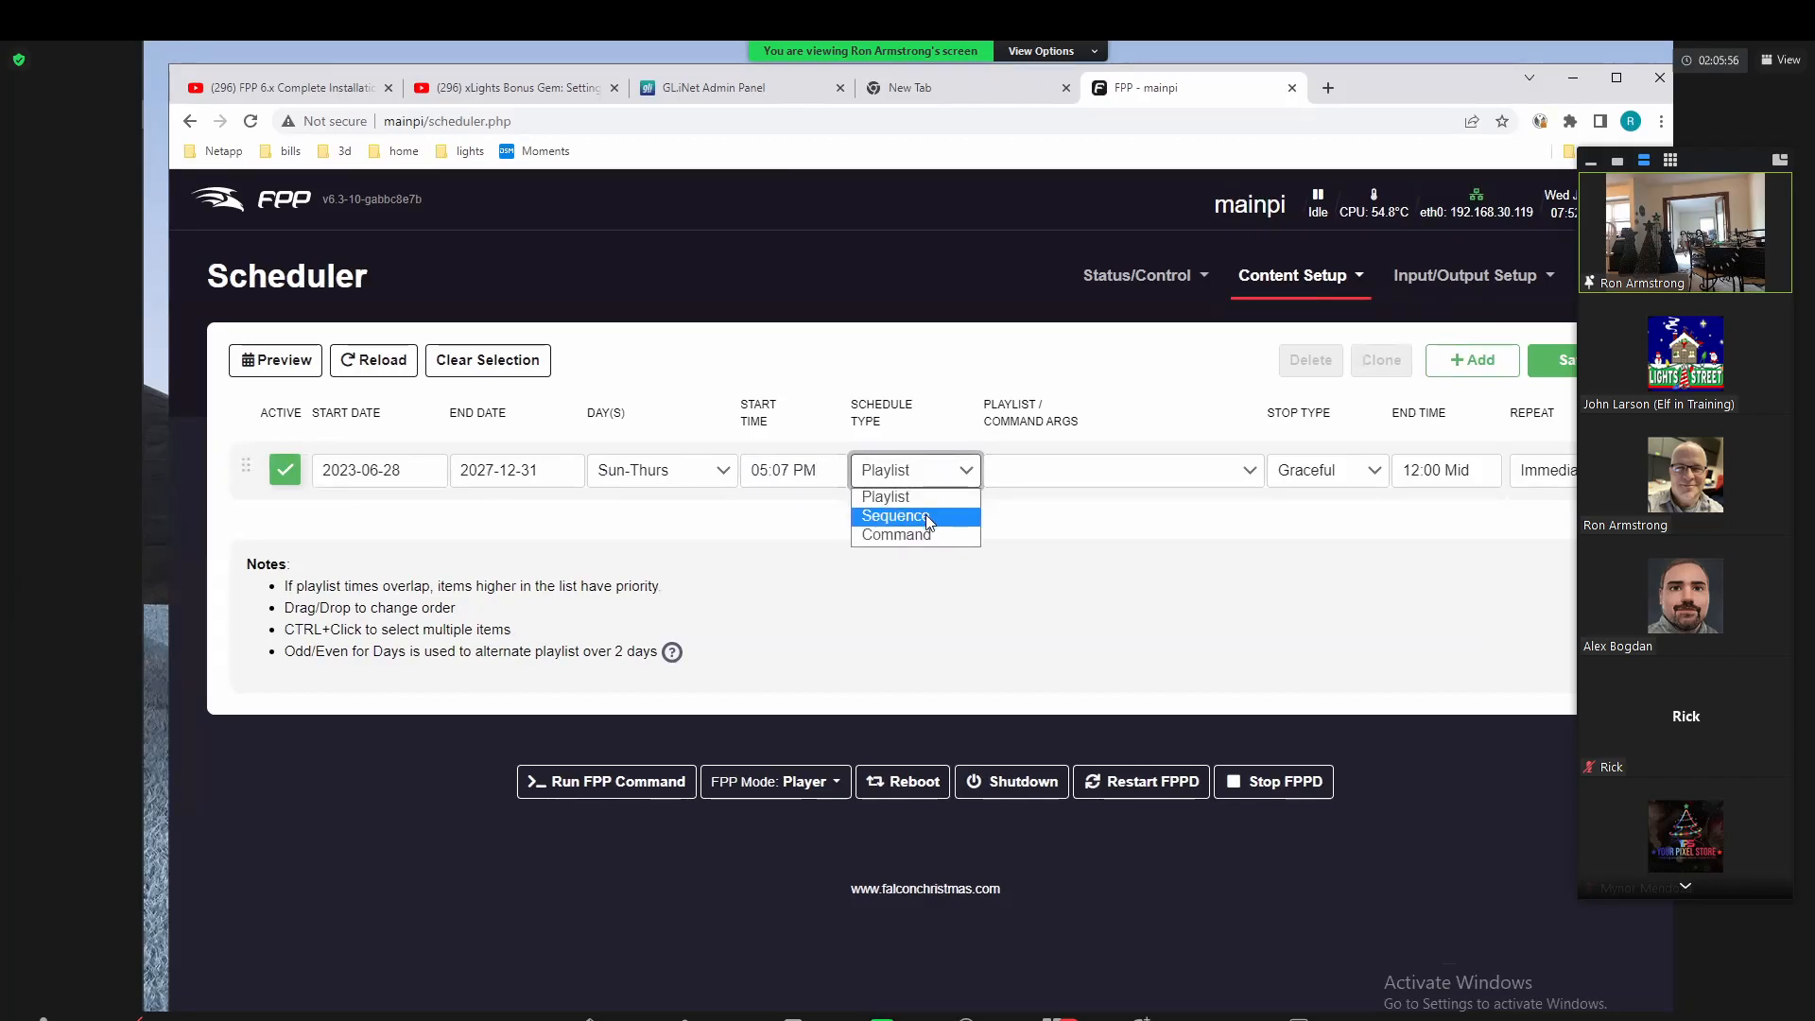
click(926, 515)
click(1080, 472)
click(1080, 472)
click(960, 469)
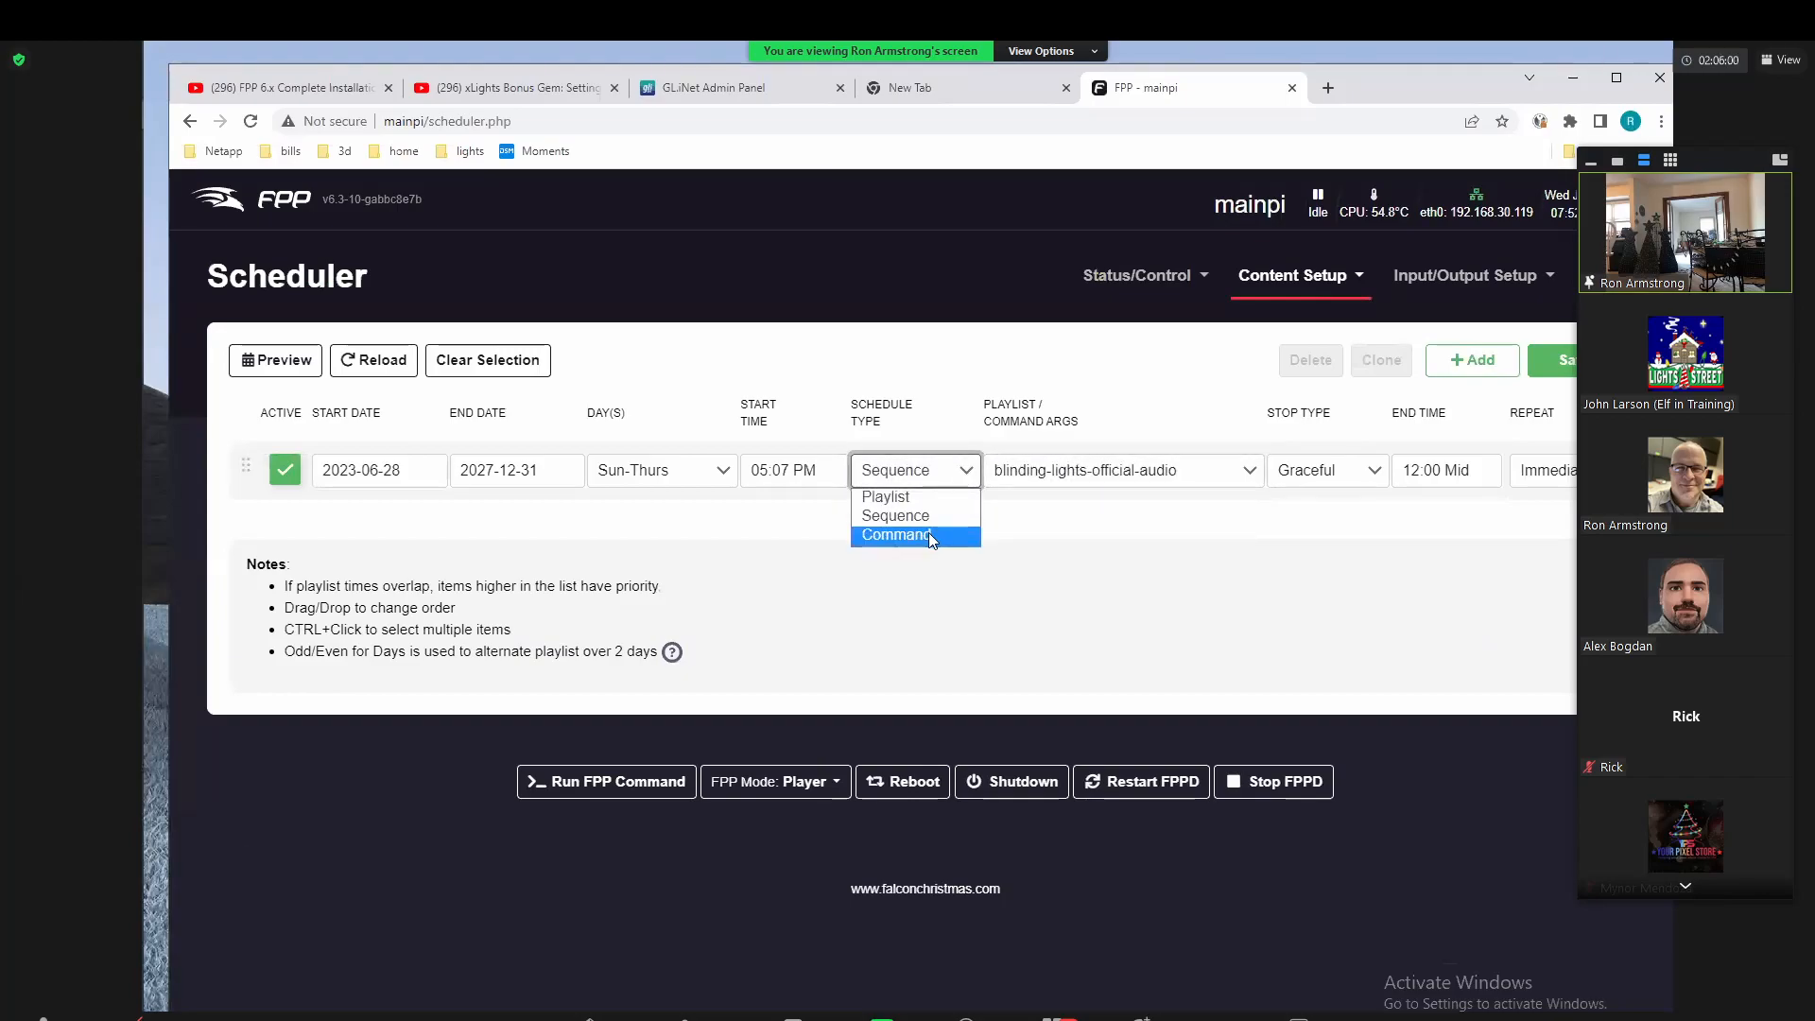
click(928, 531)
click(1078, 471)
click(1079, 472)
click(1078, 472)
click(952, 473)
click(945, 471)
click(936, 491)
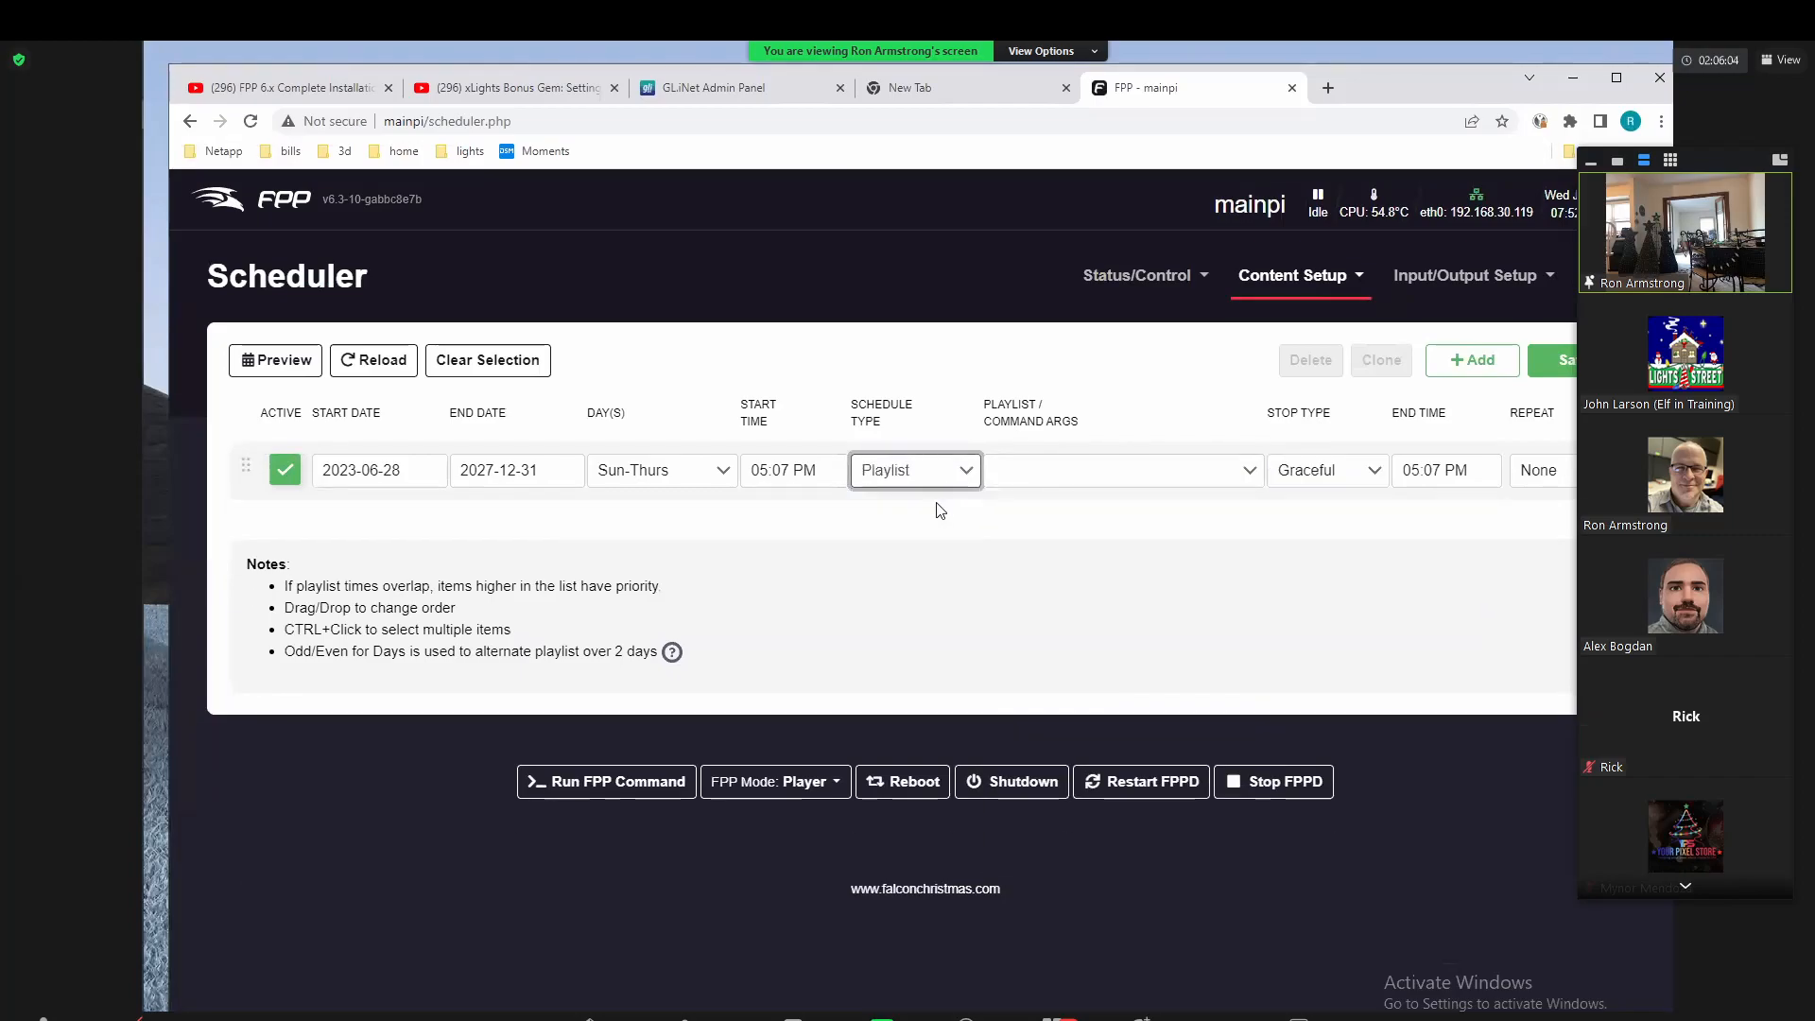
Step: Choose the zoom class playlist for the schedule entry and set its end time to 10:00 PM
click(1051, 479)
click(1039, 497)
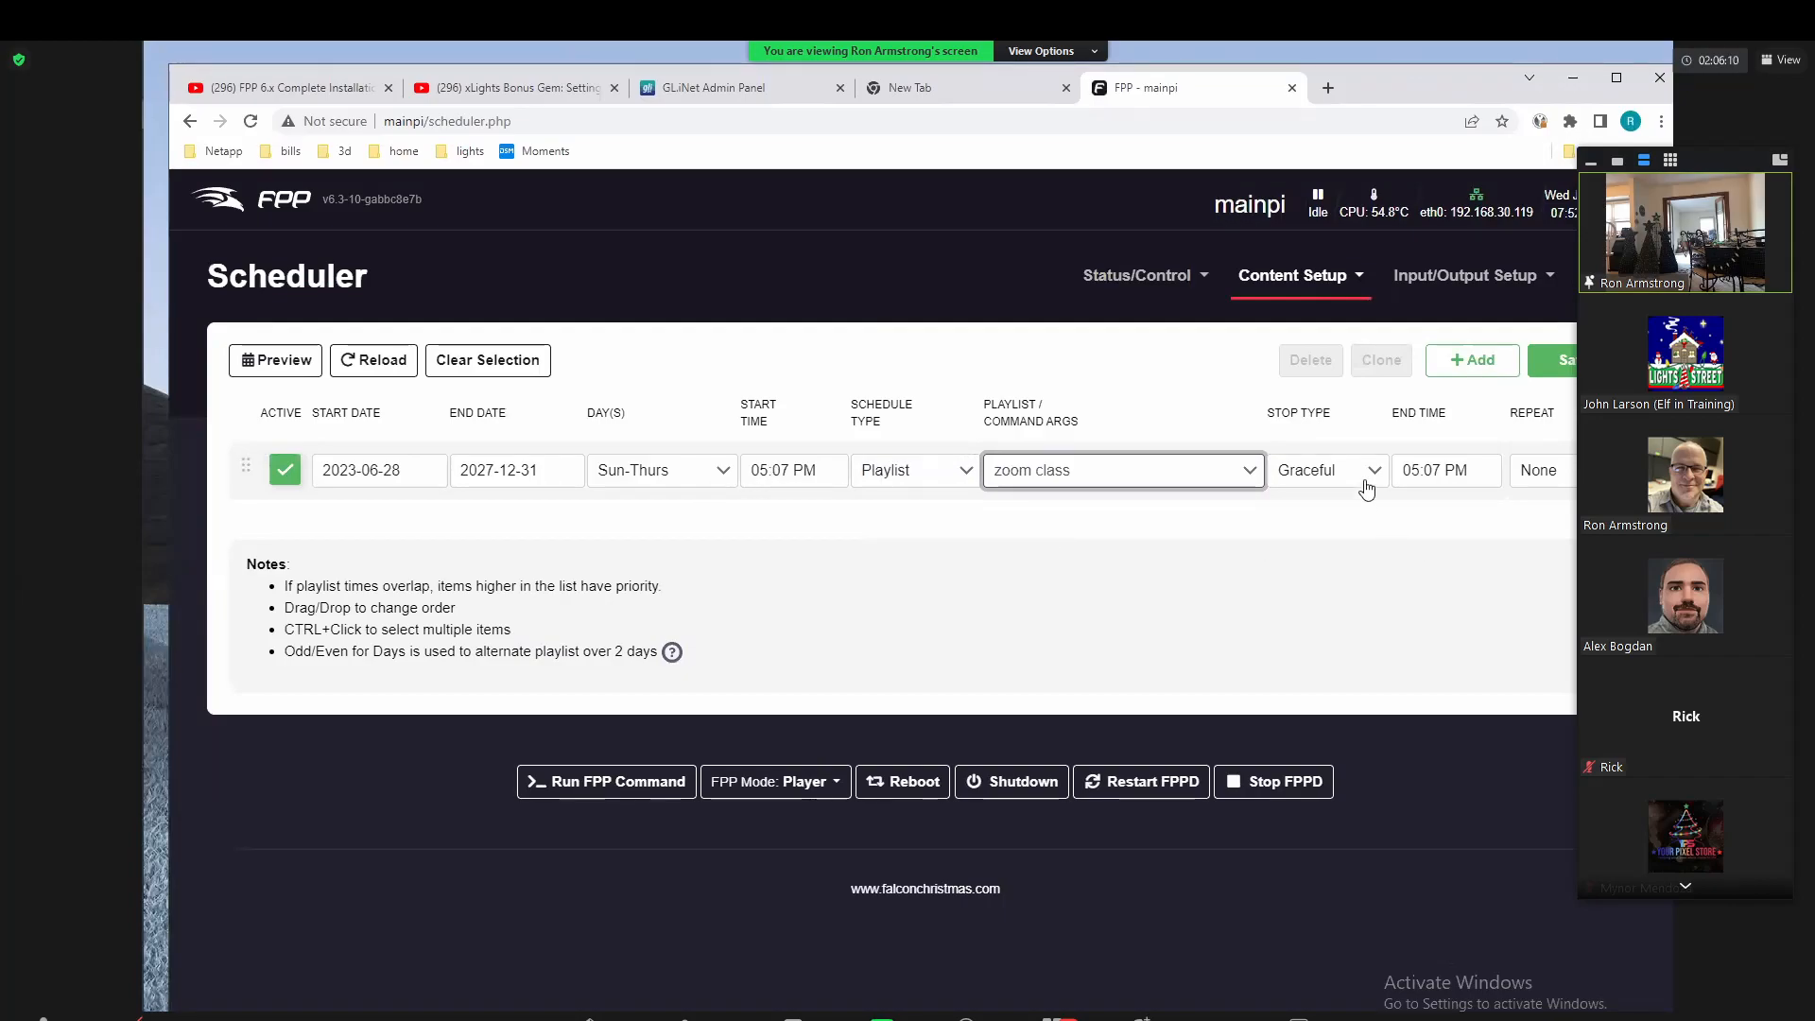
click(1333, 482)
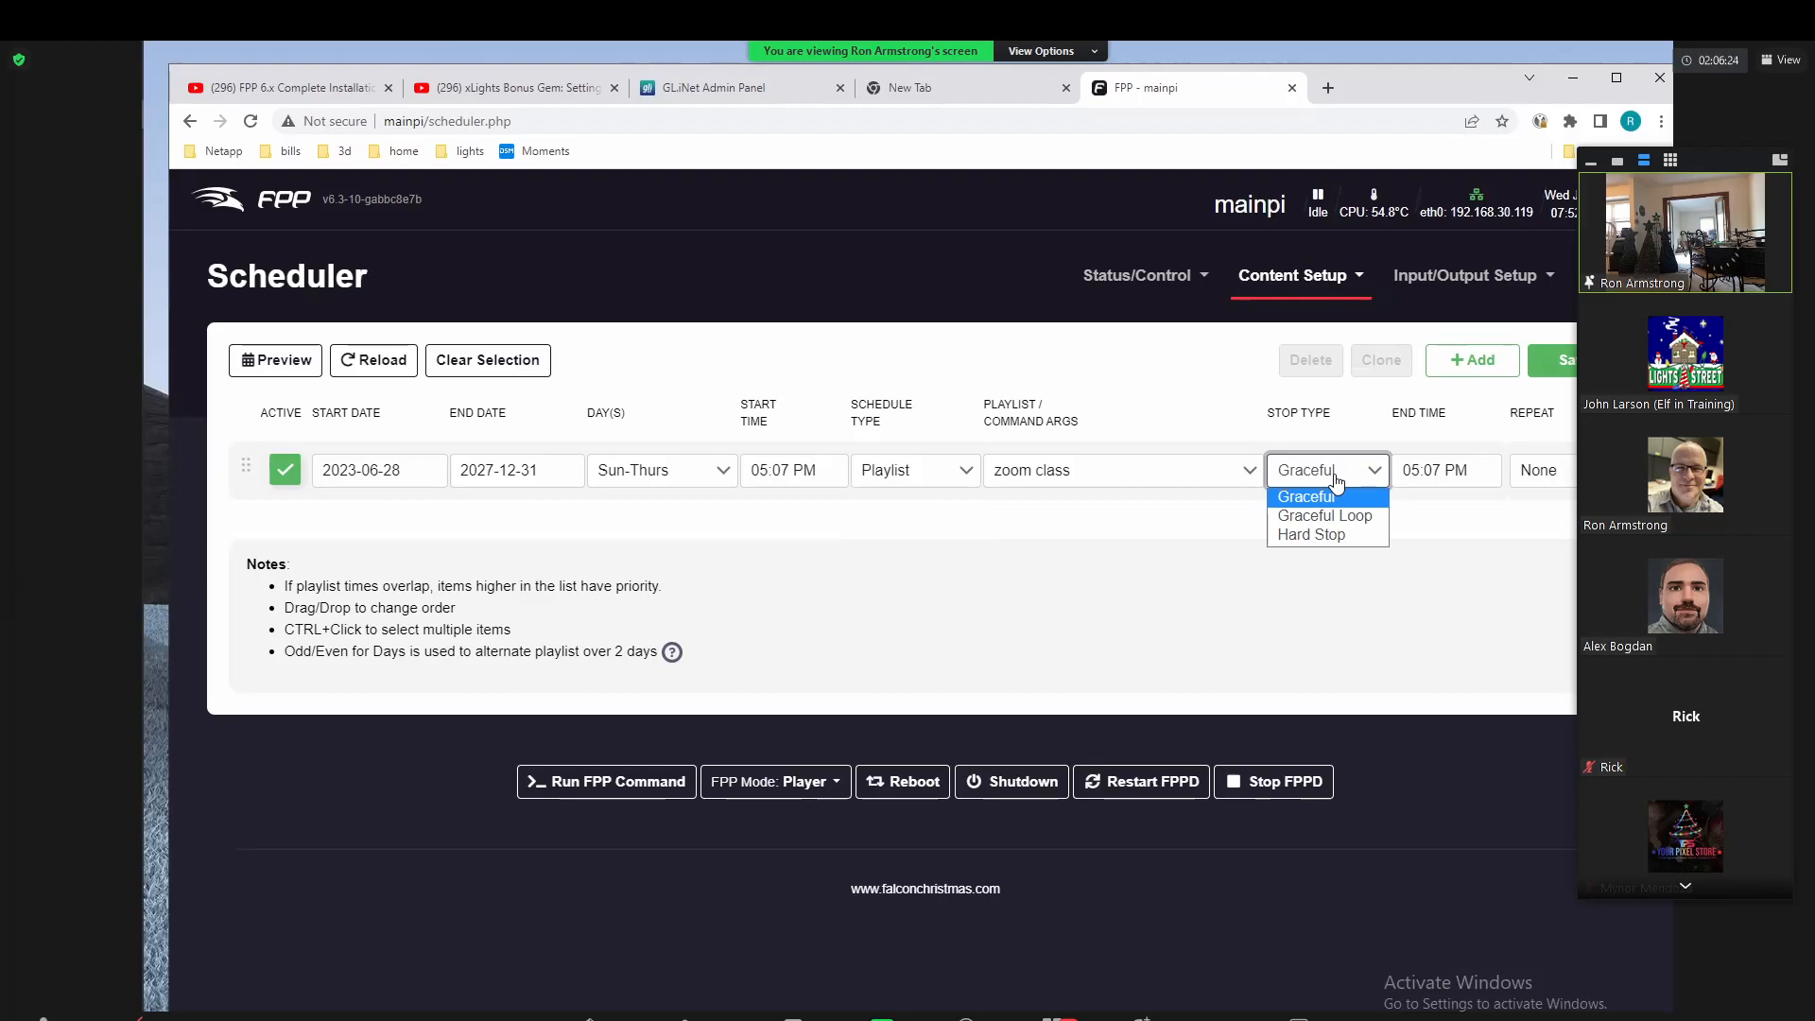
click(1458, 465)
drag(1468, 471, 1235, 492)
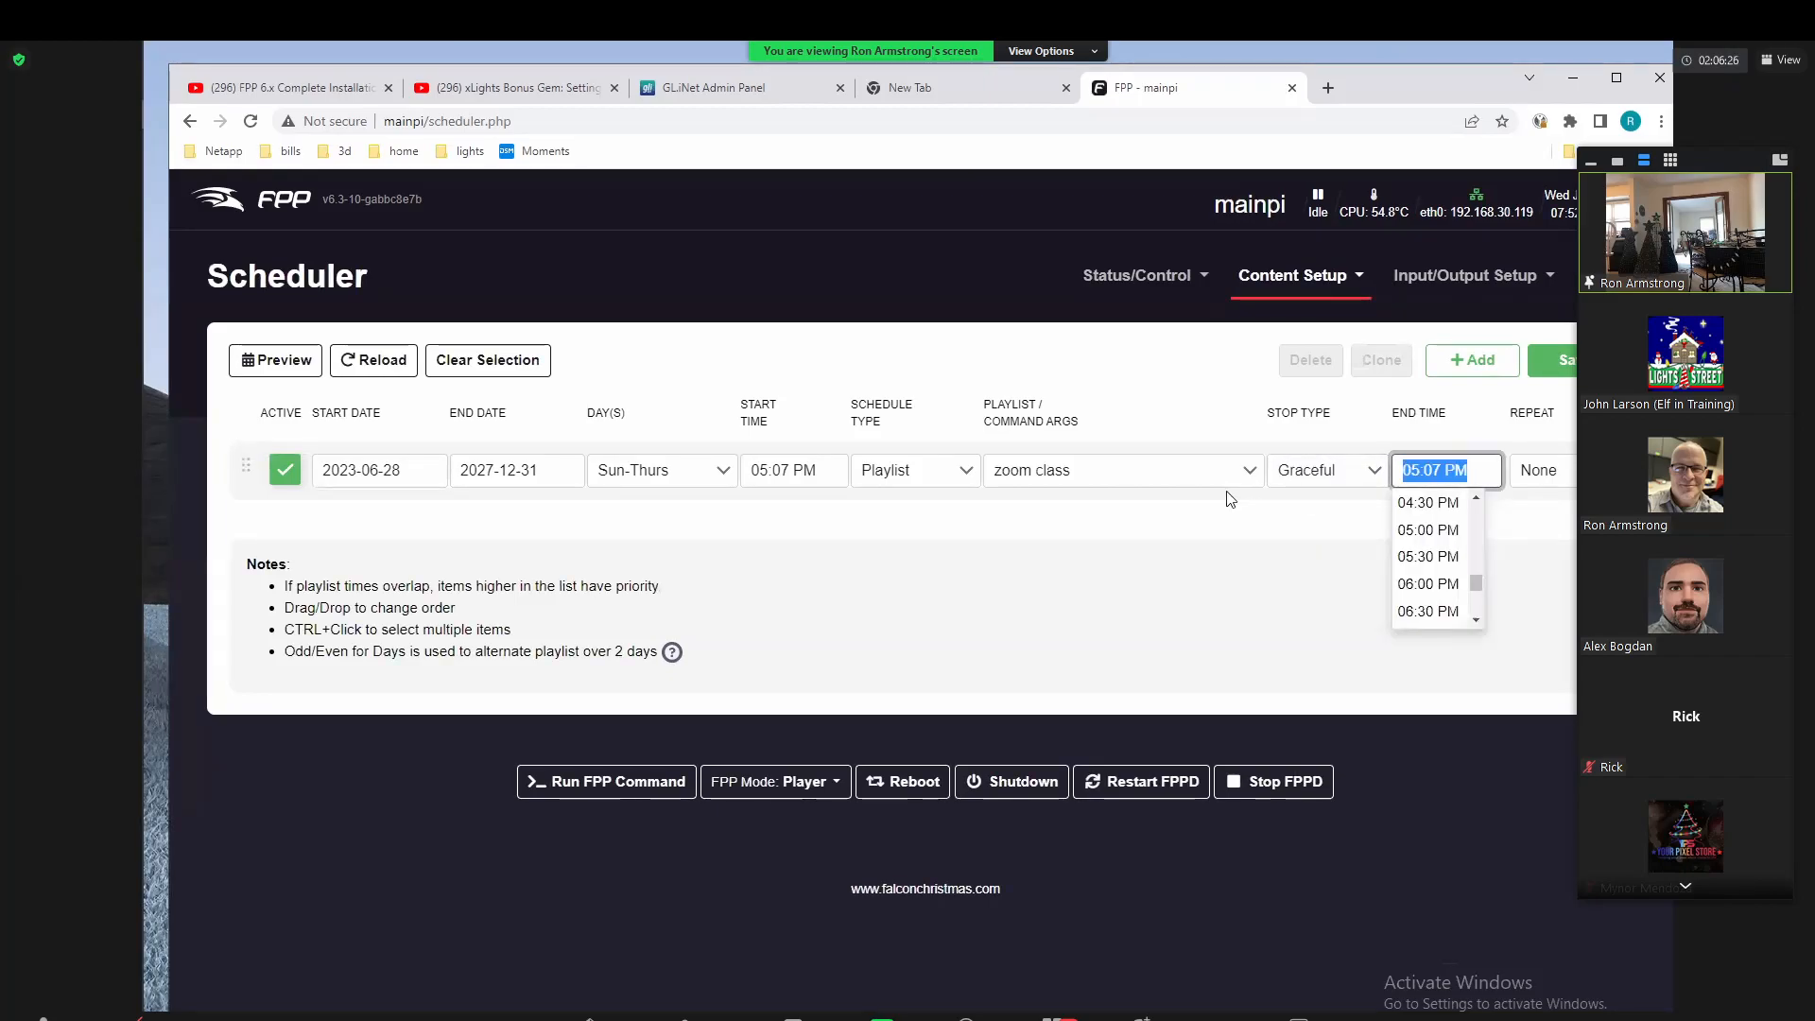
text(10:00 PM)
key(Tab)
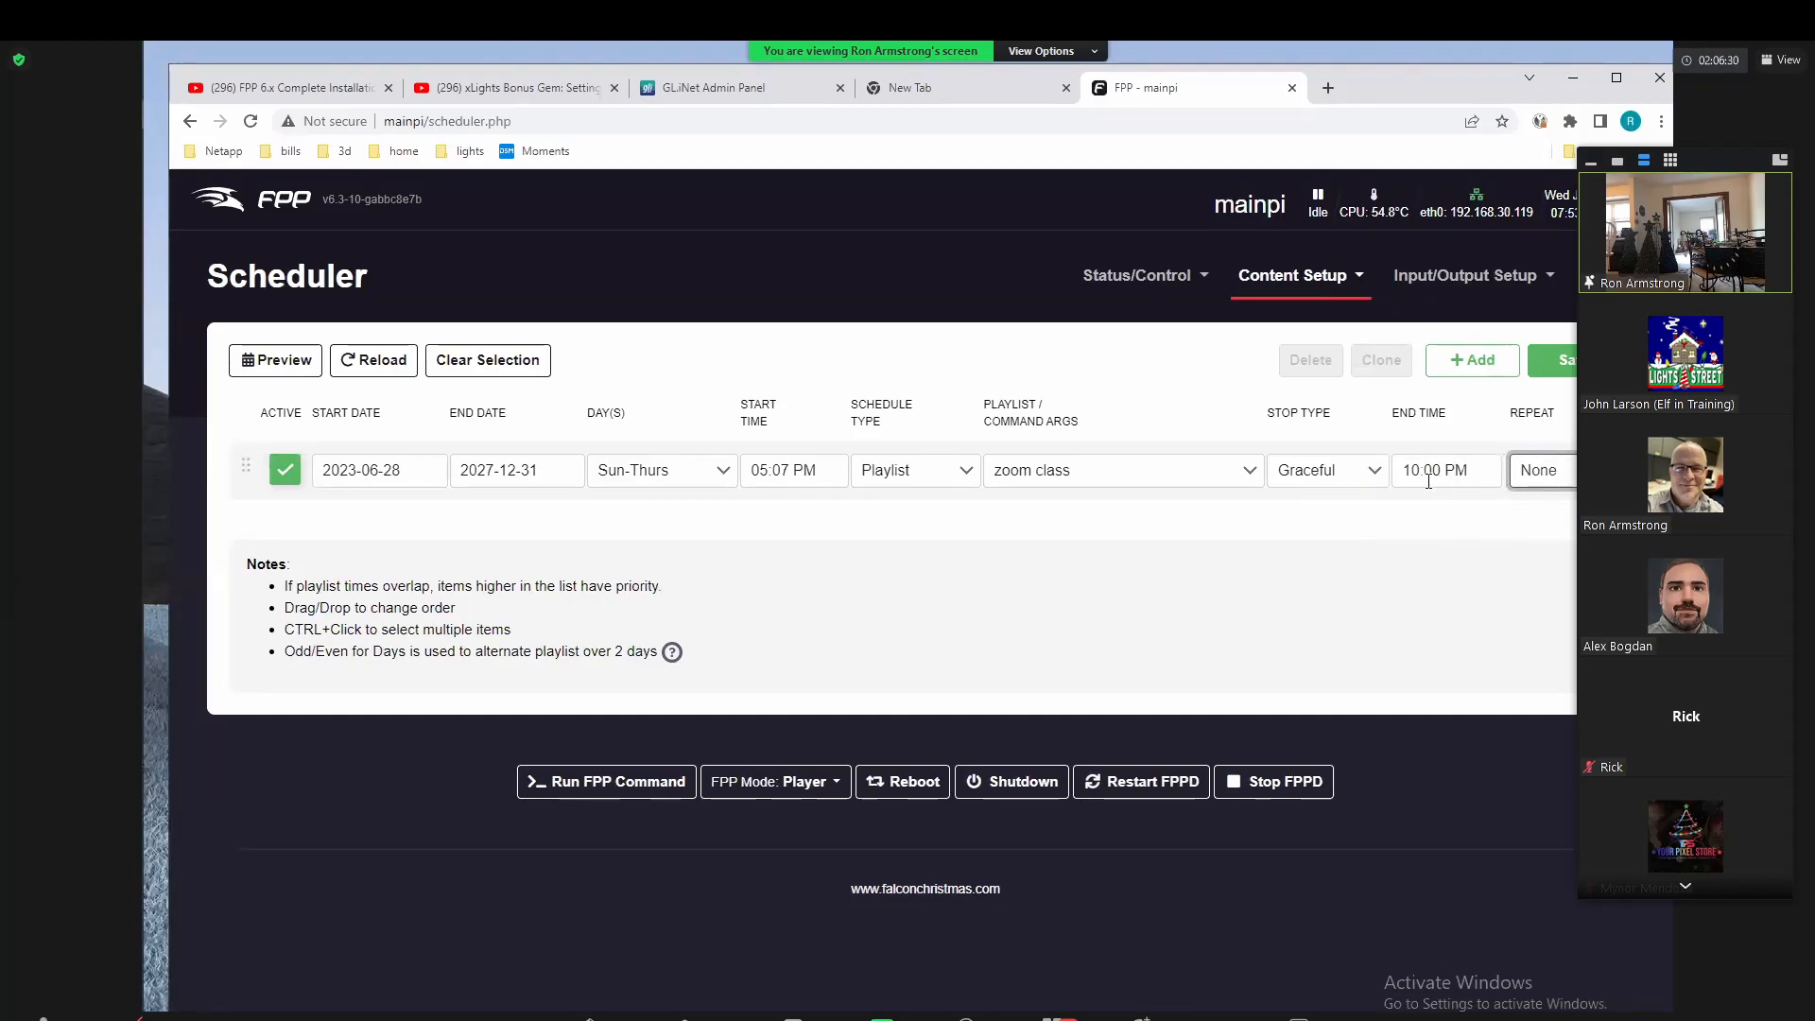
Step: Try the Graceful and Graceful Loop stop types for the schedule entry, and set the stop type to Hard Stop
click(1366, 473)
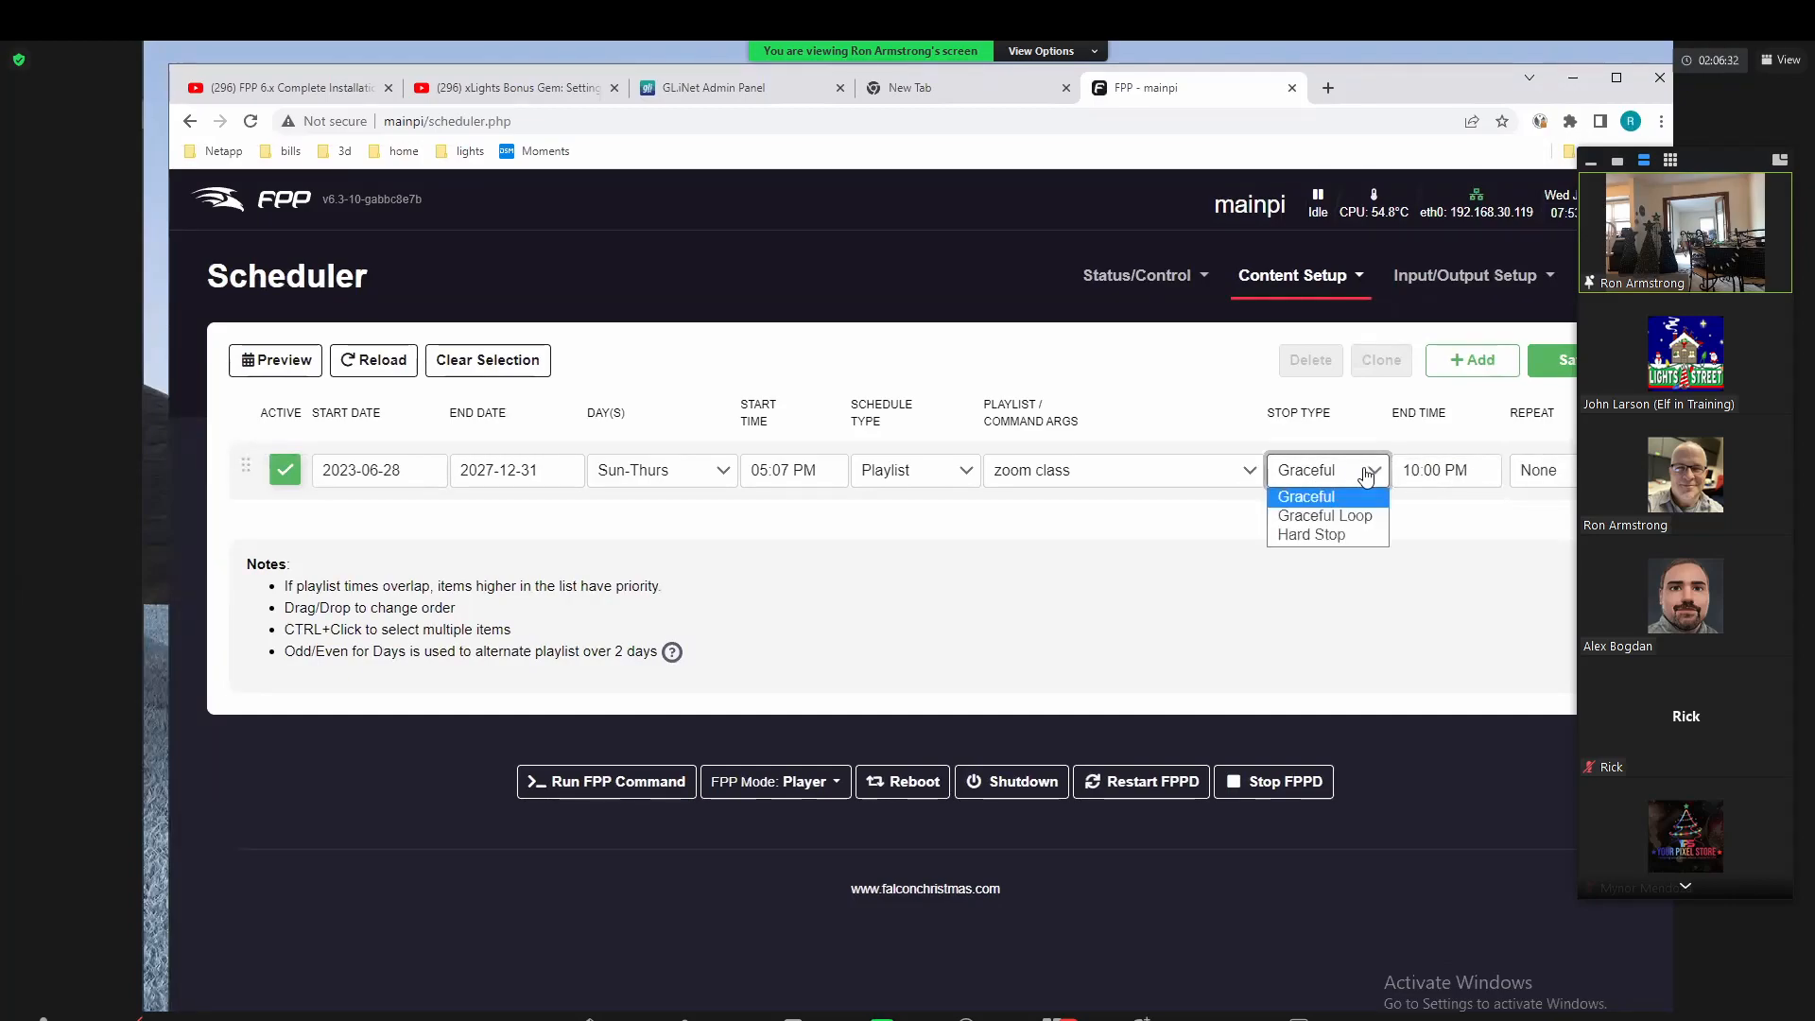
click(1317, 497)
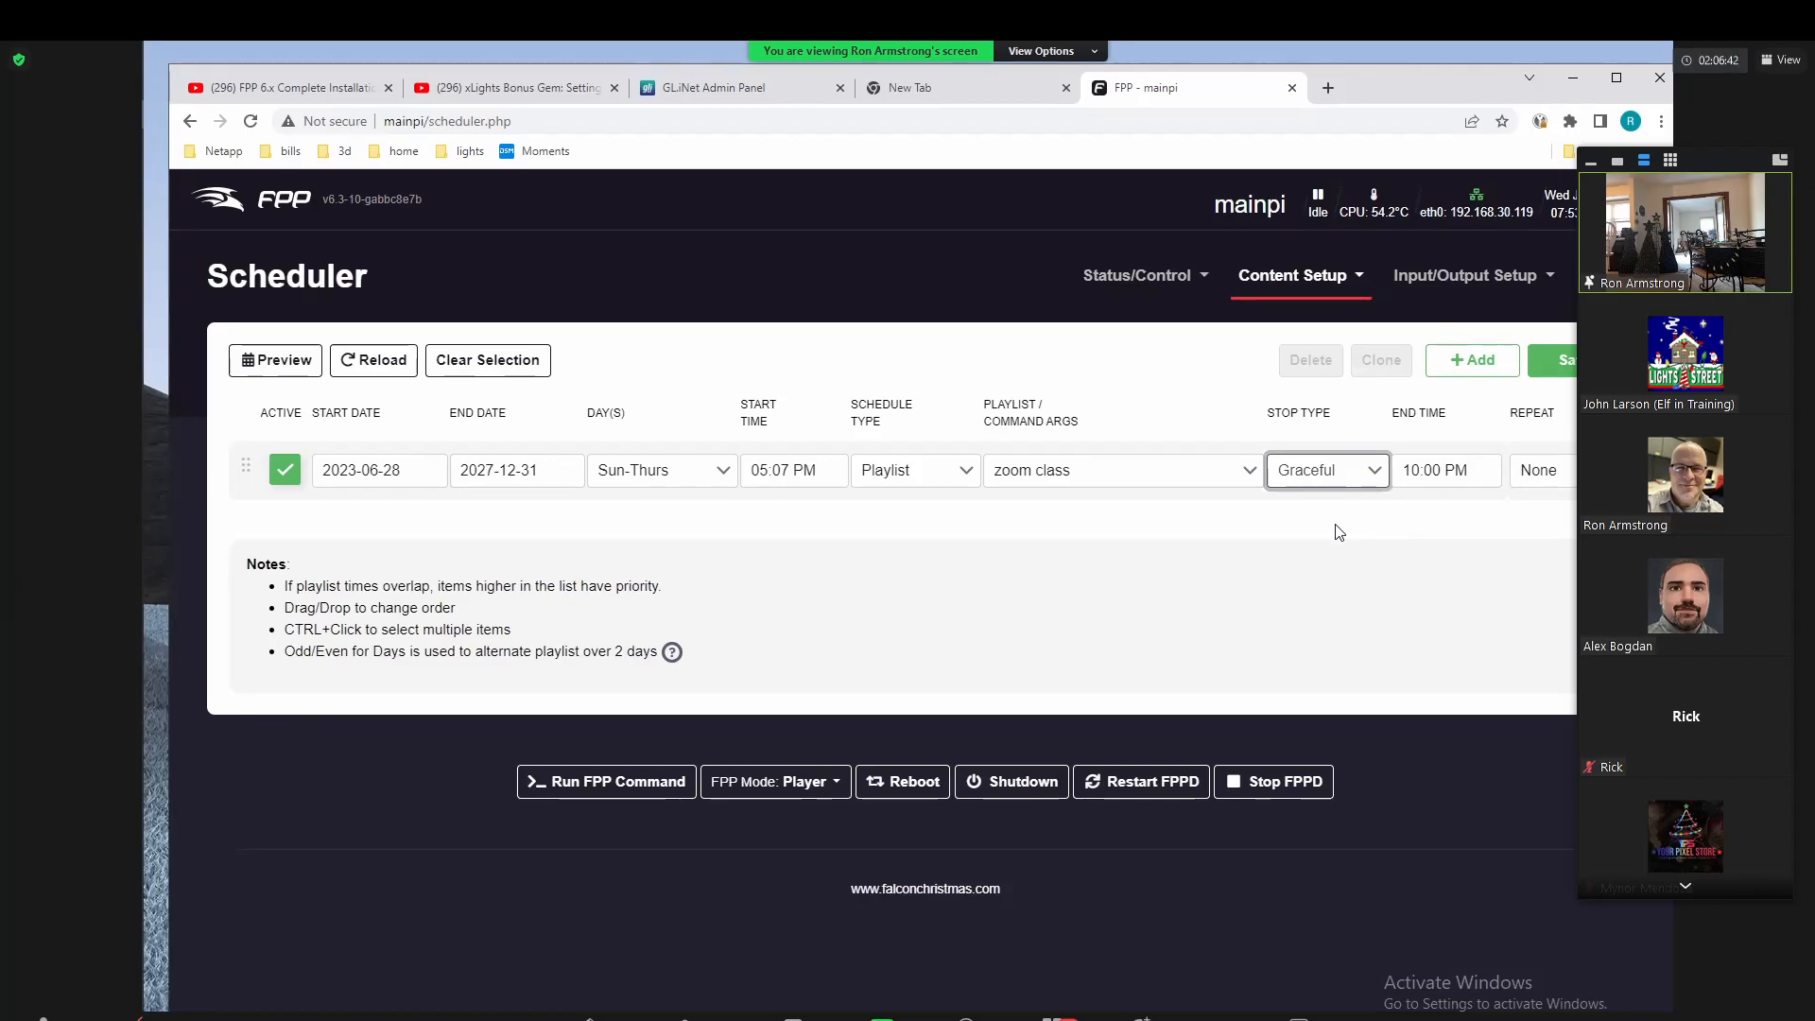
click(1368, 470)
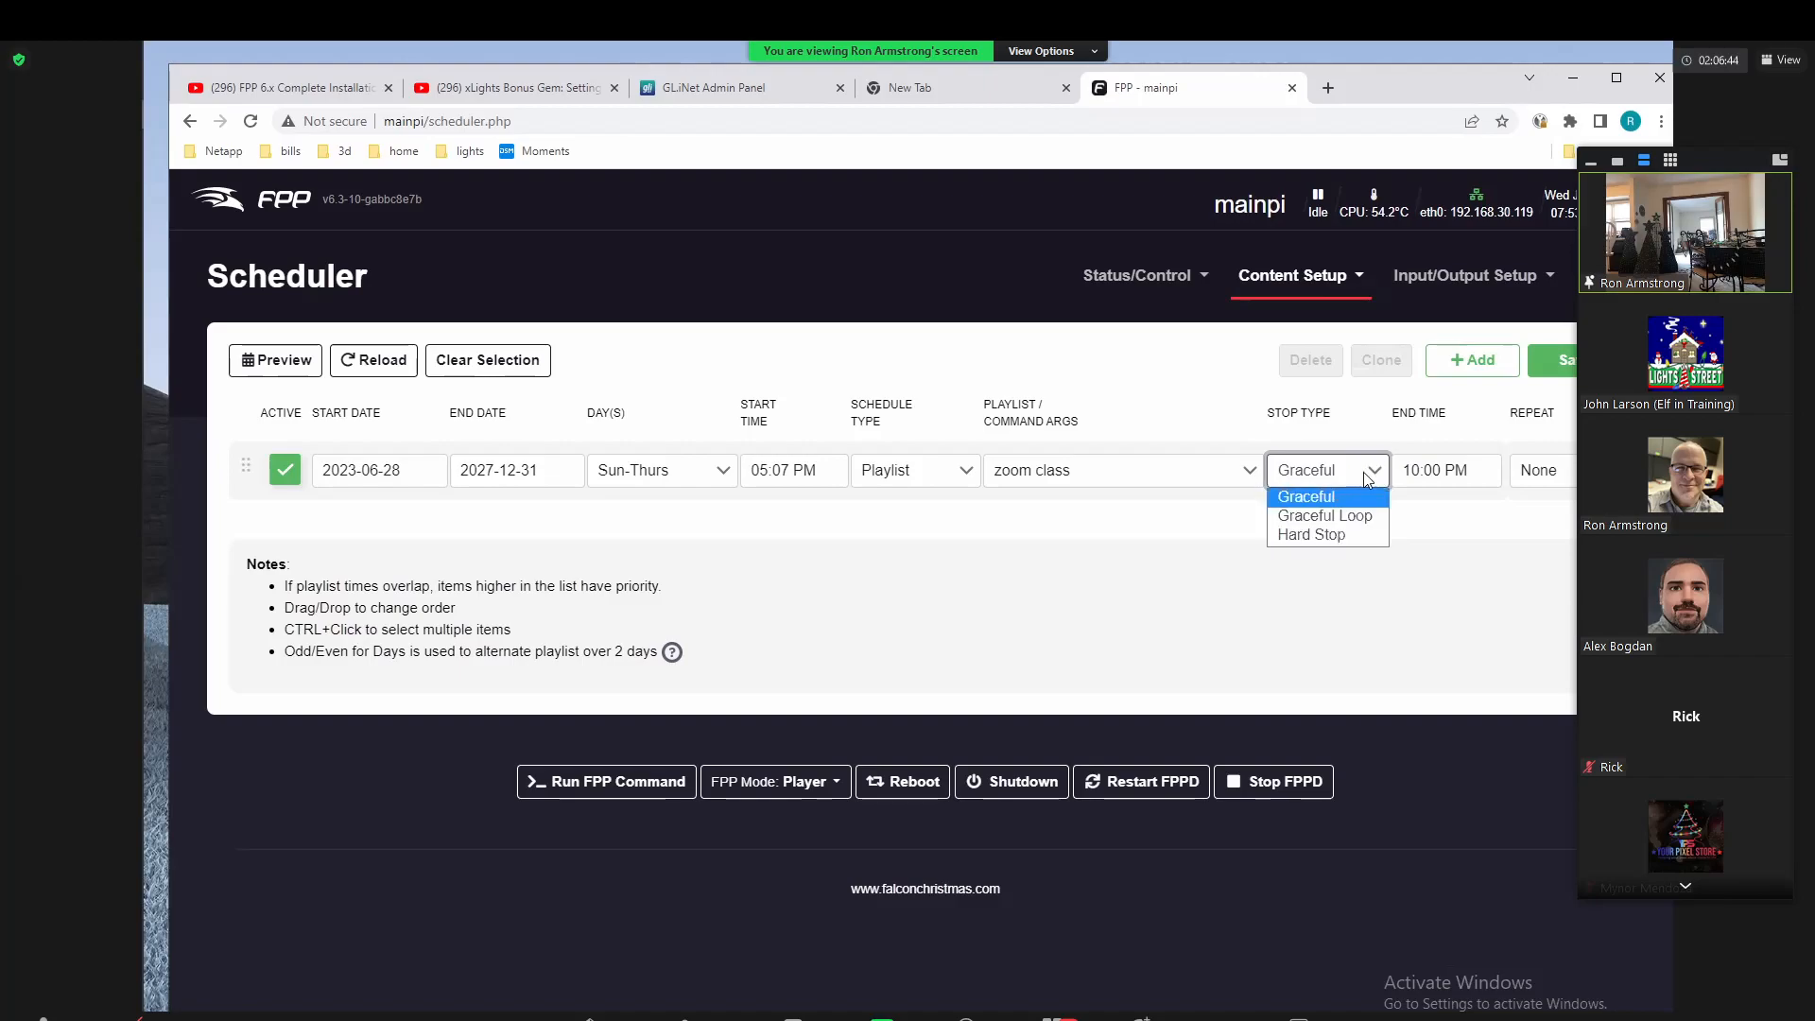
click(1358, 516)
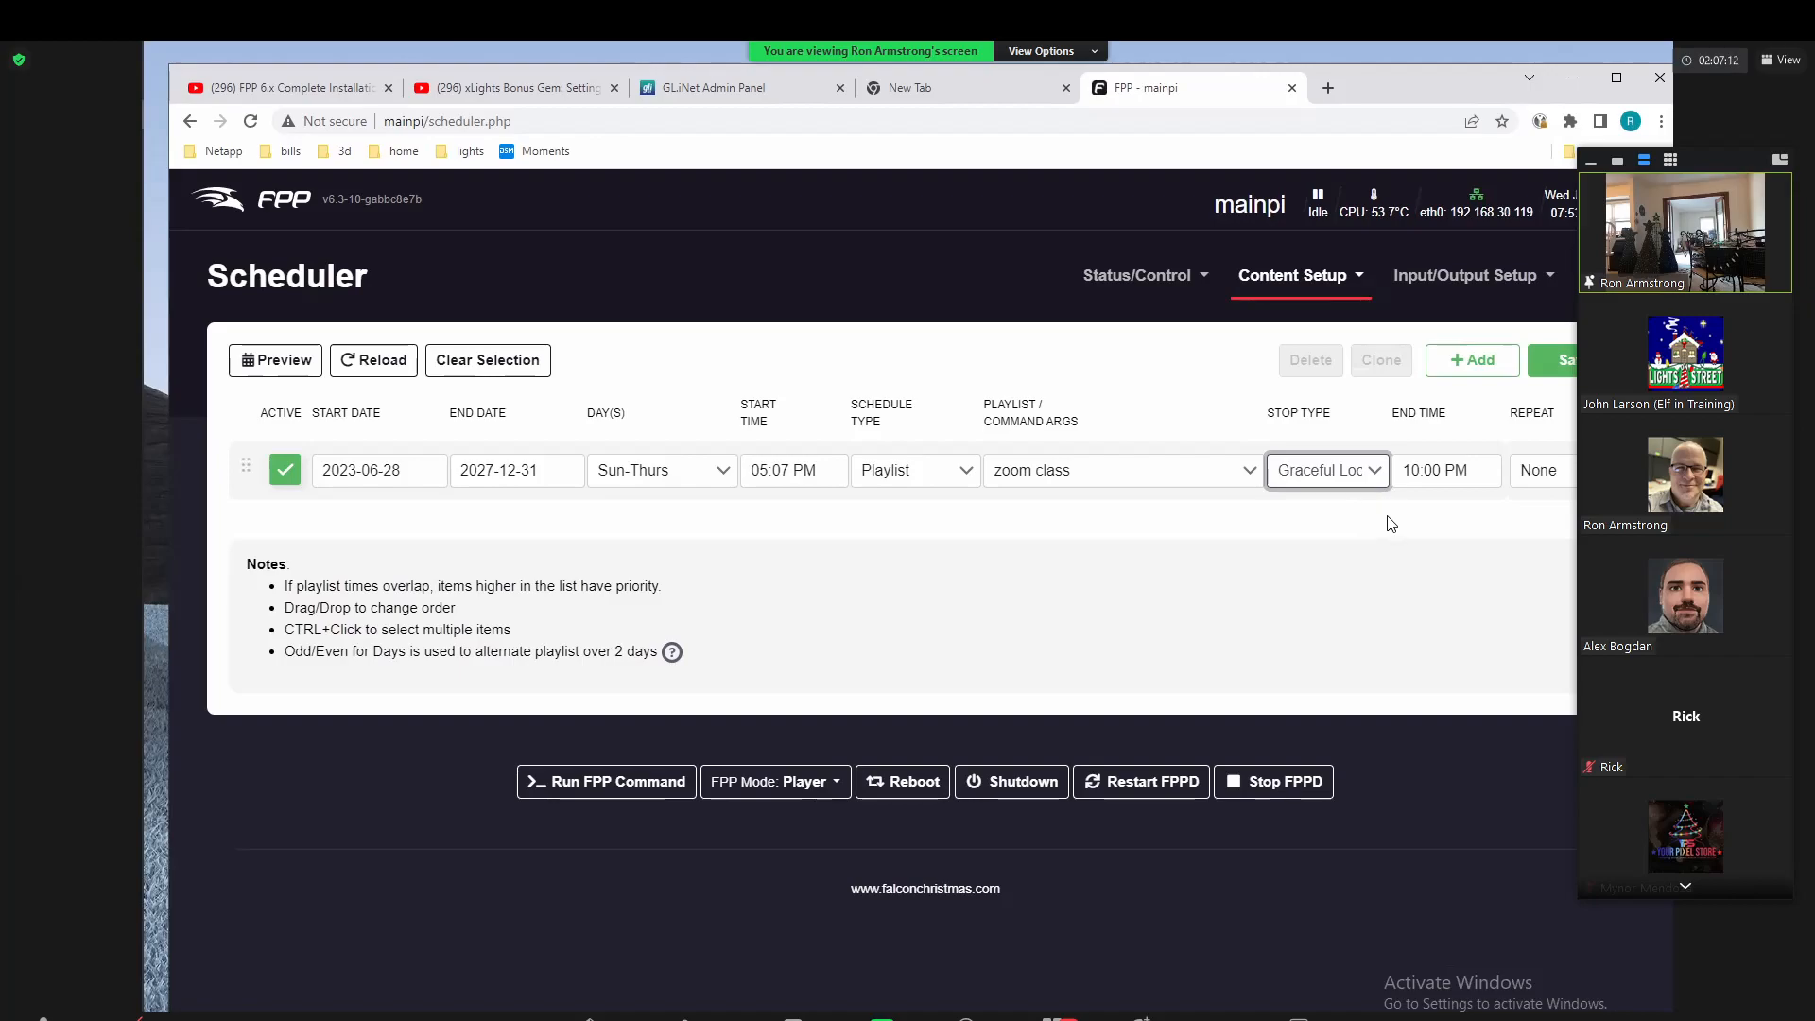
click(1359, 482)
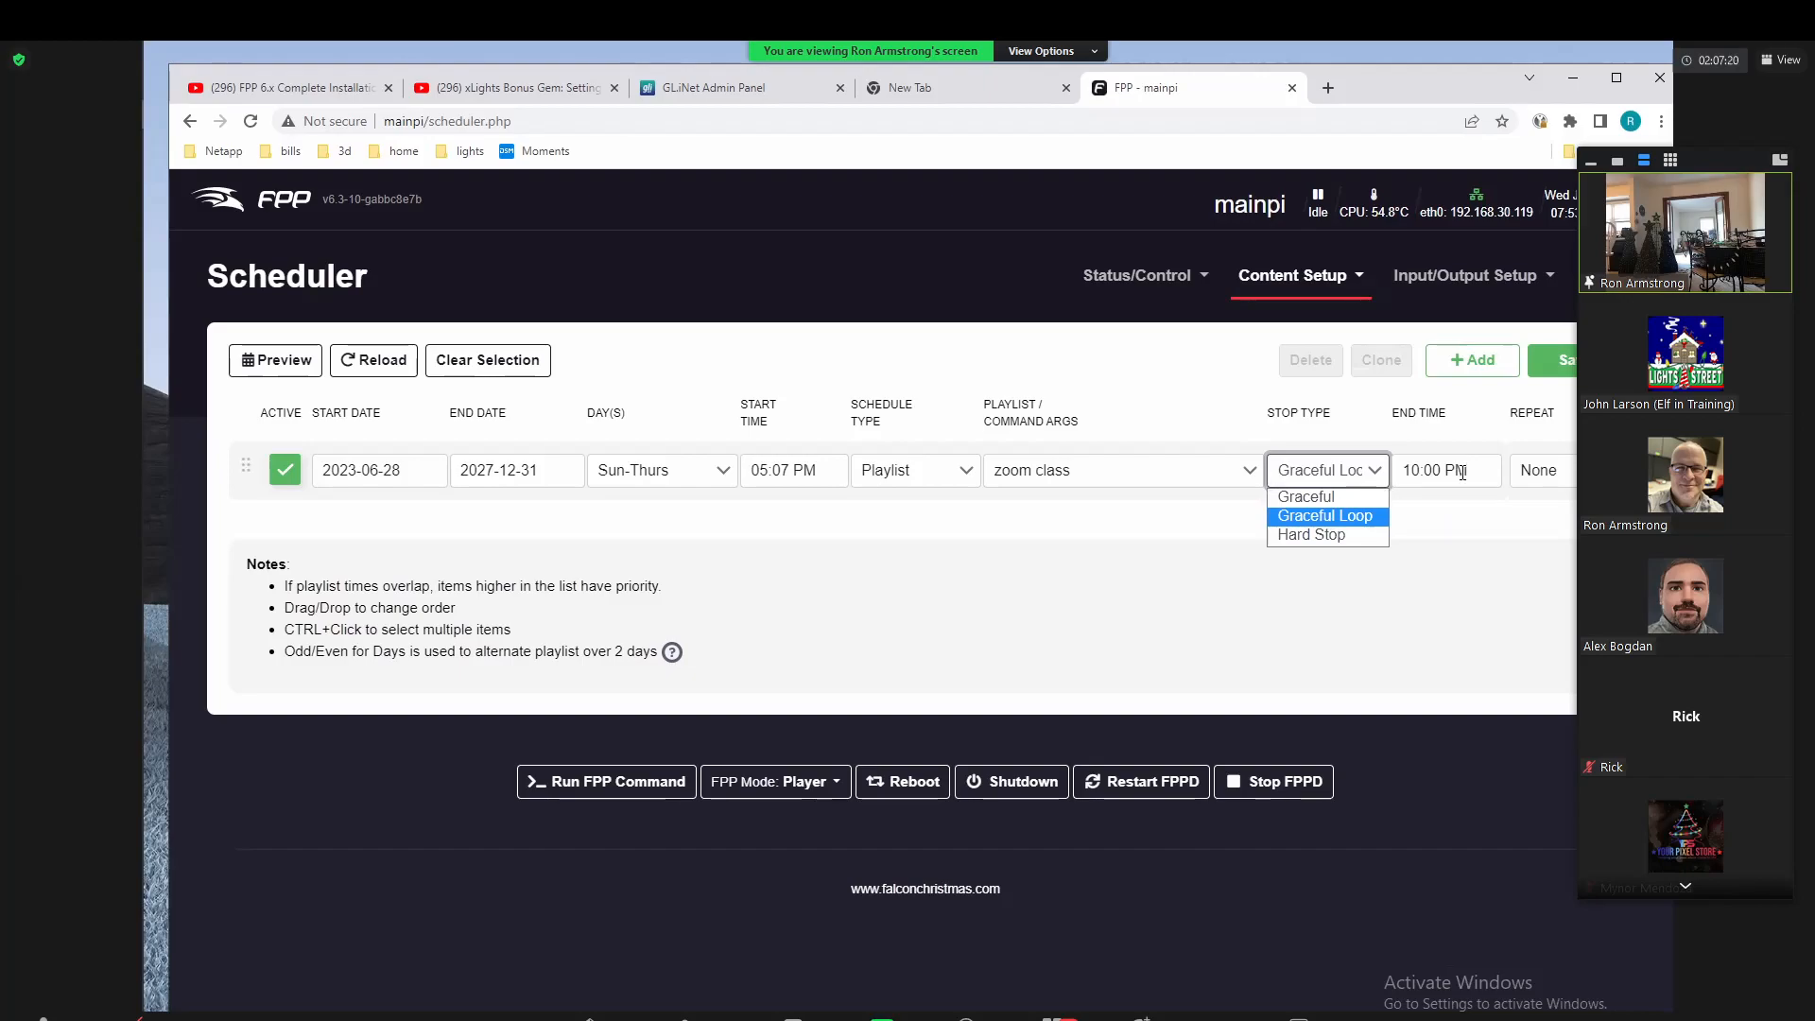
click(1355, 533)
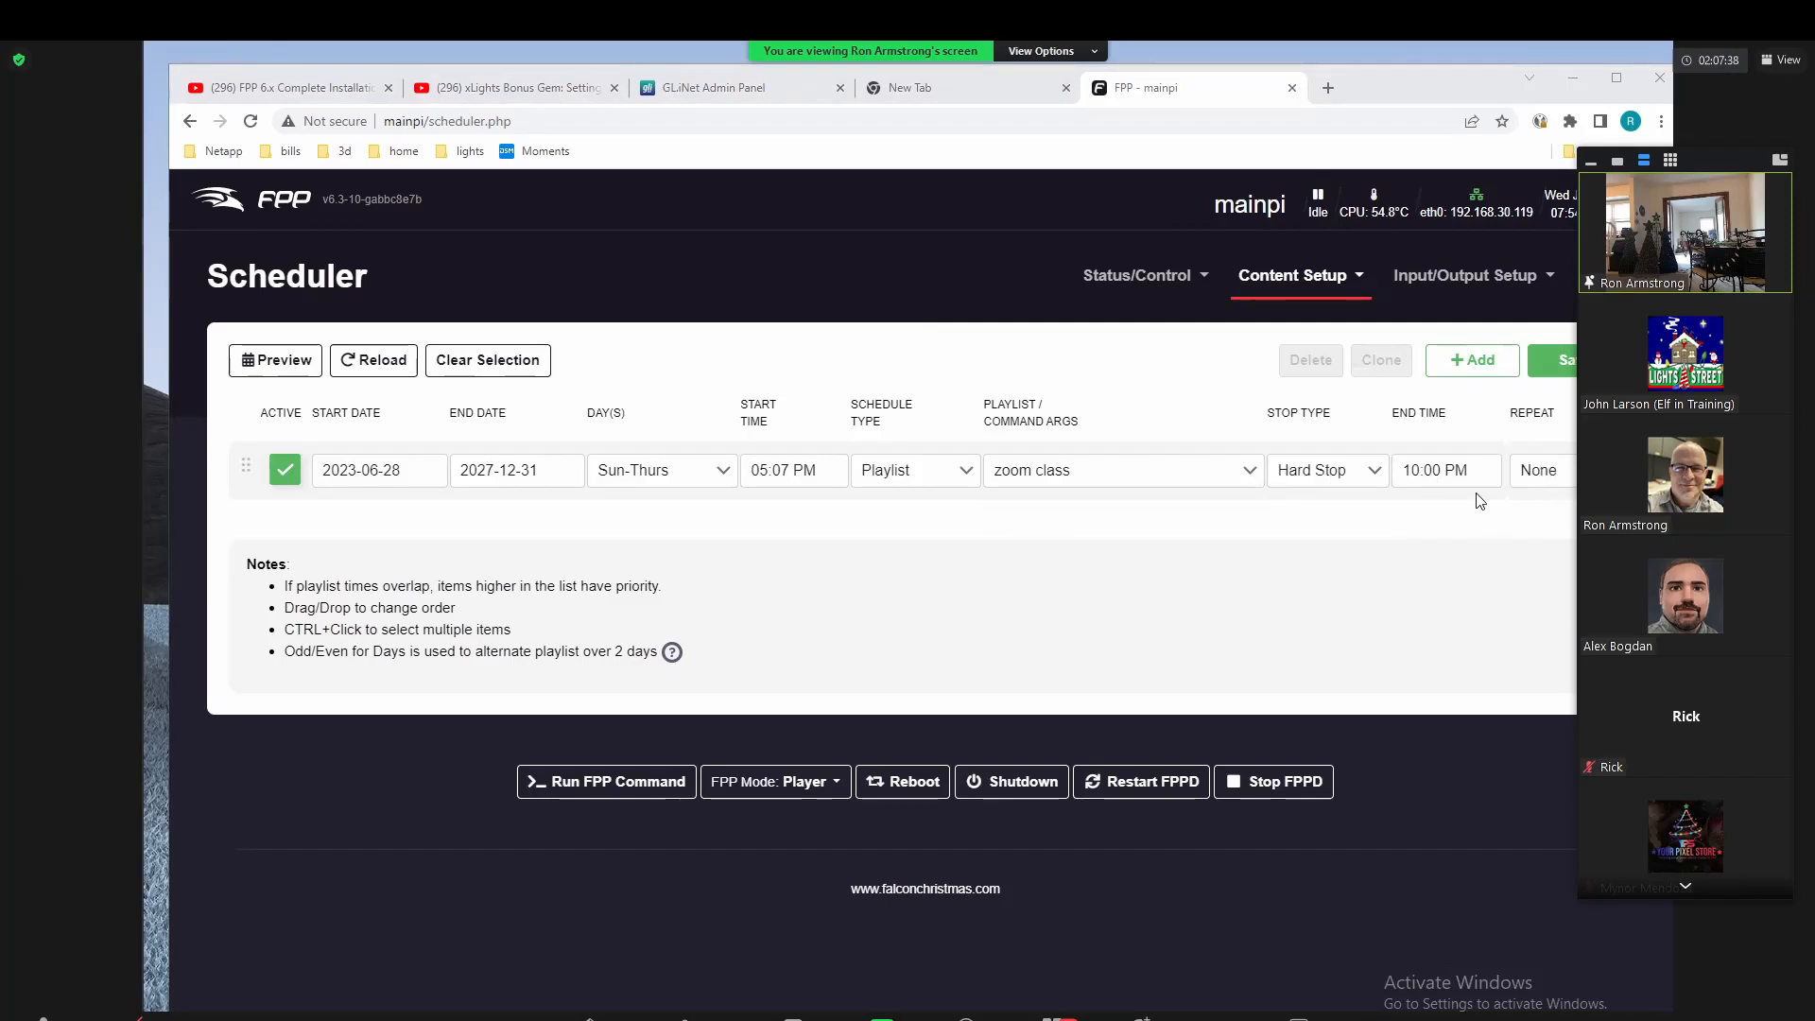
Step: Set the schedule entry's stop type to Graceful
click(1321, 470)
click(1309, 489)
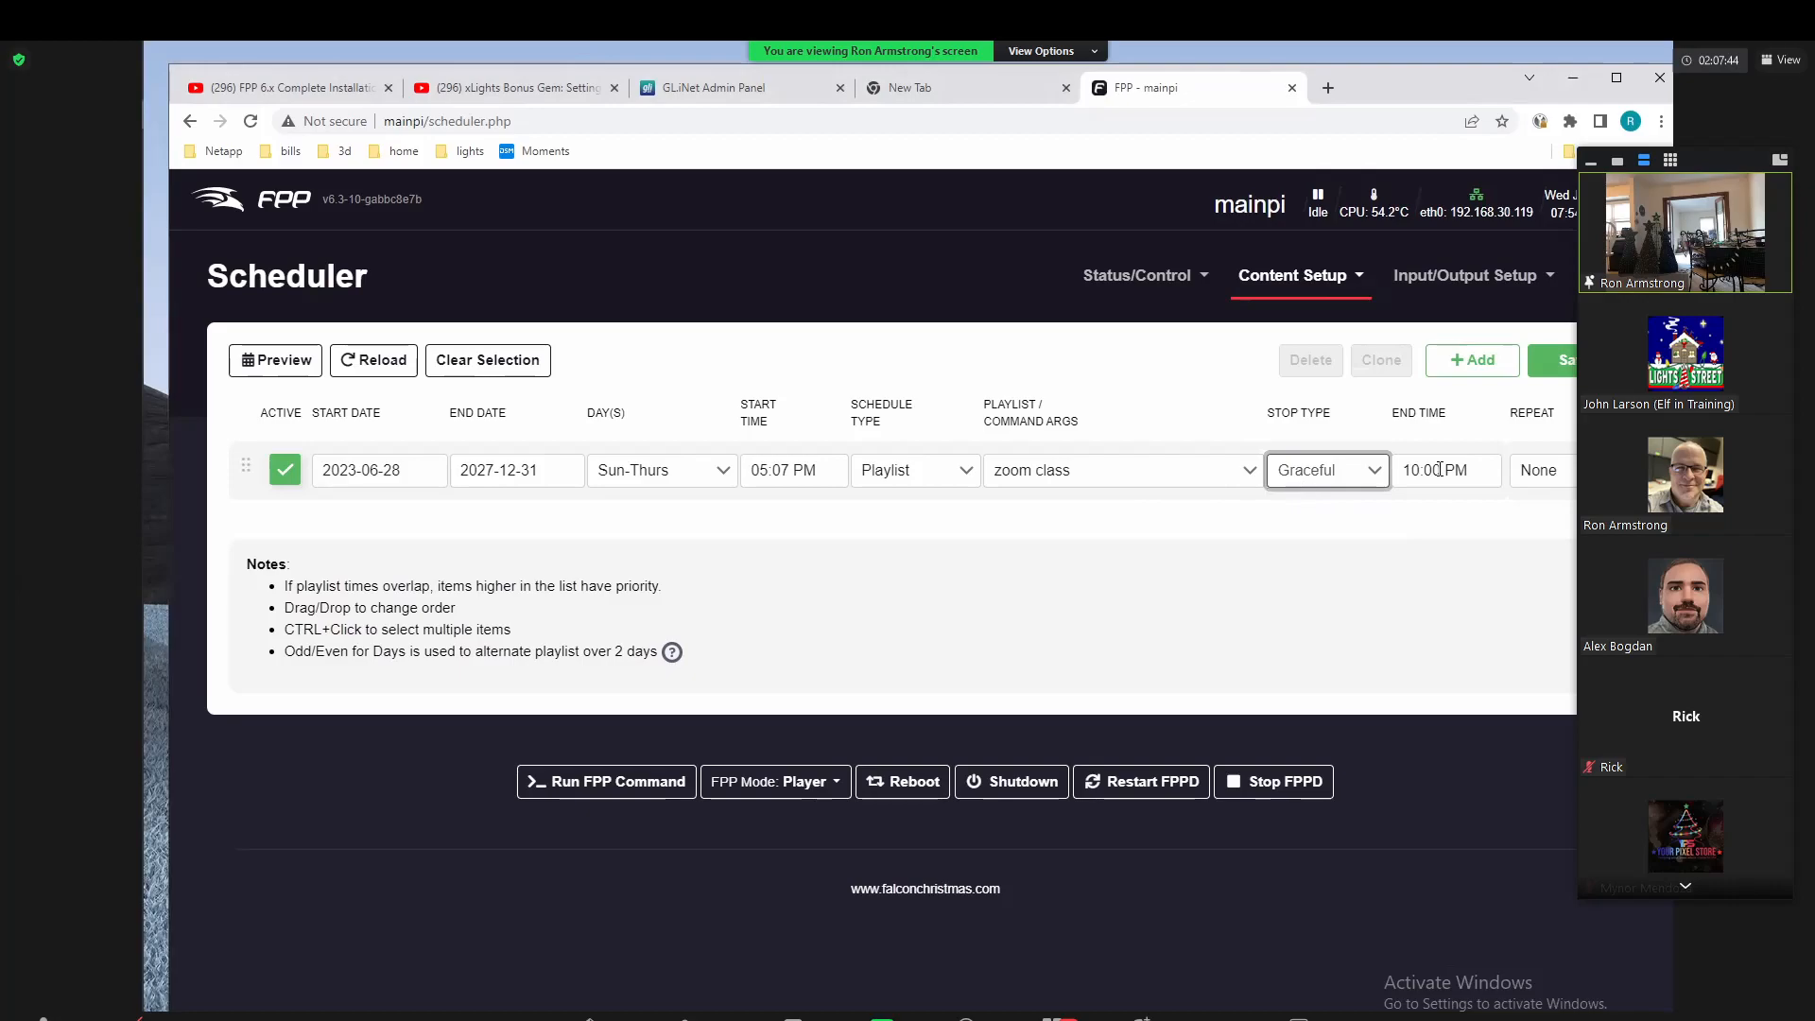
Step: Try the 10 Min., 5 Min. and 30 Min. repeat intervals for the schedule entry
click(1558, 493)
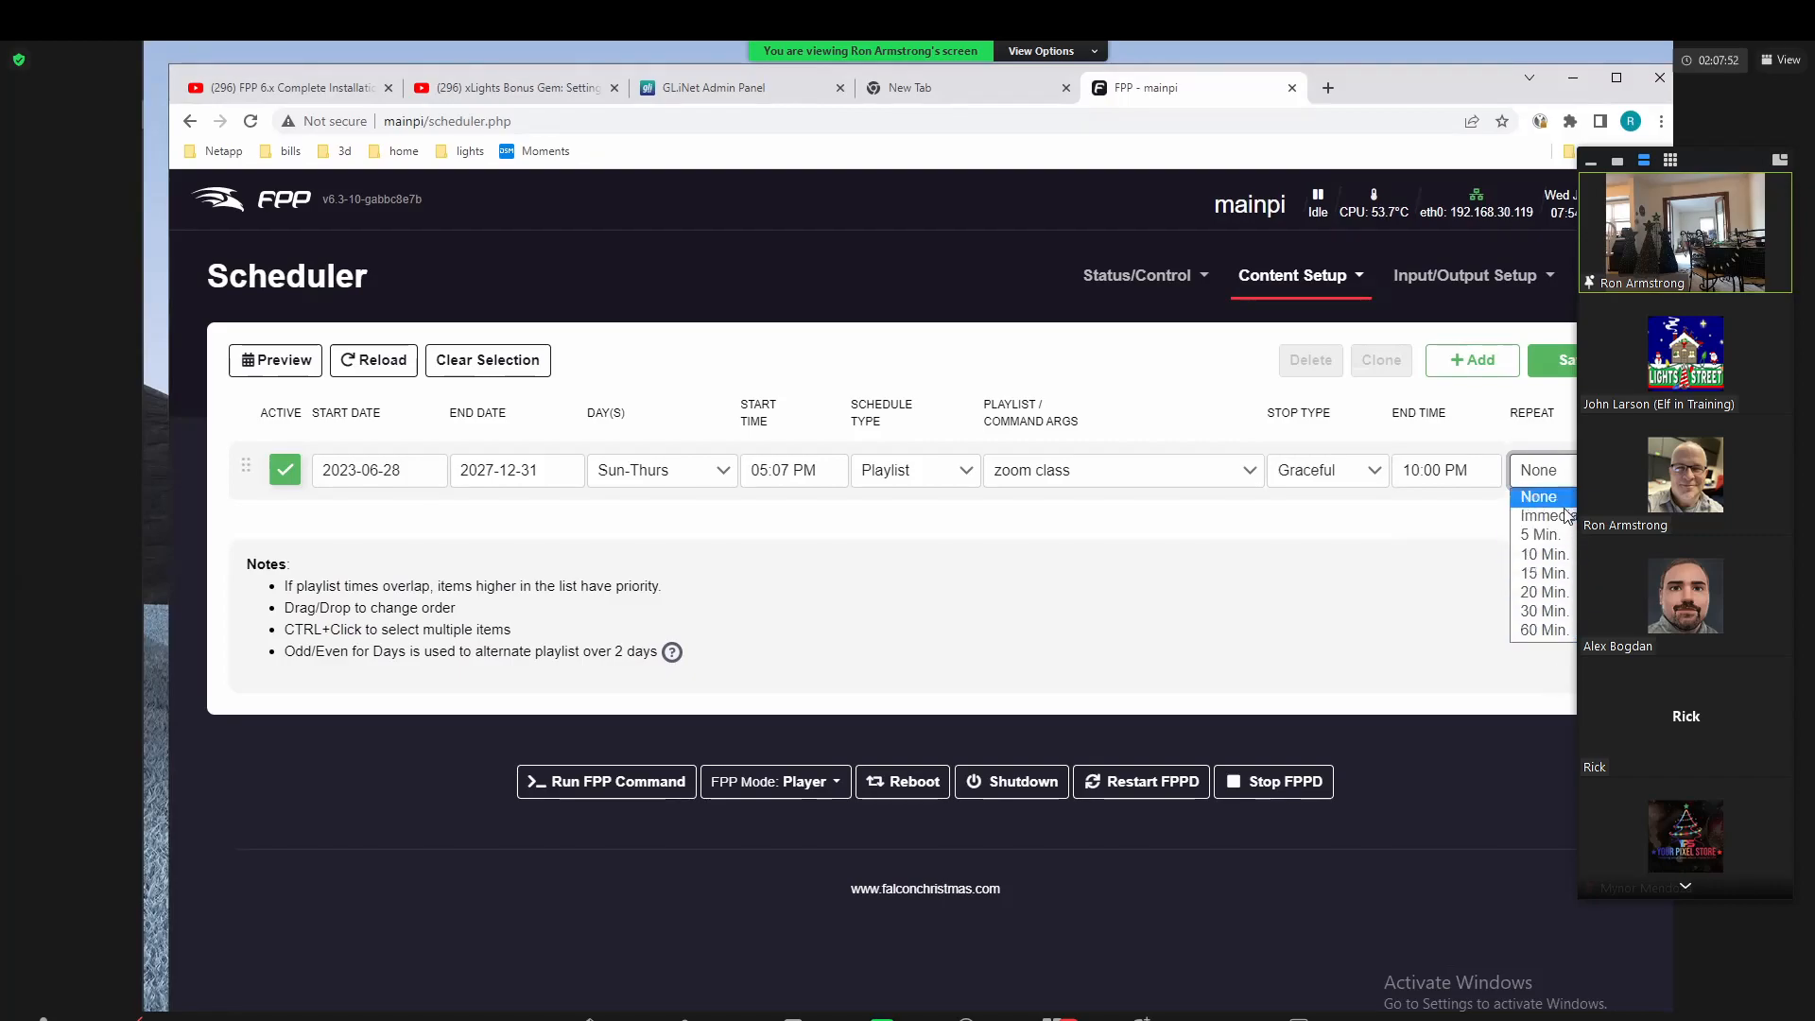
click(1542, 555)
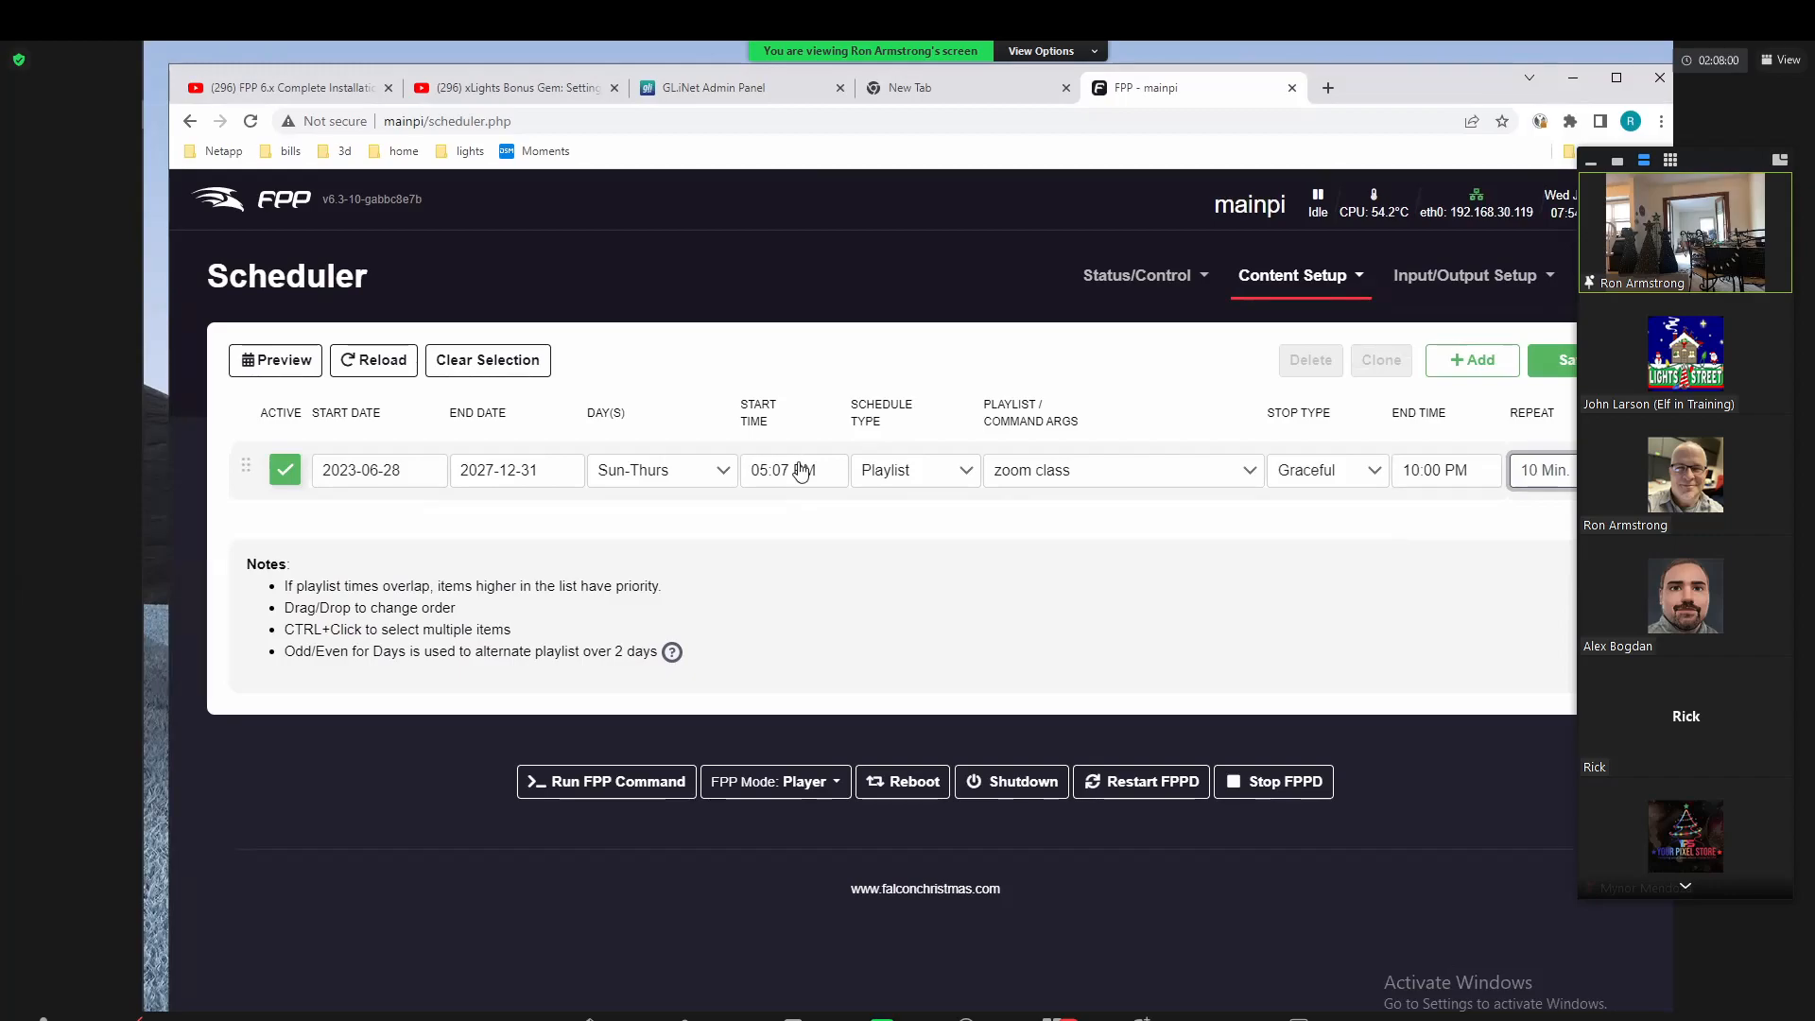
click(1564, 470)
click(1559, 542)
click(1570, 479)
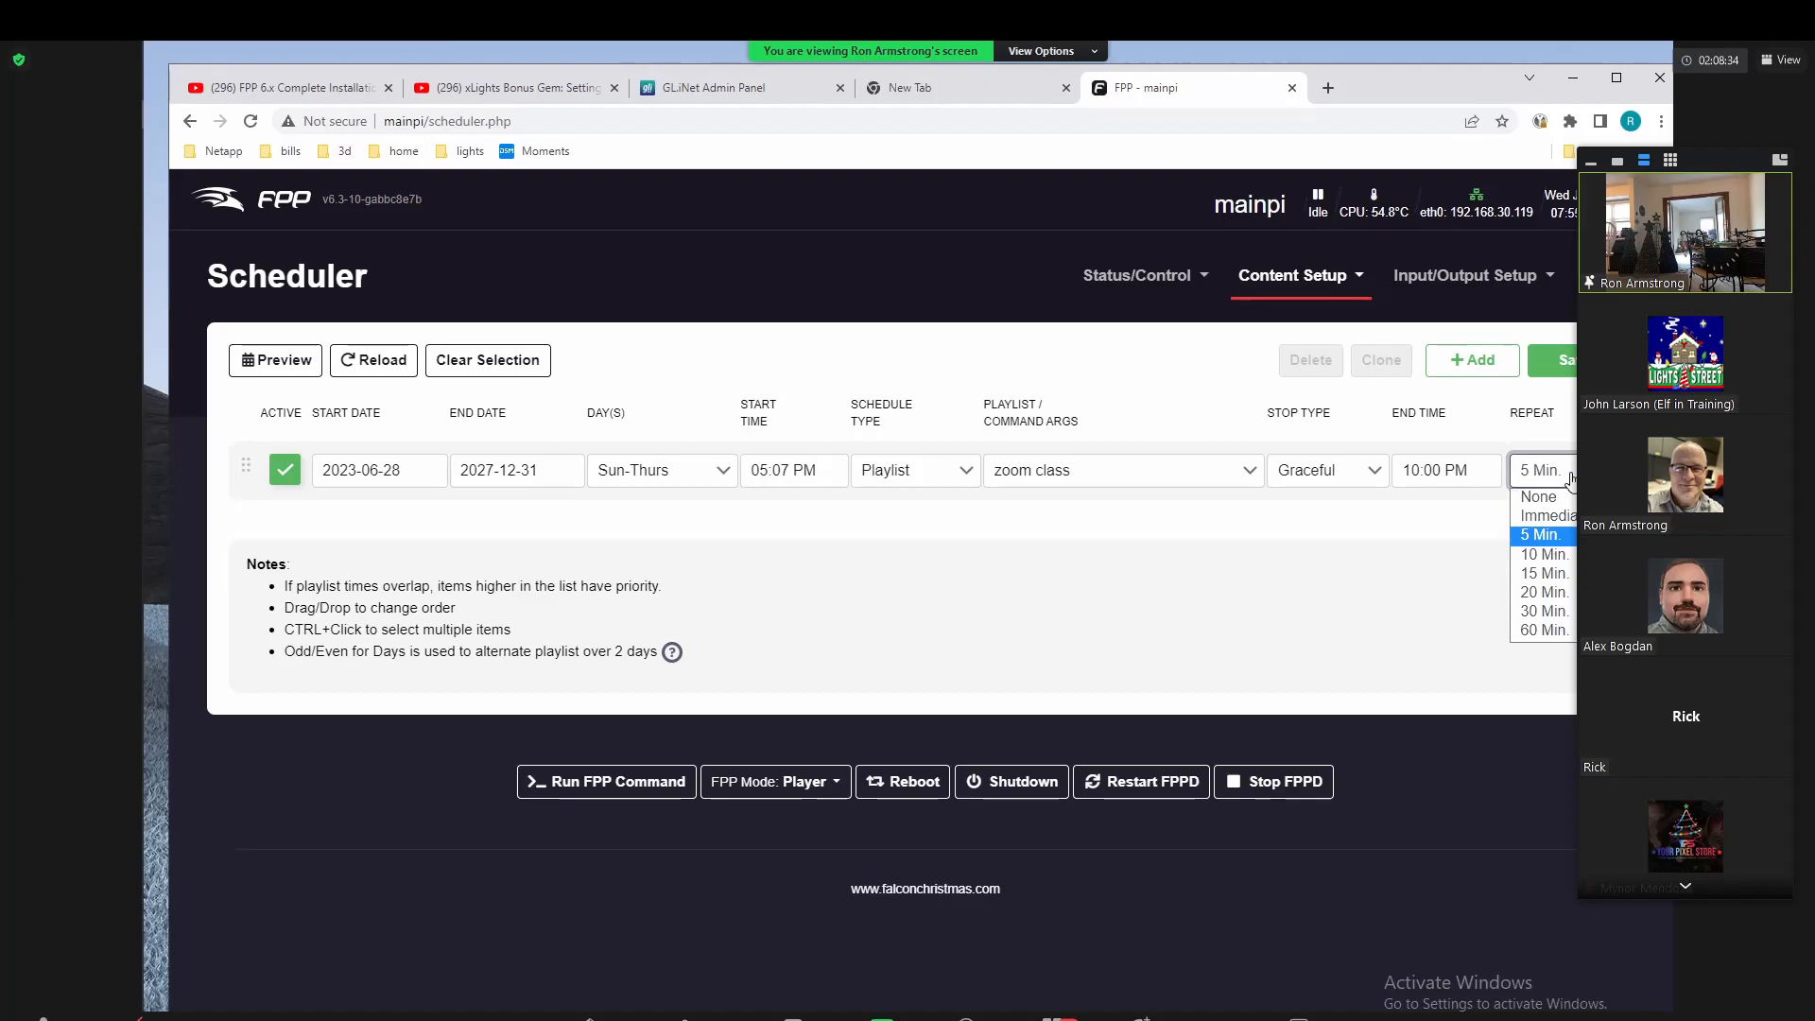
click(1546, 613)
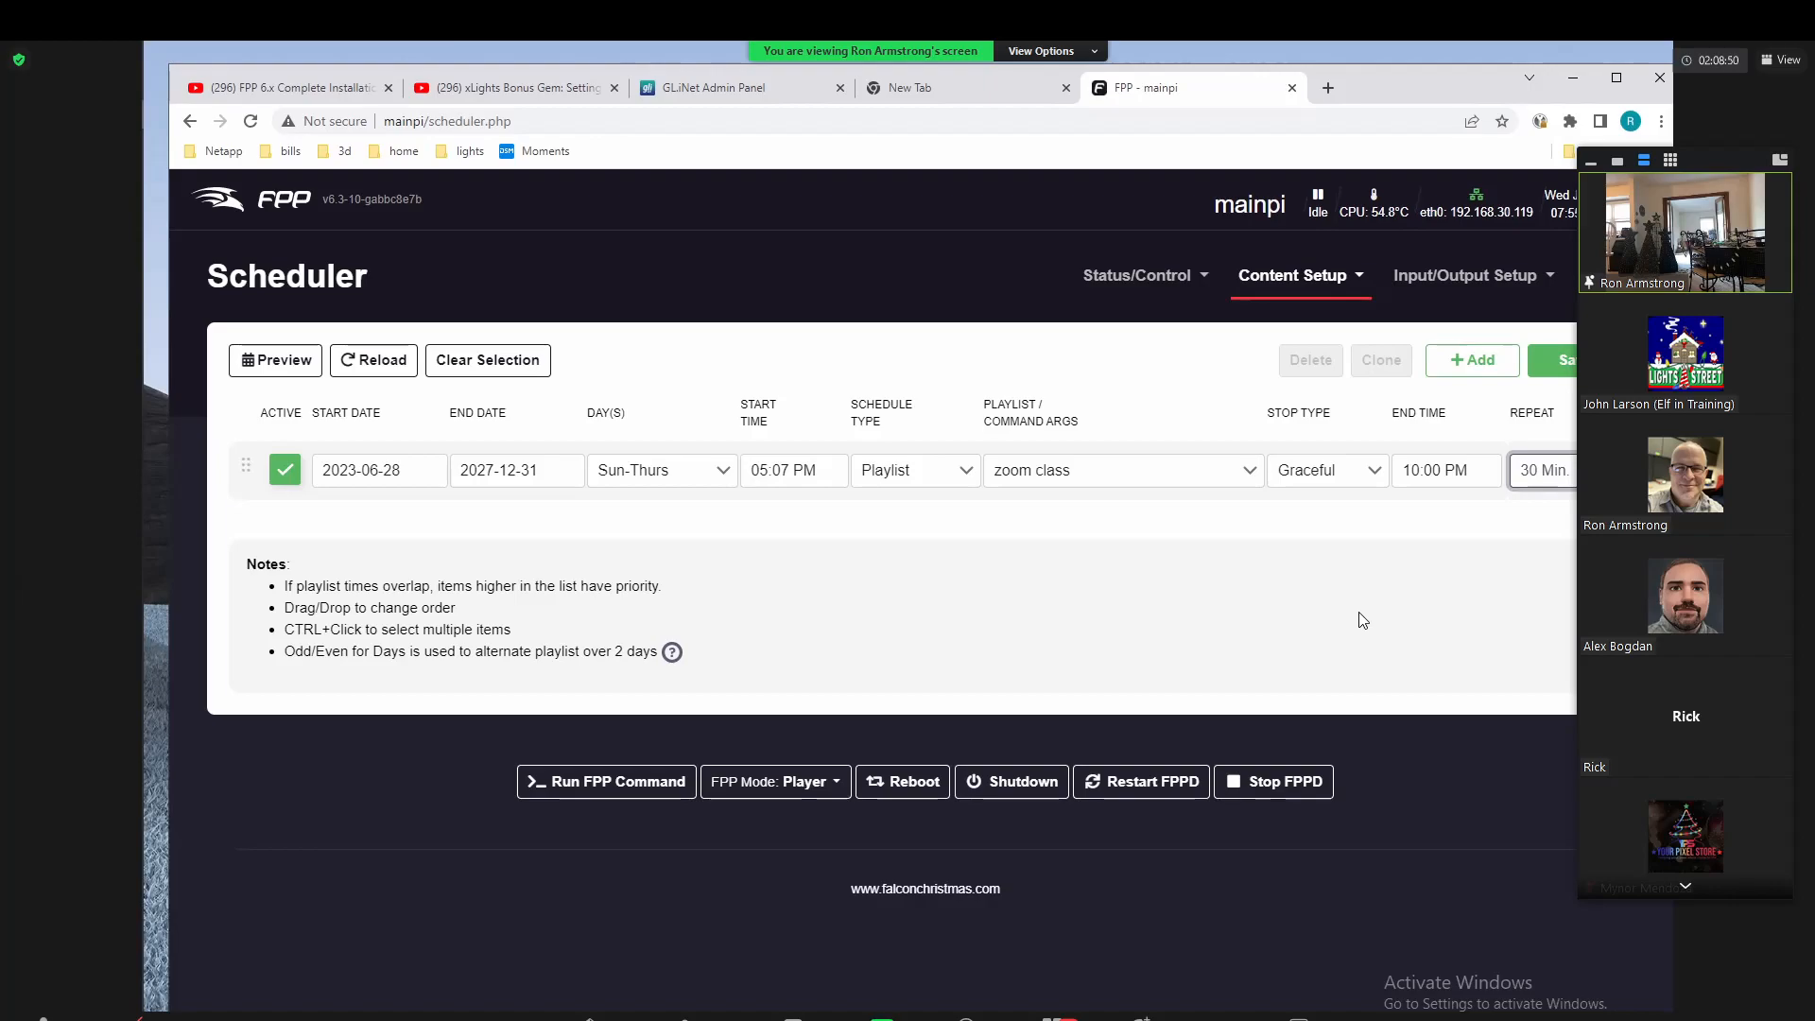
Step: Set the schedule entry's repeat option to Immediate and save the schedule
click(1546, 472)
click(1546, 515)
click(1564, 368)
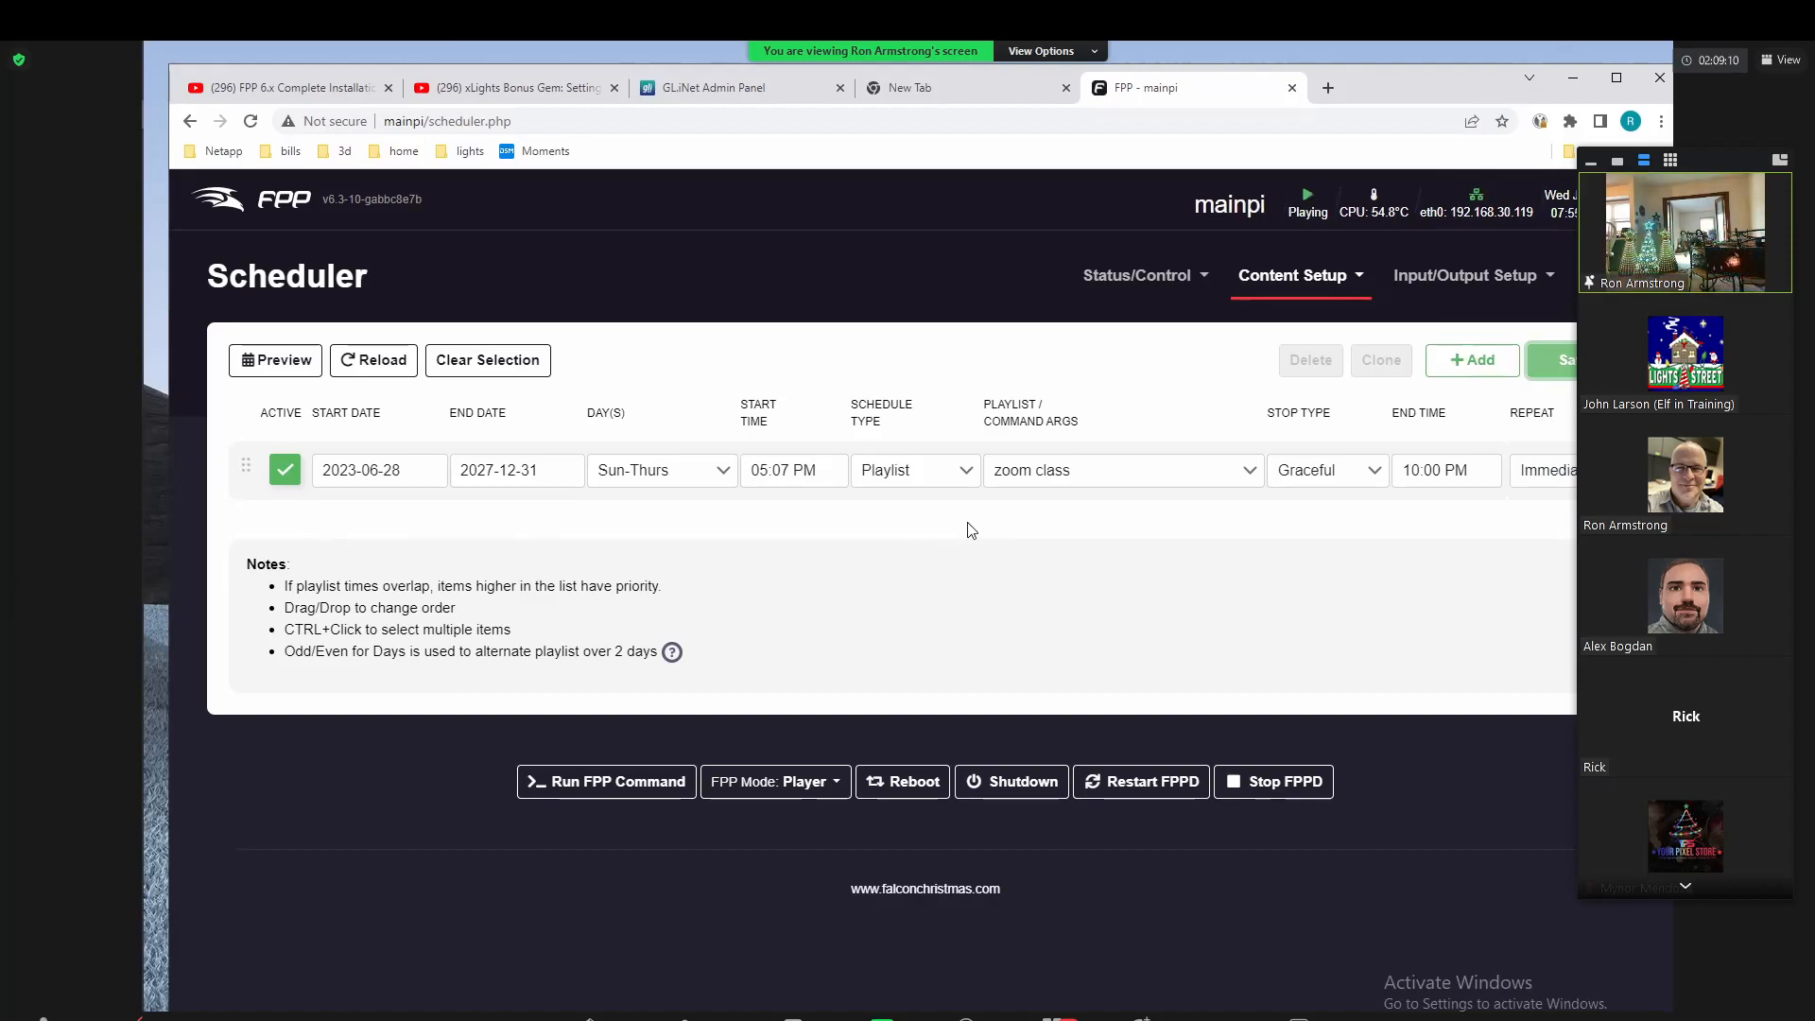
Step: Try the Day Mask option for the schedule entry's days
click(667, 478)
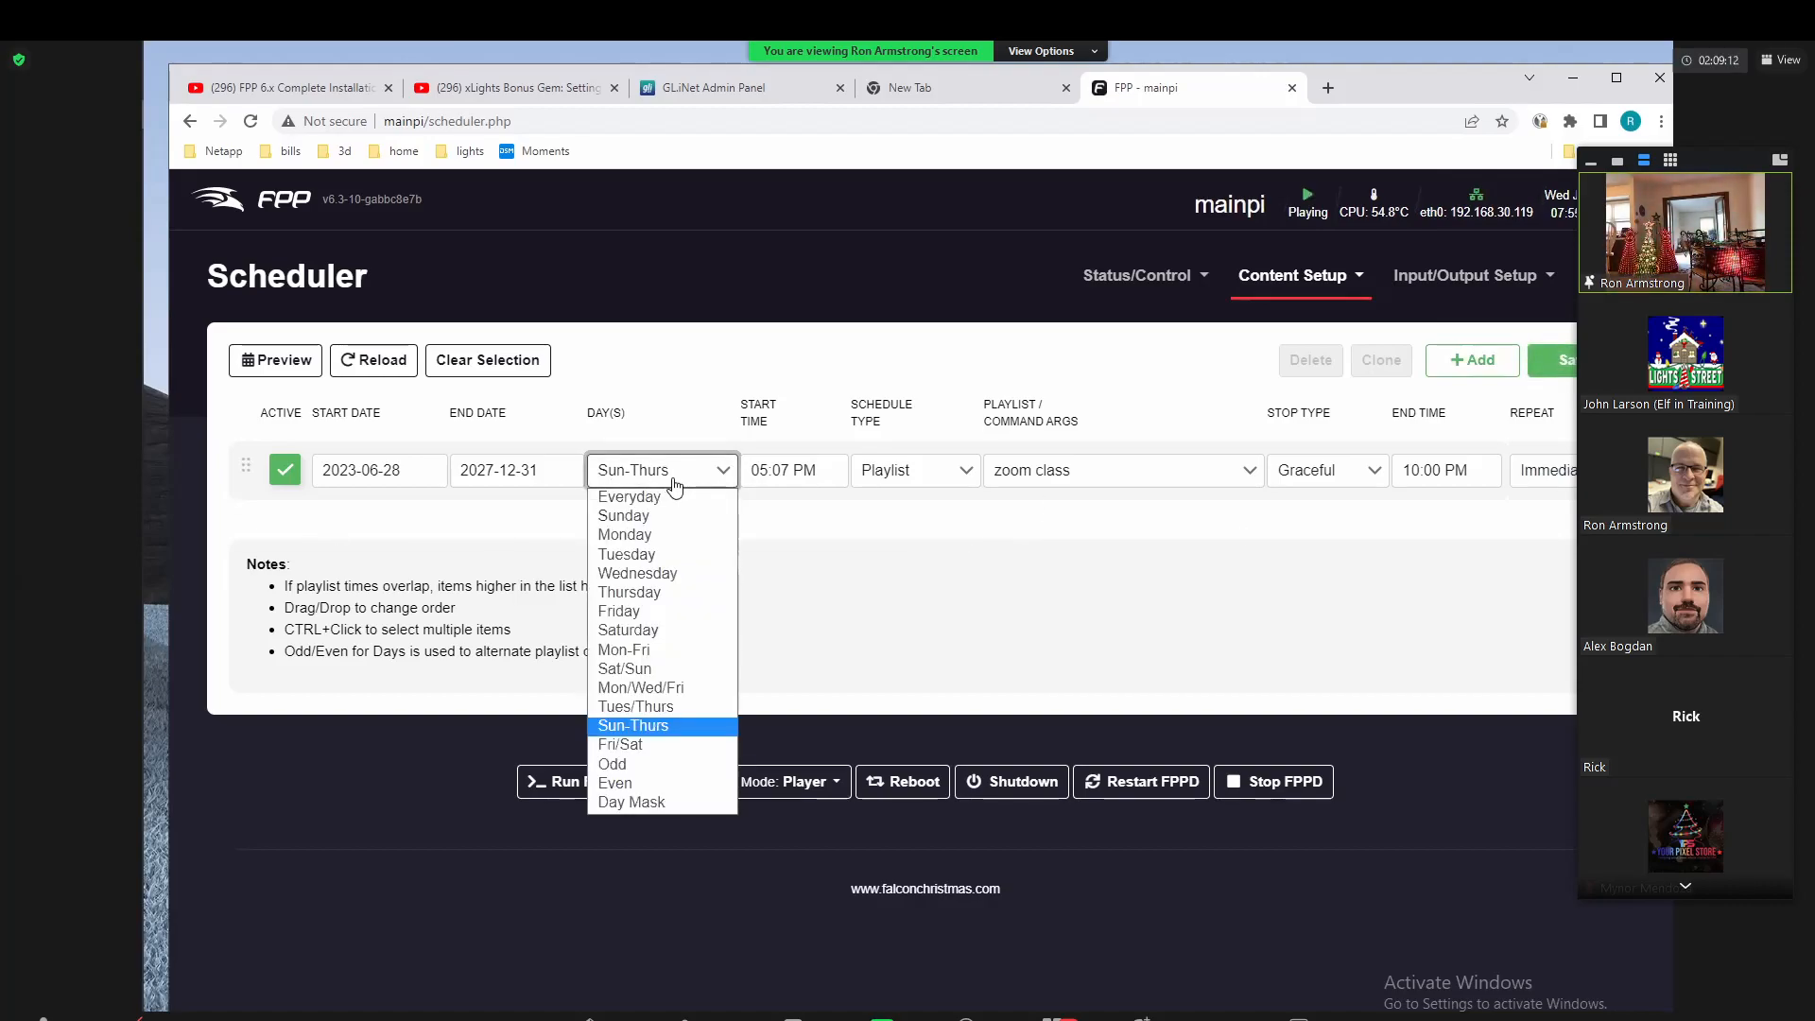
click(686, 804)
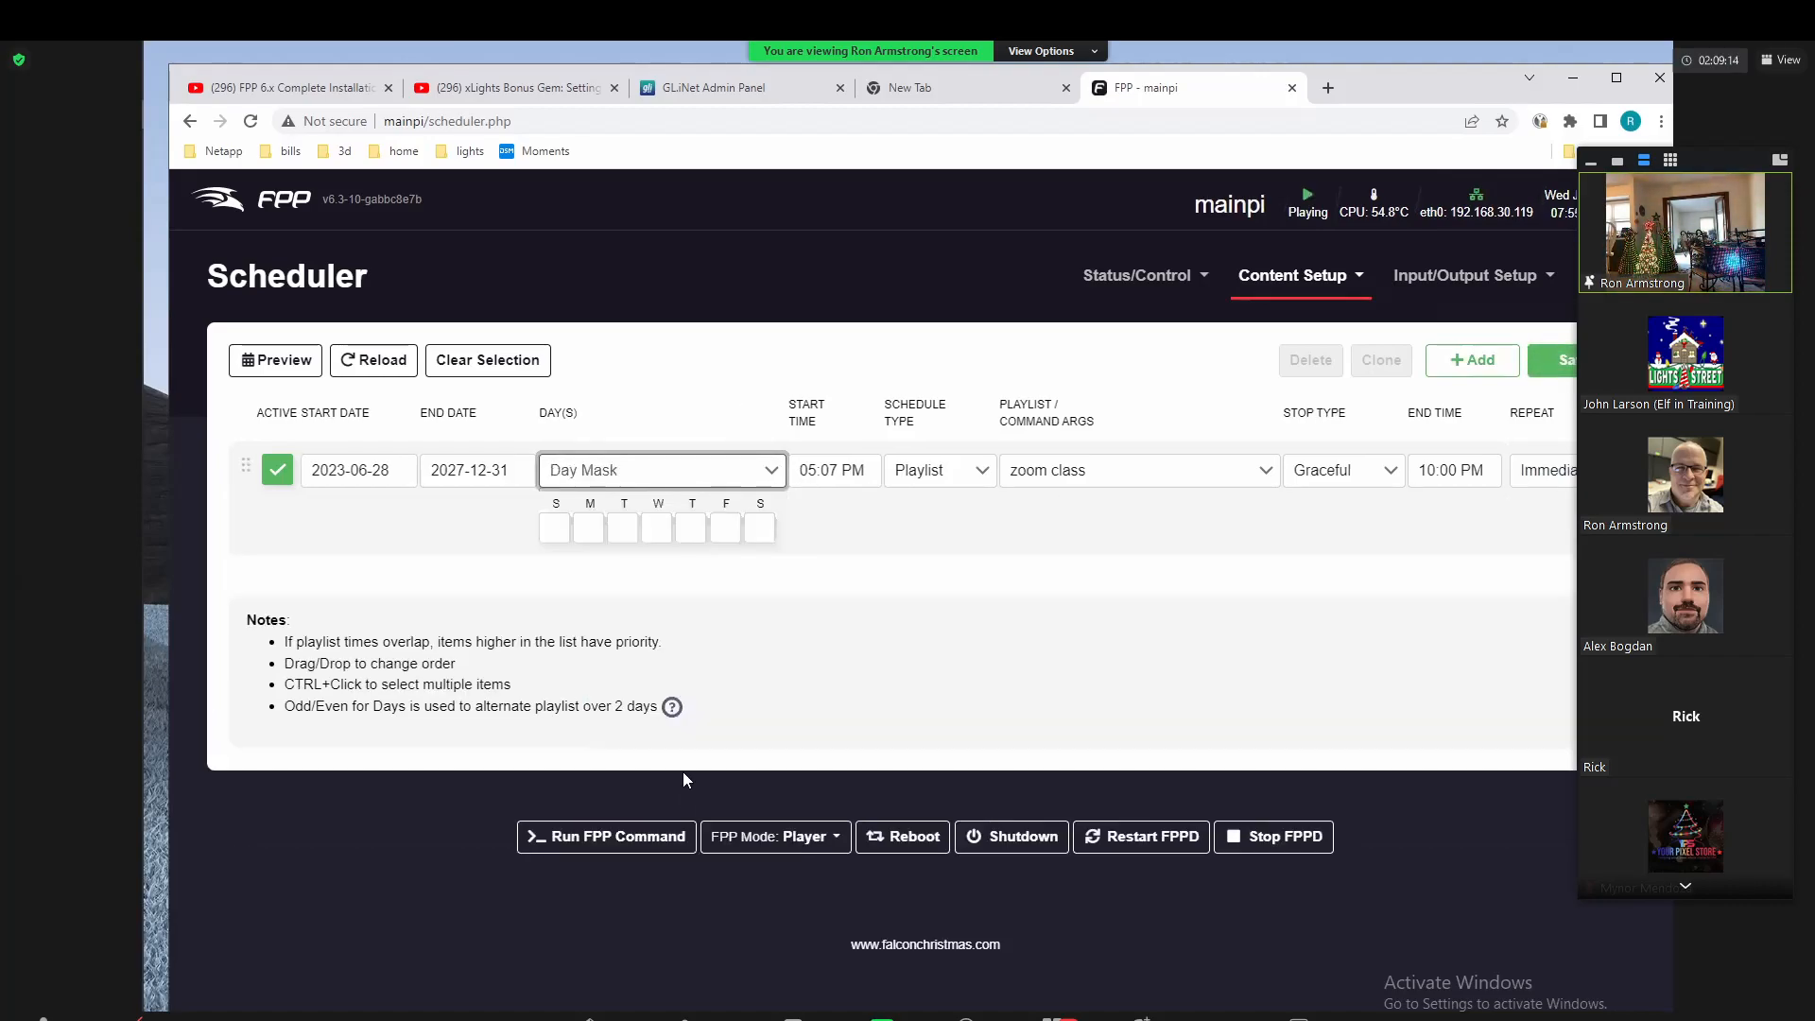
click(772, 478)
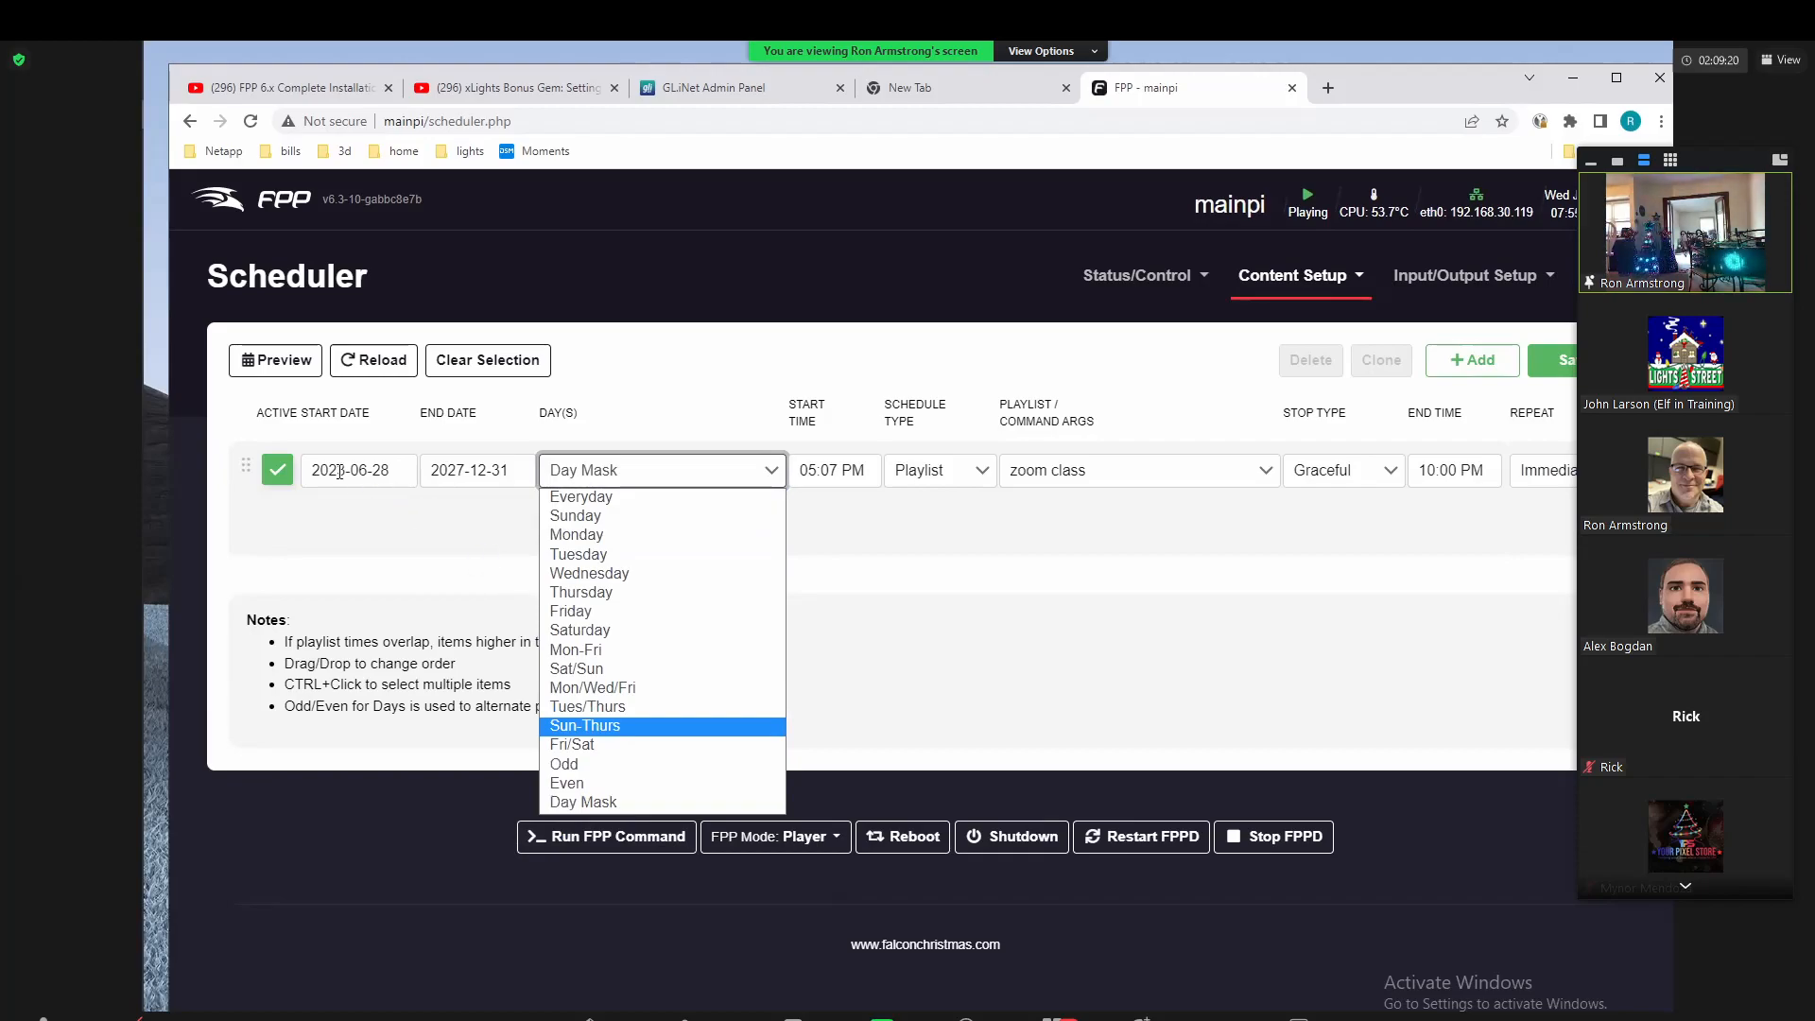
Step: Switch the entry's start date to the holiday choices and try Valentine's Day
click(337, 469)
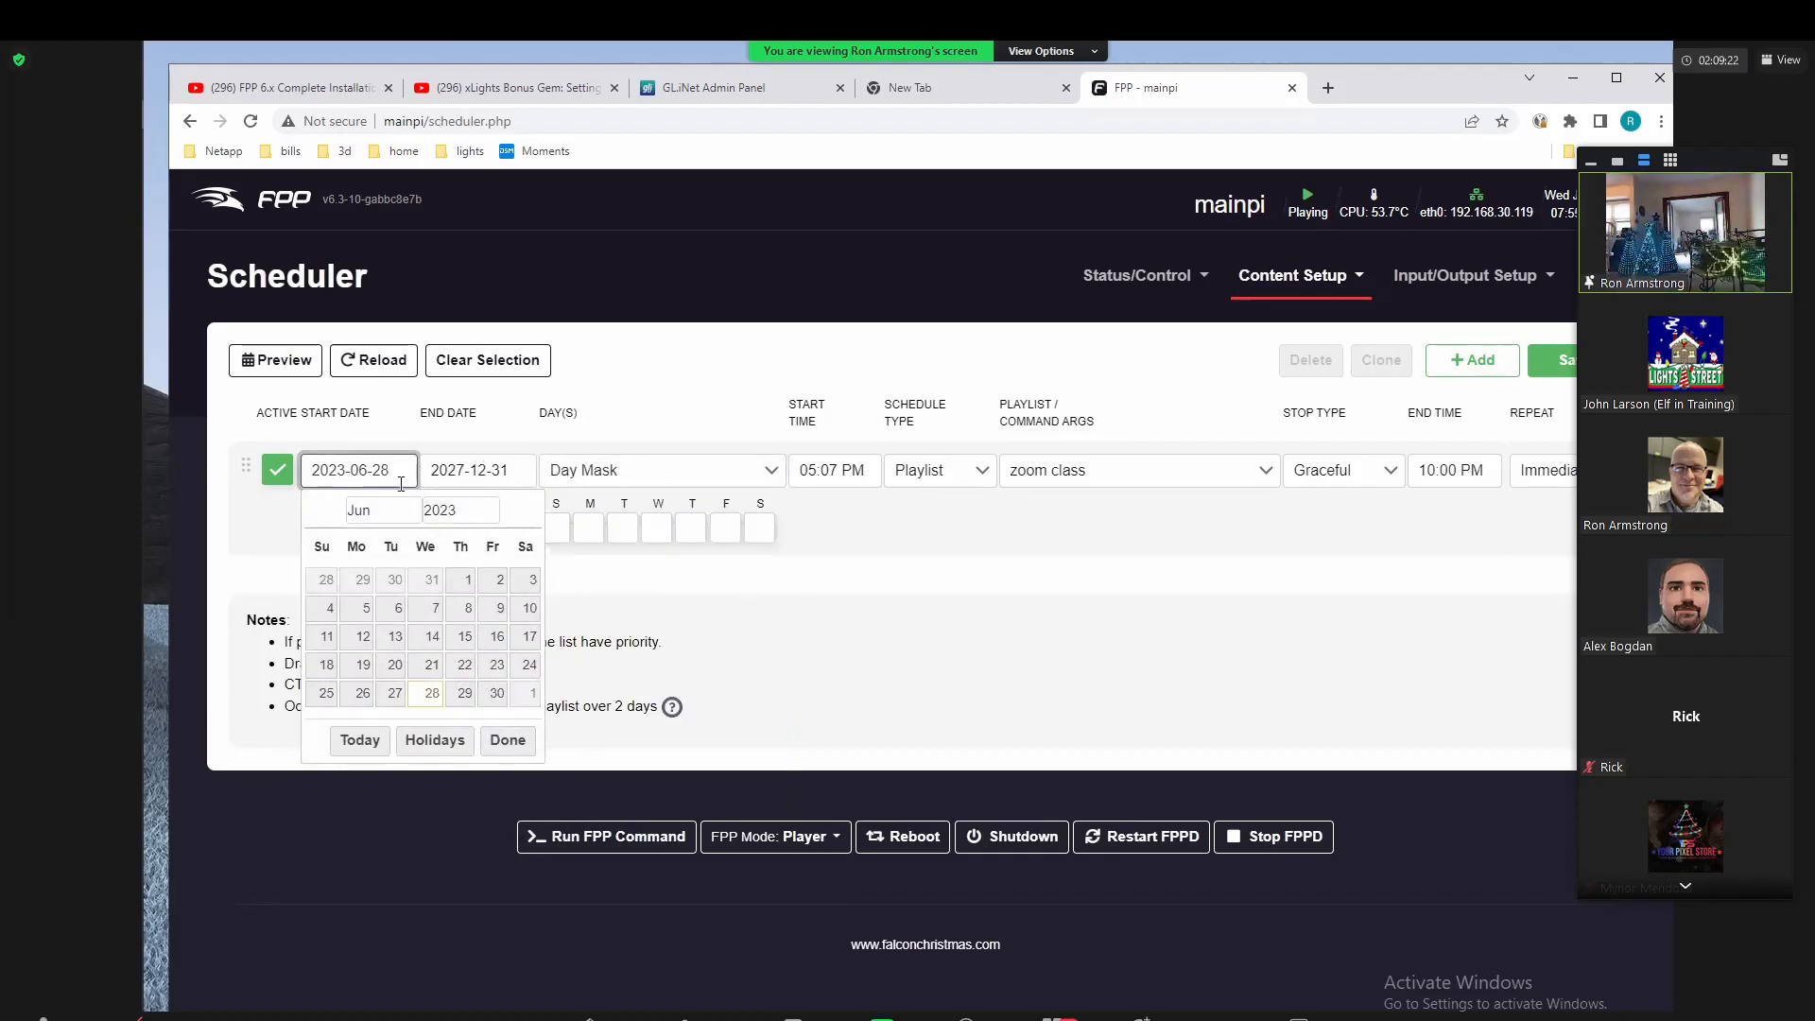
click(430, 742)
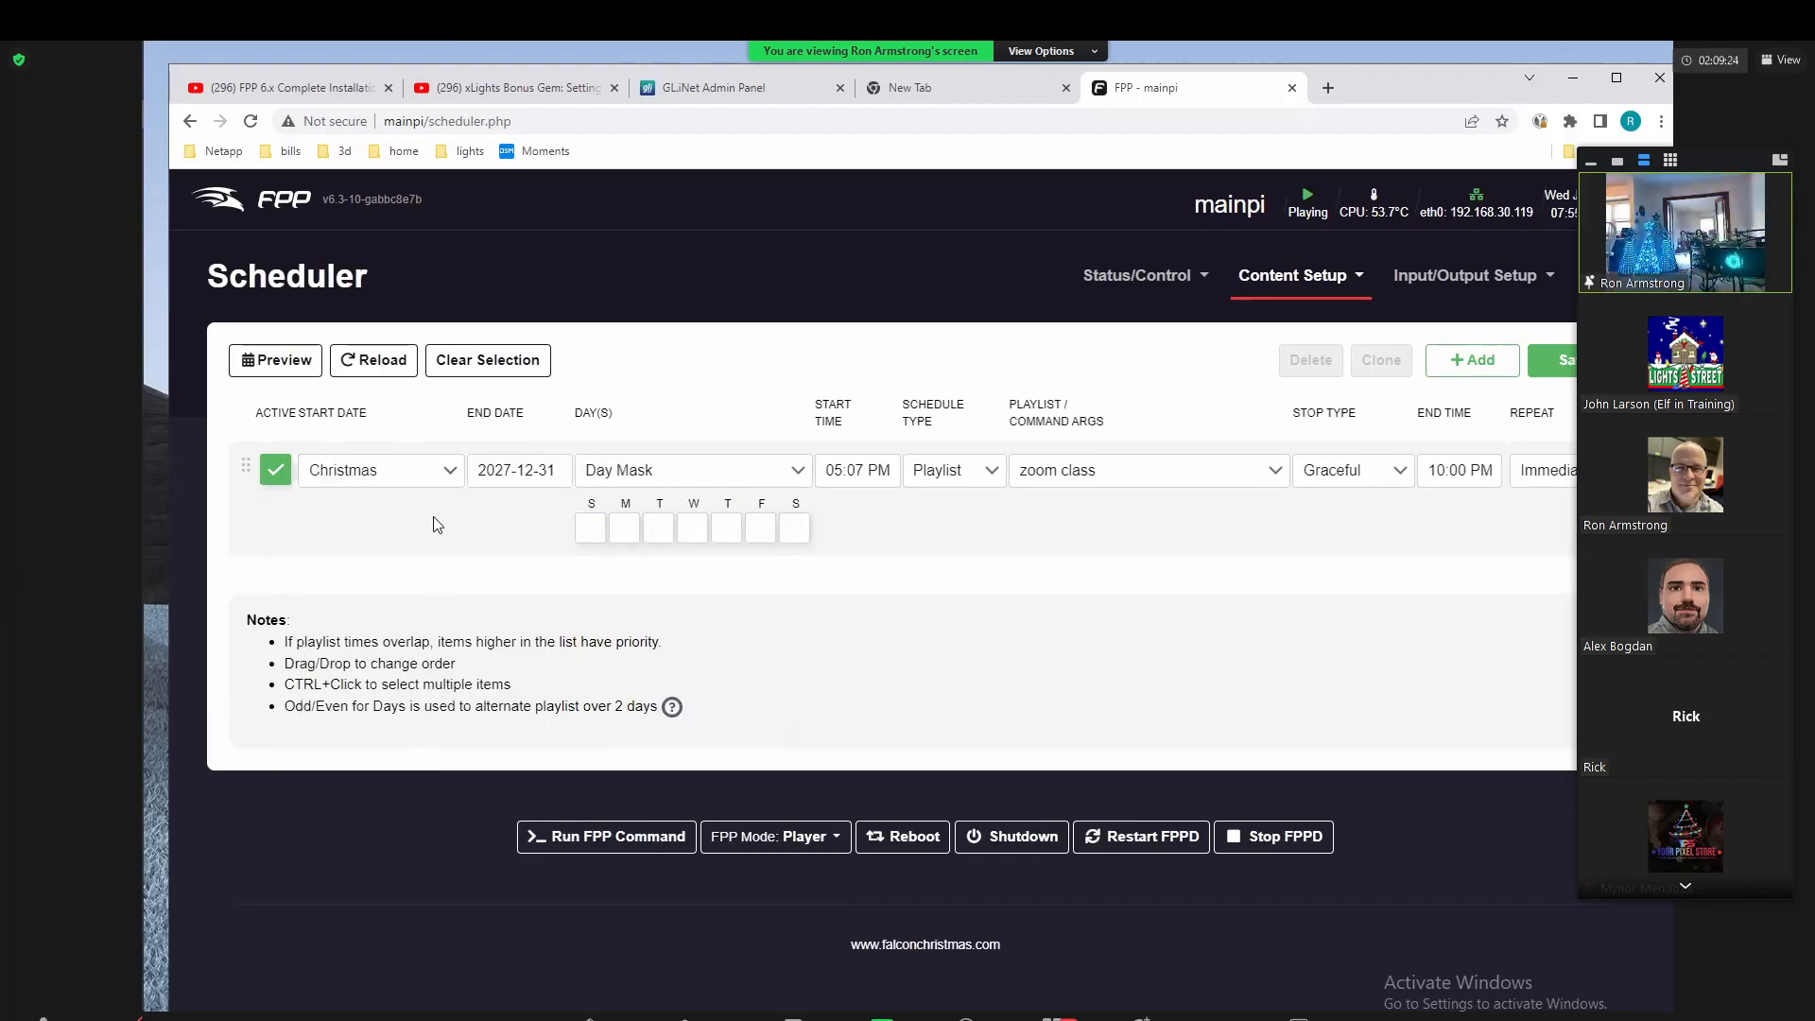
click(433, 473)
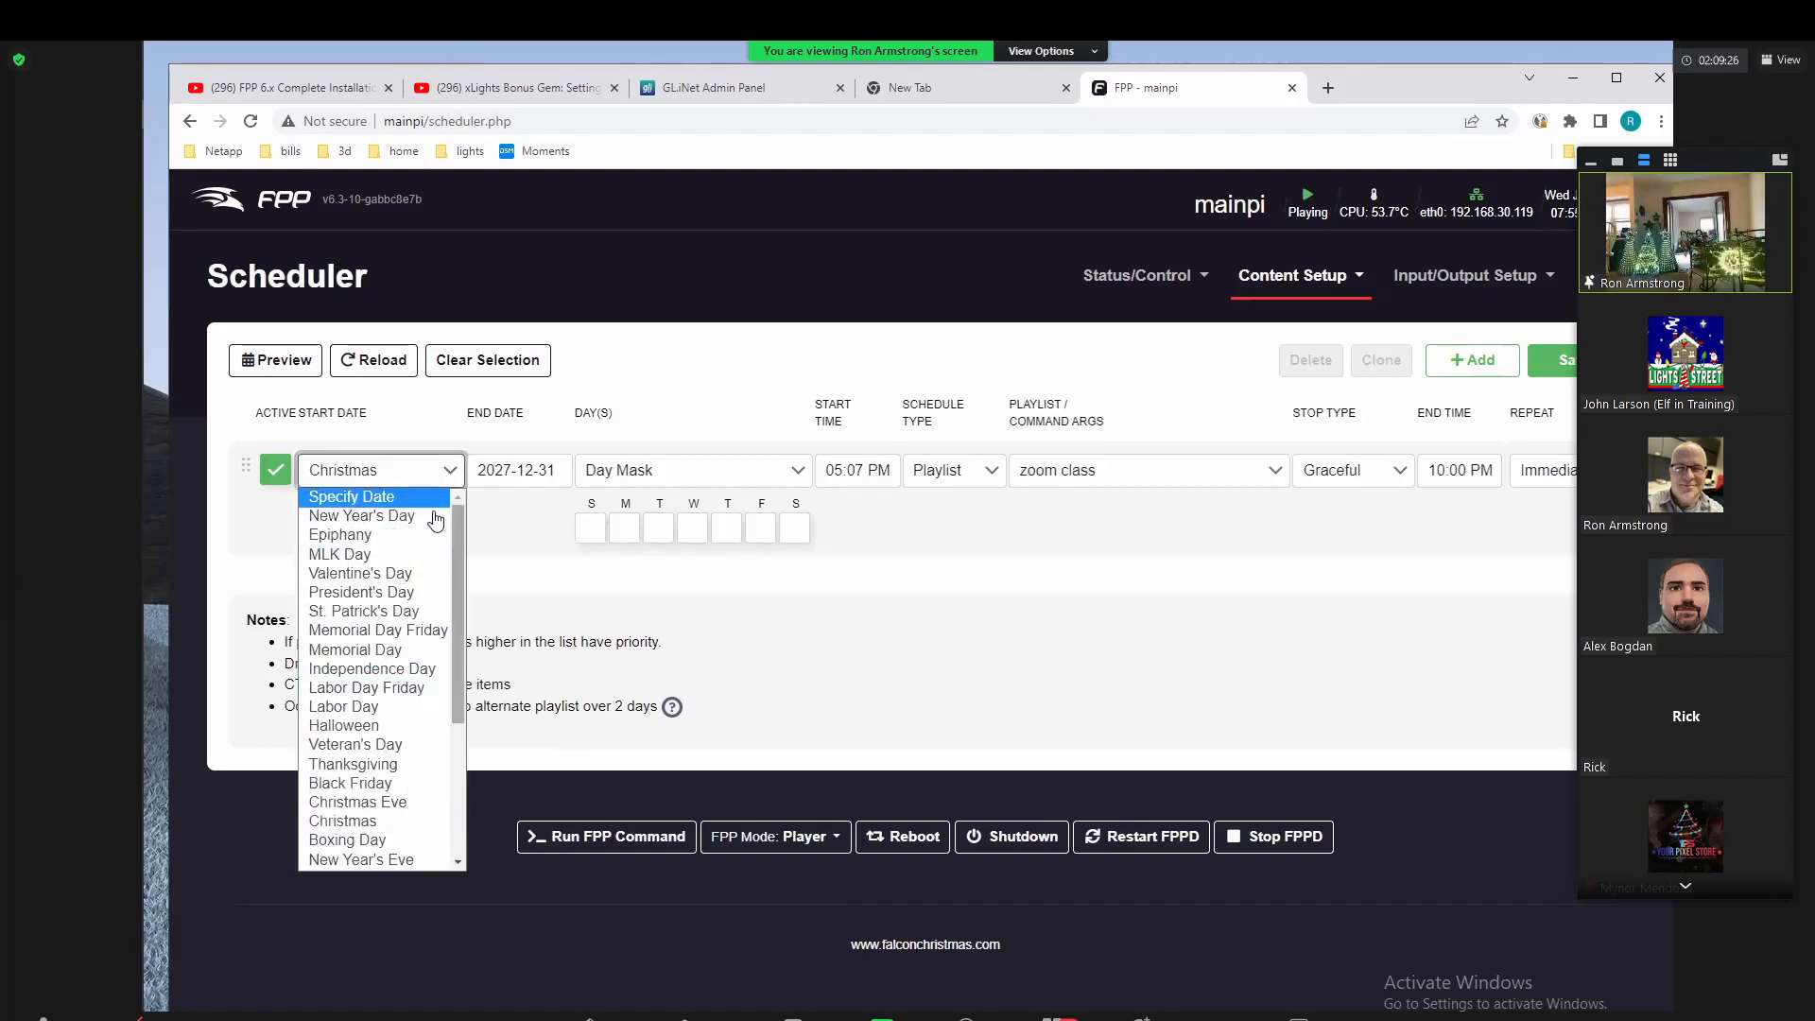
click(435, 470)
click(433, 470)
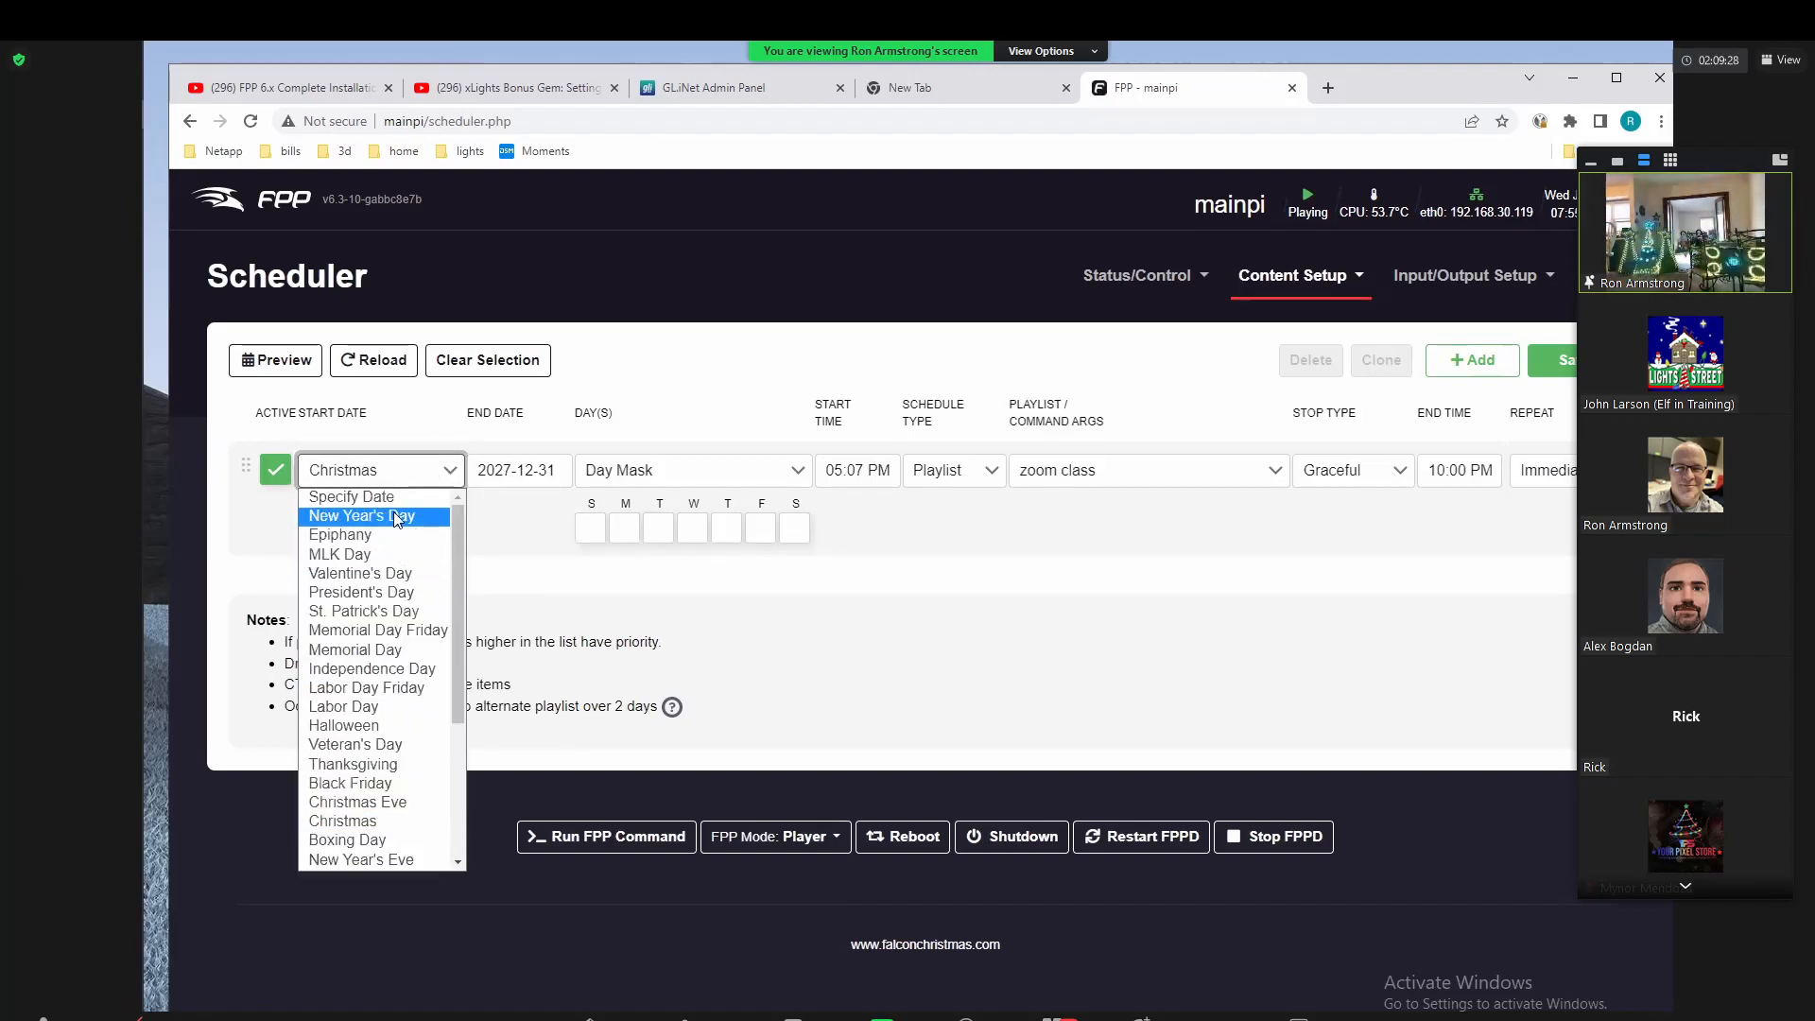
click(382, 575)
click(518, 471)
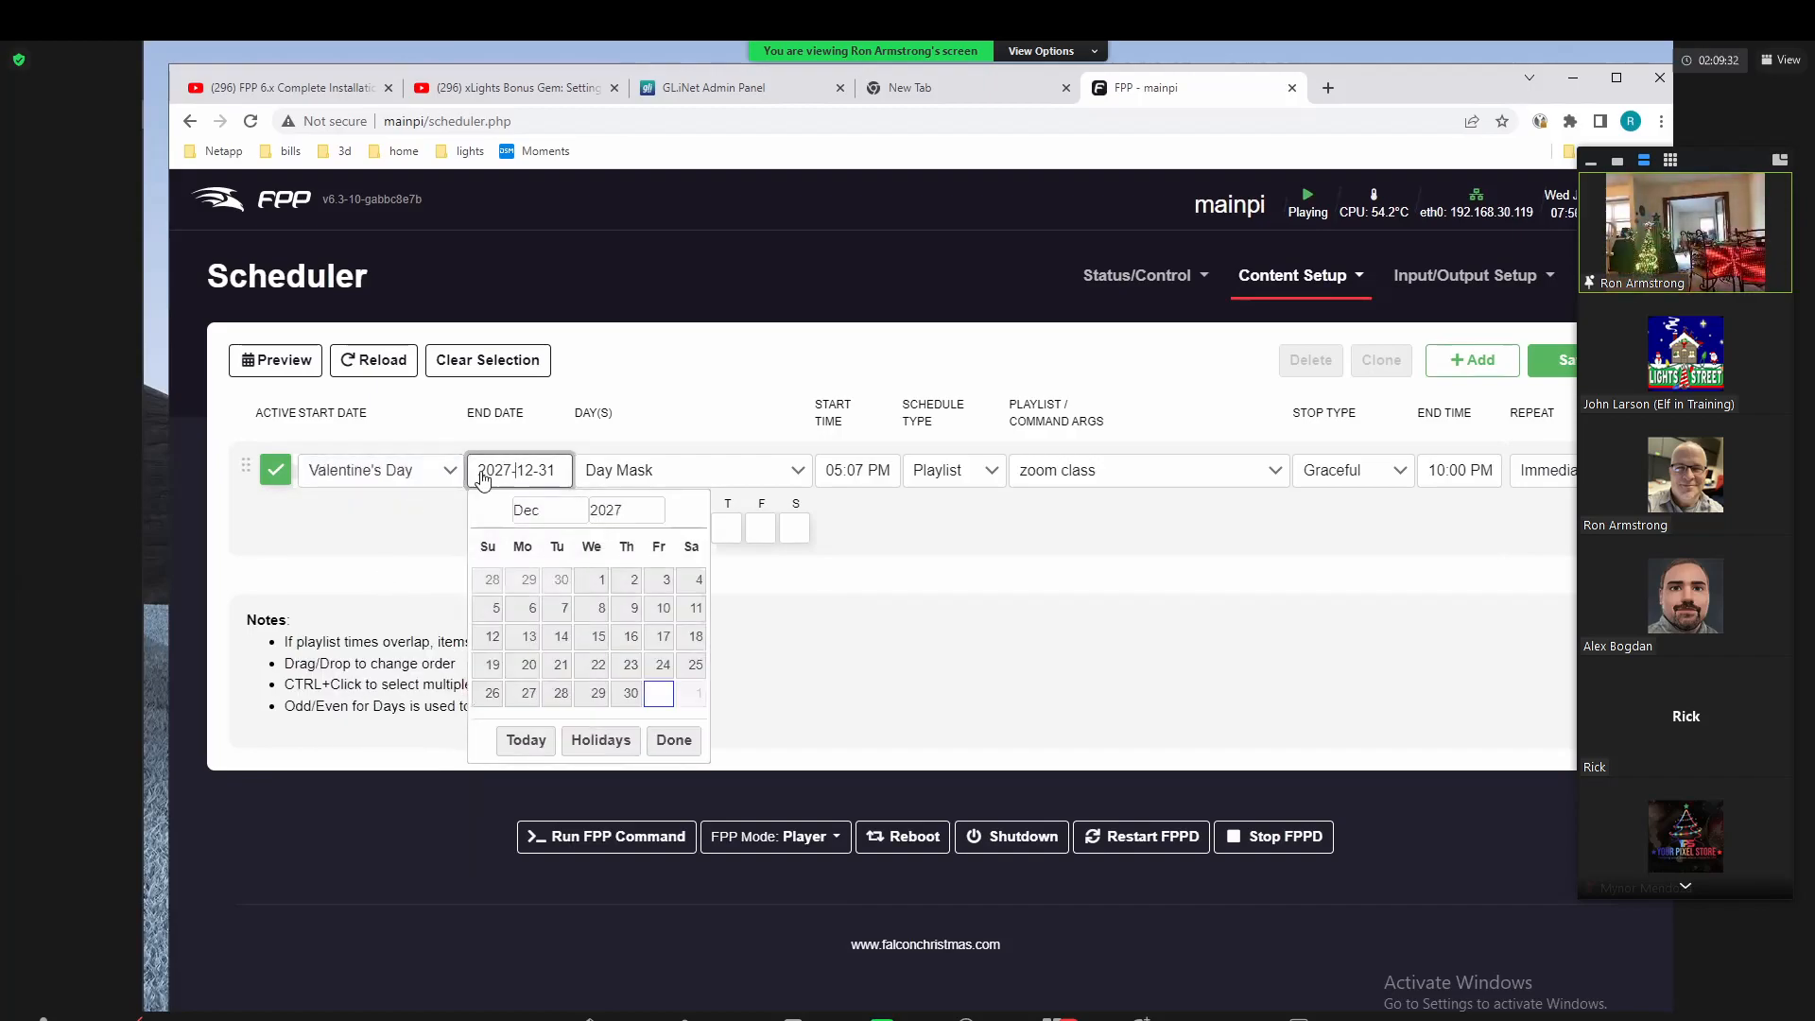
Step: Try Memorial Day and Memorial Day Friday as the entry's start date
click(399, 477)
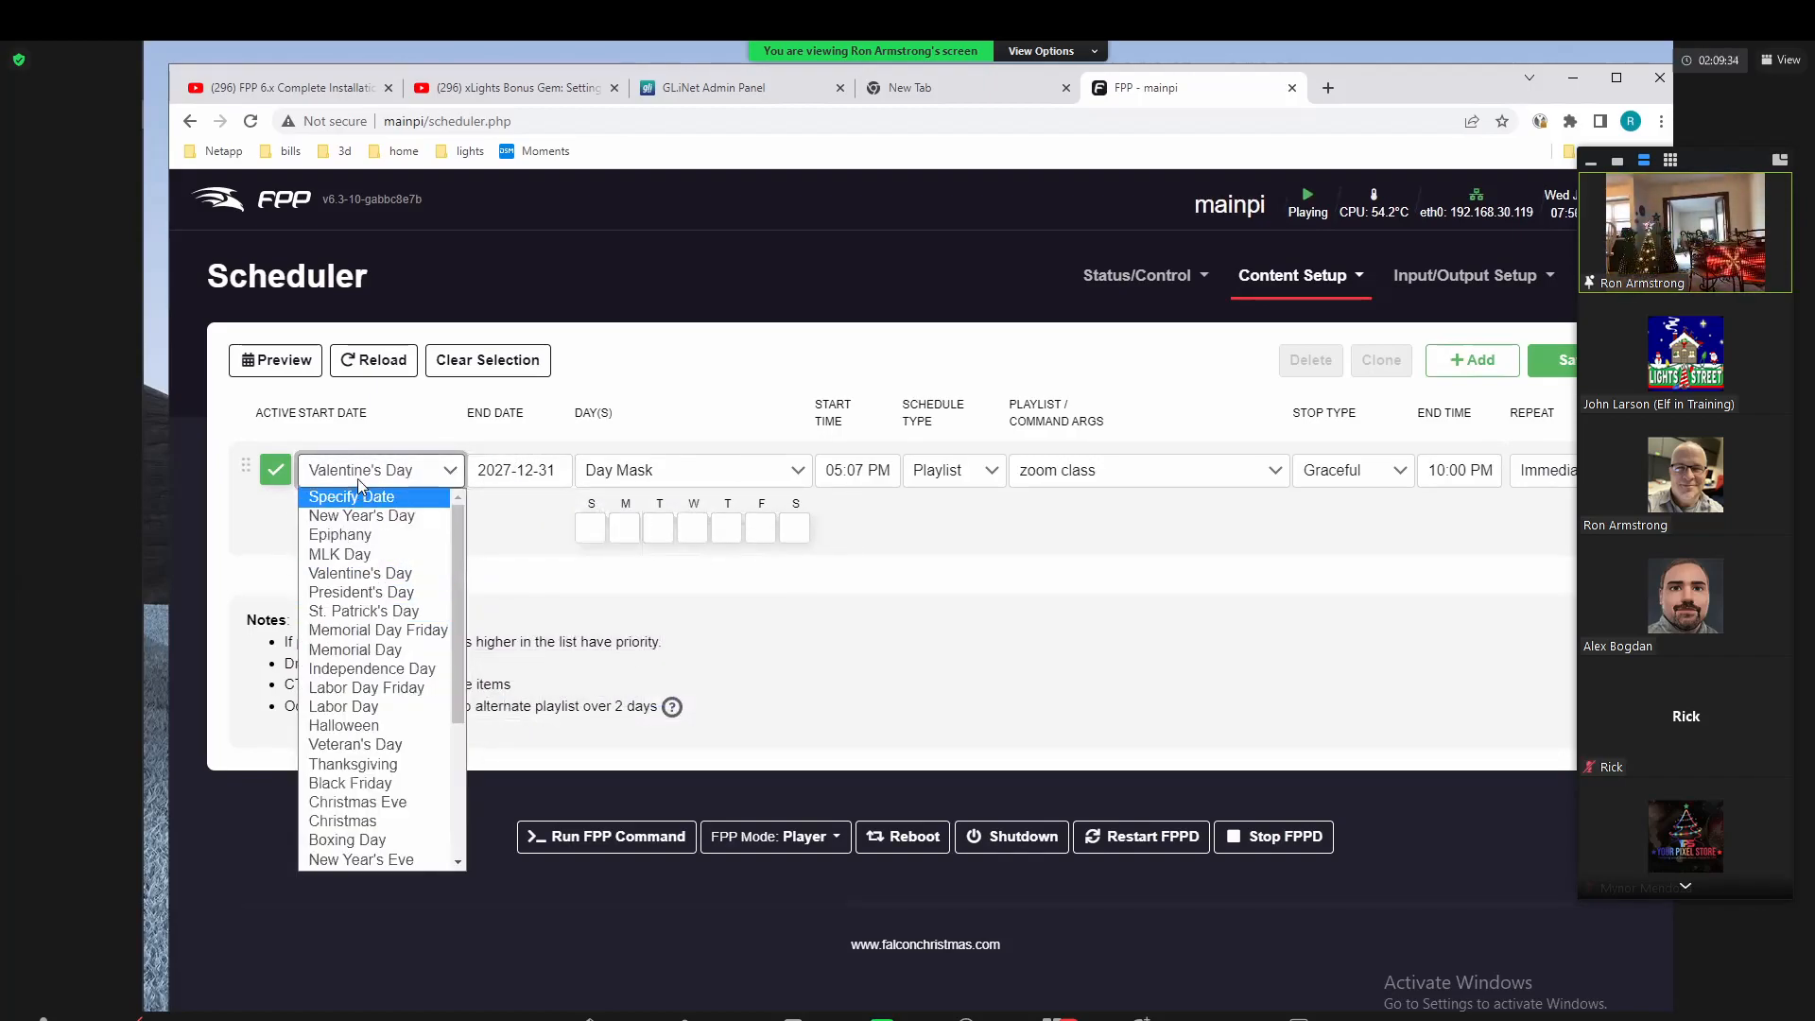
click(366, 659)
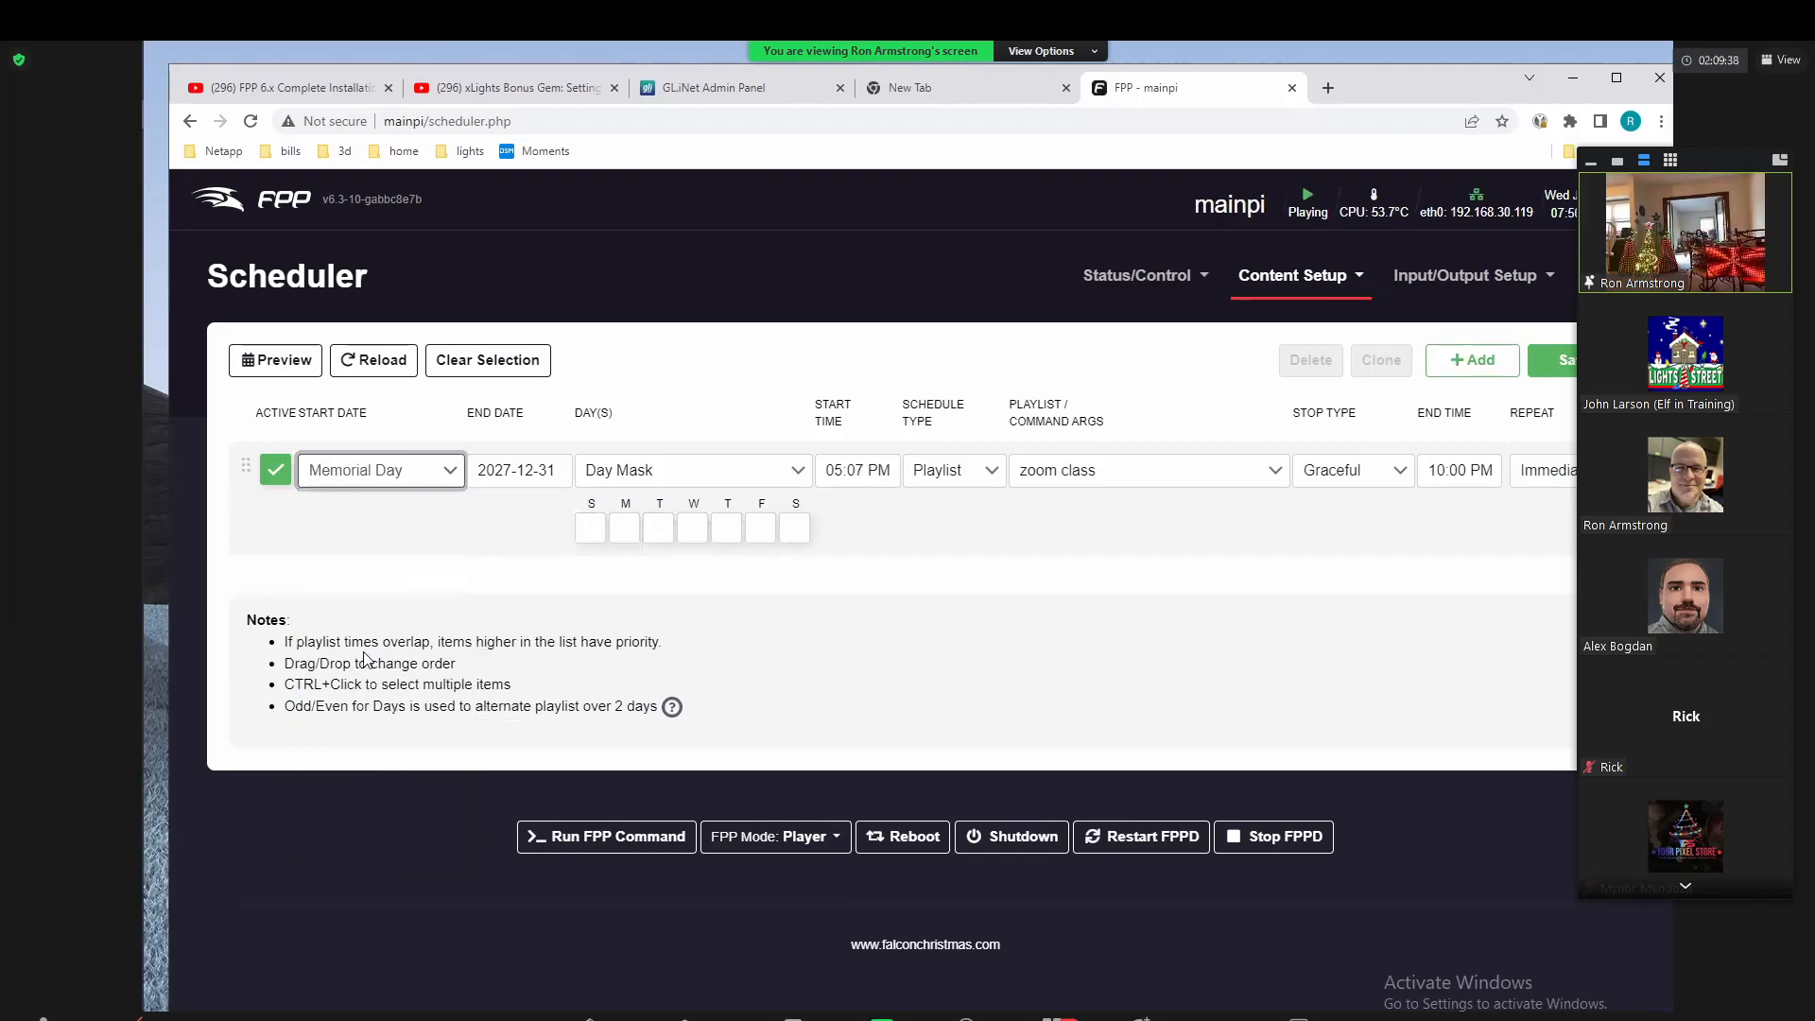
click(406, 478)
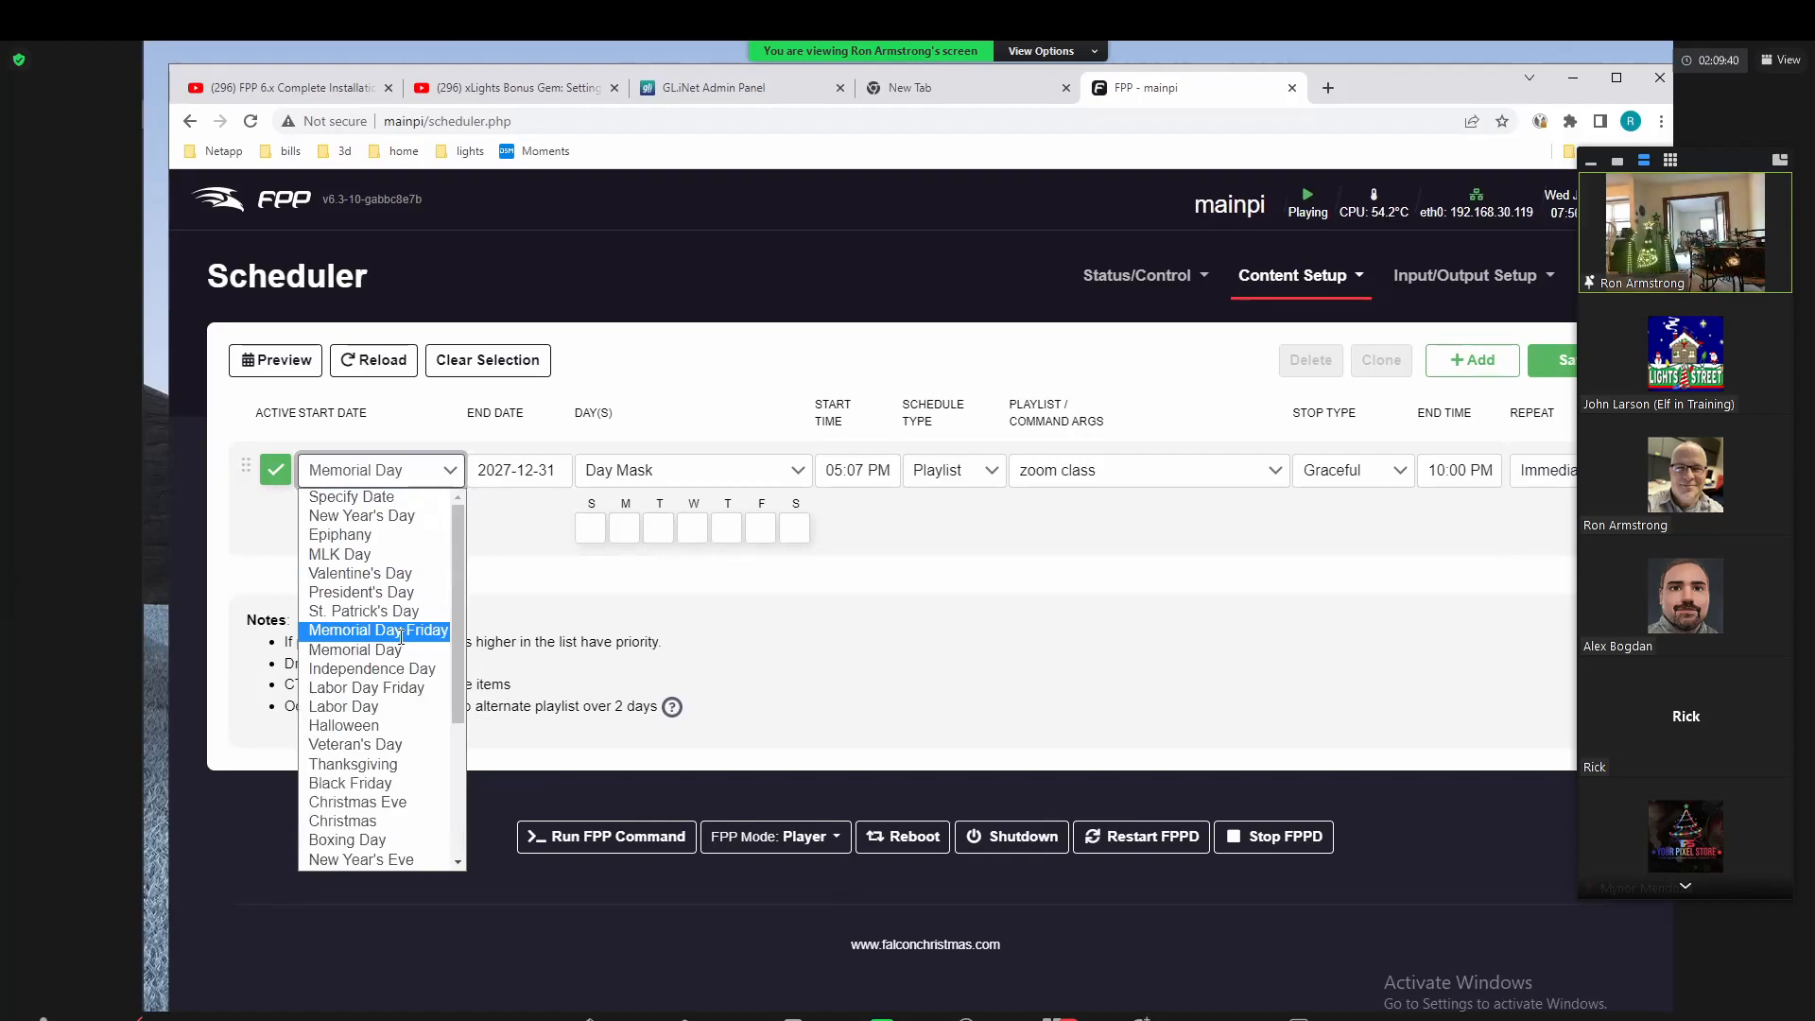
click(404, 631)
Step: Browse the full list of holiday start dates and return the start date to a specified calendar date
click(444, 543)
click(441, 482)
scroll(415, 718, down, 5)
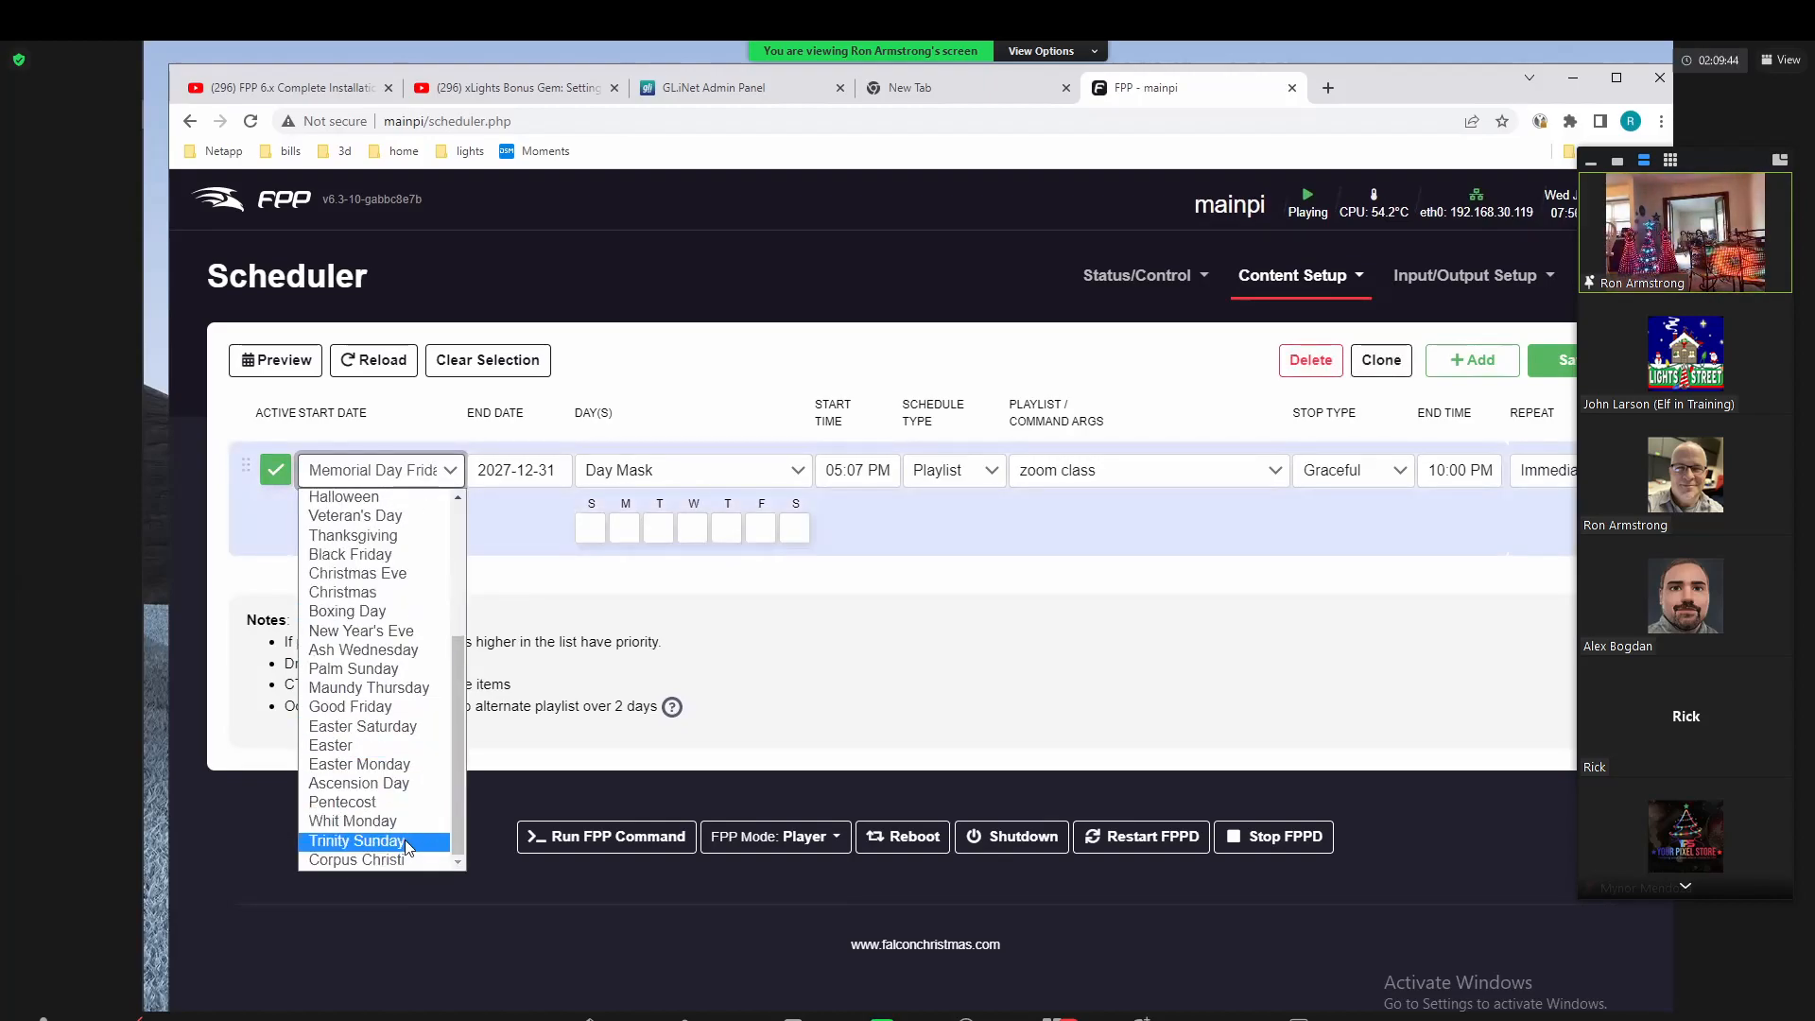
scroll(416, 832, up, 4)
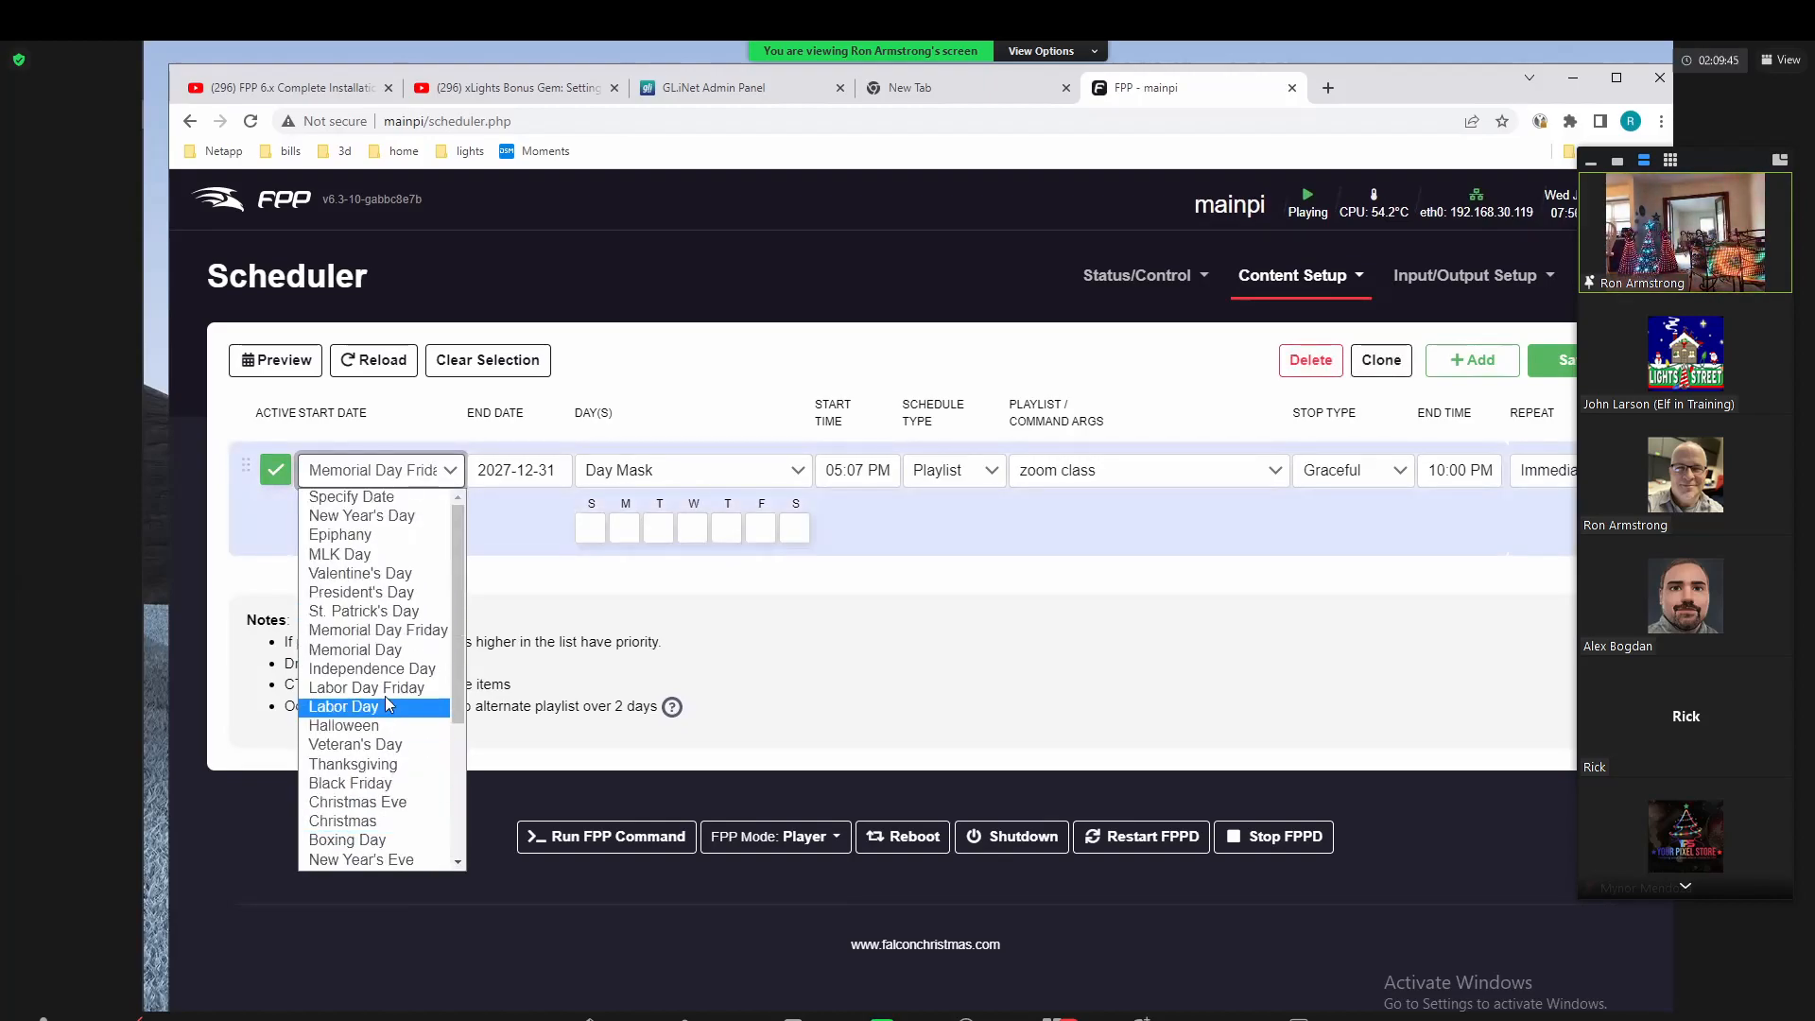
click(368, 498)
Step: Try Thanksgiving as the entry's holiday start date, and switch the start date back to a specified date
click(369, 473)
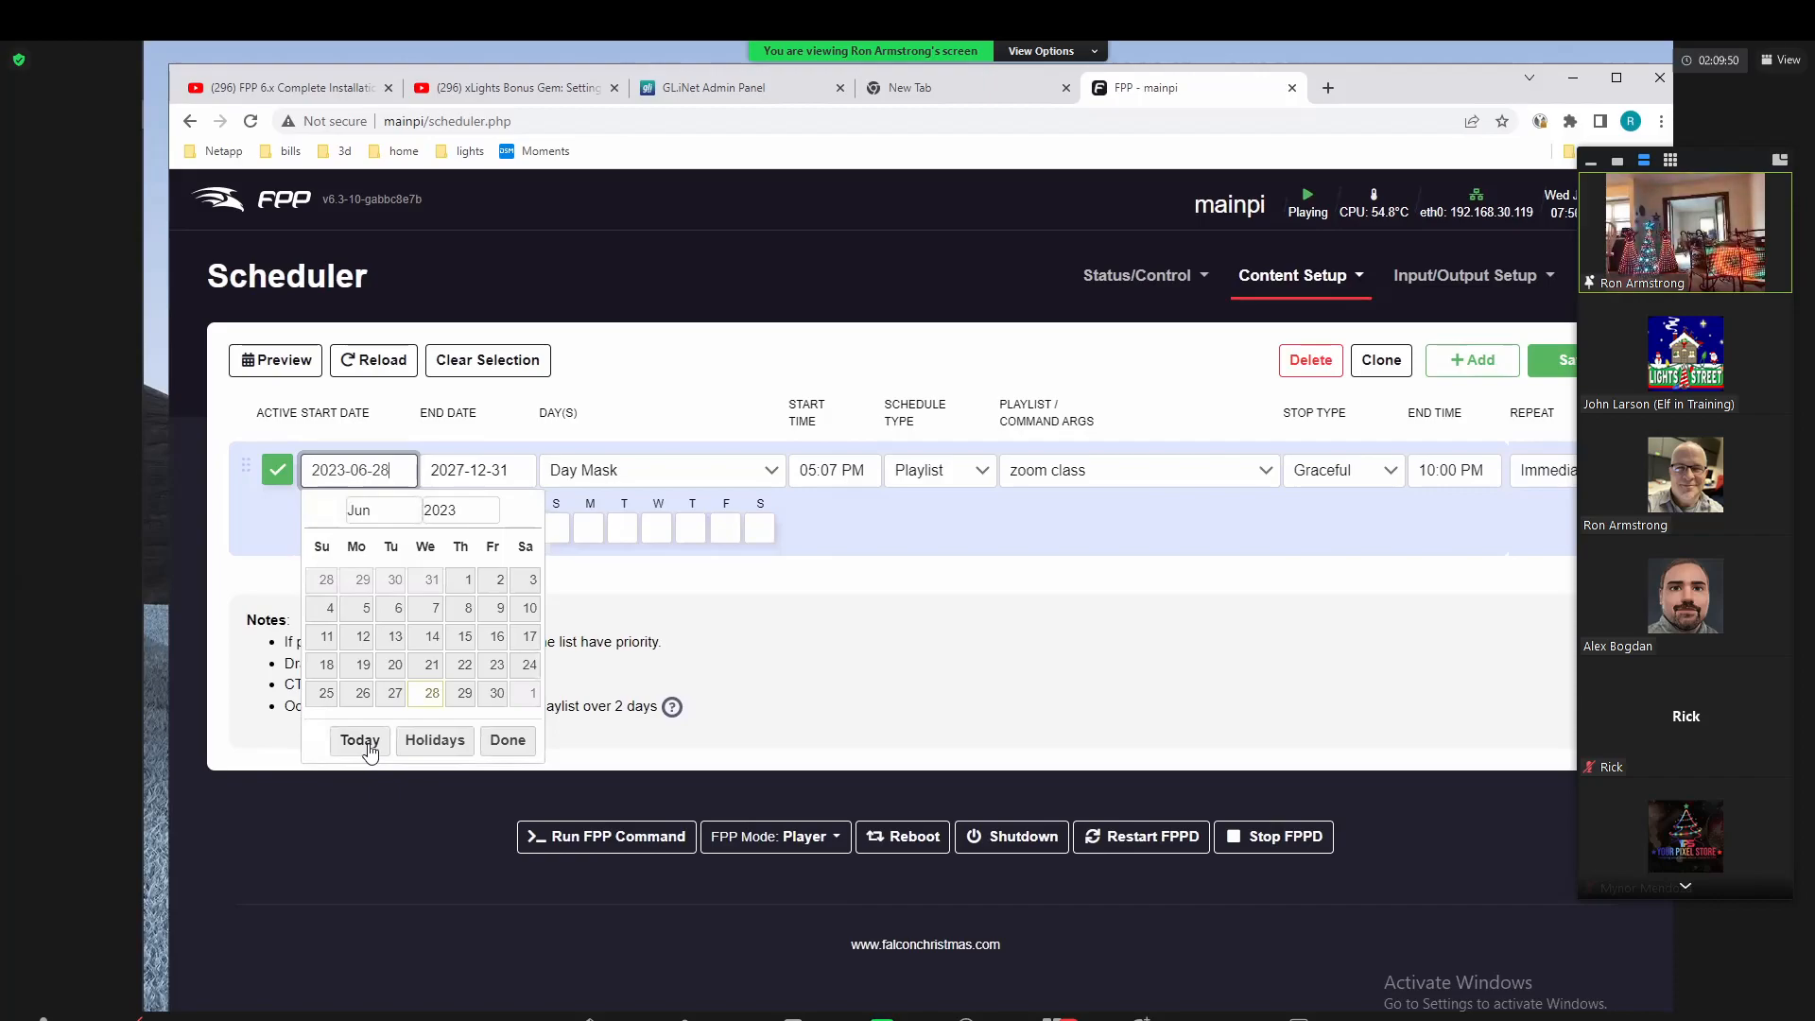
click(437, 741)
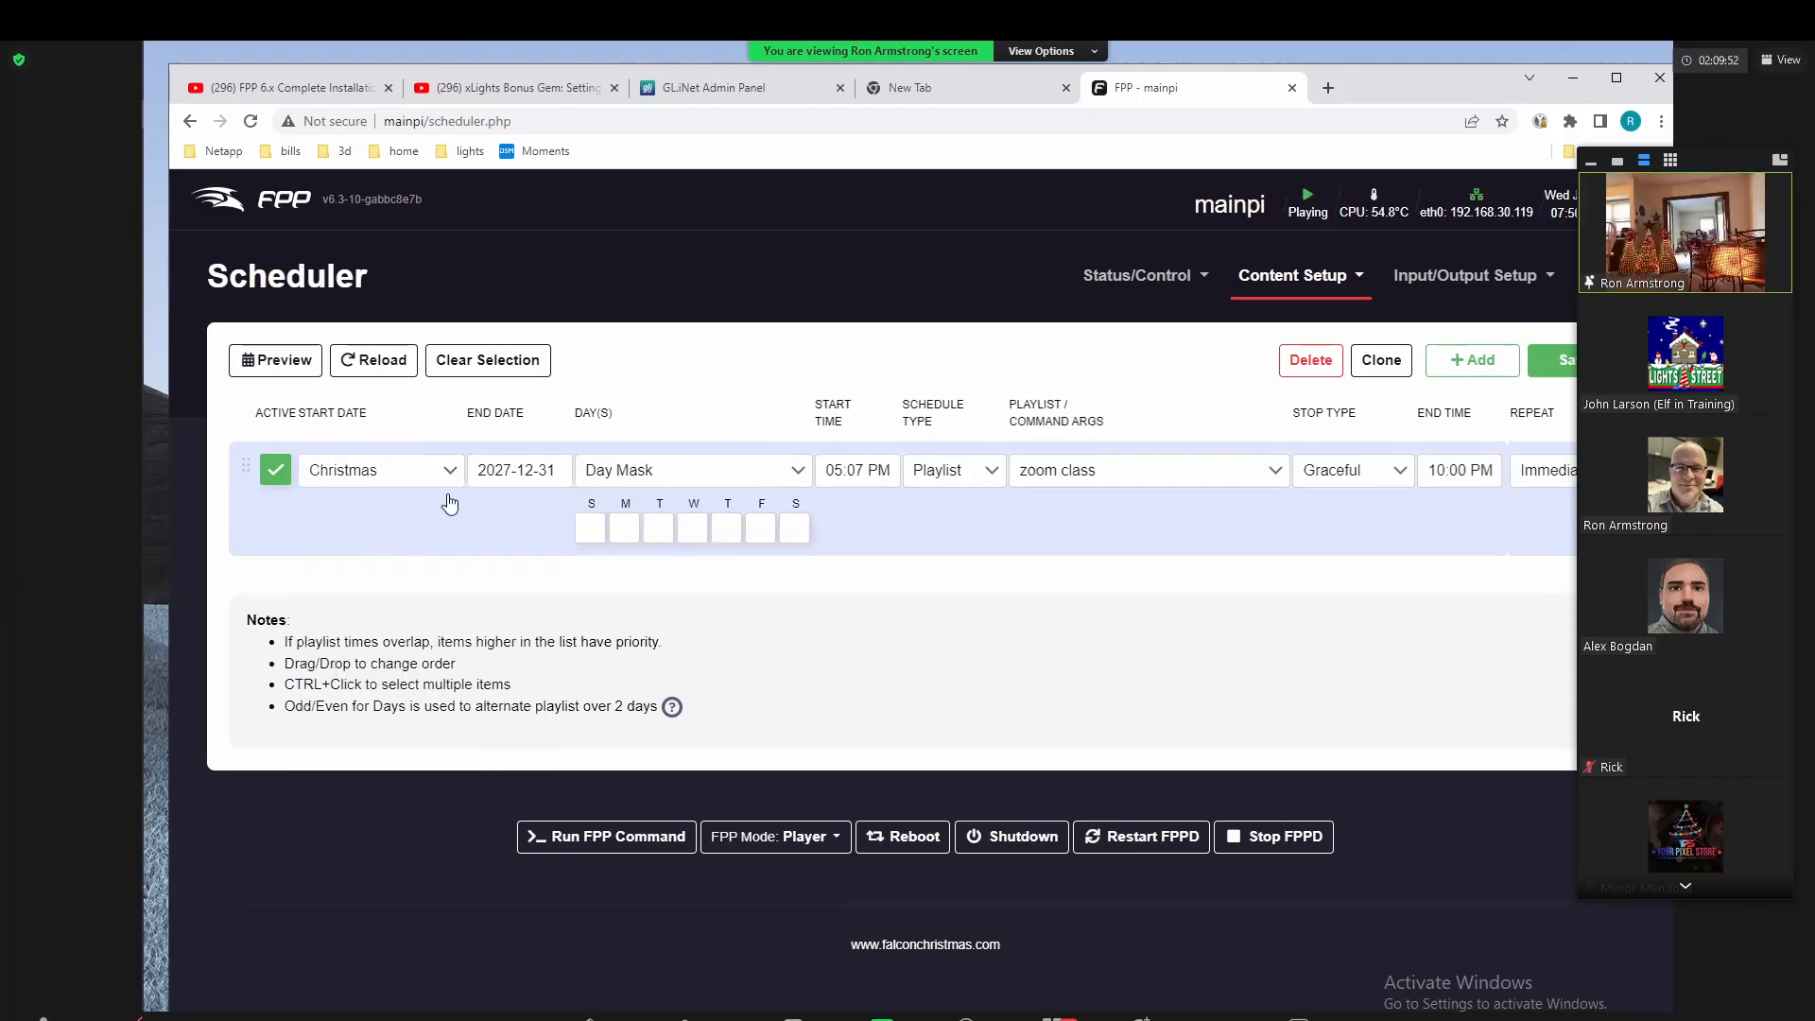
click(450, 469)
scroll(413, 792, down, 3)
scroll(413, 792, down, 1)
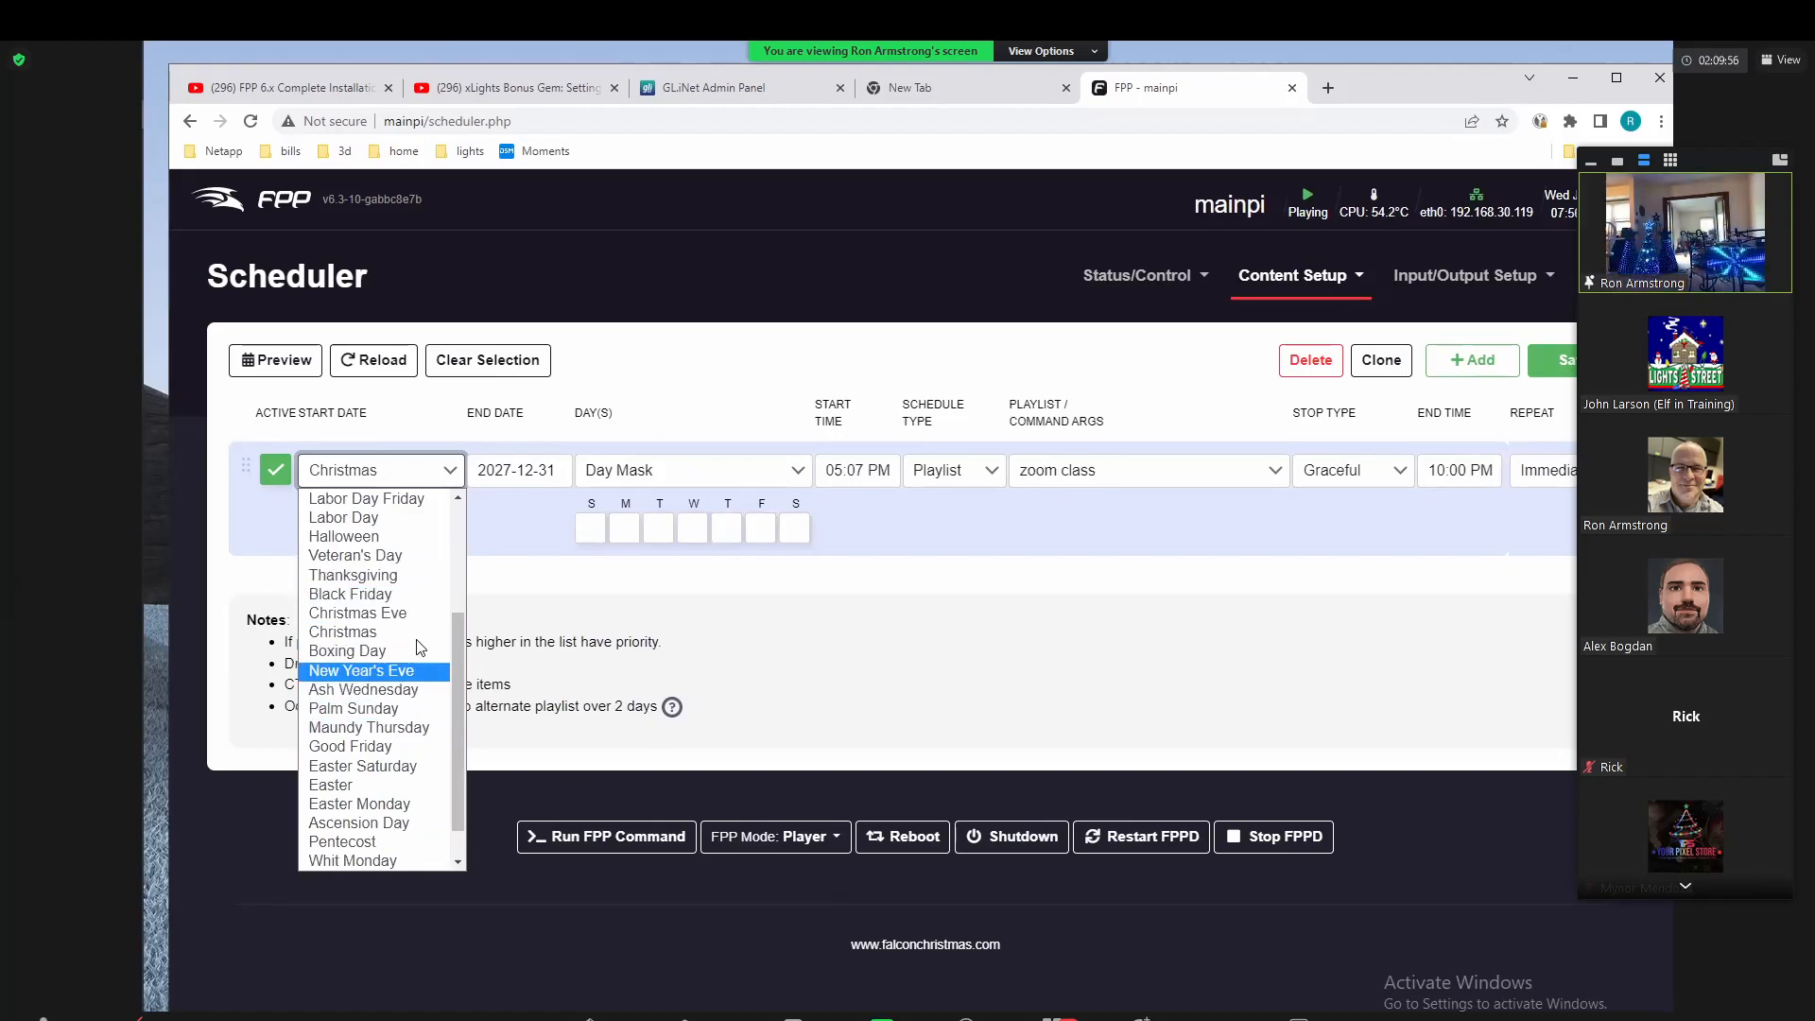
click(405, 579)
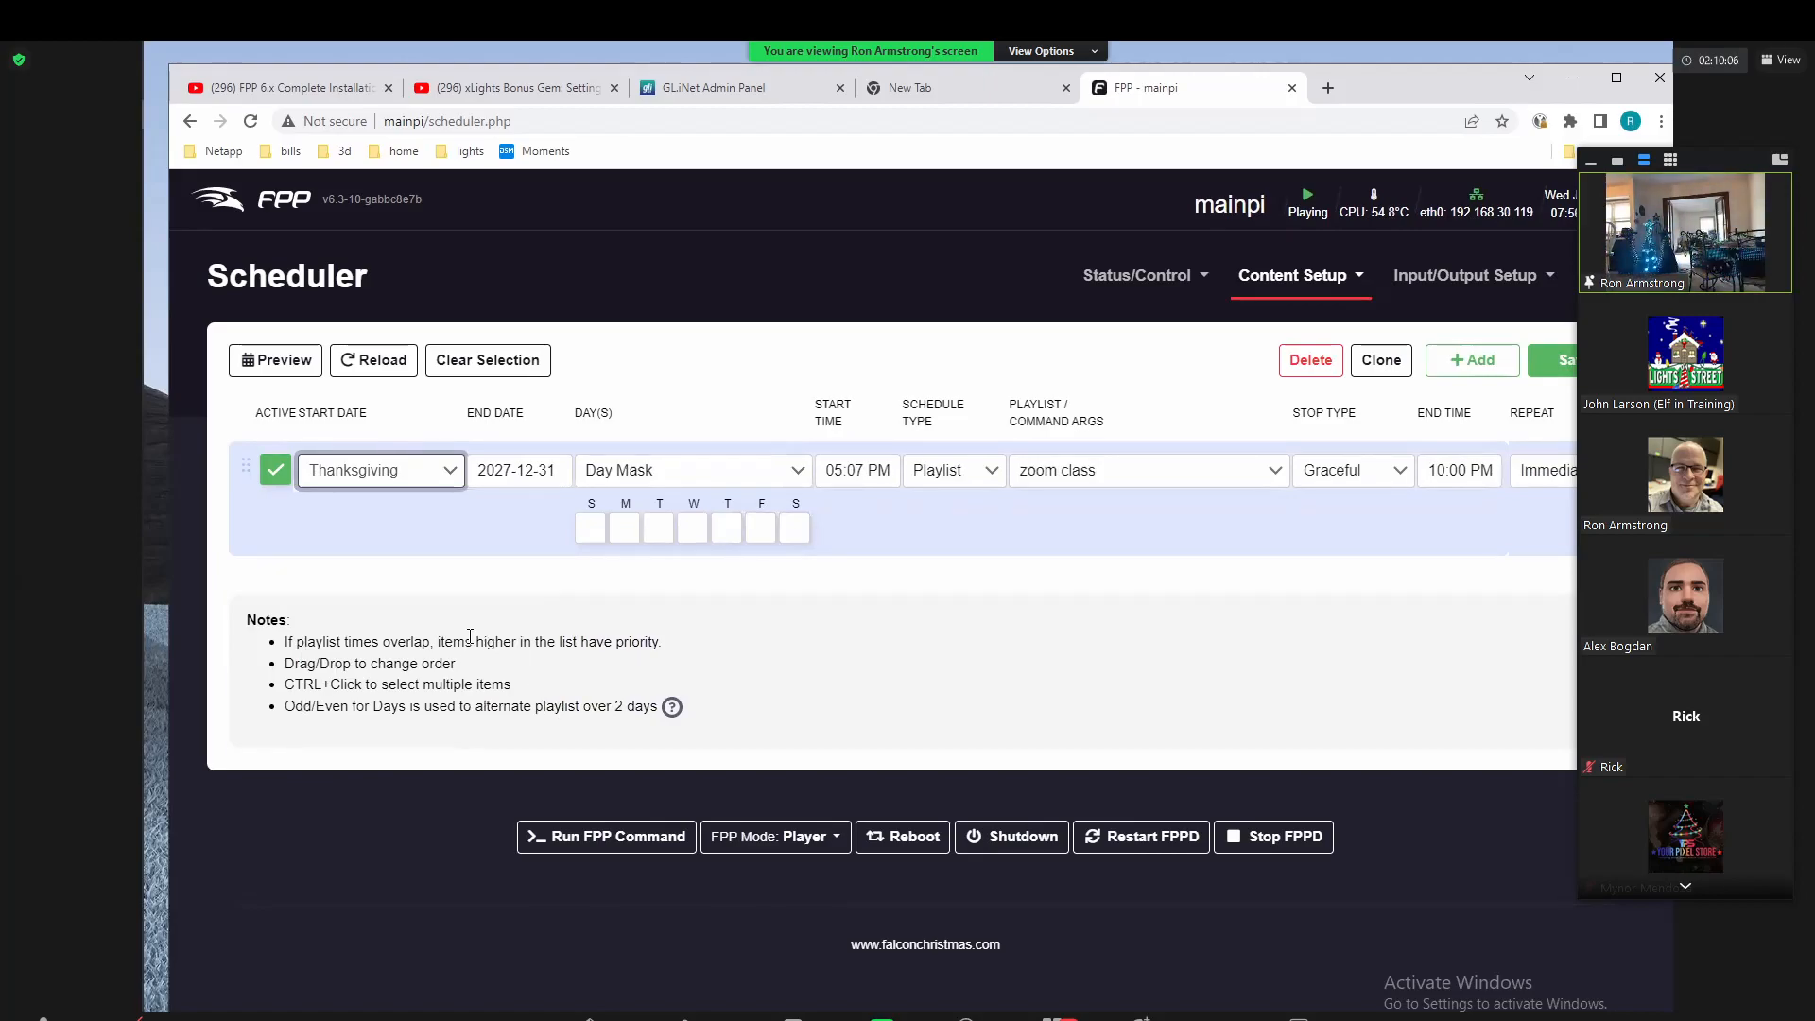
click(416, 477)
click(411, 479)
click(450, 470)
click(430, 497)
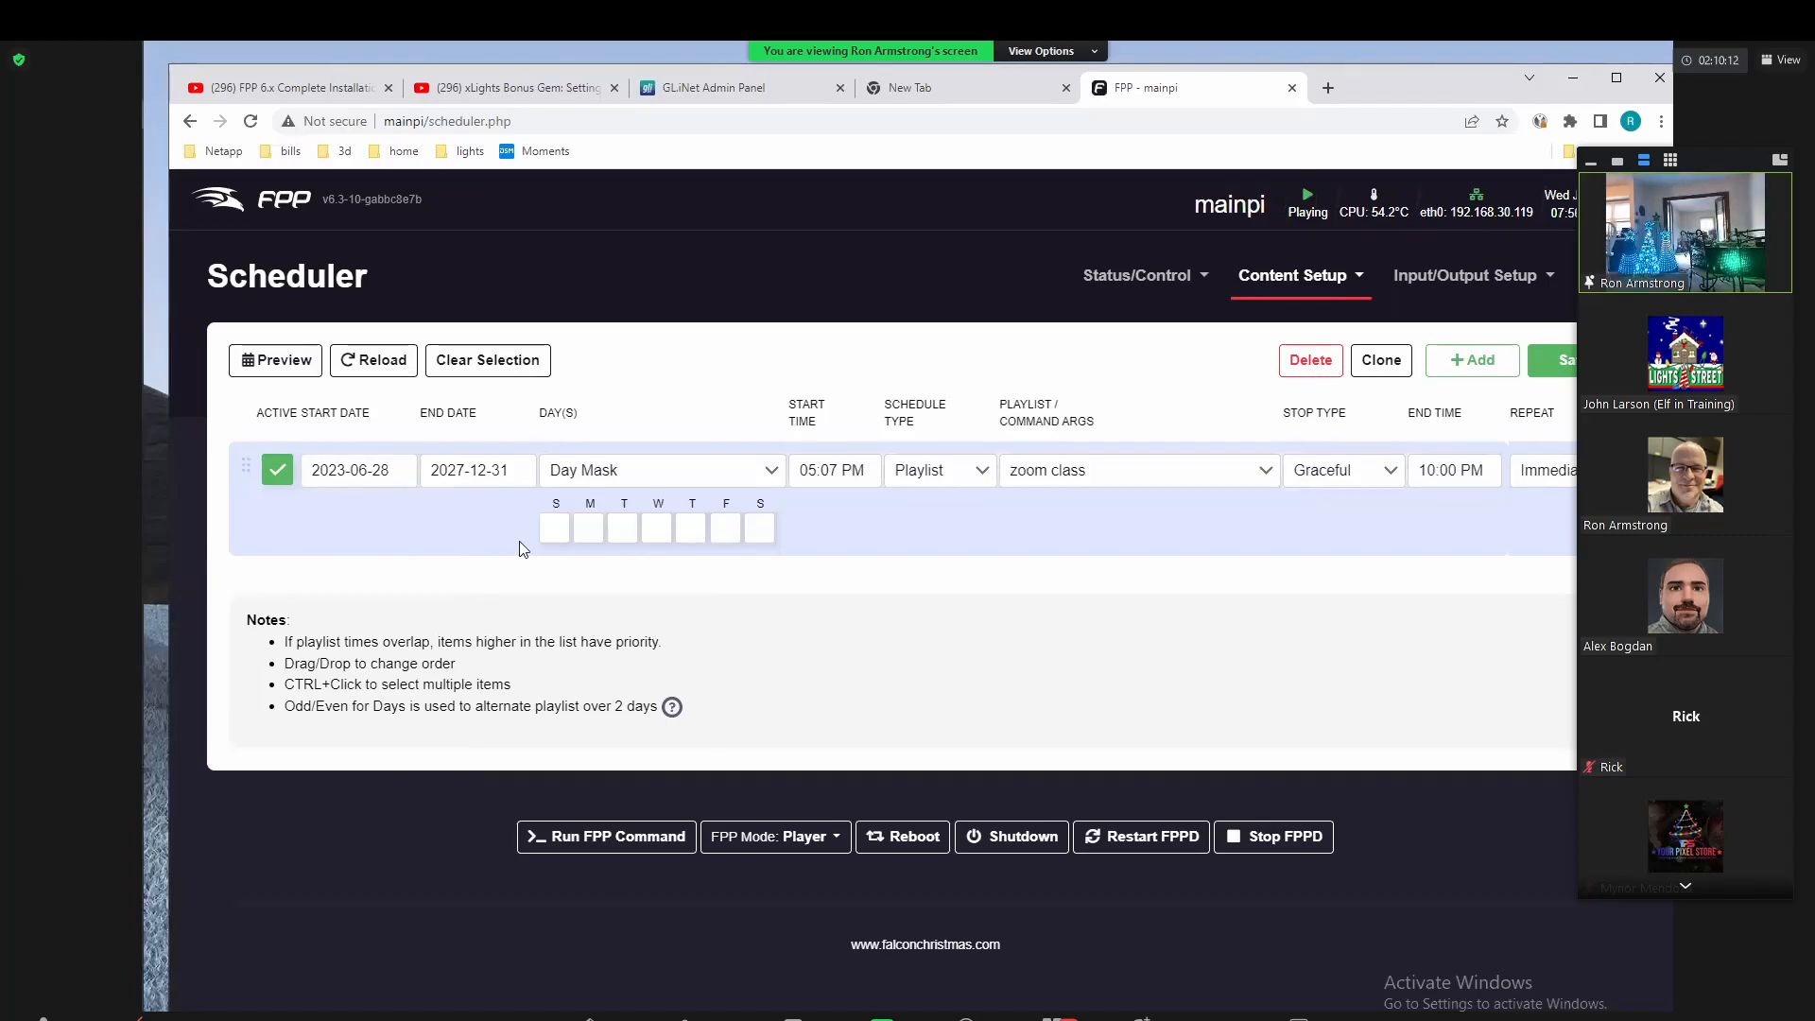
Step: Try Monday in the day mask, return the entry's days to Sun-Thurs and save the schedule
click(588, 527)
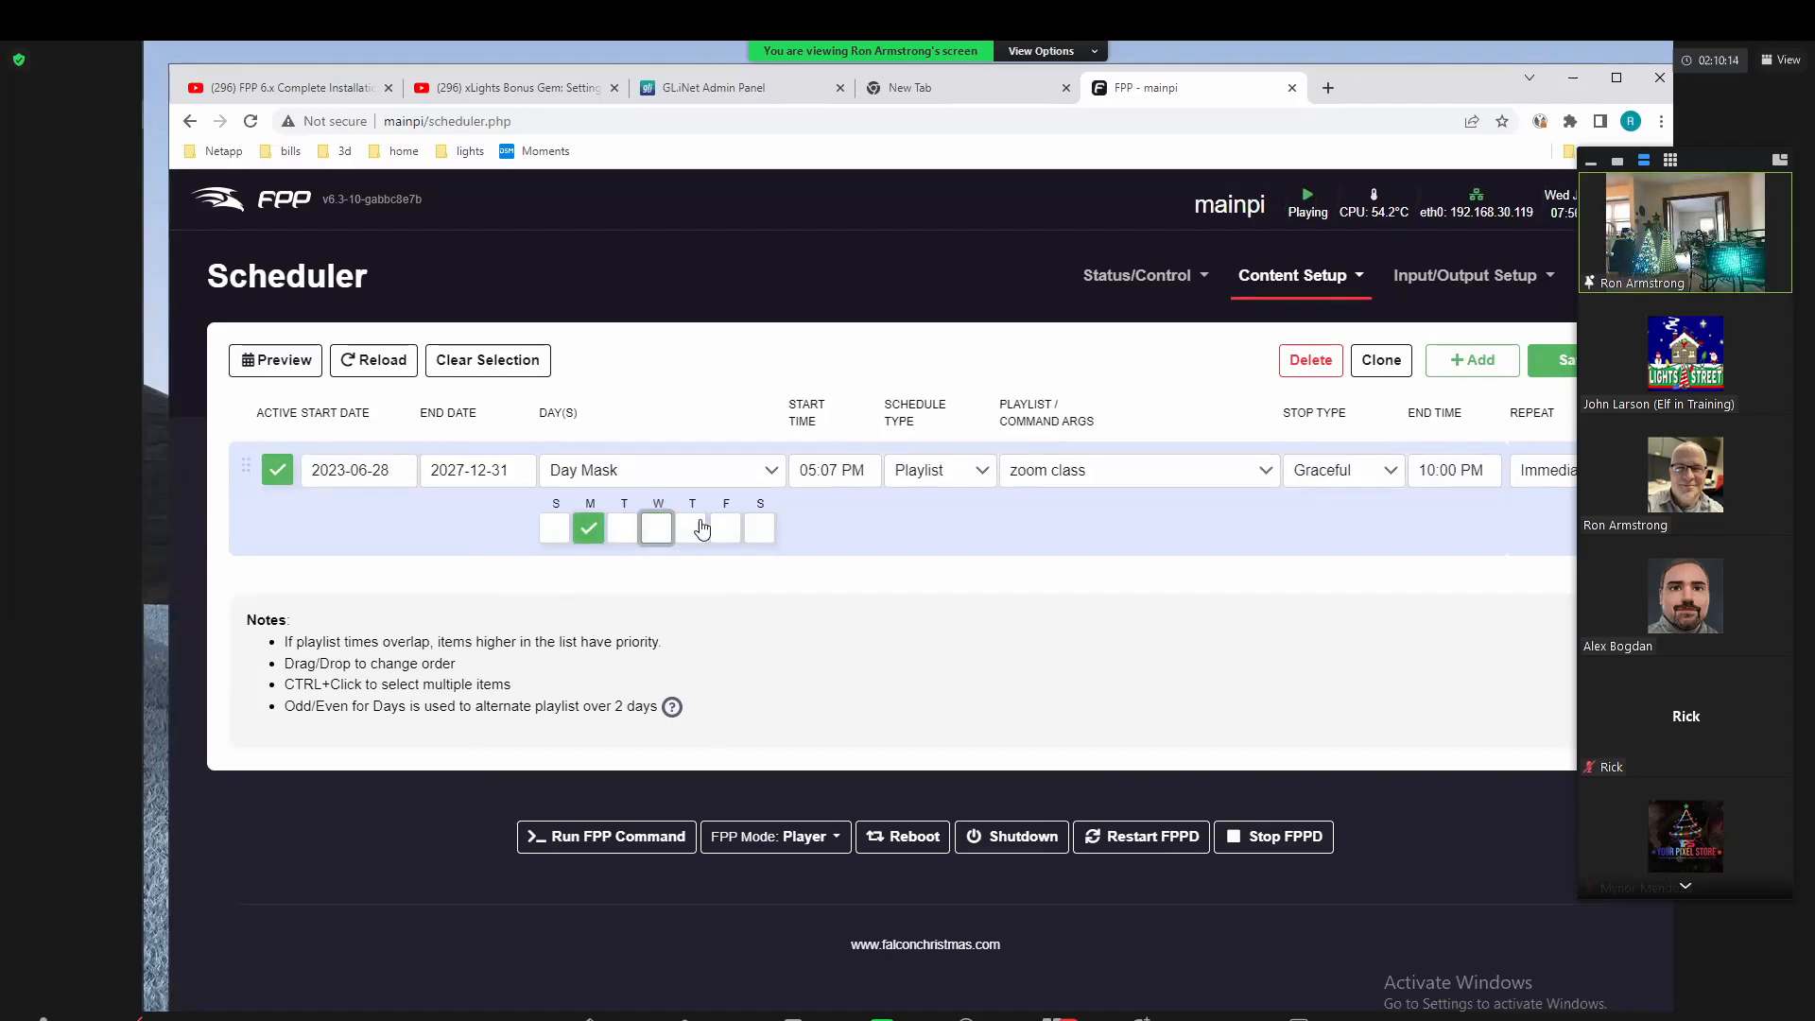
click(685, 477)
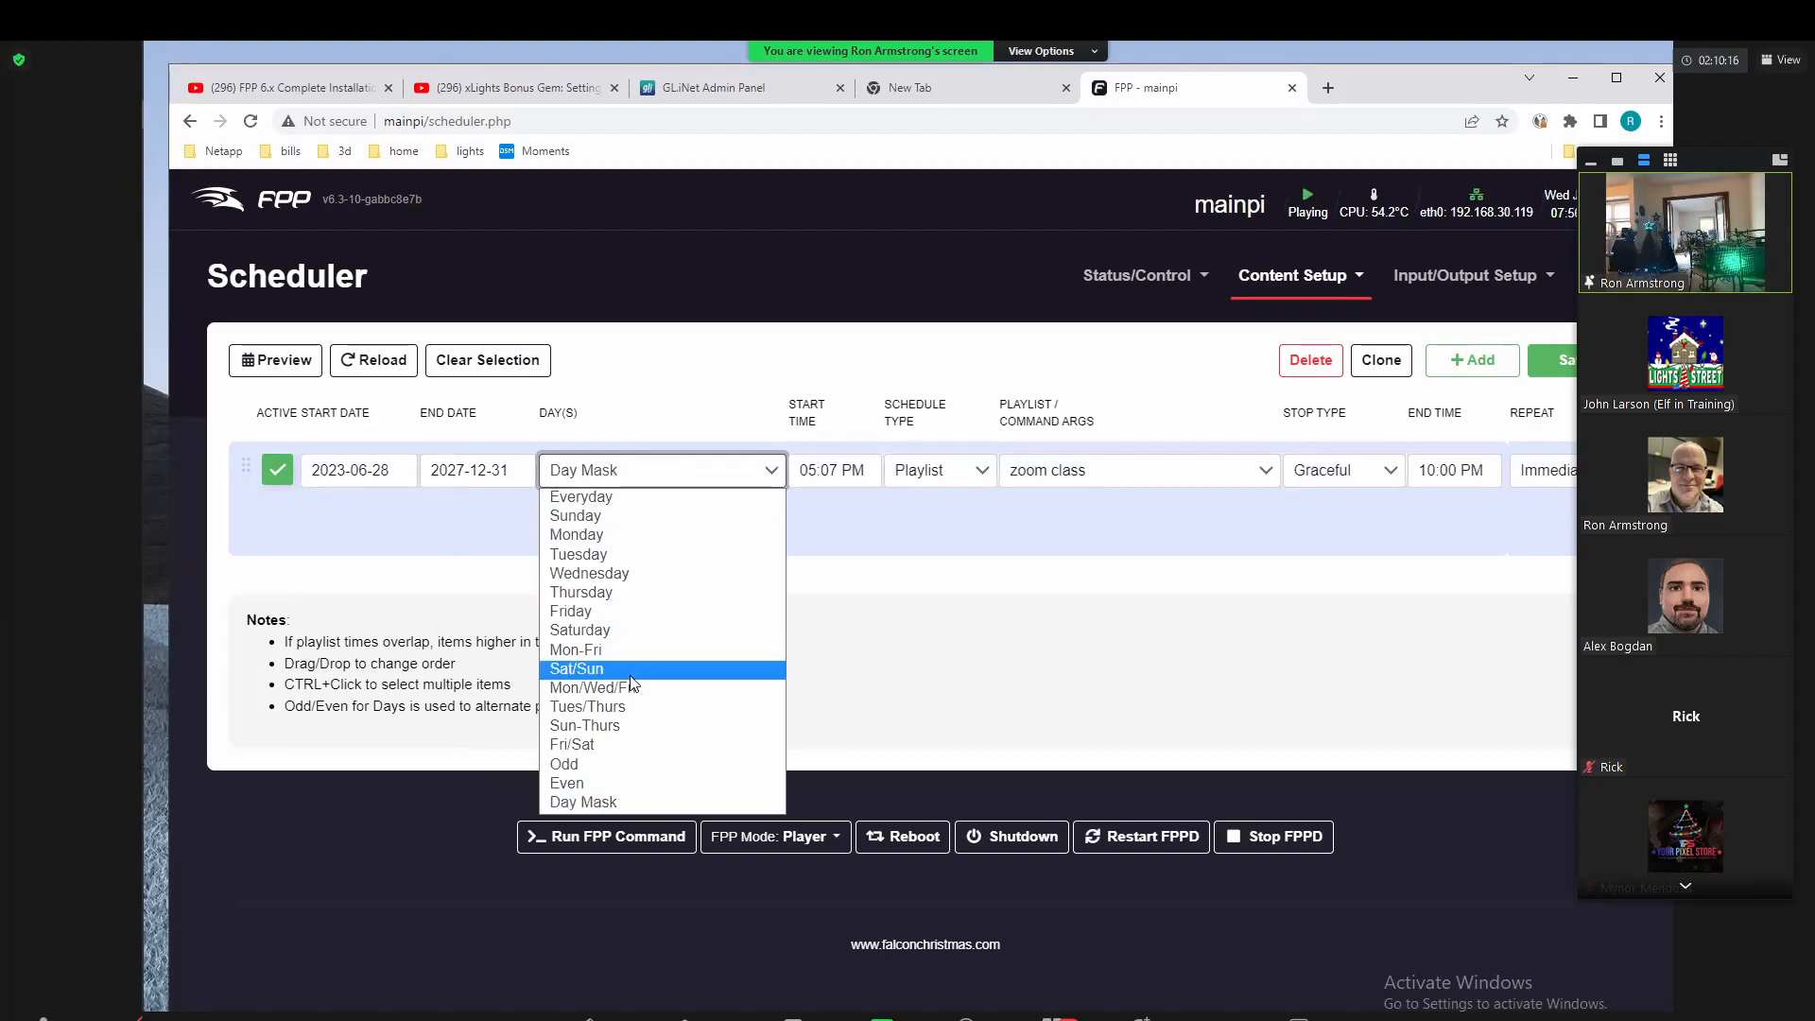
click(632, 724)
click(1544, 360)
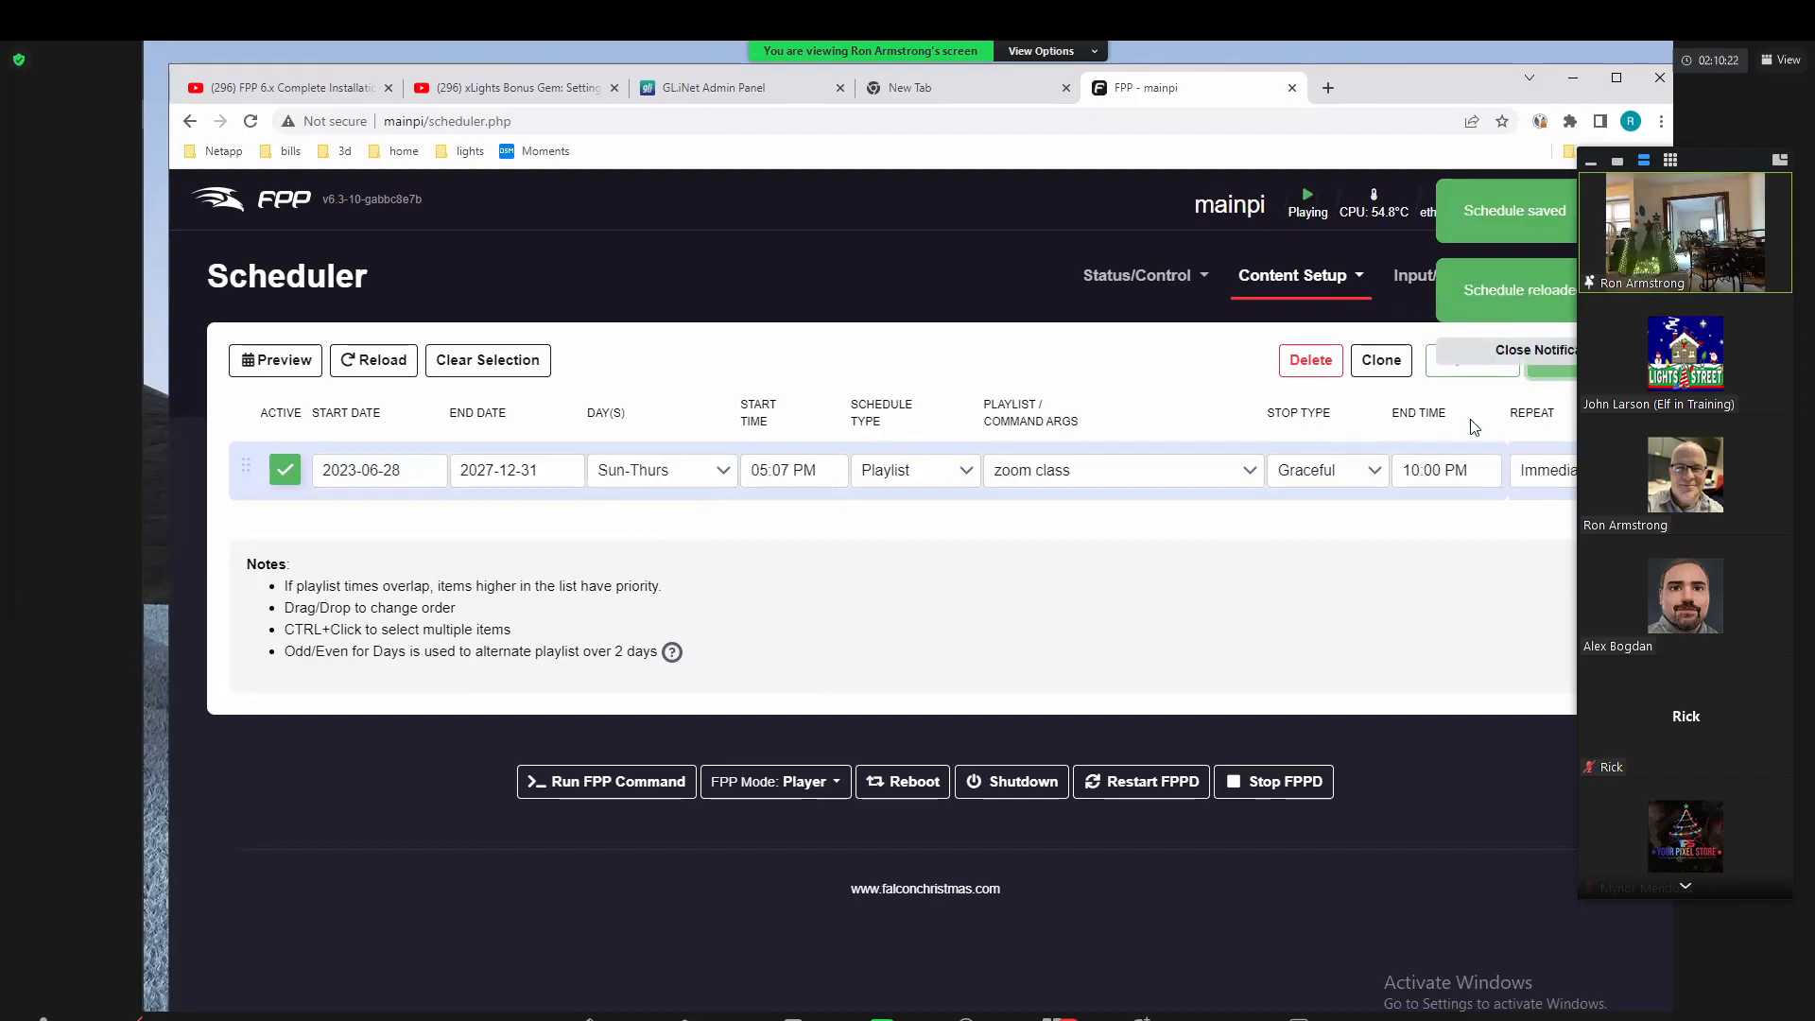
Step: Open the Status page and review the scheduler status, playlist start time, graceful stop time and next playlist
mouse_move(1307, 207)
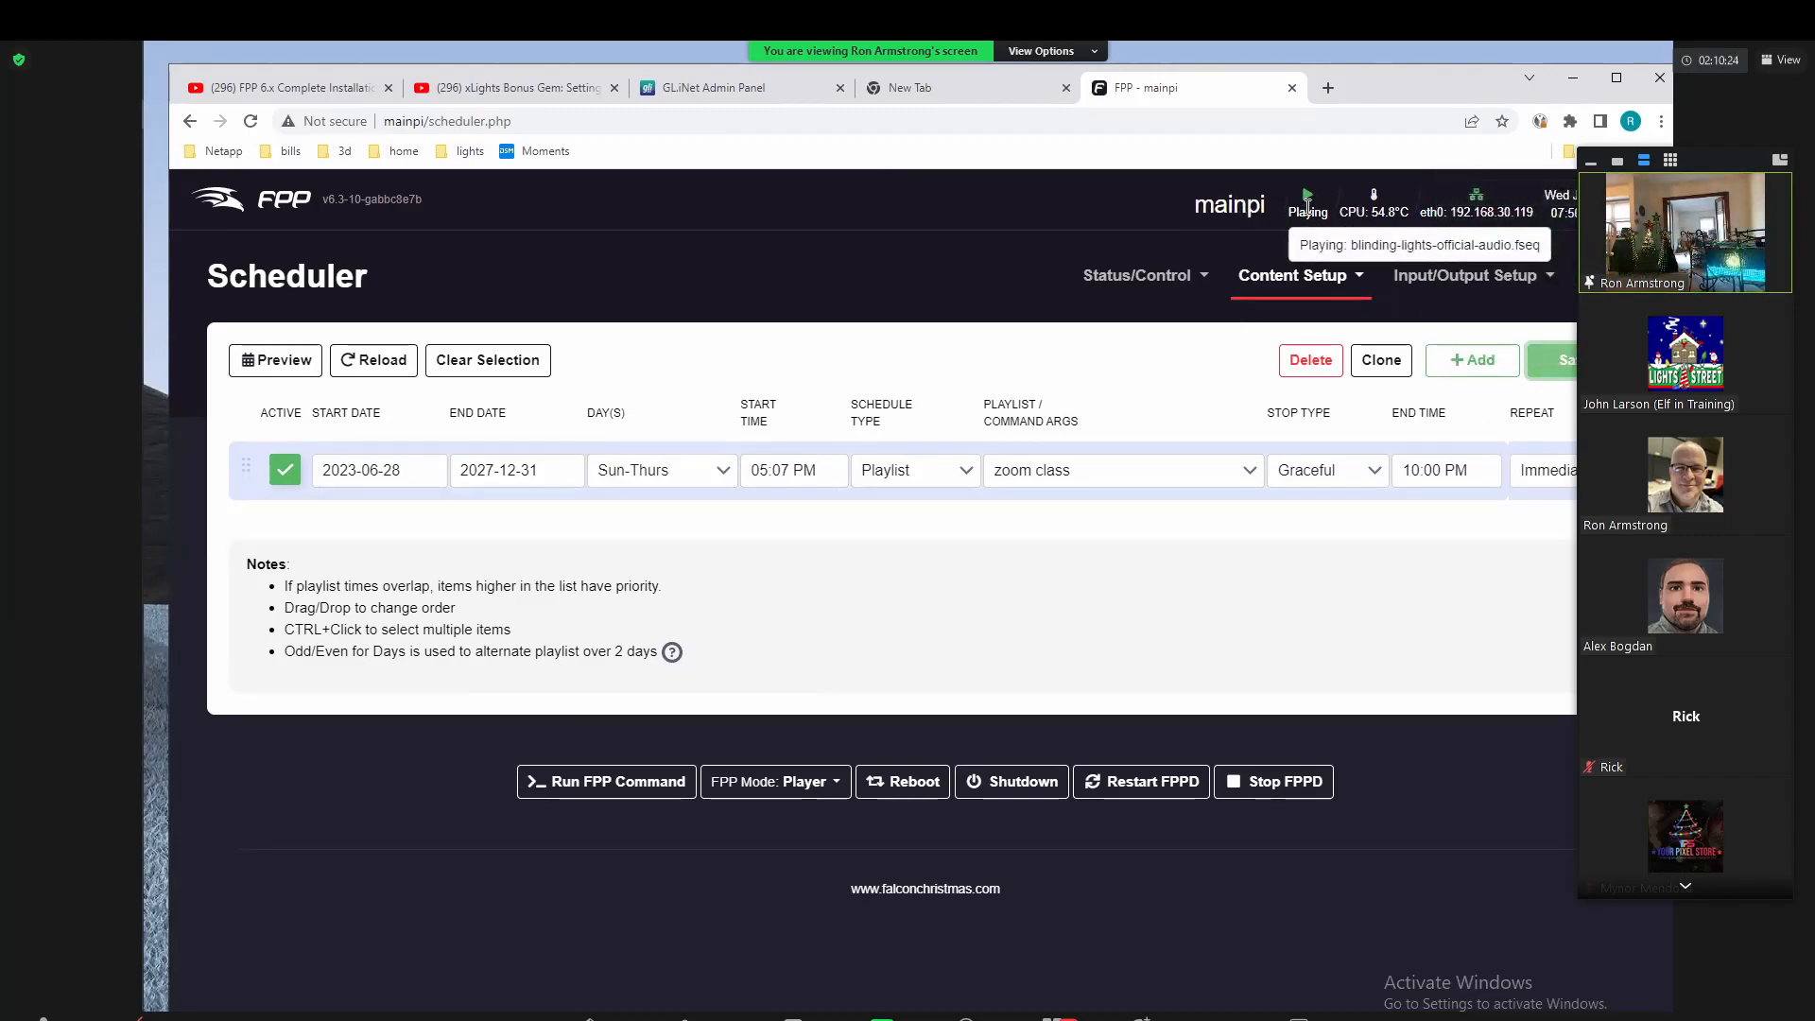
click(1144, 275)
click(1148, 320)
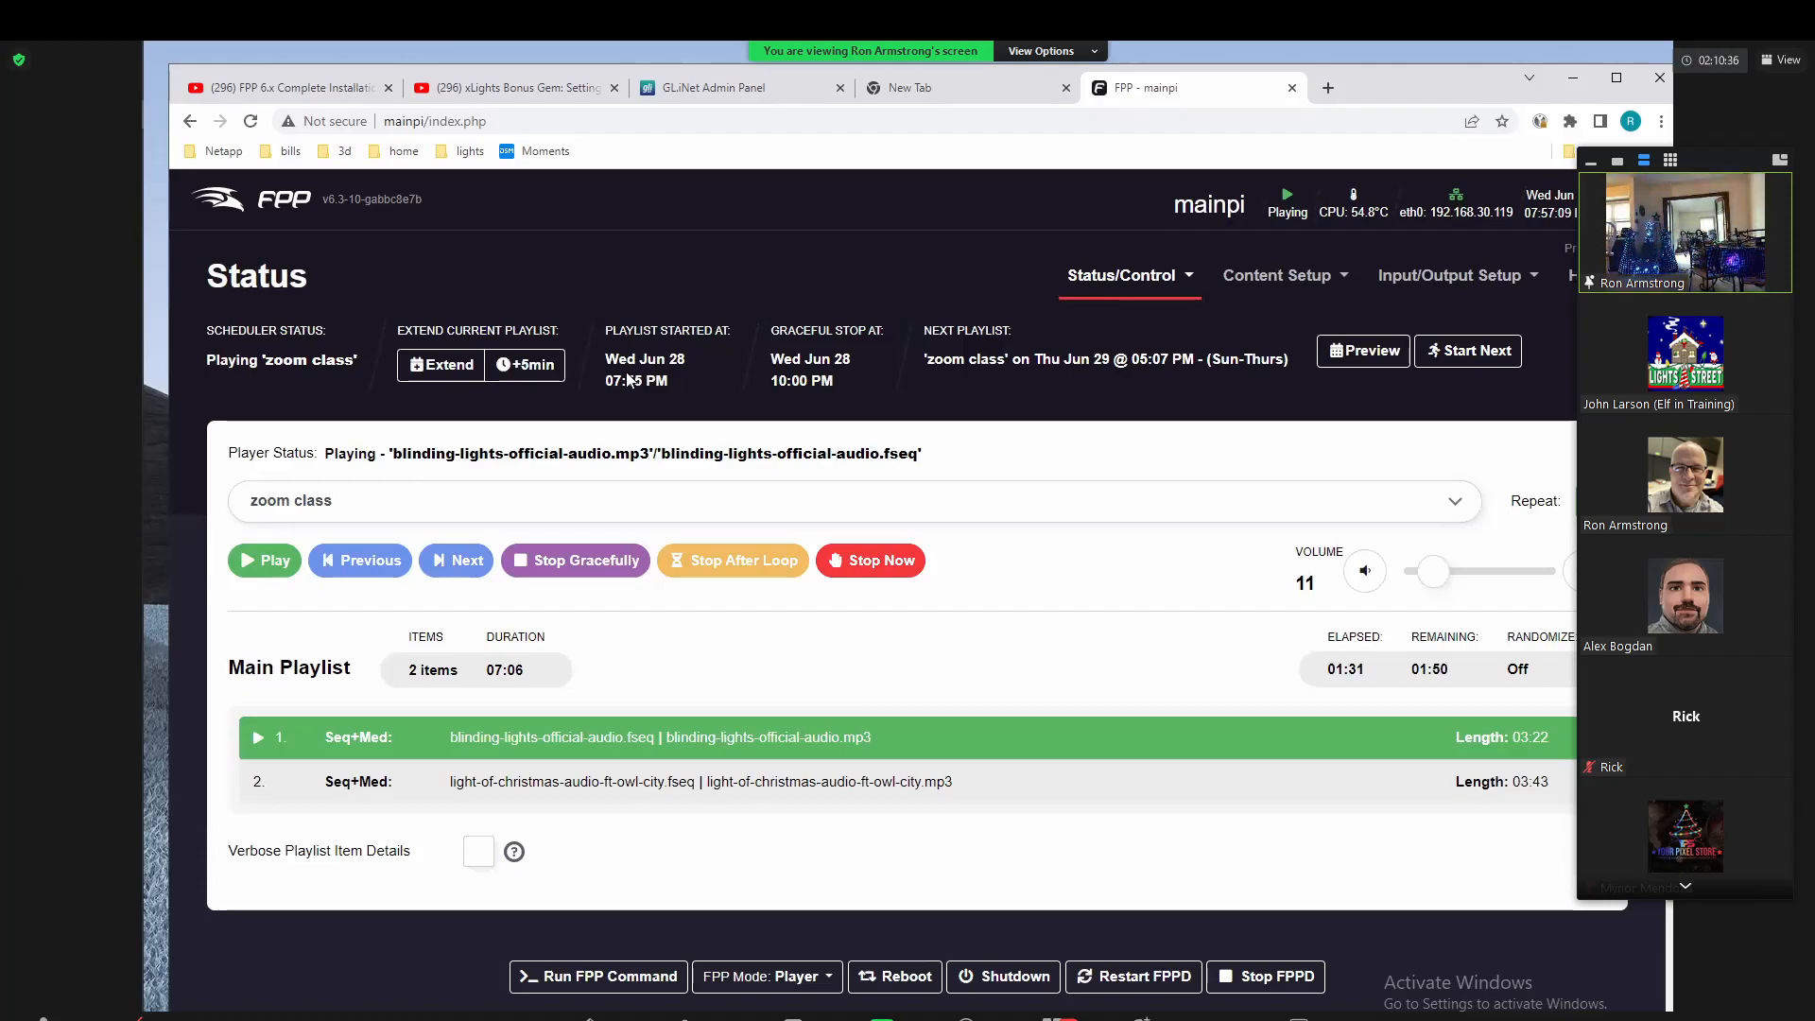
double_click(225, 275)
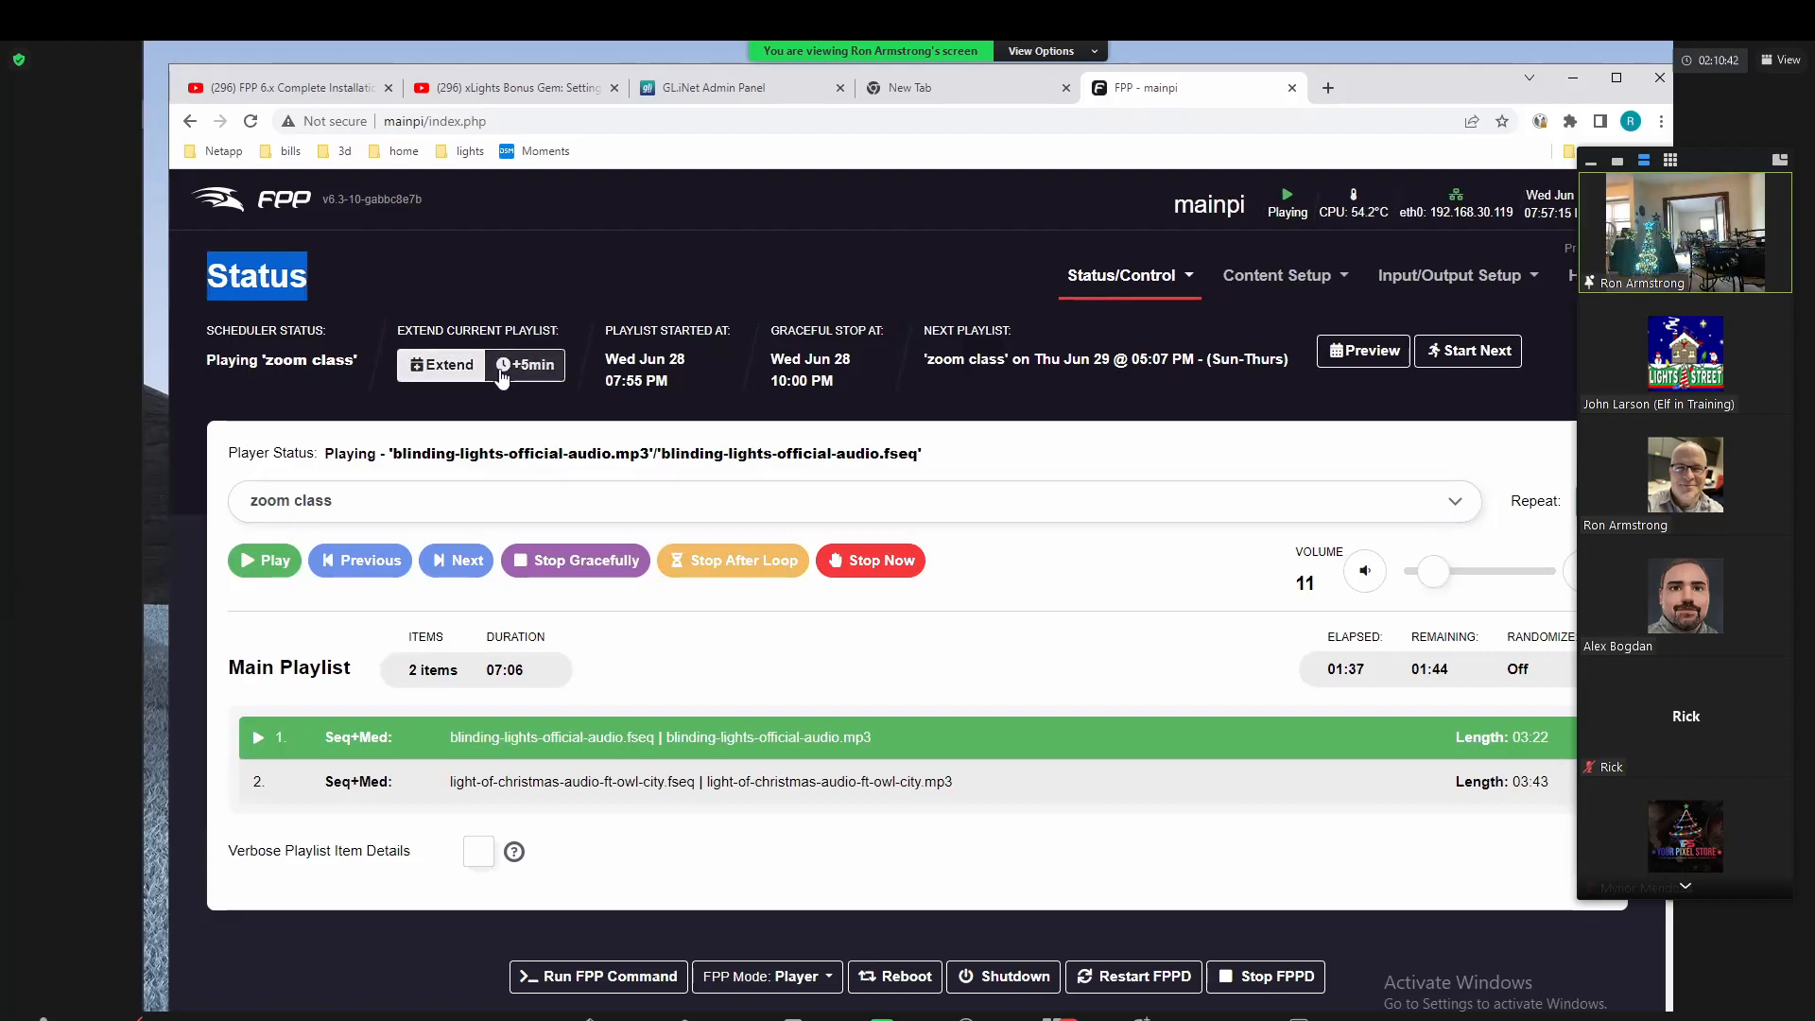
drag(613, 331, 694, 384)
drag(770, 330, 1086, 378)
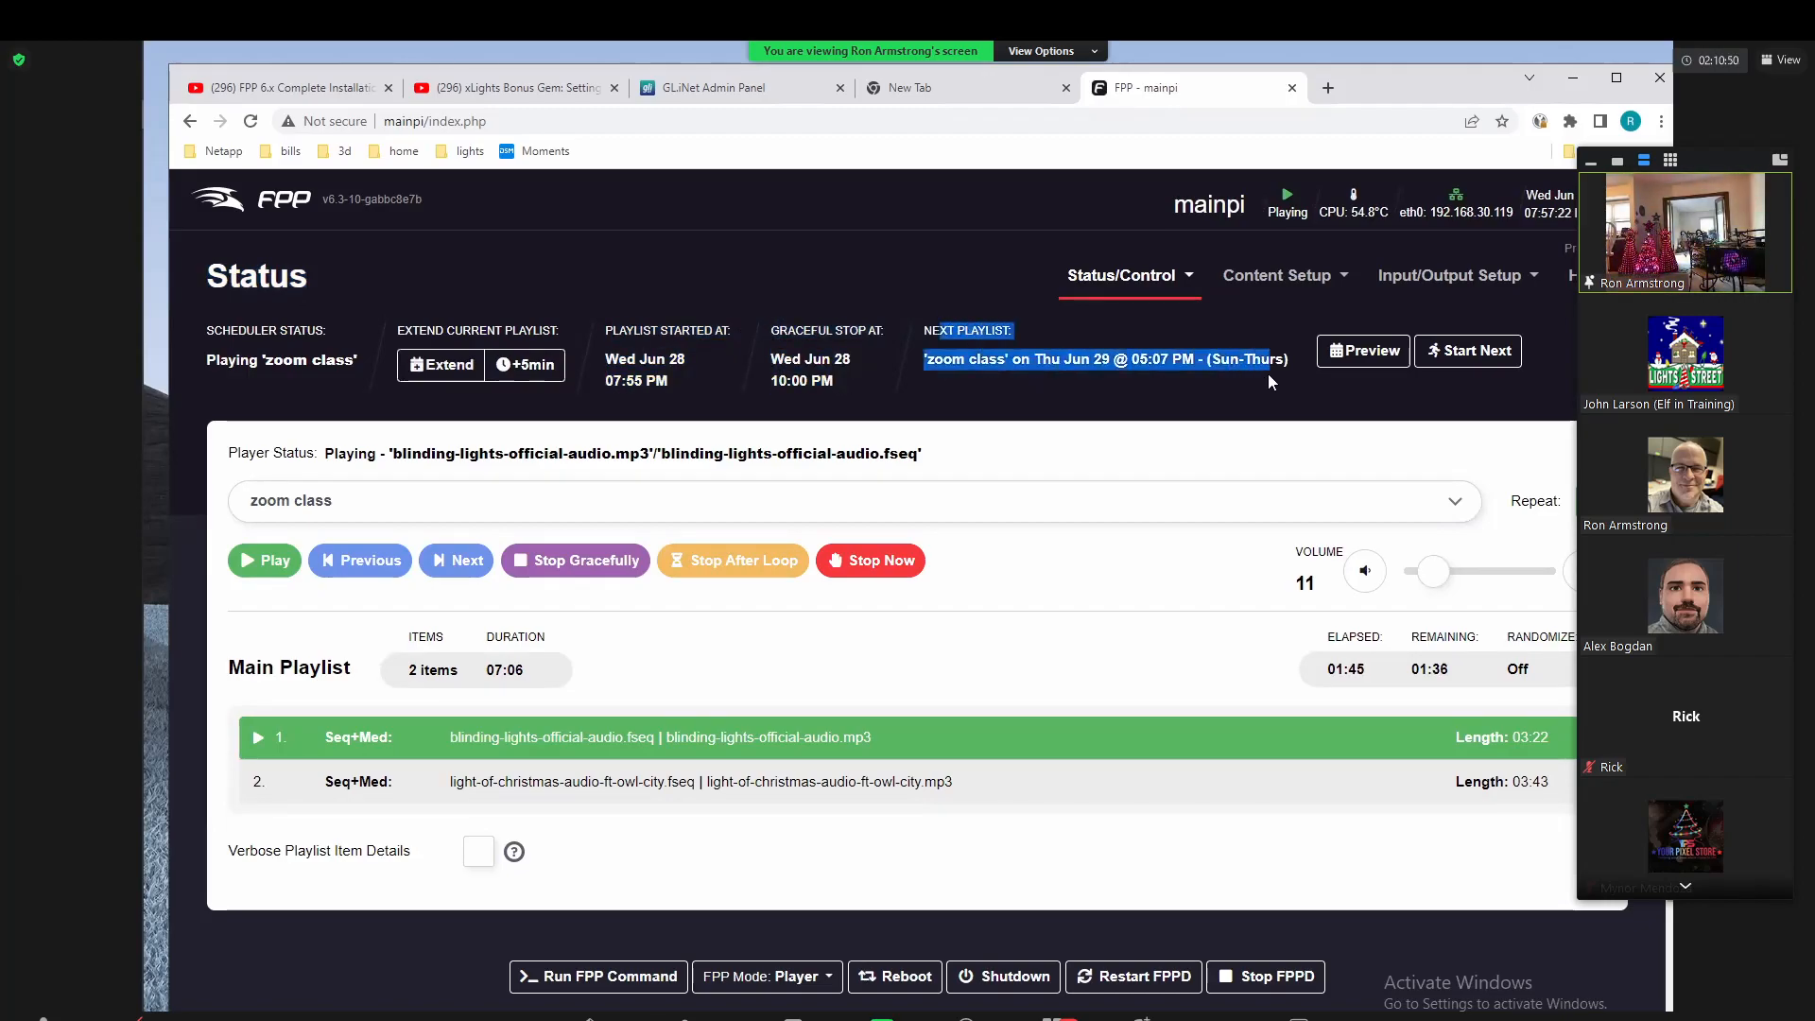
drag(1267, 372, 1080, 353)
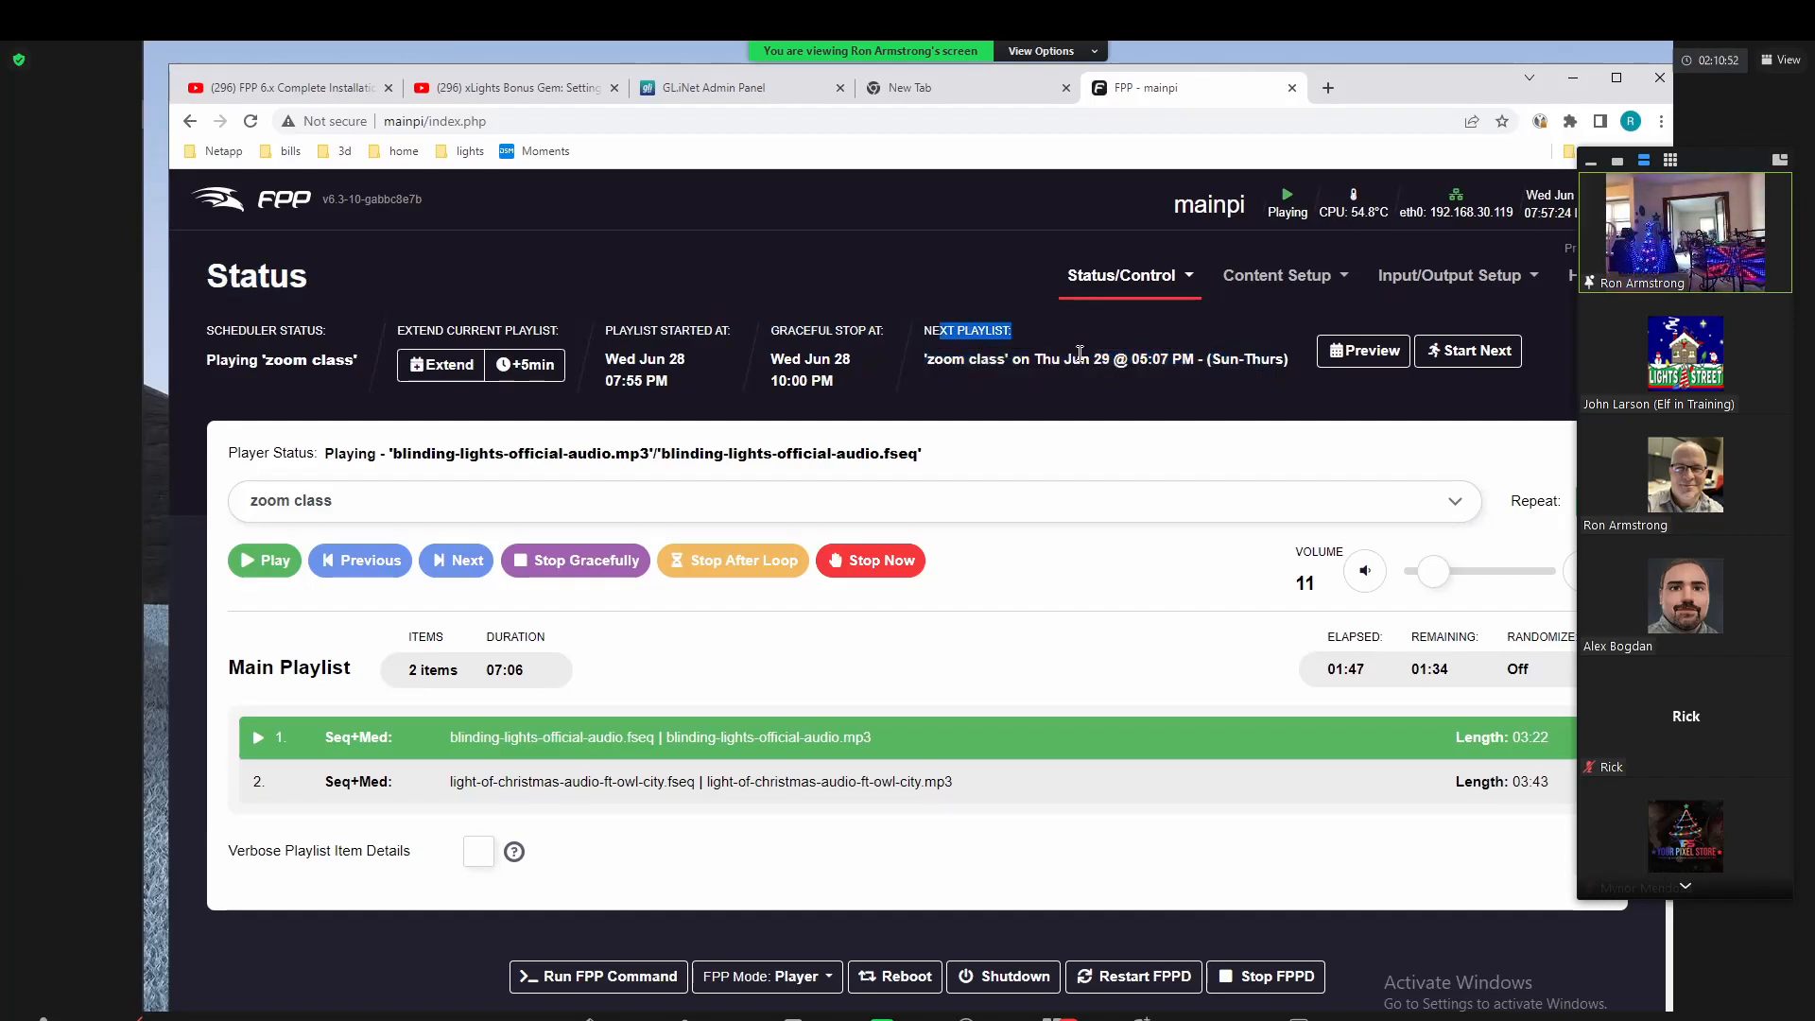
Step: Stop the running zoom class playlist immediately and check when the next playlist is scheduled
click(896, 573)
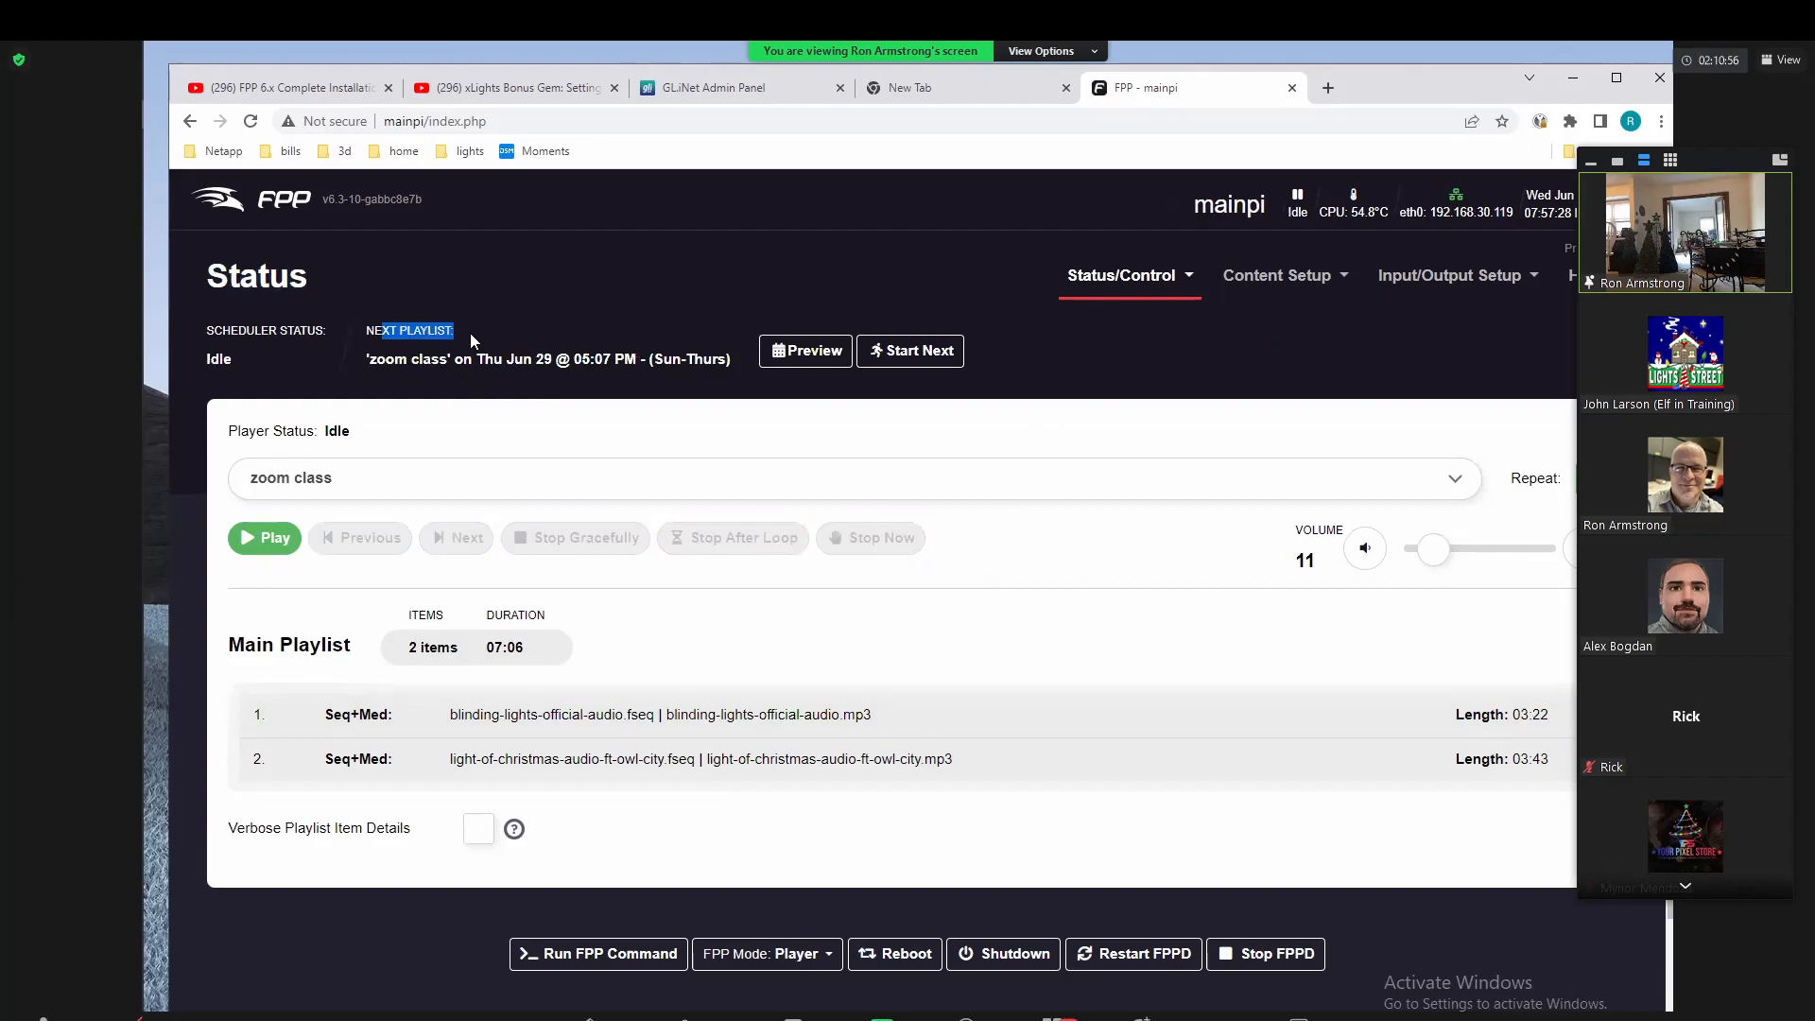
click(534, 345)
drag(372, 362, 720, 364)
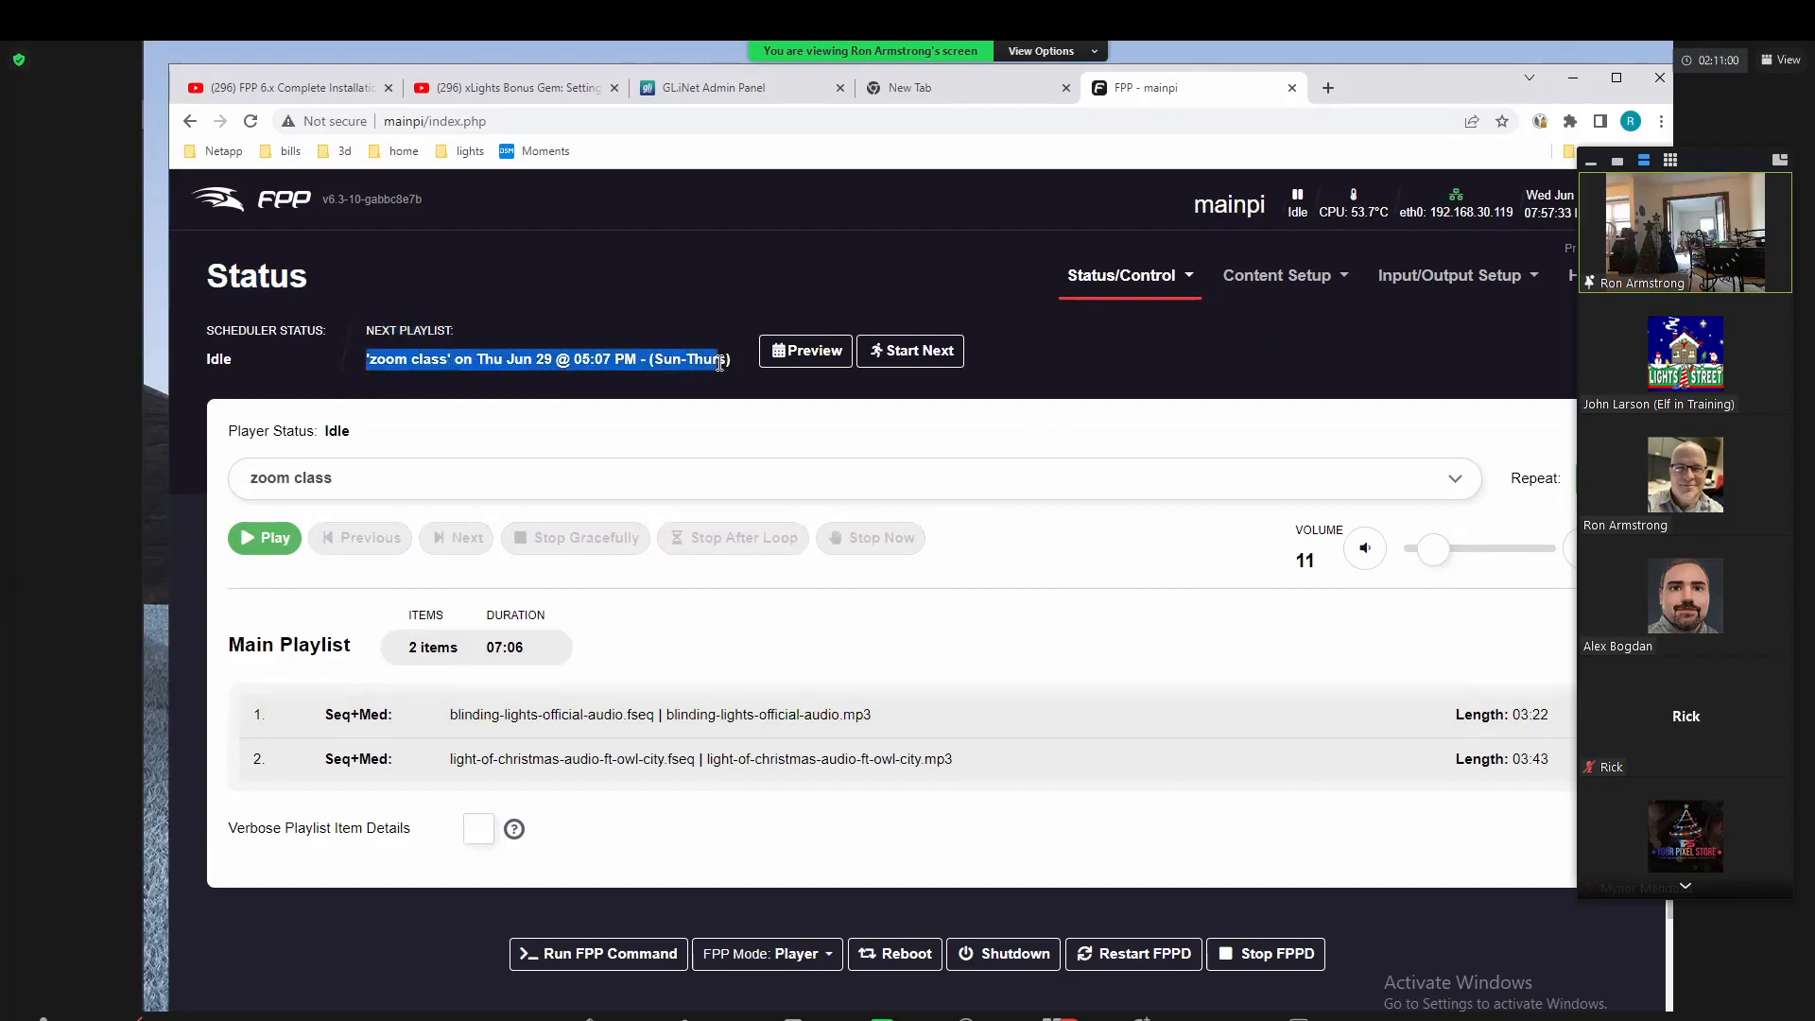
click(468, 349)
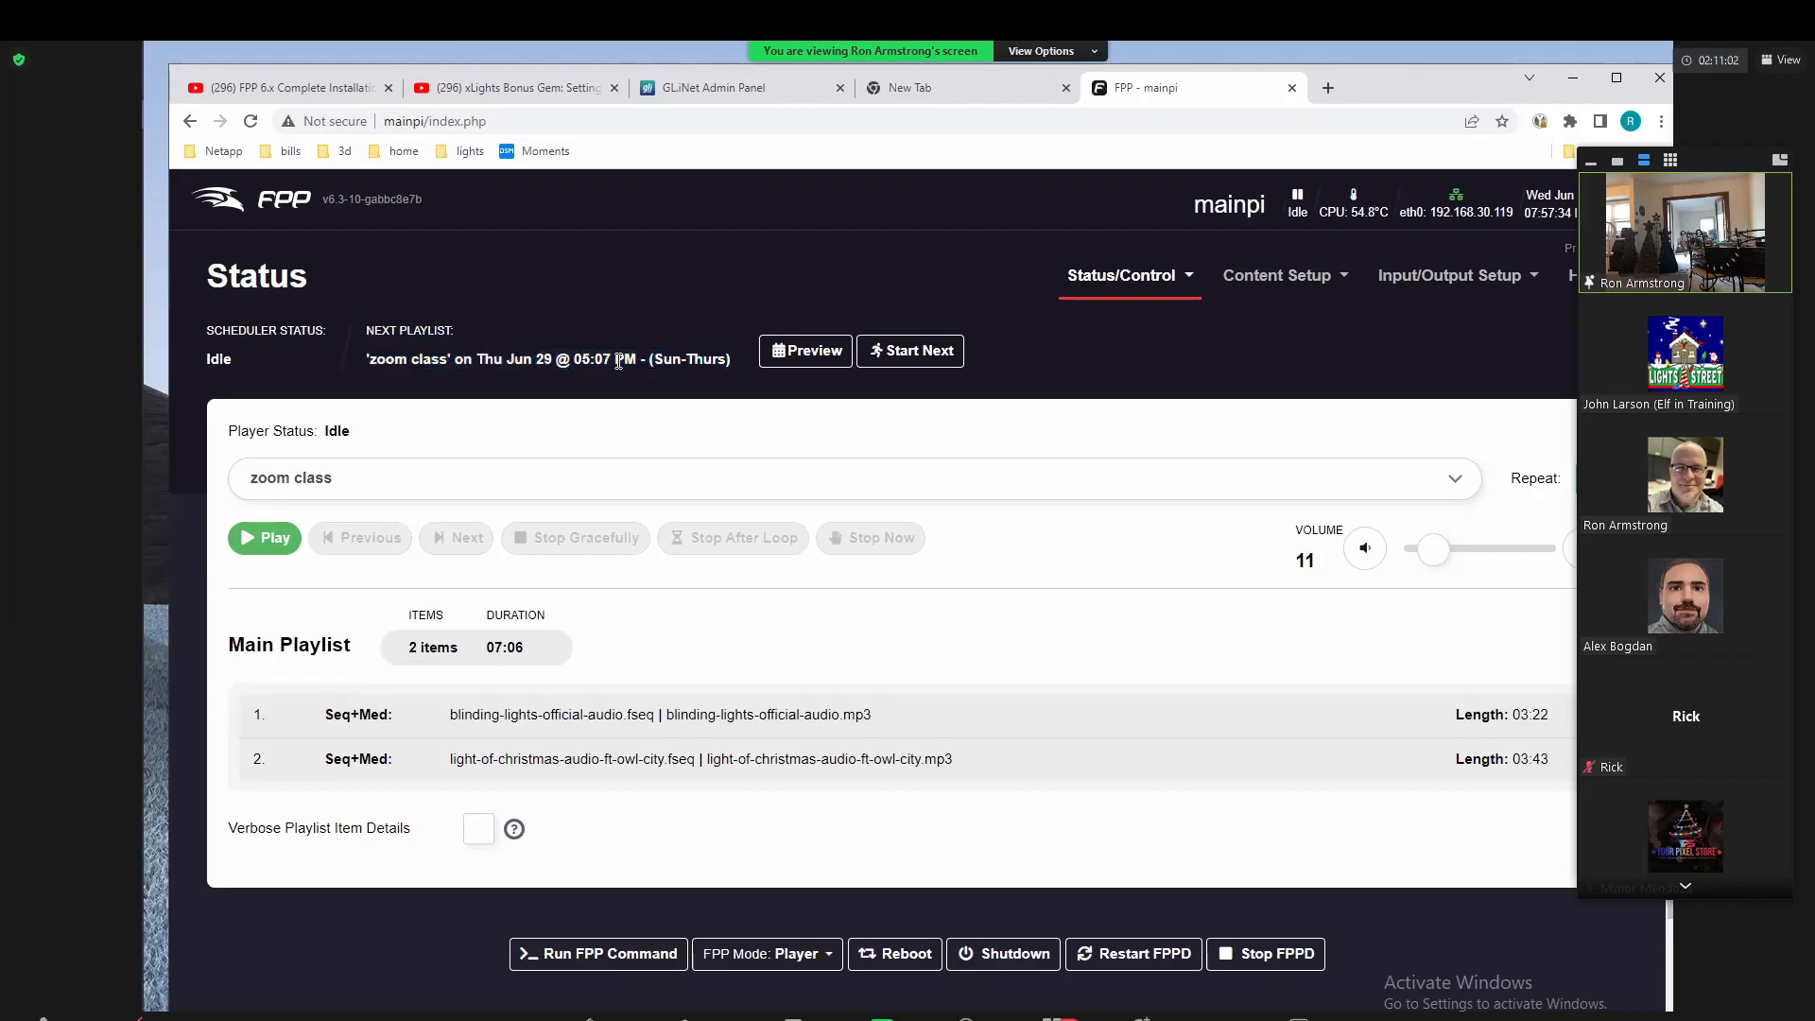
Step: Preview the schedule from the Status page and review the upcoming zoom class start and end times
click(804, 362)
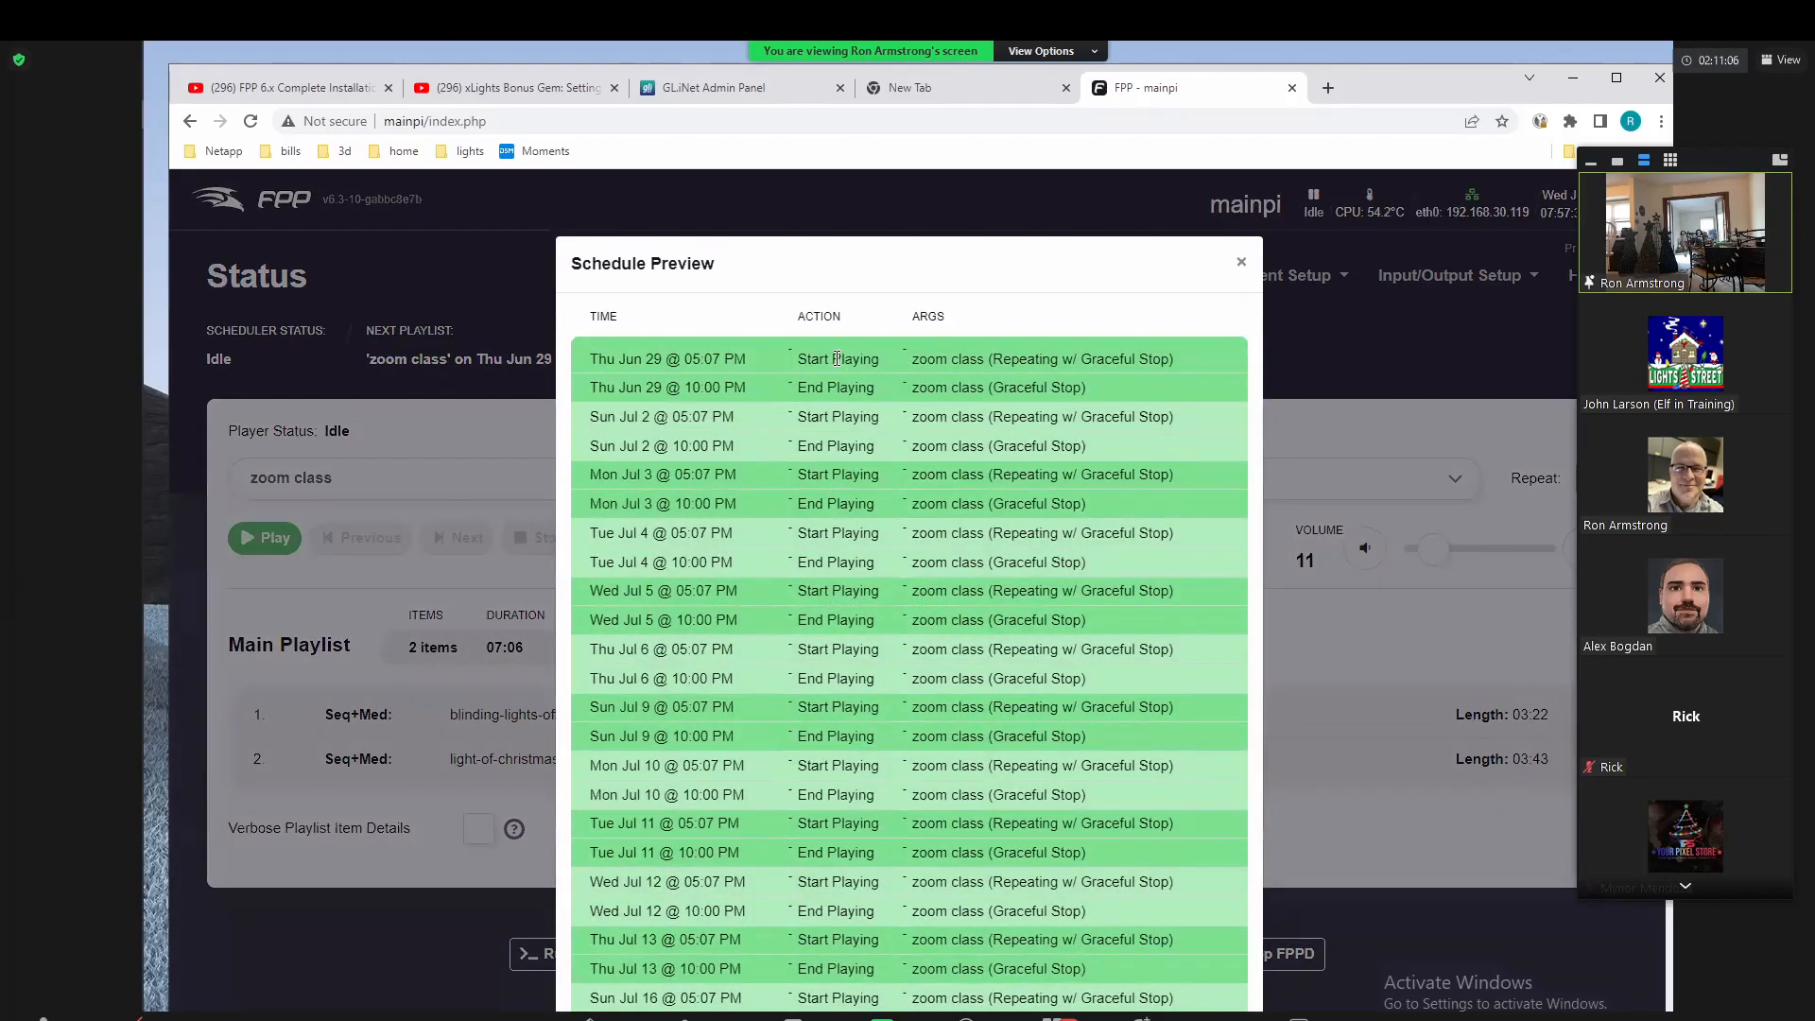
drag(837, 359, 841, 417)
click(829, 442)
scroll(771, 648, down, 6)
drag(646, 943, 720, 973)
scroll(838, 786, up, 6)
drag(684, 348, 855, 568)
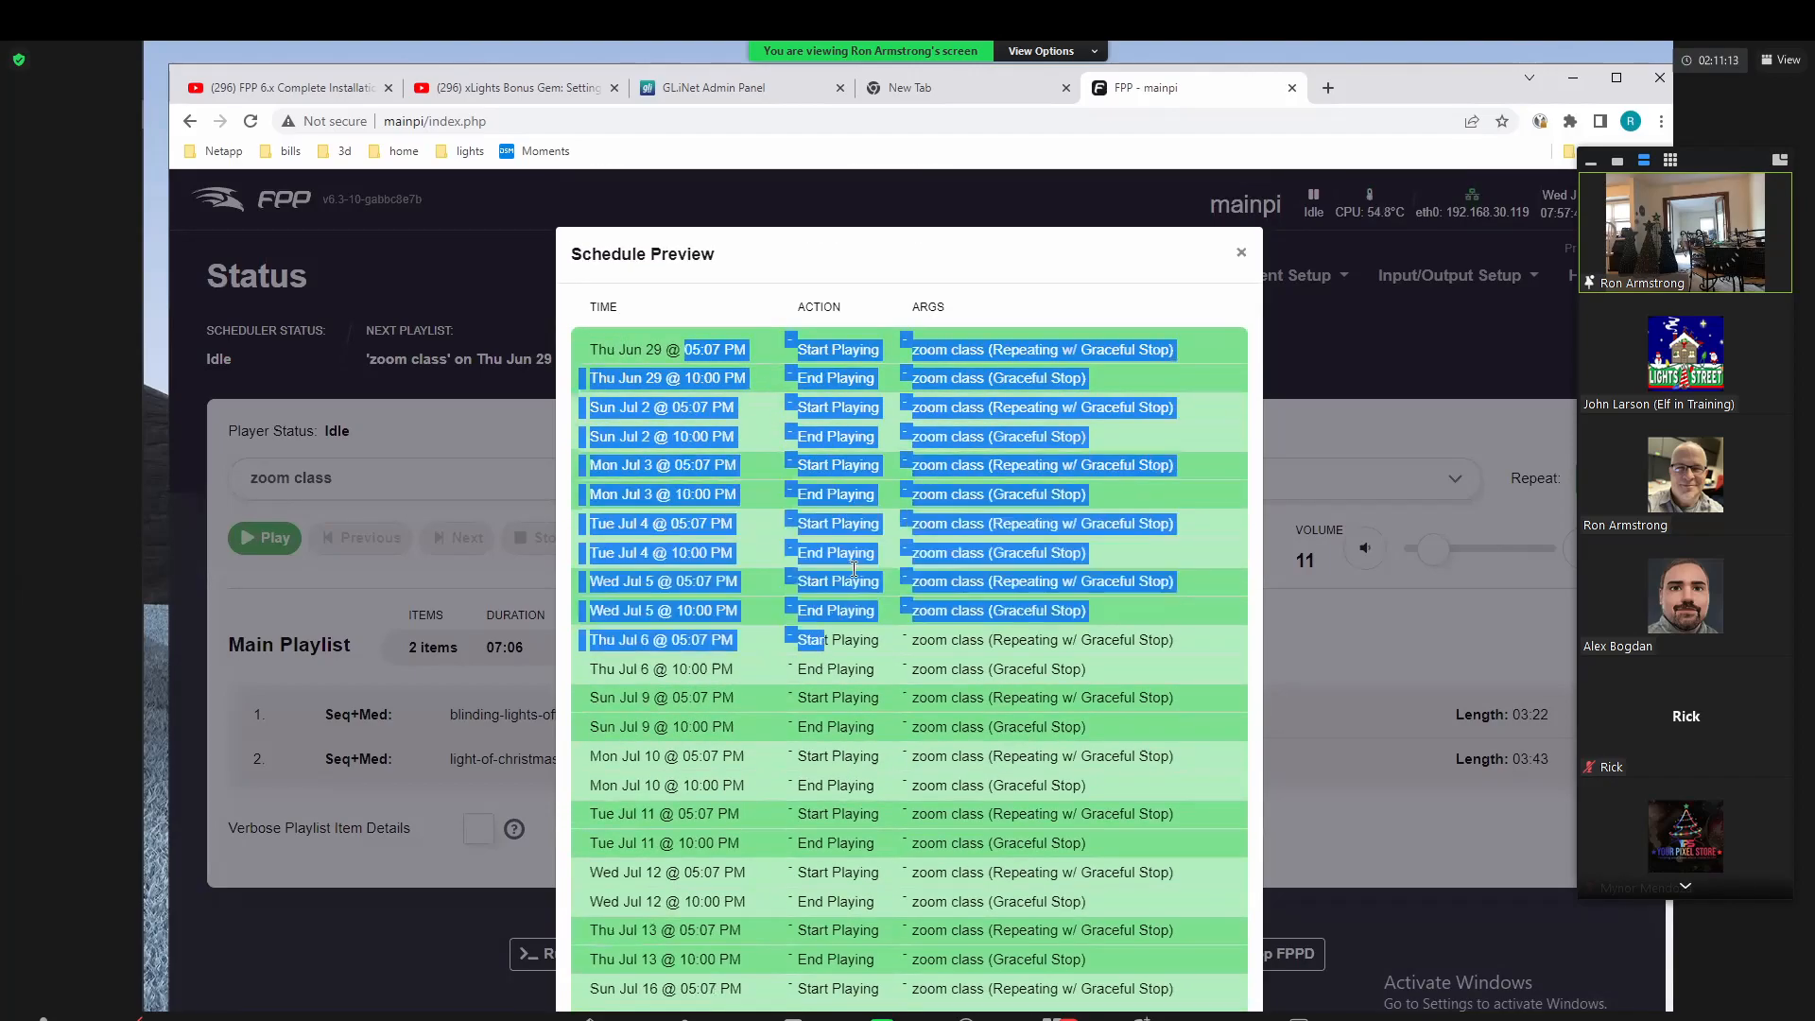
click(1241, 252)
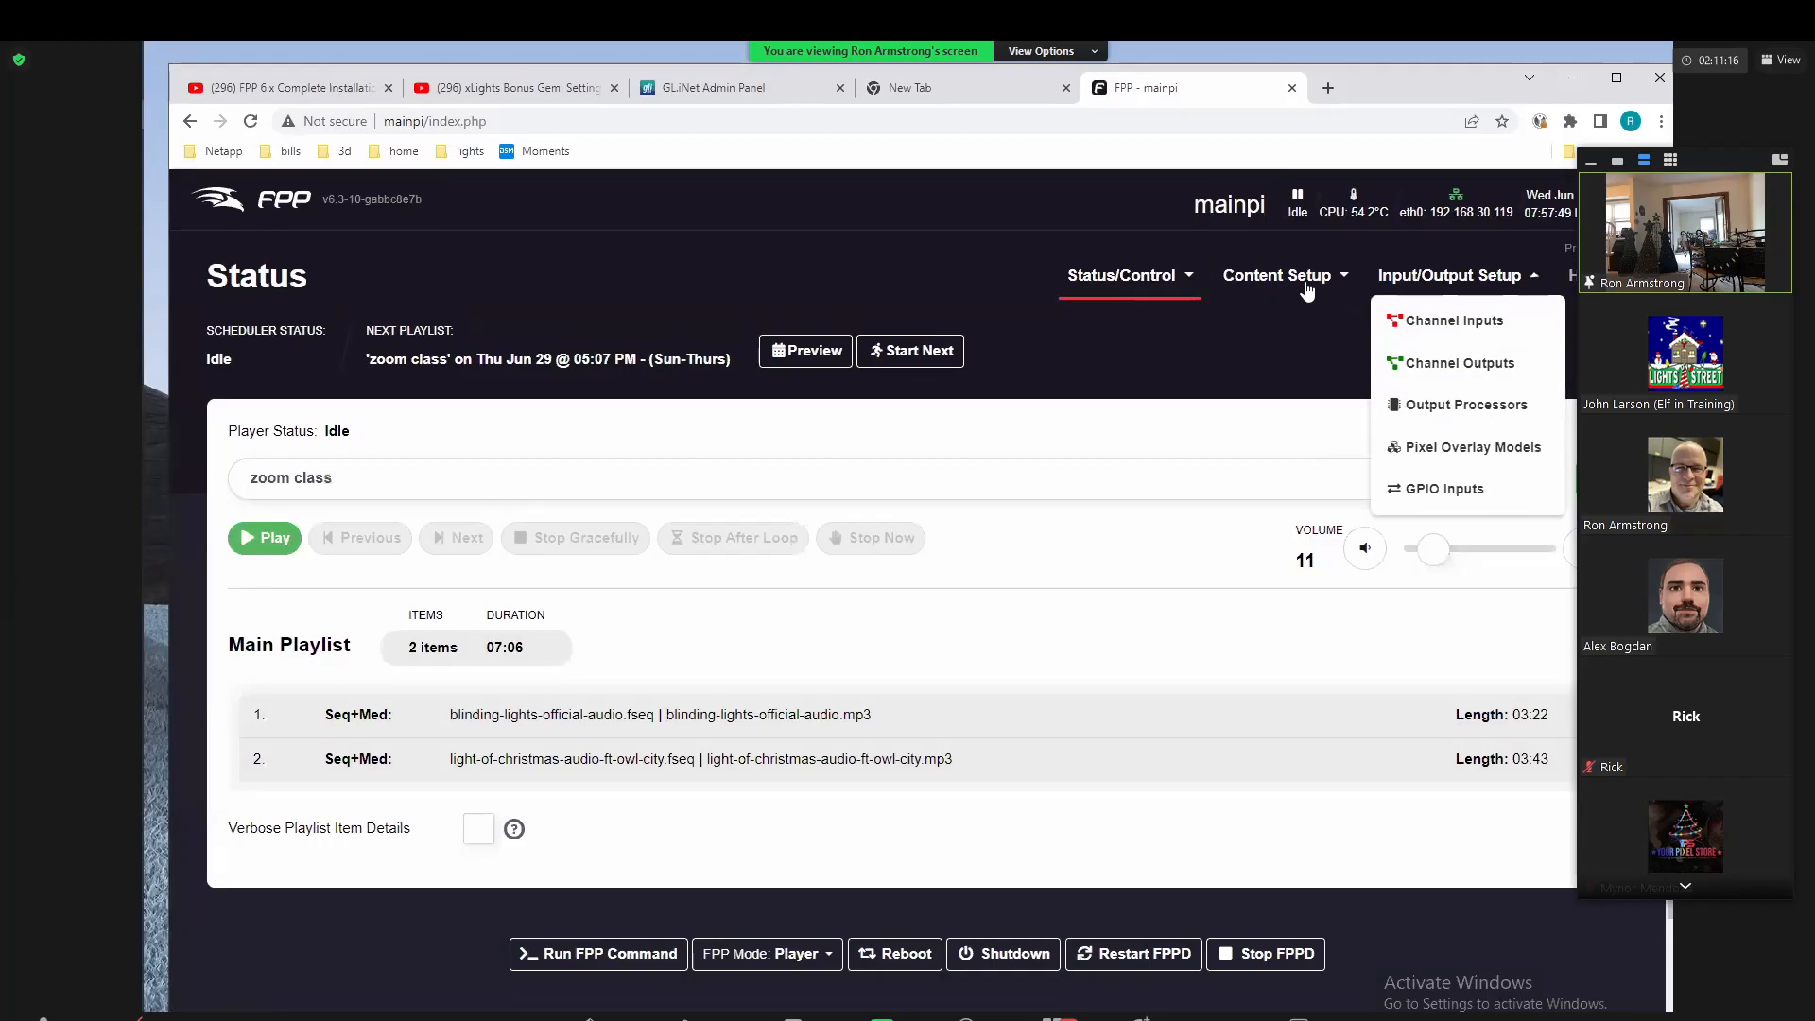
Step: Open the Scheduler page, add a second schedule entry and set its days to Fri/Sat
mouse_move(1277, 275)
click(1271, 401)
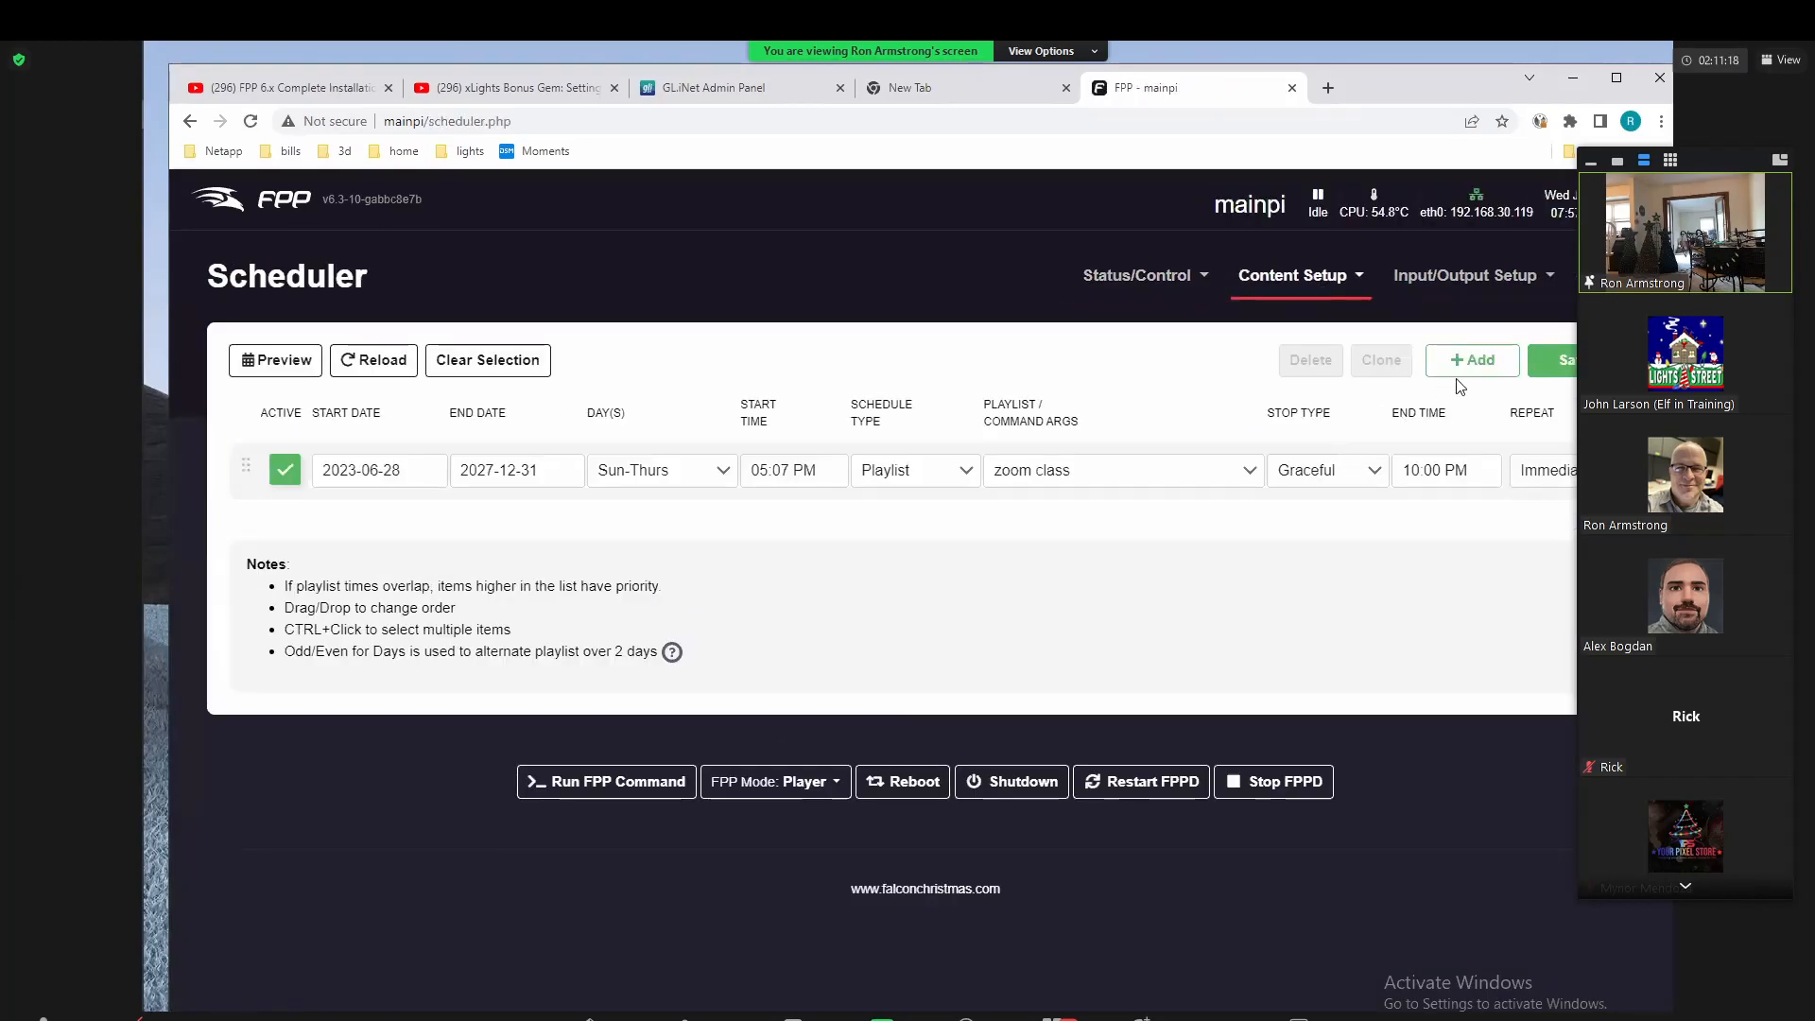
click(1467, 361)
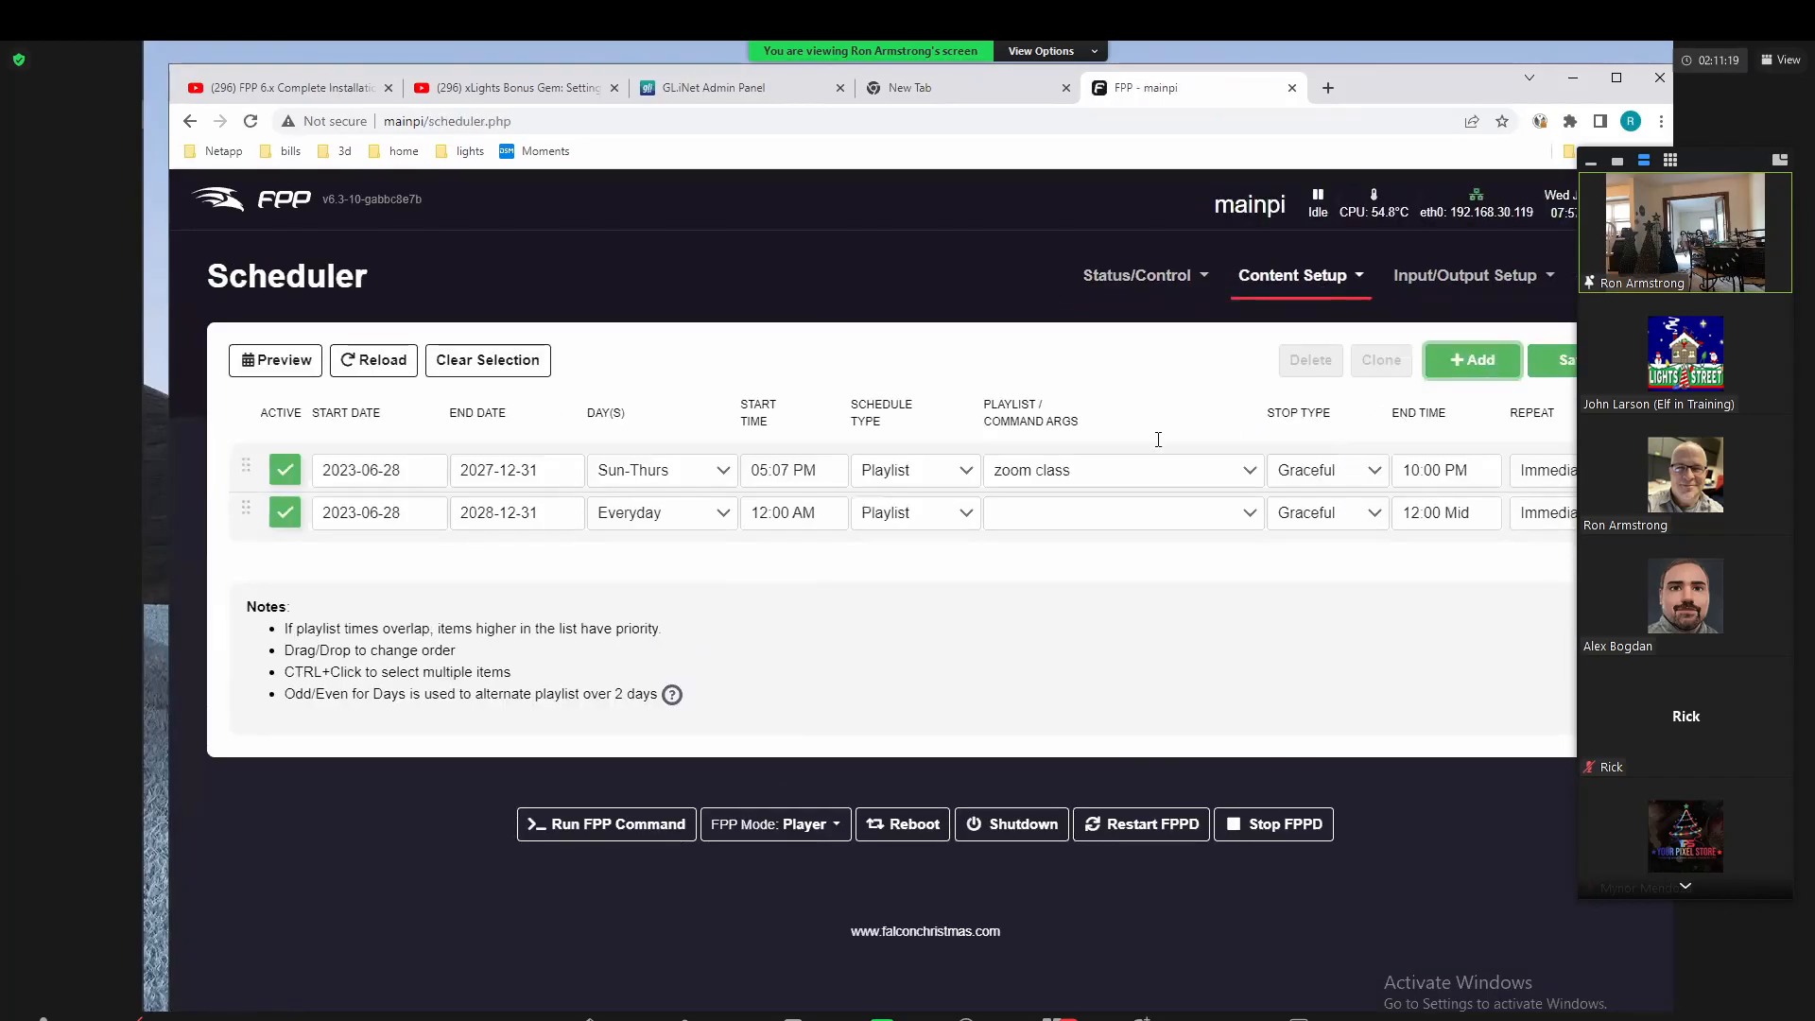
click(659, 515)
click(654, 783)
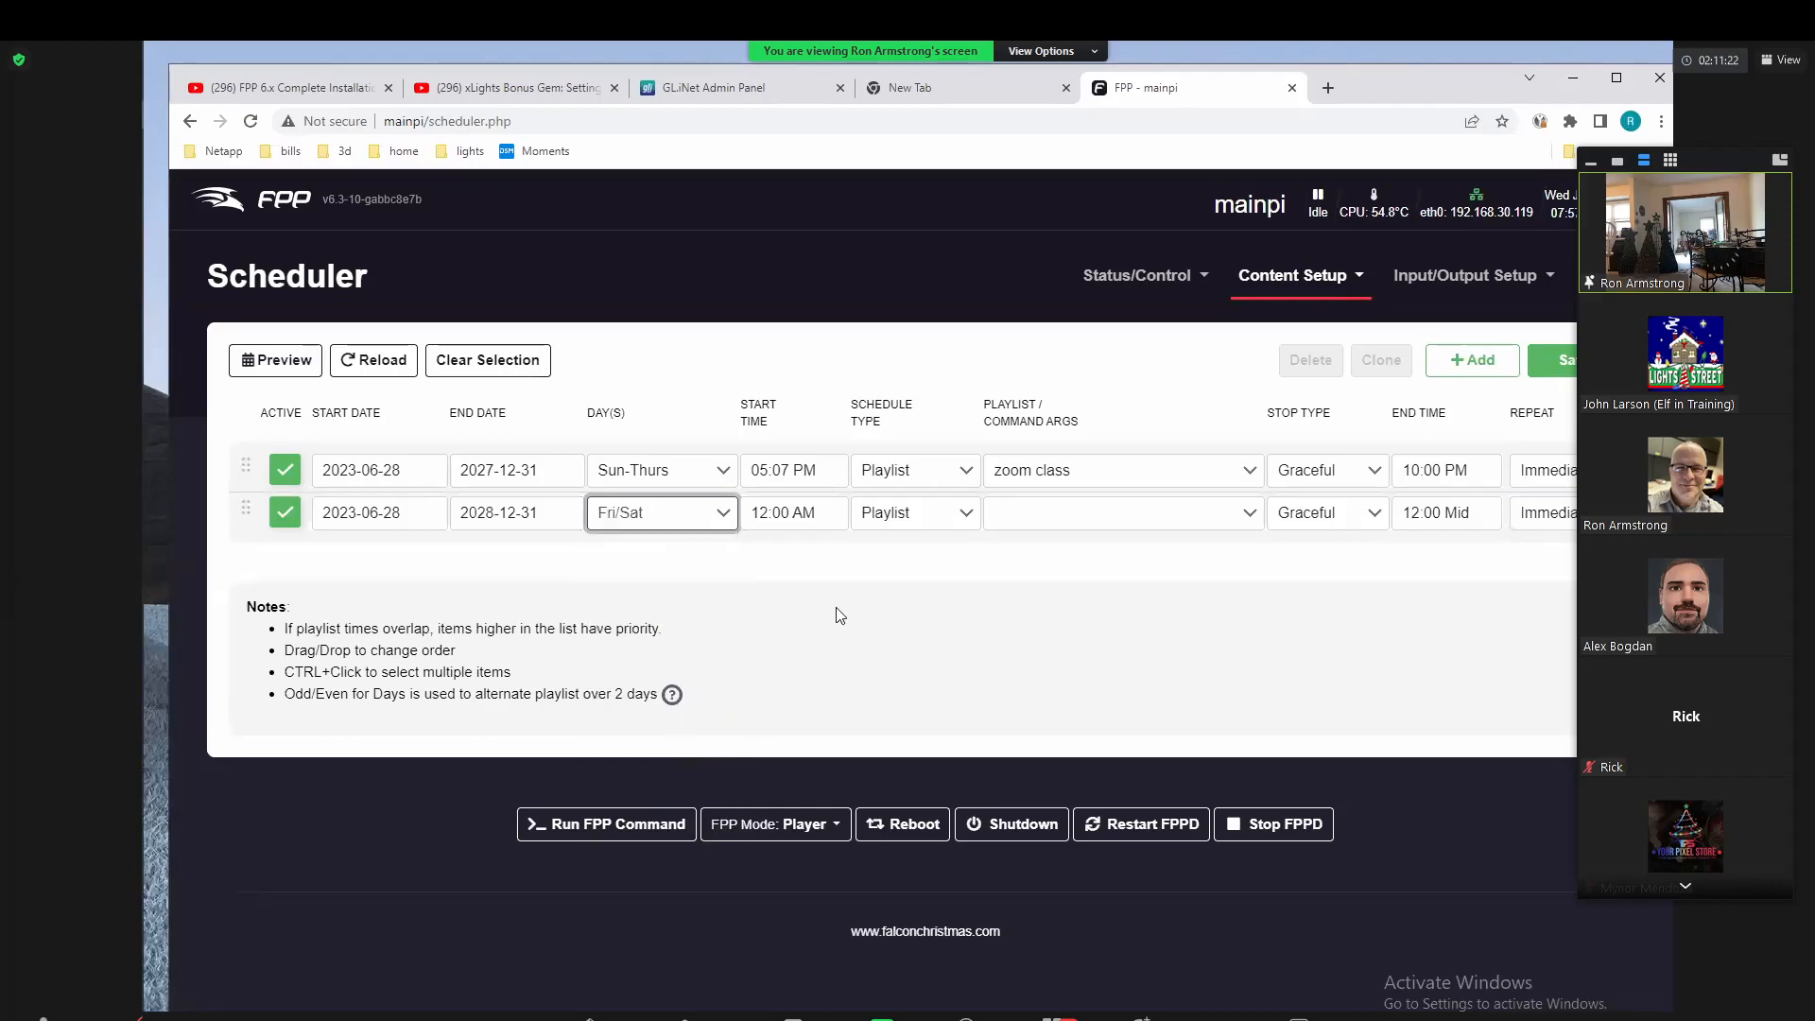
Step: Set the Fri/Sat entry's start time to 05:07 PM and its playlist to zoom class
click(811, 515)
text(5)
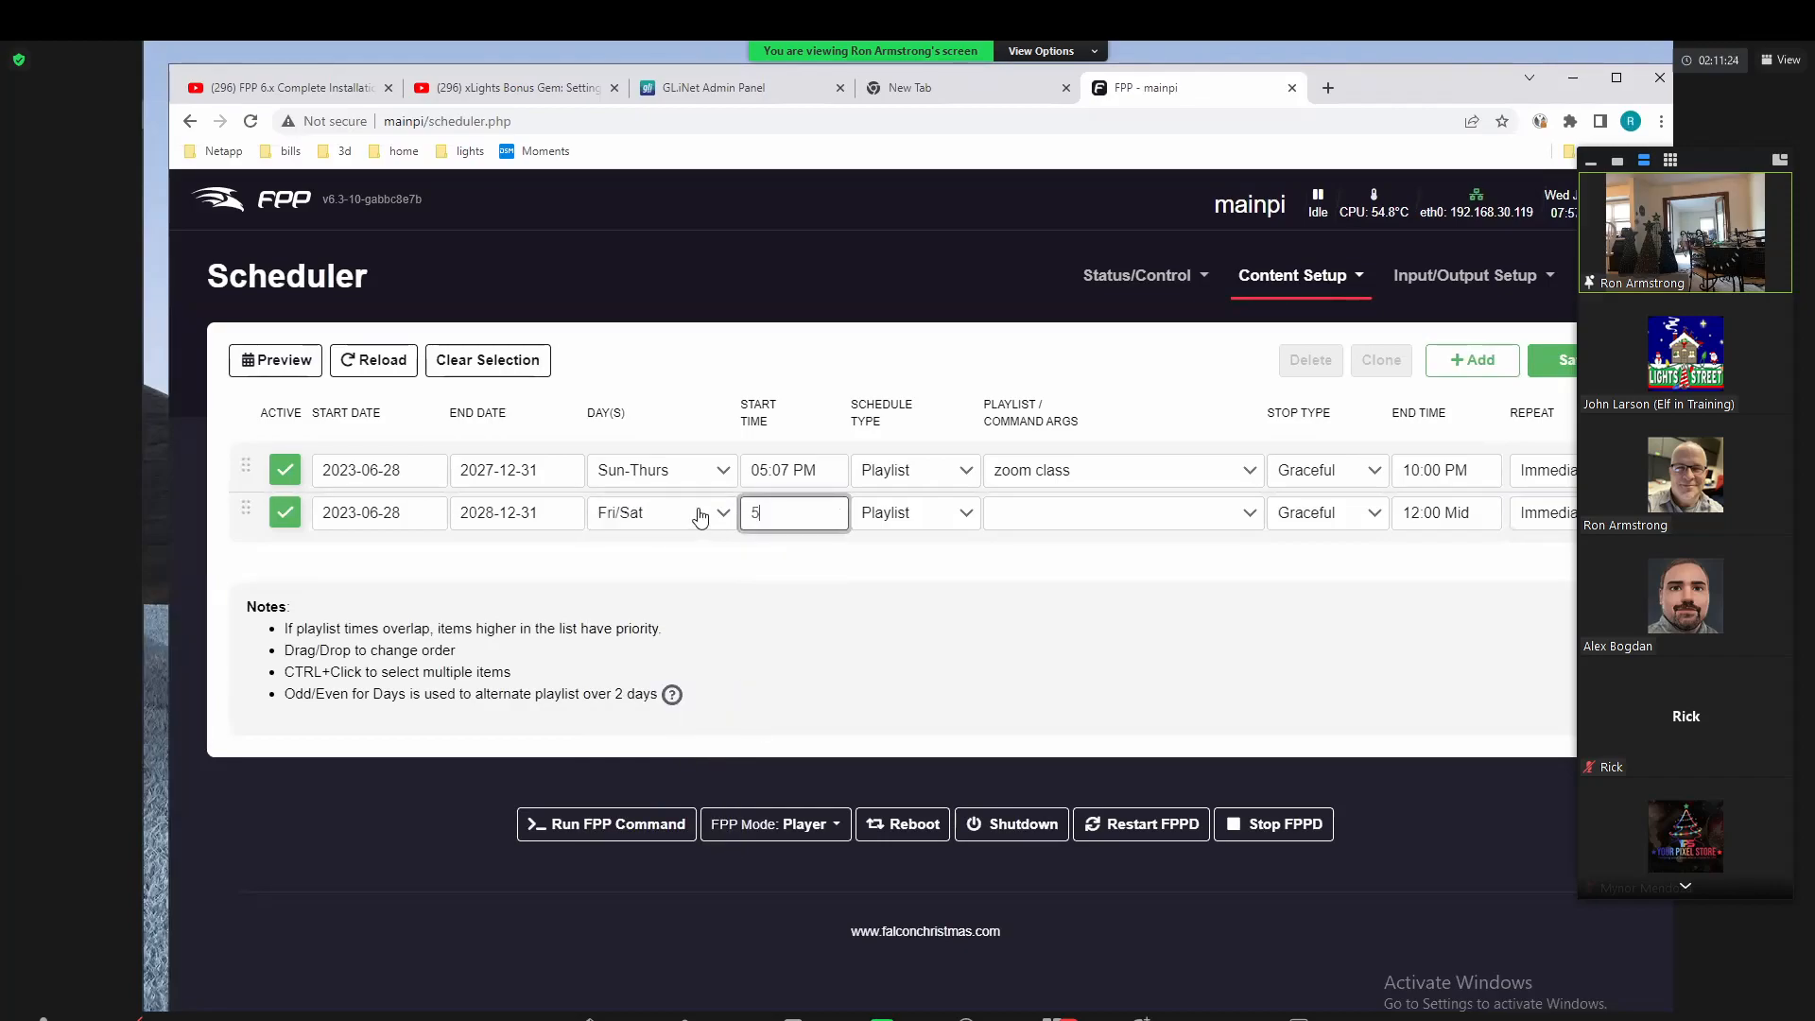
text(:07pm)
key(Tab)
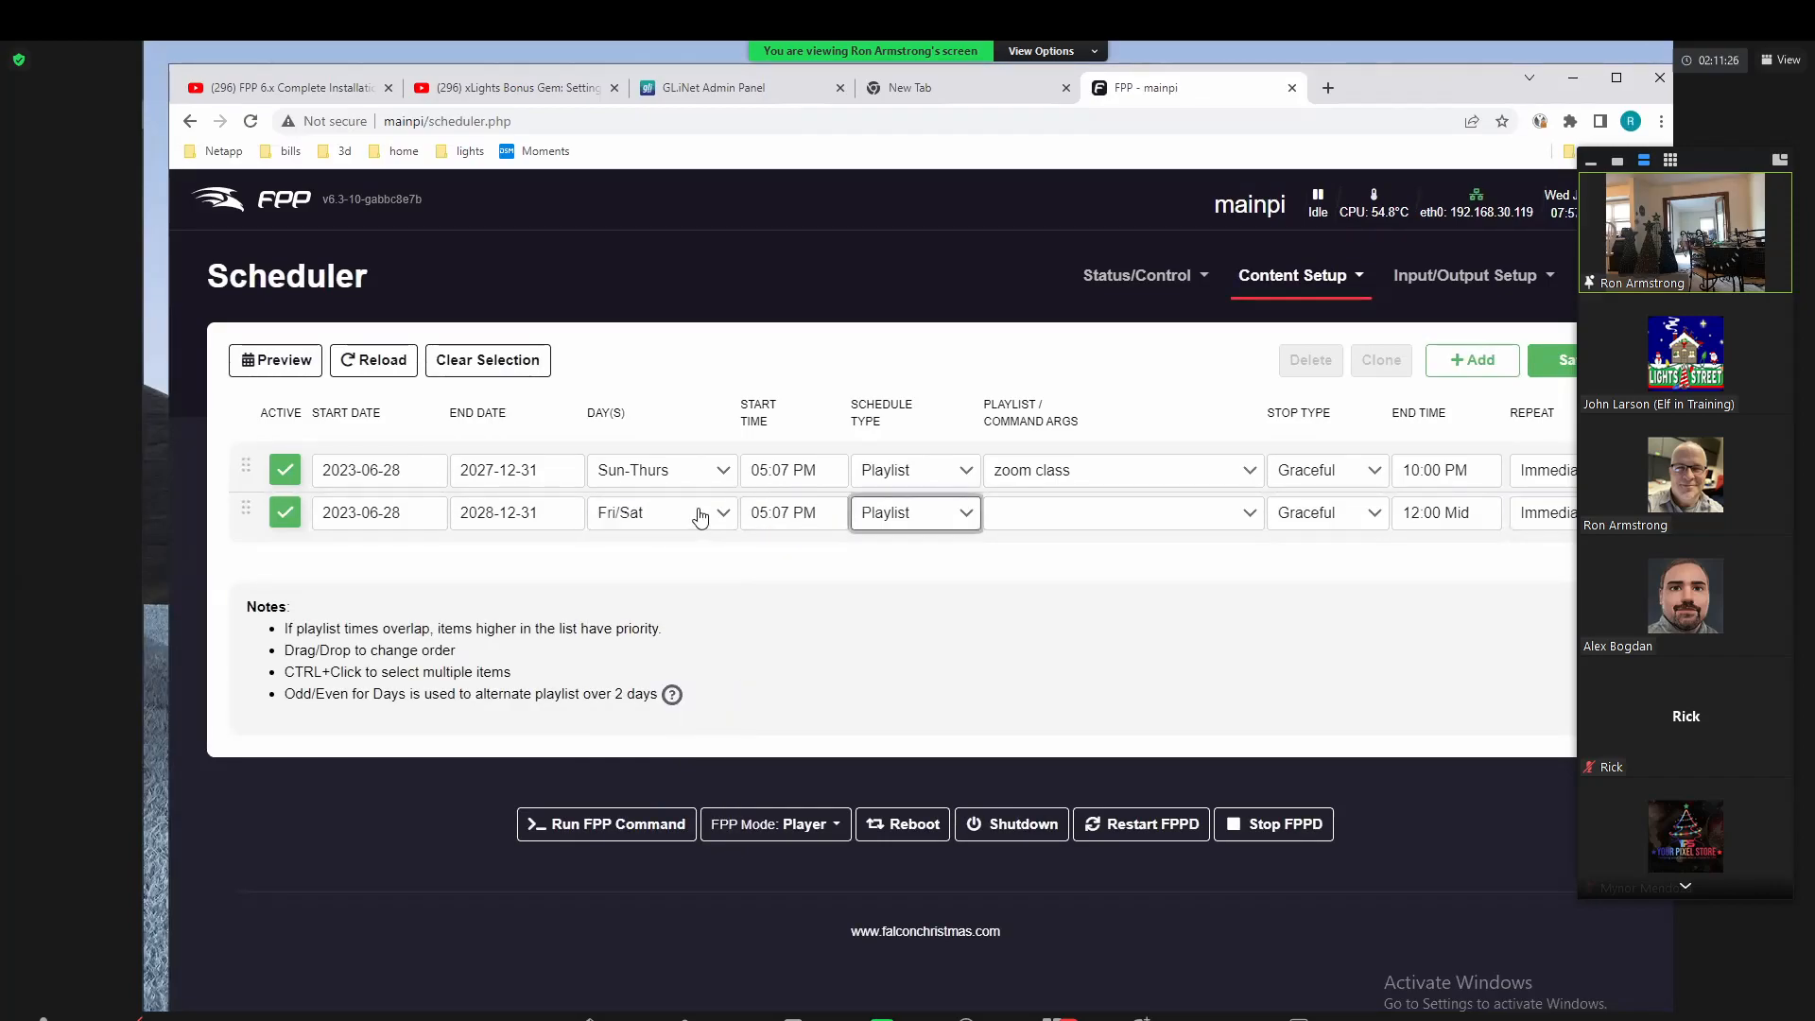
key(Tab)
key(z)
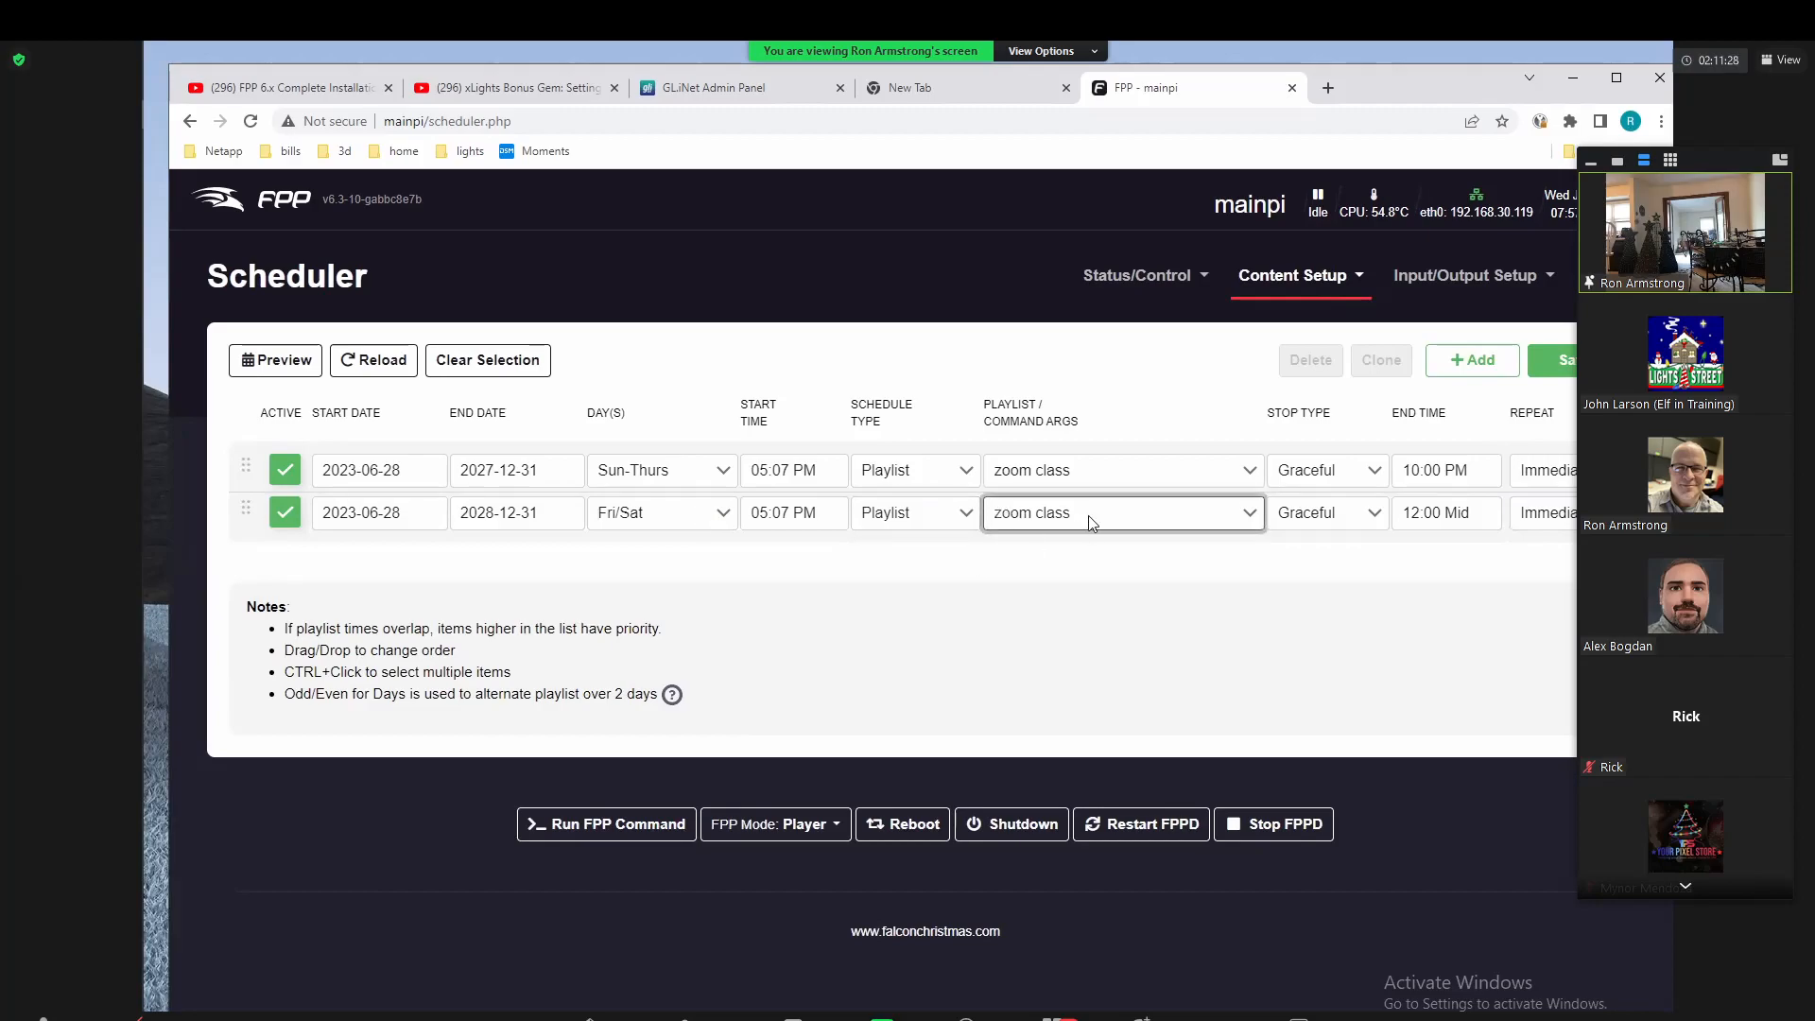
Step: Set the Fri/Sat entry's end time to 11:00 PM and save the schedule
click(1460, 511)
drag(1477, 526, 1285, 529)
text(11:00 PM)
key(Tab)
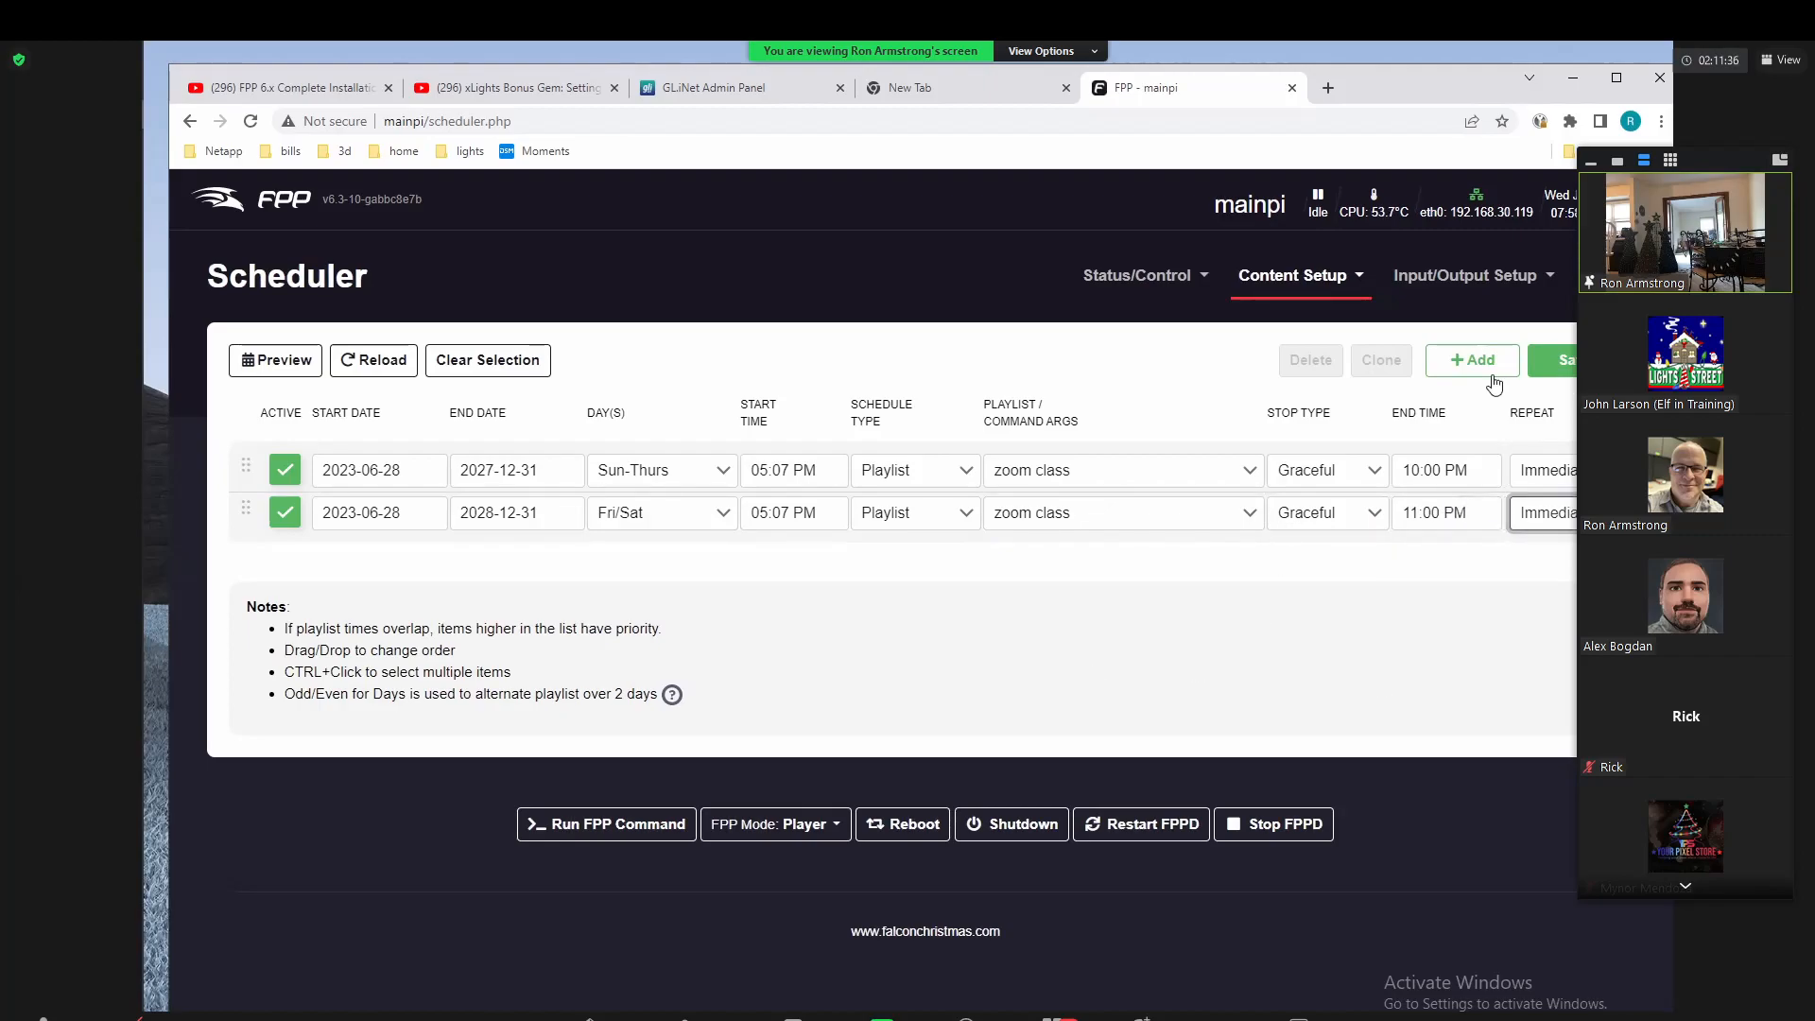
click(1551, 360)
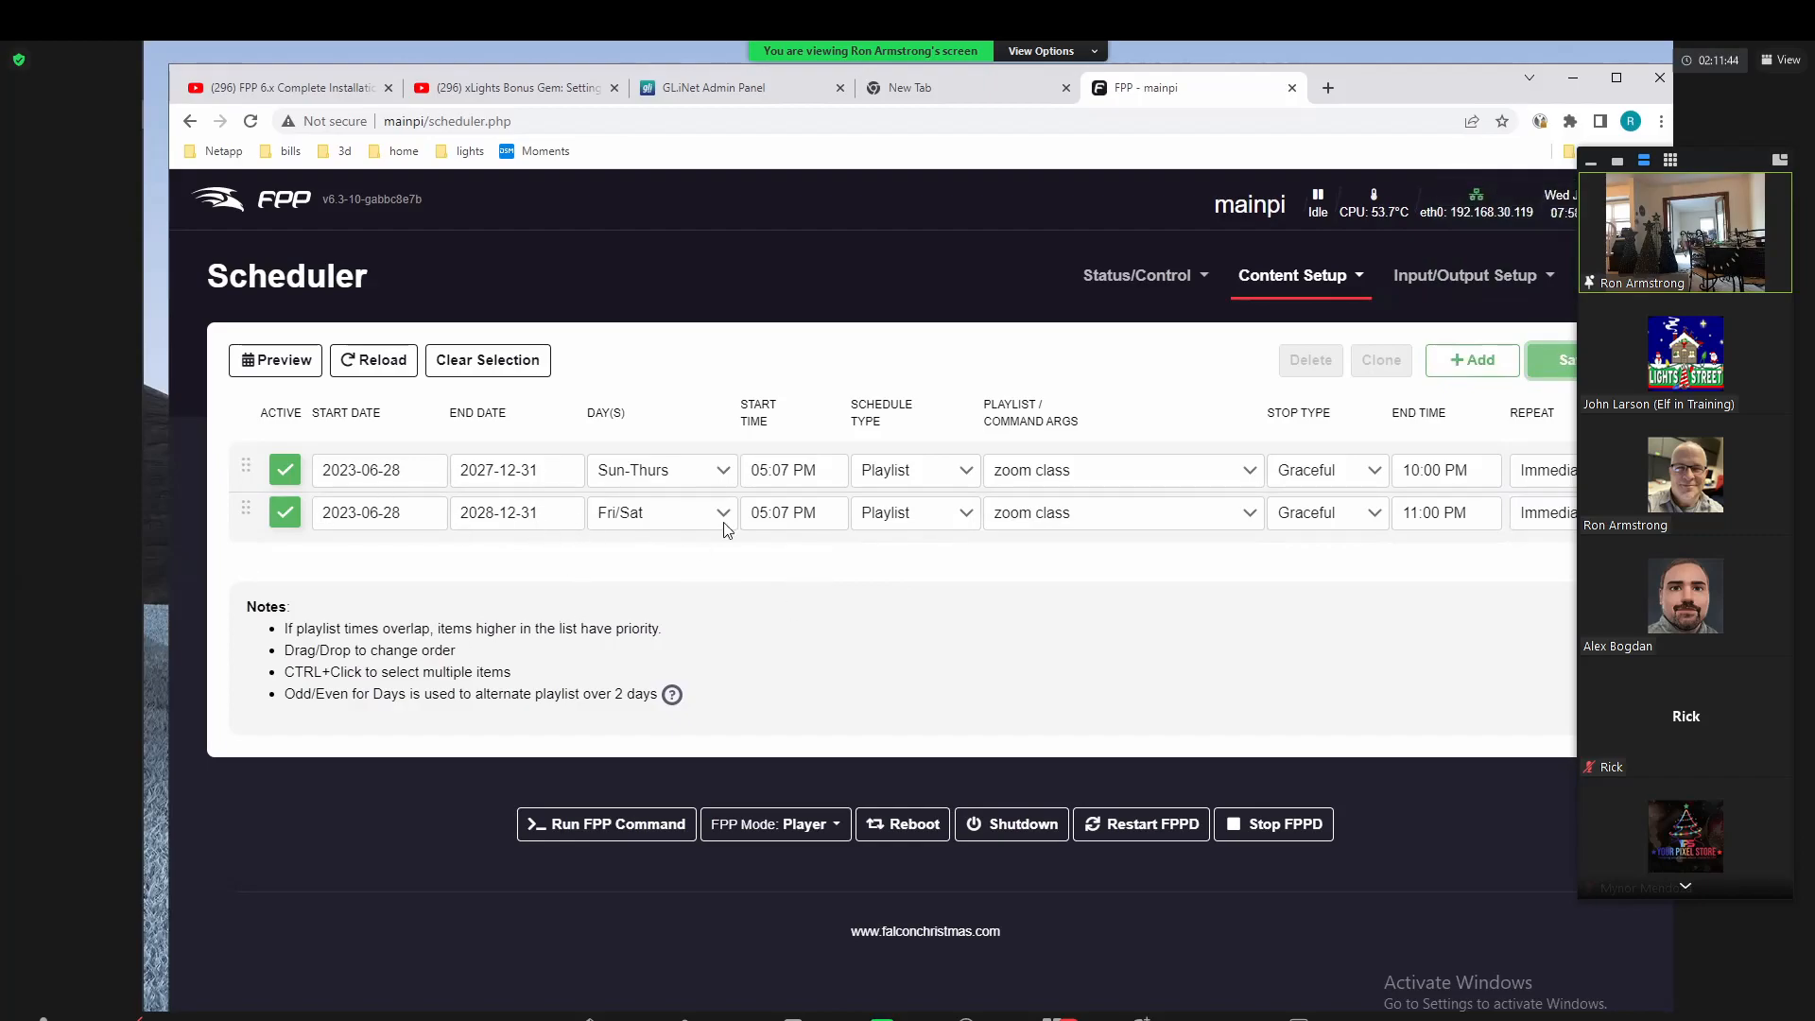
Step: Examine the note on overlapping playlist times and the reorder handle of the Fri/Sat entry
mouse_move(246, 511)
mouse_down()
mouse_move(249, 546)
mouse_move(250, 450)
mouse_move(260, 577)
mouse_move(257, 553)
mouse_move(274, 605)
mouse_move(340, 635)
mouse_move(689, 636)
mouse_up()
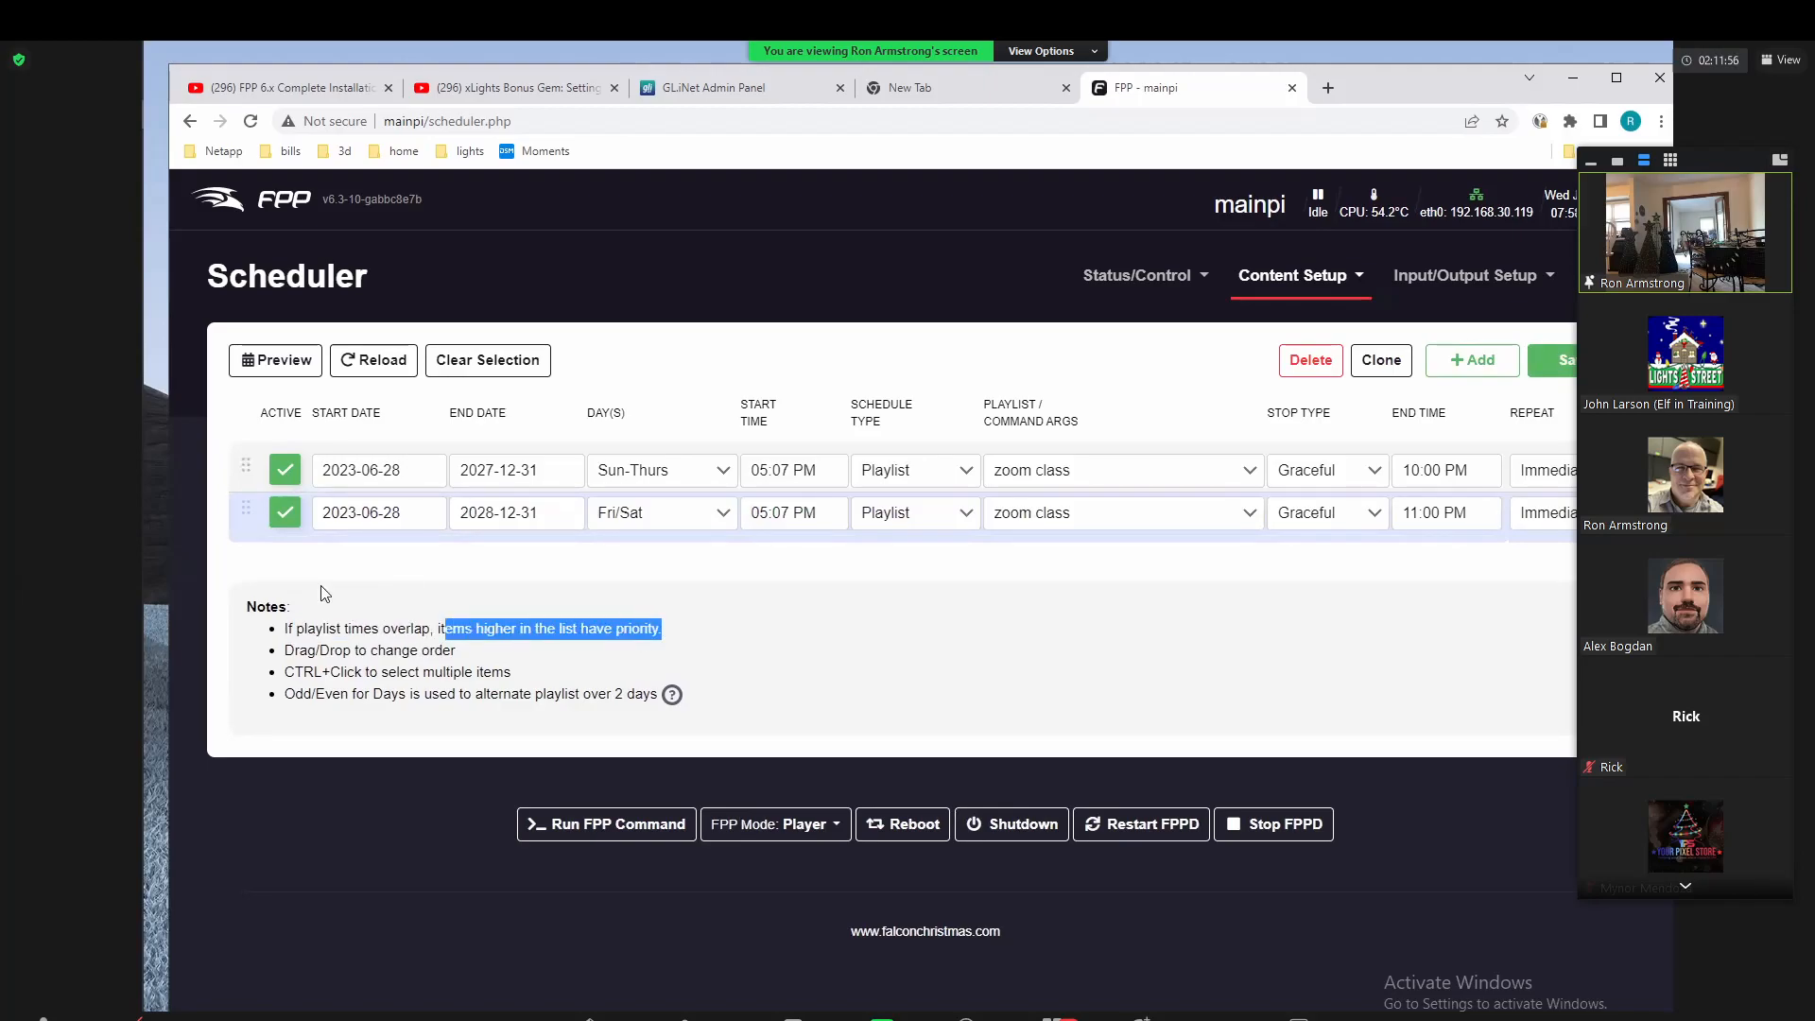
mouse_move(257, 525)
mouse_down()
mouse_move(255, 438)
mouse_move(255, 510)
mouse_up()
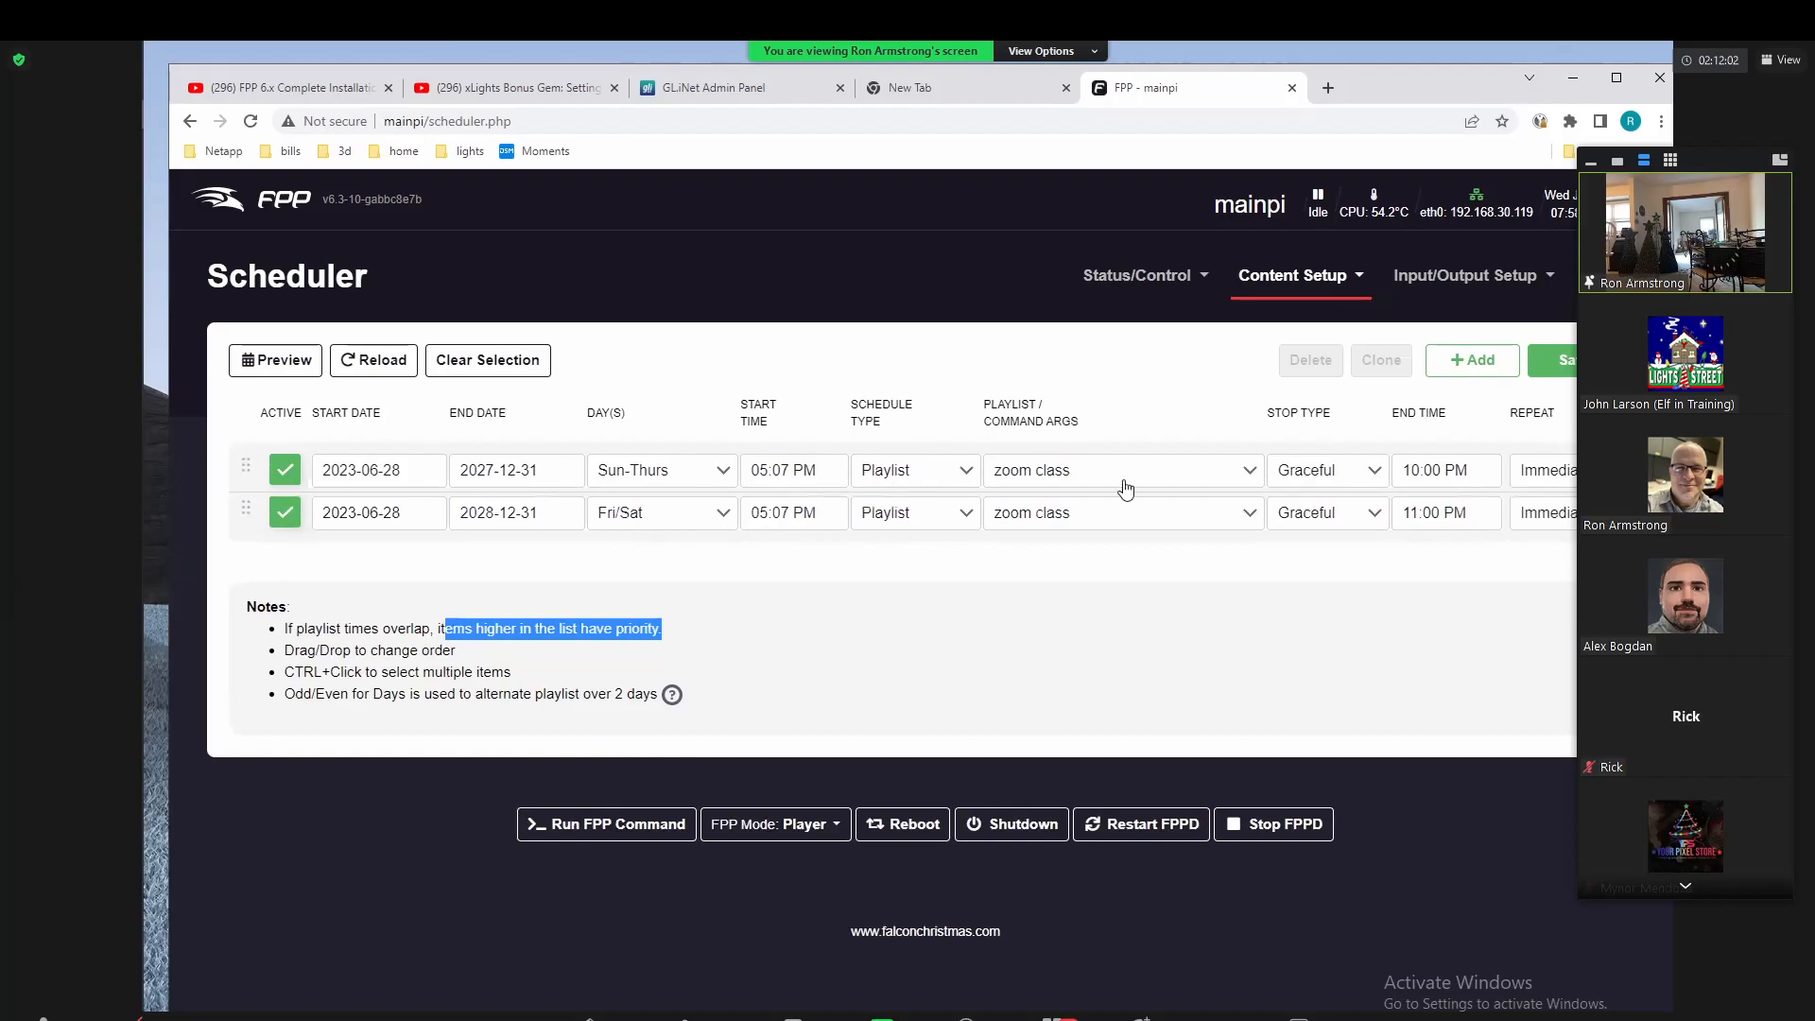
Step: Open the Status page's schedule preview and compare the Thursday, Friday, Saturday and Sunday start and end times
click(1144, 276)
click(1115, 312)
click(806, 351)
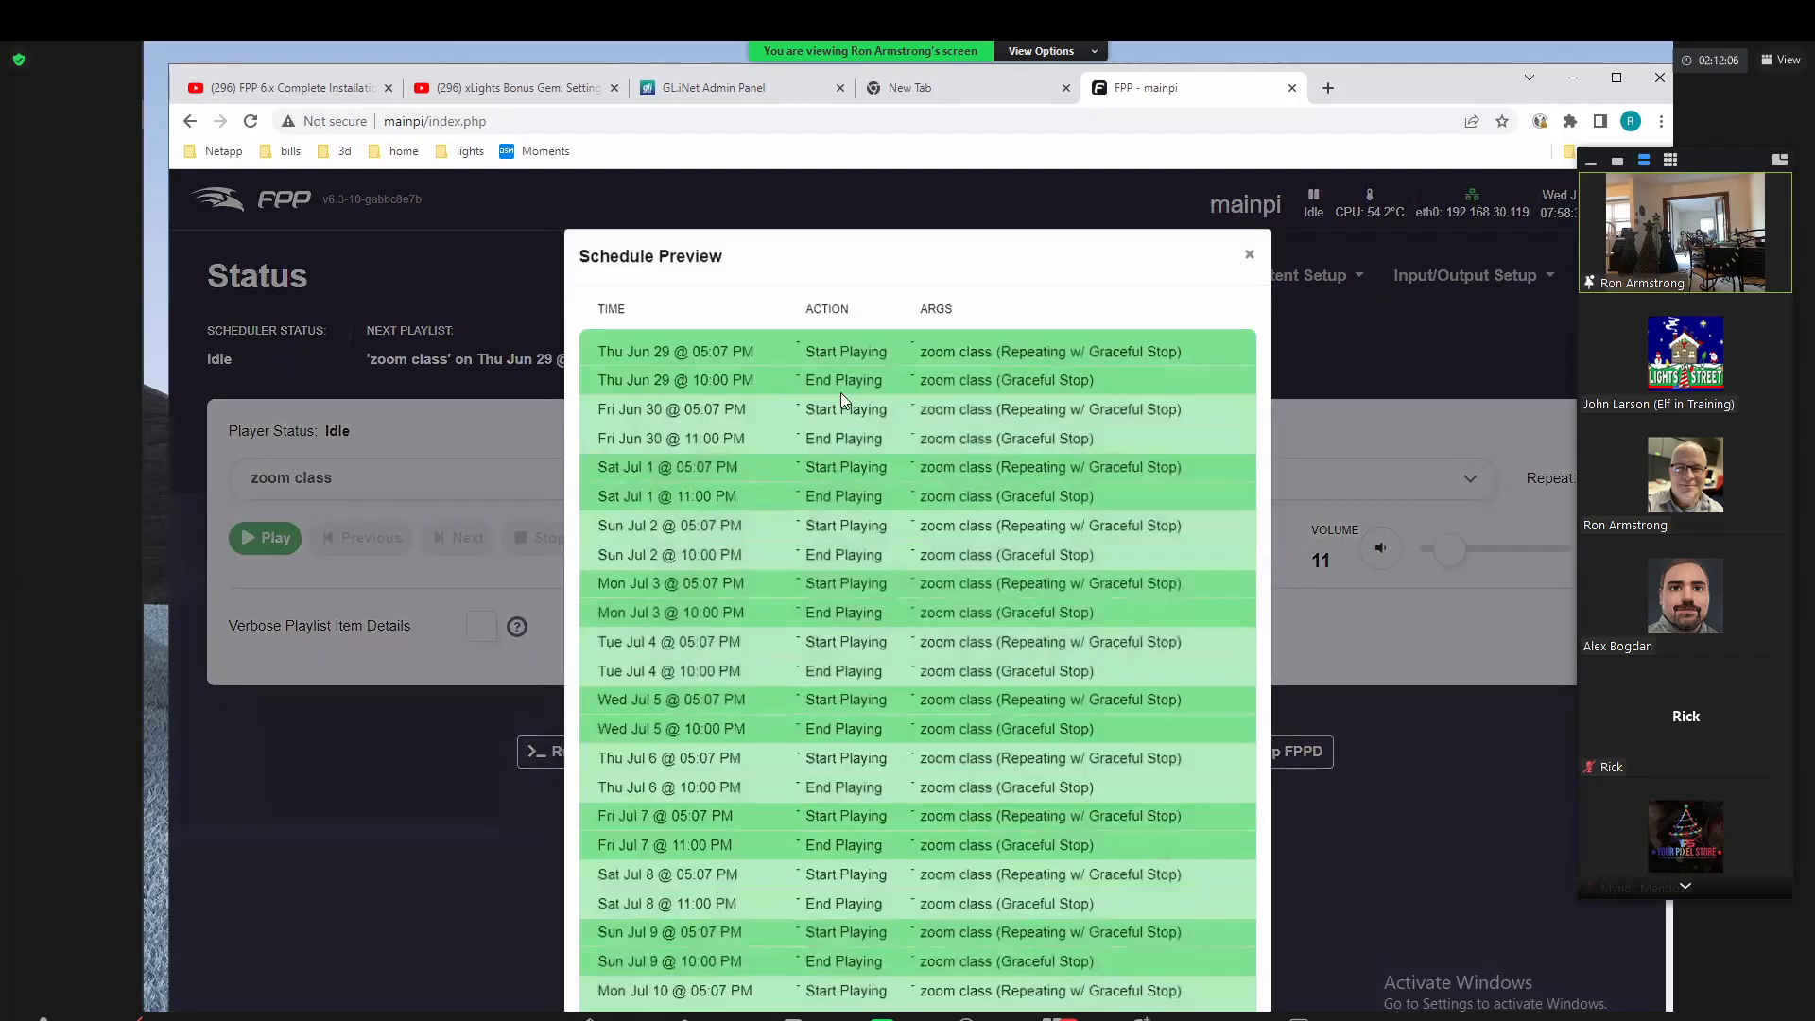
drag(639, 358, 791, 387)
drag(615, 417, 753, 448)
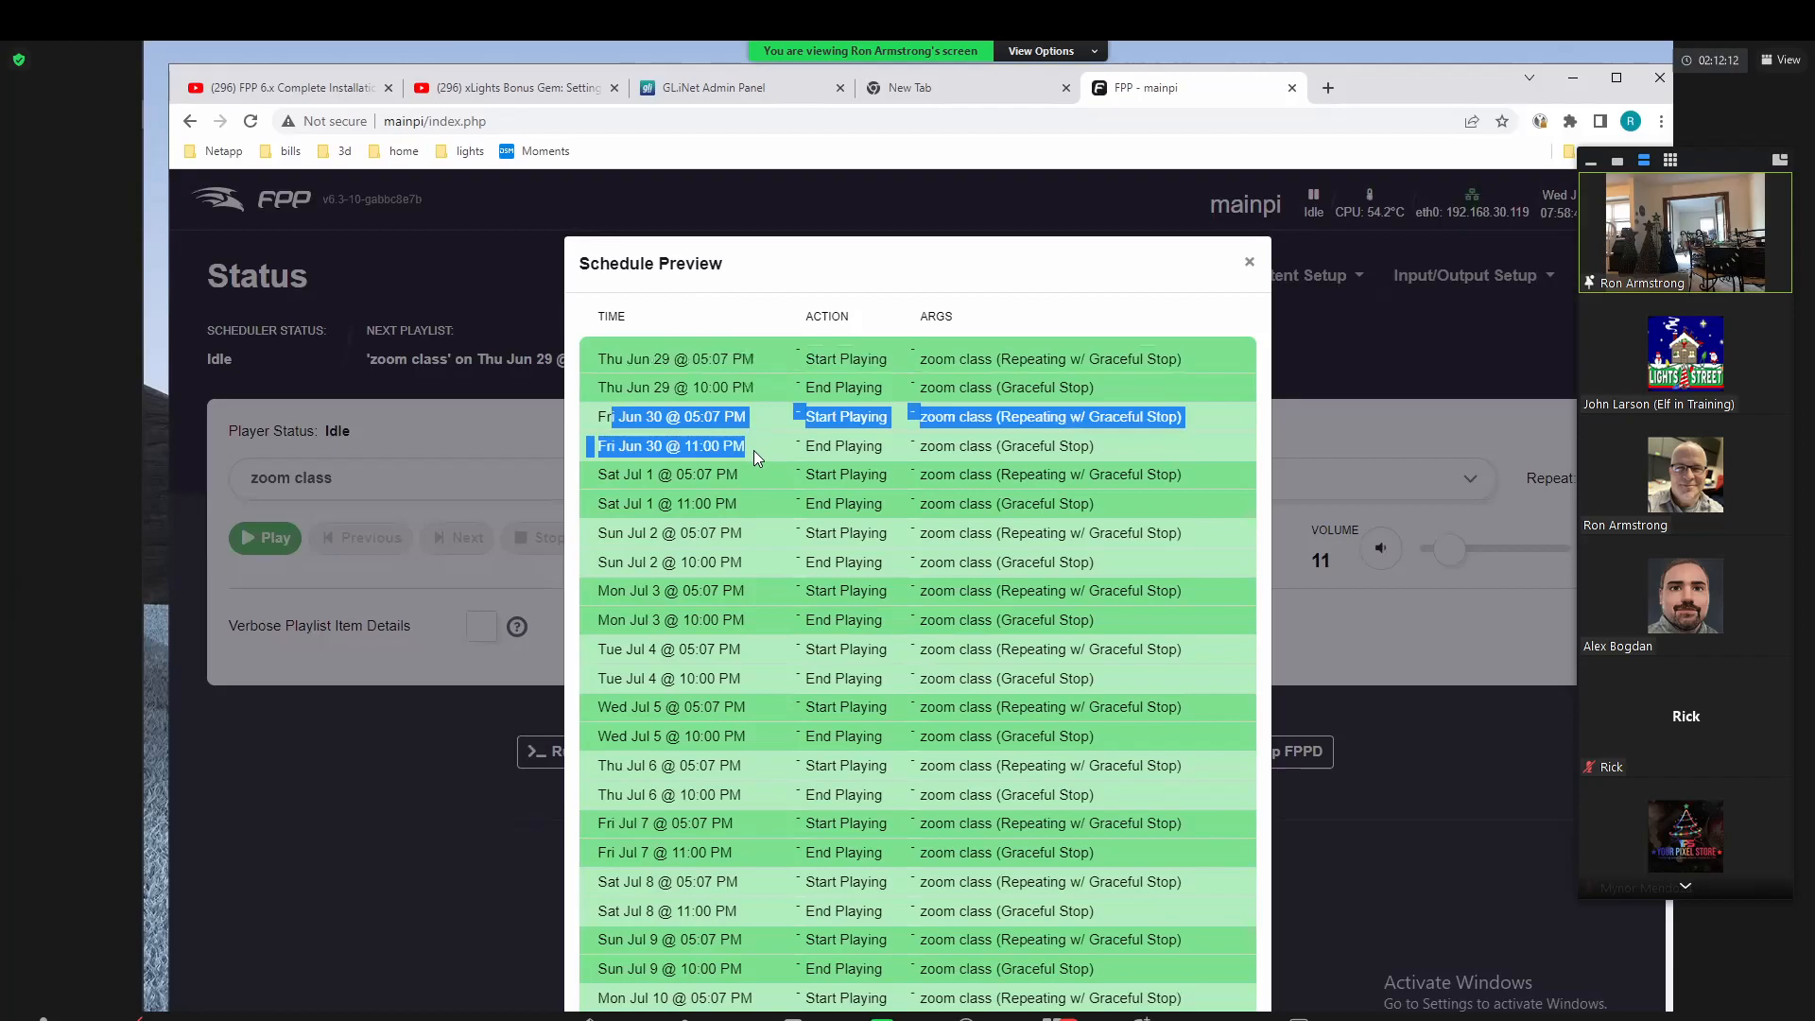
drag(624, 474, 754, 508)
drag(609, 533, 763, 563)
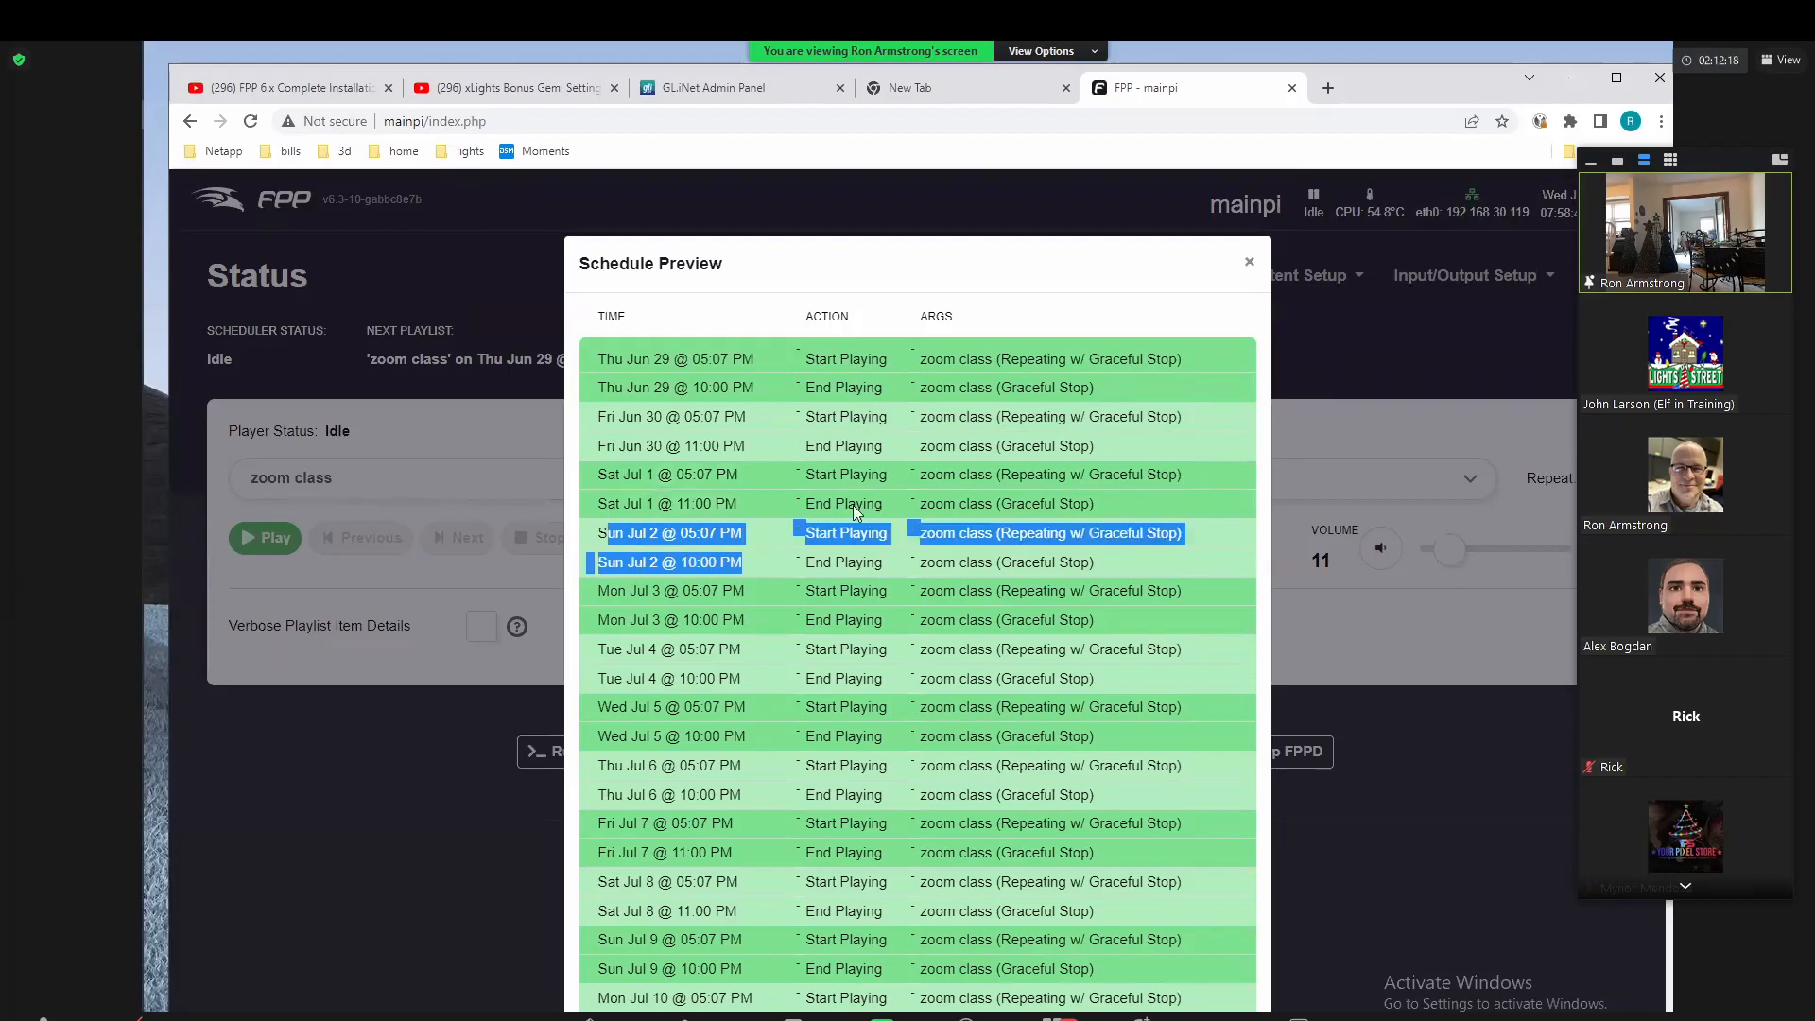
click(1249, 266)
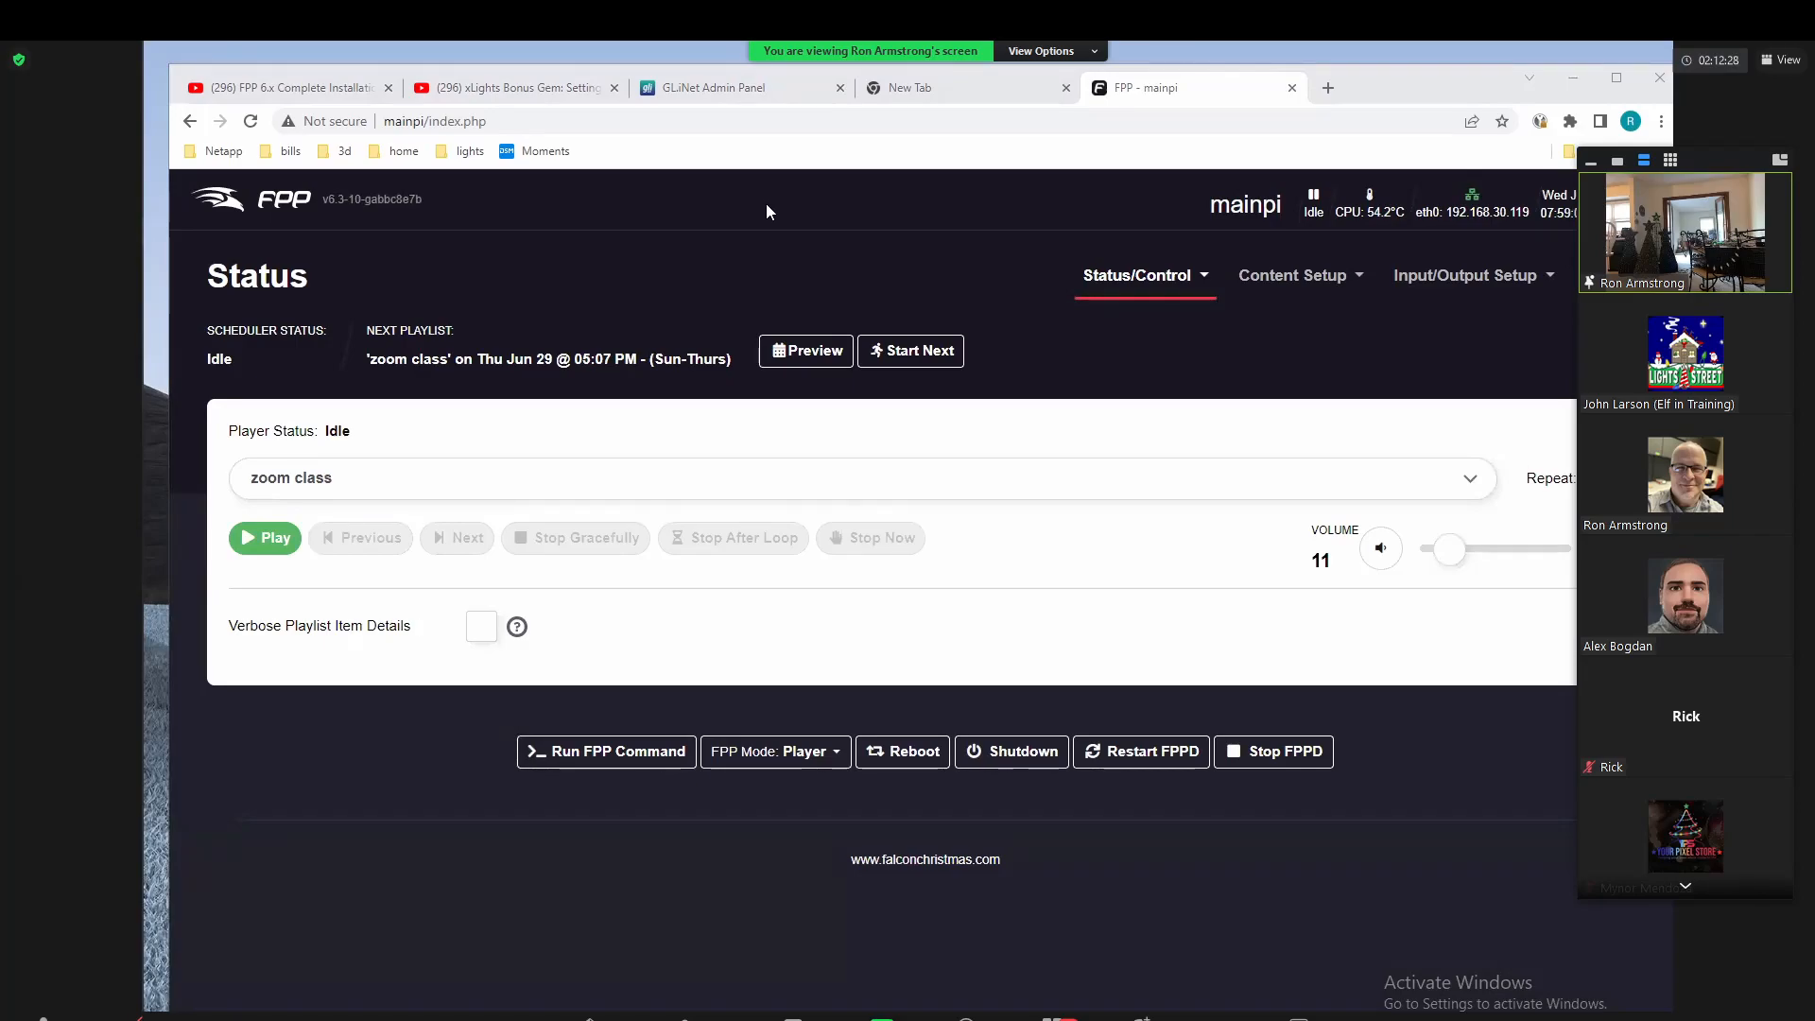
Step: Return to the Scheduler page and switch the Fri/Sat entry's start date to a holiday, choosing Christmas
click(1271, 277)
click(1300, 403)
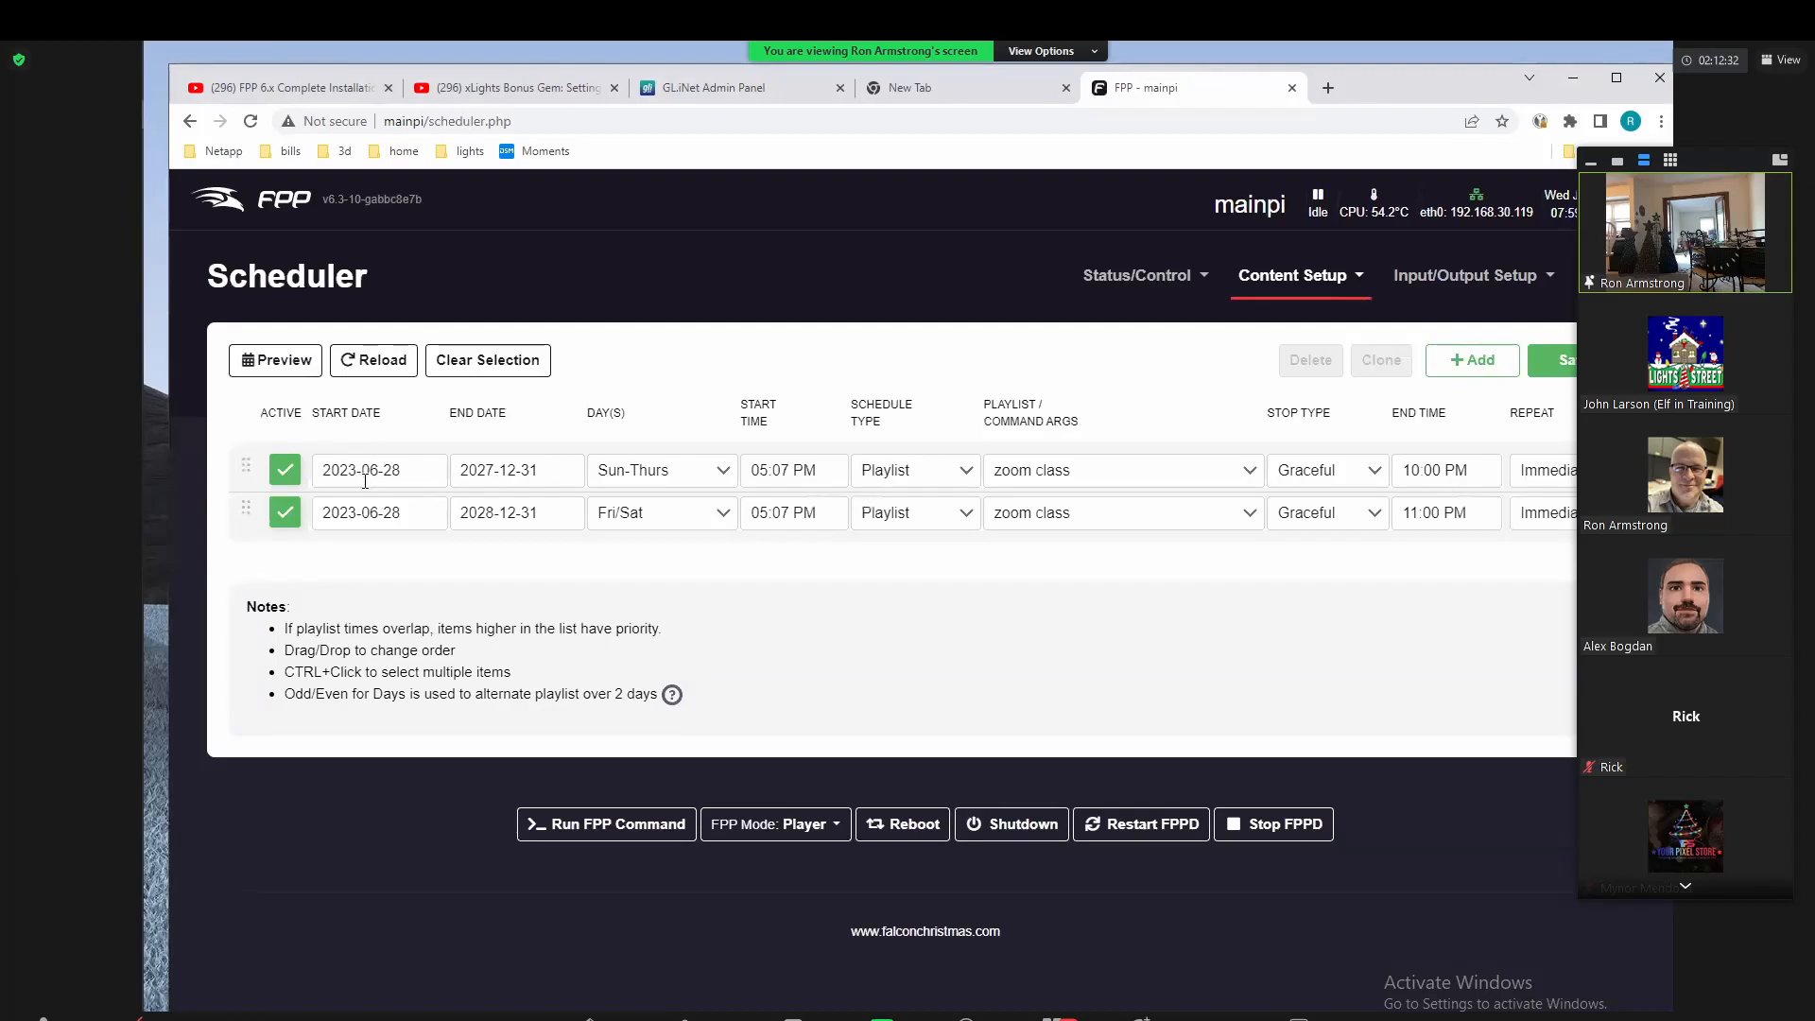
click(382, 523)
click(446, 794)
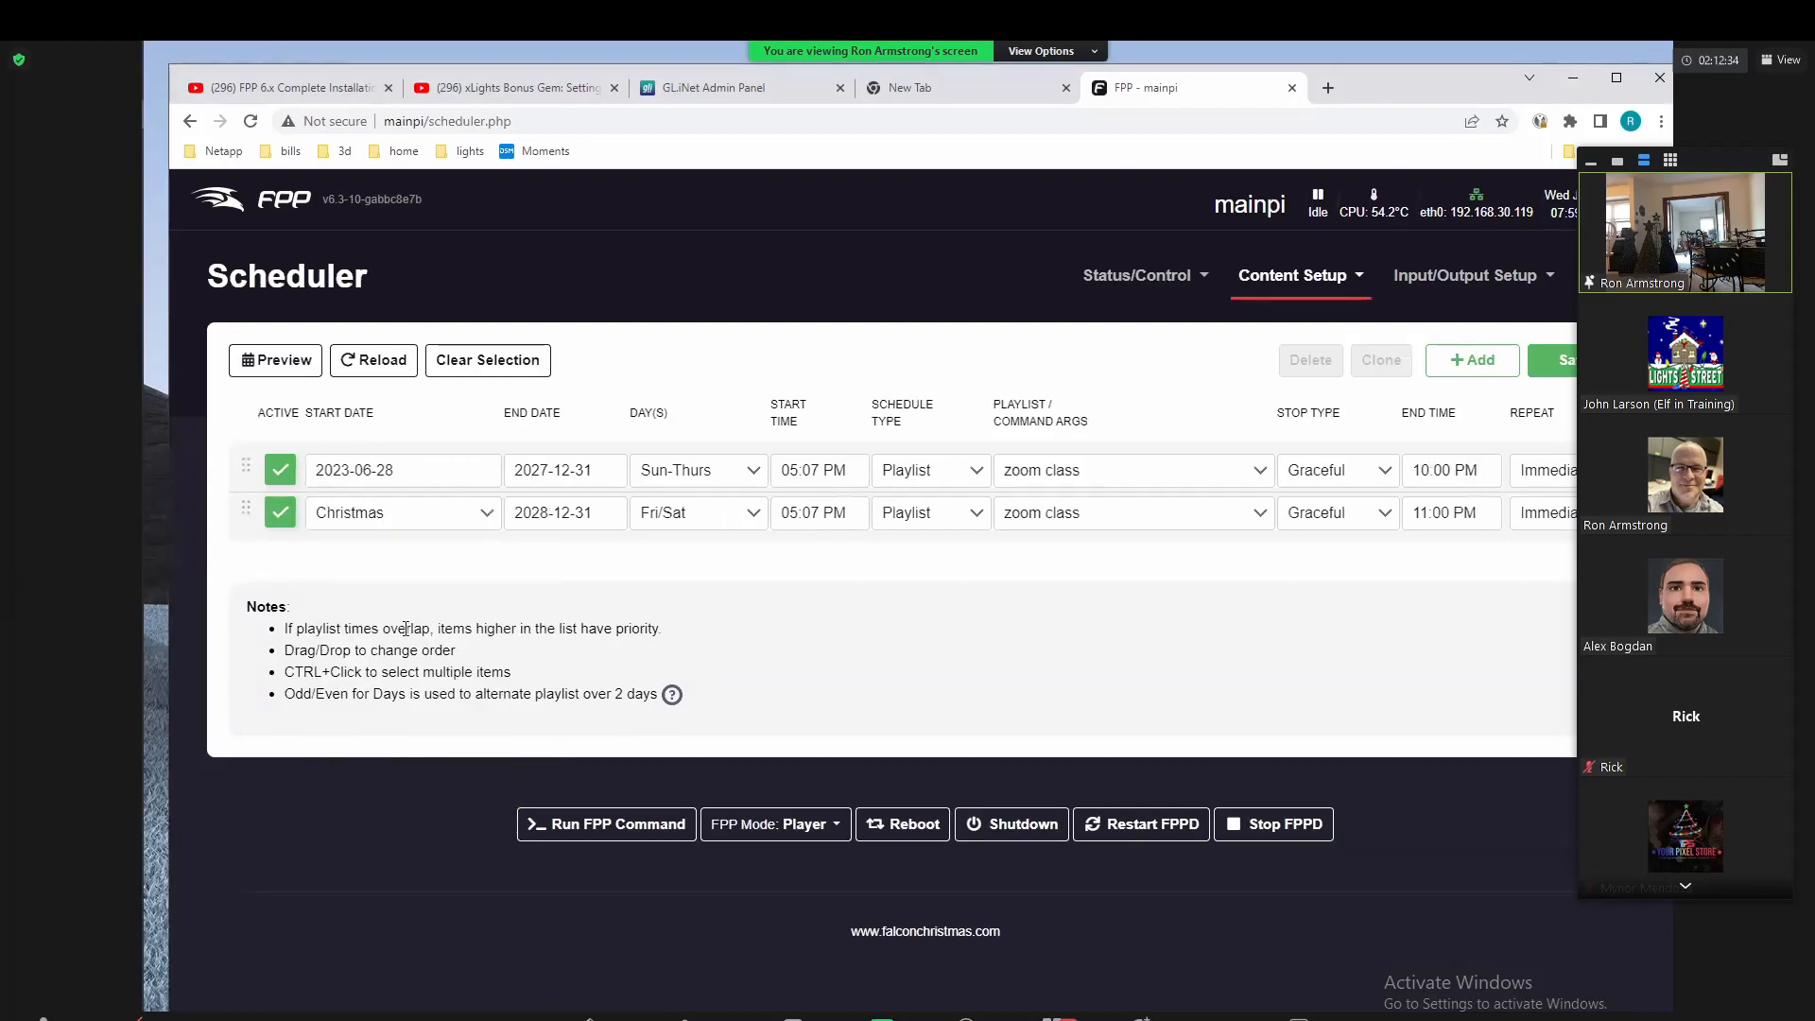
Step: Browse the available holidays and try Thanksgiving as the Fri/Sat entry's start date
click(402, 528)
scroll(416, 654, down, 3)
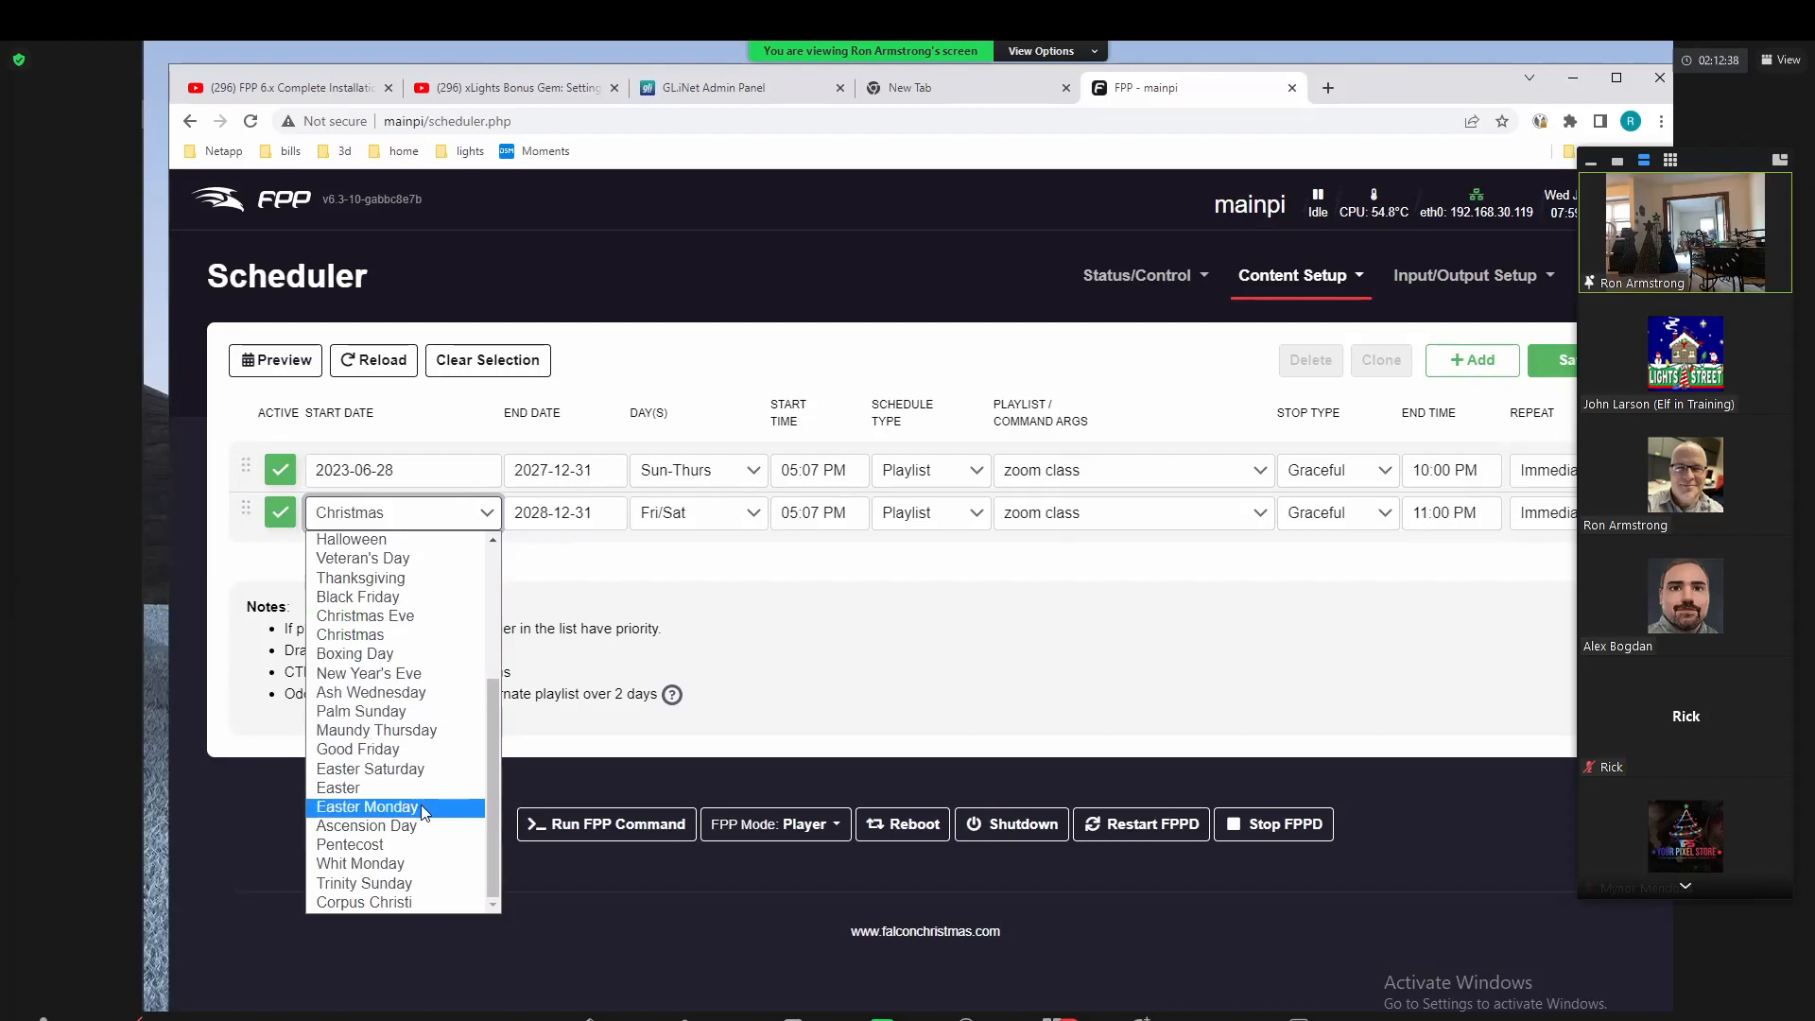
scroll(408, 766, up, 3)
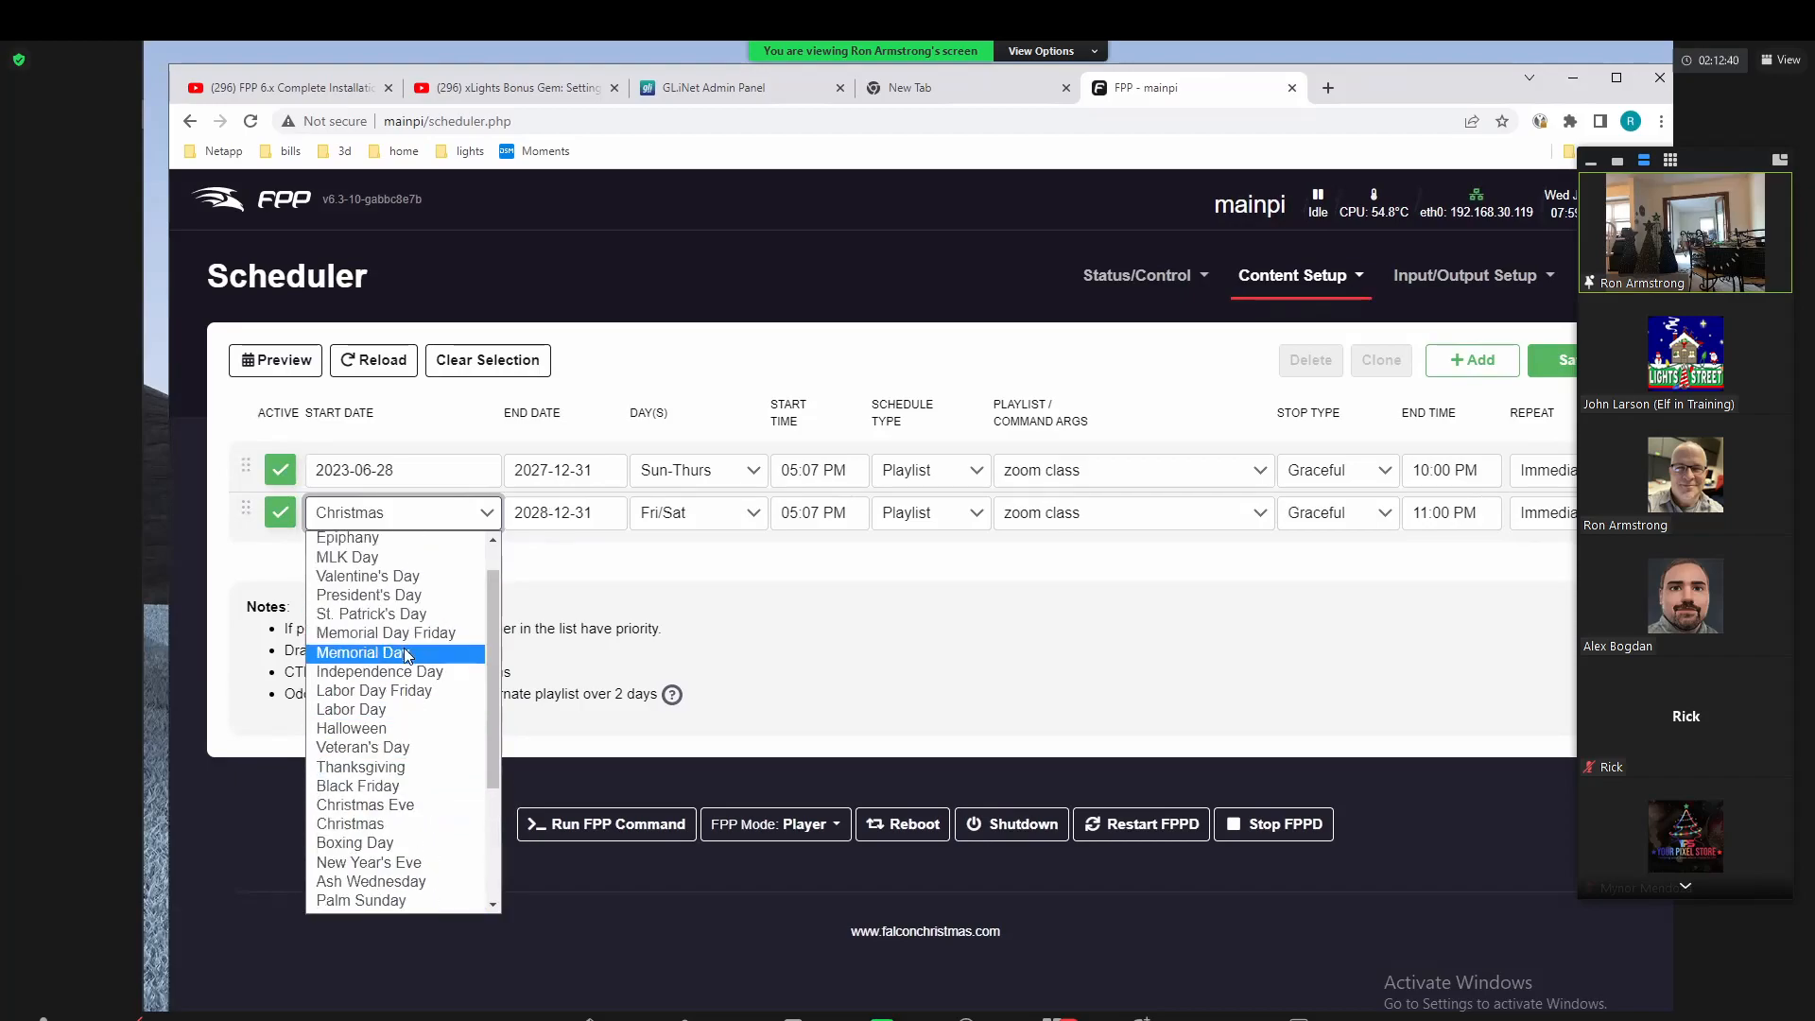
click(412, 767)
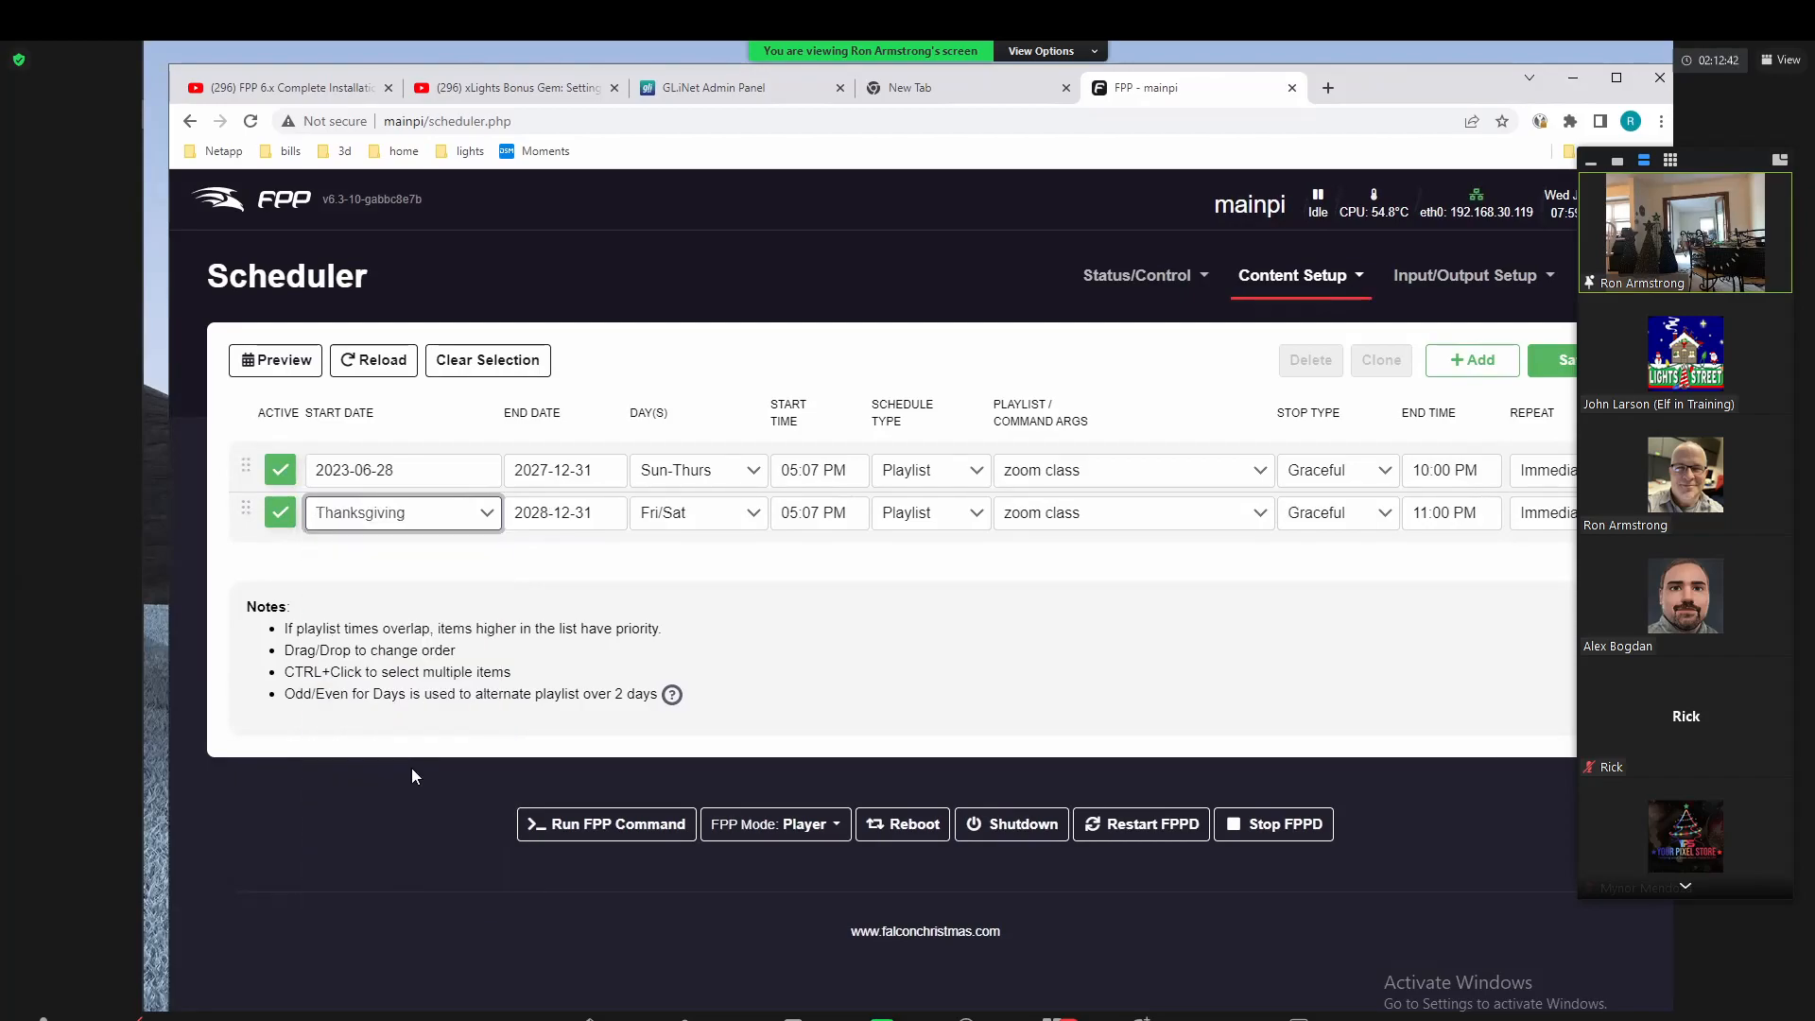
Step: Set the Fri/Sat entry's start date to Black Friday, check the other holiday options and save the schedule
click(410, 516)
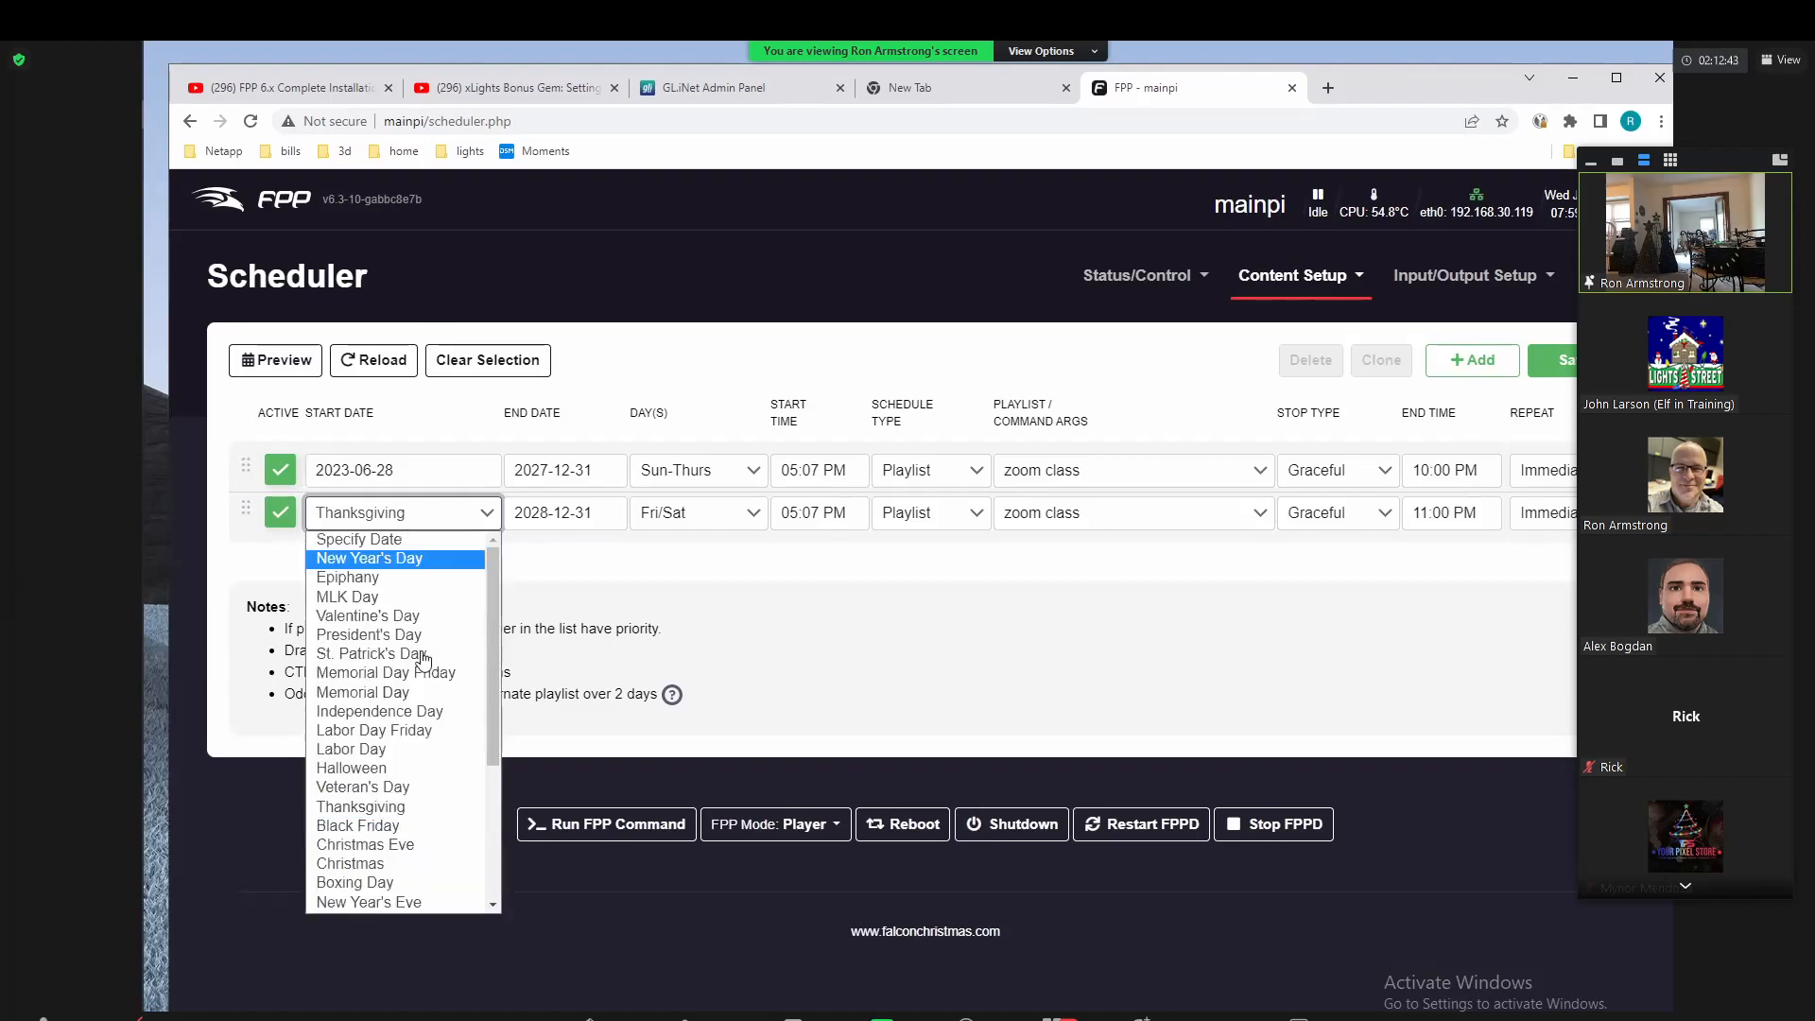
click(401, 828)
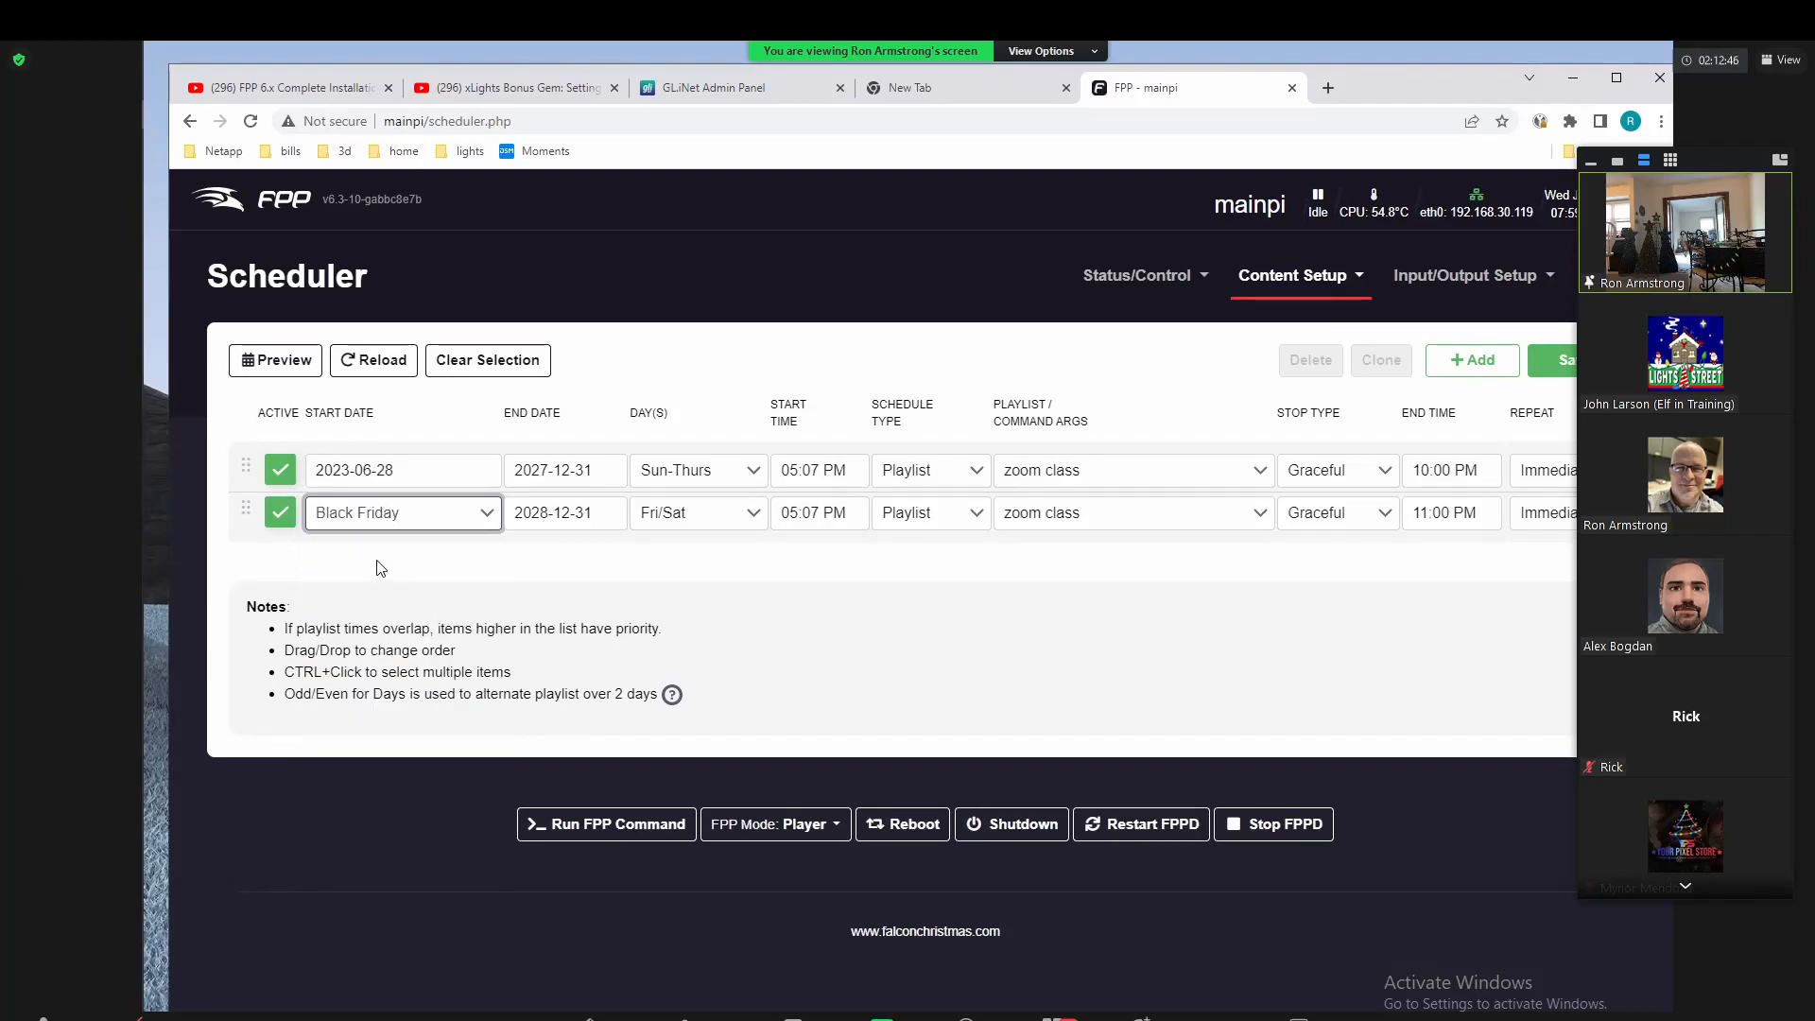
click(409, 515)
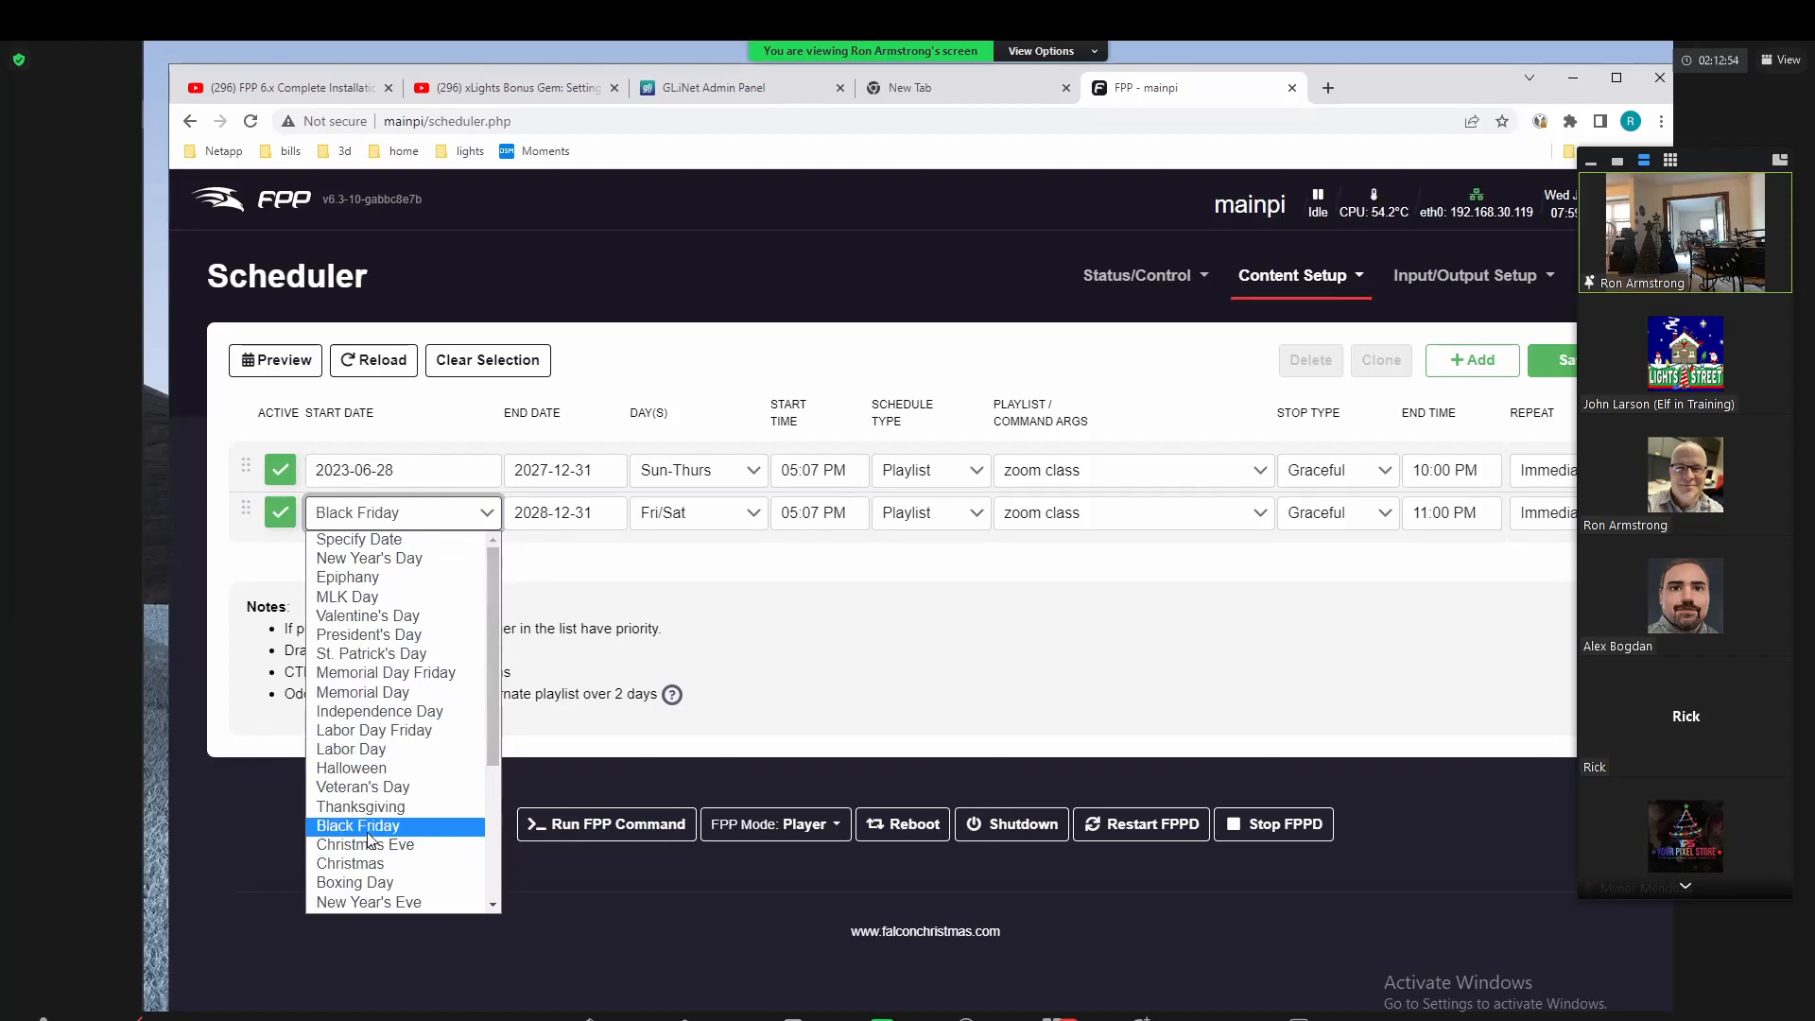
mouse_move(497, 713)
mouse_down()
mouse_move(492, 824)
mouse_move(511, 680)
mouse_up()
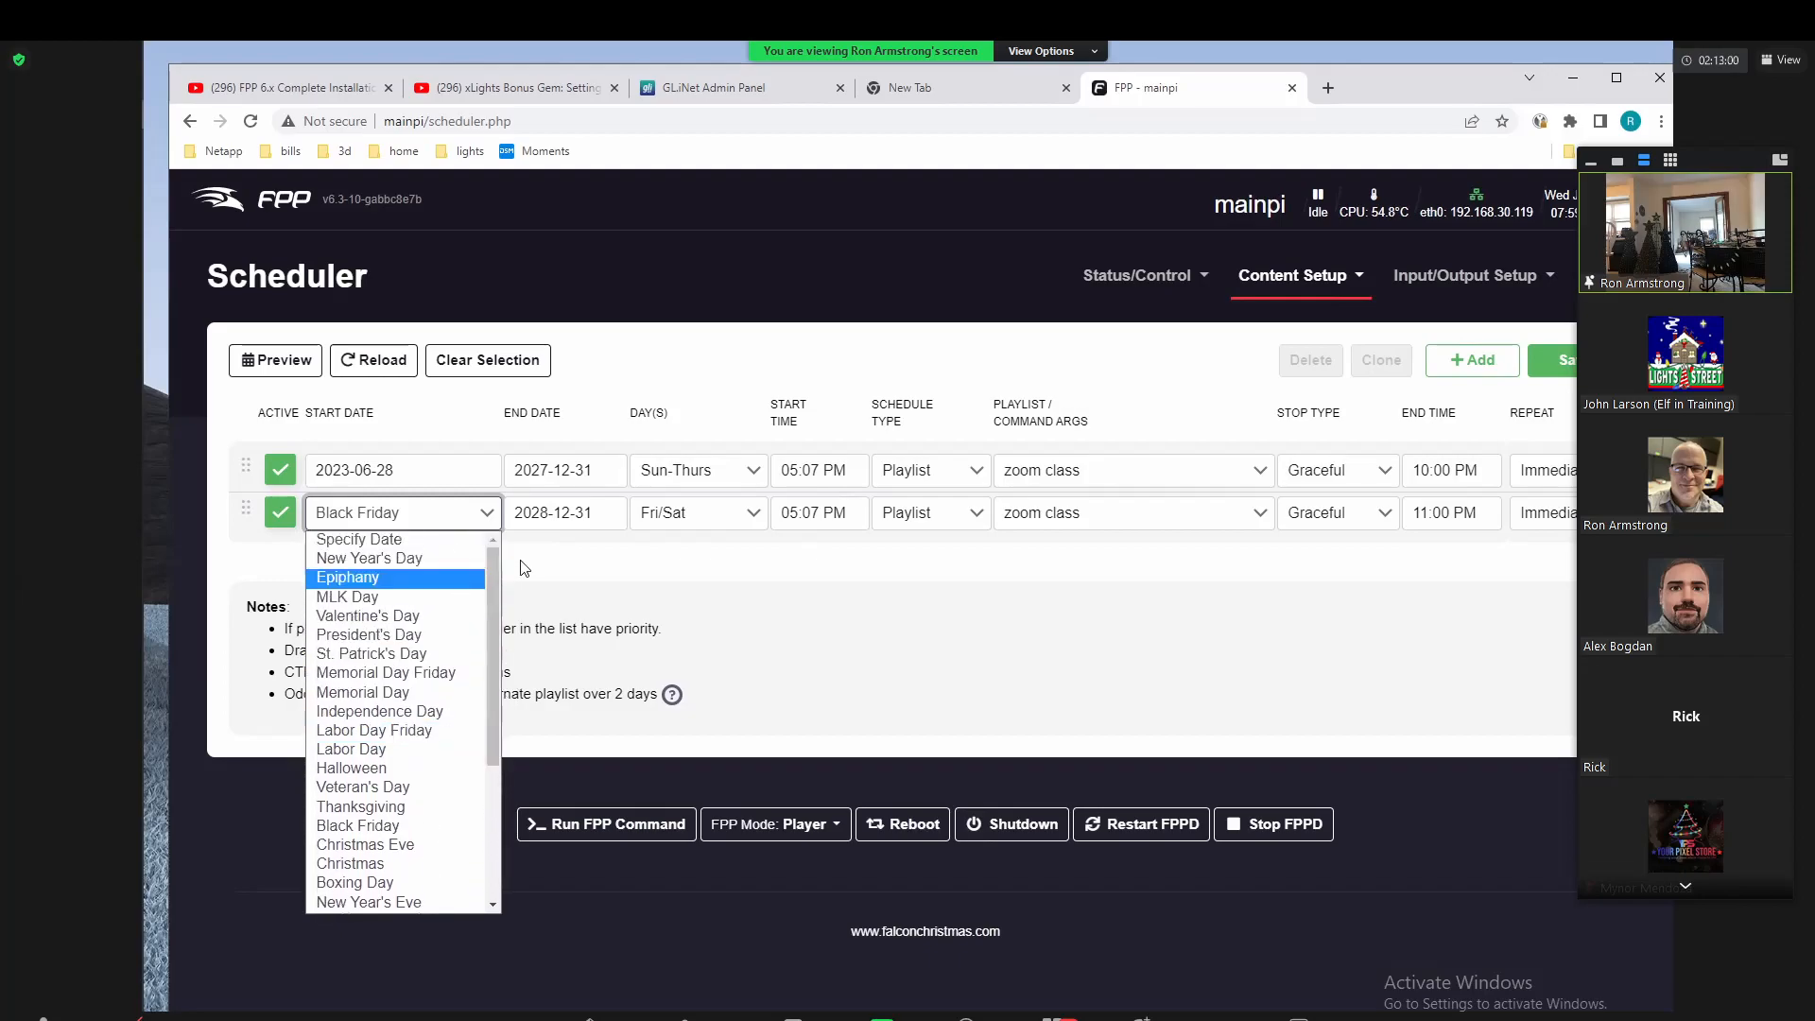
click(768, 604)
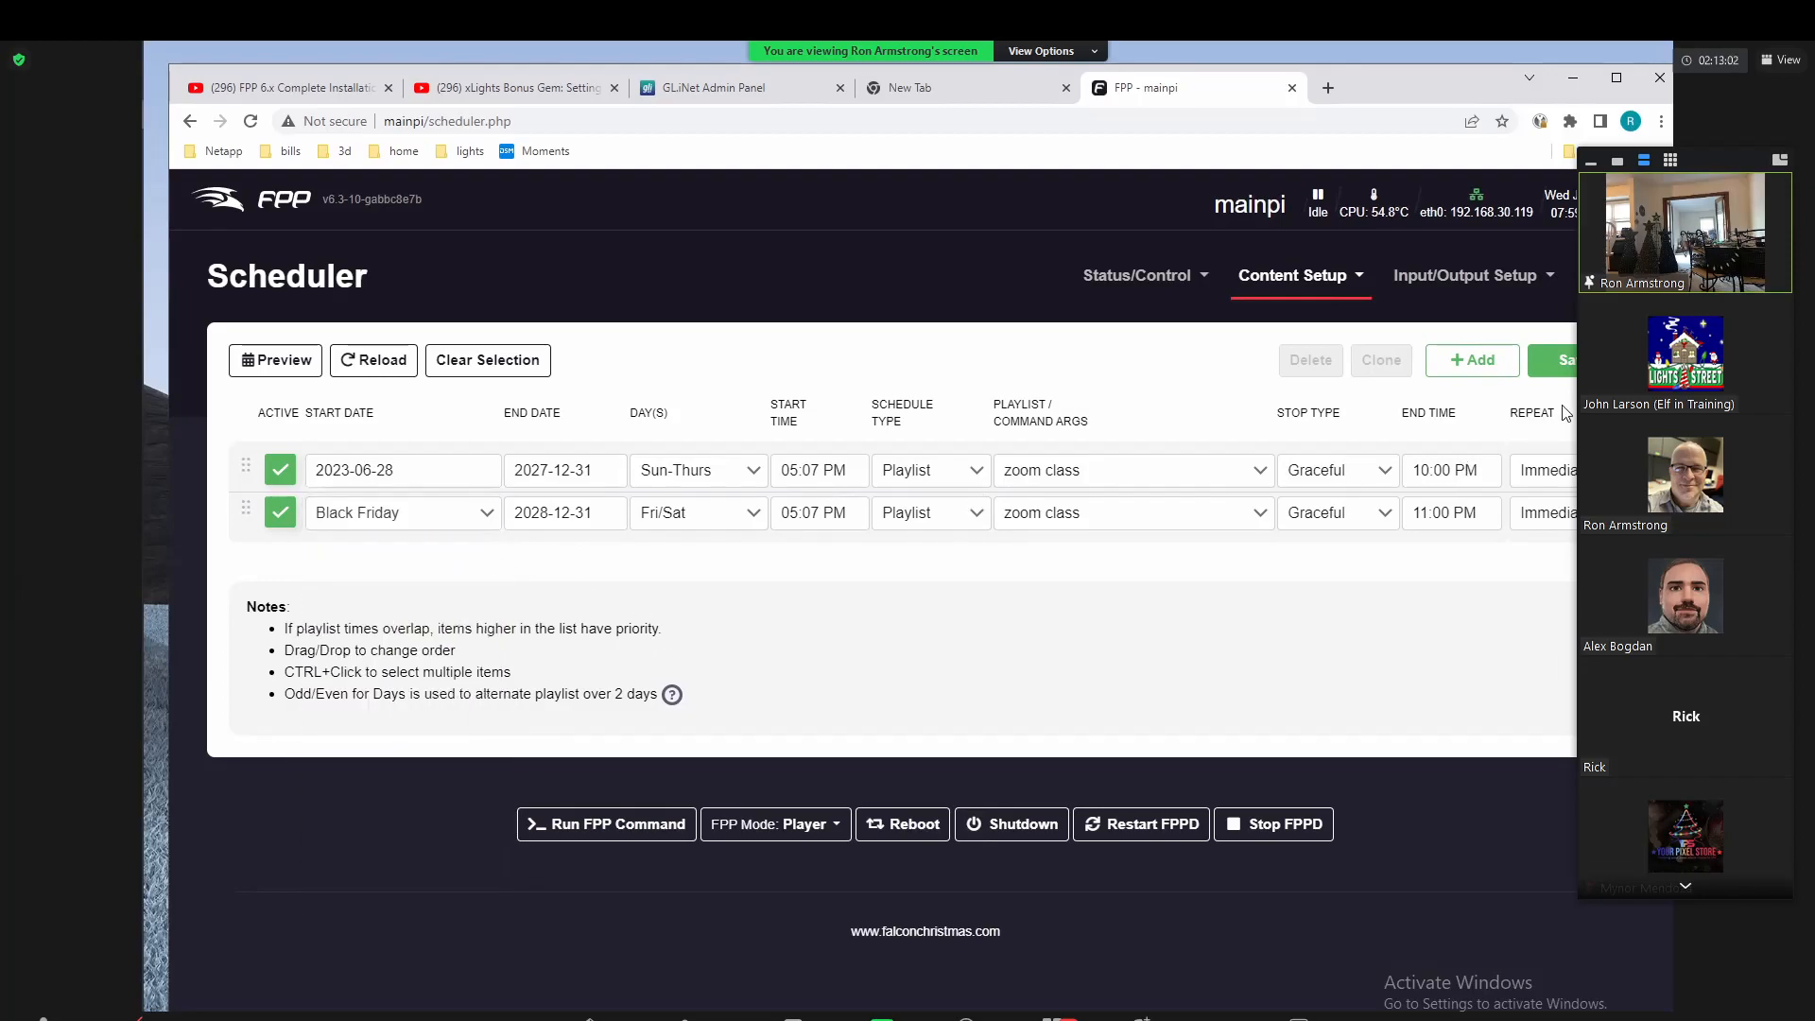
click(1571, 366)
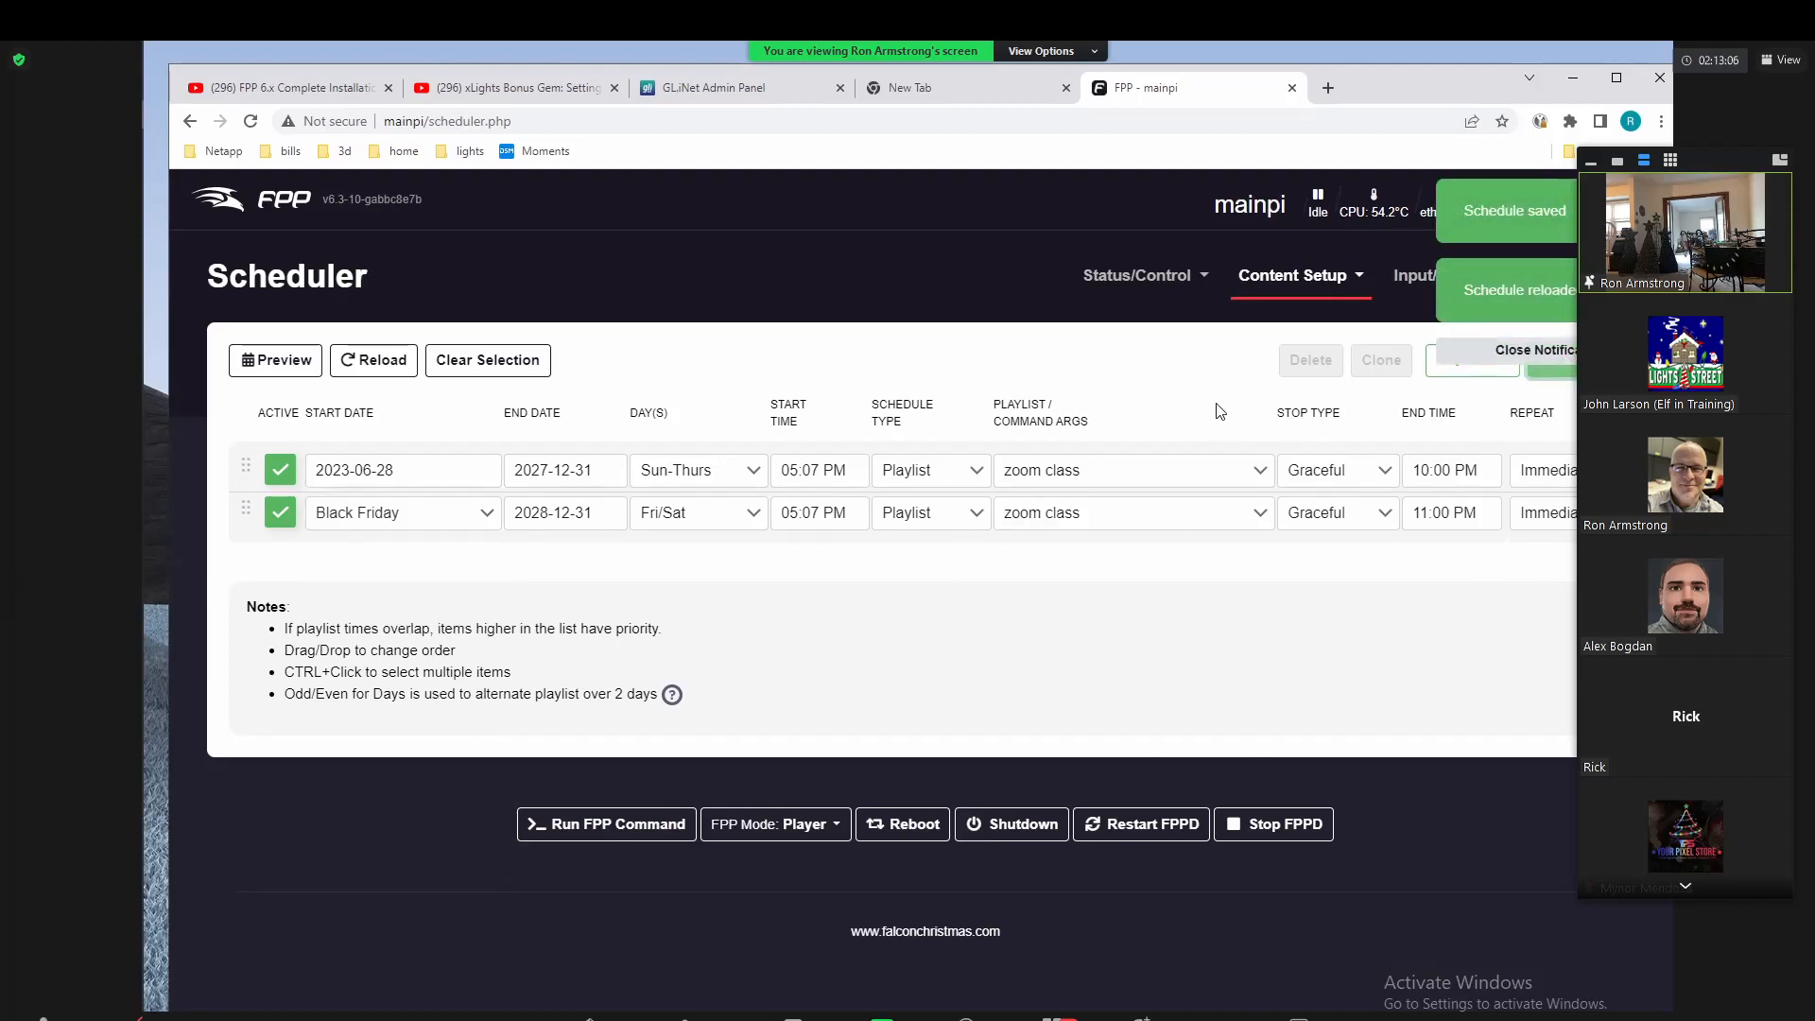
Step: Preview the updated schedule from the Status page and check which weekdays appear through late July
click(1137, 275)
click(1154, 312)
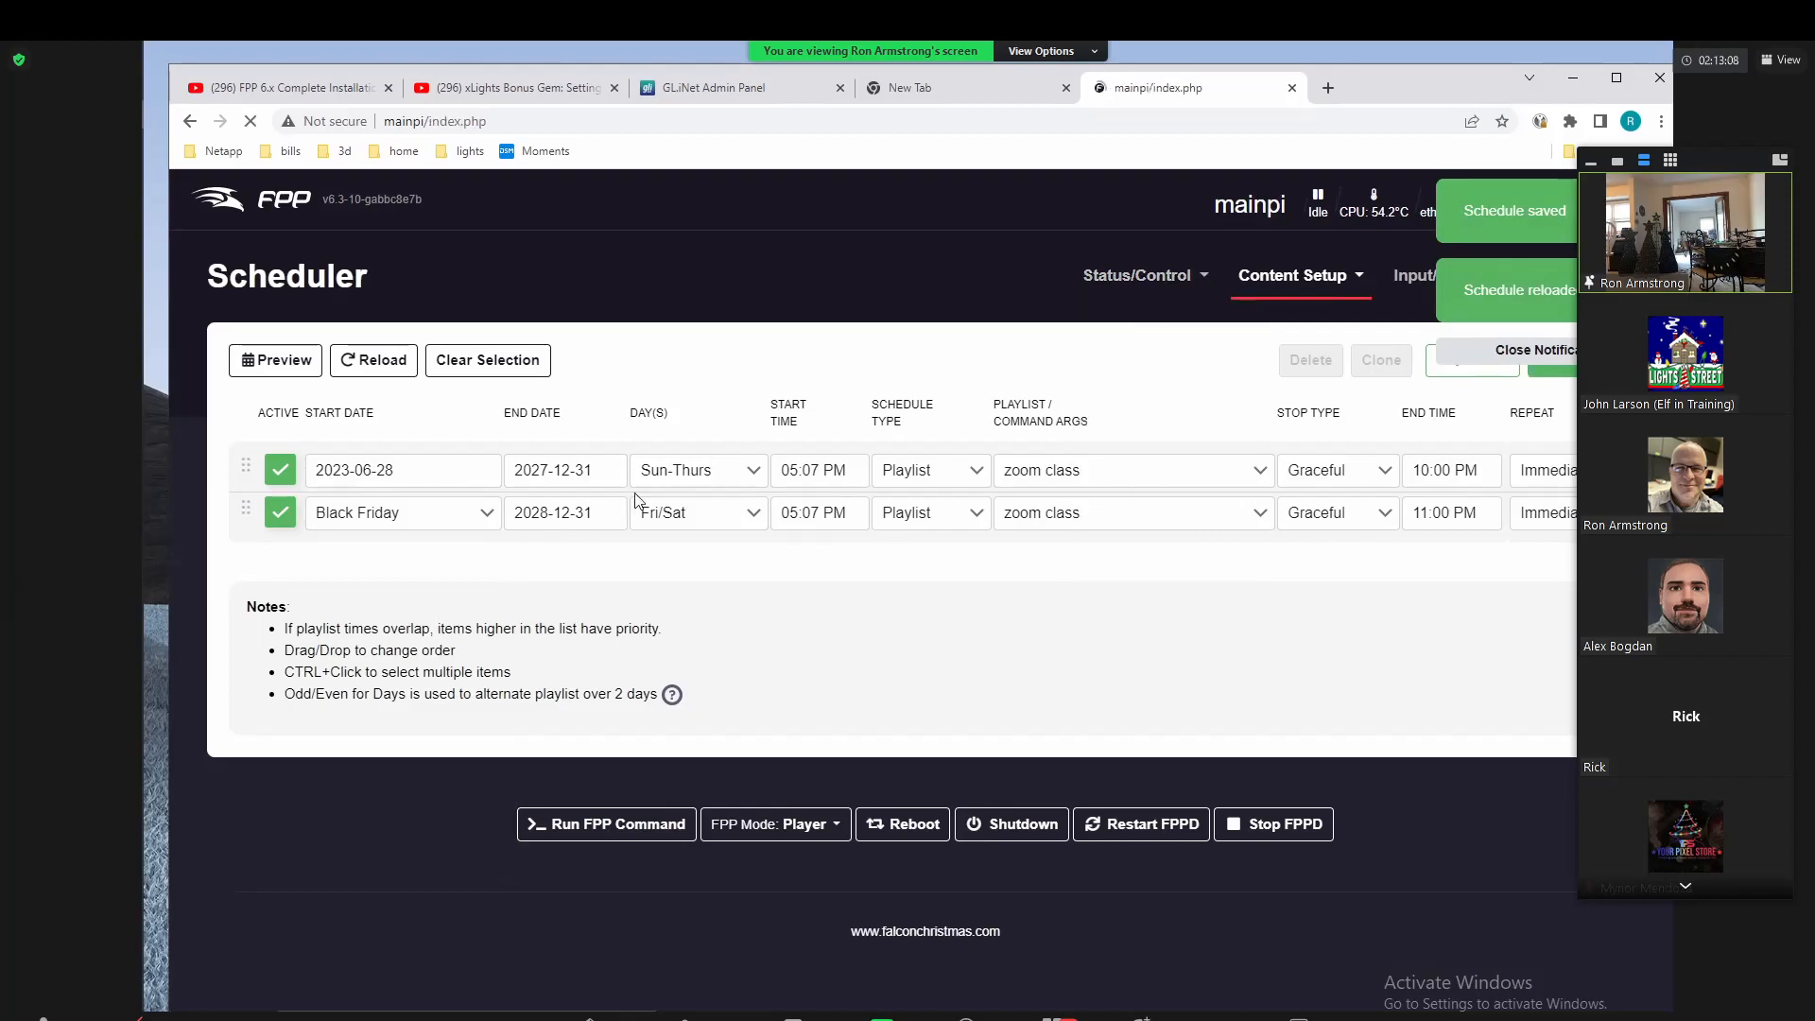
click(803, 348)
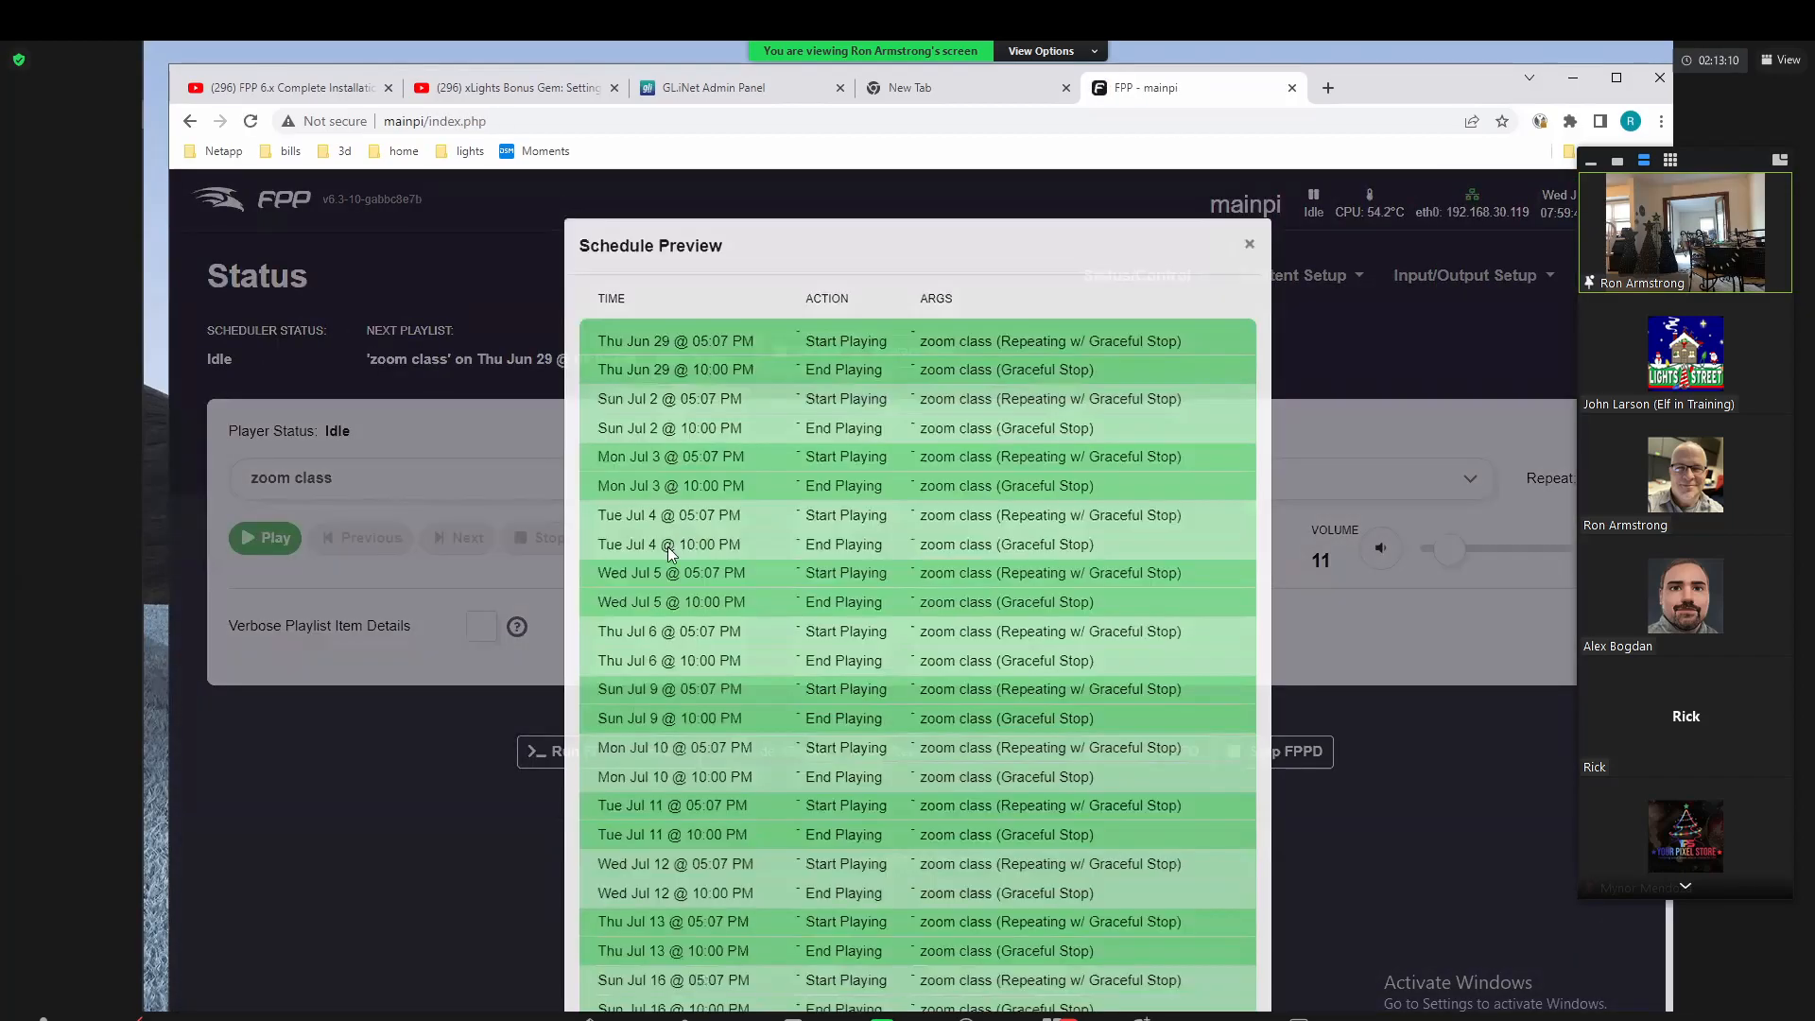
drag(684, 437, 768, 756)
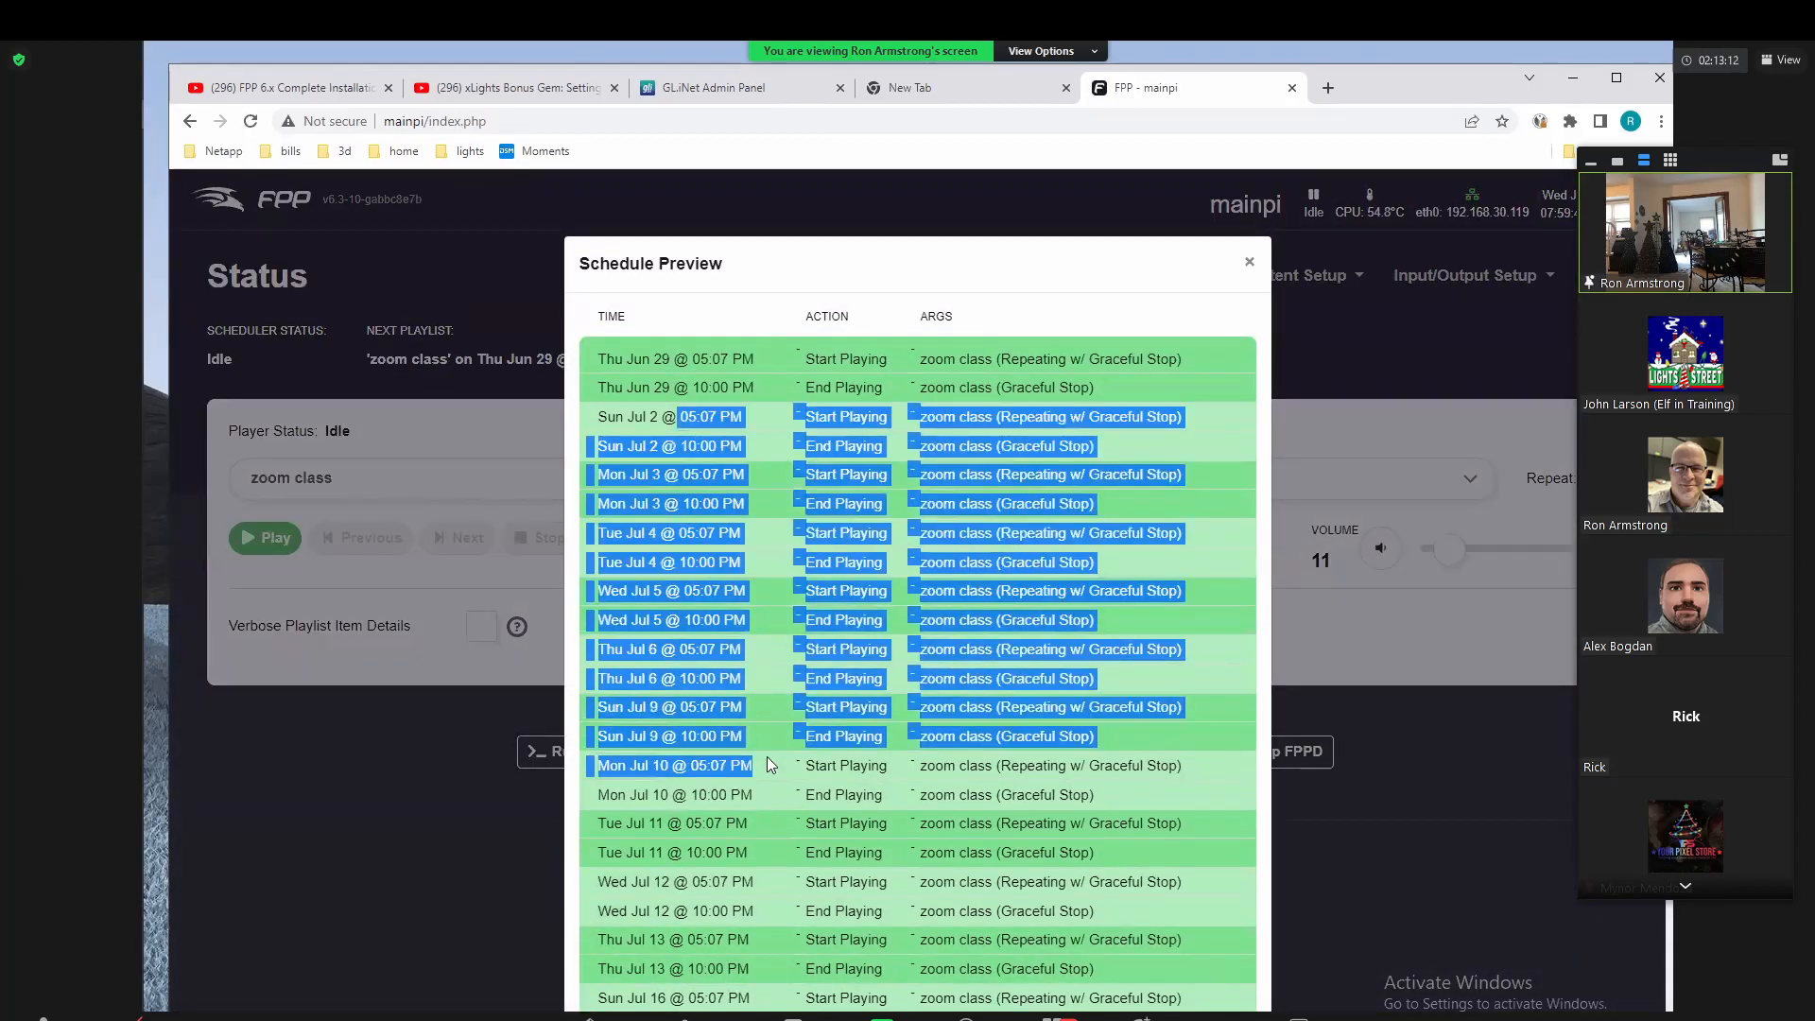
click(652, 544)
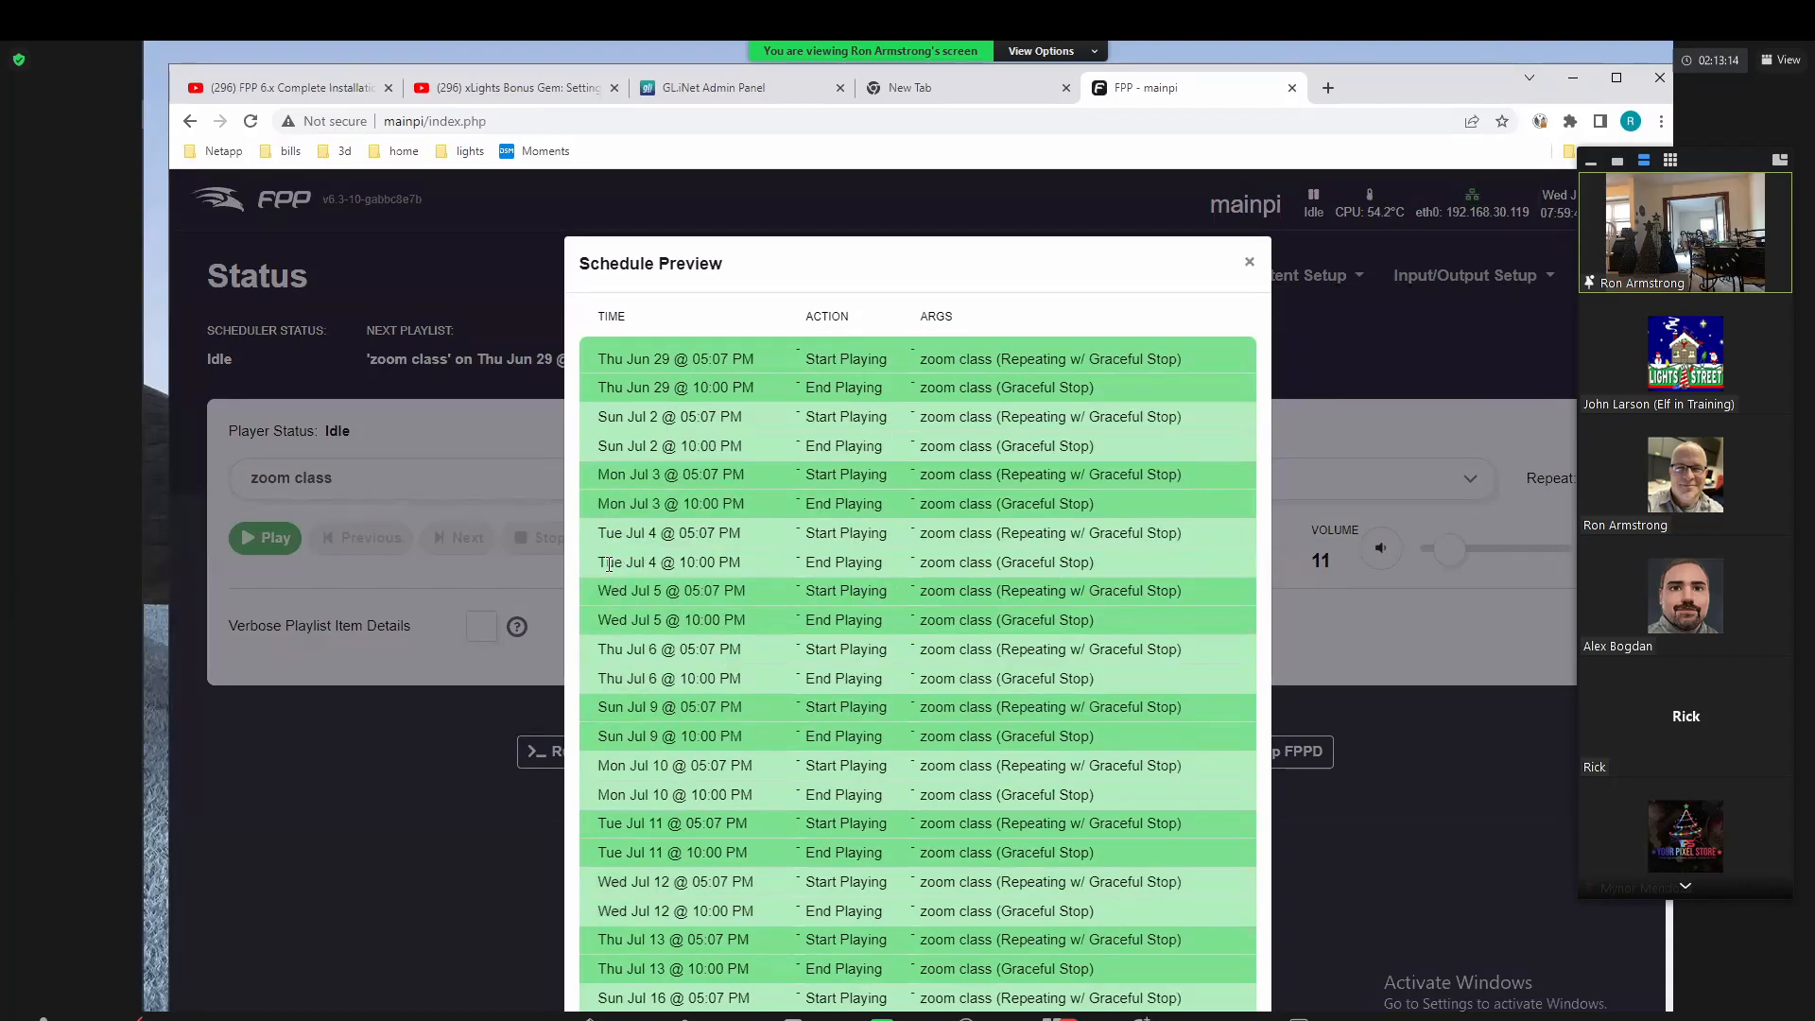
drag(607, 707, 643, 813)
scroll(662, 832, down, 6)
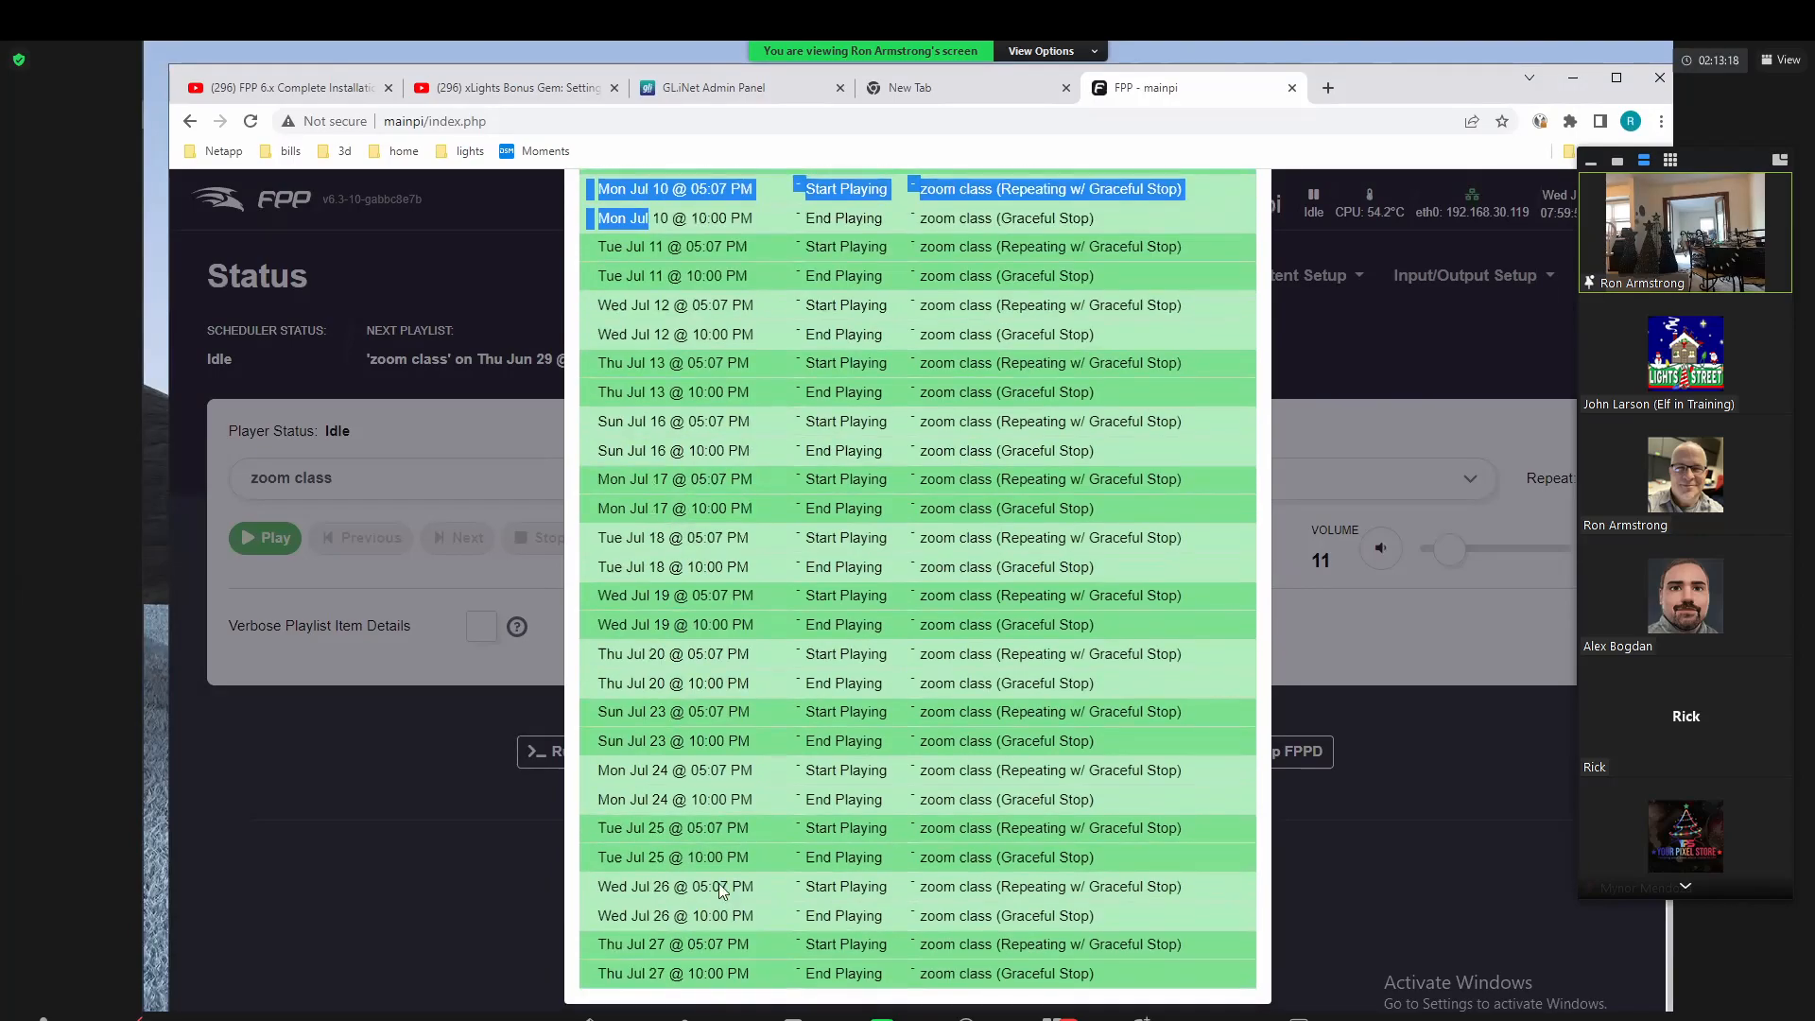
scroll(649, 992, up, 7)
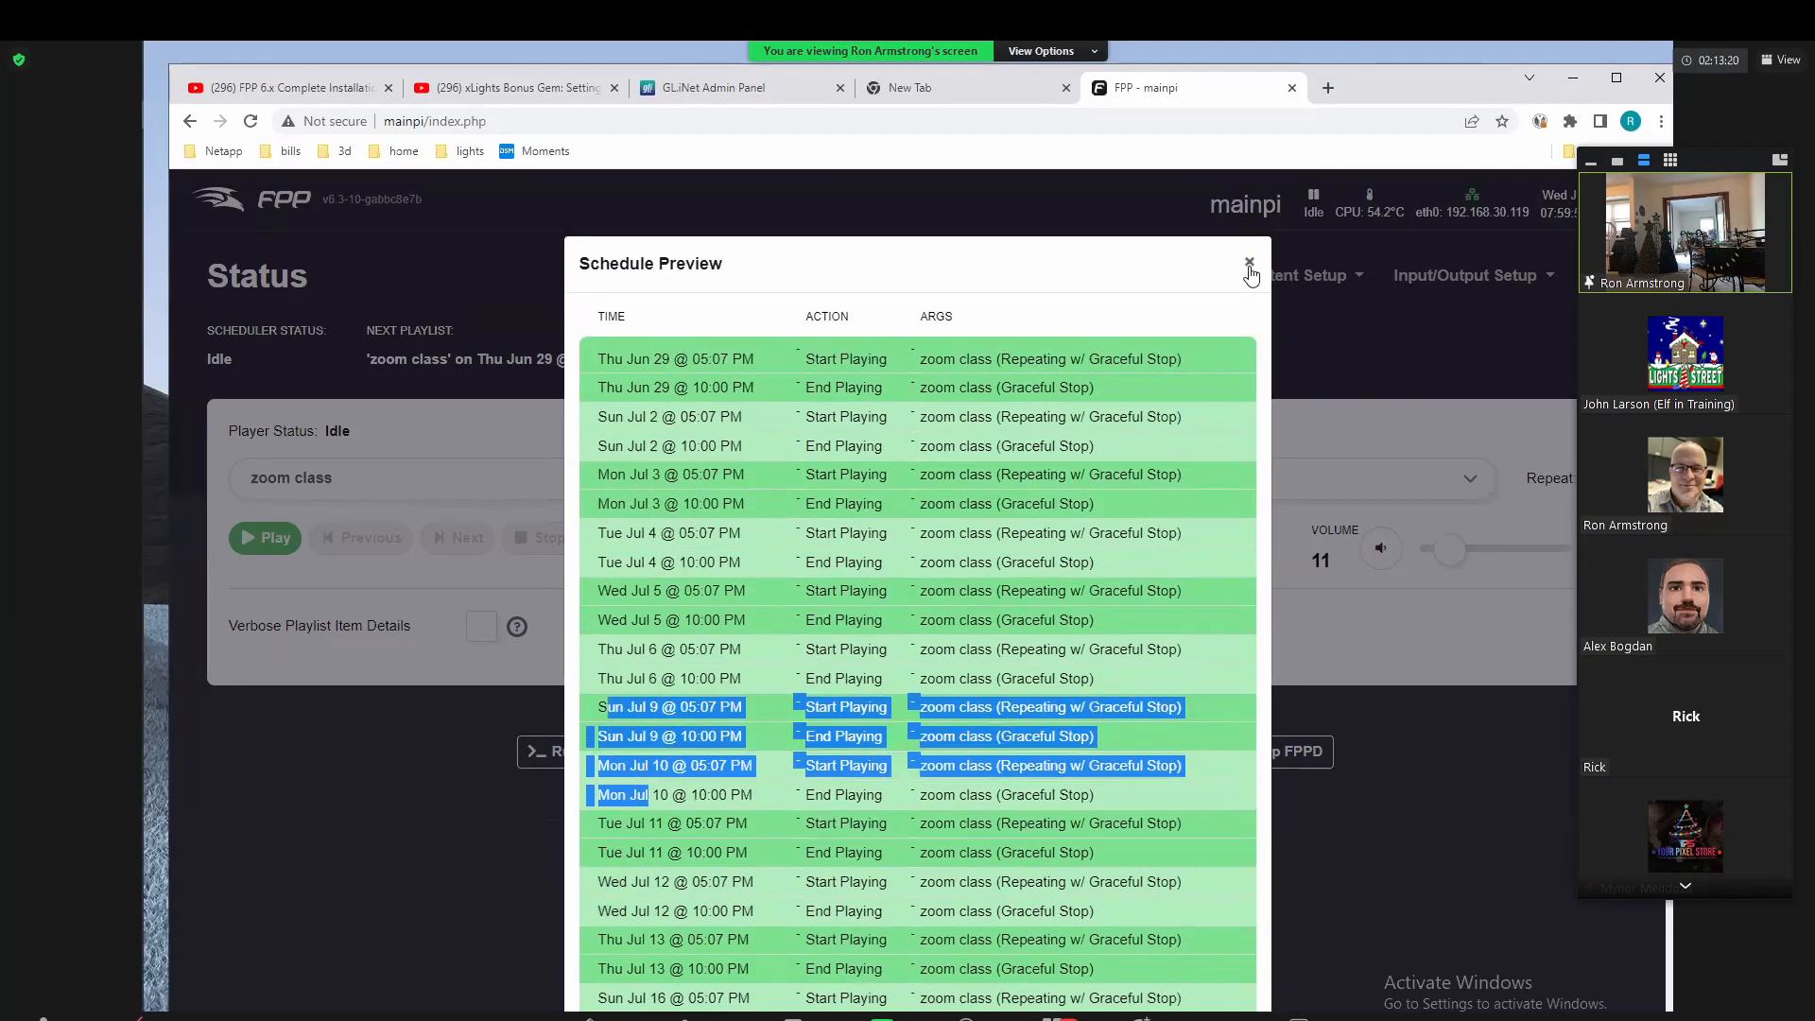
click(1249, 267)
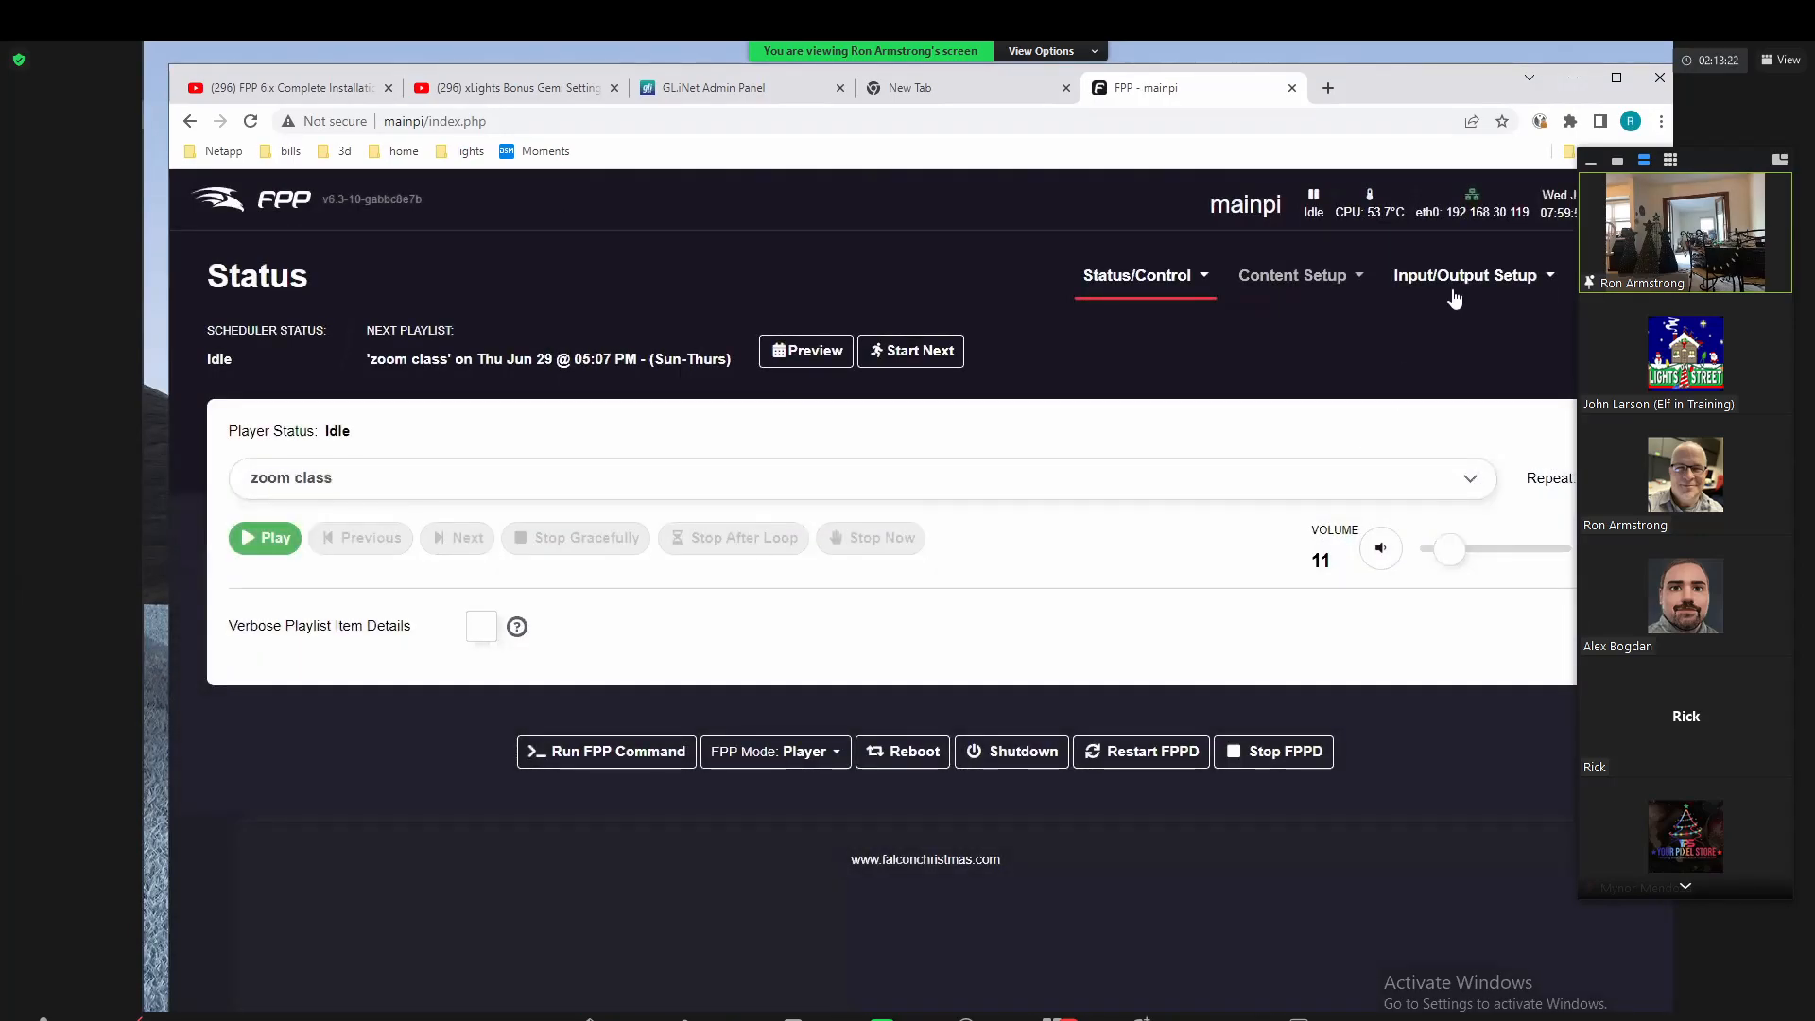
Step: Review the Playlists and Scheduler pages, then highlight the FPP version number in the page header
click(1314, 279)
click(1342, 362)
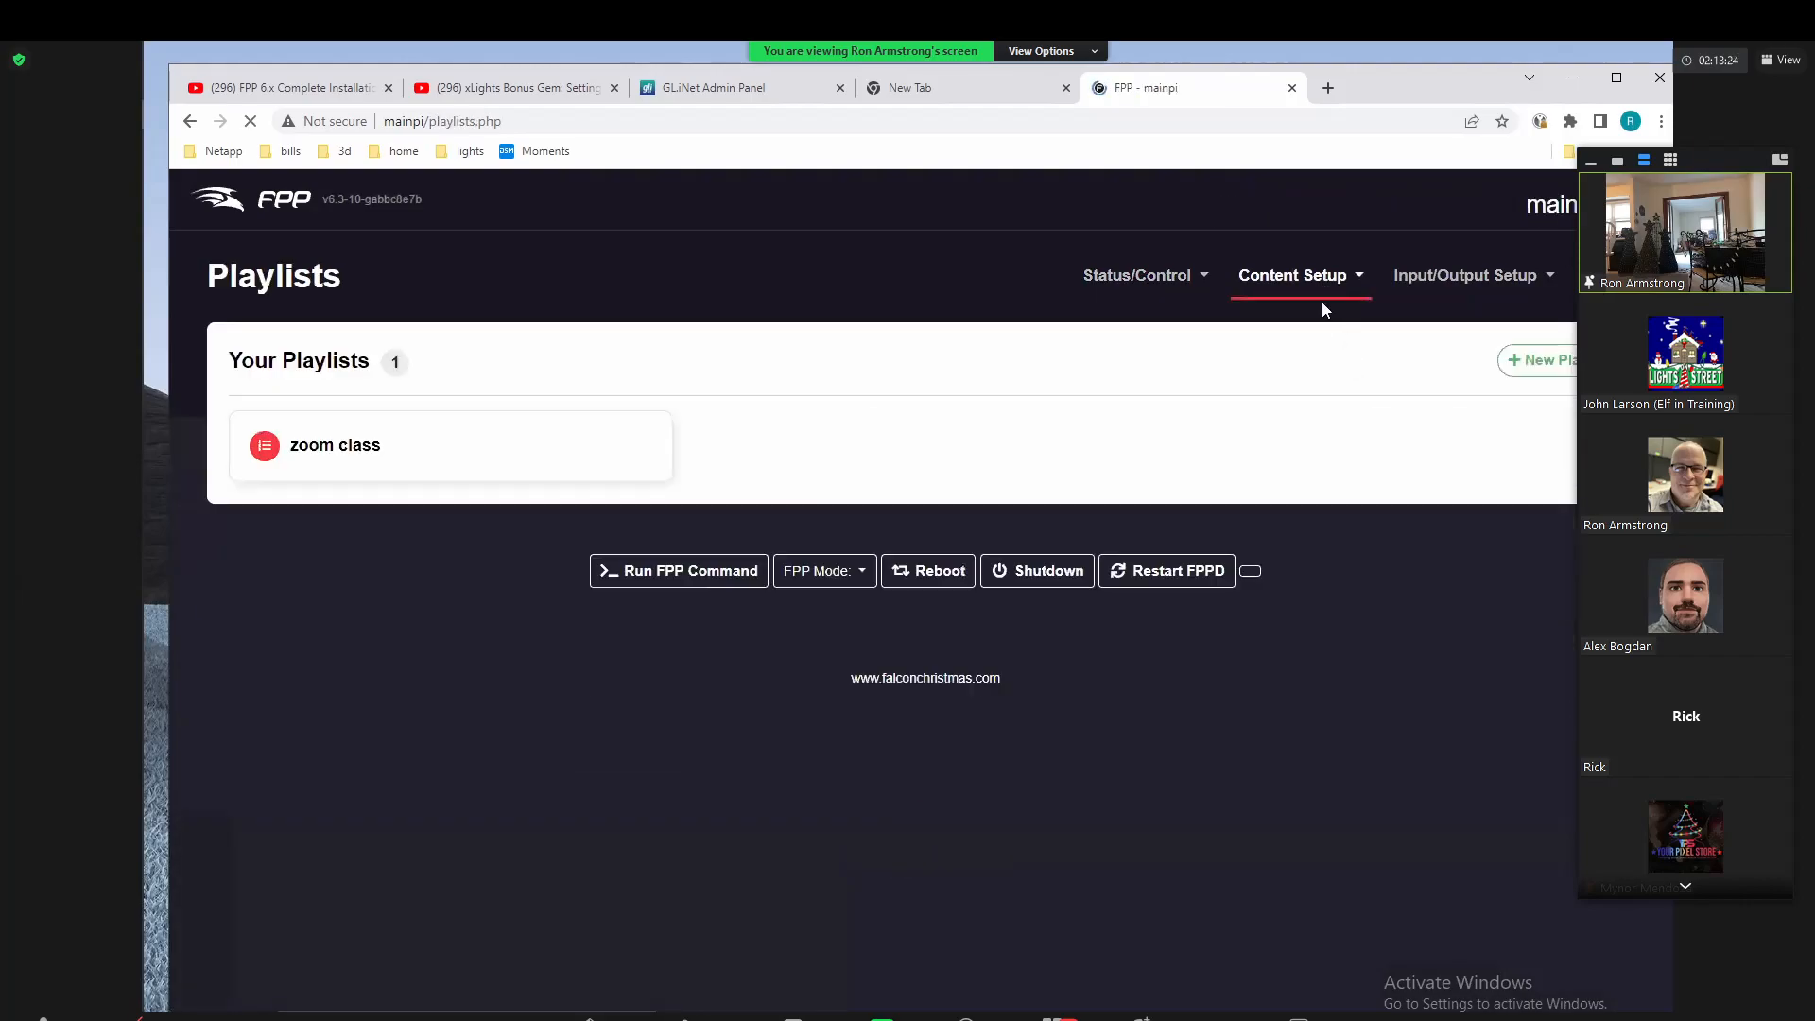
click(1313, 283)
click(1302, 397)
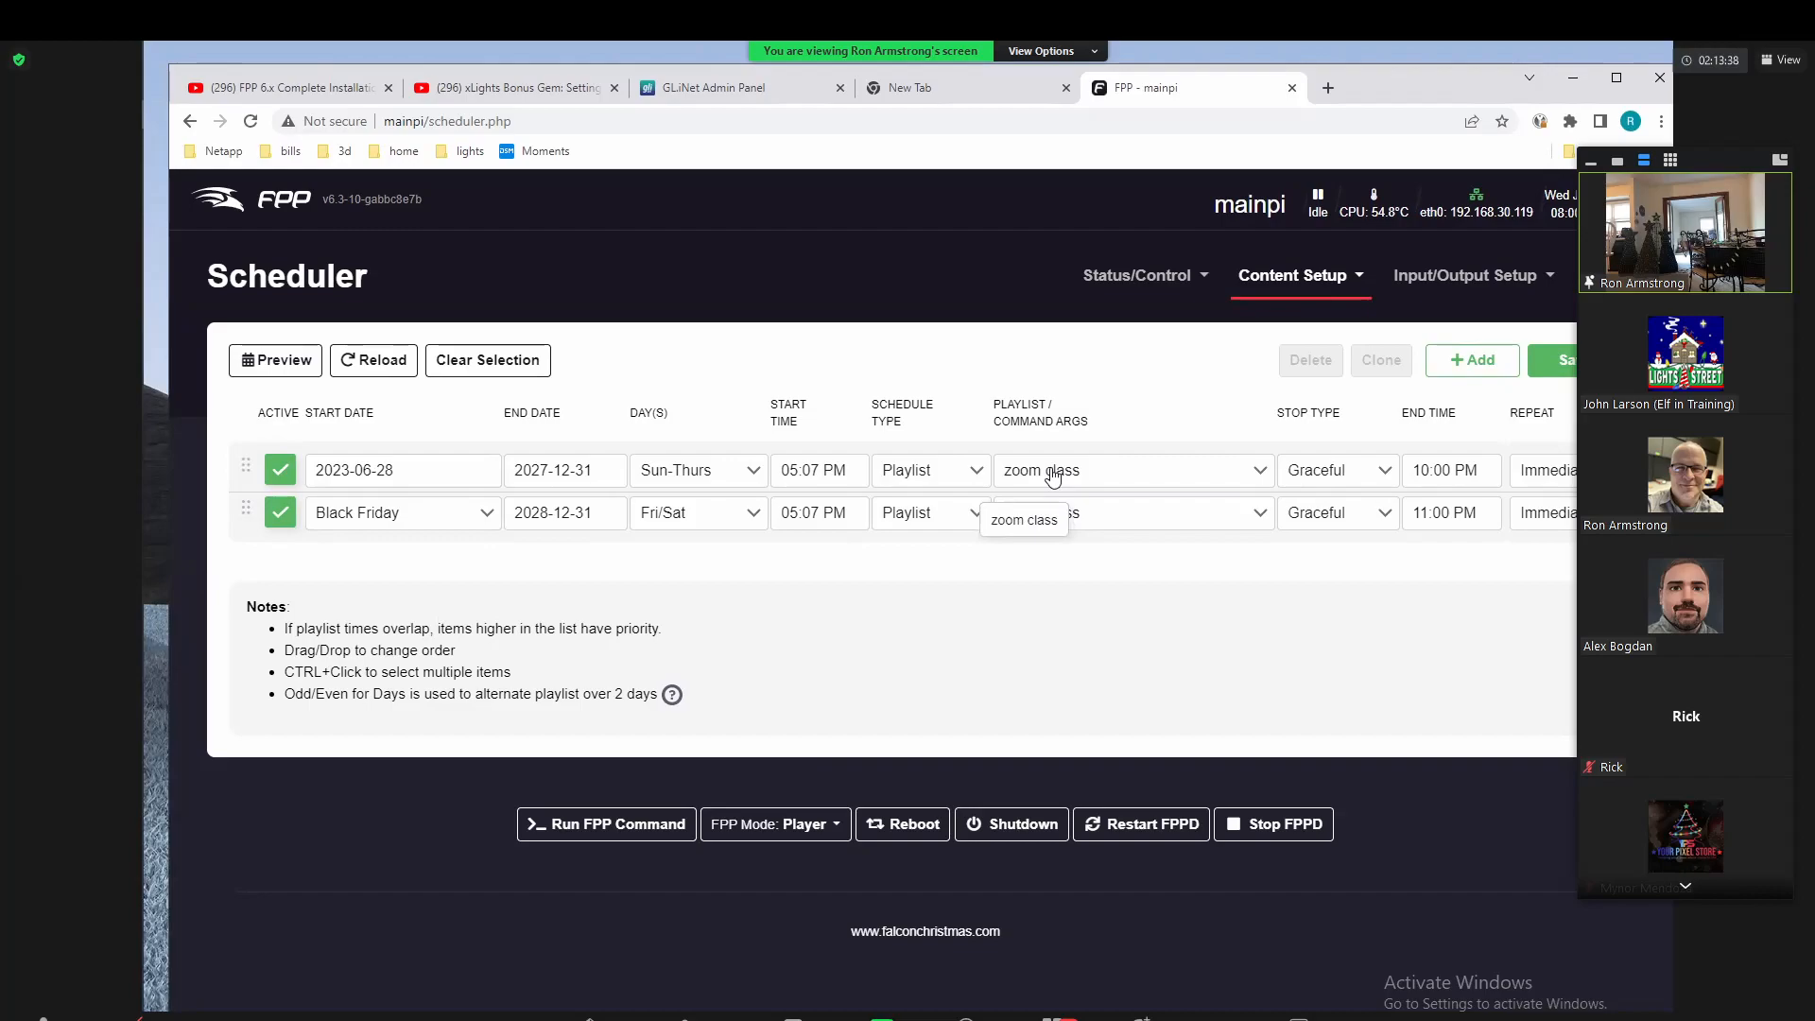
click(1295, 275)
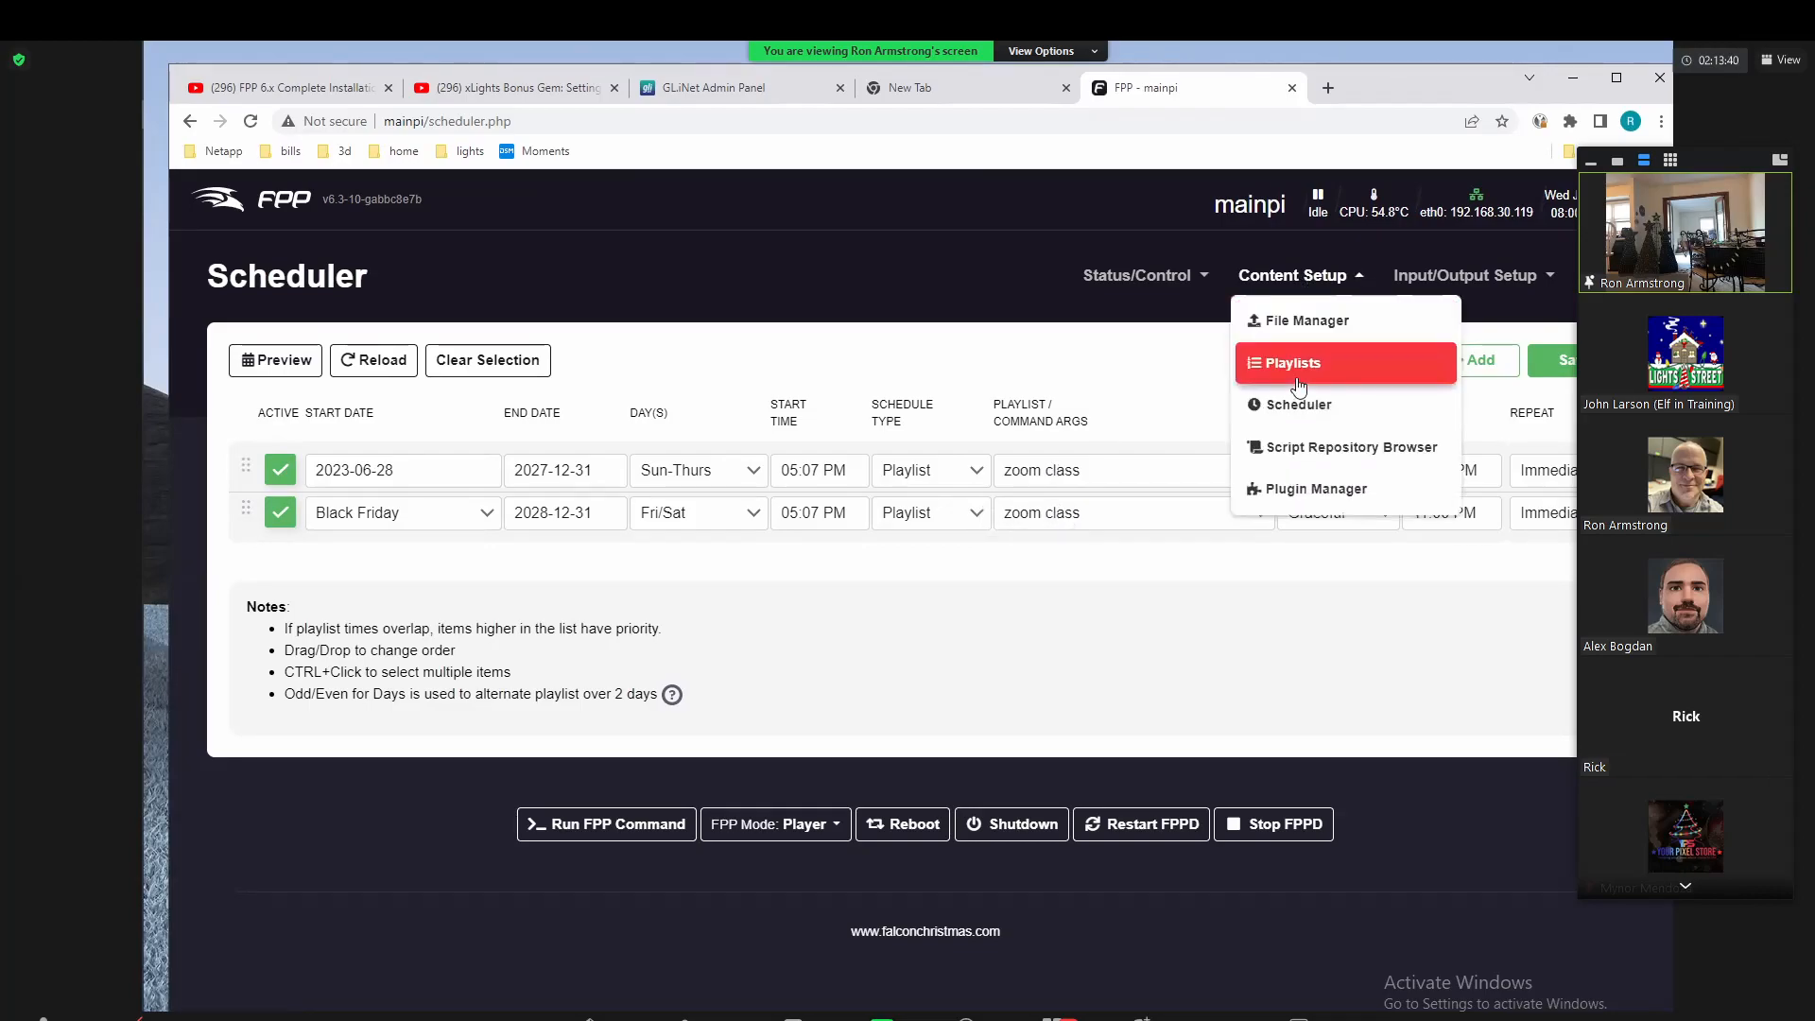
click(1298, 382)
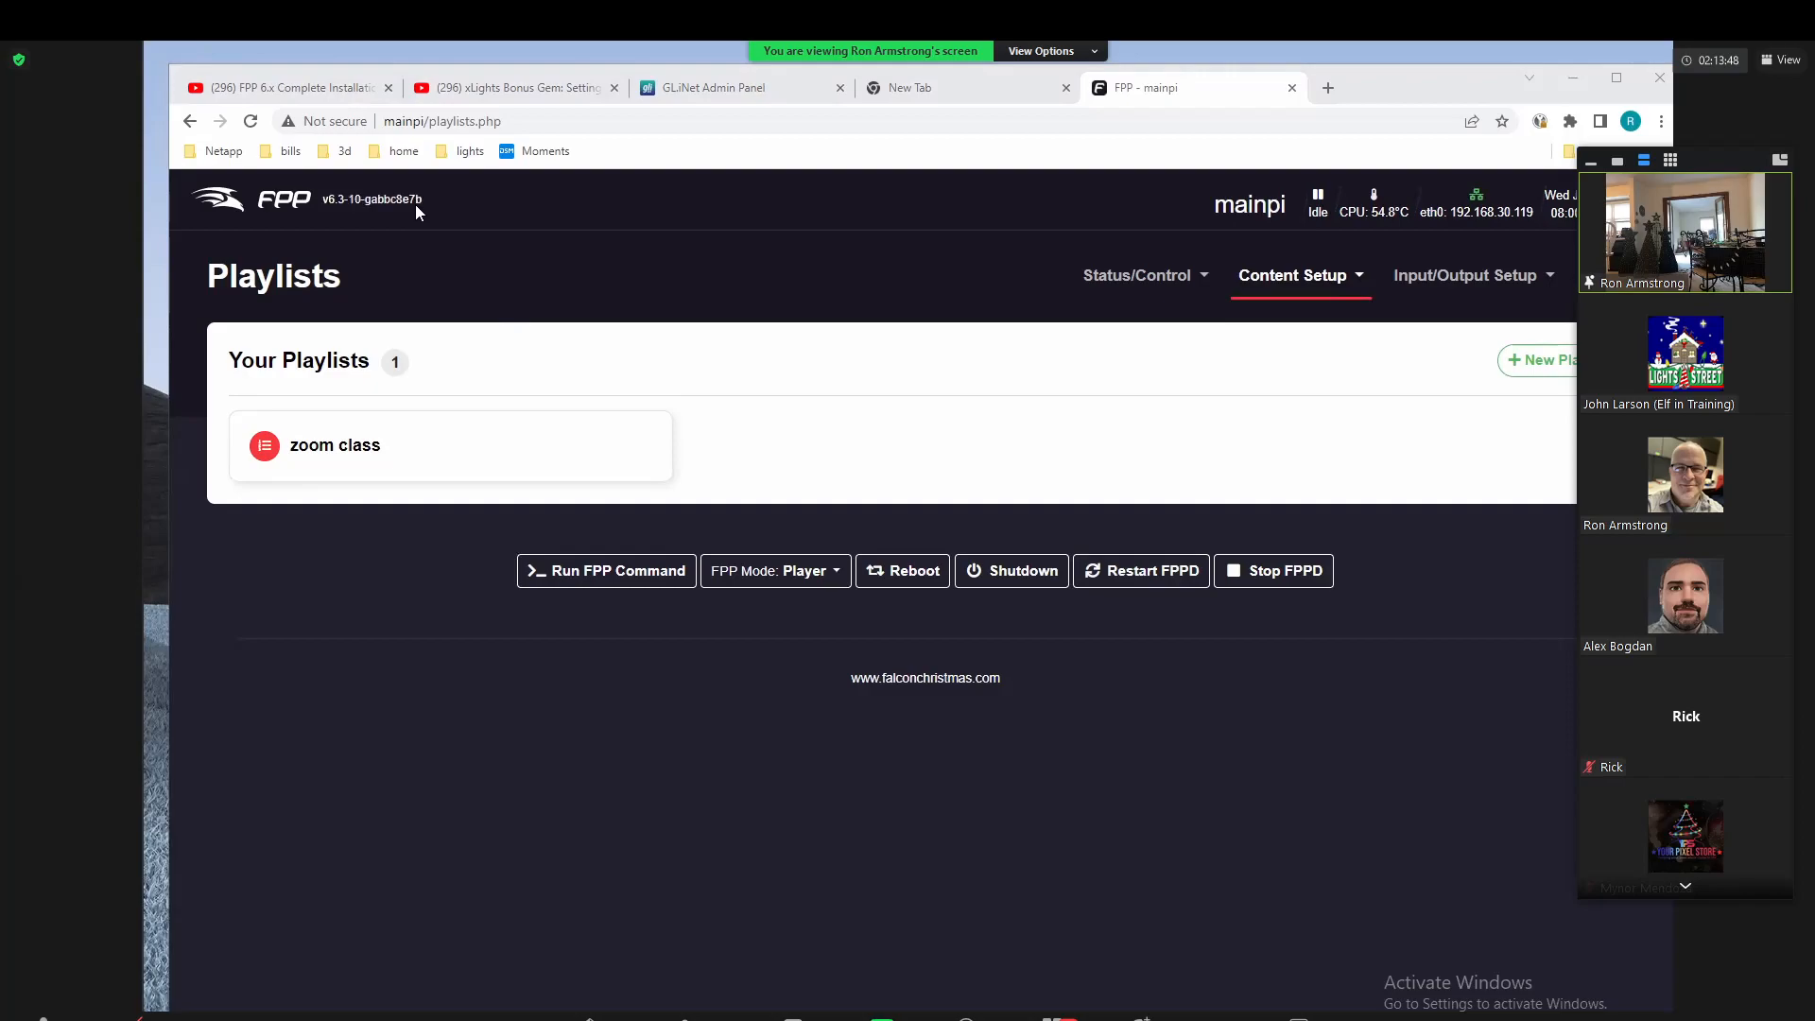
drag(420, 203, 321, 201)
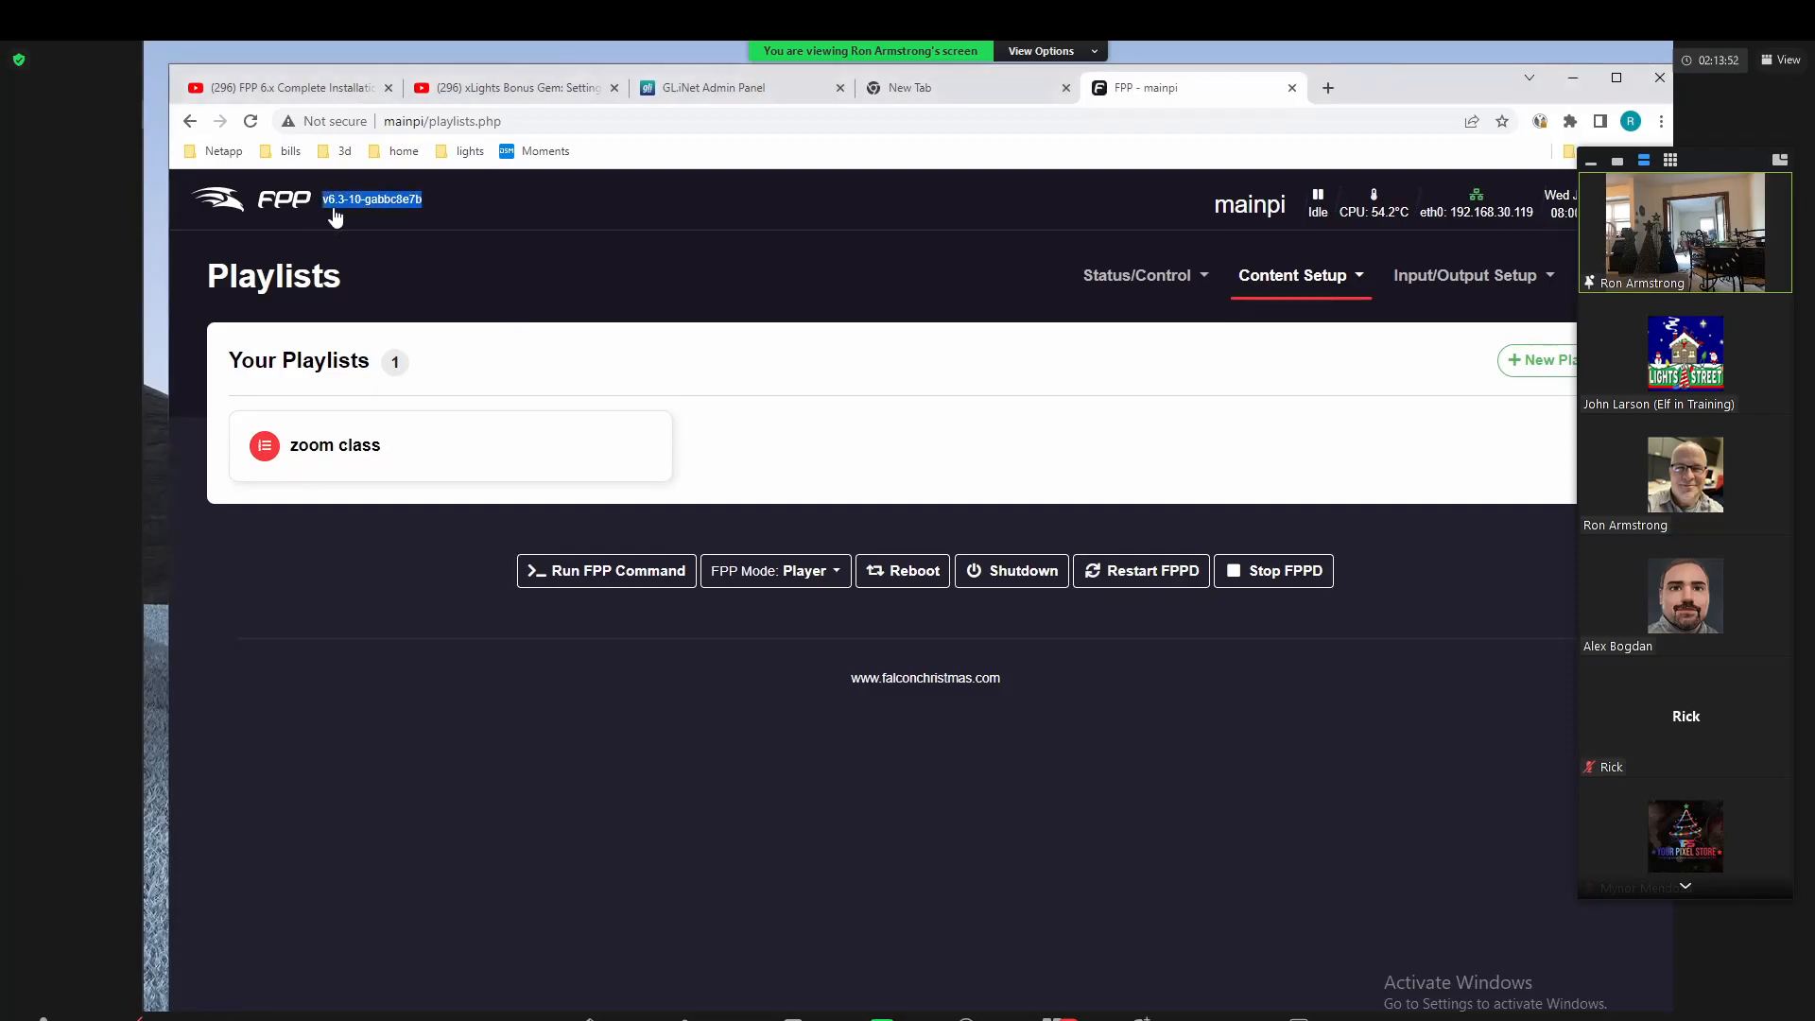
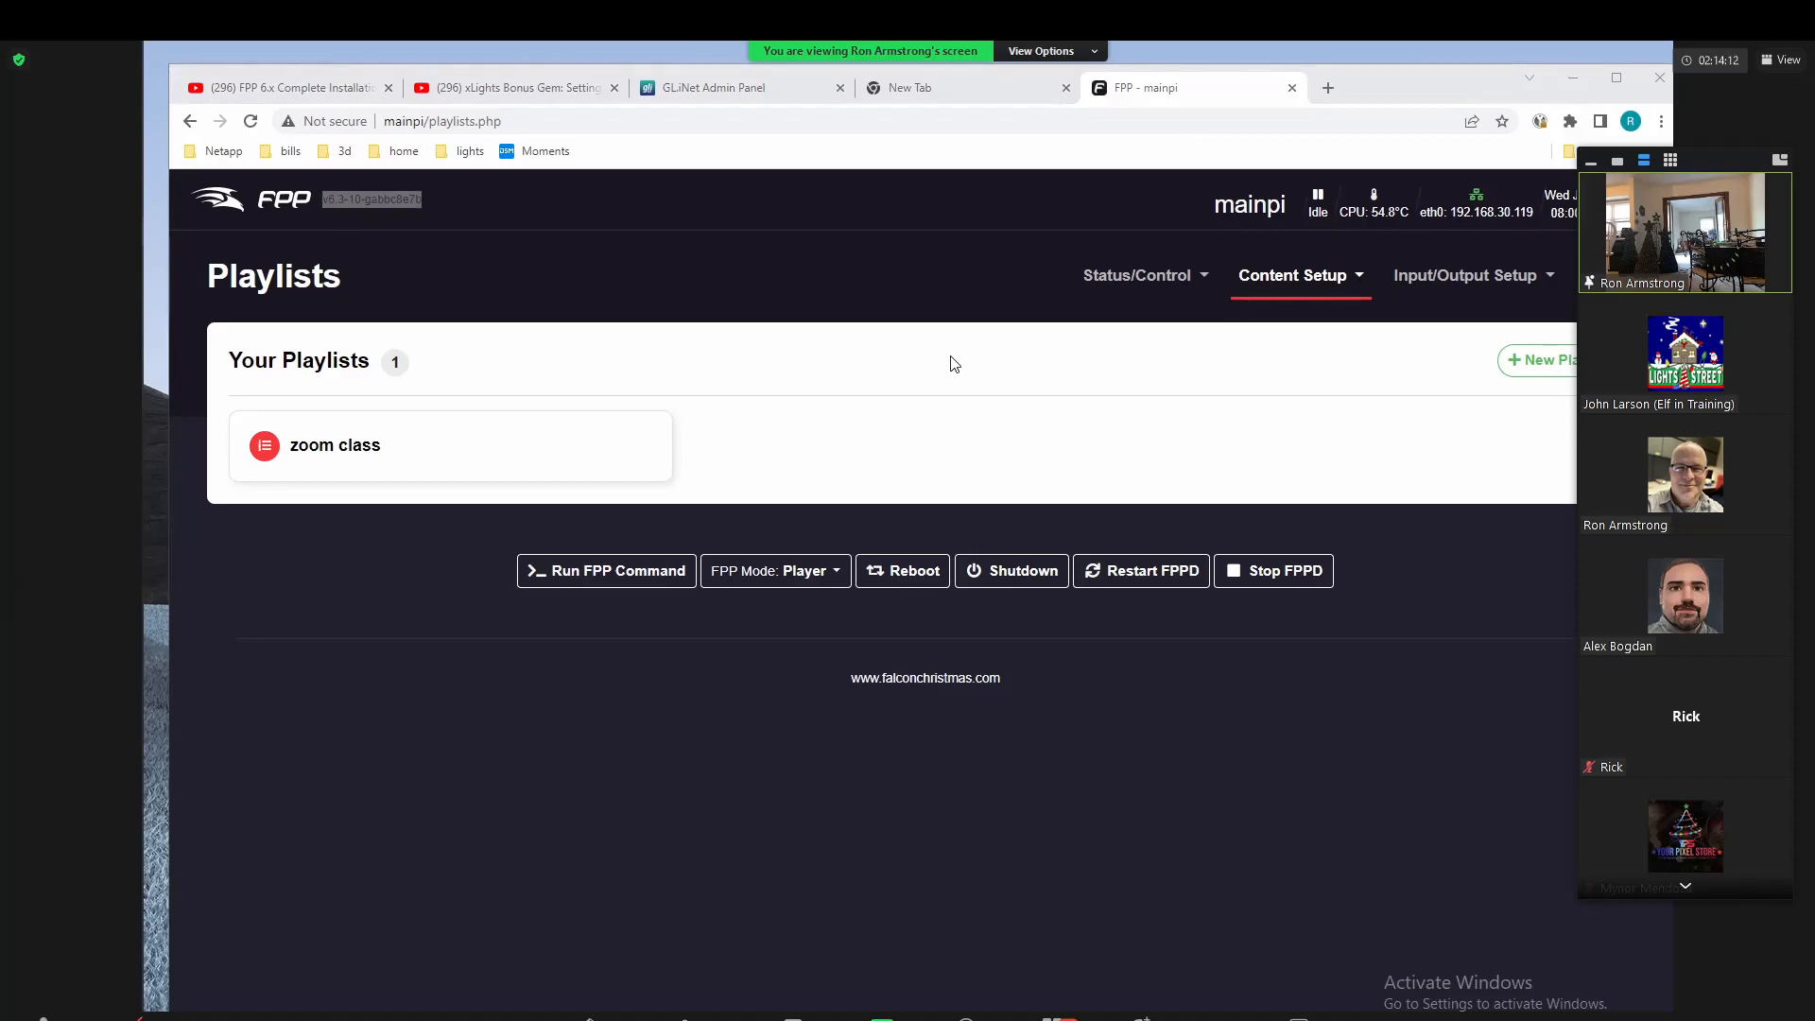
click(1464, 282)
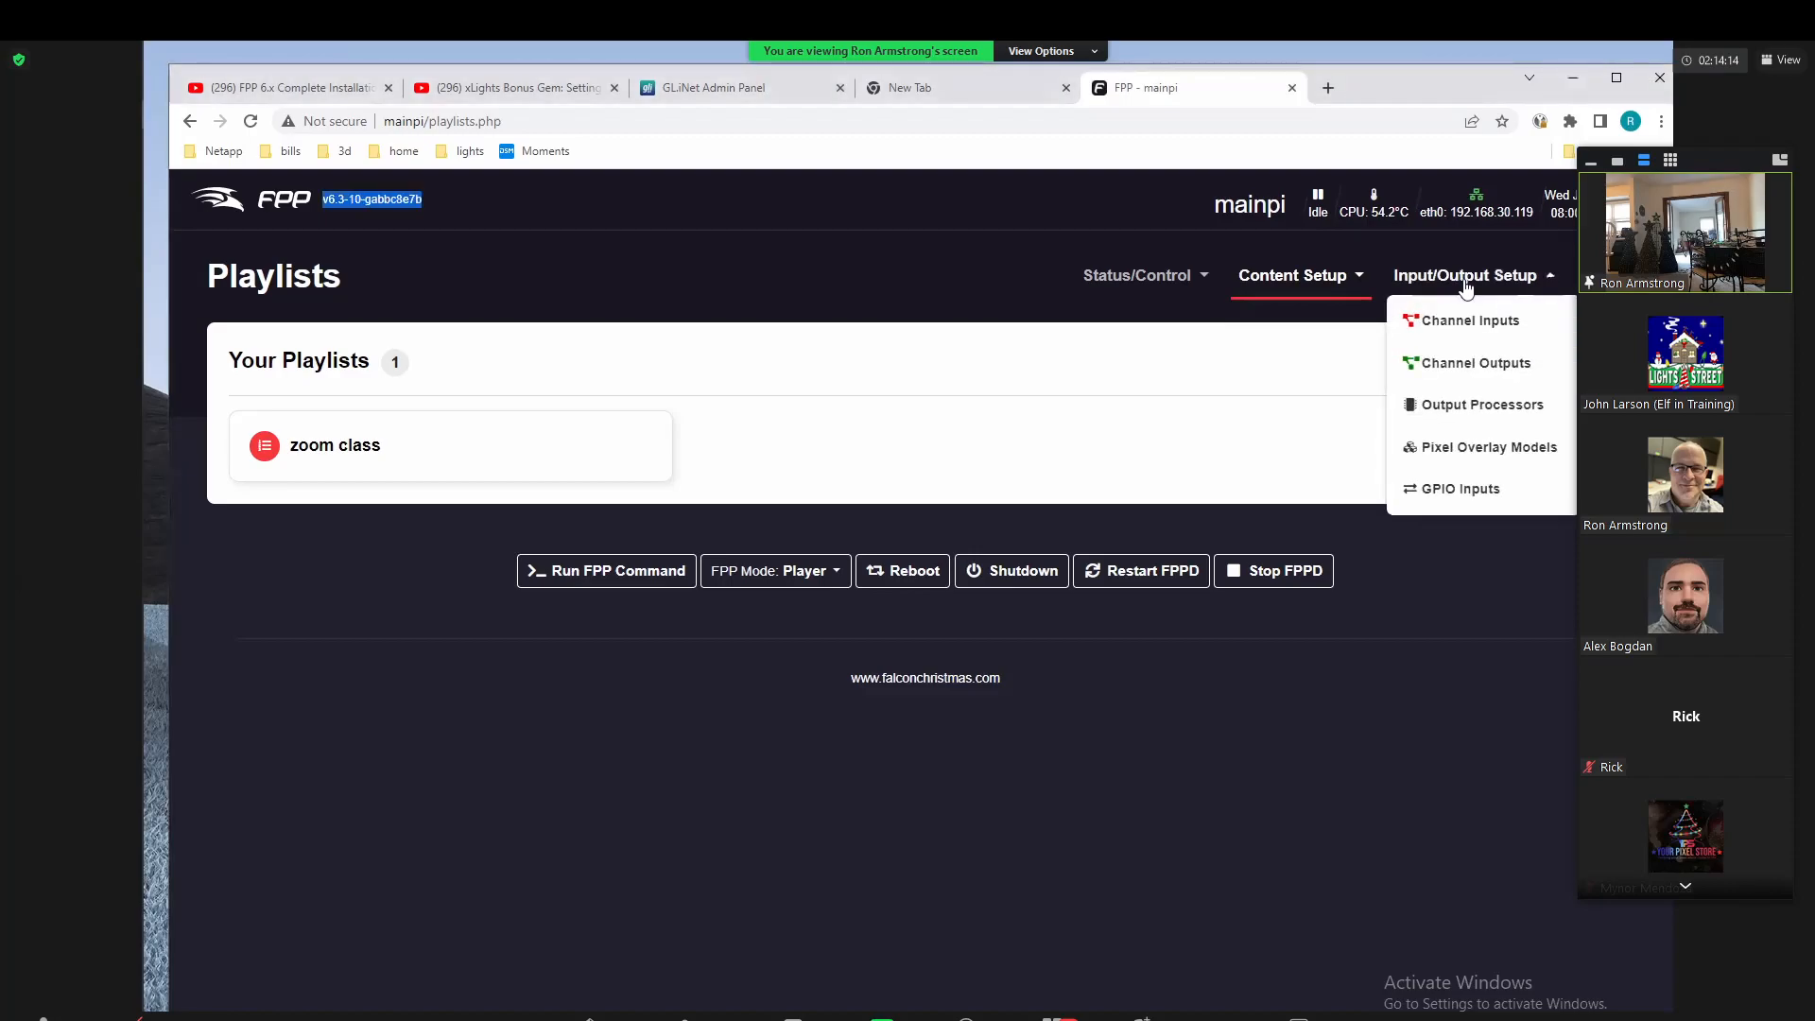
click(1187, 280)
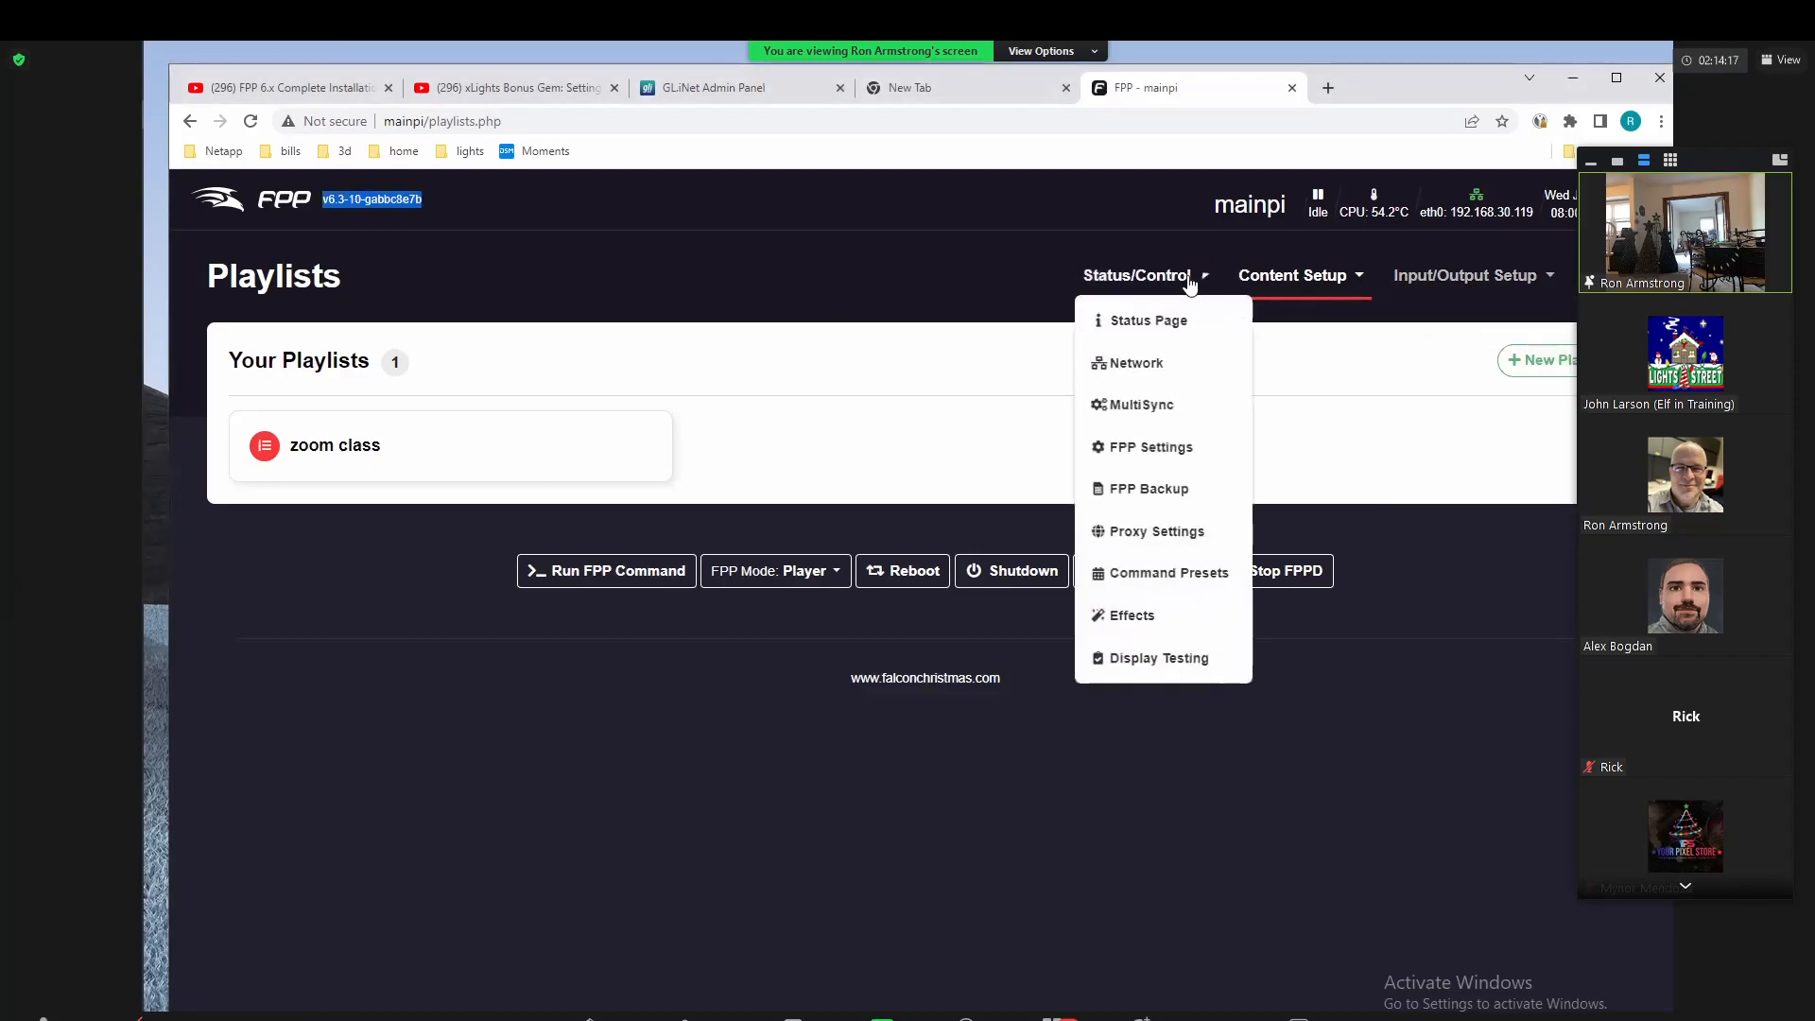
click(1480, 665)
Step: On the Scheduler page, set the Sun-Thurs entry's start time to 08:03 PM and save the schedule
click(1326, 283)
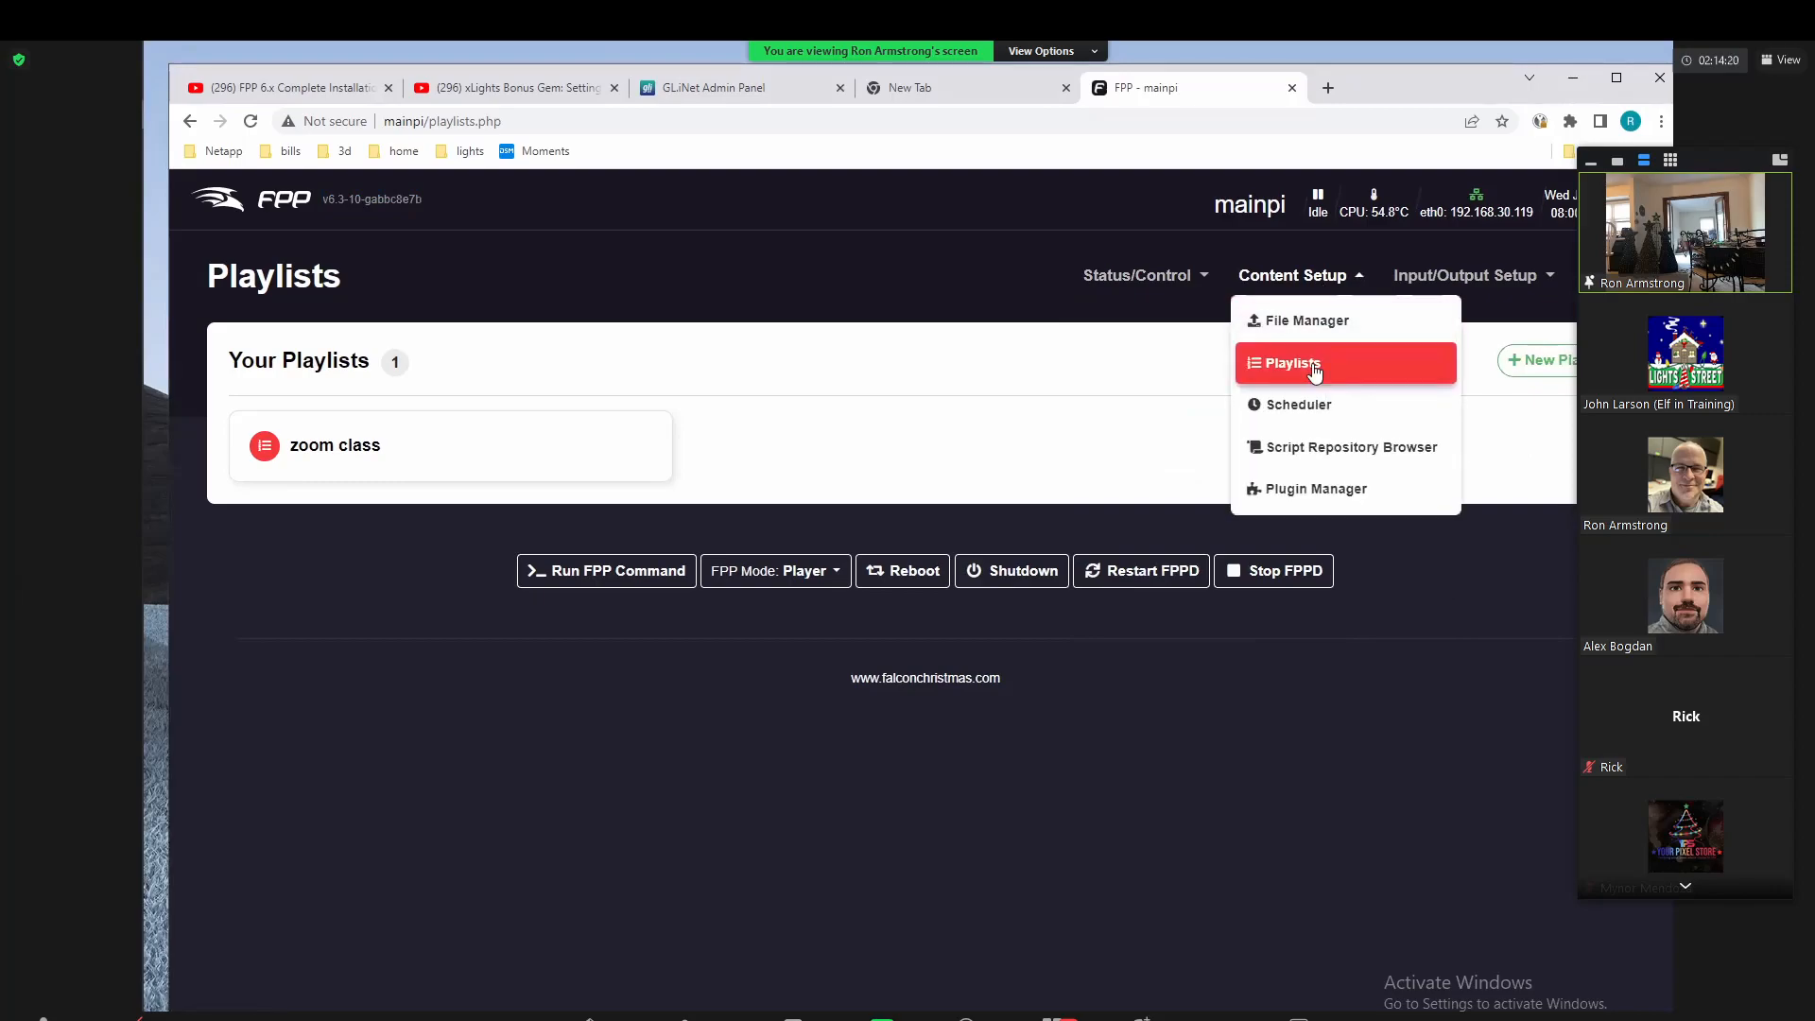
click(1297, 404)
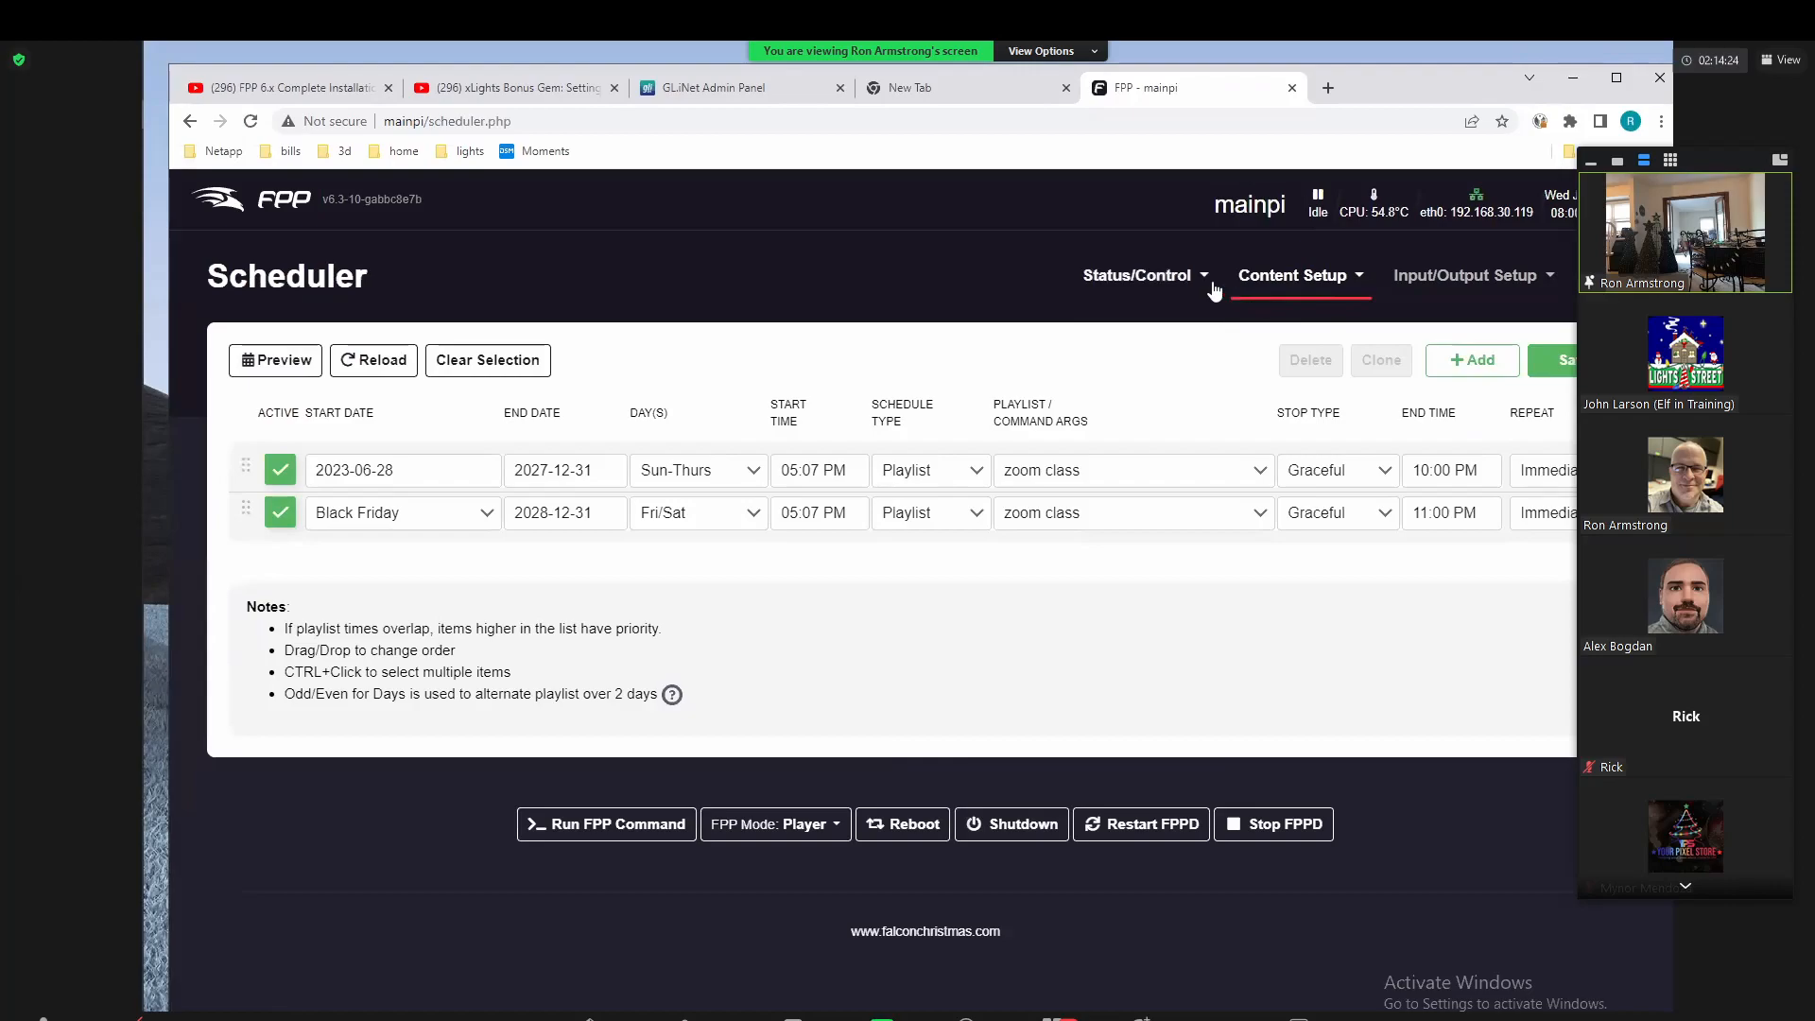
click(1290, 282)
click(1146, 289)
click(1278, 286)
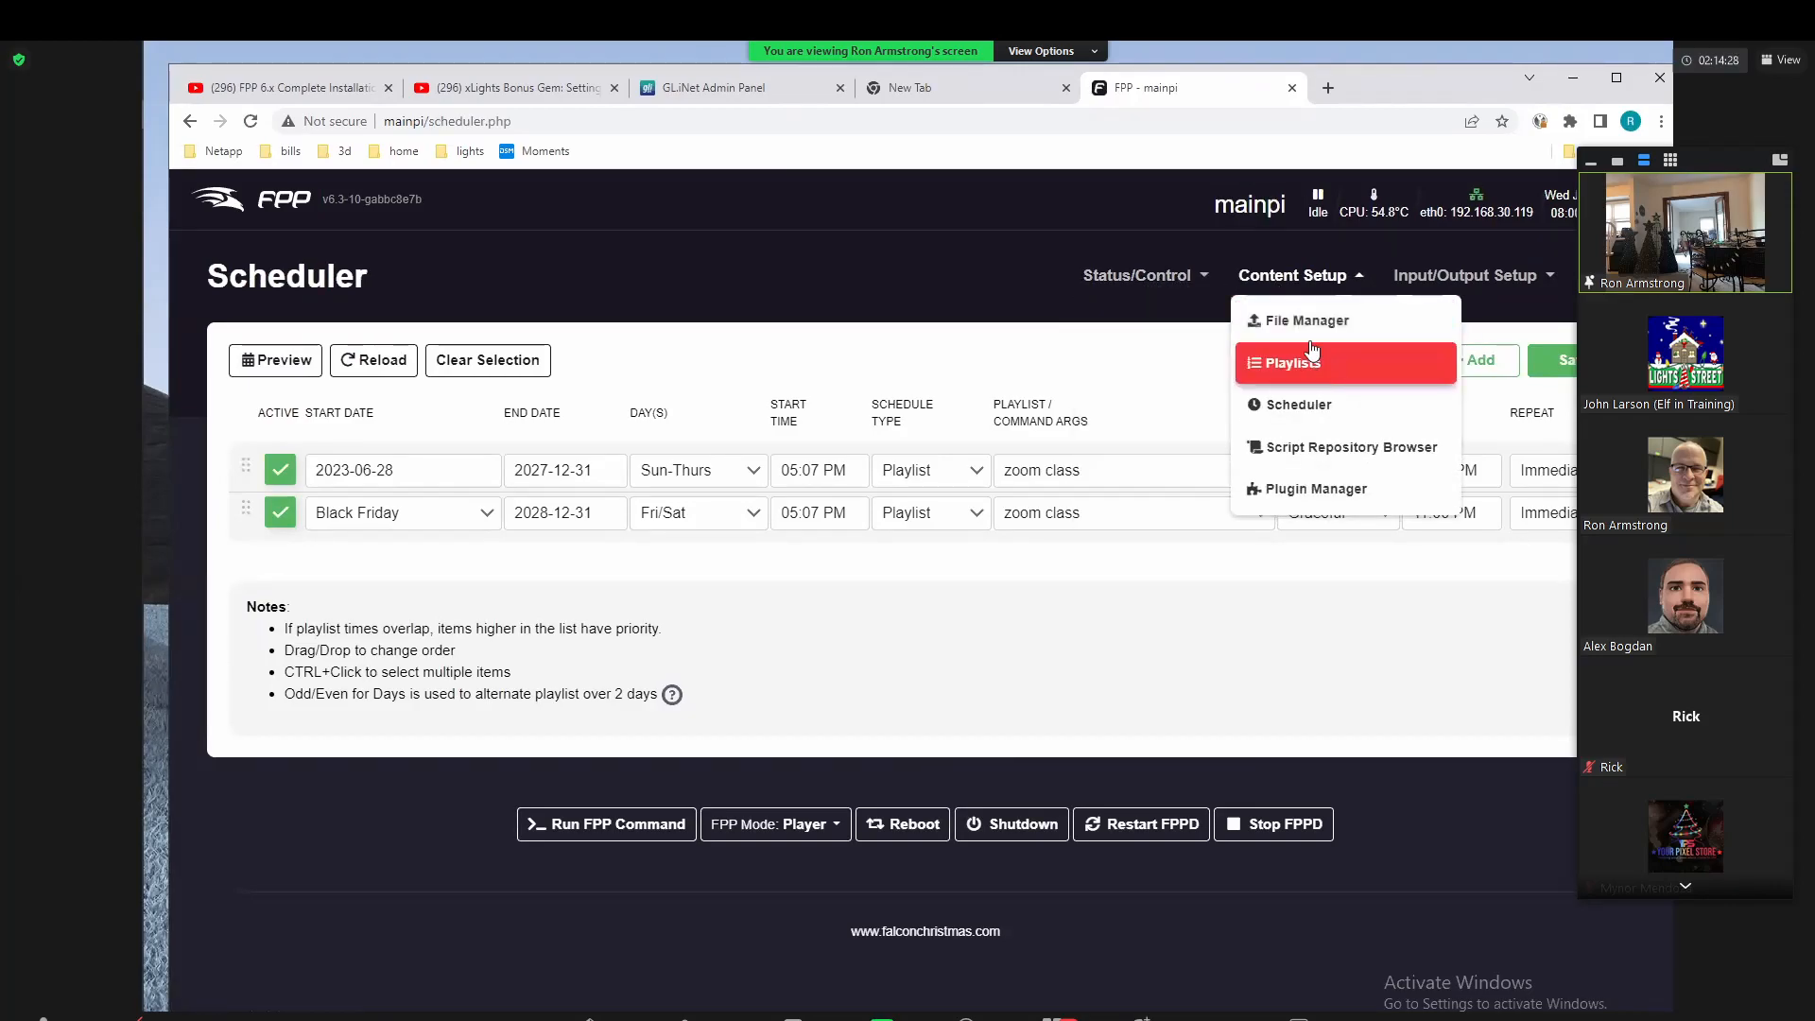
click(1311, 405)
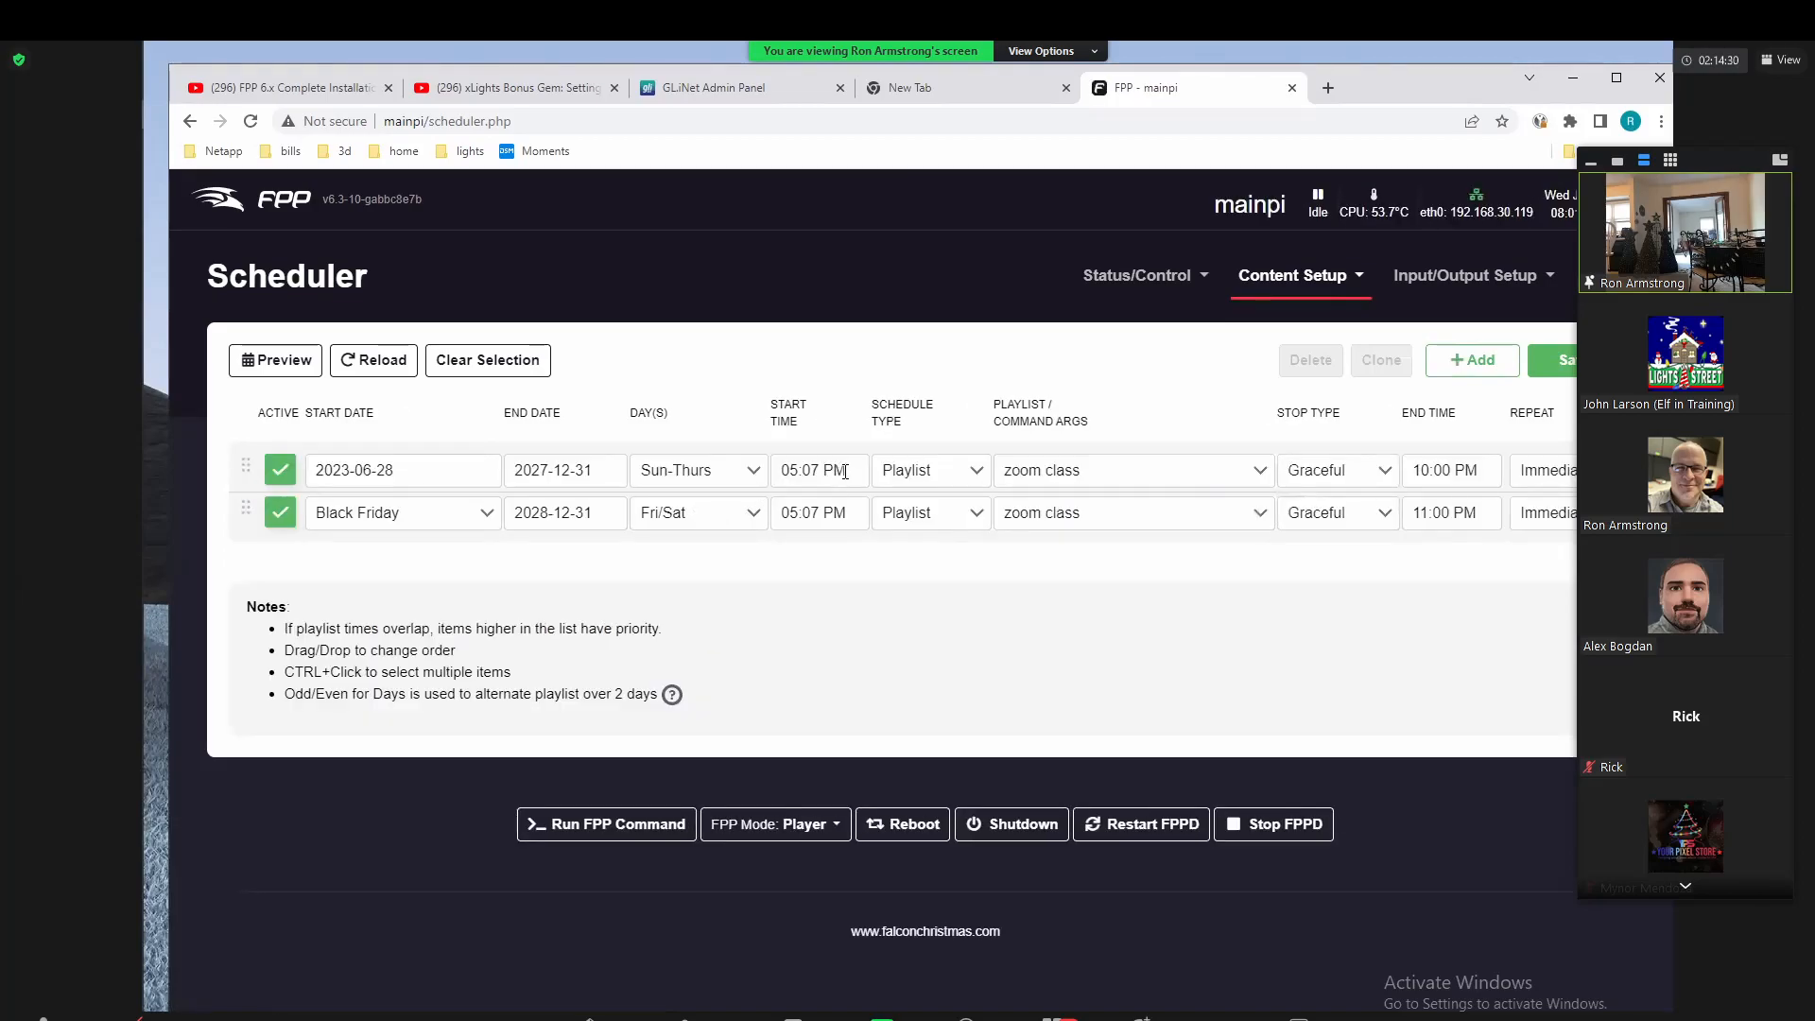
click(848, 470)
text(20:03)
key(Tab)
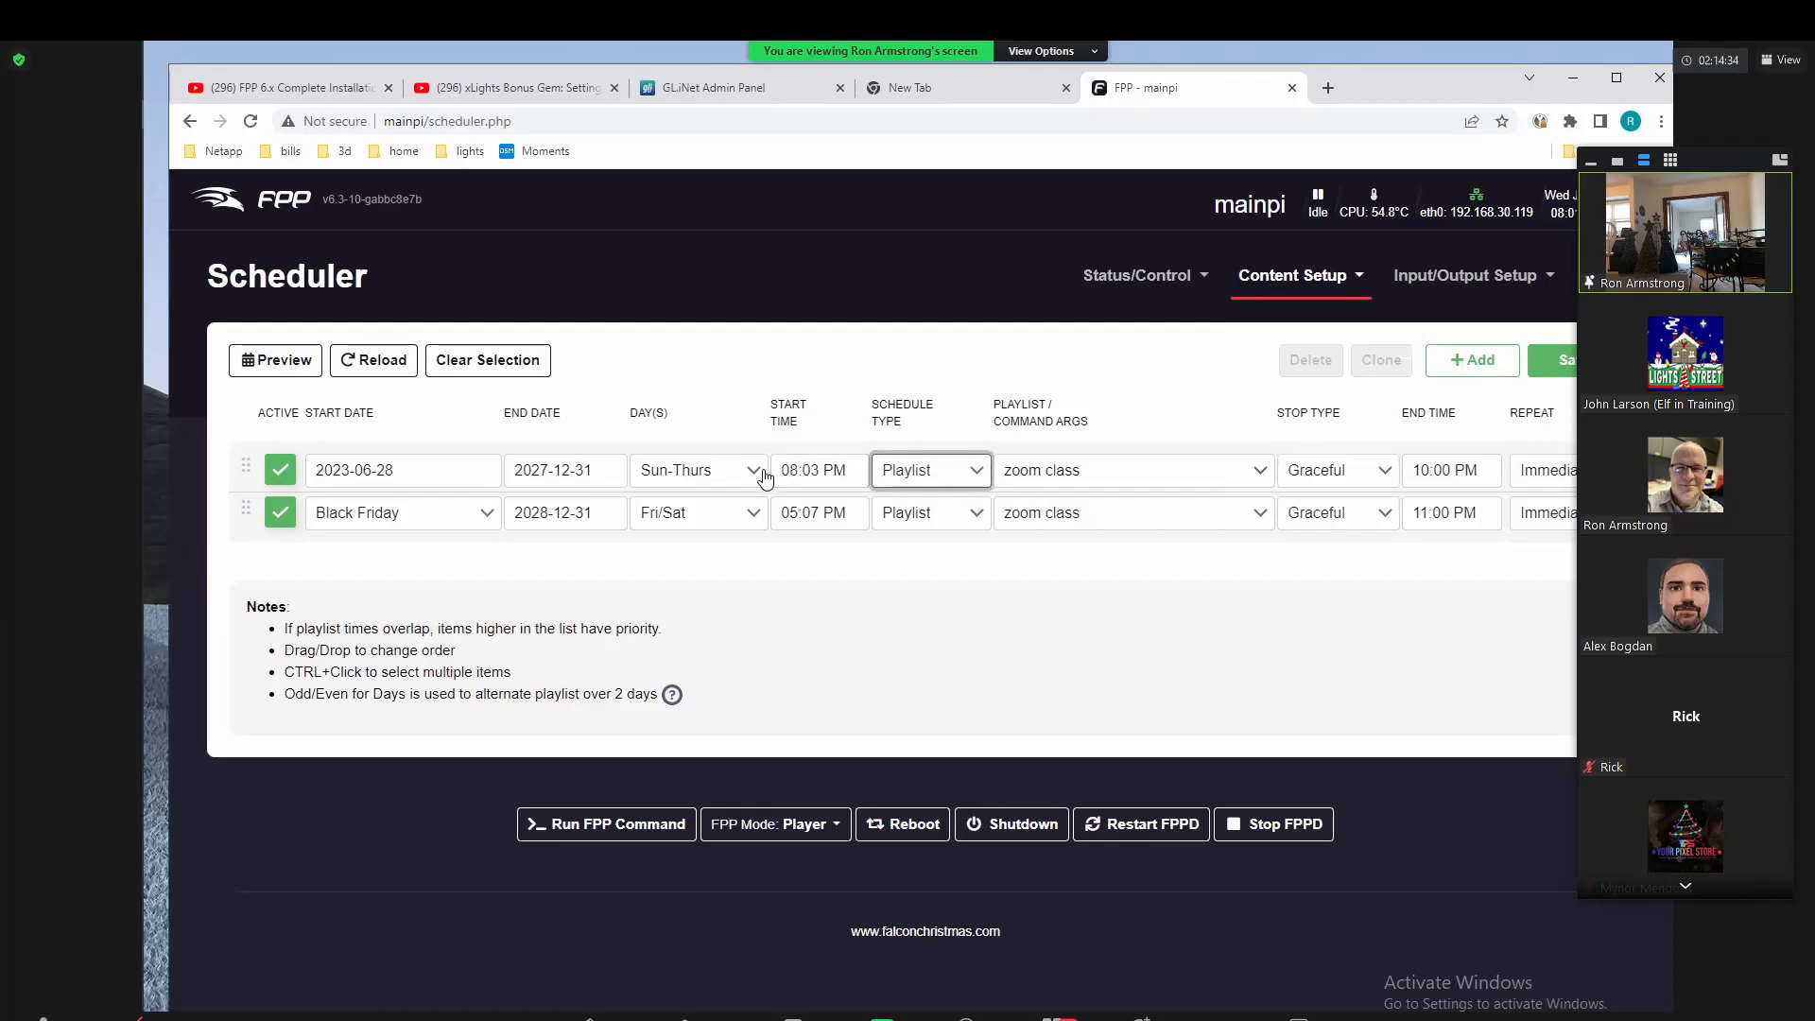
click(1558, 361)
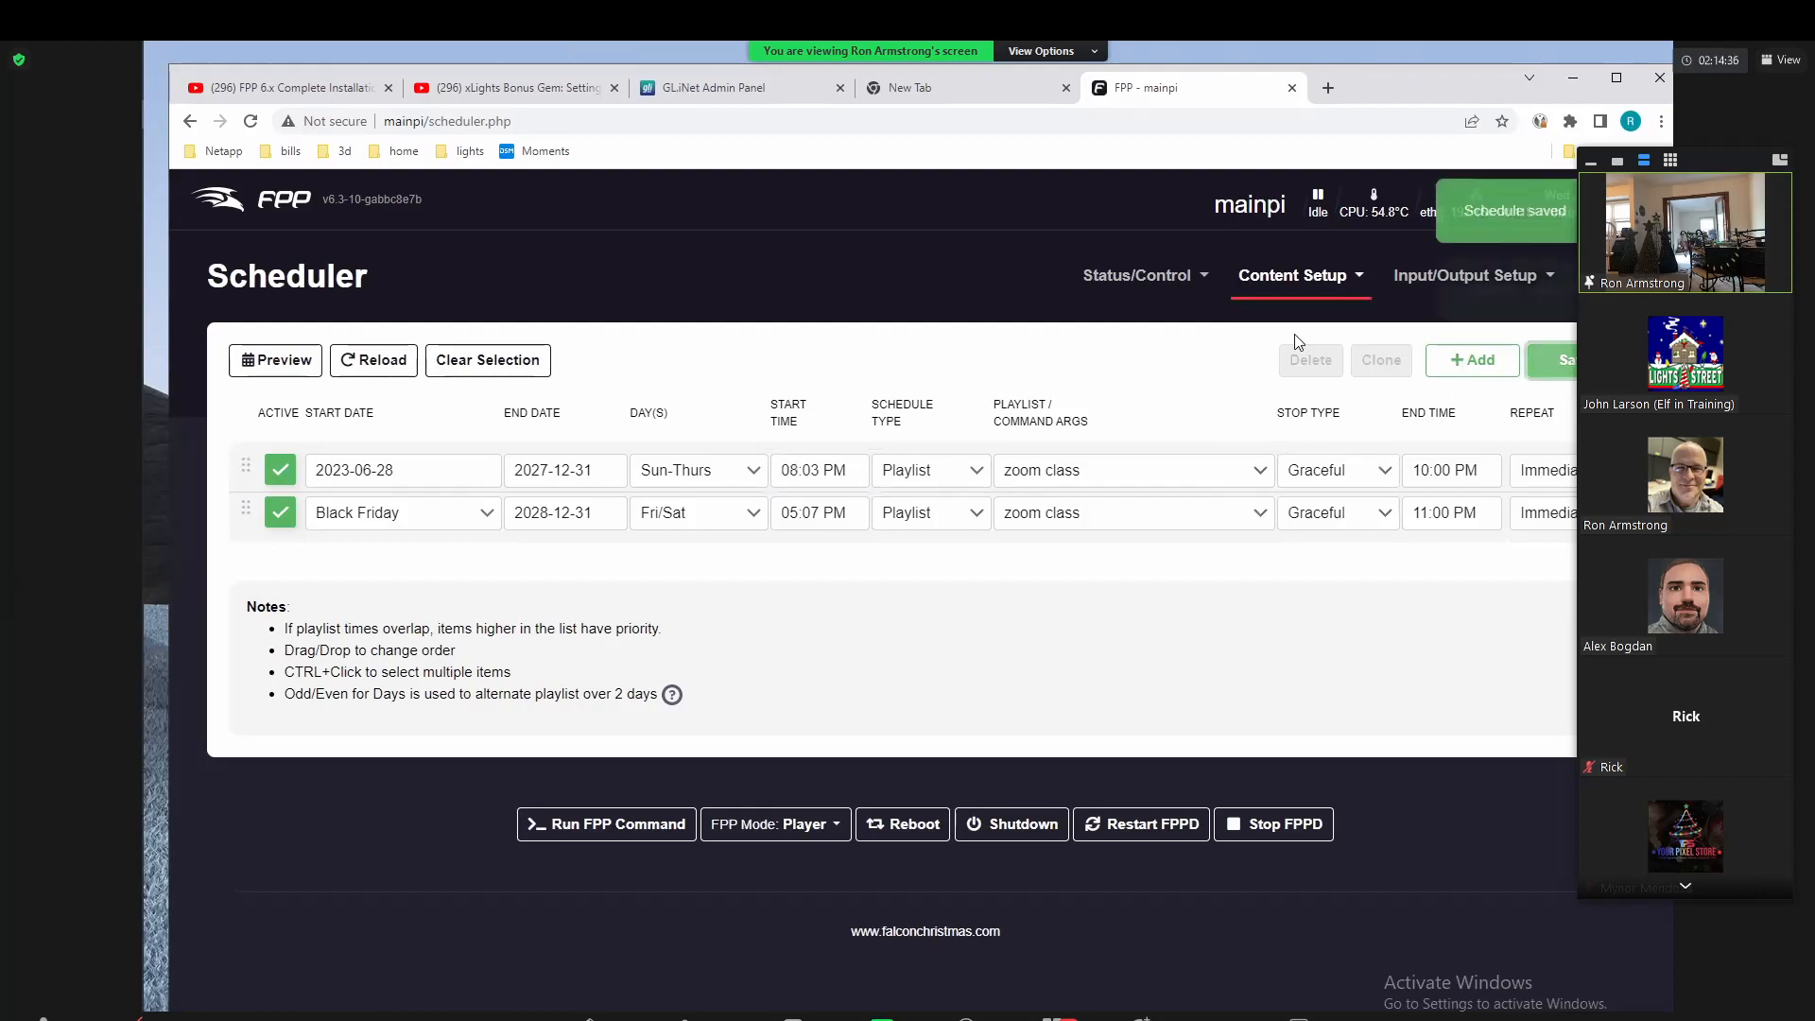
Step: Check the next scheduled playlist on the Status page and raise the player volume to 81
click(1110, 315)
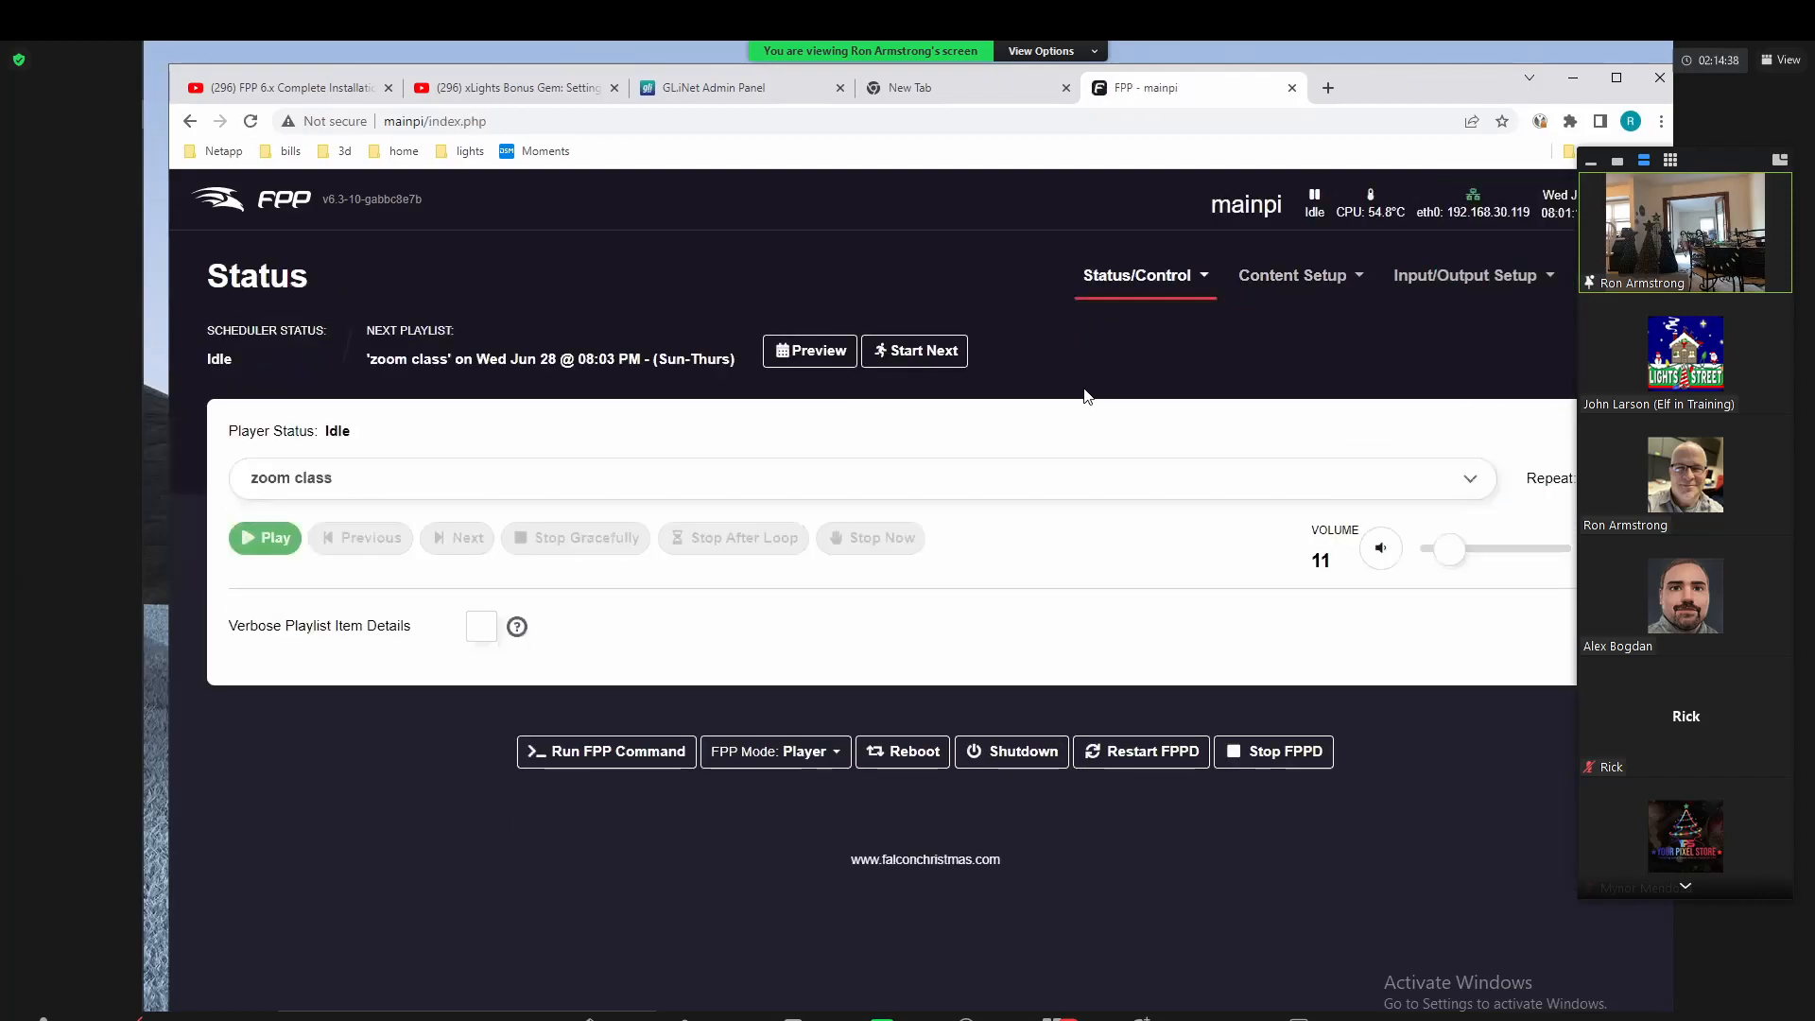
drag(499, 359, 645, 368)
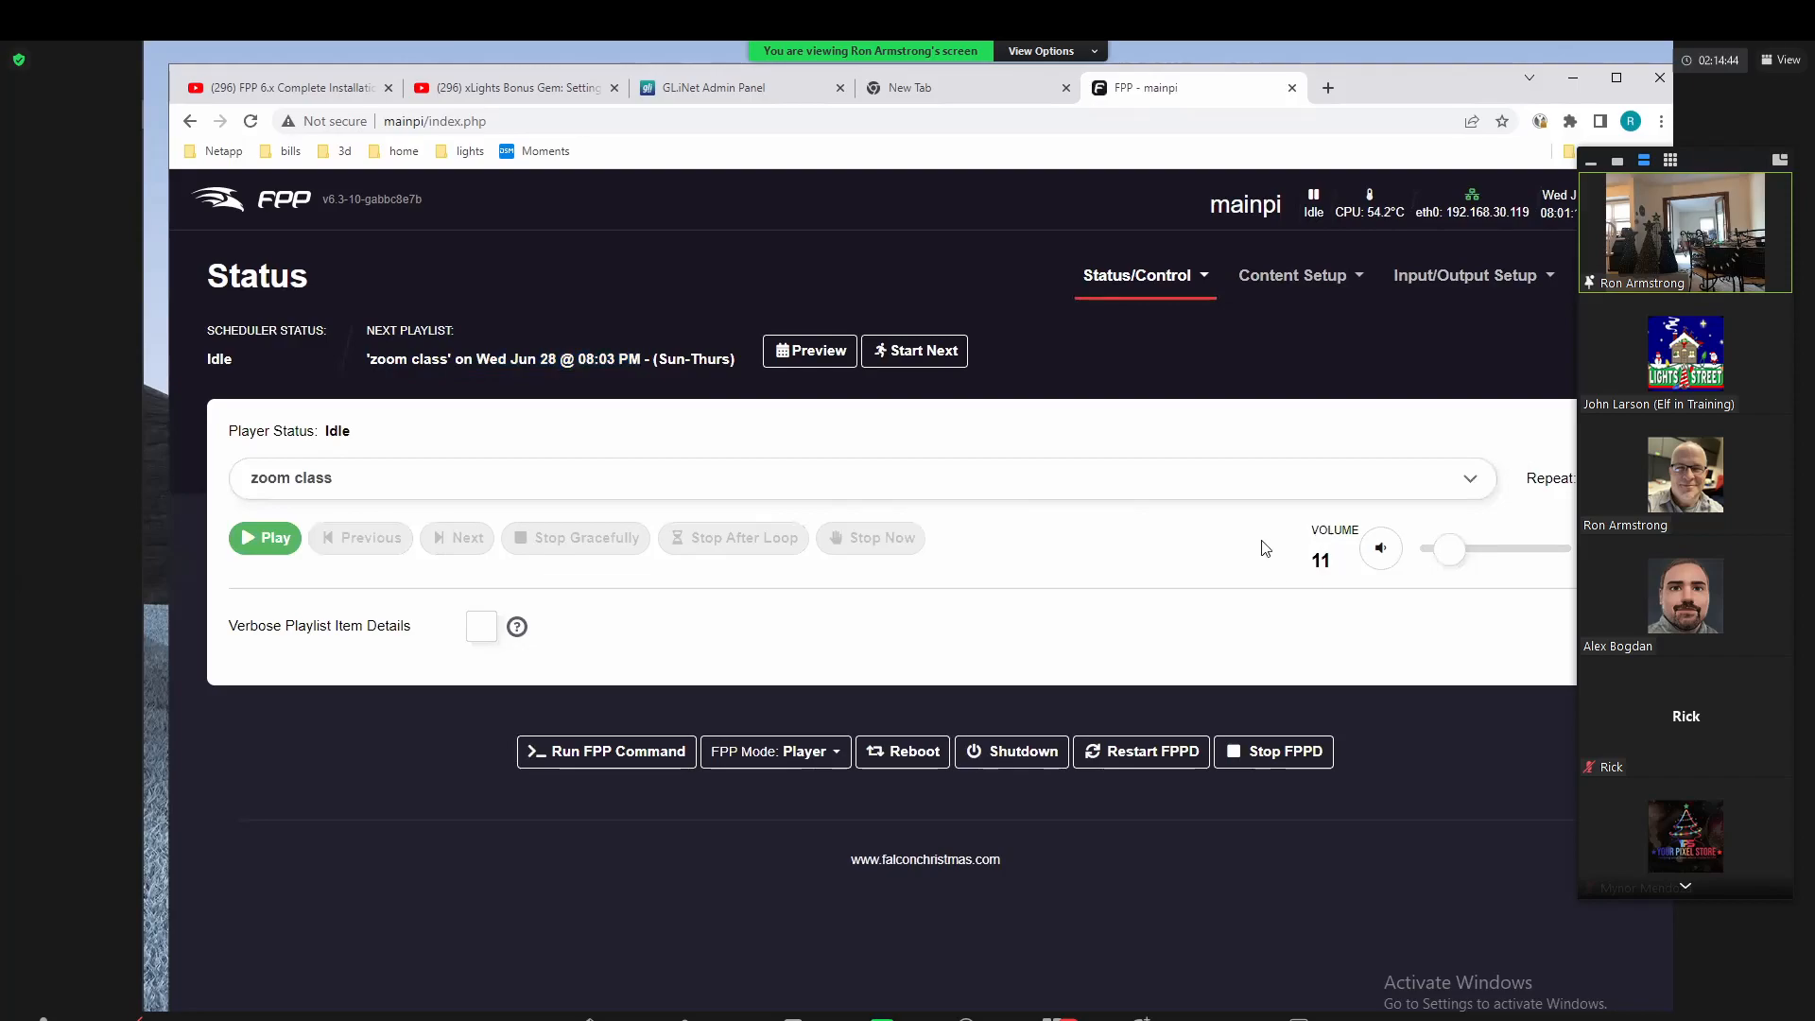
drag(1462, 554, 1535, 559)
Step: Switch to YouTube and browse the xLights Gems channel's list of videos
click(510, 87)
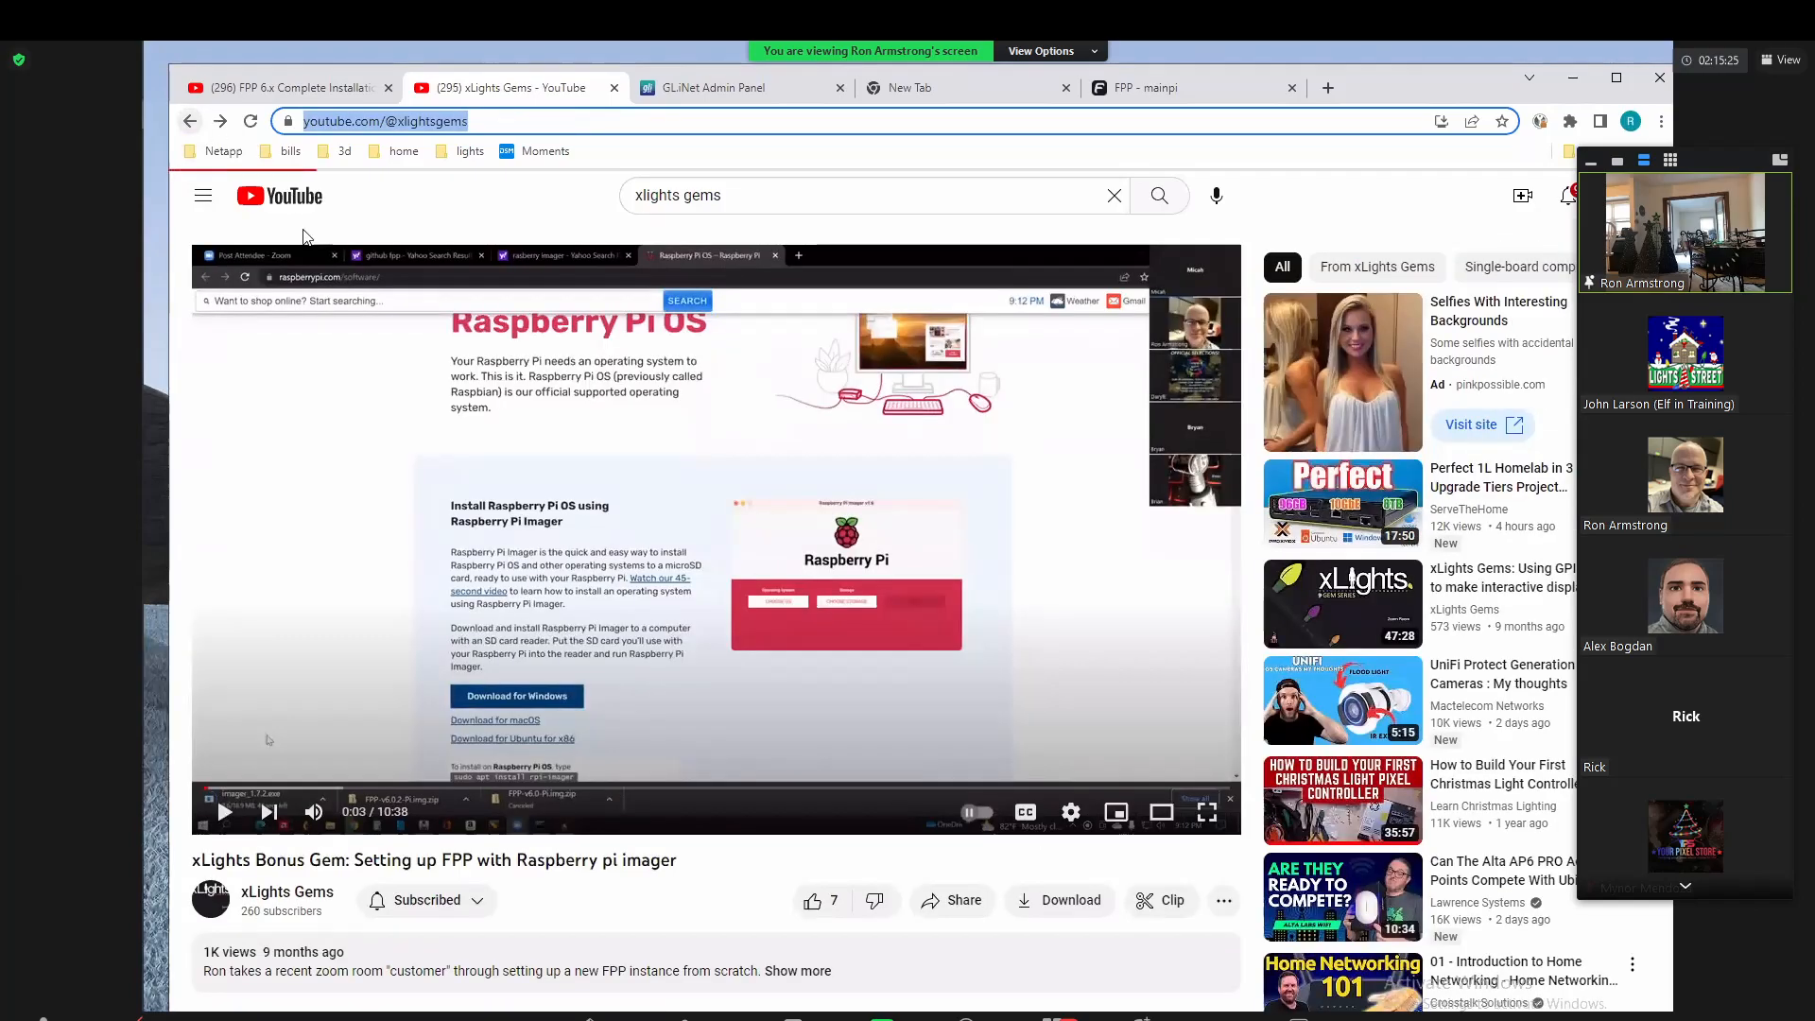
click(191, 121)
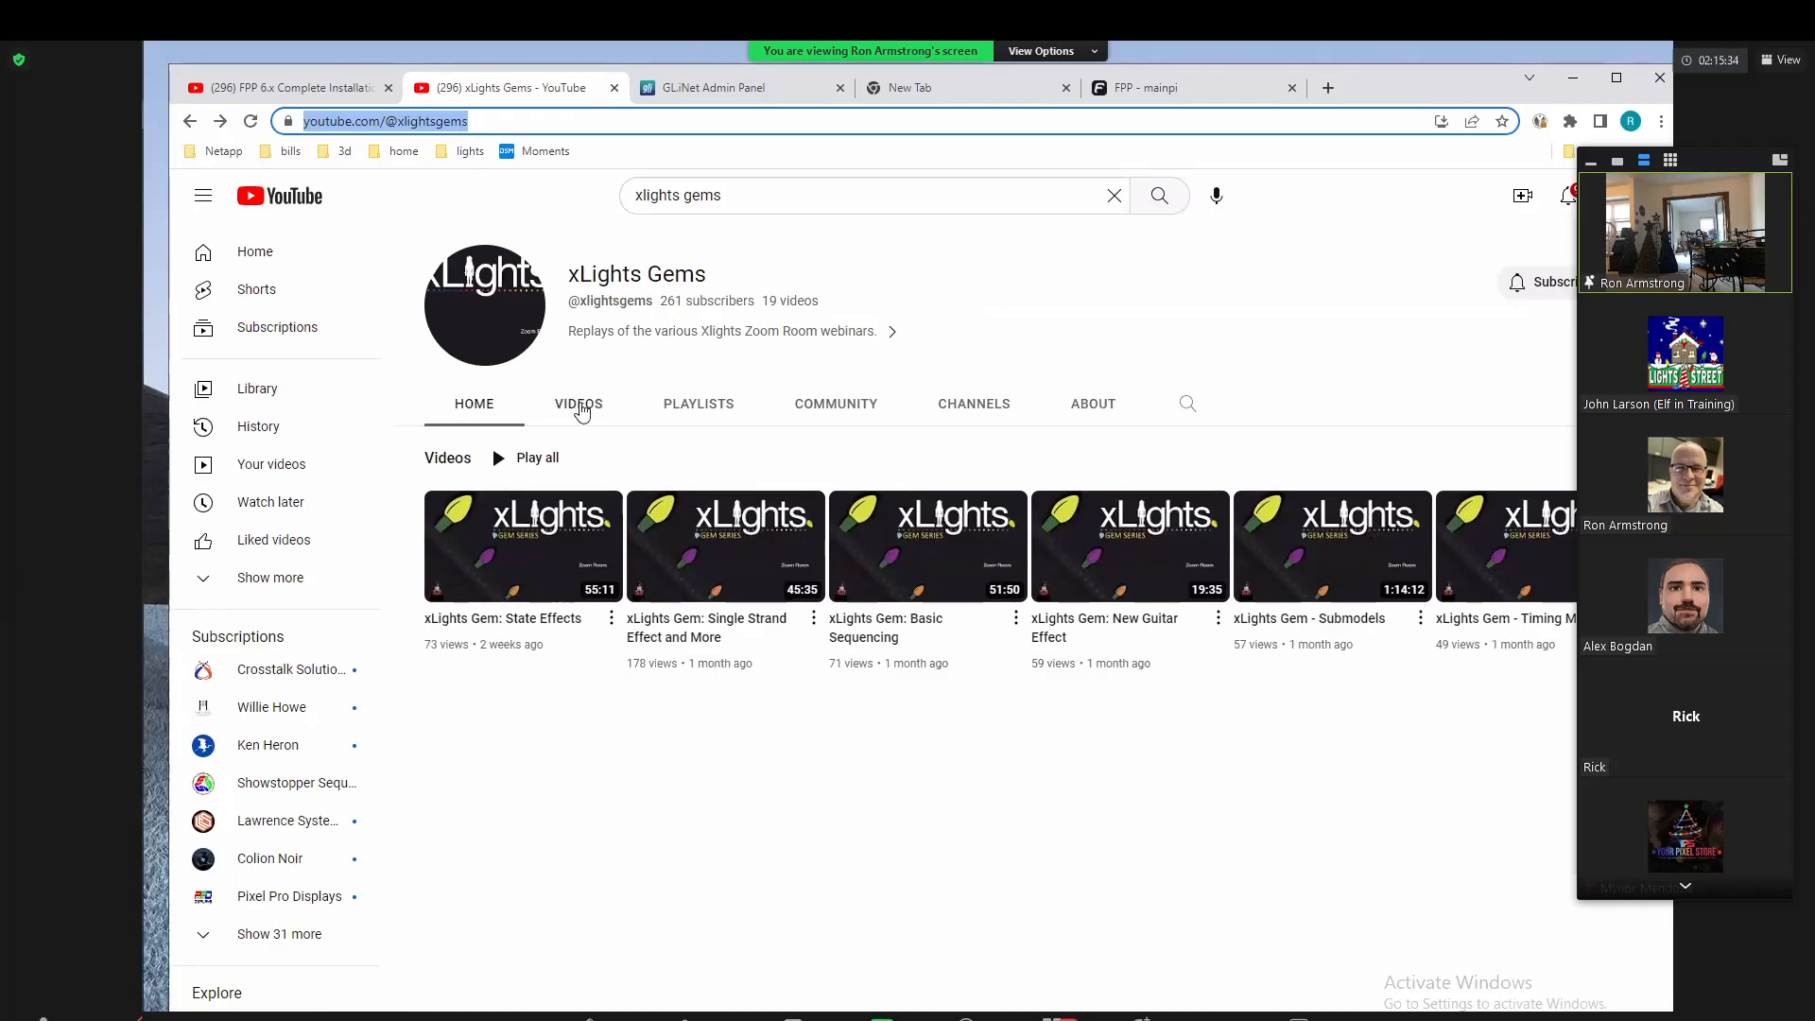
click(588, 412)
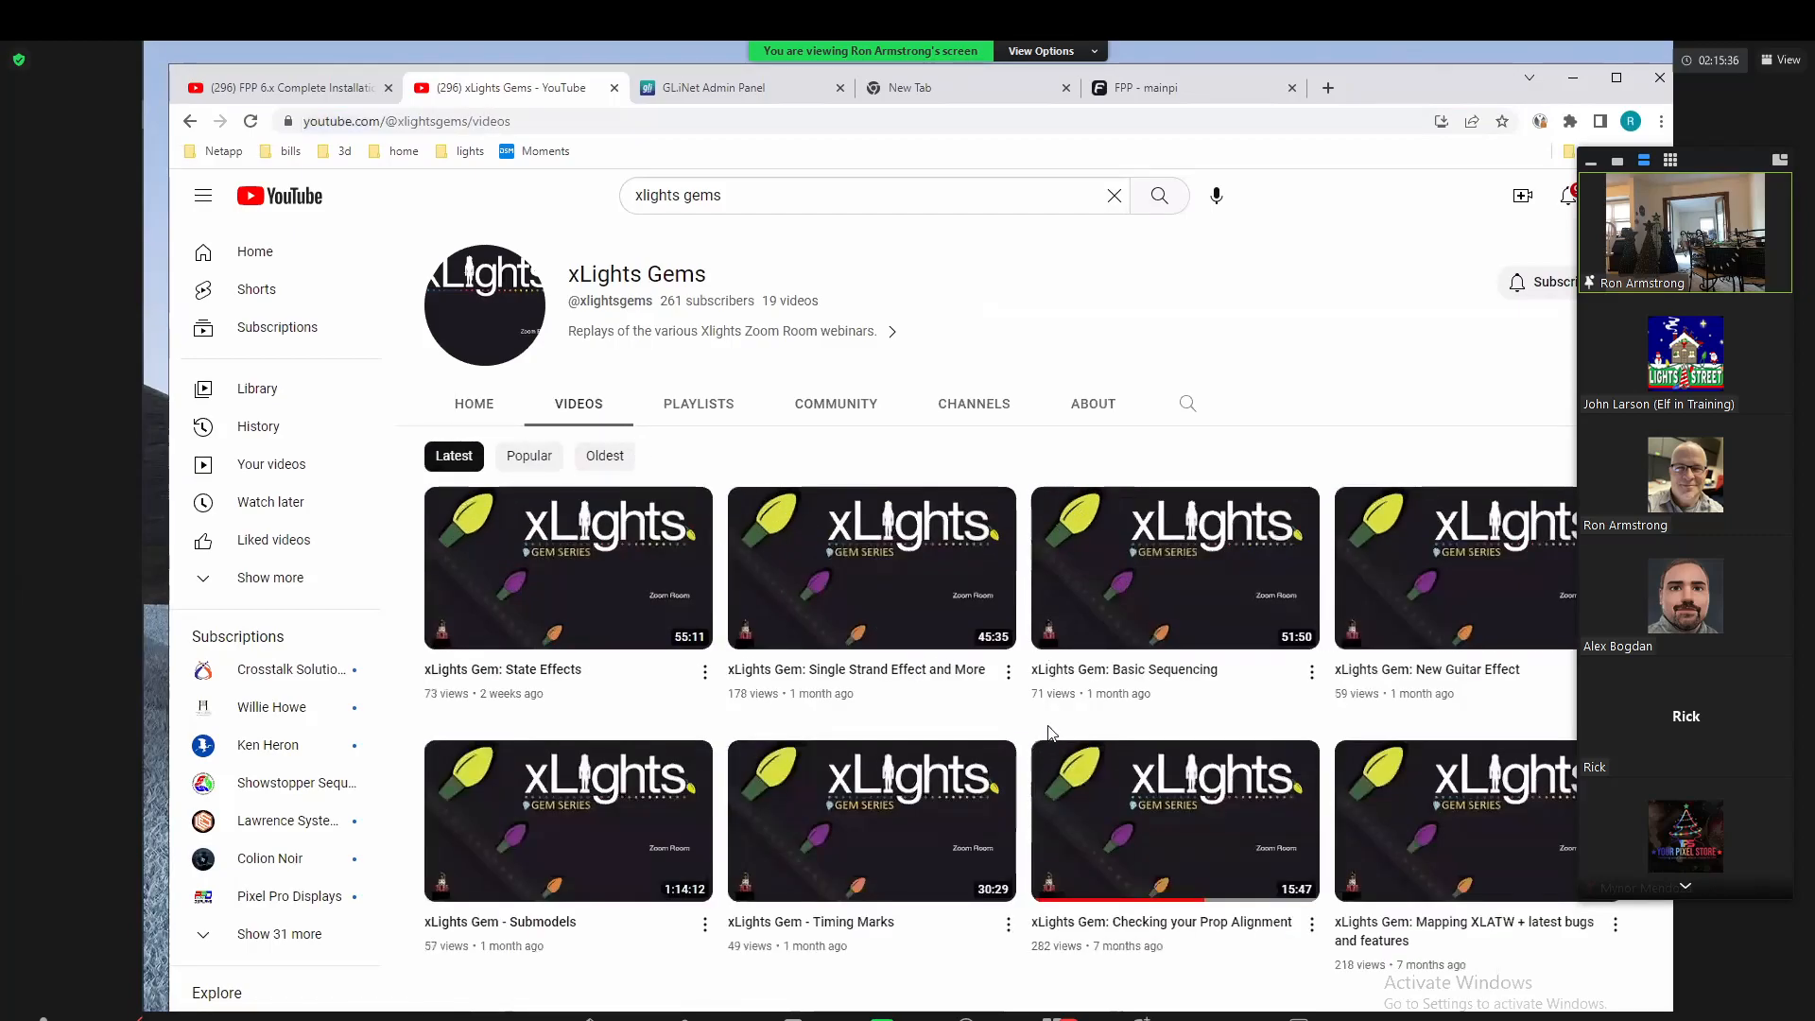
scroll(1229, 747, down, 5)
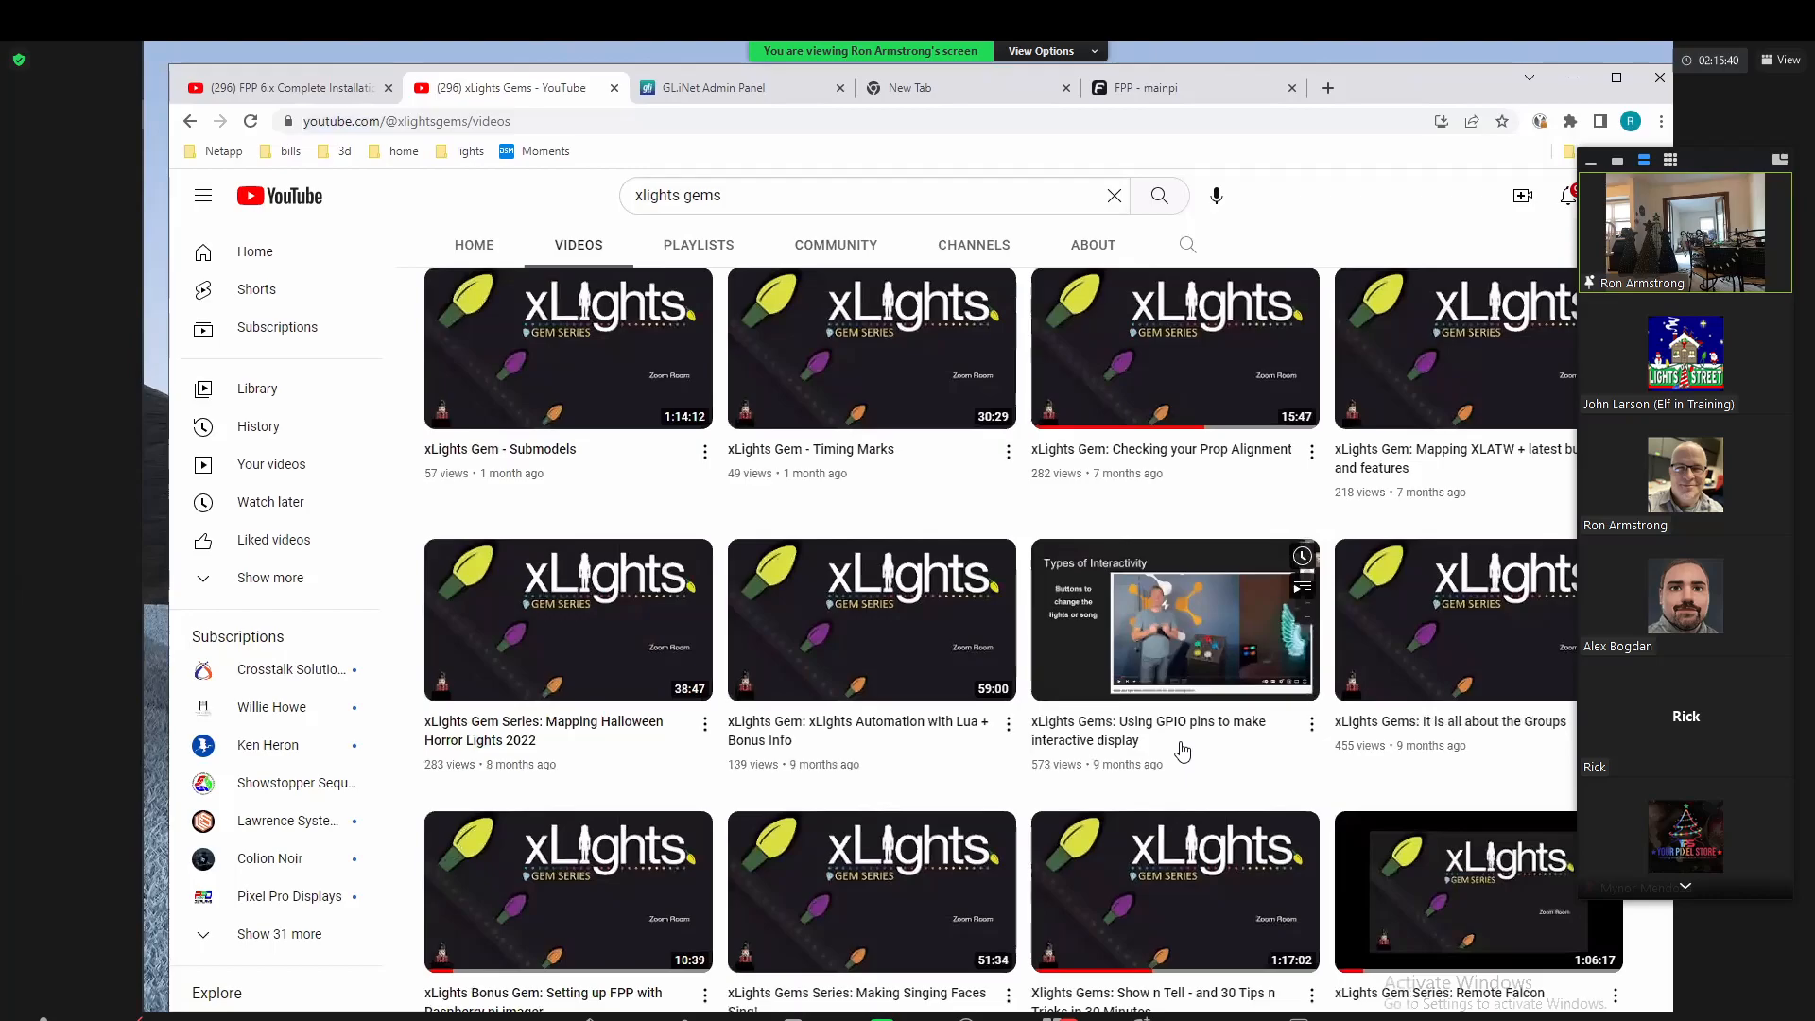
scroll(1182, 749, up, 6)
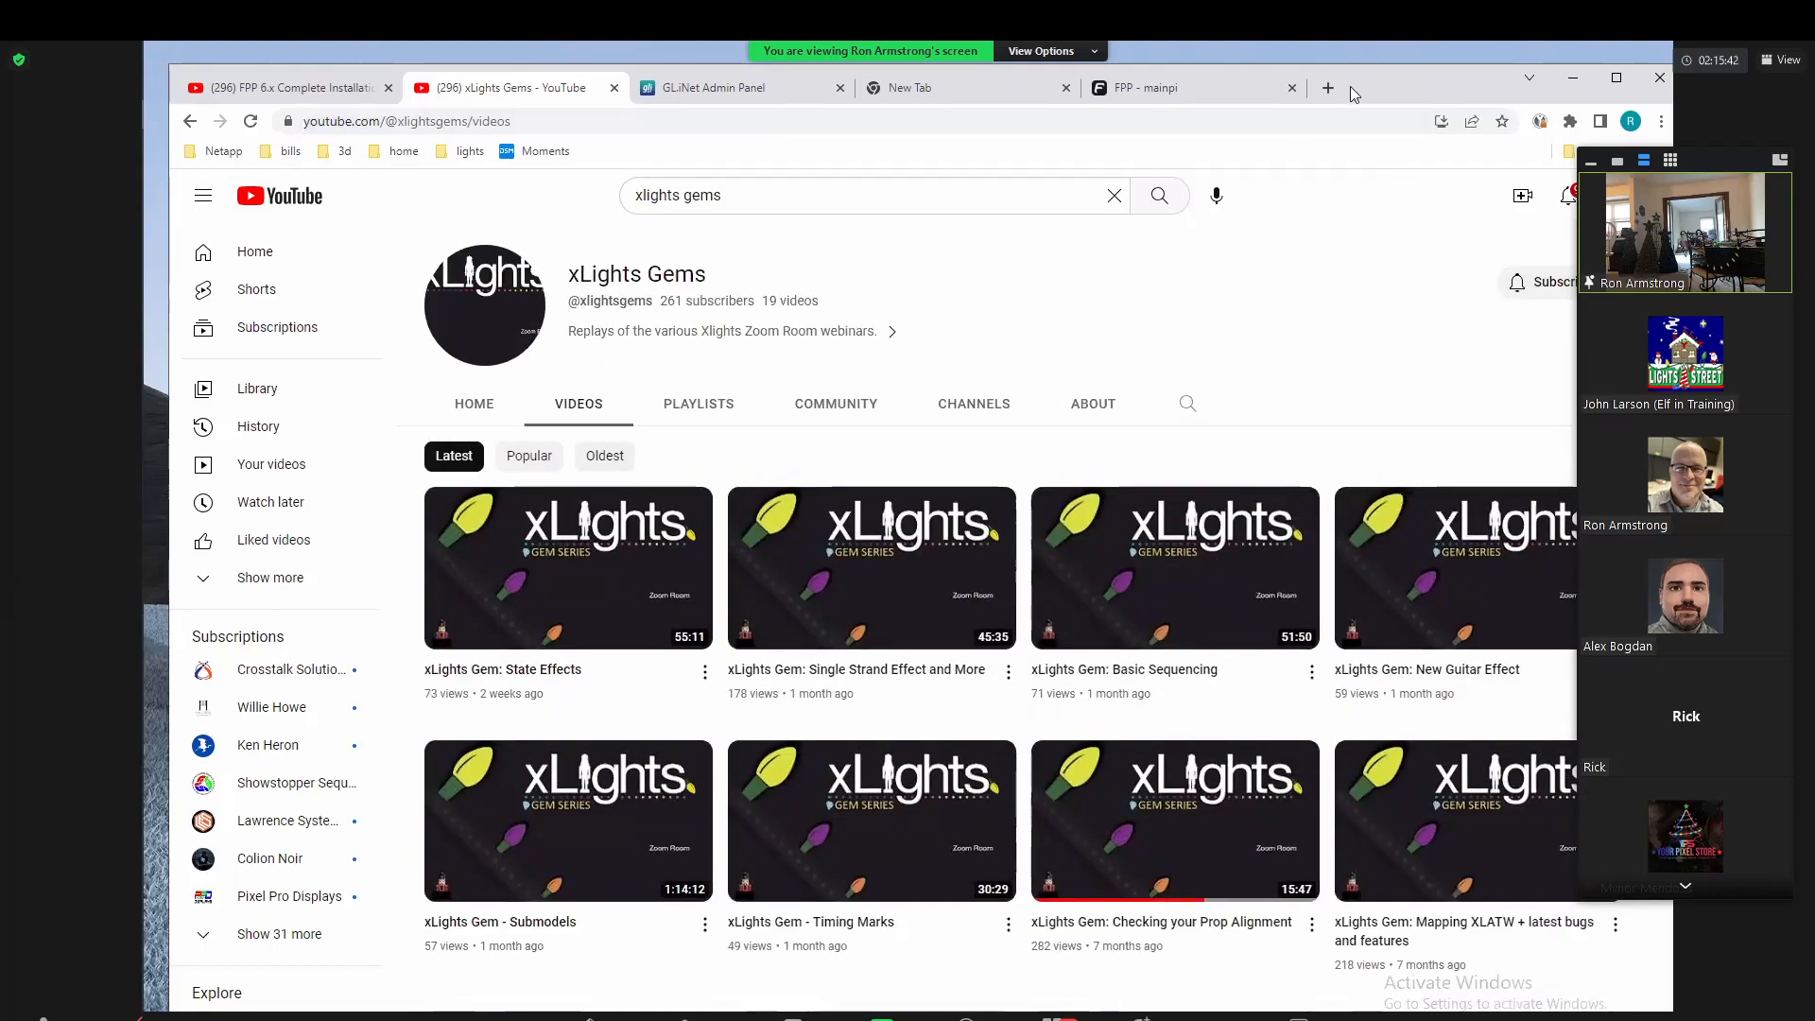
Step: Return to Falcon Player and search the Plugin Manager for "remote"
click(1247, 87)
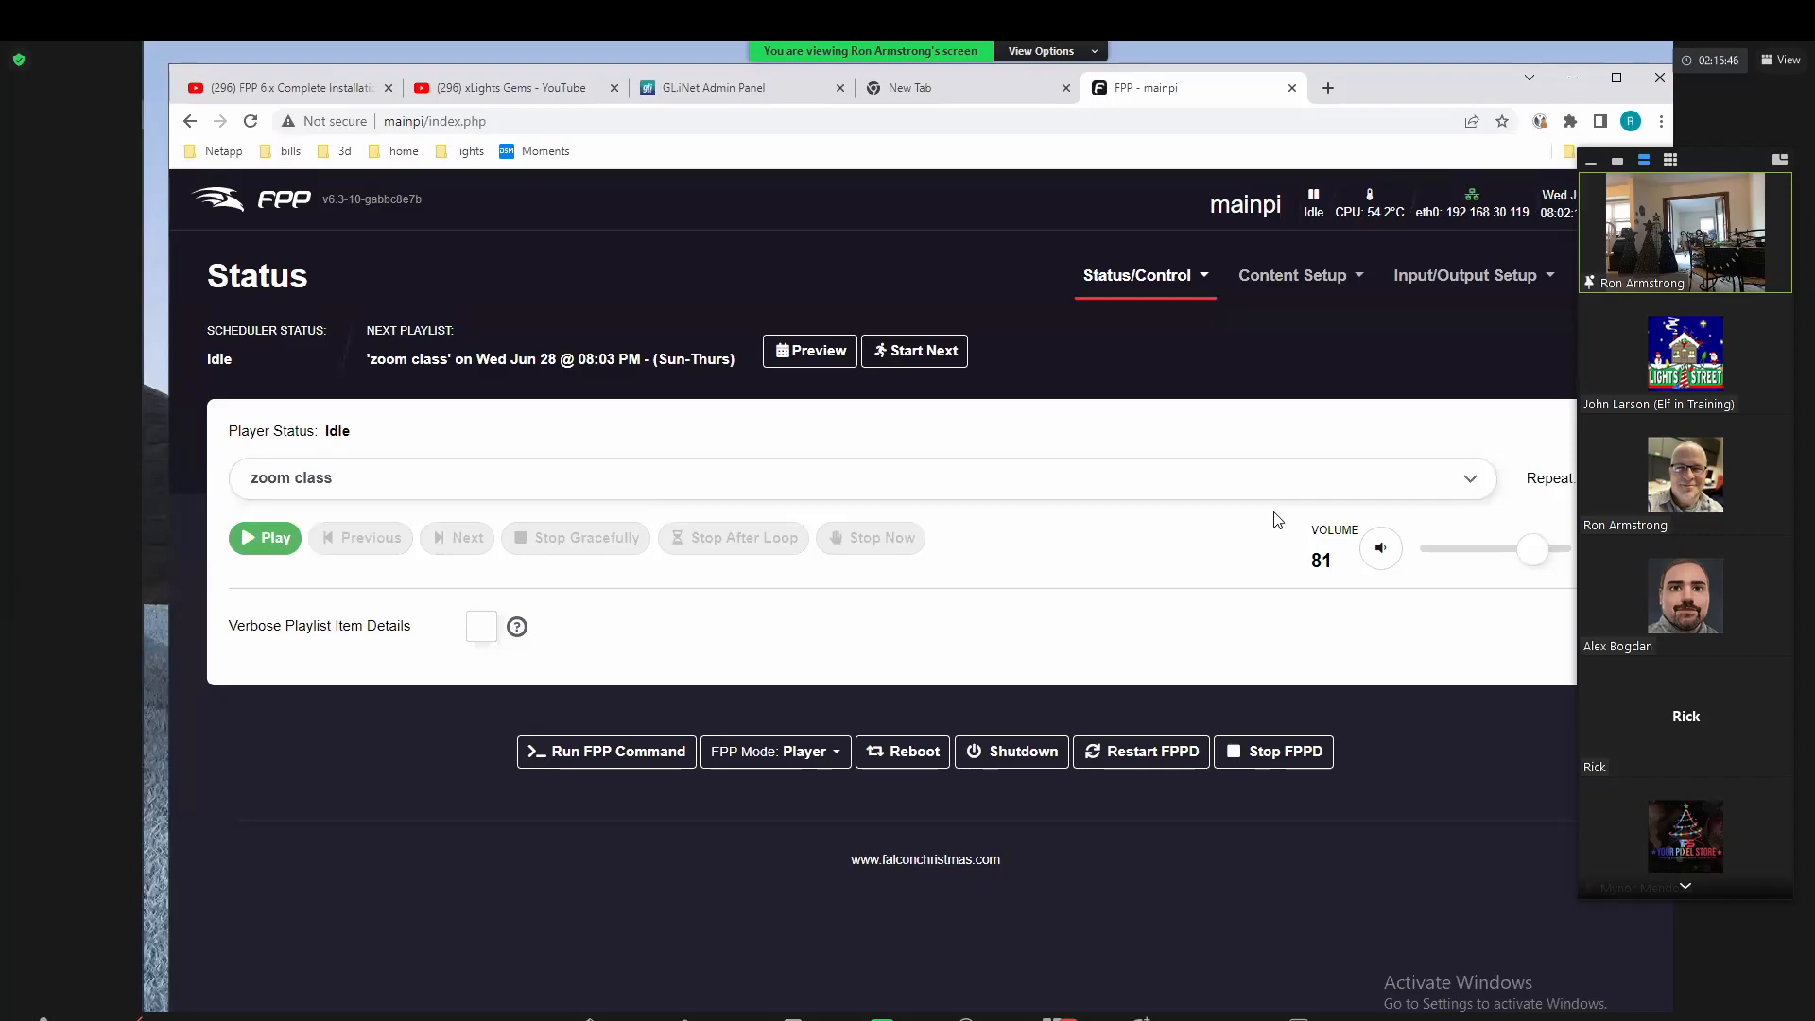
click(1303, 283)
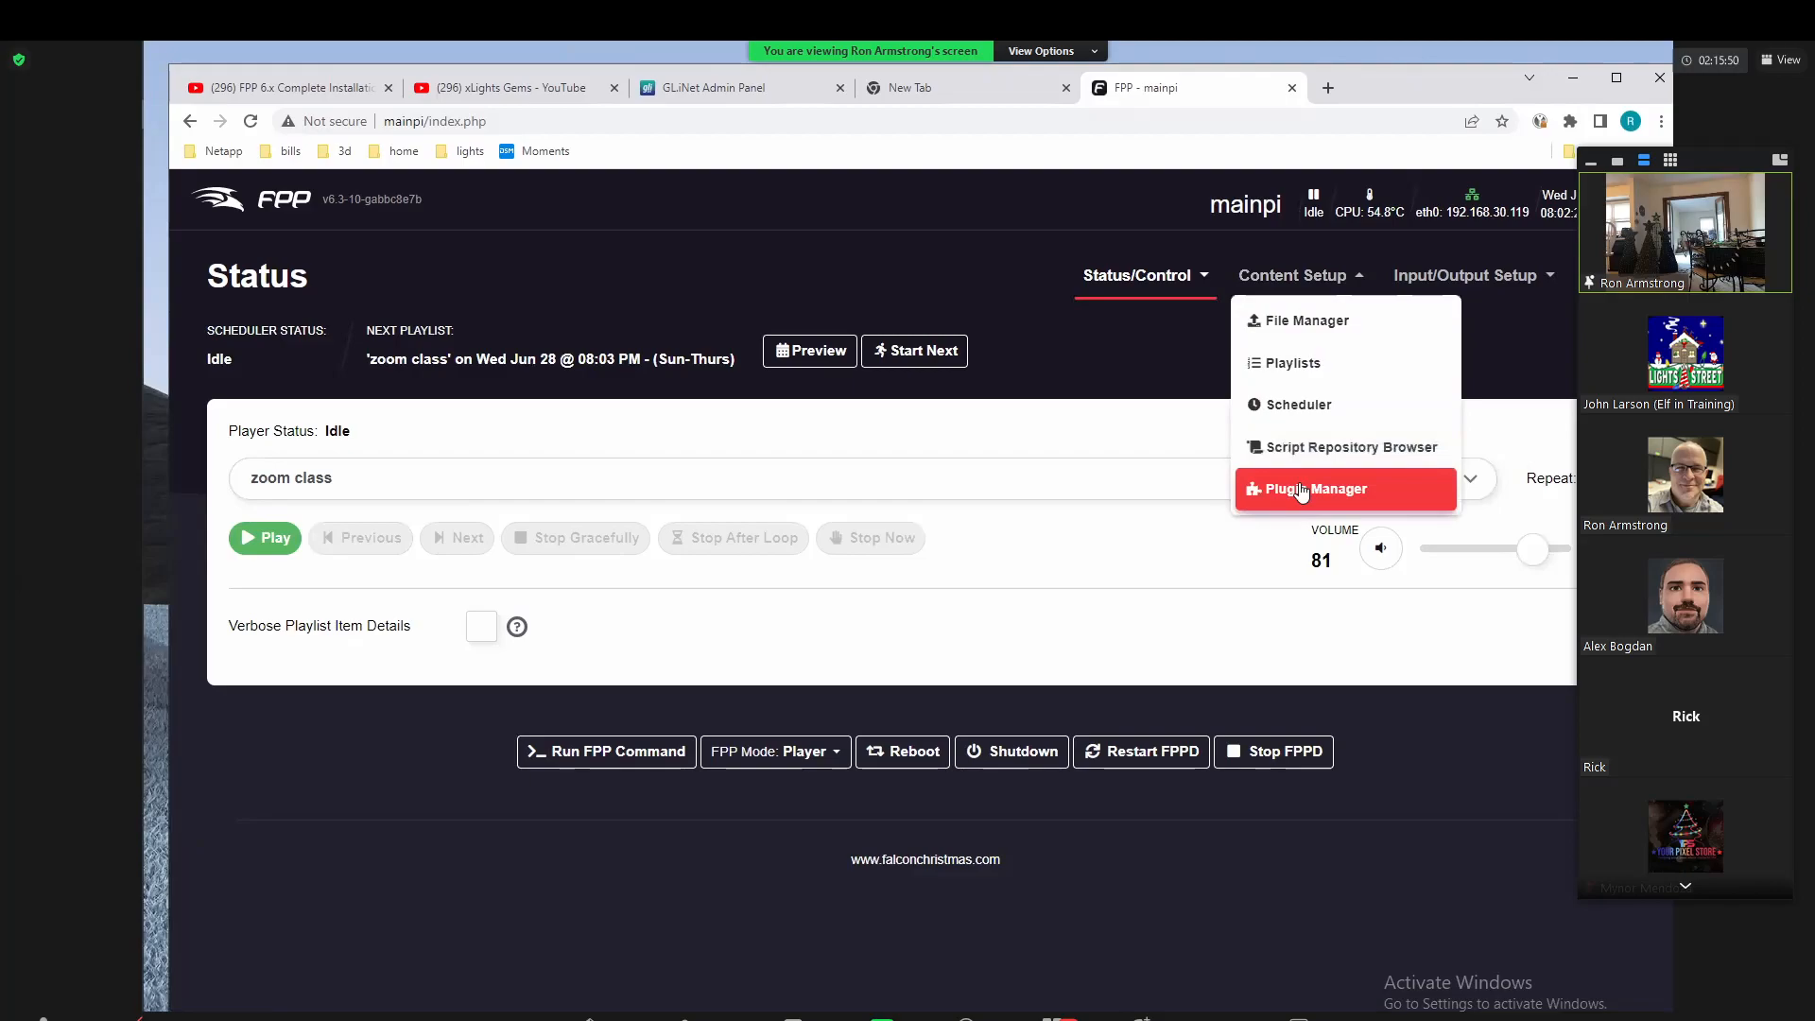
click(1301, 490)
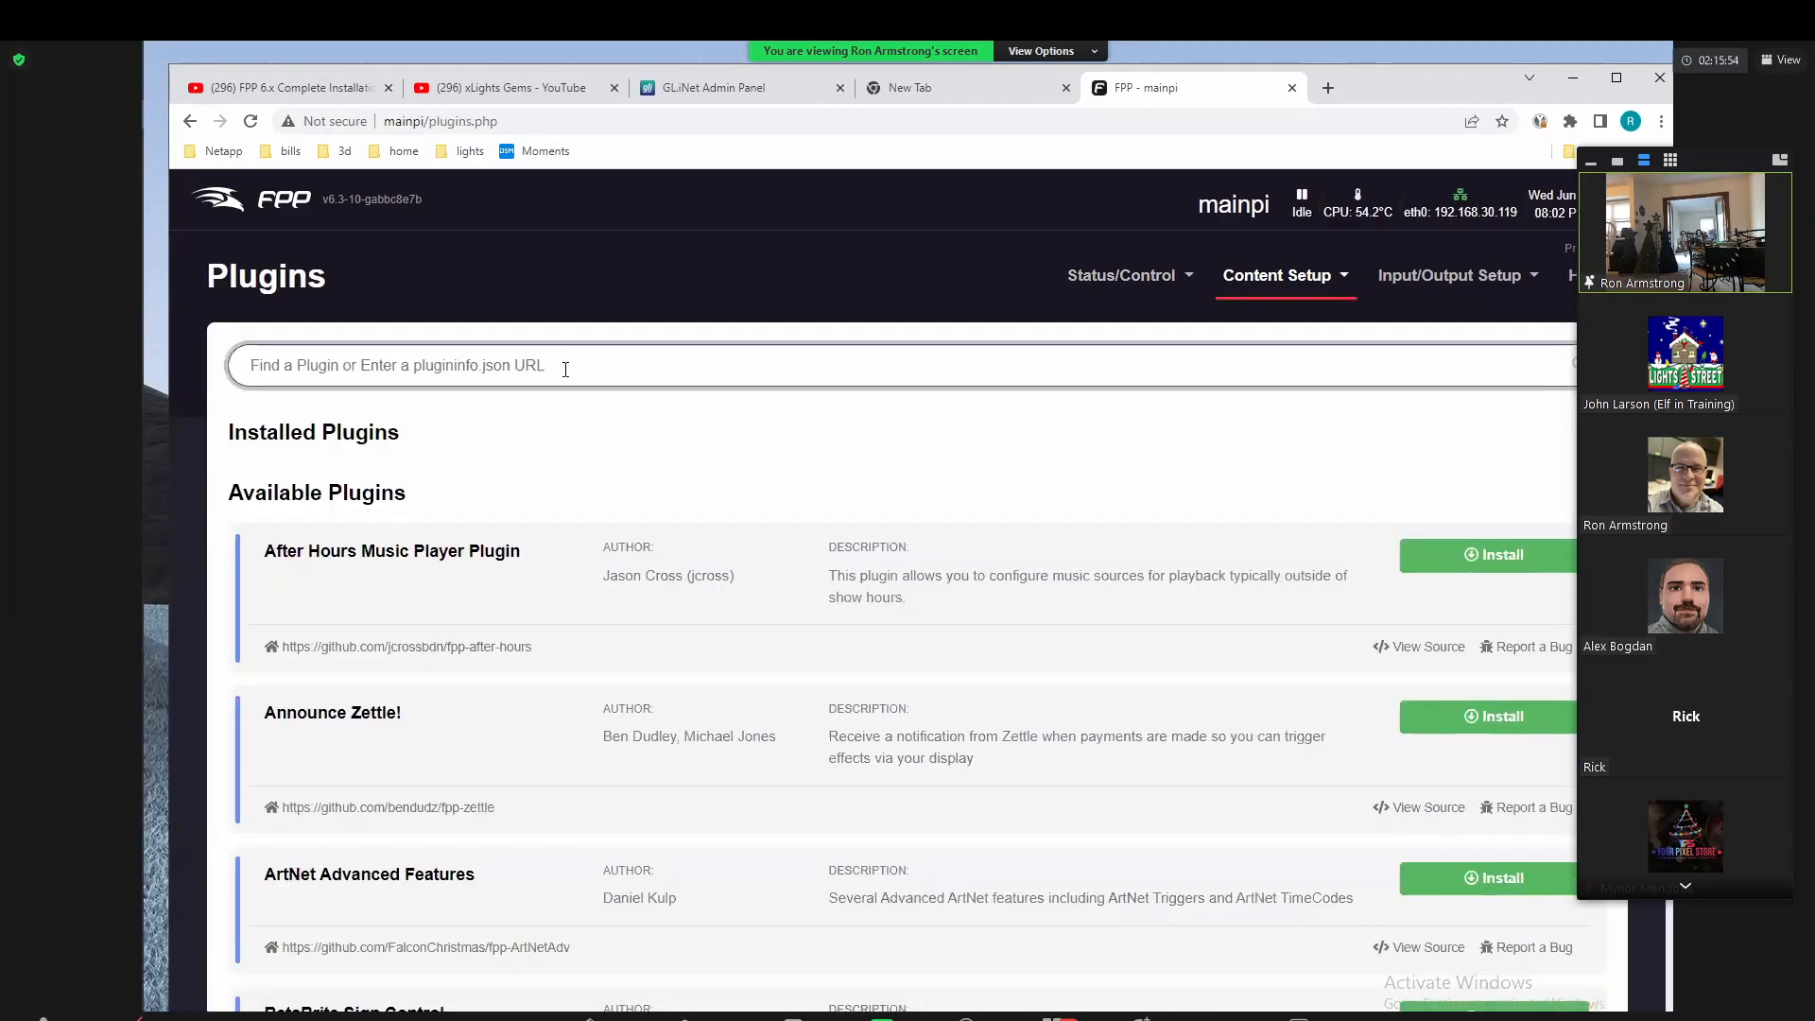
text(remote)
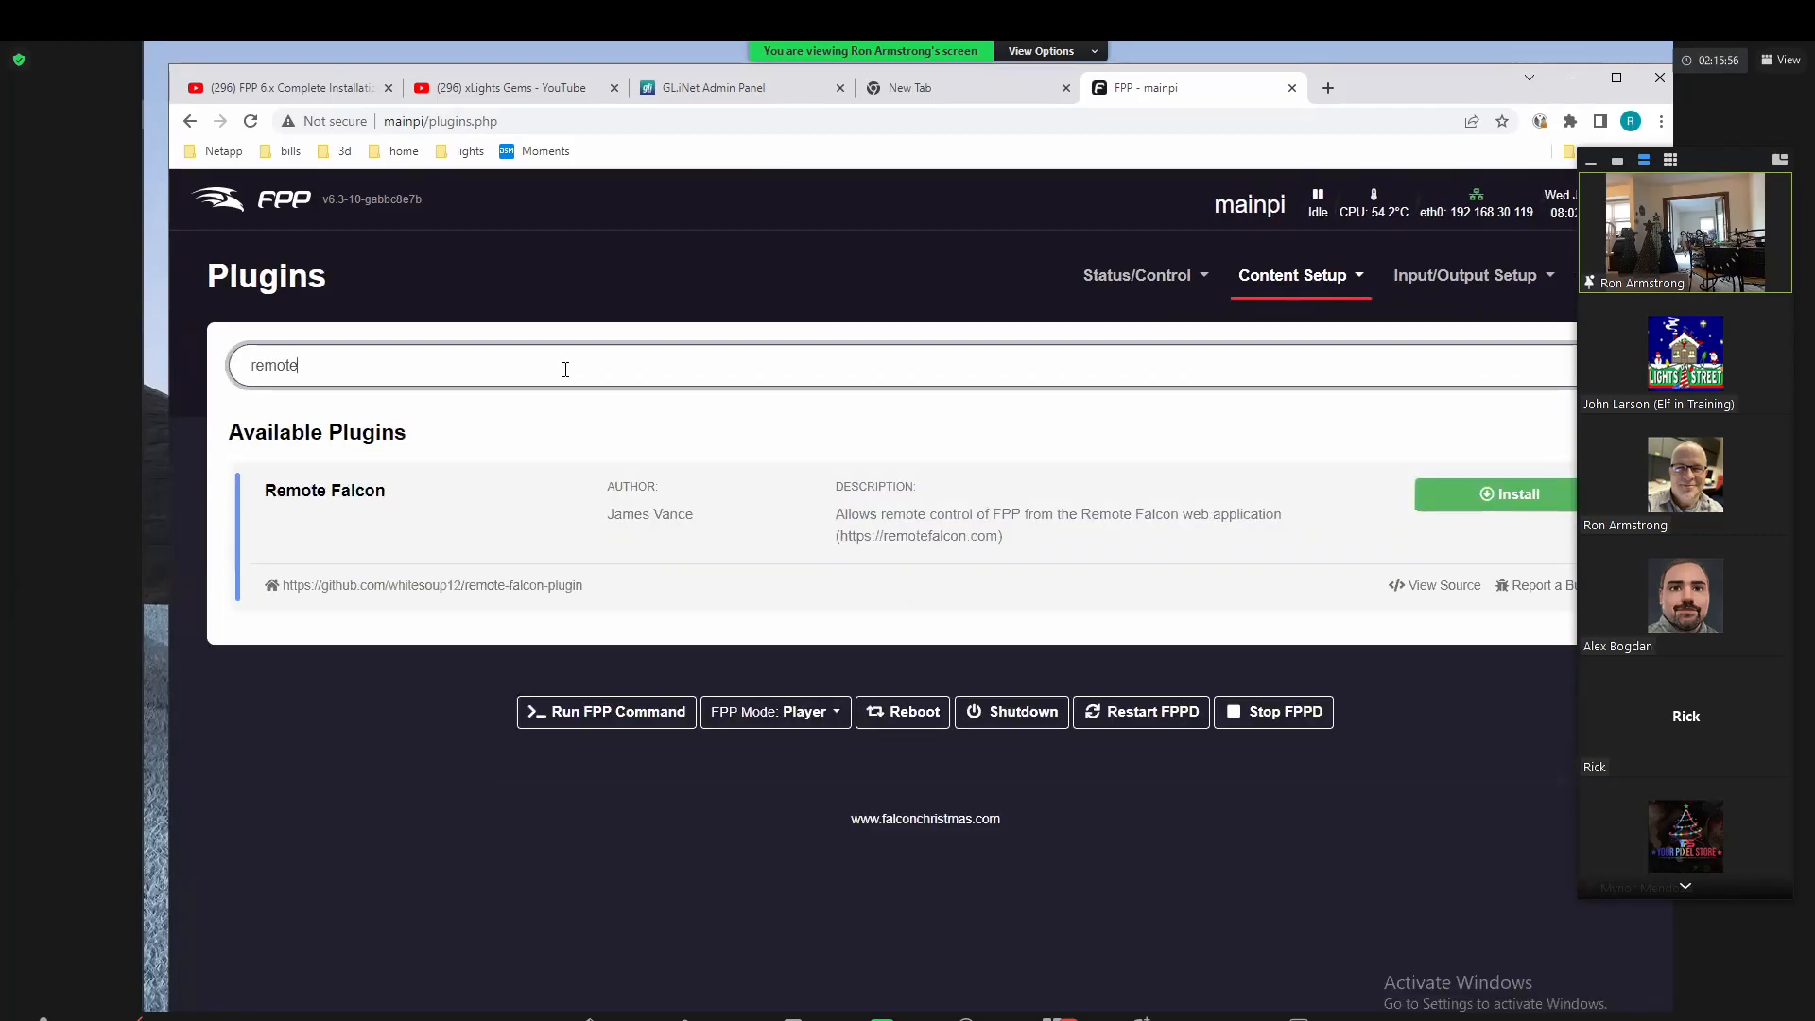
click(349, 515)
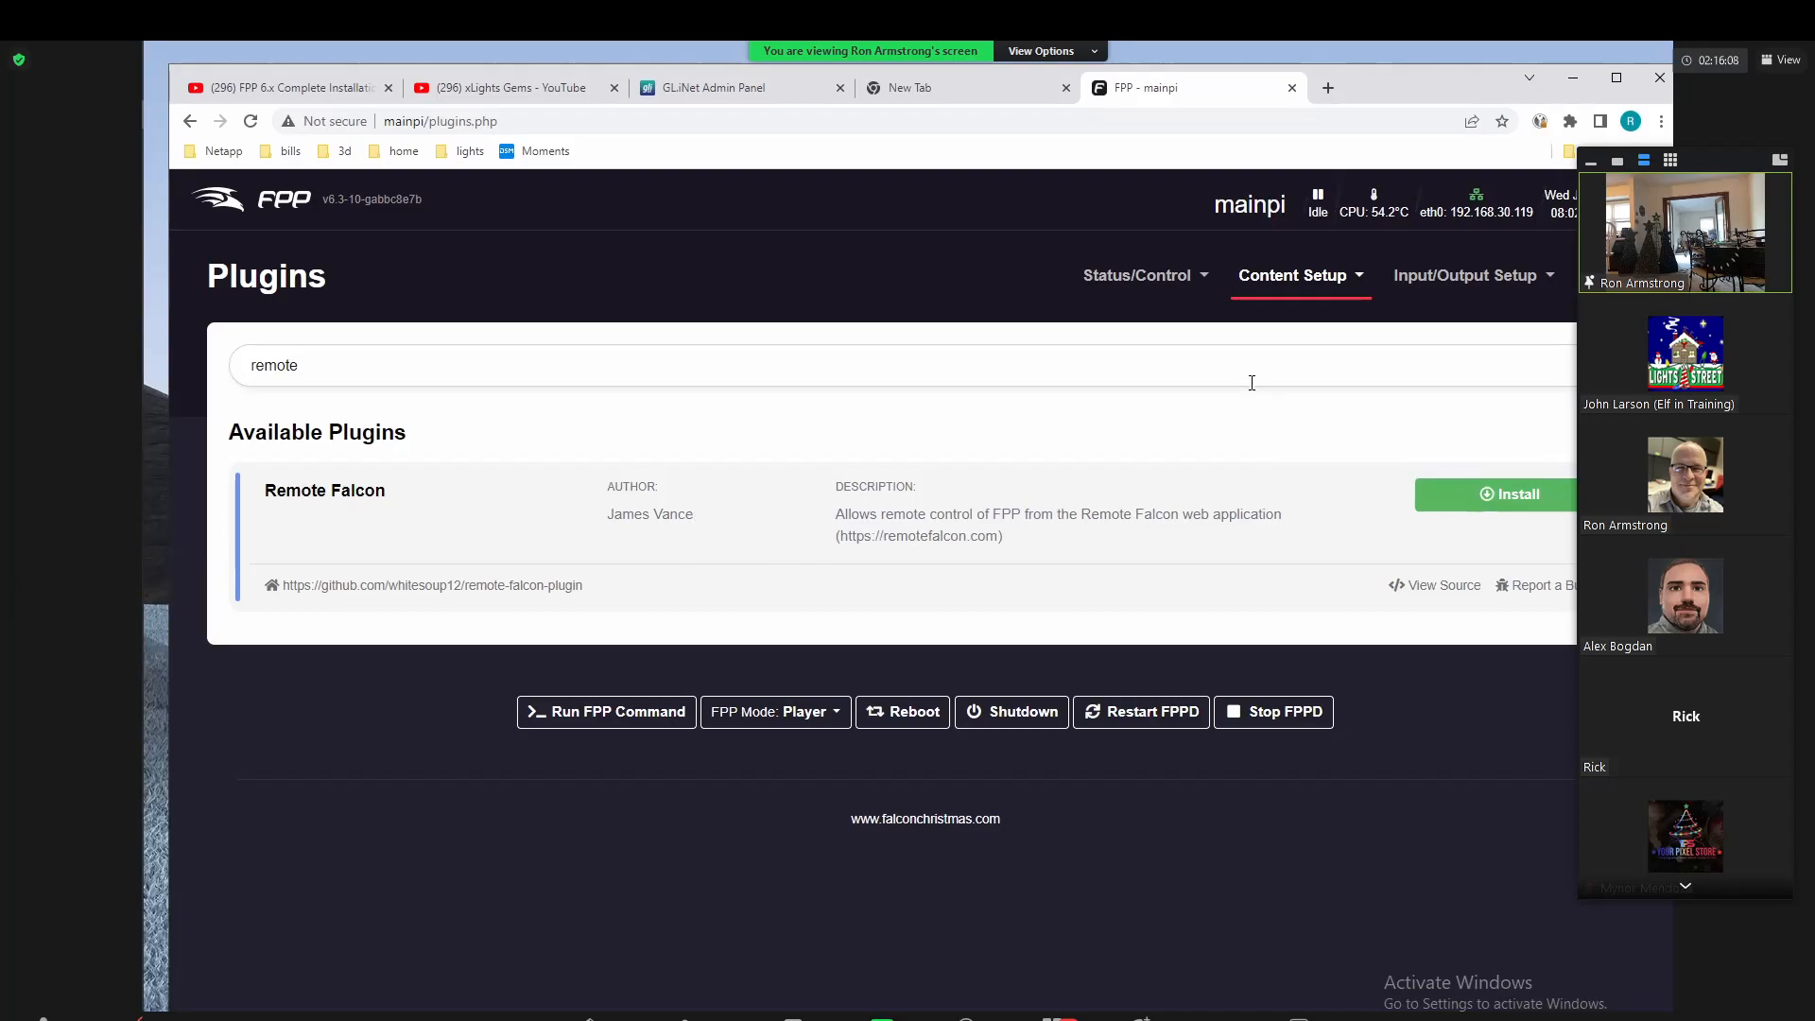
Step: Create a new playlist named "remote falcon" with Randomize left Off
click(1295, 289)
click(1280, 371)
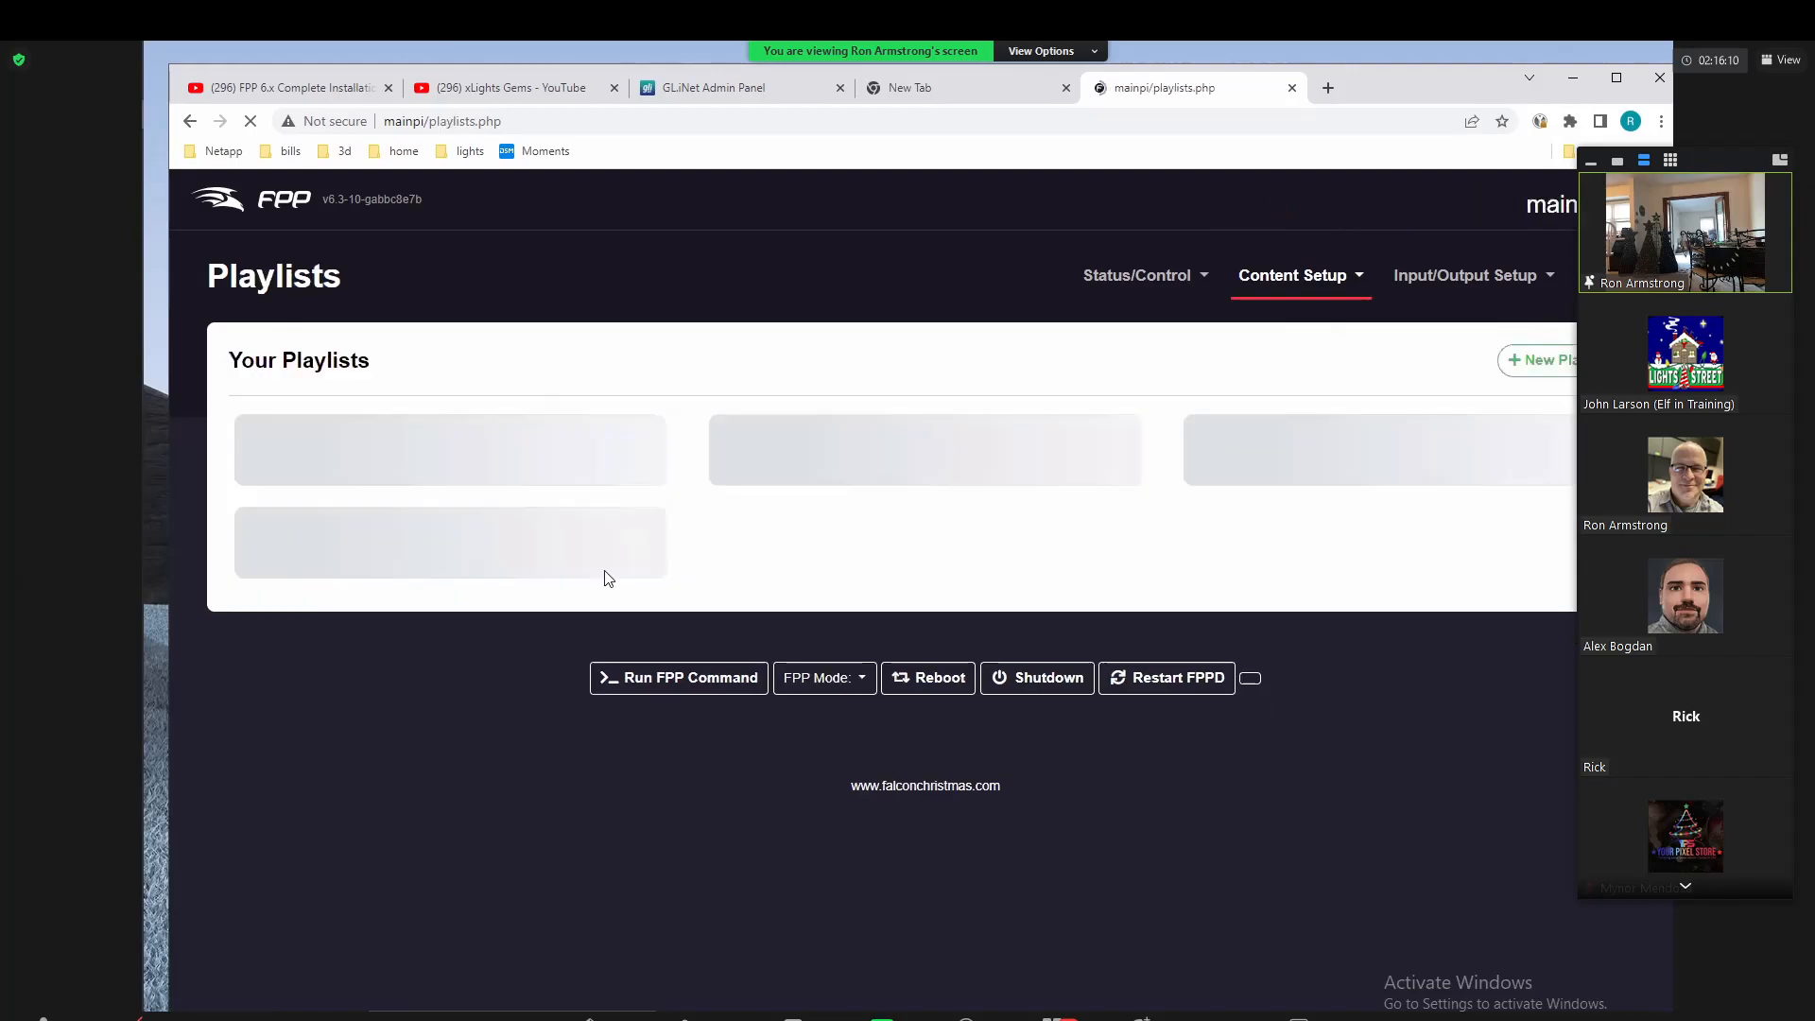
click(1555, 363)
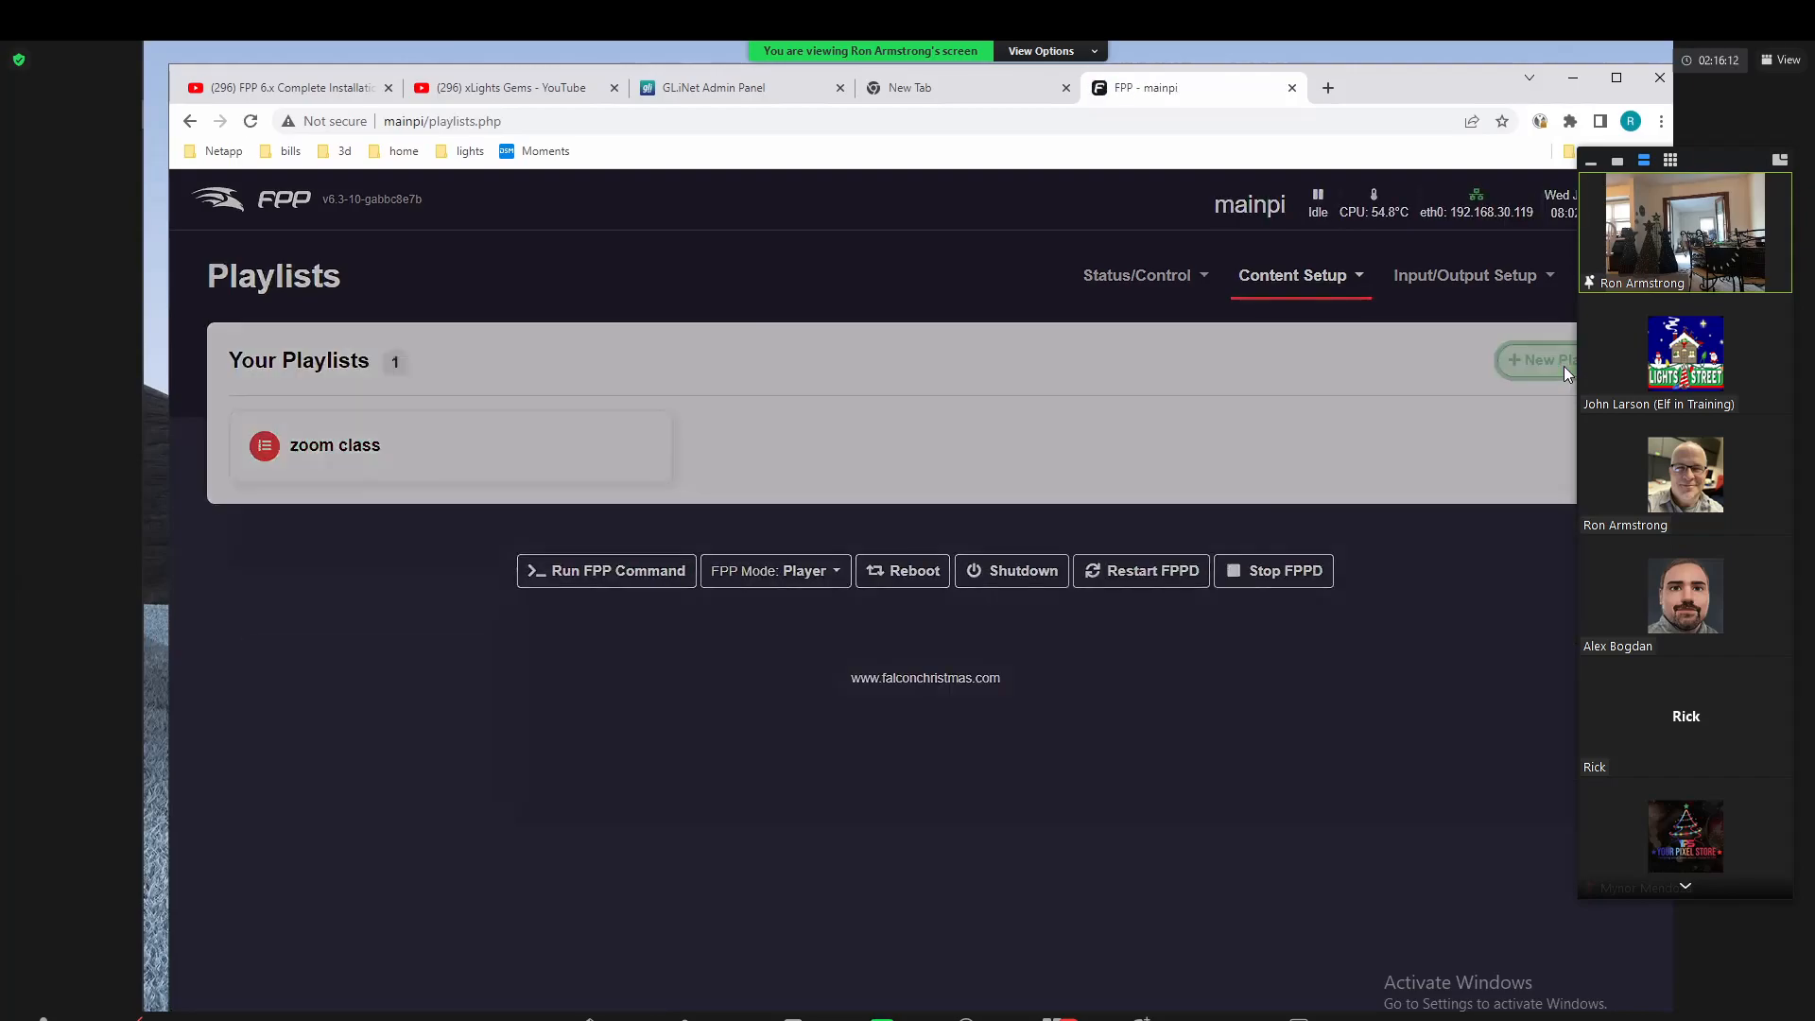
click(750, 349)
text(remote falcon)
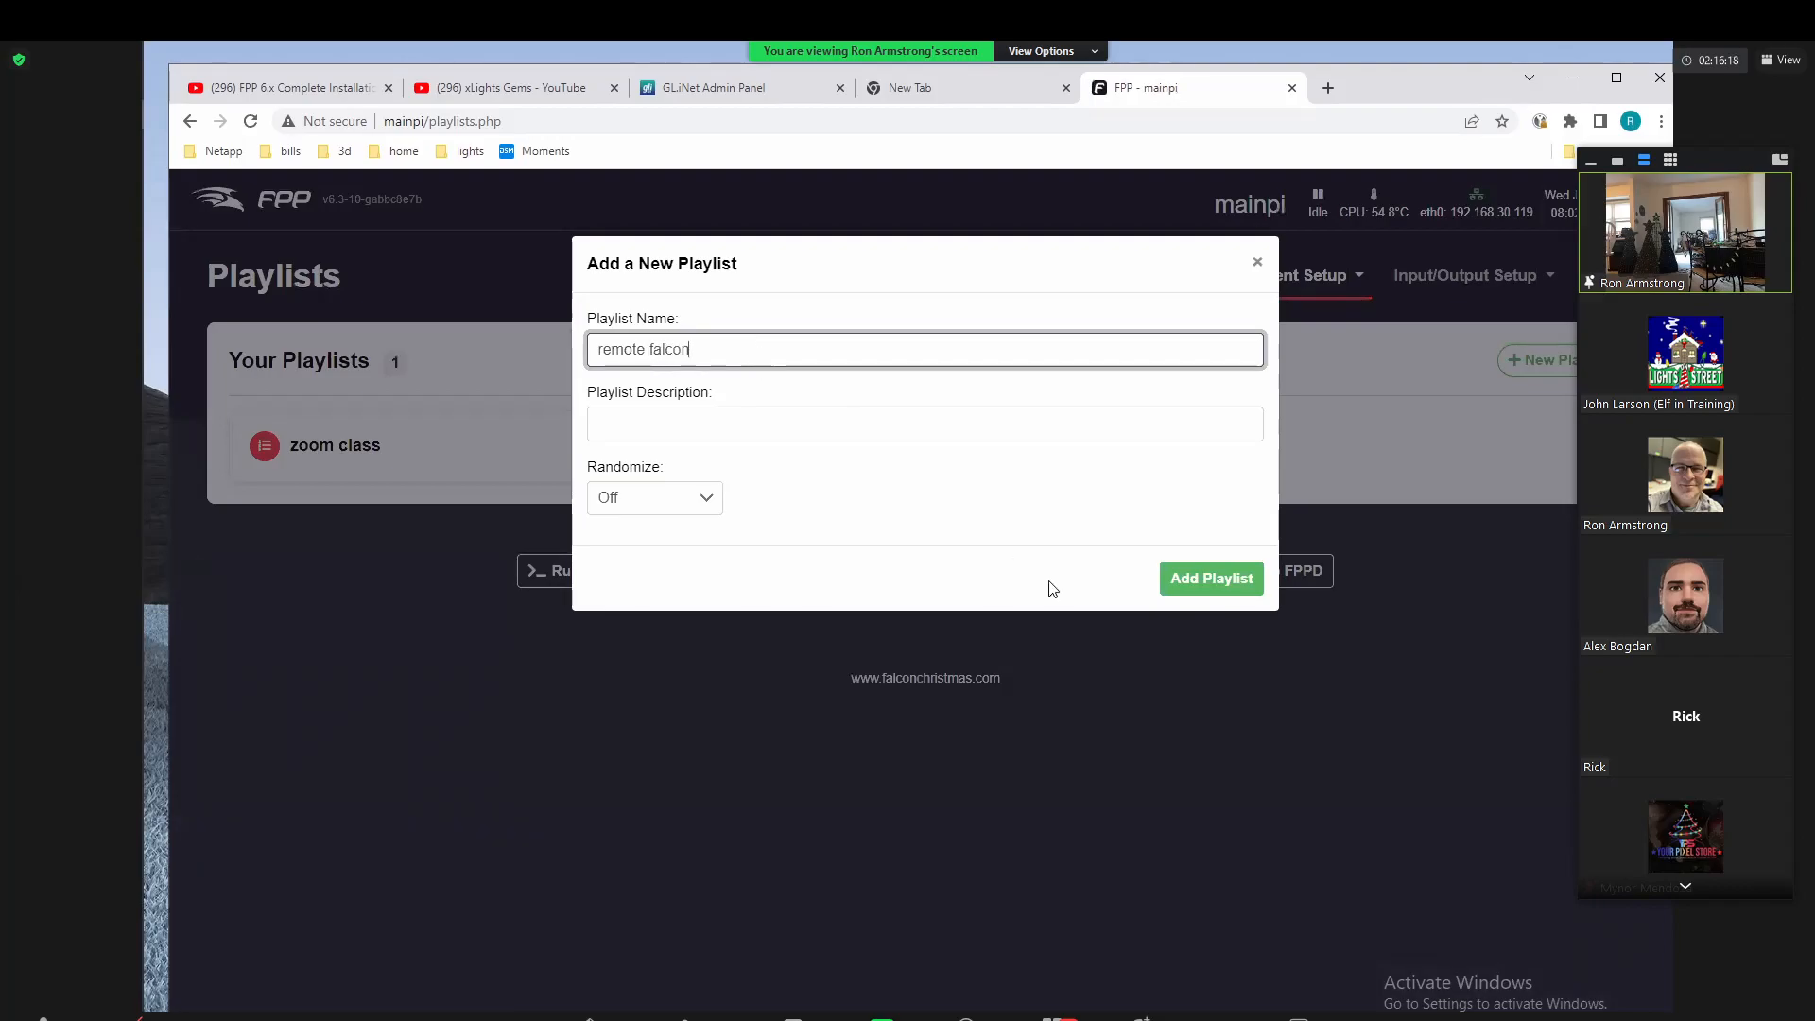
click(1172, 578)
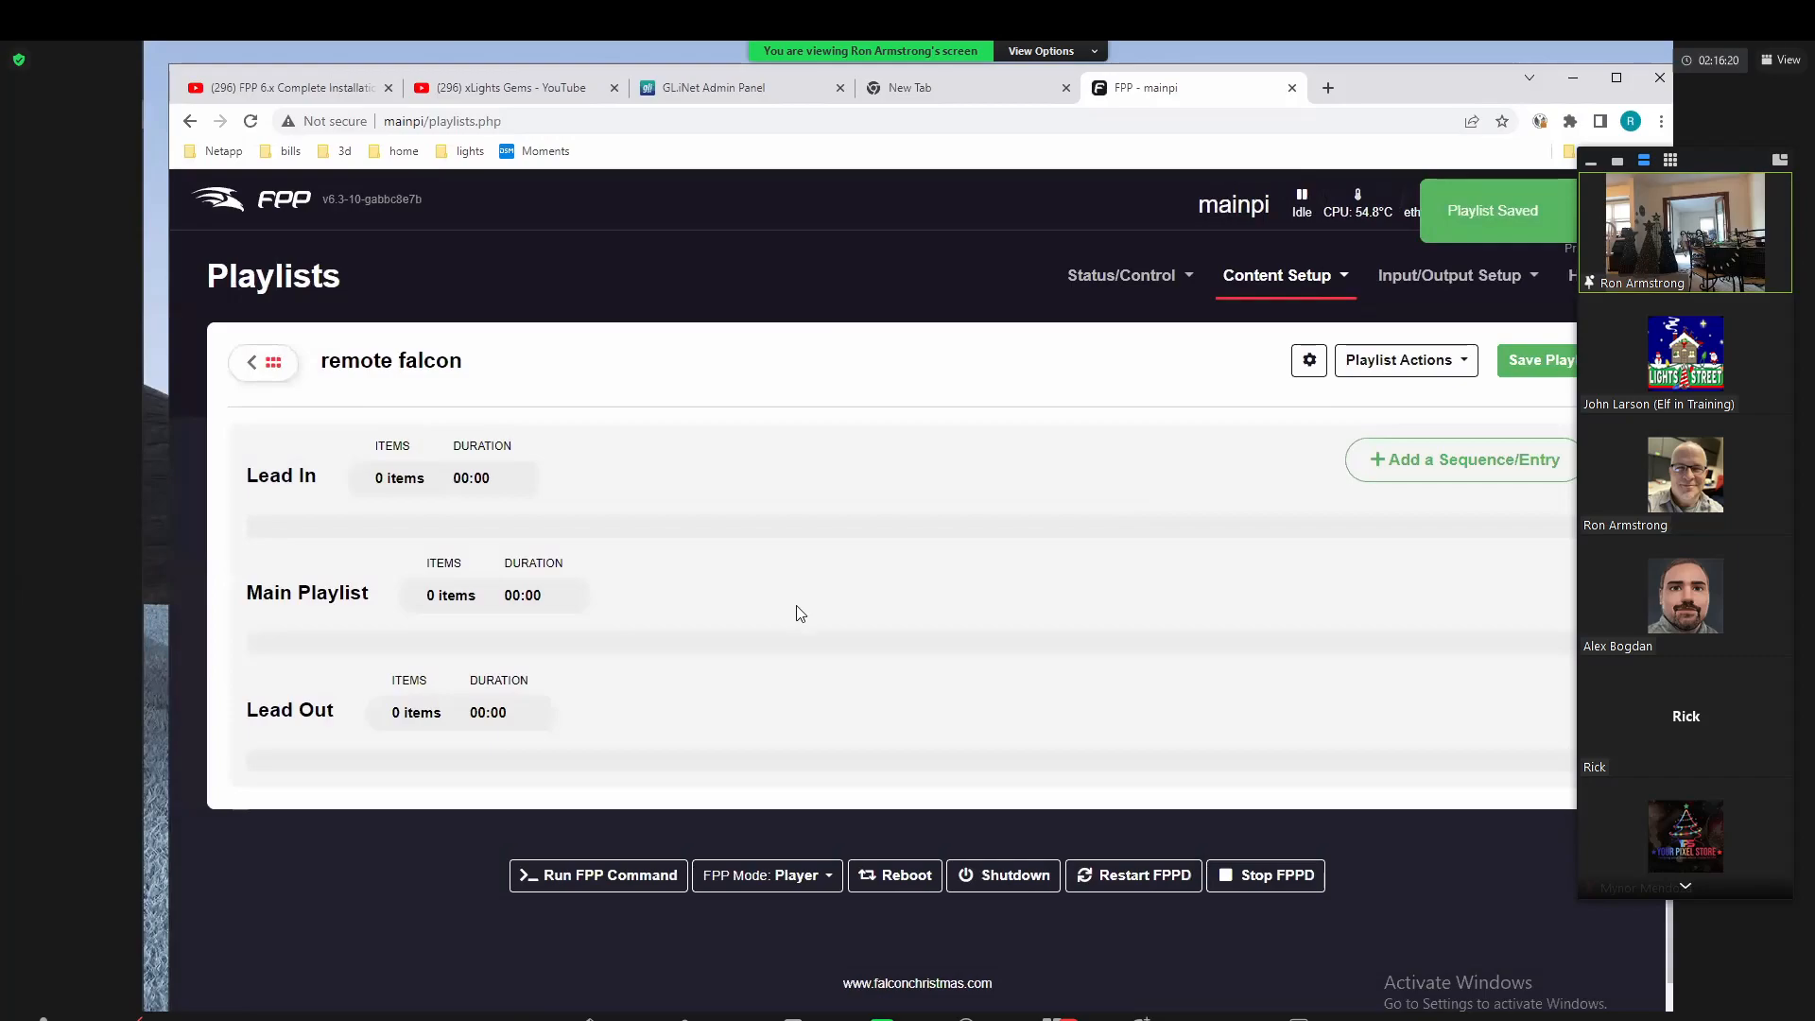
Step: Add blinding-lights-official-audio.fseq with its matching mp3 to the "remote falcon" main playlist and save the playlist
click(1455, 460)
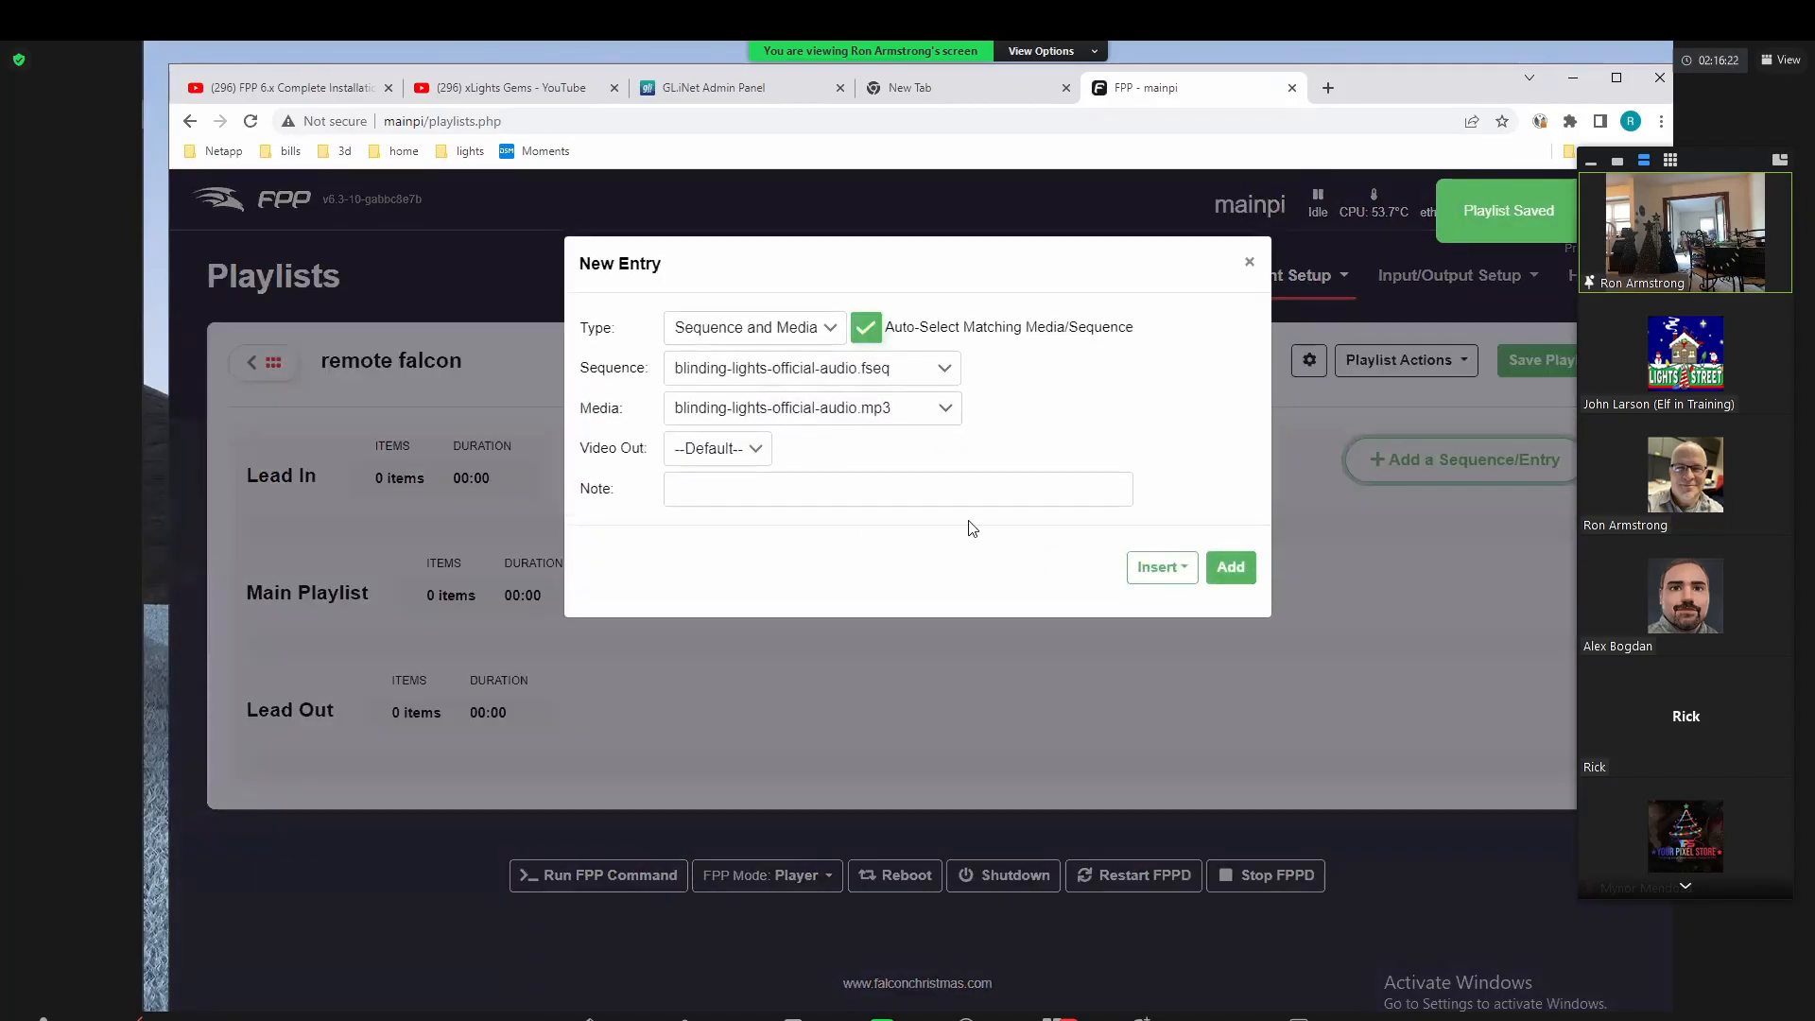
click(1233, 569)
click(1525, 368)
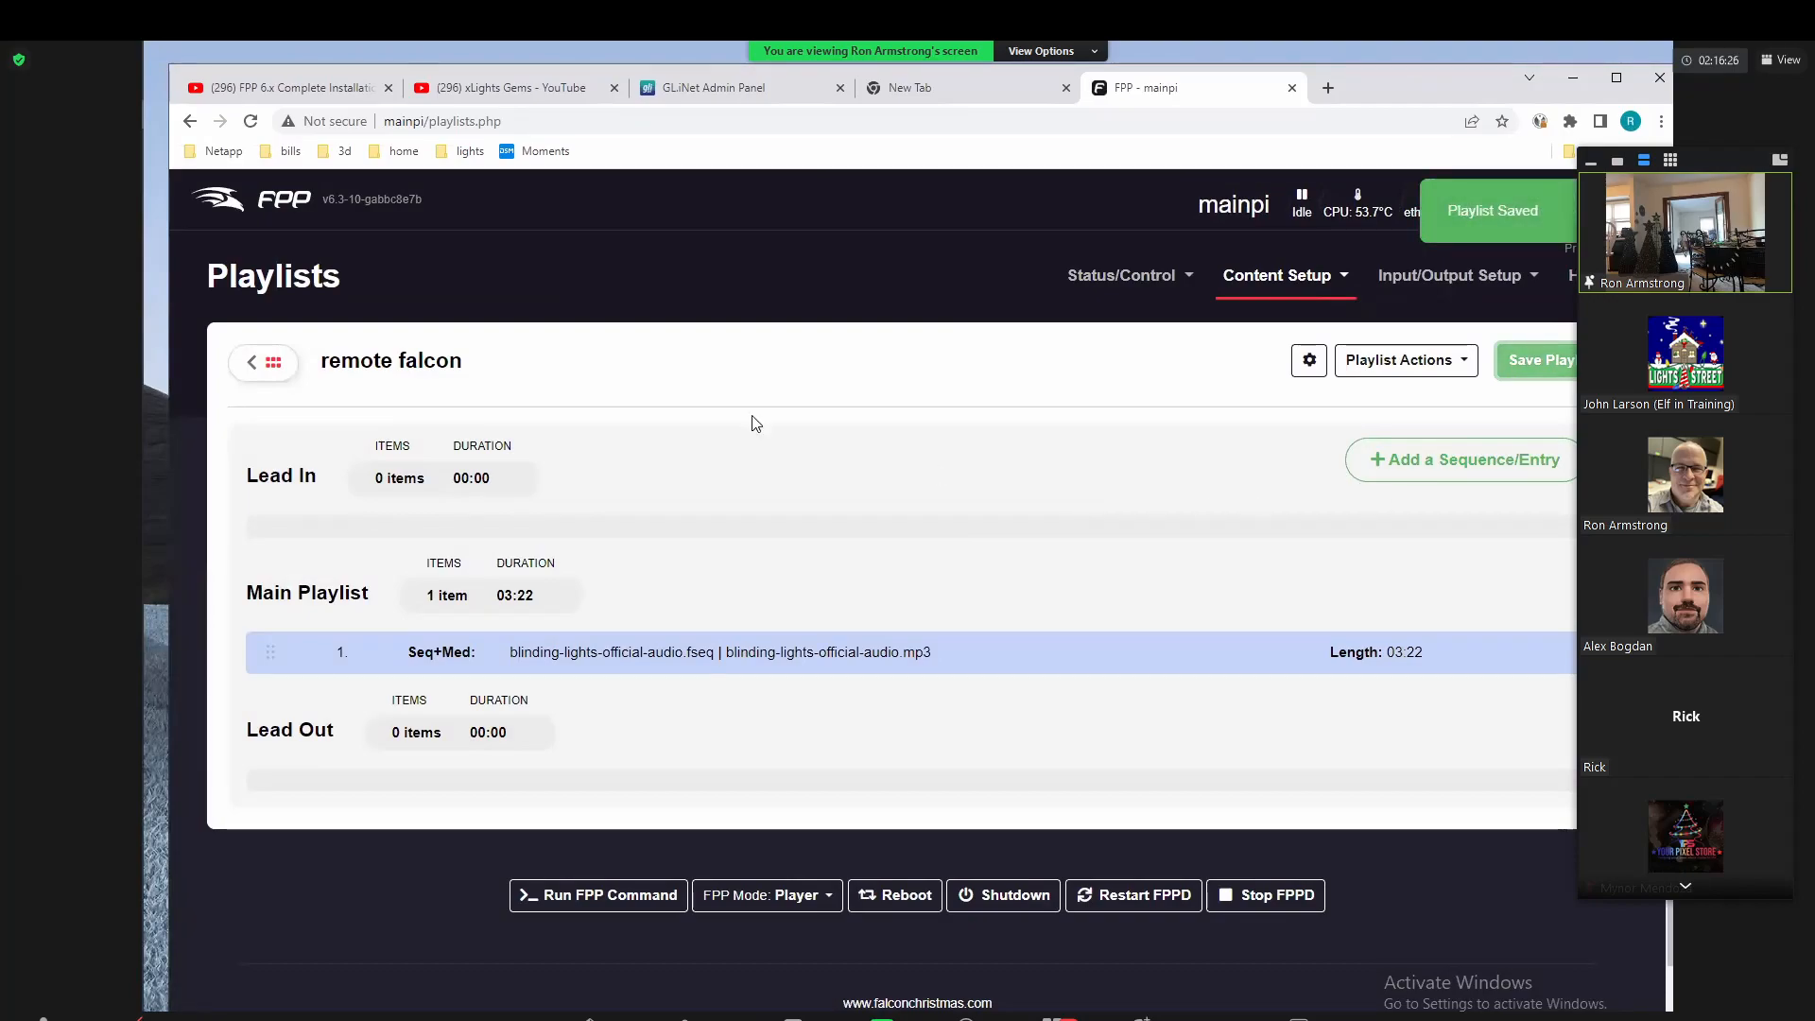
Step: Check the scheduled "zoom class" playback on the Status page and stop it immediately
click(1289, 300)
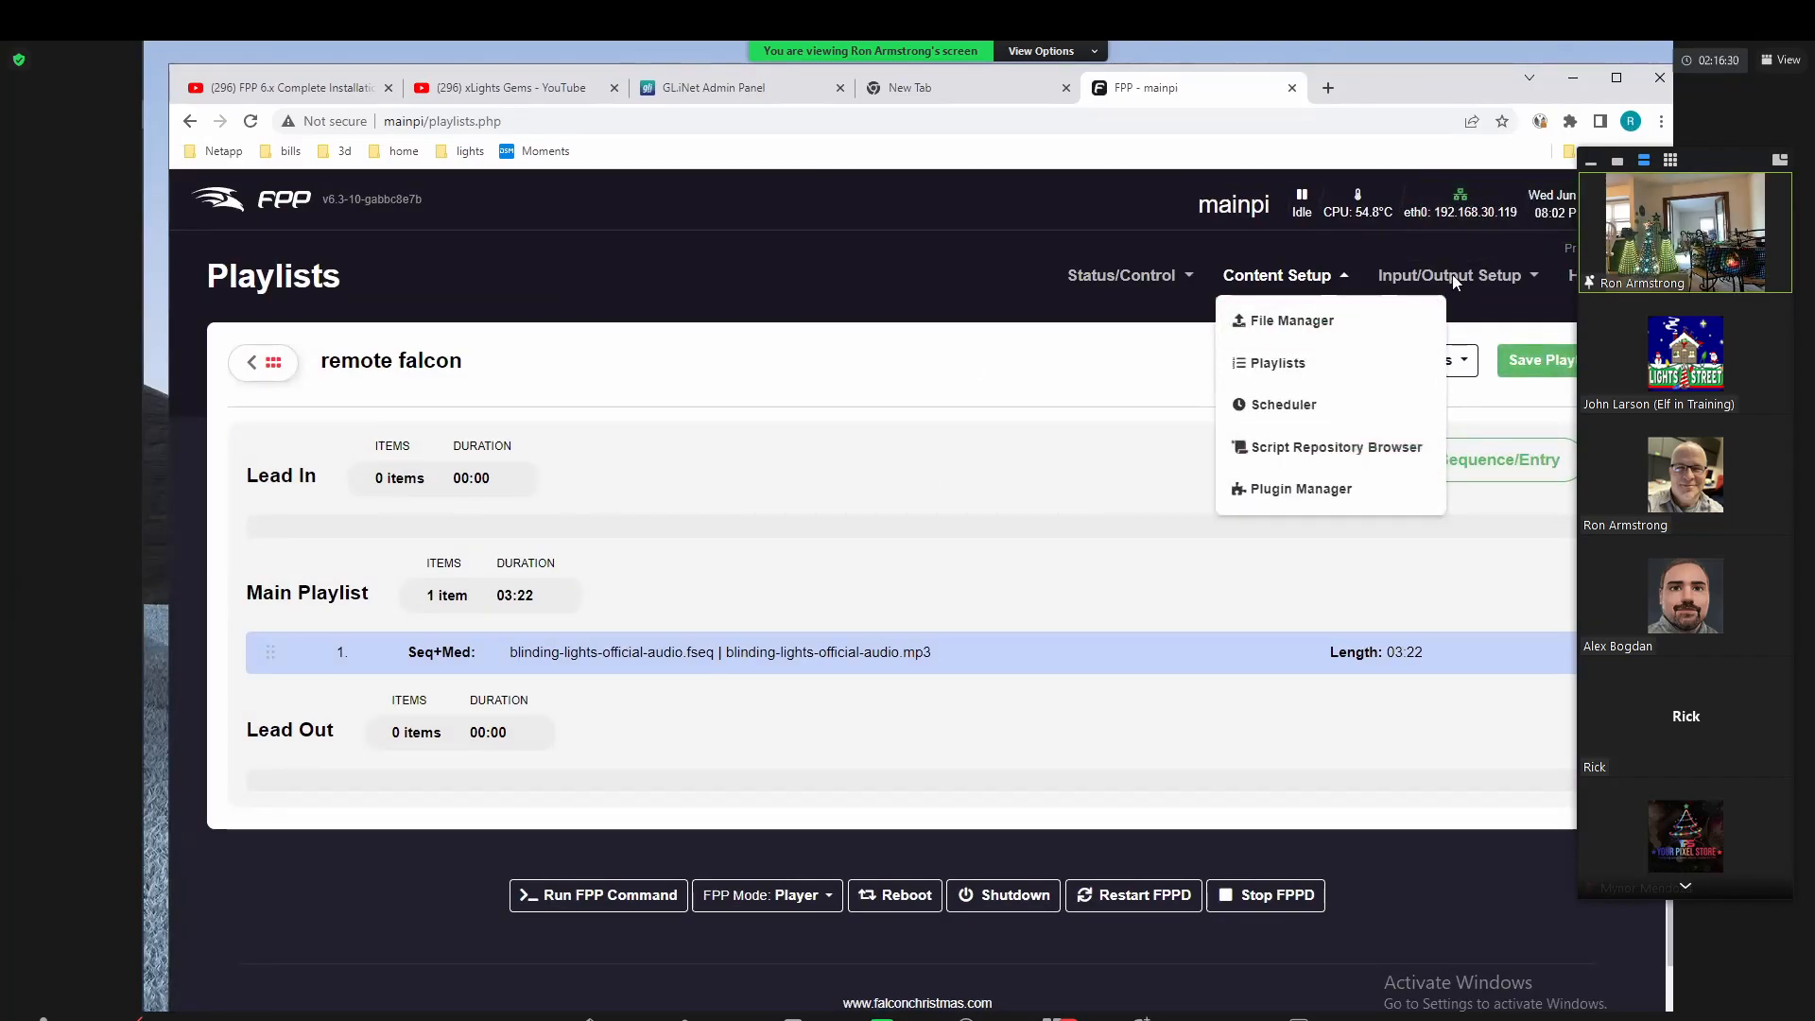
click(1115, 283)
click(1146, 318)
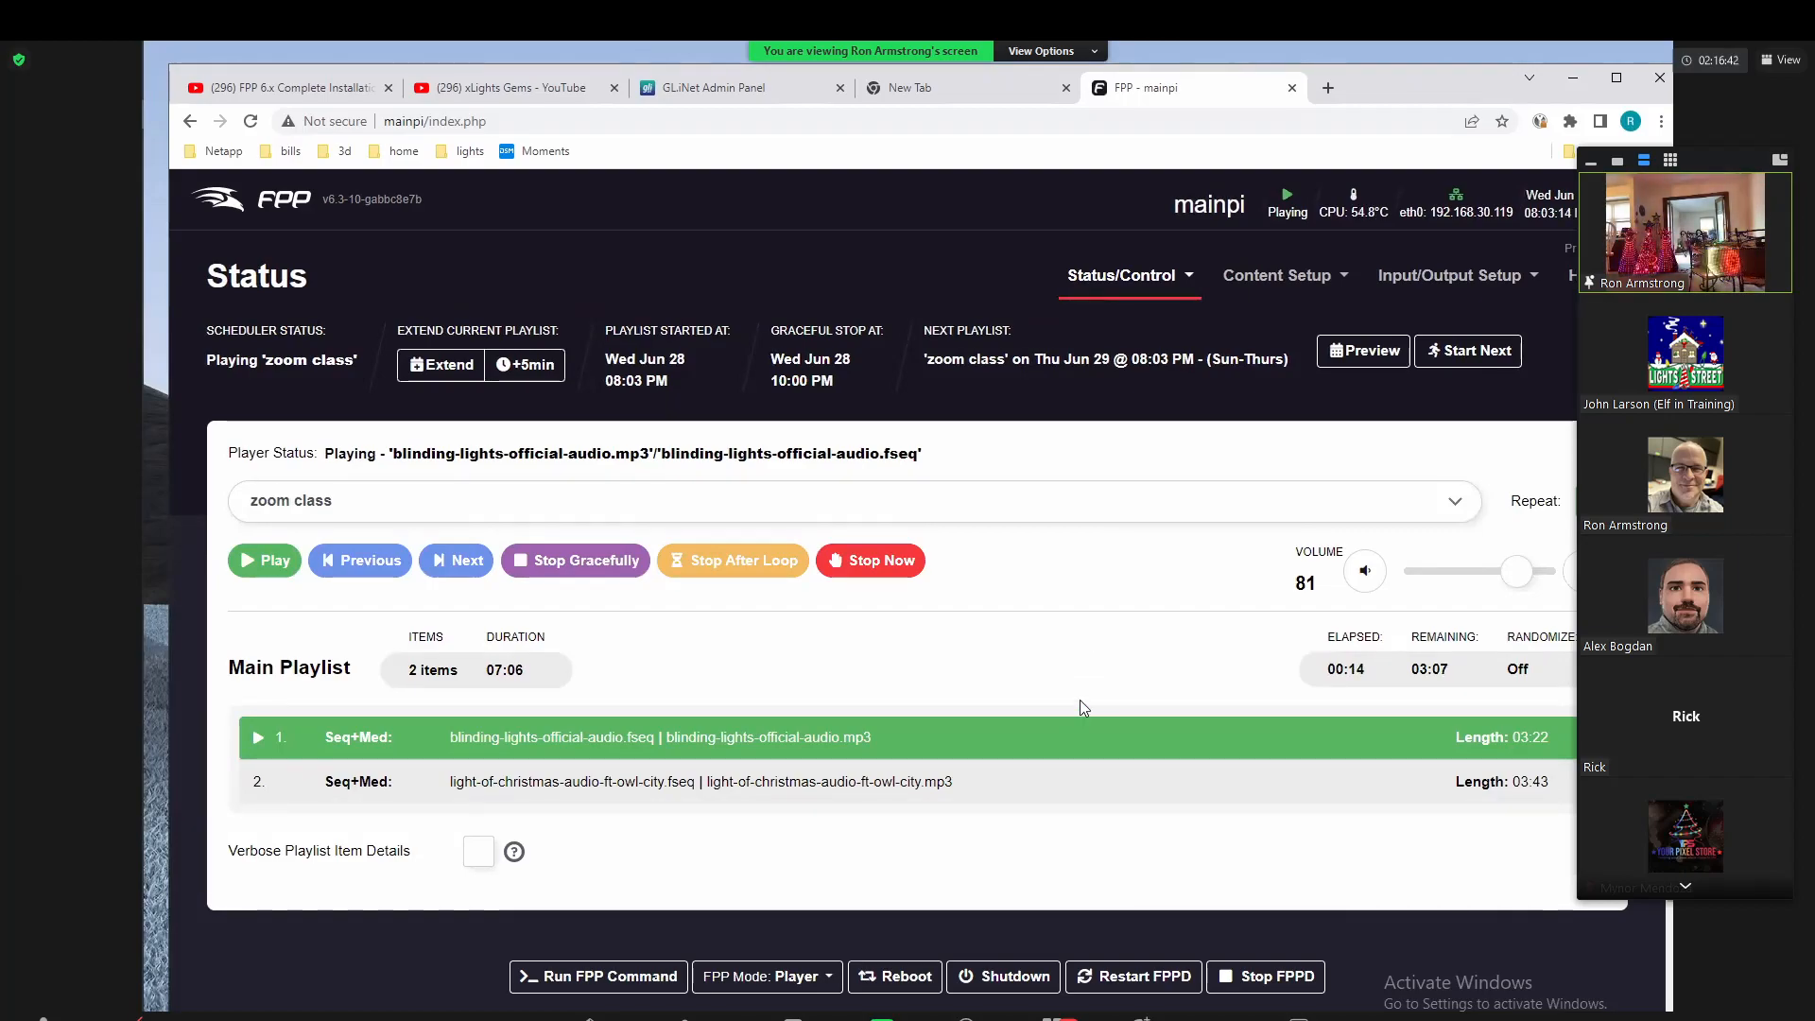
click(897, 567)
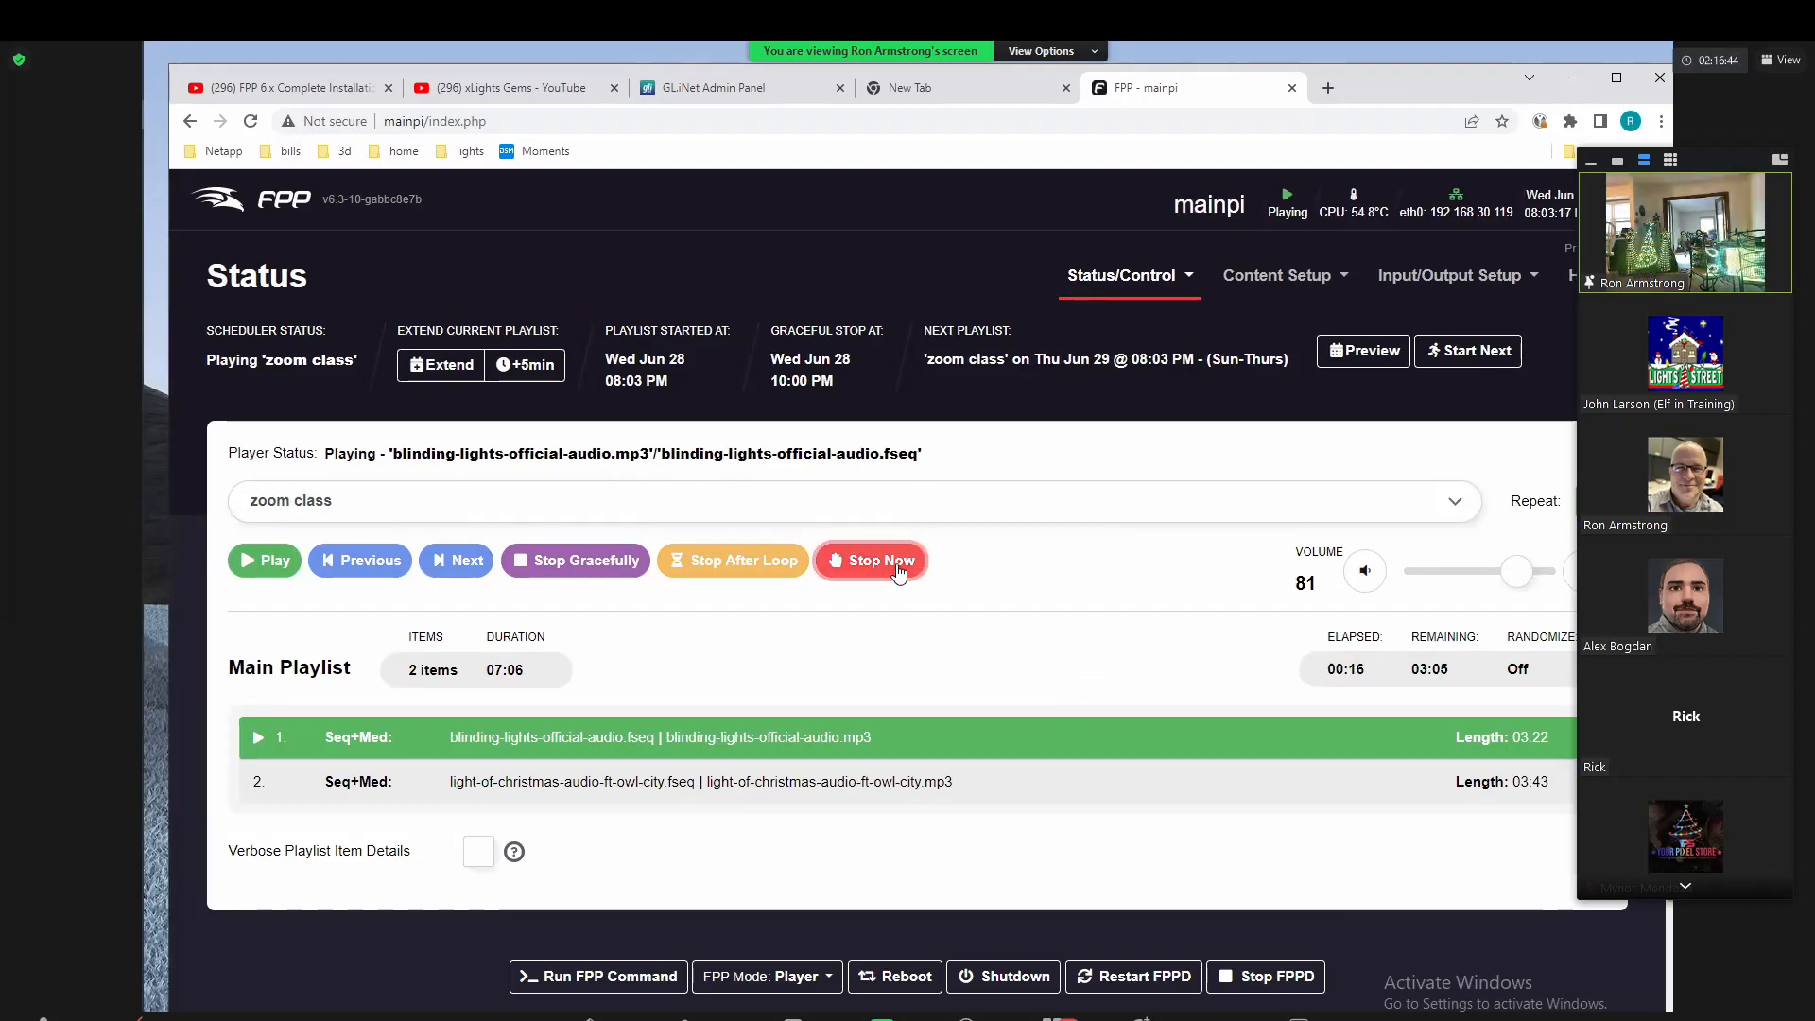
Step: Review the saved playlists, then check the schedule entries for the "zoom class" playlist
click(1273, 276)
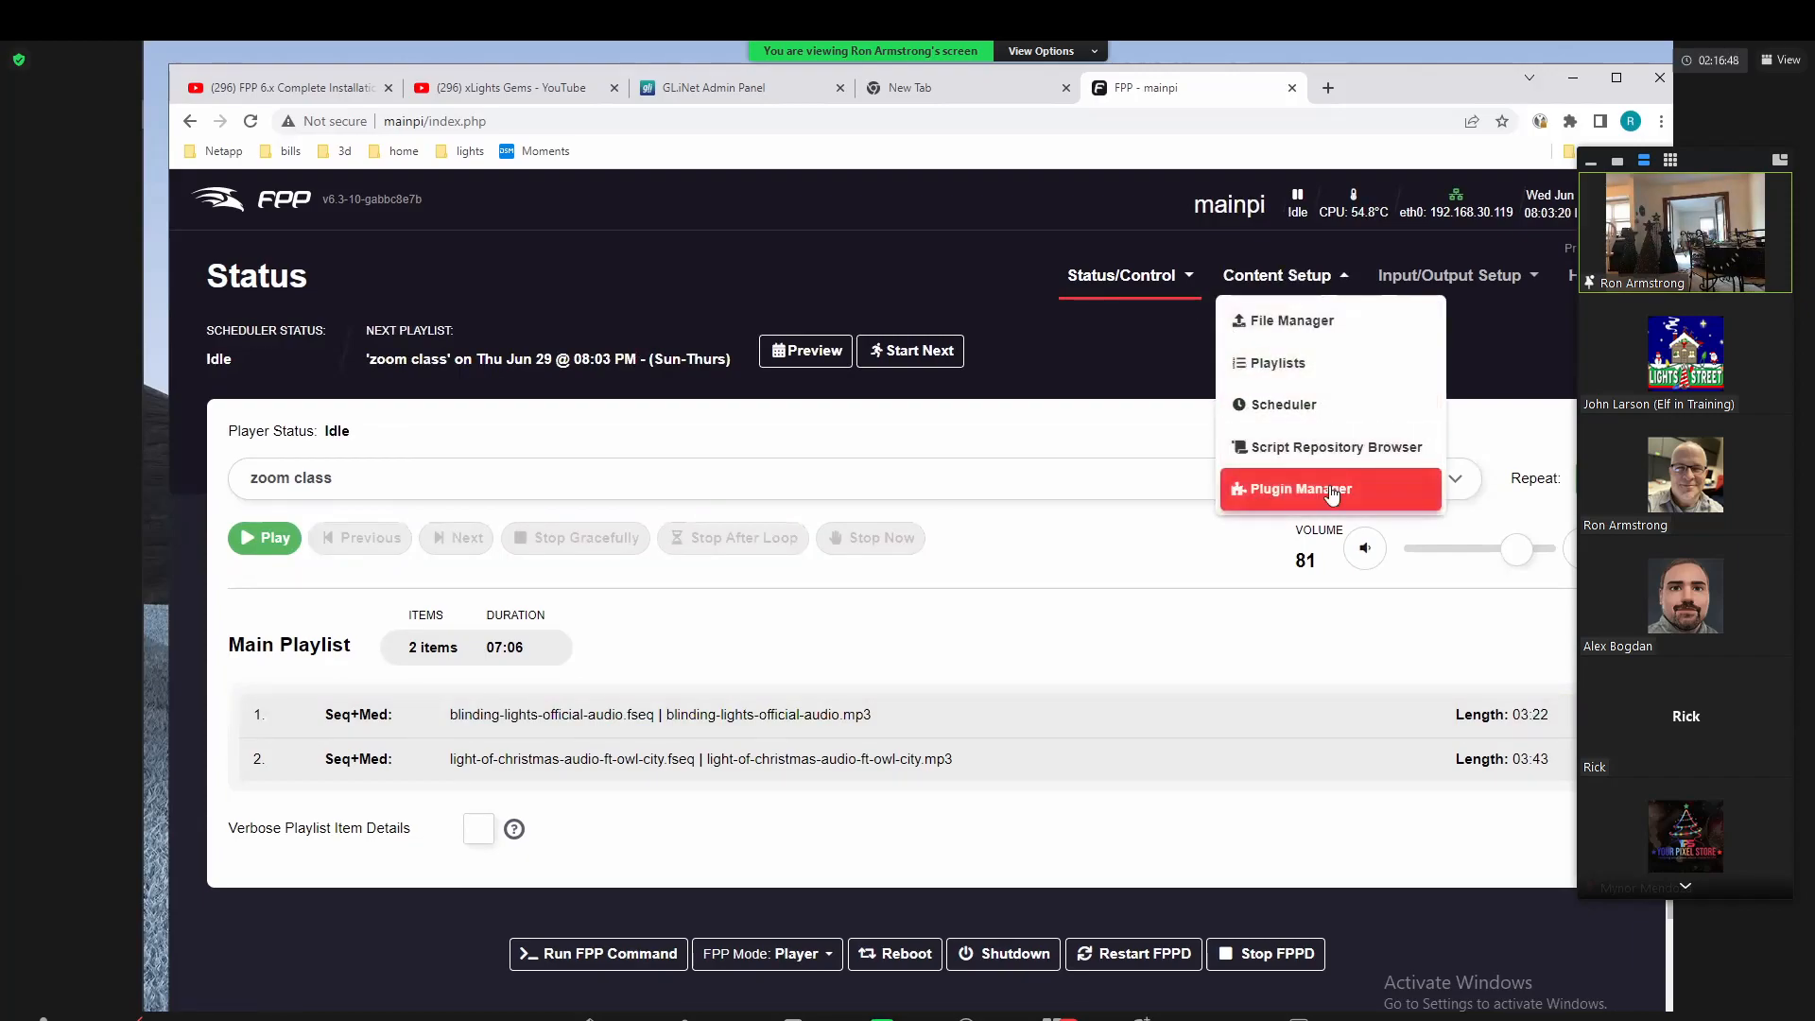
click(1302, 357)
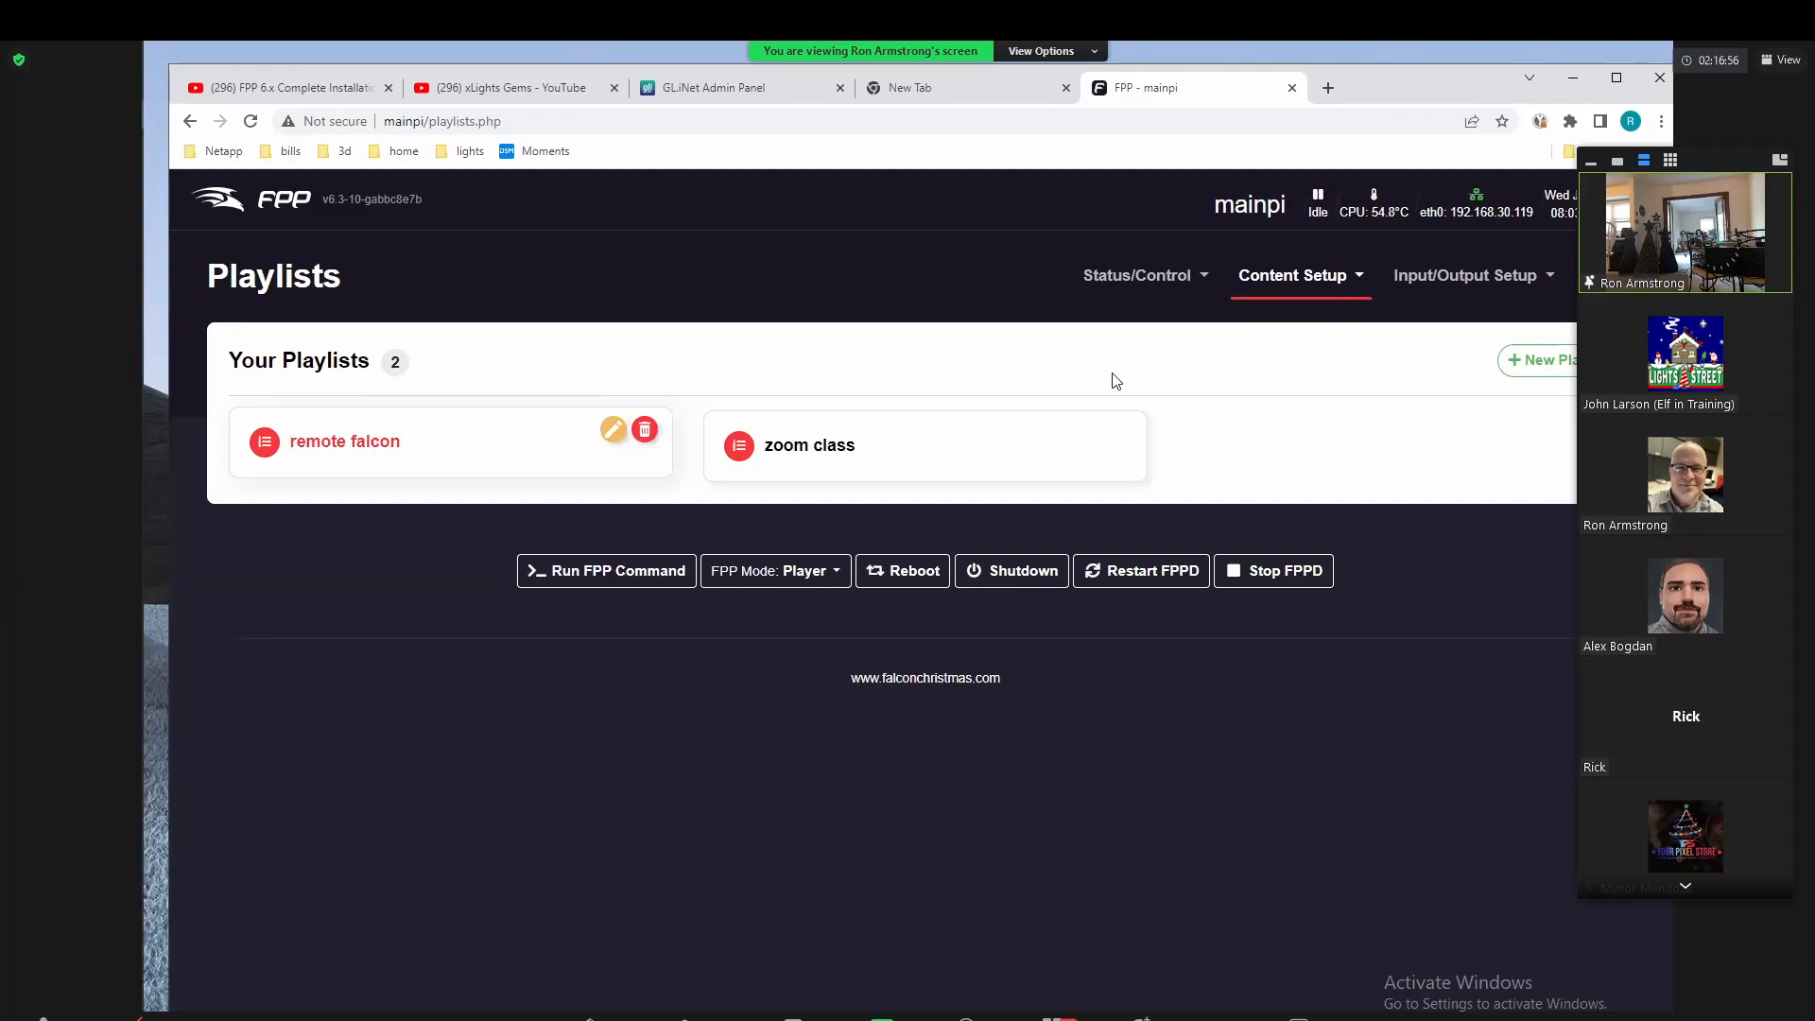
click(1302, 282)
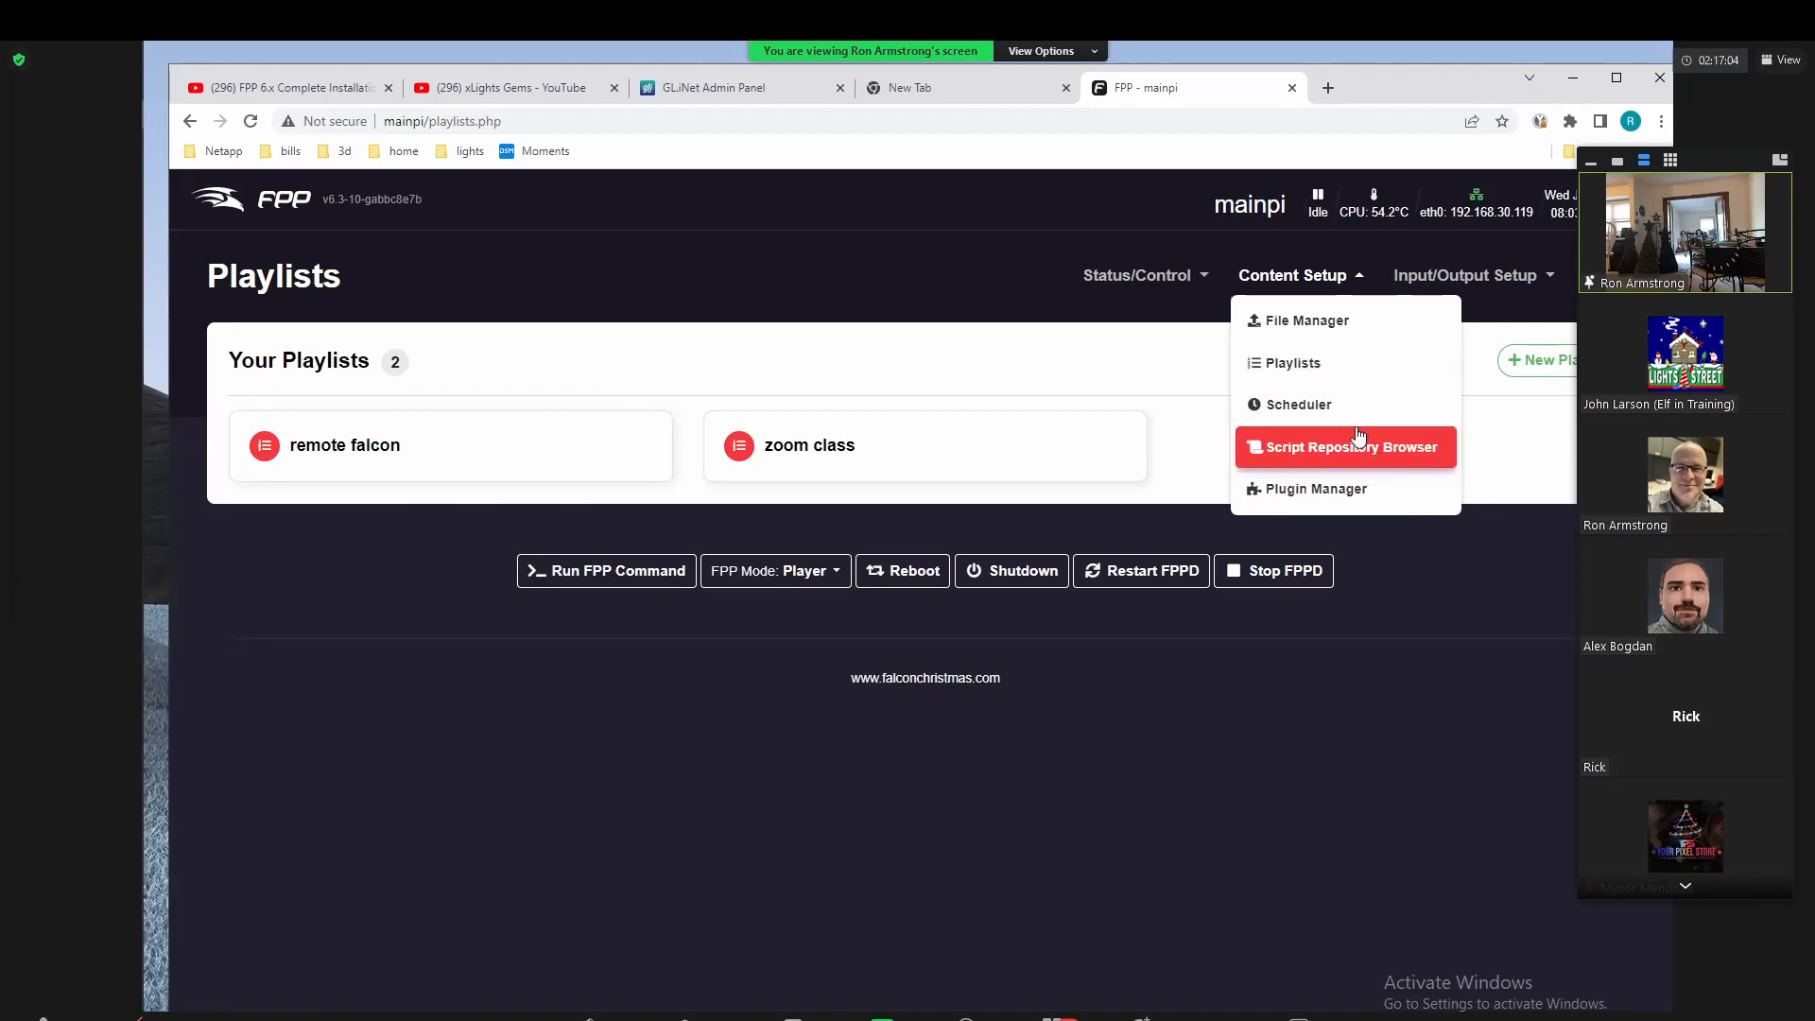
click(1327, 402)
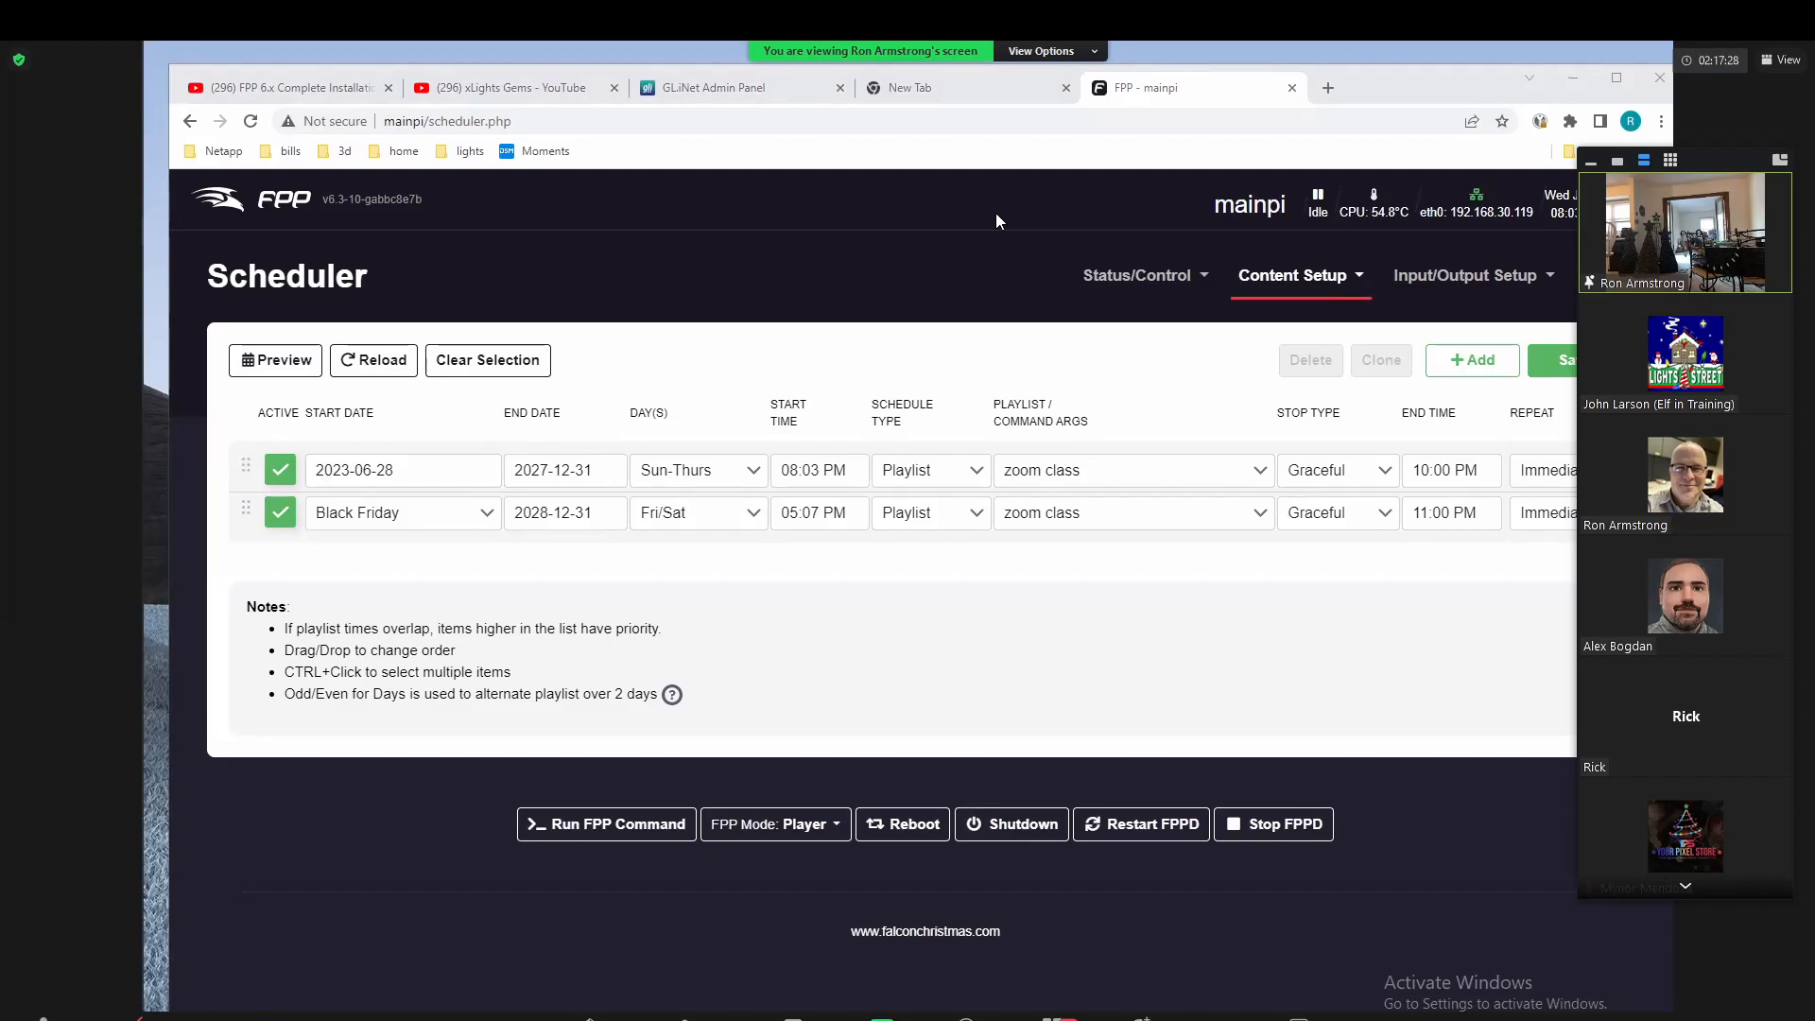
Step: Open the Plugin Manager and browse the plugins available for installation
click(1295, 283)
click(1309, 492)
scroll(495, 620, down, 4)
scroll(494, 620, down, 8)
scroll(504, 633, down, 4)
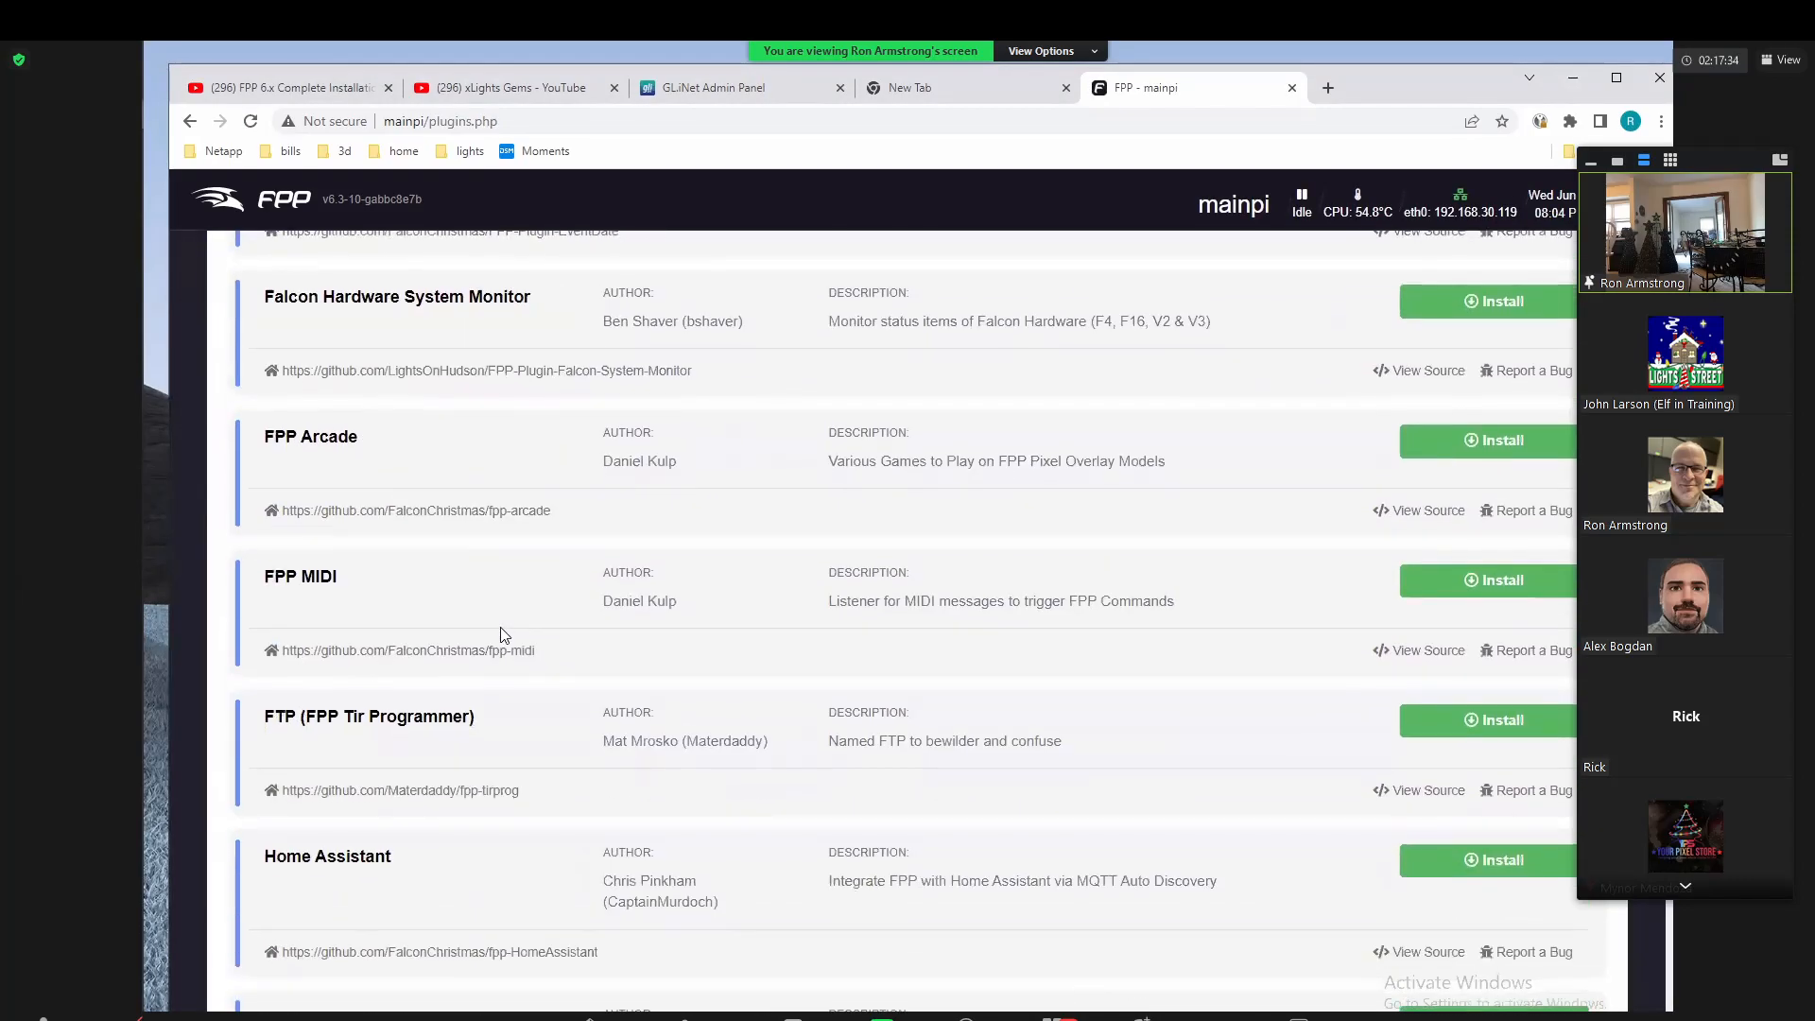
scroll(405, 479, up, 9)
scroll(518, 590, up, 12)
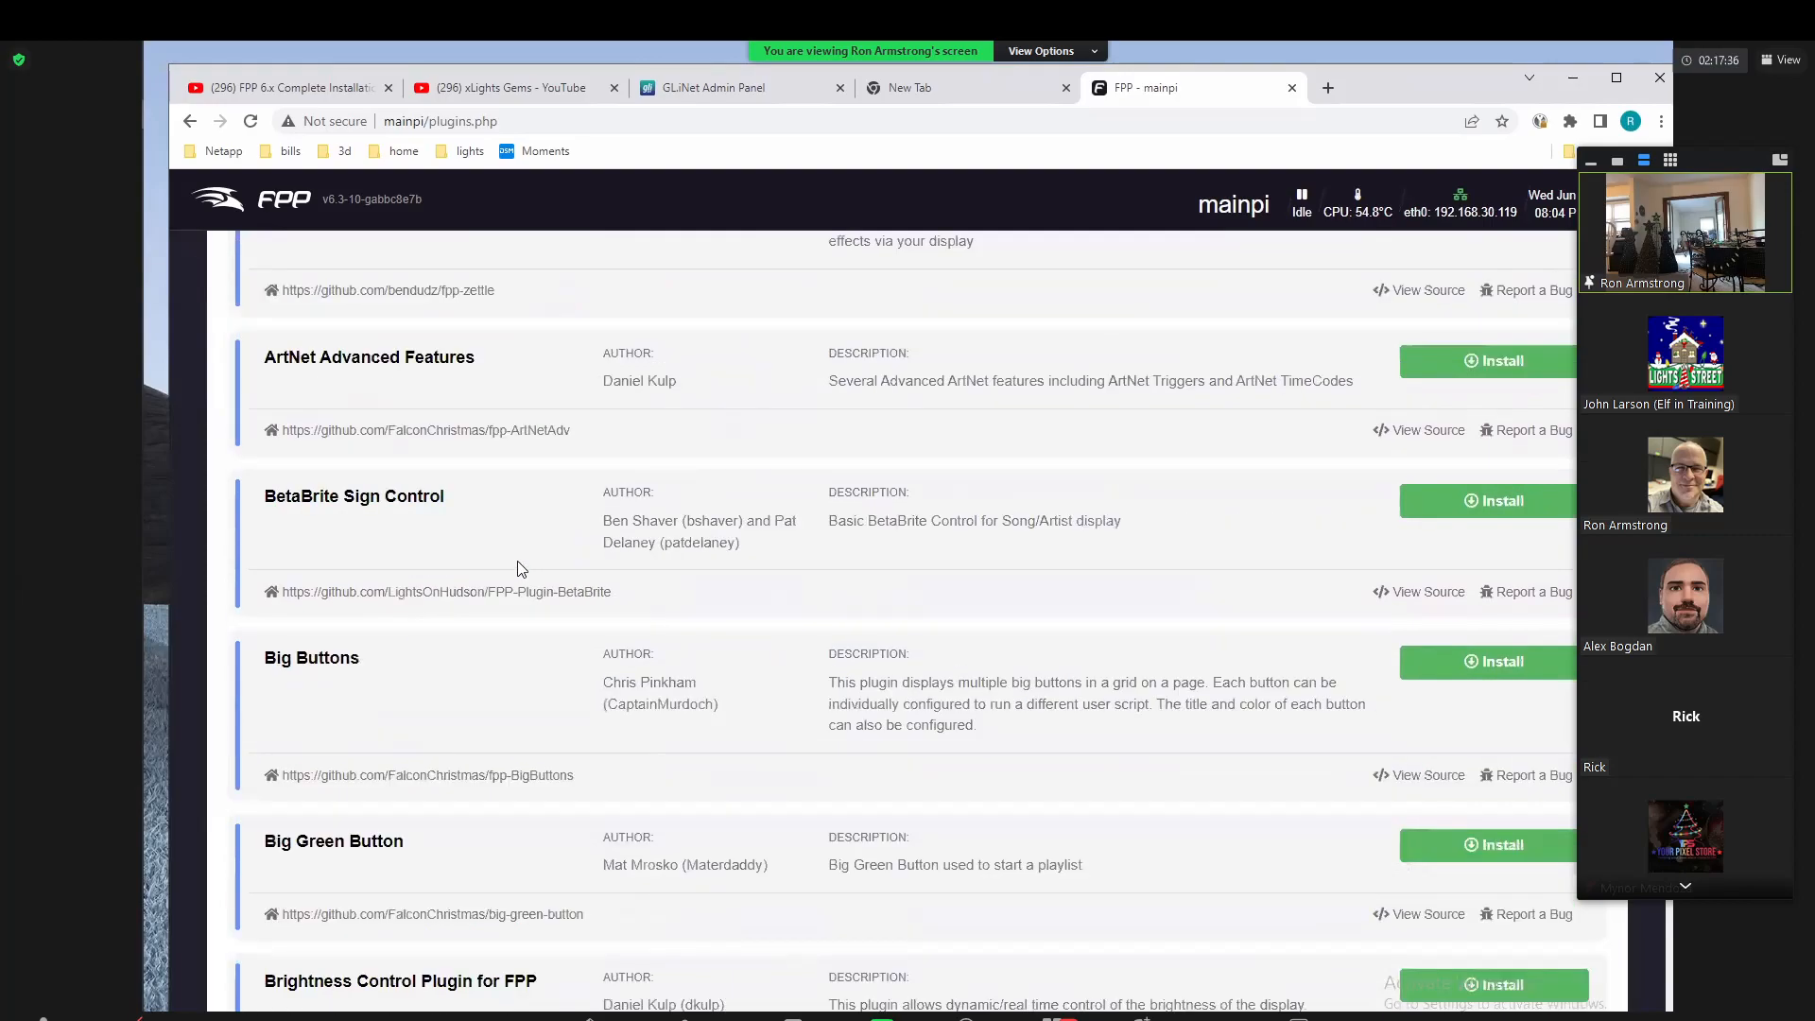
Step: Search the available plugins for "remote" to locate the Remote Falcon plugin
click(548, 368)
text(remoet)
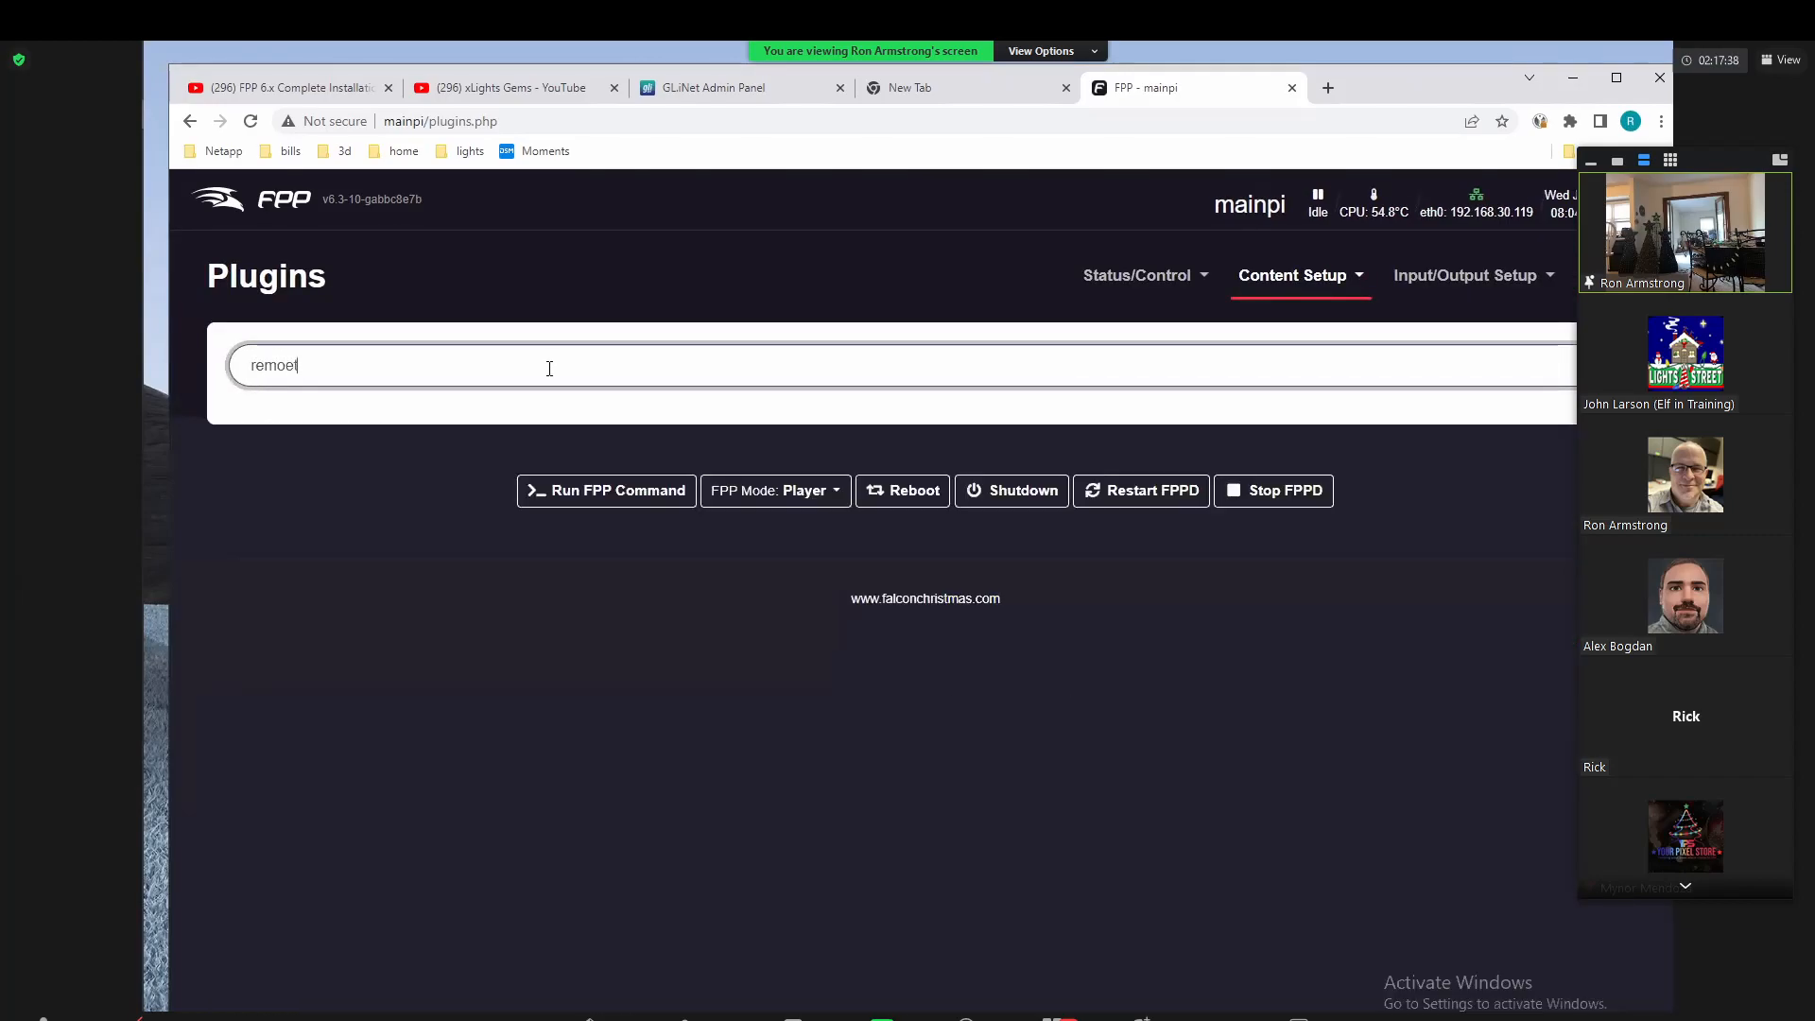
key(BackSpace)
key(BackSpace)
text(te)
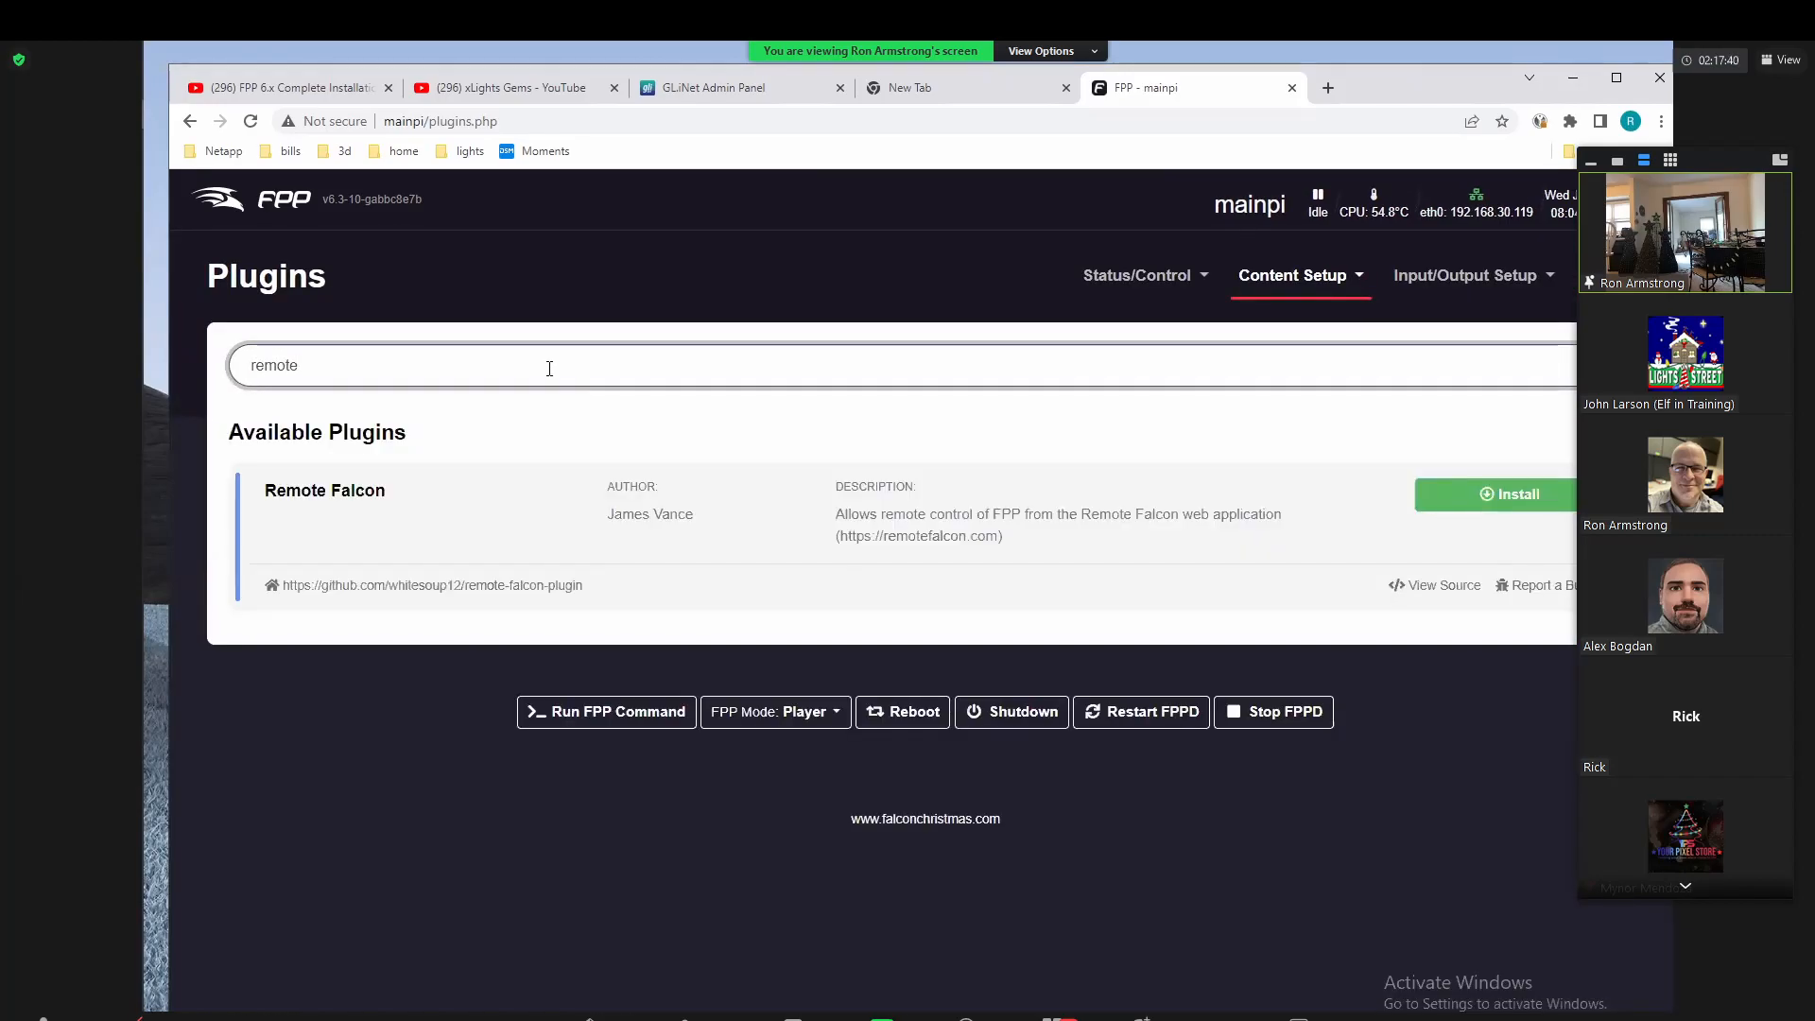
click(1456, 499)
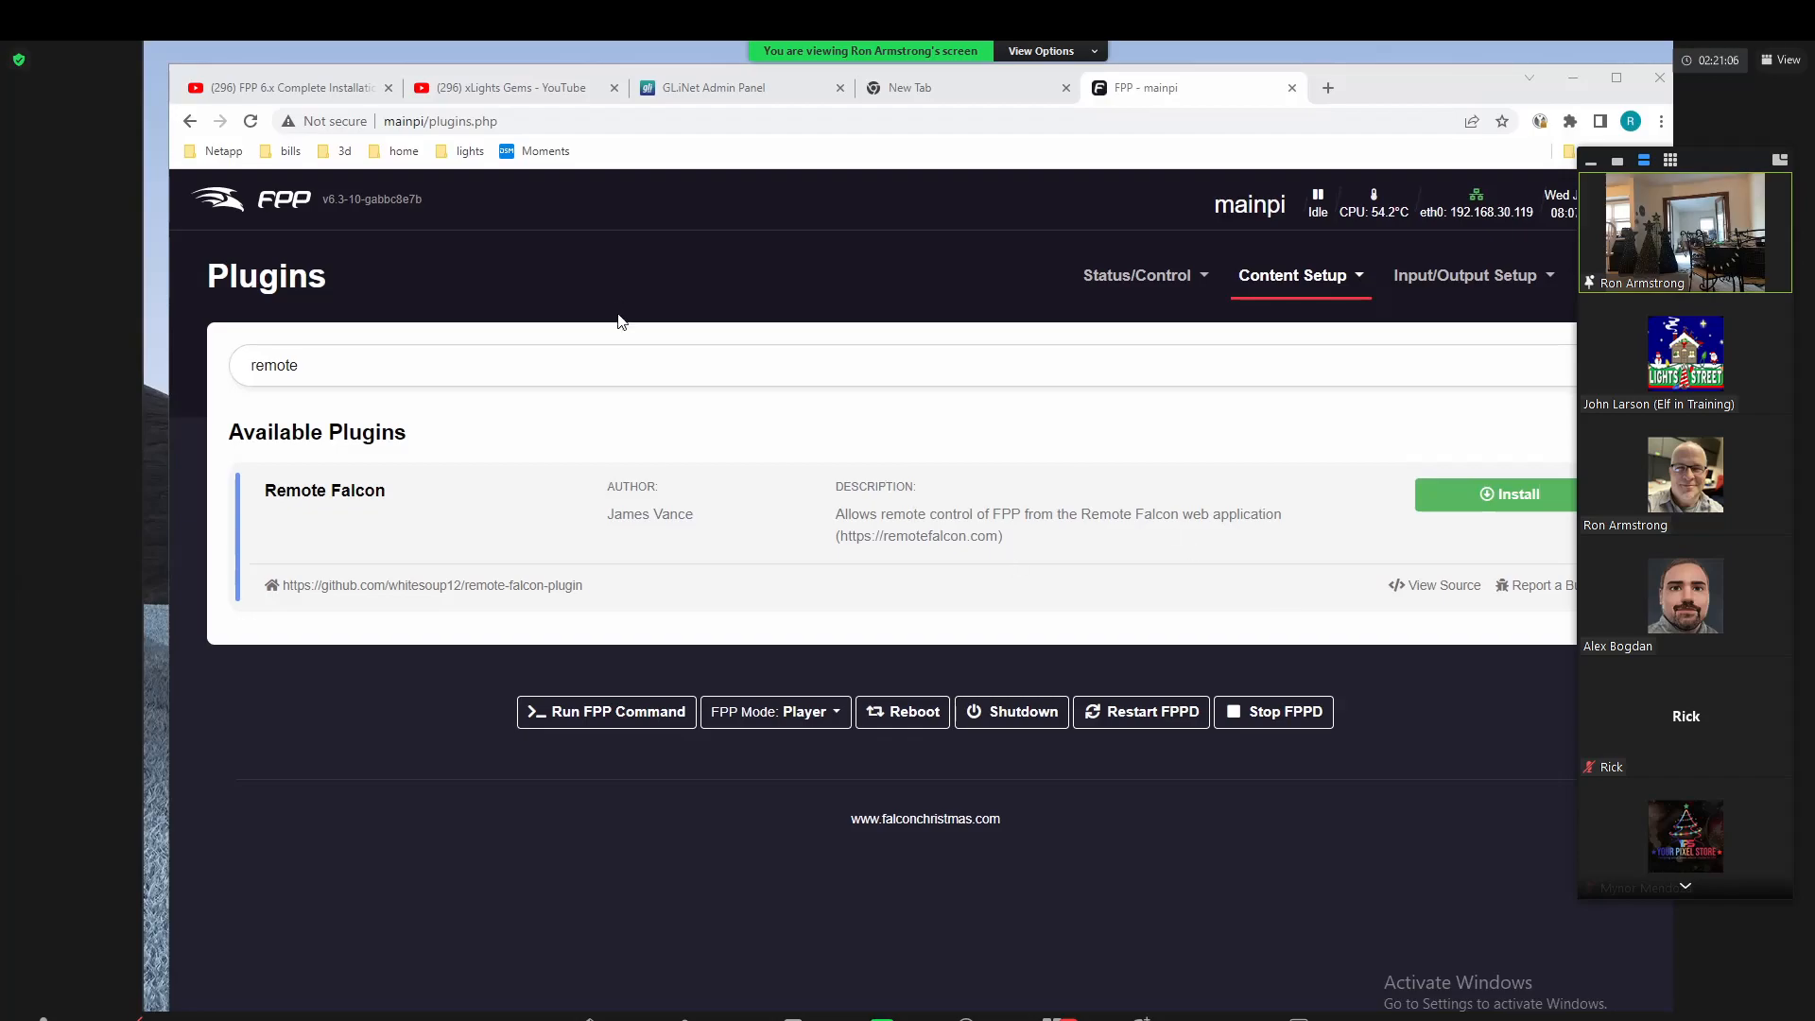
Step: Switch to the xLights Gems channel on YouTube and look through its videos for the Remote Falcon session
click(479, 88)
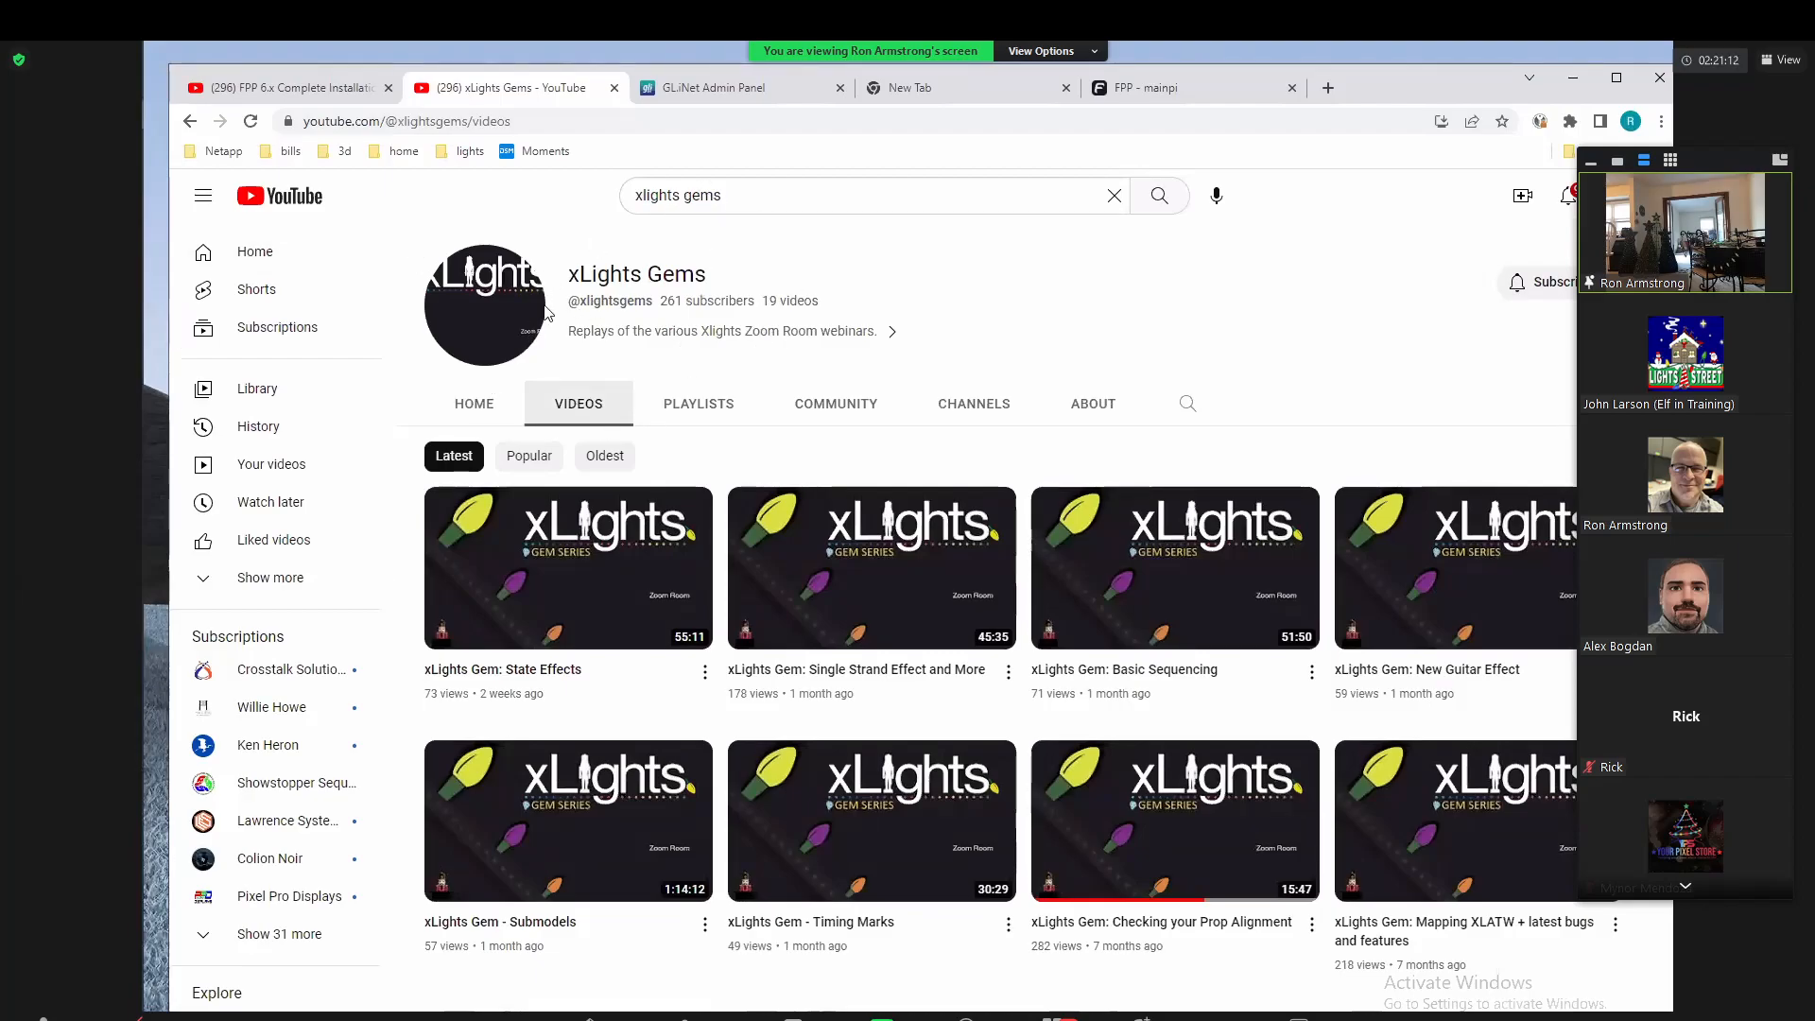
scroll(1006, 488, down, 8)
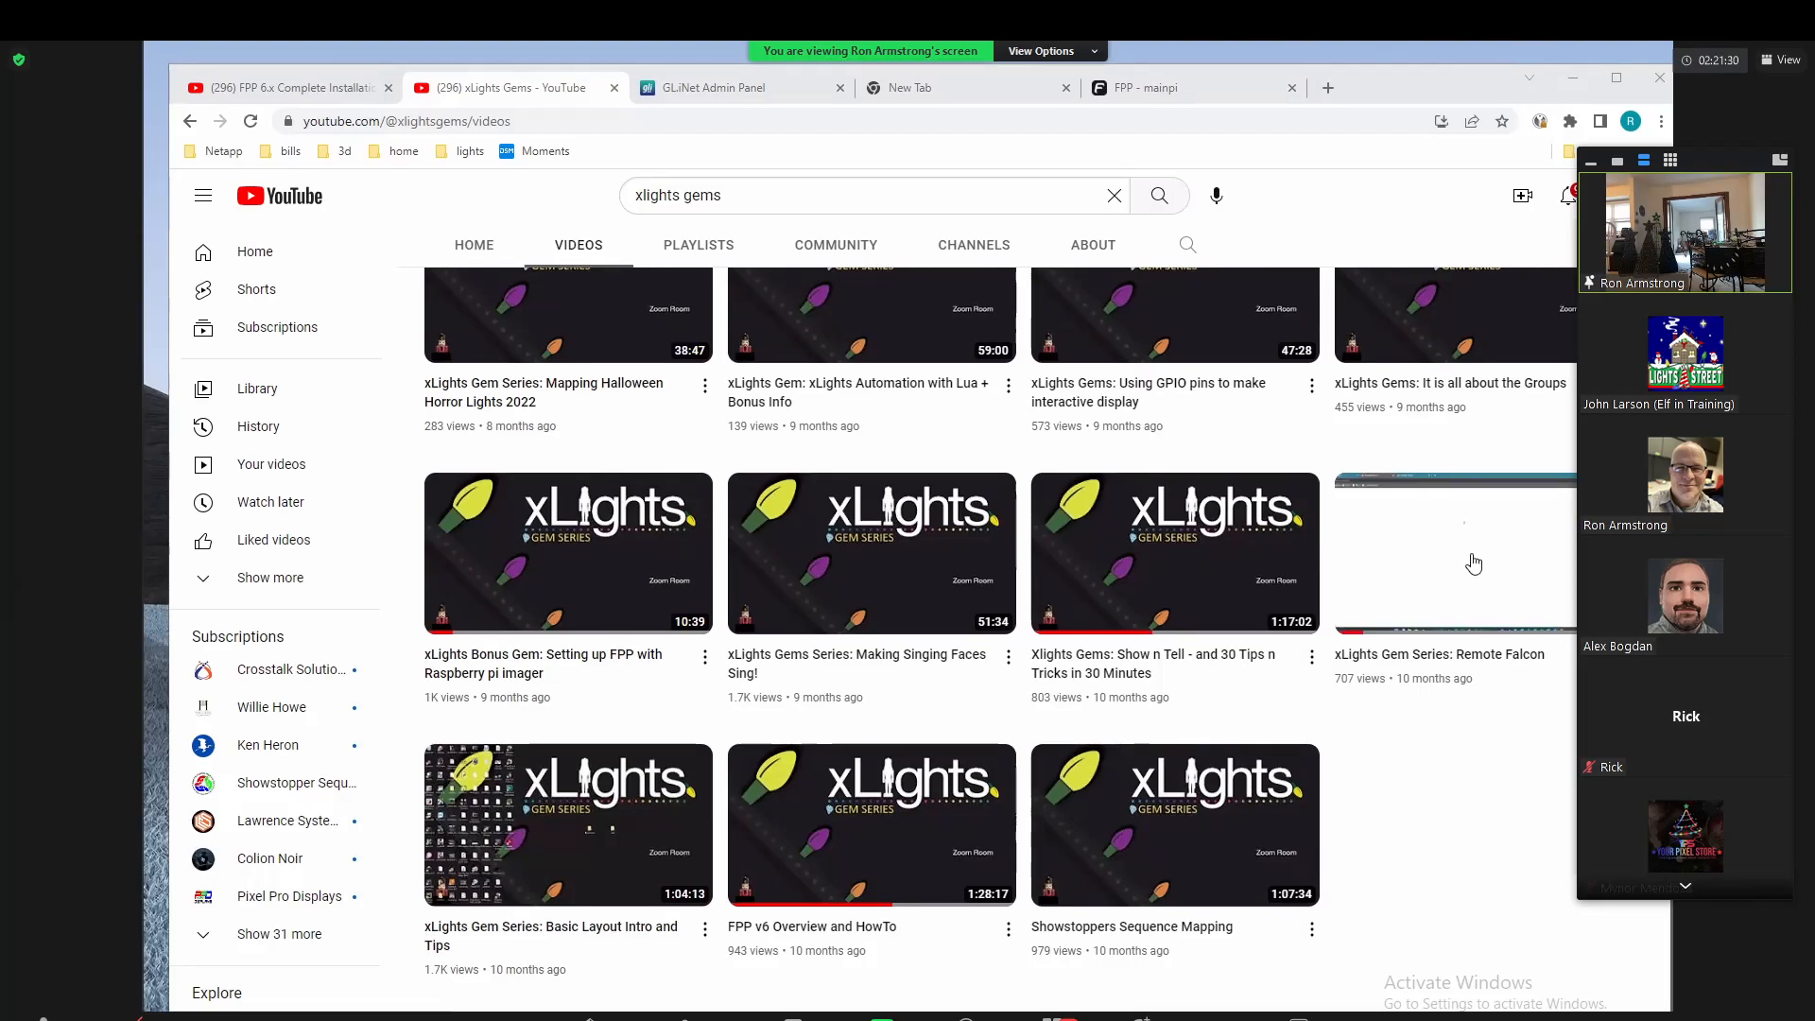
scroll(1473, 564, up, 5)
scroll(1473, 564, up, 4)
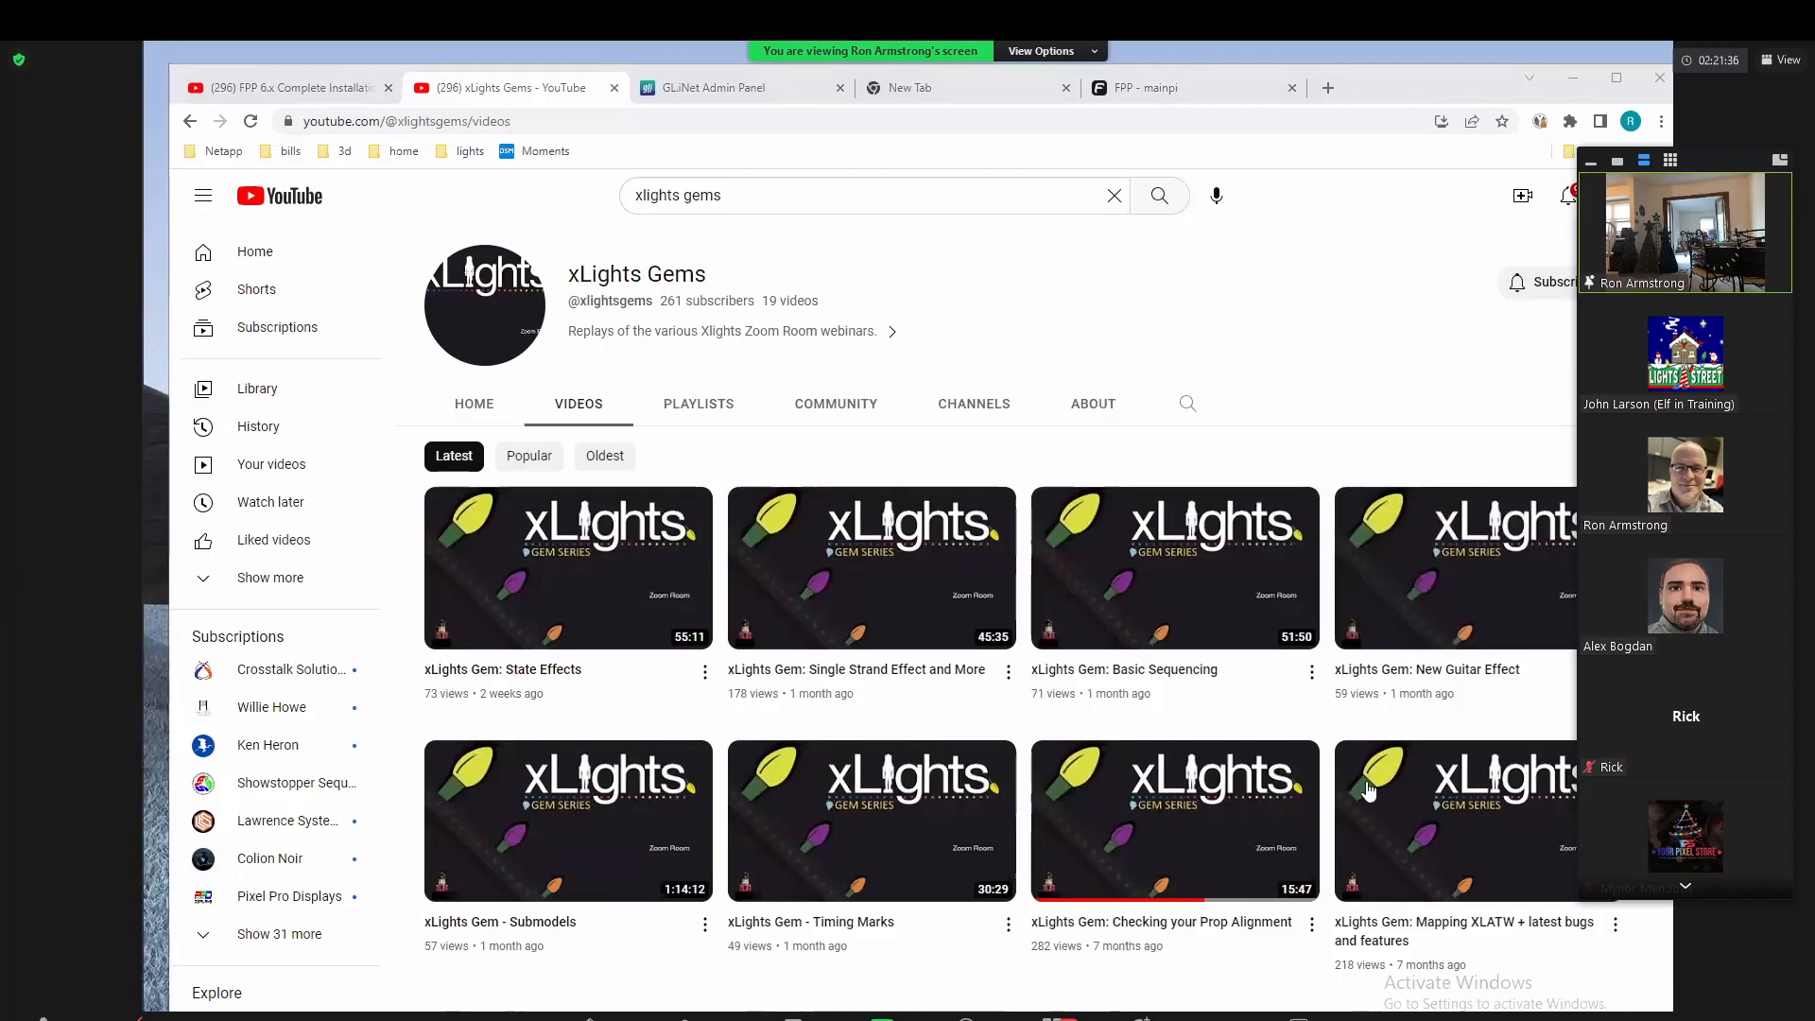
Step: Switch to Adobe Acrobat to view the advanced fpp show network diagram, and return to Chrome
key(alt+Tab)
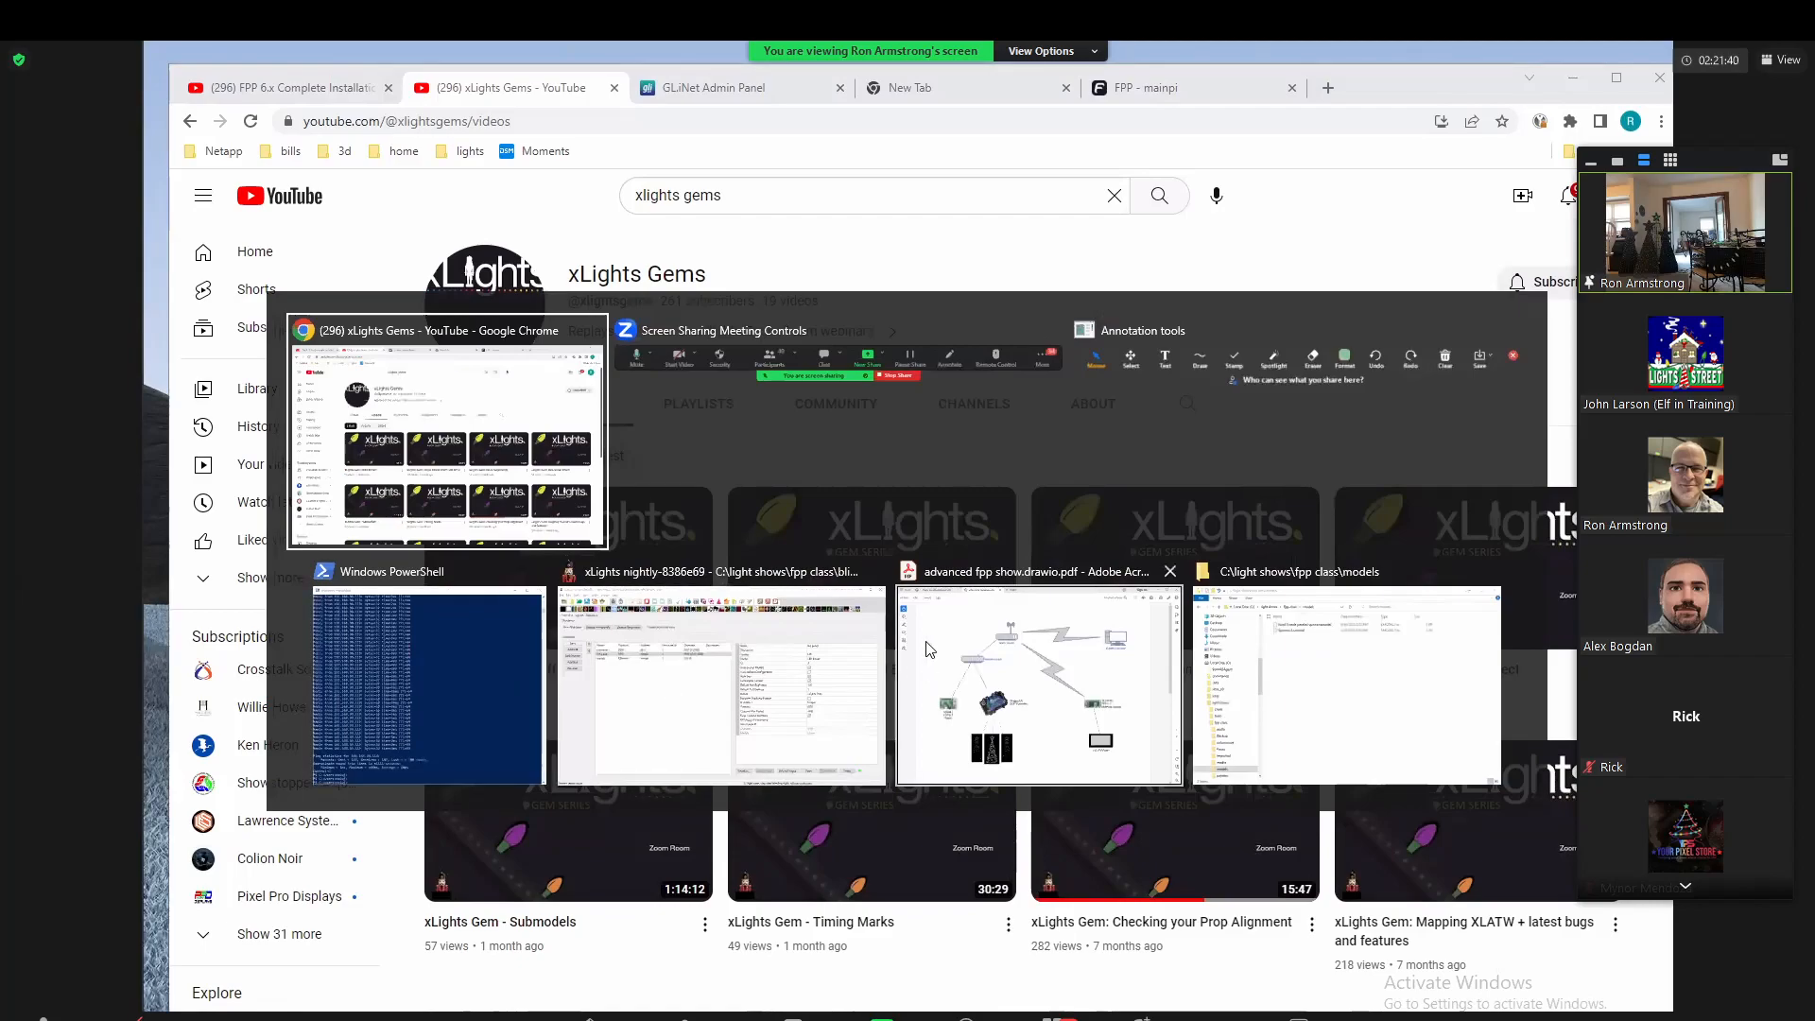
click(1139, 690)
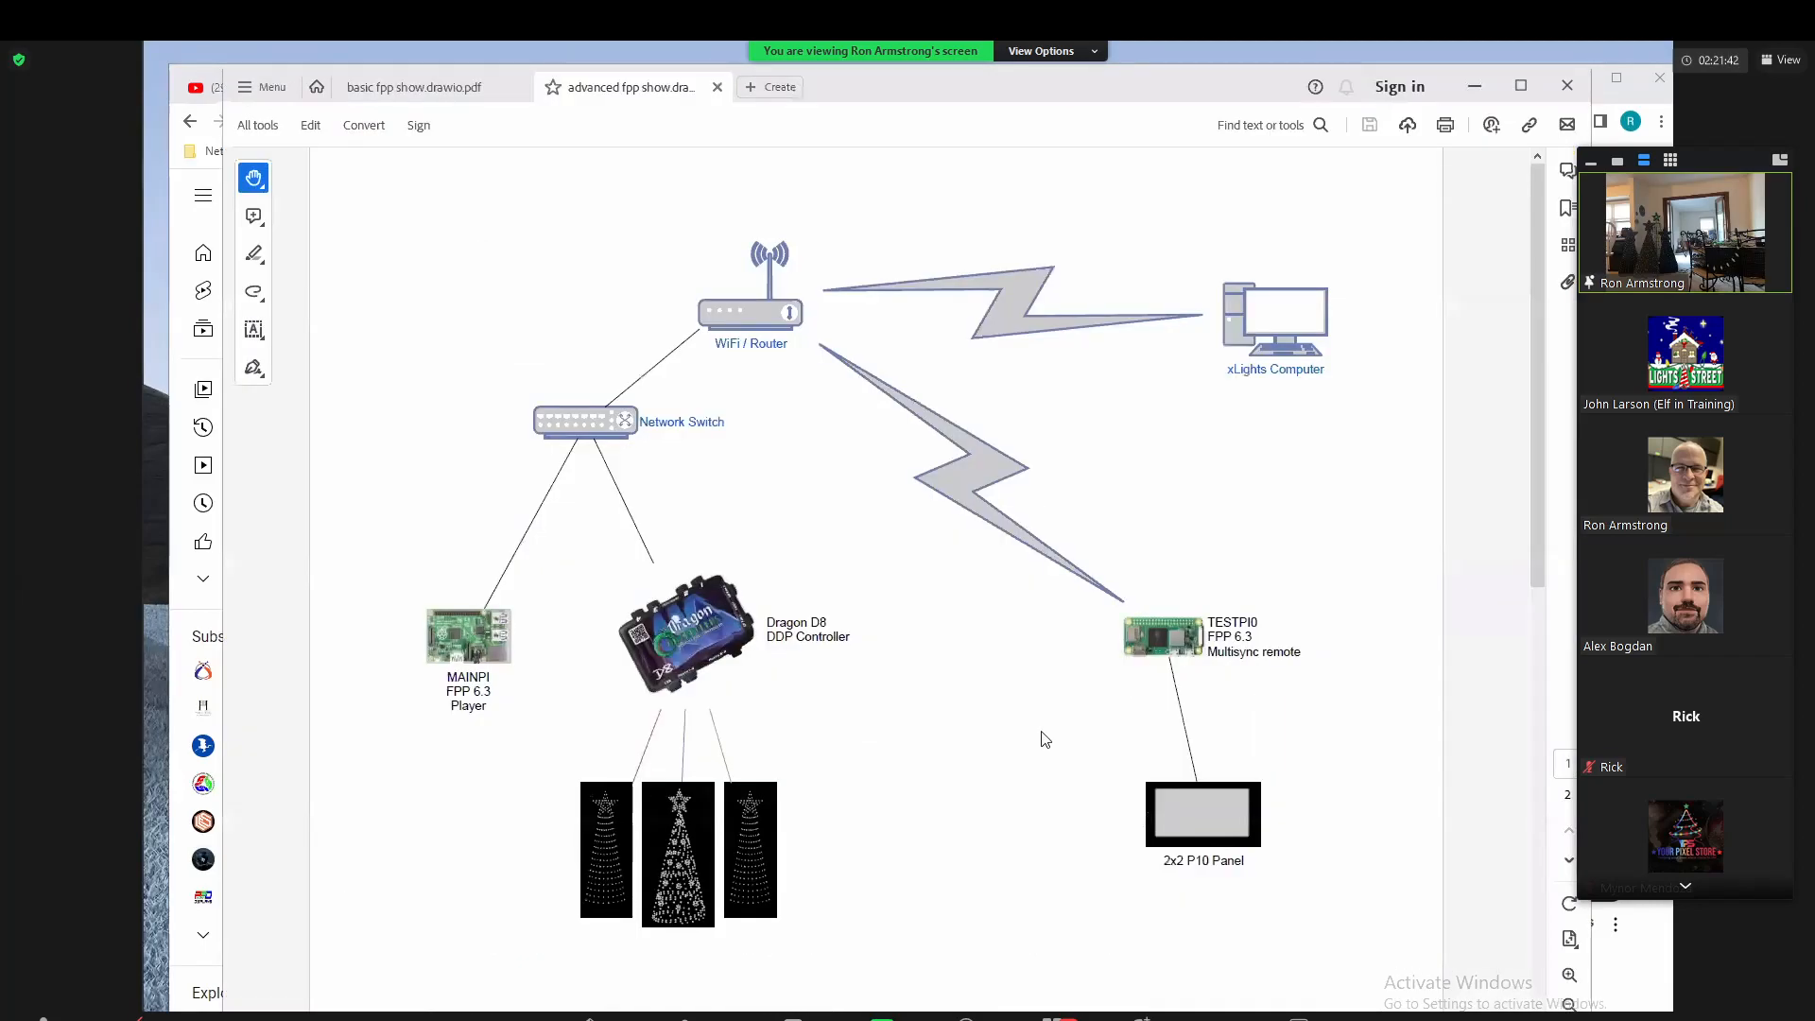
key(alt+Tab)
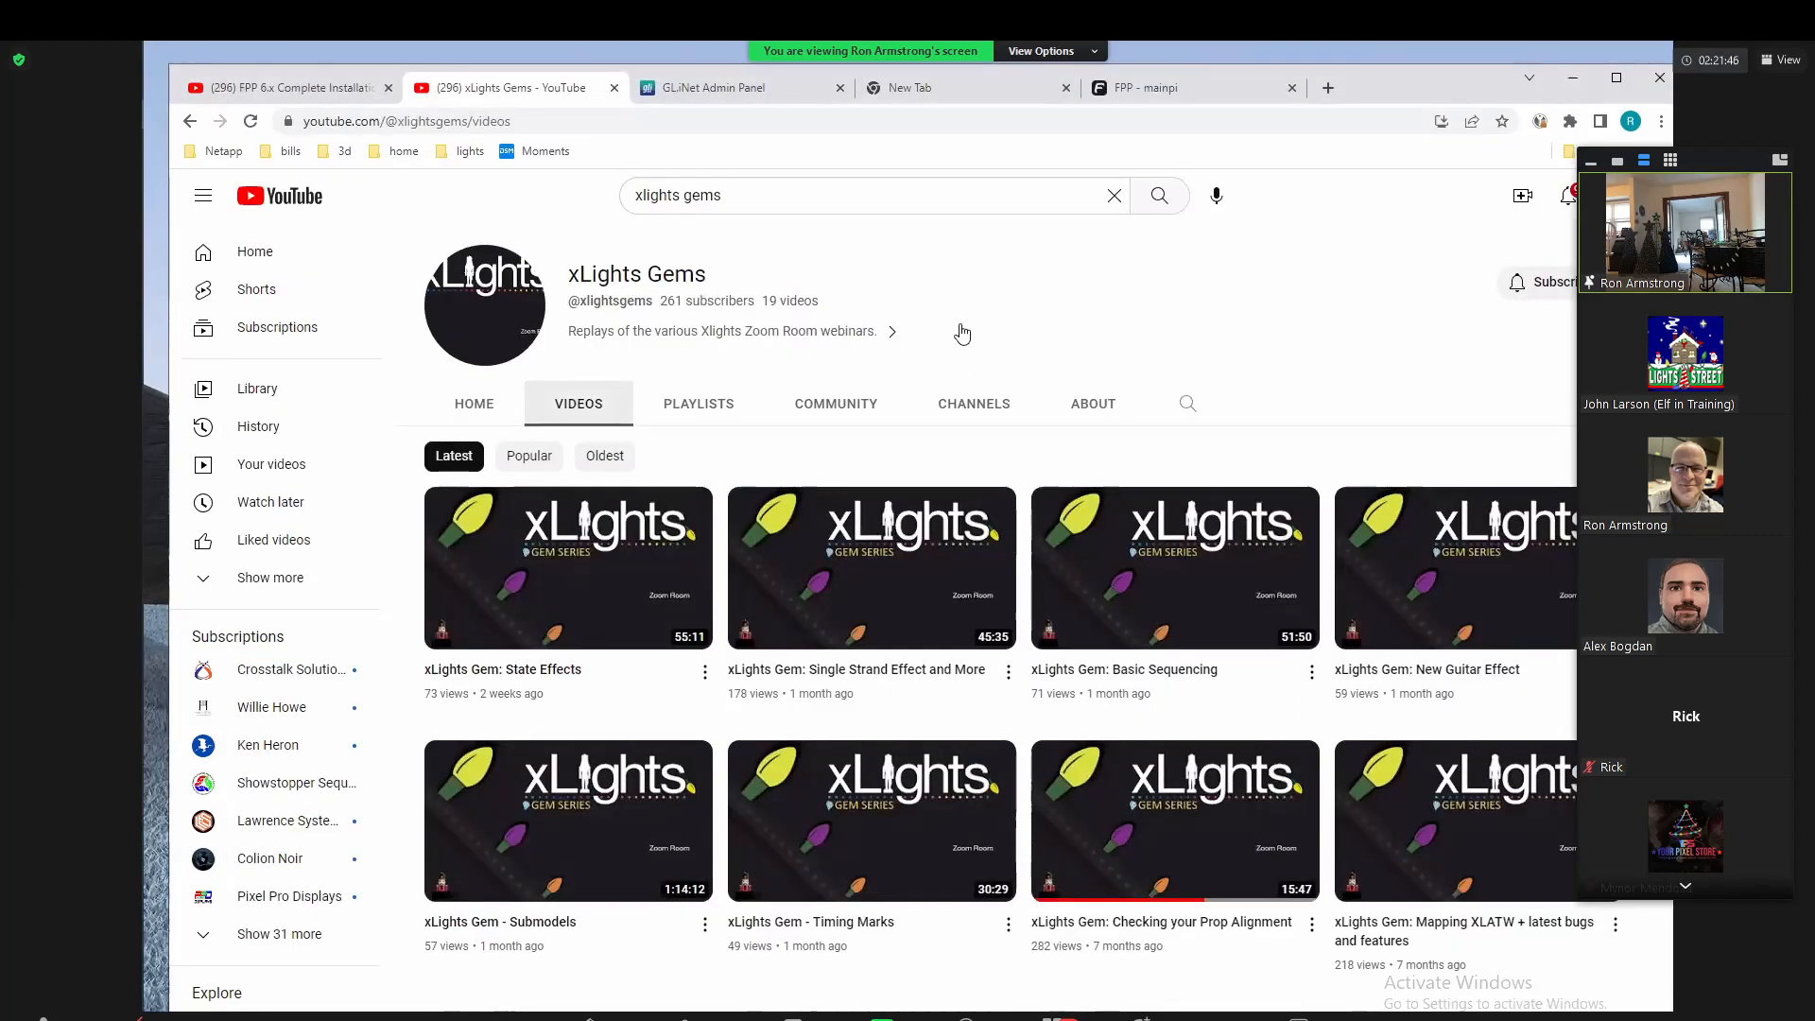
Step: Return to Falcon Player and view the Status page and the Output Processors page
click(1146, 87)
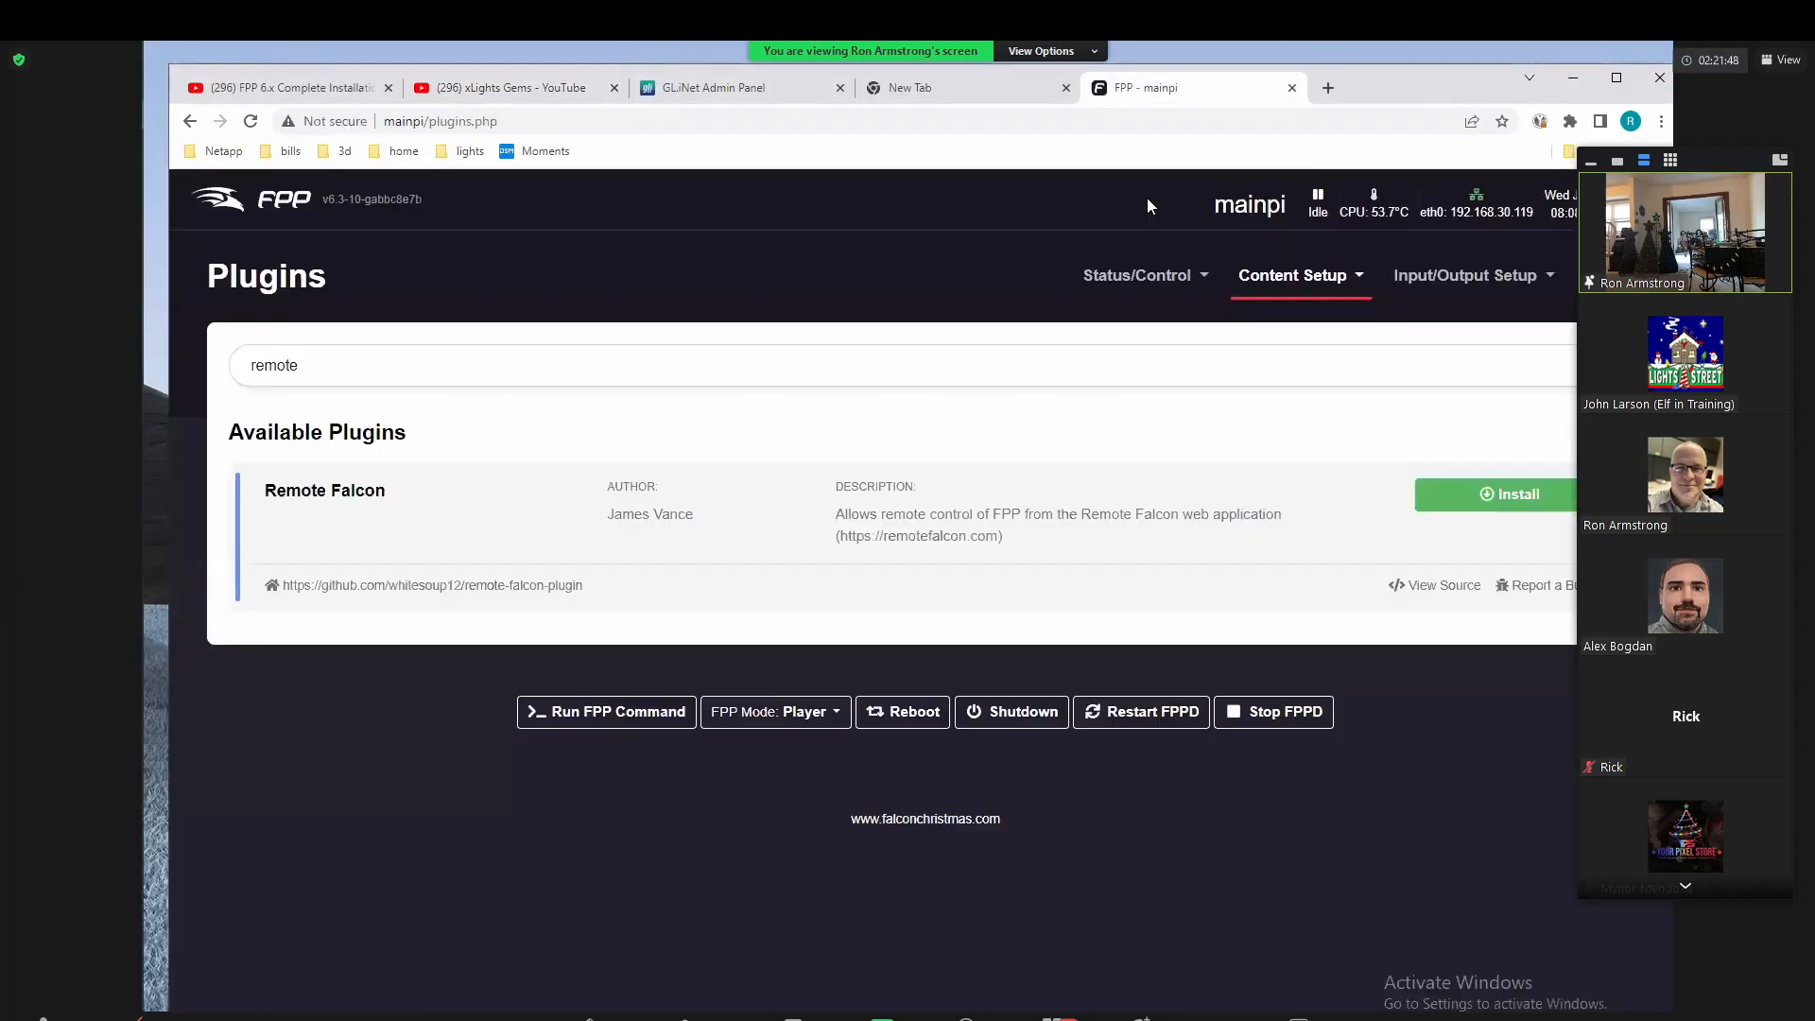
click(1163, 321)
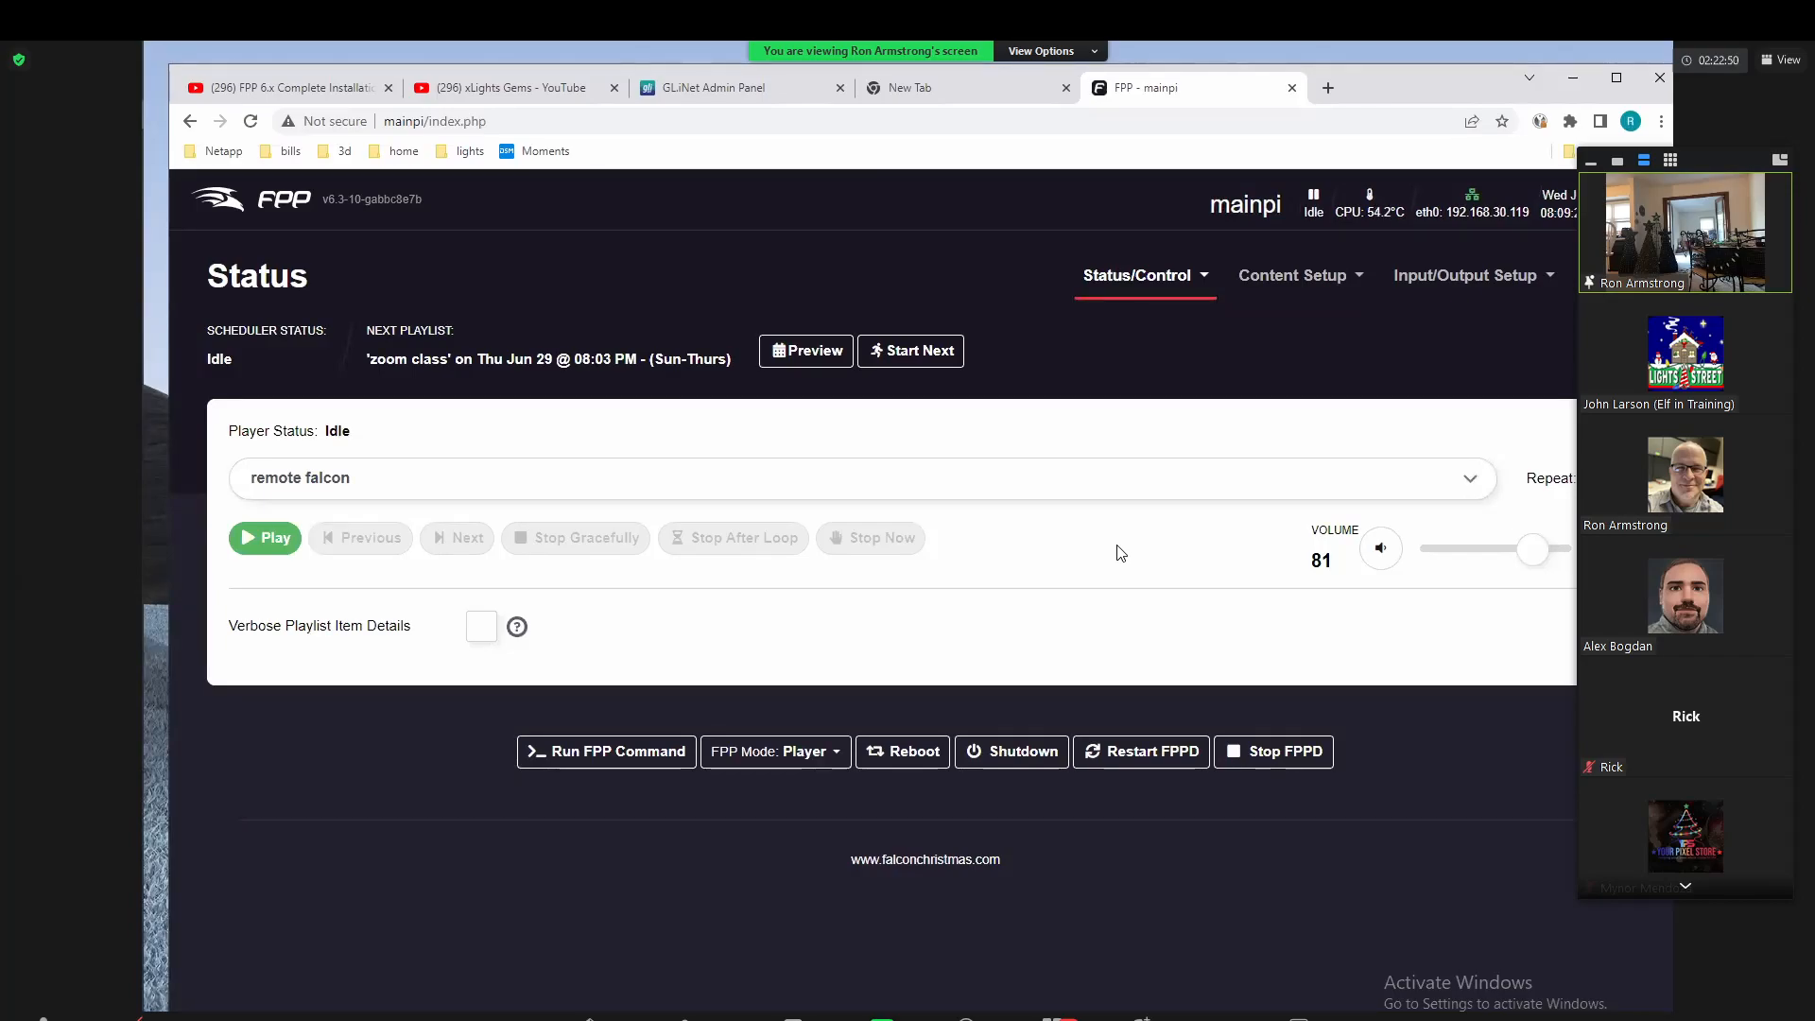
click(1512, 275)
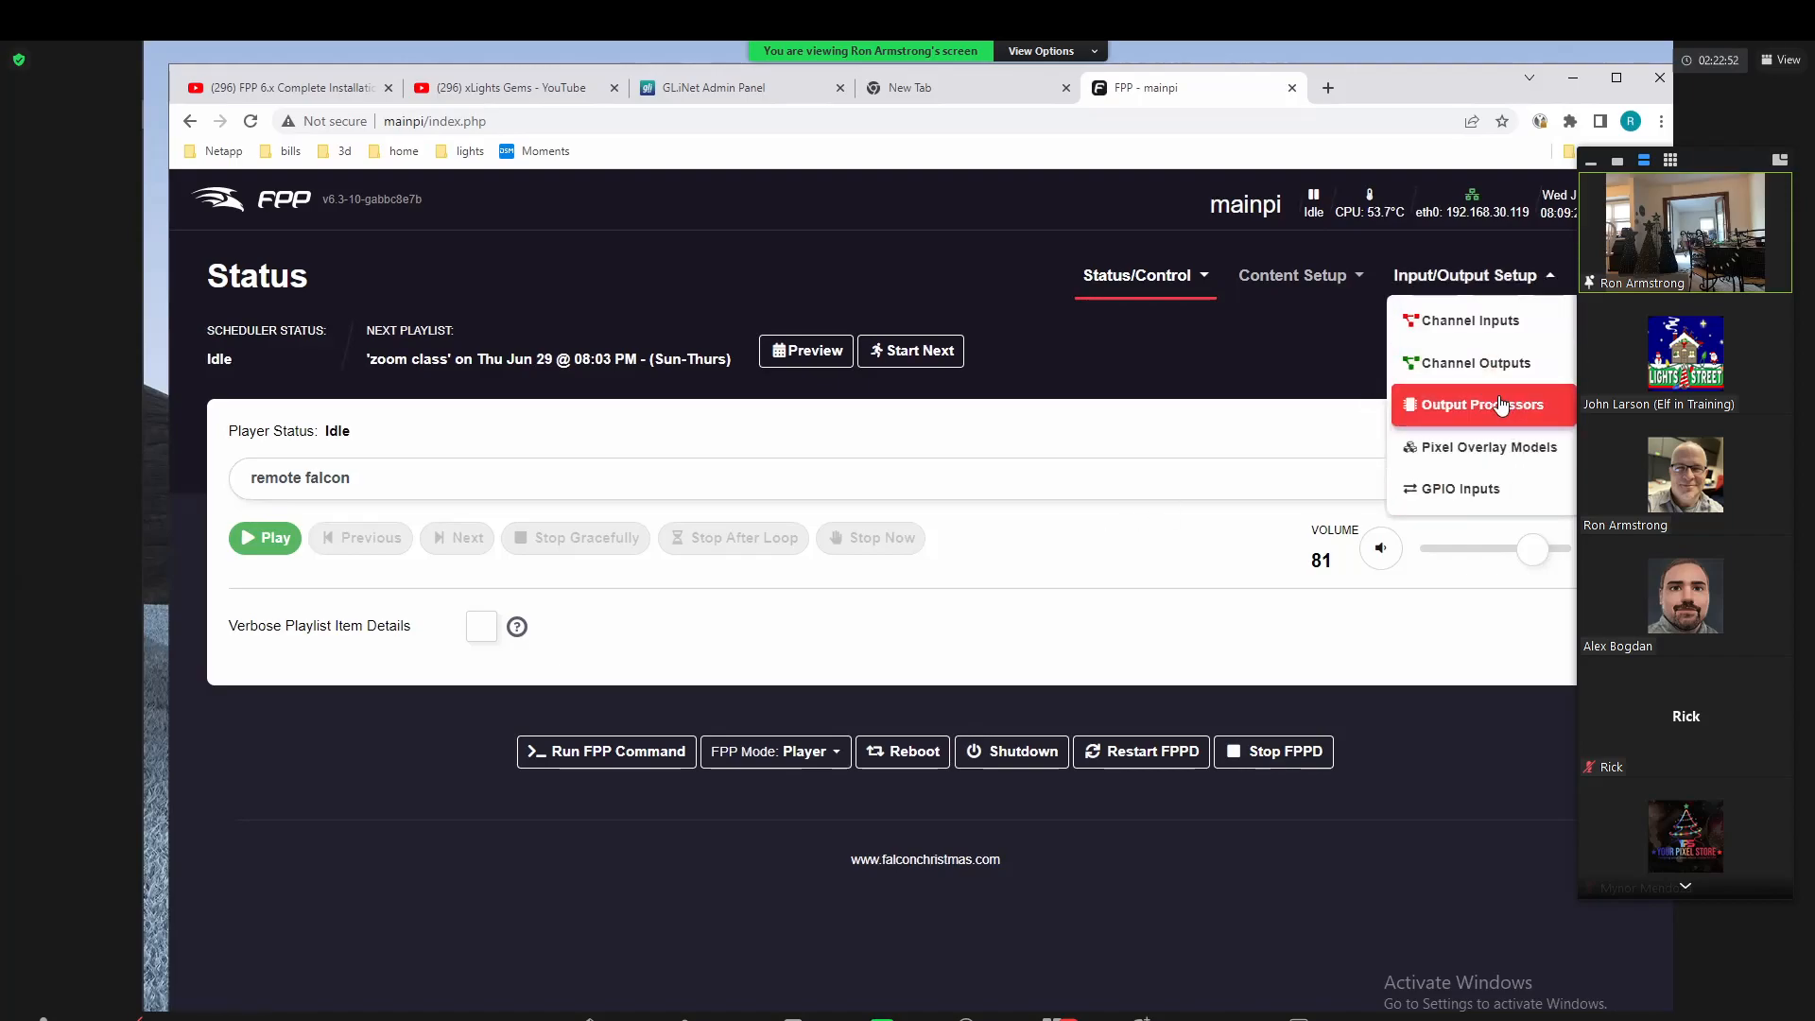
click(1502, 405)
click(1446, 275)
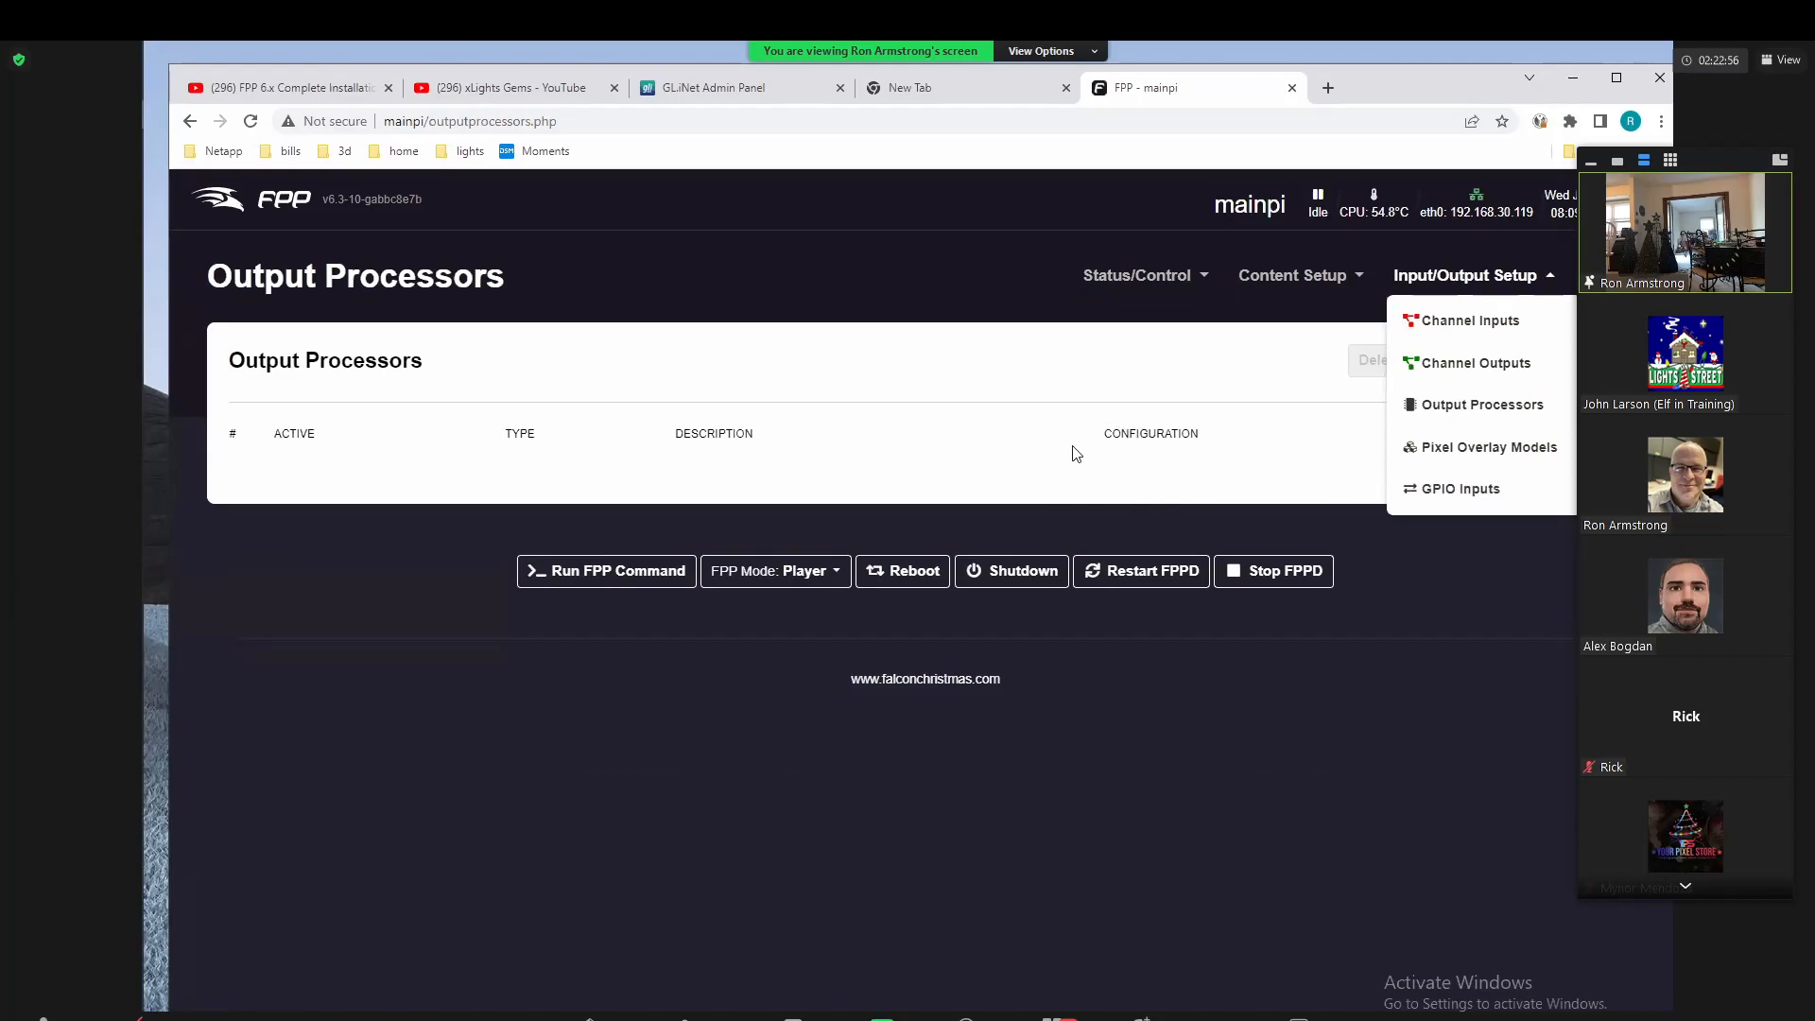
Step: Switch to File Explorer and open advanced.txt from the media folder of the fpp class show
key(alt+Tab)
key(alt+Tab)
key(alt+Tab)
click(1359, 734)
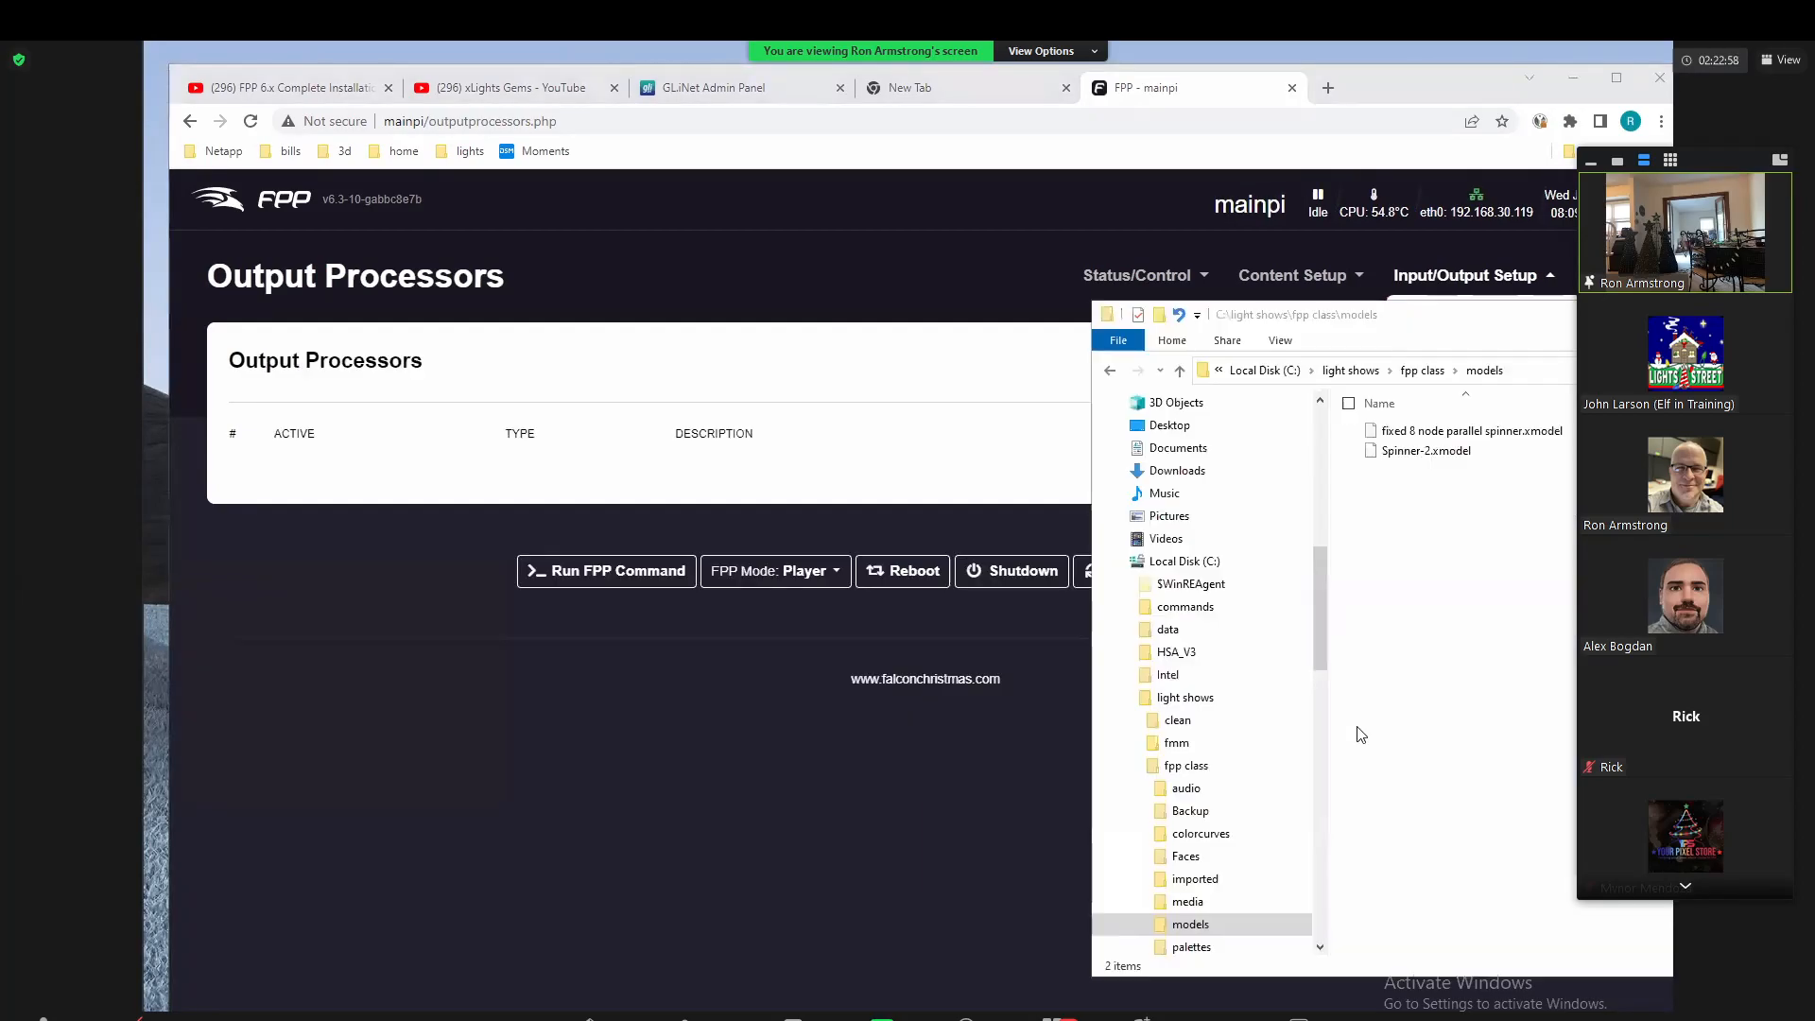
click(1420, 370)
drag(1294, 322, 1060, 292)
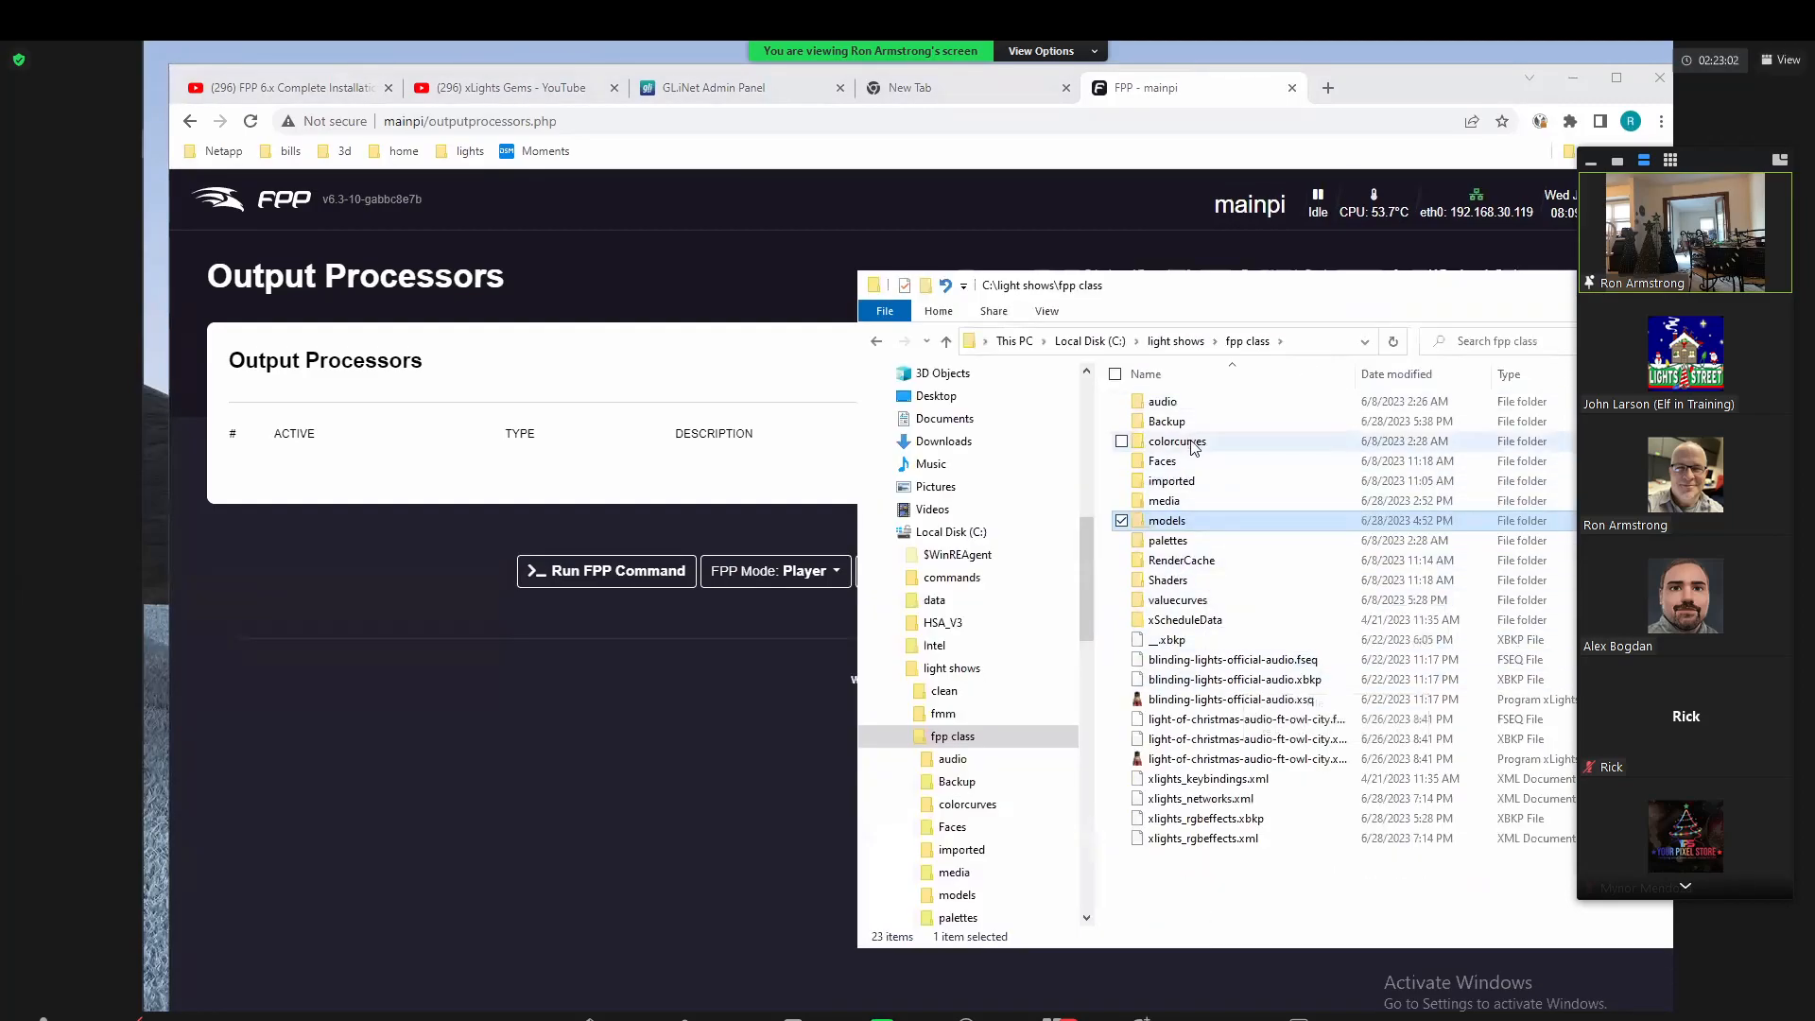
double_click(1189, 500)
double_click(1188, 486)
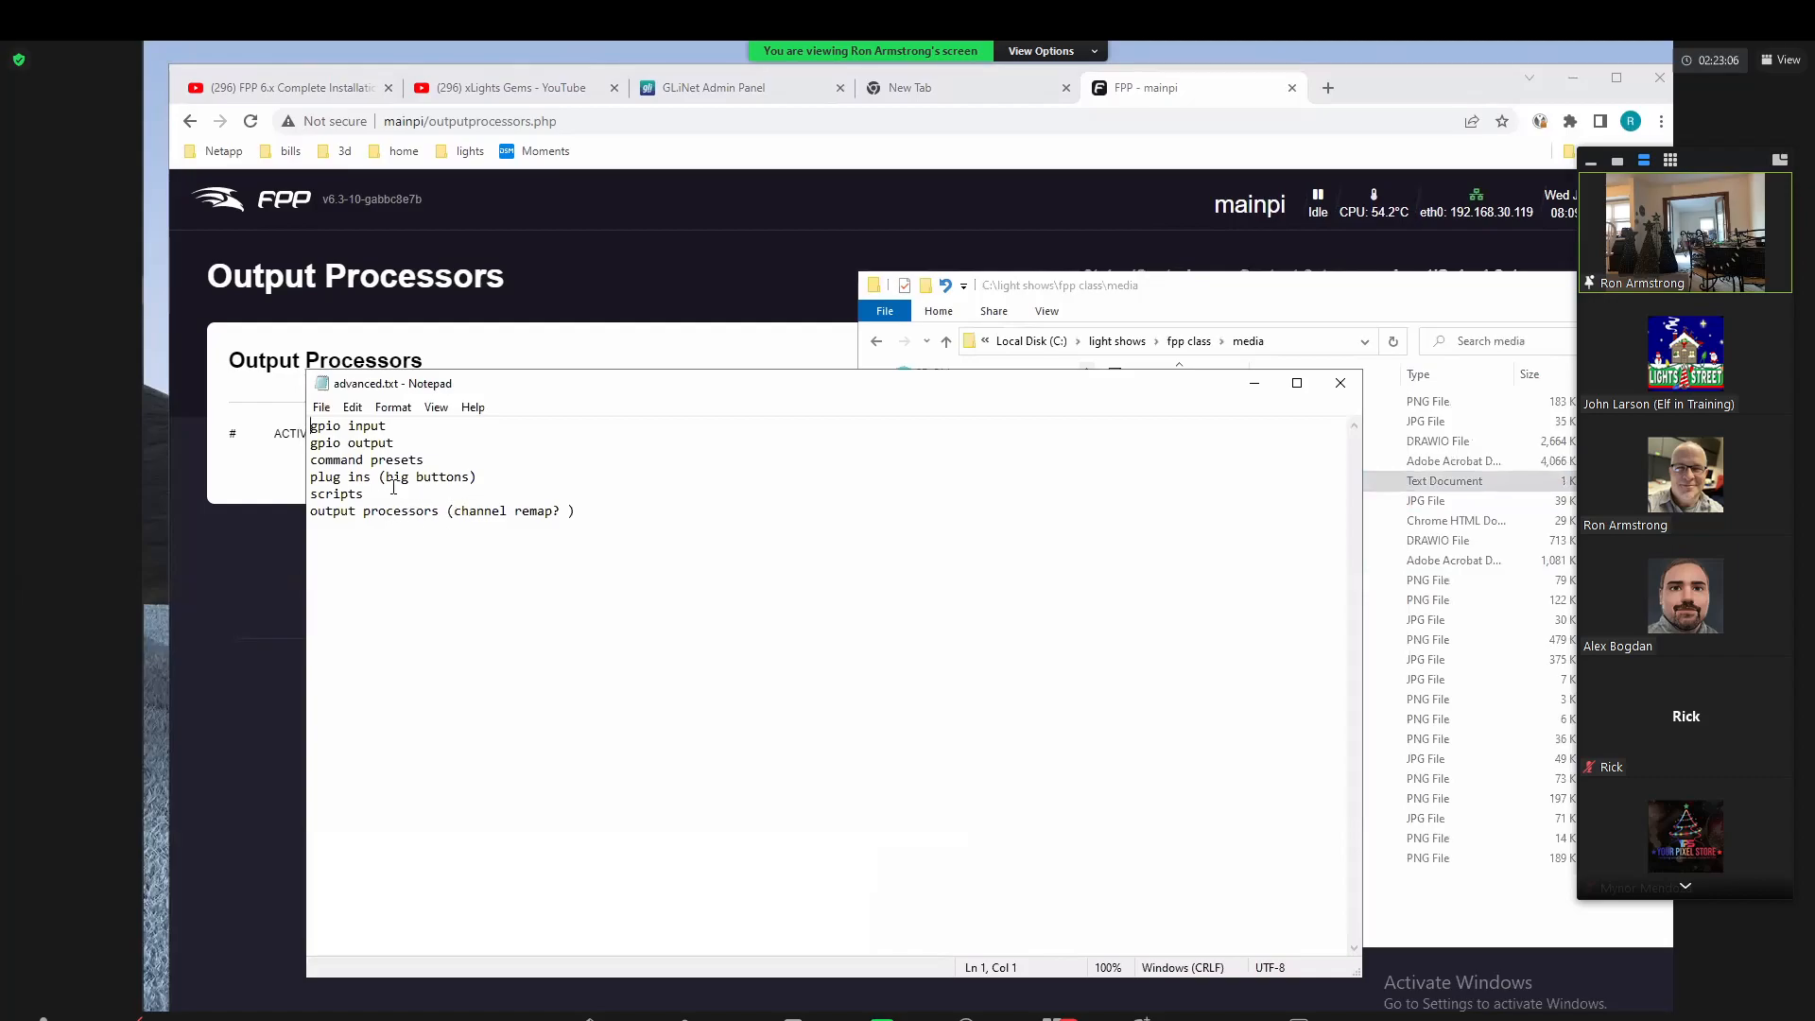
Step: Highlight the plug ins (big buttons) and scripts topics in advanced.txt, and minimize the notes
drag(475, 477, 312, 478)
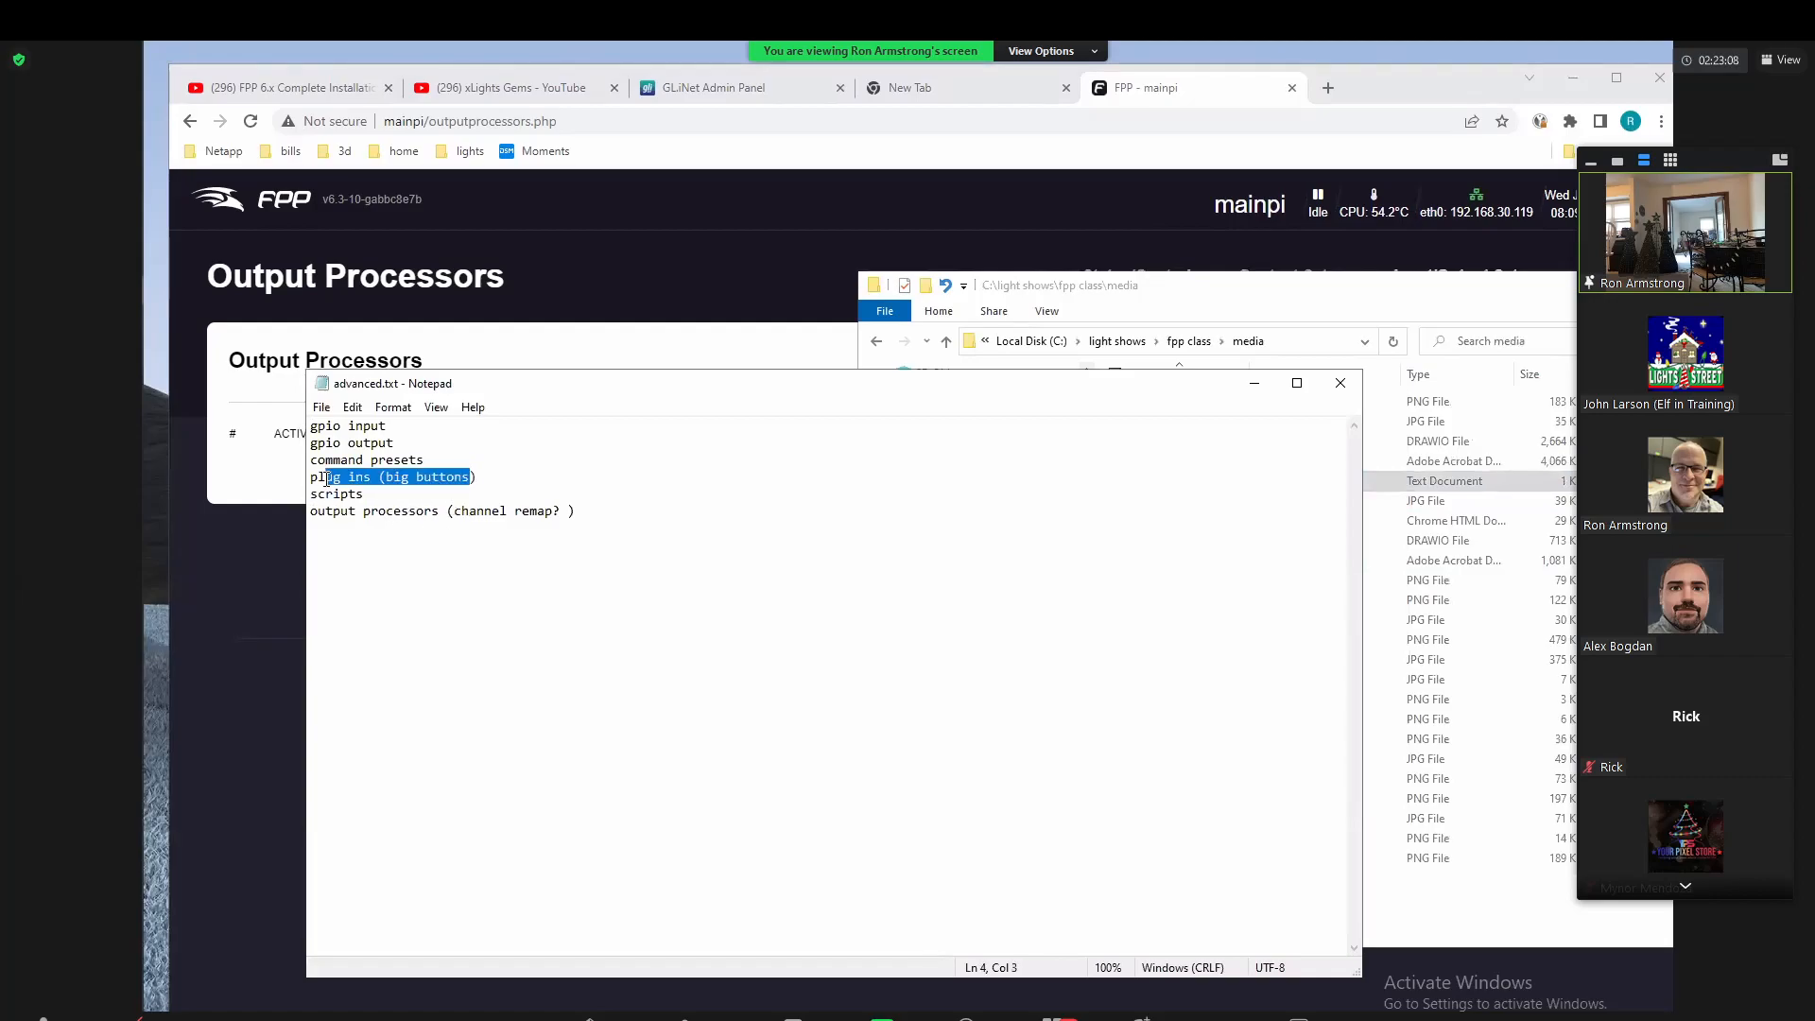
click(446, 477)
drag(494, 477, 378, 477)
double_click(365, 495)
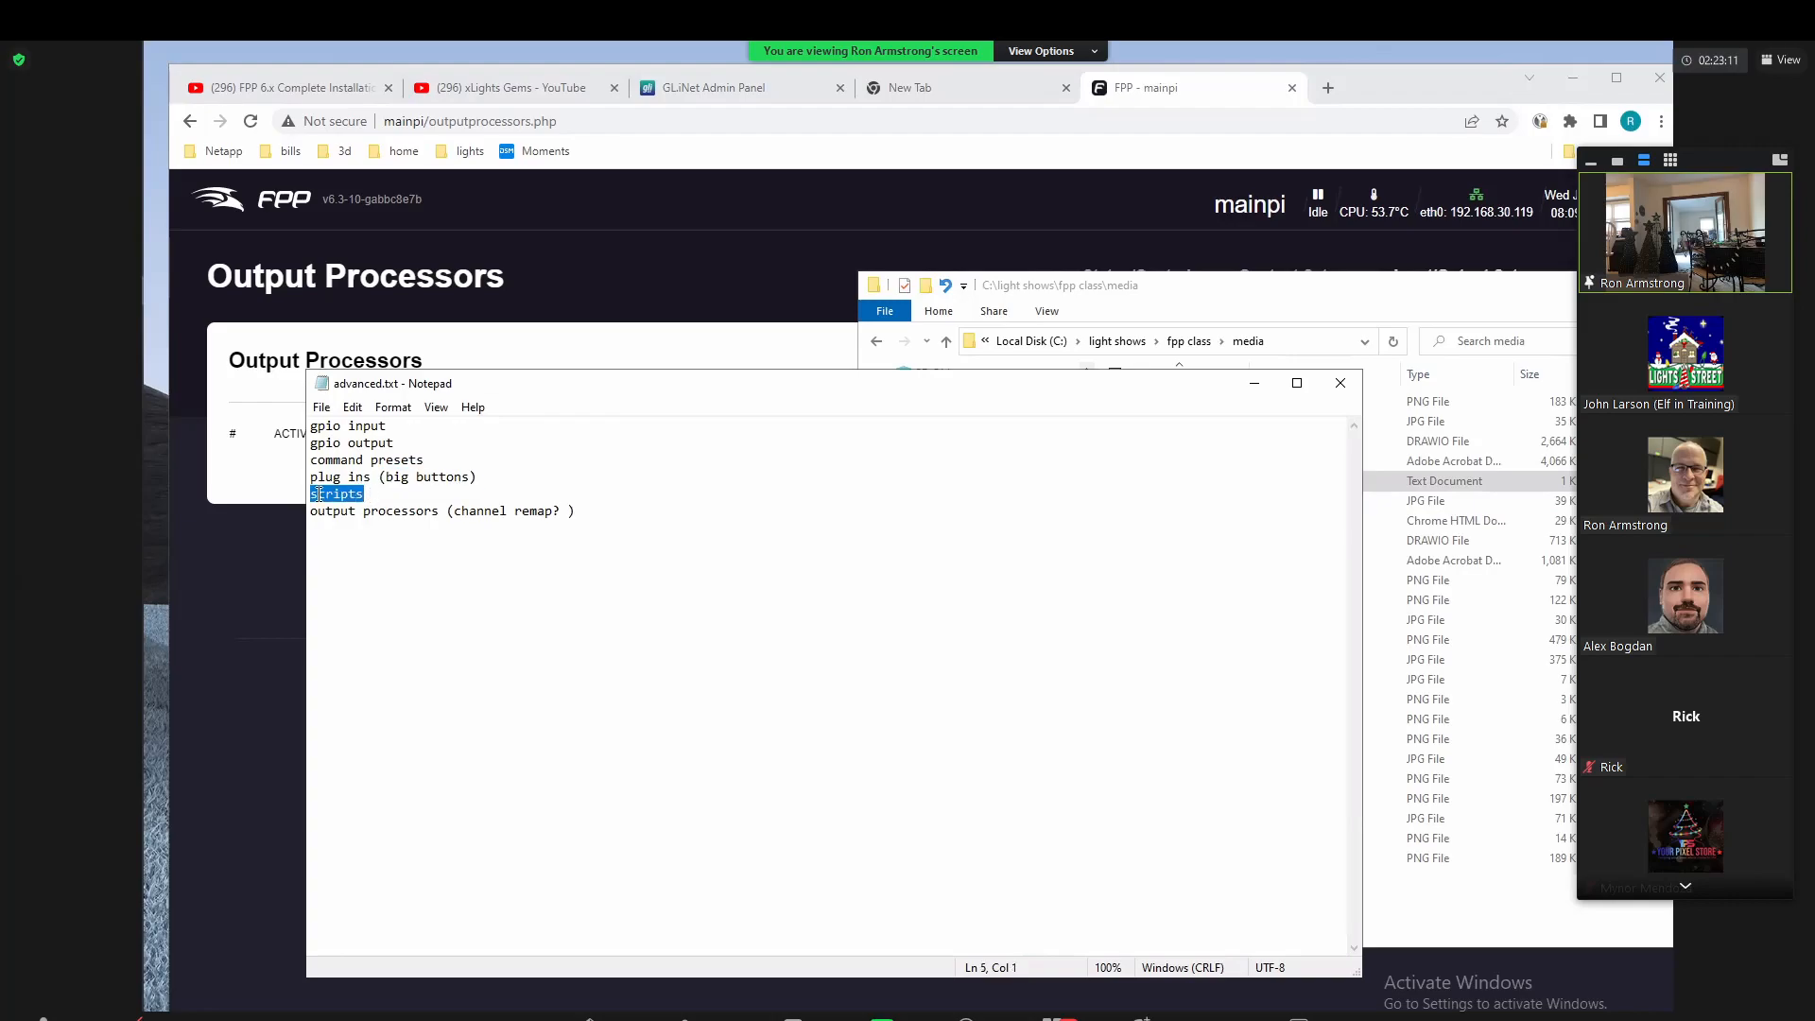
click(1253, 383)
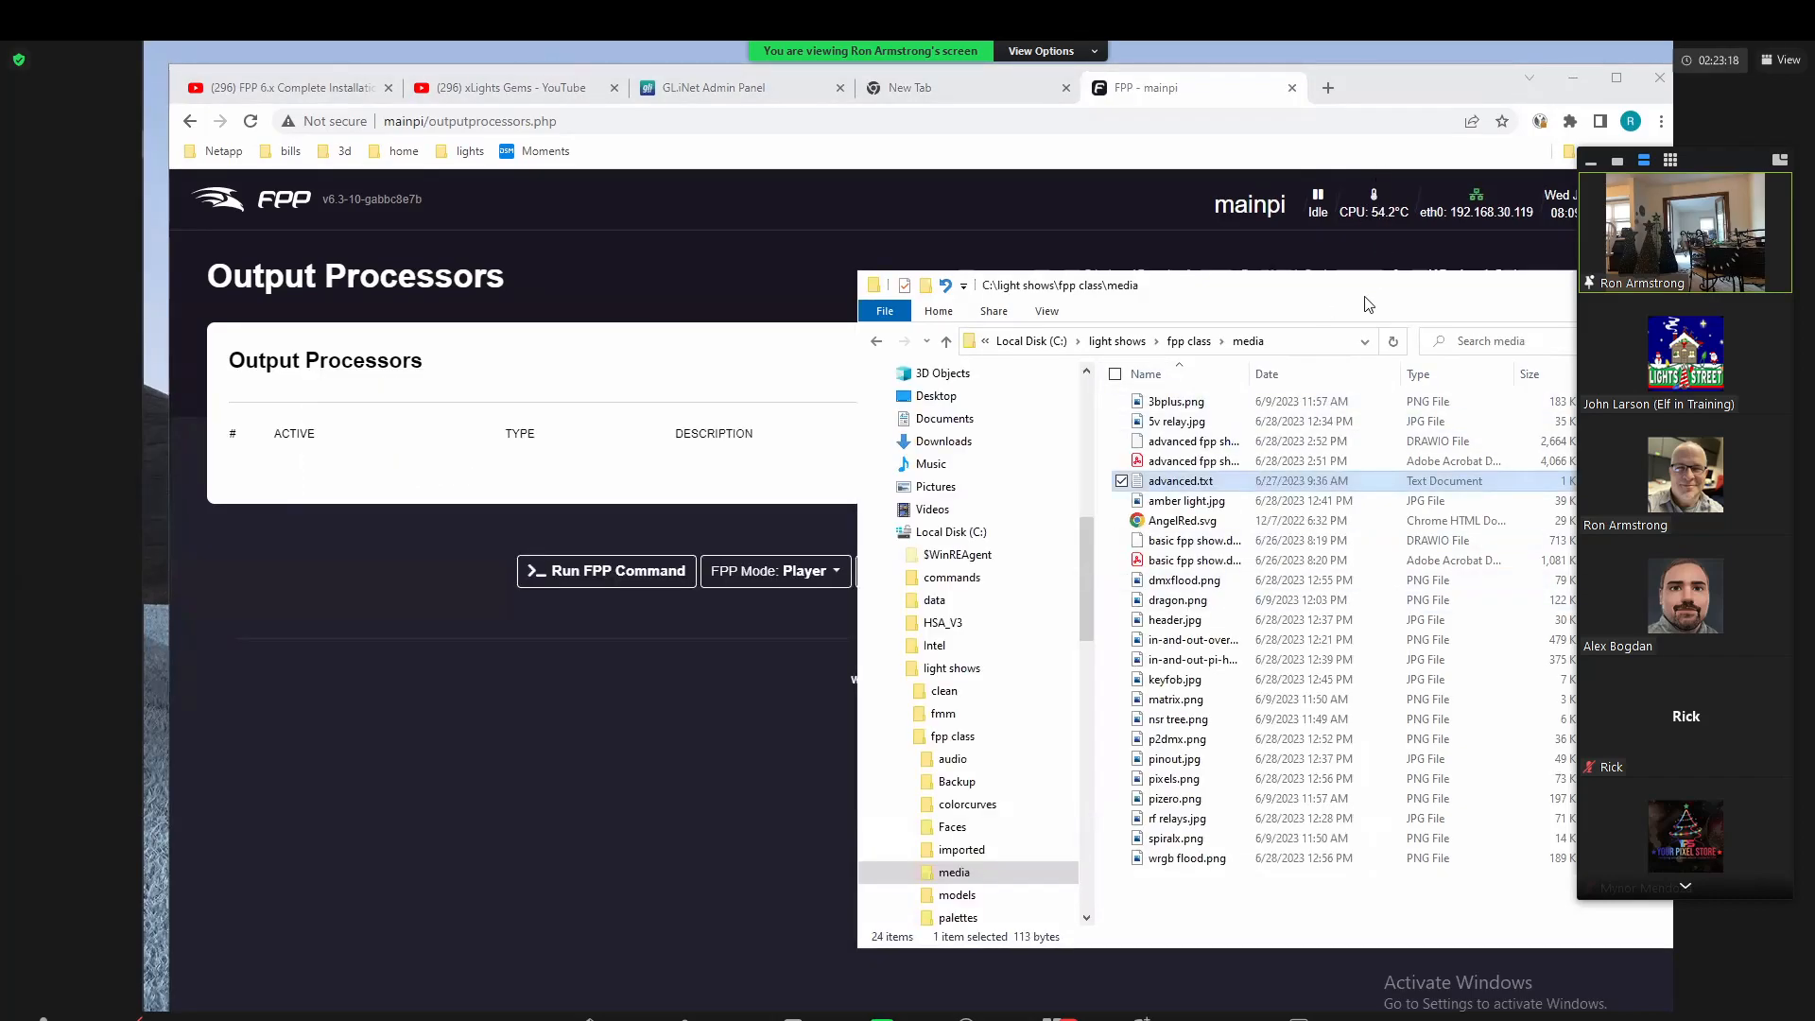
drag(1289, 279, 1021, 242)
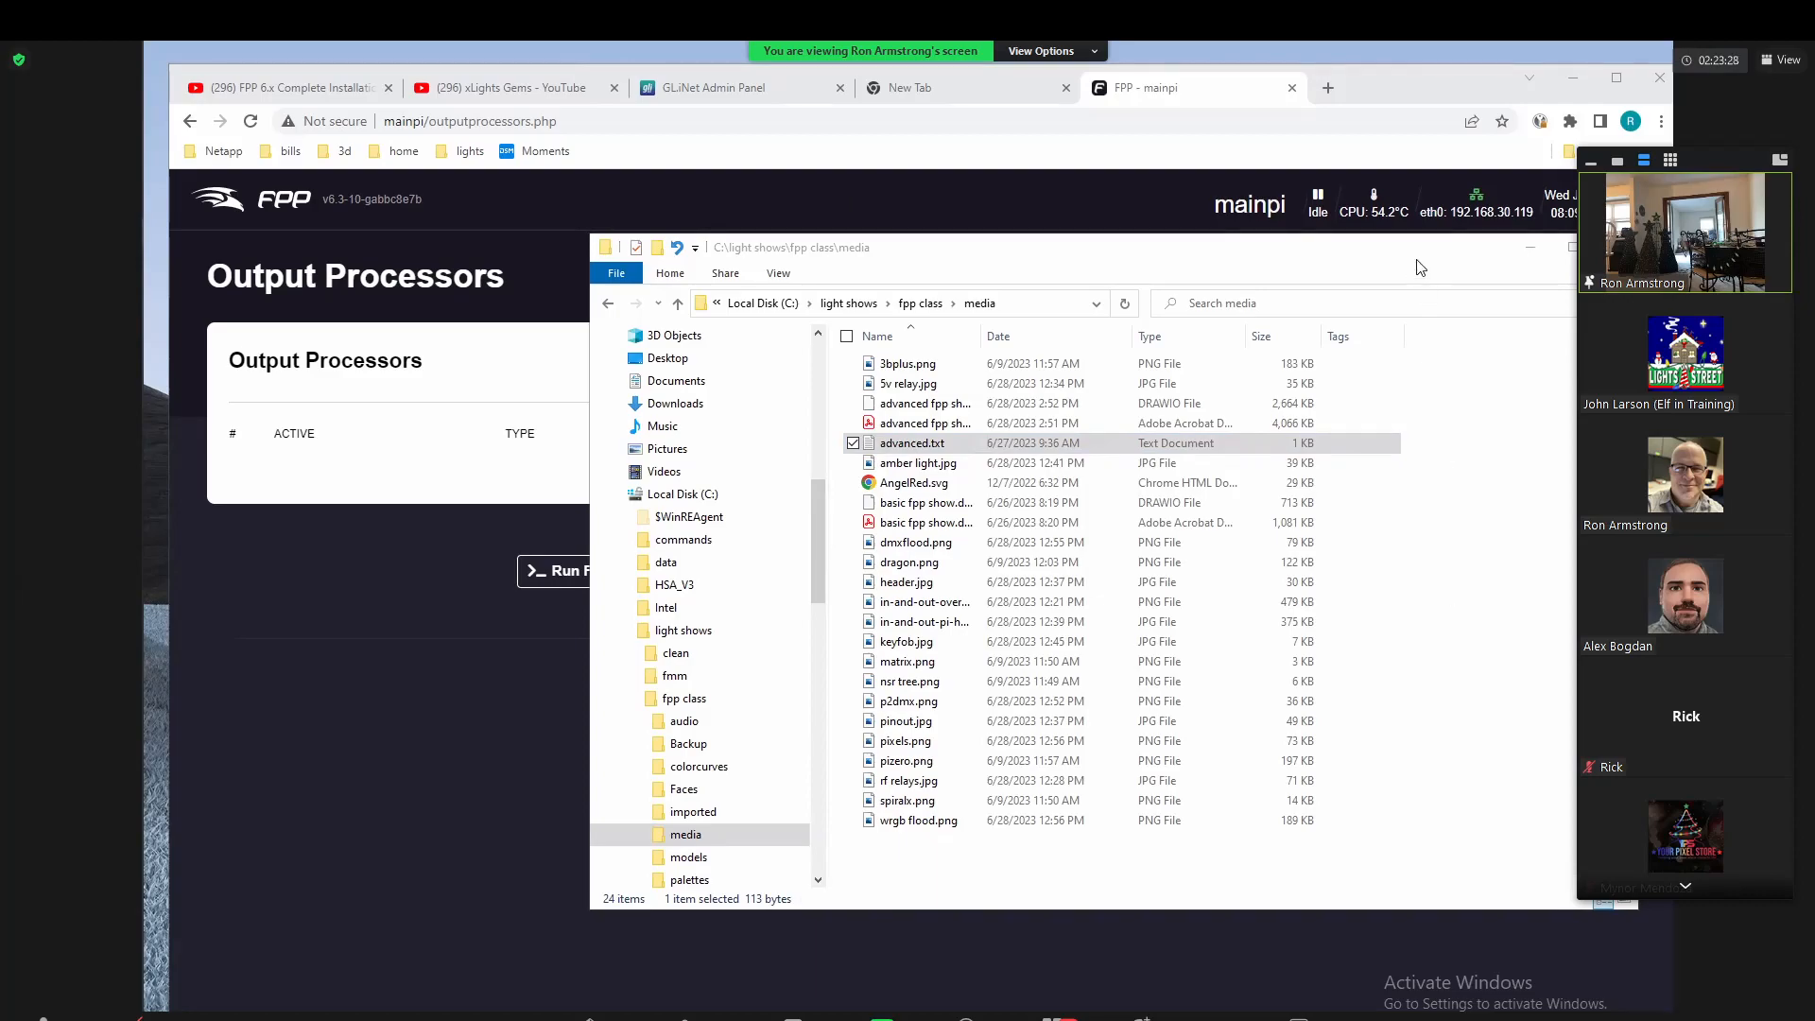
Step: Open facebook.com in a new browser tab and go to the Official xLights Support Group
key(ctrl+t)
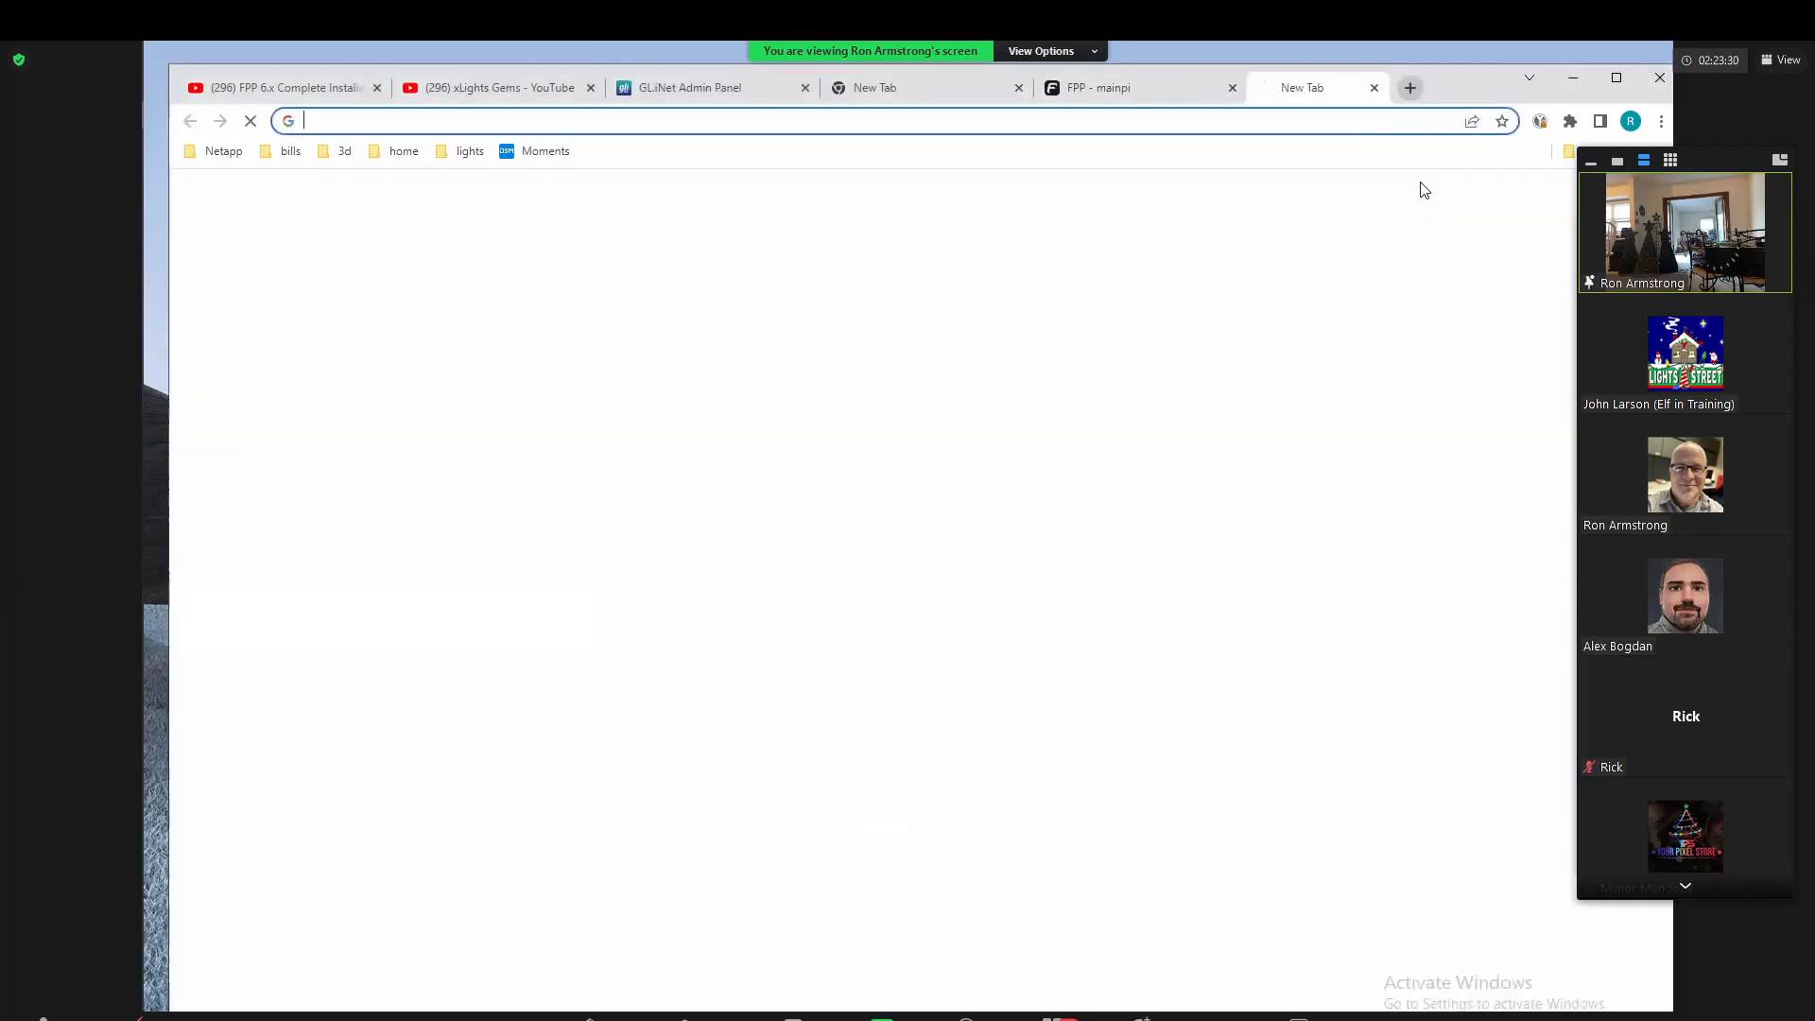
text(facebook.com)
key(Return)
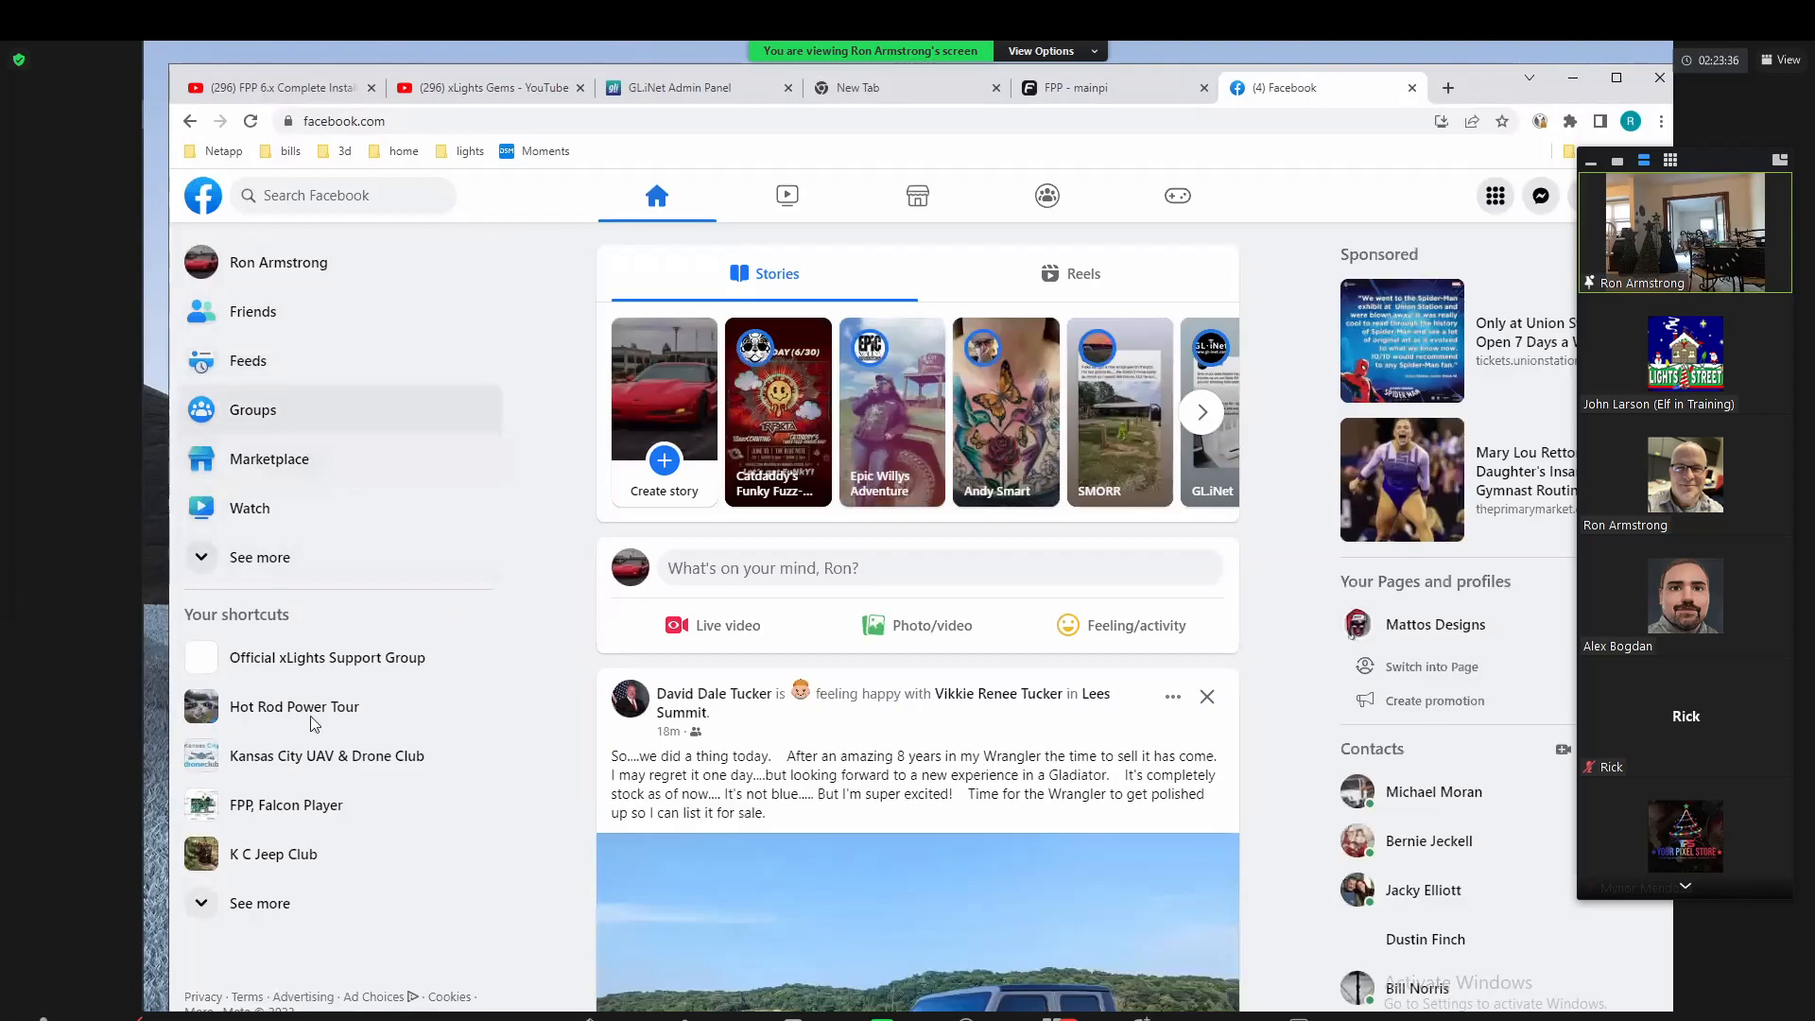
click(330, 195)
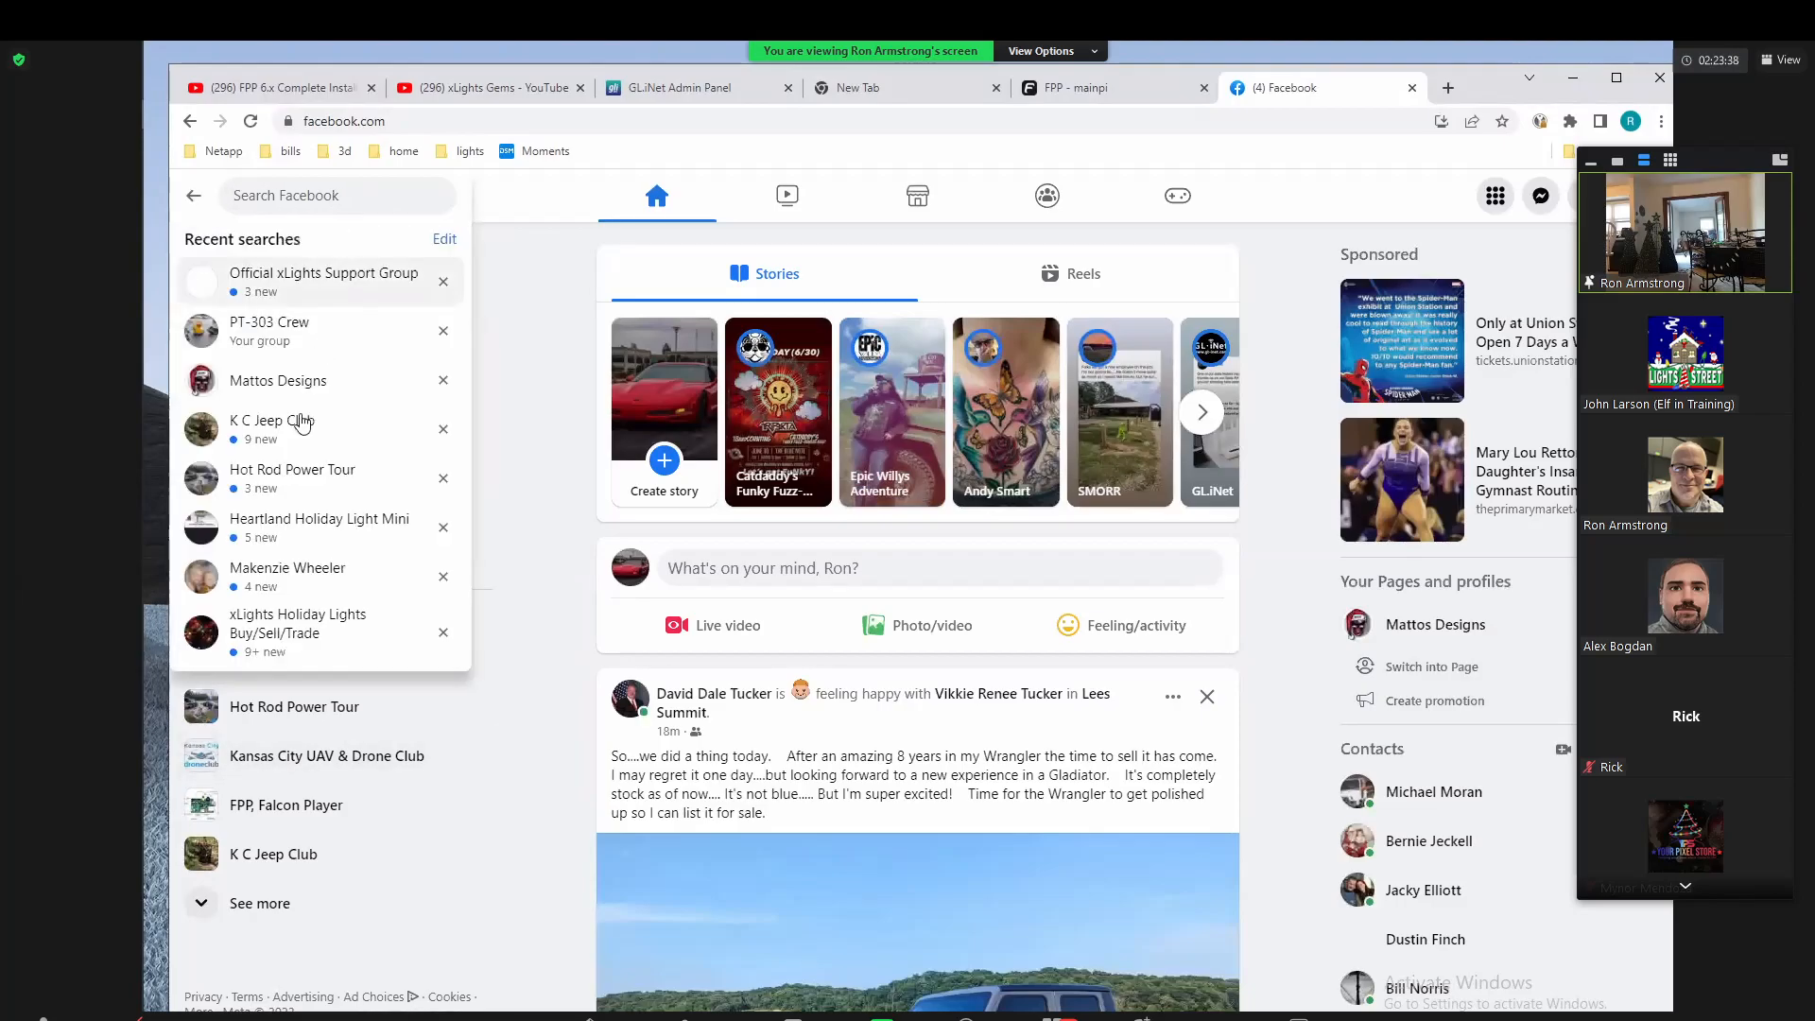
click(317, 282)
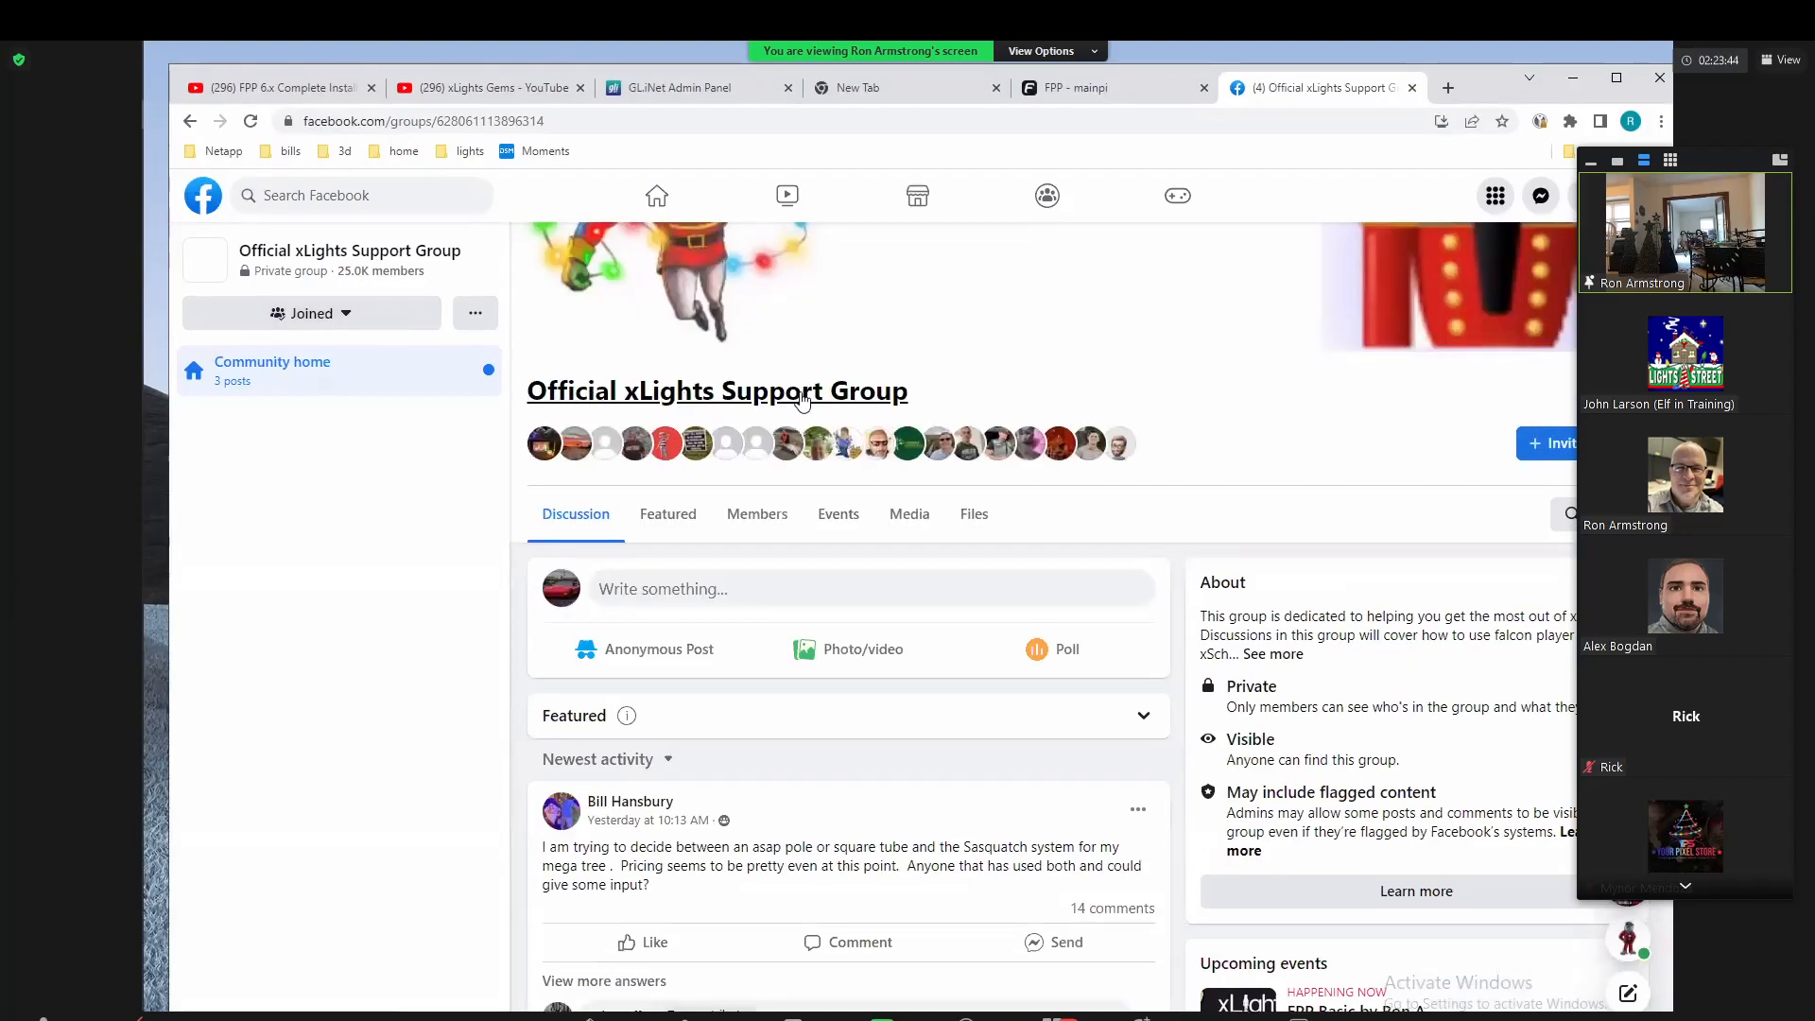
scroll(841, 814, down, 10)
scroll(840, 814, up, 10)
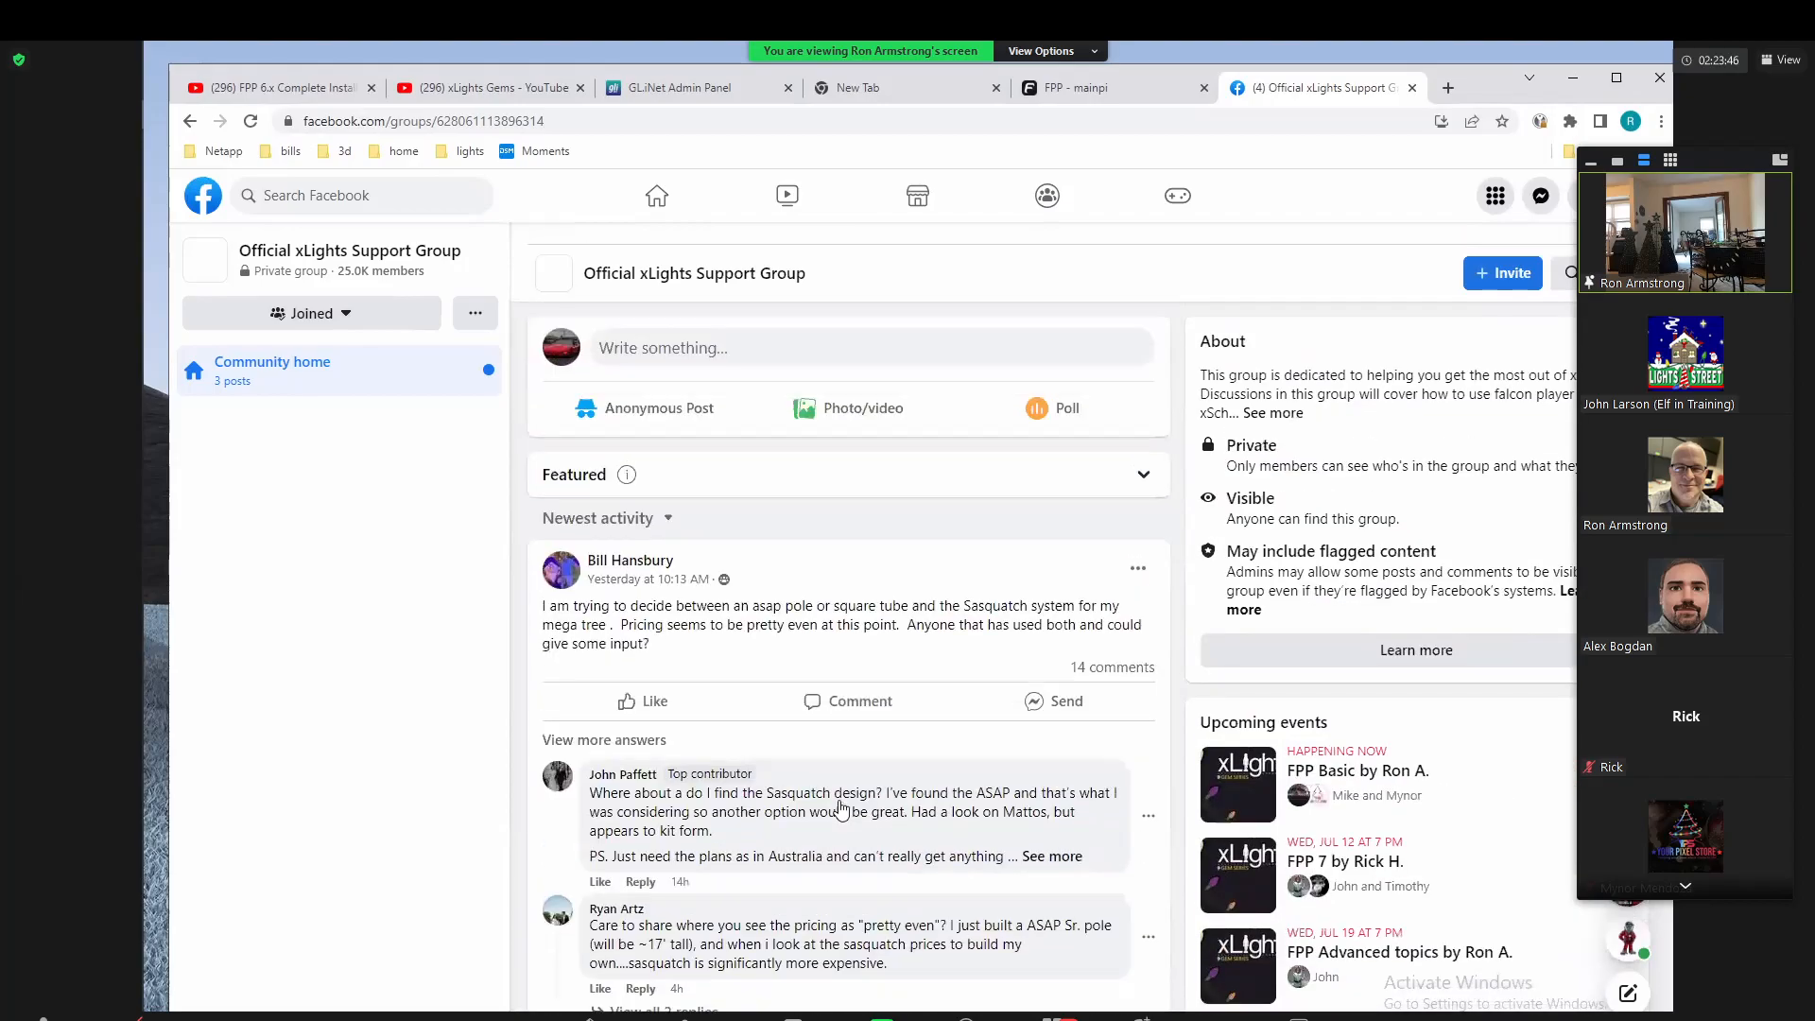
scroll(674, 362, up, 5)
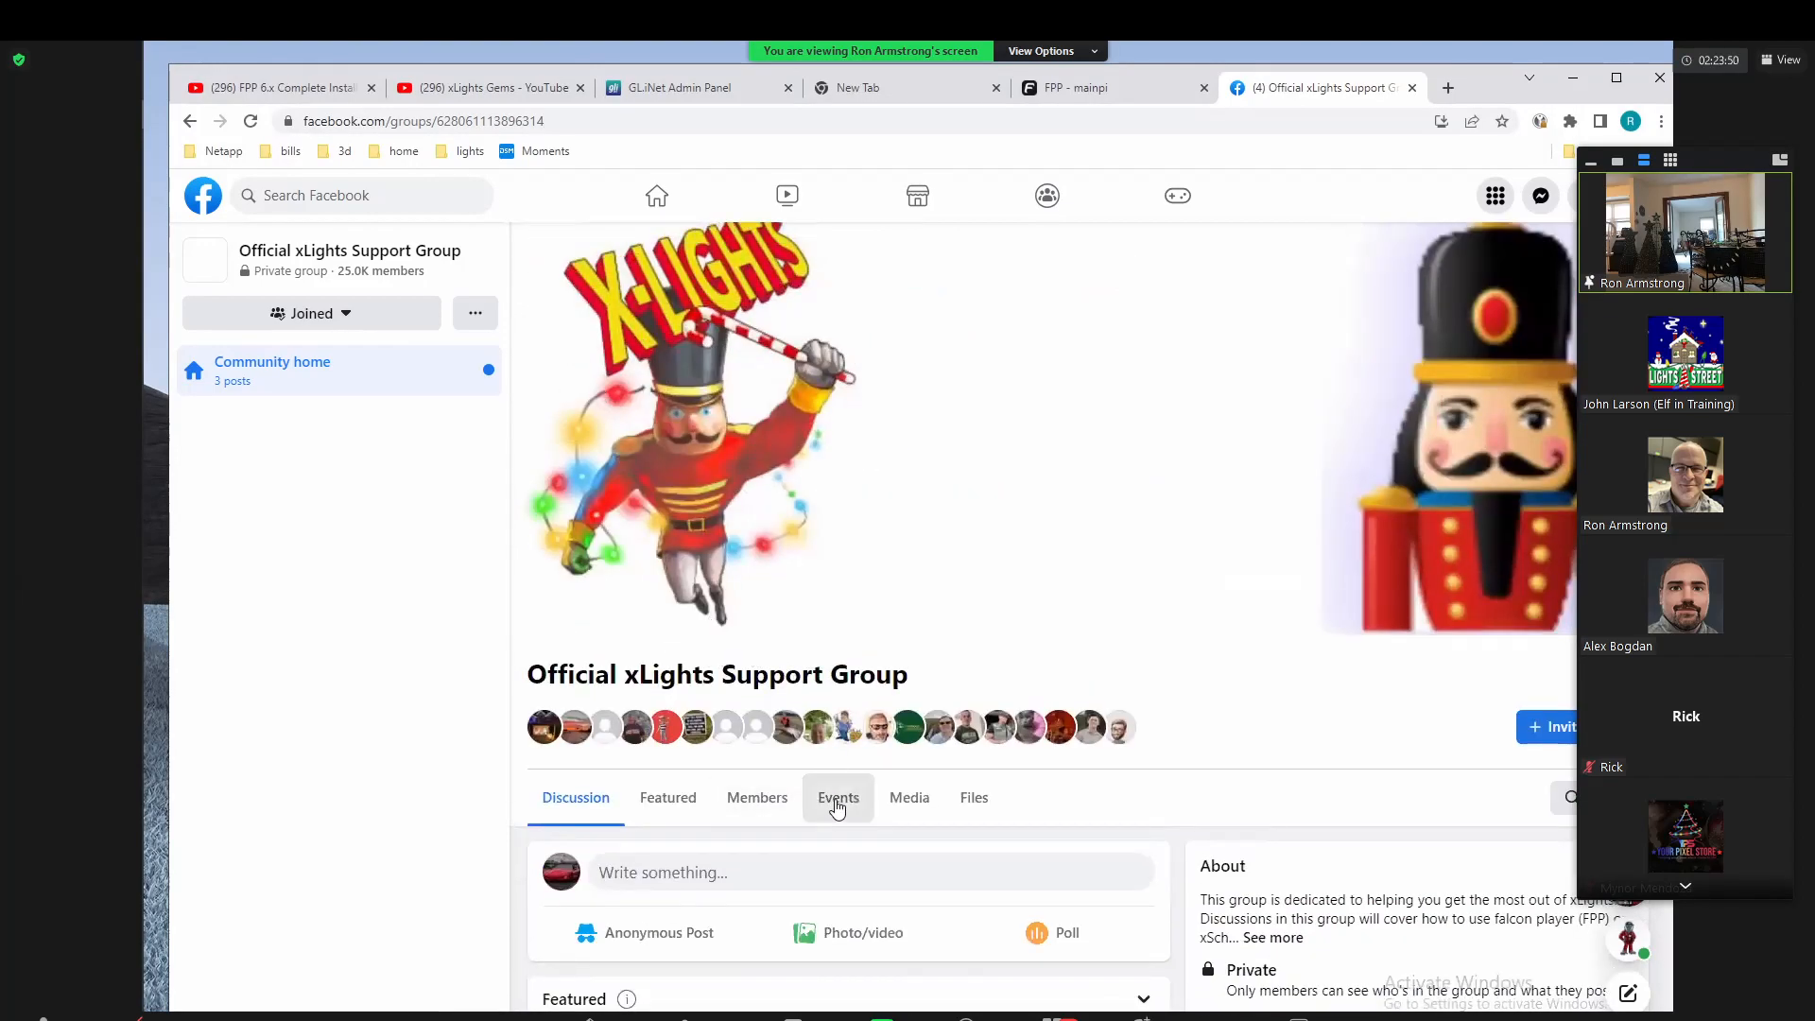
Step: View the group's upcoming events and expand the list to show more of them
click(837, 800)
scroll(1104, 647, down, 4)
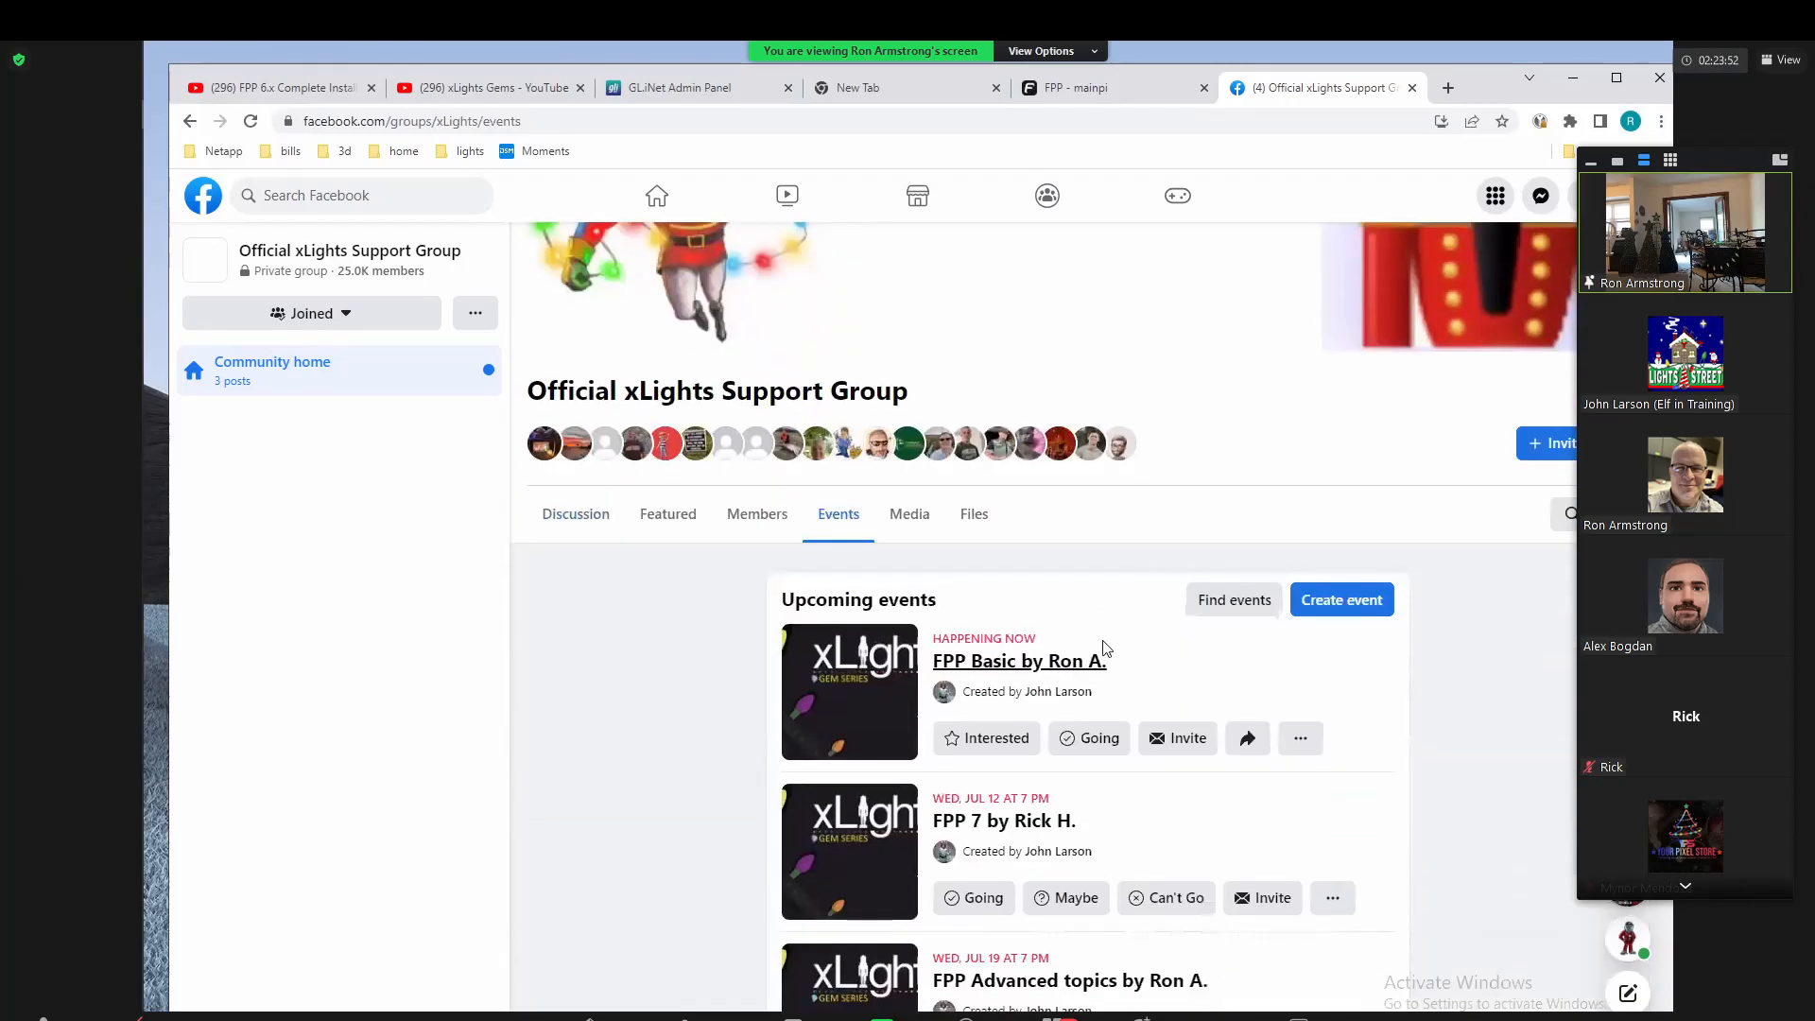
scroll(1103, 645, down, 2)
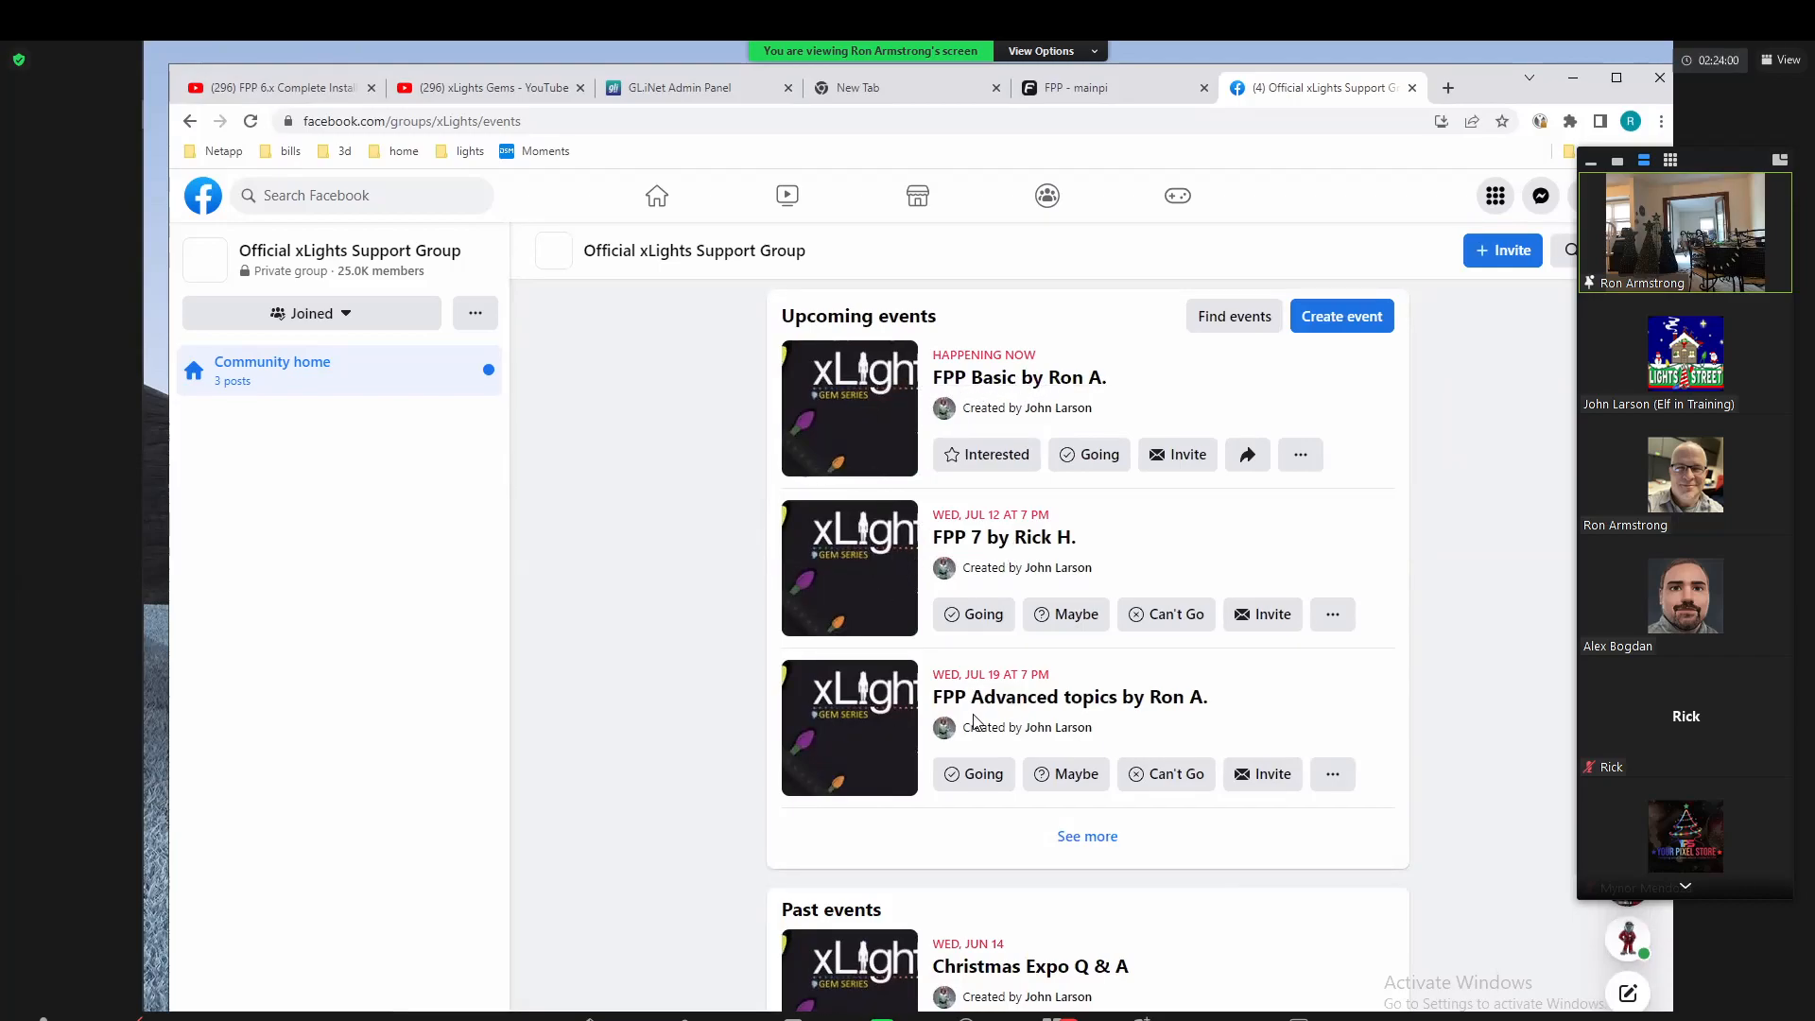
scroll(1053, 713, down, 2)
click(1087, 648)
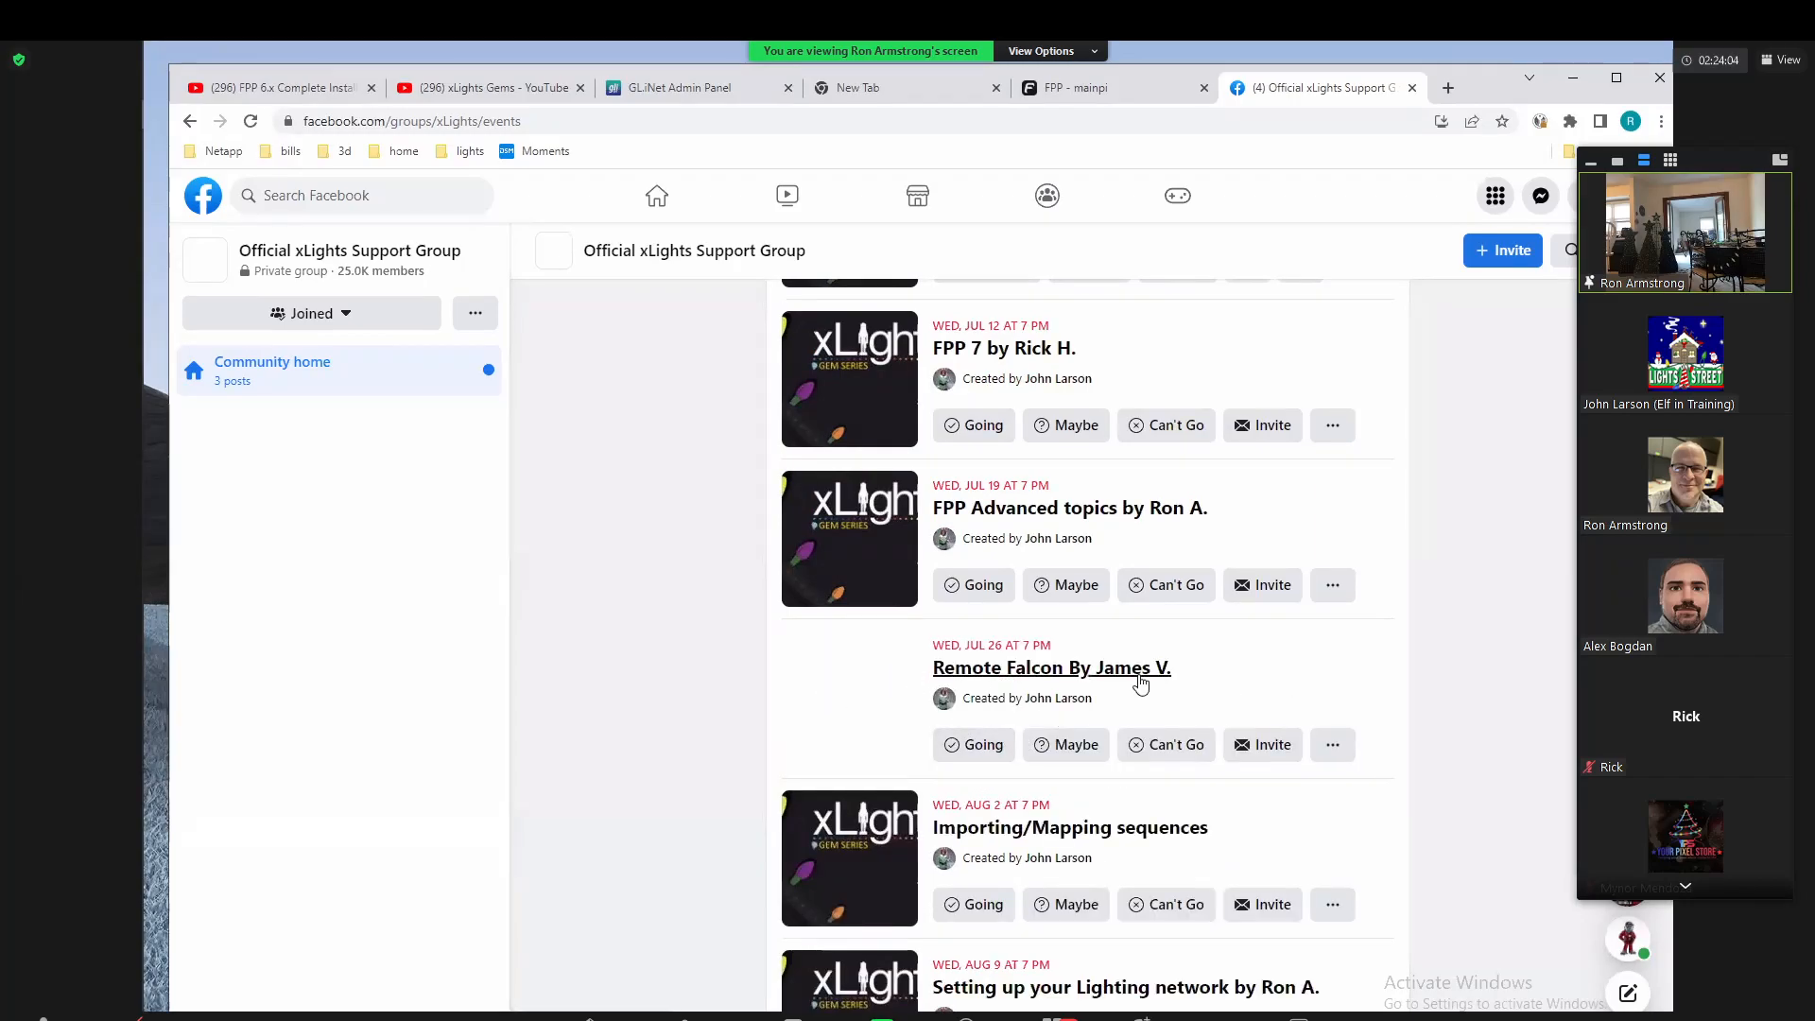
Step: Review the remaining upcoming events, highlight the Setting up your Lighting network event, and return to the group's header
scroll(1162, 662, down, 3)
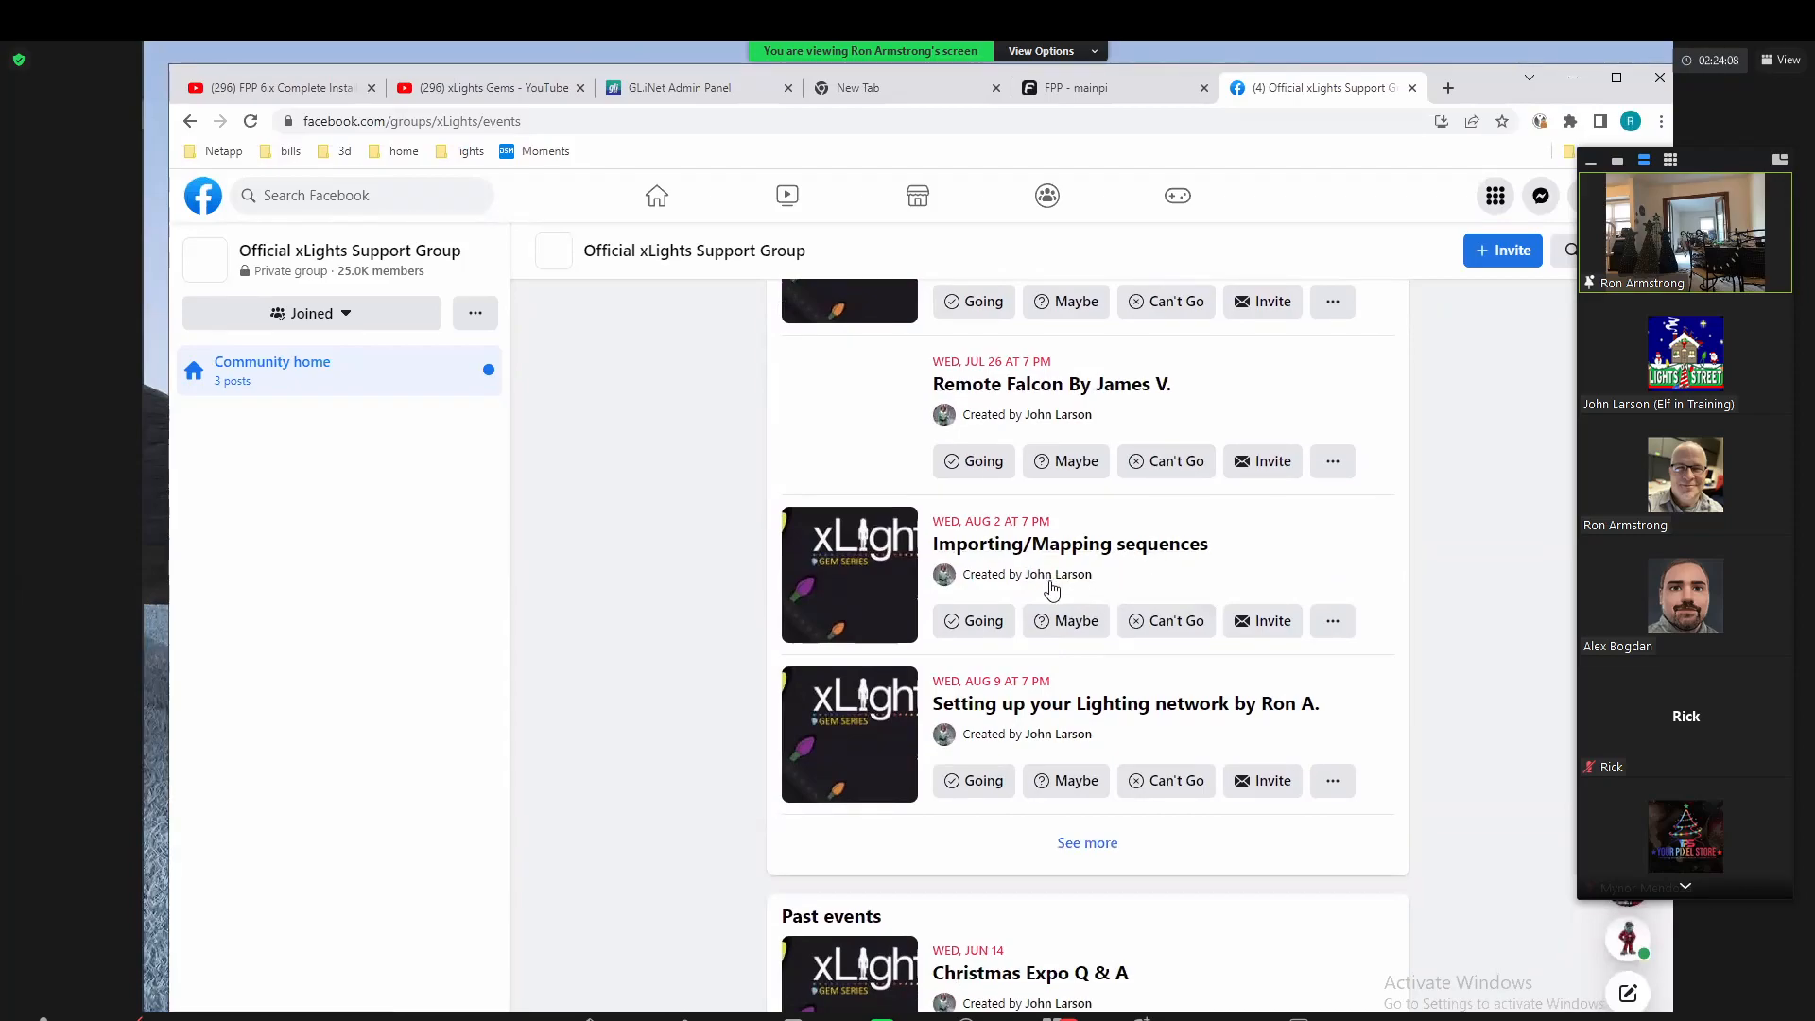
scroll(1141, 601, down, 1)
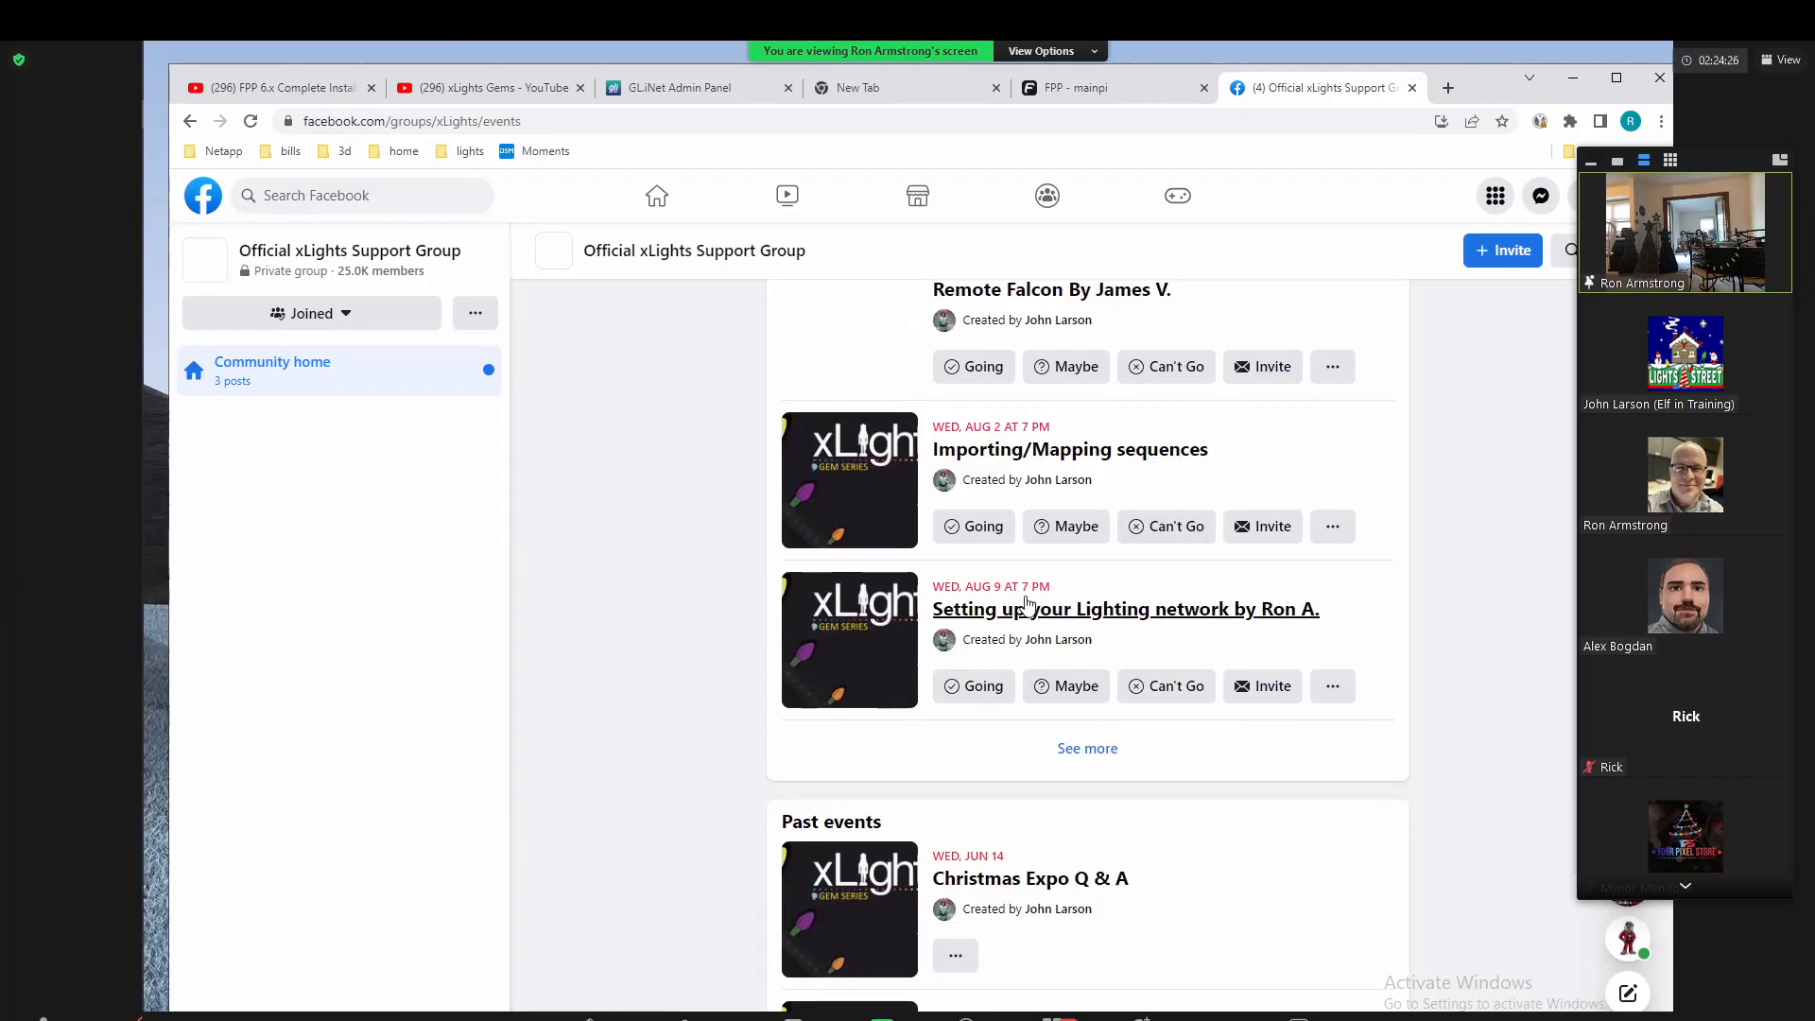
drag(933, 609, 1336, 631)
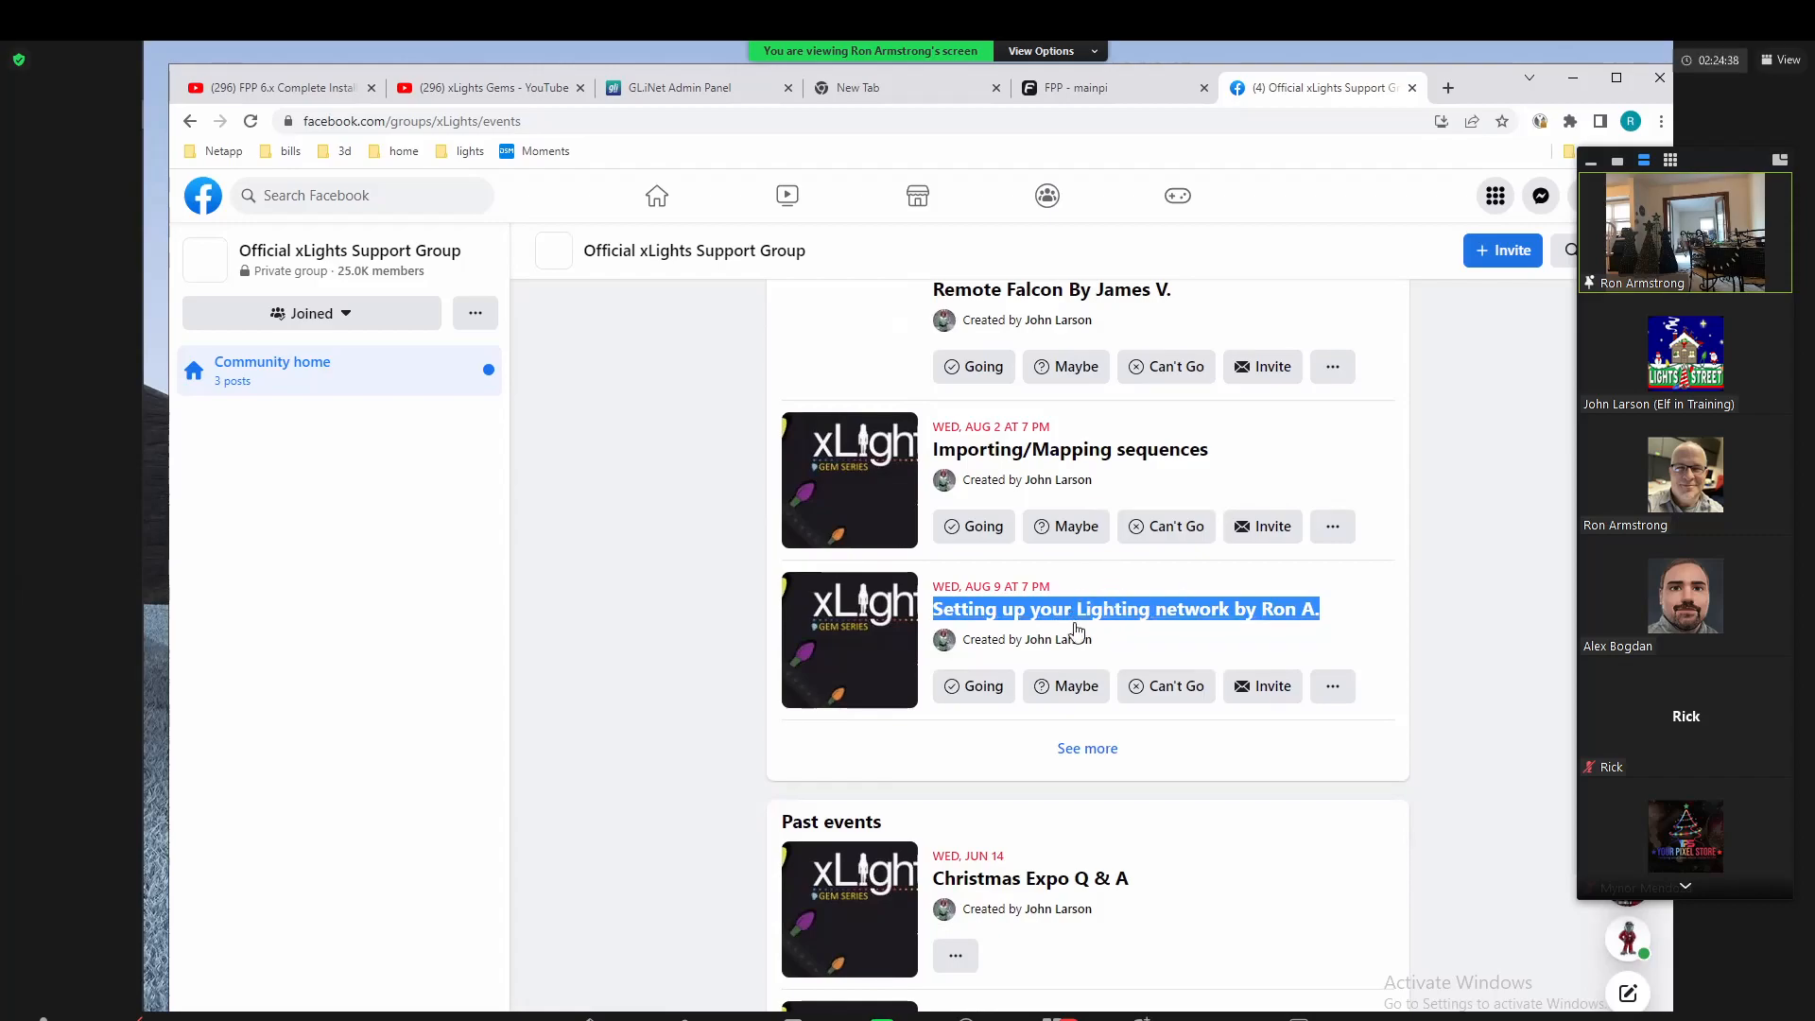
click(1331, 625)
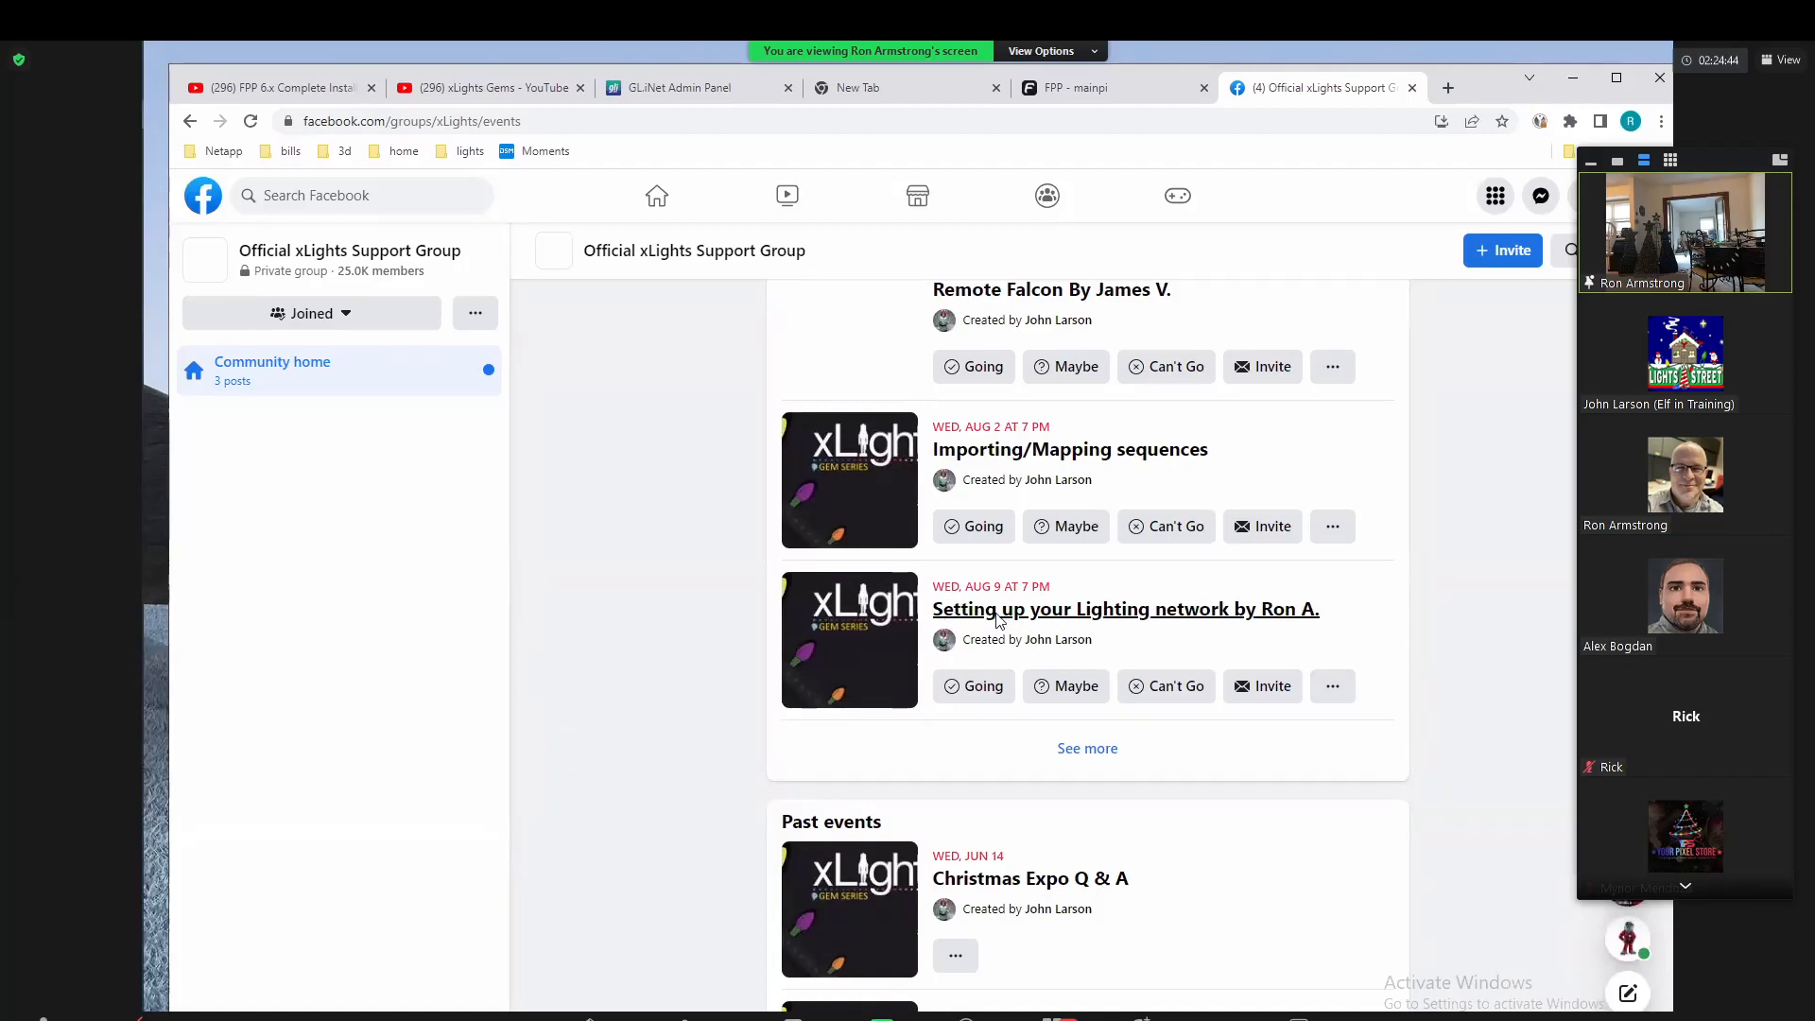
scroll(1399, 549, up, 9)
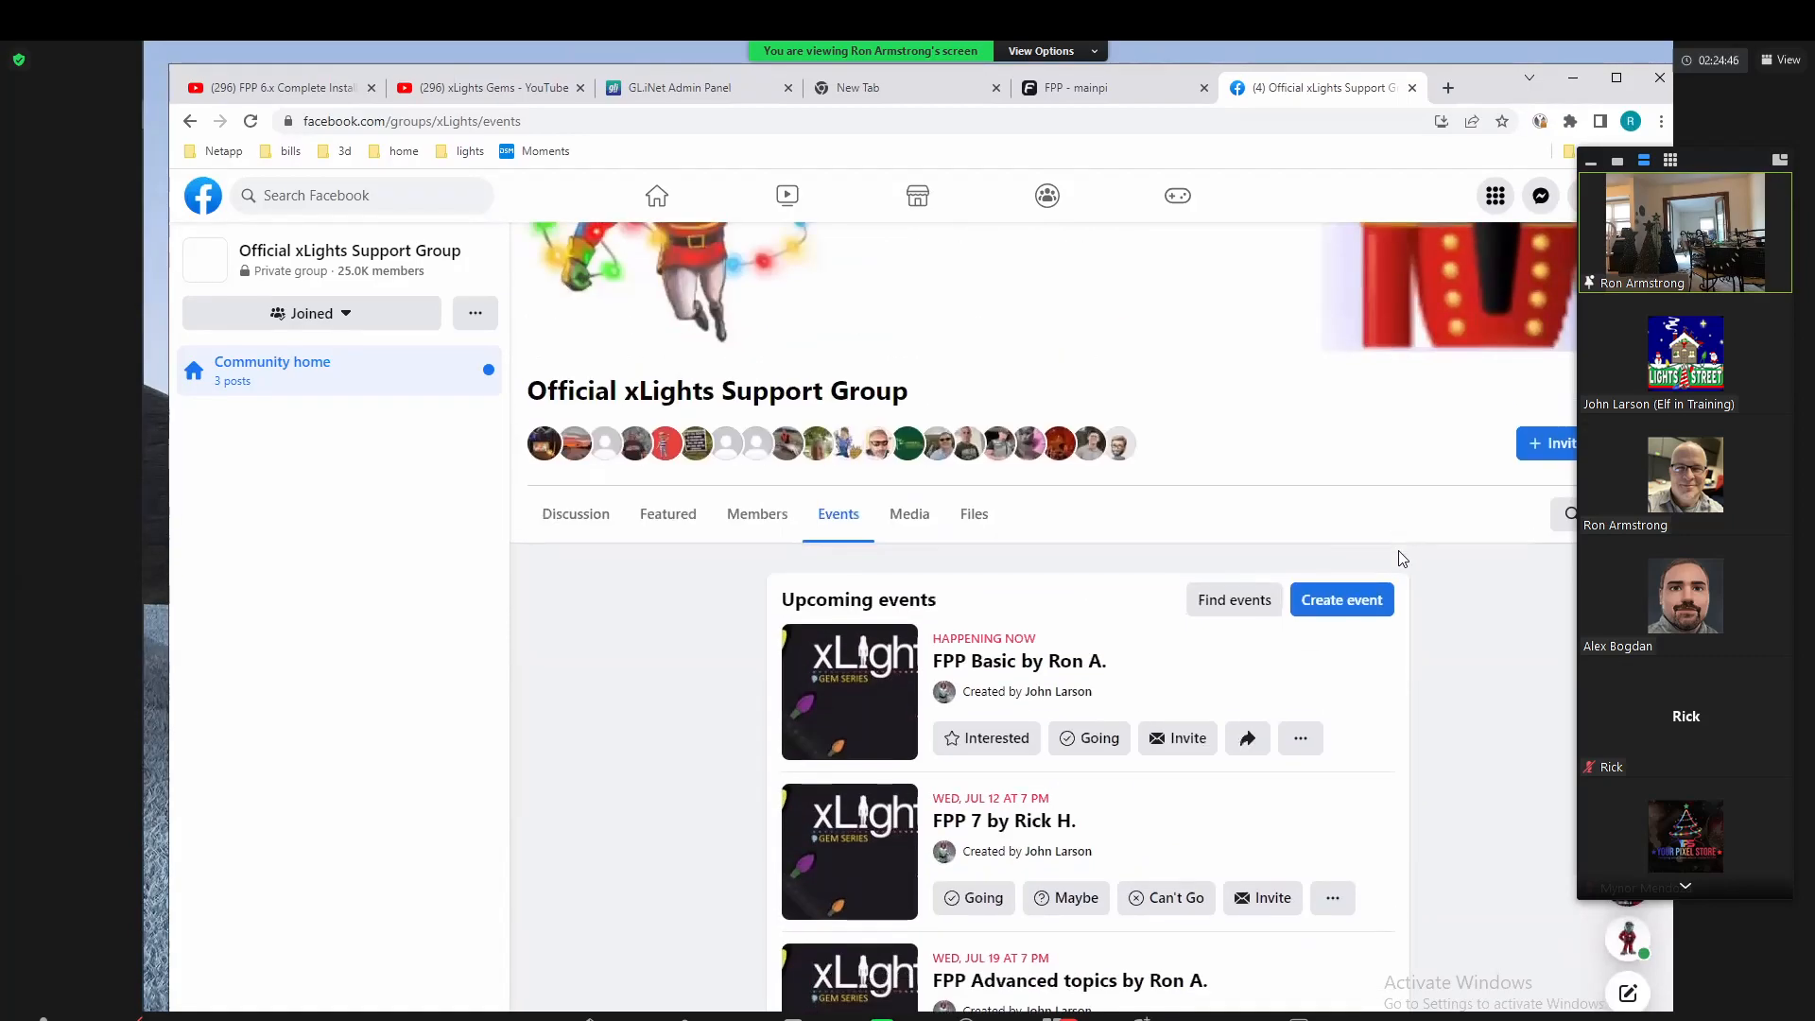
scroll(1478, 682, up, 3)
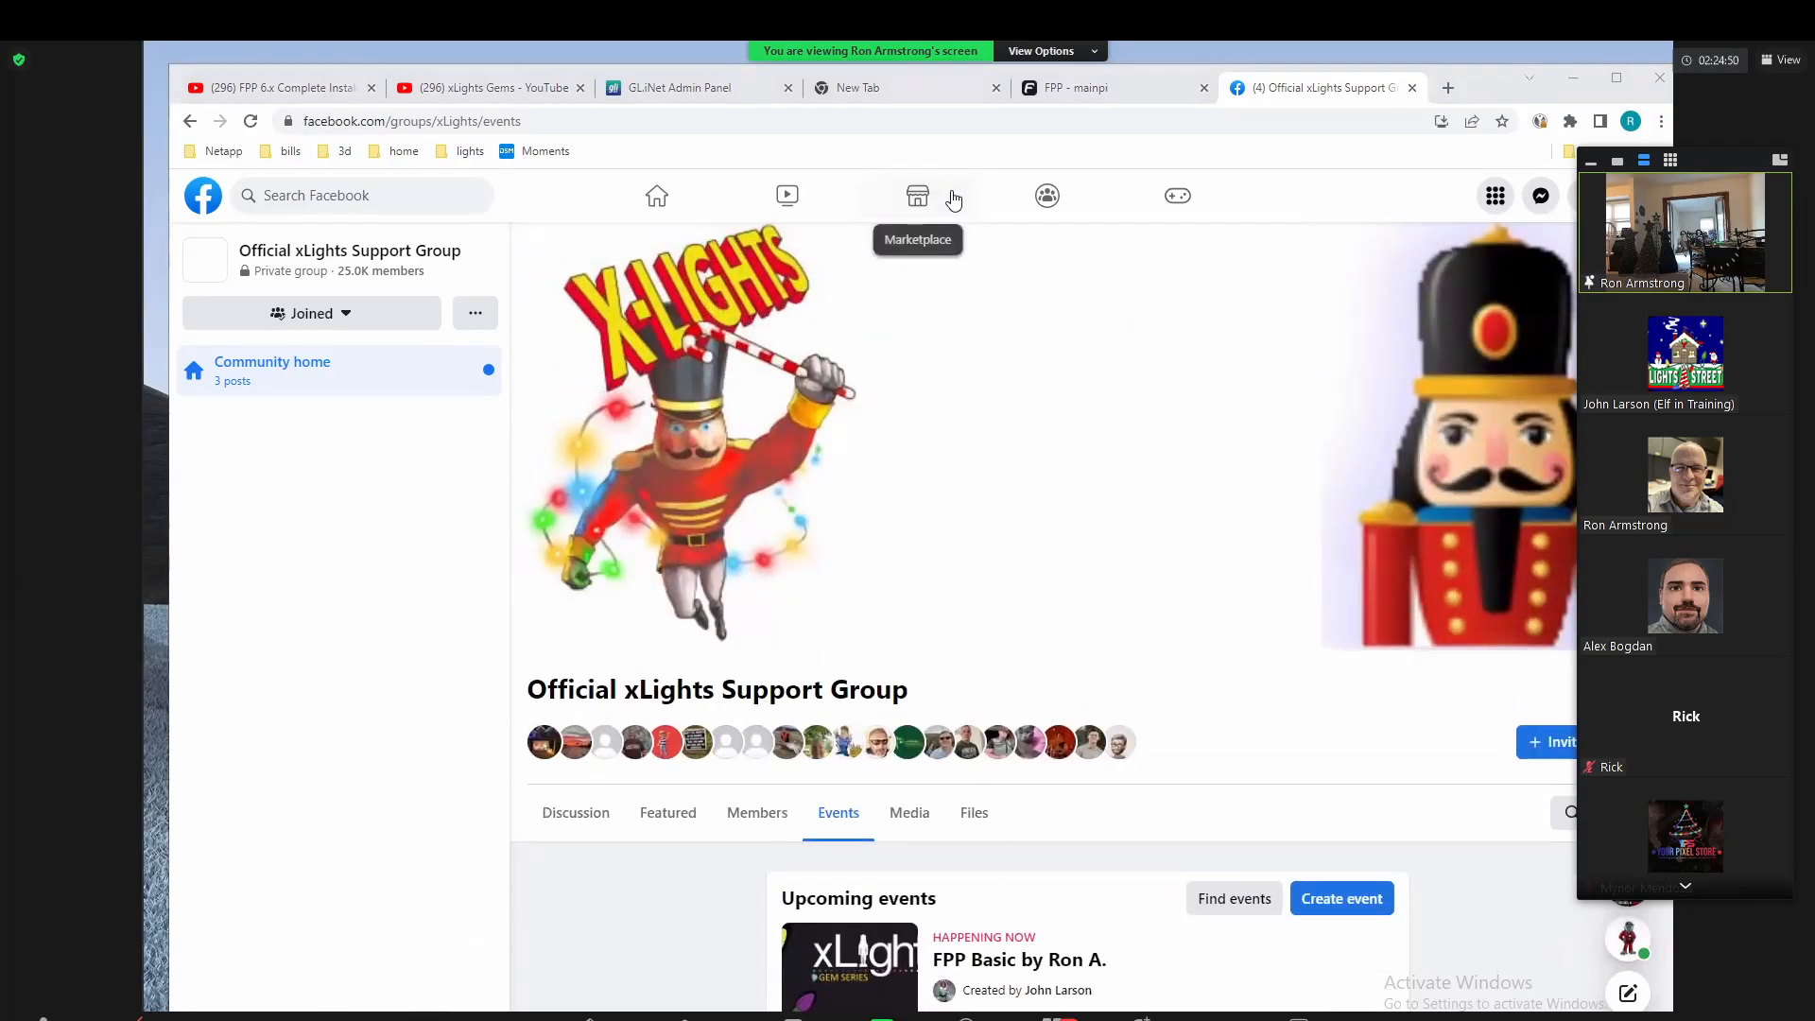
Step: View the FPP 6.x Complete Installation Step by Step video page and the xLights Gems channel's video list on YouTube
drag(1471, 85, 1472, 107)
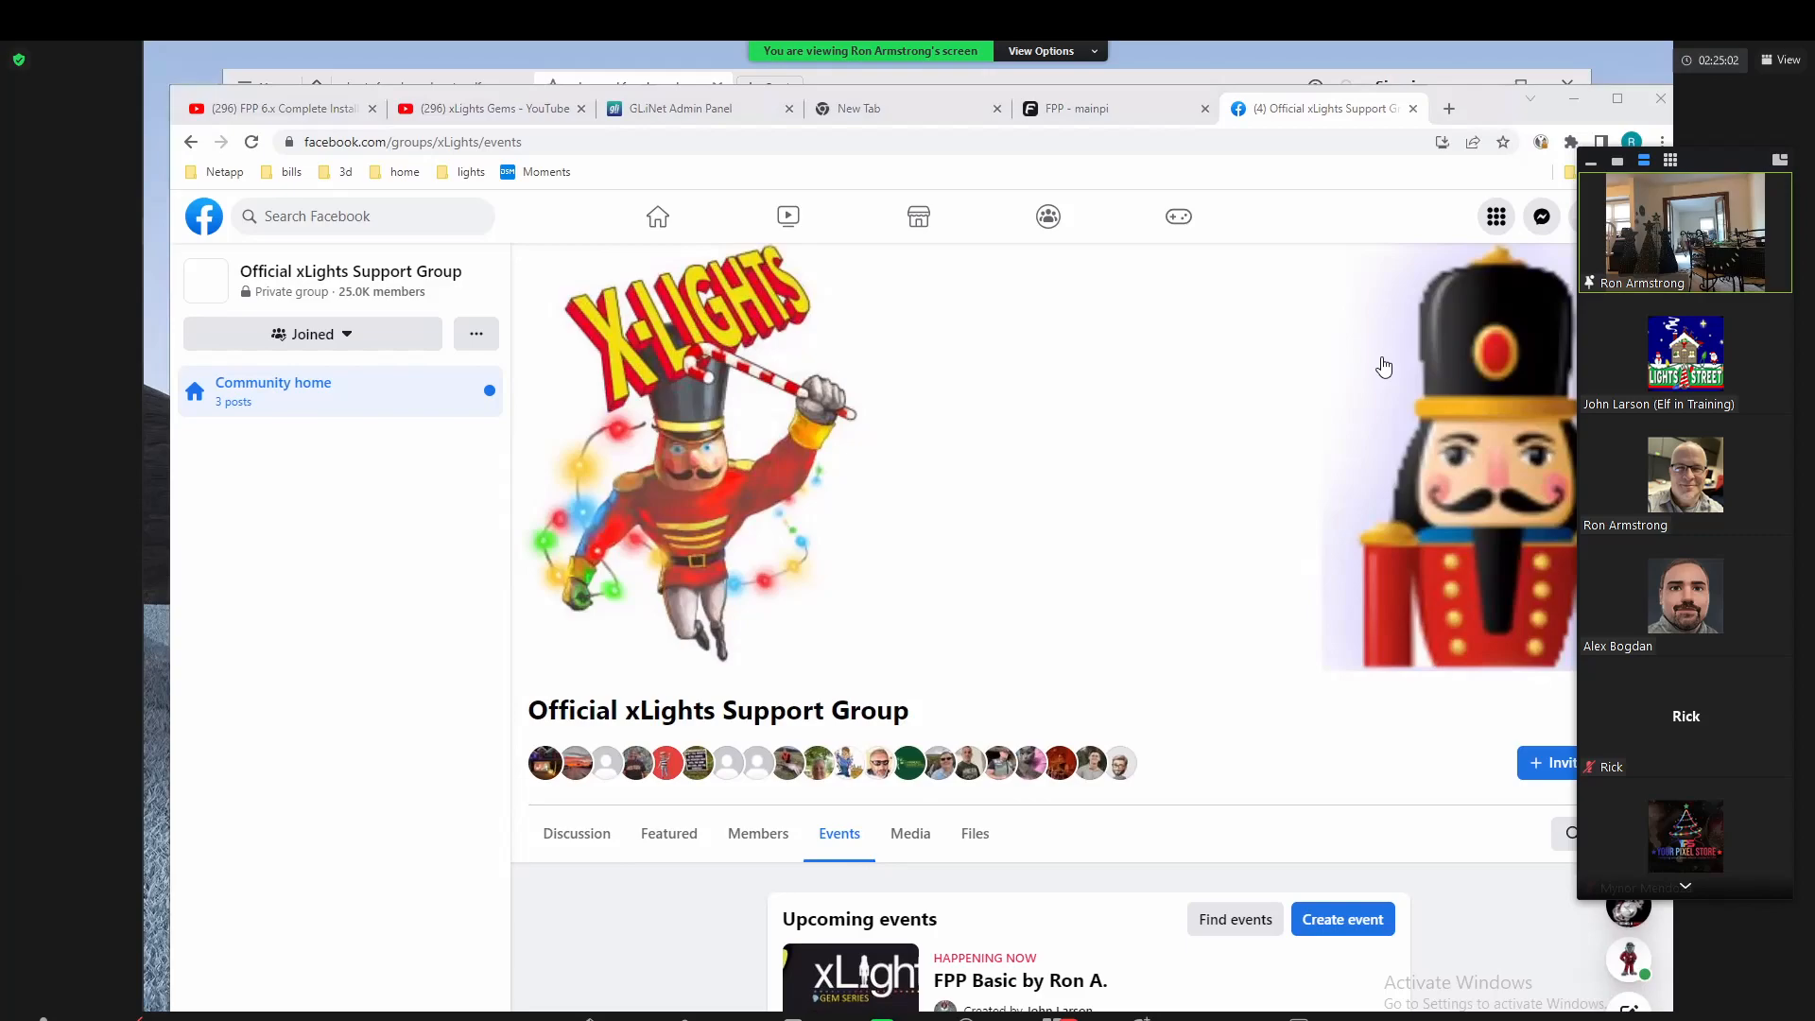
click(295, 123)
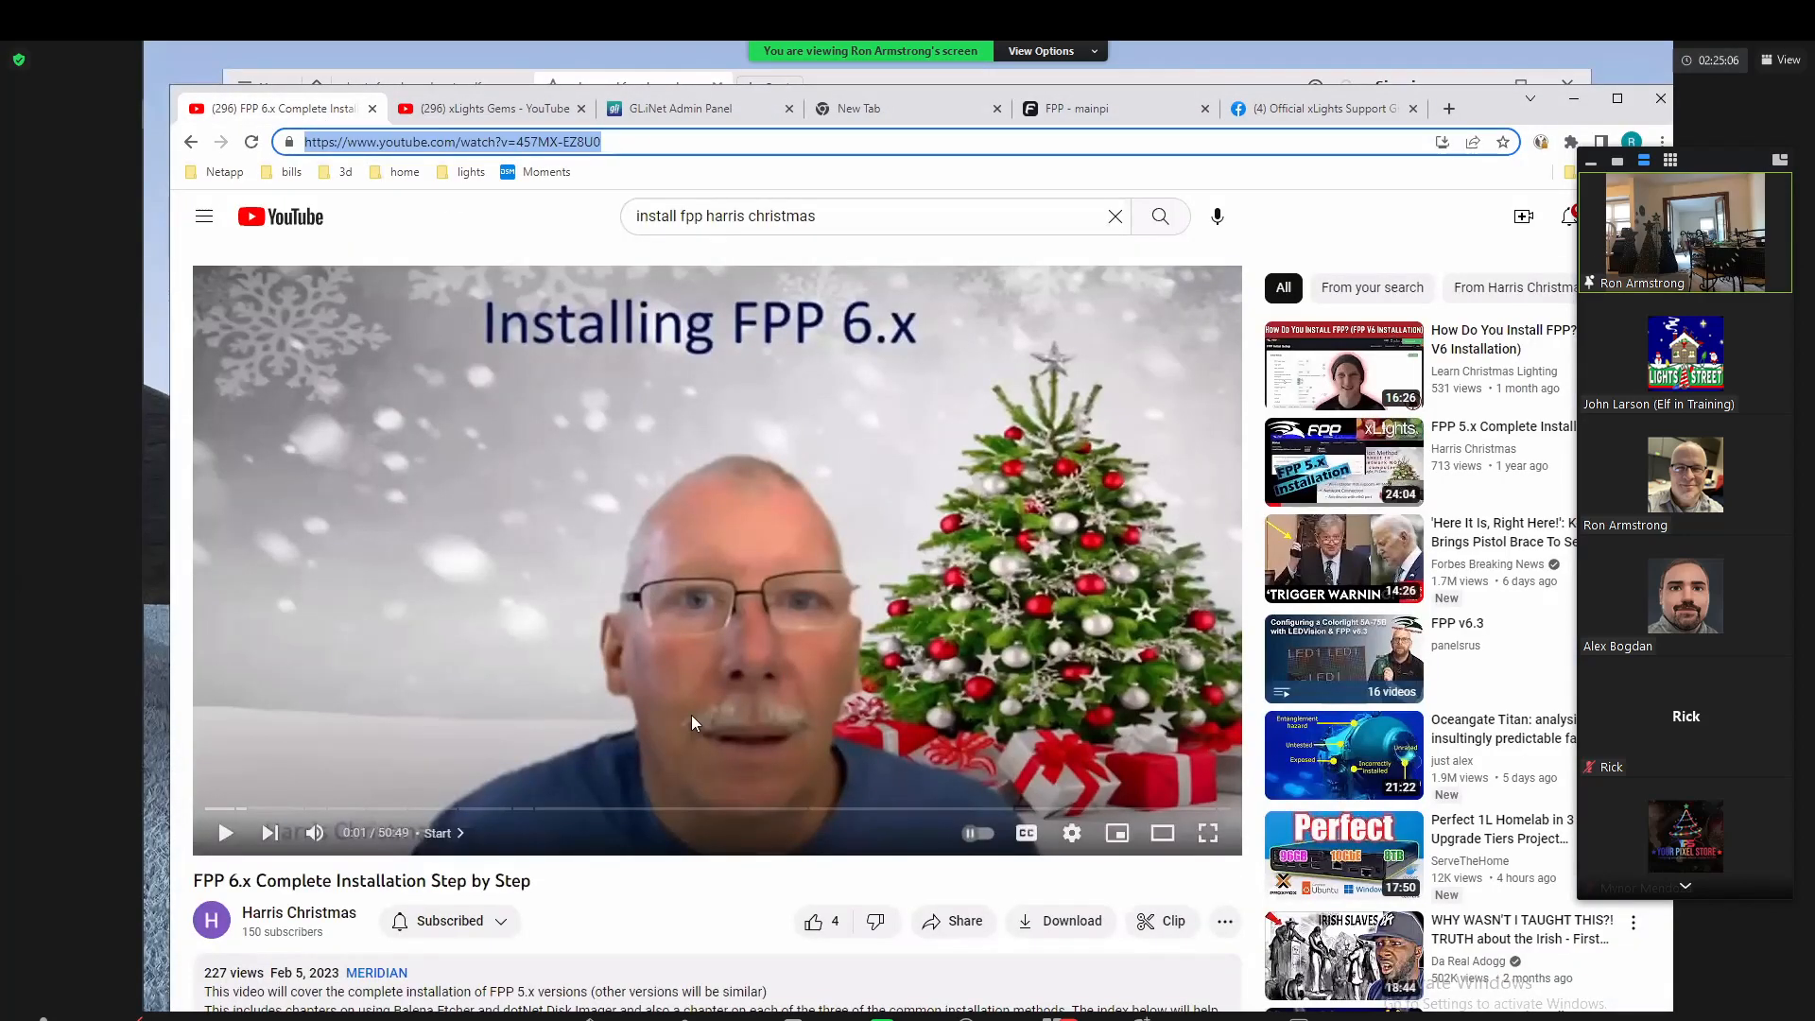
scroll(865, 529, down, 1)
scroll(745, 503, up, 1)
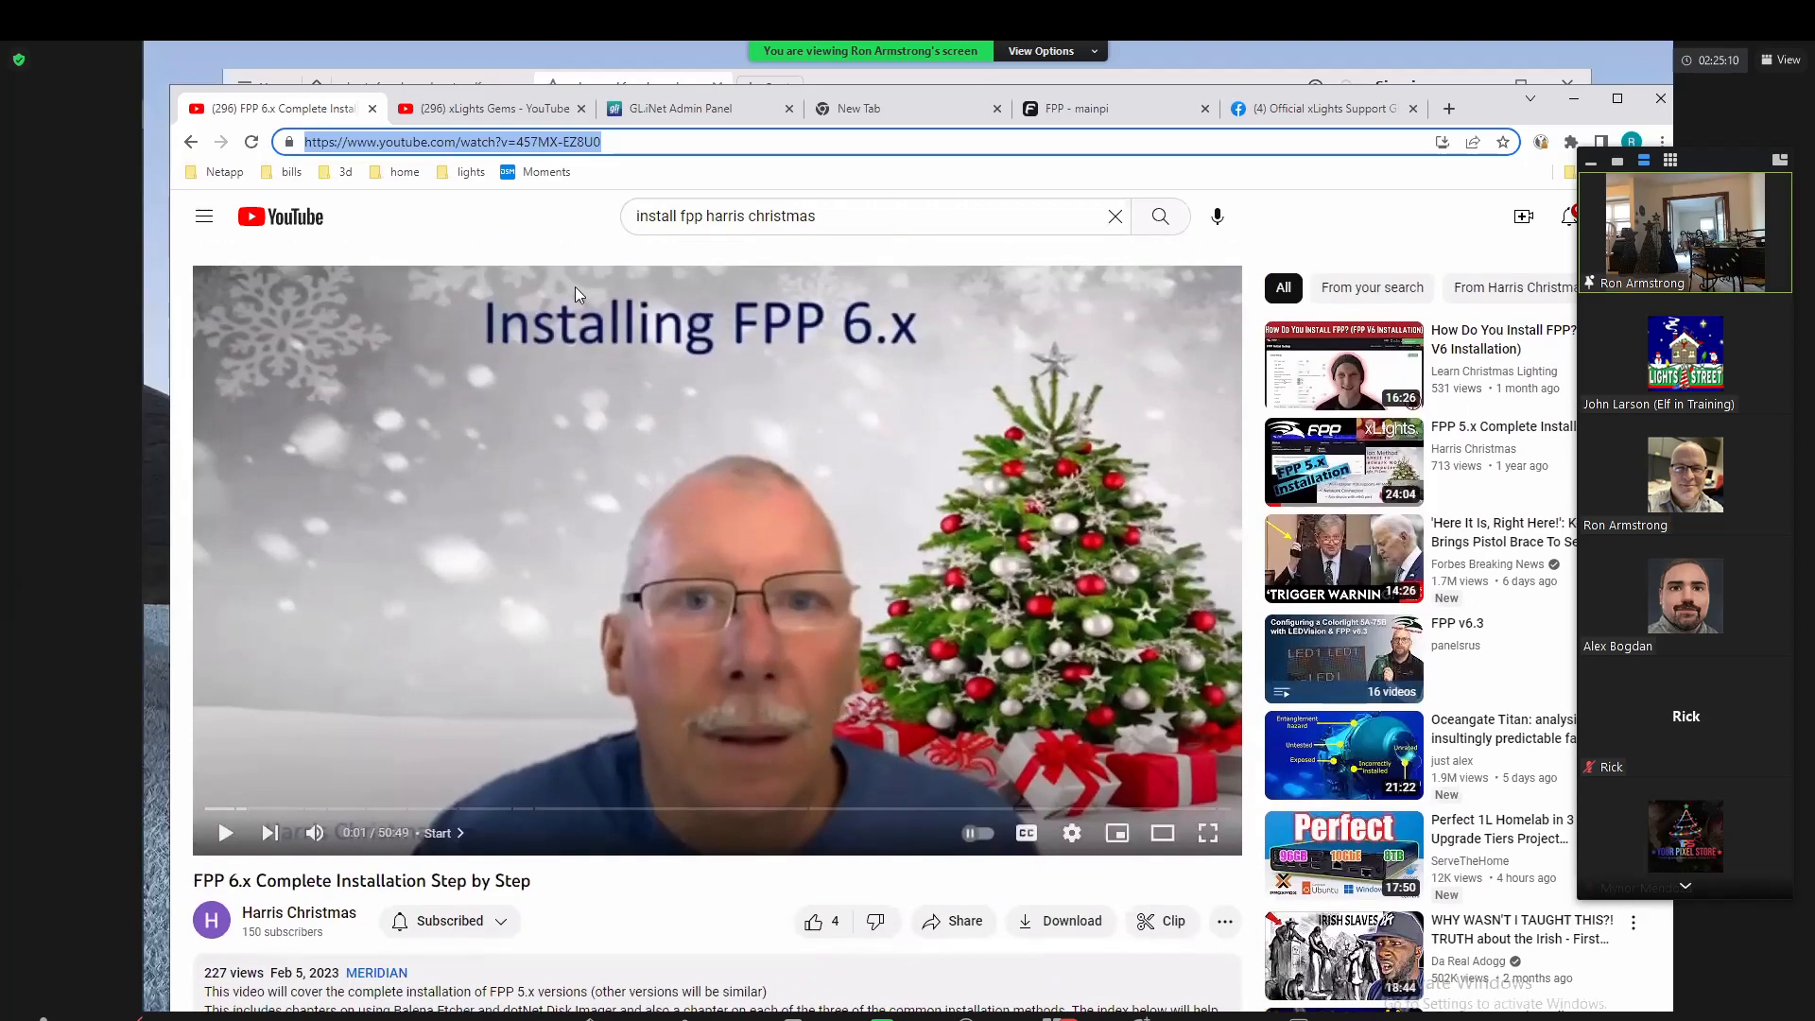
click(511, 109)
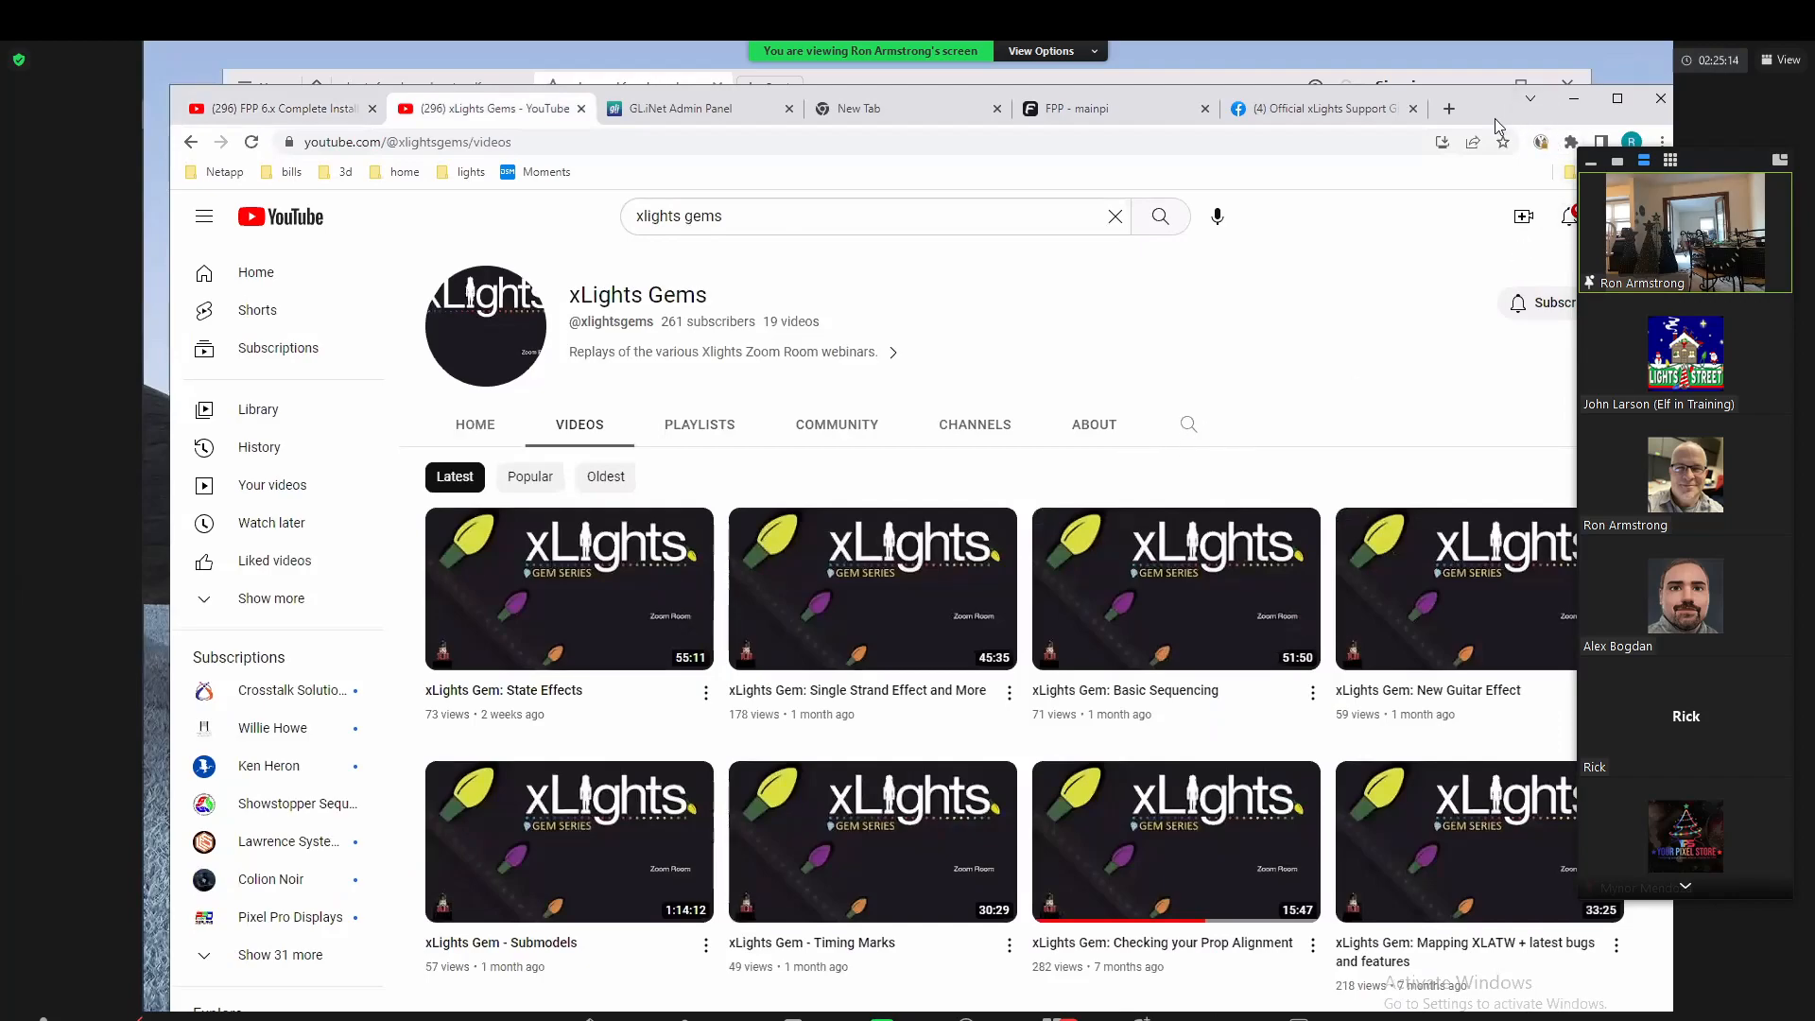
drag(1495, 119, 1491, 91)
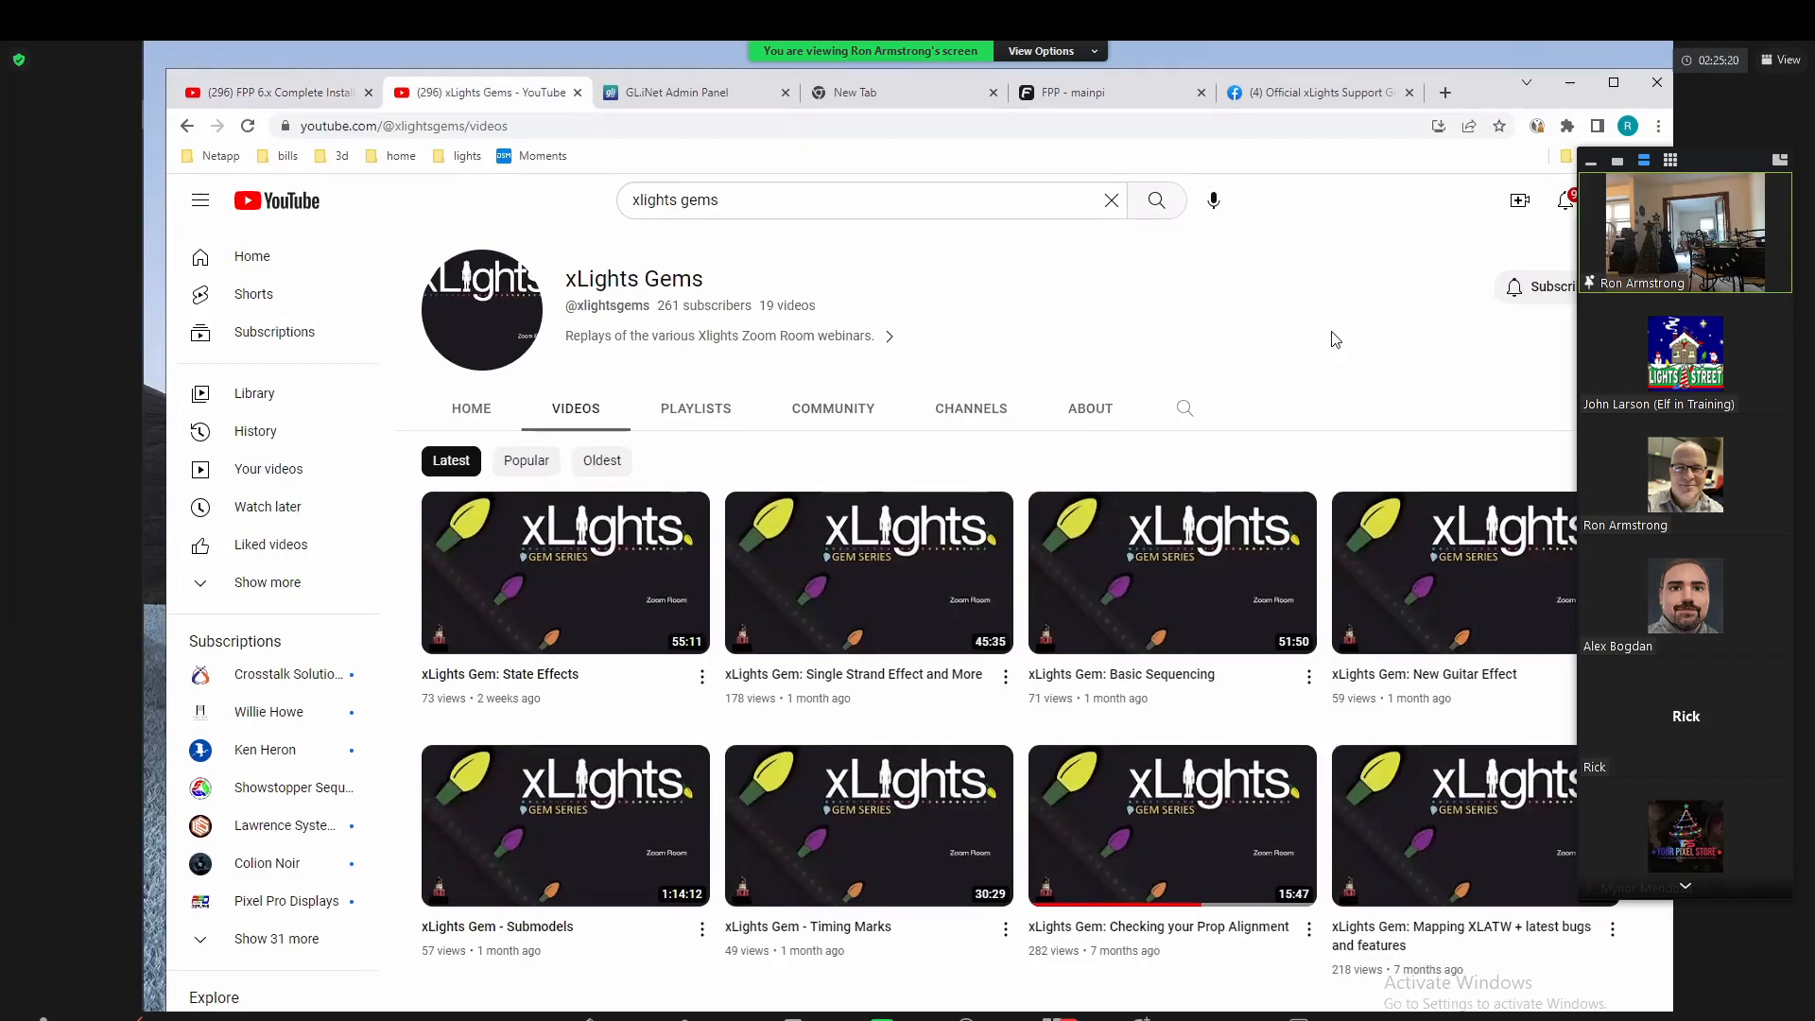
Step: Return to the FPP page of mainpi and open the FPP Manual from the help resources
click(1100, 93)
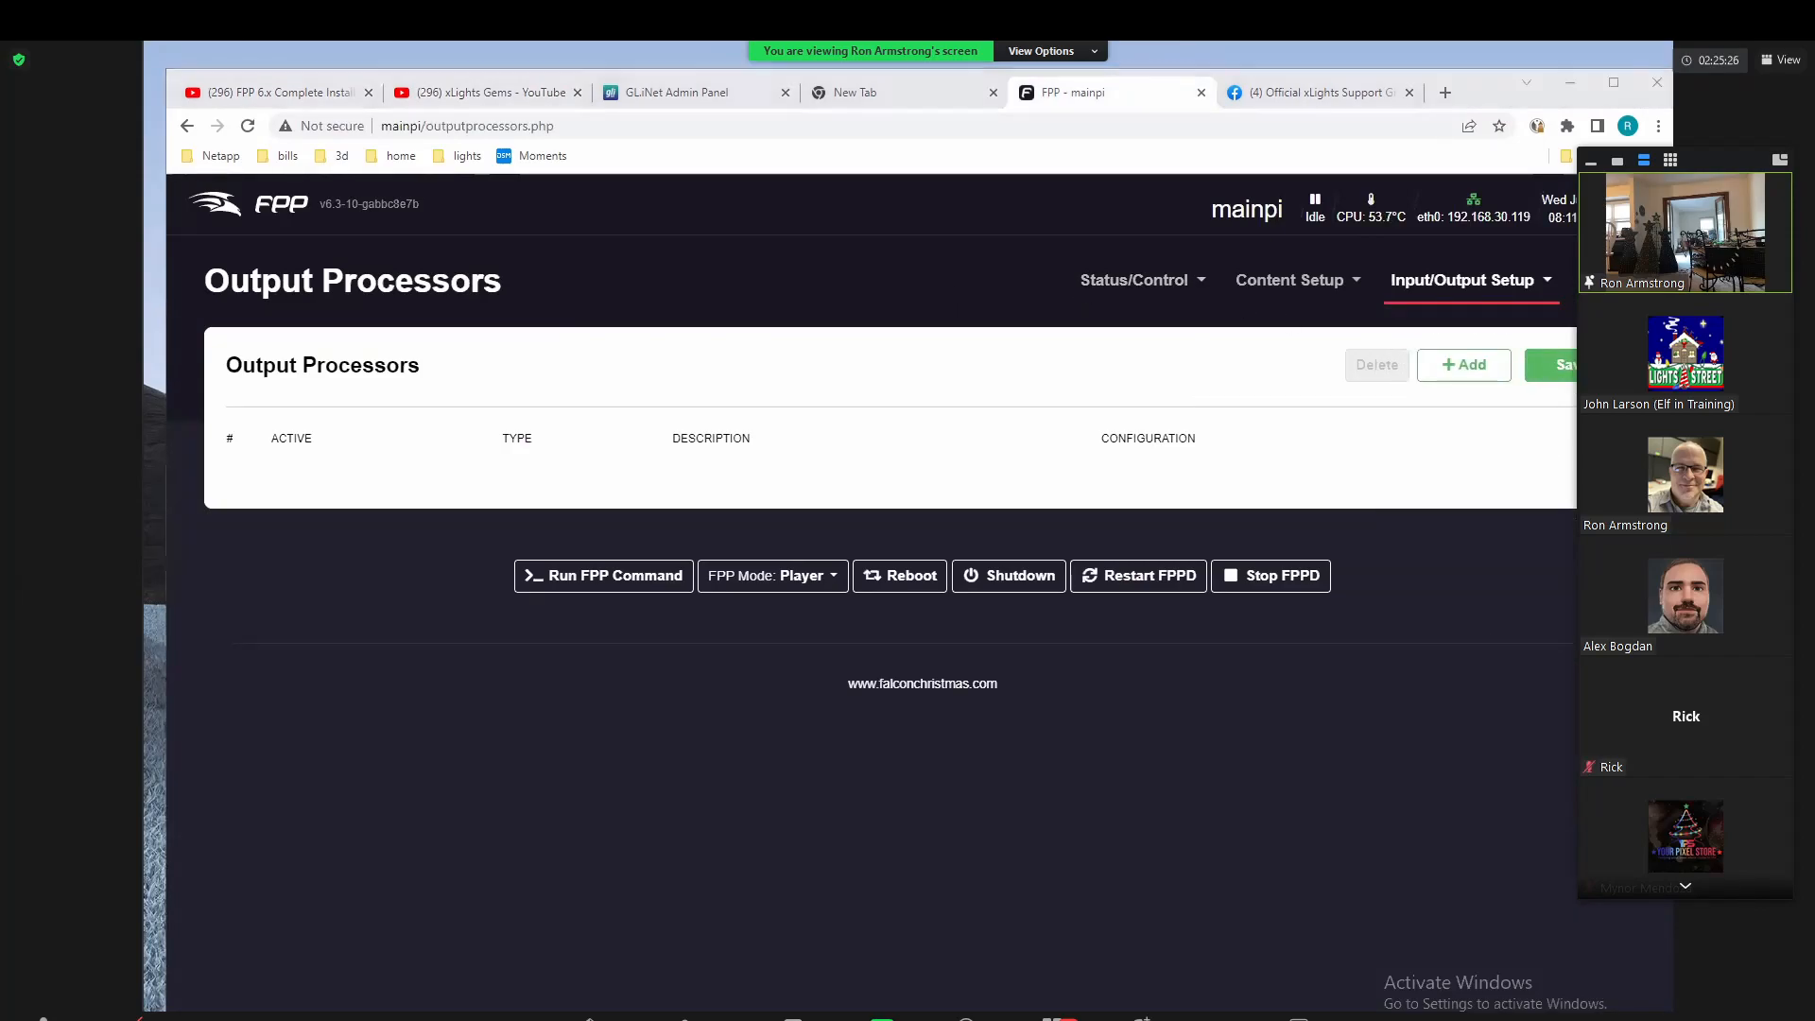
click(1609, 281)
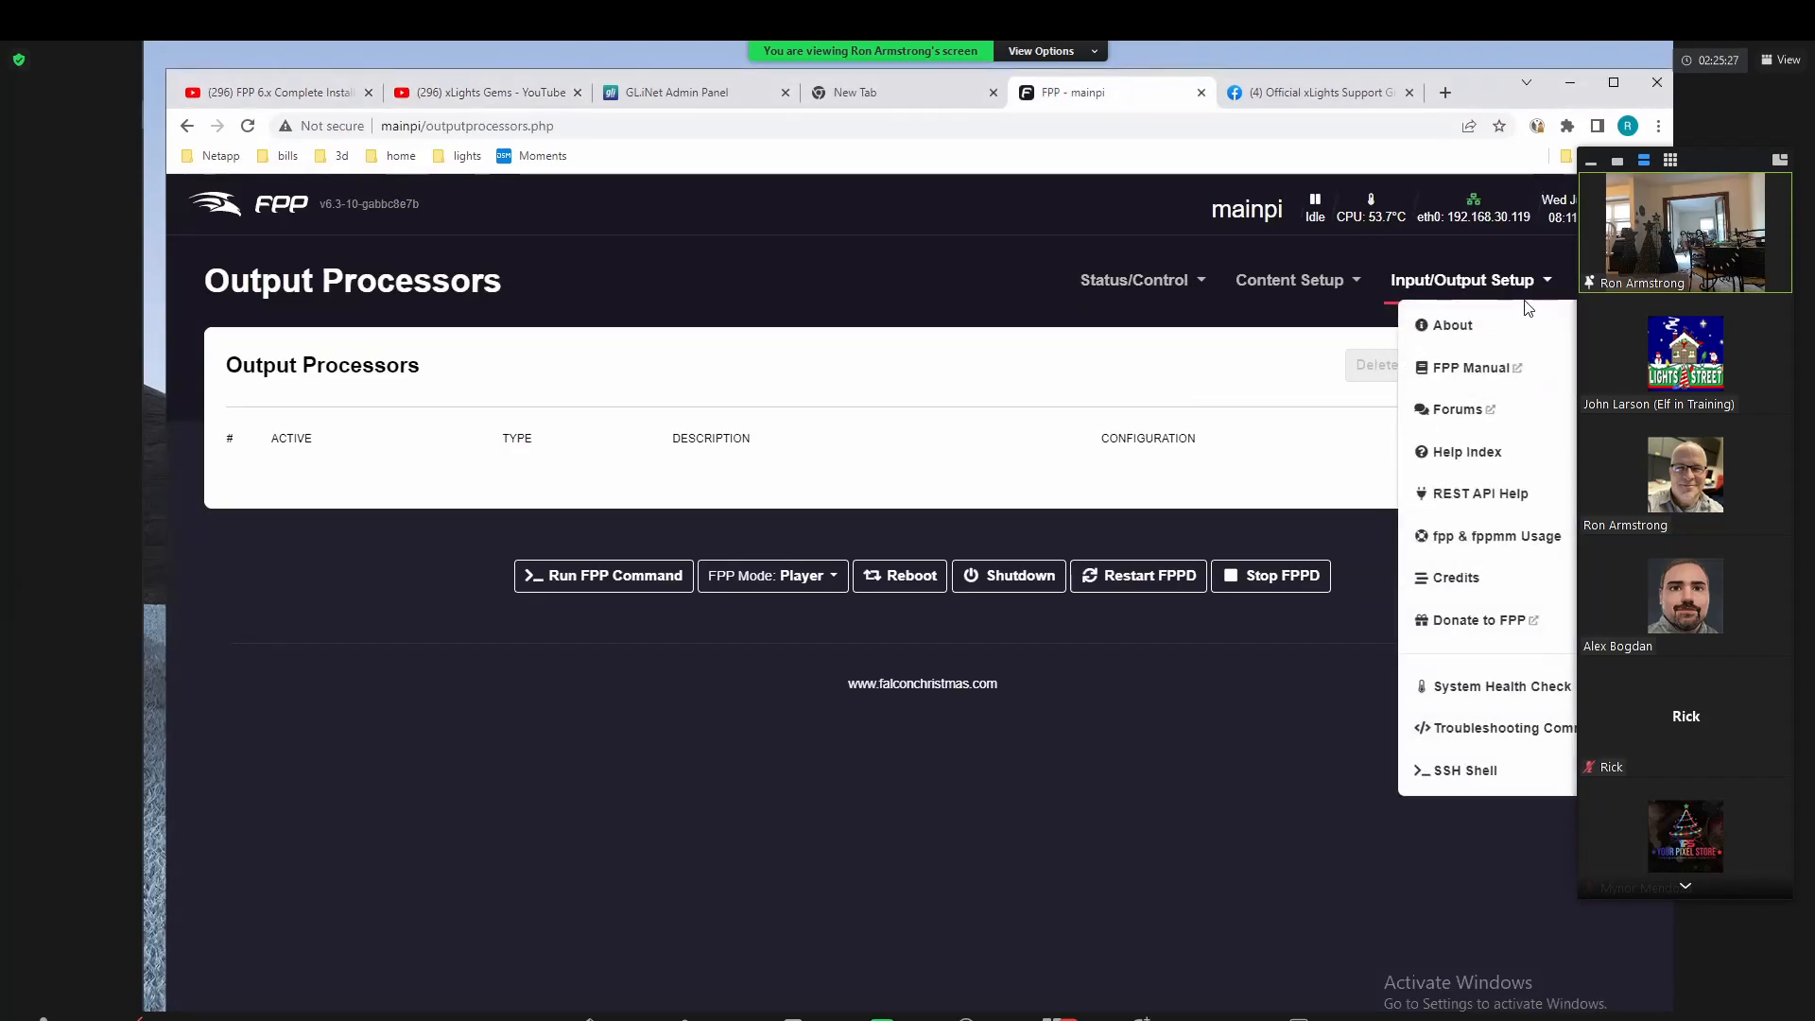
click(1486, 377)
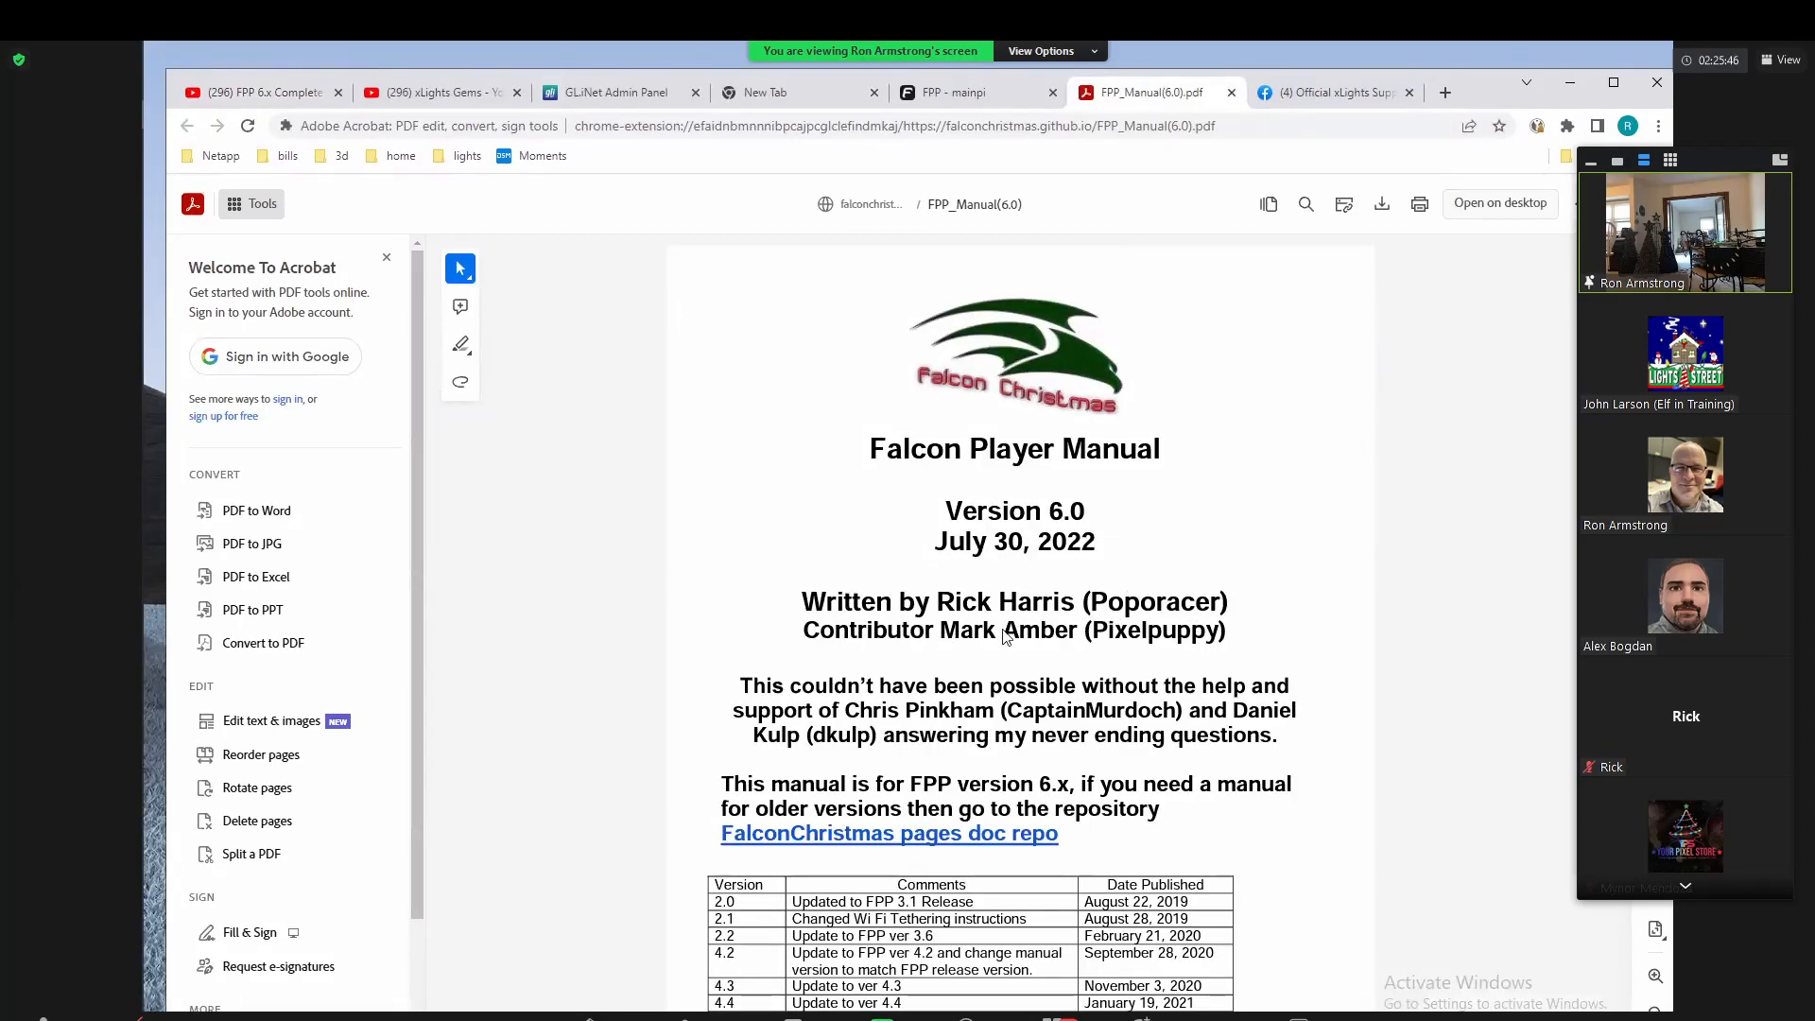
Step: Examine the FPP Manual's table of contents from the cover page through the Resources and Troubleshooting entries
scroll(1162, 569, down, 10)
scroll(1162, 569, down, 10)
scroll(1107, 565, down, 5)
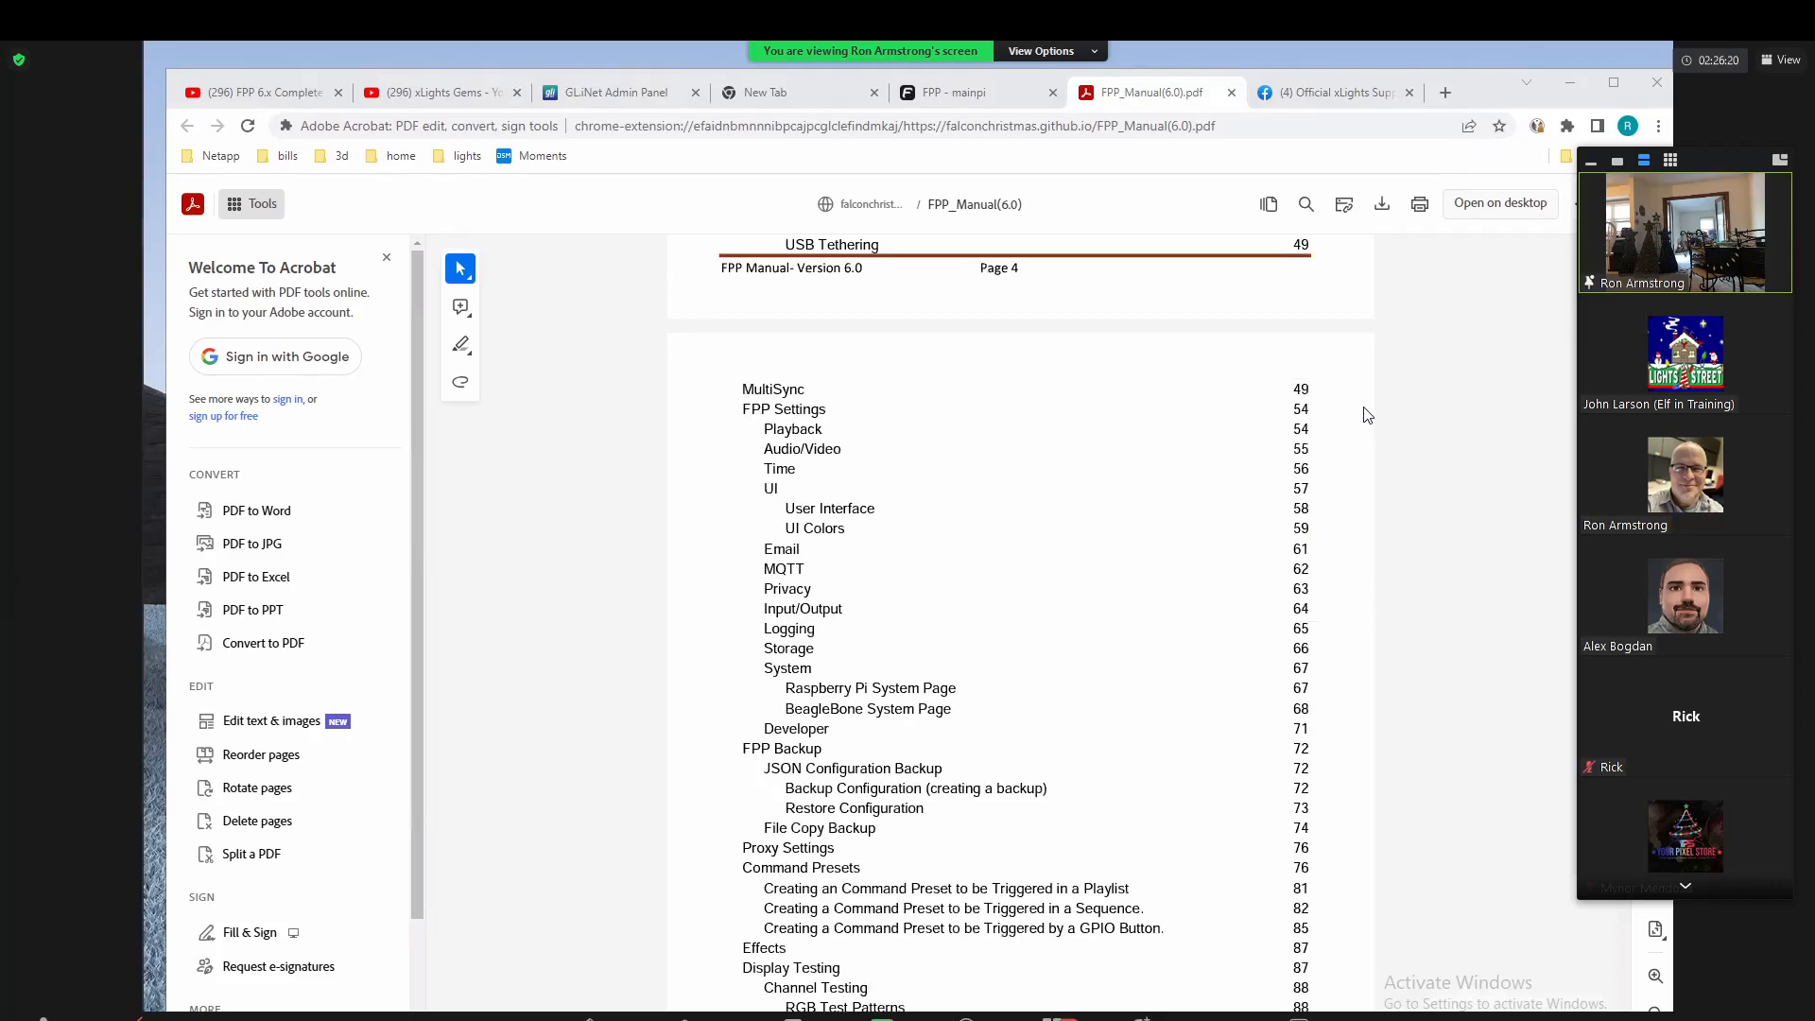
scroll(1024, 620, down, 9)
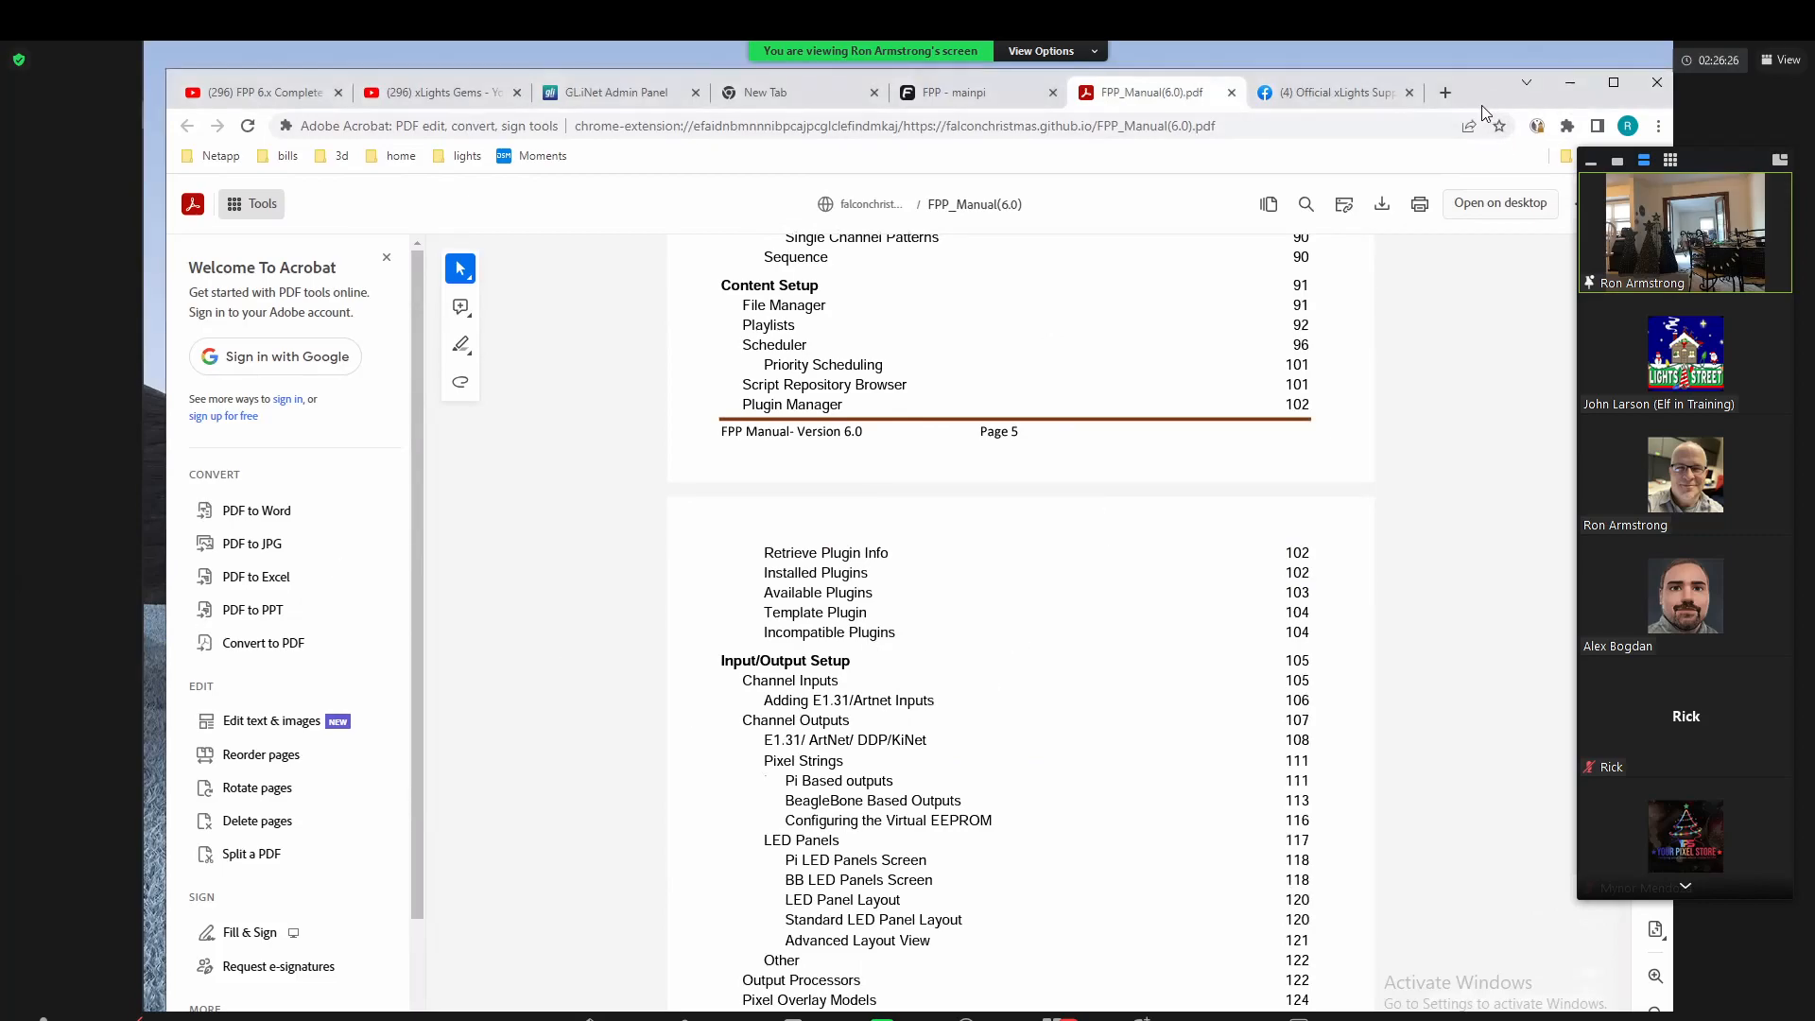
drag(1482, 105, 1459, 264)
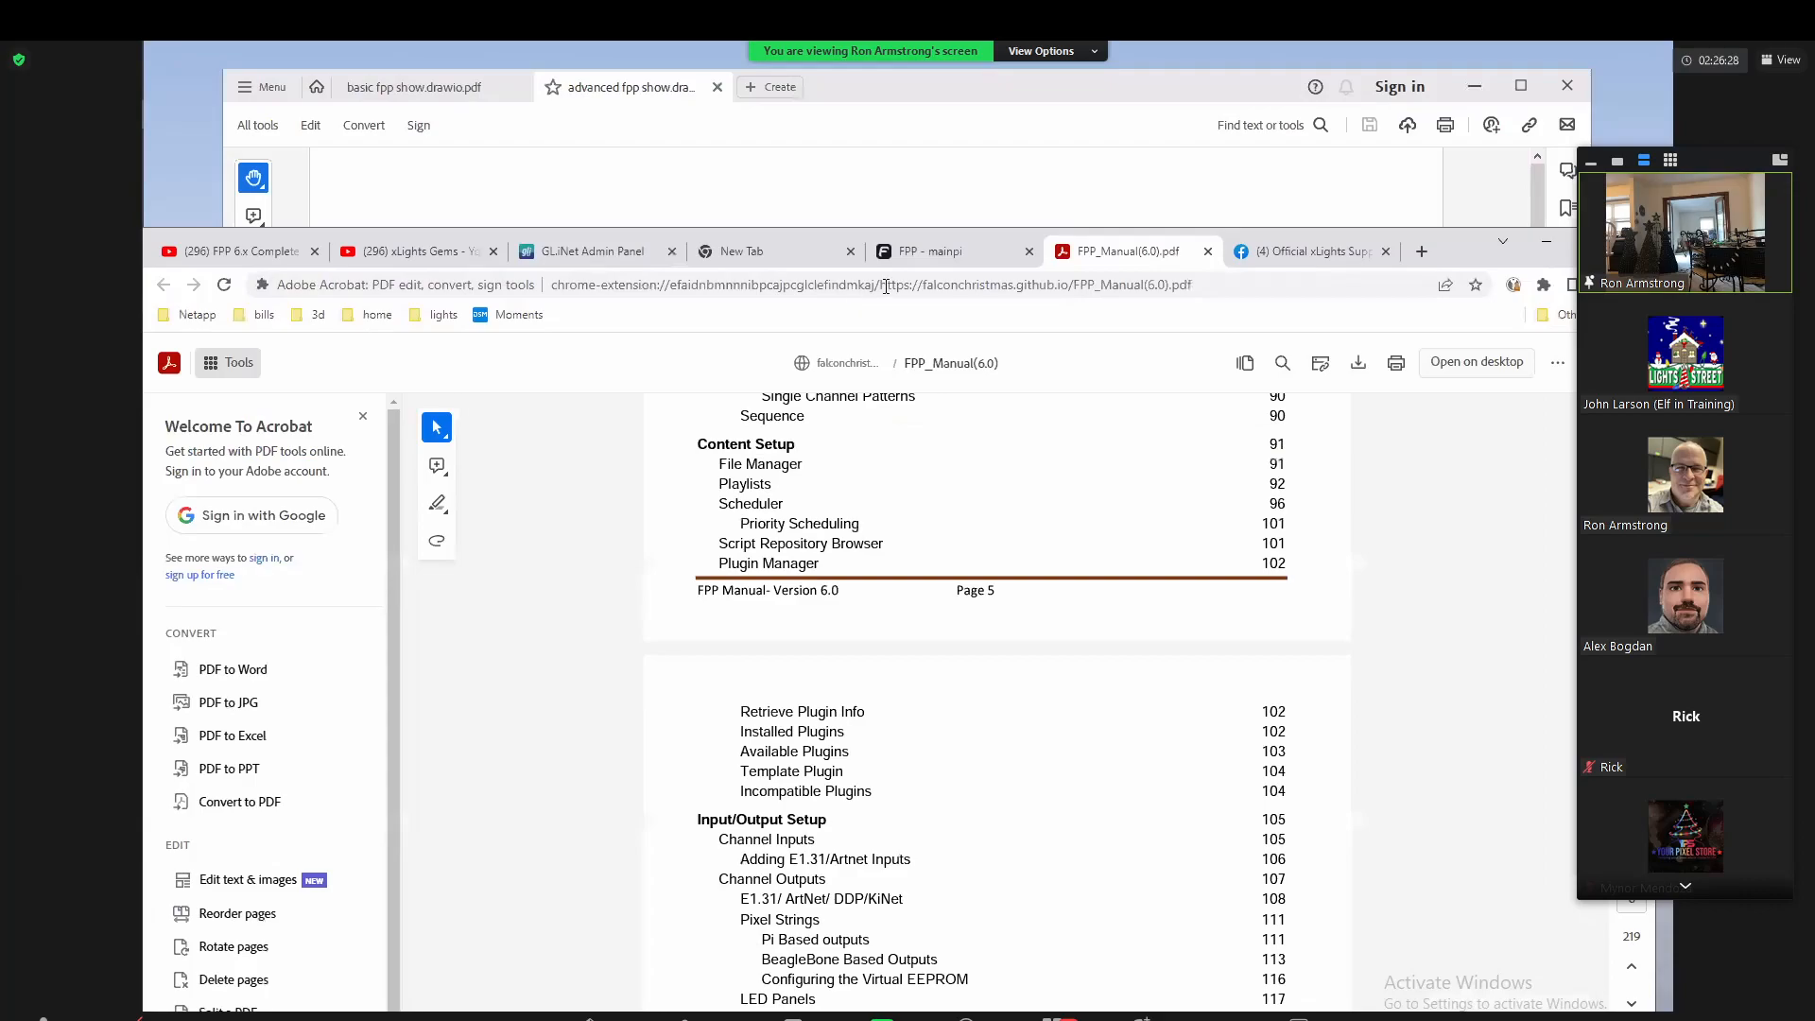
double_click(1448, 235)
scroll(1061, 656, down, 15)
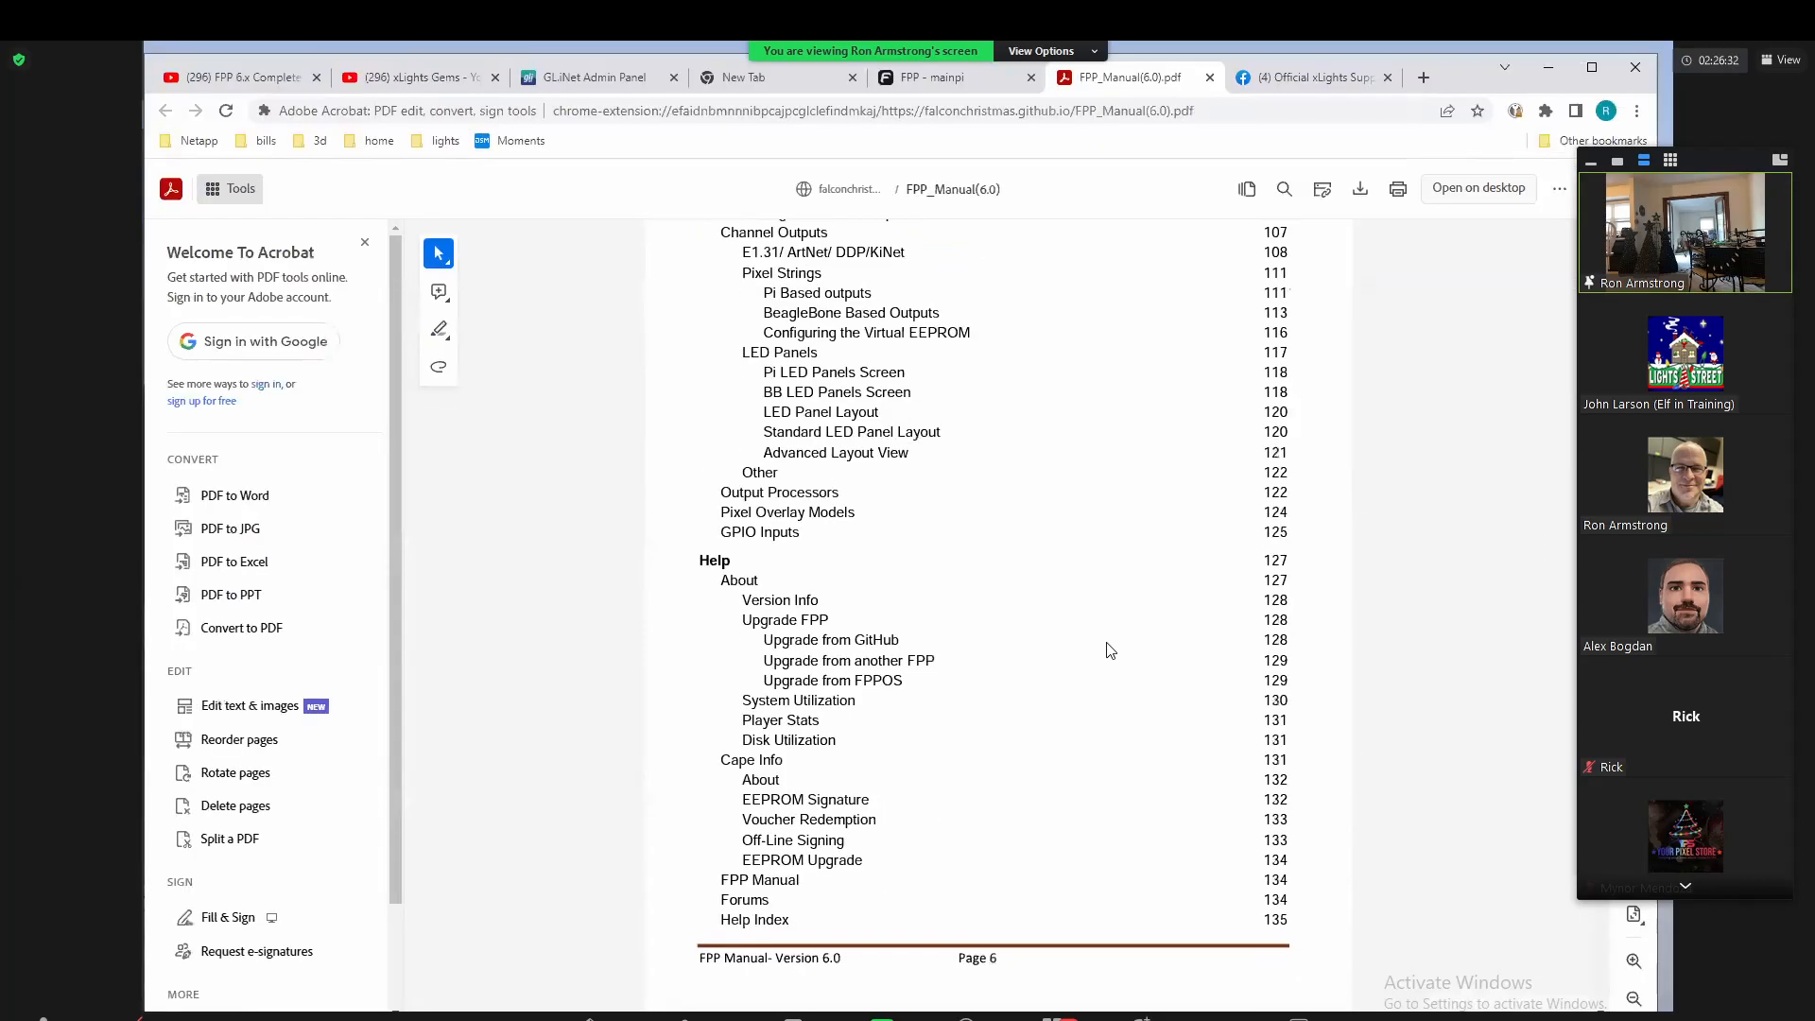
scroll(955, 405, down, 3)
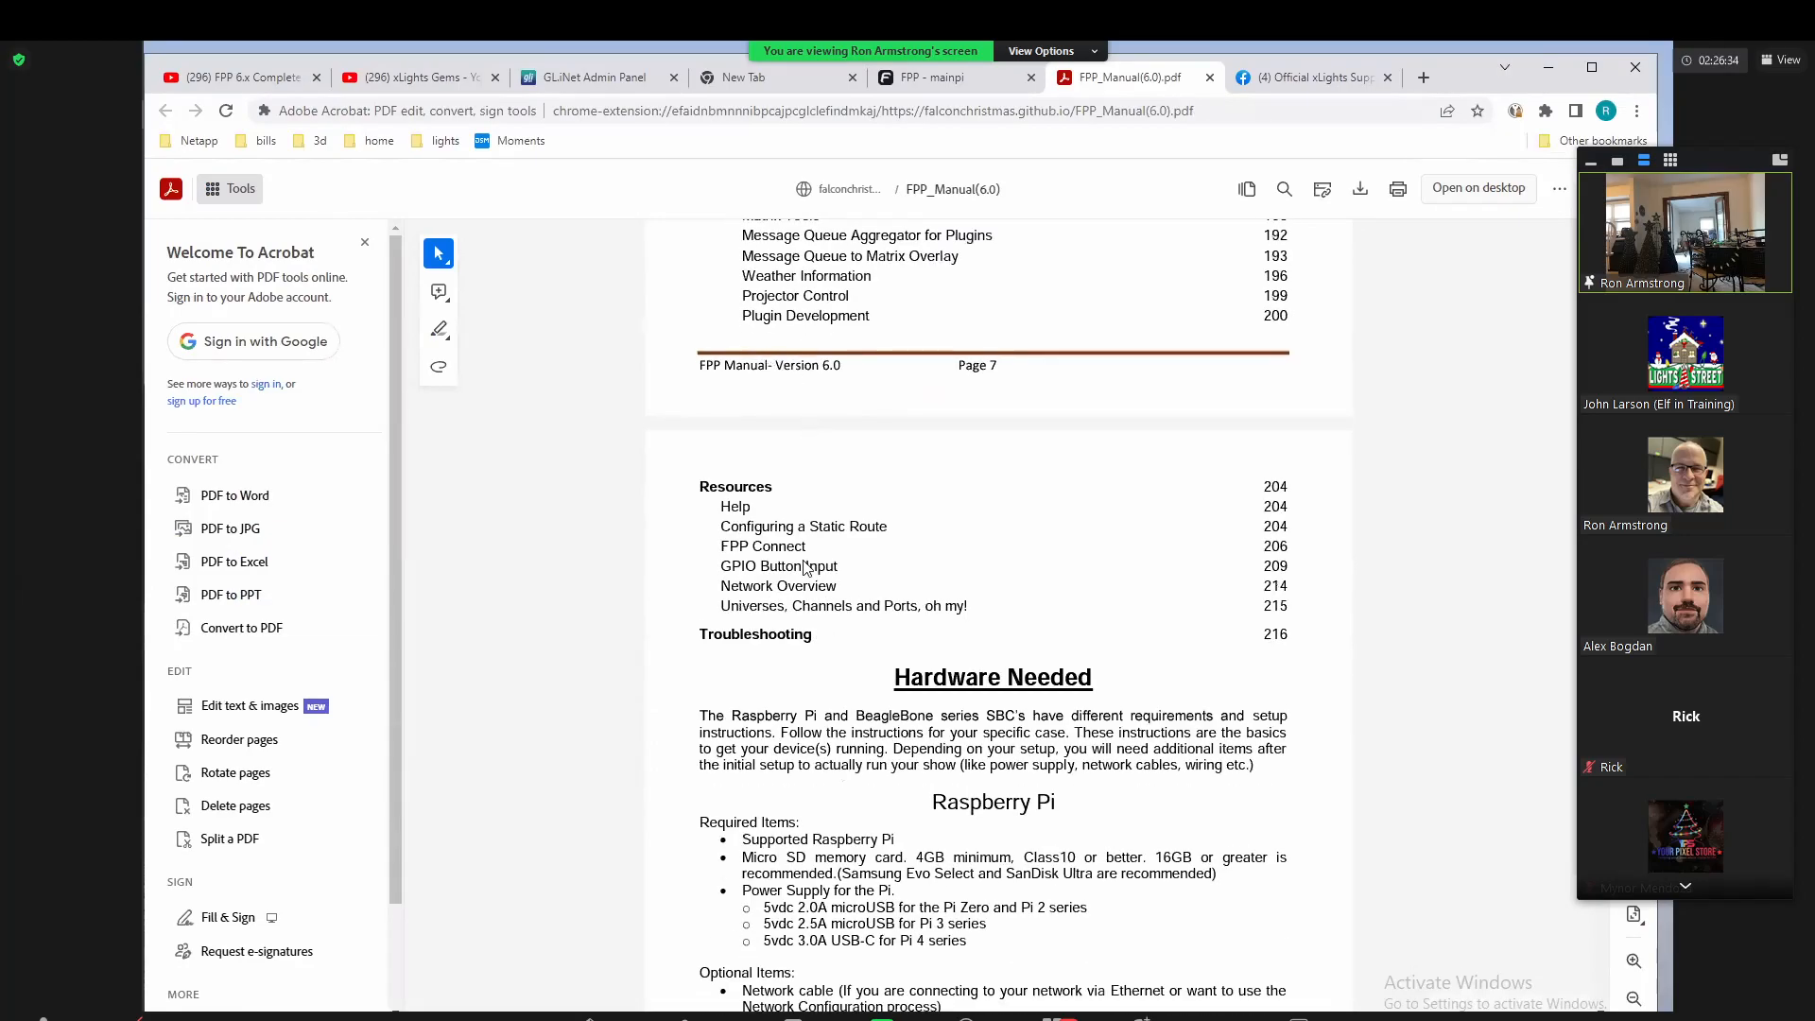